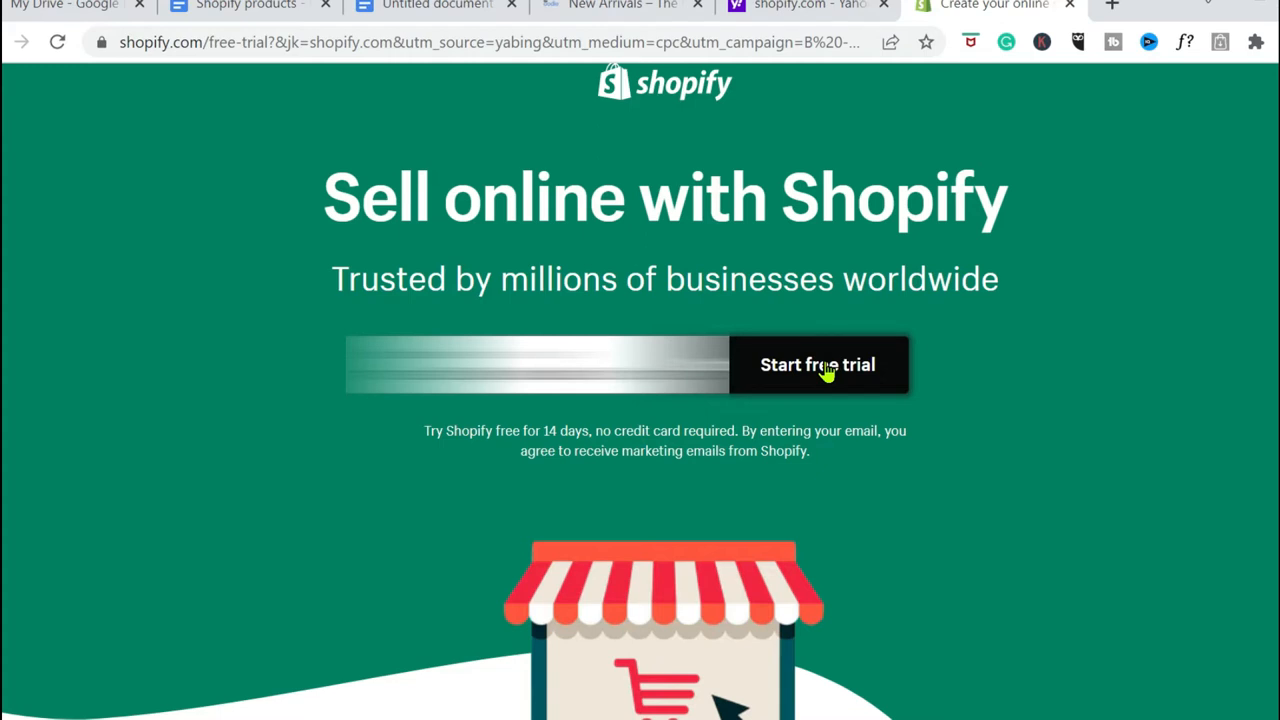
Start the free 14-day trial, enter the account password, create the store and save the login in the browser.
click(826, 368)
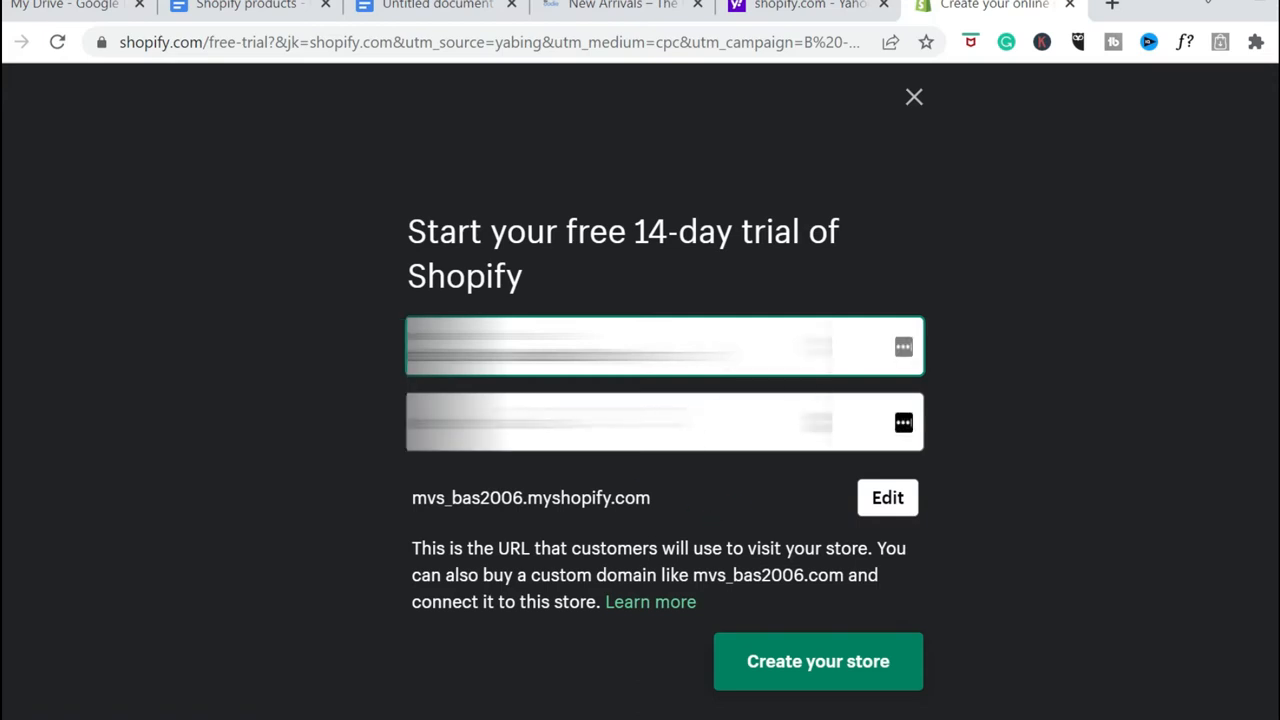
click(590, 422)
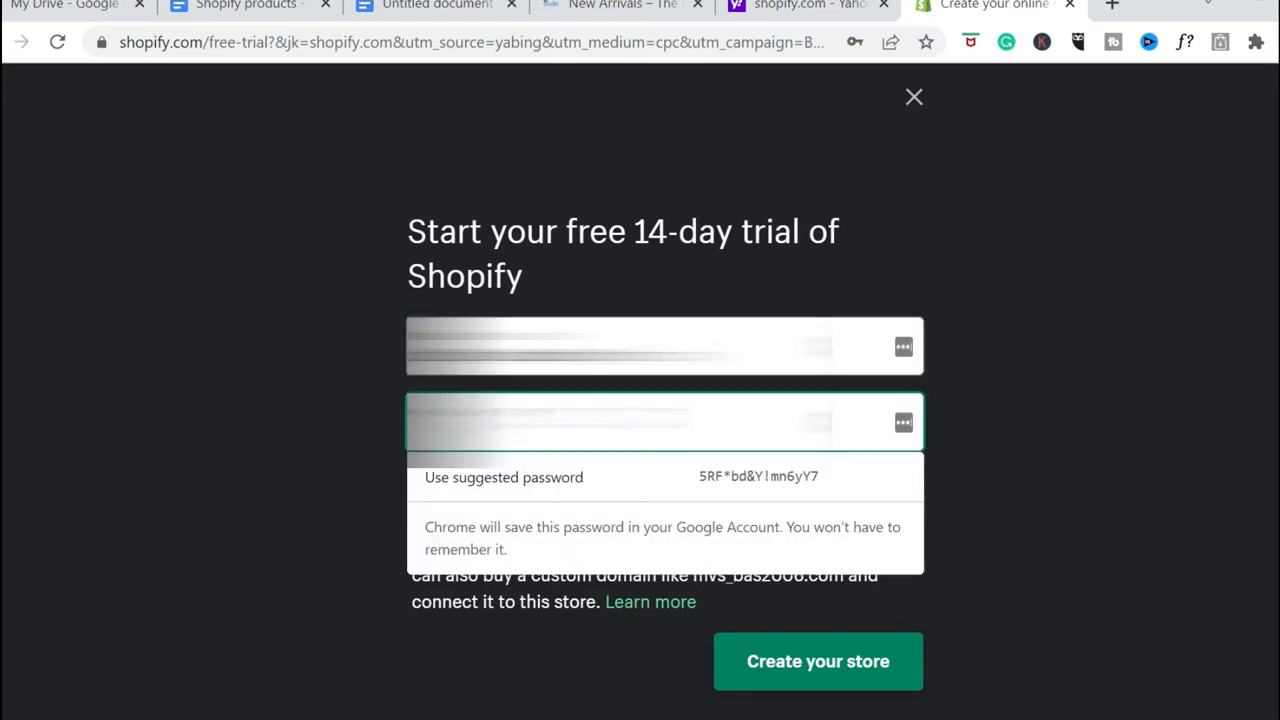
text(•••)
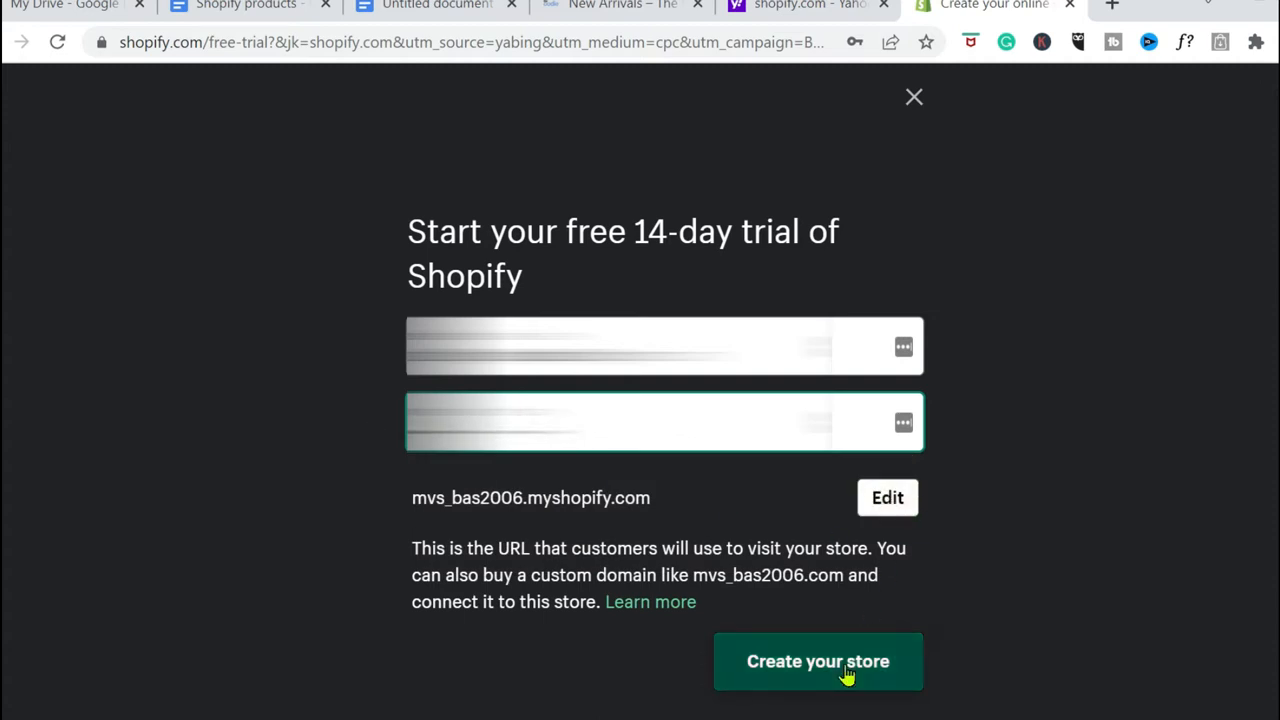
click(829, 640)
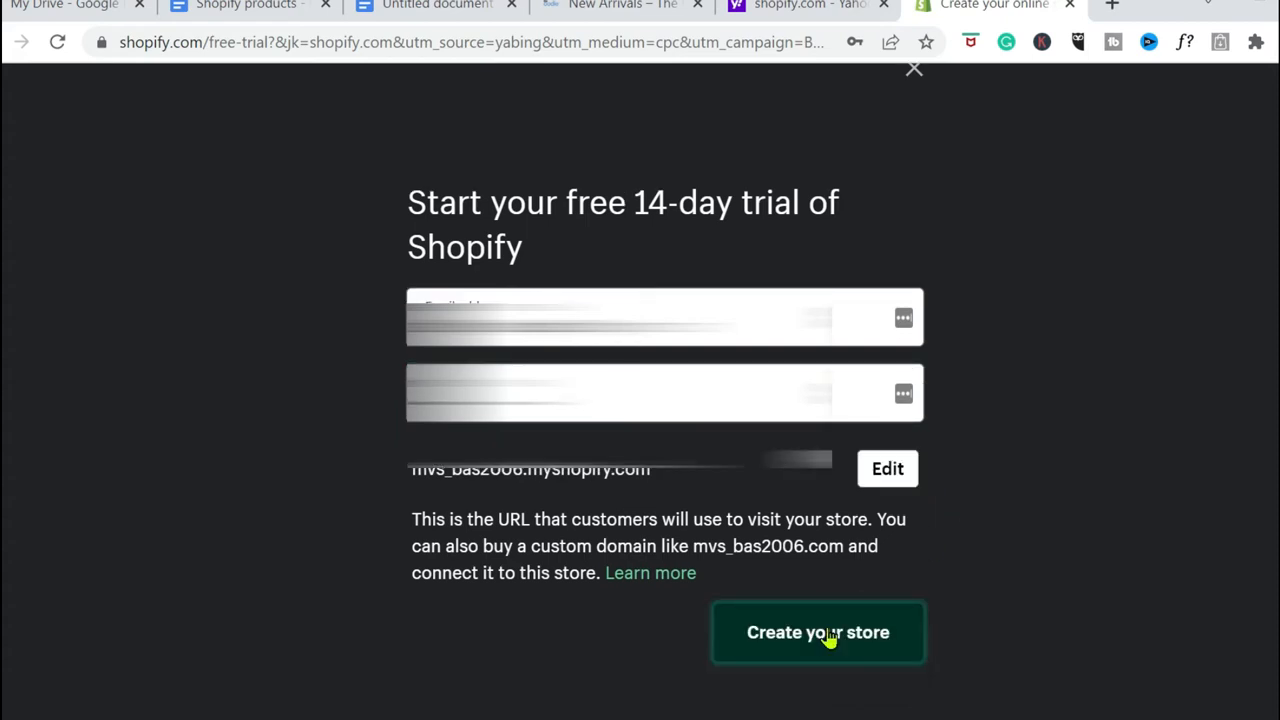
click(845, 652)
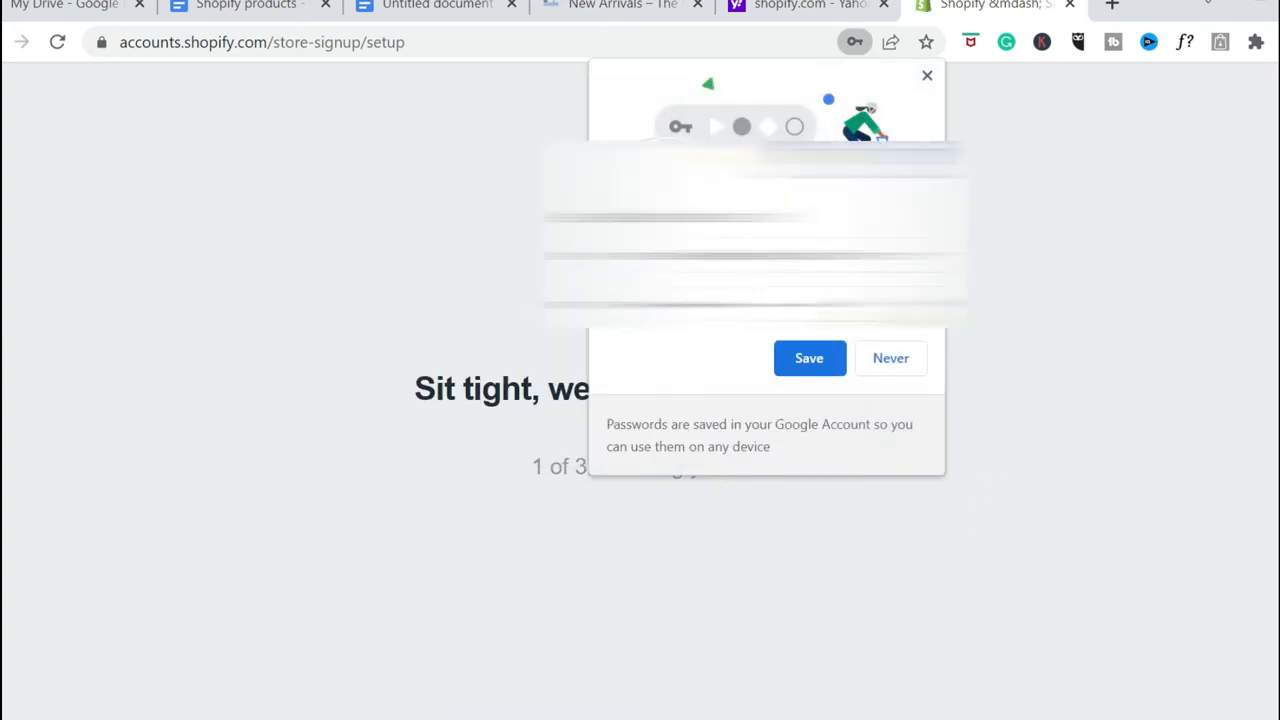
click(808, 362)
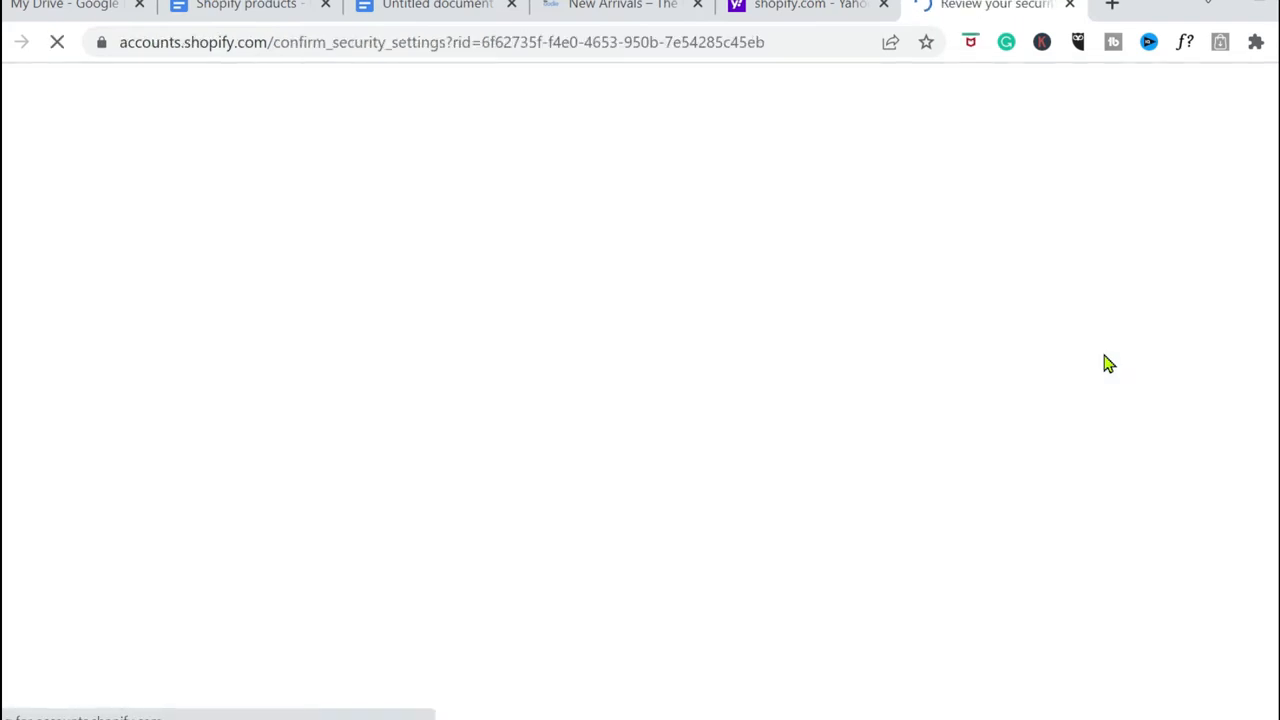
Review and confirm the account's security settings without editing them, and choose the listed account to log in with.
scroll(600, 358, down, 2)
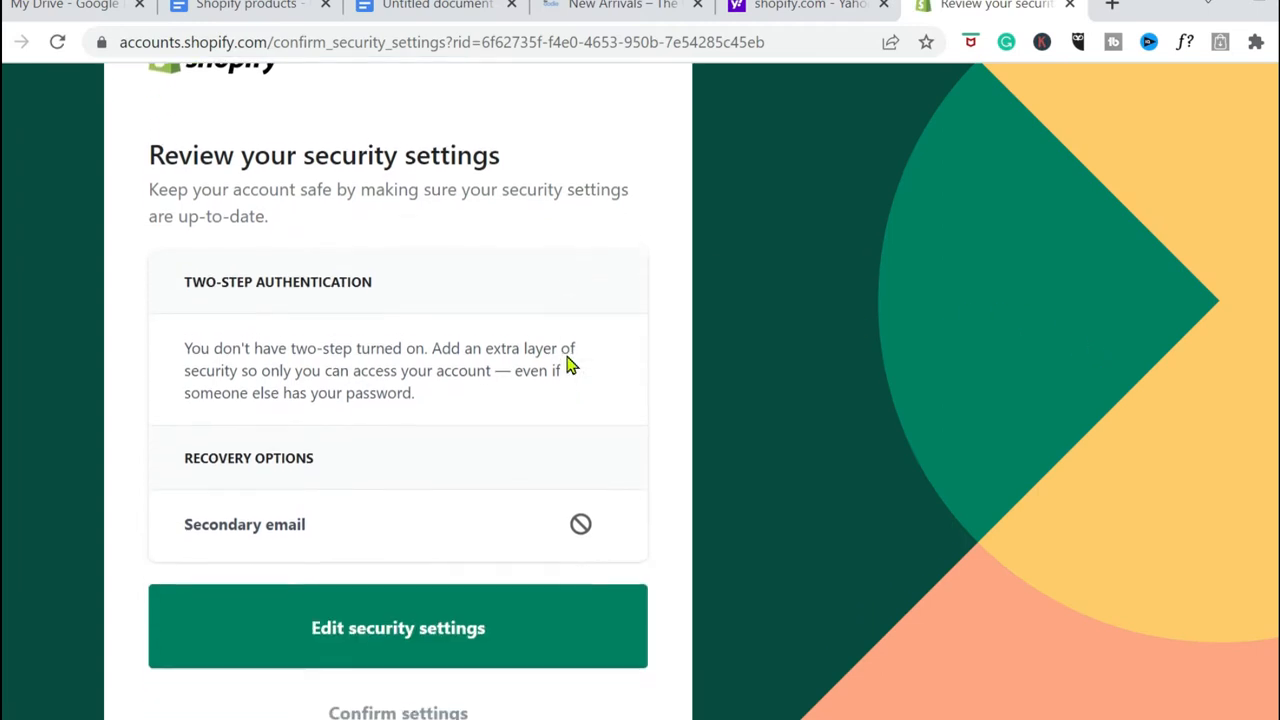
scroll(569, 365, down, 2)
scroll(569, 365, up, 3)
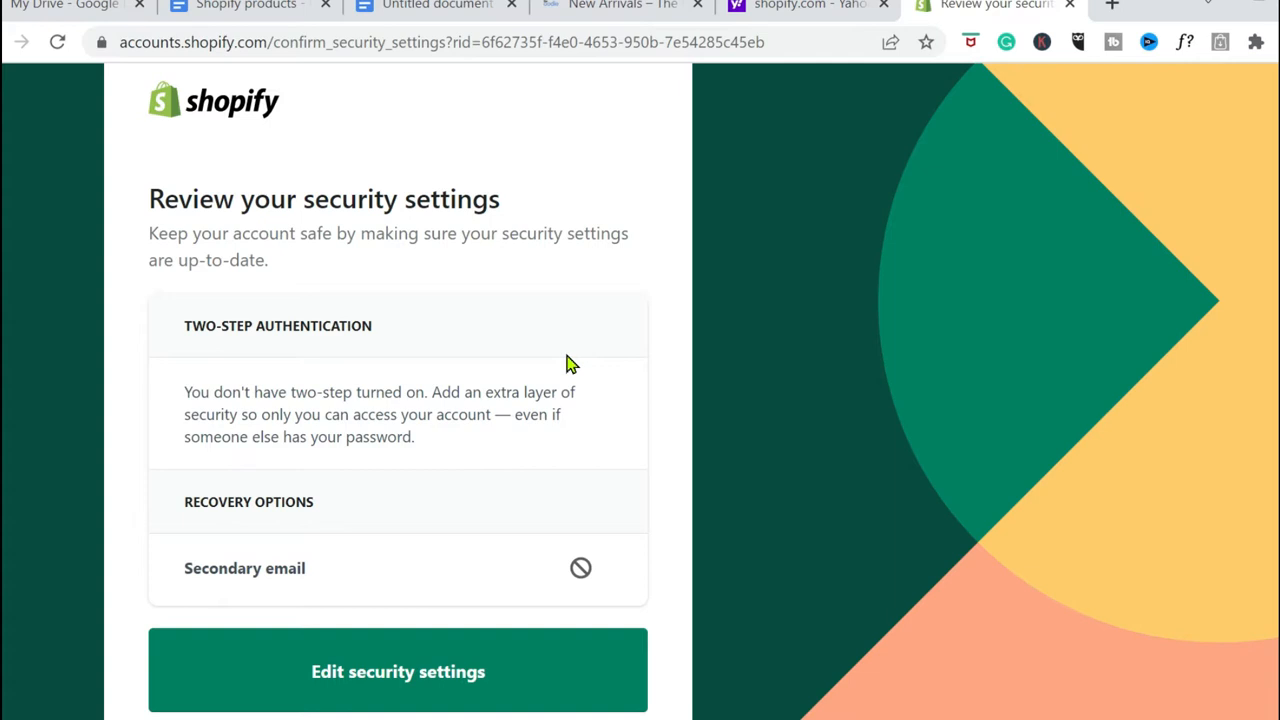
scroll(569, 365, down, 3)
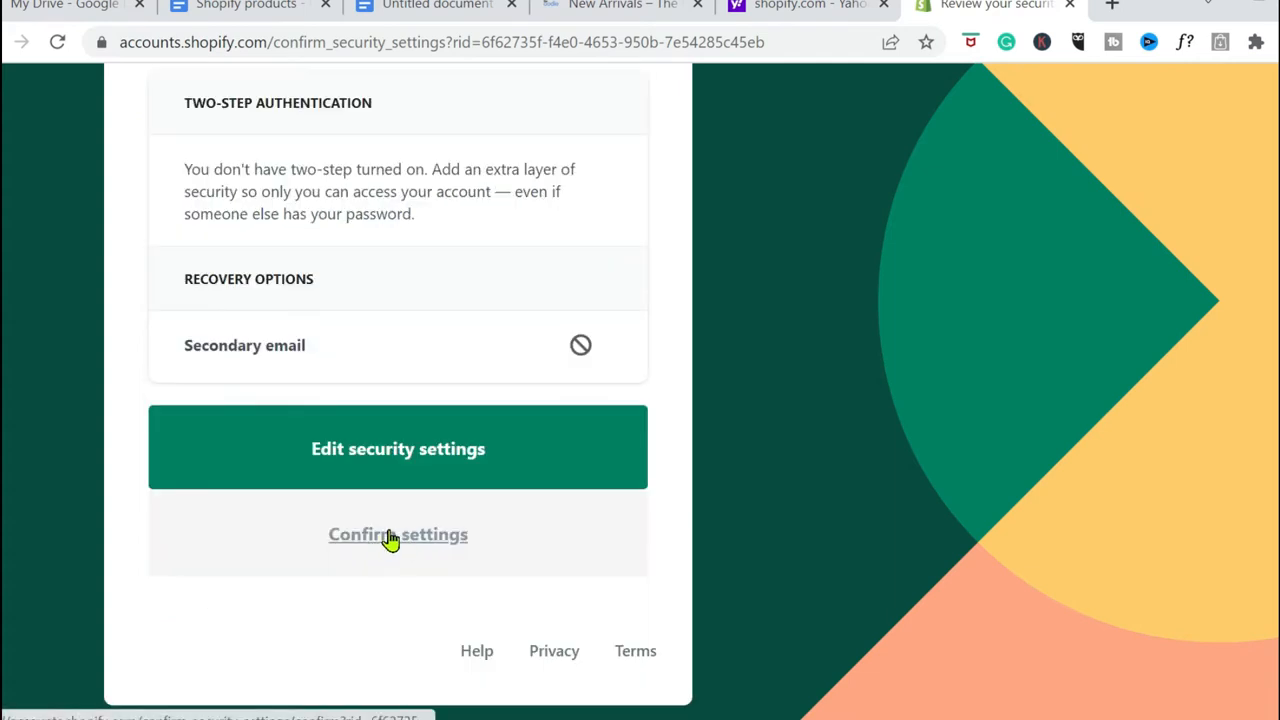
click(388, 536)
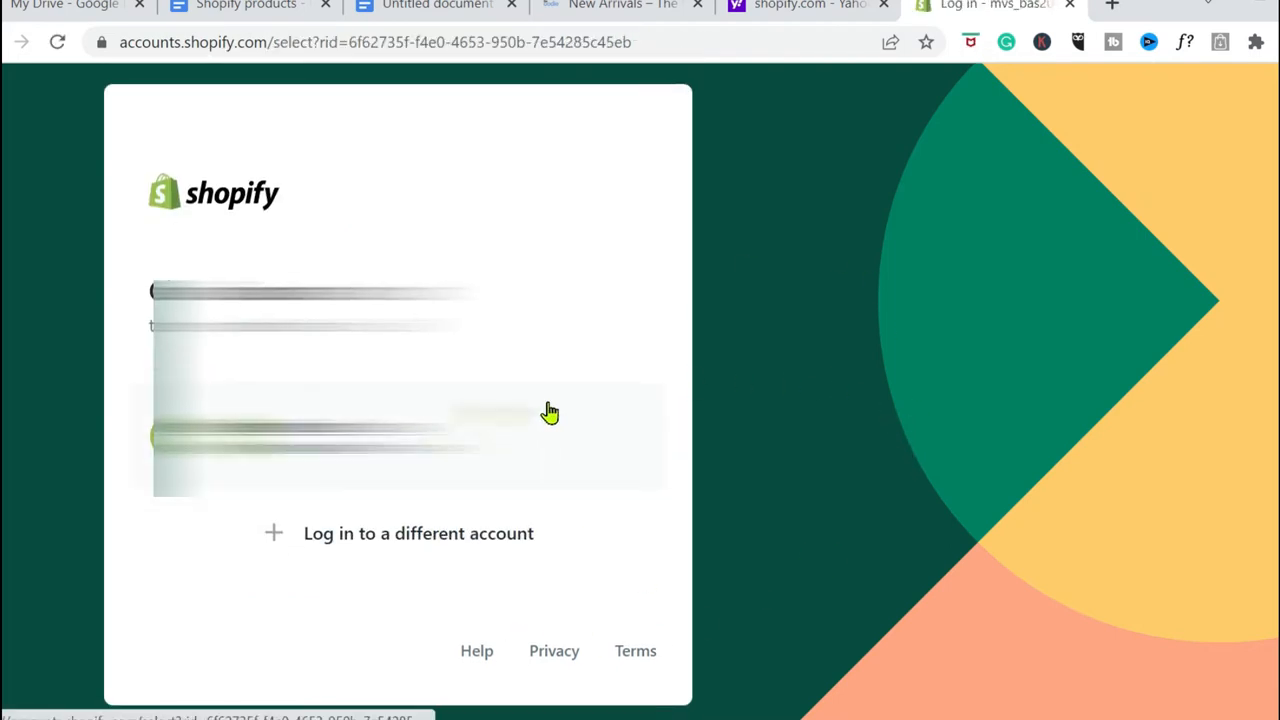
click(400, 436)
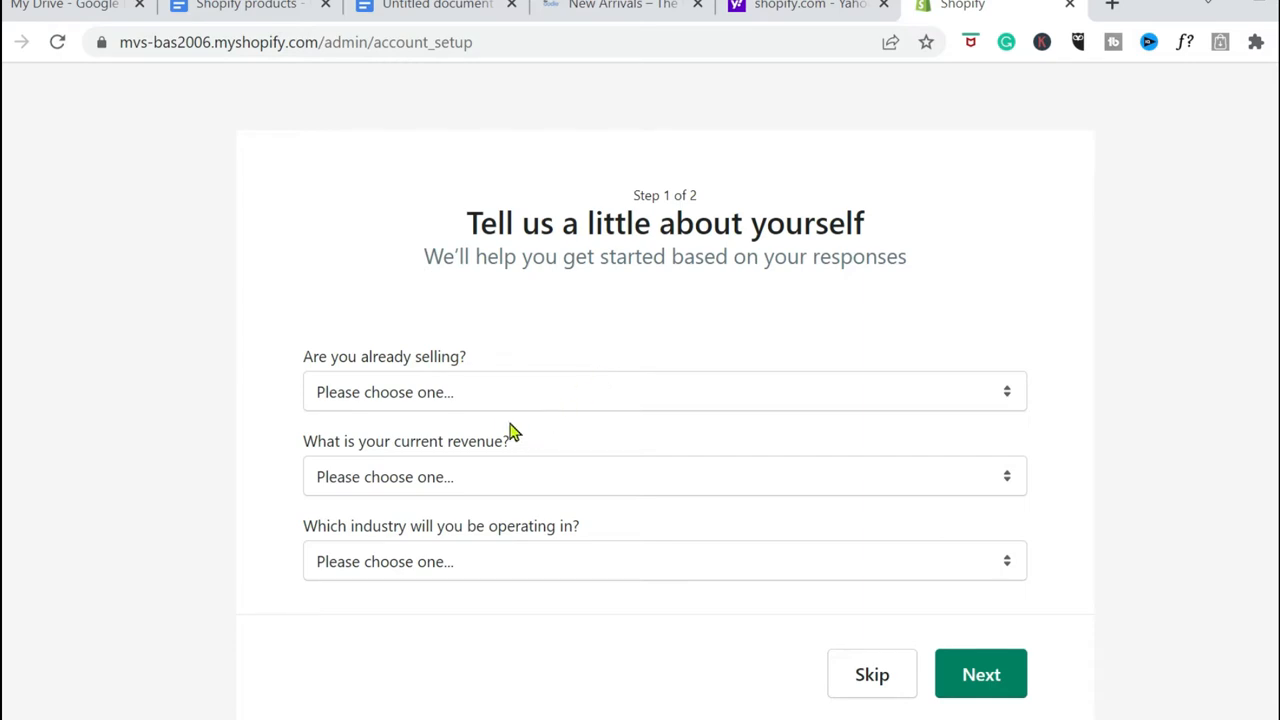
Answer the selling question with "I'm just playing around" and choose Facebook or Instagram as an additional sales channel.
click(545, 400)
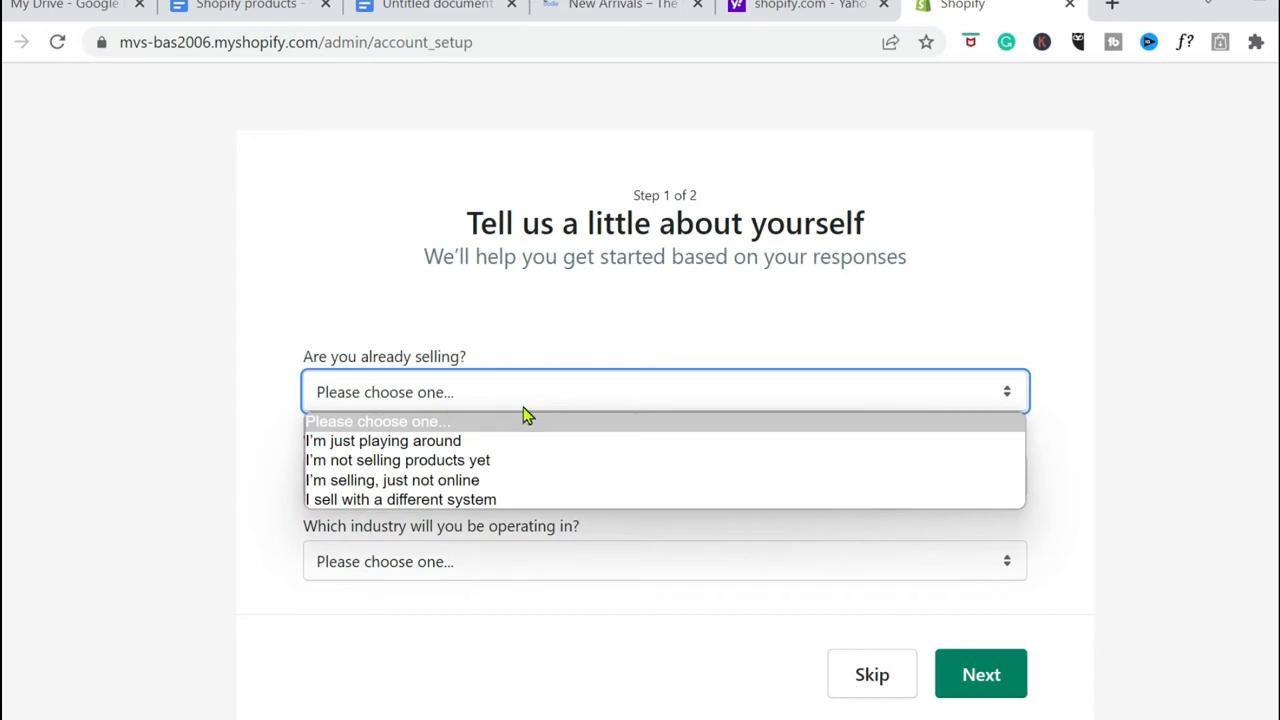
click(454, 443)
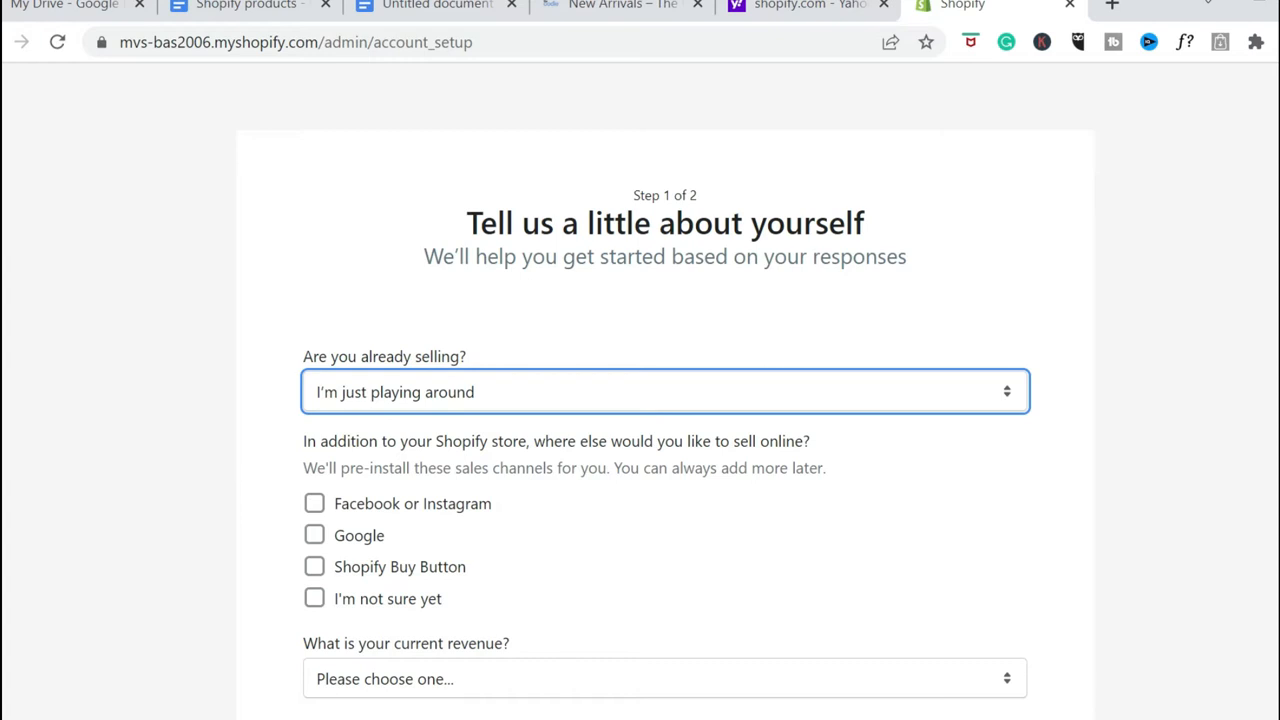
scroll(665, 405, down, 1)
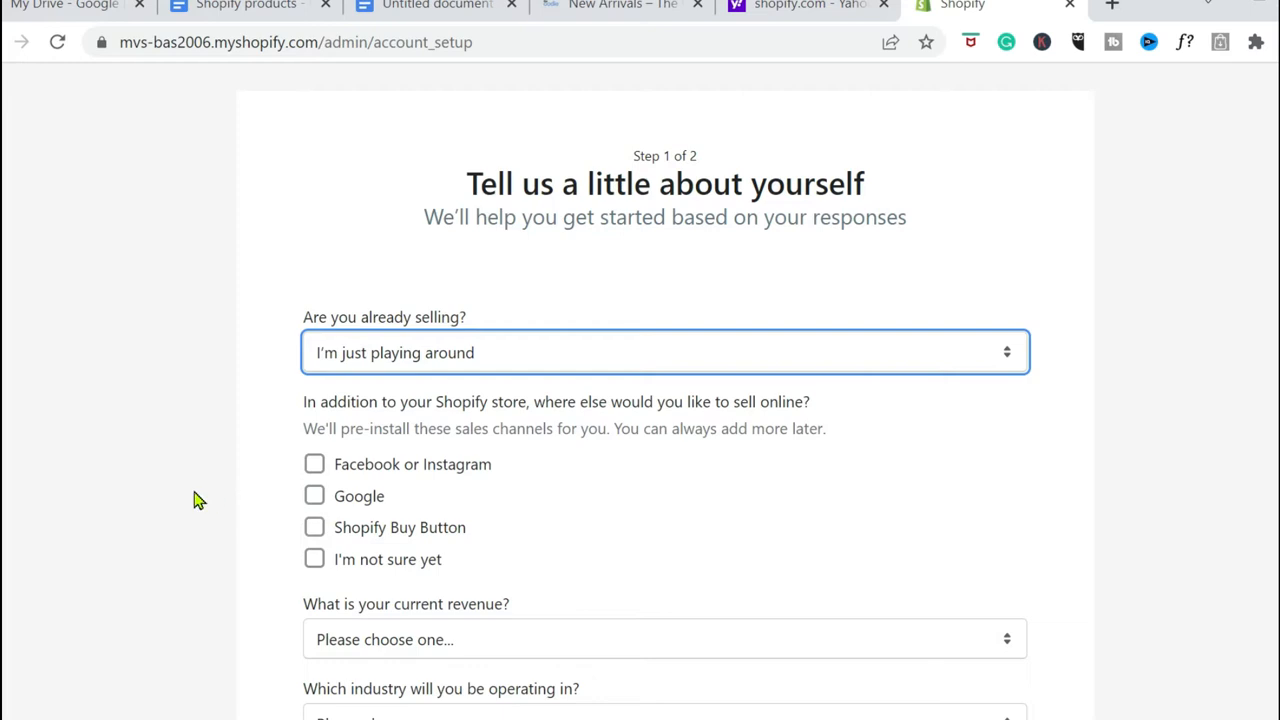
click(318, 470)
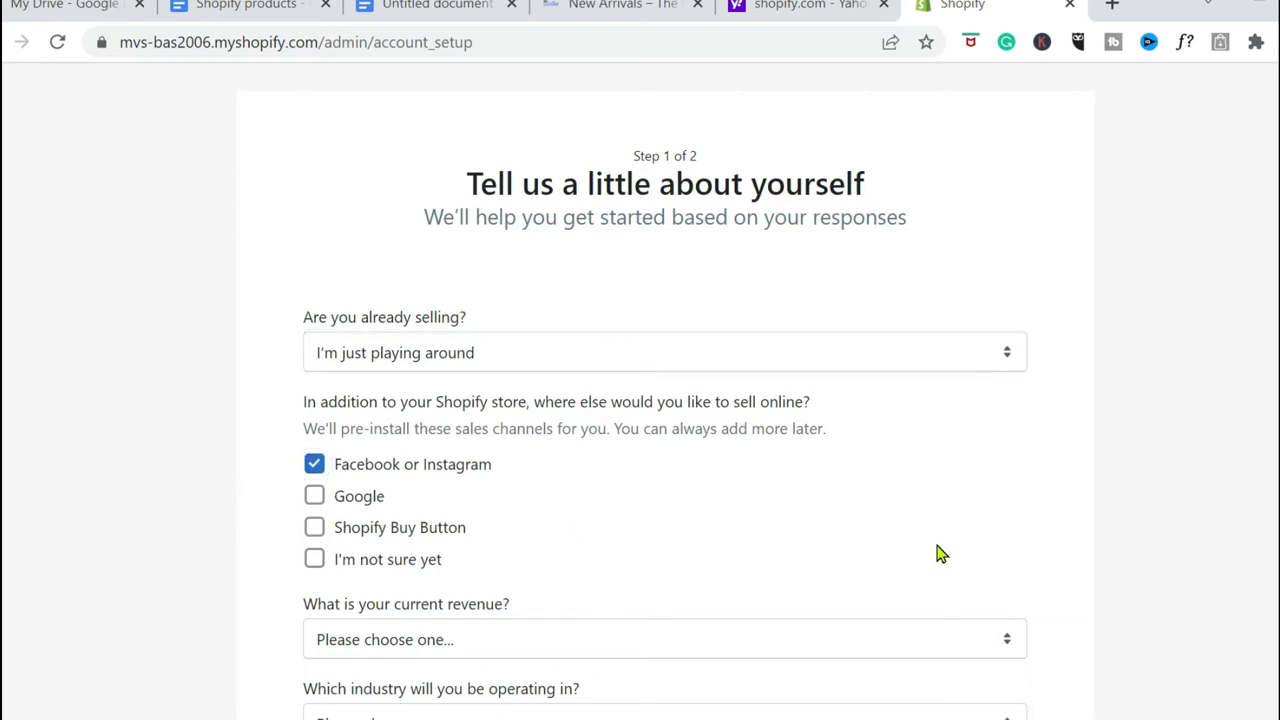
Set the current revenue to "₱0 PHP (I'm just getting started)" and the industry to Other.
scroll(940, 545, down, 2)
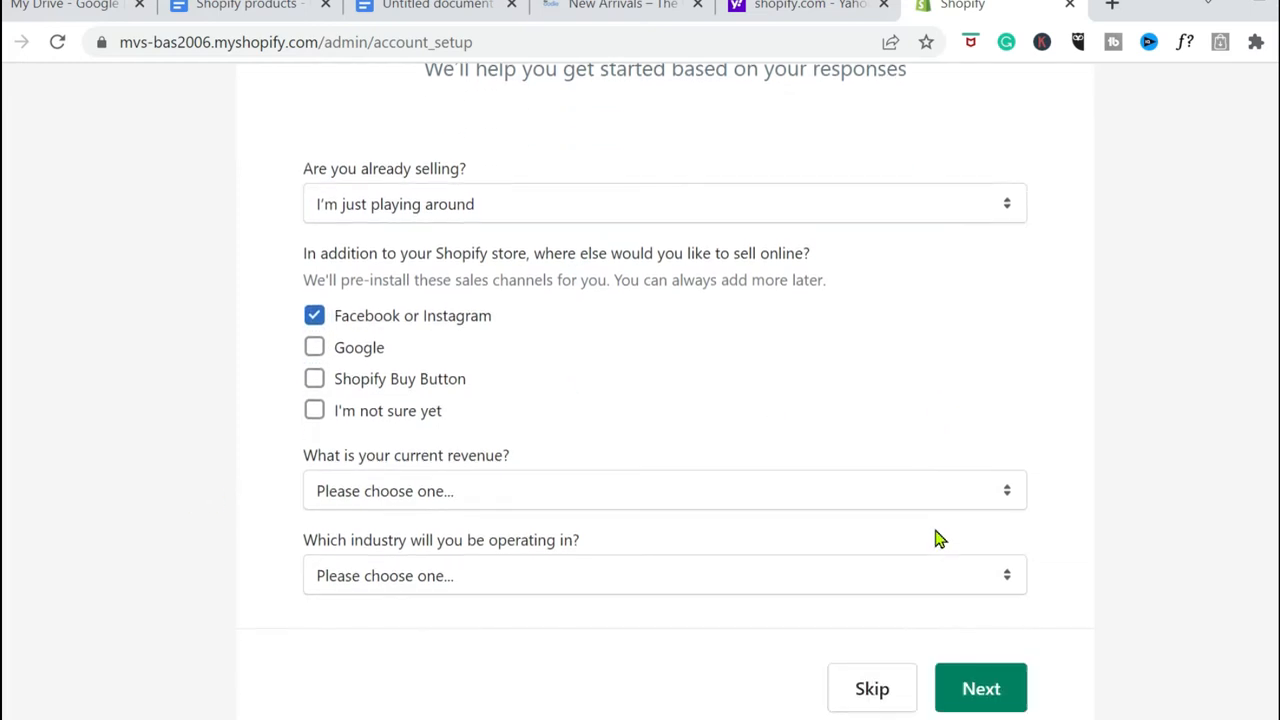
click(813, 508)
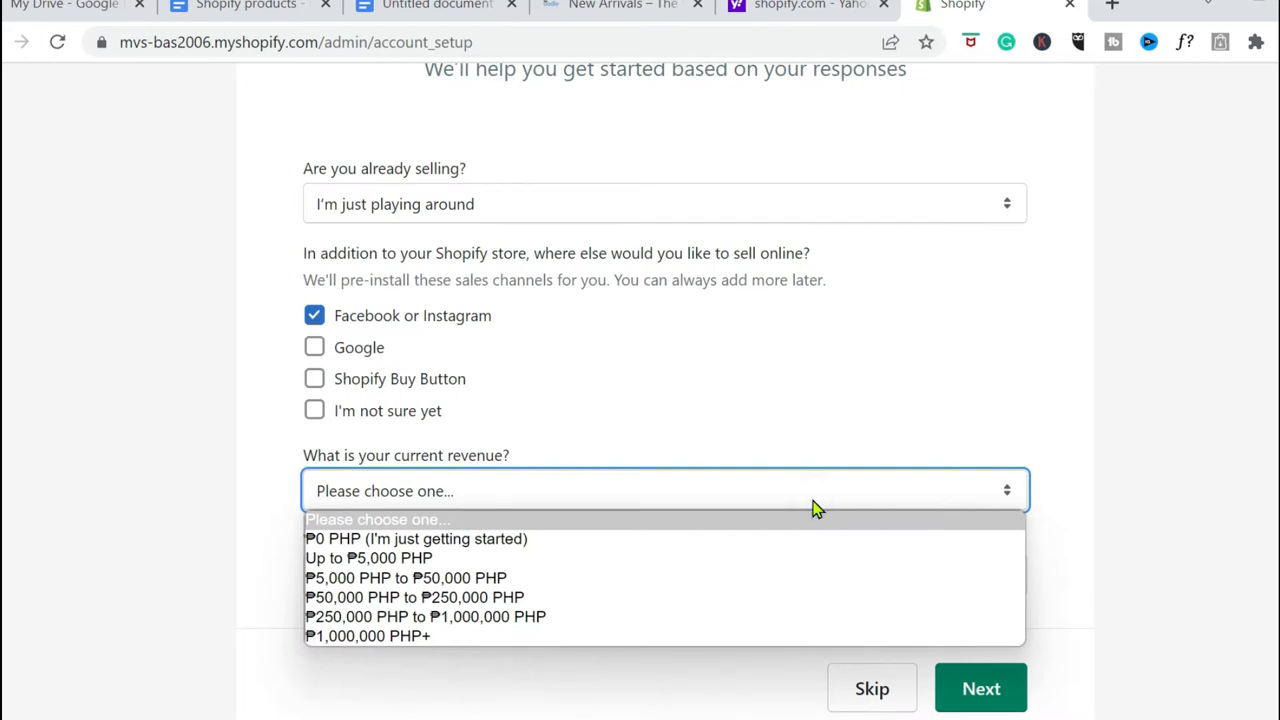
click(545, 545)
scroll(720, 535, down, 1)
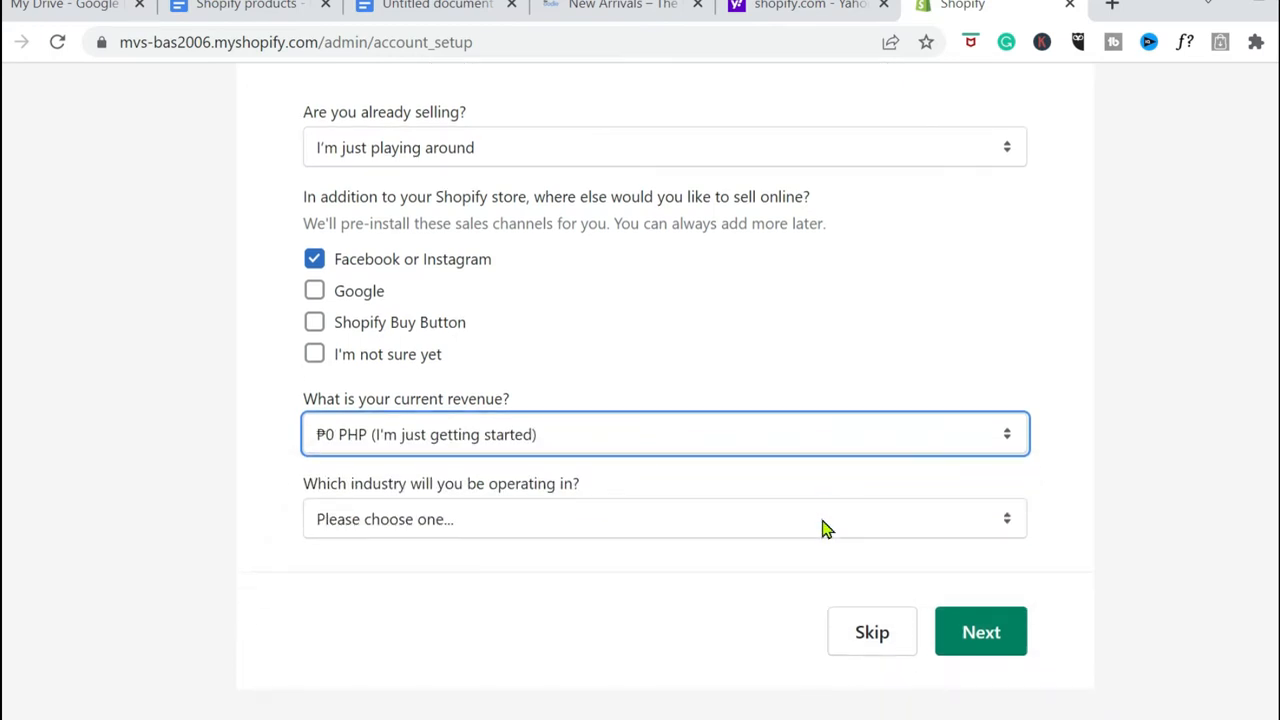
click(796, 533)
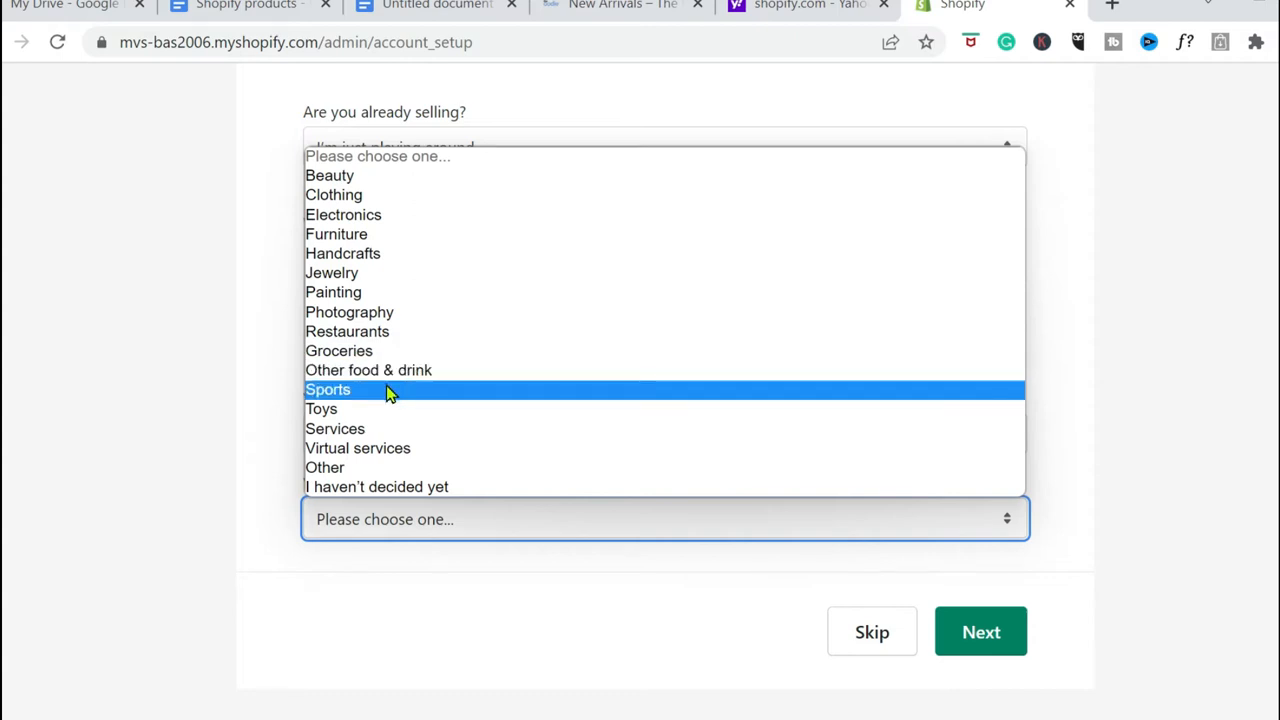
click(360, 473)
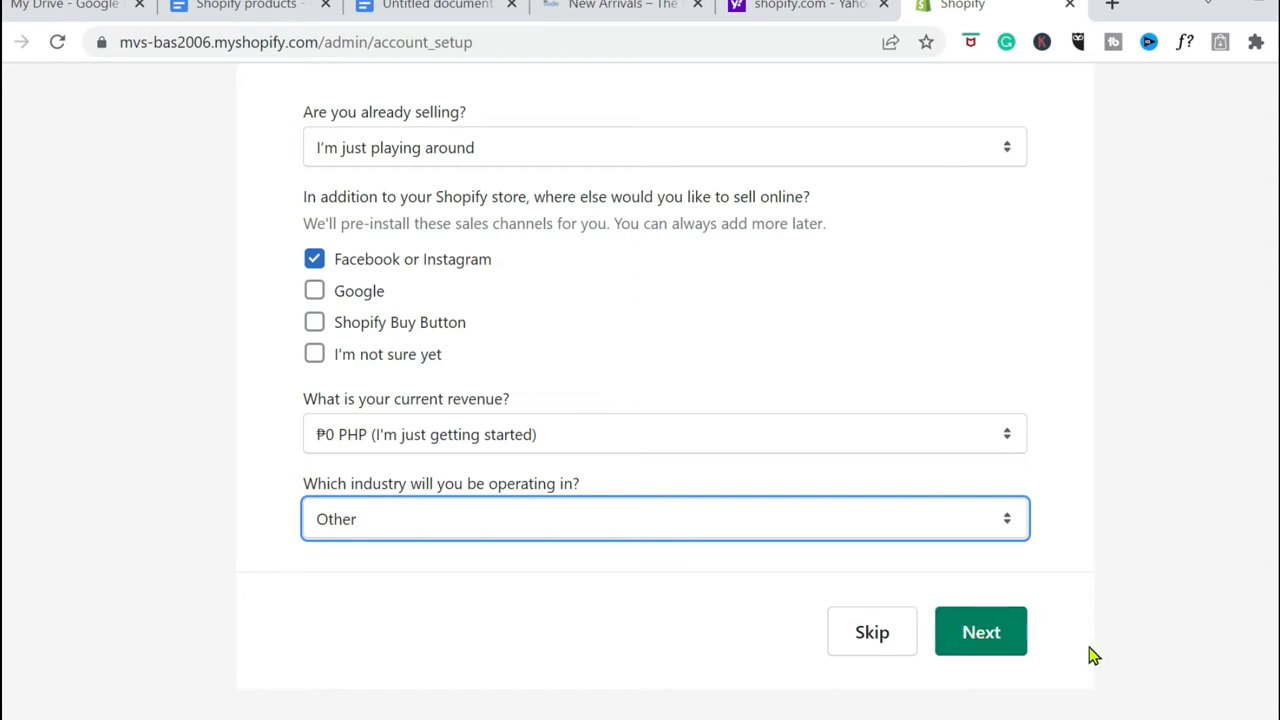
Check the answers about the business and continue to the second step of the account setup.
scroll(420, 517, up, 3)
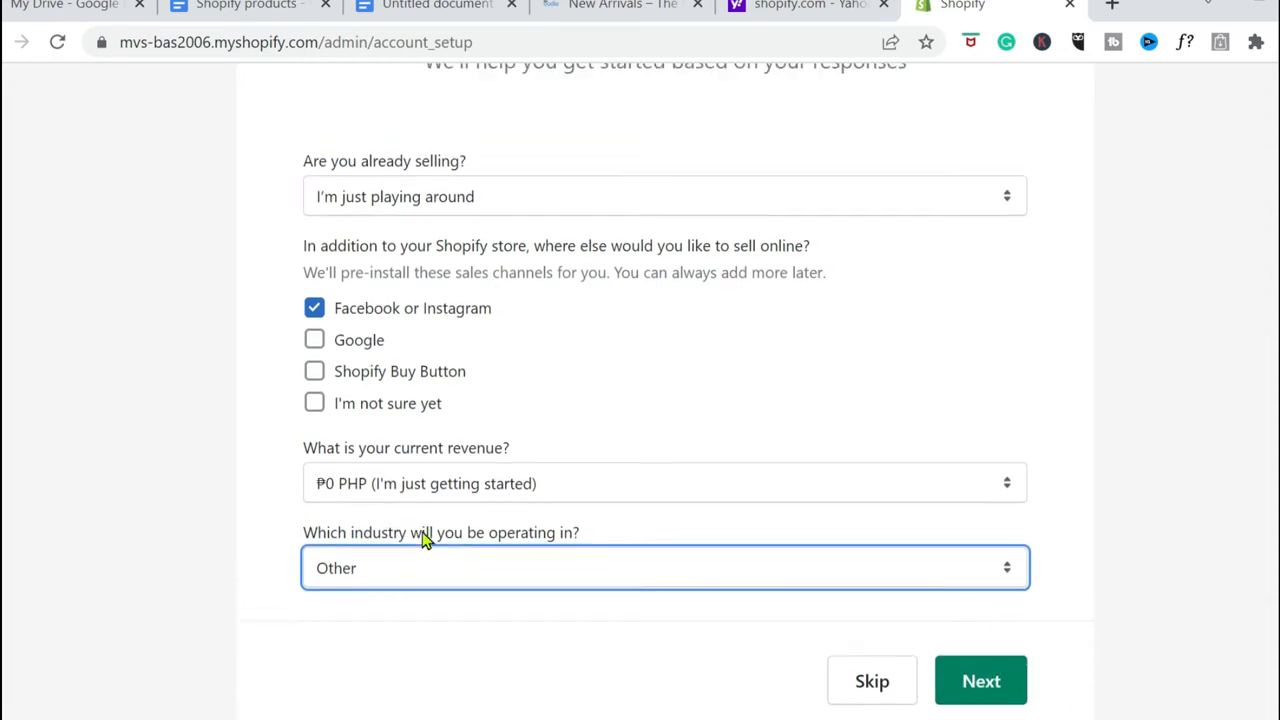
scroll(665, 400, down, 3)
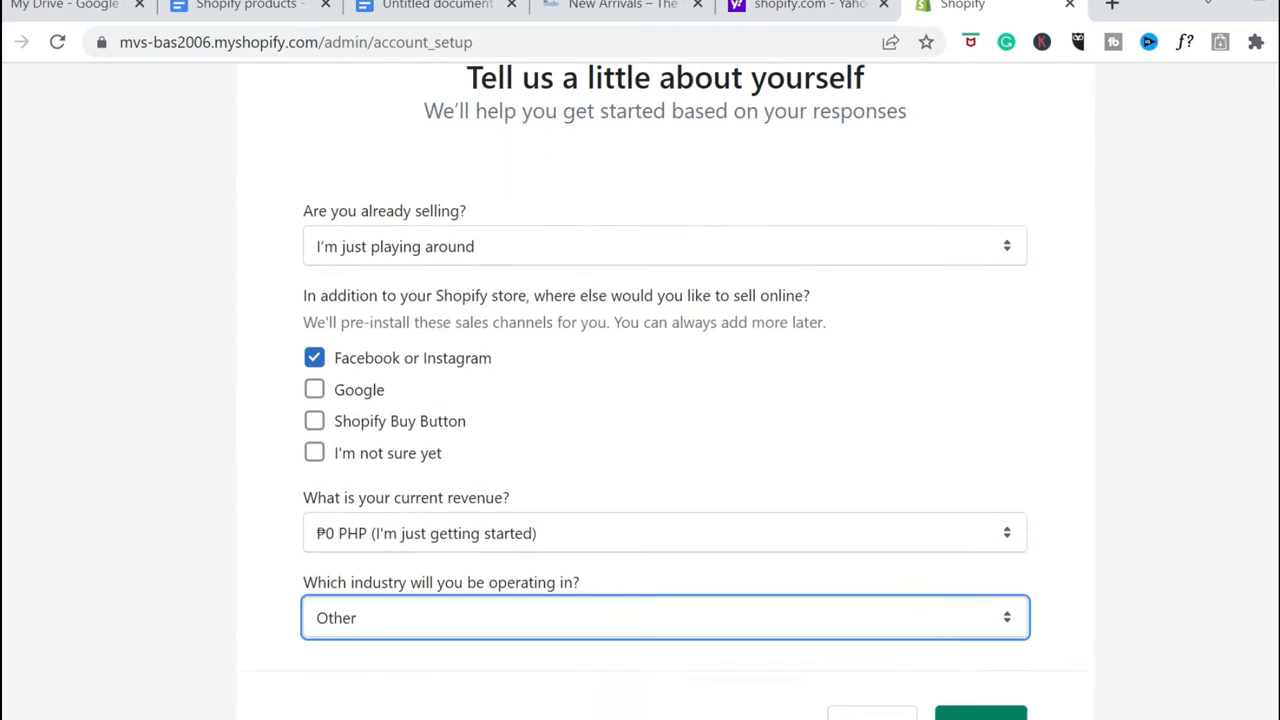
scroll(665, 400, up, 2)
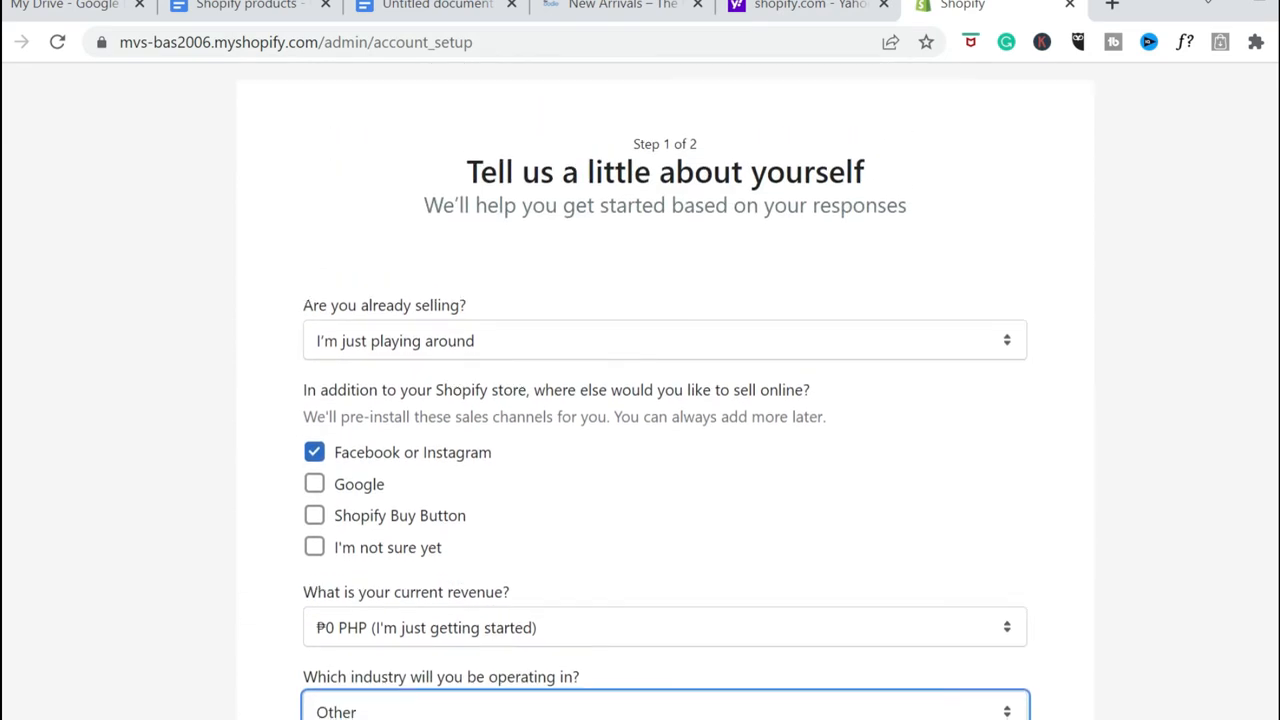
scroll(665, 400, down, 2)
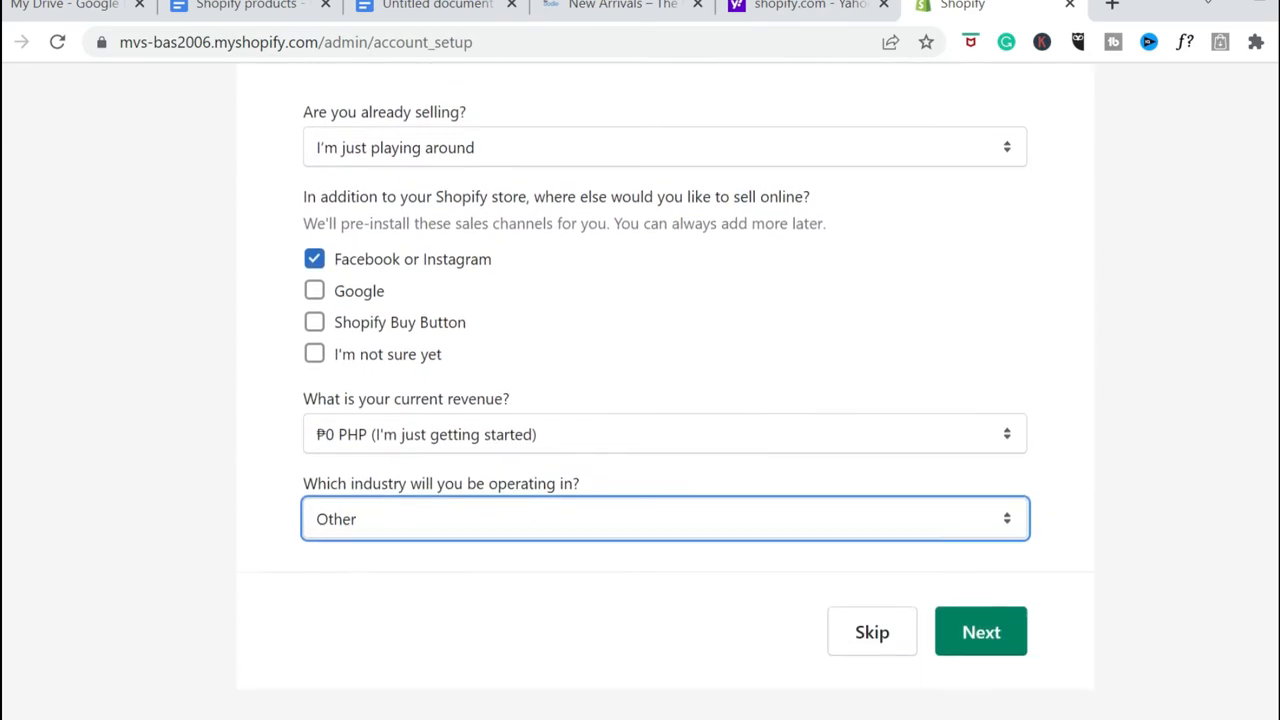
click(987, 652)
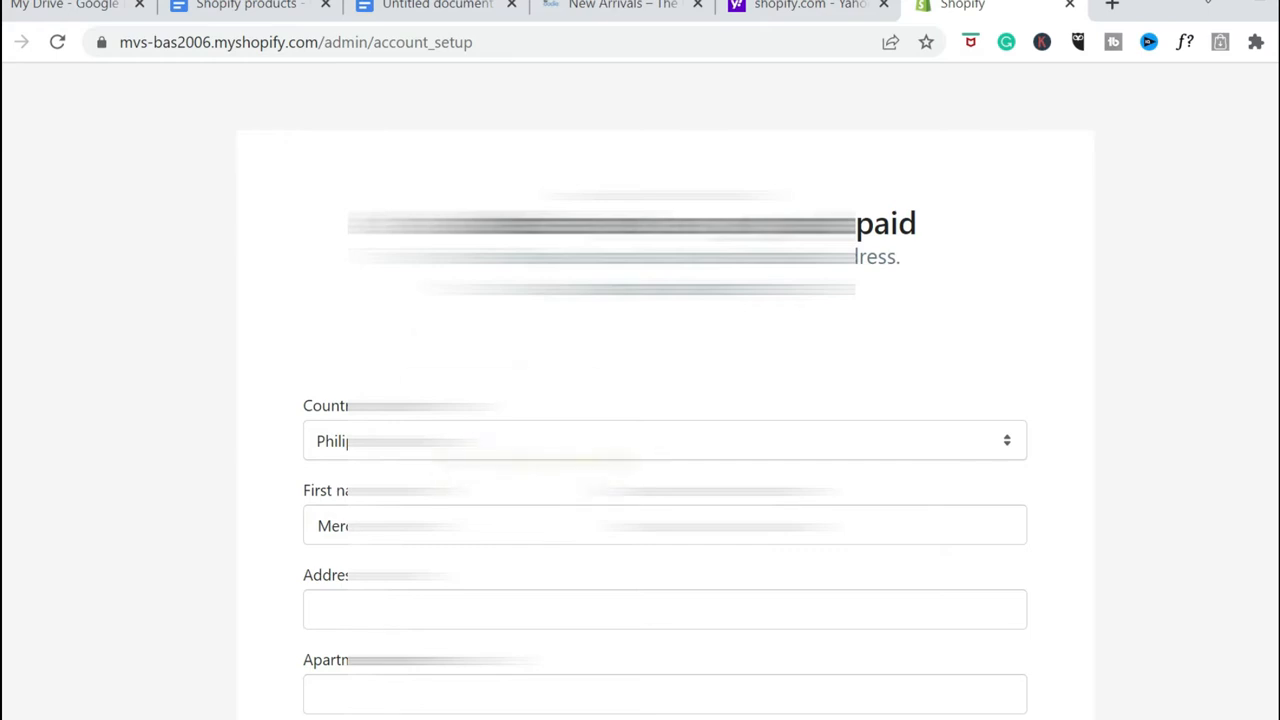
Fill in the street address and the apartment line of the business address.
scroll(900, 337, down, 2)
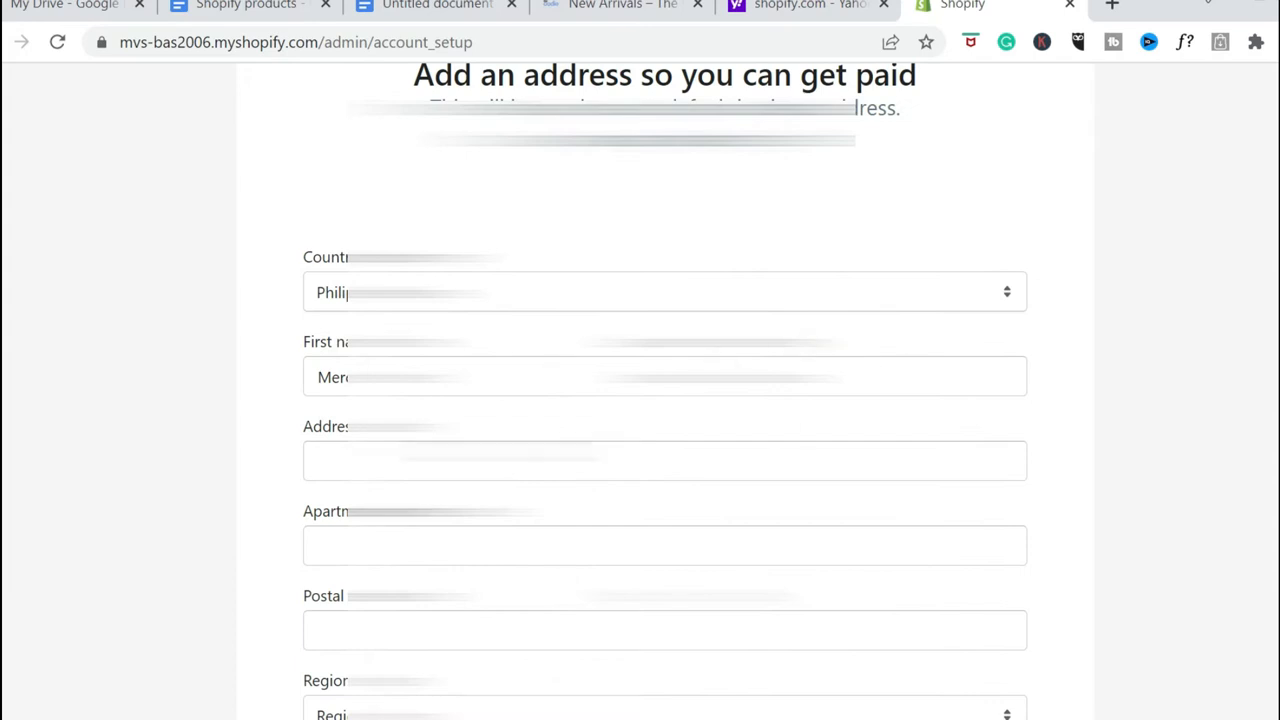
click(468, 461)
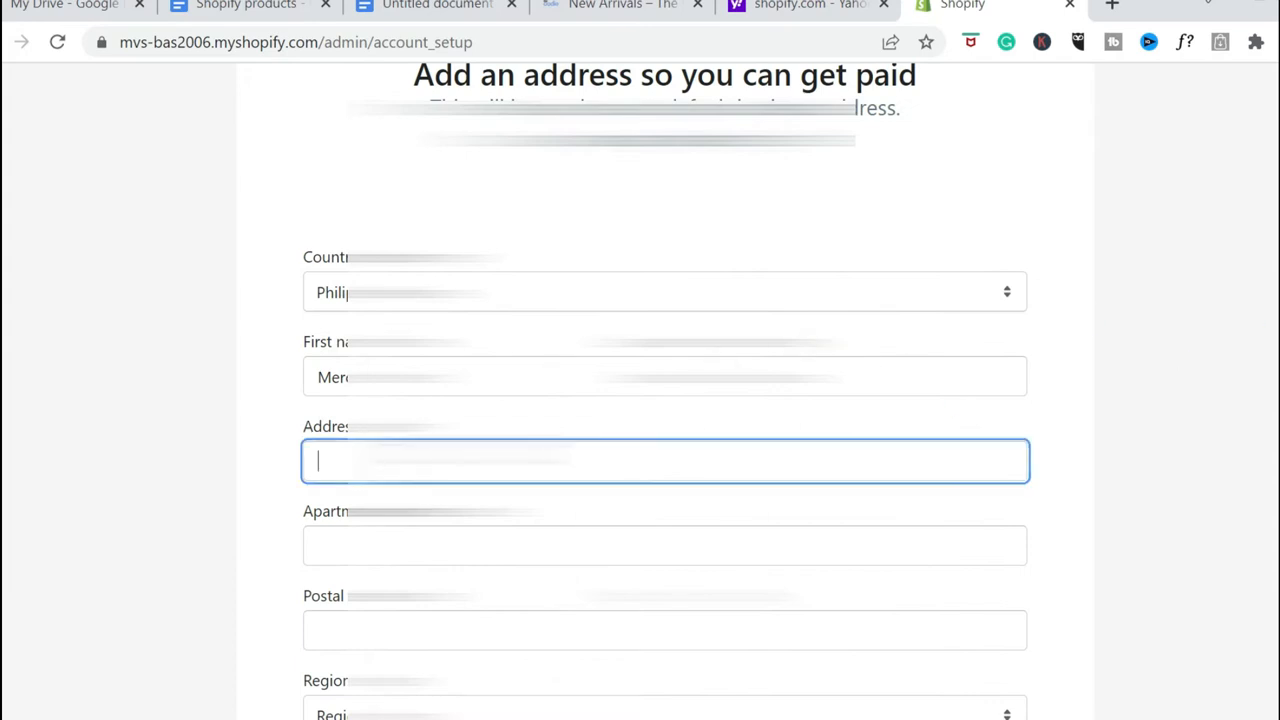
text(2nd)
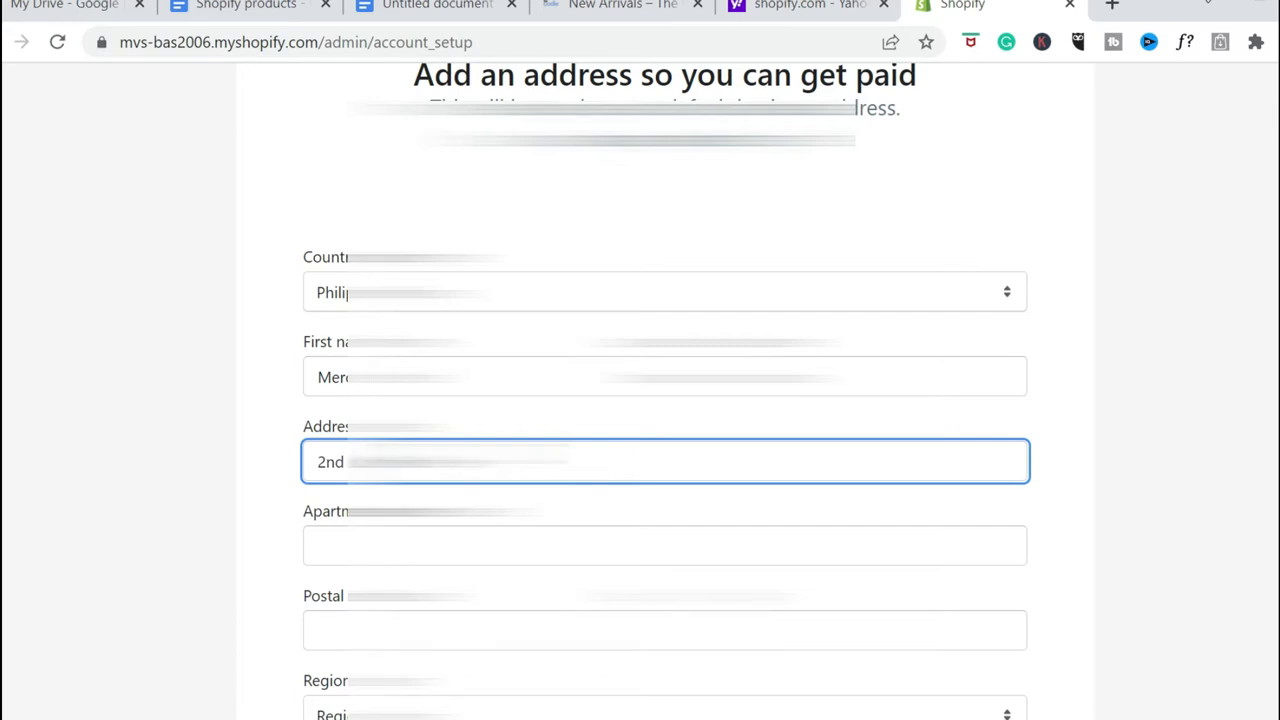
text(a)
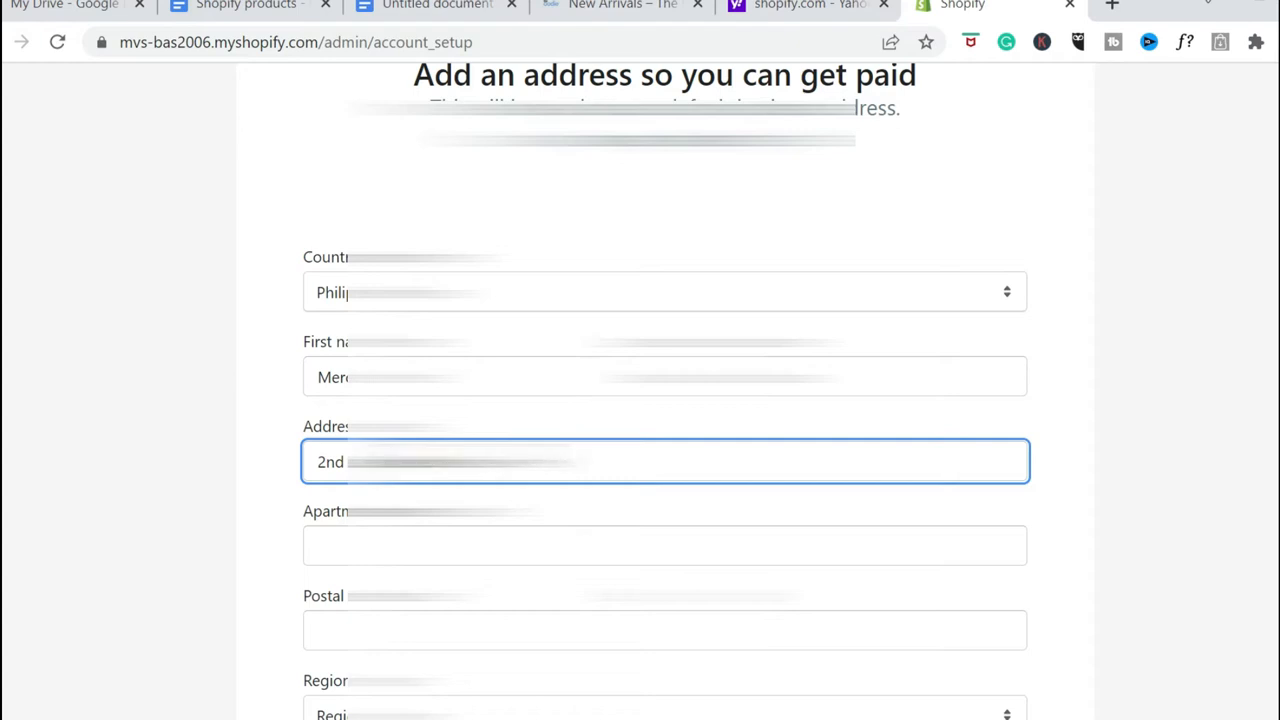
click(440, 545)
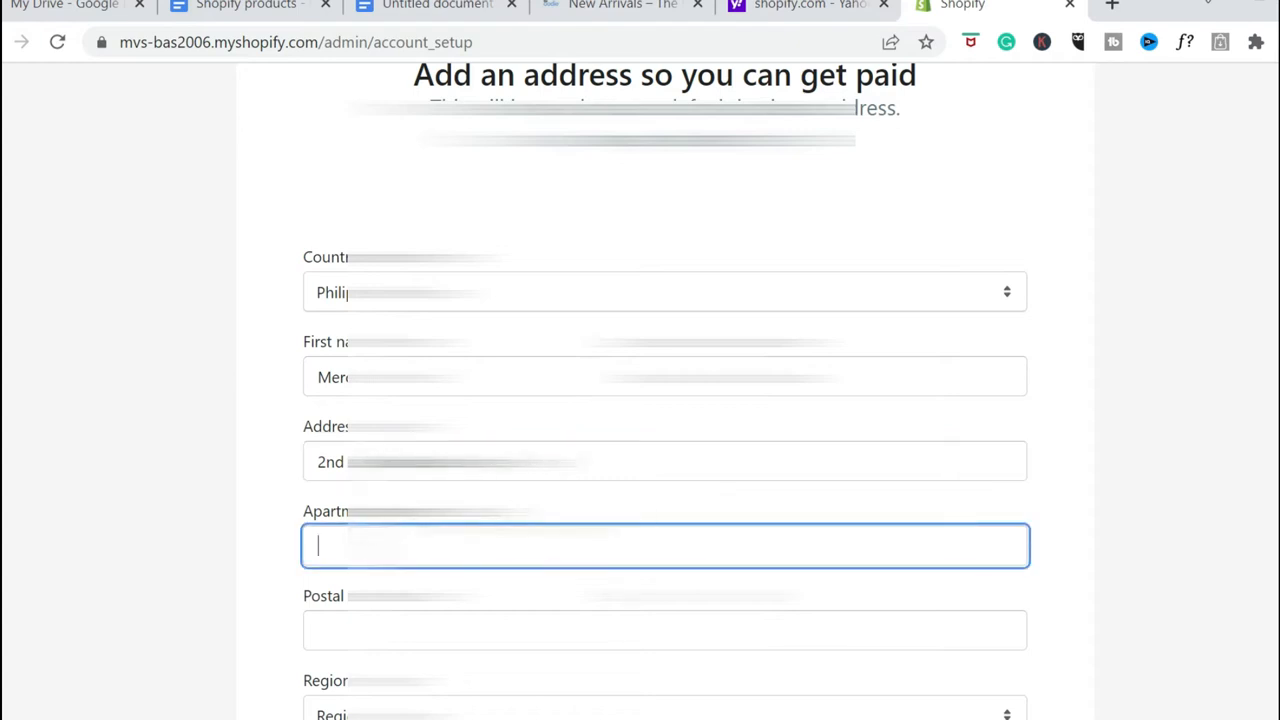
scroll(640, 400, down, 1)
text(GUa)
key(BackSpace)
key(BackSpace)
text(ua)
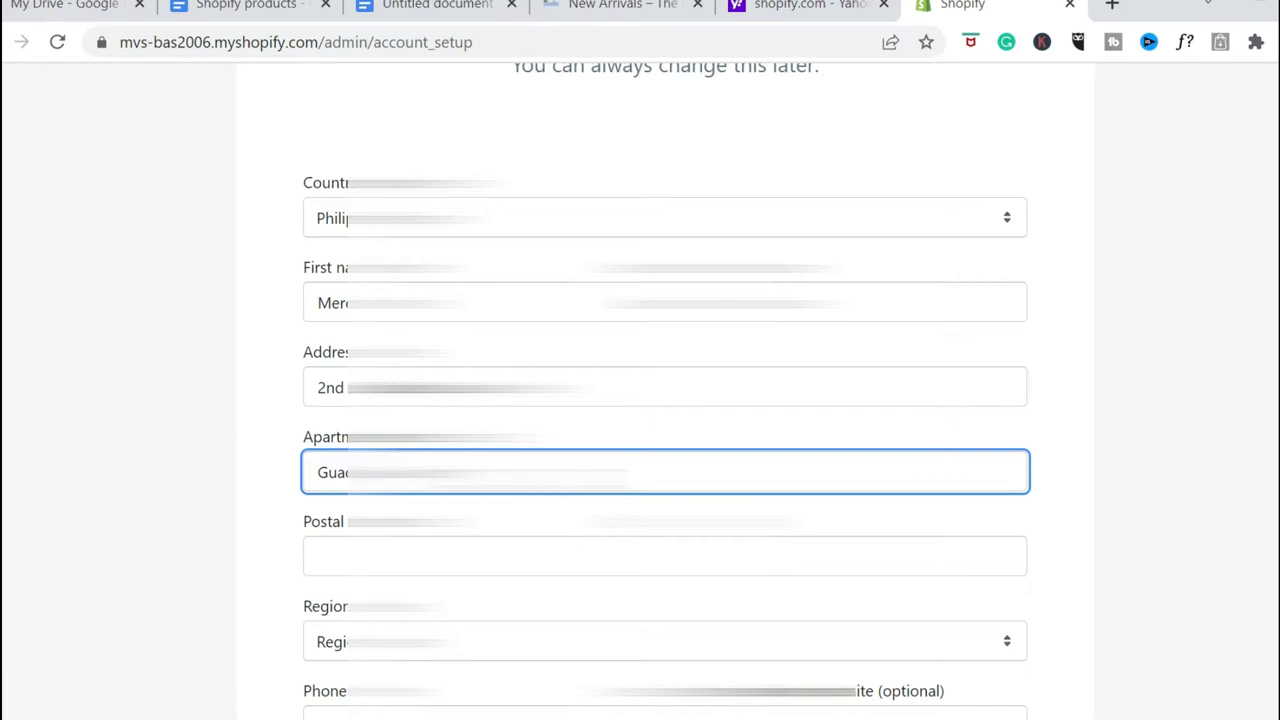
Enter the postal code, complete the remaining address details from a saved address suggestion, and enter the store.
click(450, 557)
text(6000)
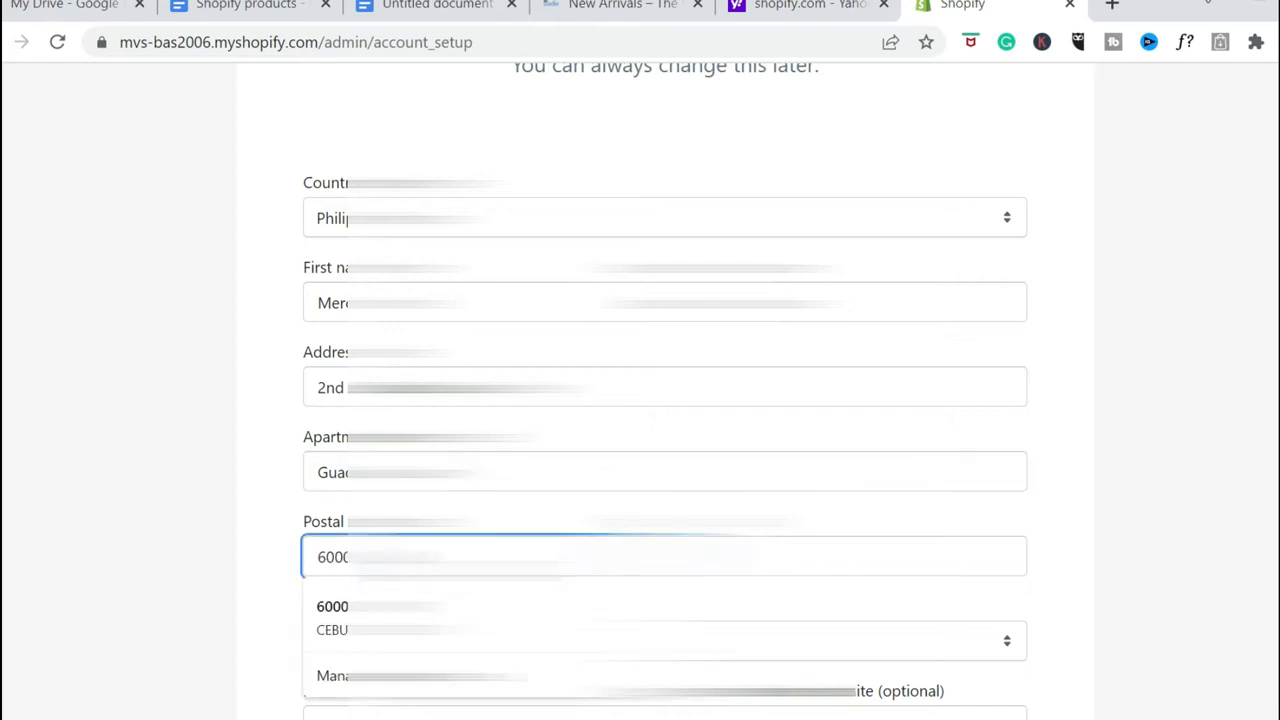
click(790, 557)
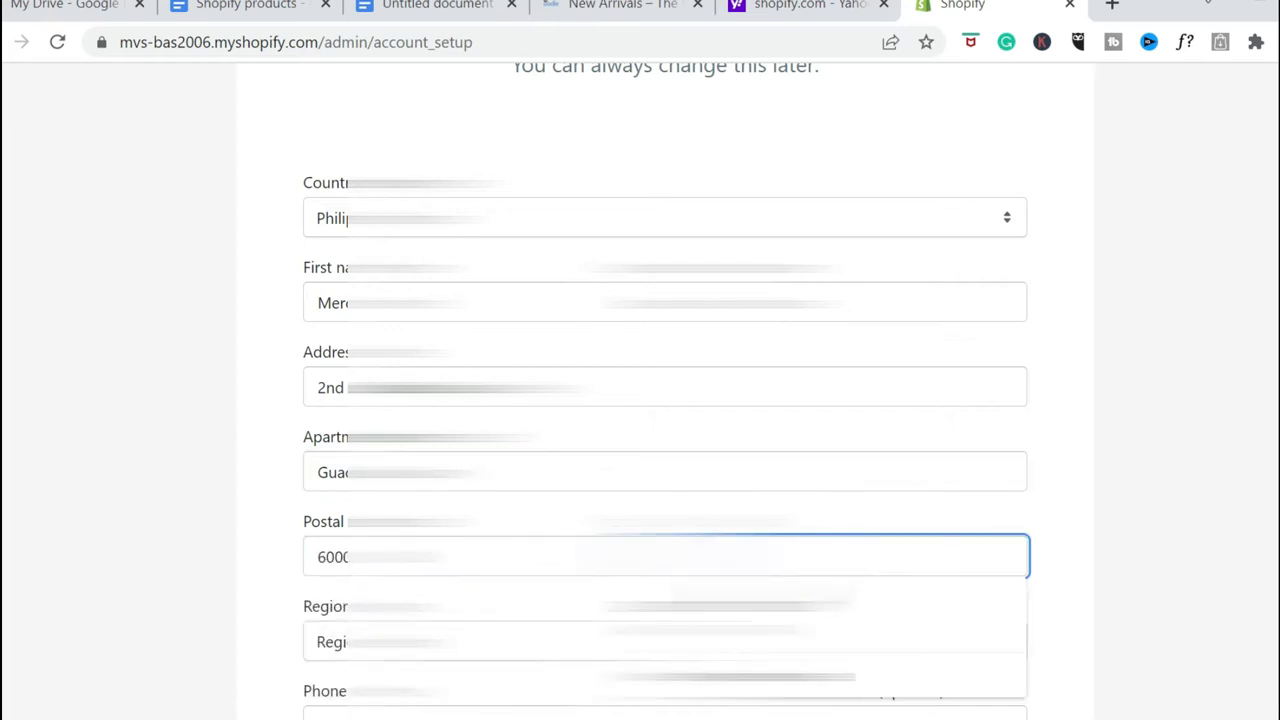
click(760, 616)
scroll(757, 600, down, 3)
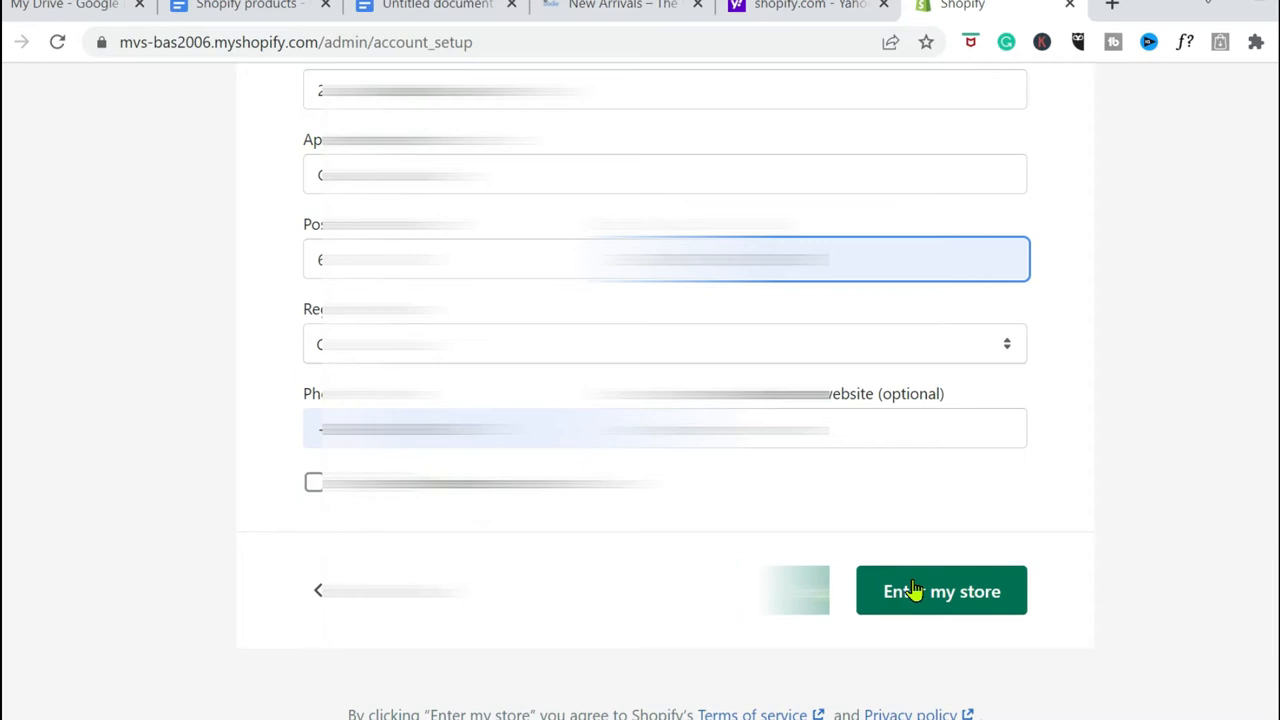
click(940, 600)
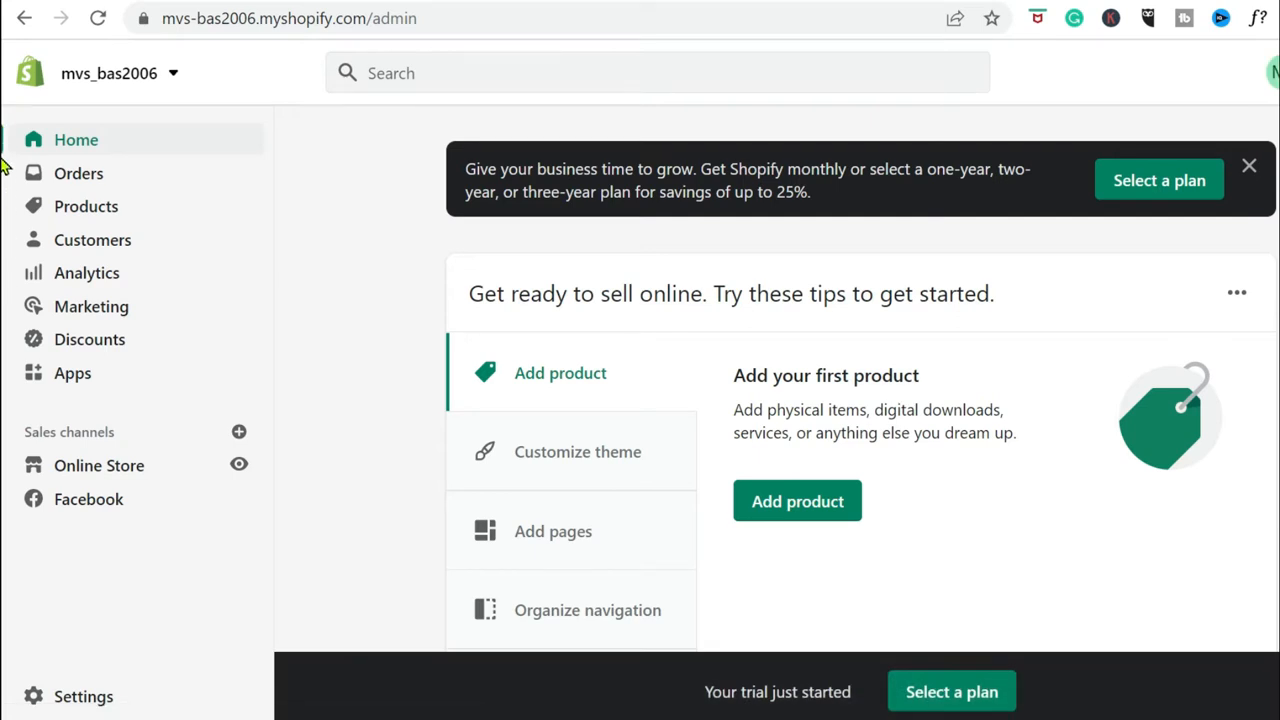
Look through the setup tips and the other cards on the store's admin home page.
scroll(3, 165, down, 8)
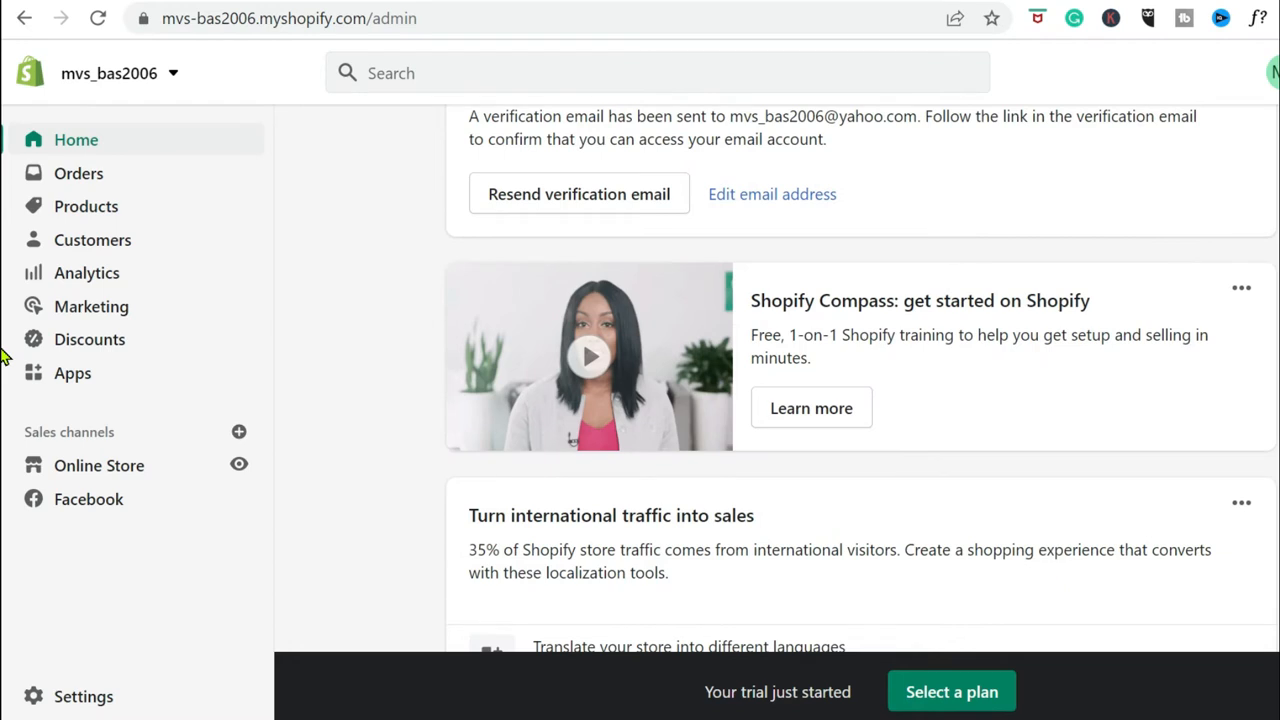
scroll(3, 360, up, 5)
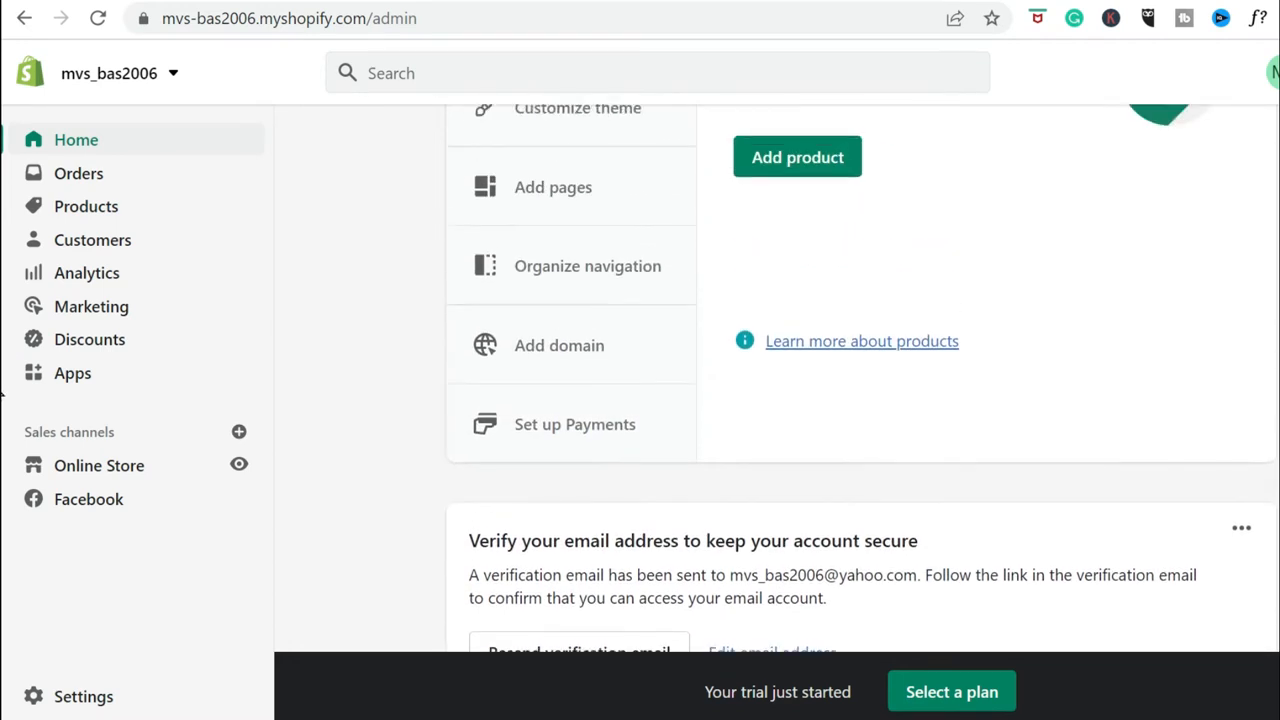
scroll(3, 287, up, 4)
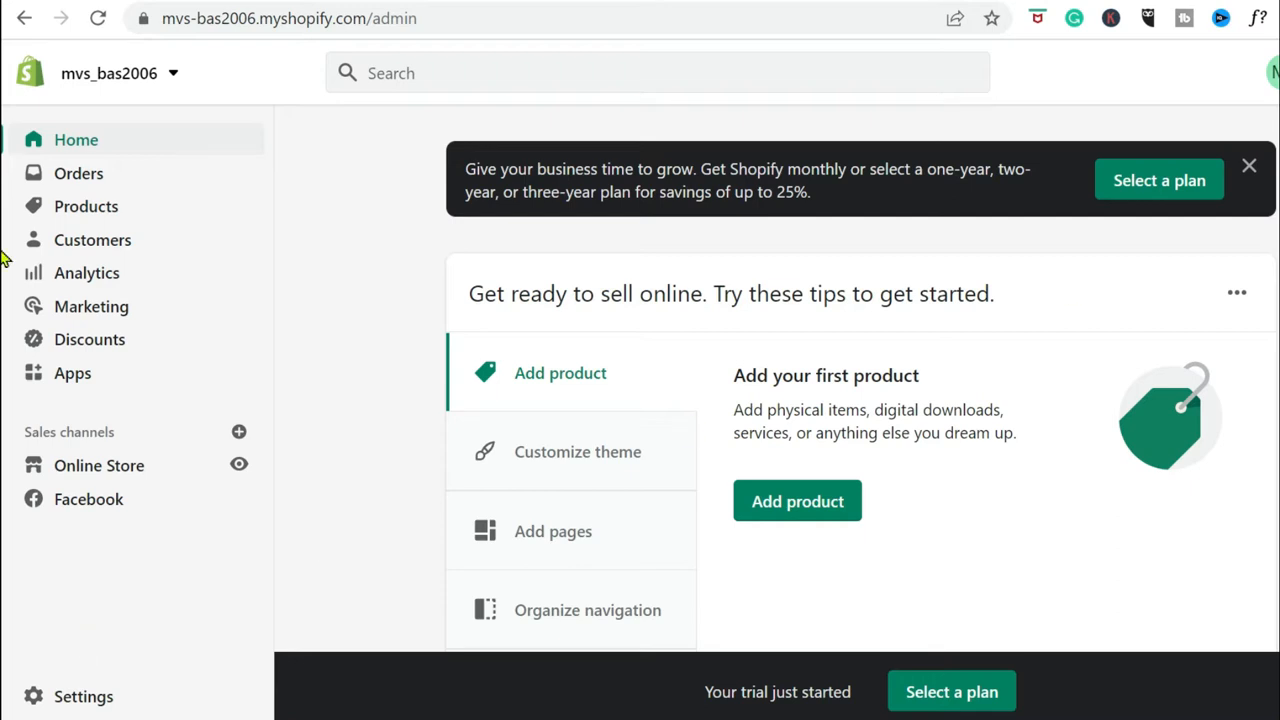
scroll(3, 200, down, 2)
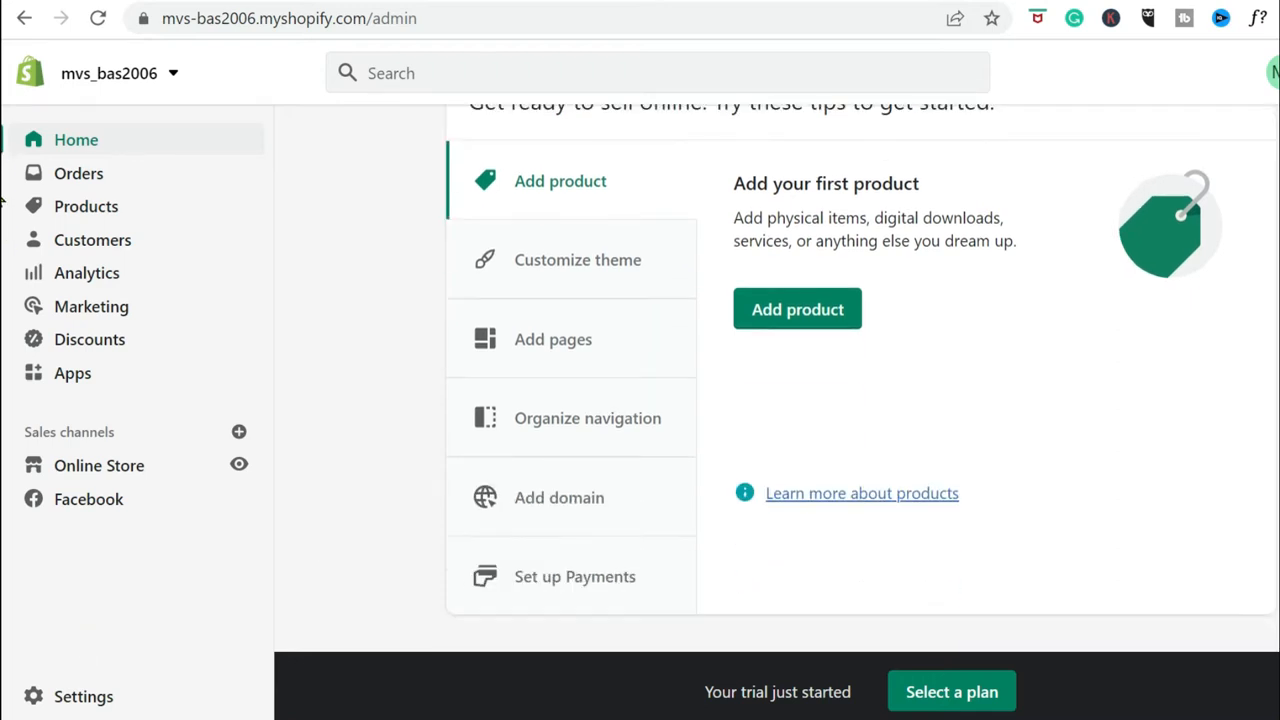
scroll(3, 200, down, 4)
scroll(4, 220, up, 4)
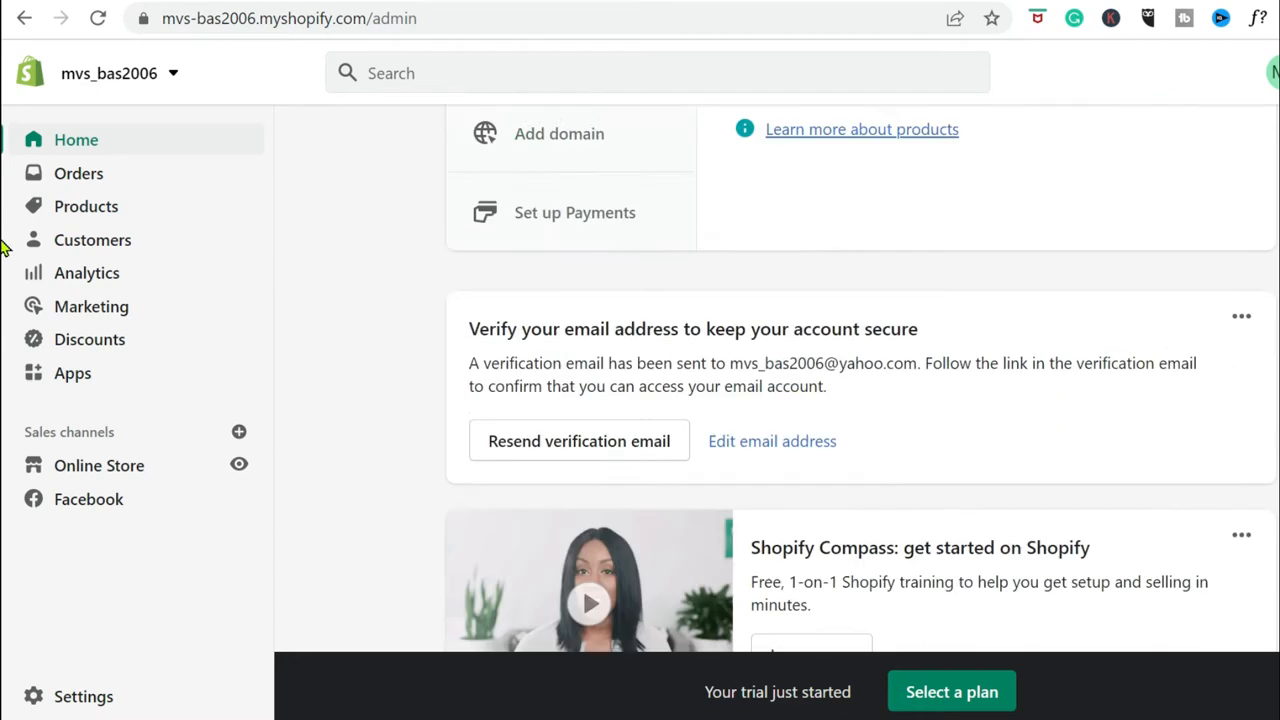
scroll(3, 200, up, 2)
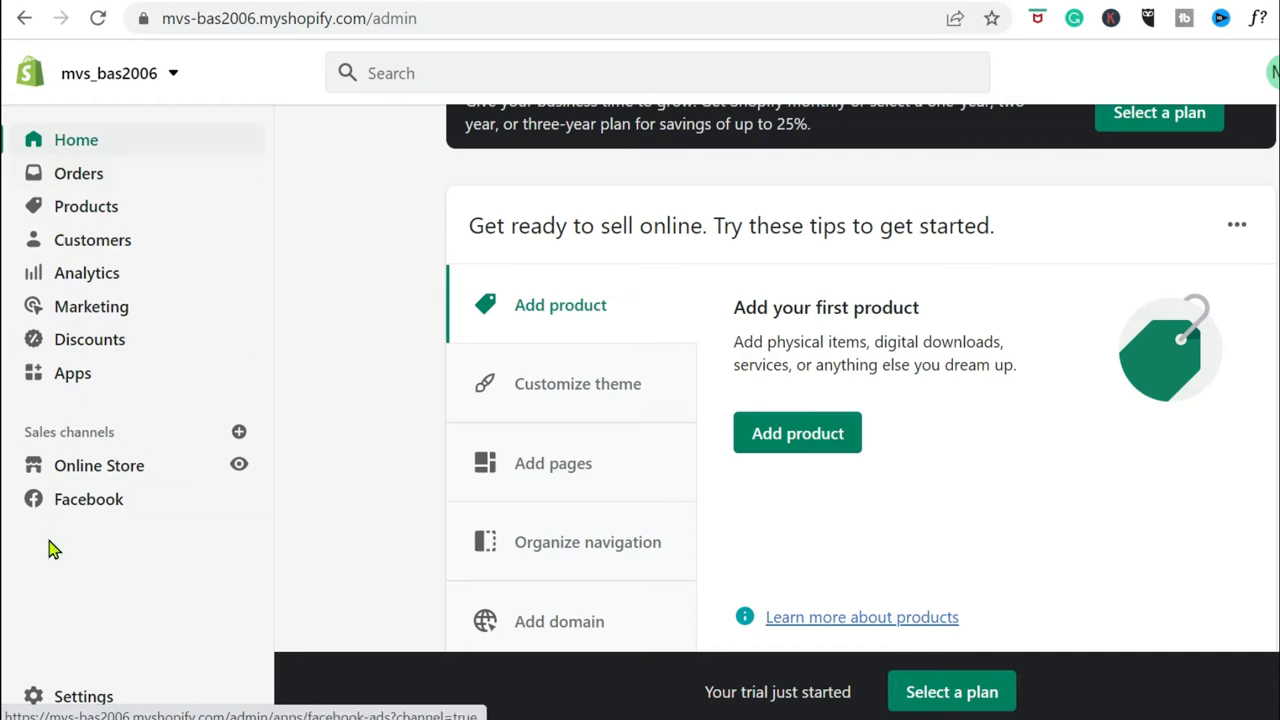
Open the store settings and look over the available settings sections.
click(33, 705)
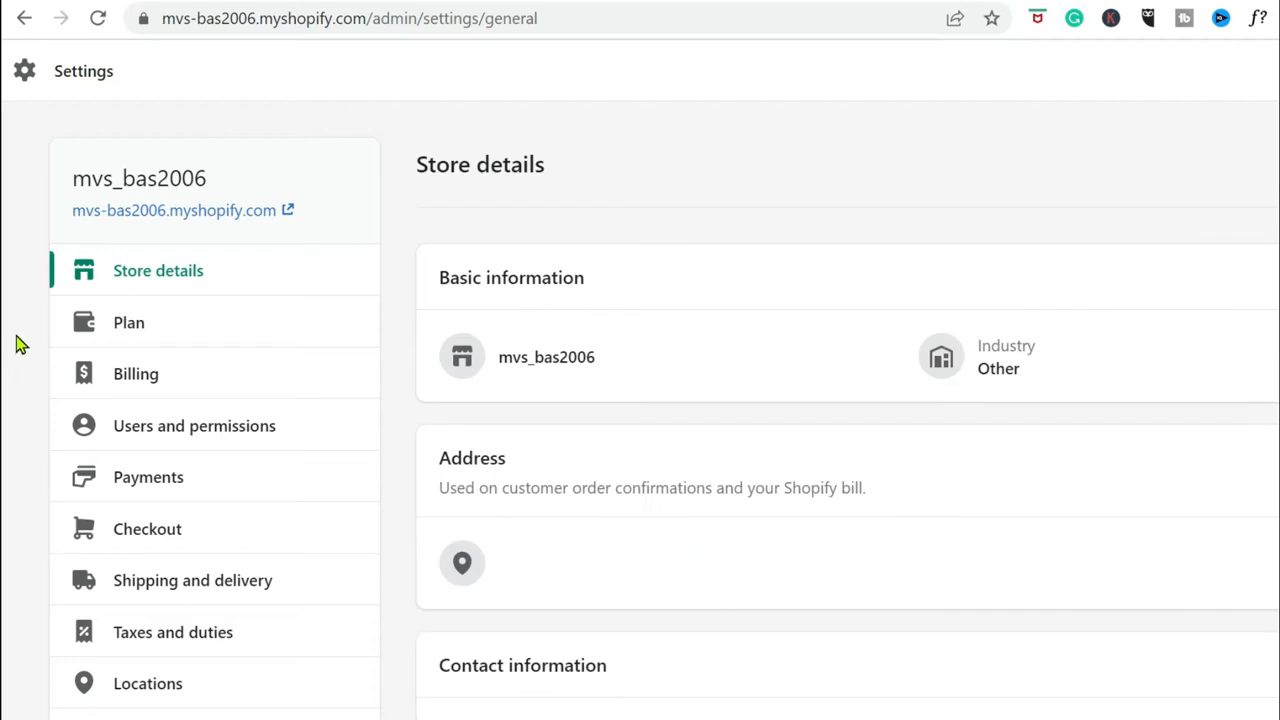
scroll(17, 344, down, 8)
scroll(2, 300, up, 7)
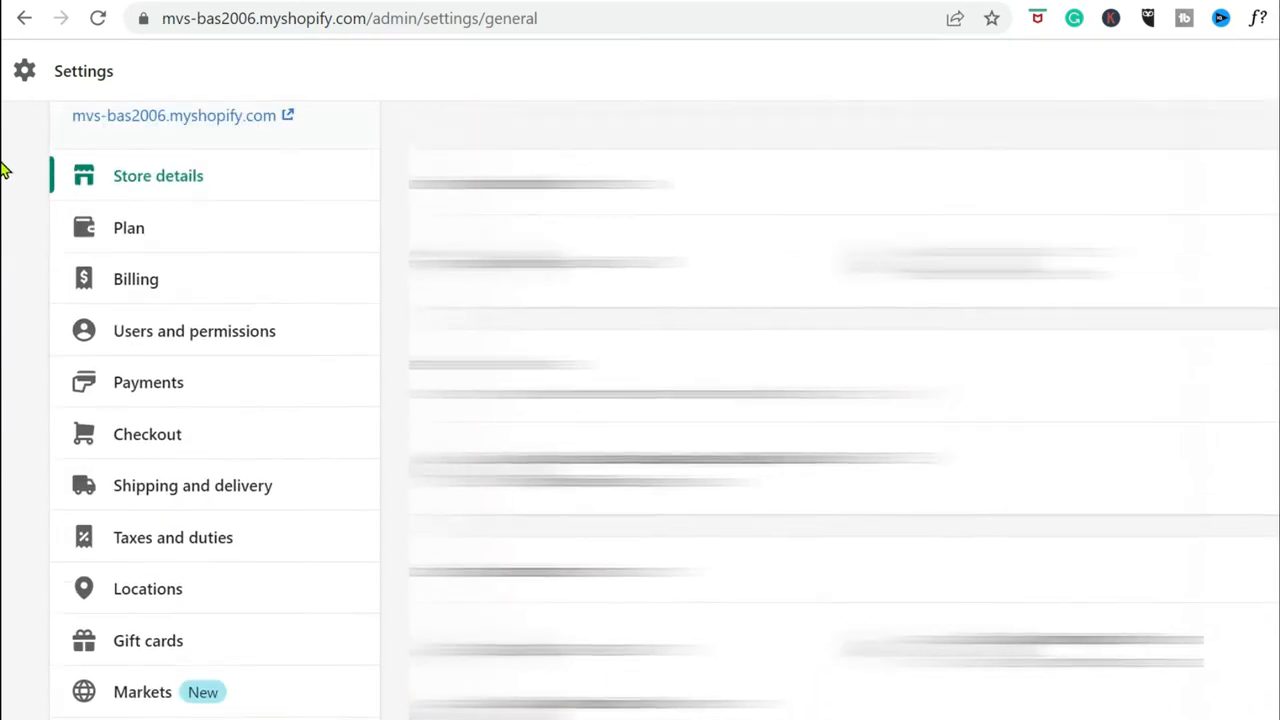
scroll(2, 160, up, 2)
scroll(2, 180, down, 1)
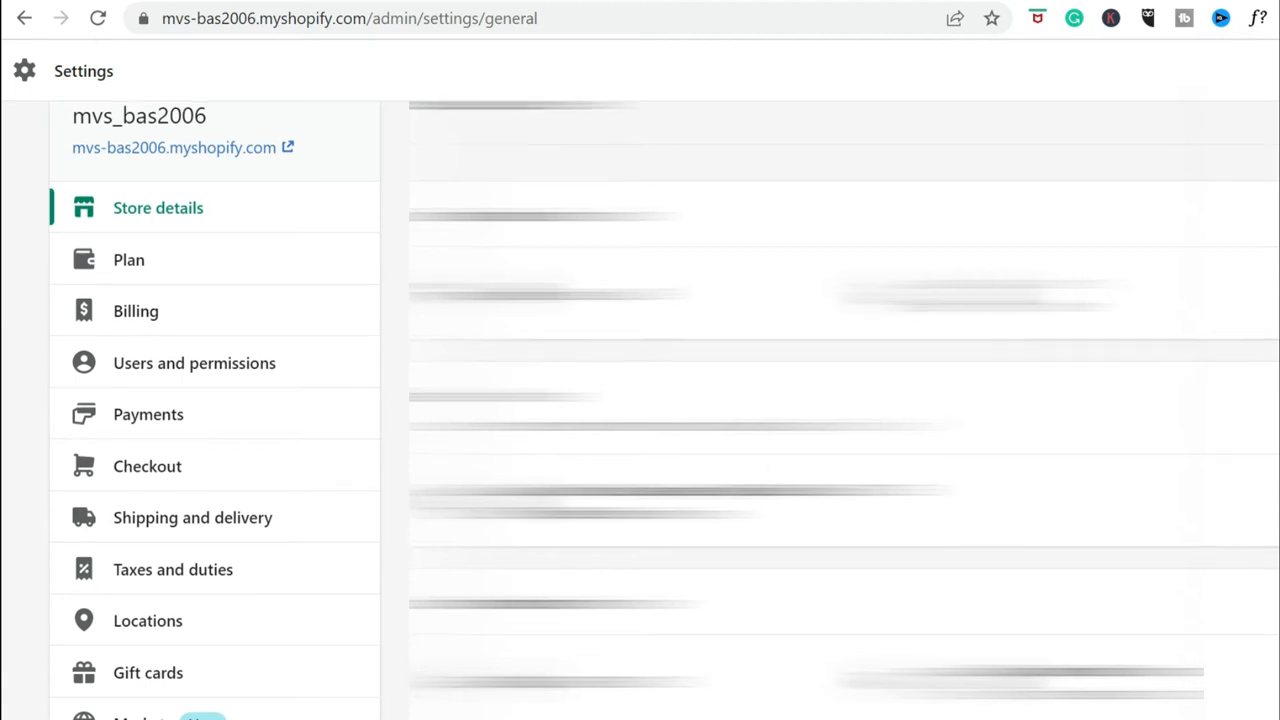
scroll(640, 410, up, 1)
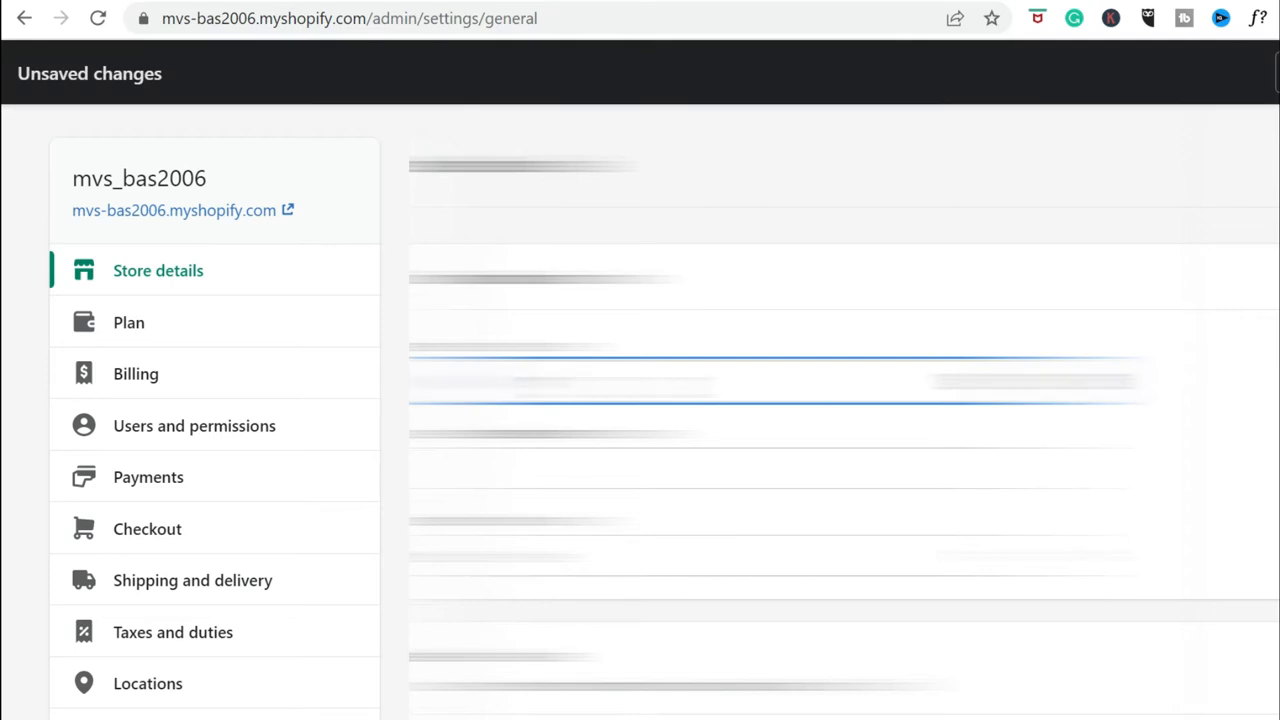
Rename the store as "MS Home and Living" in the basic information of the store details.
text(d Li)
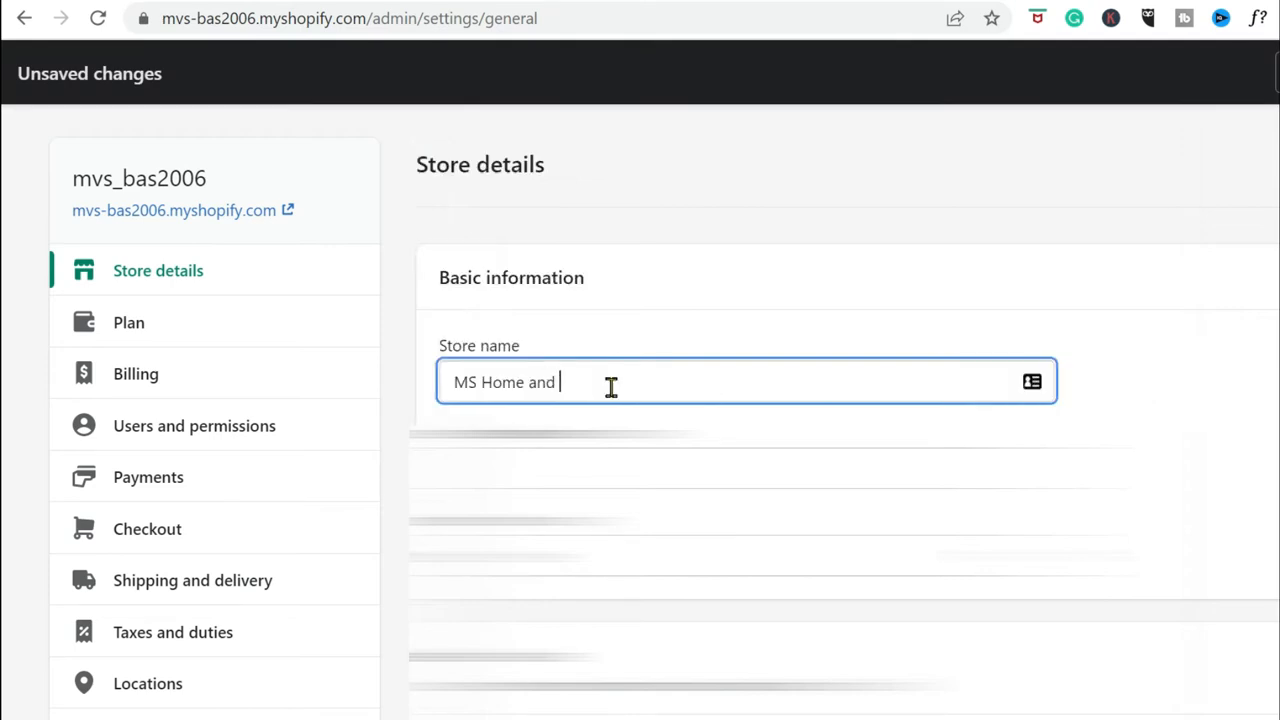
text(ving)
scroll(664, 412, down, 3)
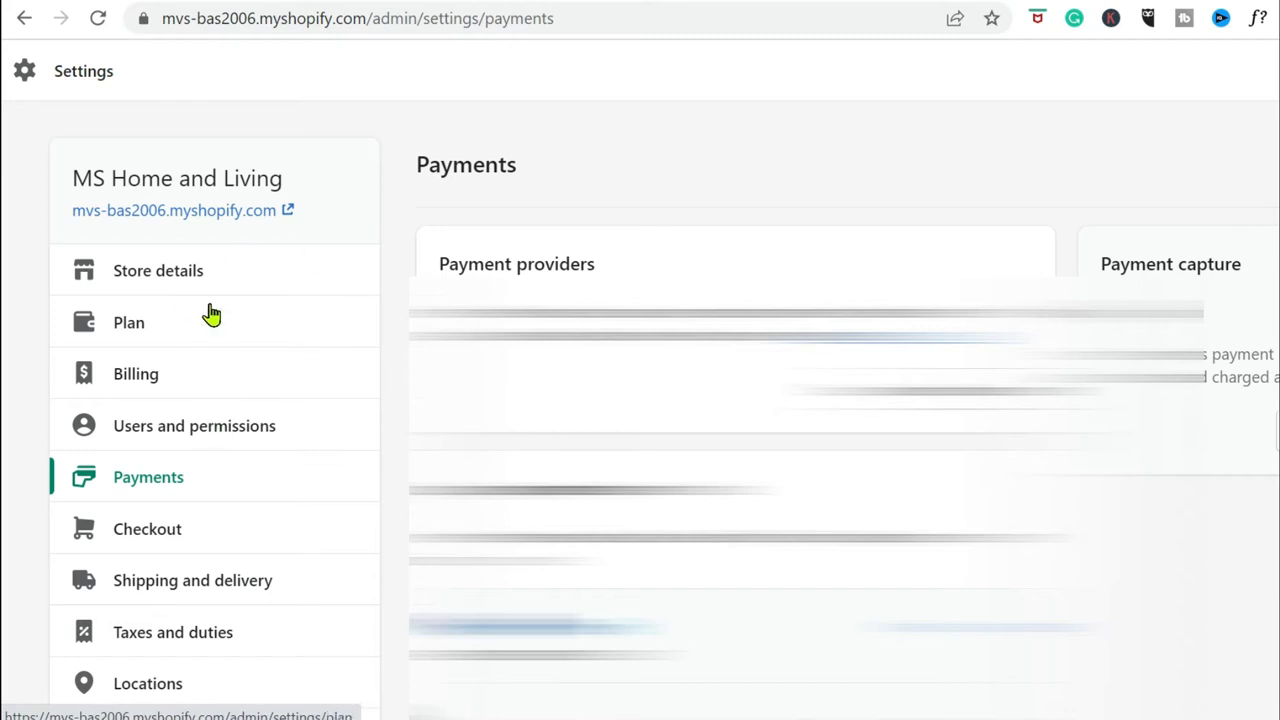
Look over the payment providers and the supported payment methods in the store's payment settings.
scroll(154, 451, down, 3)
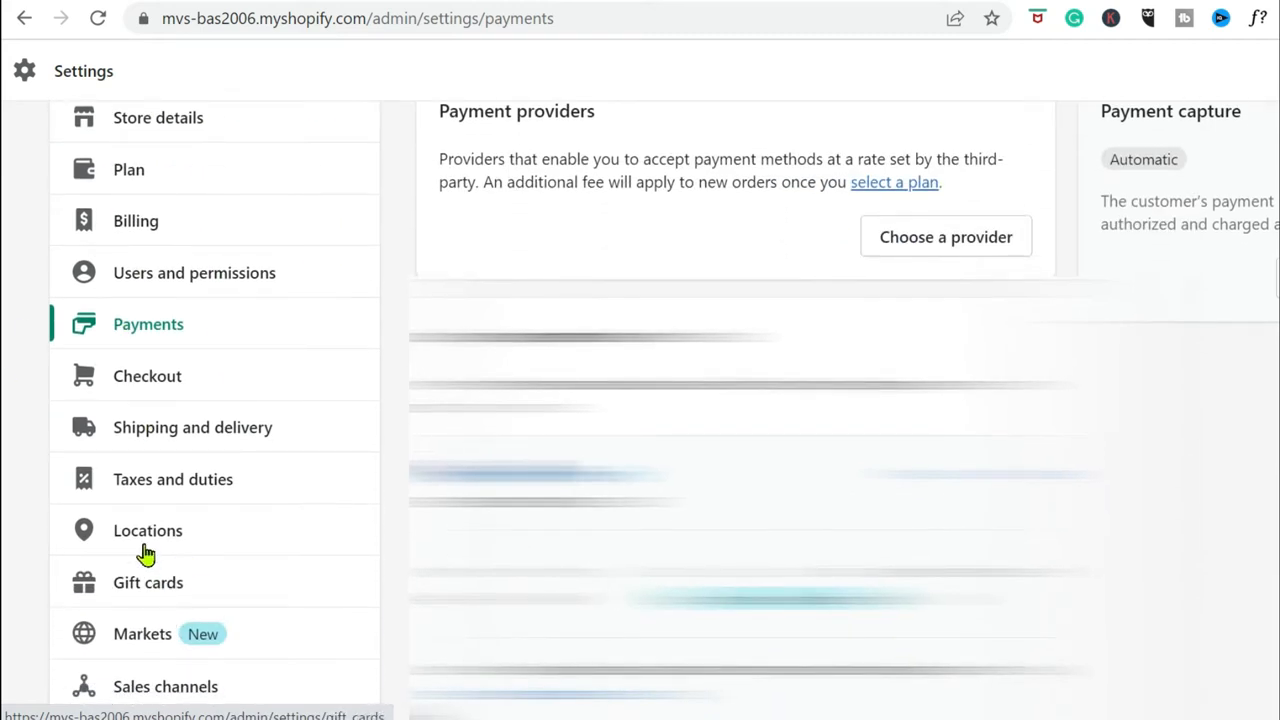
scroll(140, 538, up, 2)
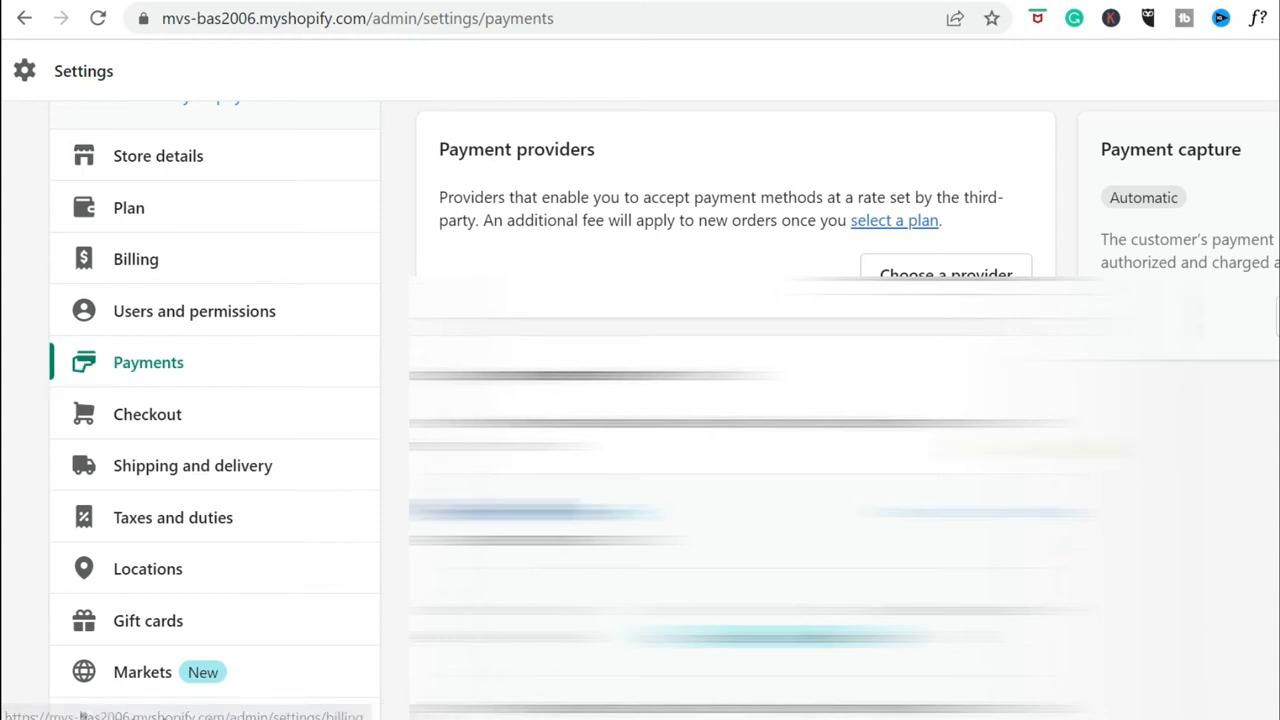
scroll(163, 316, down, 1)
scroll(1109, 431, down, 5)
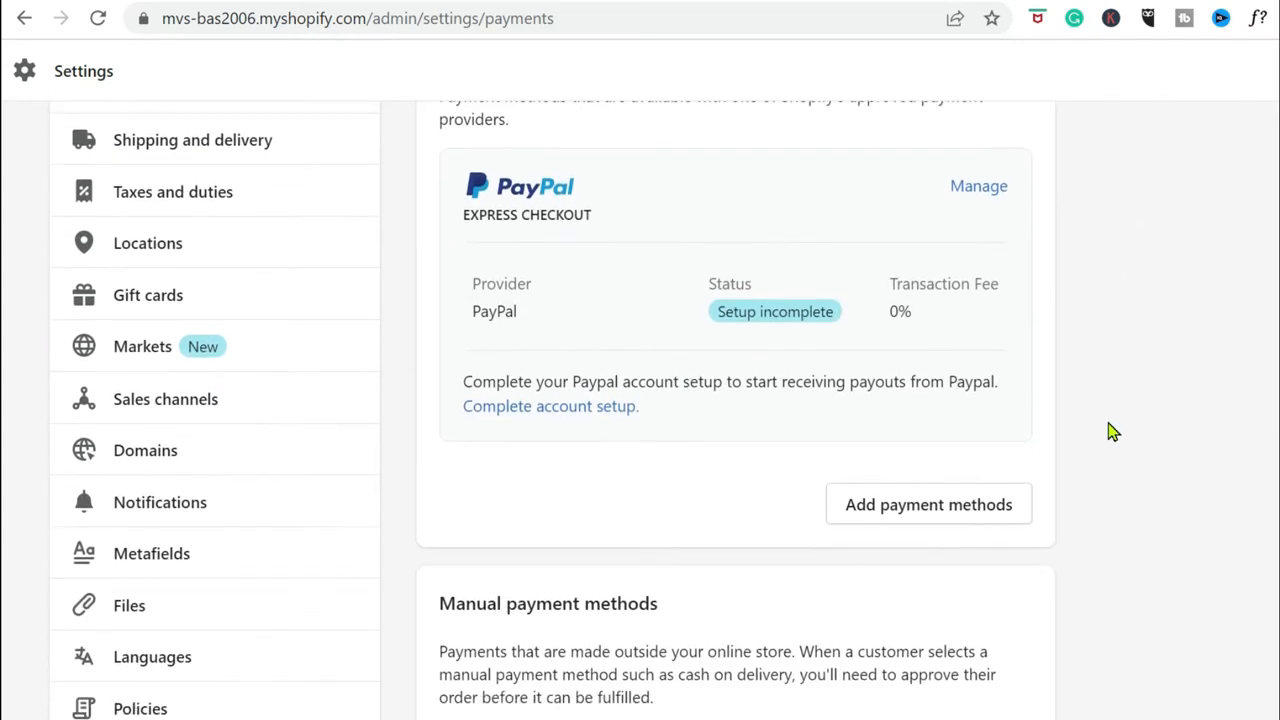
scroll(993, 470, up, 2)
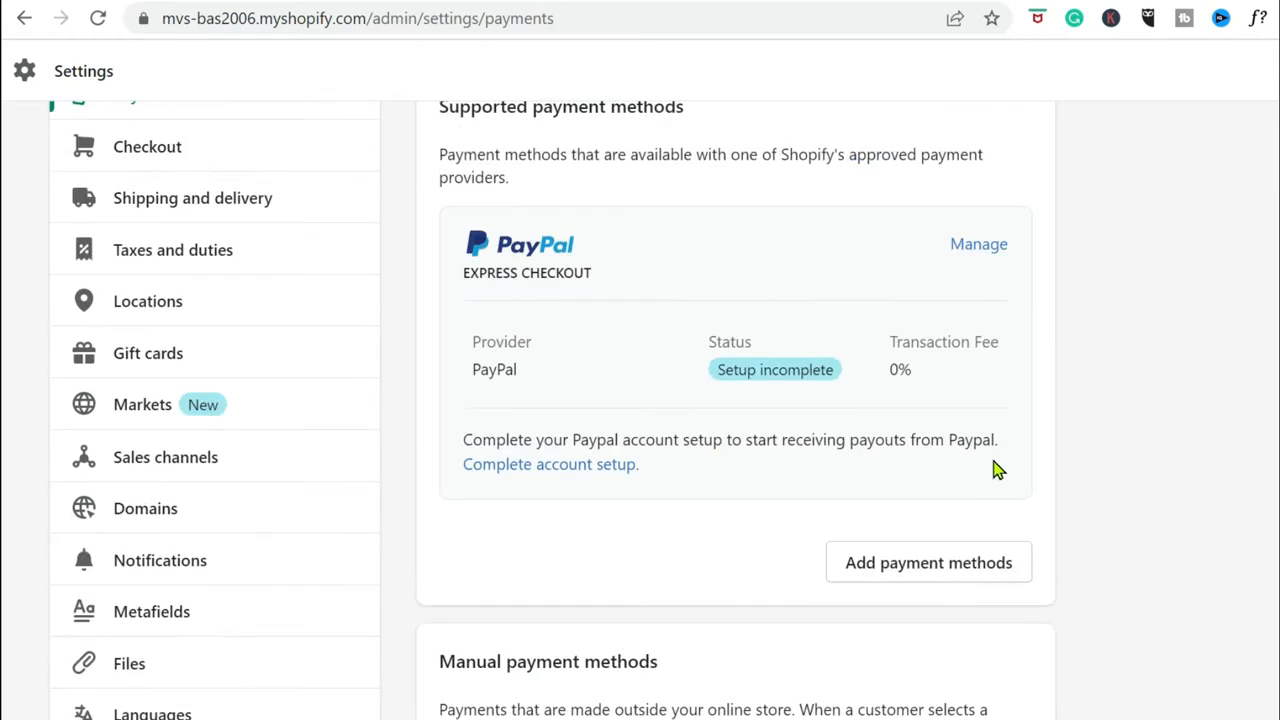
Open the list of alternative payment providers, browse the available options and return to the payment settings.
click(905, 572)
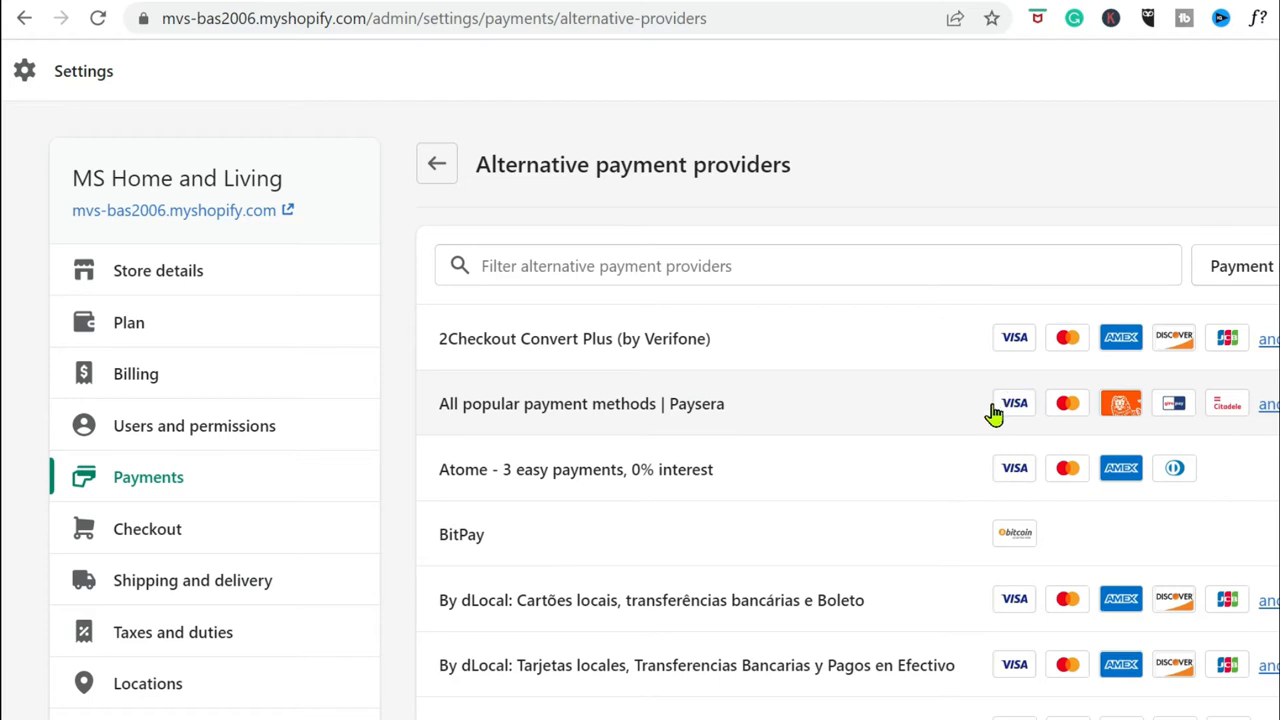
scroll(993, 414, down, 4)
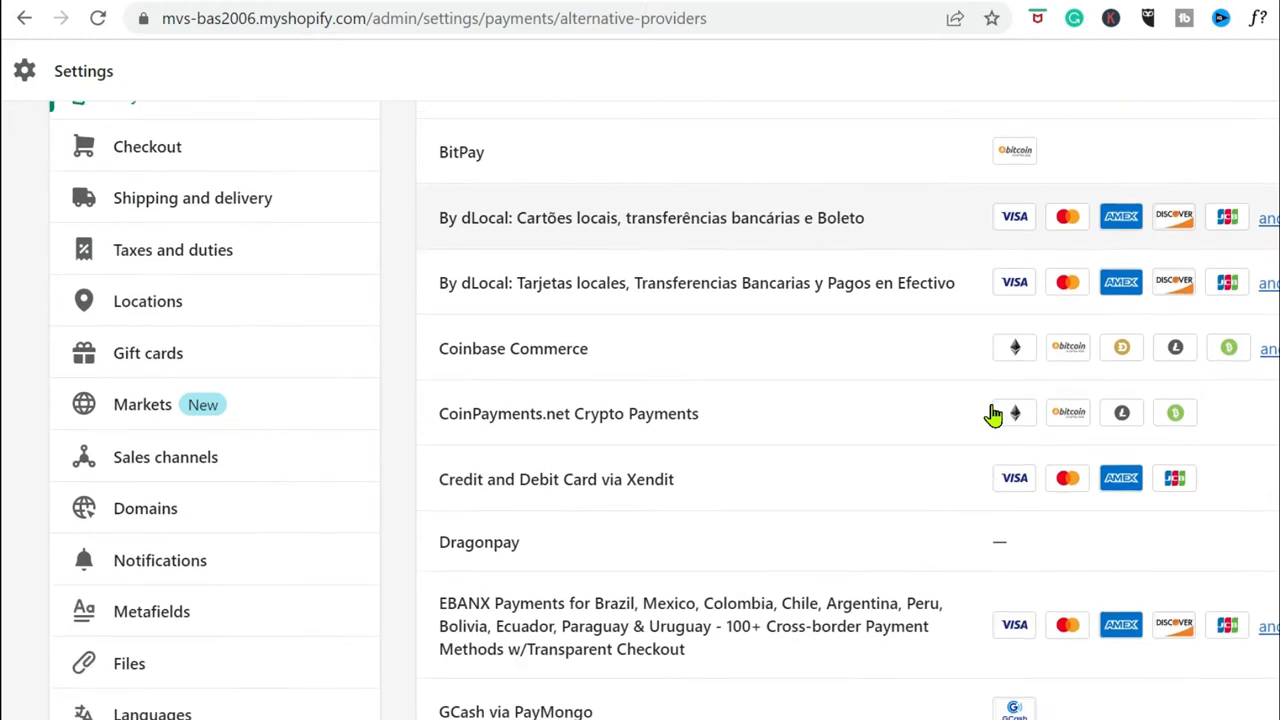
scroll(993, 414, down, 2)
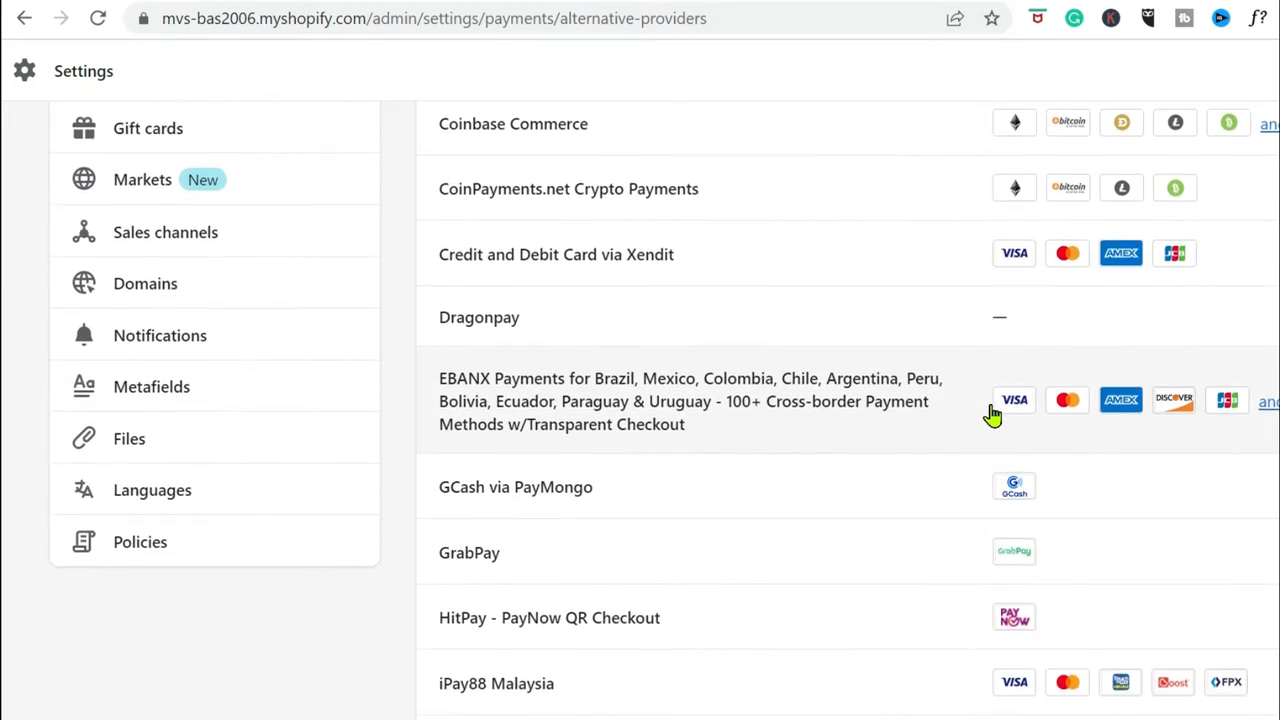
scroll(993, 410, down, 1)
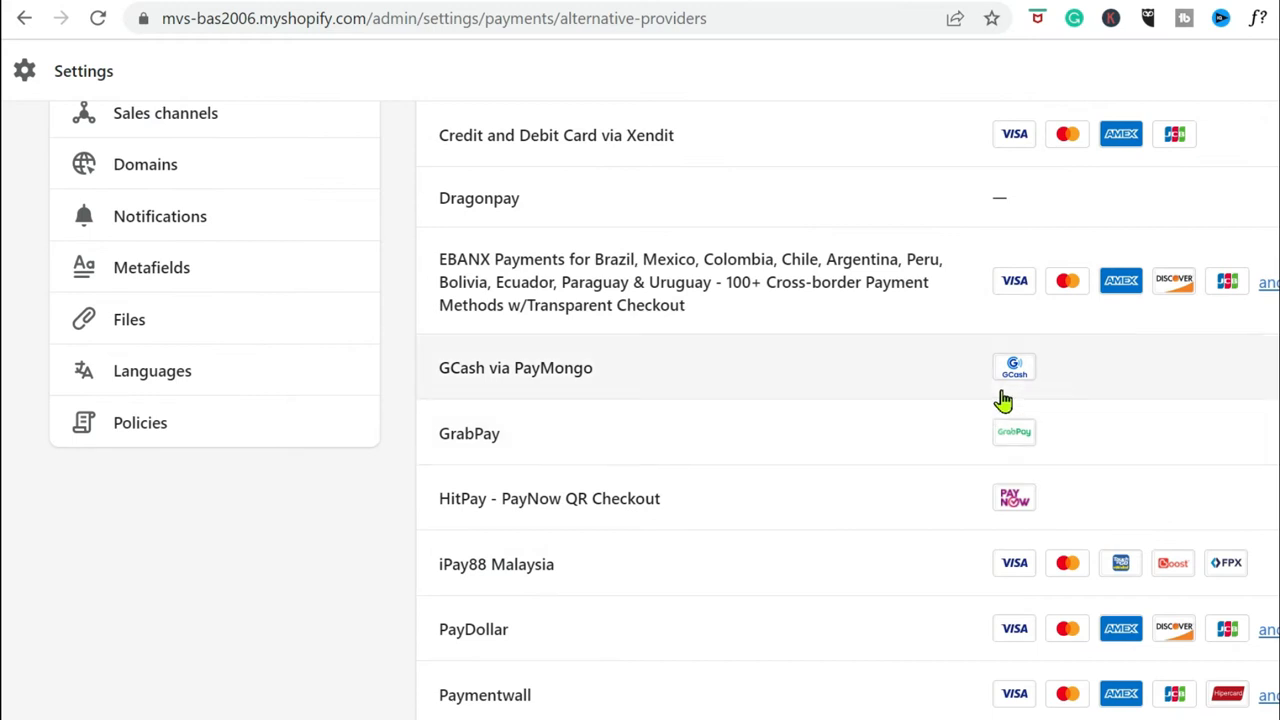
scroll(2, 458, down, 1)
scroll(2, 460, down, 1)
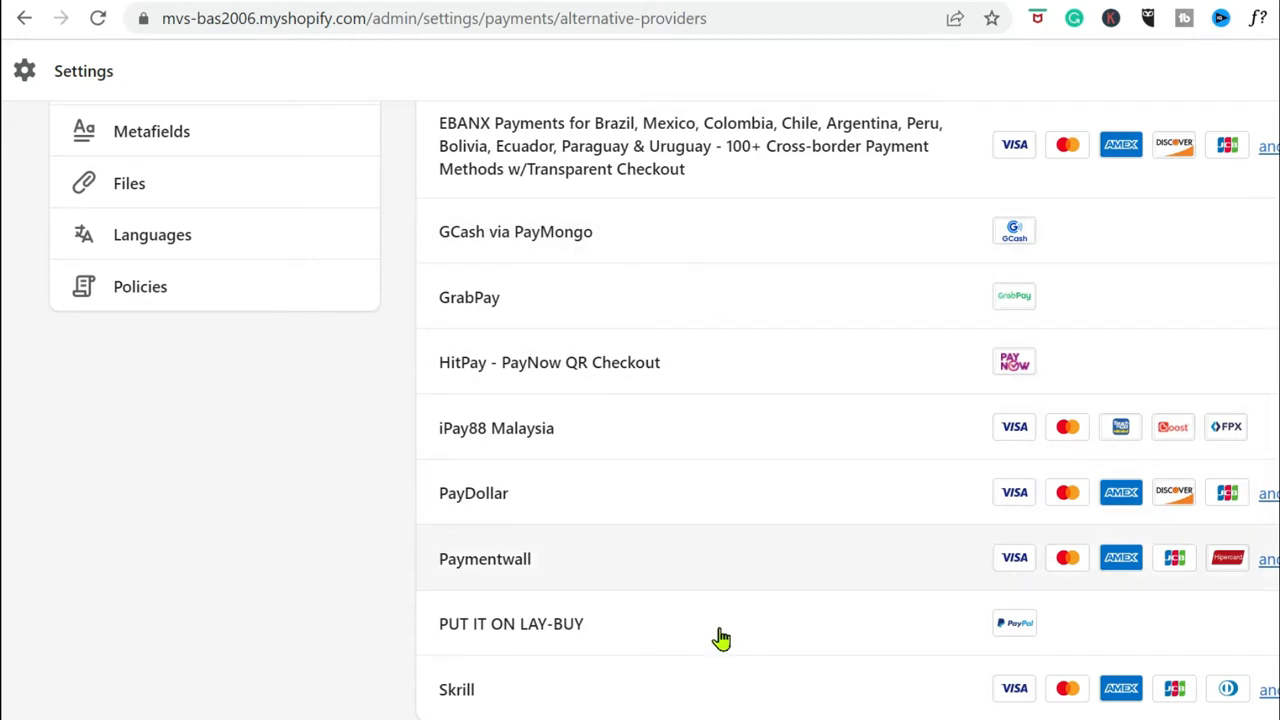
scroll(715, 628, down, 2)
scroll(718, 618, up, 3)
scroll(719, 614, down, 2)
scroll(5, 528, up, 7)
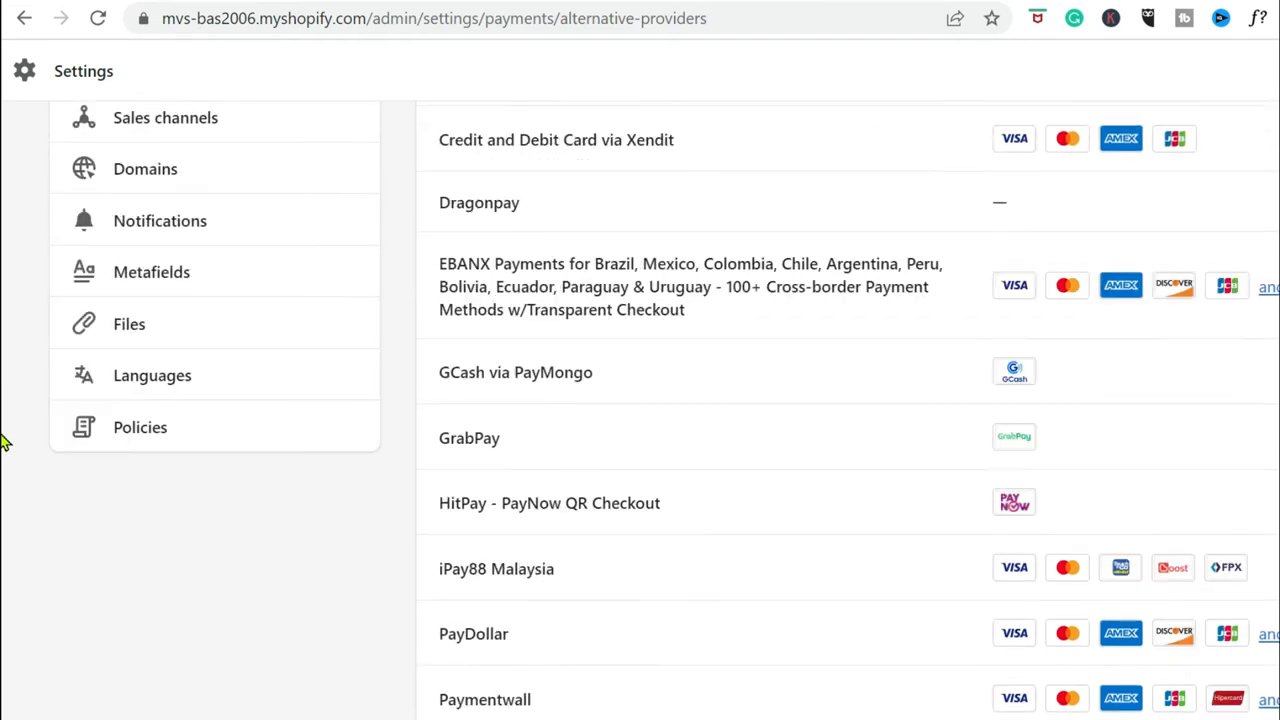
scroll(5, 528, up, 3)
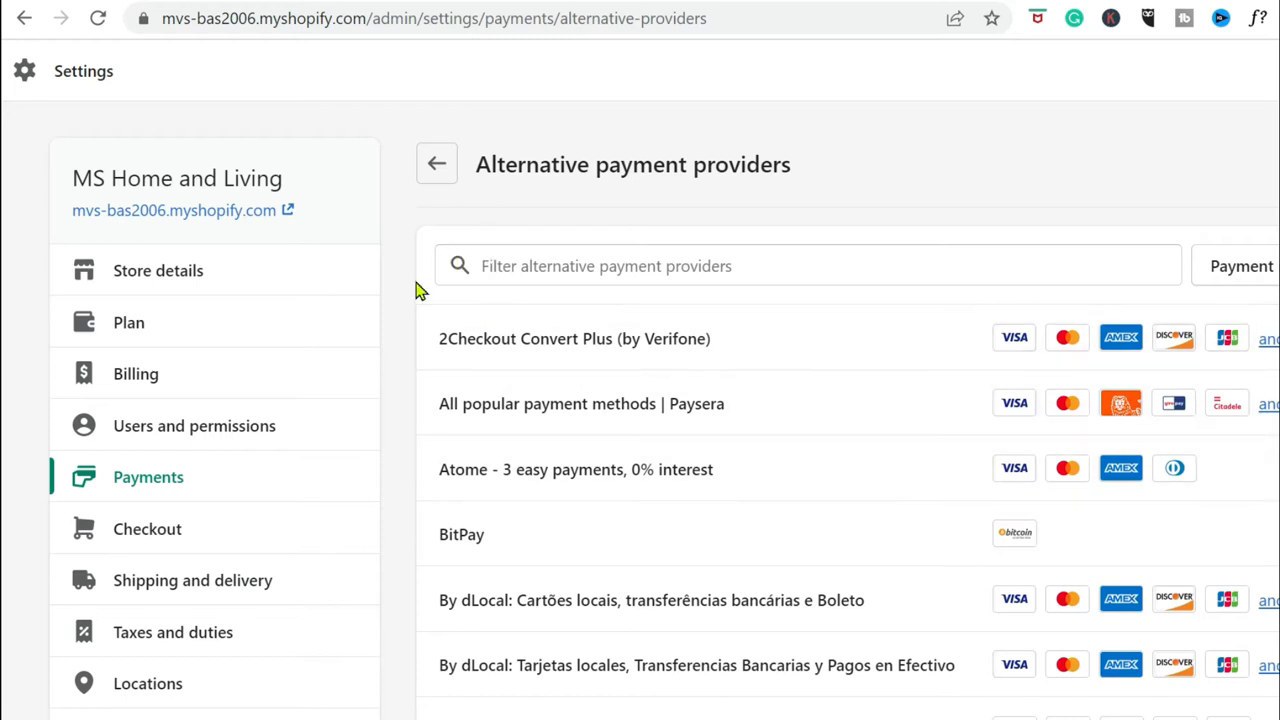
click(428, 167)
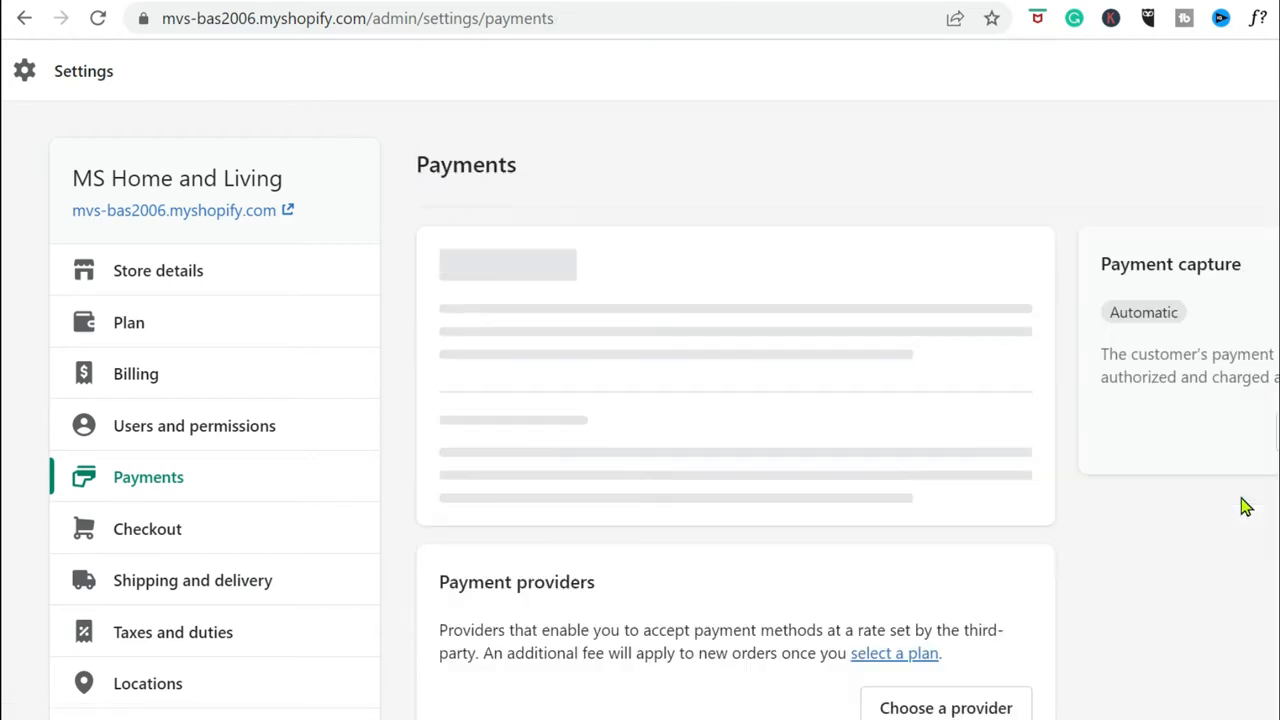
View the setup form of the manual payment method Cash on Delivery (COD) and close it without activating it.
scroll(1272, 478, down, 6)
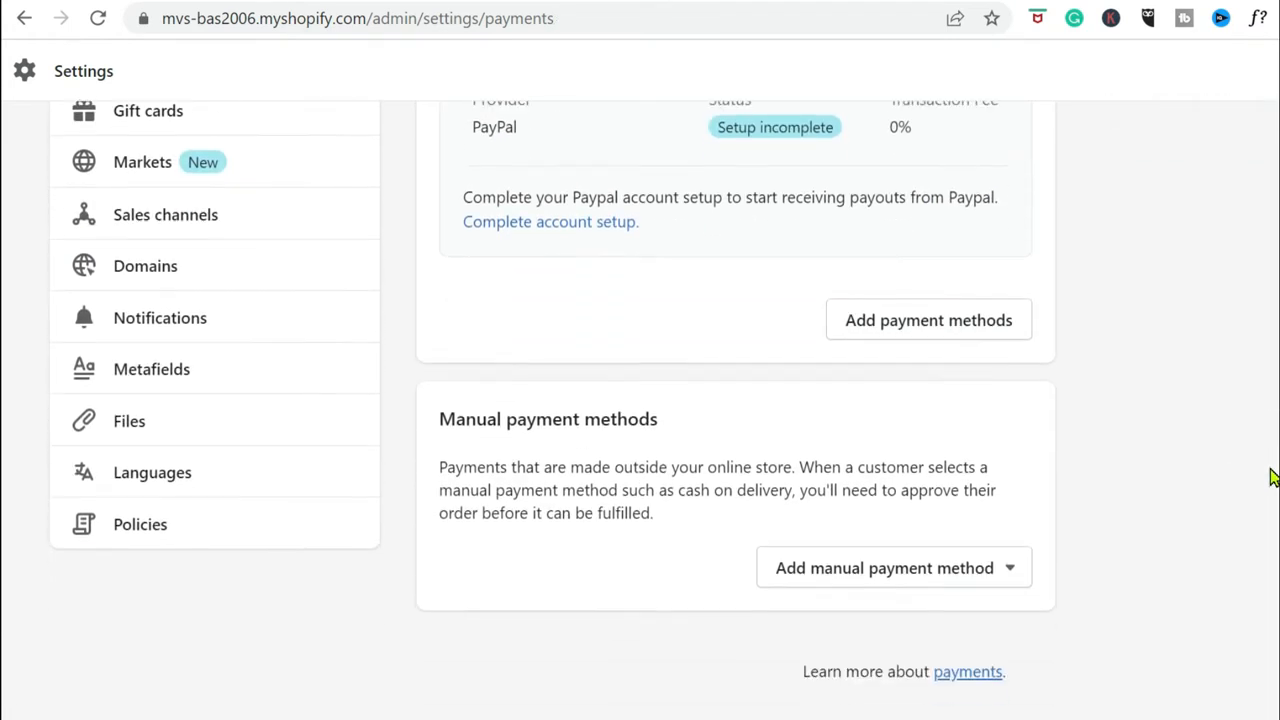
click(925, 578)
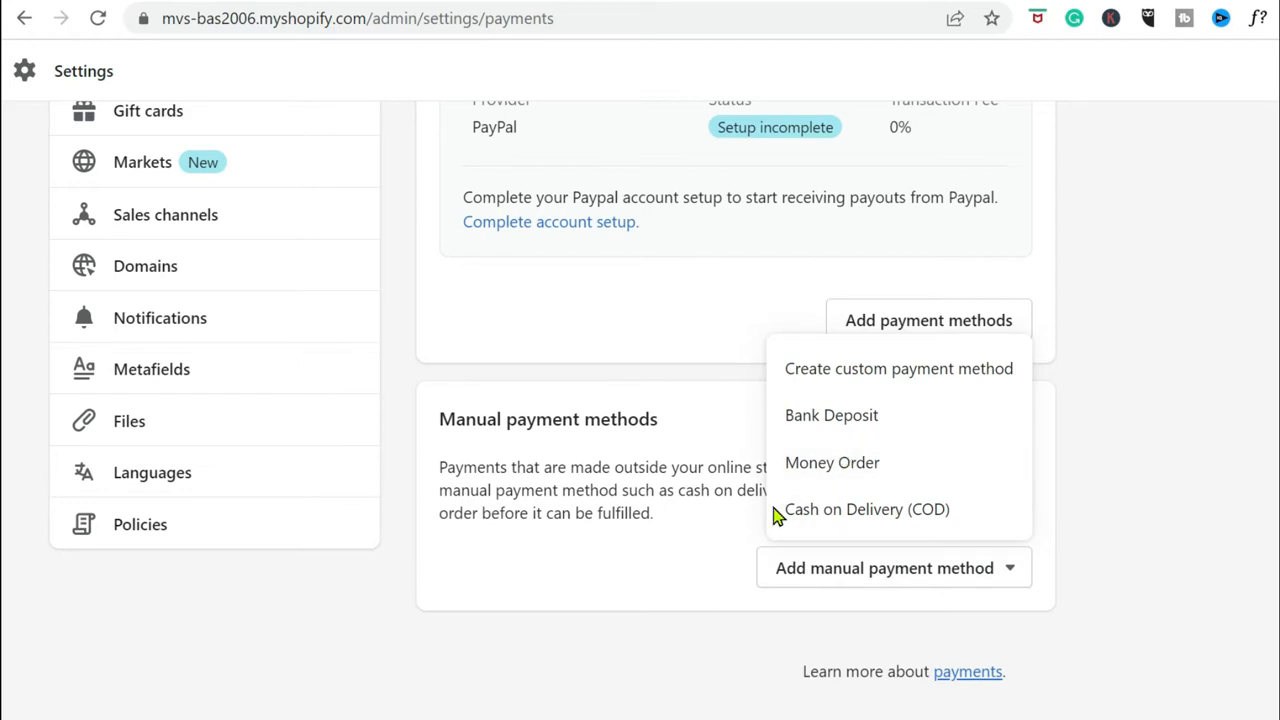
click(890, 510)
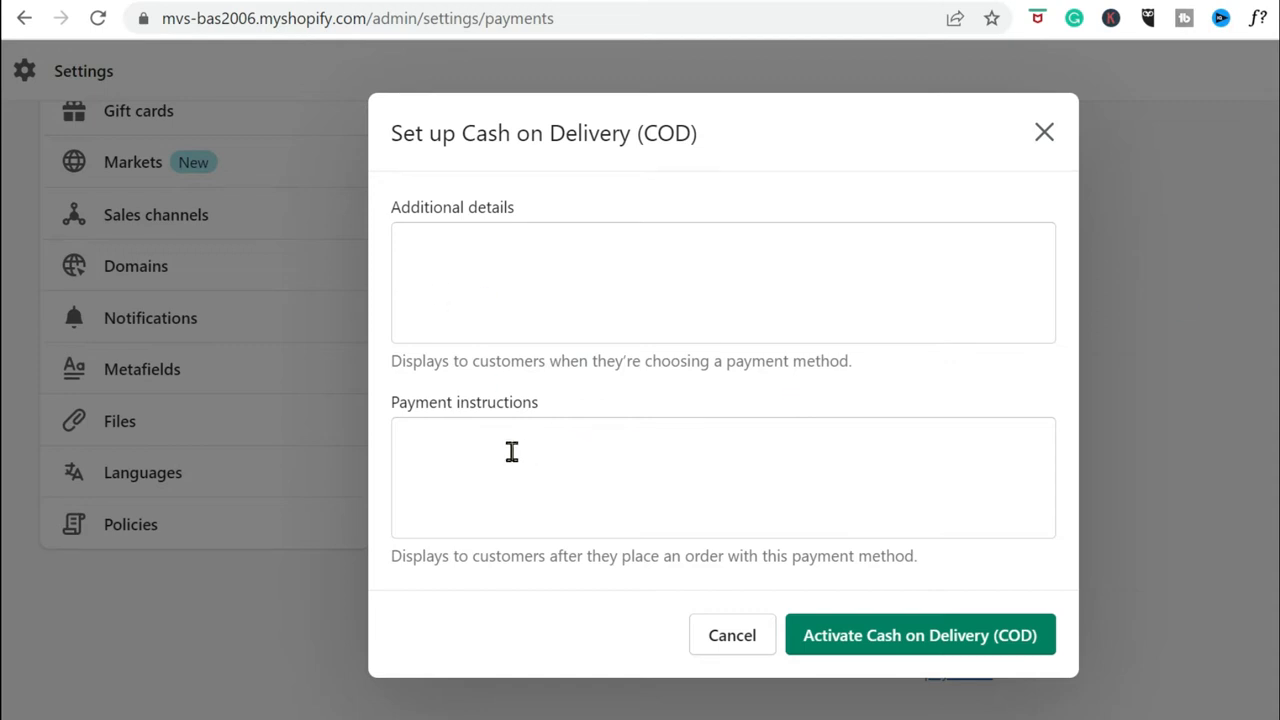
click(1045, 147)
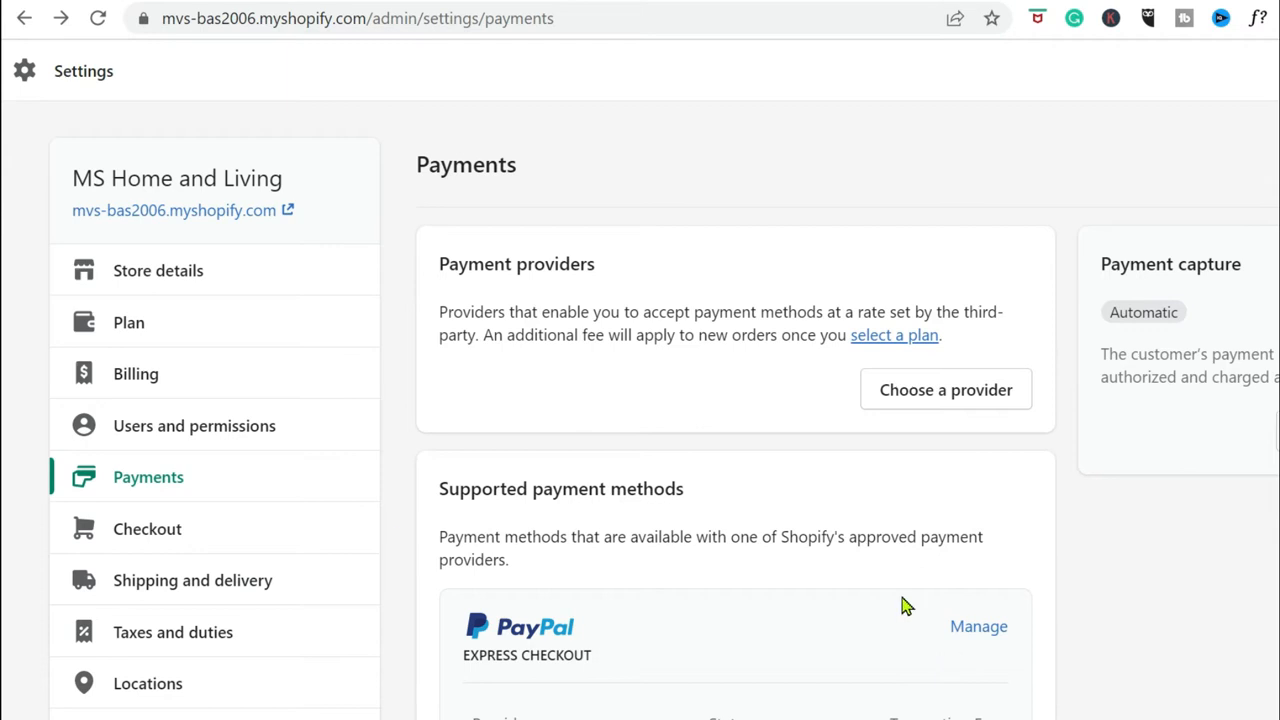
Open the checkout settings and set the customer accounts to "Accounts are optional".
click(147, 540)
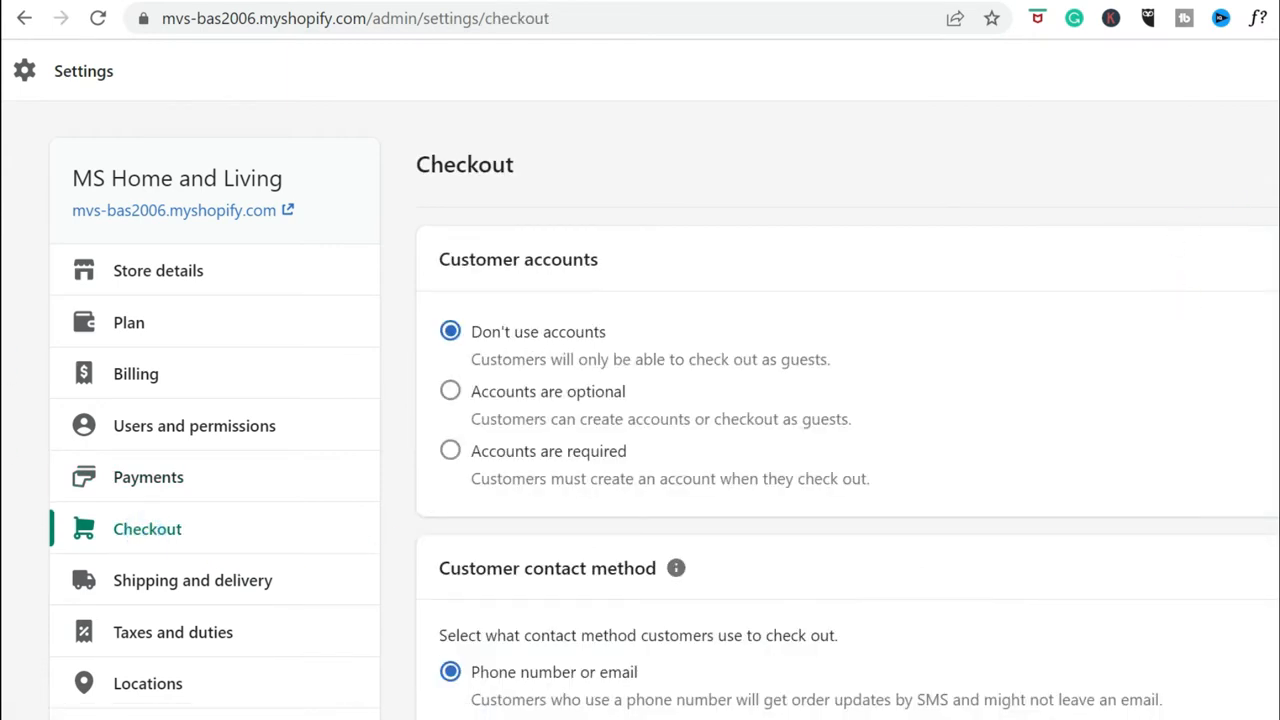
scroll(2, 196, down, 1)
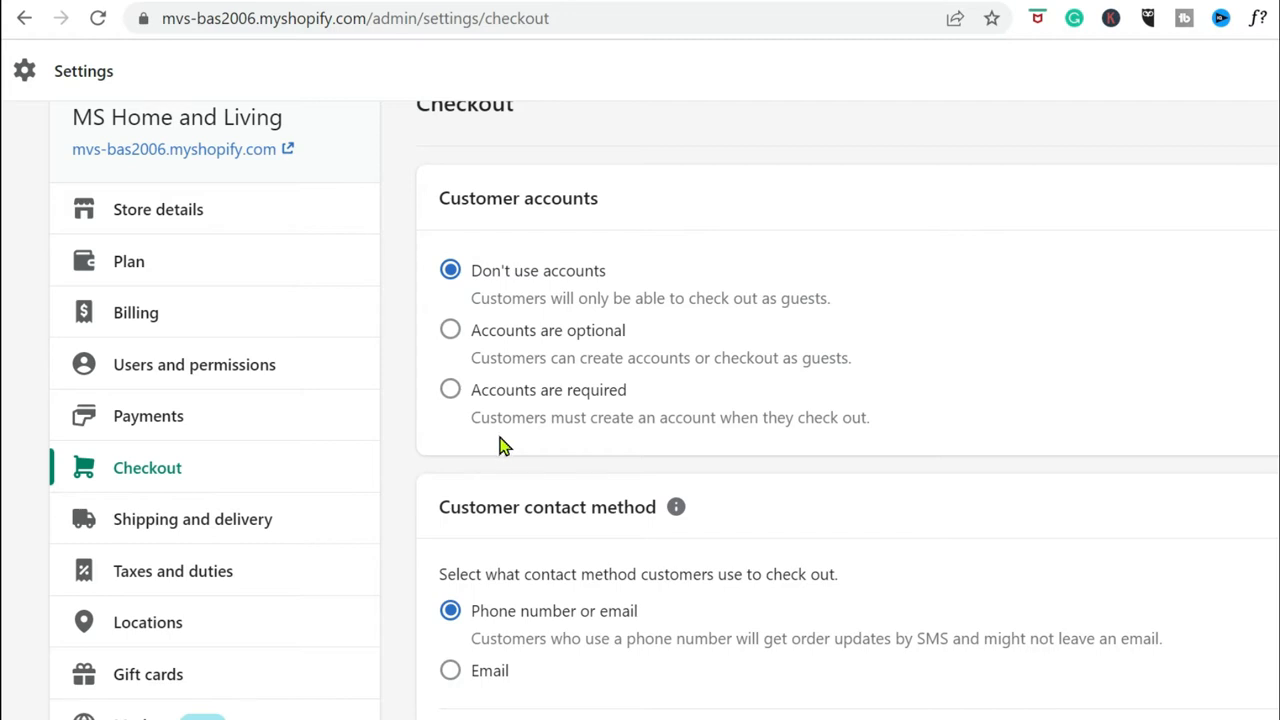
click(452, 395)
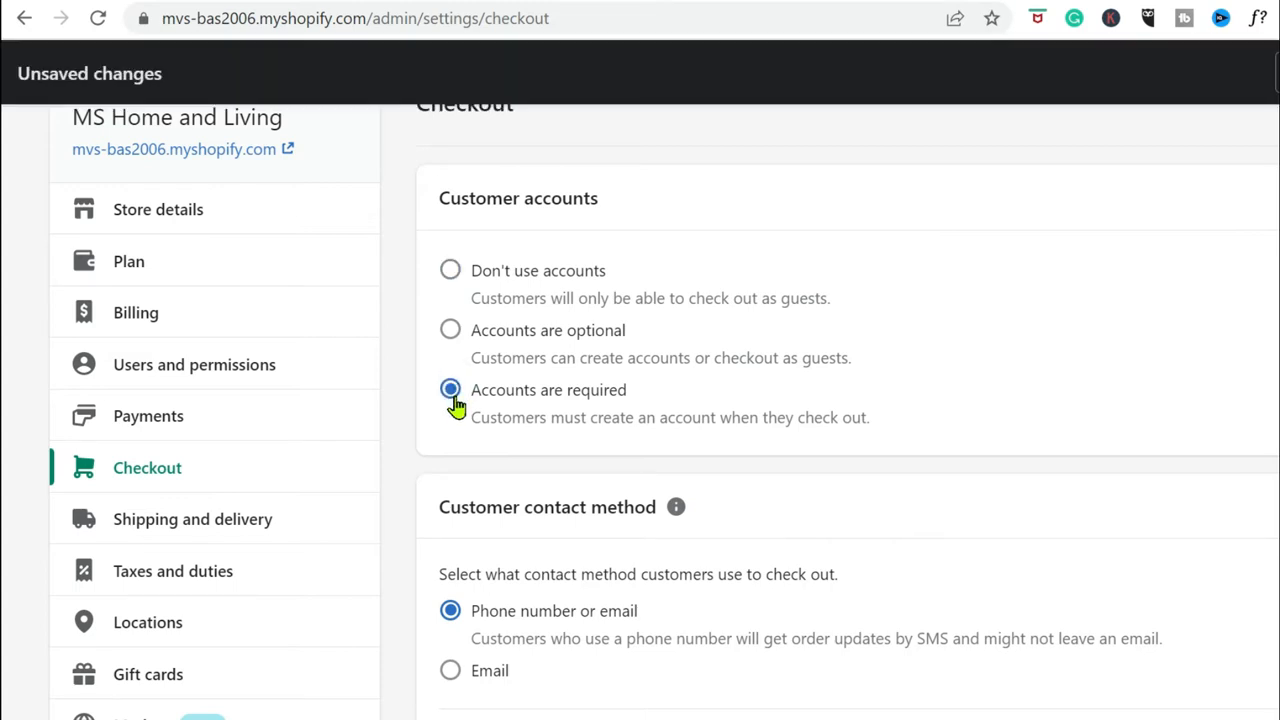
click(453, 398)
click(452, 335)
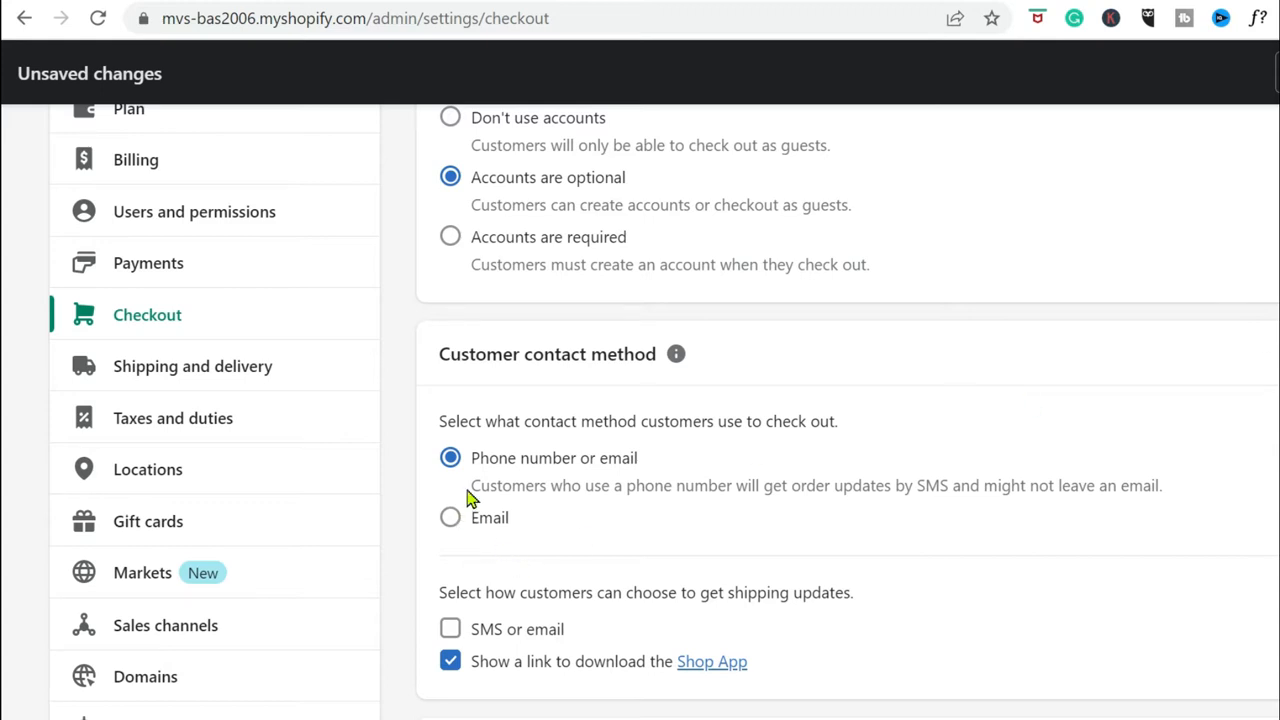
Set the customer contact method to "Phone number or email", enable "SMS or email" shipping updates and turn off the Shop App download link.
click(450, 517)
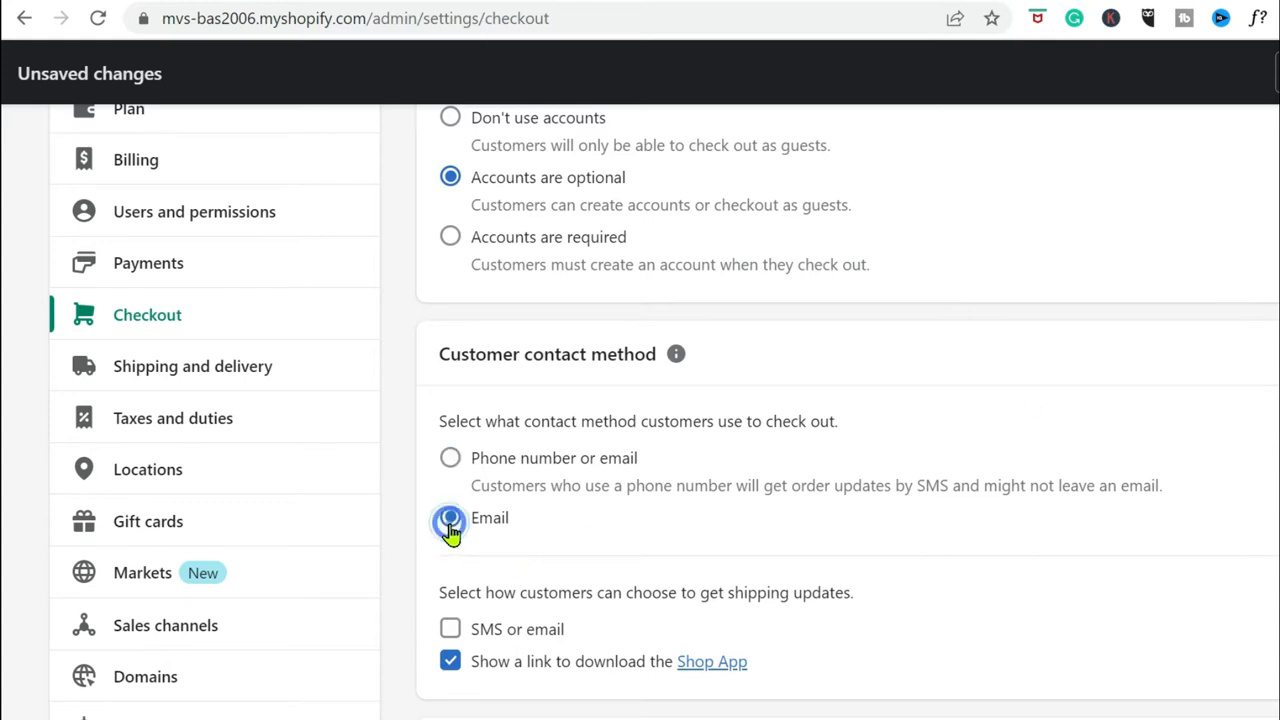
click(450, 460)
scroll(1093, 416, down, 2)
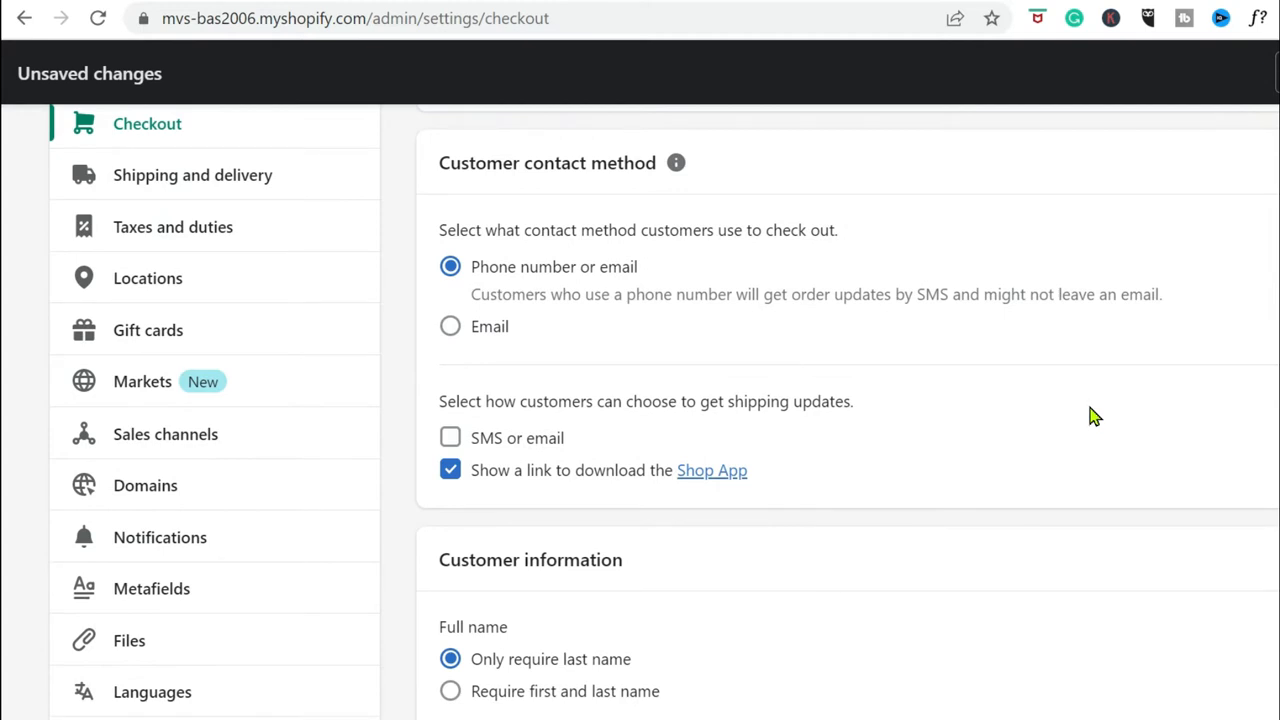
click(450, 437)
click(450, 470)
scroll(1045, 418, down, 2)
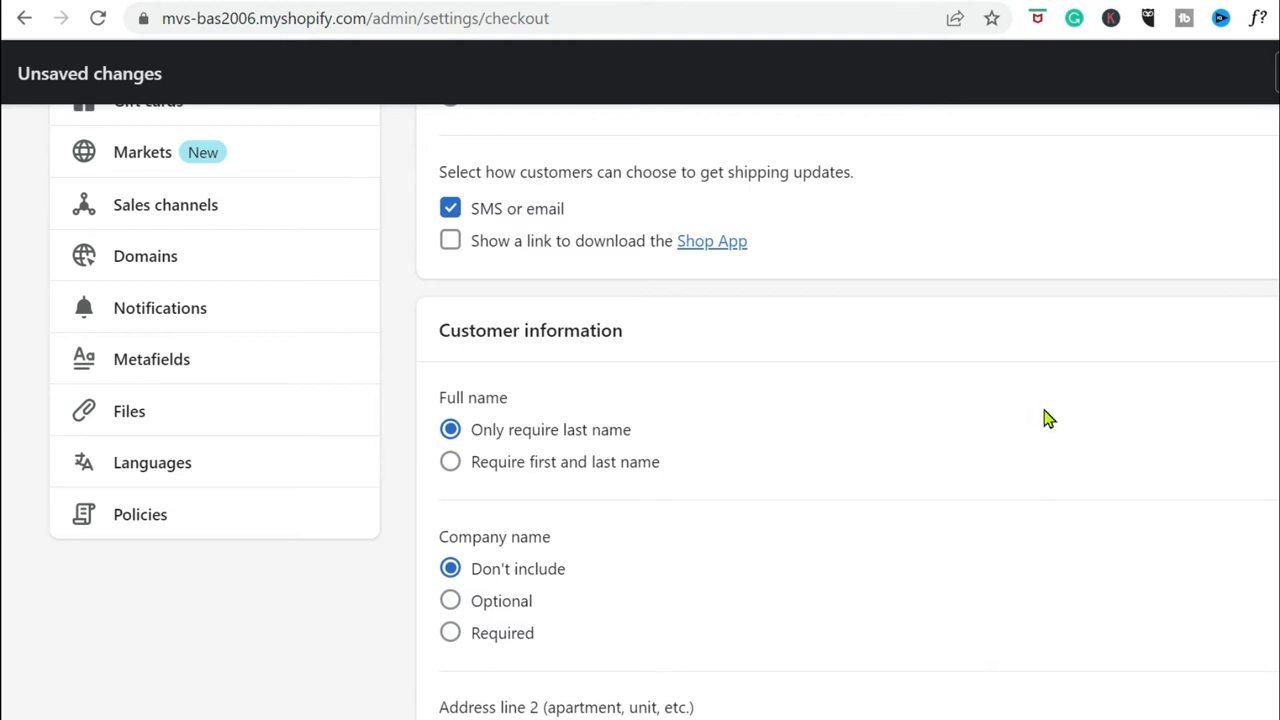
Set the full name option in the customer information to "Require first and last name".
click(452, 461)
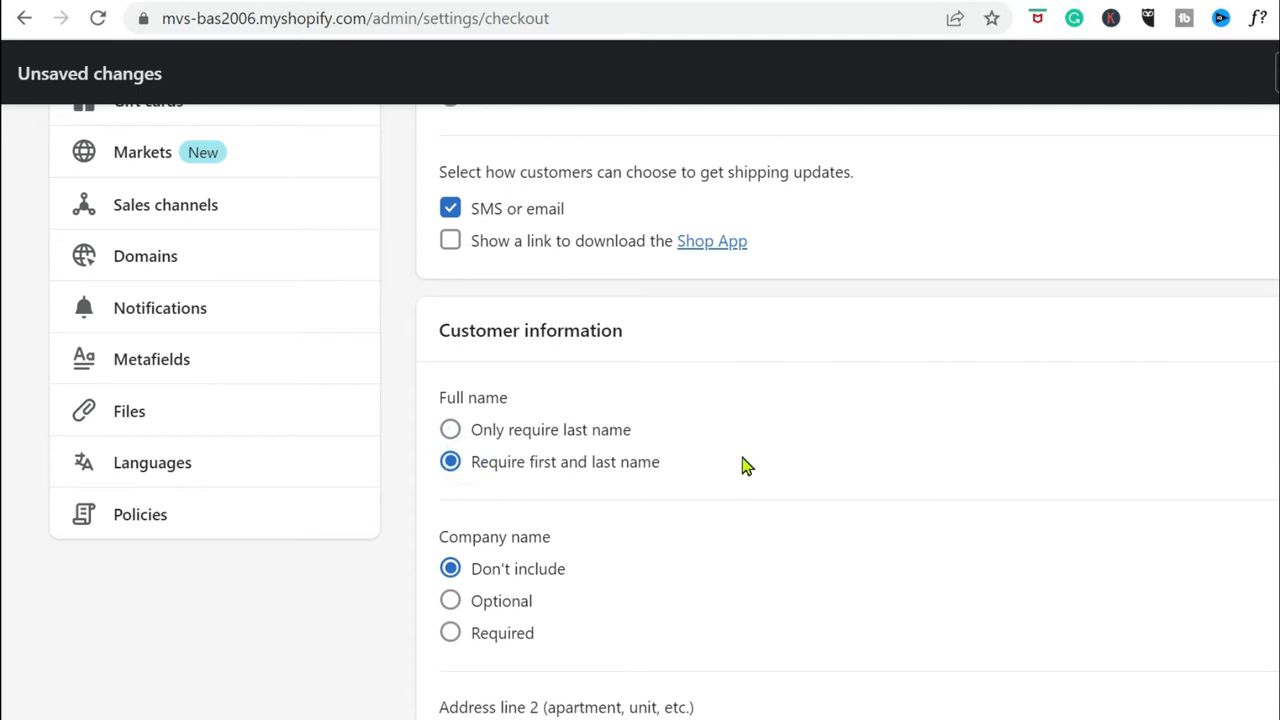
scroll(800, 445, down, 2)
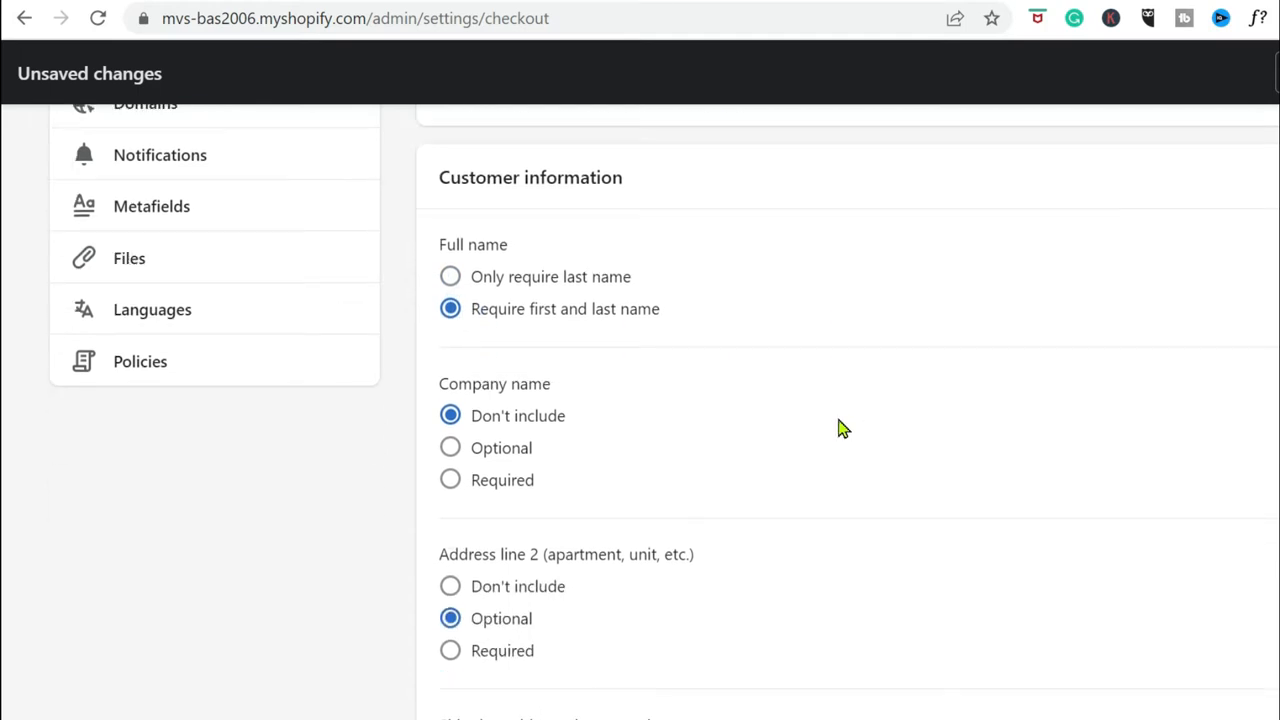
scroll(840, 428, down, 3)
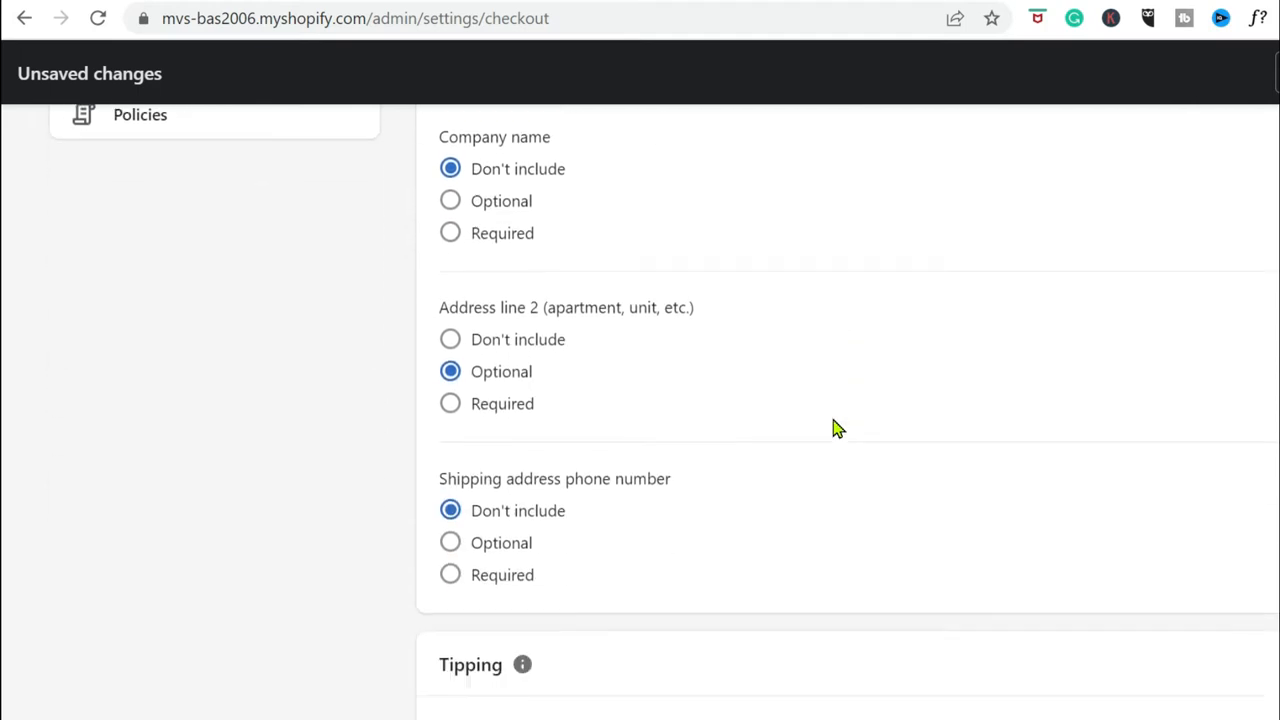
scroll(838, 428, down, 1)
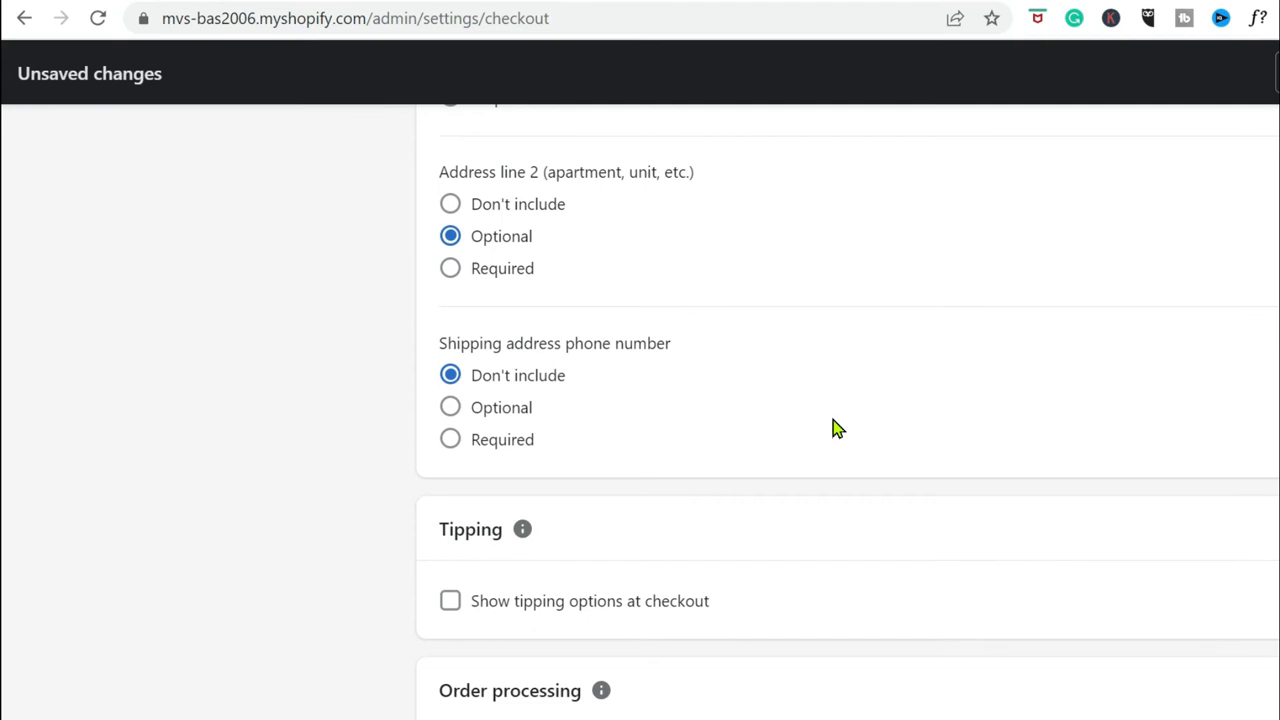
Review the tipping, order processing, marketing consent, status page script and language options and save the checkout settings.
scroll(838, 428, down, 2)
scroll(838, 428, down, 1)
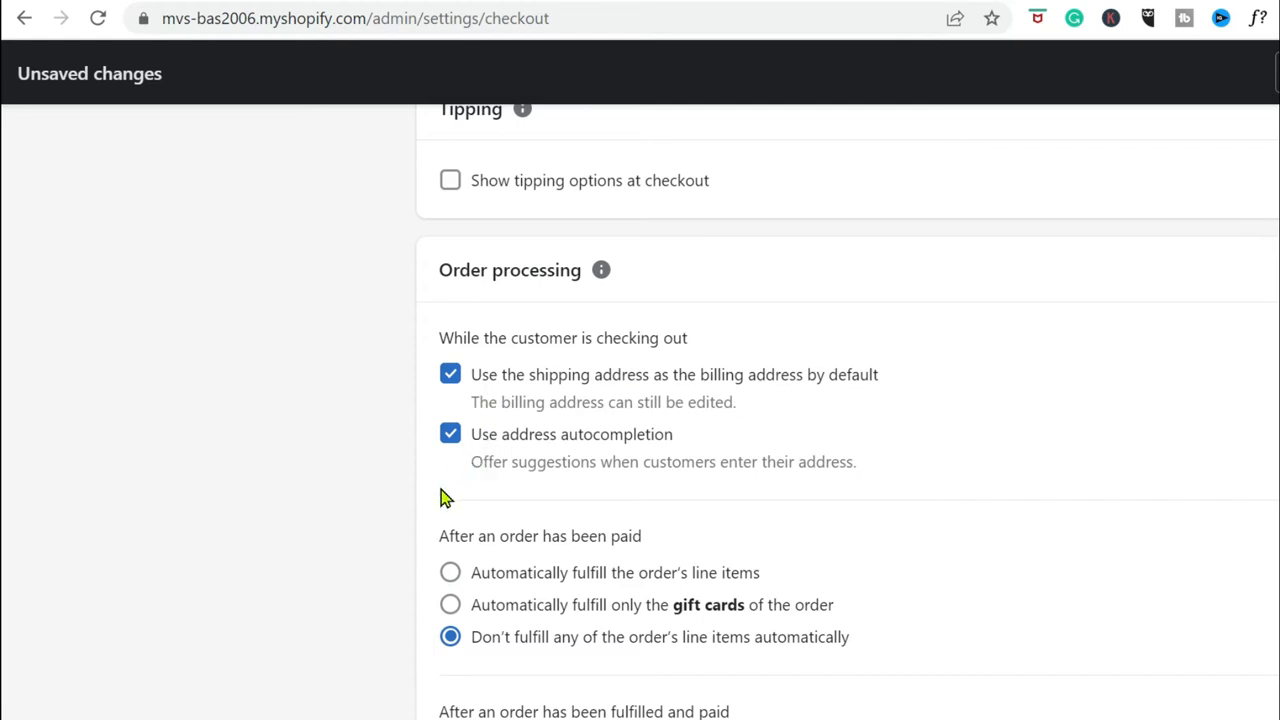
scroll(445, 498, down, 1)
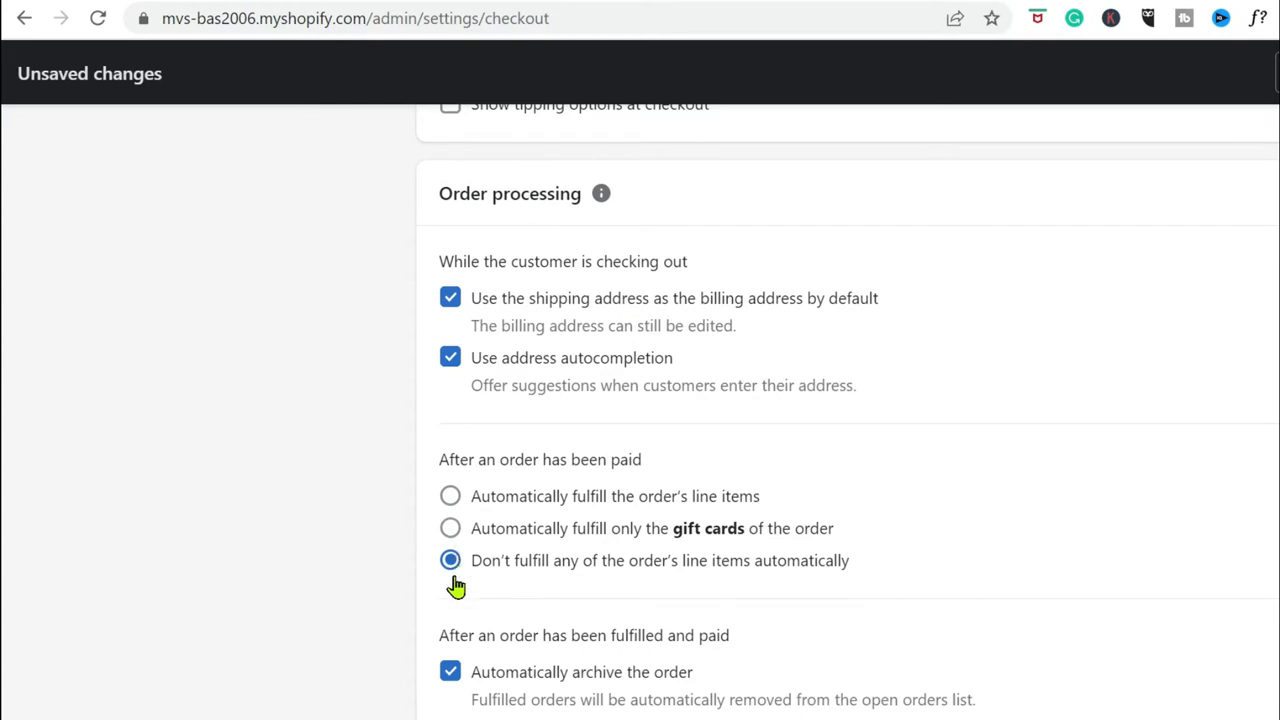
scroll(891, 546, down, 4)
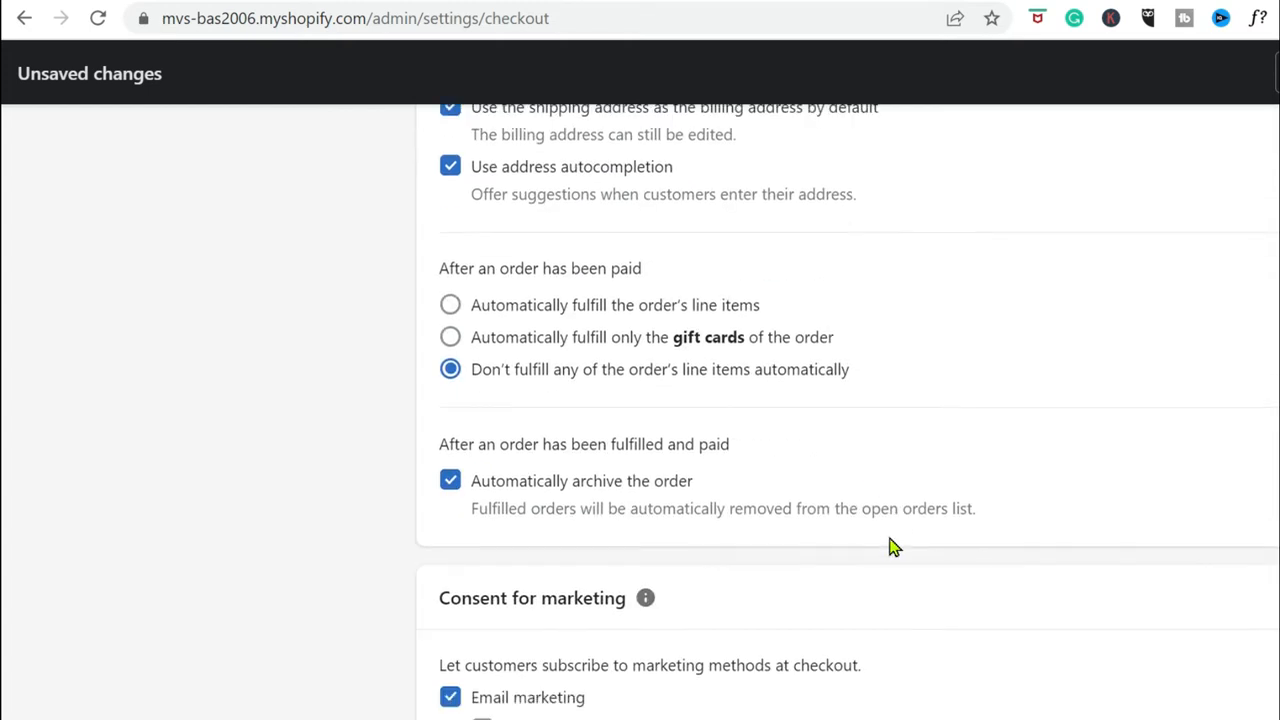
scroll(380, 423, down, 2)
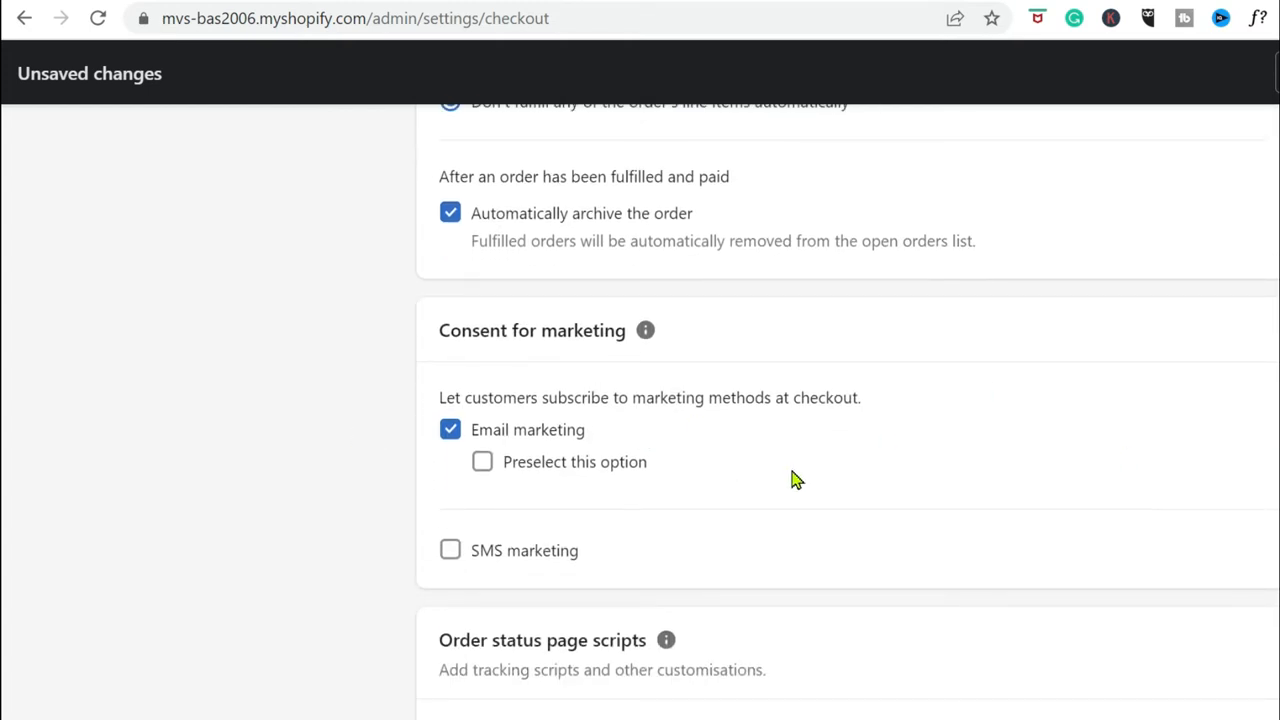
scroll(757, 475, up, 2)
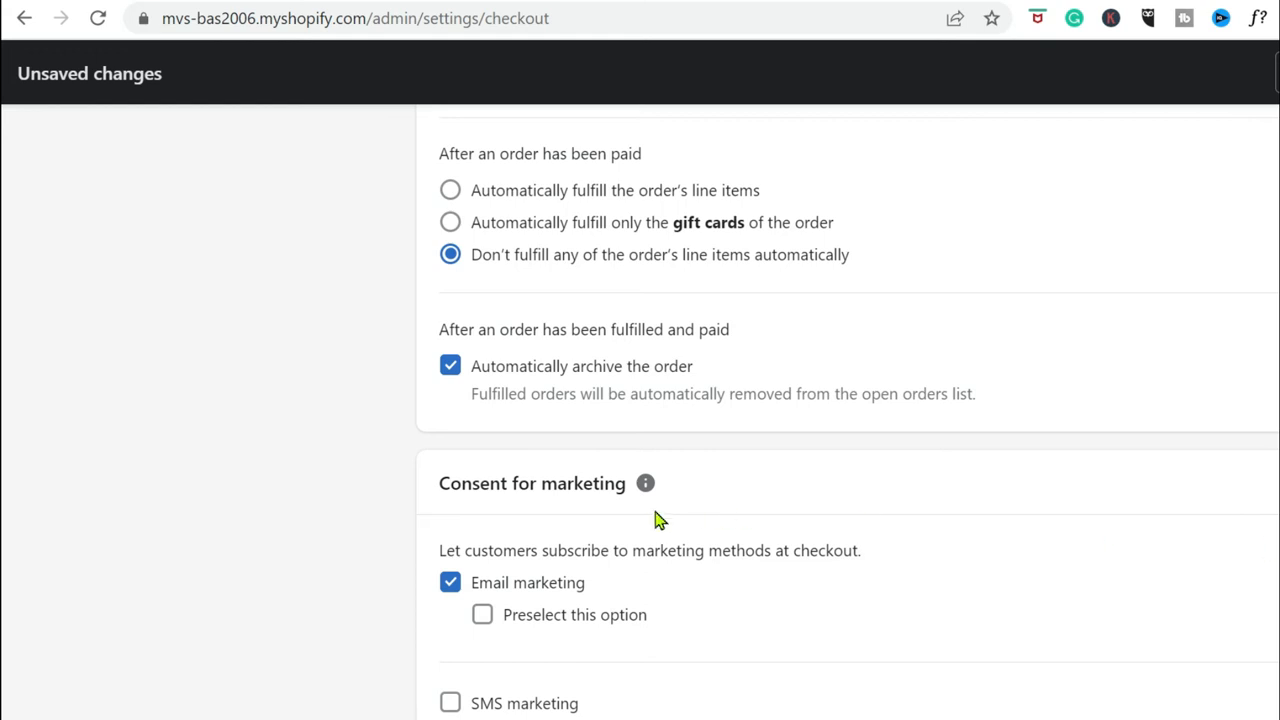
scroll(491, 510, down, 1)
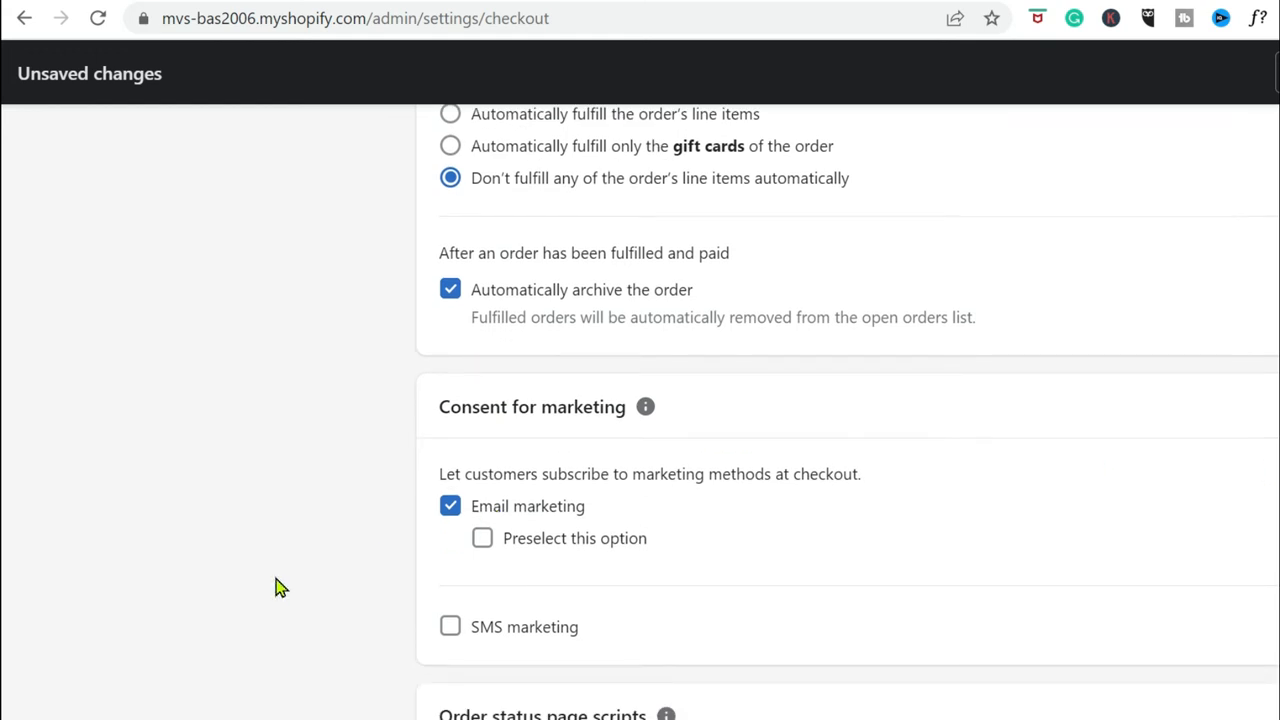
scroll(280, 566, down, 3)
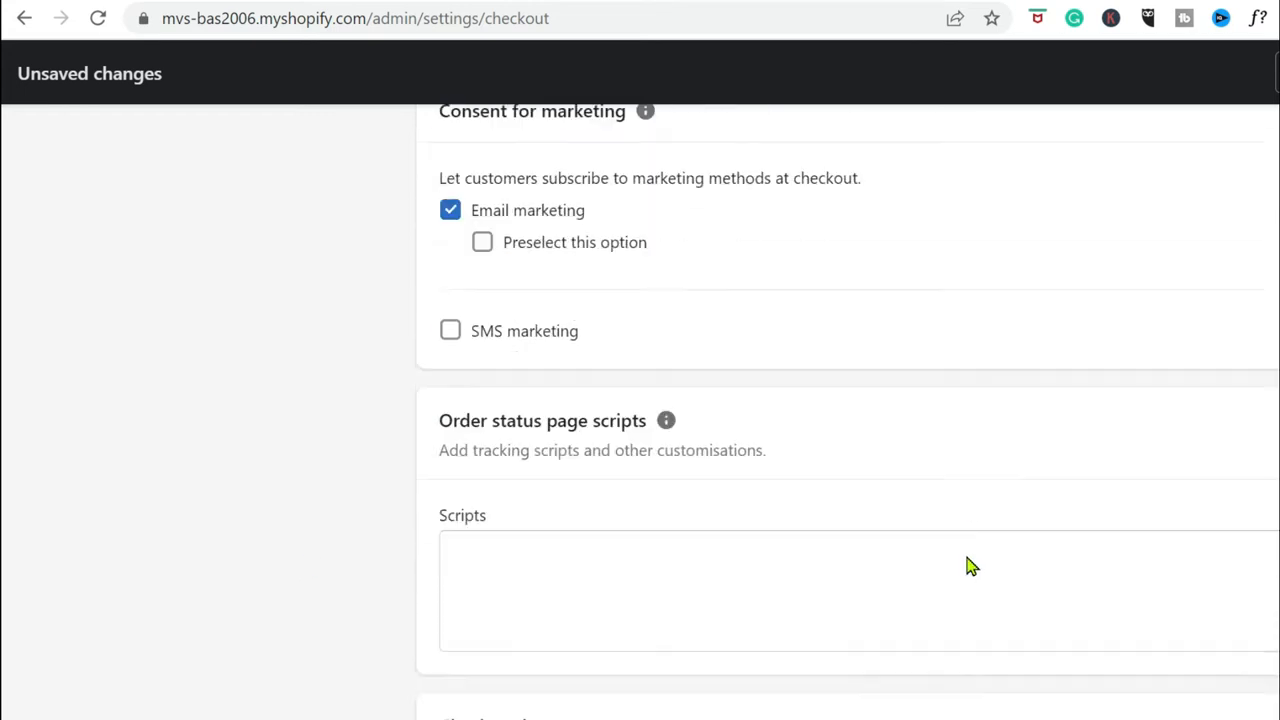
scroll(971, 566, down, 2)
scroll(971, 566, down, 1)
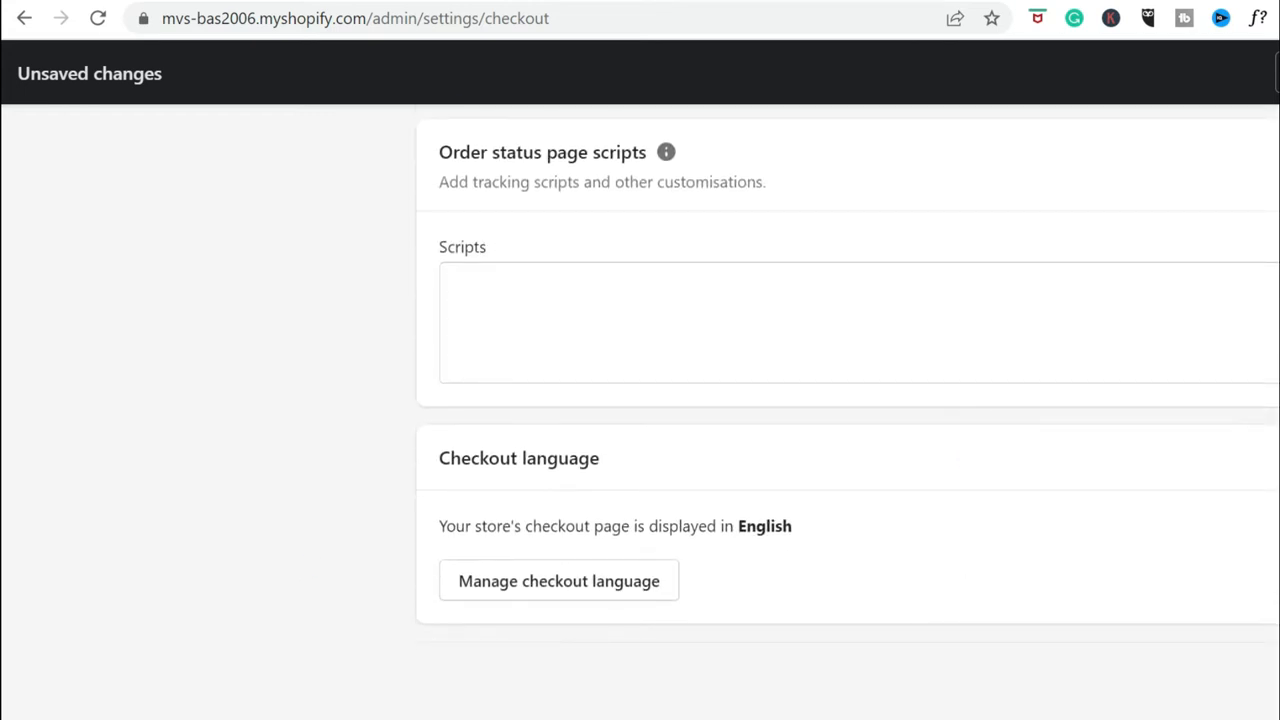
click(1180, 669)
Open the taxes and duties settings and examine the countries/regions, duties and import taxes, and tax calculation options.
scroll(3, 591, up, 10)
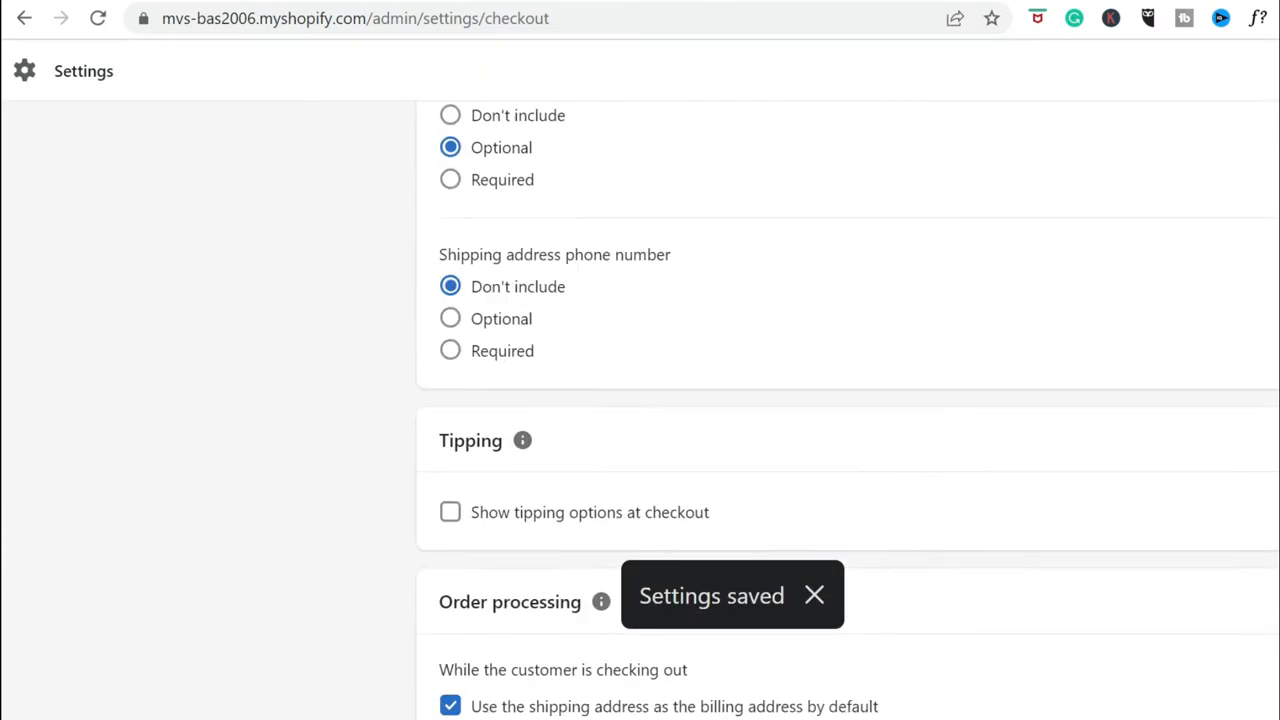
scroll(640, 410, up, 5)
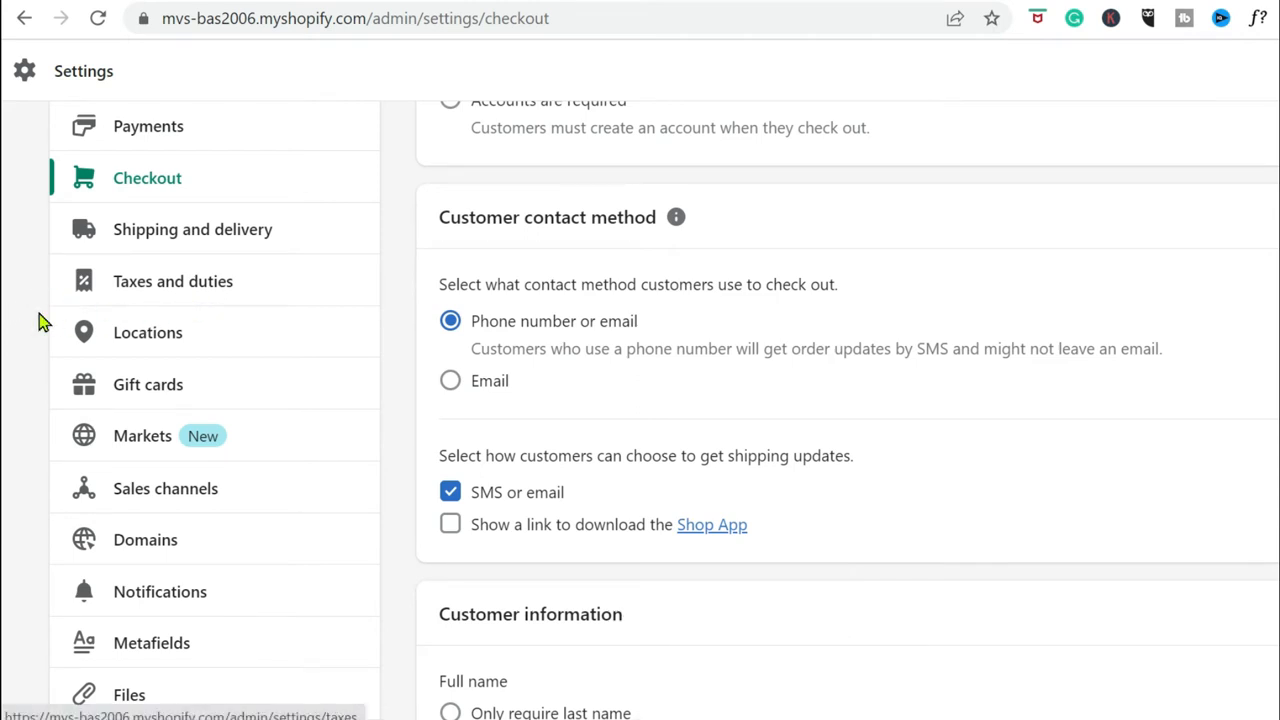
scroll(40, 322, up, 1)
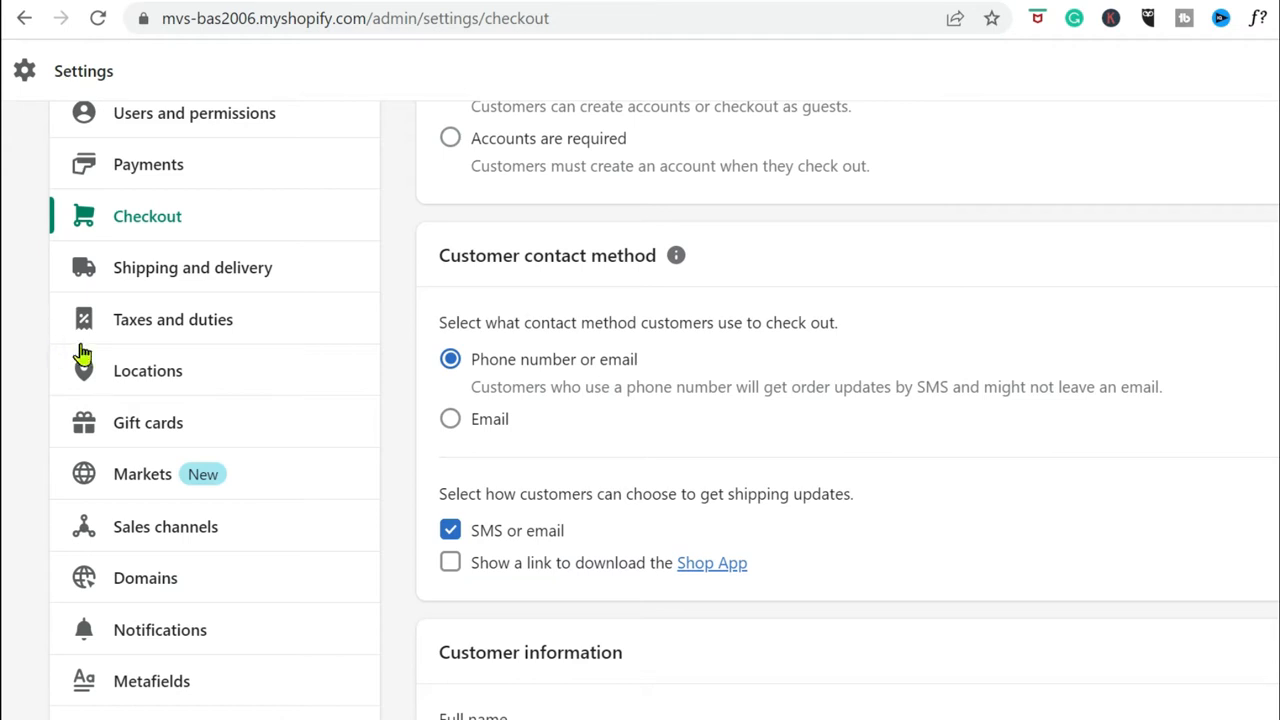
scroll(160, 344, up, 3)
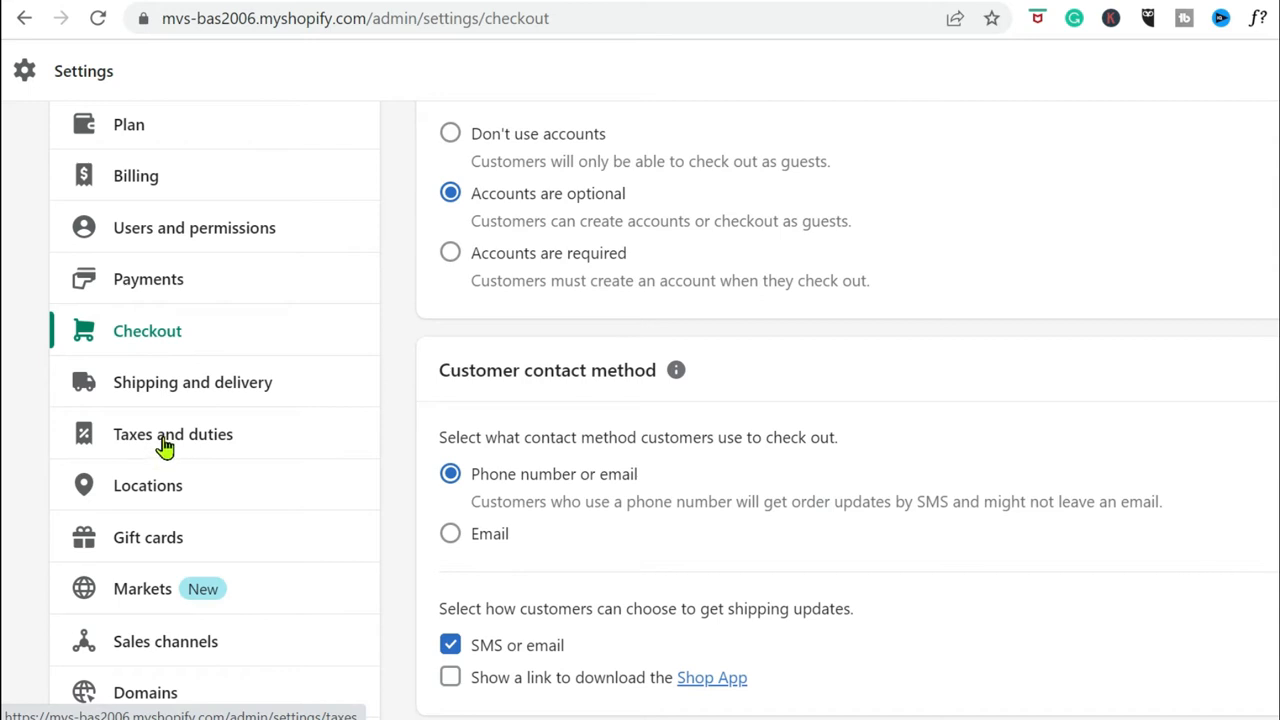
click(163, 441)
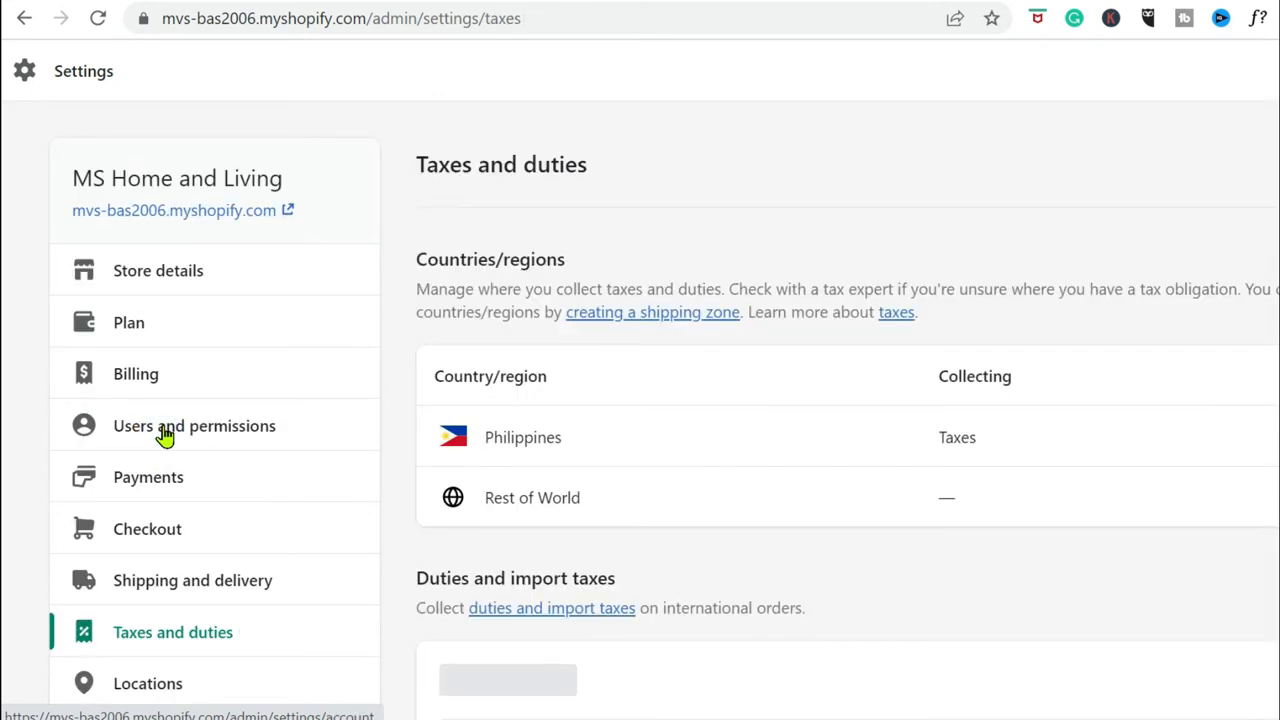
scroll(1213, 372, down, 2)
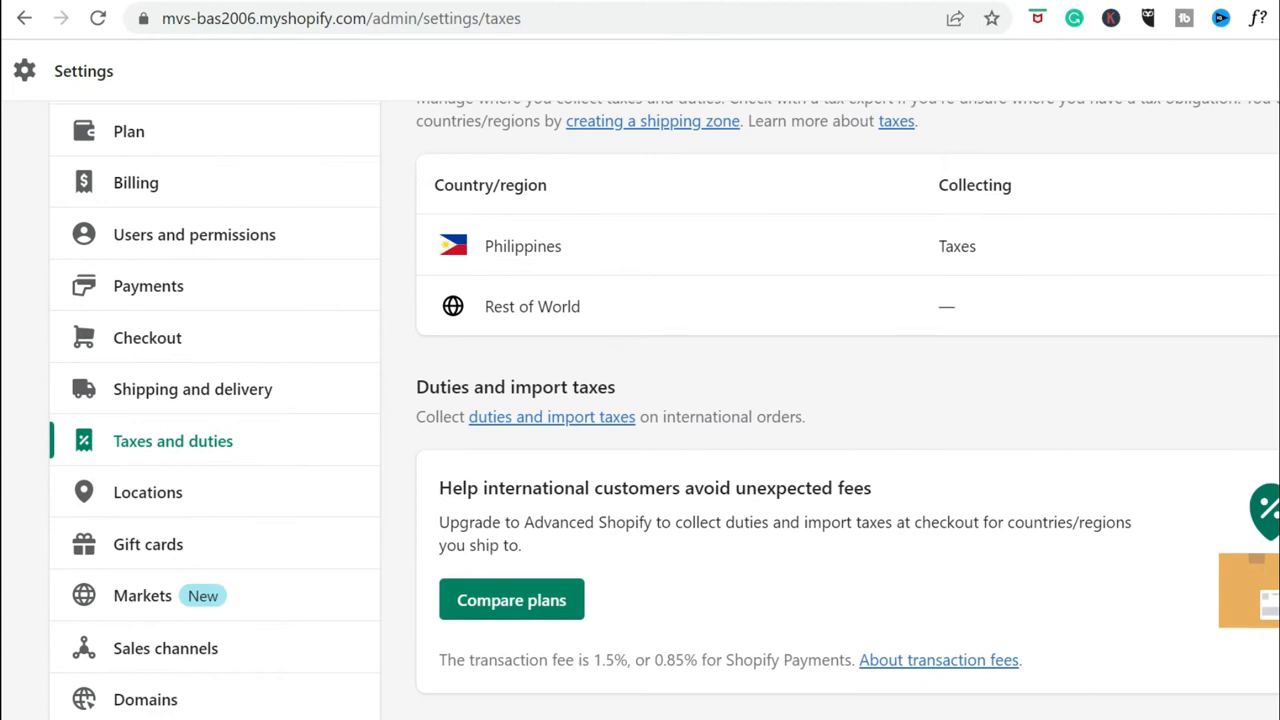
scroll(2, 240, up, 1)
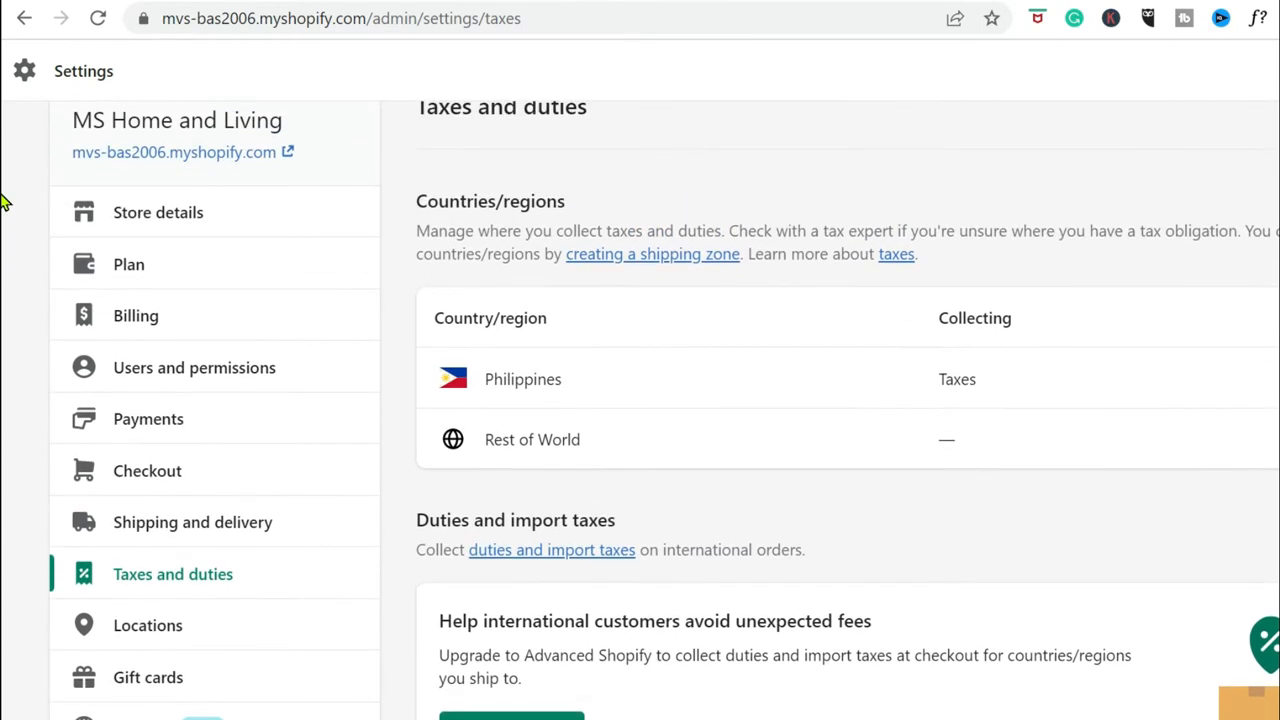
scroll(4, 240, down, 2)
scroll(3, 300, down, 1)
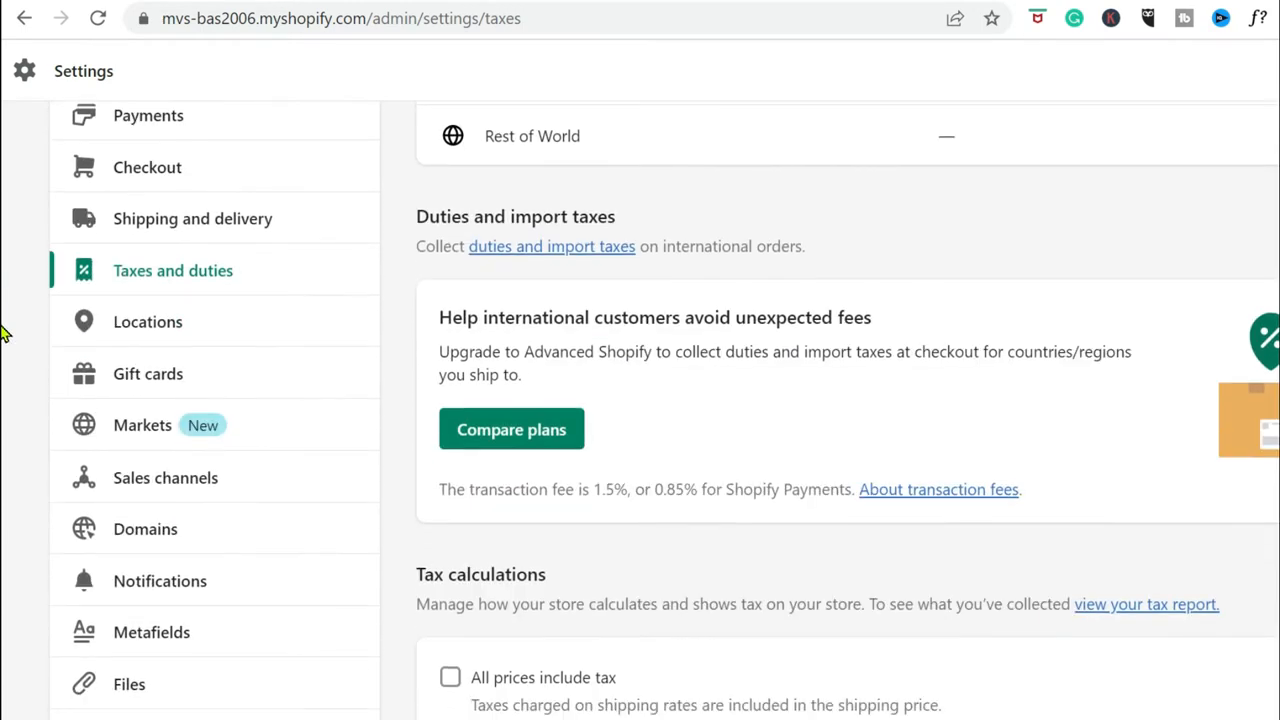
scroll(3, 360, down, 2)
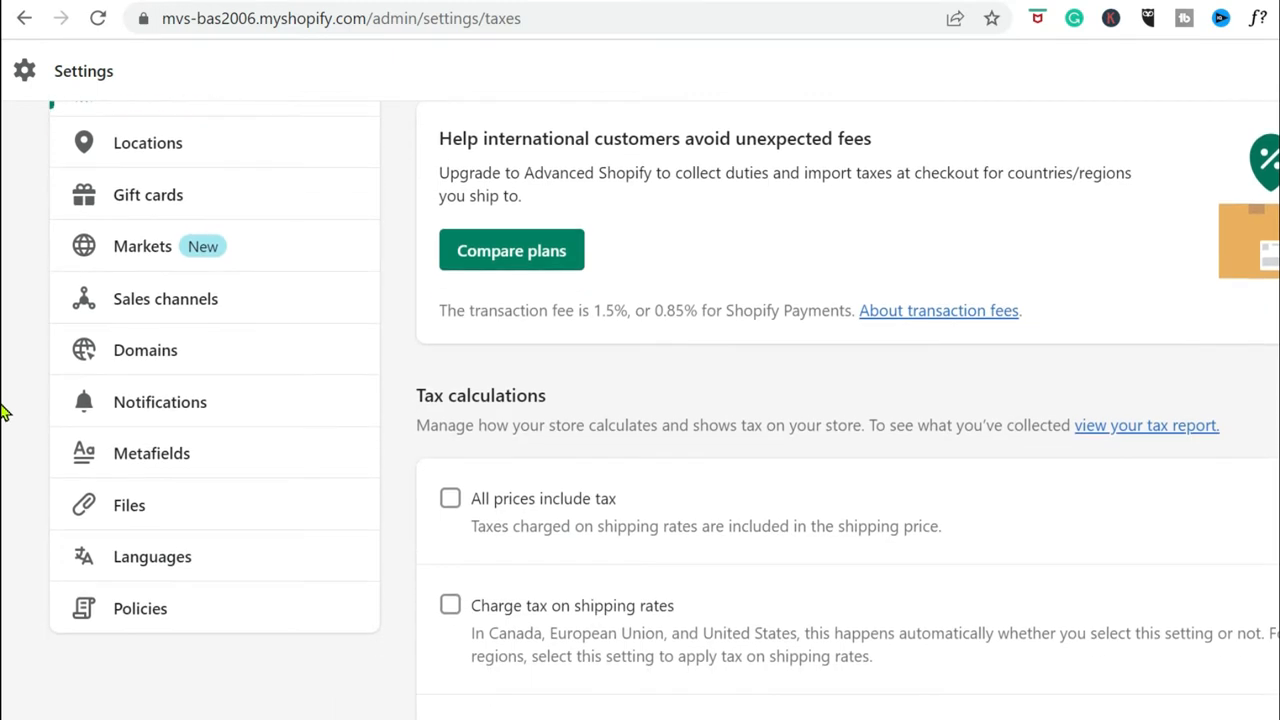
scroll(2, 428, up, 4)
scroll(471, 517, down, 4)
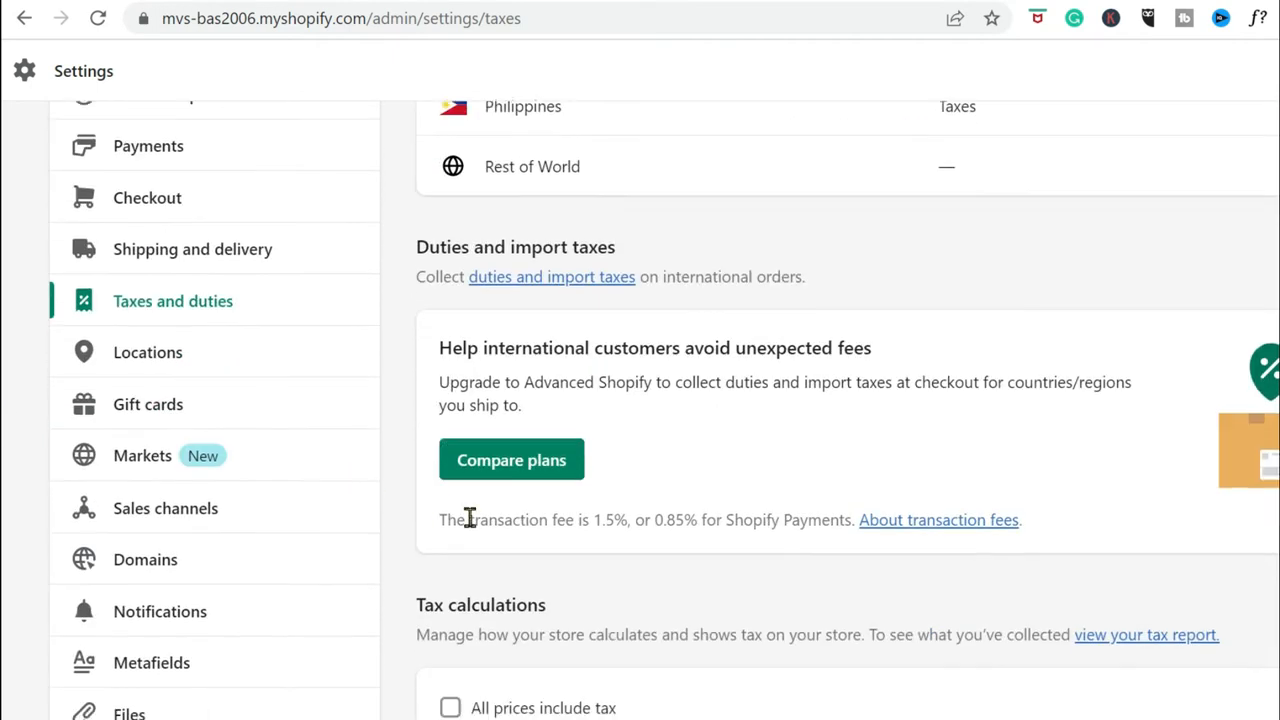
scroll(420, 575, up, 1)
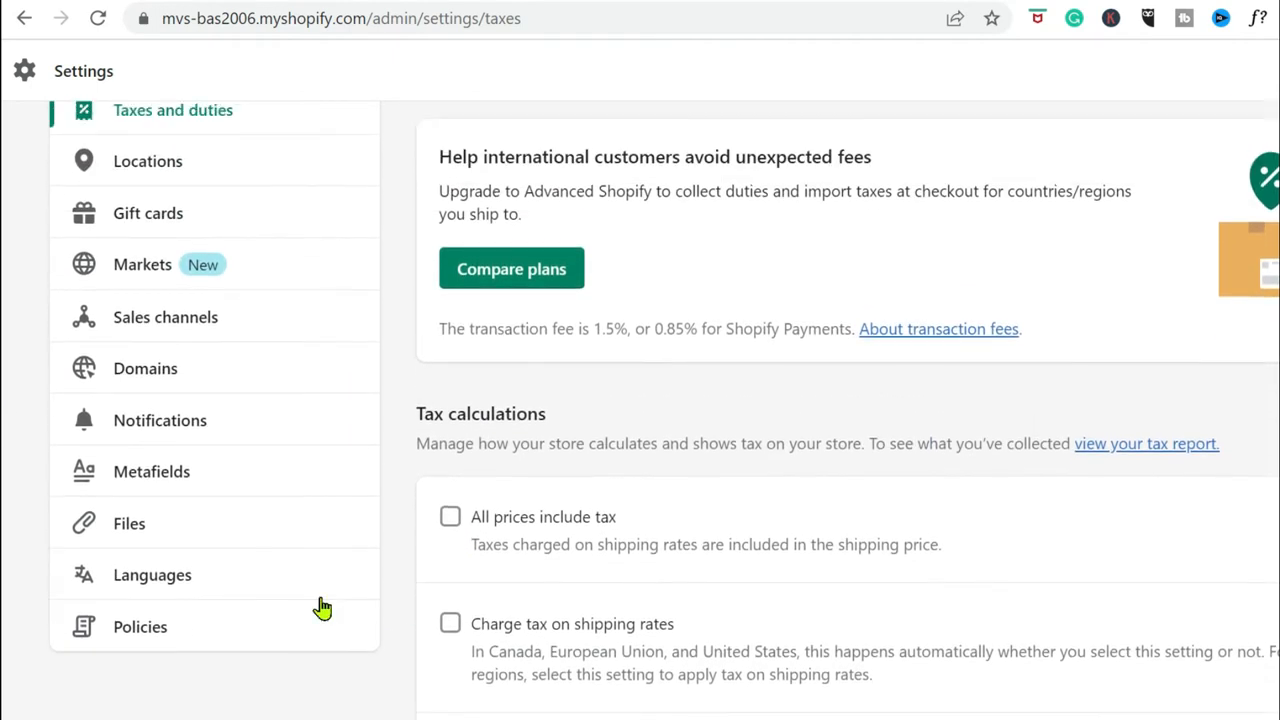
scroll(2, 393, up, 5)
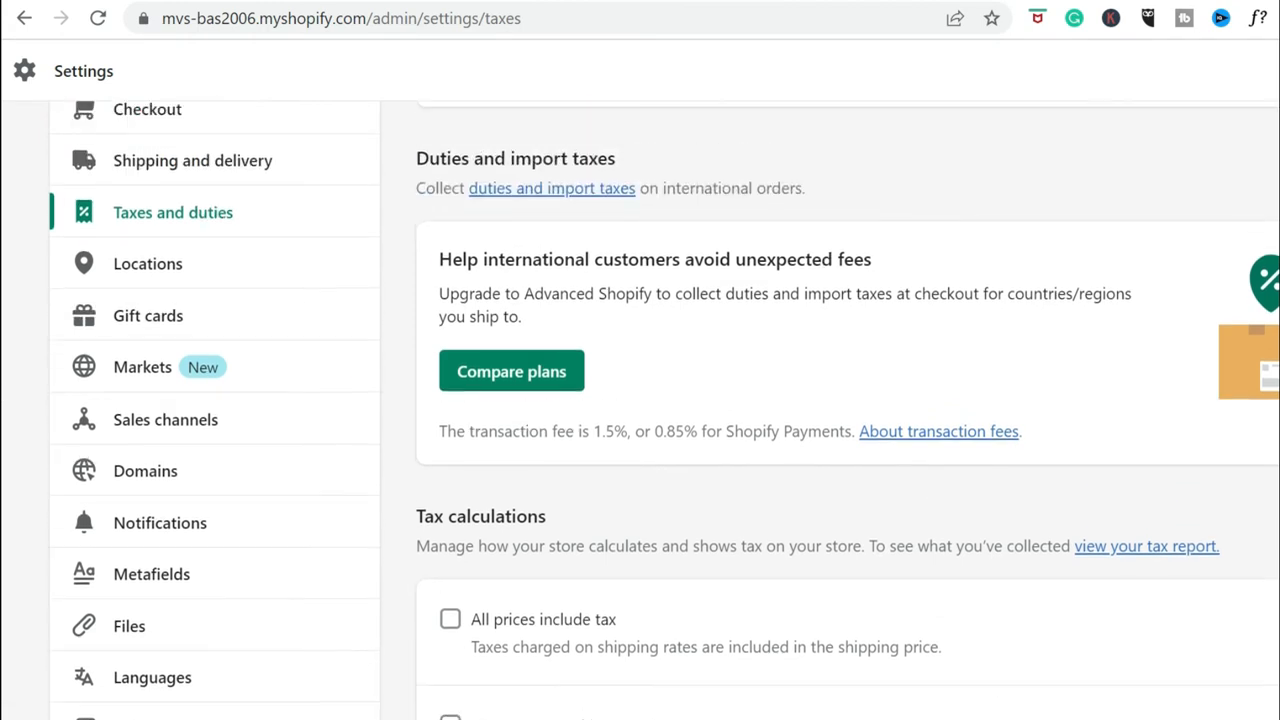
scroll(2, 335, down, 4)
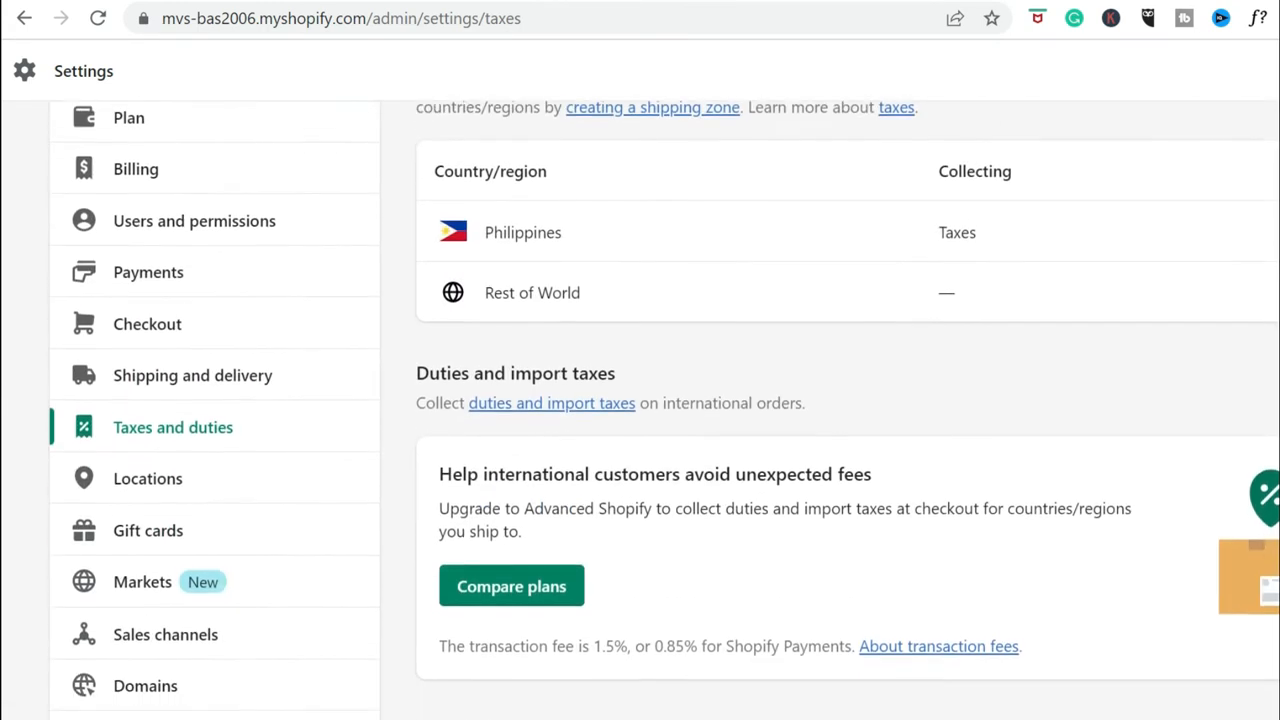
scroll(2, 335, up, 4)
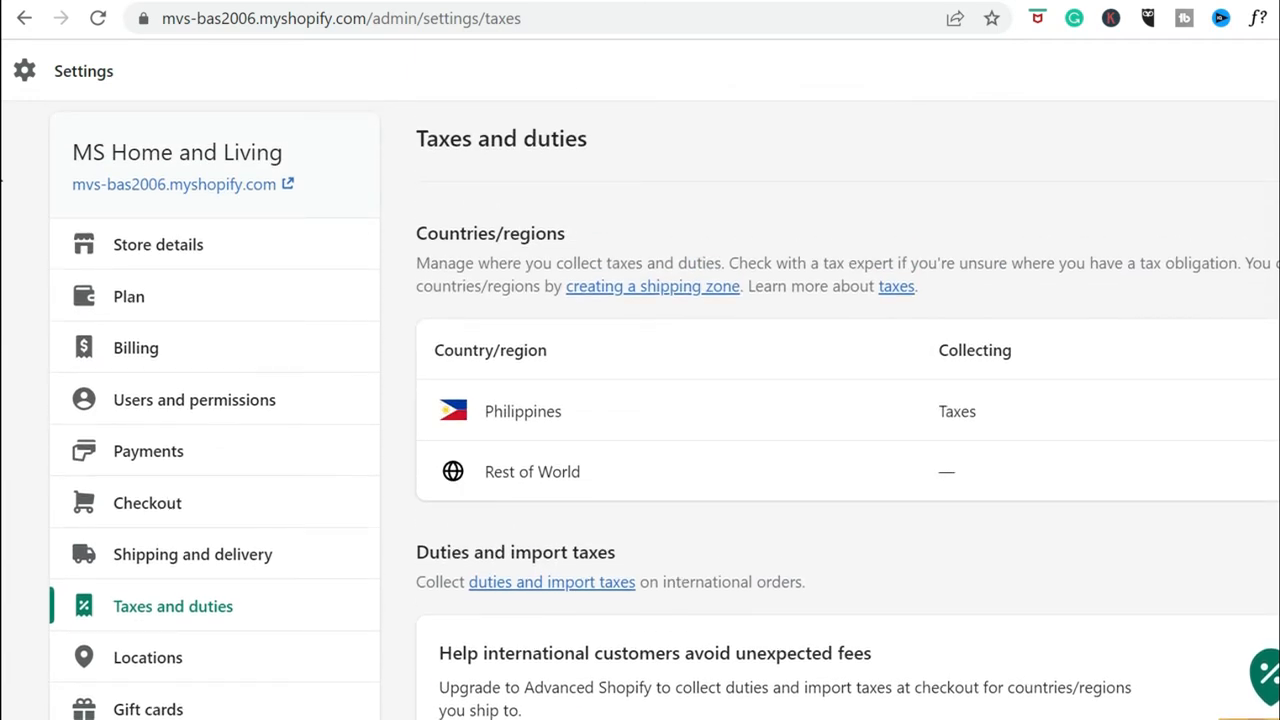
scroll(12, 467, down, 3)
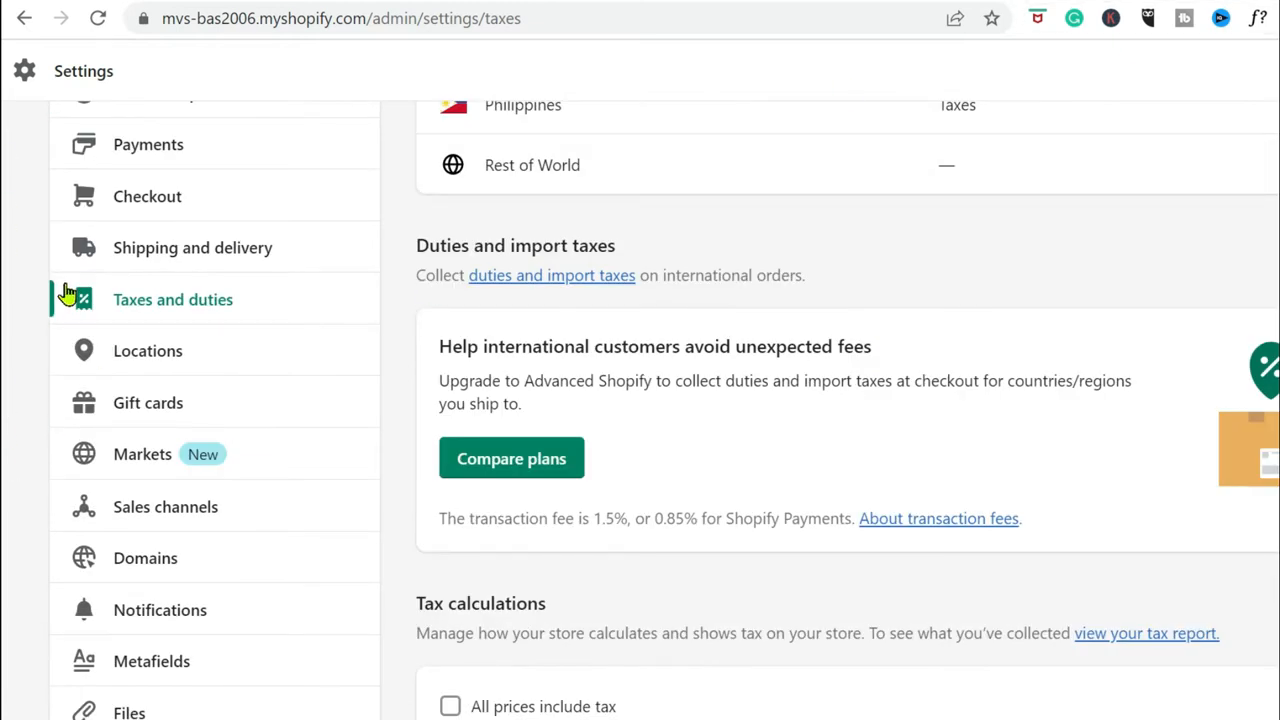
scroll(40, 485, down, 1)
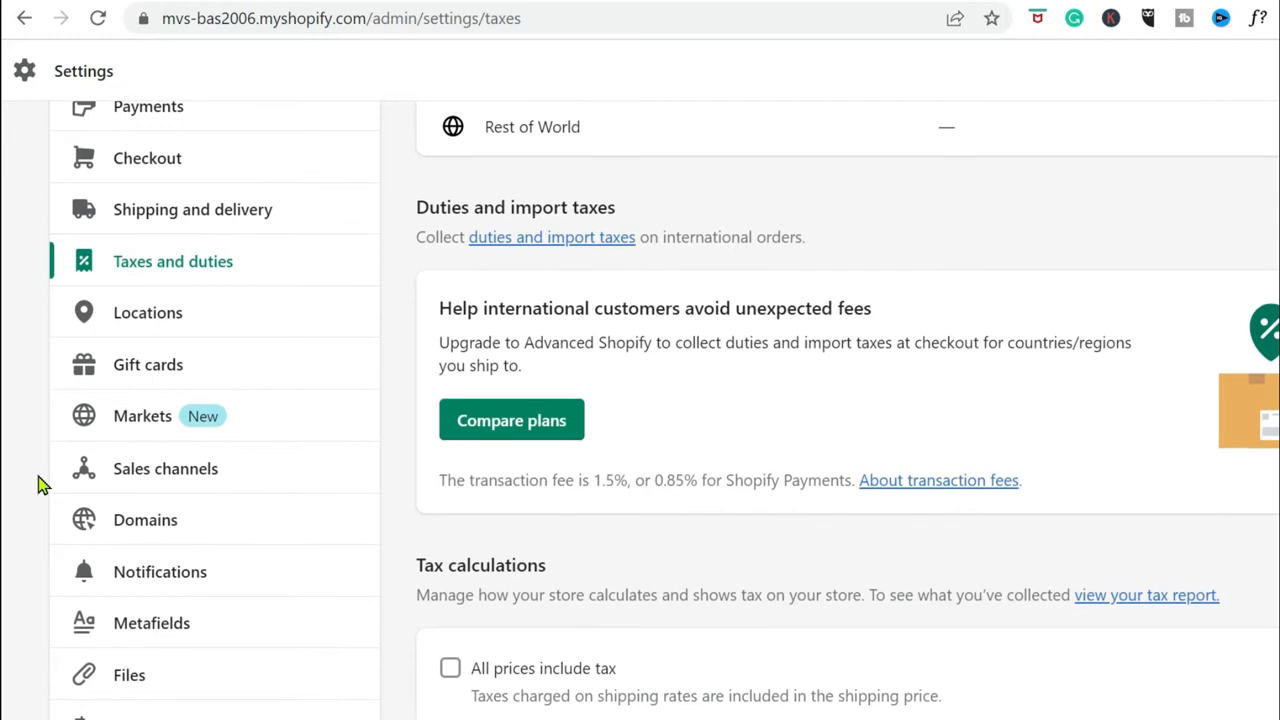
scroll(40, 485, down, 1)
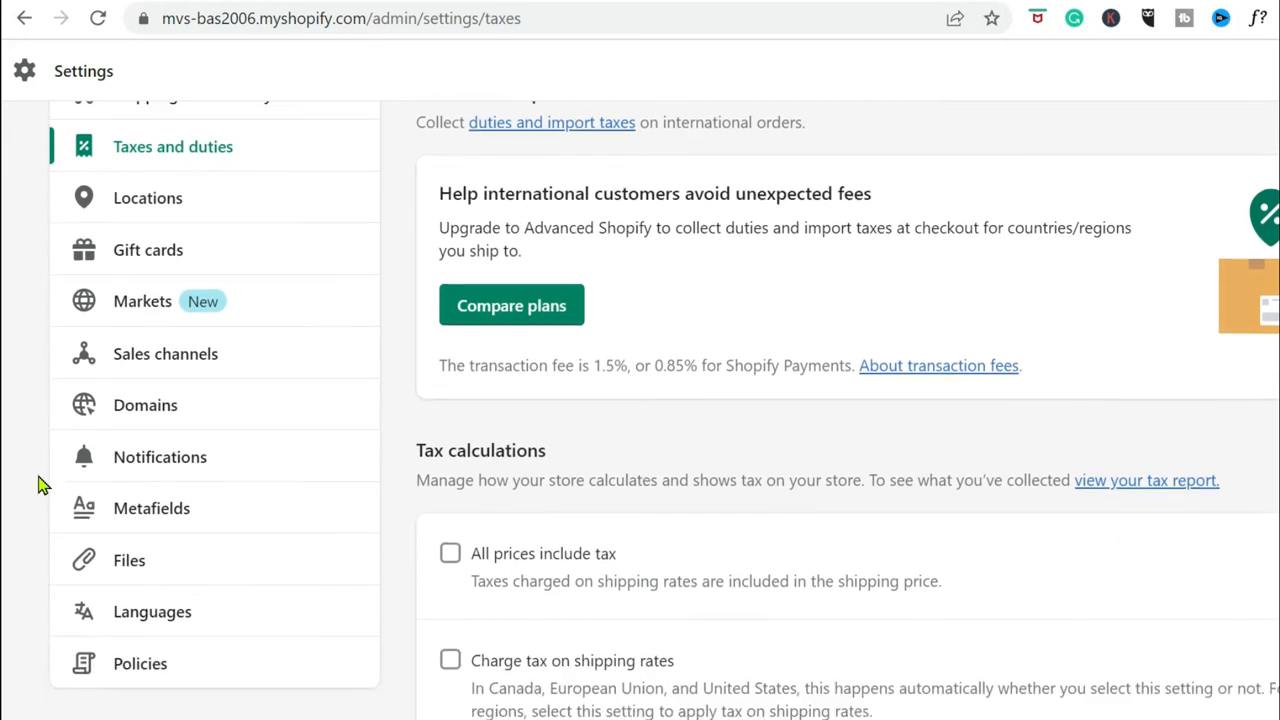
View the store's sales channels settings and its domains settings.
click(166, 364)
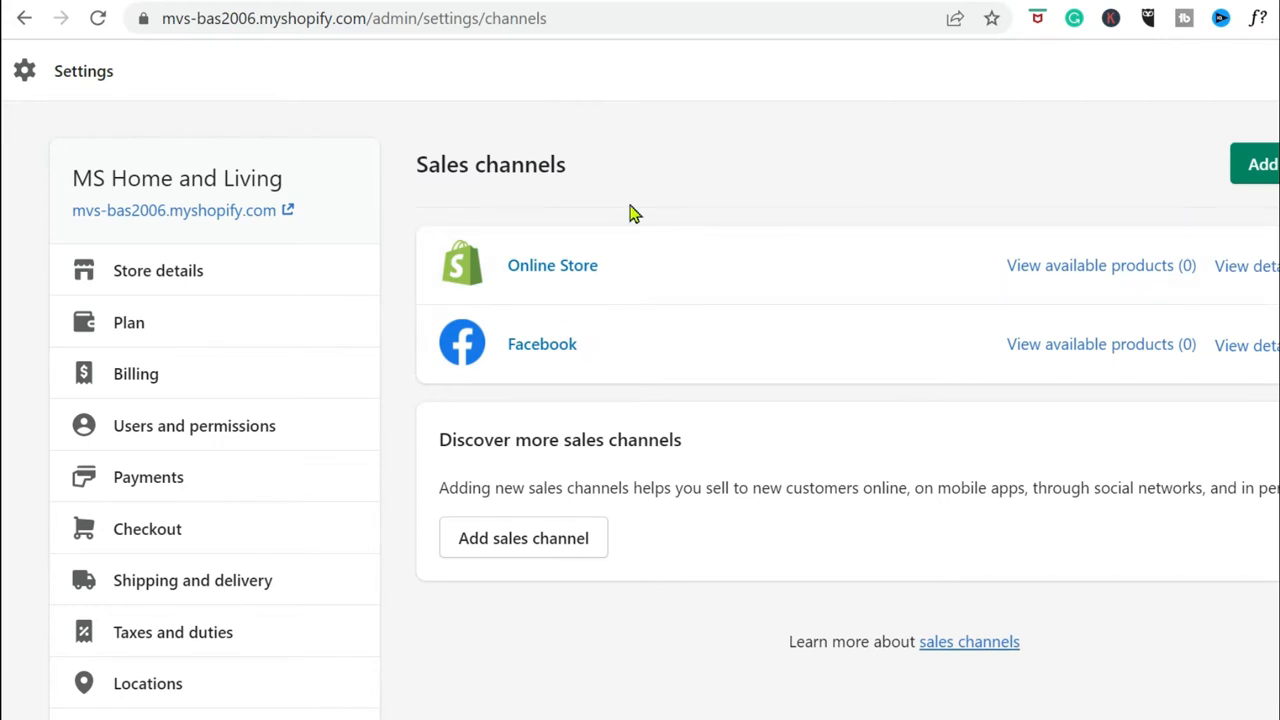
scroll(49, 451, down, 3)
scroll(51, 541, down, 1)
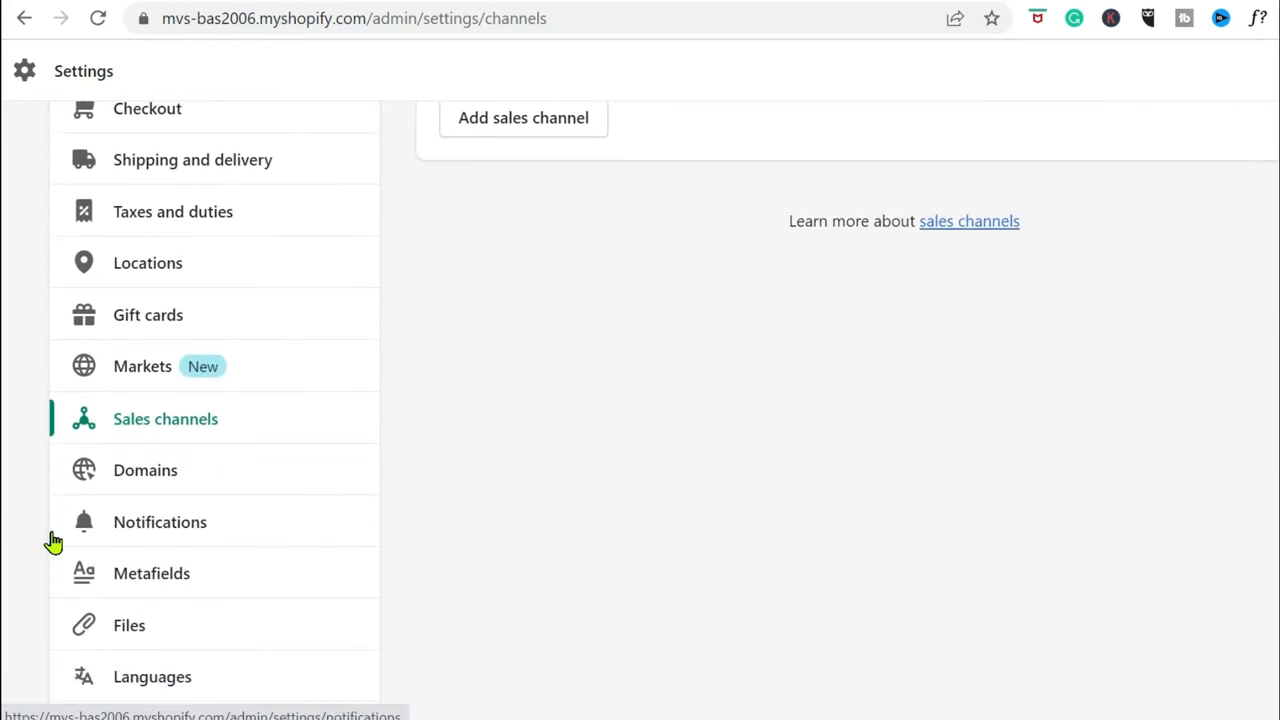
click(140, 472)
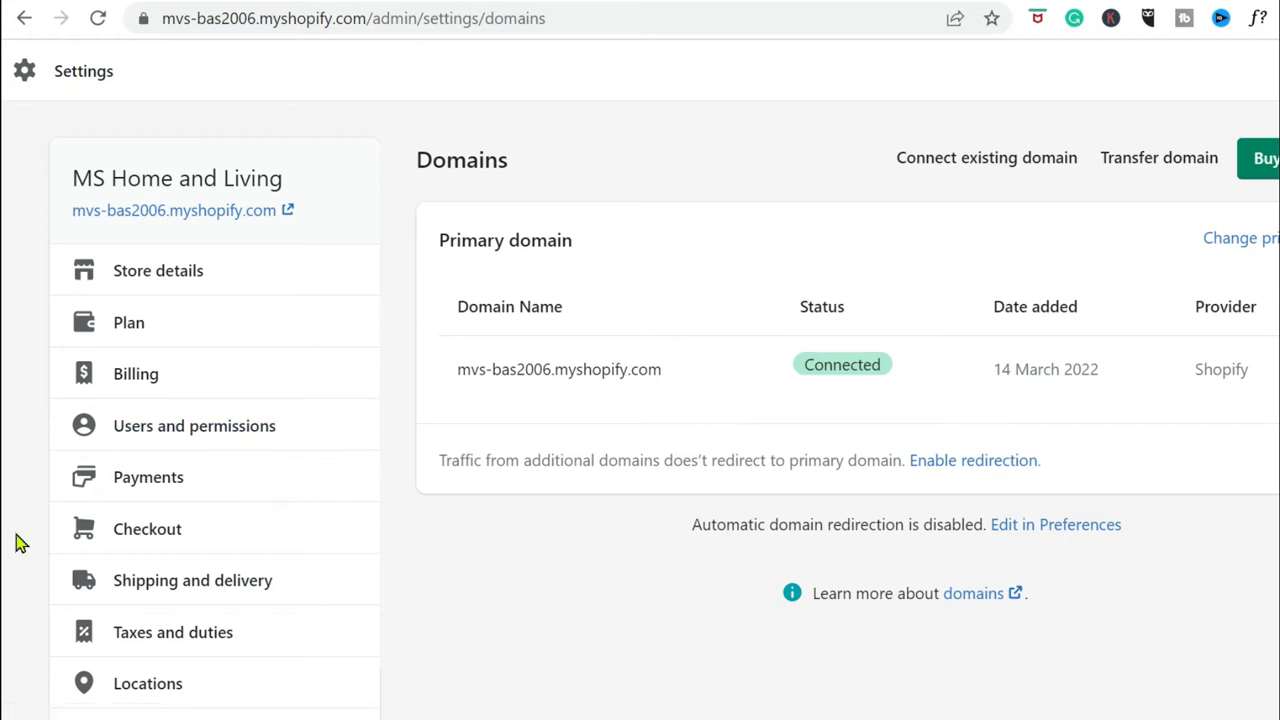
scroll(16, 542, down, 3)
scroll(16, 542, down, 3)
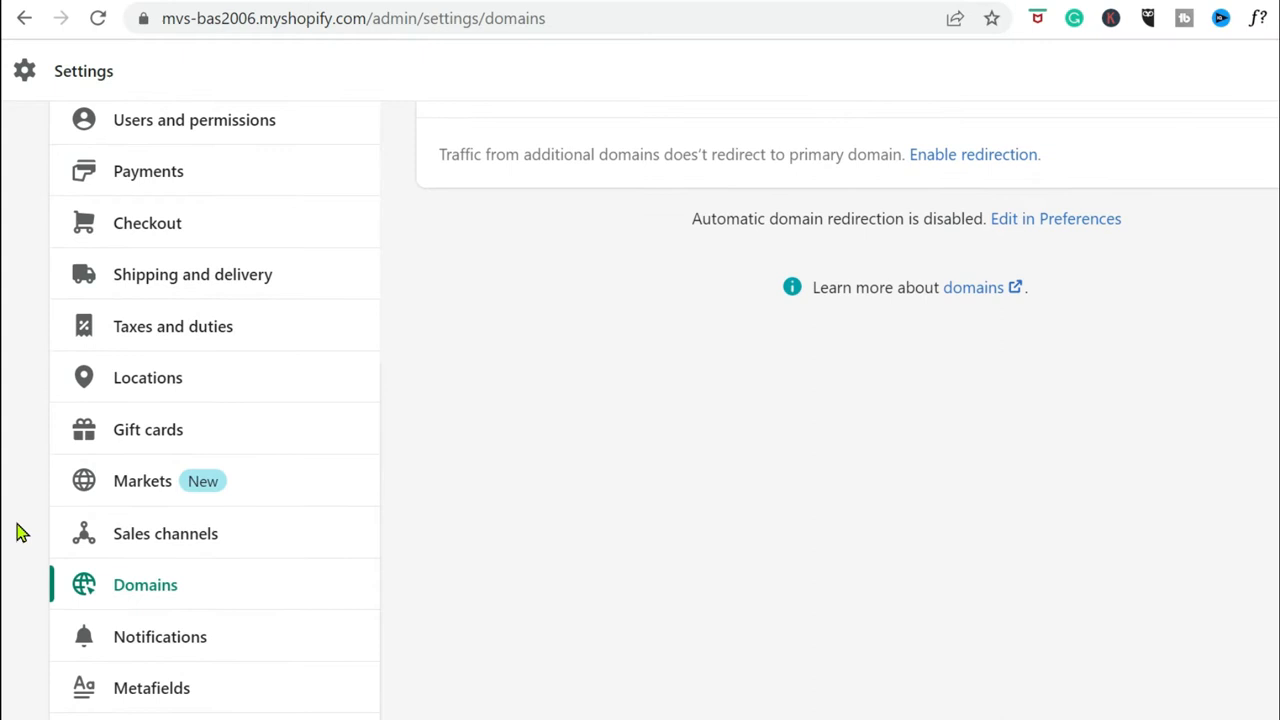
Open the notifications settings and examine the customer notifications, marketing double opt-in and Shopify Email open tracking options.
click(128, 452)
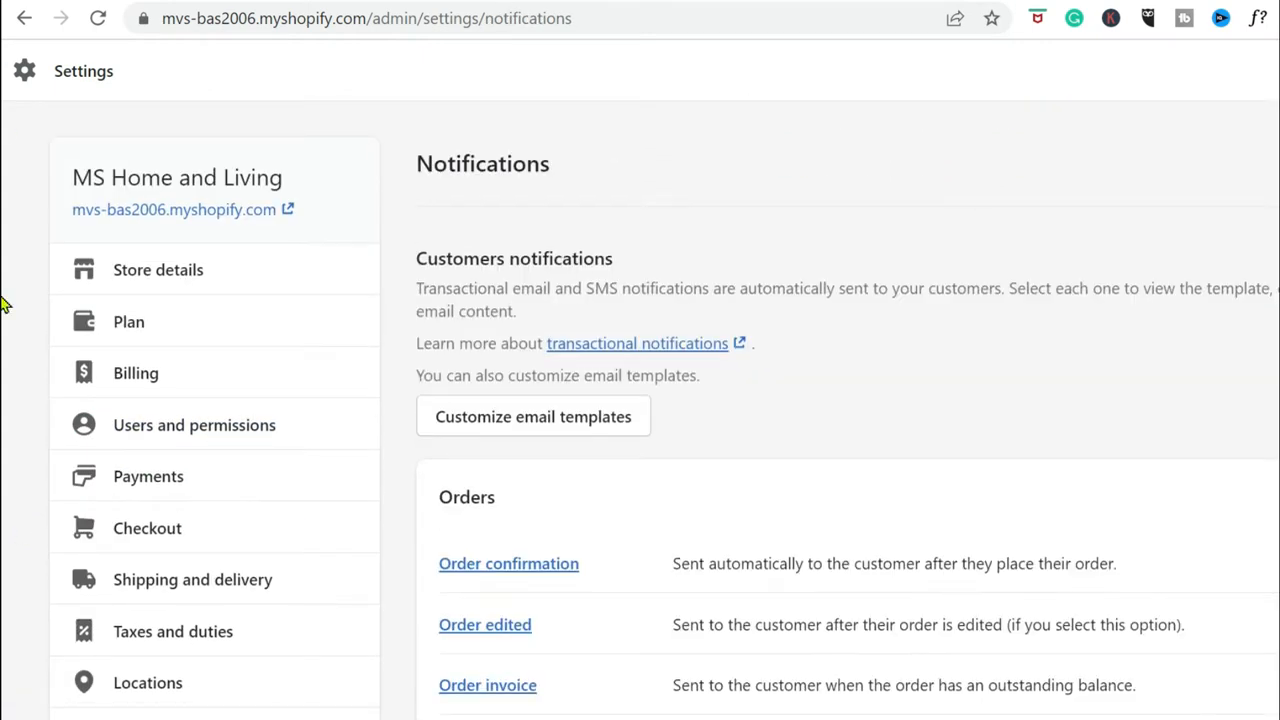
scroll(4, 300, down, 10)
scroll(3, 308, down, 9)
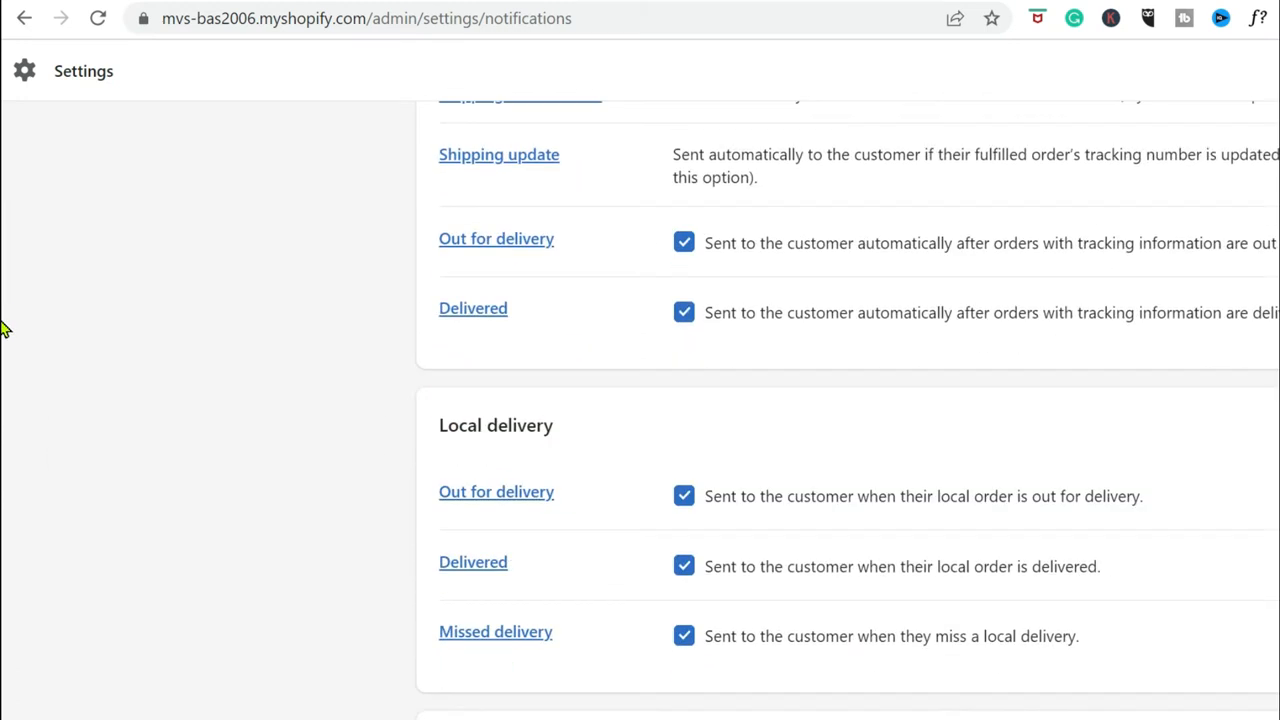
scroll(2, 435, down, 10)
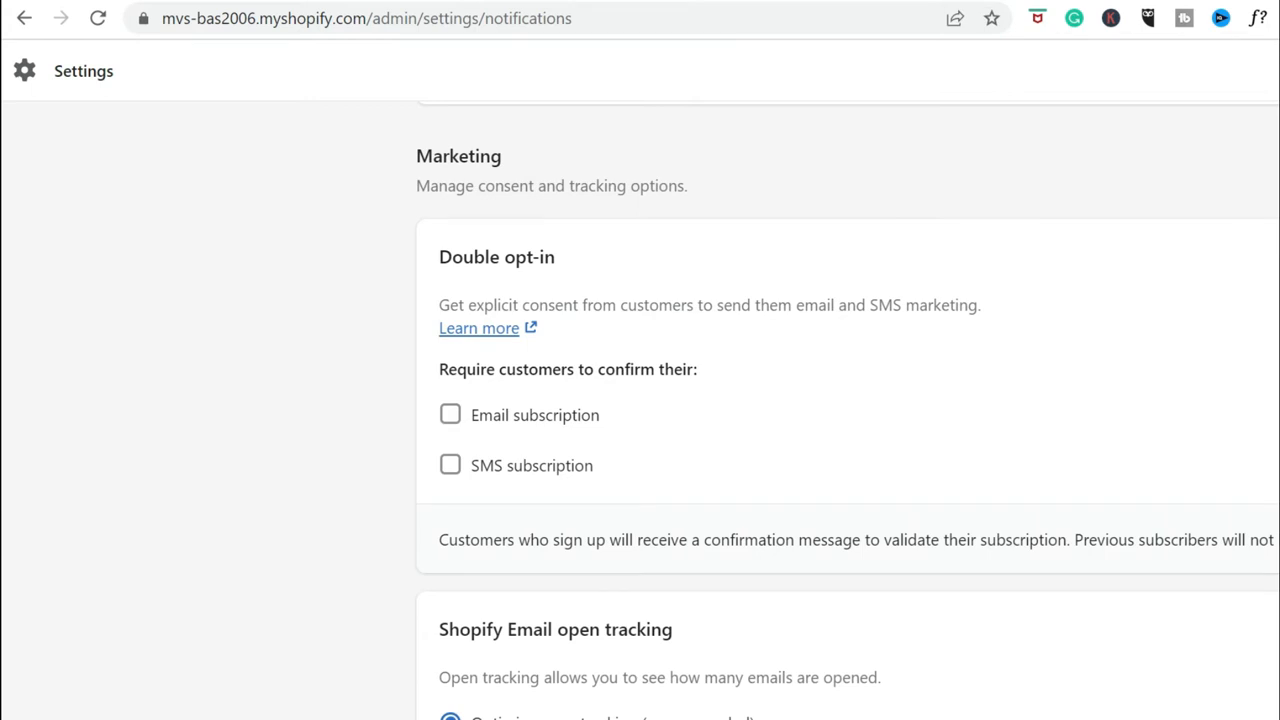
scroll(848, 418, down, 5)
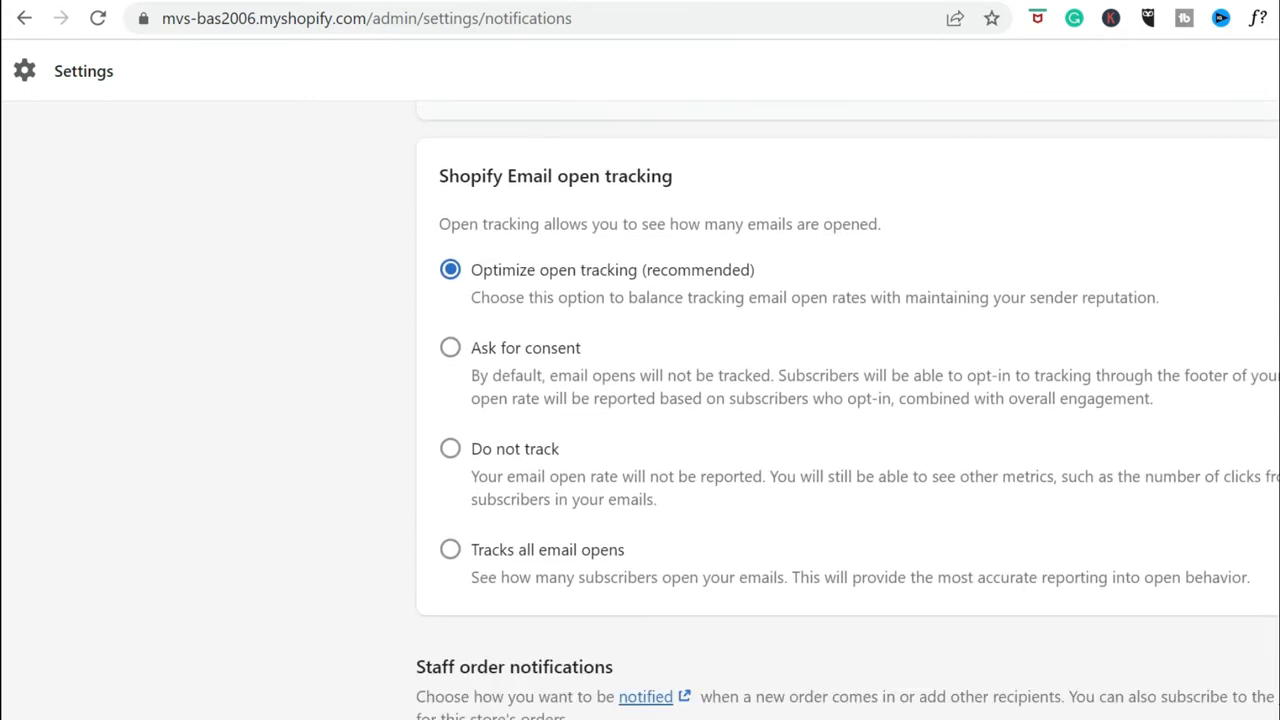
scroll(848, 418, down, 3)
scroll(848, 418, down, 5)
scroll(3, 386, up, 20)
scroll(209, 400, down, 1)
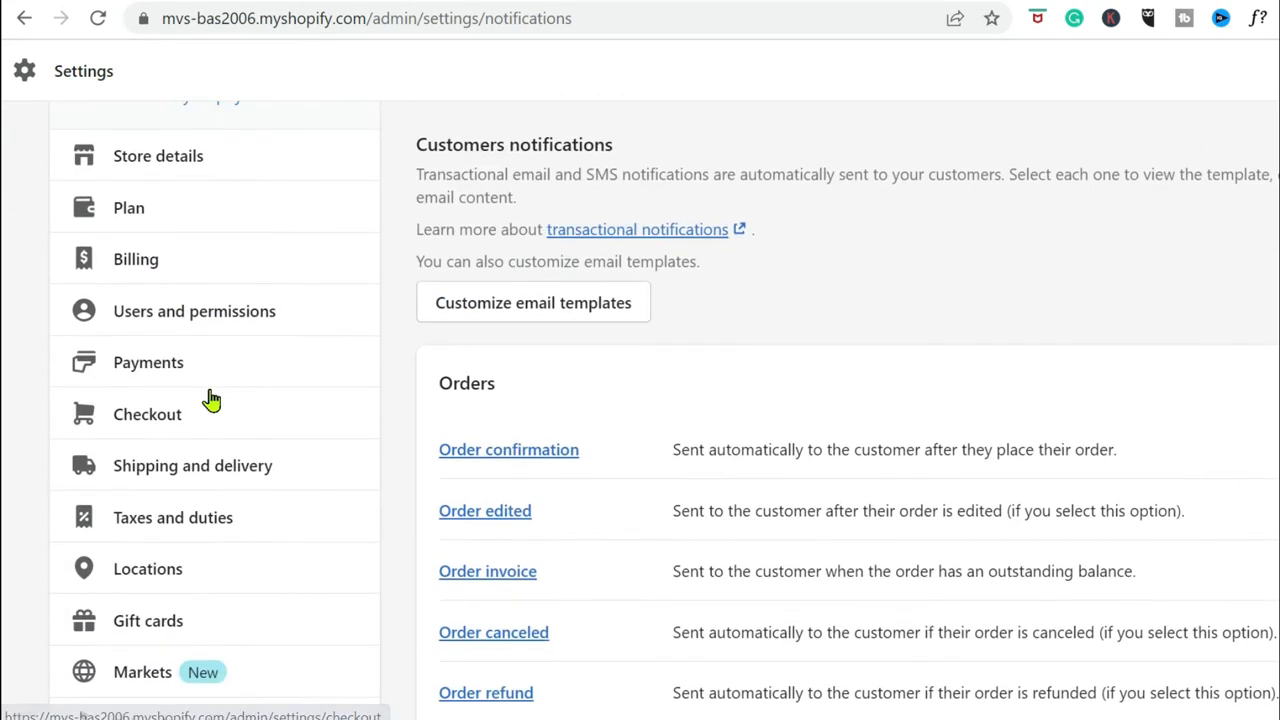
Open the store's policies settings and view the store policies section.
scroll(37, 528, down, 4)
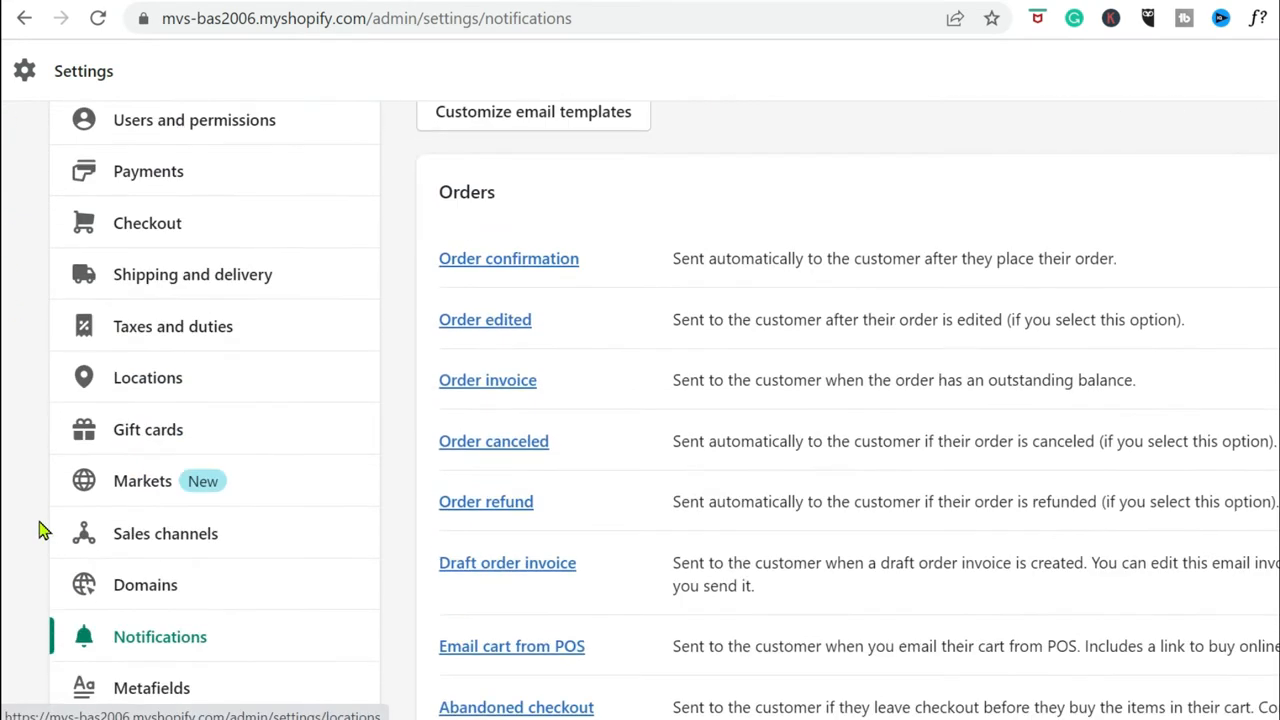
scroll(37, 535, down, 2)
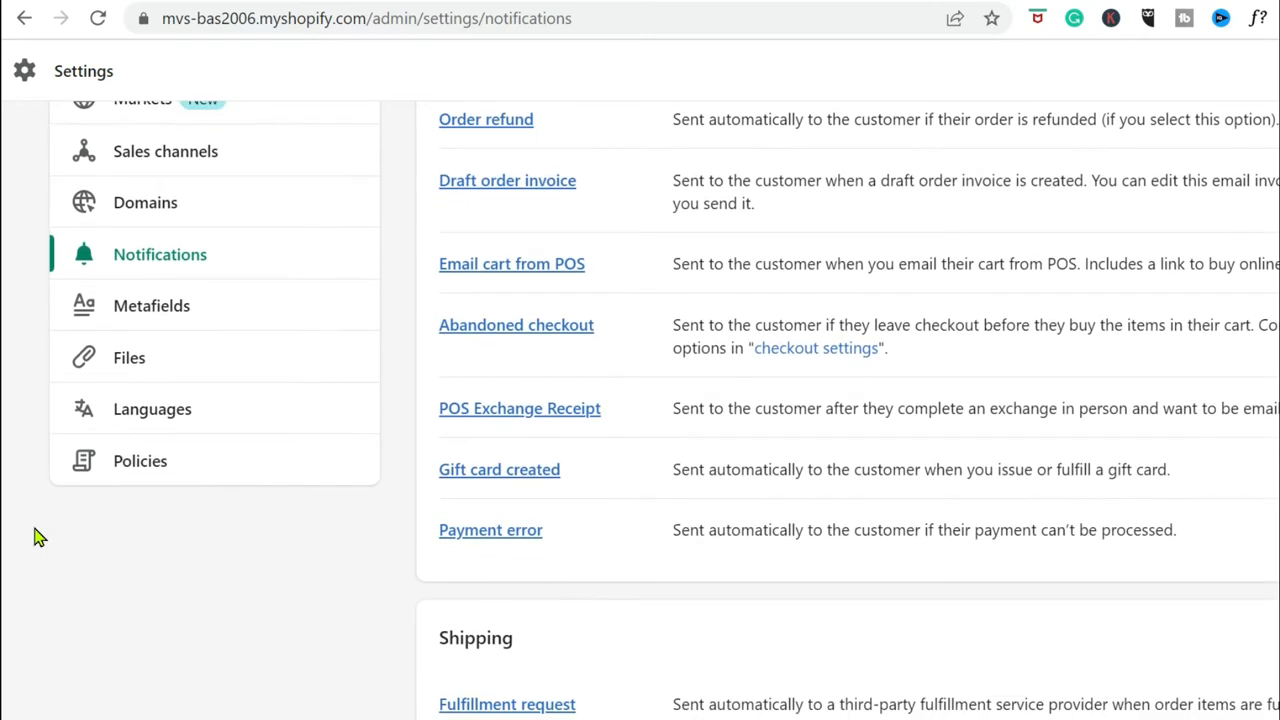
click(137, 470)
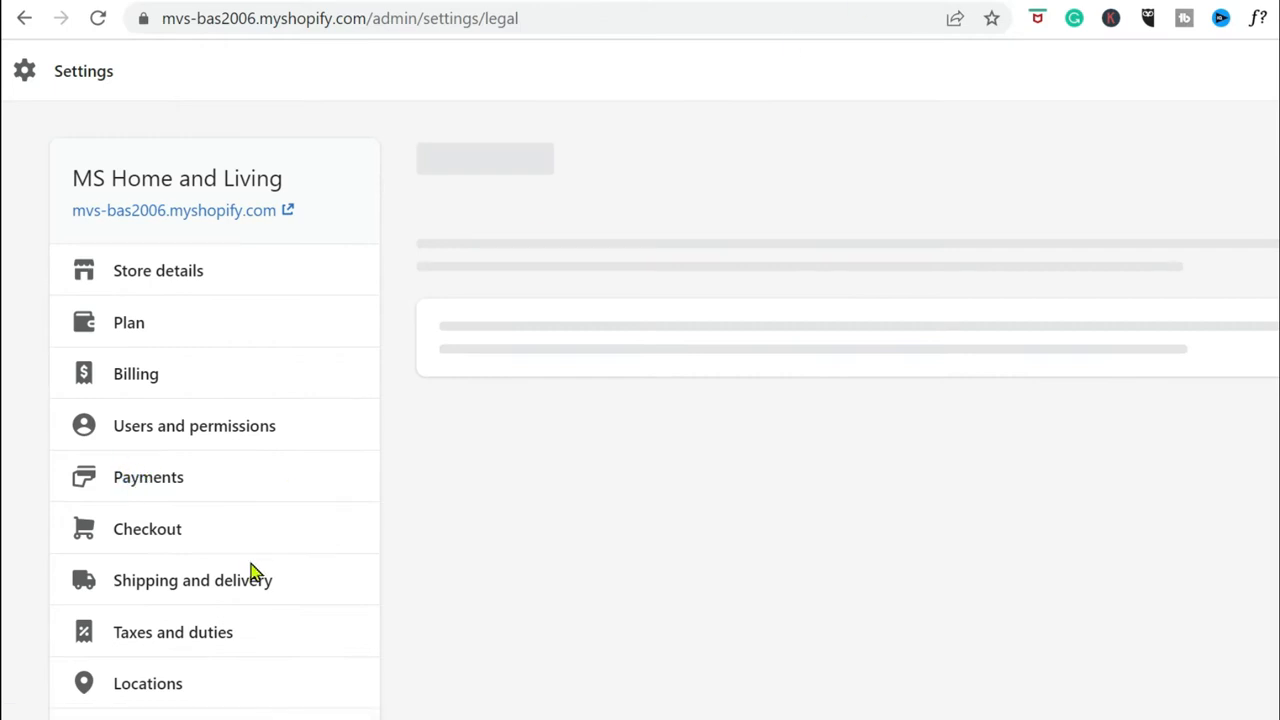
scroll(411, 509, down, 3)
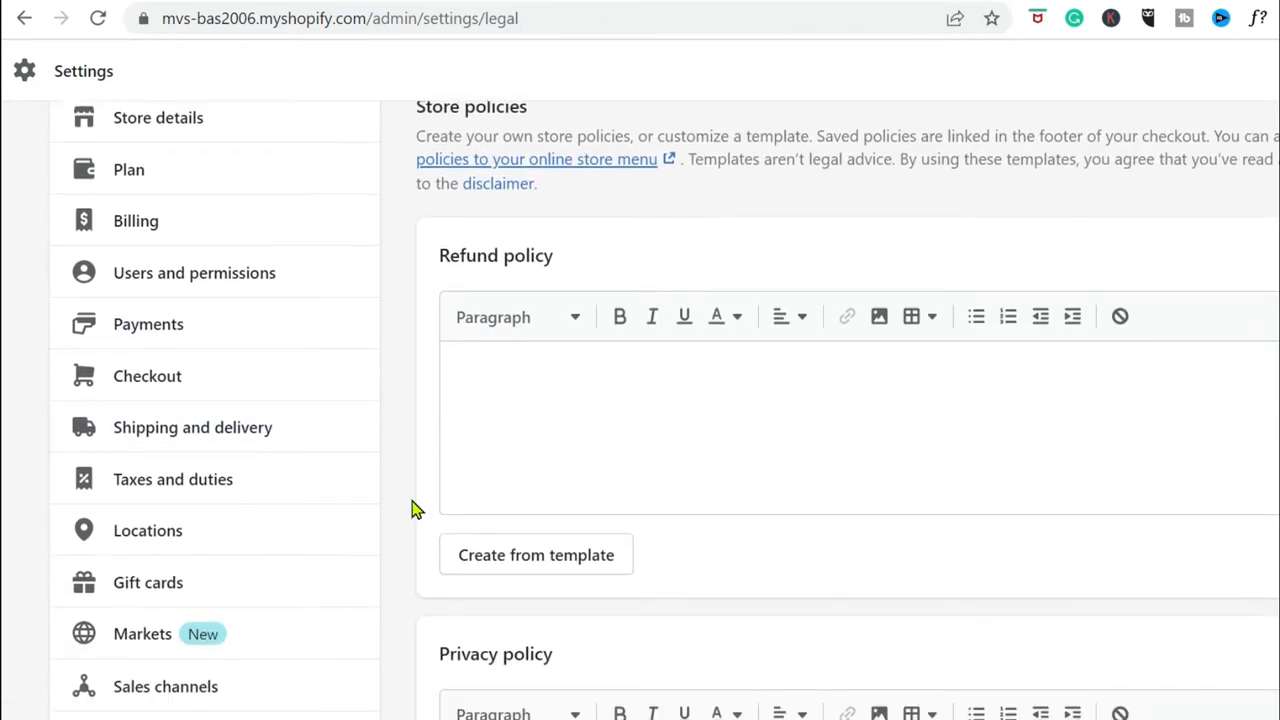
scroll(497, 446, up, 3)
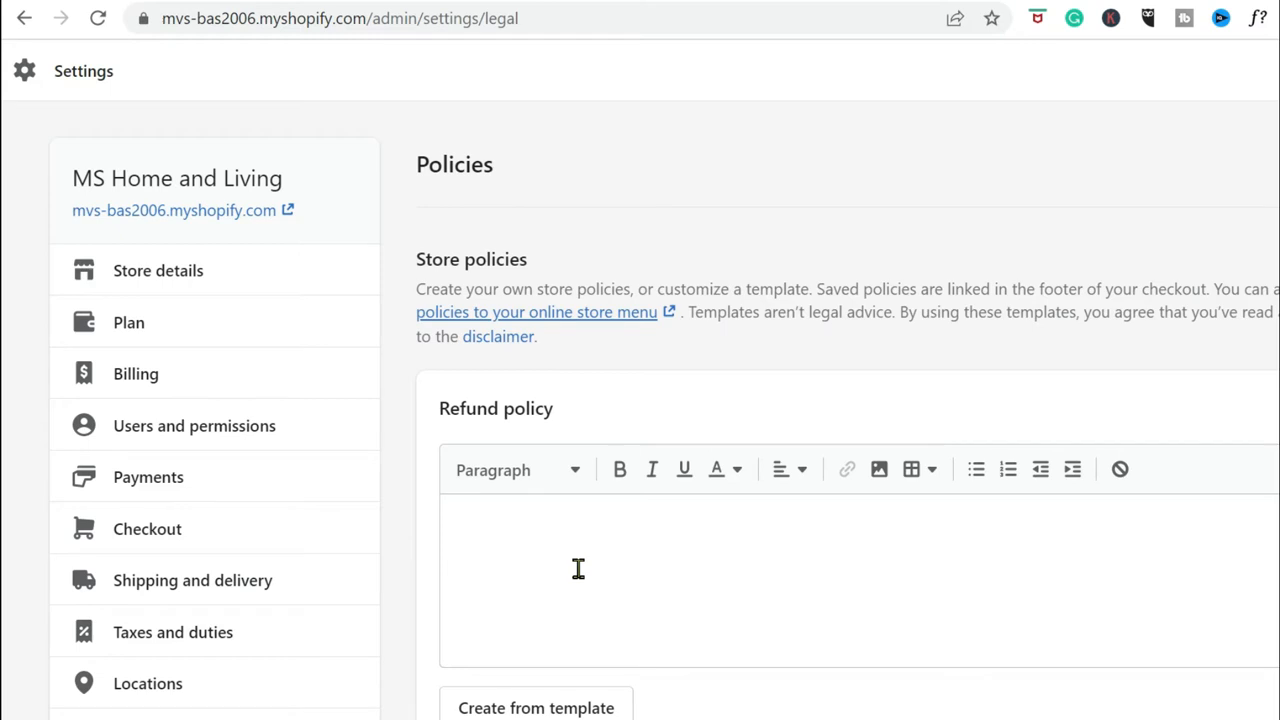
Create the refund policy from the template, look through its text and confirm replacing it with the template content.
scroll(578, 568, down, 2)
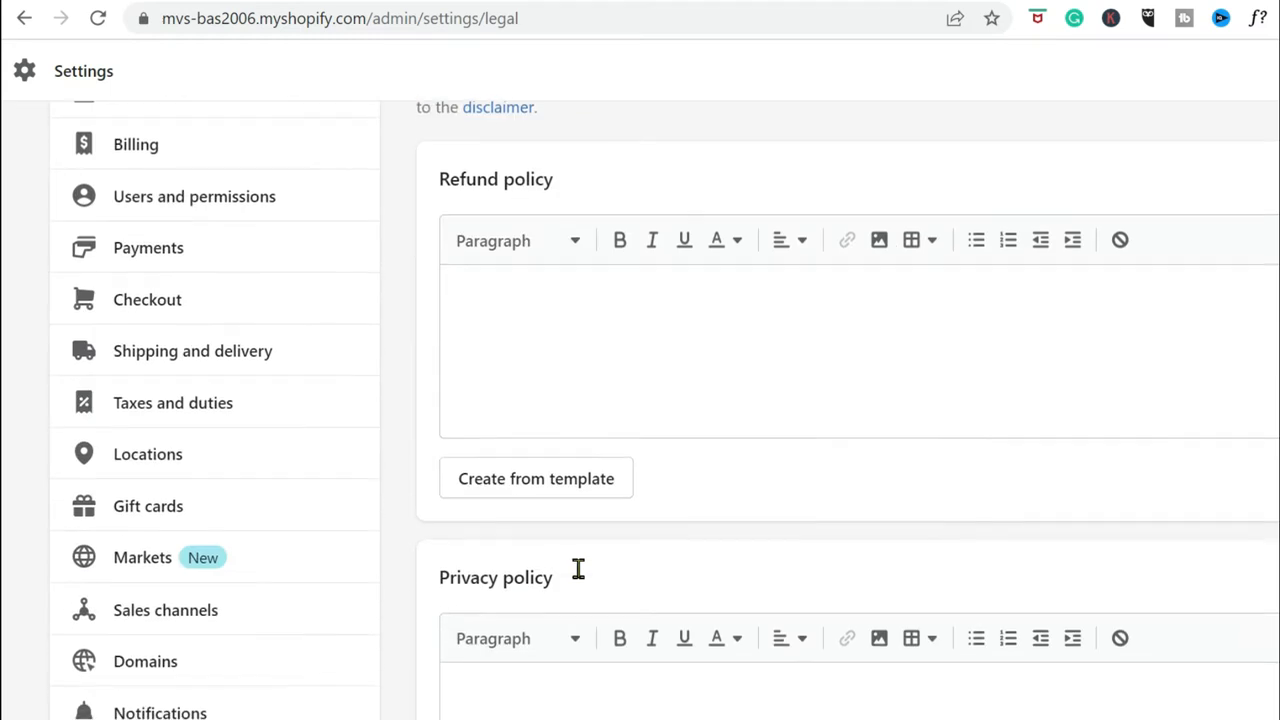
click(537, 492)
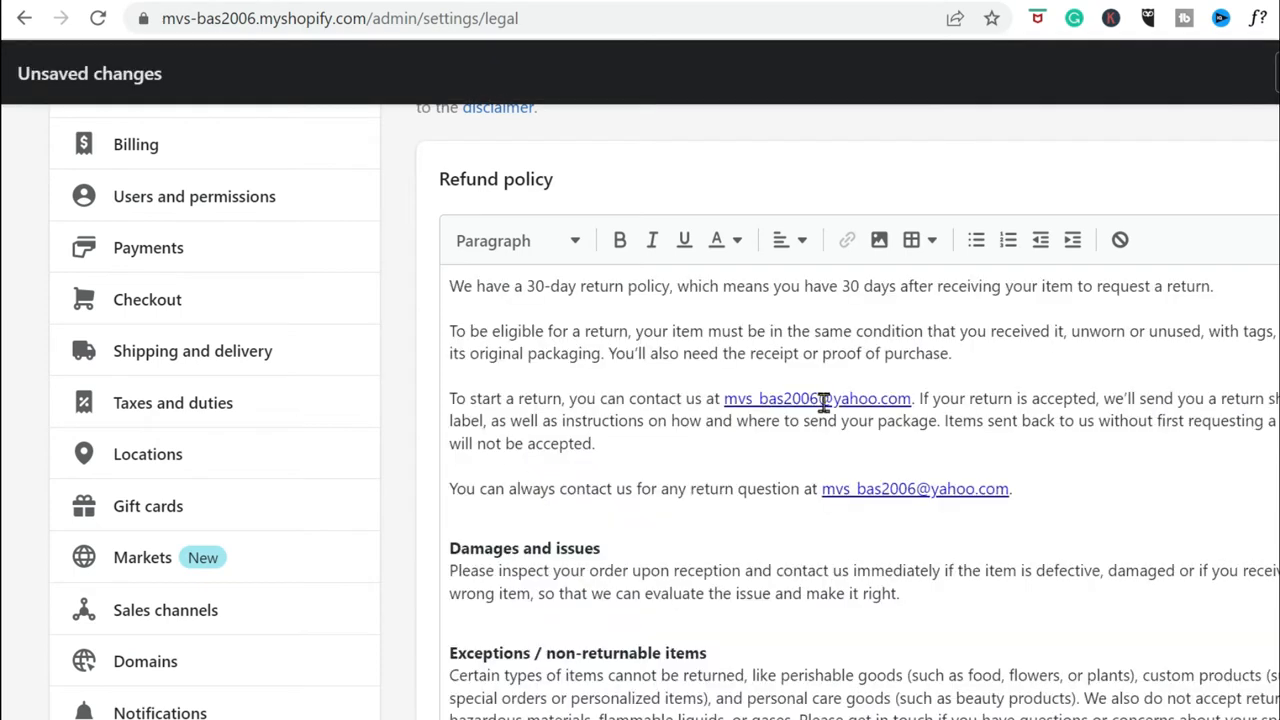
scroll(820, 400, down, 2)
scroll(860, 480, up, 4)
scroll(860, 480, up, 2)
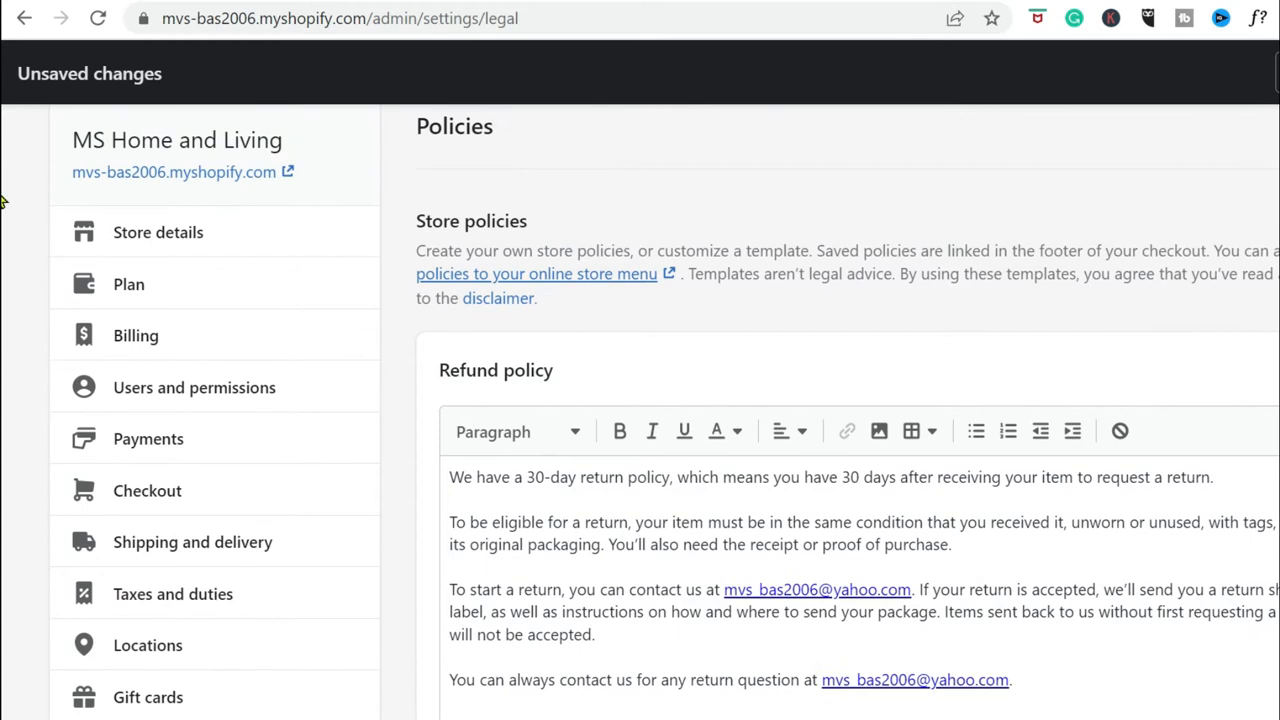
scroll(2, 200, down, 6)
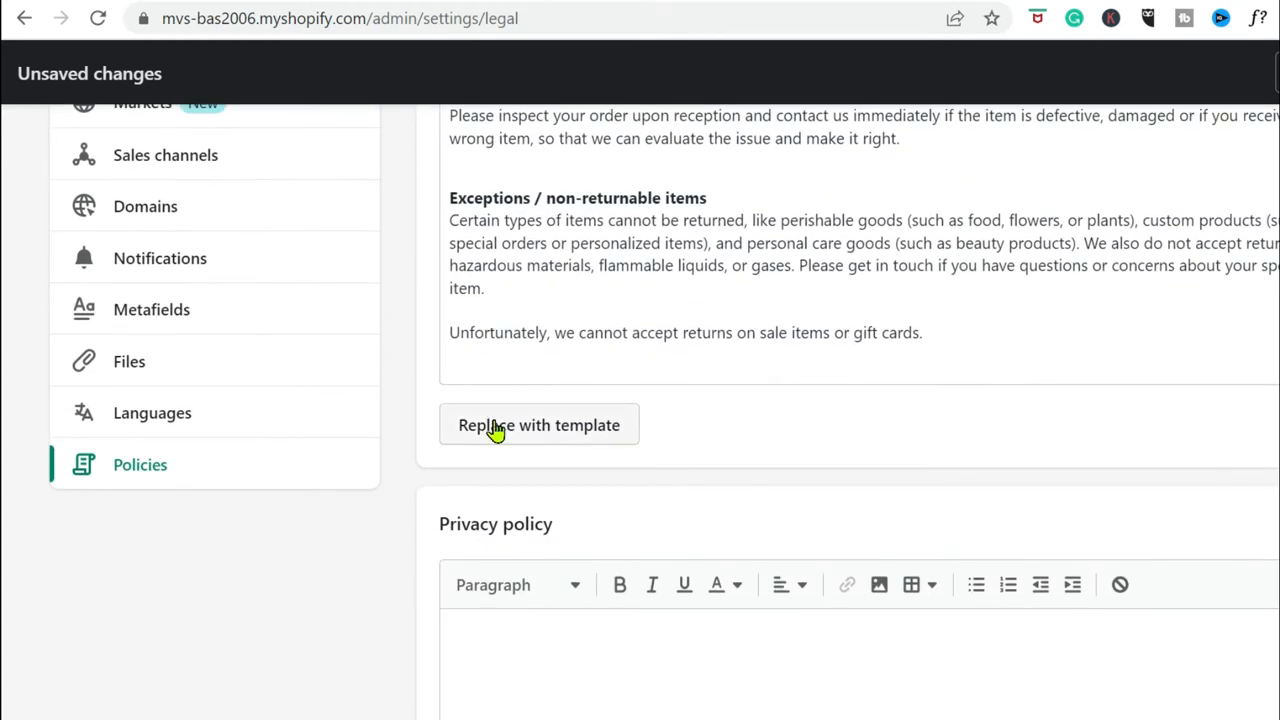
click(493, 436)
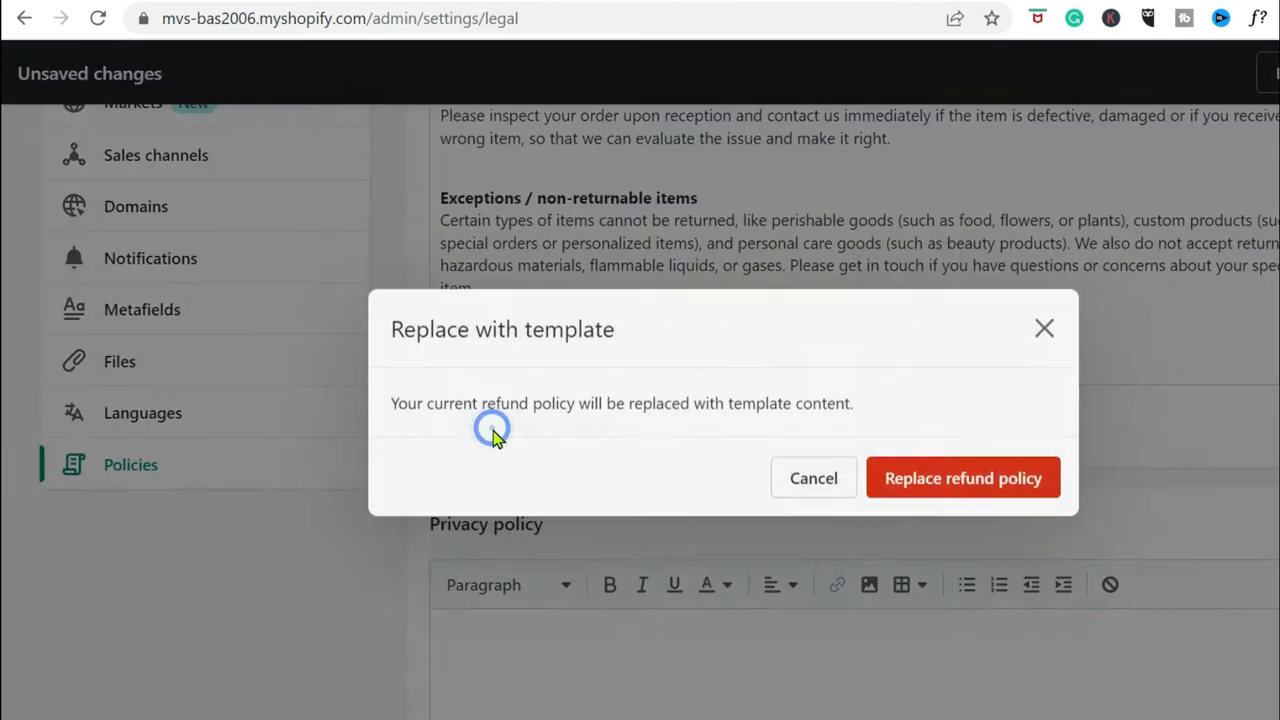
click(963, 461)
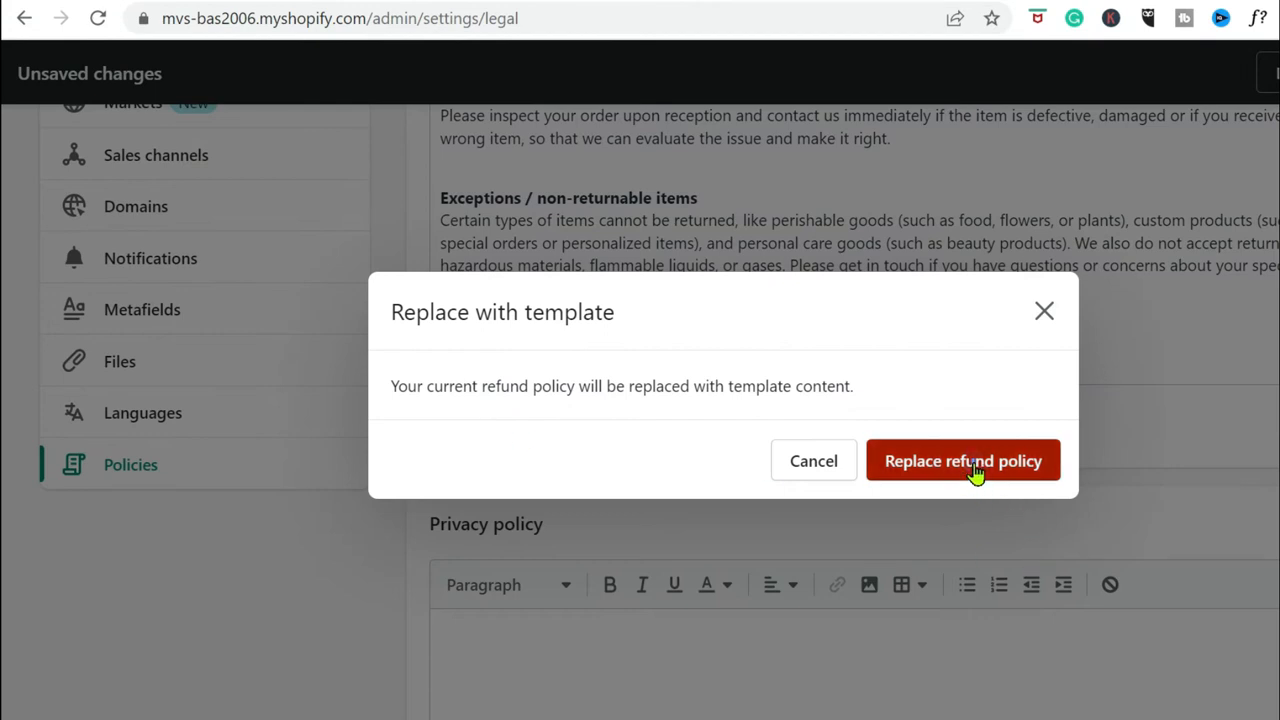
Generate the privacy policy from the template and confirm replacing it with the template content.
scroll(978, 473, down, 1)
scroll(978, 473, down, 3)
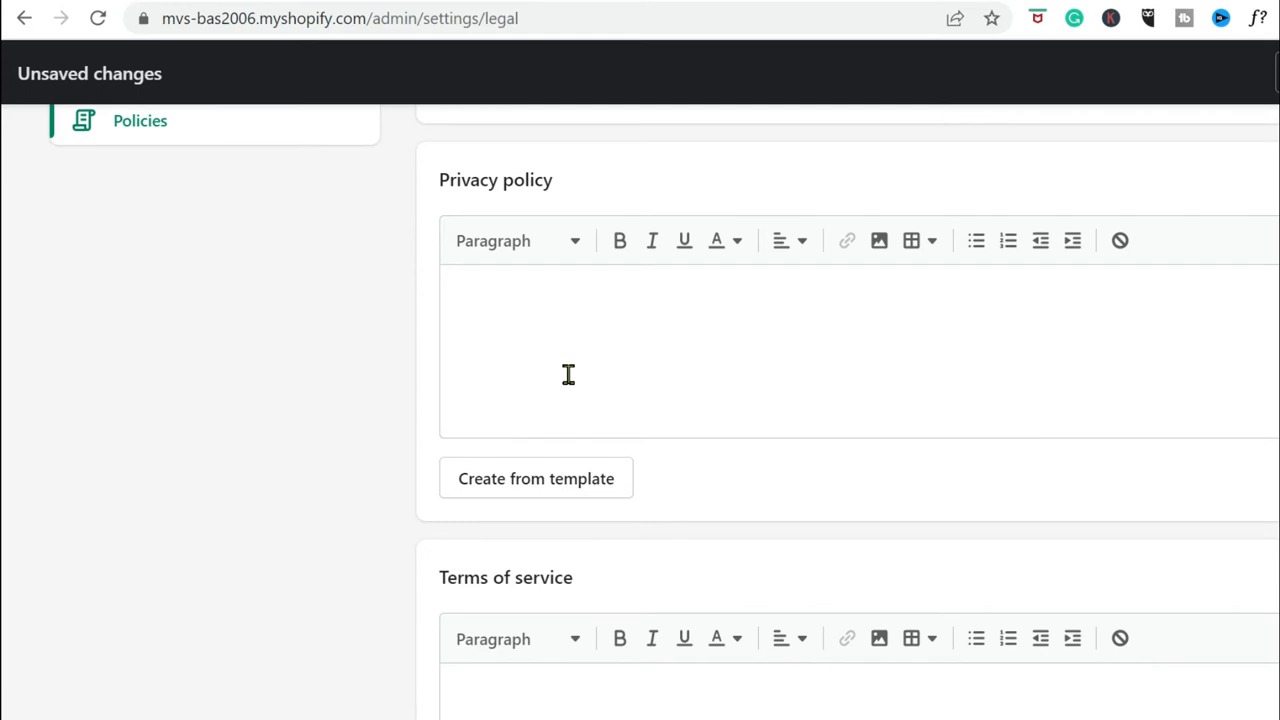
click(548, 488)
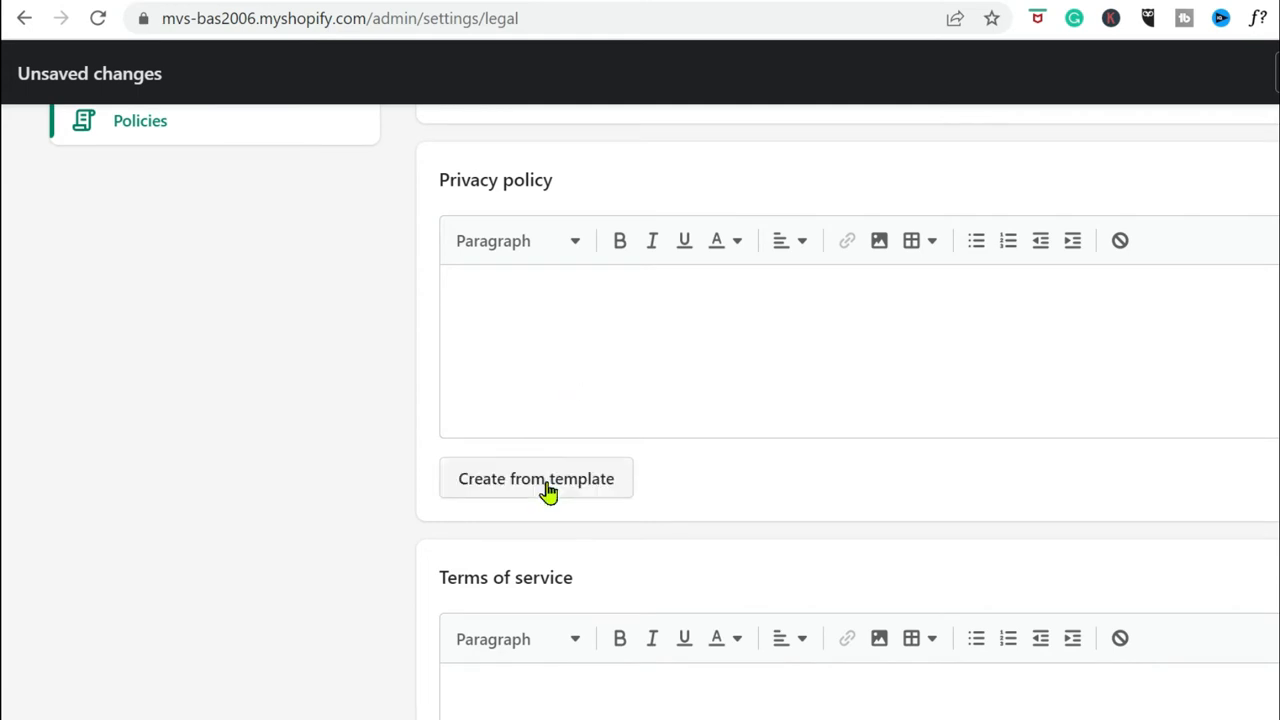
scroll(4, 350, down, 3)
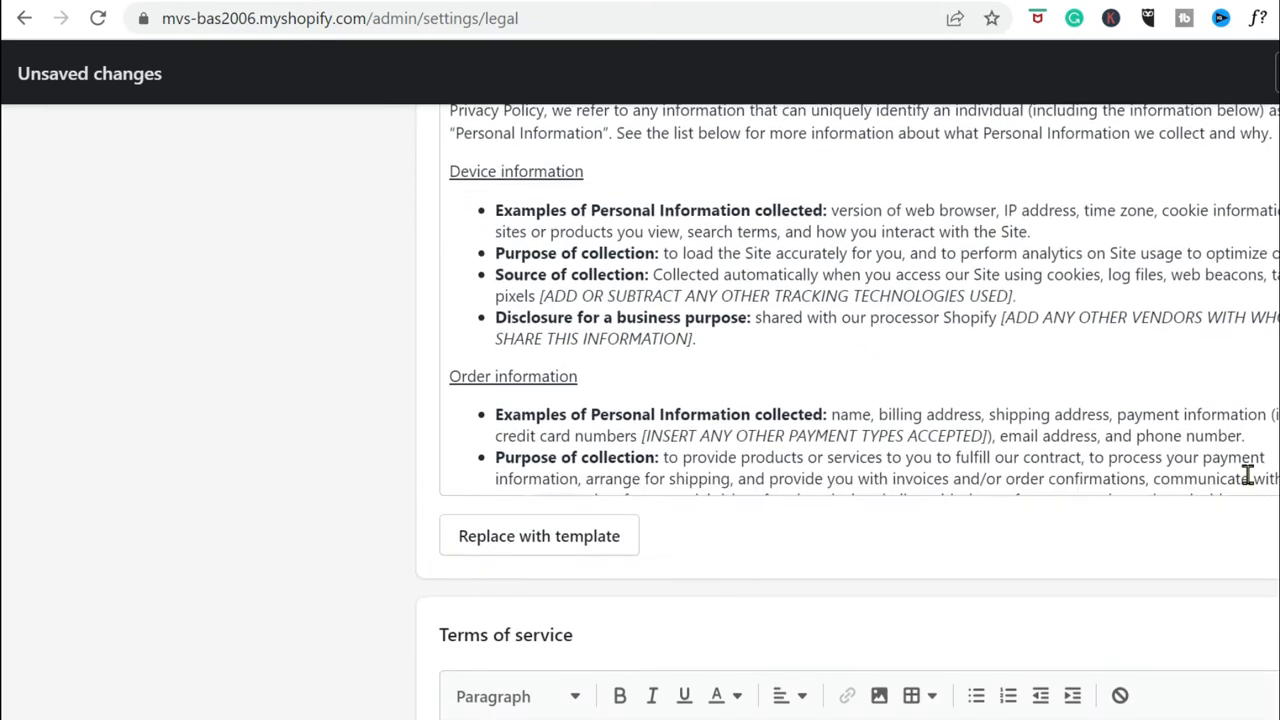
click(567, 536)
click(954, 470)
scroll(952, 466, down, 5)
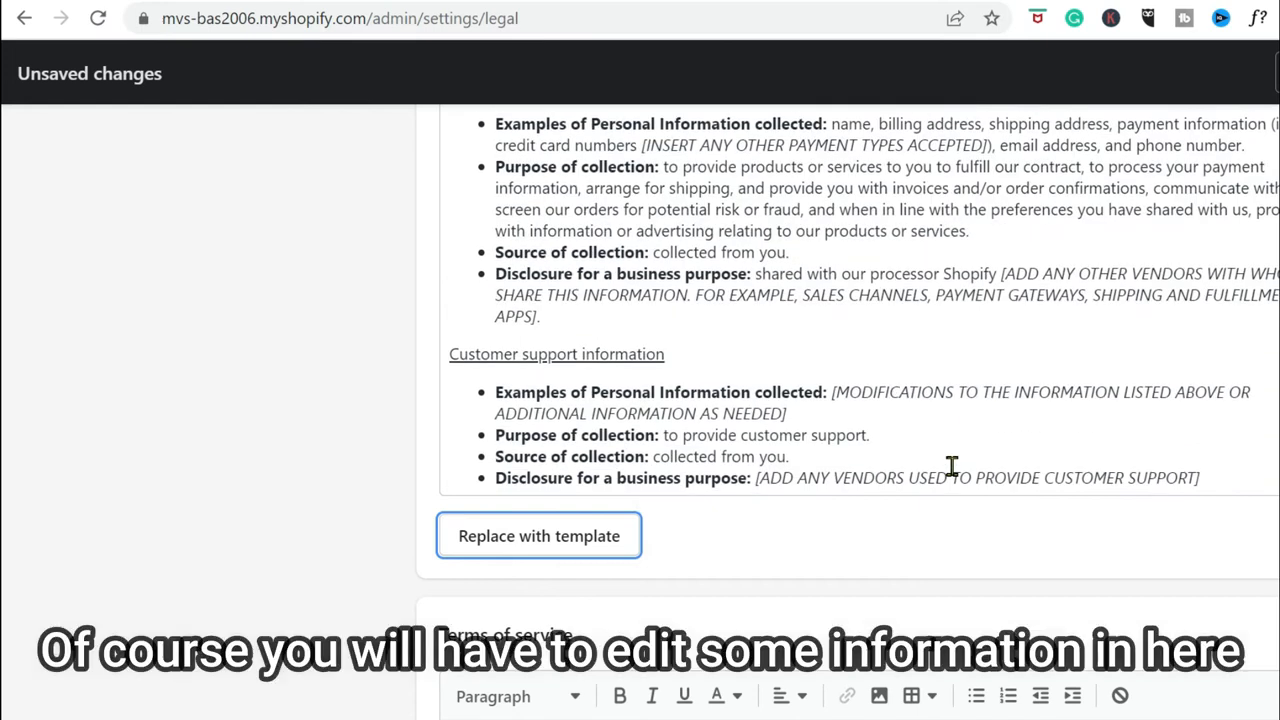
Create the terms of service from the template, skim all sections and confirm replacing them with the template content.
scroll(417, 543, down, 5)
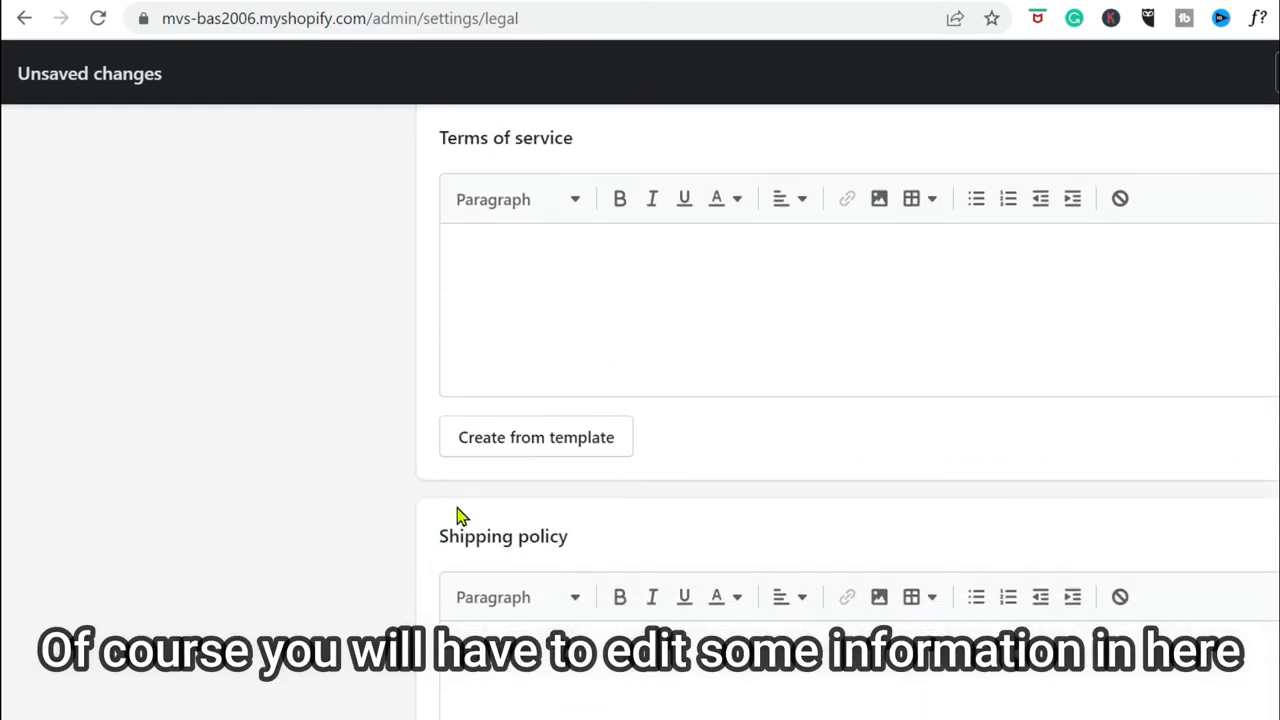
click(536, 437)
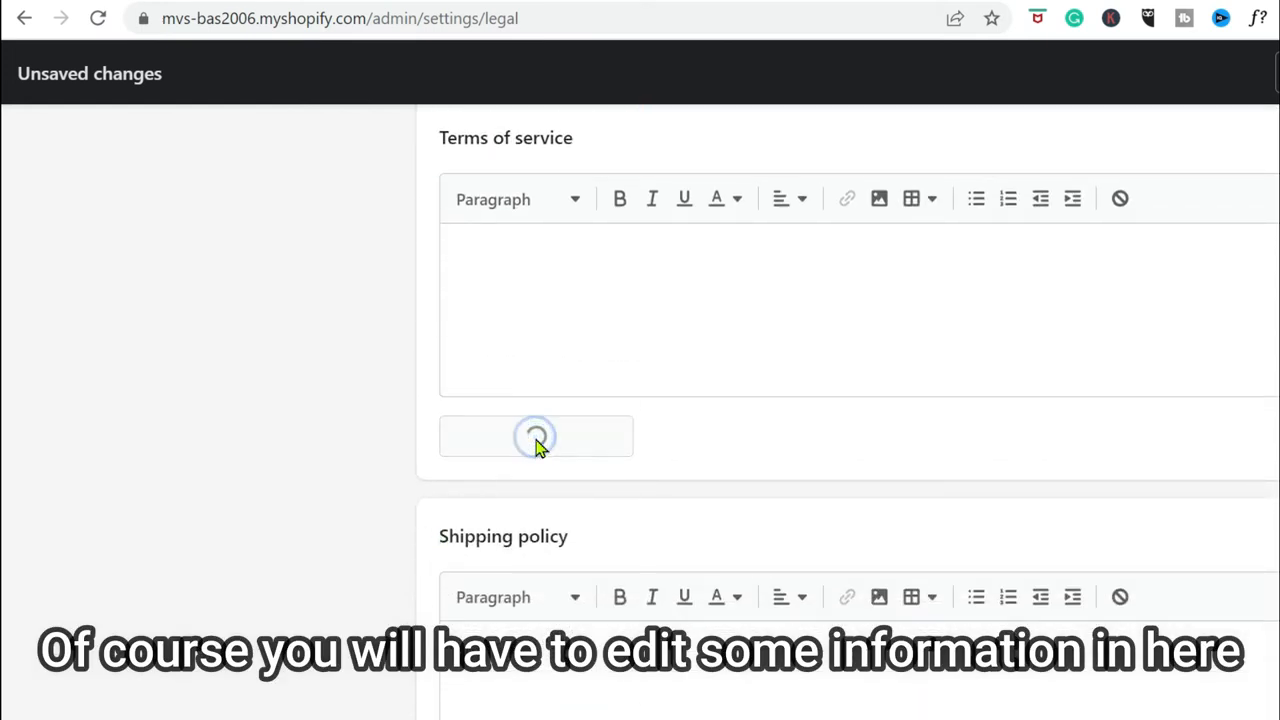
drag(1279, 268, 1279, 352)
scroll(860, 470, down, 20)
scroll(600, 530, down, 15)
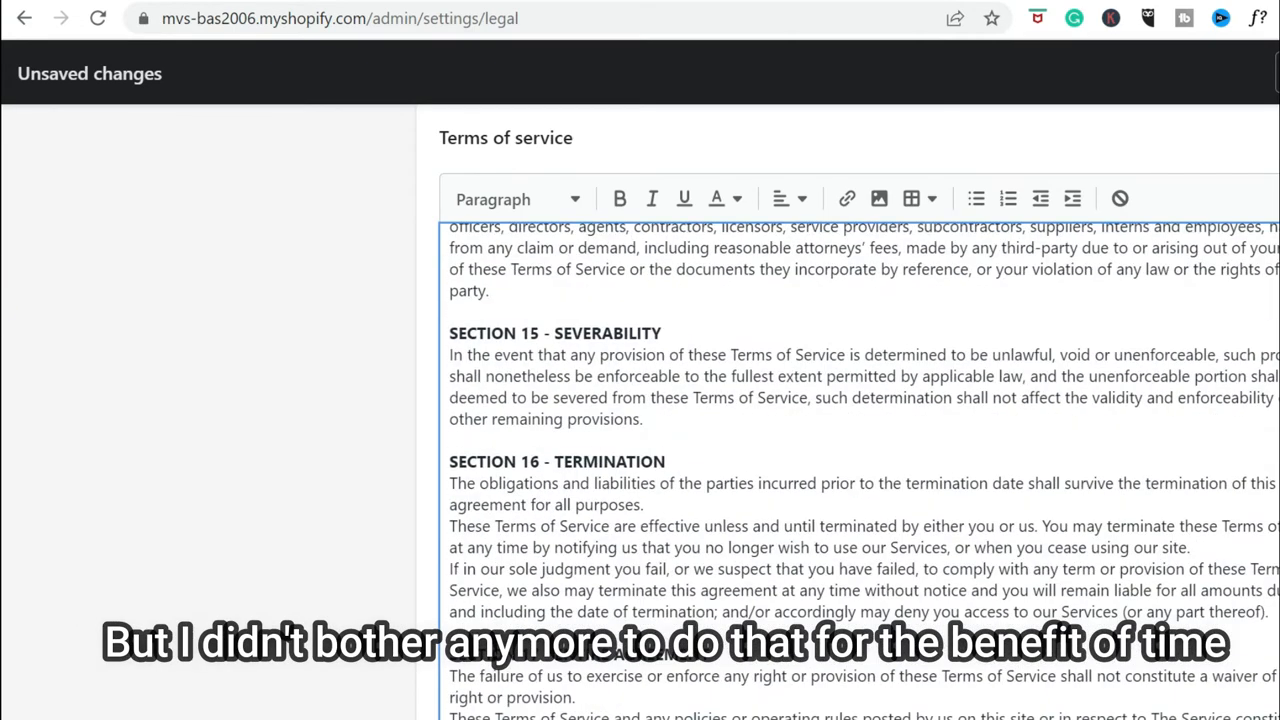
click(588, 390)
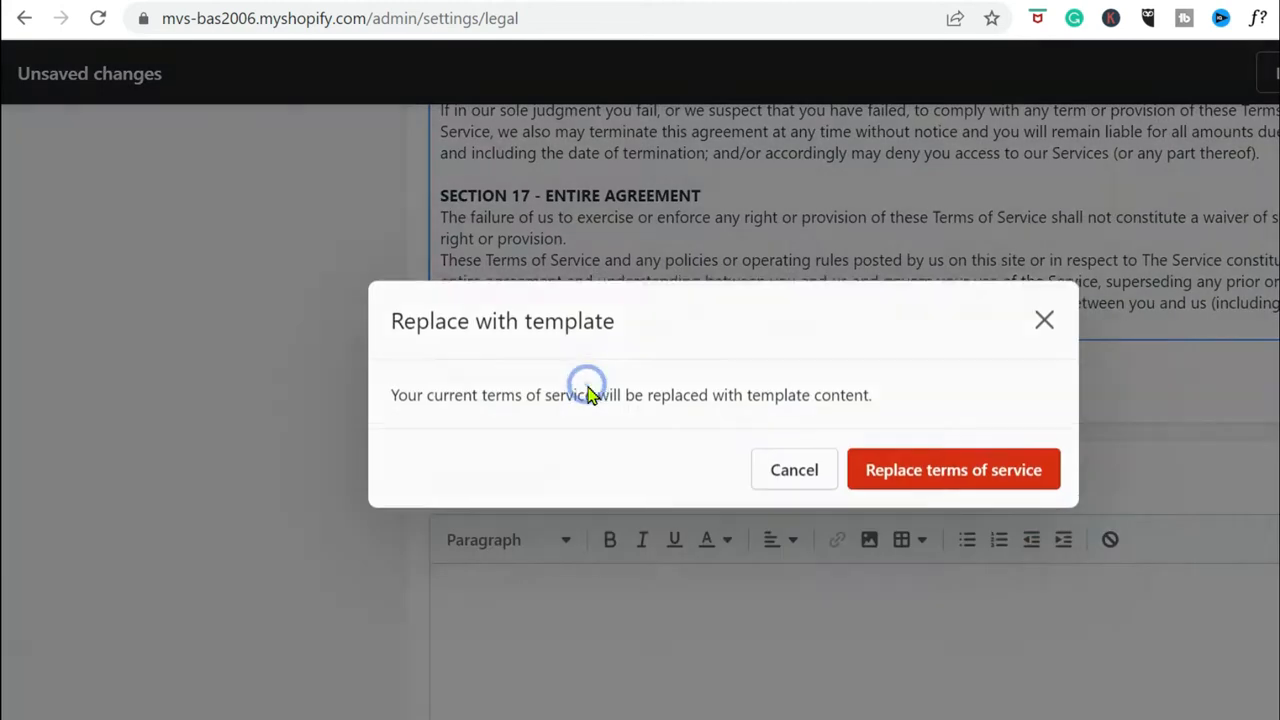
click(944, 463)
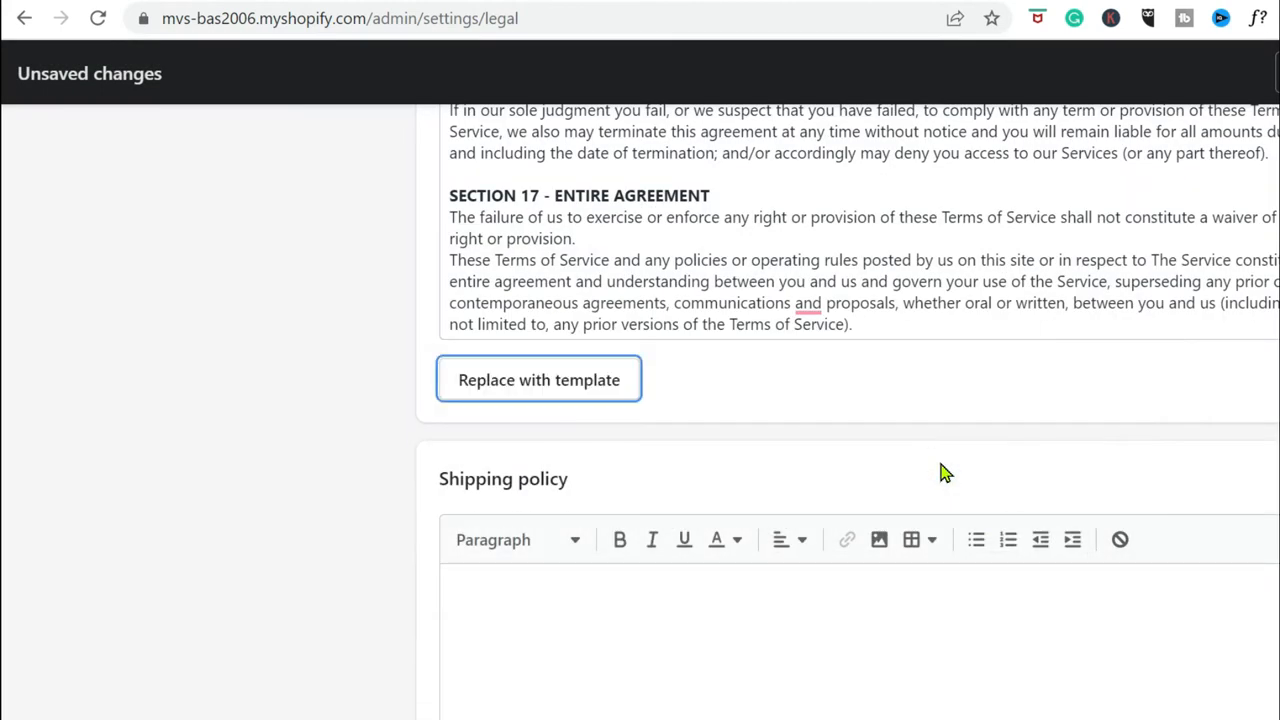
Paste the shipping policy with delivery times of 7-10 days for Metro Manila and Luzon and 5-7 days for Visayas and Mindanao, and save the policies.
scroll(942, 474, down, 2)
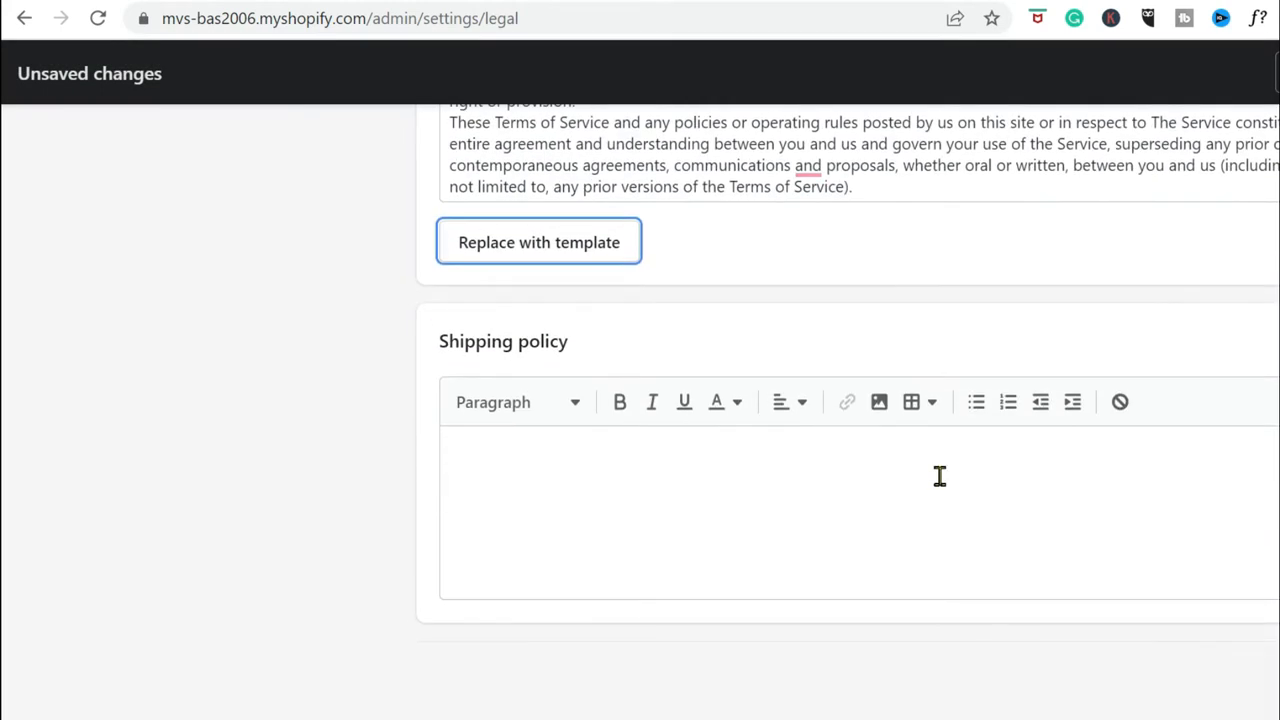
click(561, 476)
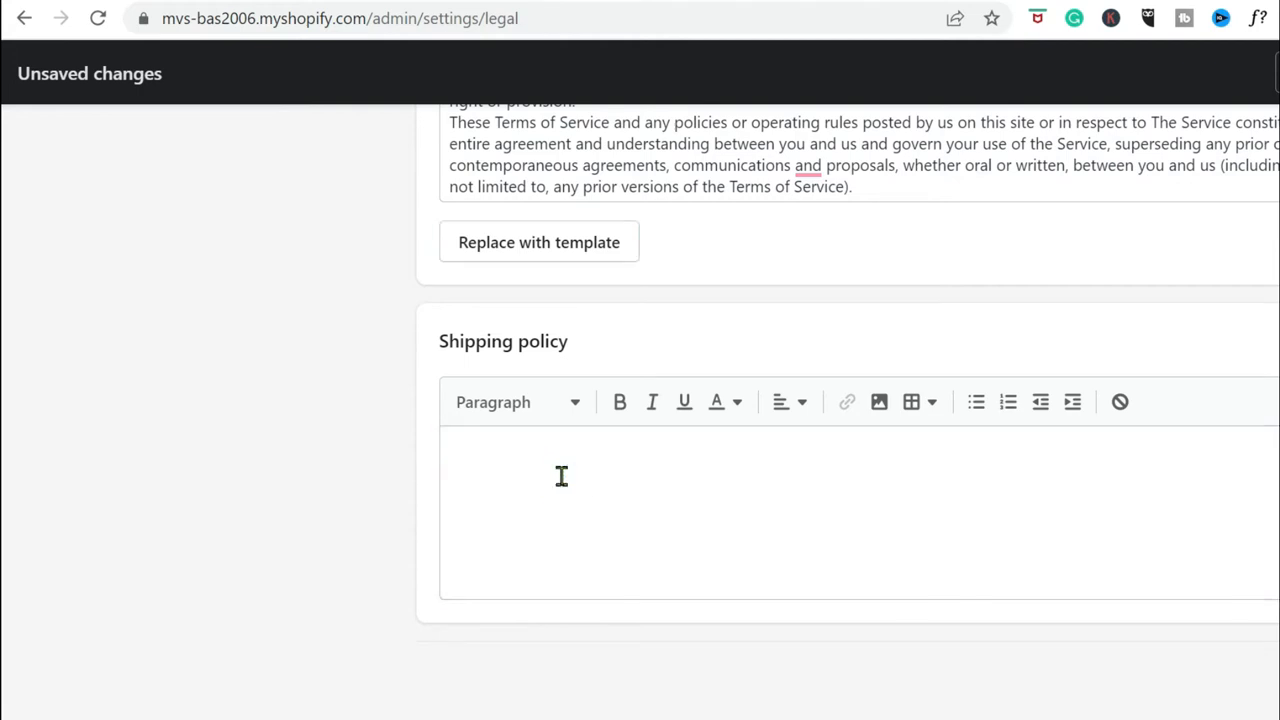
click(473, 457)
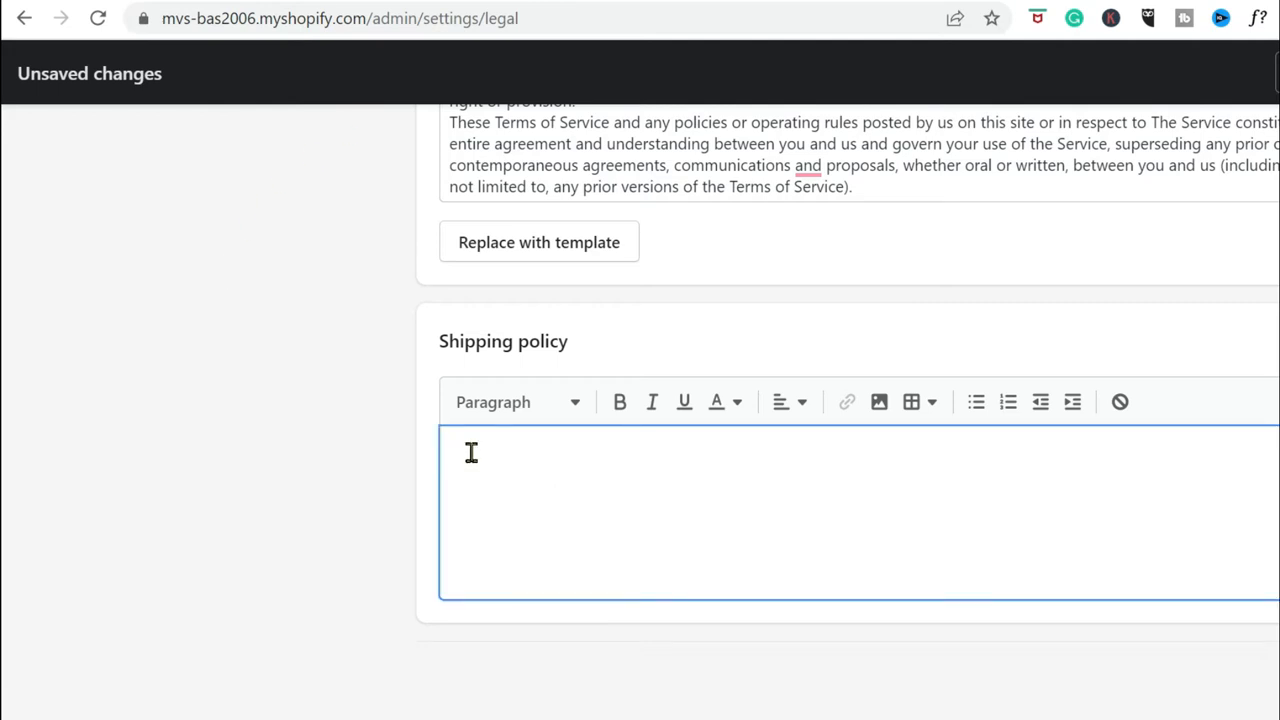
right_click(471, 453)
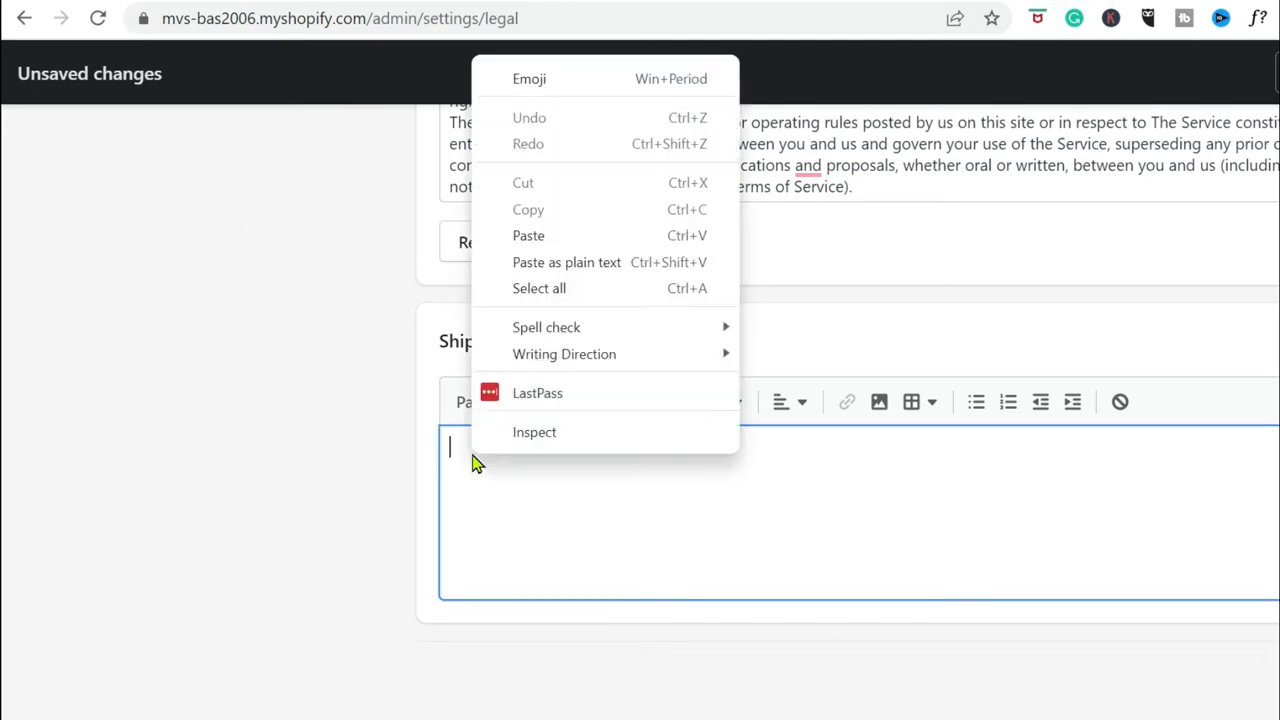
click(530, 237)
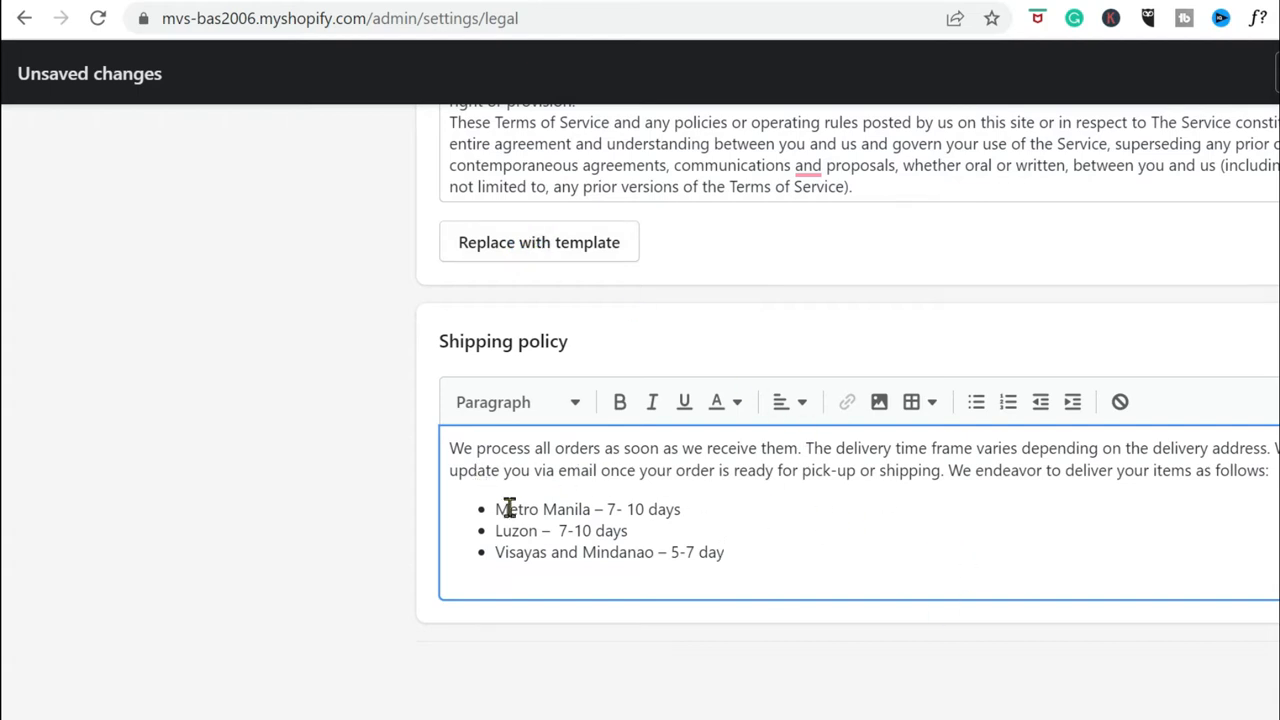
drag(458, 513, 709, 566)
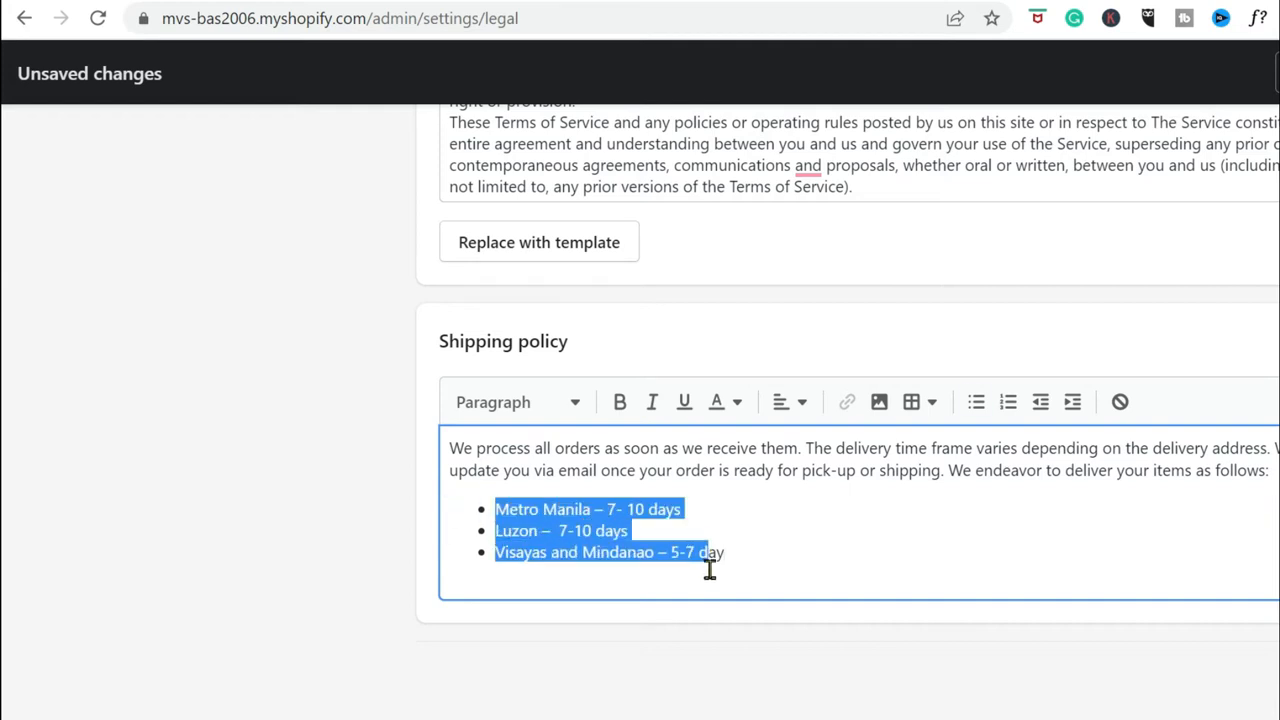
click(787, 533)
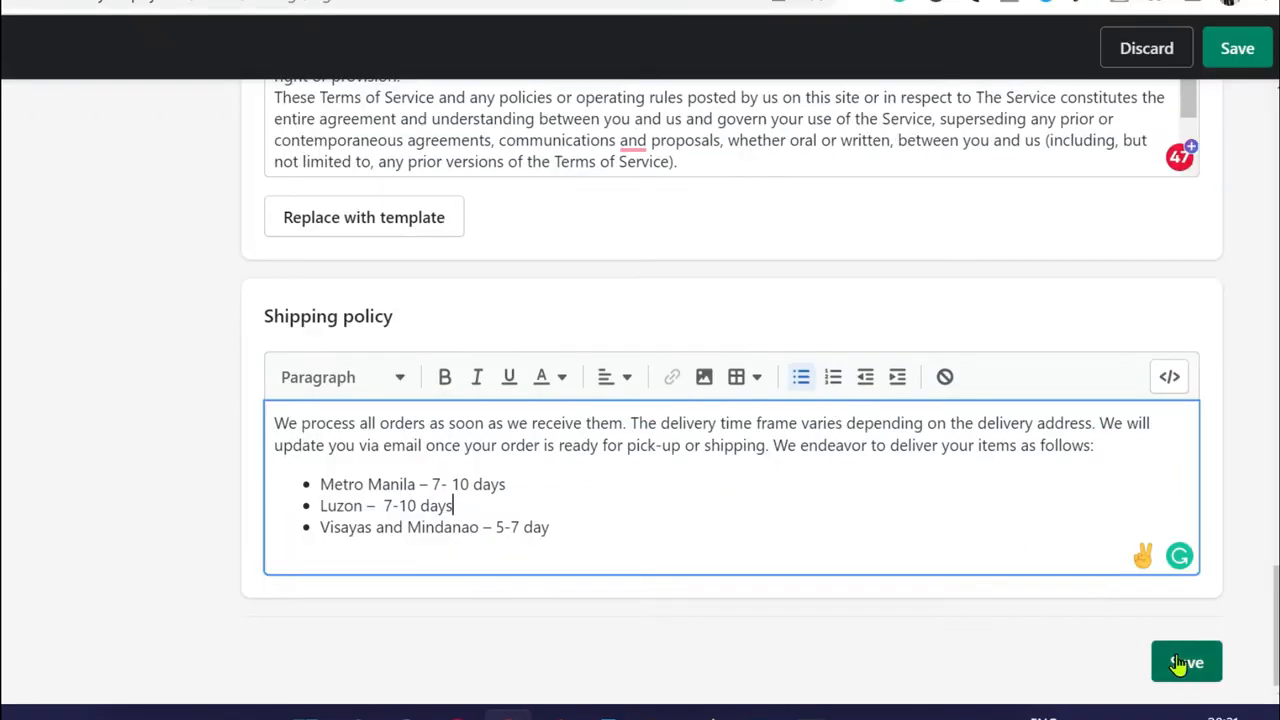
click(1185, 665)
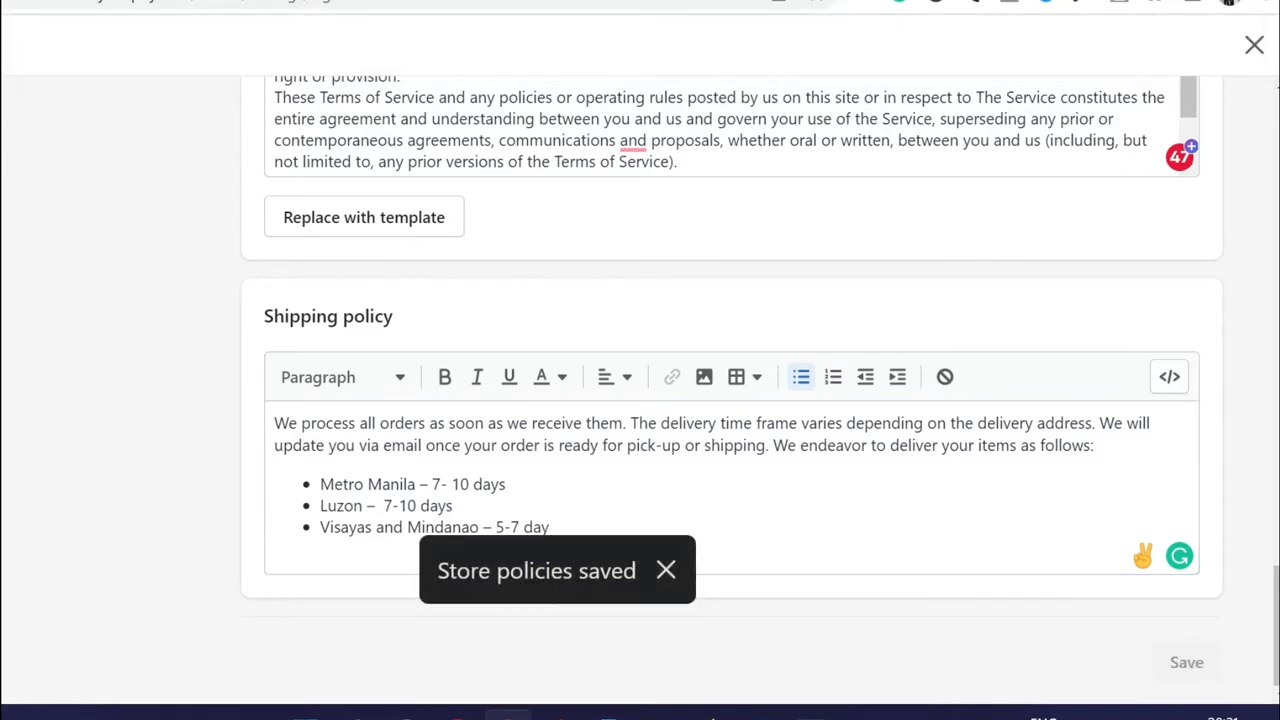
drag(1276, 625, 1276, 140)
scroll(3, 190, down, 3)
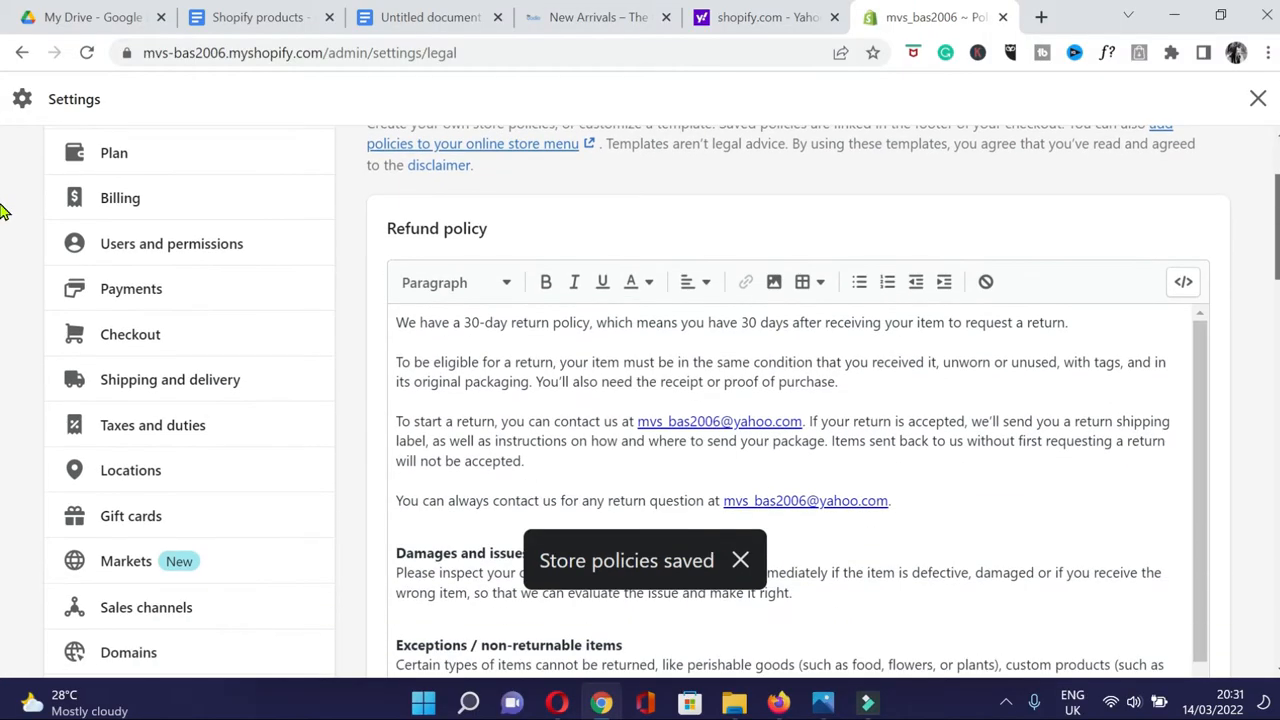
scroll(3, 232, down, 3)
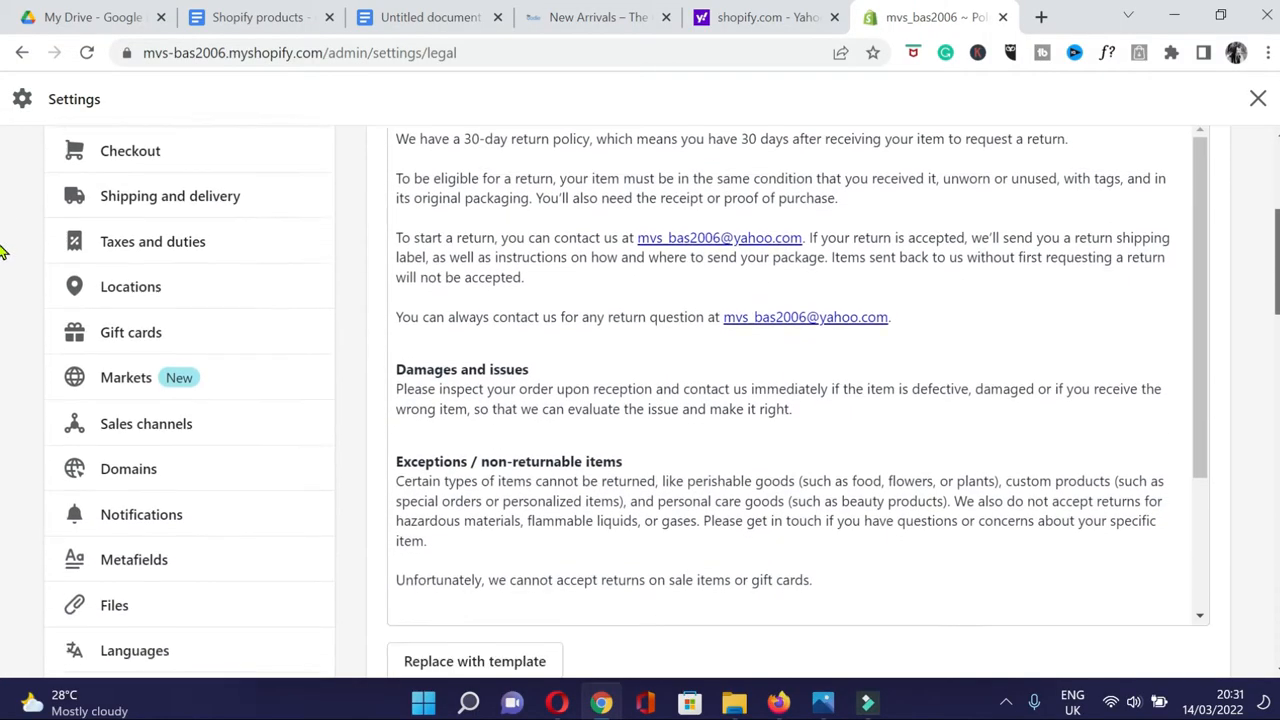
Review the saved refund, privacy, terms of service and shipping policies from start to end.
scroll(3, 300, down, 2)
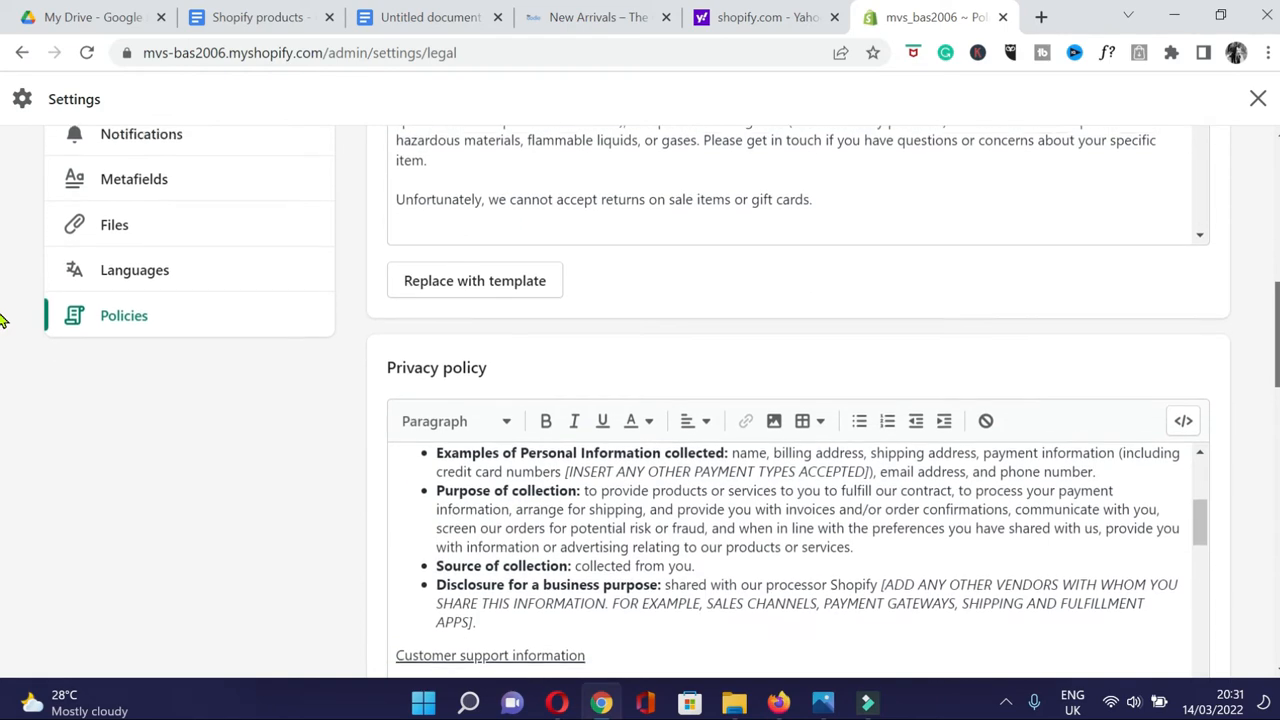
scroll(3, 346, down, 10)
scroll(3, 553, down, 5)
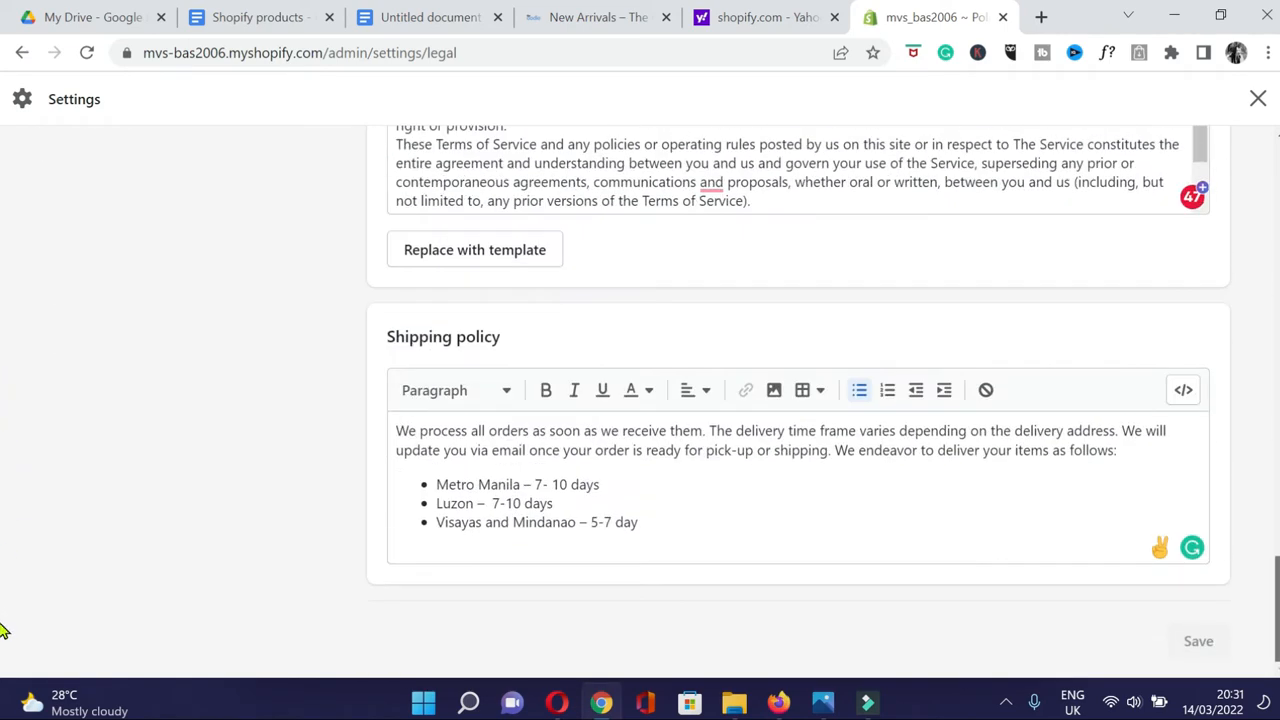
scroll(3, 500, up, 5)
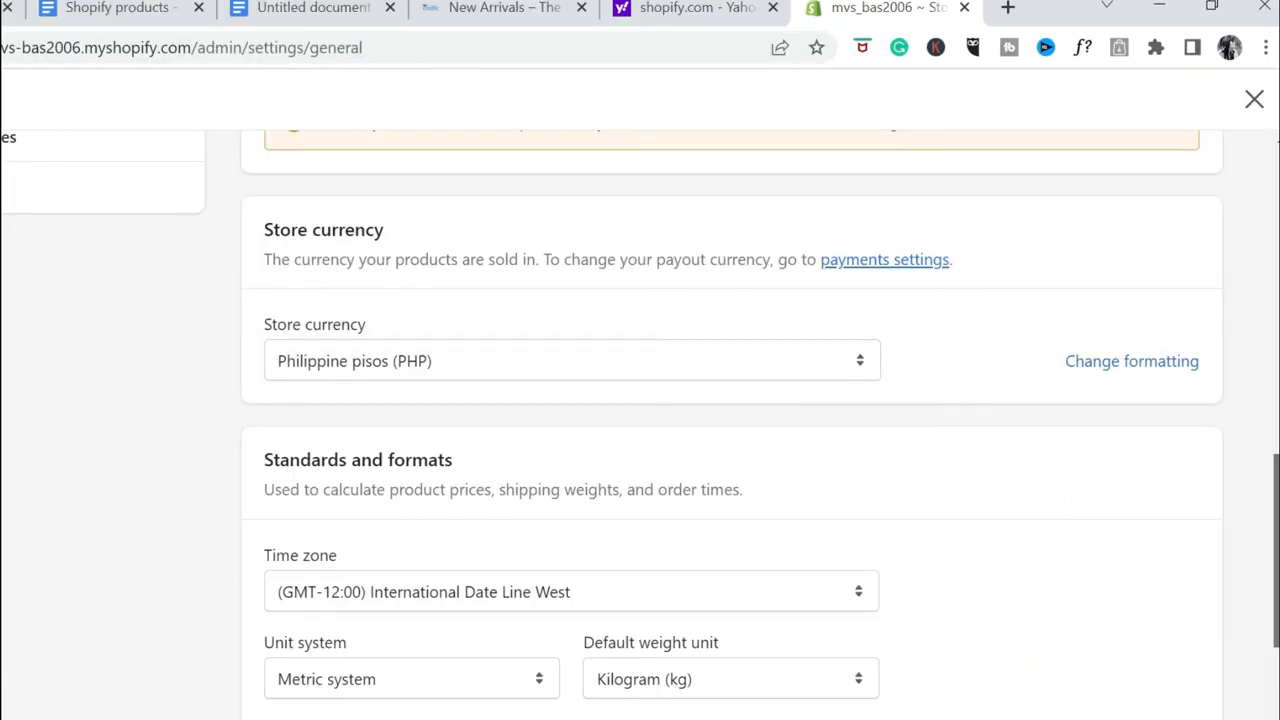
Look through the store currency choices and the standards and formats in the store details, and close the settings.
click(796, 360)
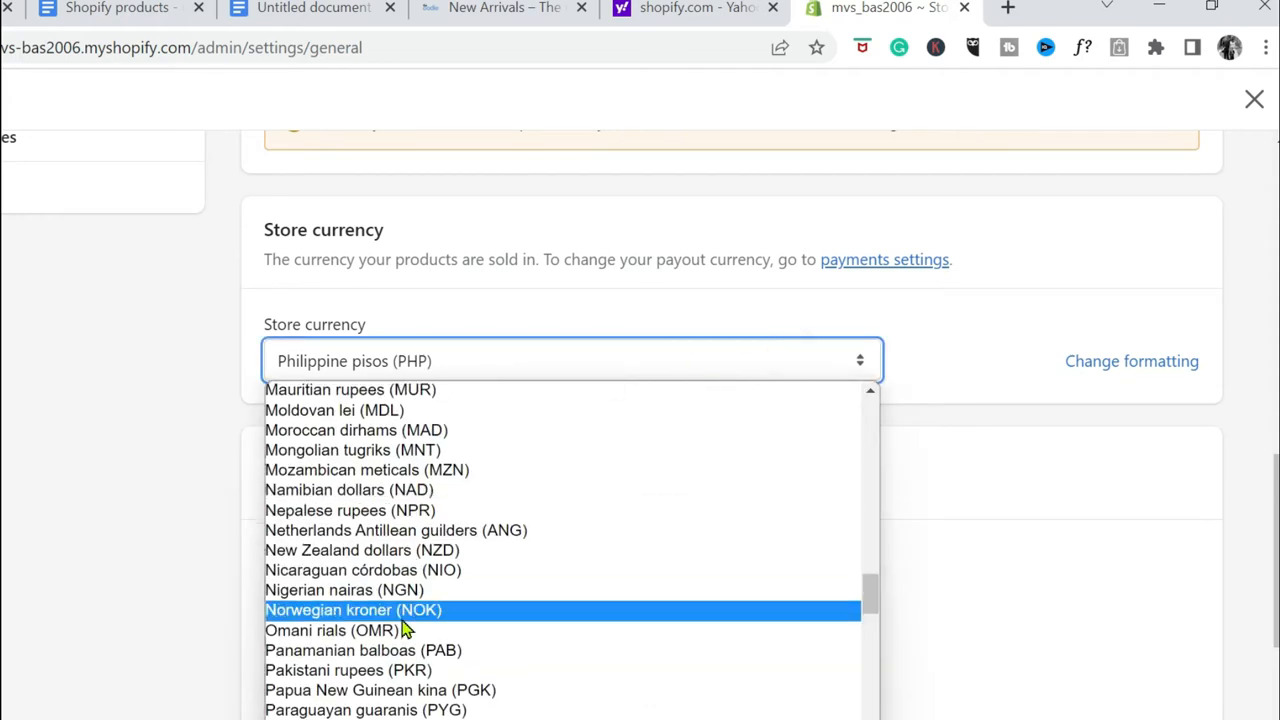
scroll(405, 628, down, 3)
scroll(408, 625, down, 5)
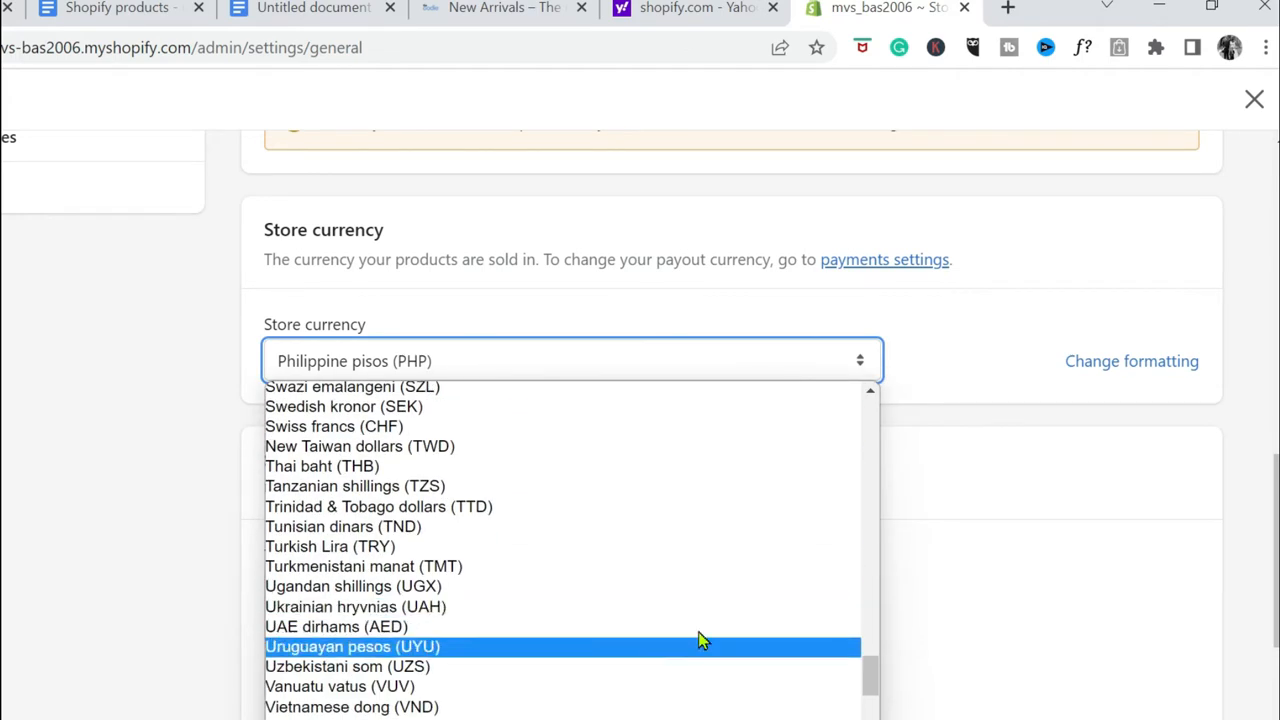
scroll(840, 632, up, 3)
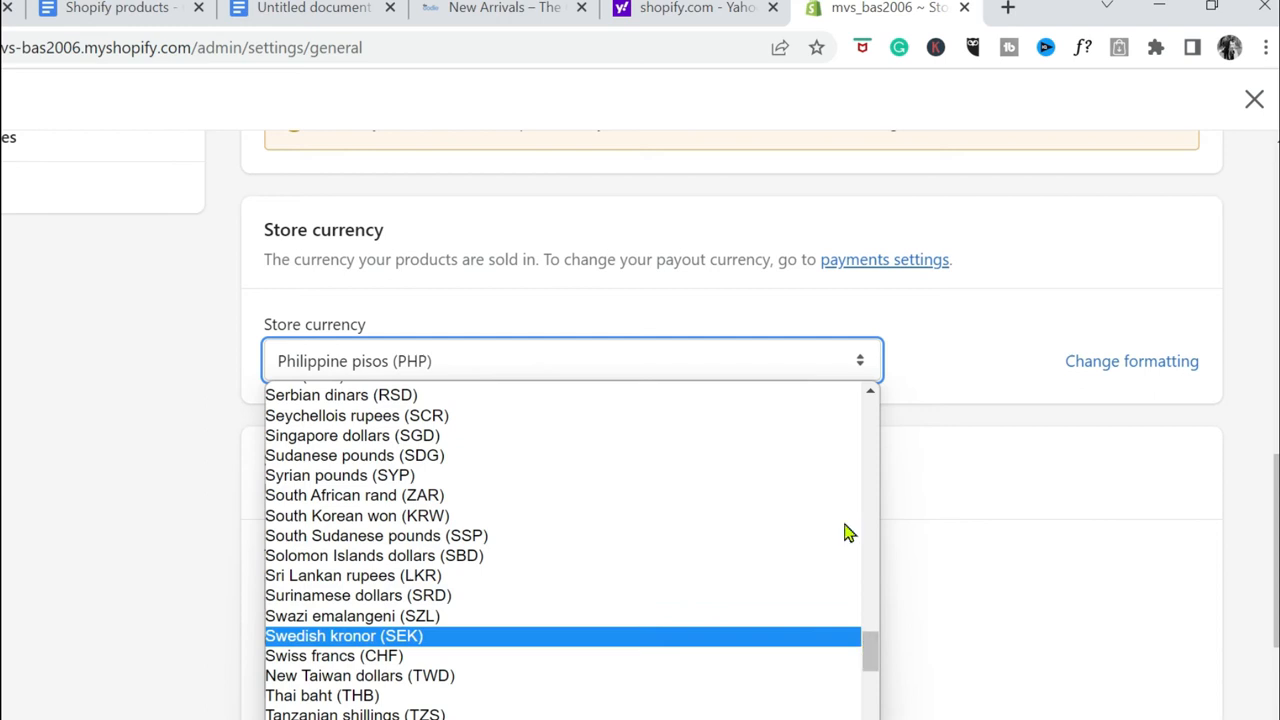
click(103, 362)
scroll(100, 370, down, 2)
scroll(100, 370, down, 2)
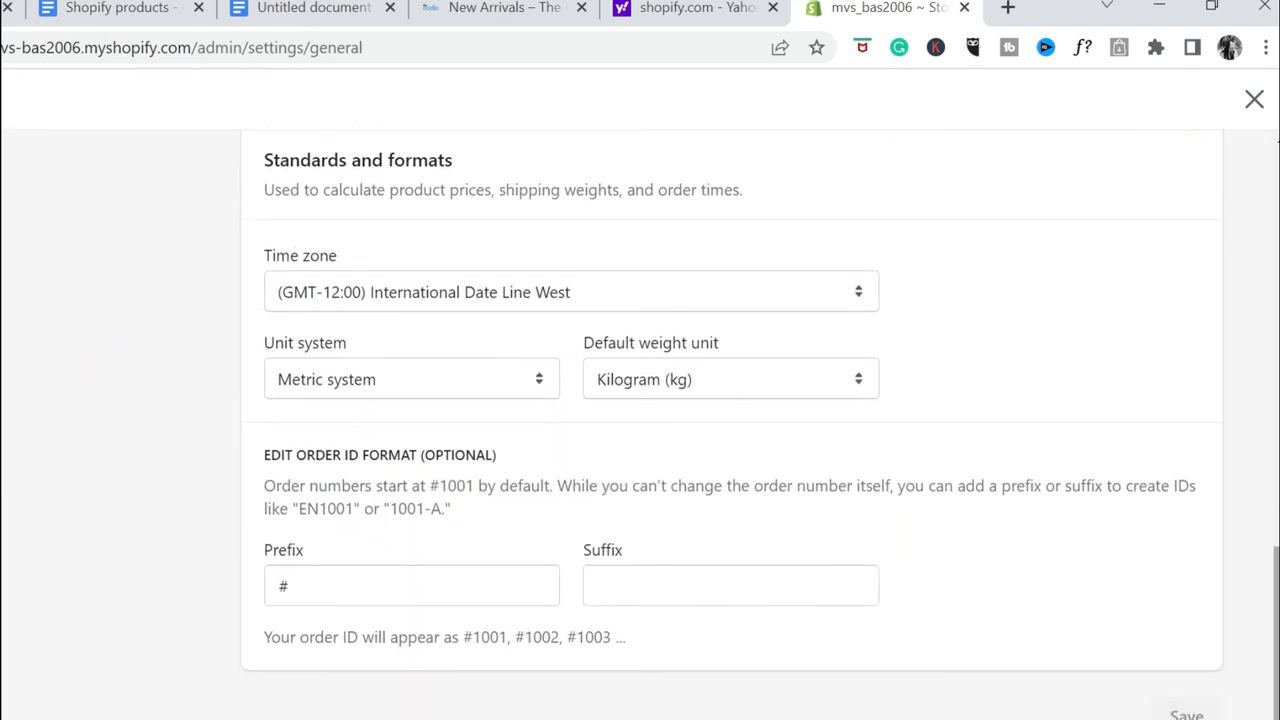
scroll(640, 425, up, 10)
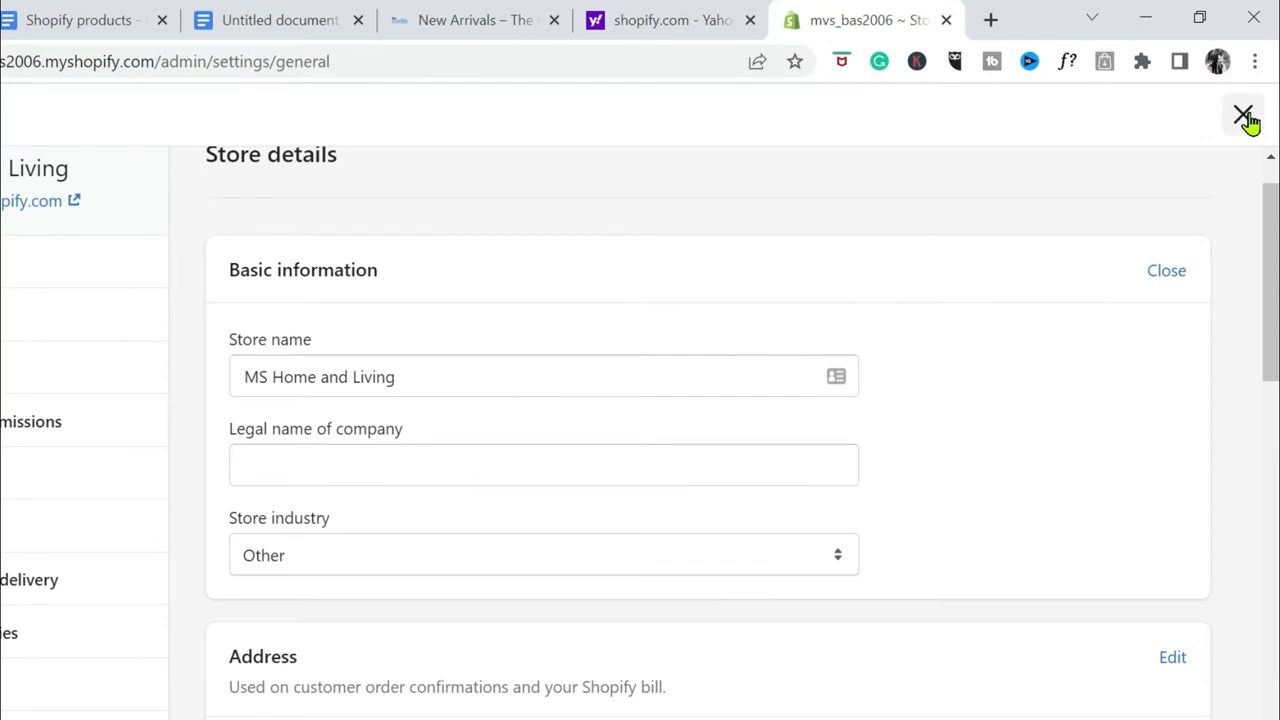
click(1244, 117)
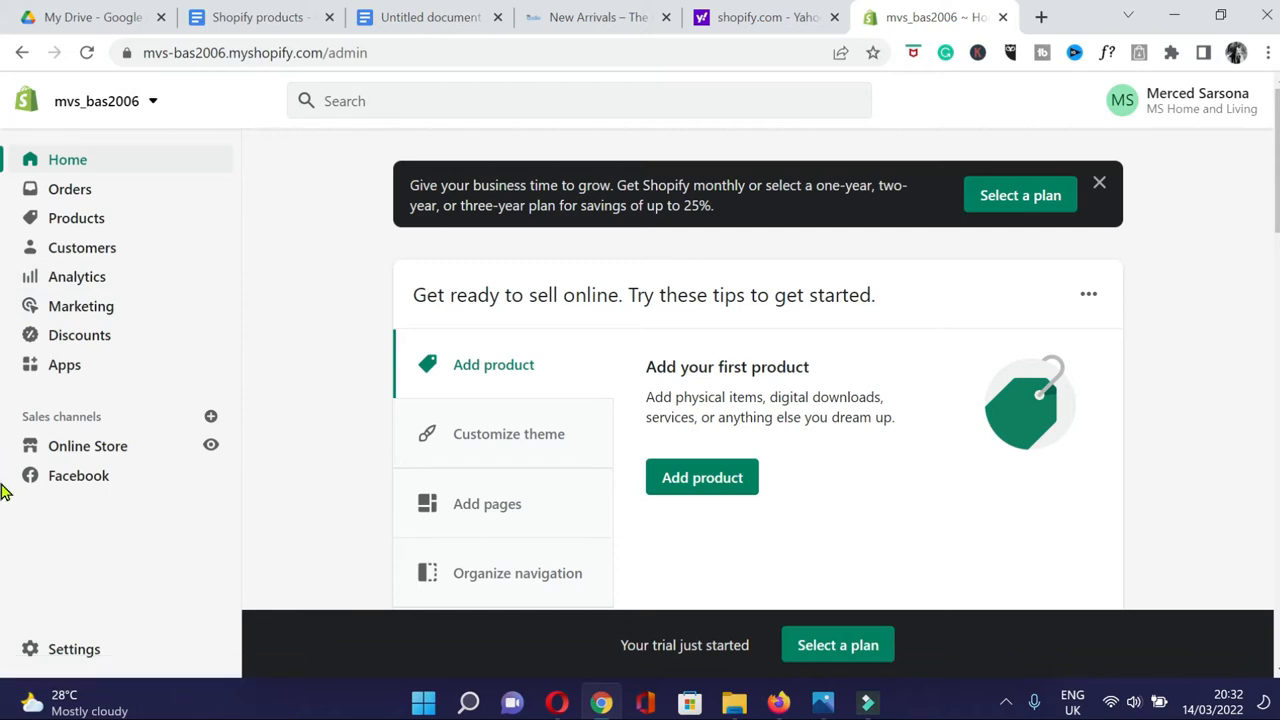
Look over the getting-started tips on the admin home page.
scroll(3, 510, down, 2)
scroll(3, 510, down, 3)
scroll(149, 509, up, 2)
scroll(149, 509, down, 3)
scroll(3, 178, up, 4)
scroll(3, 178, up, 1)
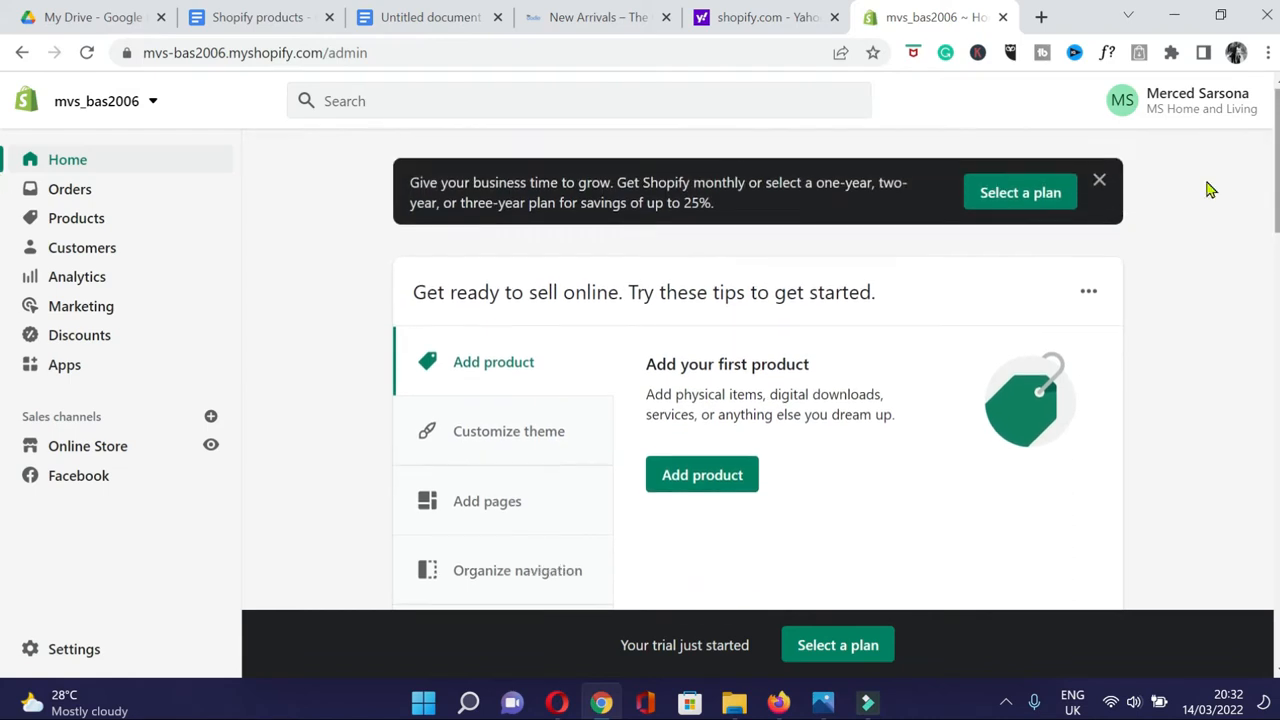
Open the online store's themes page and examine the current theme and the theme library options.
click(103, 457)
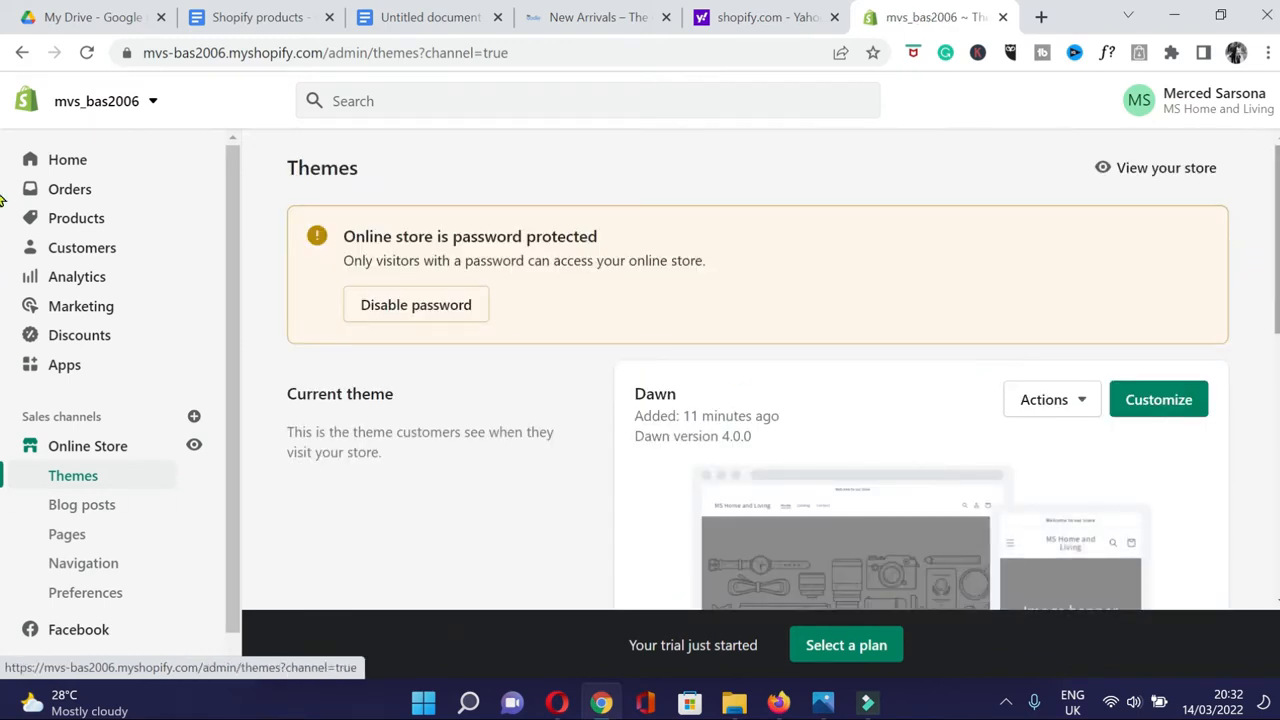
scroll(3, 240, down, 1)
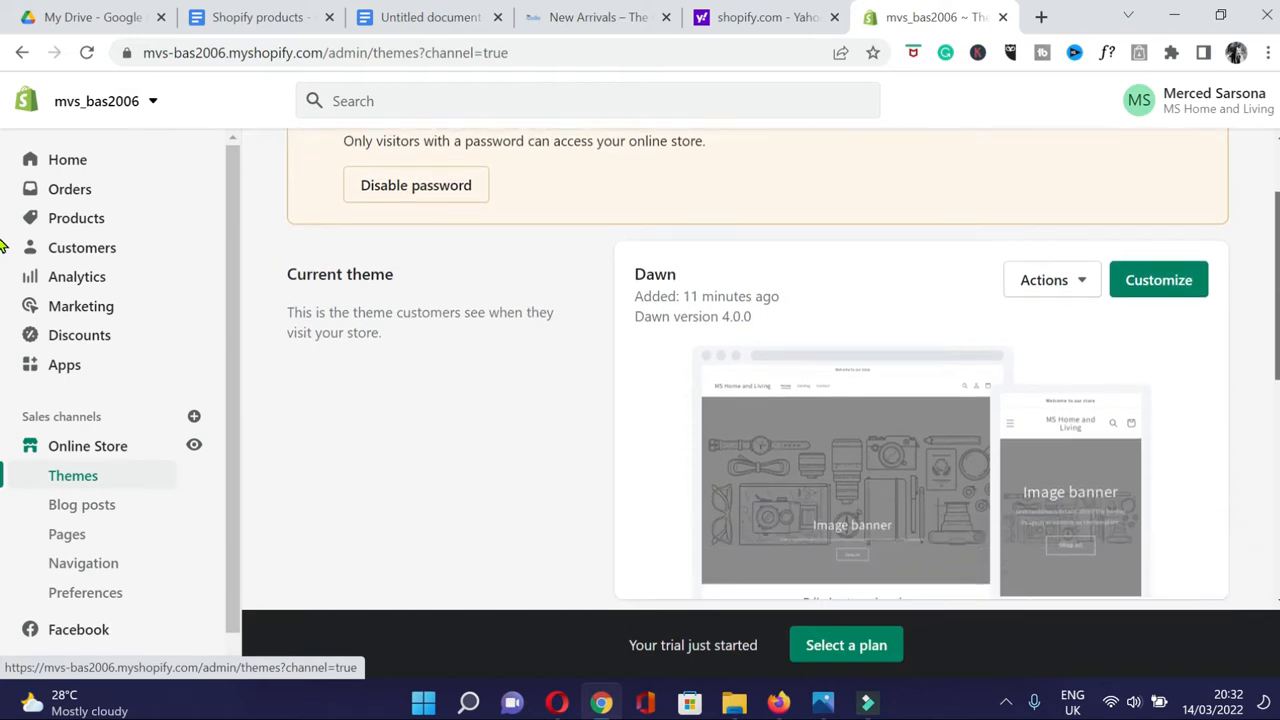
scroll(3, 246, down, 1)
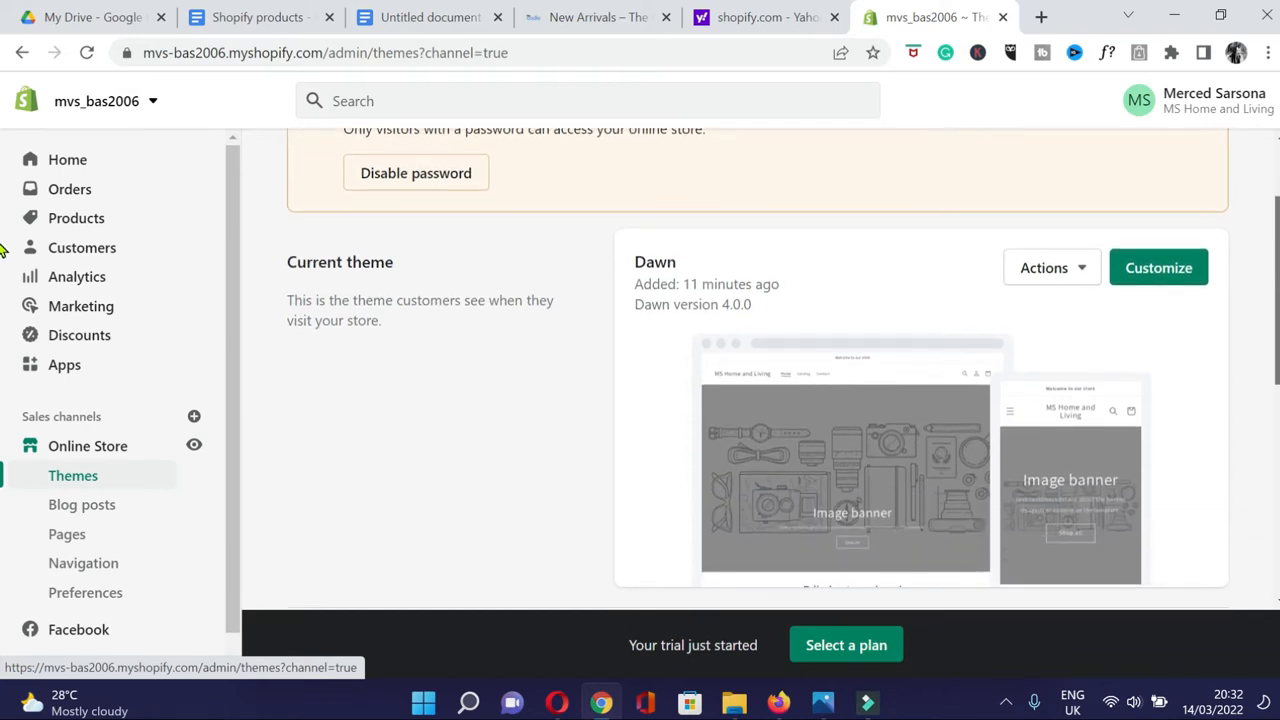
scroll(3, 248, up, 1)
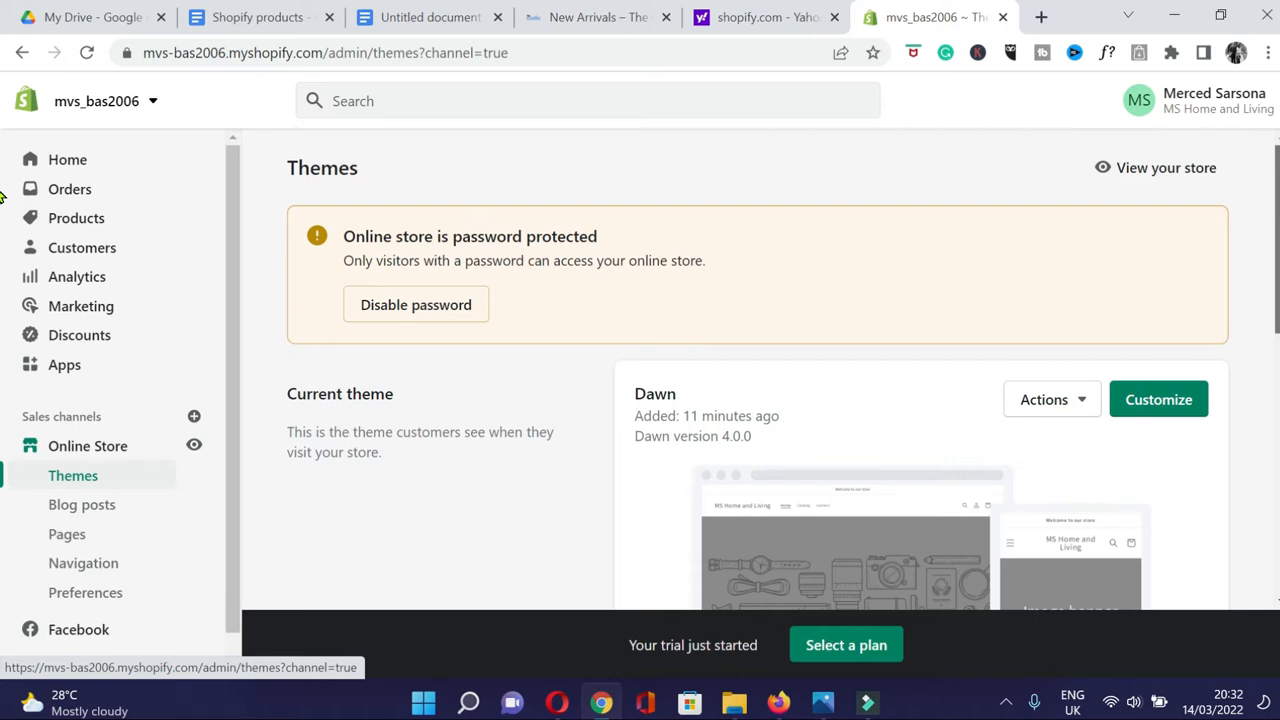
scroll(3, 250, down, 1)
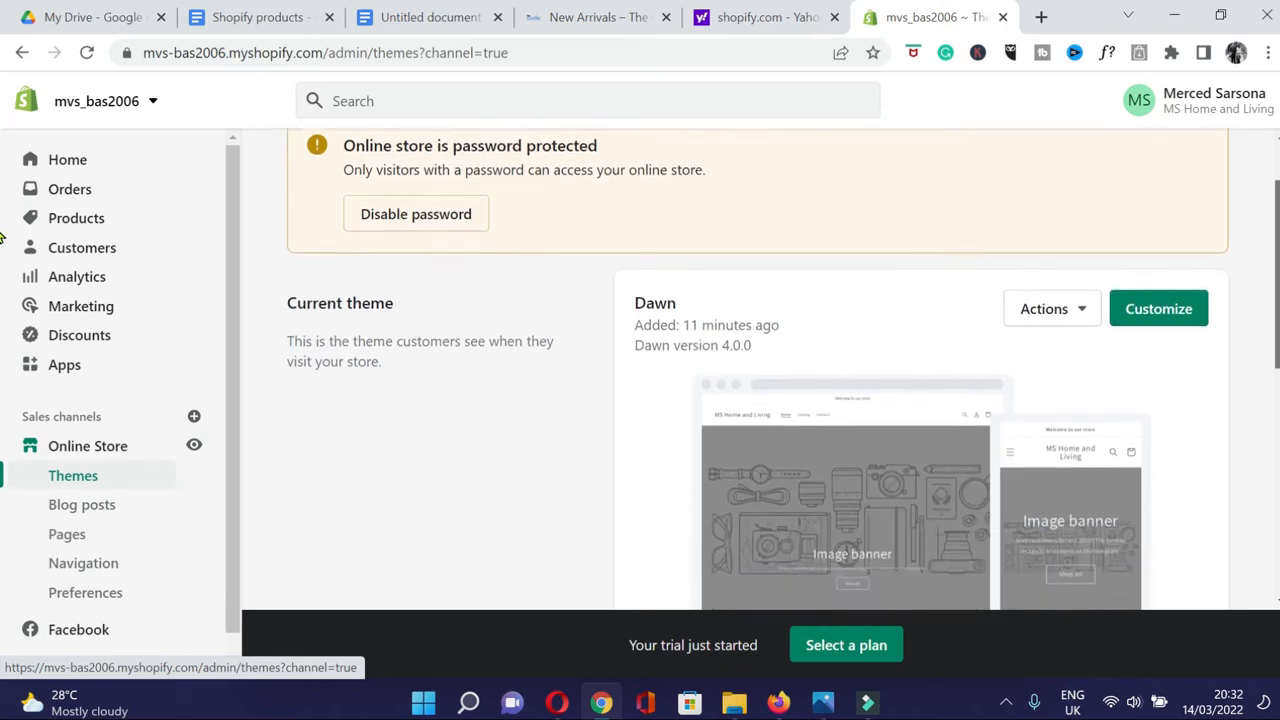
drag(1277, 252, 1277, 465)
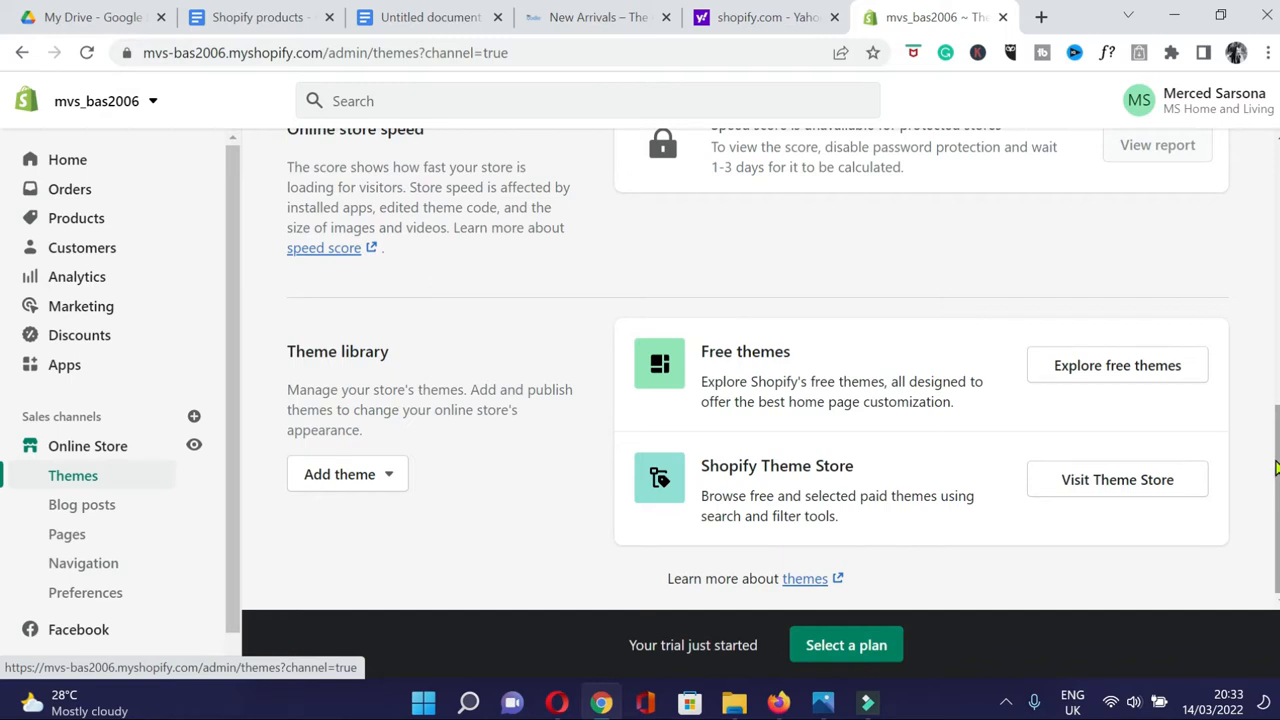
scroll(1260, 323, up, 5)
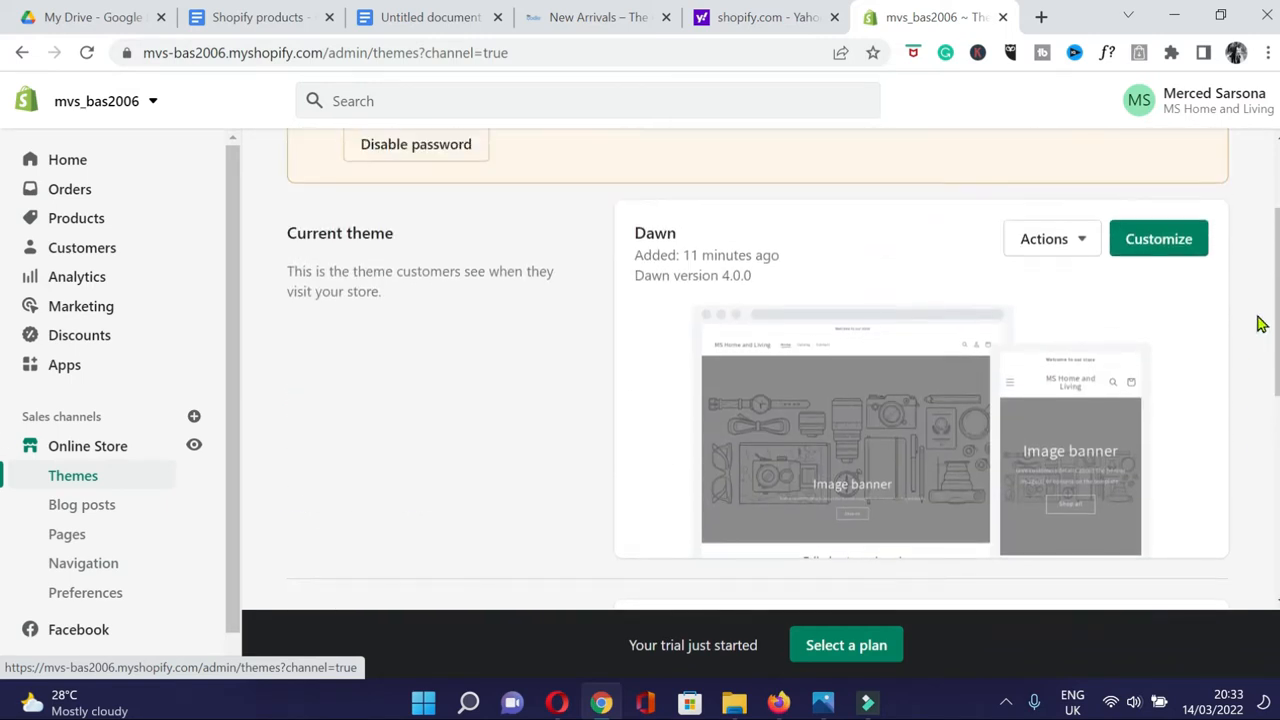
Preview the current Dawn theme, look through its whole home page, and return to the themes page of the store admin.
click(1083, 254)
click(988, 300)
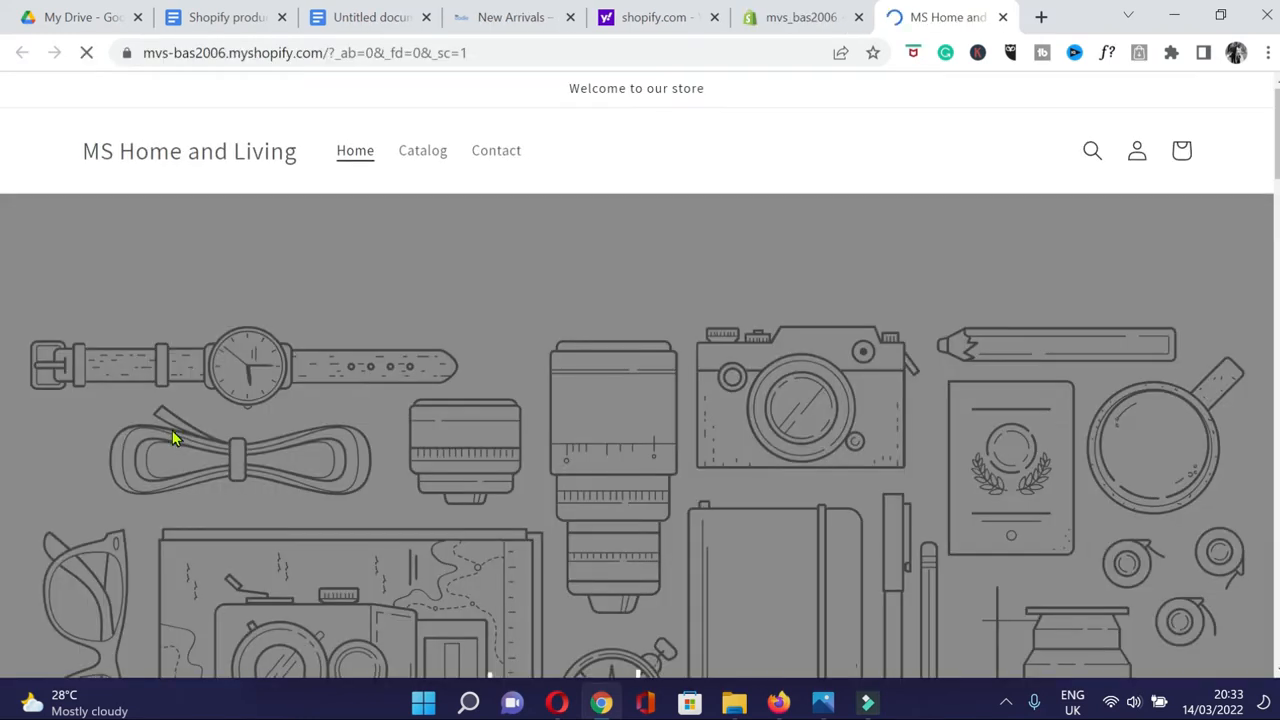
scroll(172, 437, down, 2)
scroll(172, 437, down, 6)
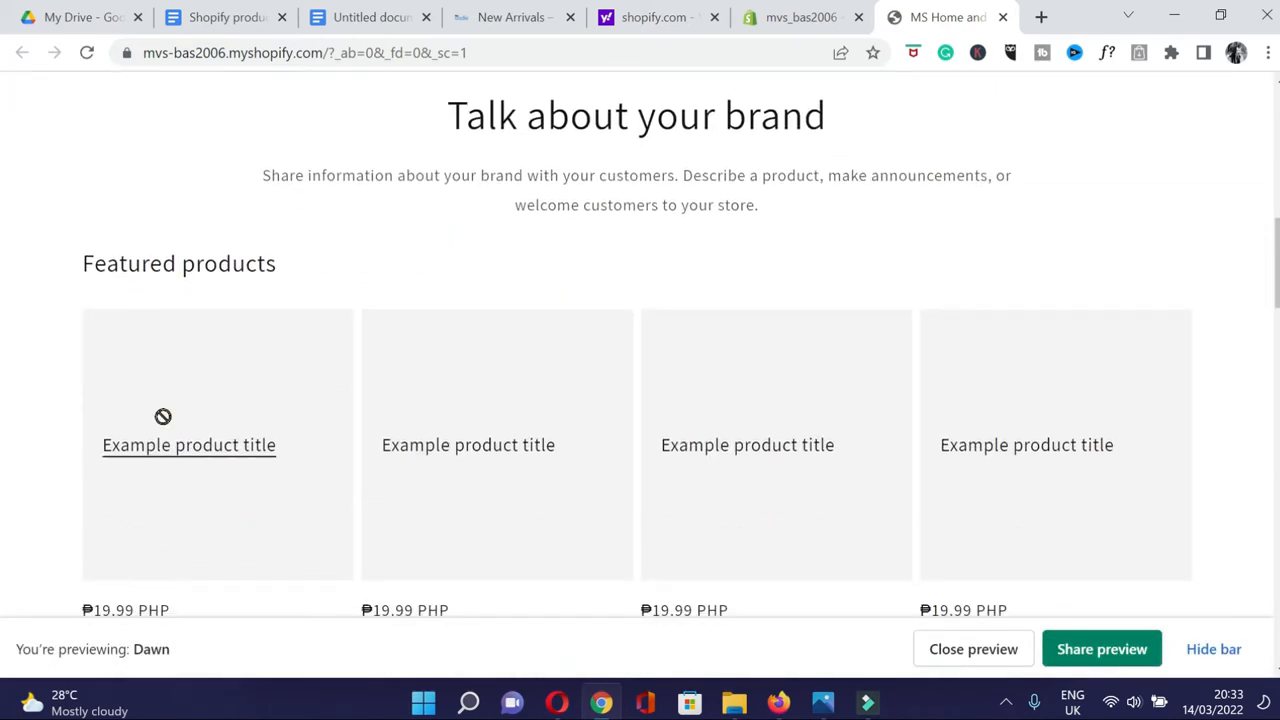
scroll(2, 314, down, 5)
scroll(2, 363, down, 9)
scroll(2, 497, down, 7)
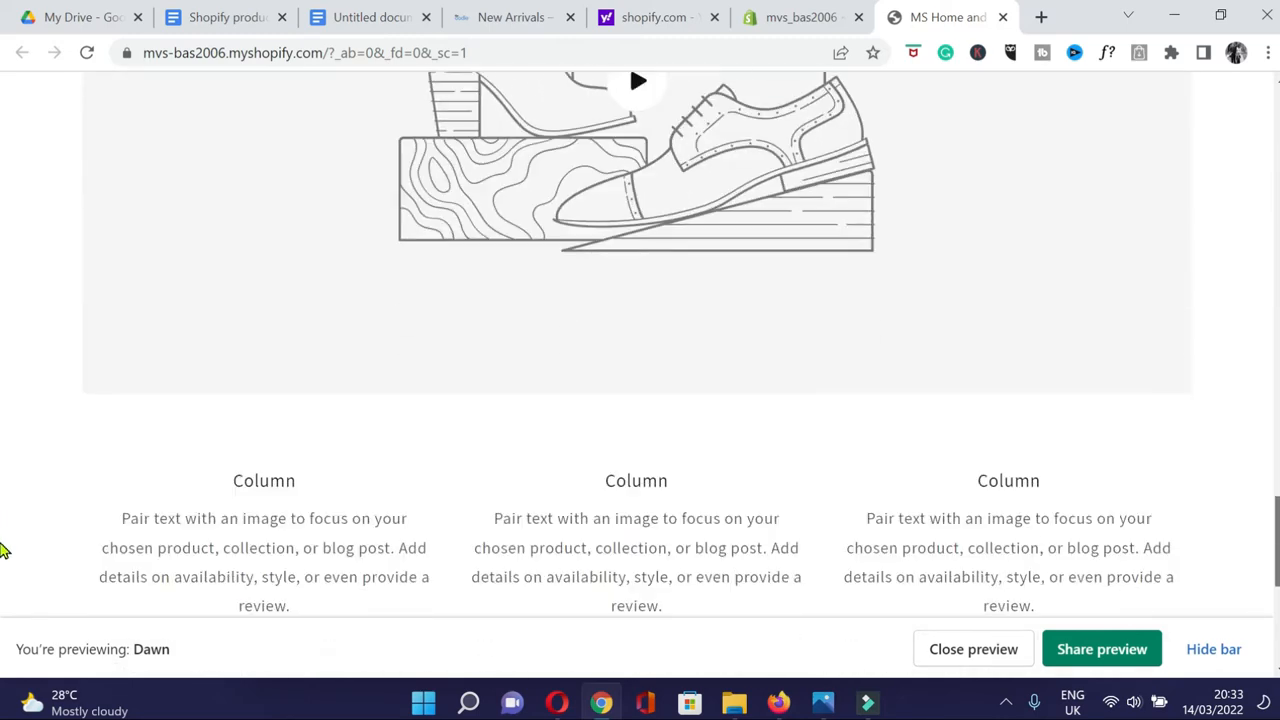
scroll(2, 597, down, 2)
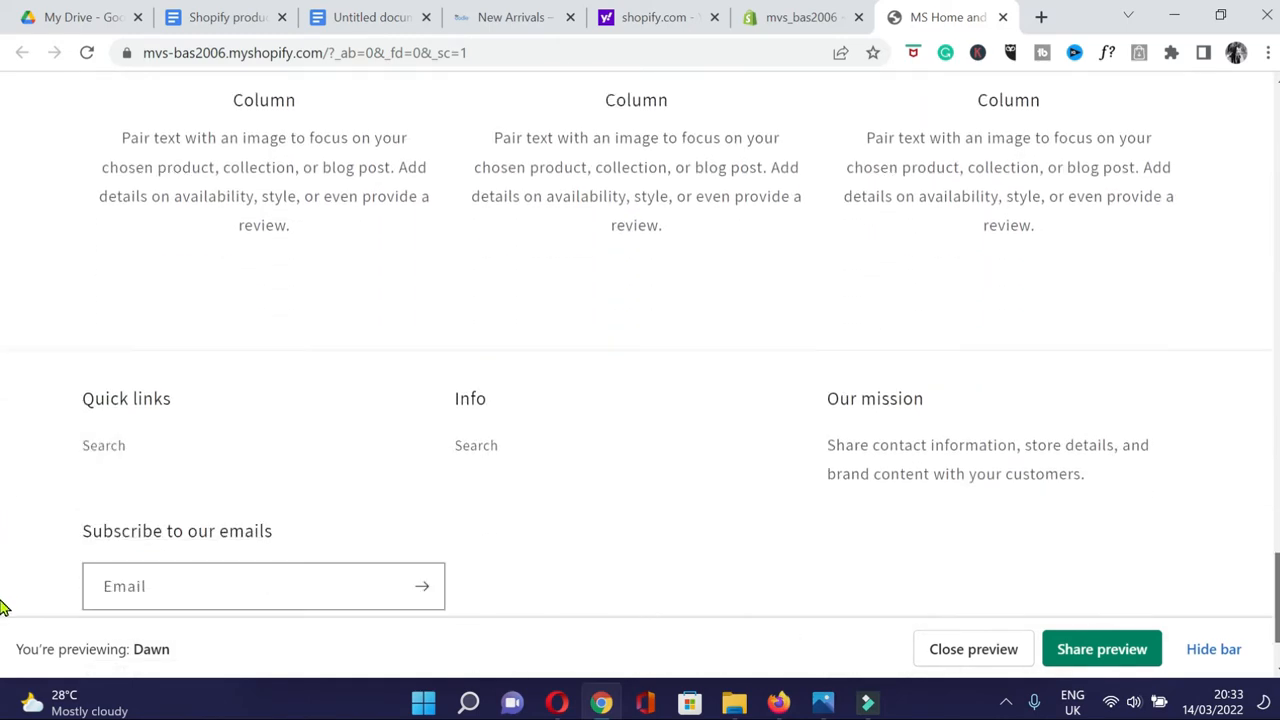
scroll(2, 637, up, 20)
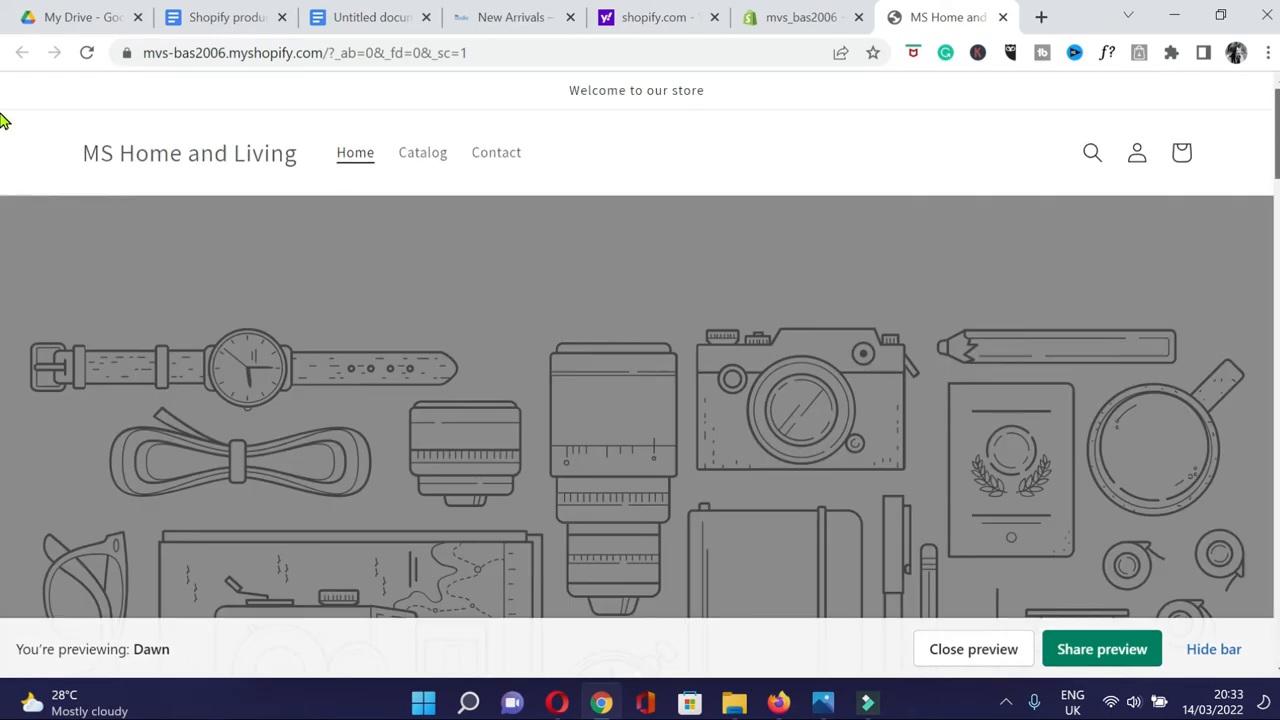
click(805, 17)
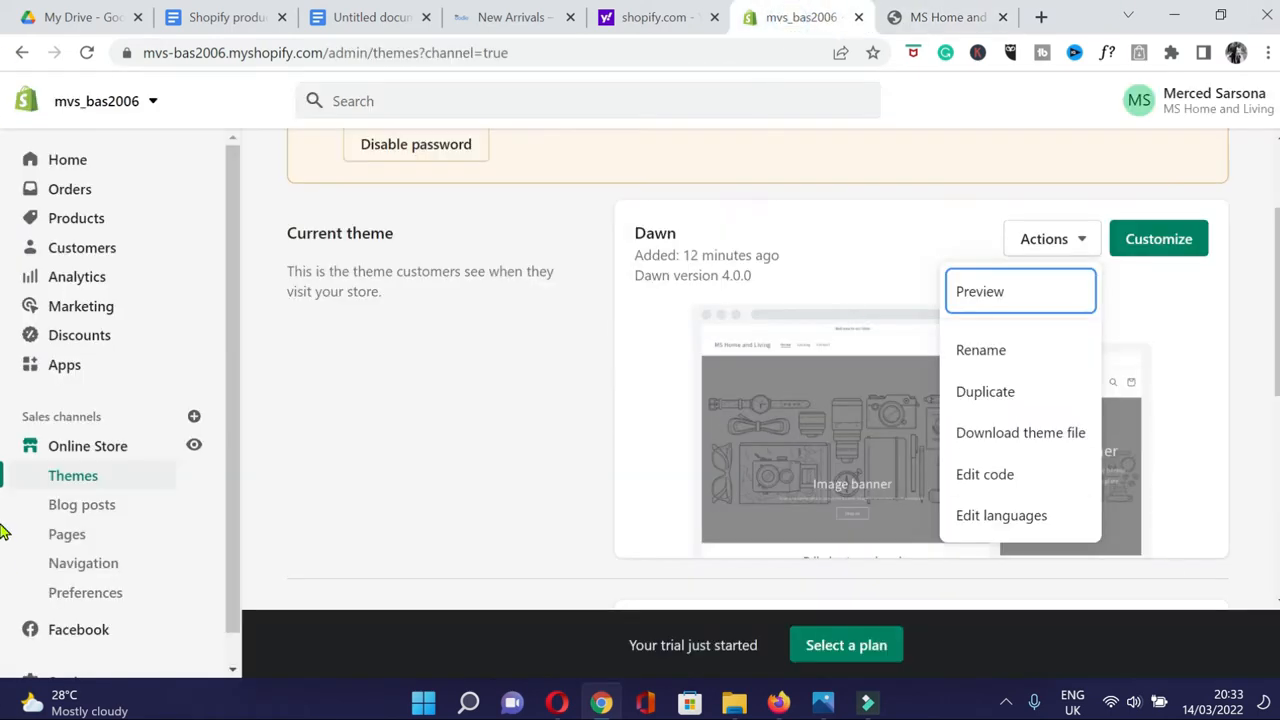
click(390, 372)
View the free themes offered in the theme library and close the list without adding one.
scroll(390, 372, down, 5)
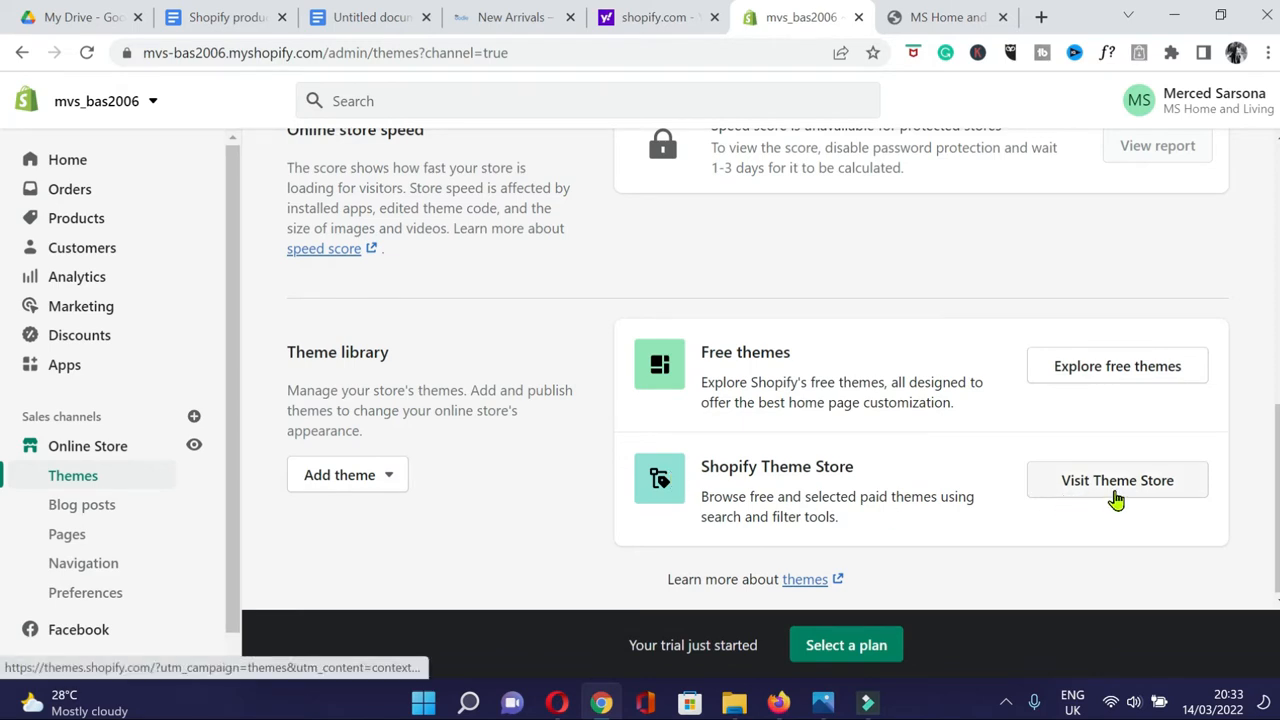
click(1125, 370)
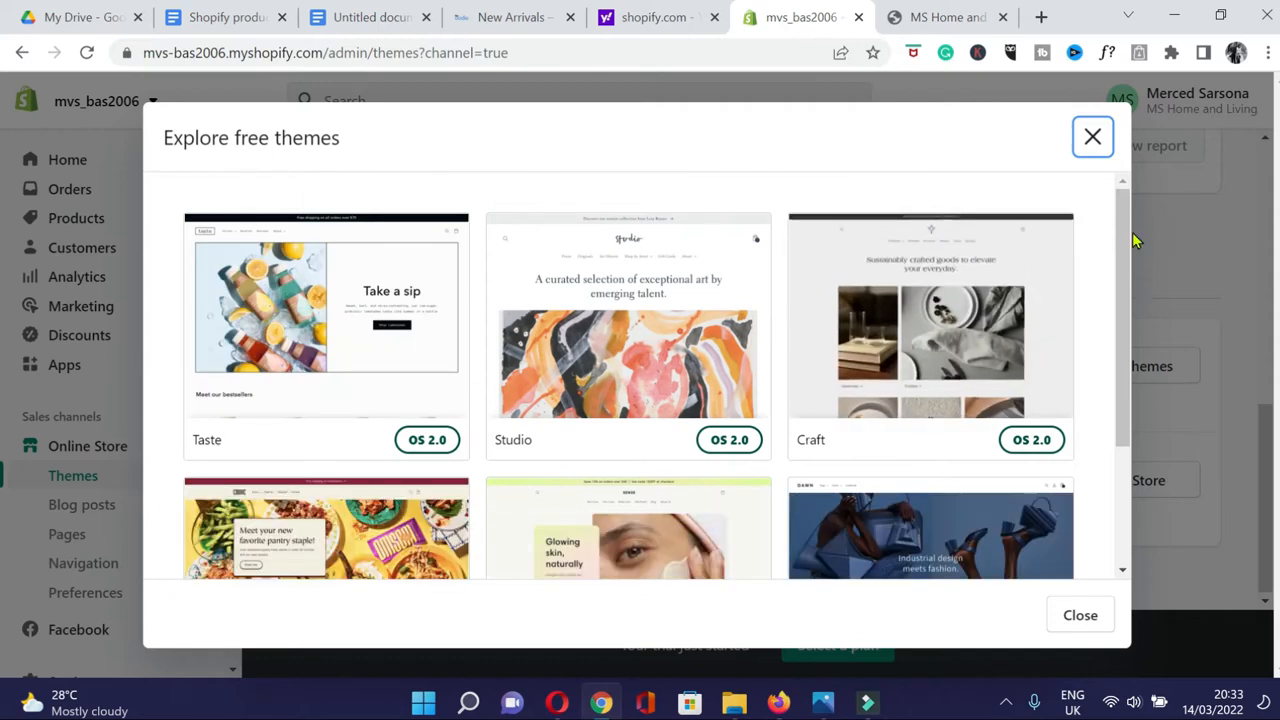
drag(1120, 280, 1118, 204)
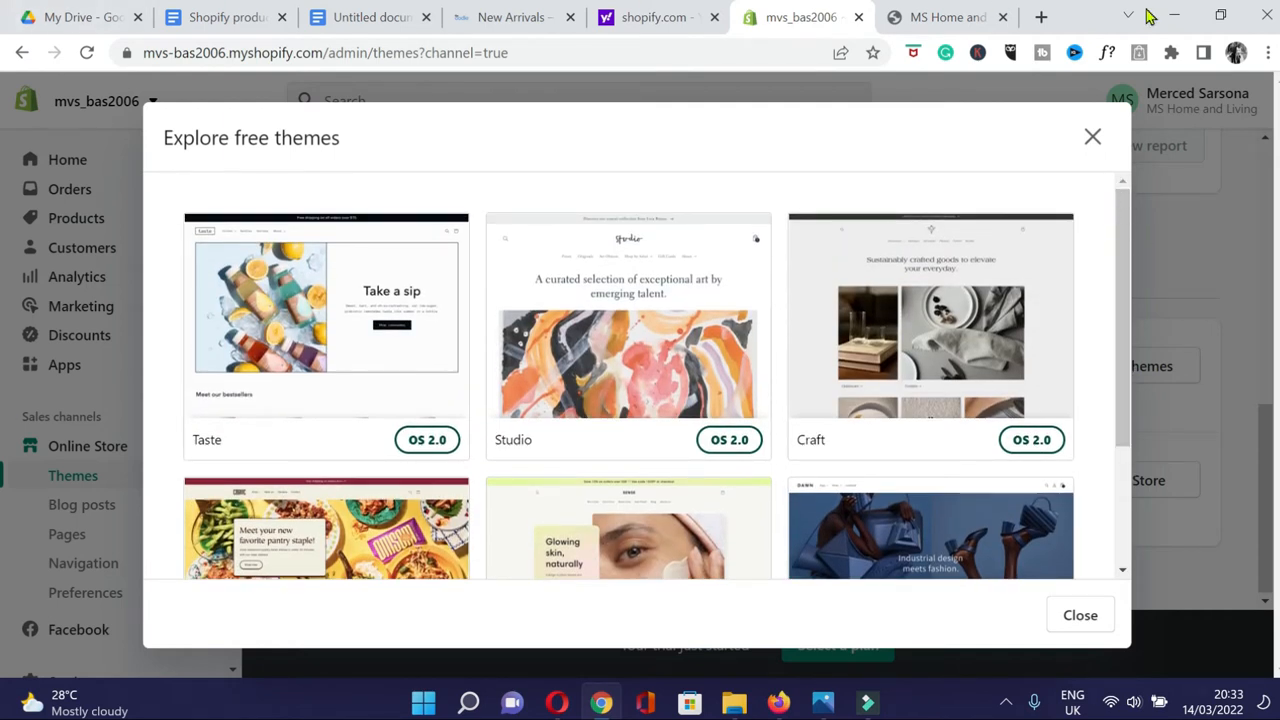
click(1093, 137)
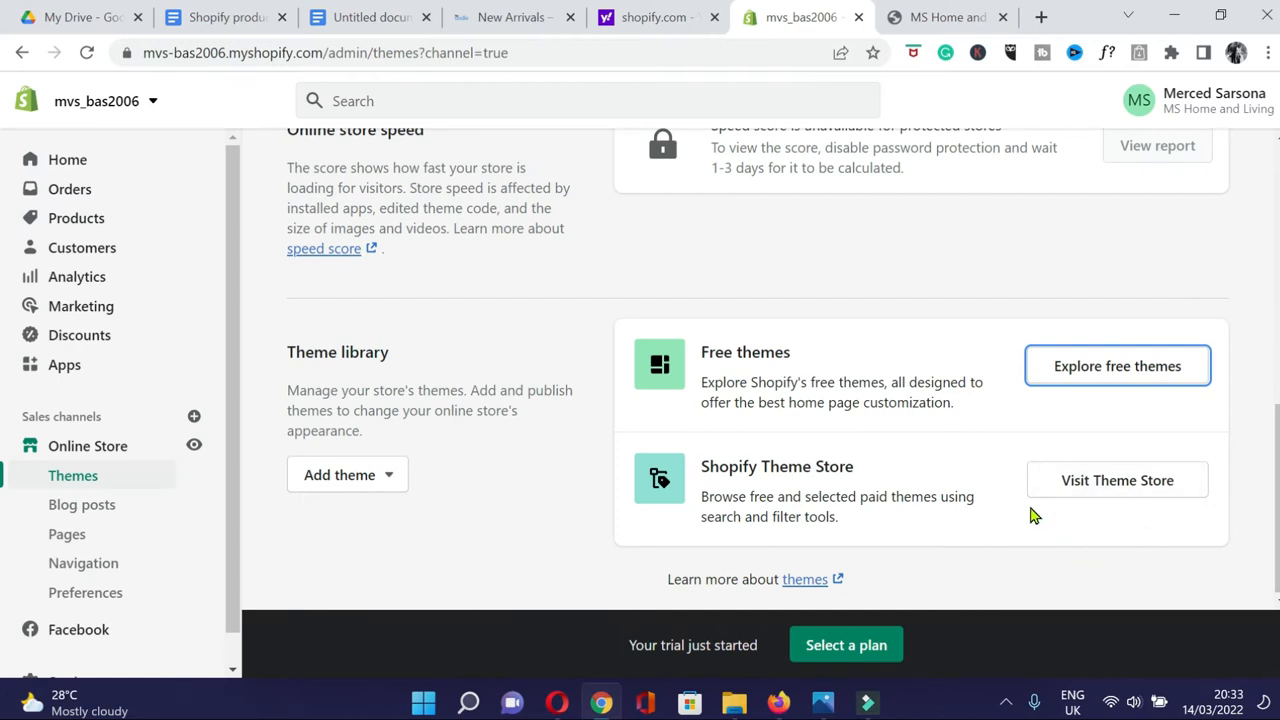
Visit the Shopify Theme Store and browse the themes for the Home and garden industry.
click(1134, 489)
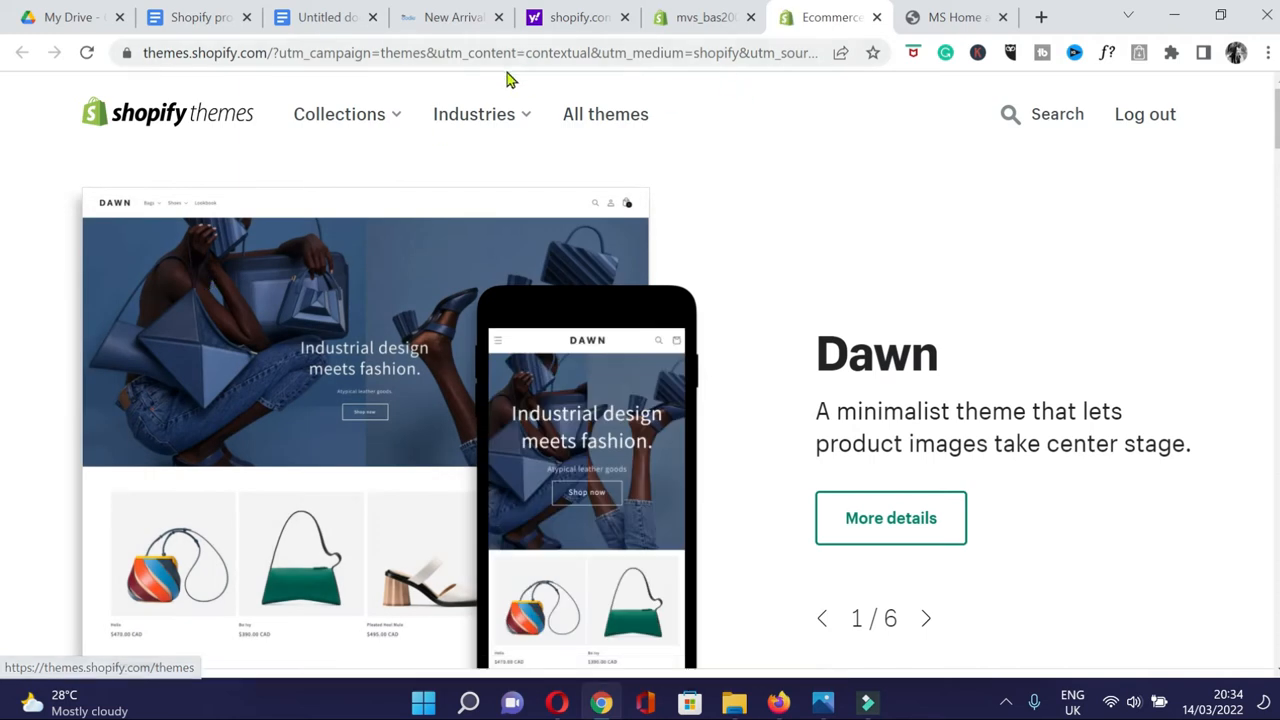
click(528, 120)
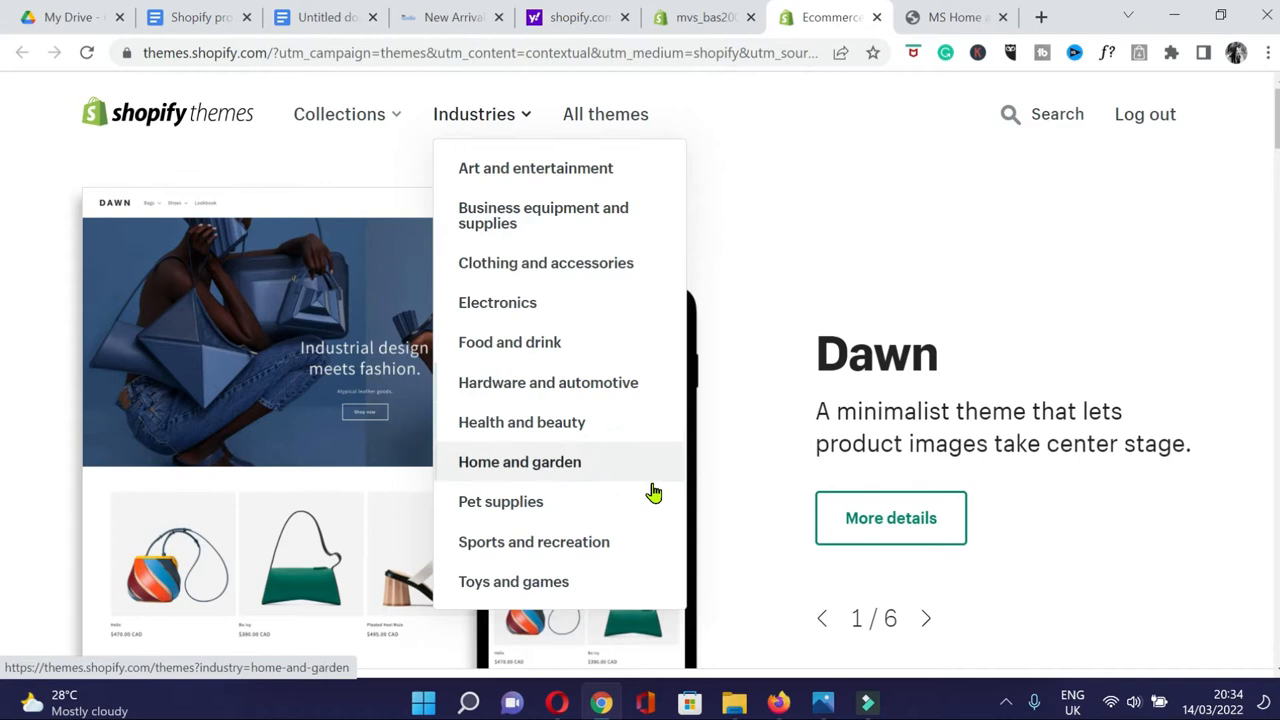
click(550, 468)
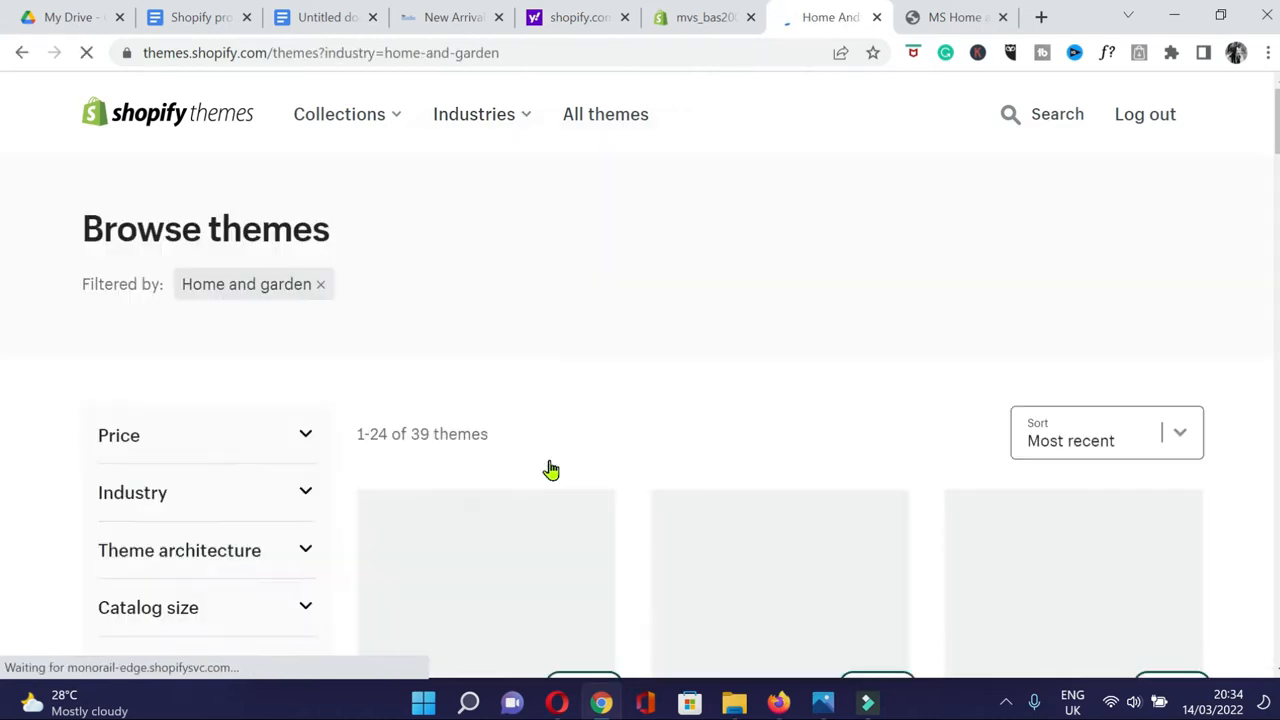
Limit the Home and garden themes to free ones and look through the matching themes.
scroll(5, 369, down, 1)
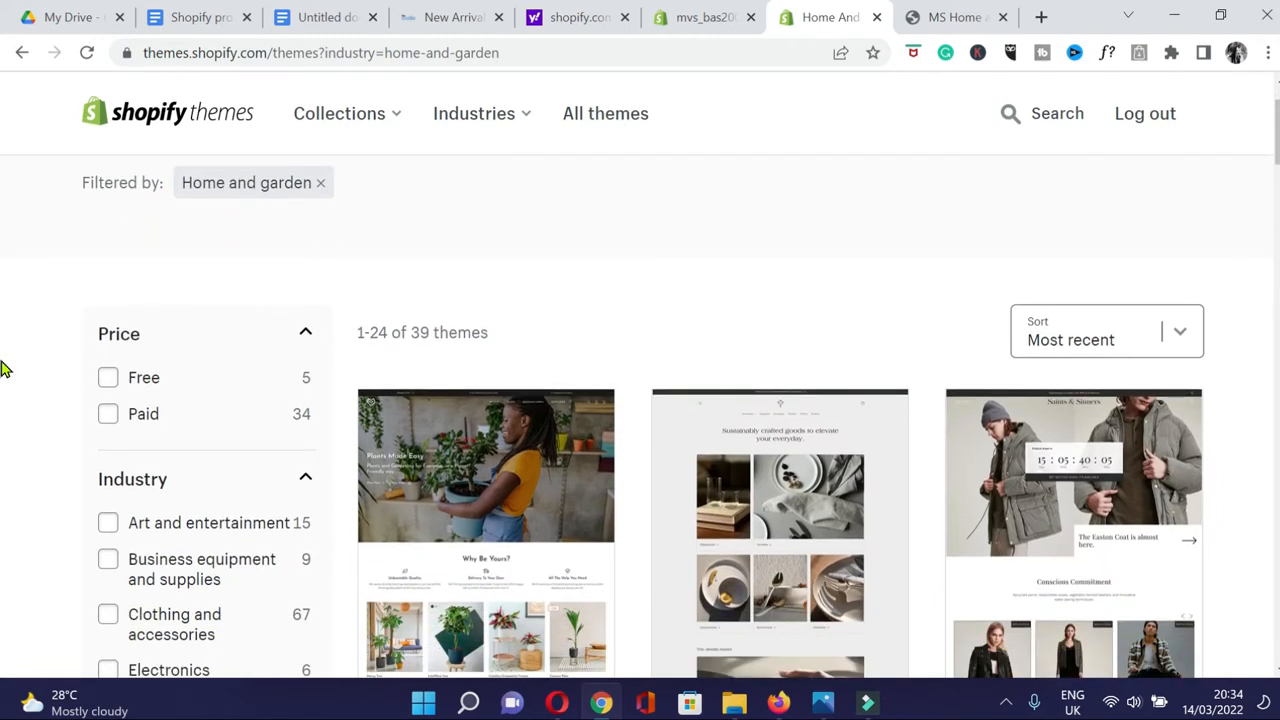
click(107, 378)
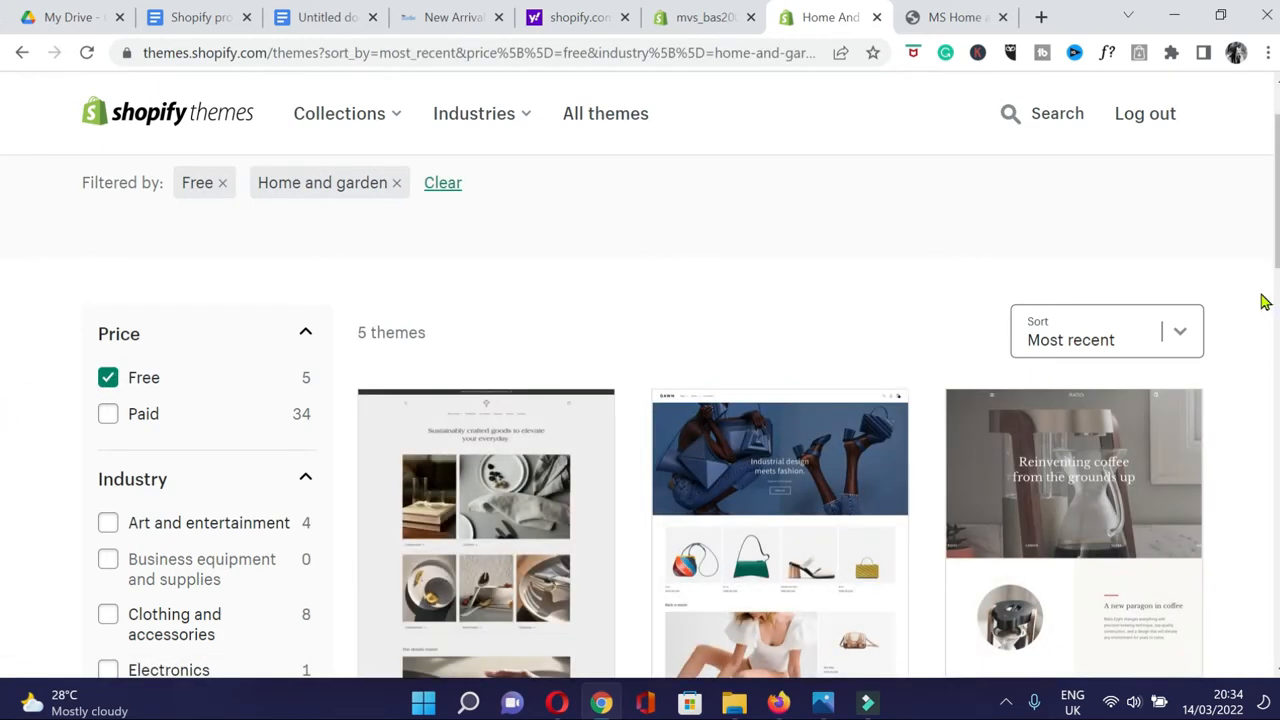
scroll(5, 237, down, 4)
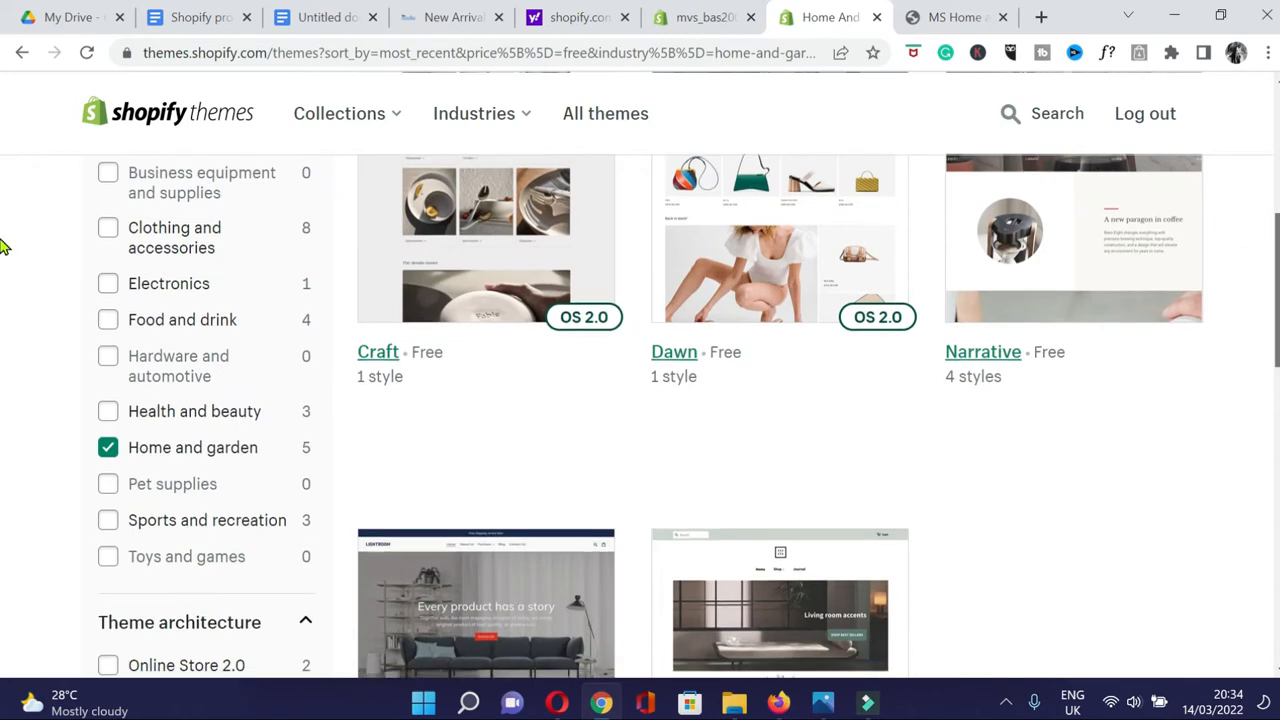
scroll(5, 250, down, 4)
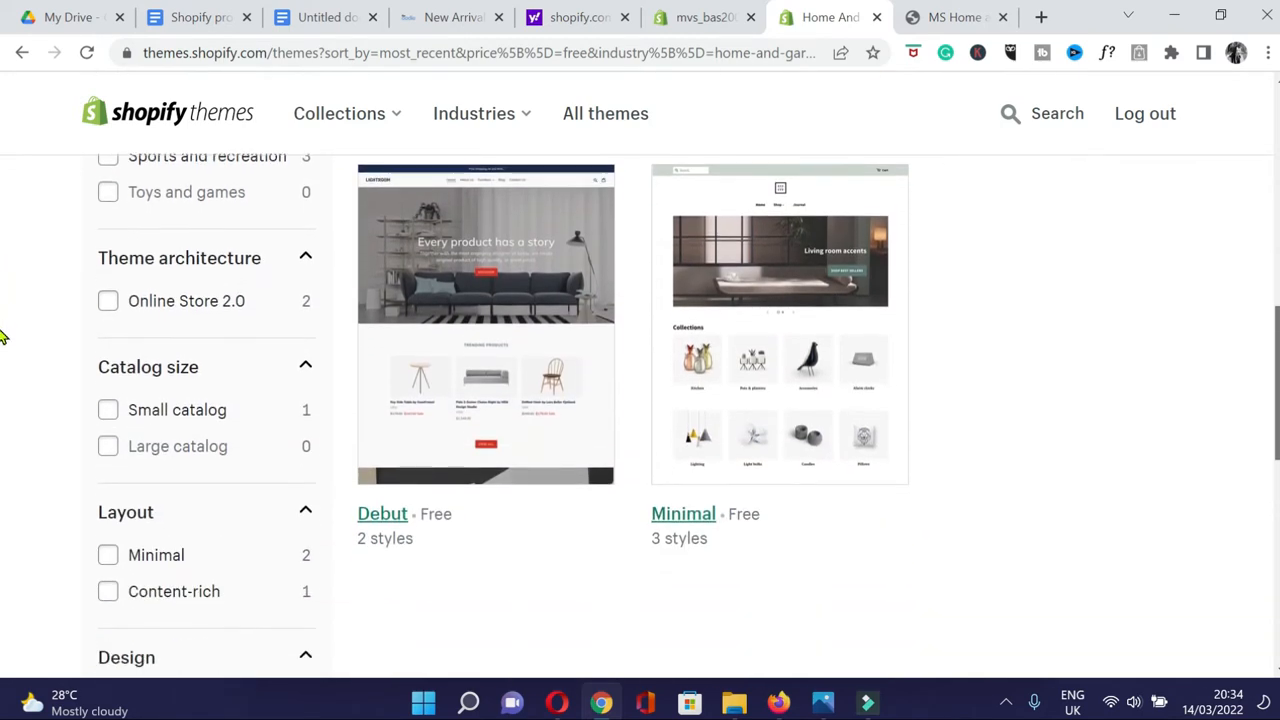
scroll(2, 336, up, 1)
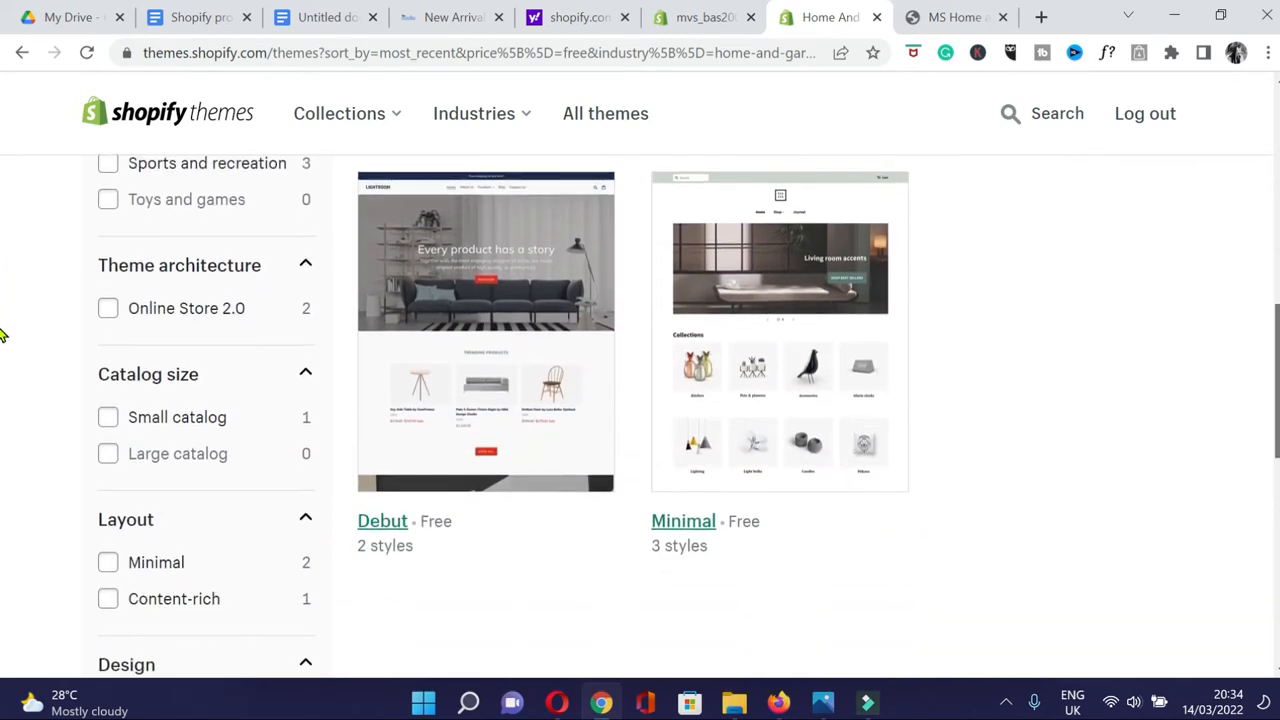
Open the free Minimal theme from the filtered Home and garden themes and look through its details page.
scroll(2, 336, up, 8)
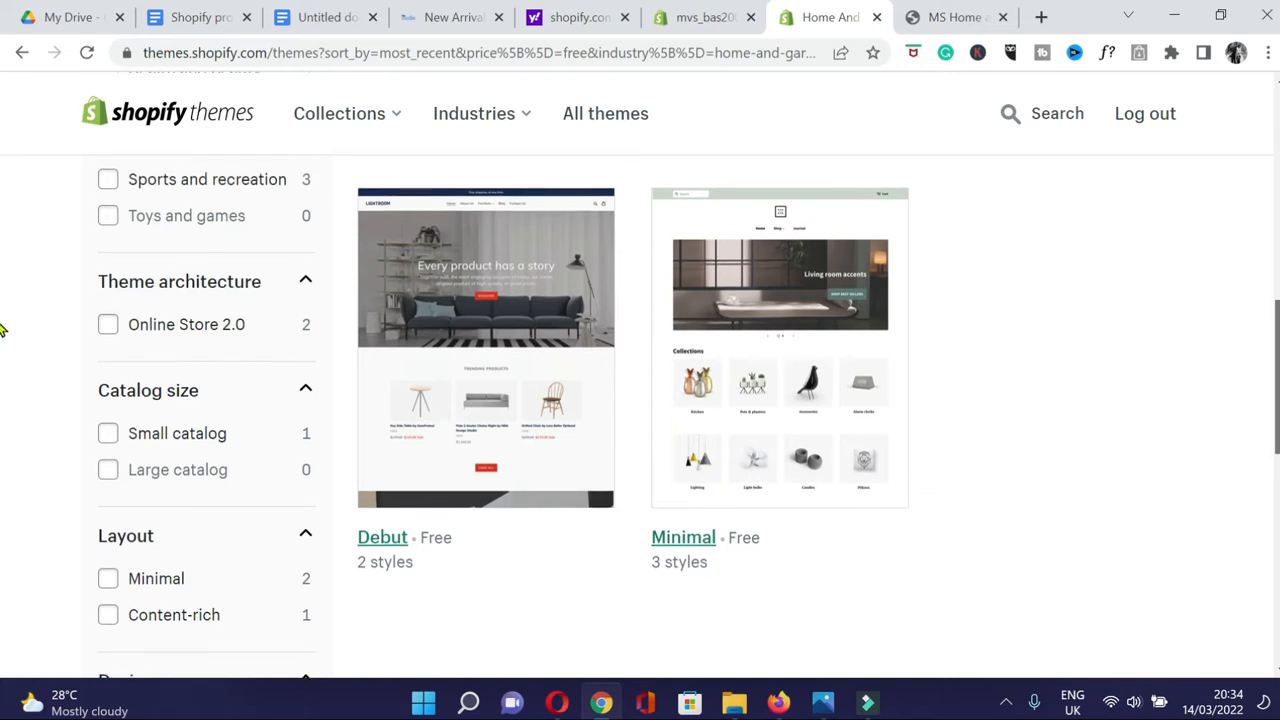
scroll(2, 200, down, 6)
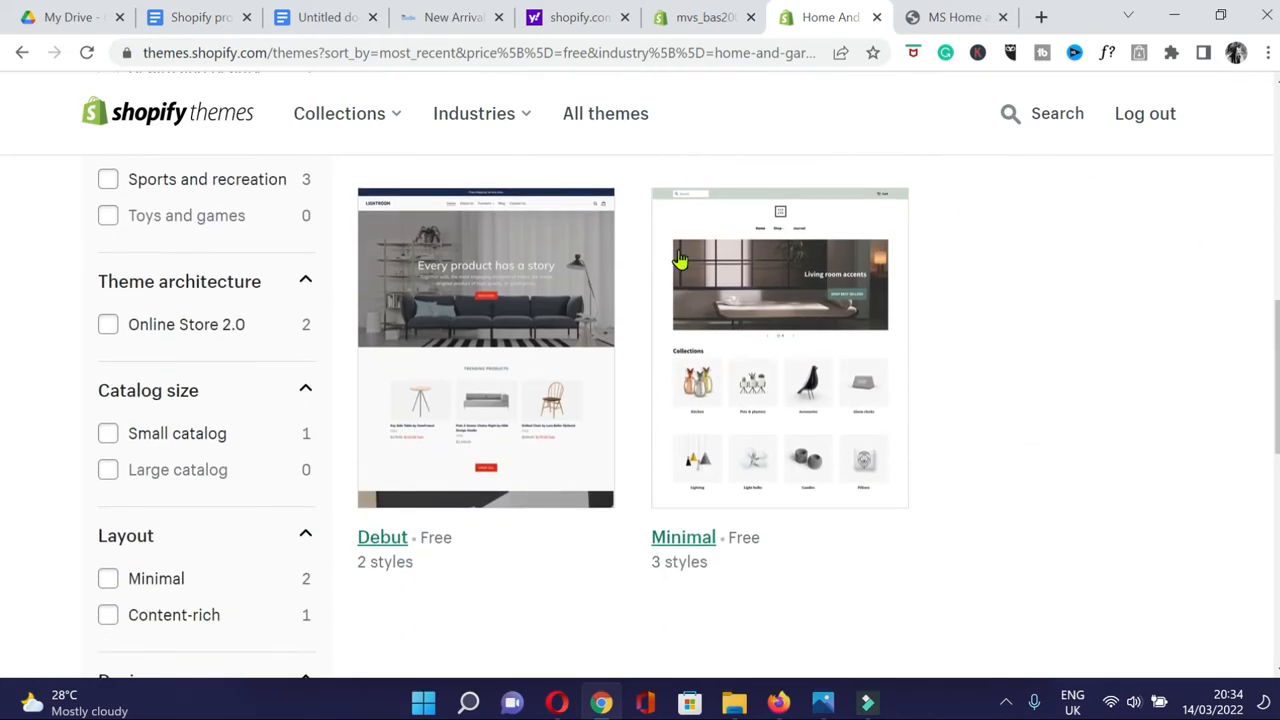
click(724, 222)
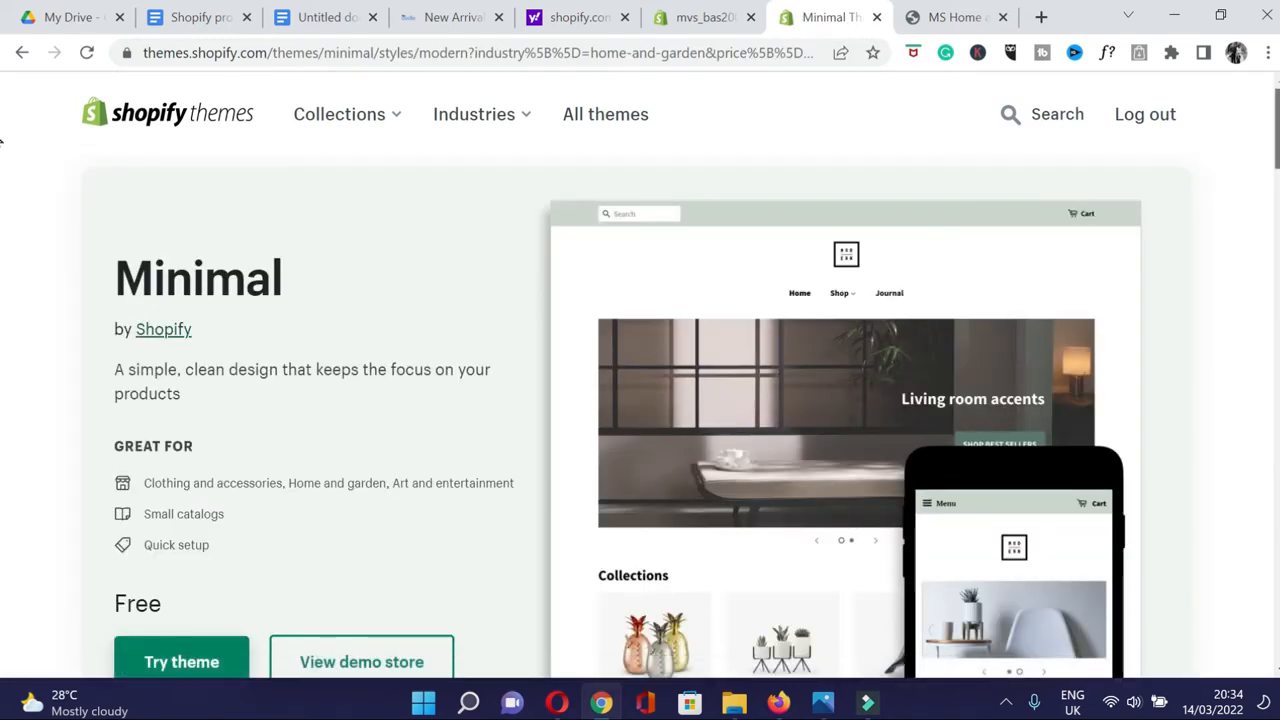
scroll(2, 190, down, 4)
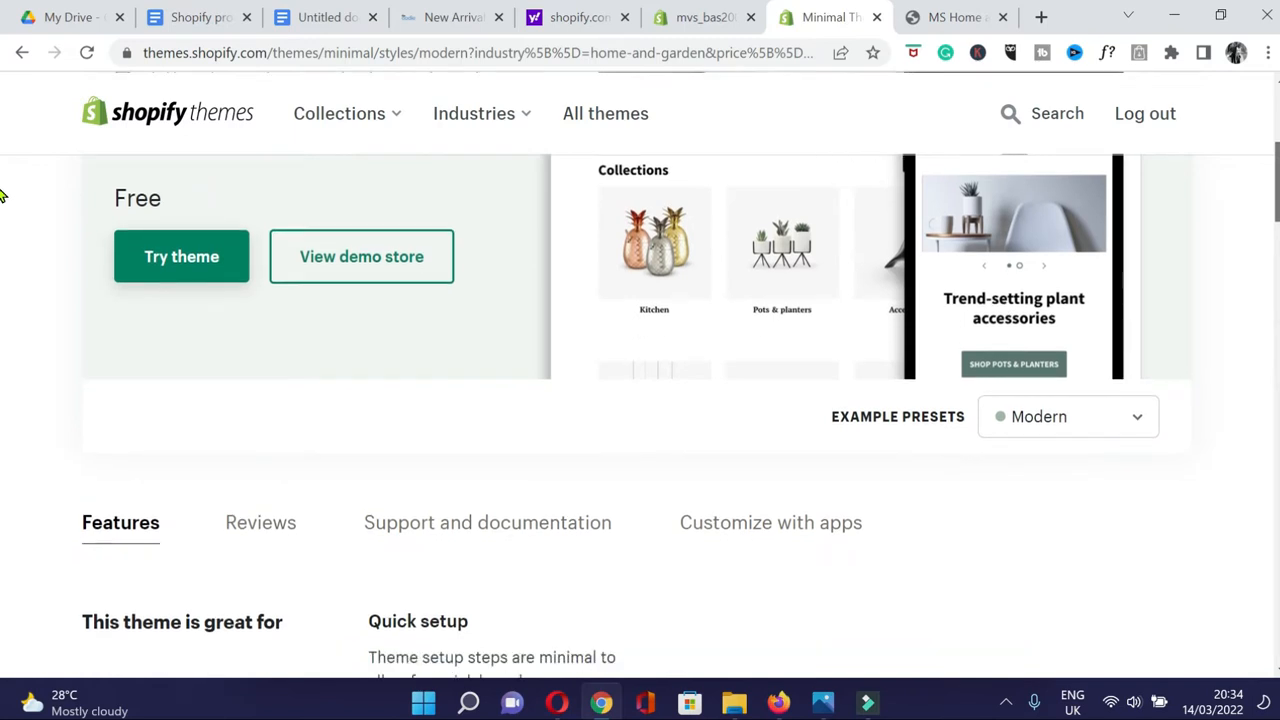
scroll(3, 171, up, 1)
scroll(3, 194, down, 1)
scroll(2, 157, up, 1)
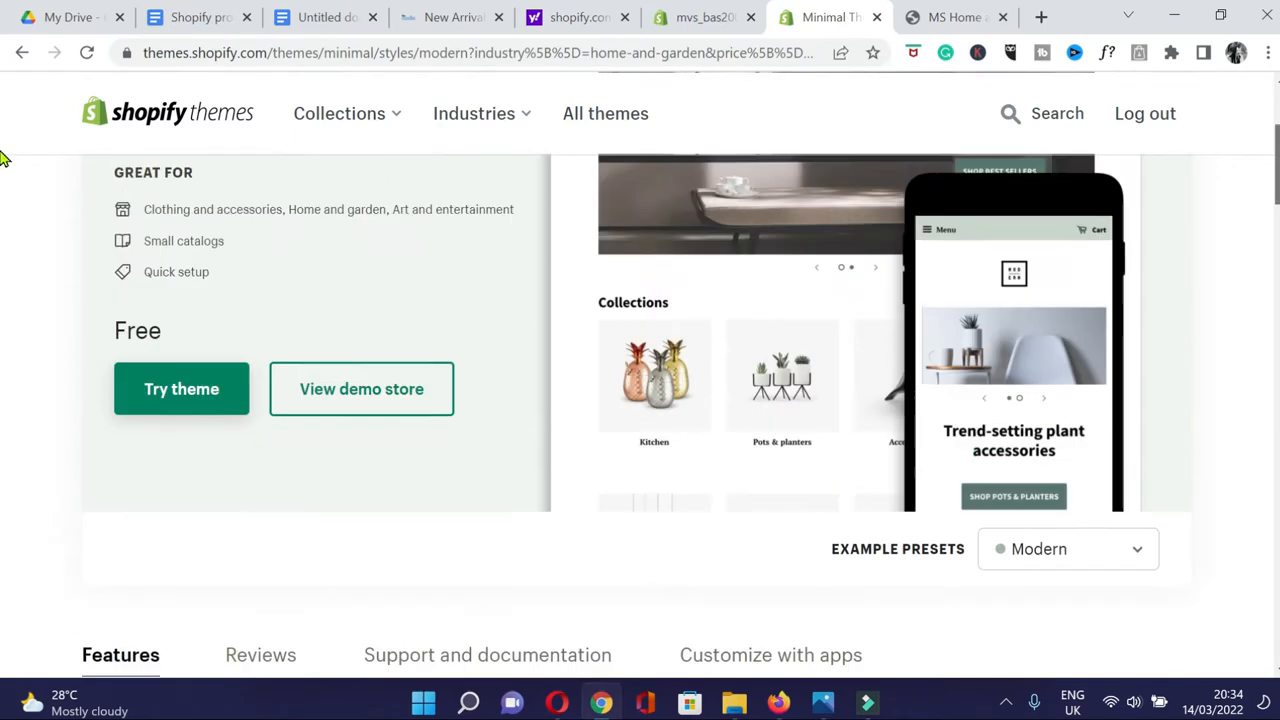
scroll(2, 157, up, 2)
View the Minimal theme's demo store and look through its home page, including the second slideshow image and the collections.
click(337, 605)
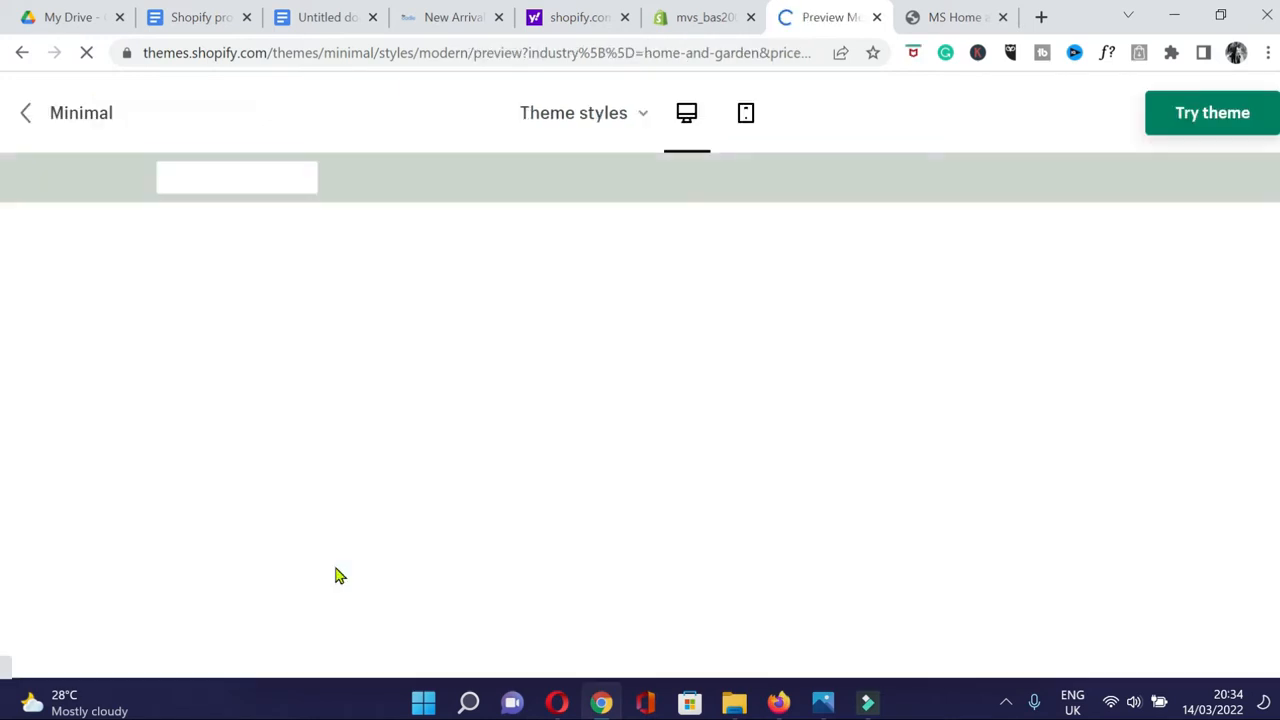
scroll(1208, 356, down, 3)
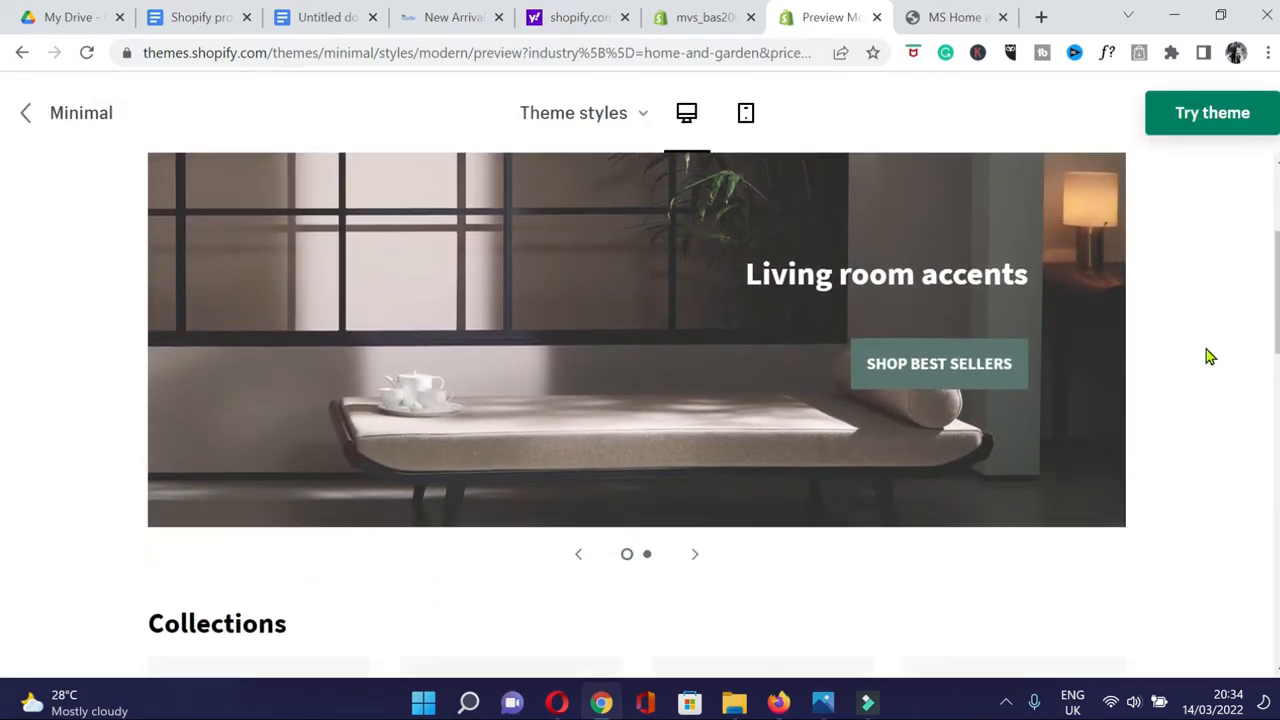
drag(1277, 268, 1277, 257)
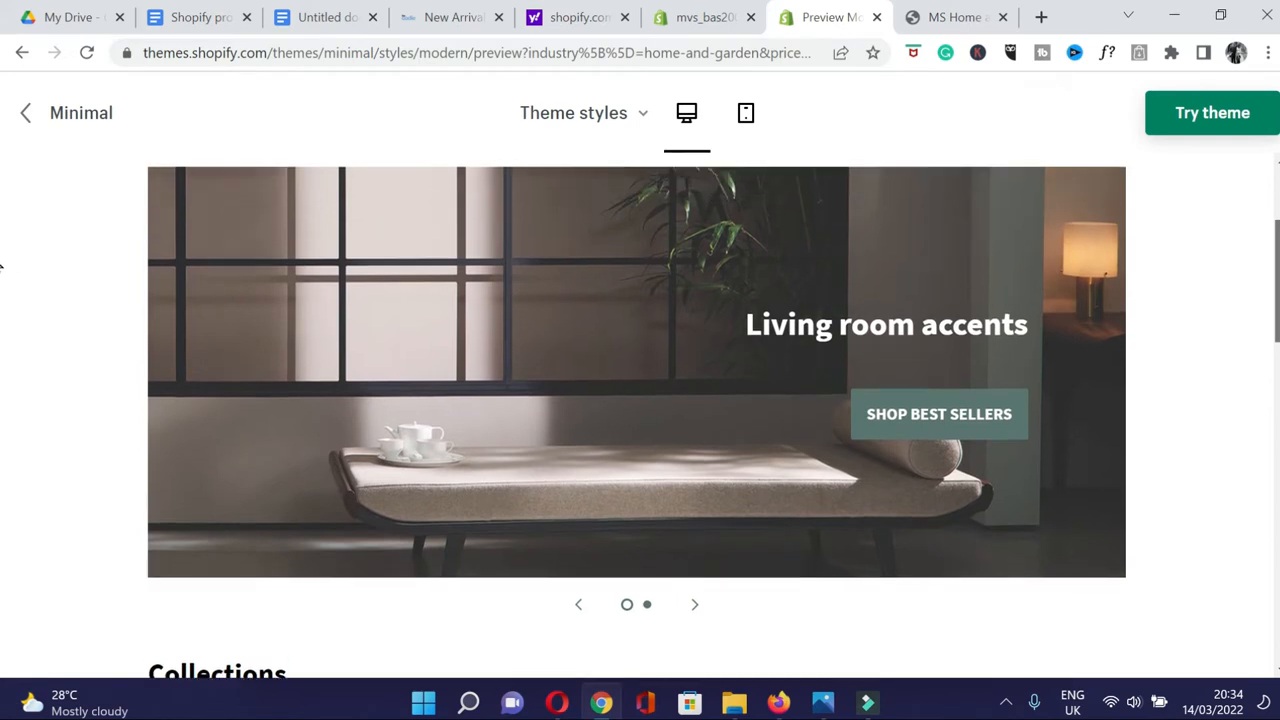
click(692, 605)
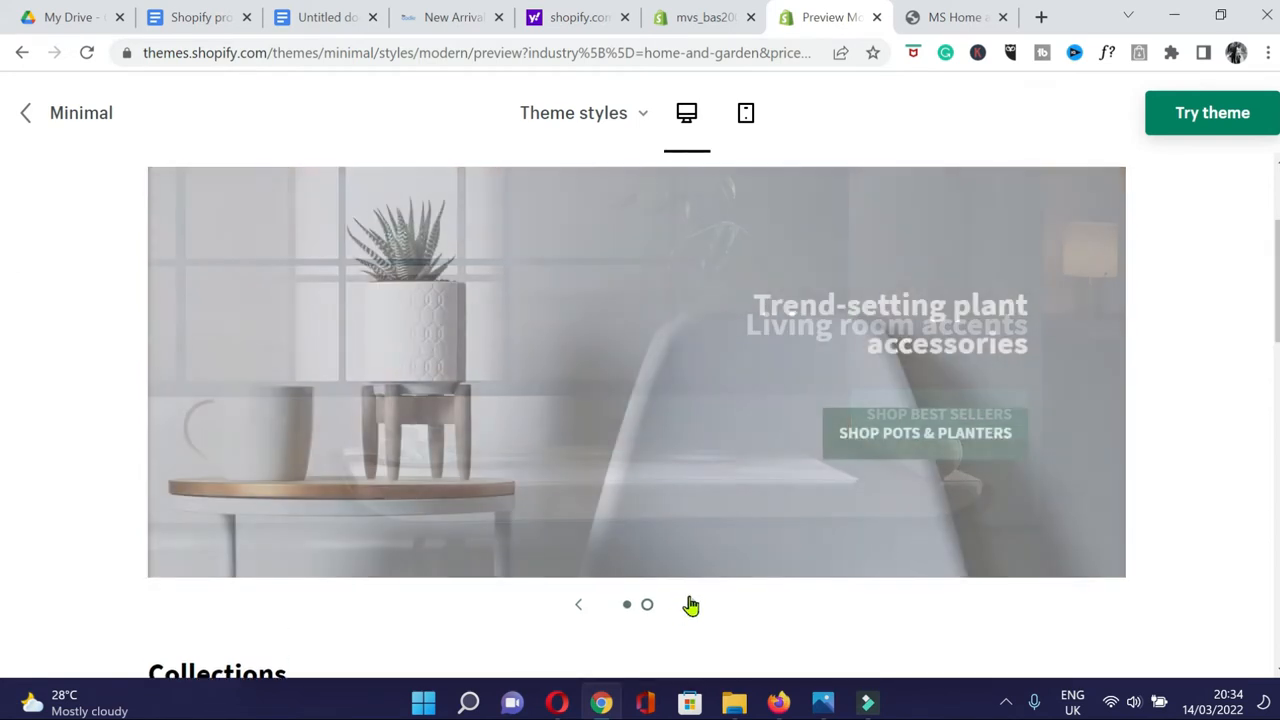
drag(1276, 260, 1277, 483)
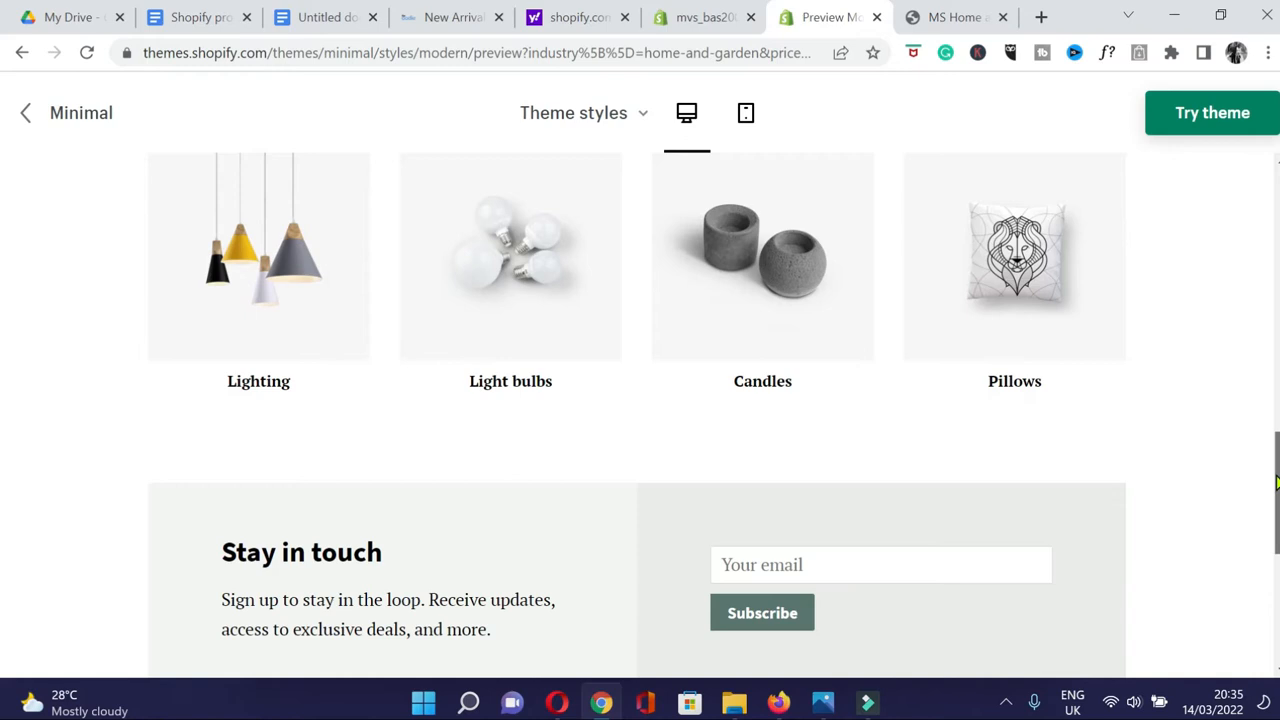
key(Home)
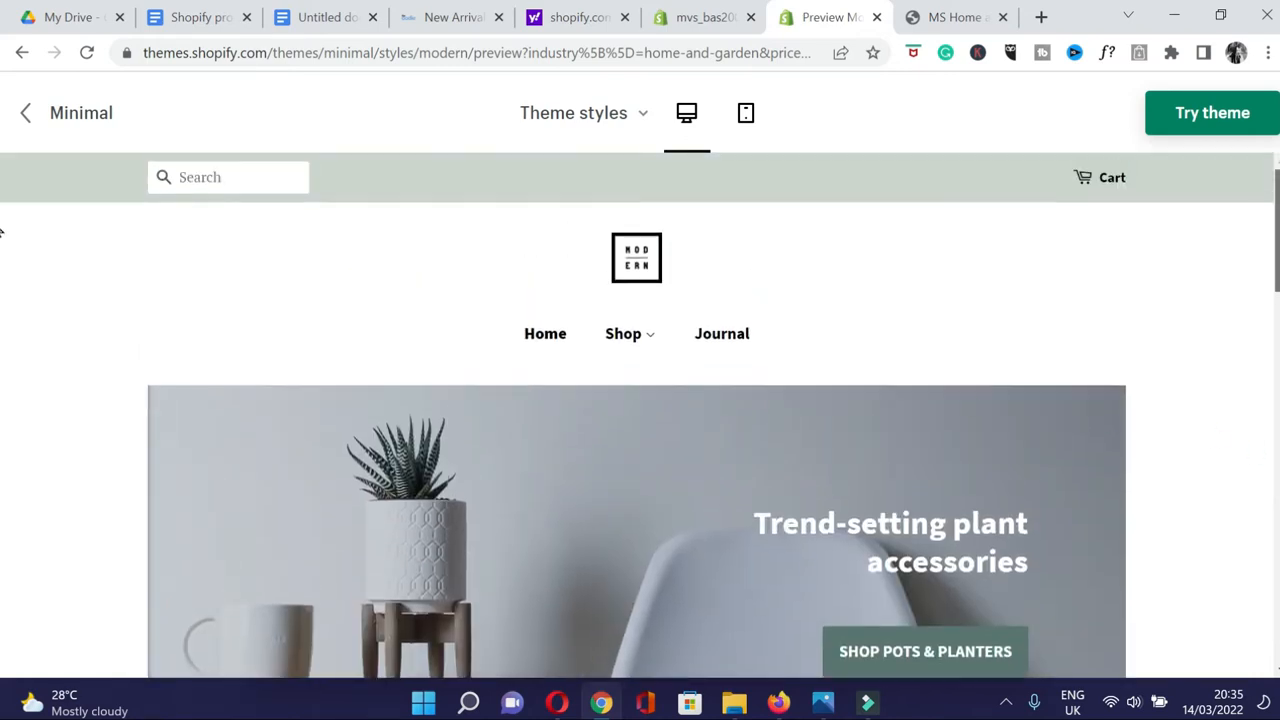
mouse_move(1277, 231)
mouse_down()
mouse_move(1277, 596)
mouse_move(1277, 230)
mouse_up()
Add the Minimal theme to the store's theme library and publish it in place of Dawn.
click(1215, 113)
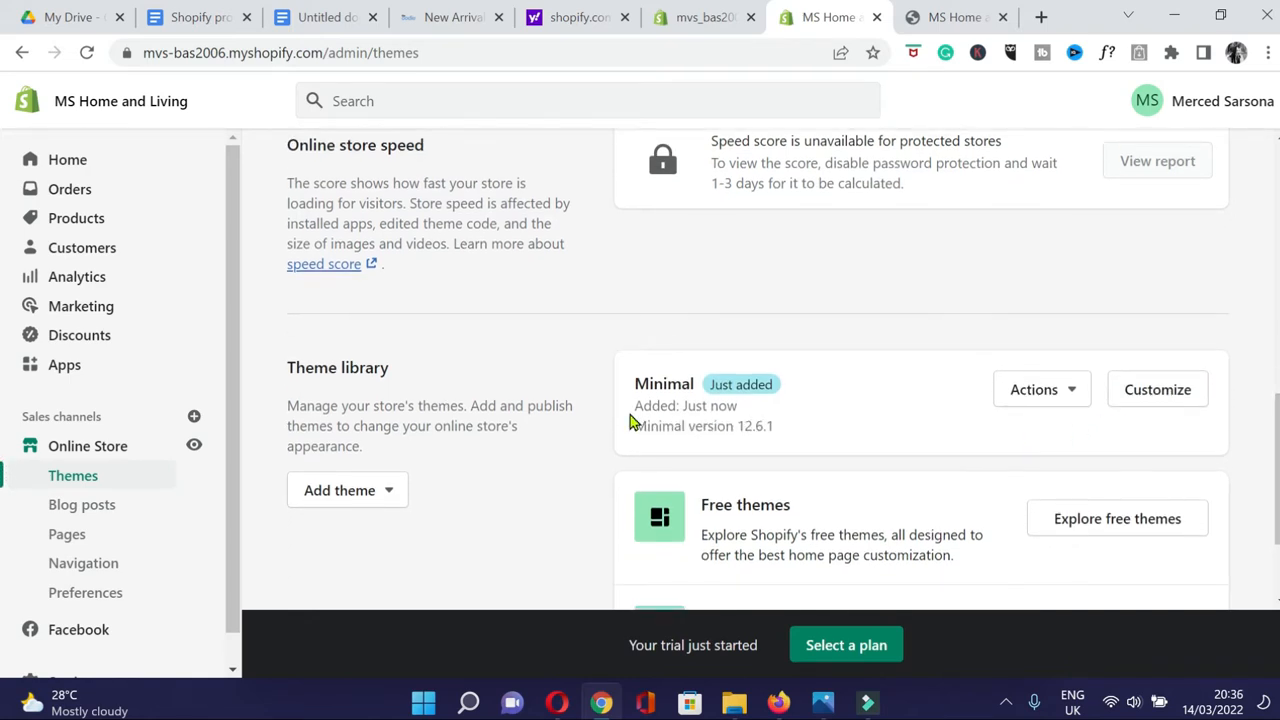
click(1058, 400)
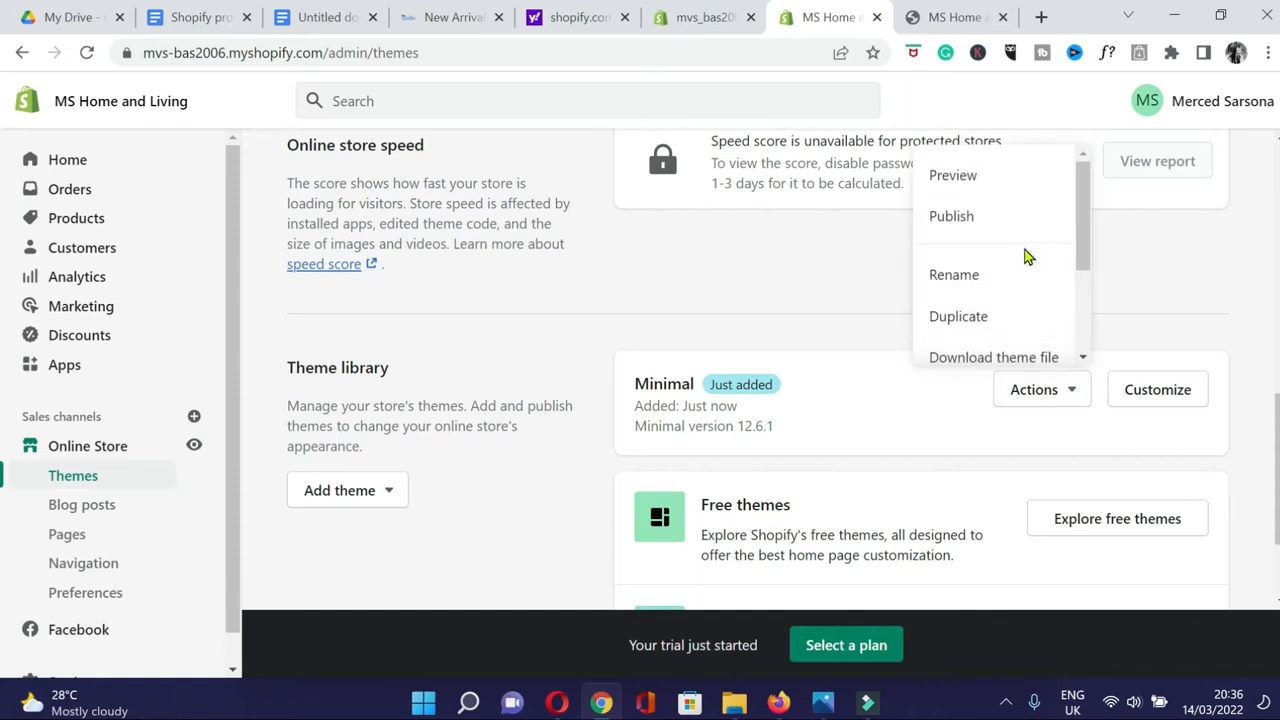
click(973, 220)
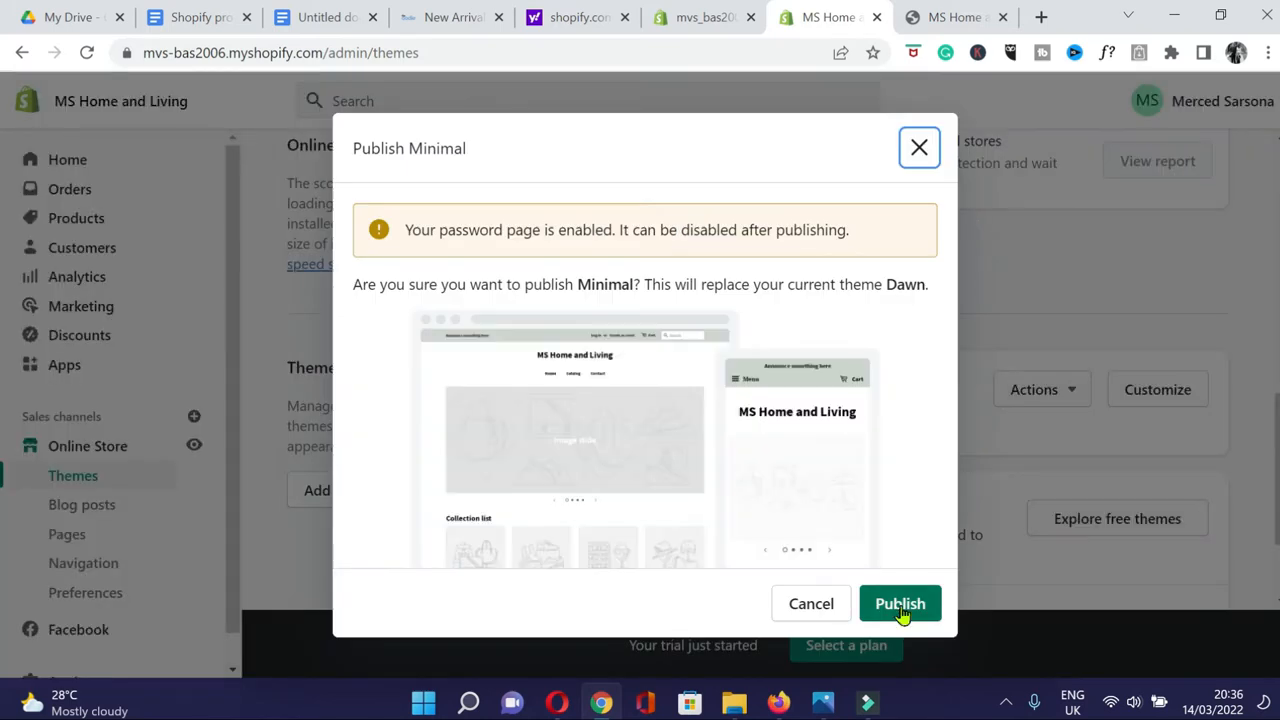
click(900, 606)
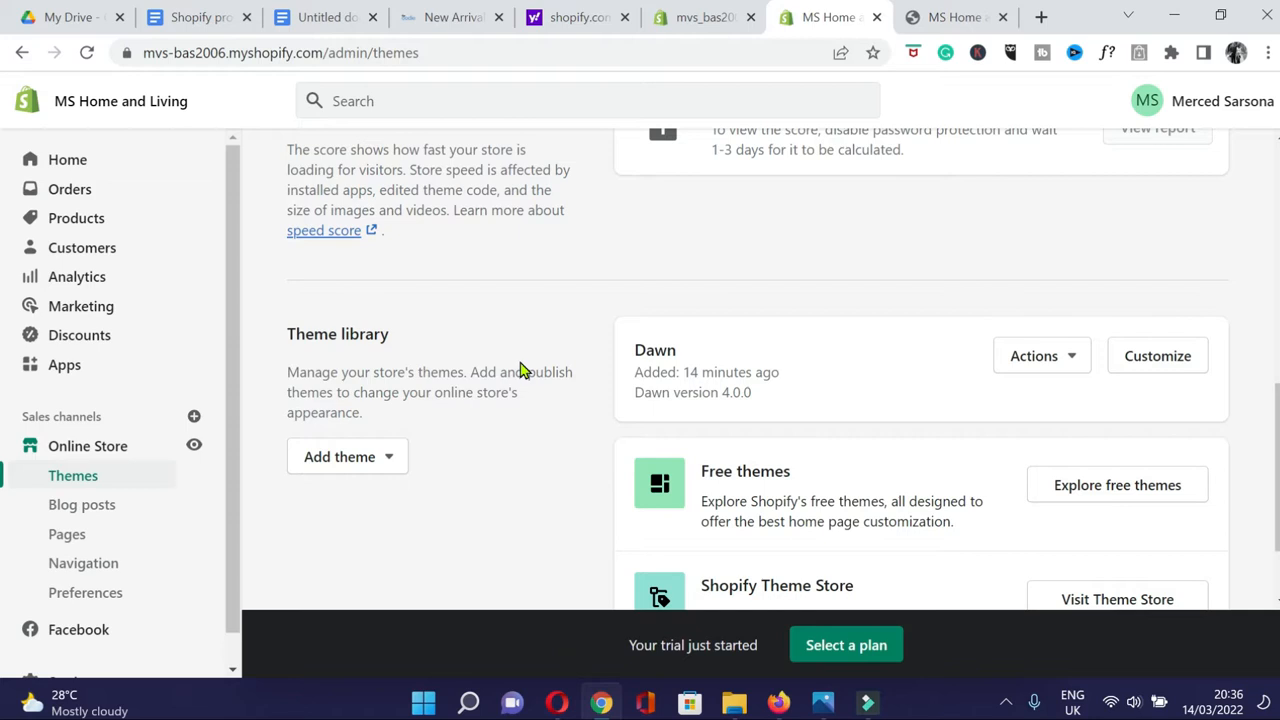
Open the current Minimal theme in the theme editor and look through its home page sections.
scroll(520, 371, down, 2)
scroll(1248, 363, up, 6)
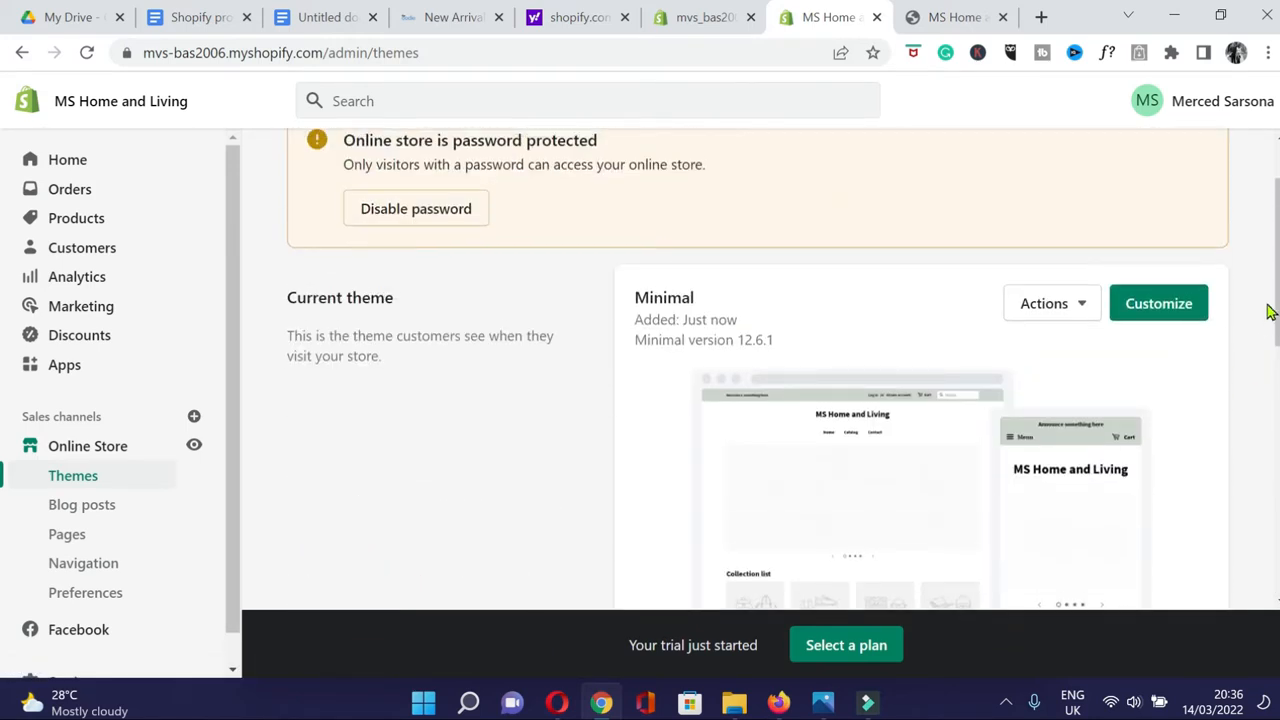
scroll(1266, 312, up, 2)
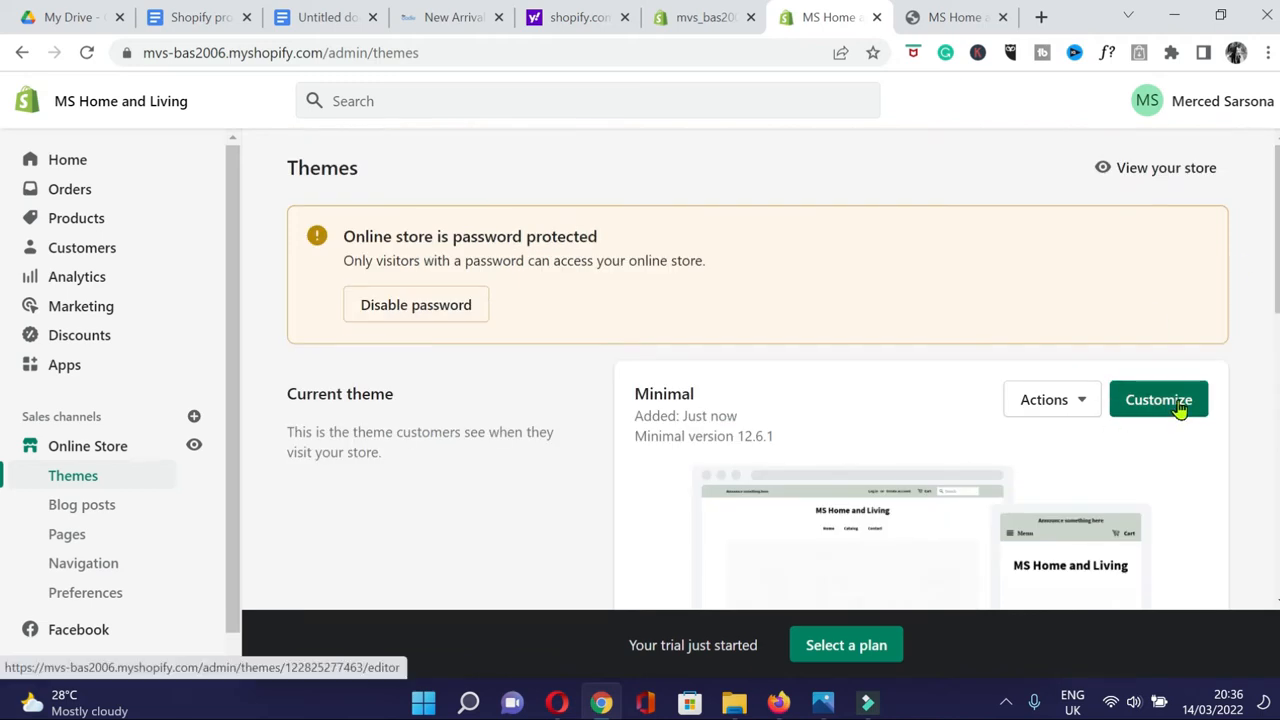
click(1165, 409)
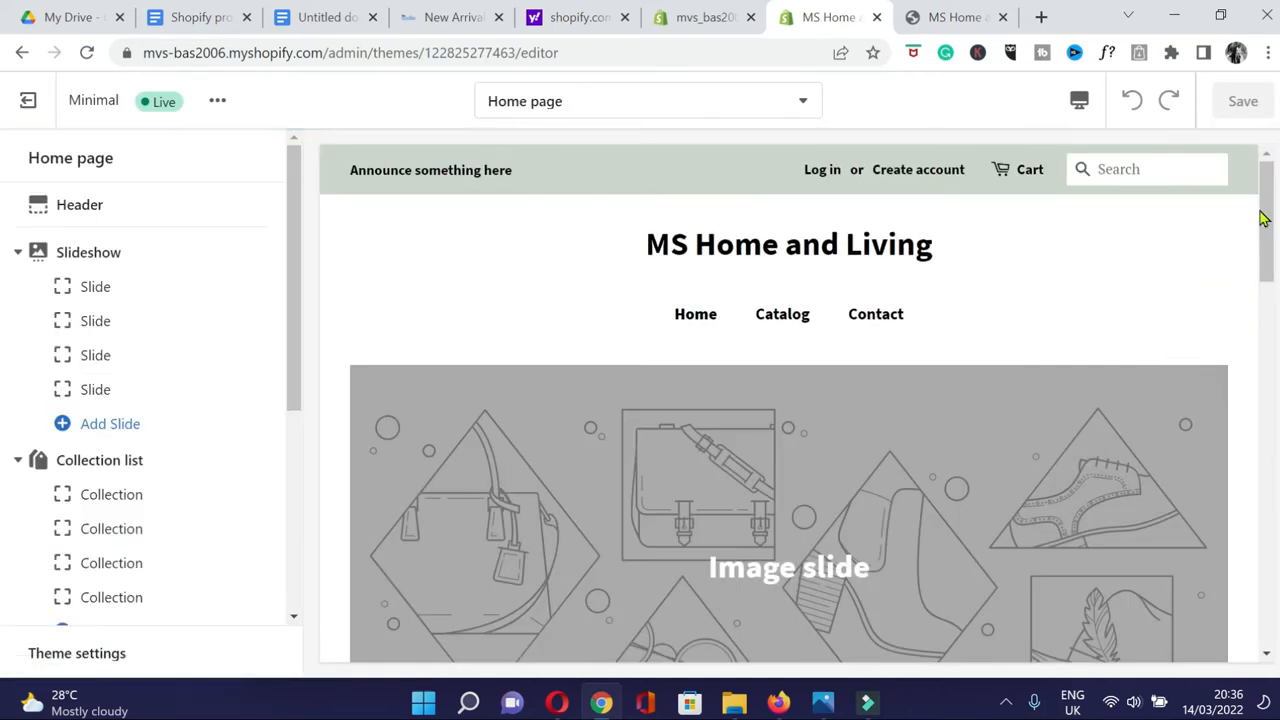
drag(1268, 217, 1269, 188)
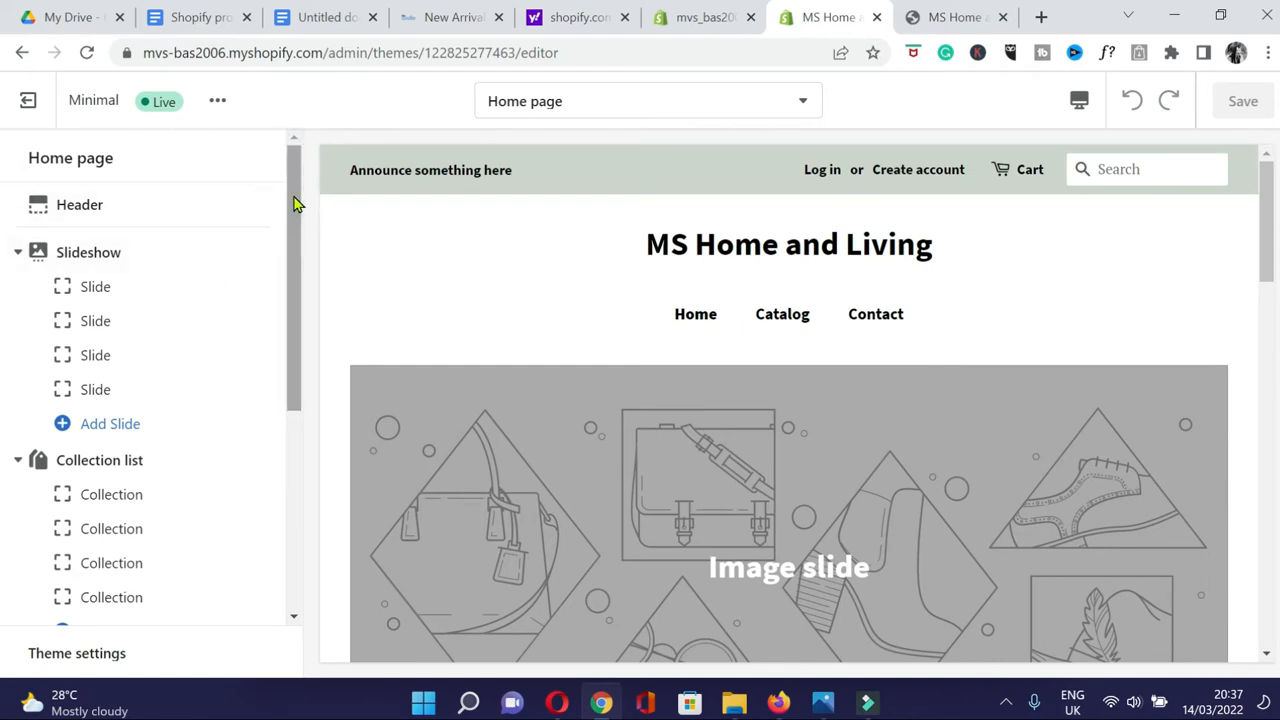
scroll(291, 208, down, 3)
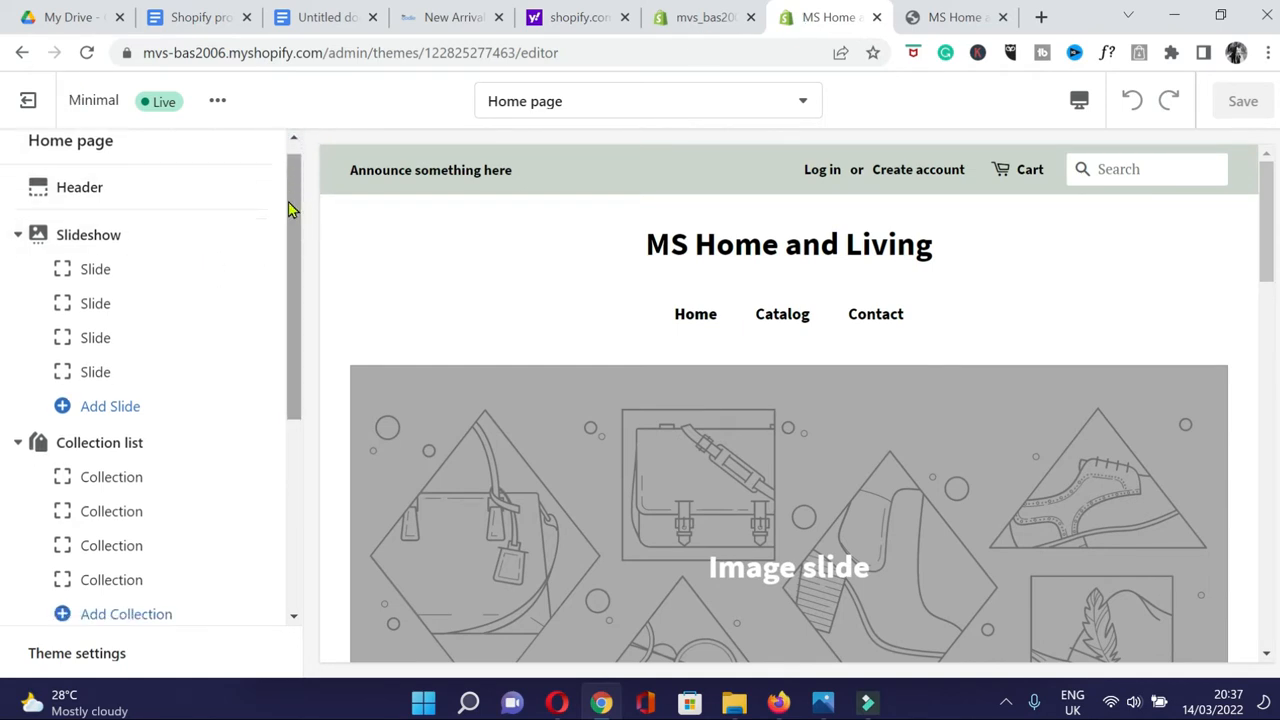
drag(294, 270, 274, 186)
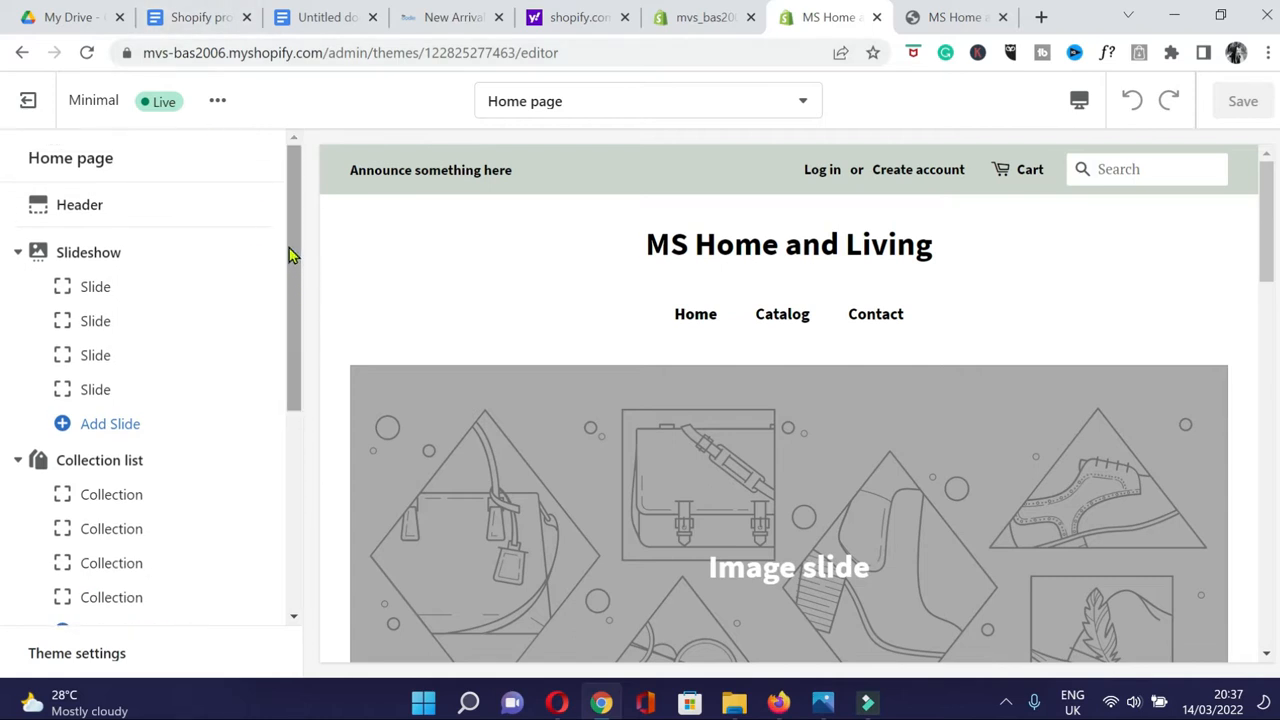
scroll(194, 515, down, 1)
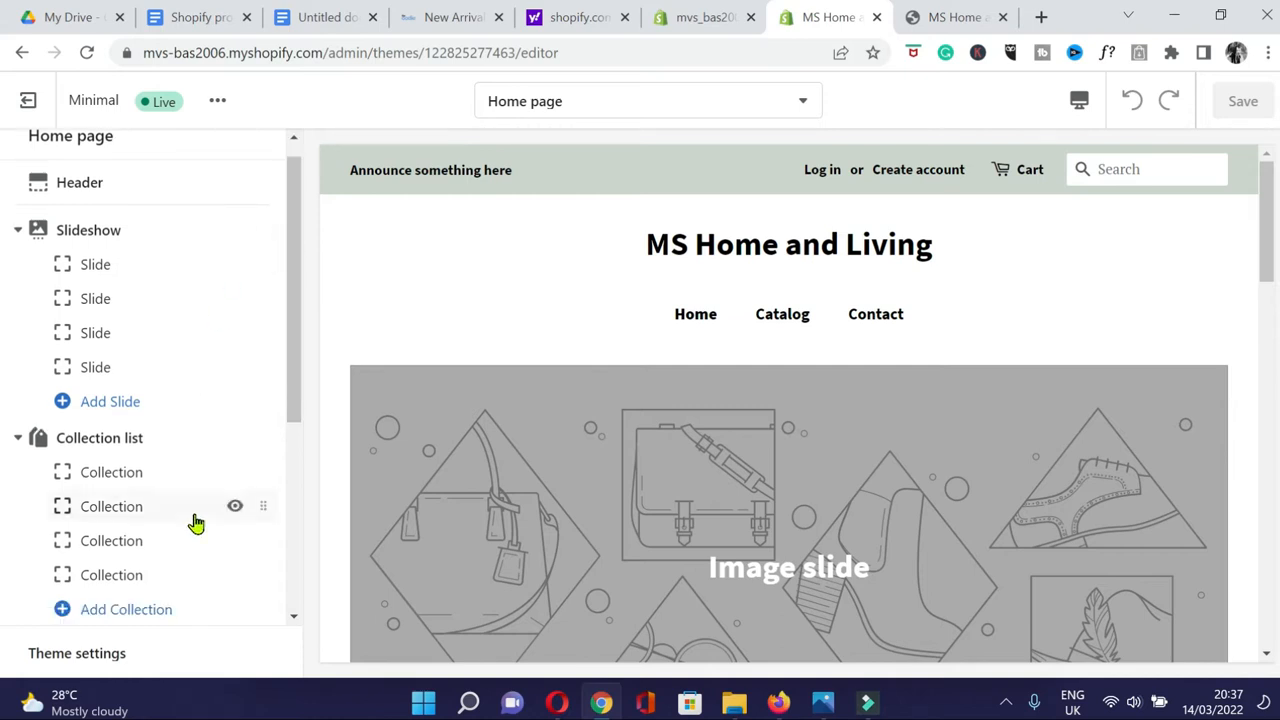
Enable the wide layout in the theme settings.
click(74, 660)
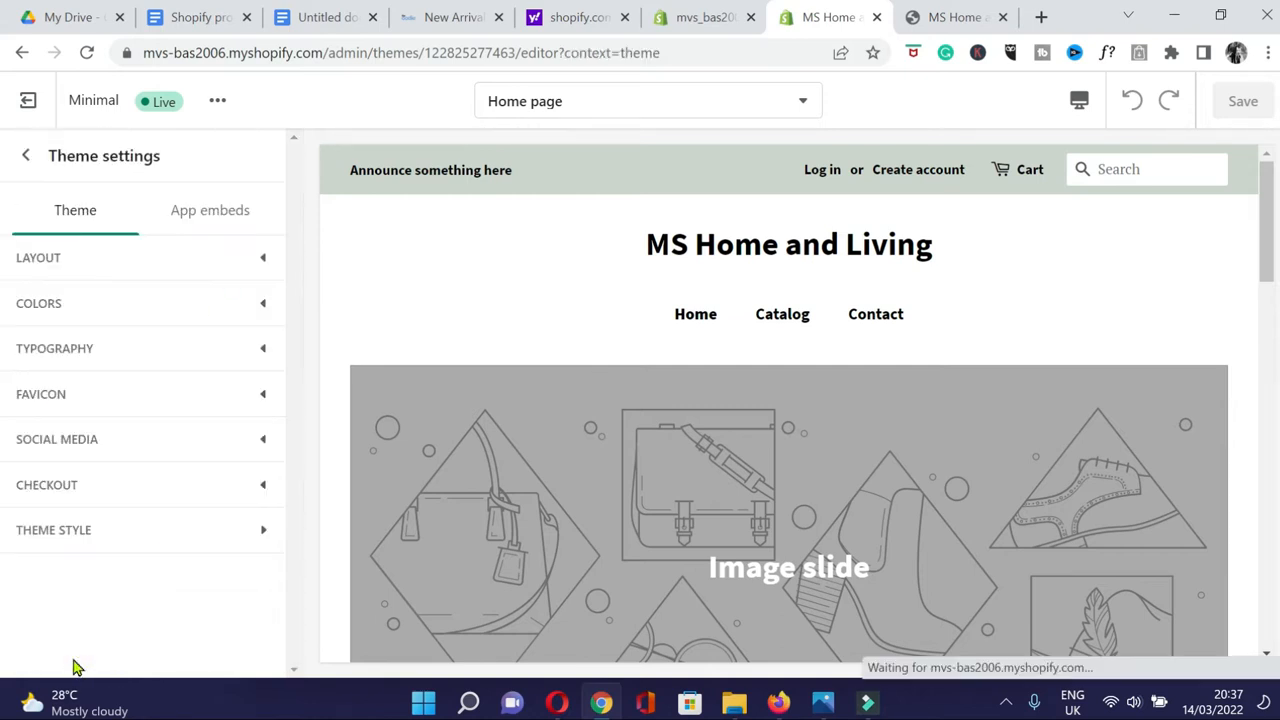
click(254, 264)
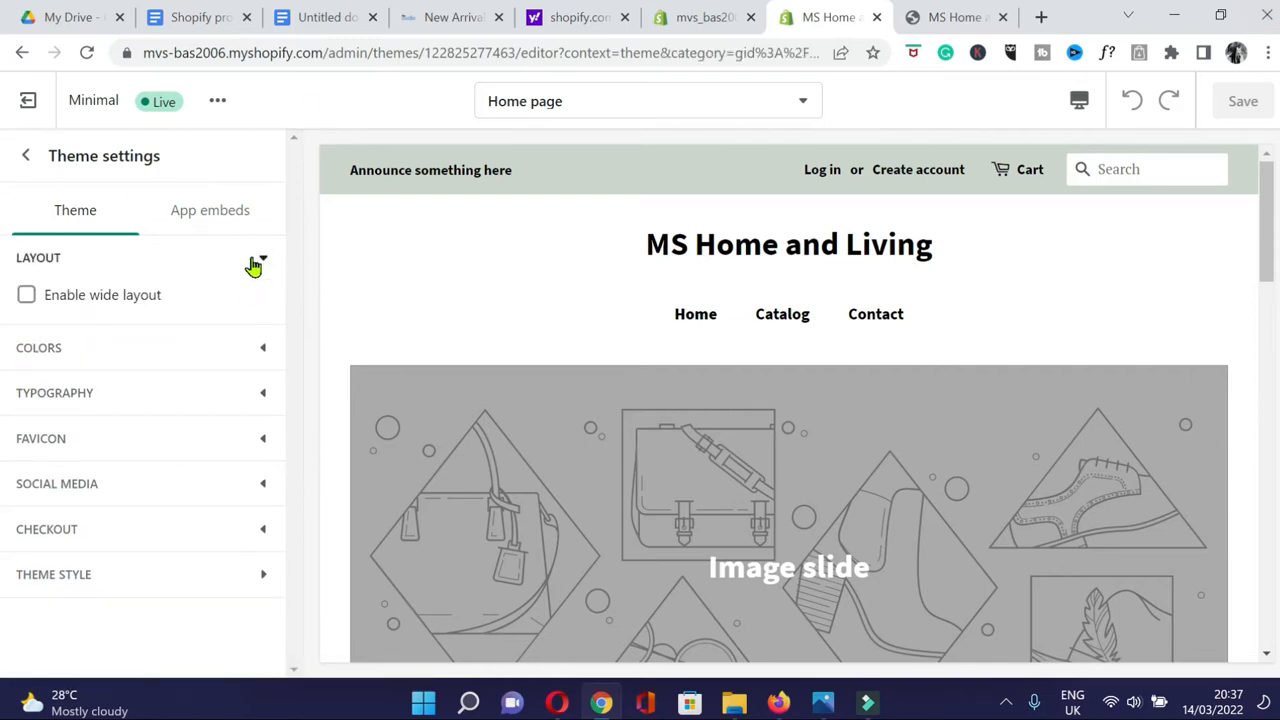
click(27, 297)
Set the theme's top bar background color to #694435 and save the theme changes.
click(211, 347)
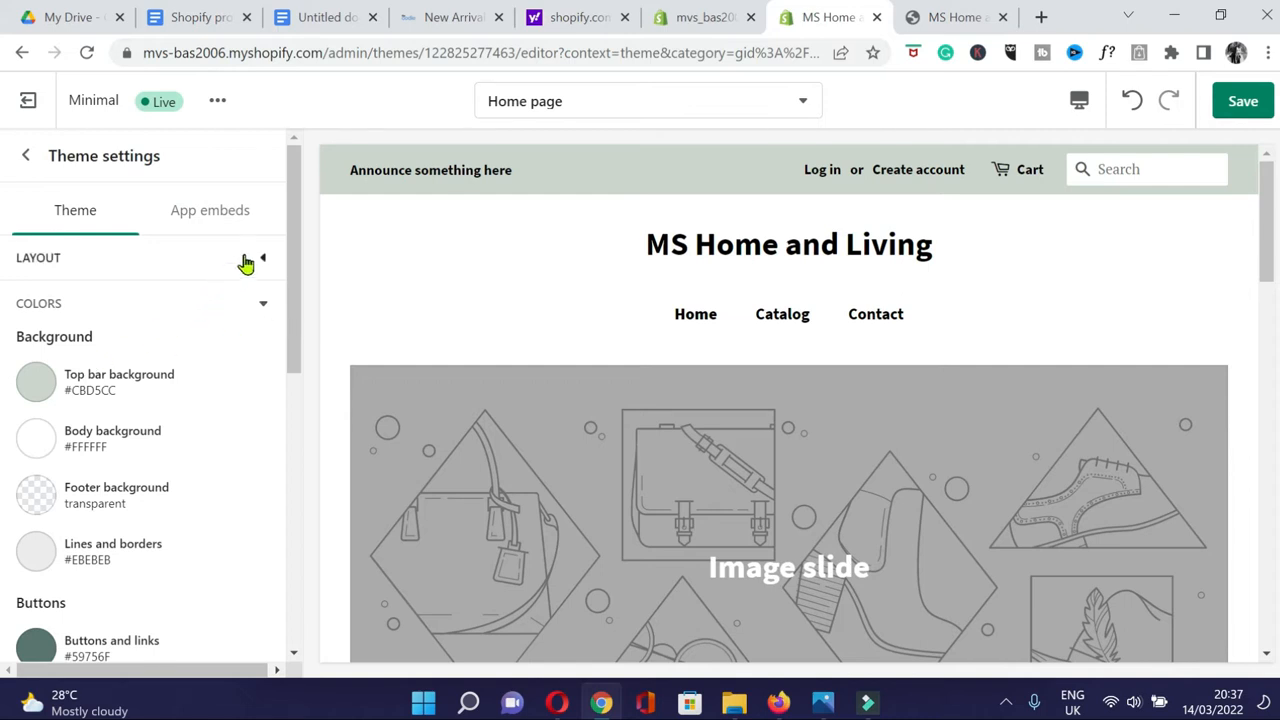
click(38, 381)
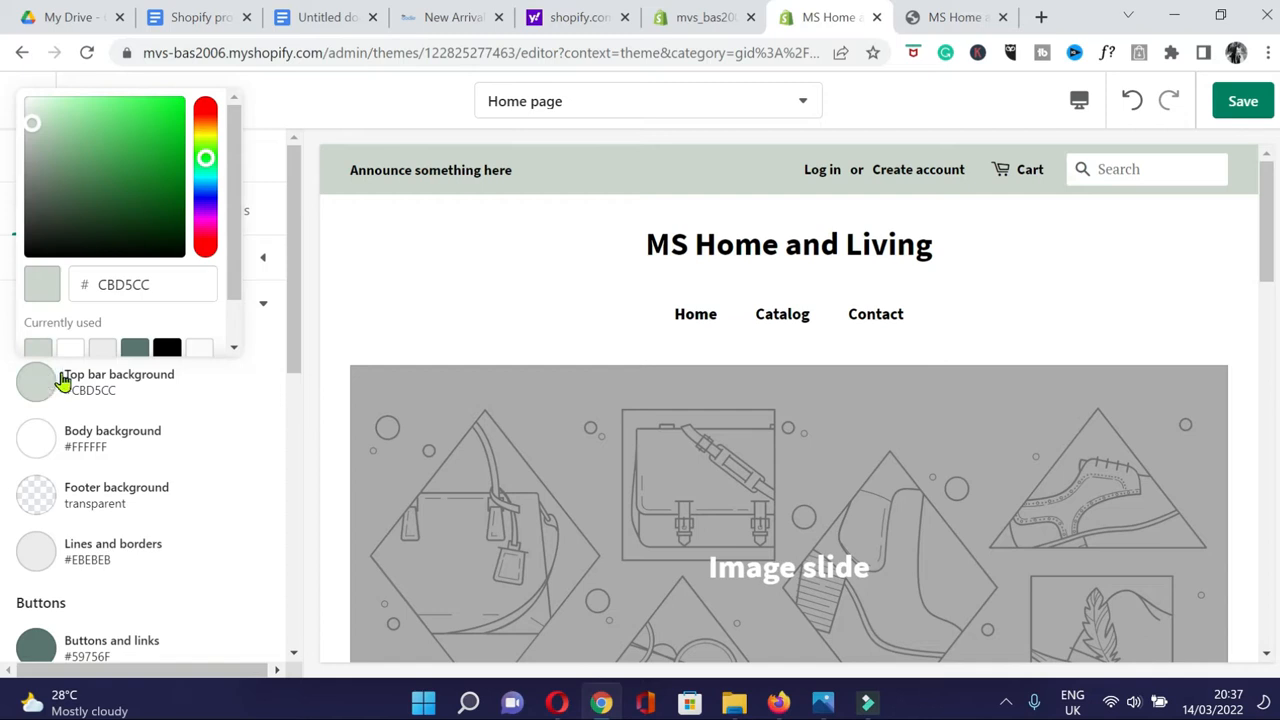
click(162, 282)
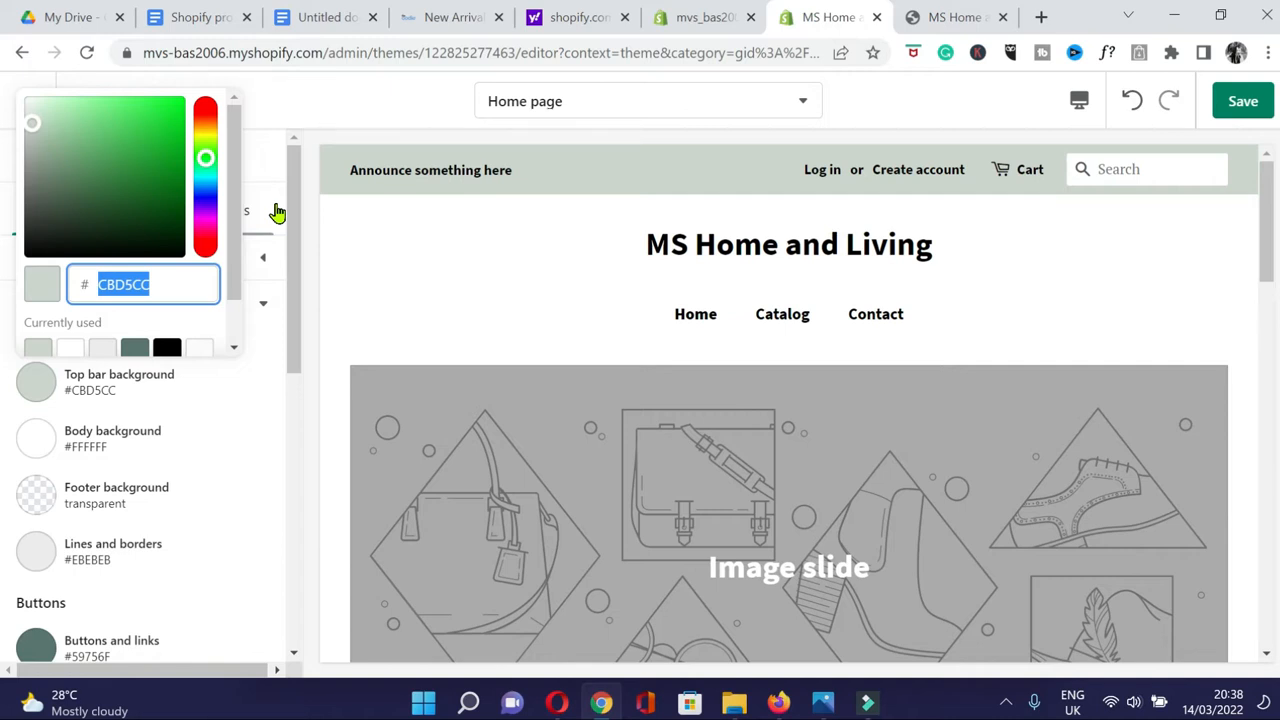
double_click(175, 279)
text(694)
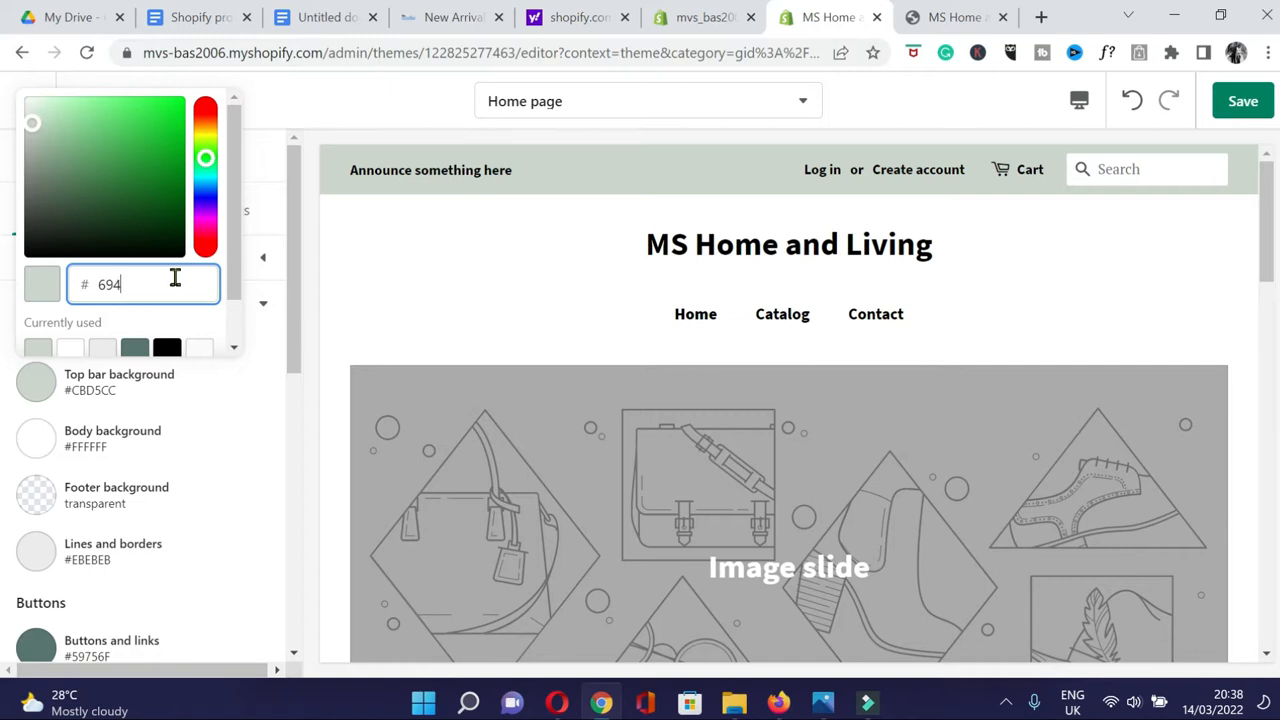
text(435)
drag(295, 290, 295, 304)
click(1245, 101)
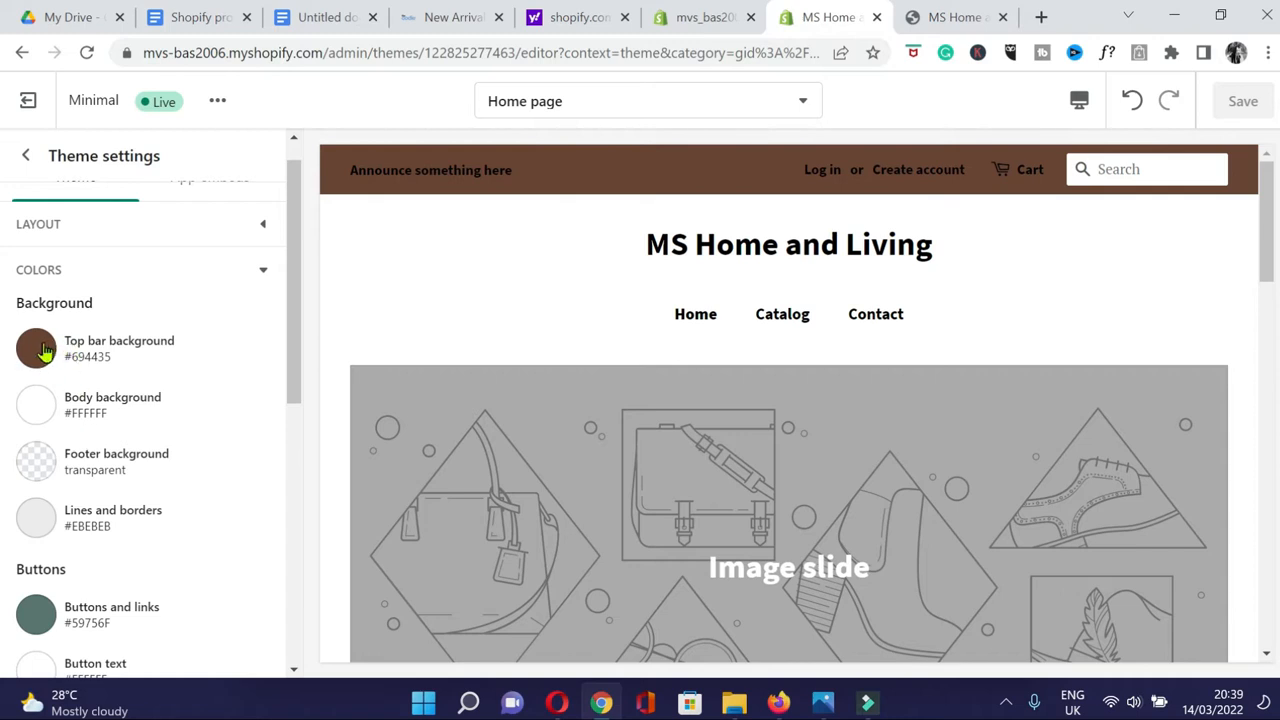
Try #E7D2CC as the top bar background color, and return it to the recently selected #694435.
click(44, 350)
drag(159, 583, 72, 584)
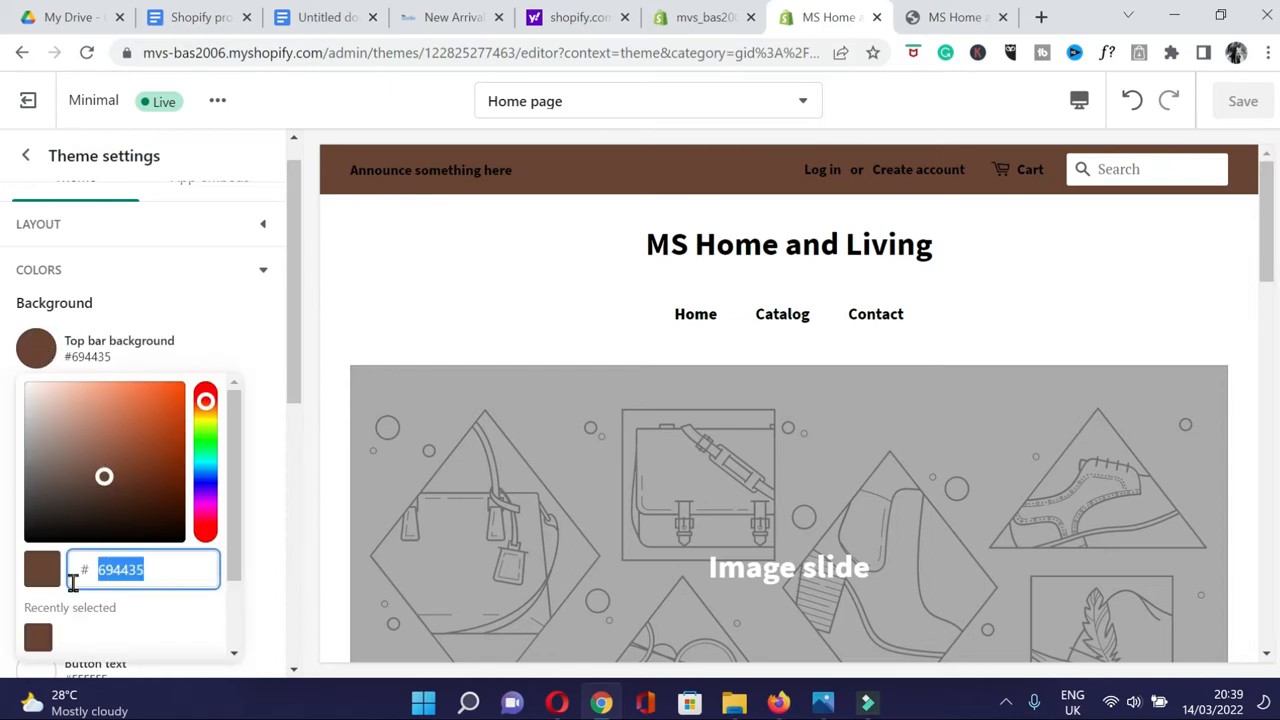
text(e7d2cc)
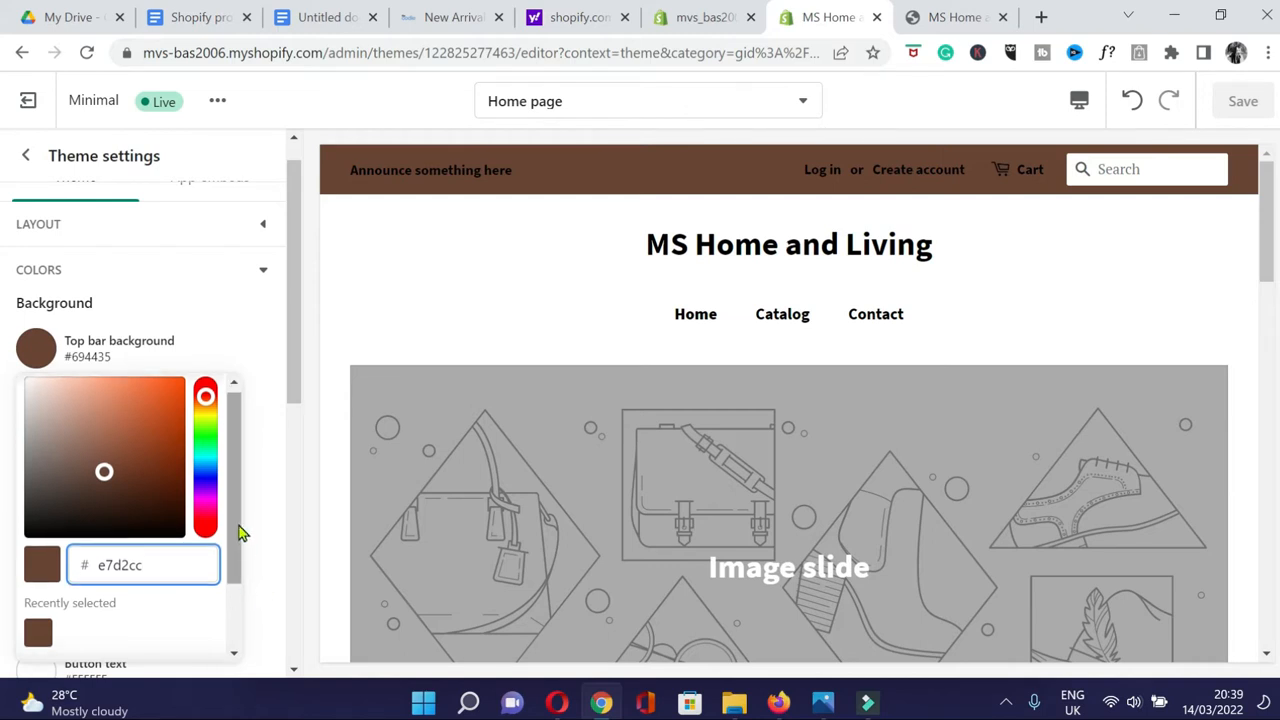
scroll(240, 533, down, 1)
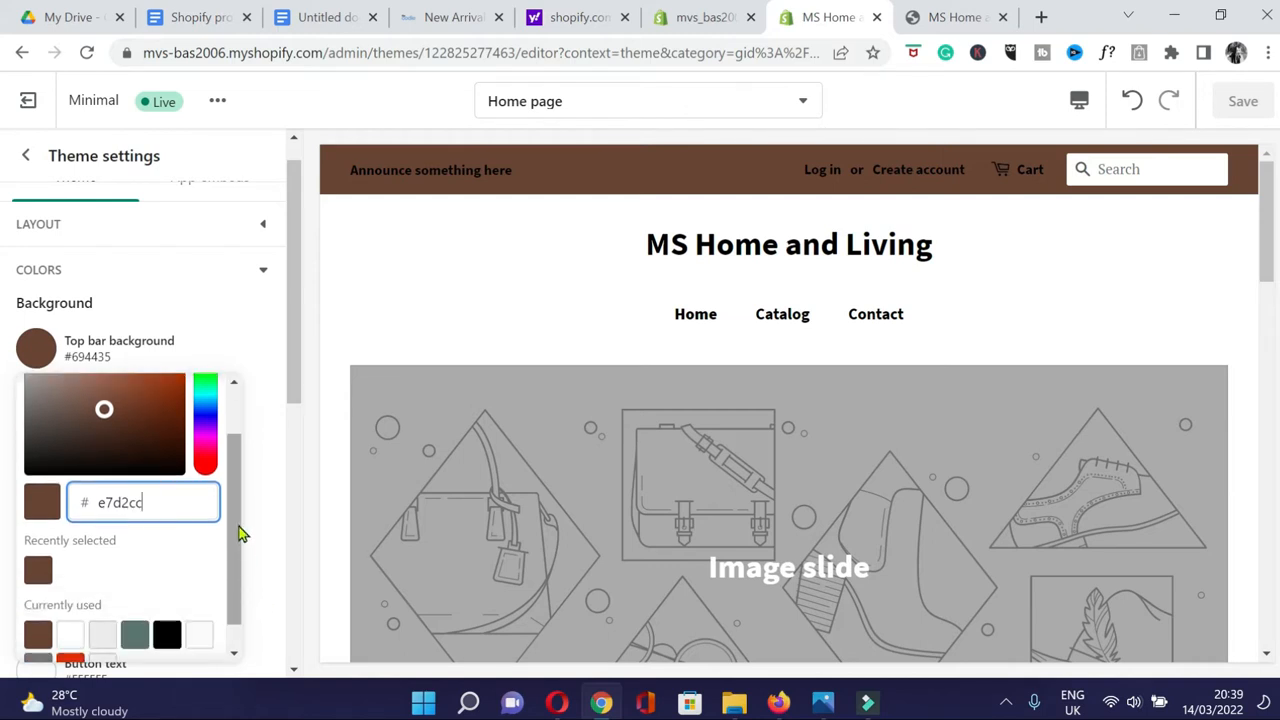
click(634, 228)
scroll(271, 478, down, 3)
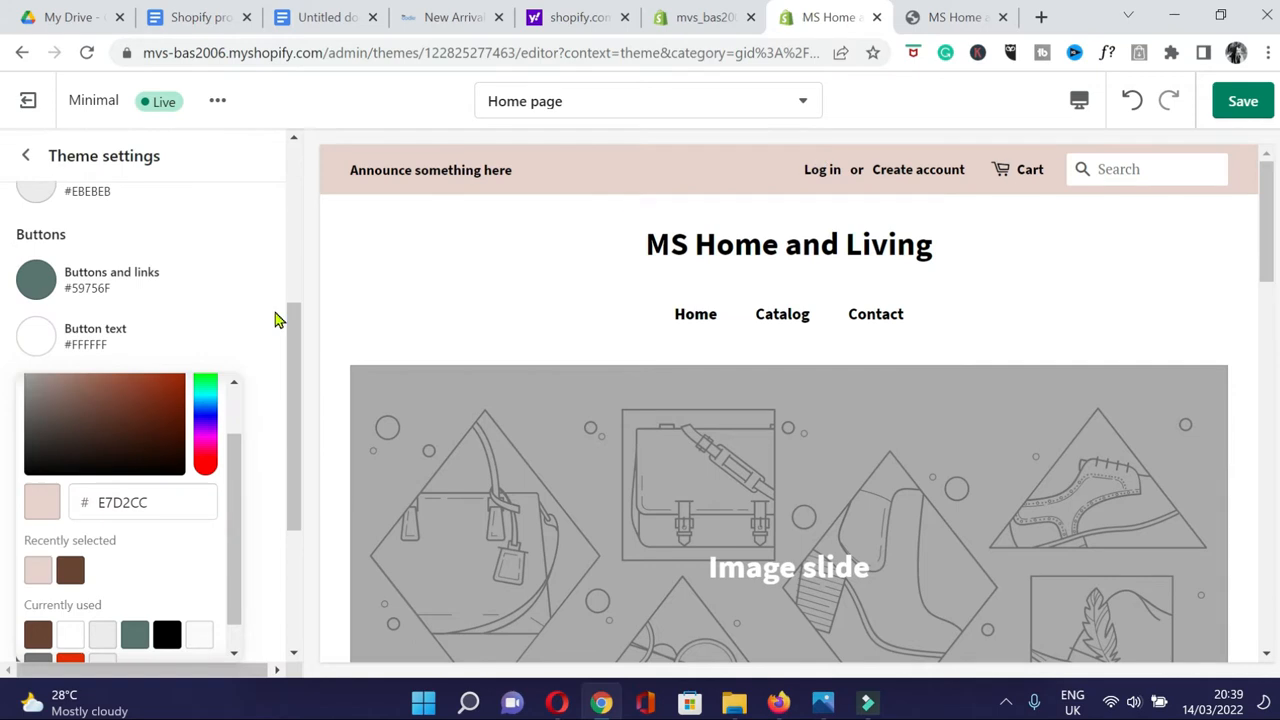
scroll(201, 517, down, 1)
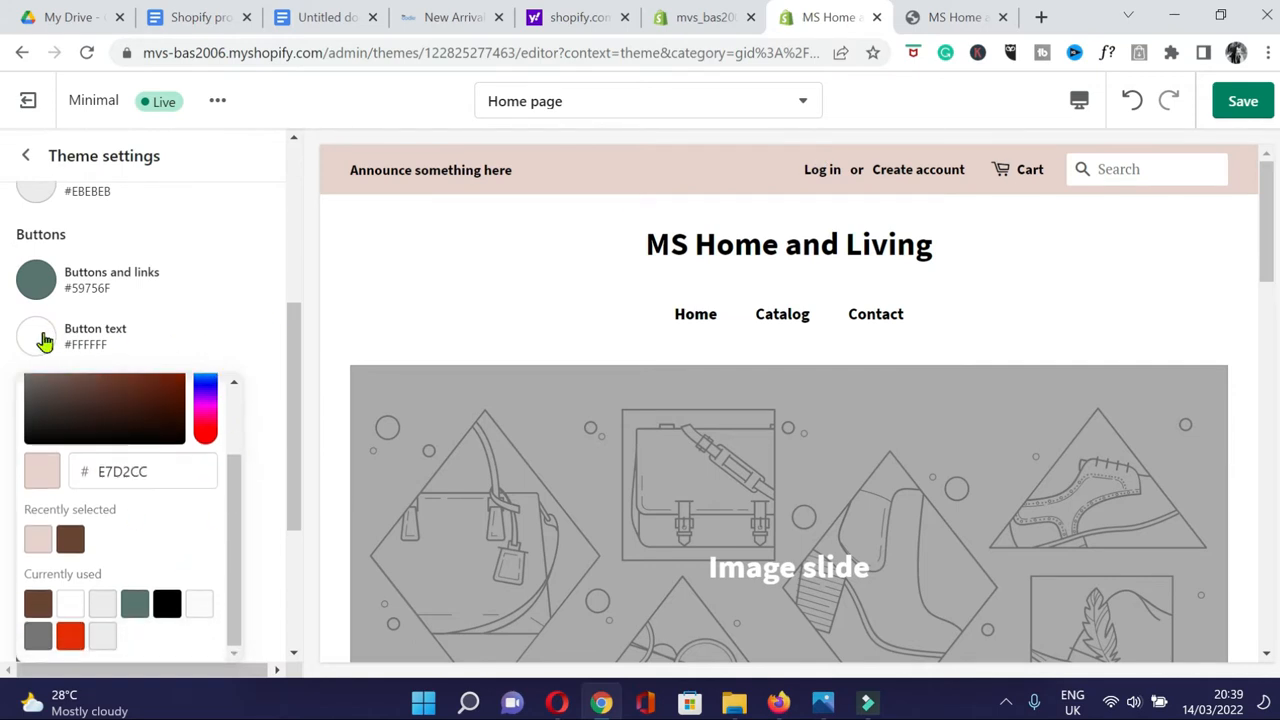
click(70, 539)
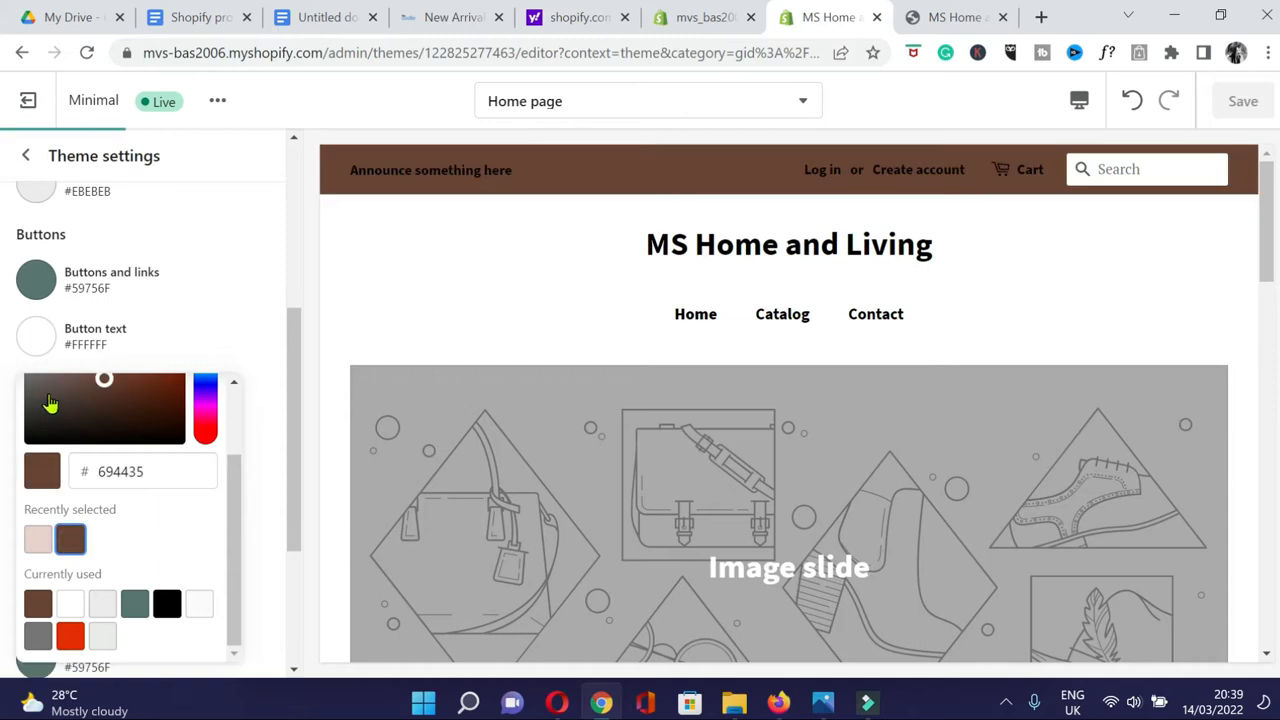
Set the theme's top bar background color to #E7D2CC and the button text color to #694435.
click(37, 539)
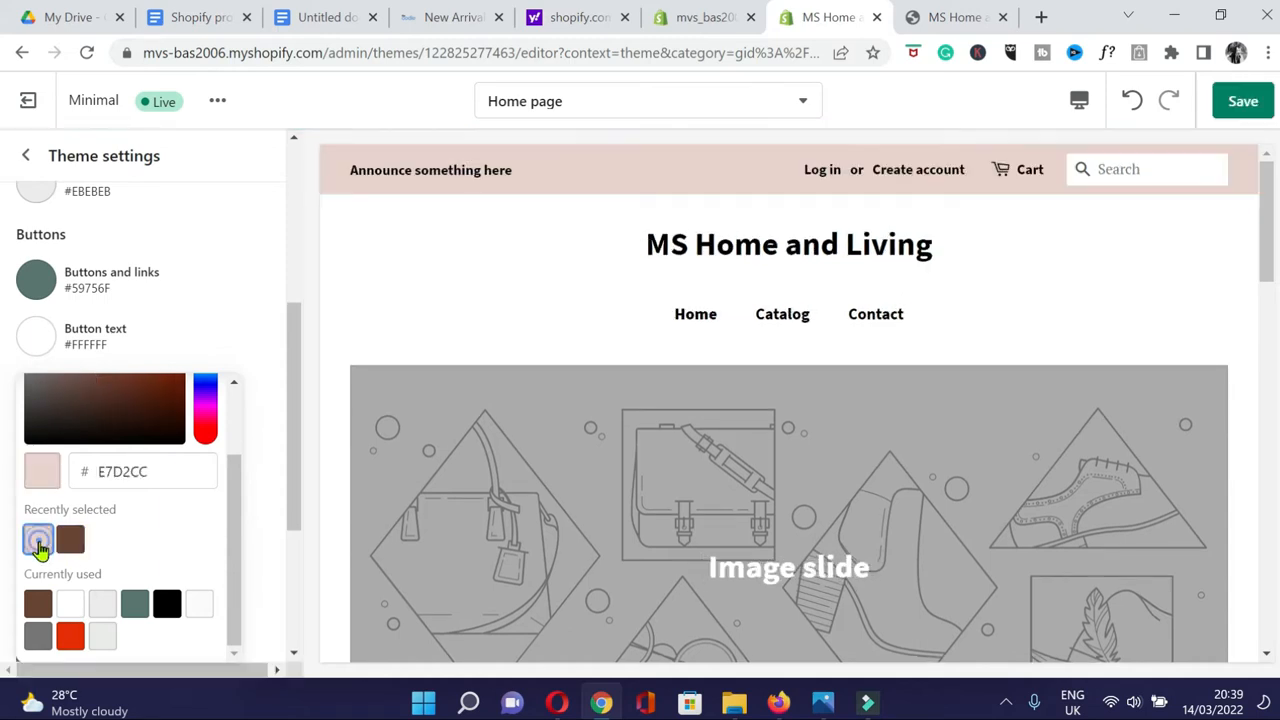
click(38, 338)
click(70, 625)
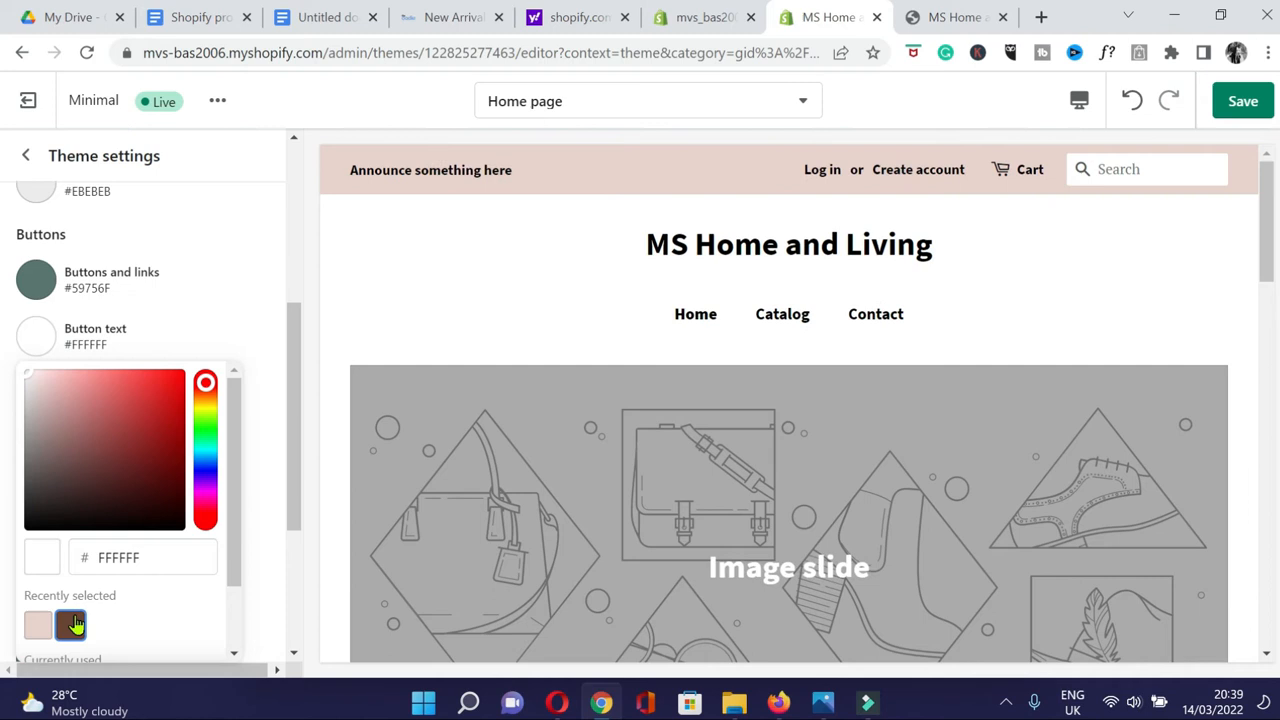
scroll(266, 430, down, 5)
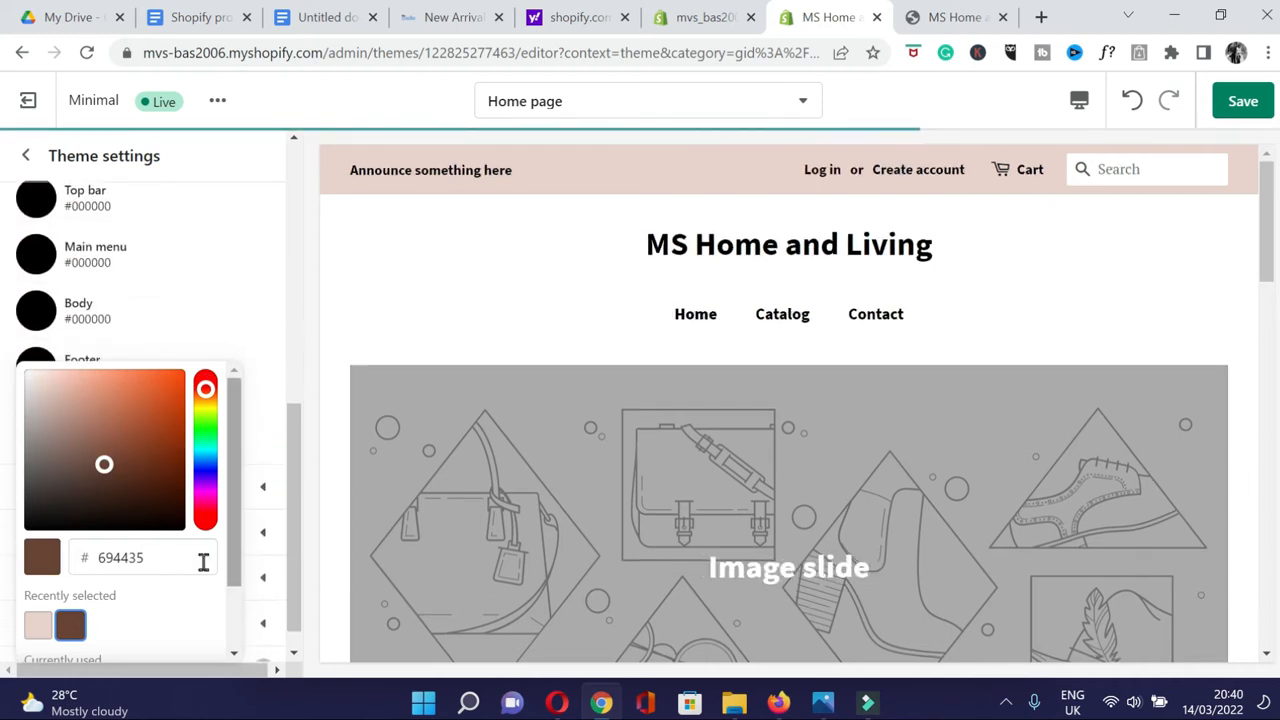
scroll(203, 560, down, 2)
click(229, 291)
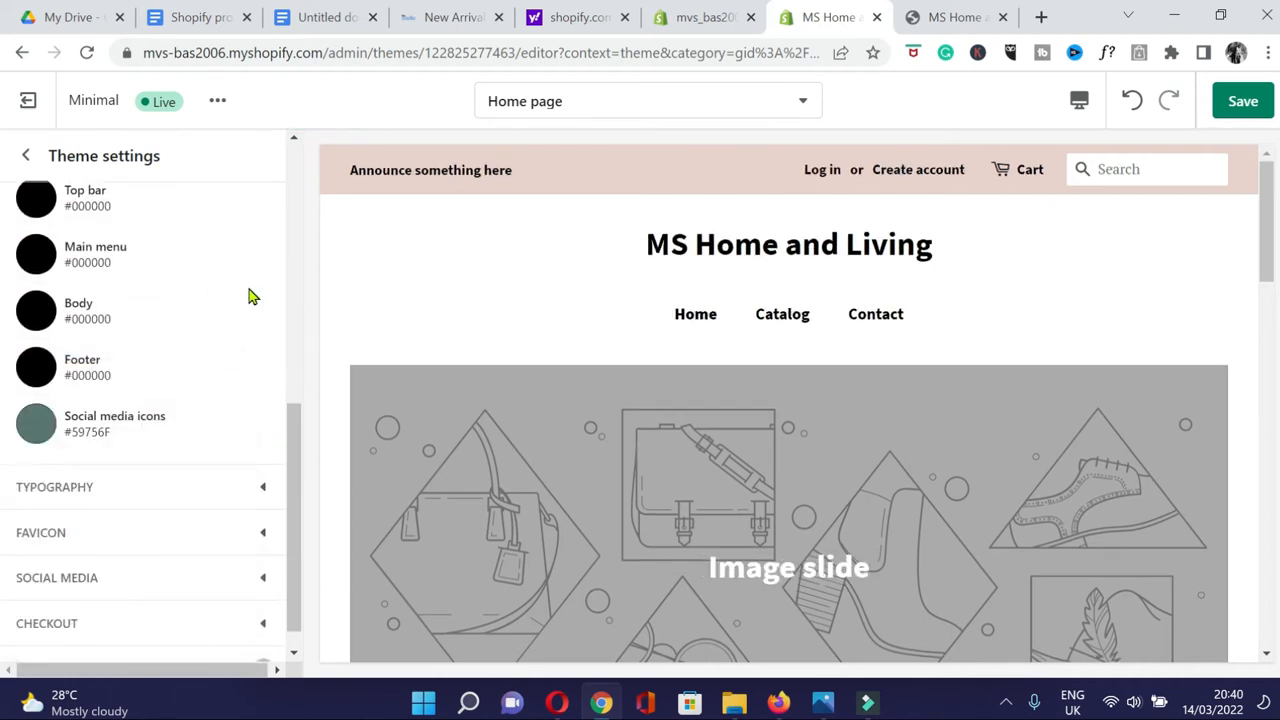
Set the social media icons color to #C6AB7C and save the theme changes.
scroll(228, 399, up, 1)
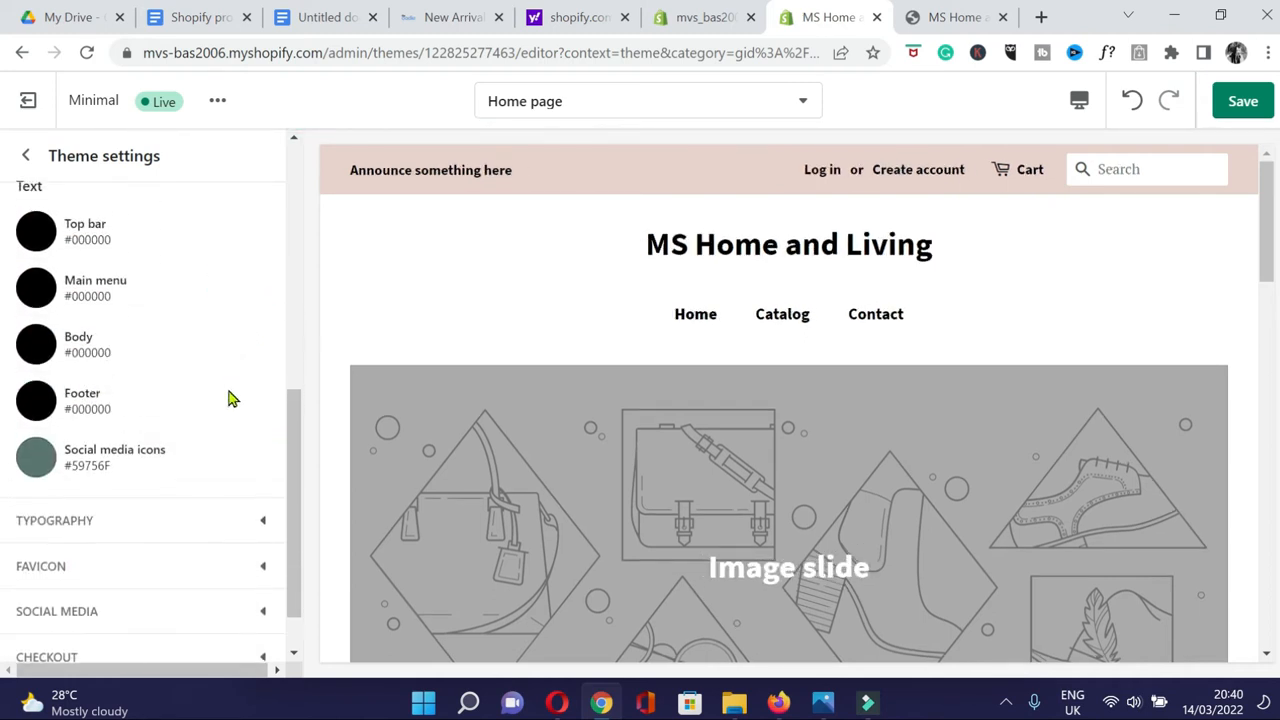
click(34, 460)
click(171, 294)
text(c6ab7c)
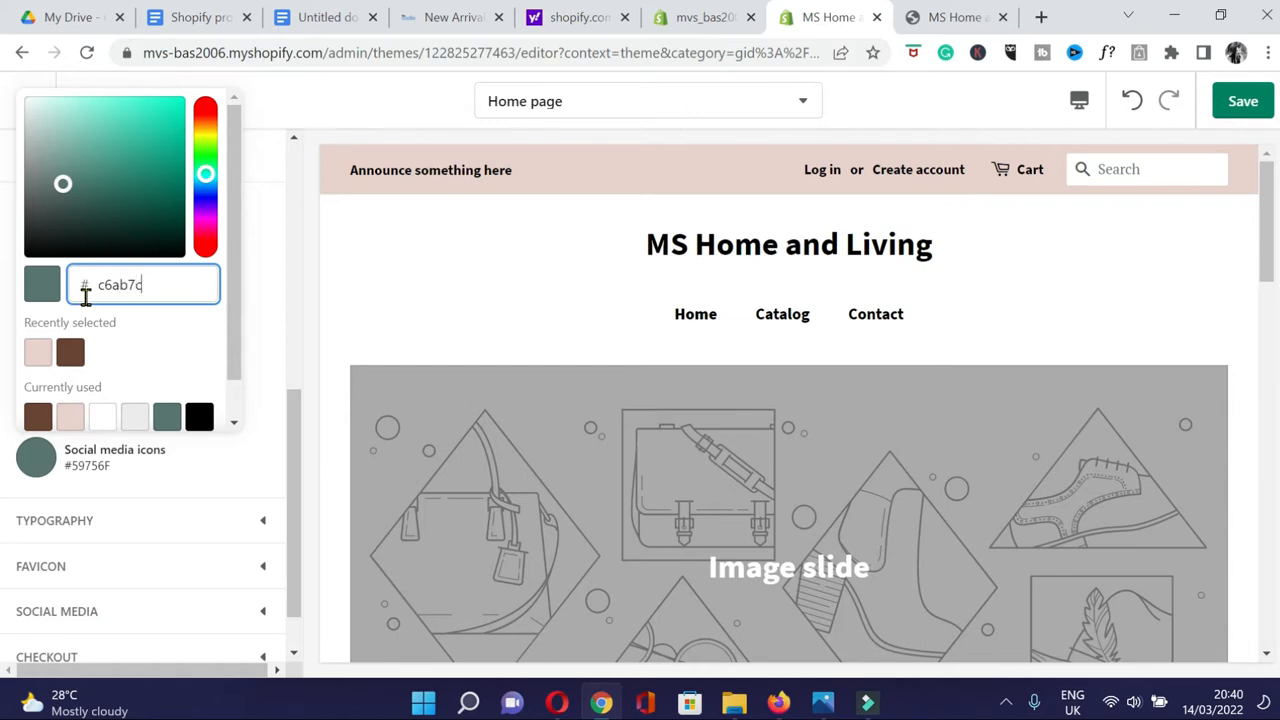
click(1236, 104)
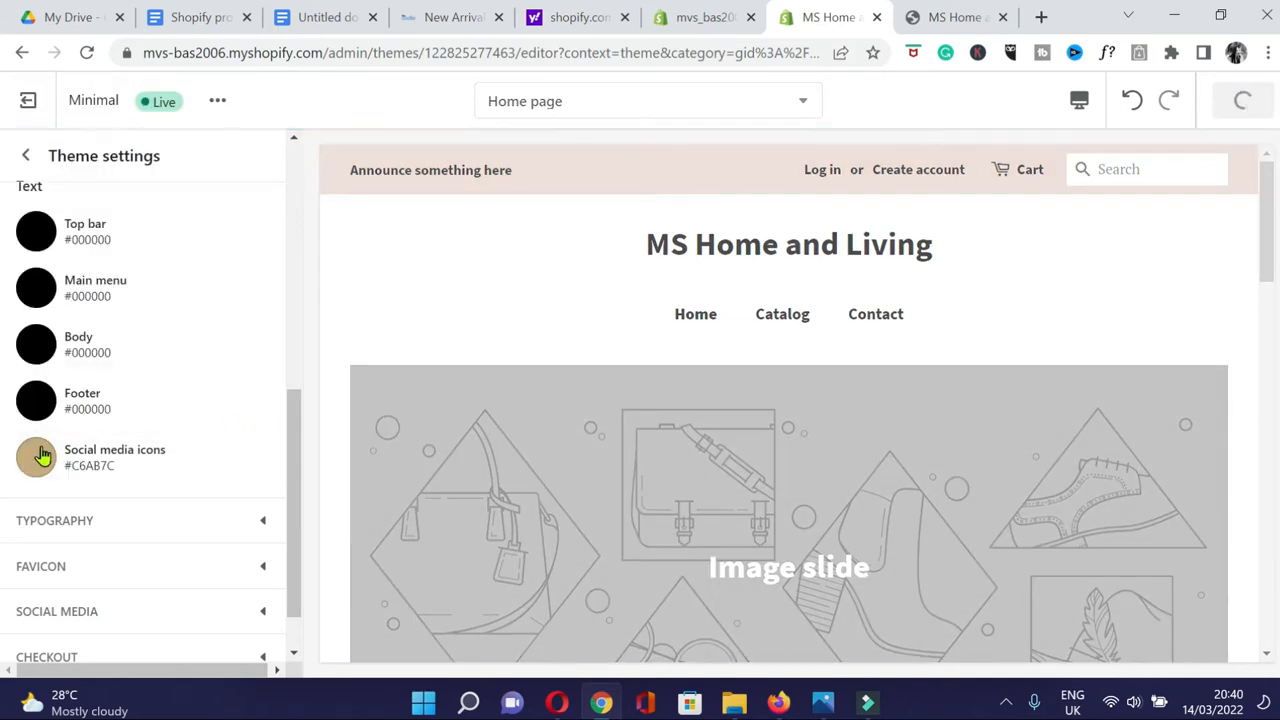
Set the footer text color to the recently selected #E7D2CC.
scroll(10, 440, up, 1)
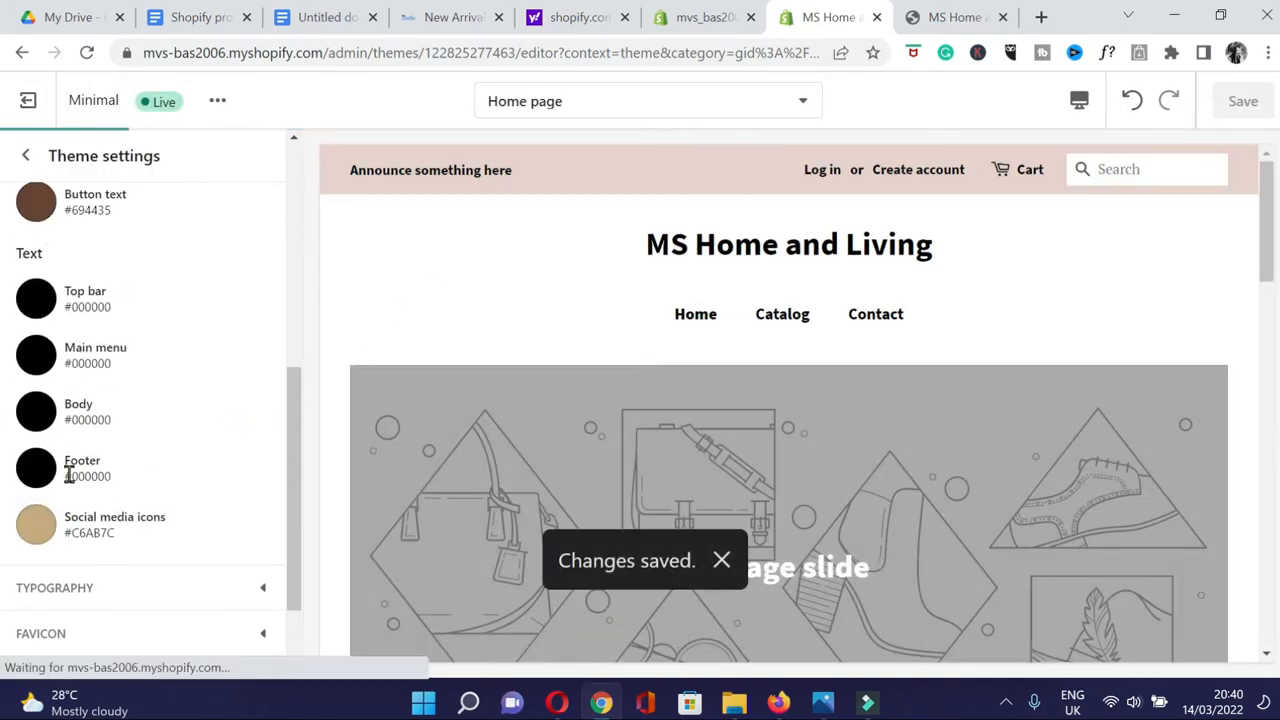
click(36, 478)
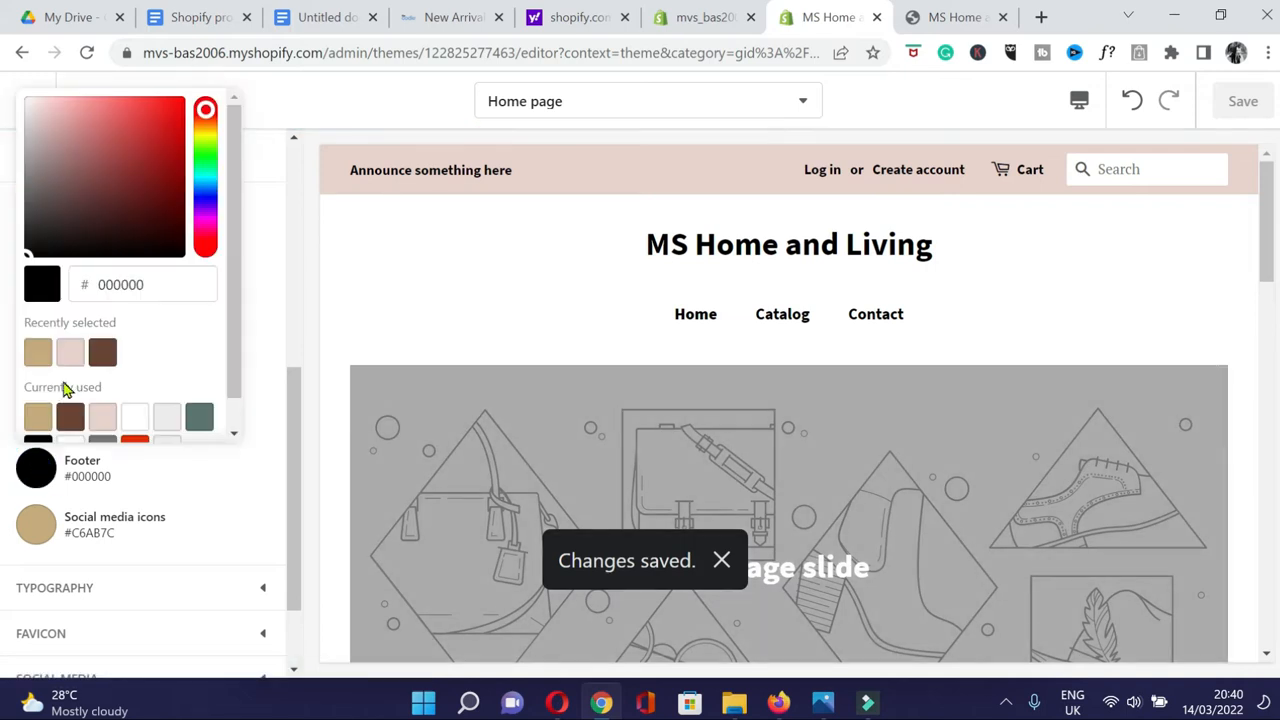
click(70, 362)
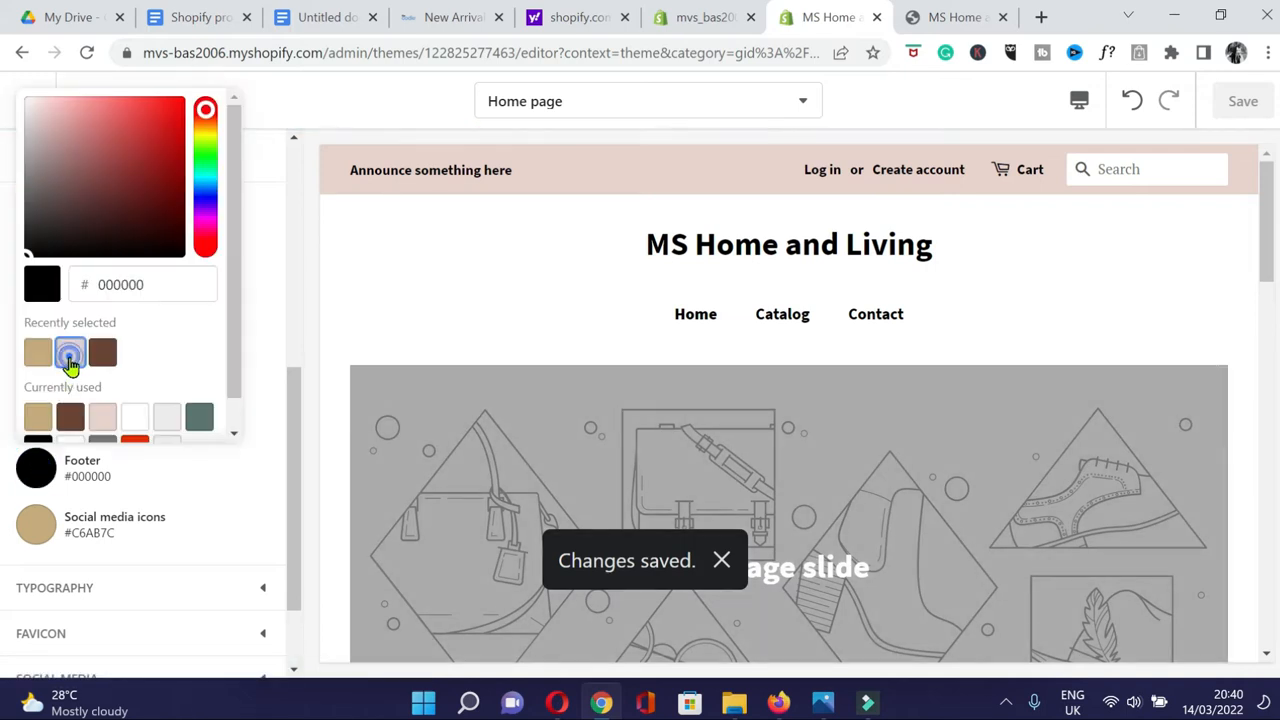
click(209, 514)
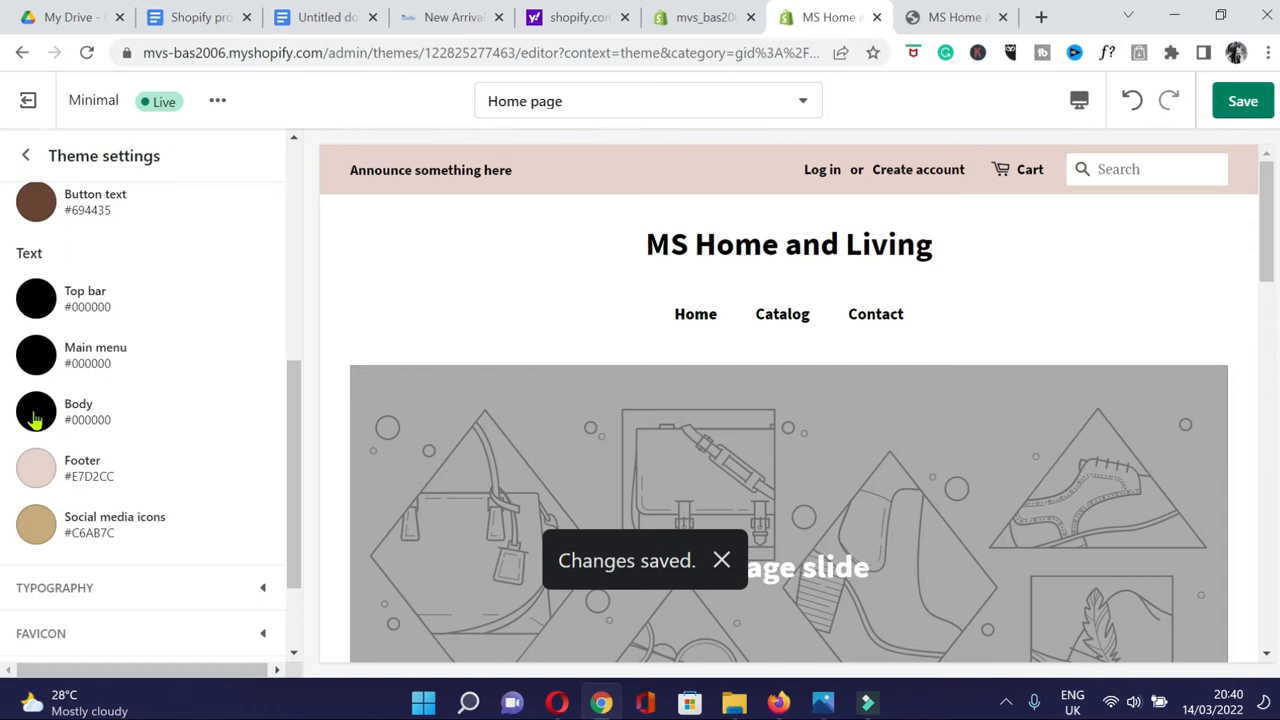
Review the background, button and text color settings against the home page preview.
scroll(34, 420, up, 1)
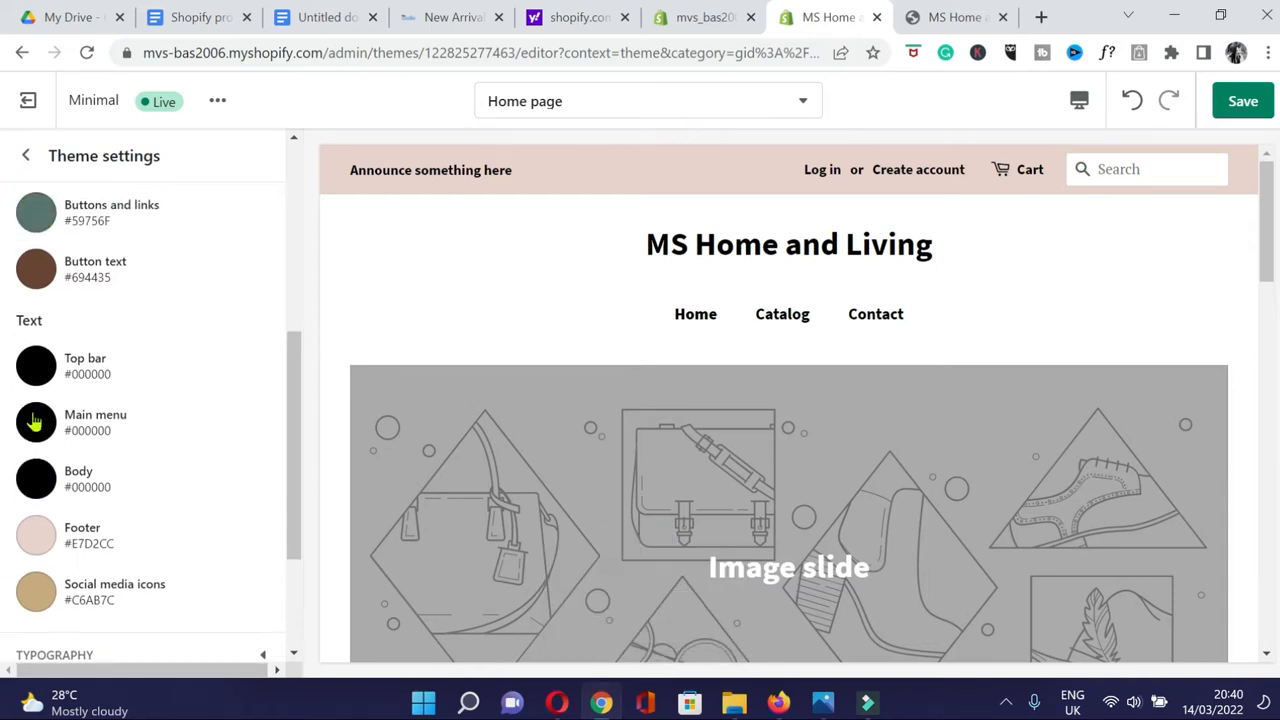
scroll(203, 371, up, 2)
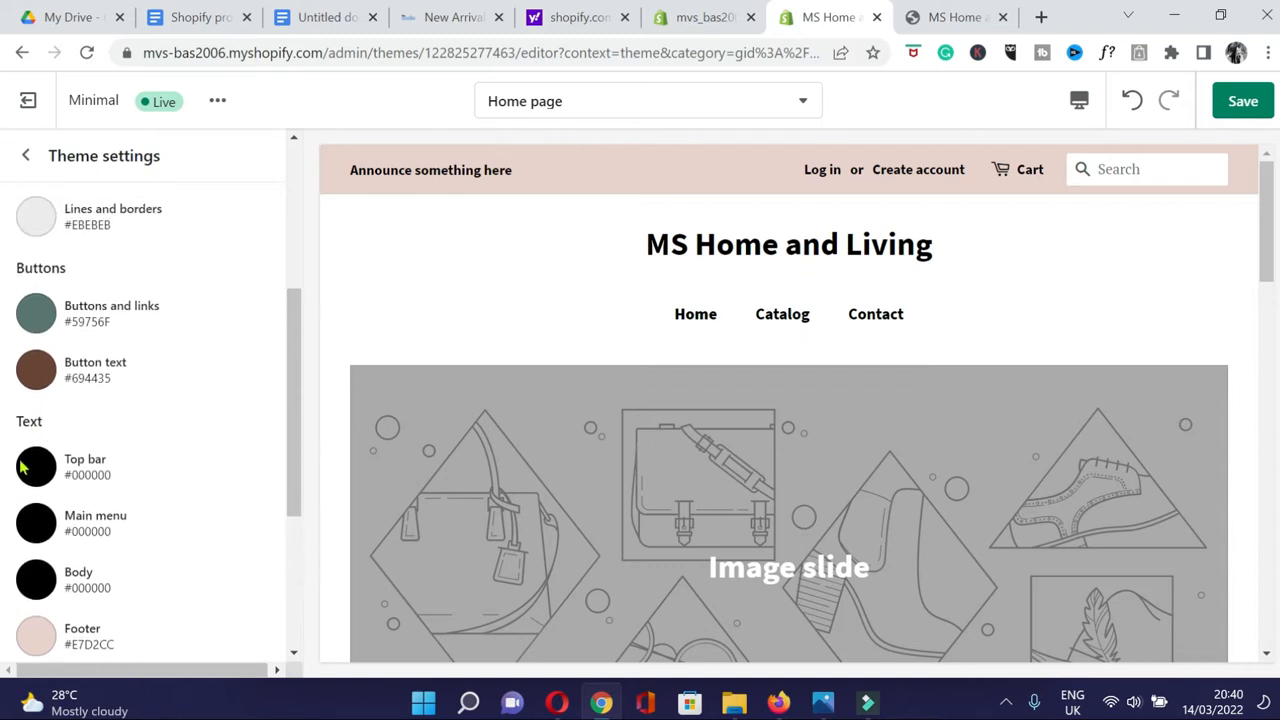
scroll(206, 371, up, 4)
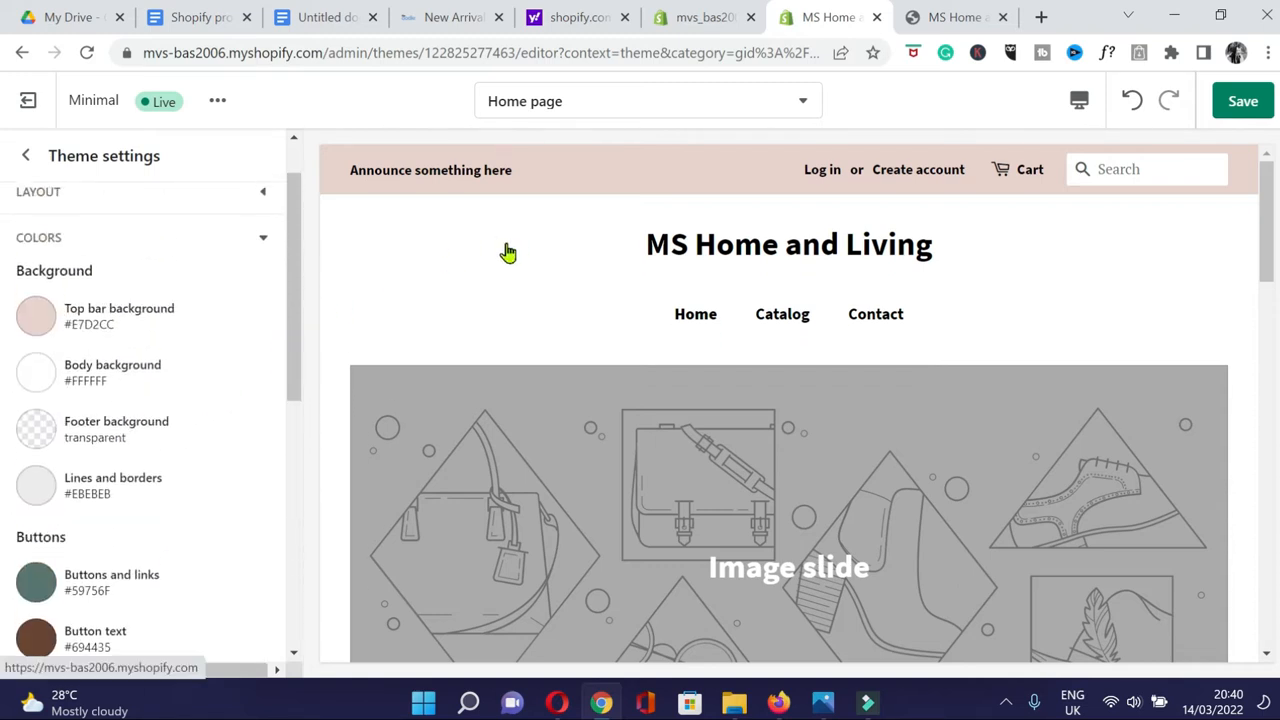
scroll(506, 254, down, 3)
scroll(267, 403, down, 2)
scroll(267, 403, down, 6)
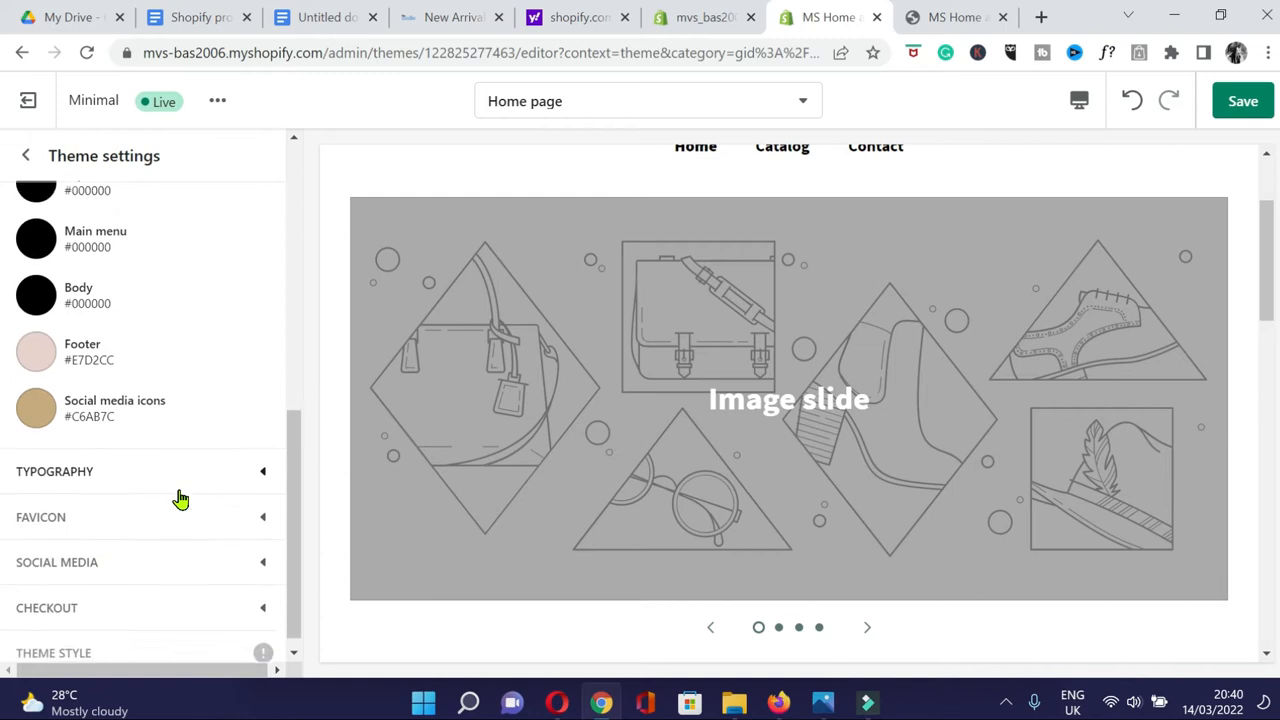
scroll(149, 357, up, 3)
scroll(149, 357, down, 1)
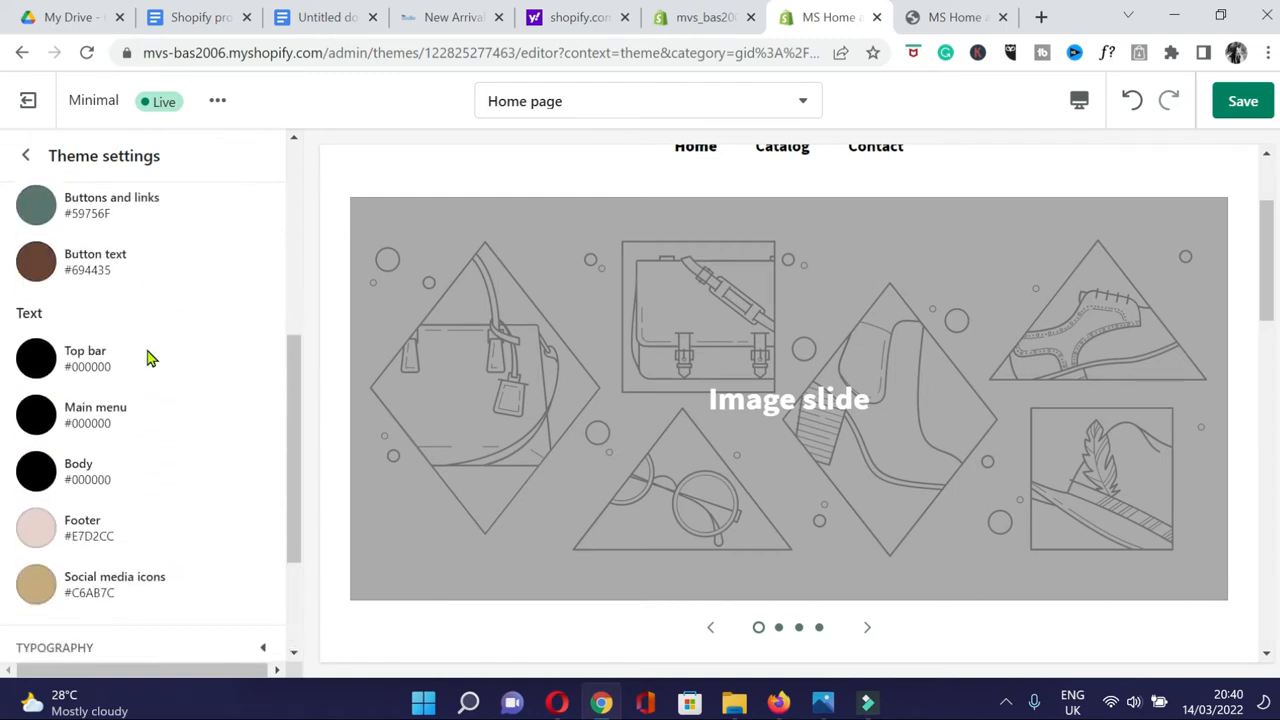
scroll(149, 356, up, 1)
scroll(149, 356, down, 2)
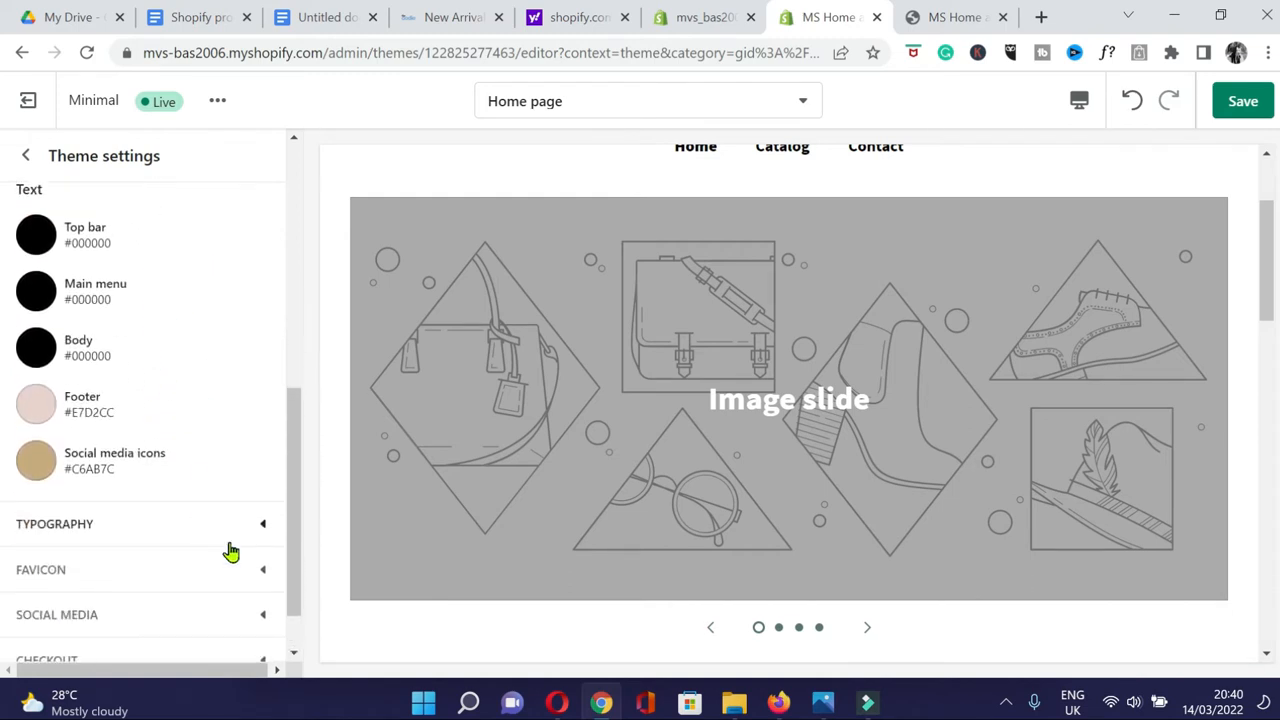
scroll(268, 436, down, 1)
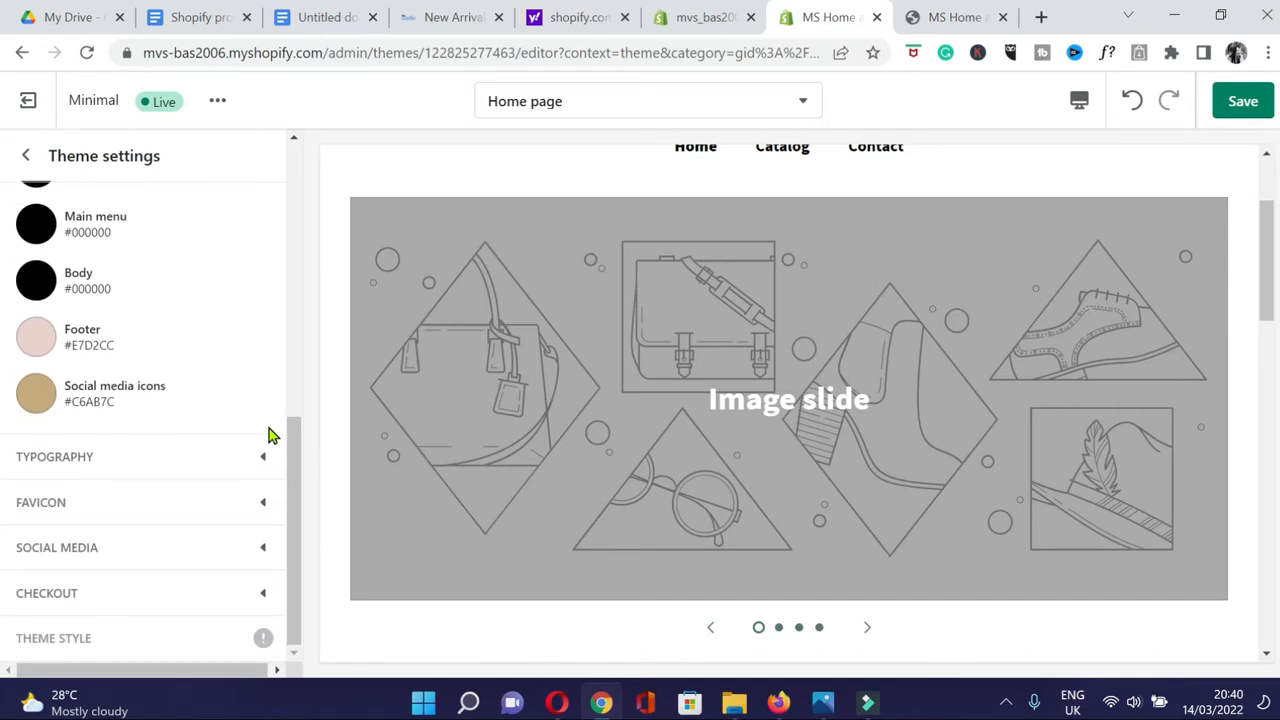
drag(293, 477, 305, 310)
scroll(951, 323, up, 3)
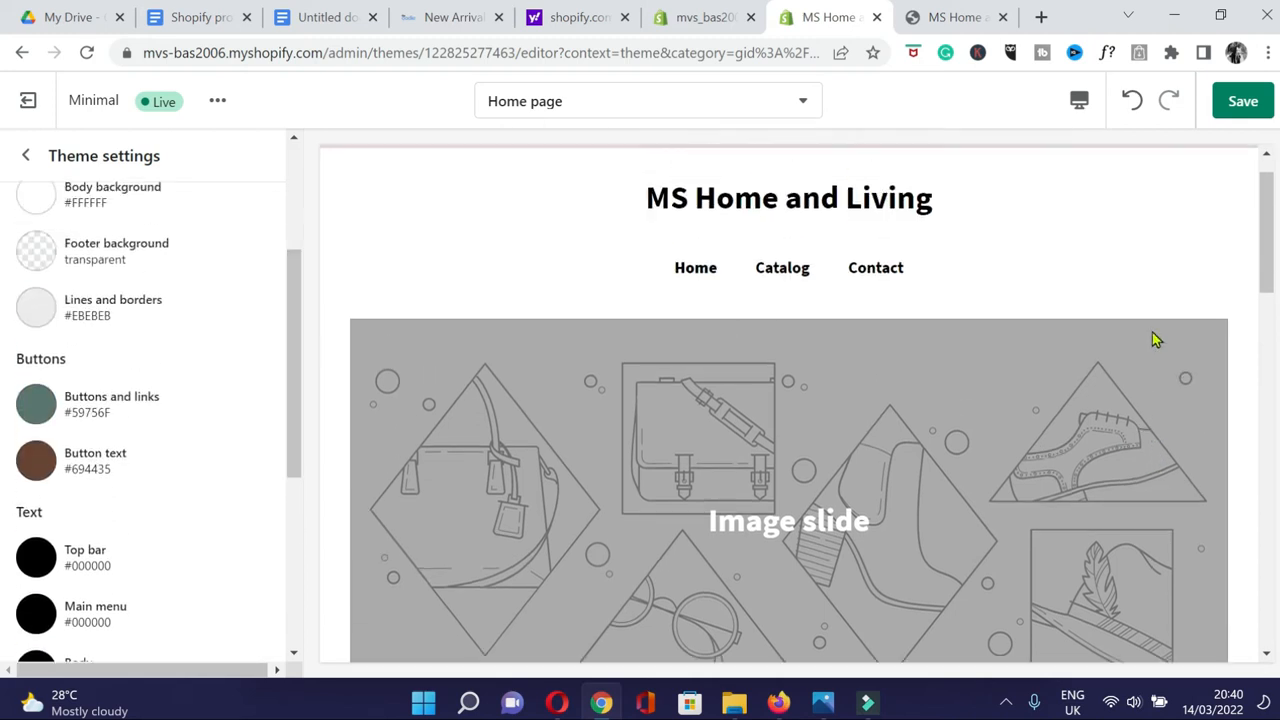
scroll(220, 320, down, 3)
scroll(253, 393, down, 3)
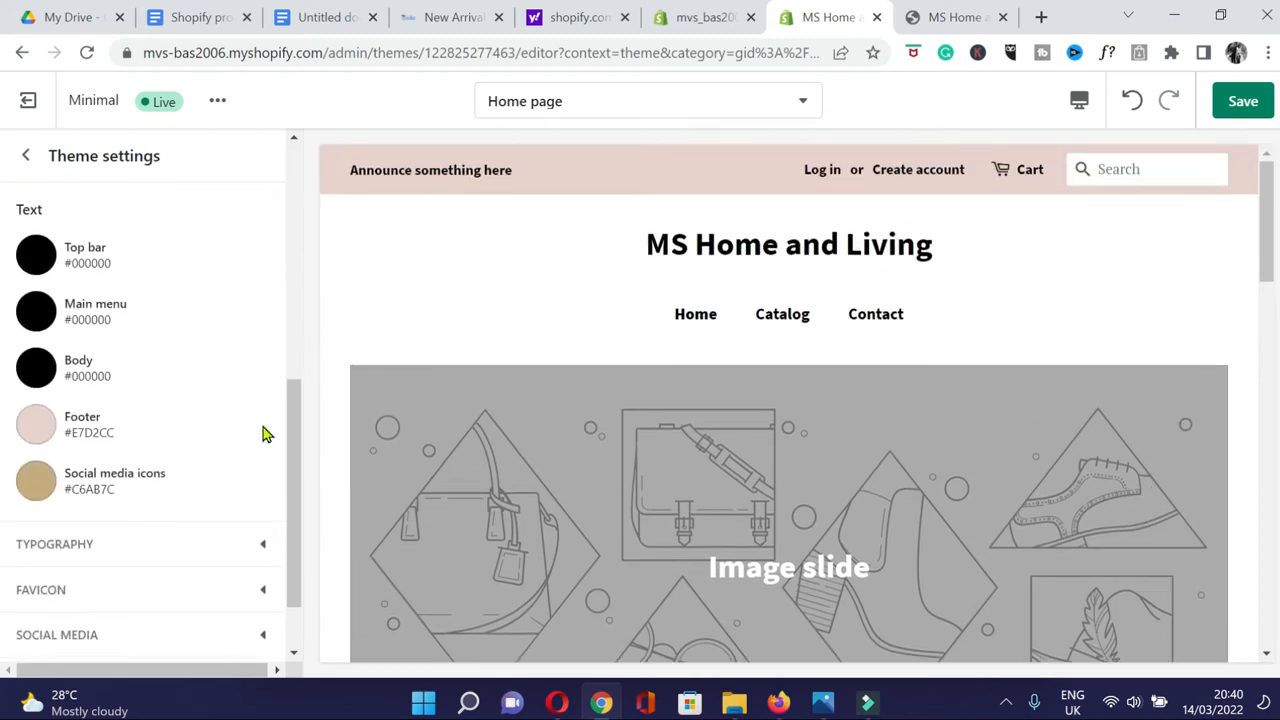
Set the button text color to #FFFFFF and the buttons and links color to #694435.
scroll(263, 431, up, 3)
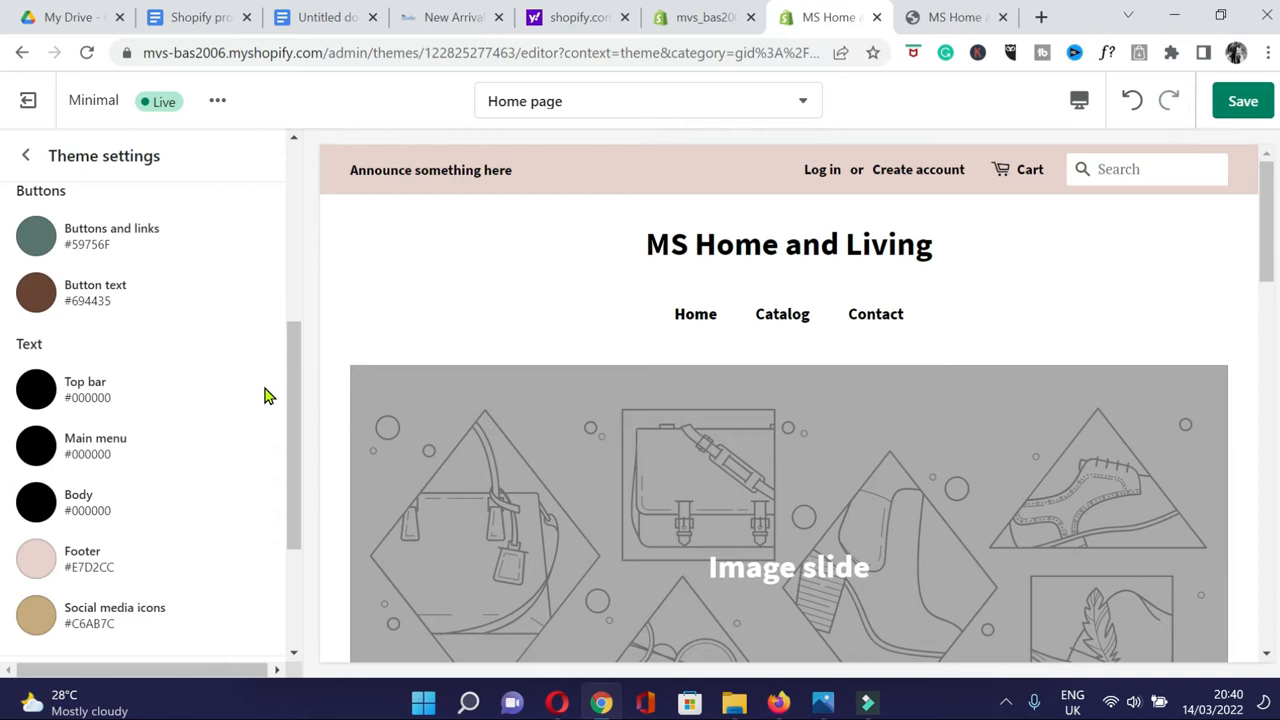
click(36, 293)
click(135, 647)
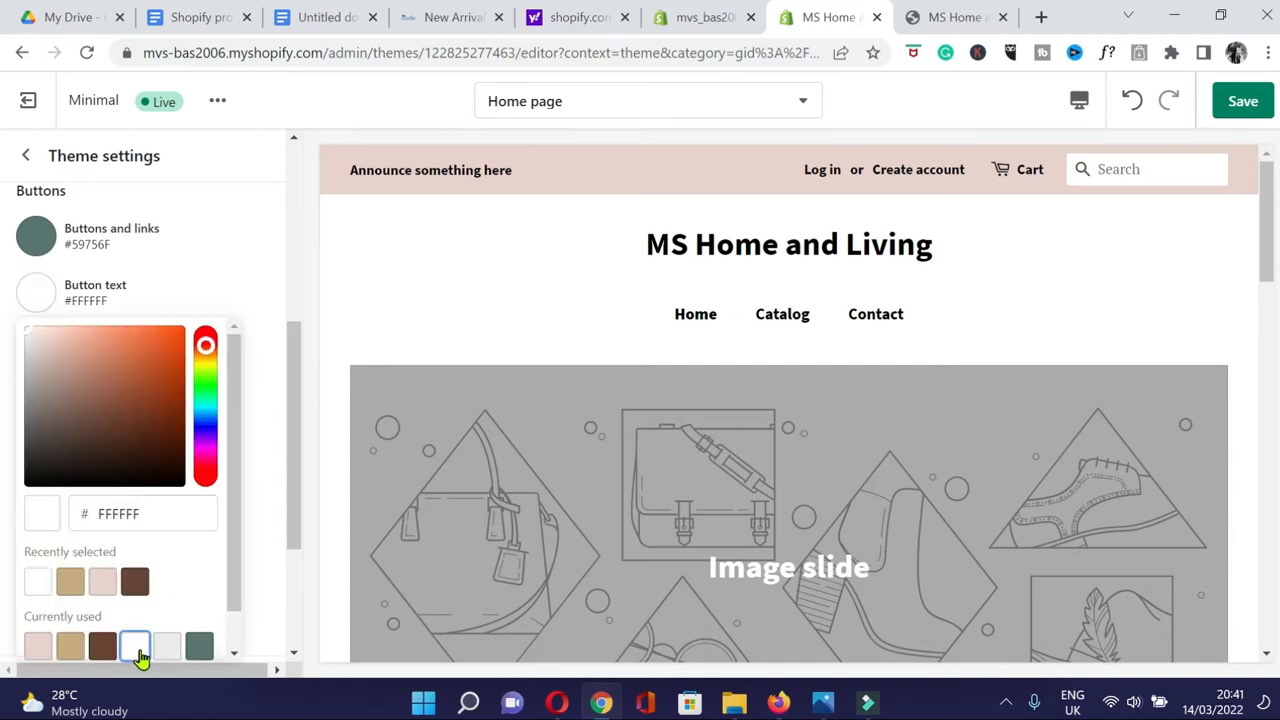
click(36, 233)
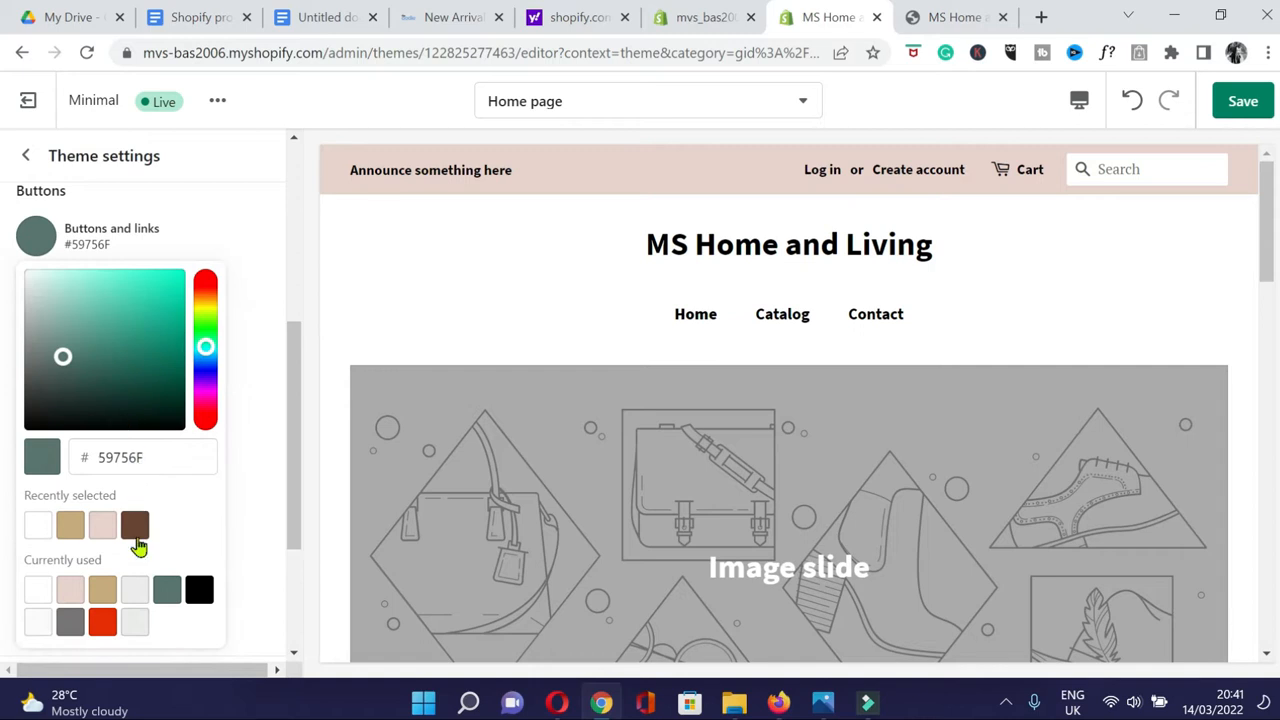
click(135, 527)
click(251, 444)
scroll(260, 443, down, 2)
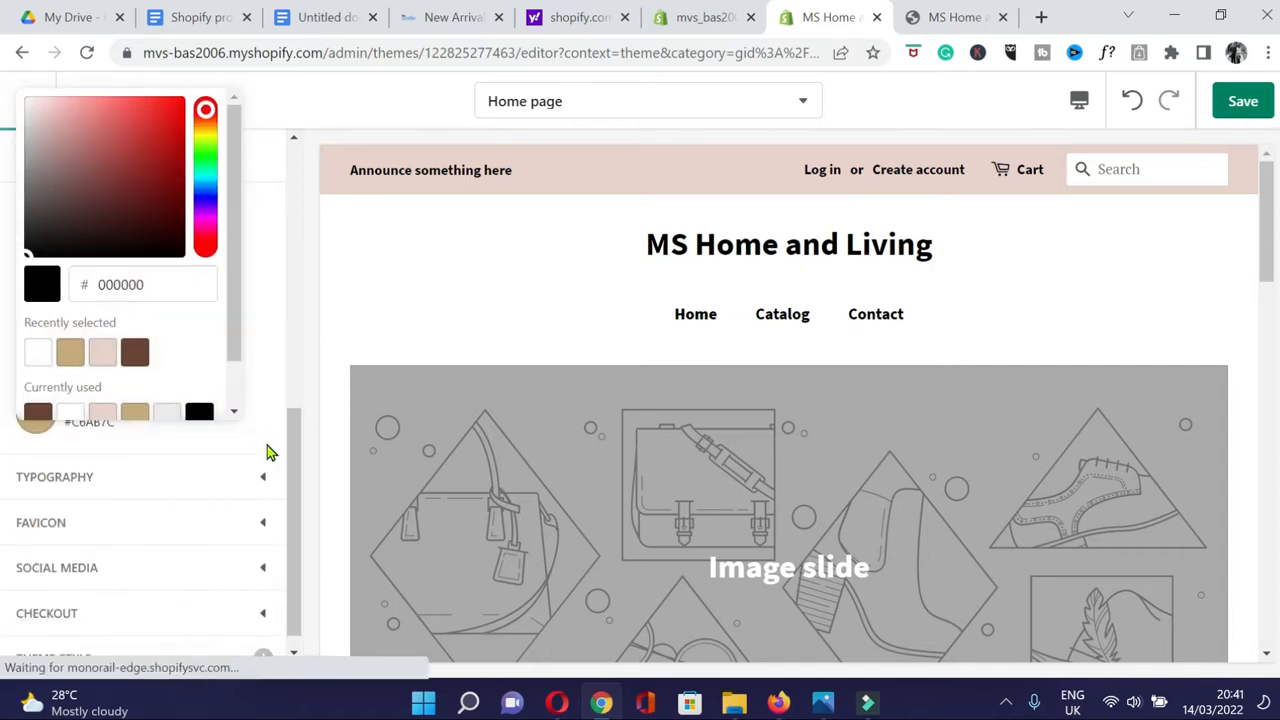
click(277, 363)
Open the typography settings and examine the fonts and sizes for body text, headings, and navigation and buttons.
click(206, 474)
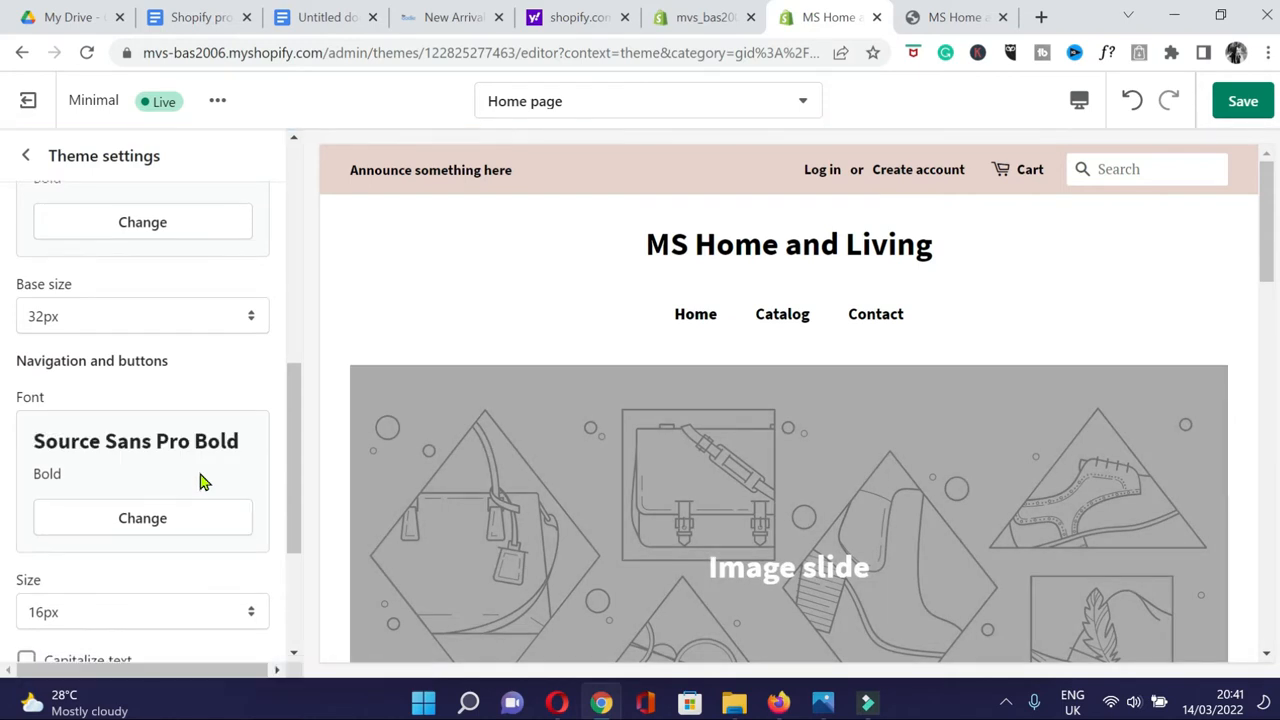
scroll(200, 482, up, 2)
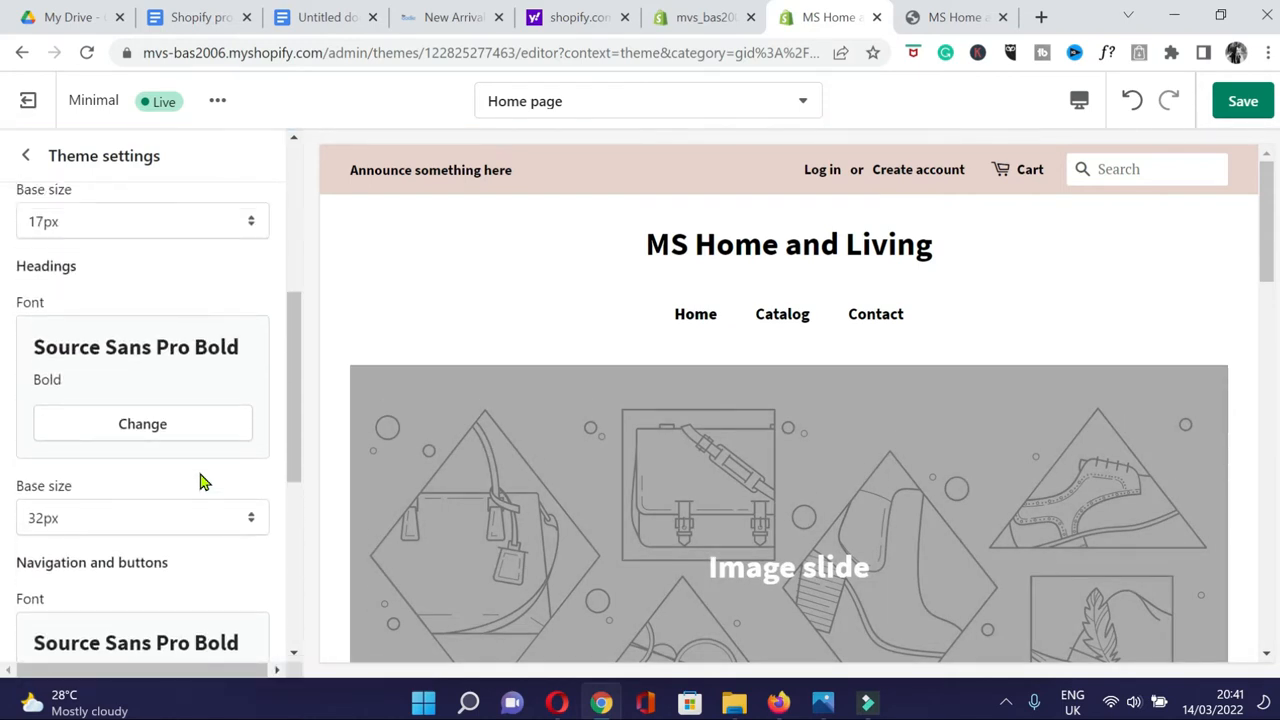
scroll(263, 360, up, 4)
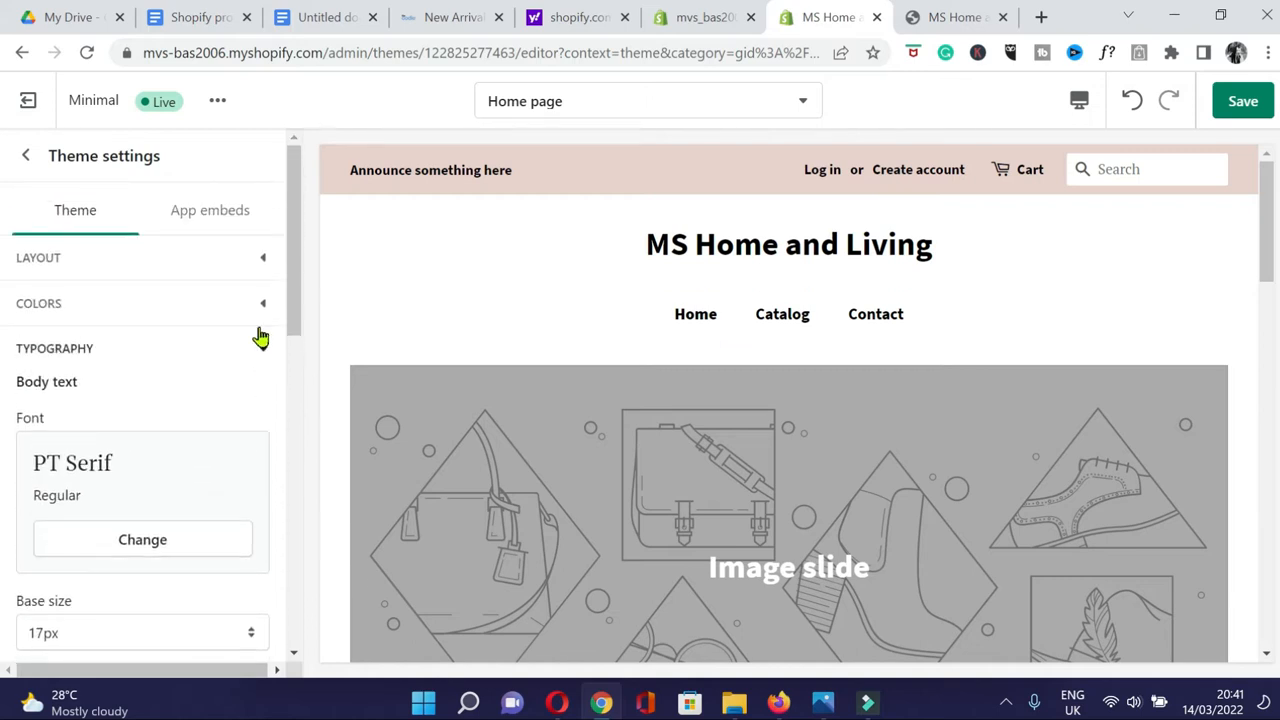
scroll(237, 428, down, 1)
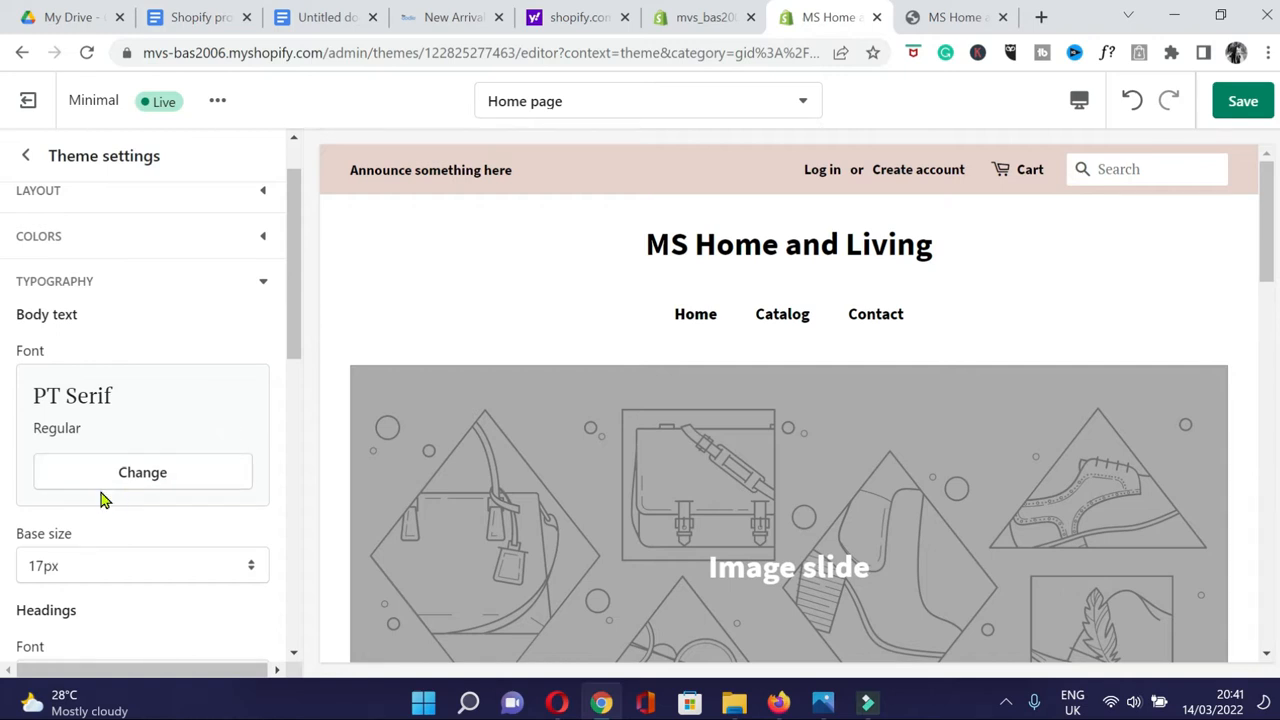
scroll(103, 498, down, 3)
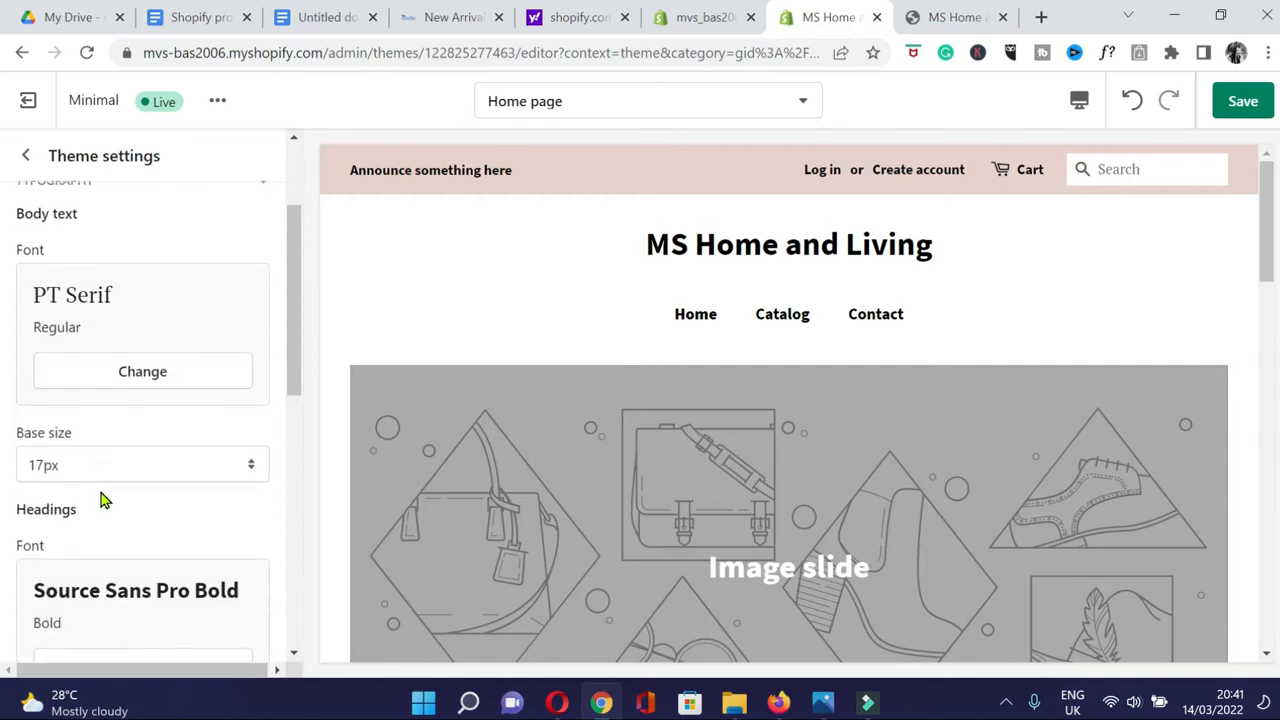
scroll(103, 498, down, 4)
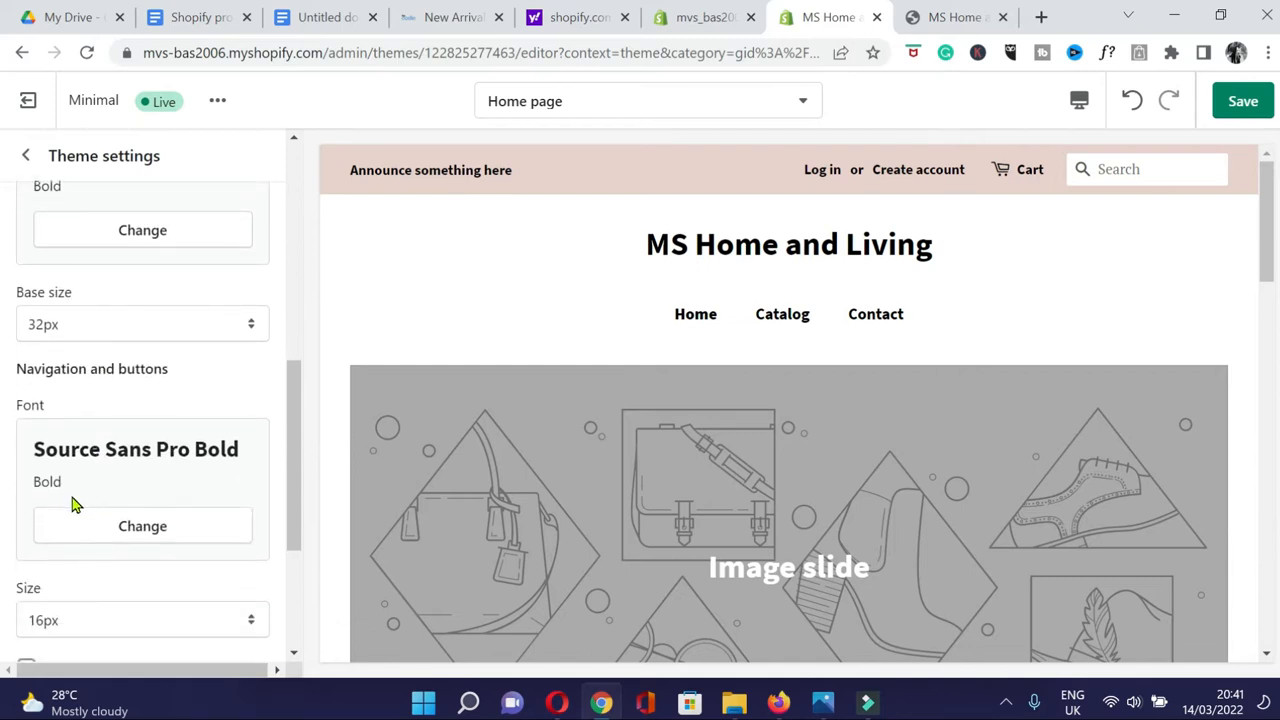
scroll(8, 516, down, 2)
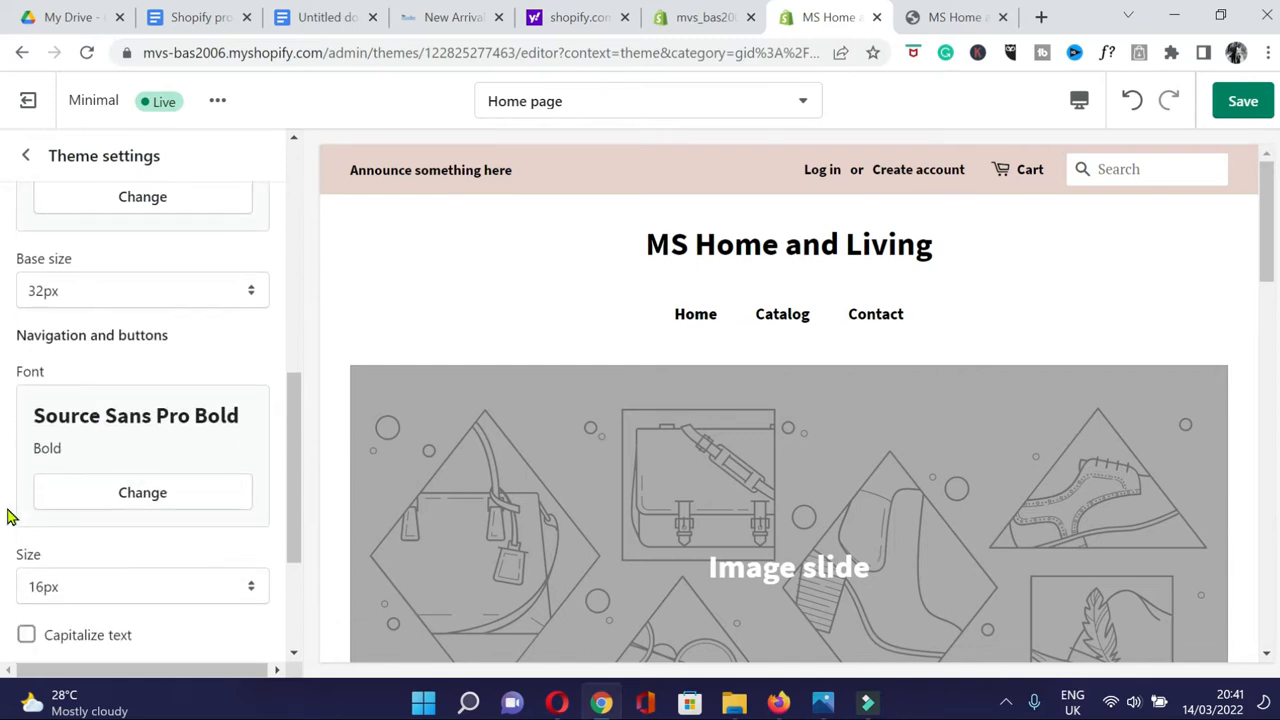
scroll(110, 490, down, 2)
scroll(112, 492, up, 4)
scroll(112, 492, up, 1)
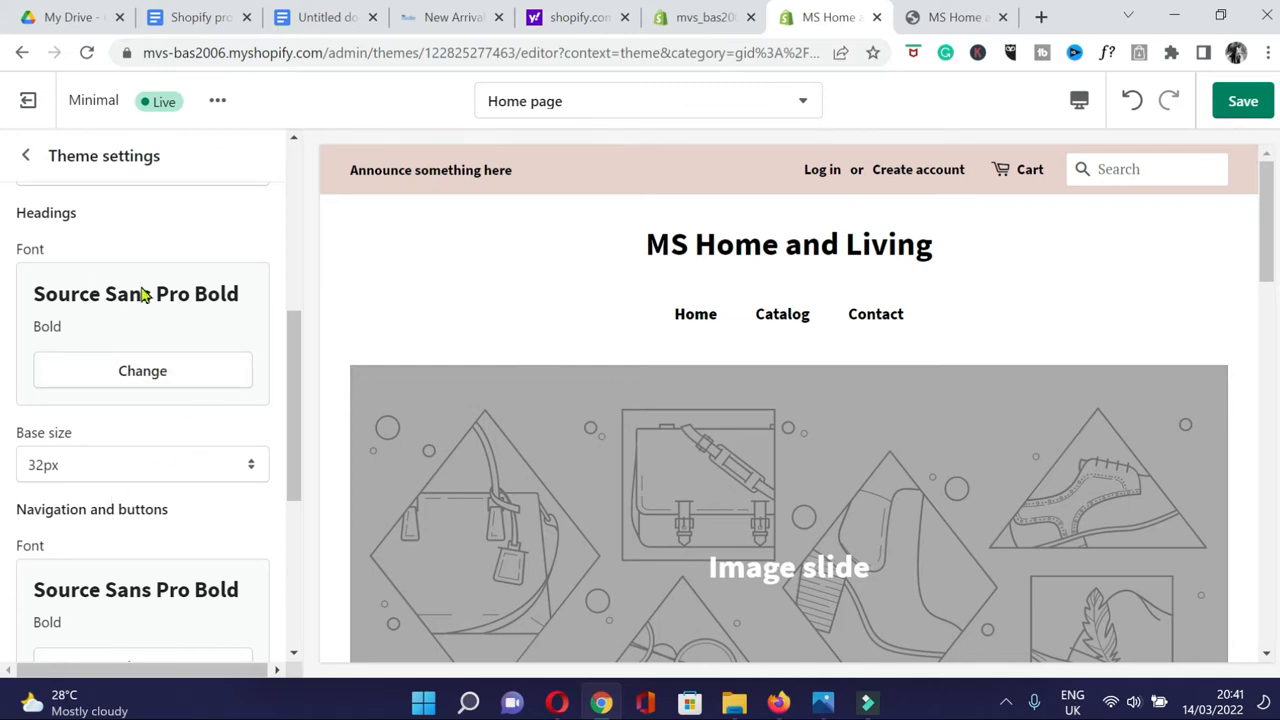
scroll(142, 316, up, 4)
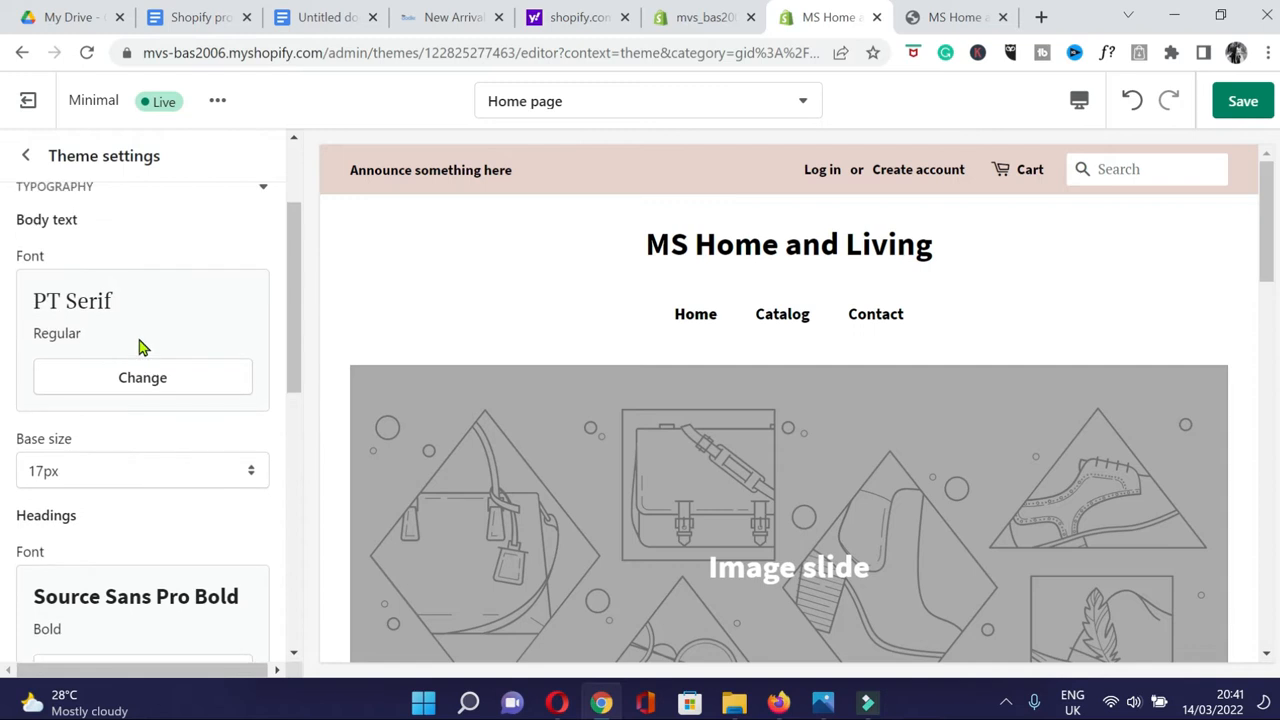
scroll(124, 320, up, 1)
scroll(114, 500, down, 5)
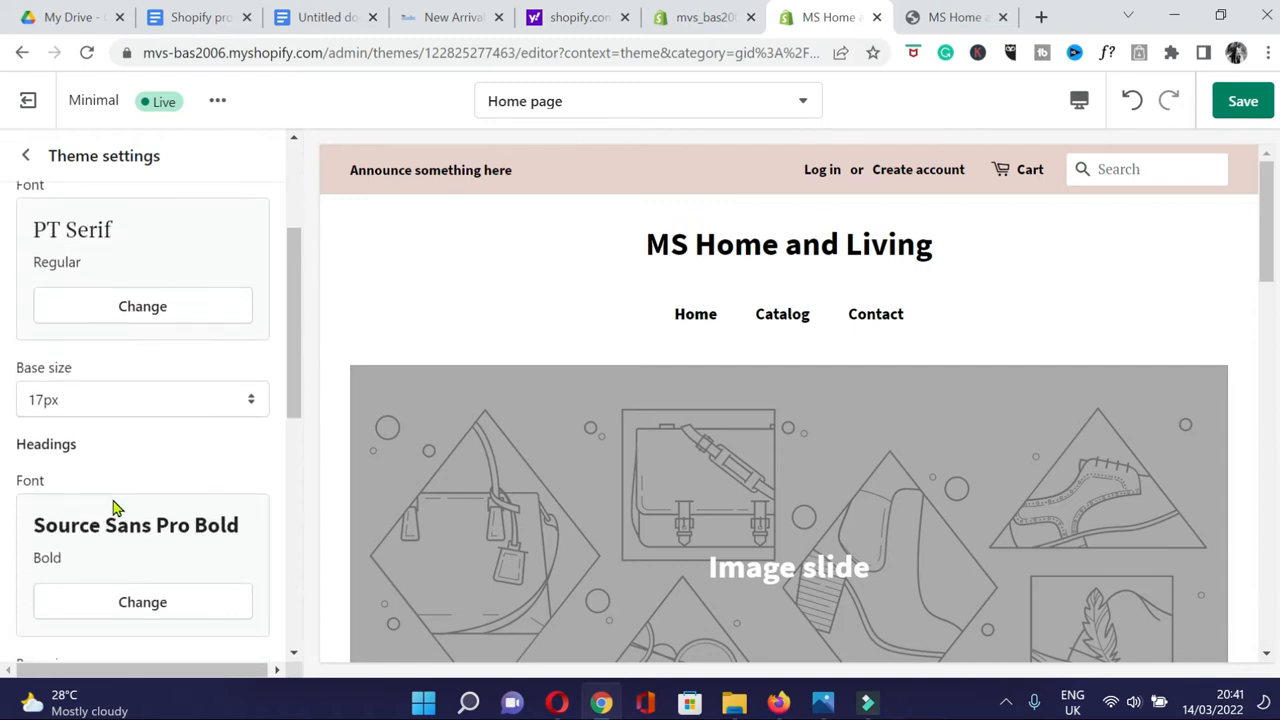
scroll(114, 508, down, 3)
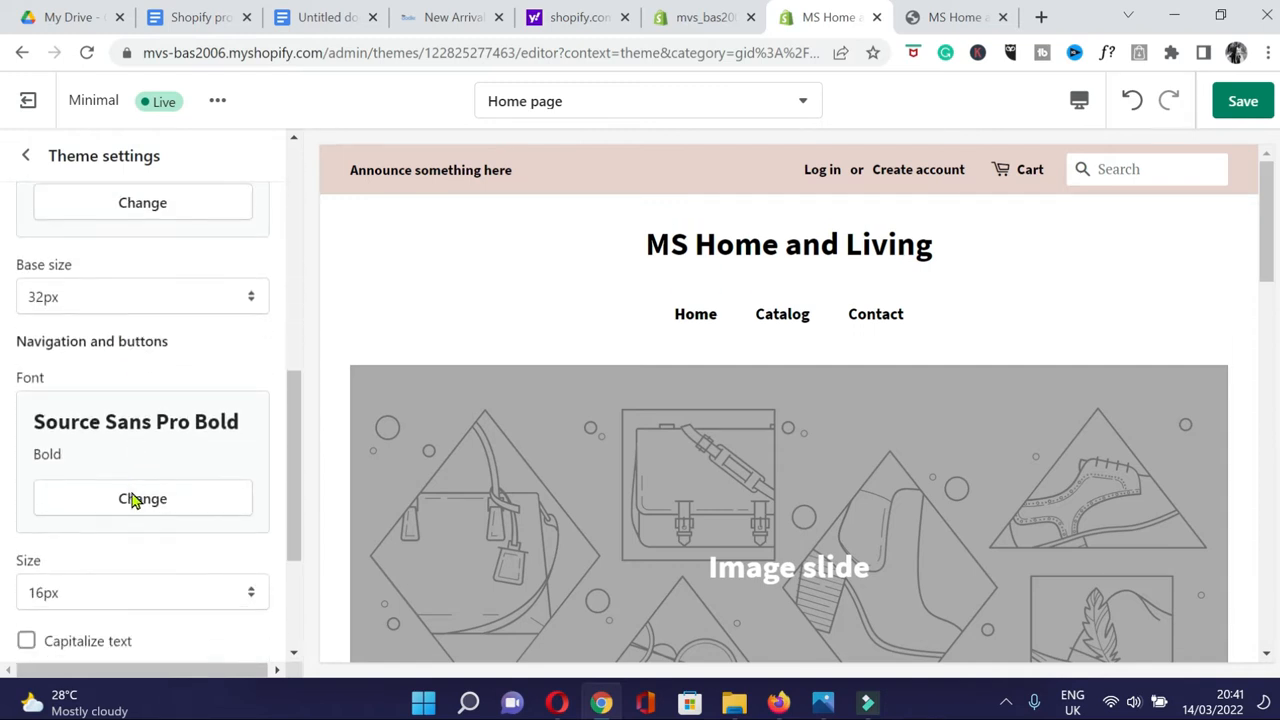
Examine the heading base size choices and the font settings for body text, headings, and navigation and buttons.
scroll(132, 500, up, 1)
click(191, 372)
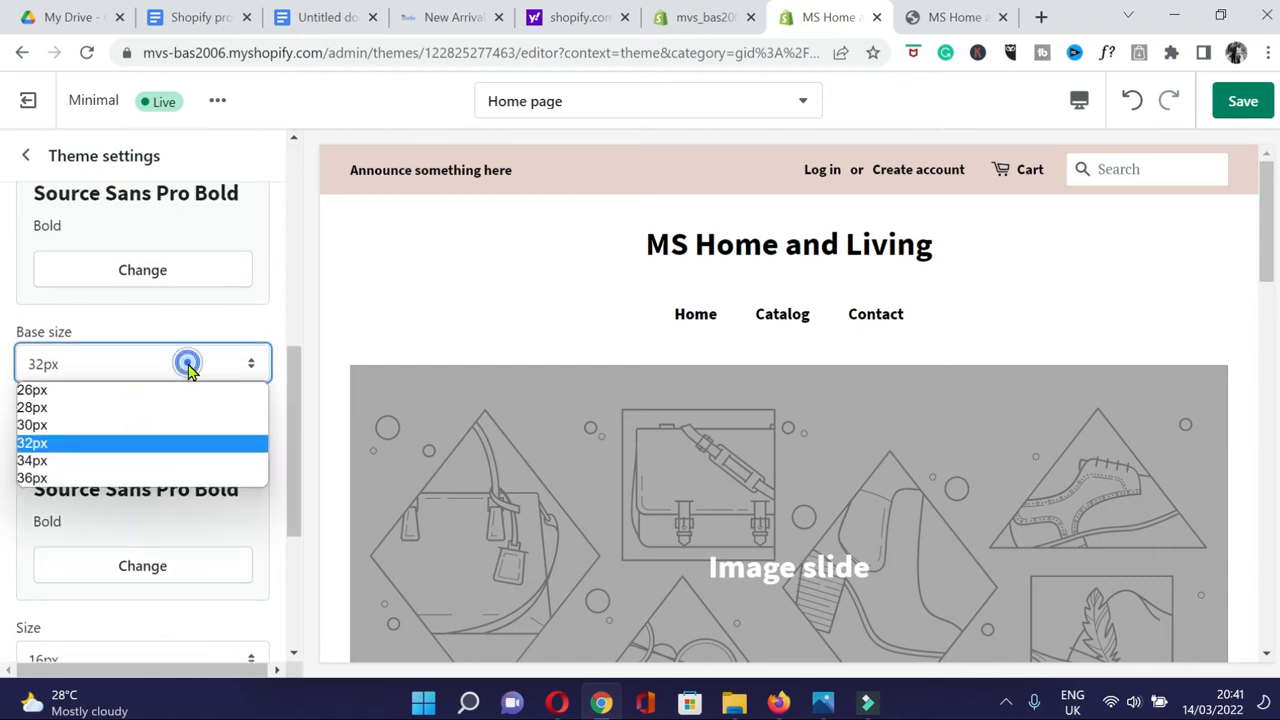
click(149, 332)
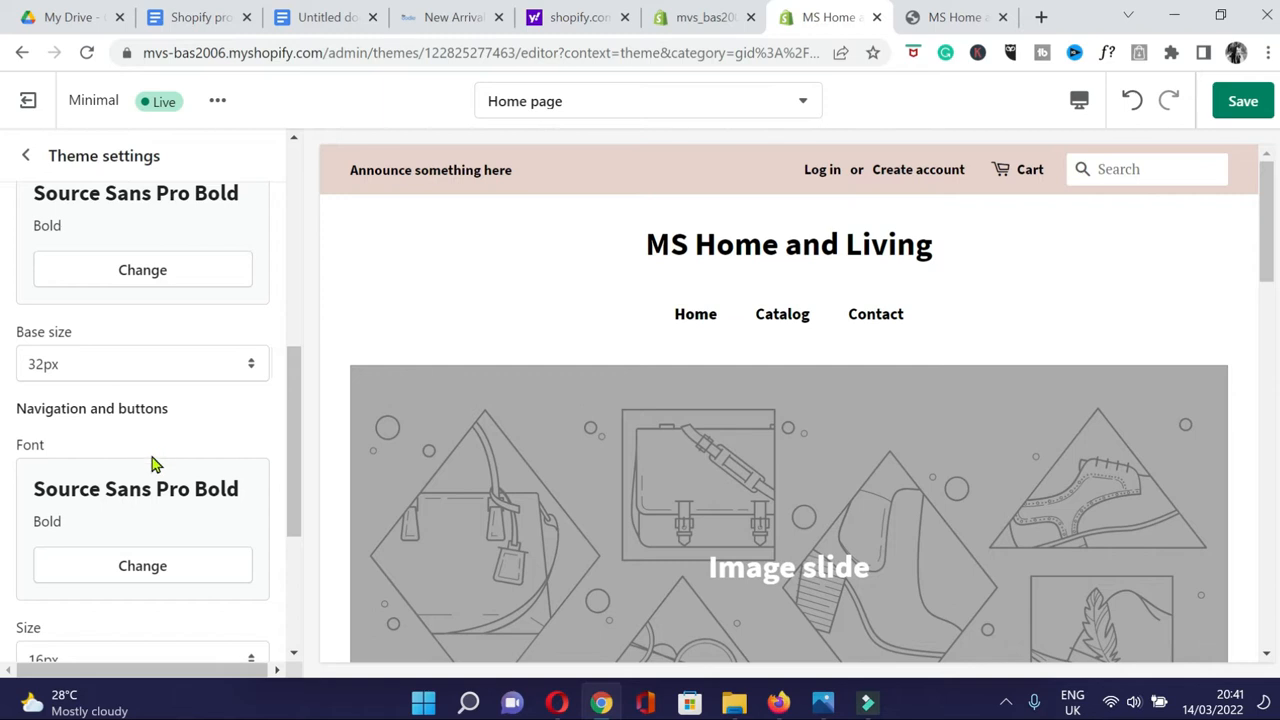
scroll(100, 480, up, 1)
scroll(223, 440, up, 3)
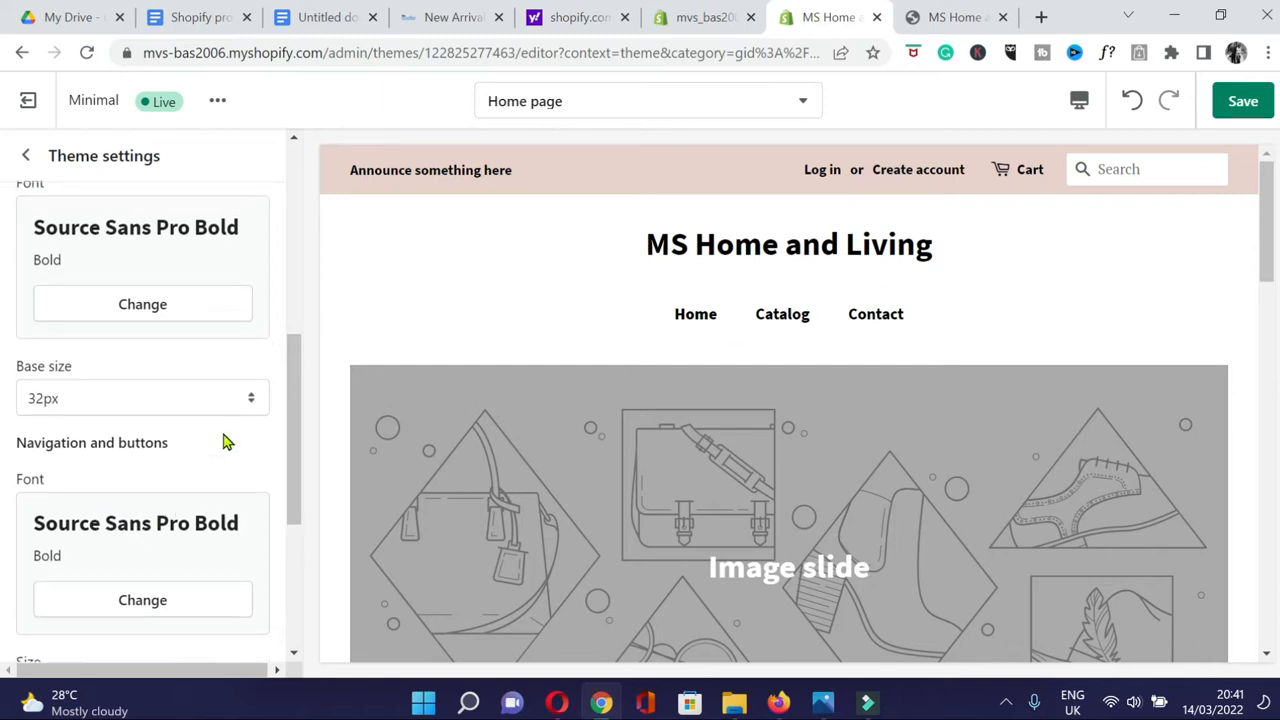
scroll(183, 277, up, 3)
scroll(106, 337, up, 3)
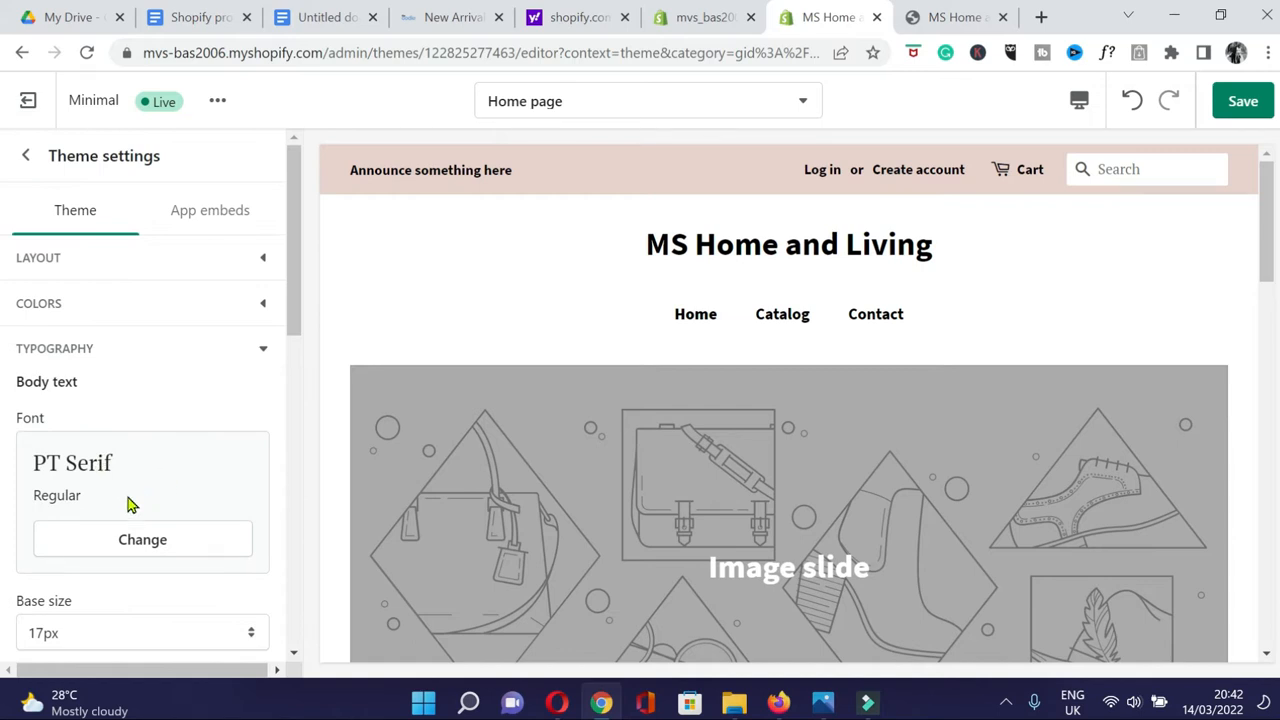
scroll(135, 570, down, 4)
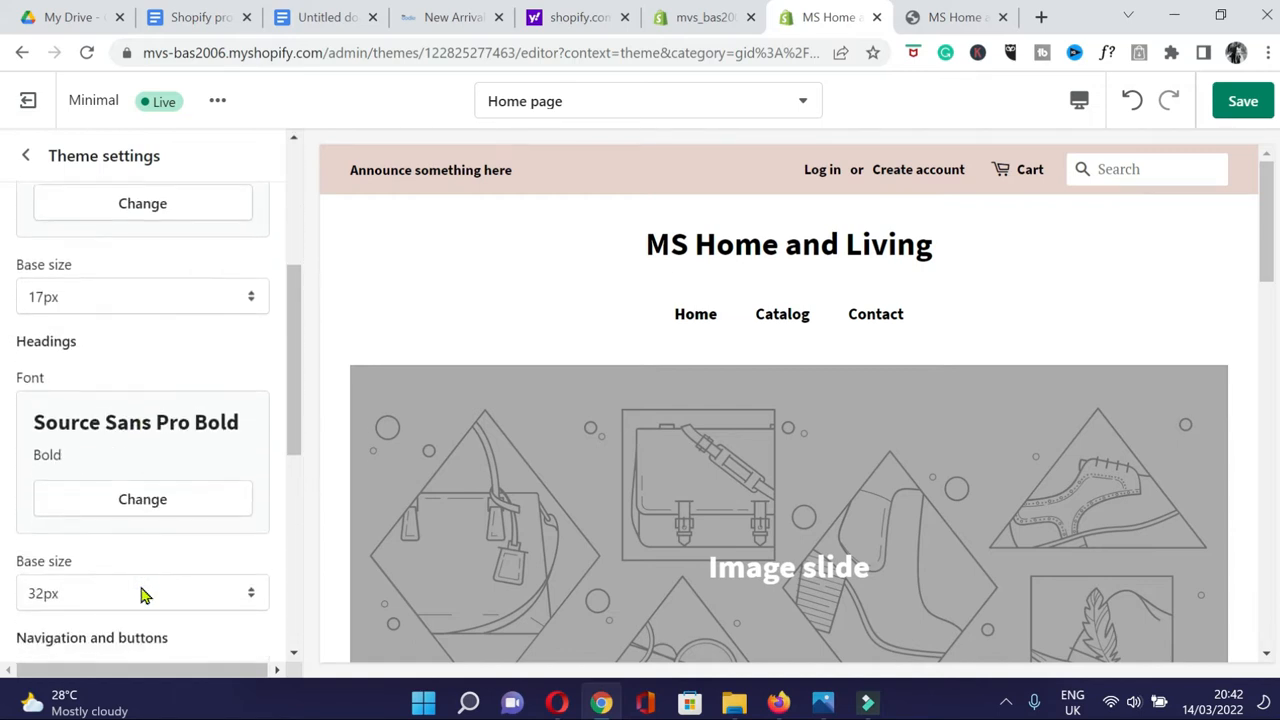
scroll(141, 594, down, 1)
scroll(141, 594, down, 3)
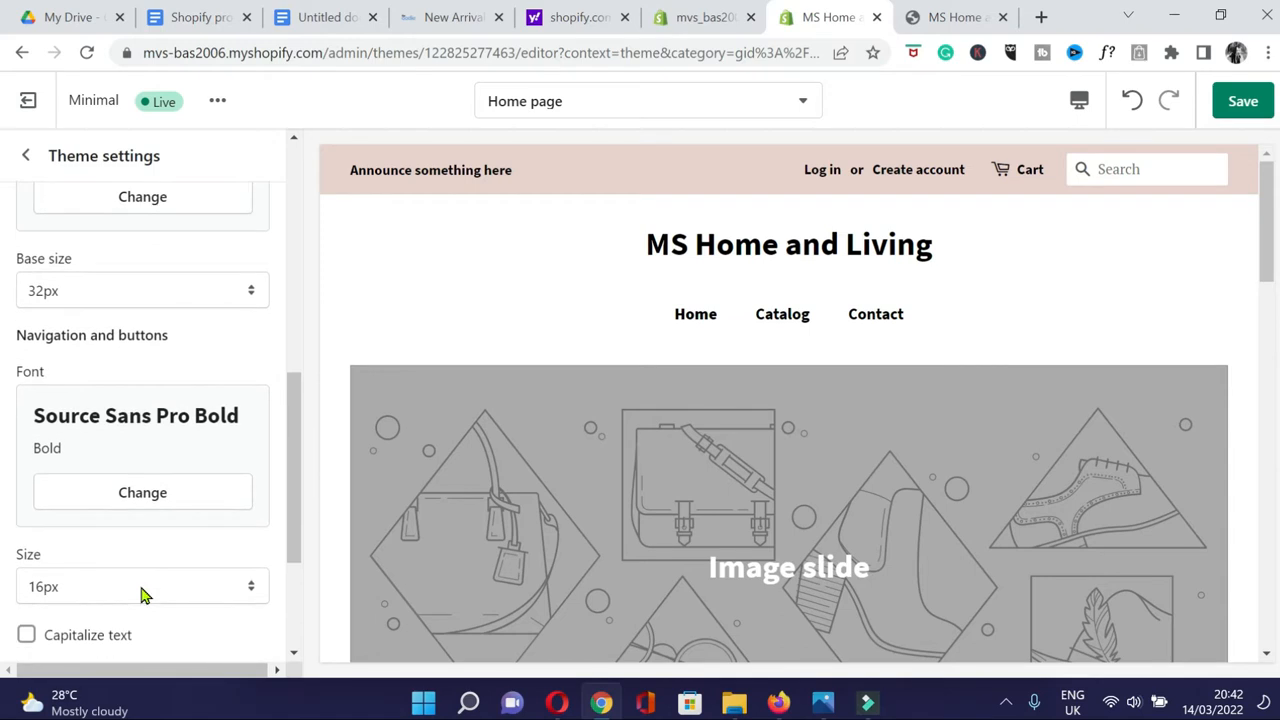
scroll(141, 594, down, 1)
Set the navigation and buttons font to Montserrat Regular and save the theme.
scroll(143, 585, up, 2)
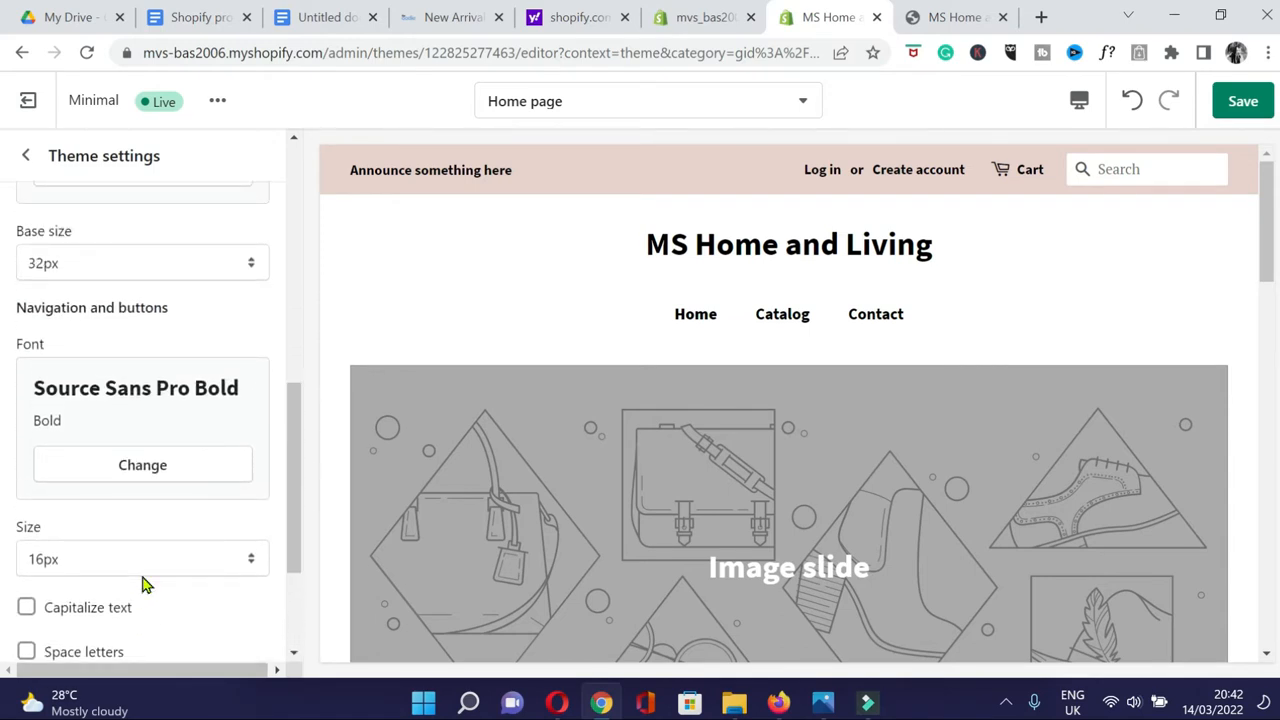
scroll(114, 514, up, 1)
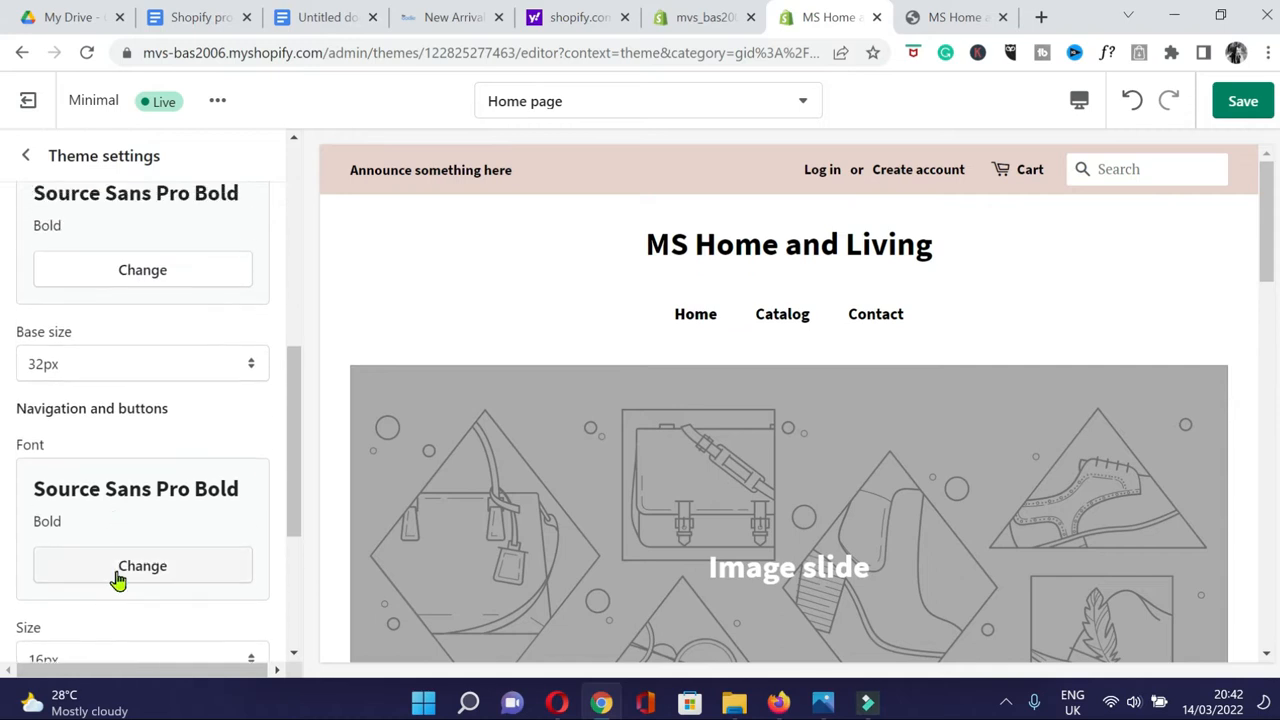
click(118, 570)
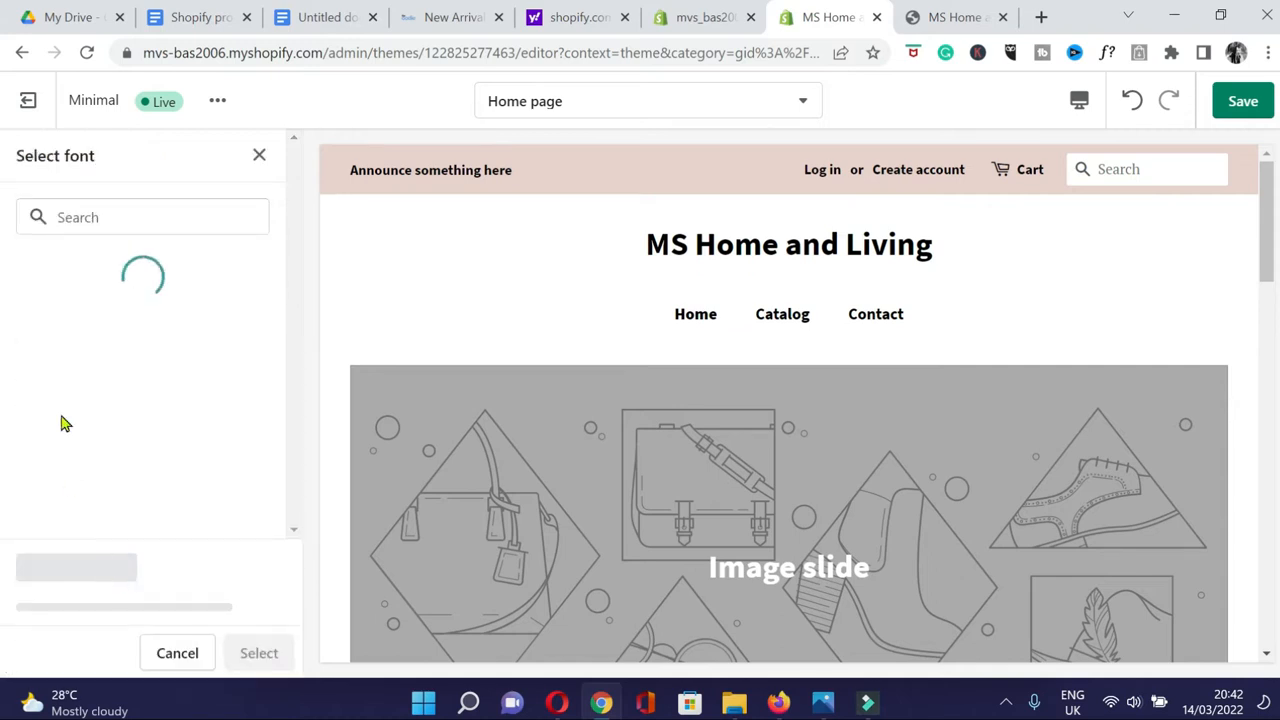
click(156, 217)
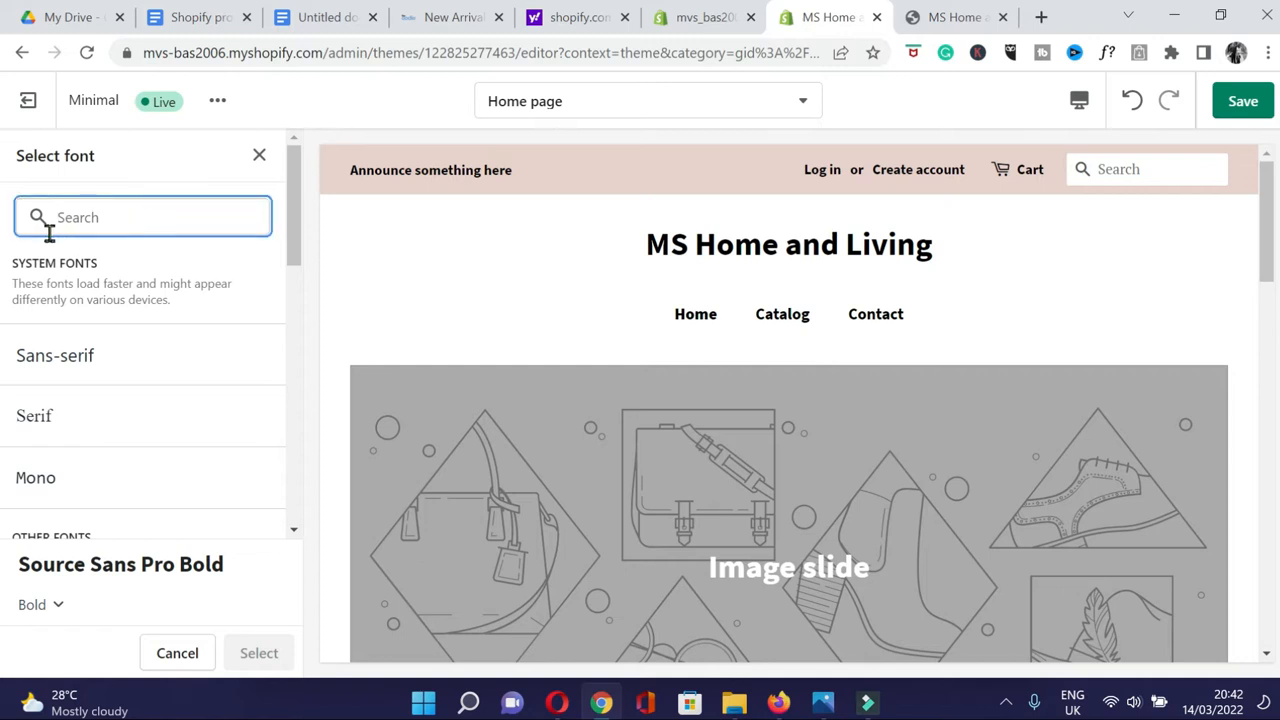
text(Mont)
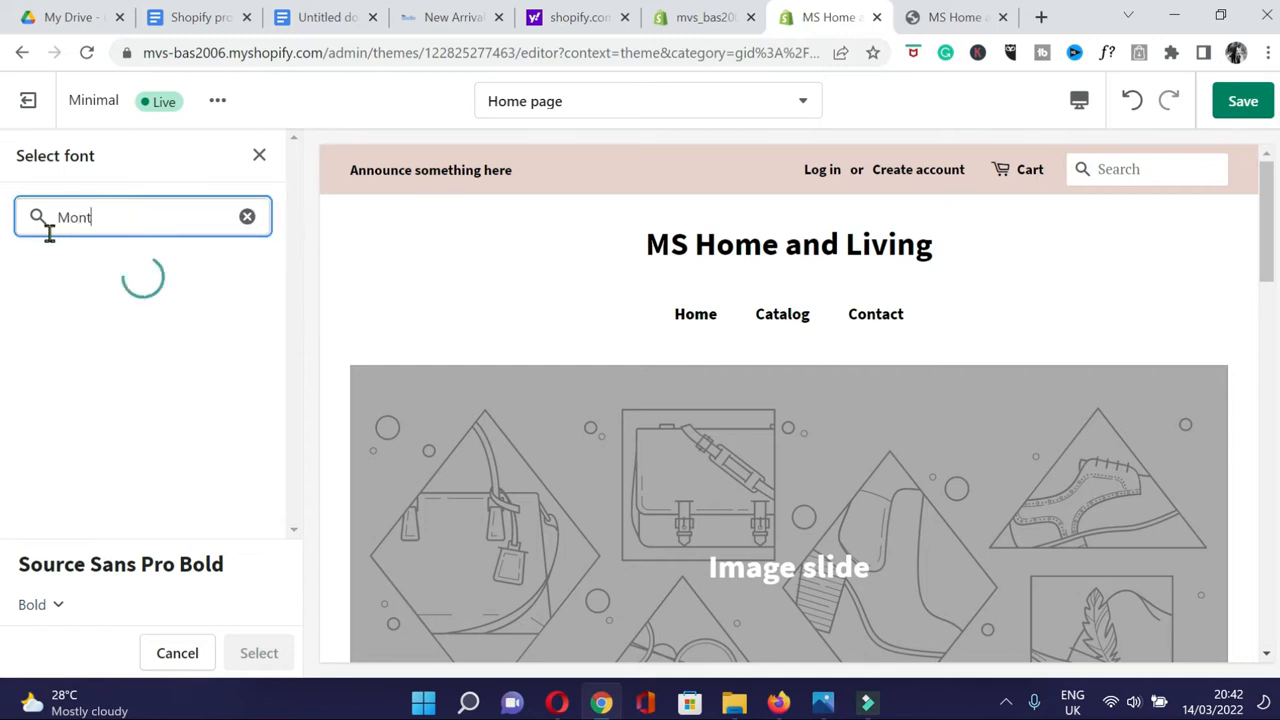
text(serrat)
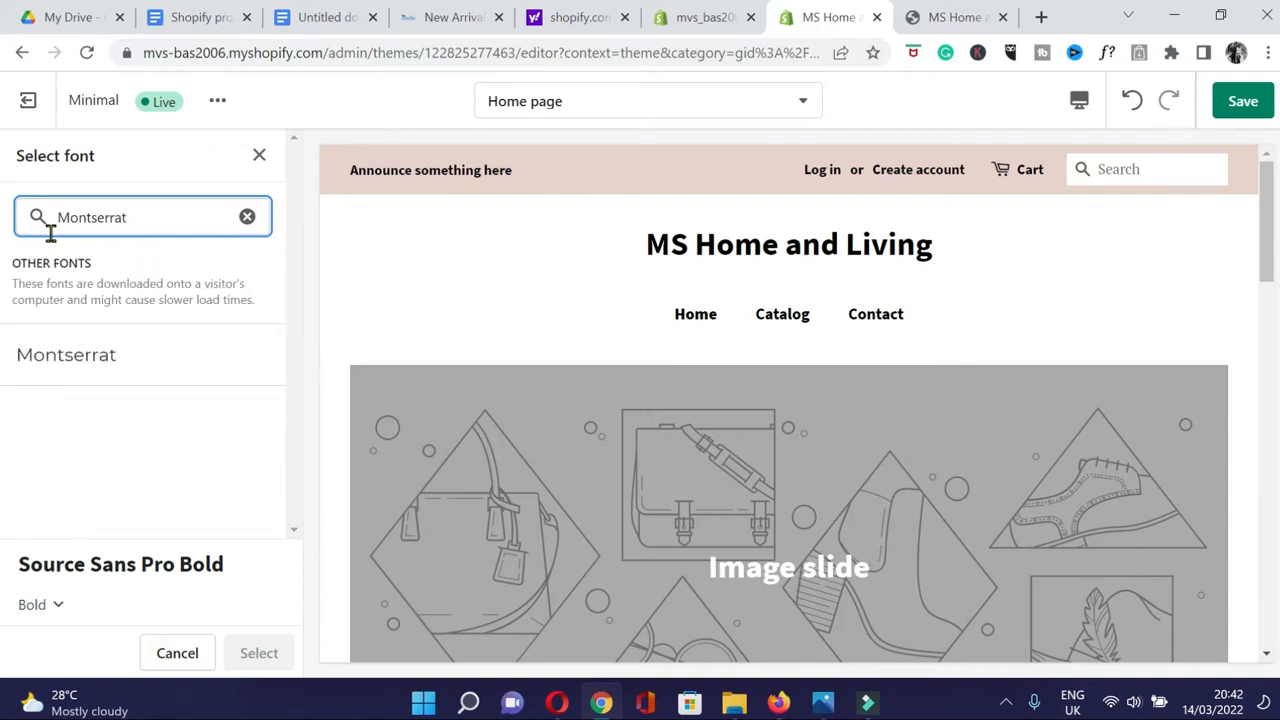
click(54, 360)
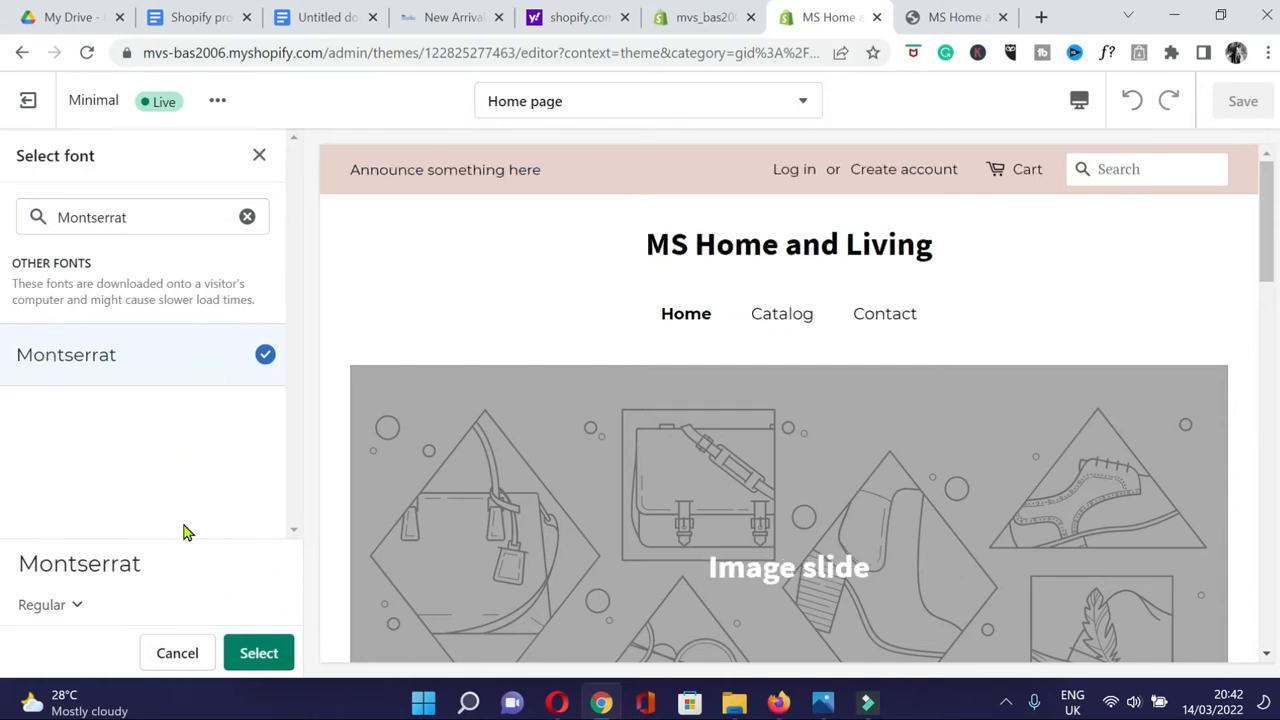
click(257, 653)
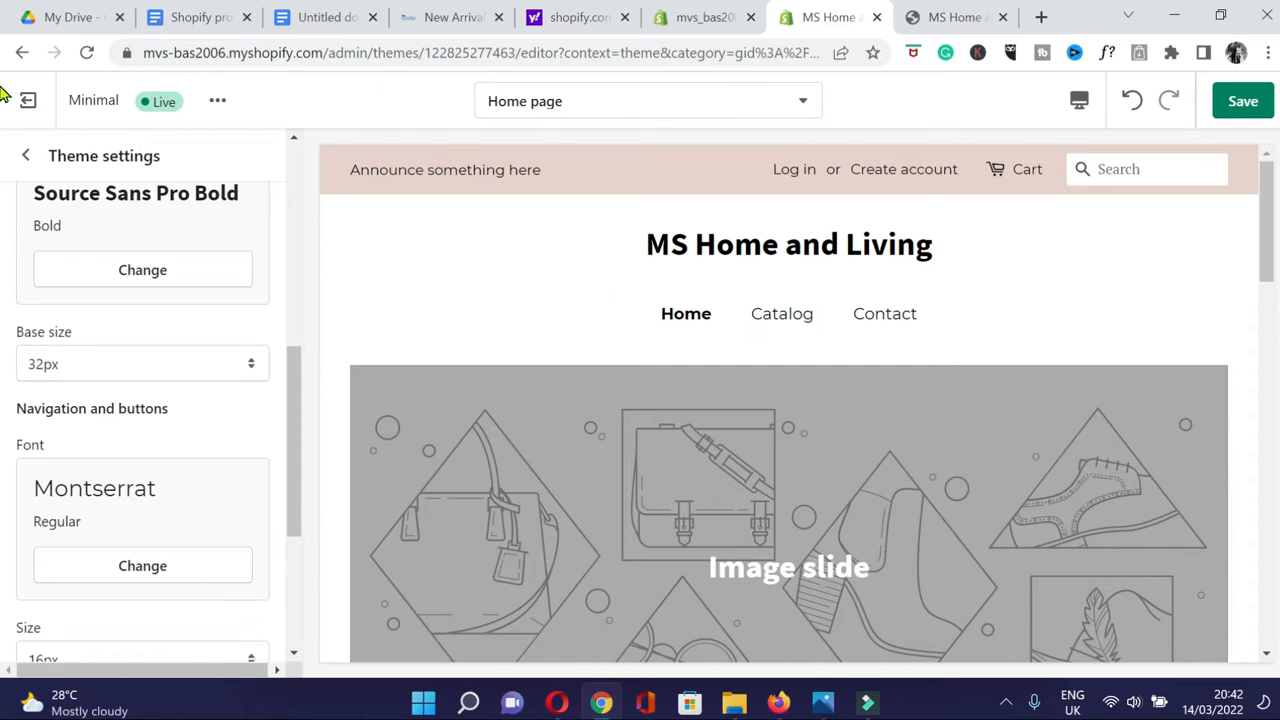
scroll(260, 414, down, 2)
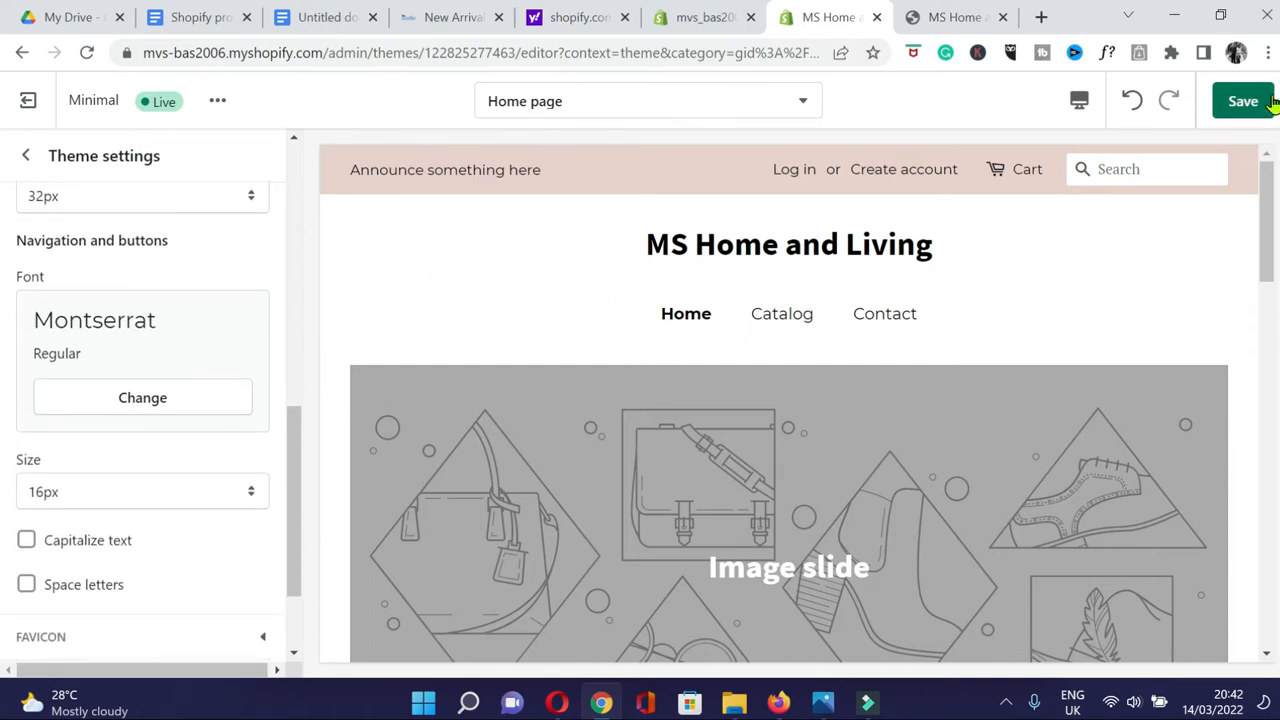
click(1268, 103)
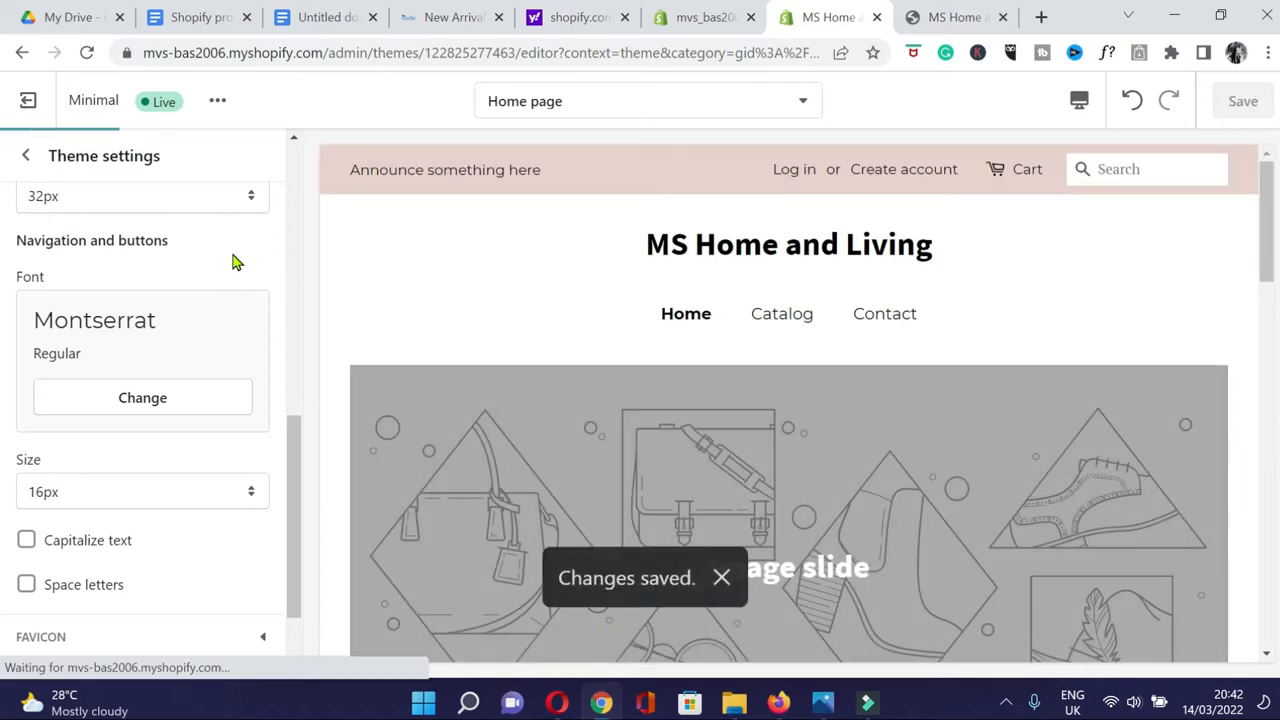
Set the favicon image to the plain pink MS Home and Living house logo from the image library.
drag(295, 343, 310, 172)
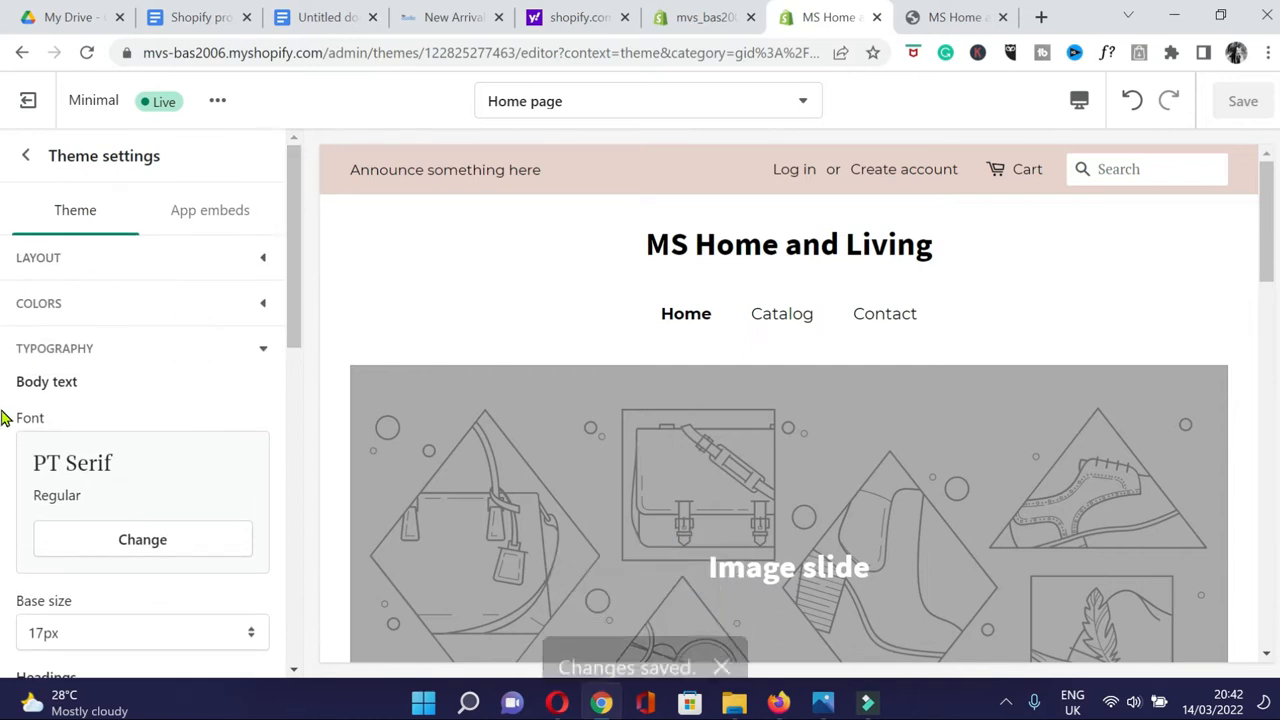
scroll(160, 345, down, 1)
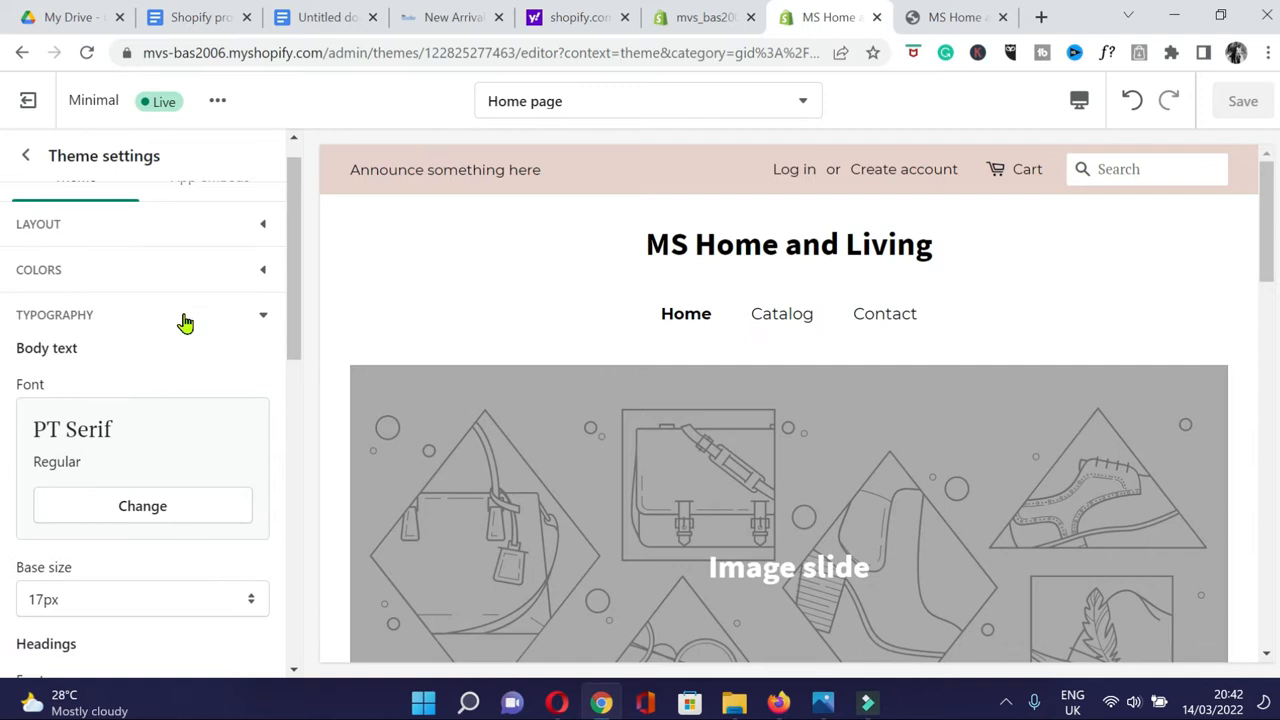
scroll(277, 320, down, 5)
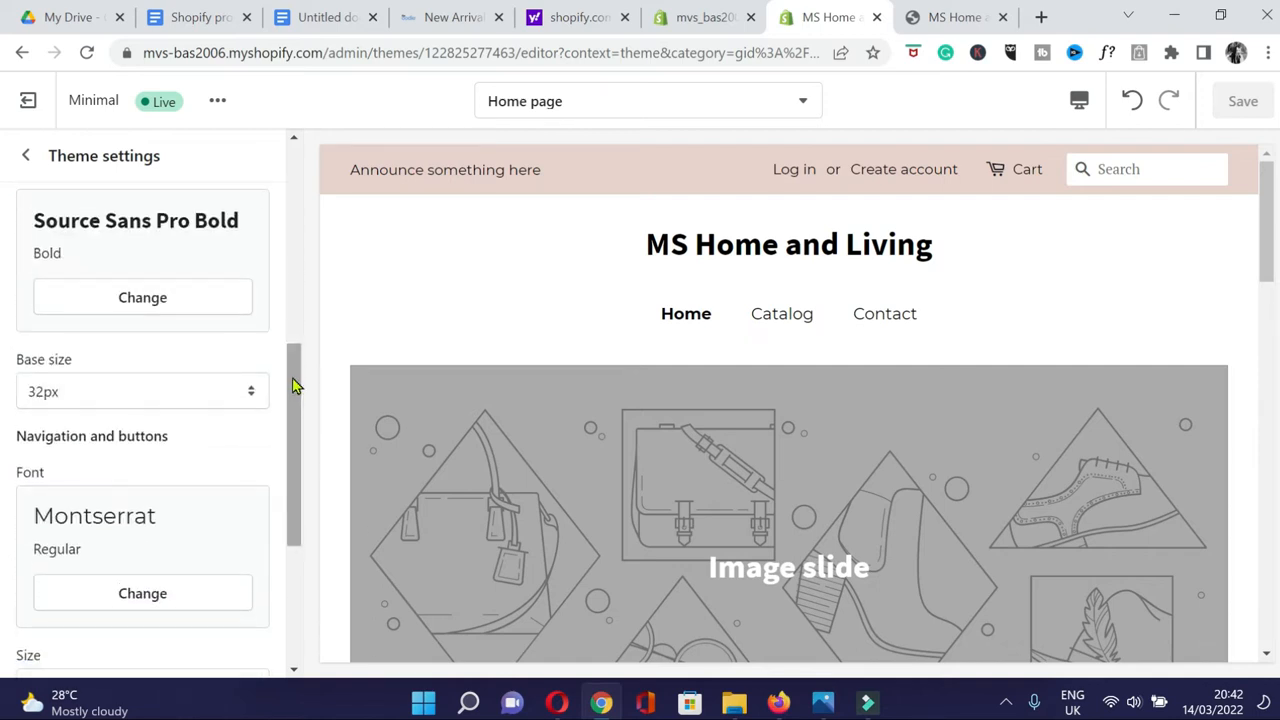
drag(293, 385, 286, 523)
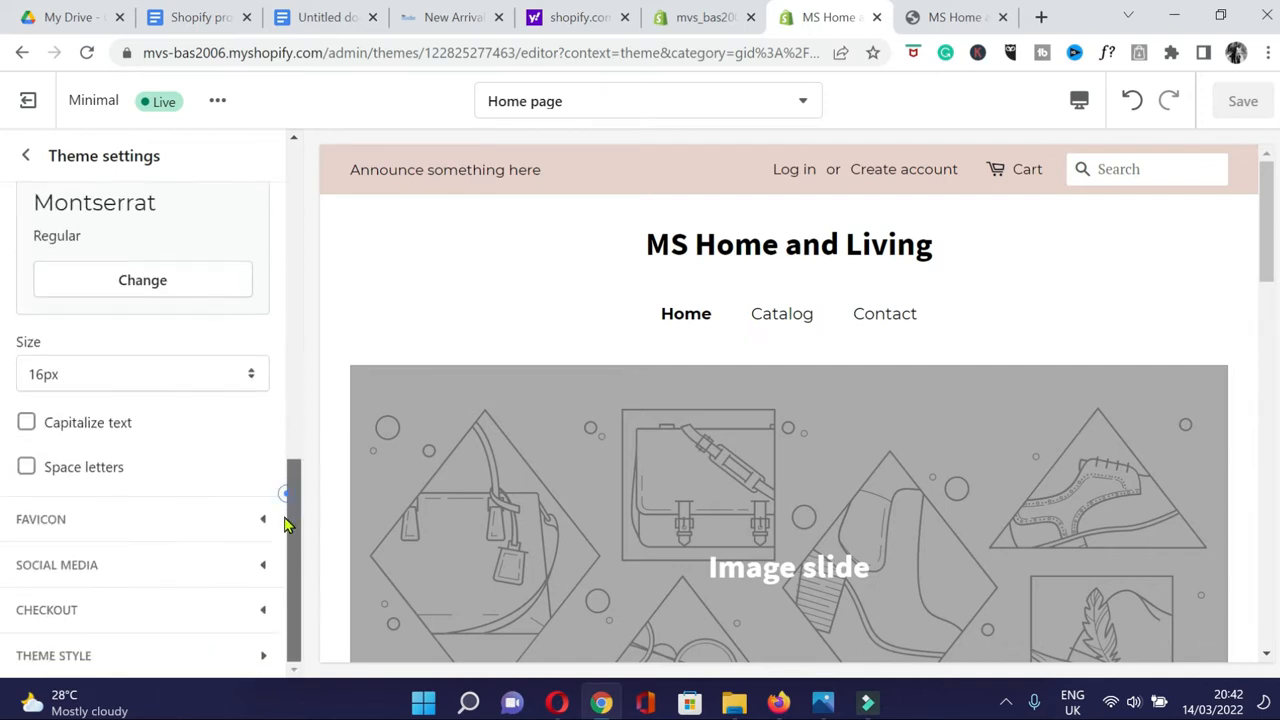
click(227, 524)
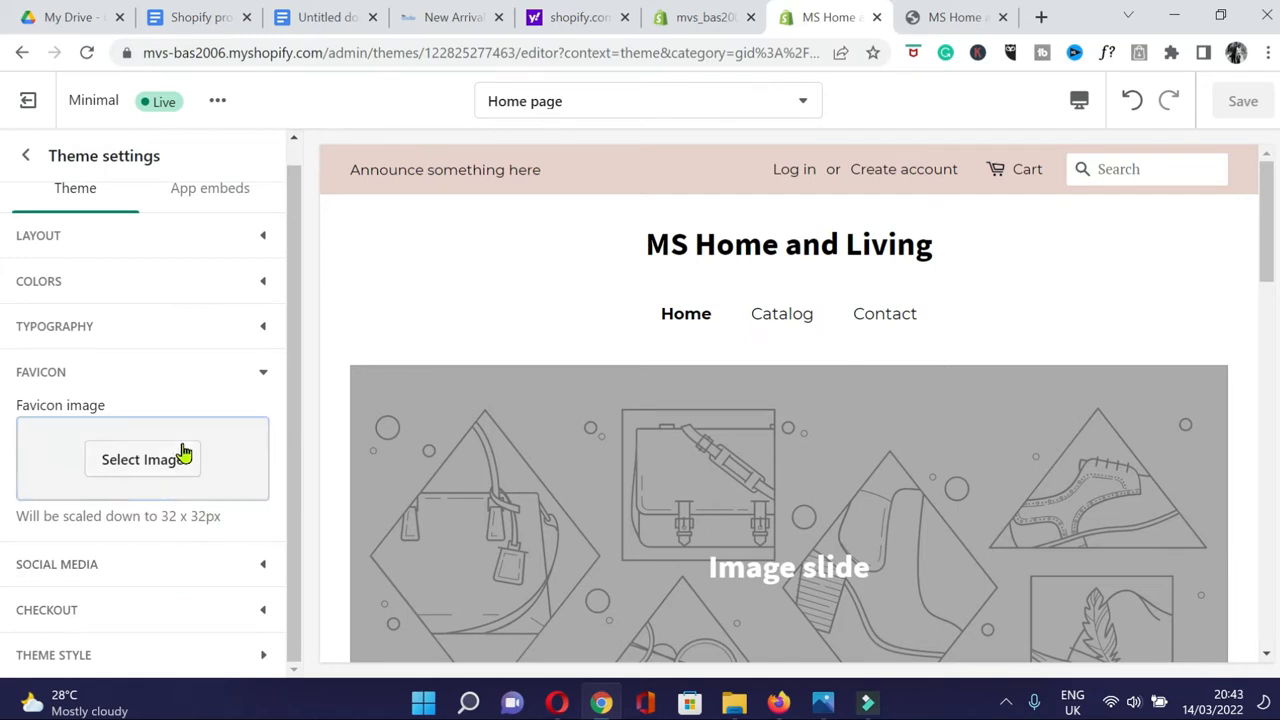
click(108, 460)
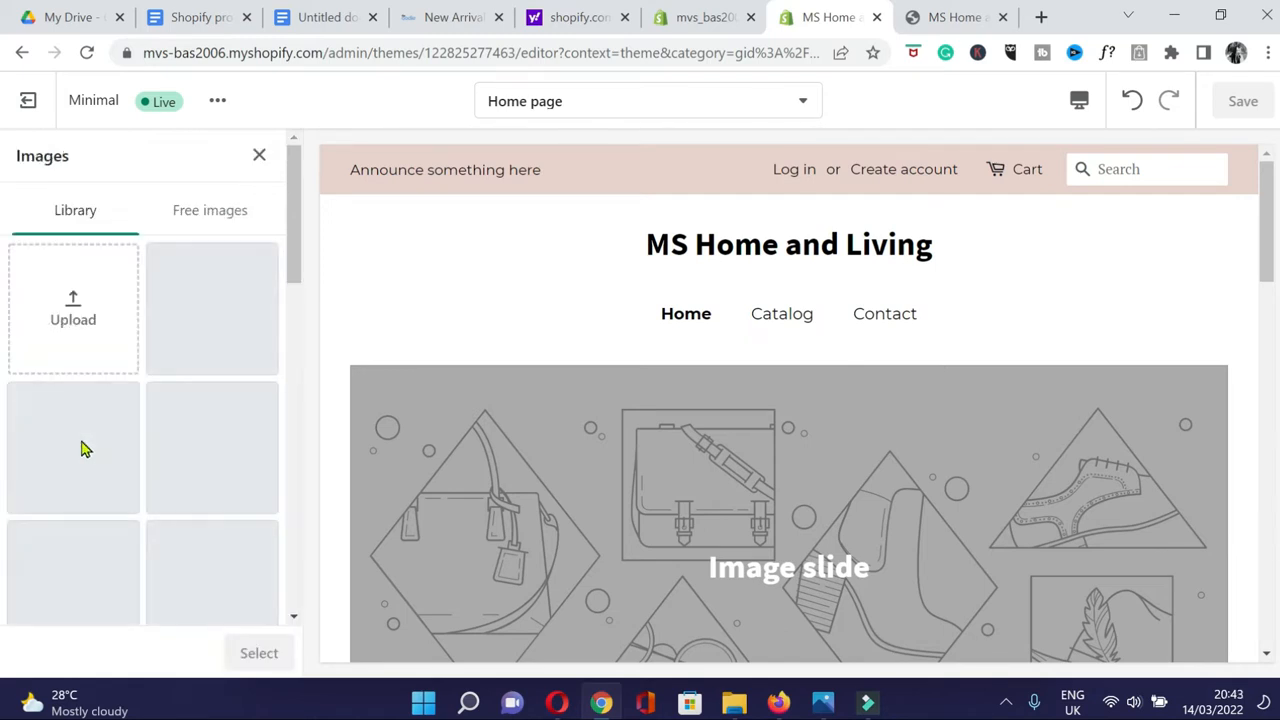
click(163, 325)
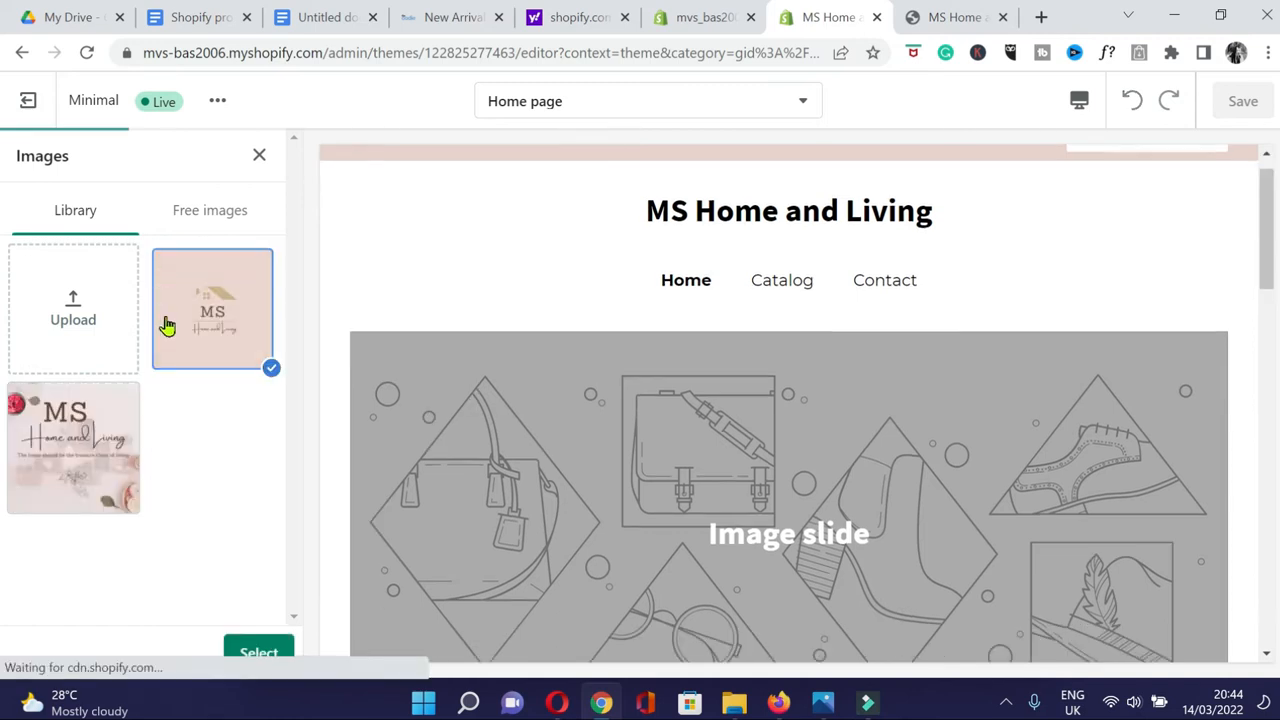
click(248, 648)
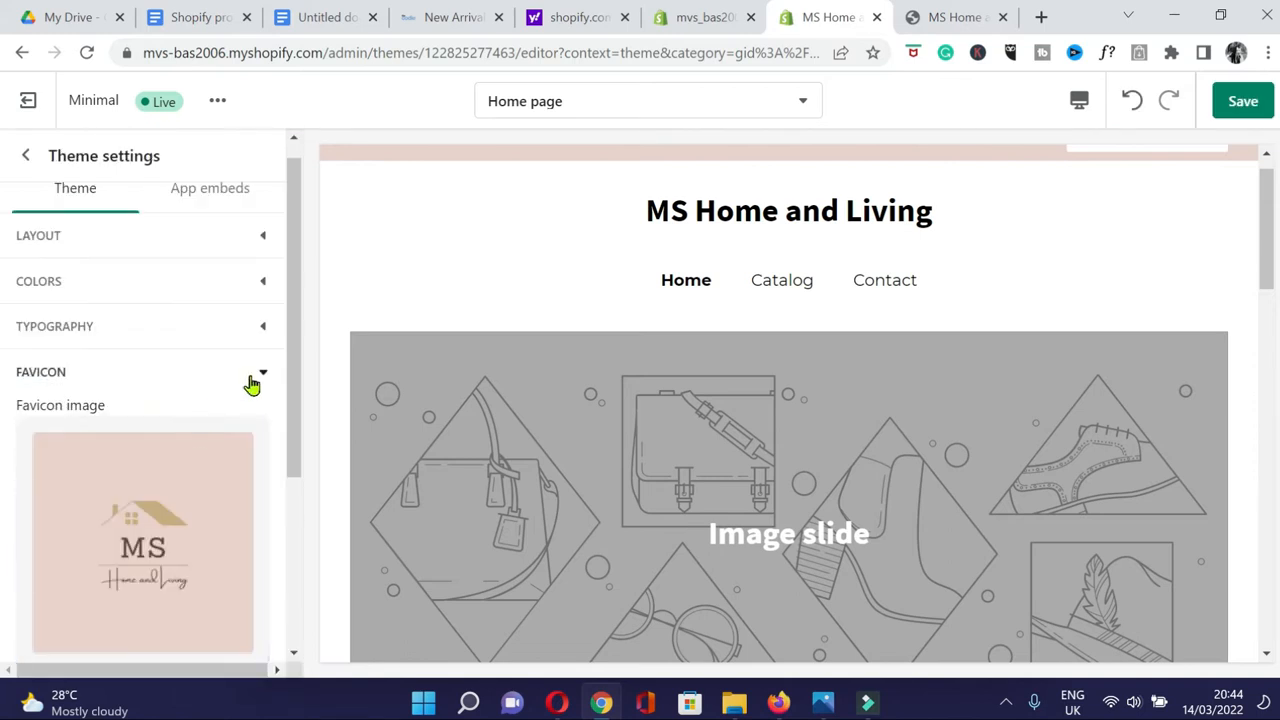
Review the social media account fields, sharing options and button style in the theme settings.
scroll(251, 385, down, 3)
scroll(234, 443, down, 1)
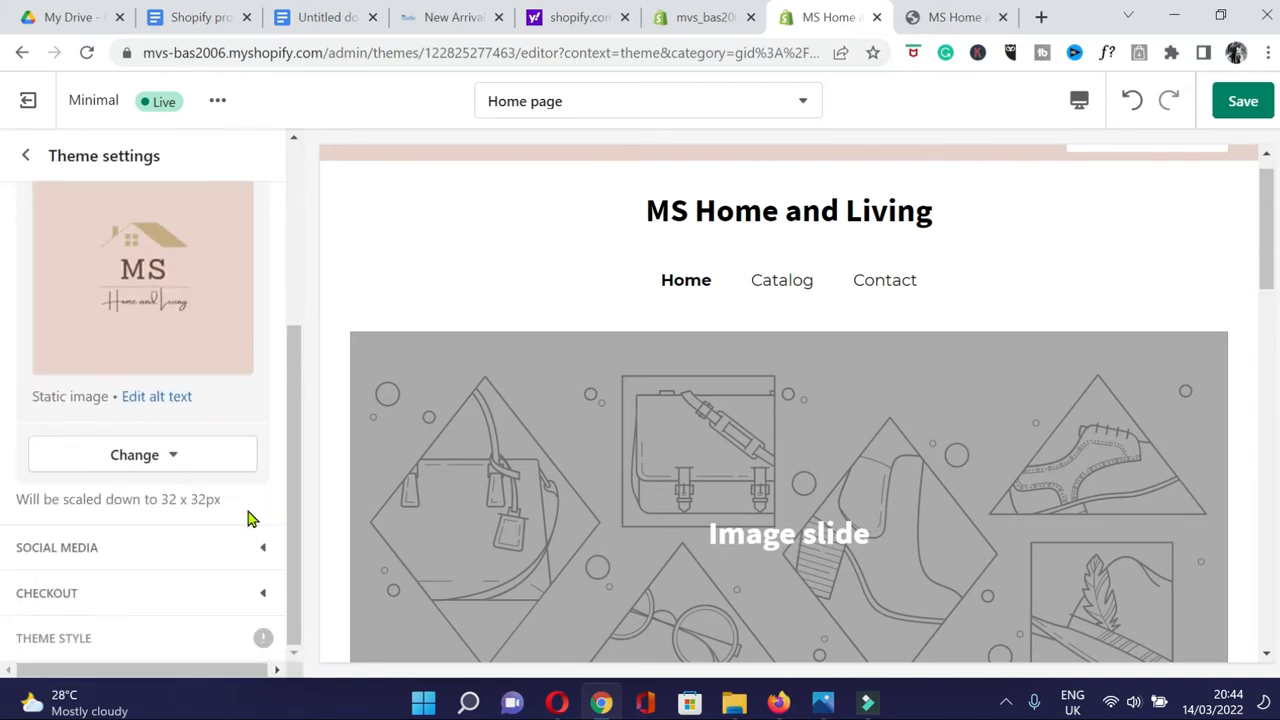
click(218, 552)
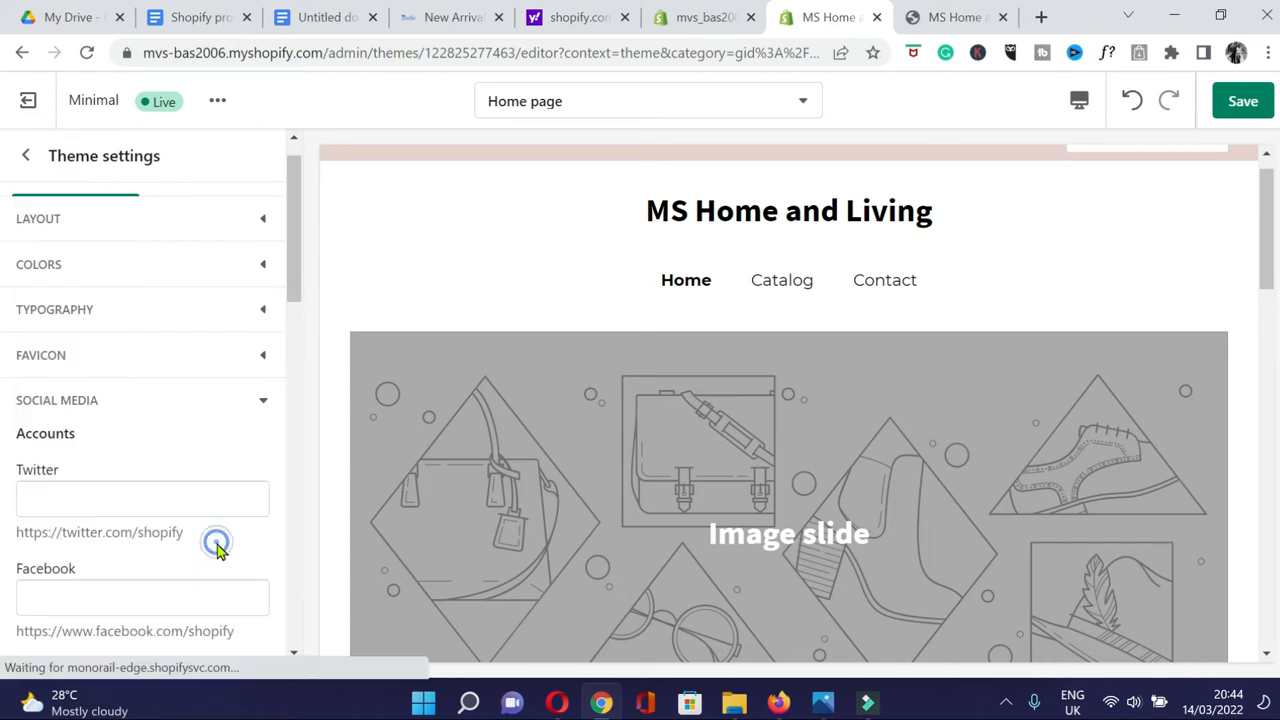
scroll(251, 429, down, 3)
scroll(256, 436, down, 9)
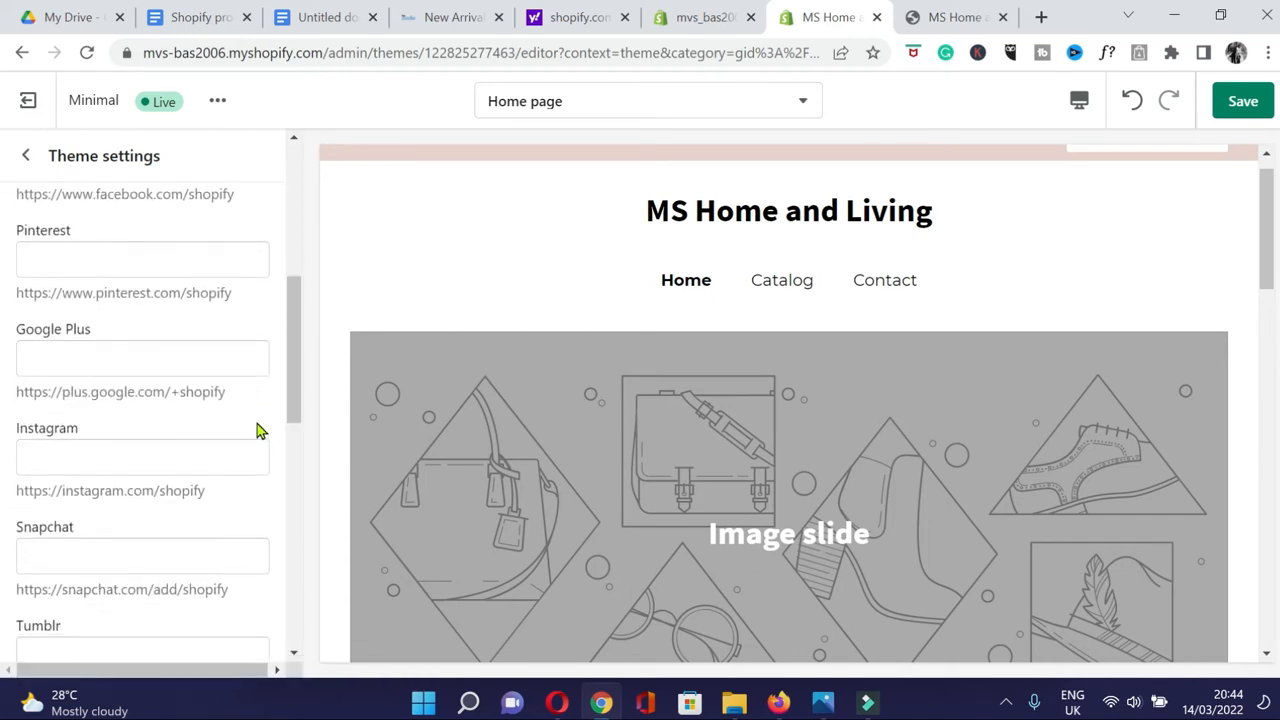
scroll(283, 556, down, 1)
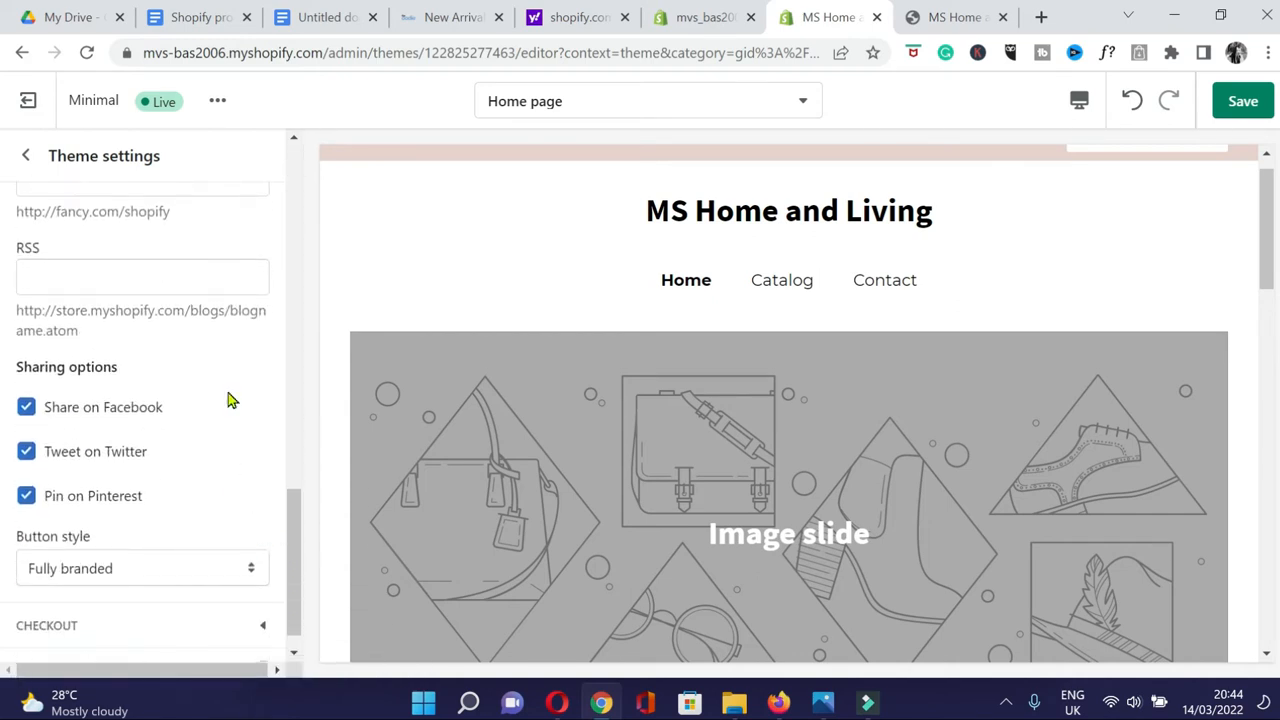
Leave the theme settings for the home page section list and save the favicon change.
click(25, 155)
scroll(257, 531, down, 3)
click(80, 651)
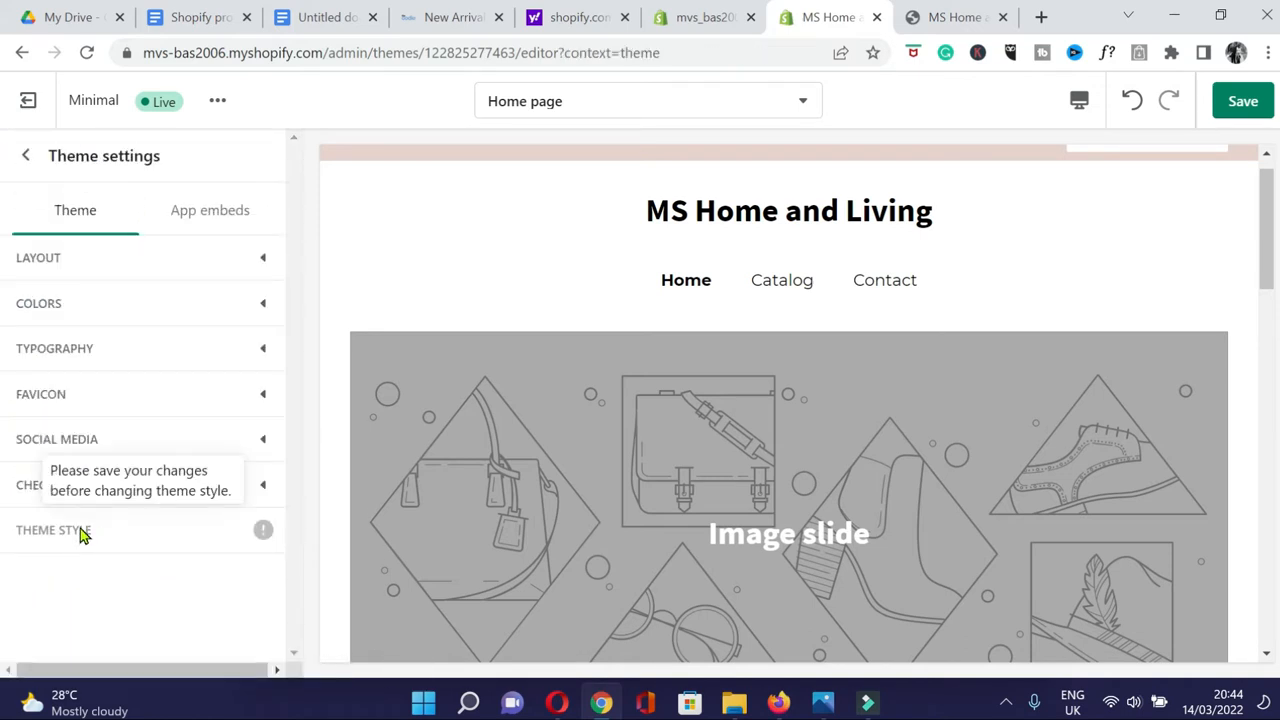
click(25, 157)
click(1243, 101)
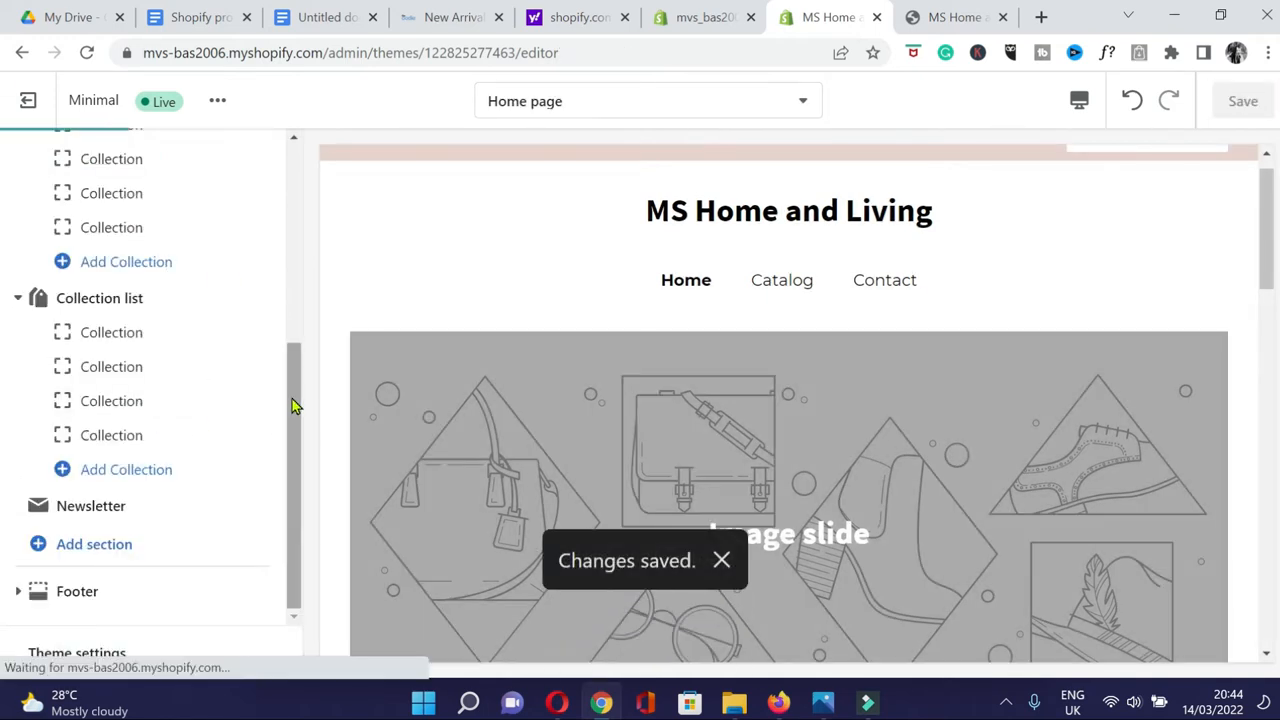
Set the header logo to the plain pink MS Home and Living house logo from the image library.
drag(294, 403, 295, 185)
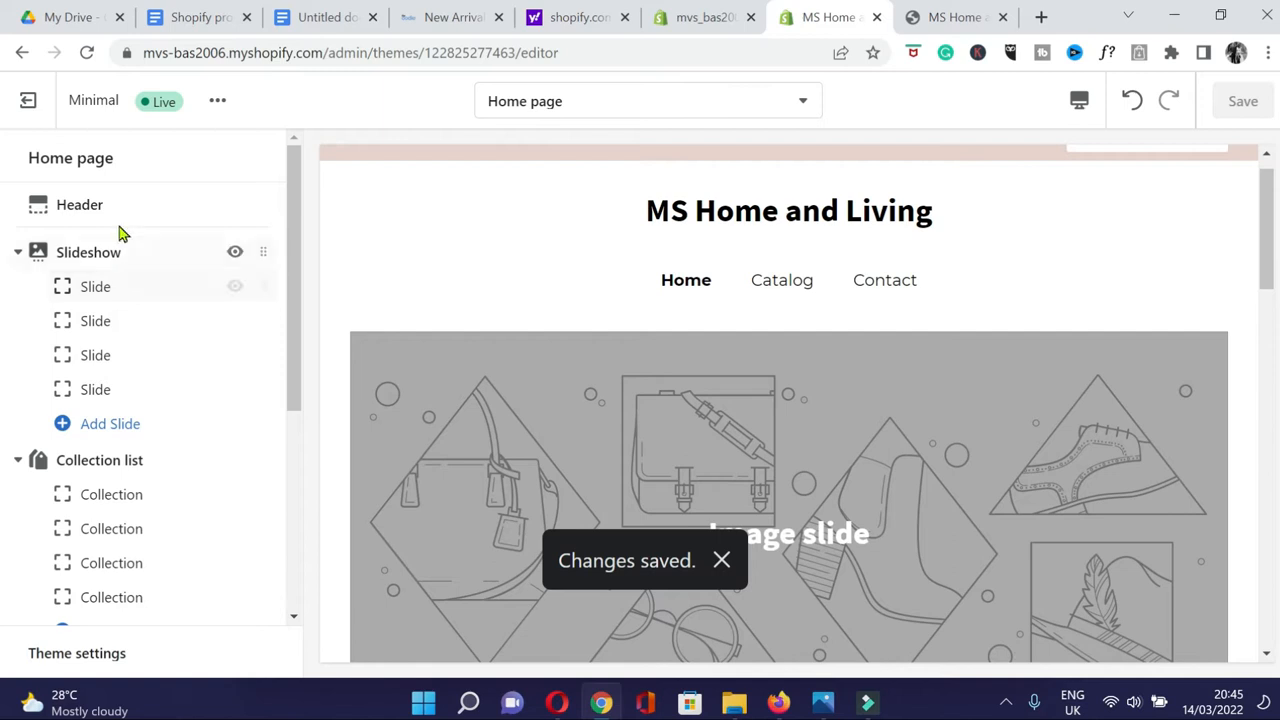
click(68, 212)
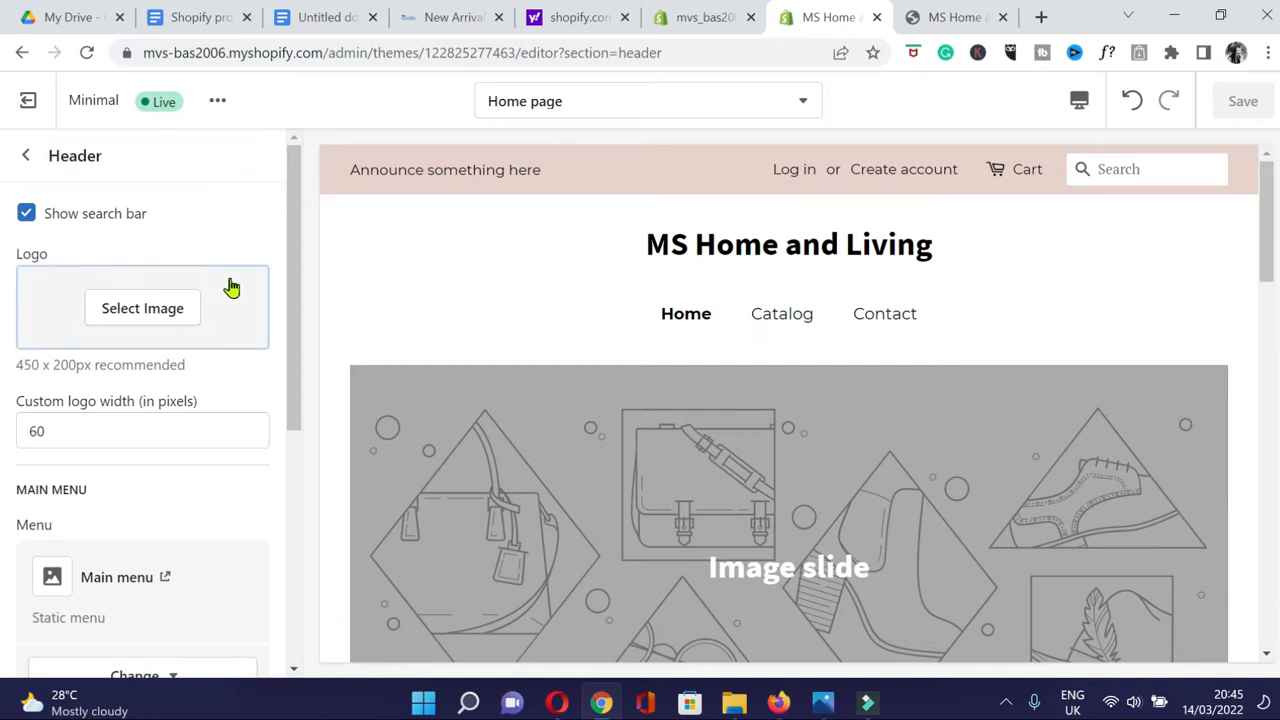
click(143, 310)
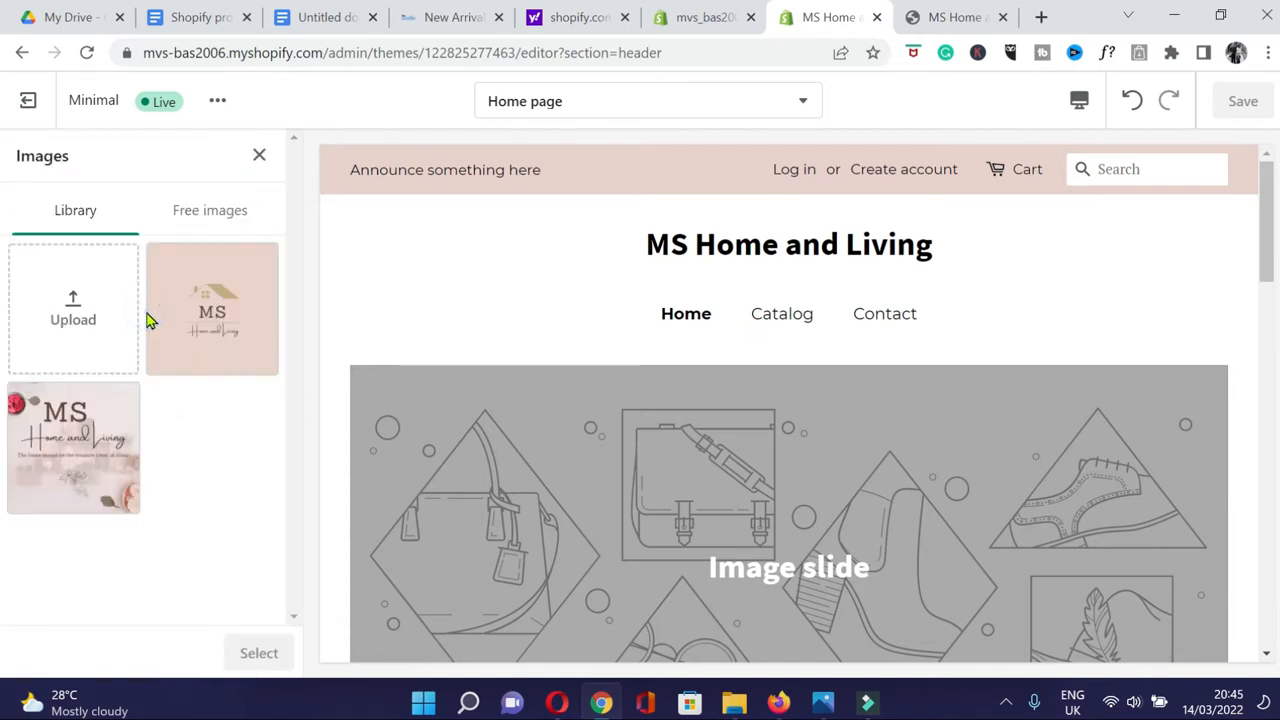
click(191, 334)
click(258, 654)
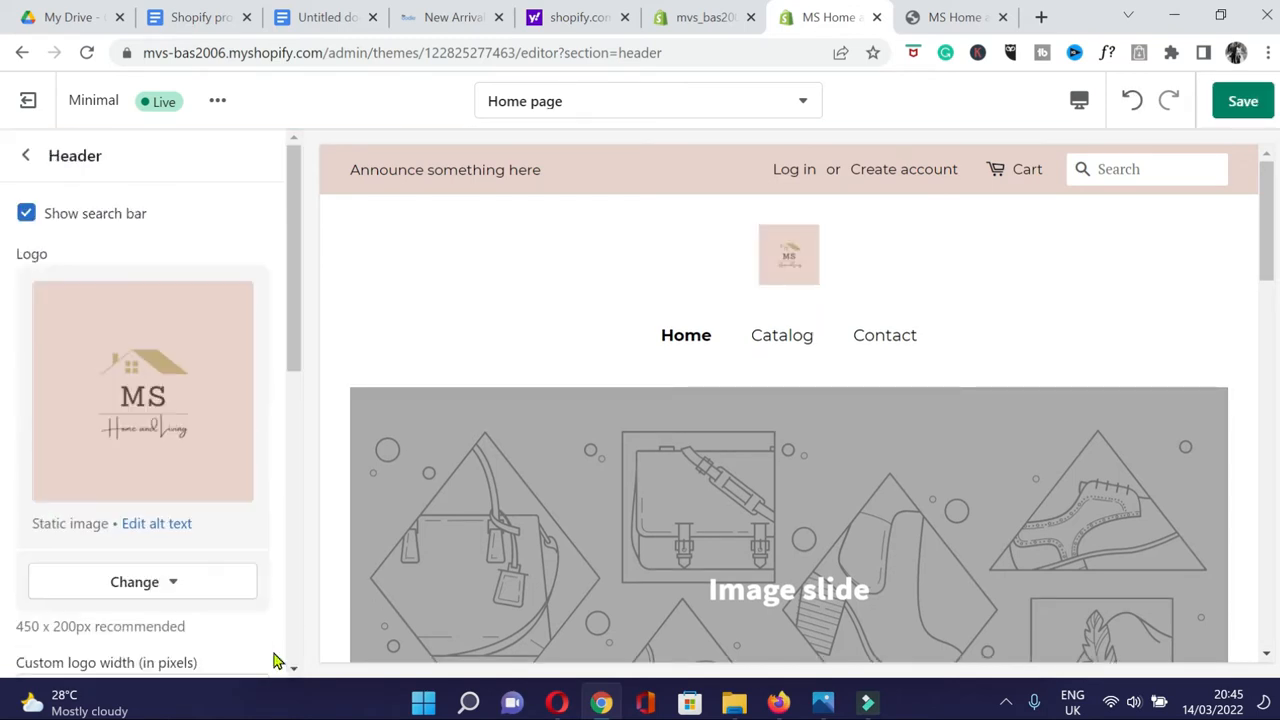
scroll(146, 443, down, 2)
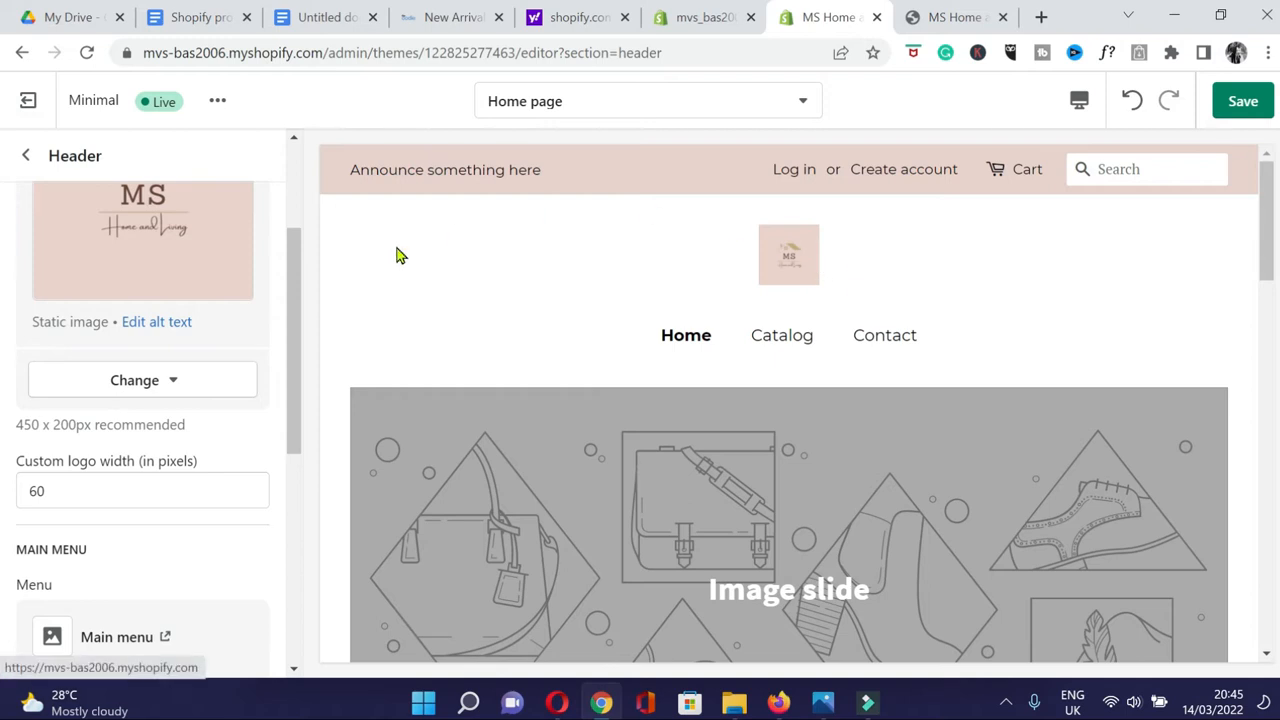
Left-align the store logo in the header while keeping the main menu centered below it.
scroll(137, 514, down, 4)
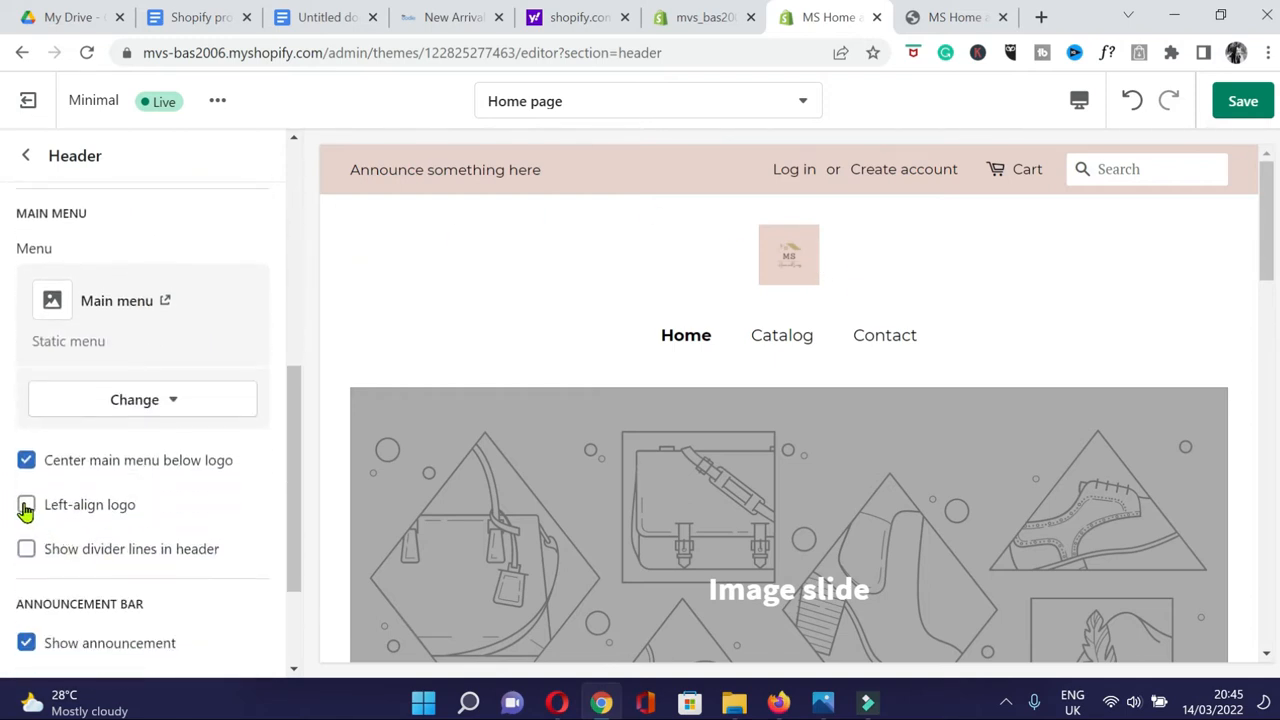
click(26, 506)
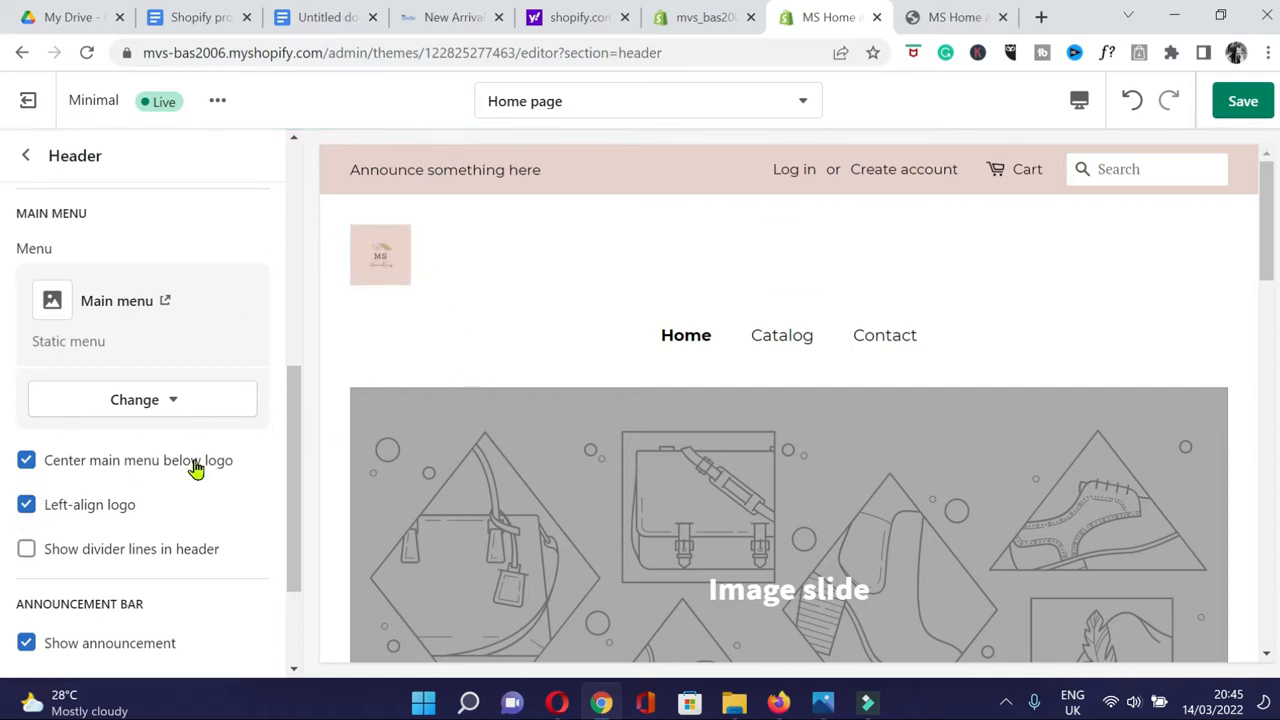
scroll(110, 565, down, 2)
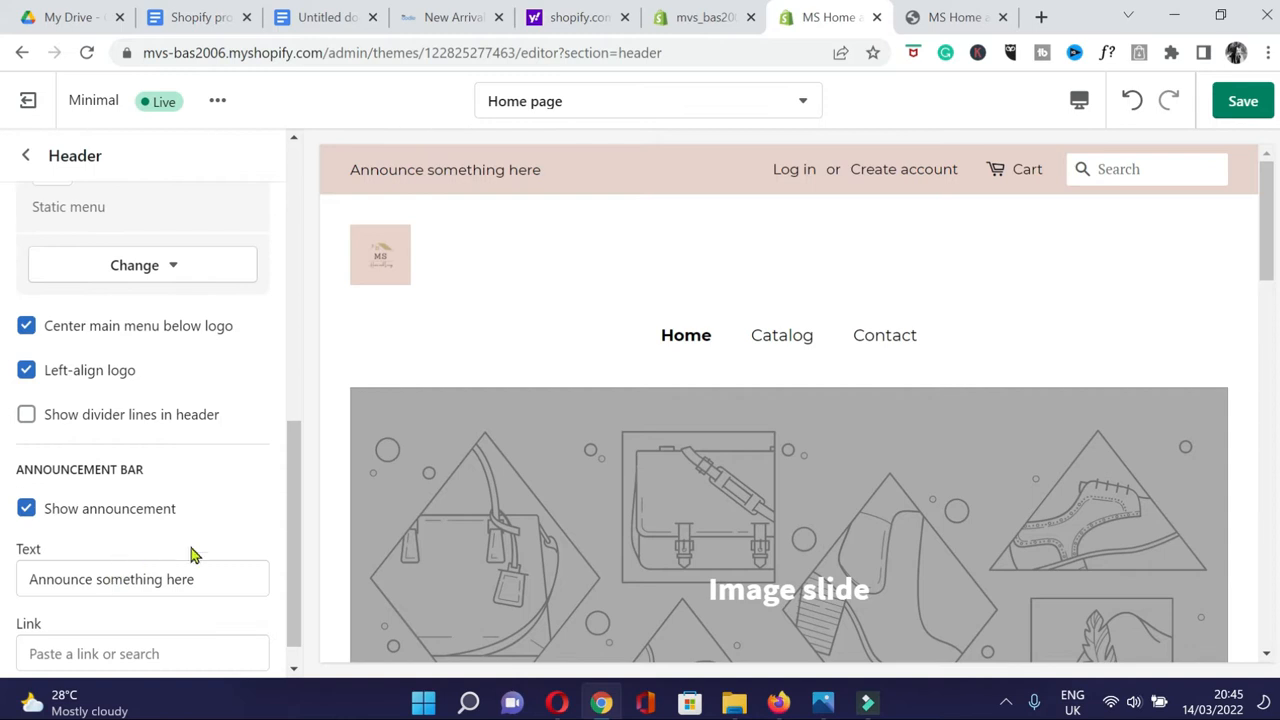
scroll(100, 540, up, 2)
scroll(120, 503, down, 2)
Keep the announcement bar shown and replace its text with "SAVE UP TO 50% ON OUR SUMMER SALE!".
click(25, 512)
click(25, 512)
scroll(178, 518, down, 1)
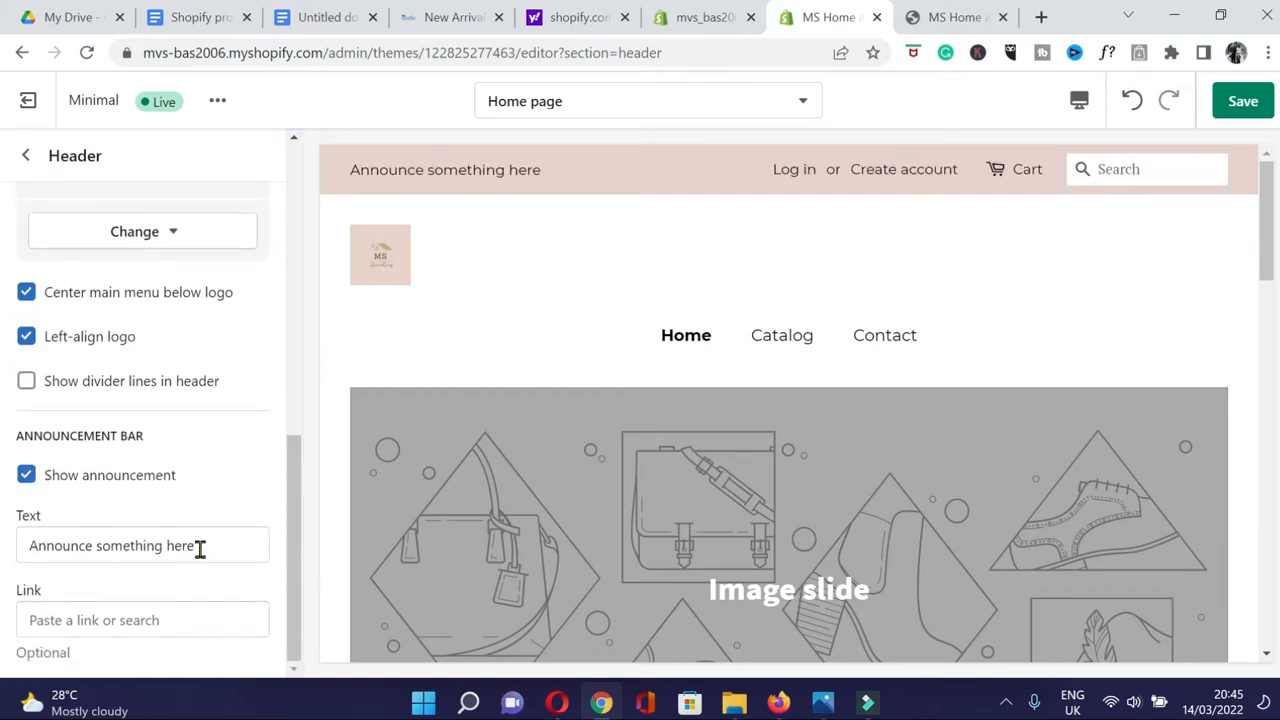
drag(200, 548, 20, 556)
key(BackSpace)
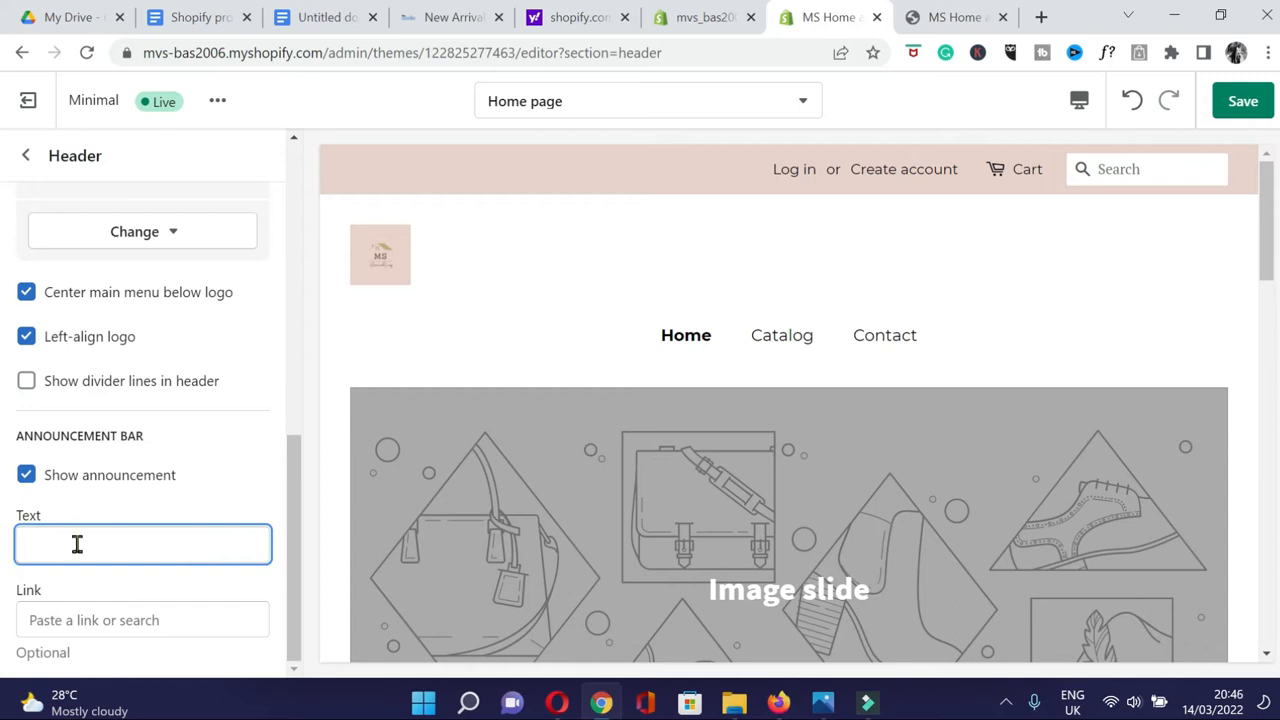
right_click(79, 550)
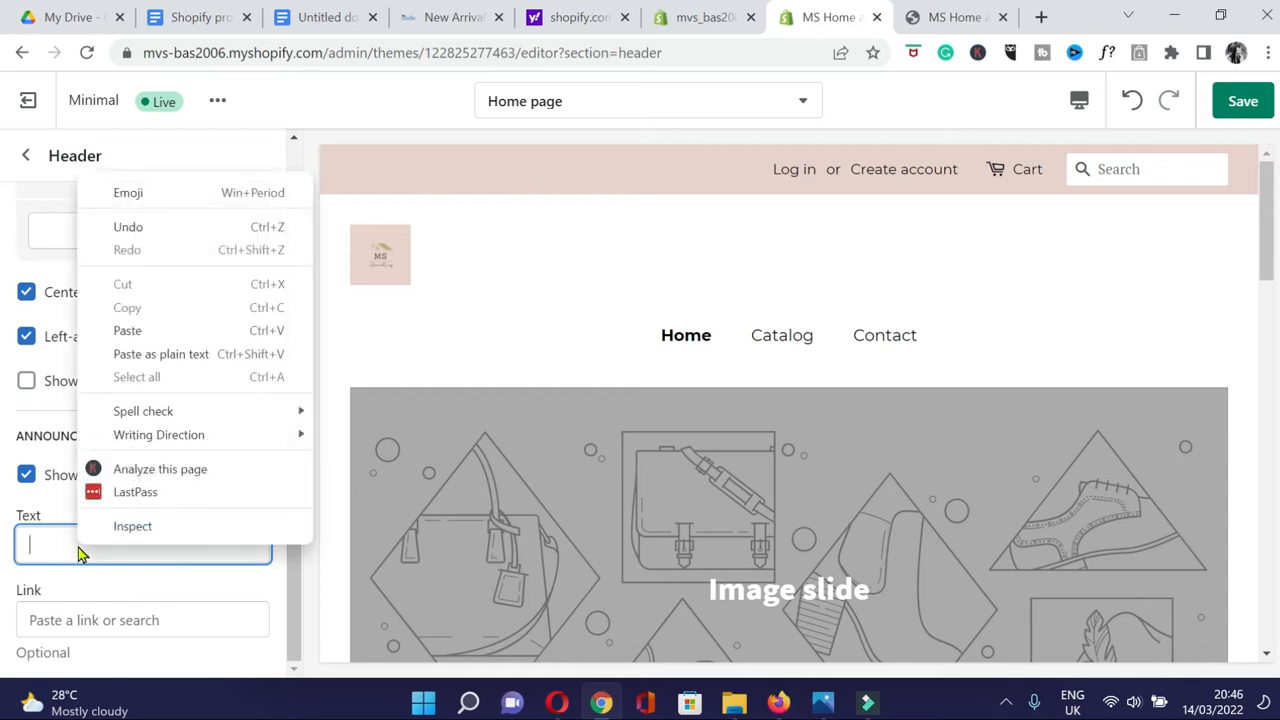
click(152, 330)
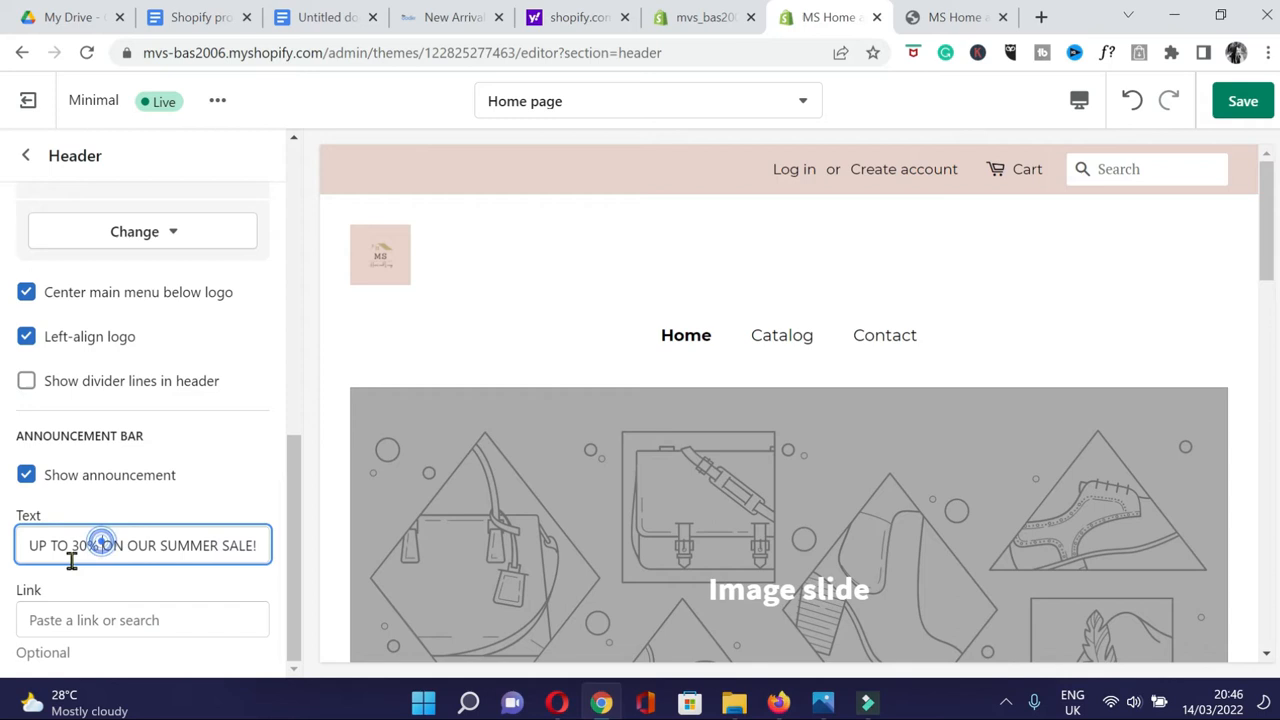
key(Home)
text(SAVE)
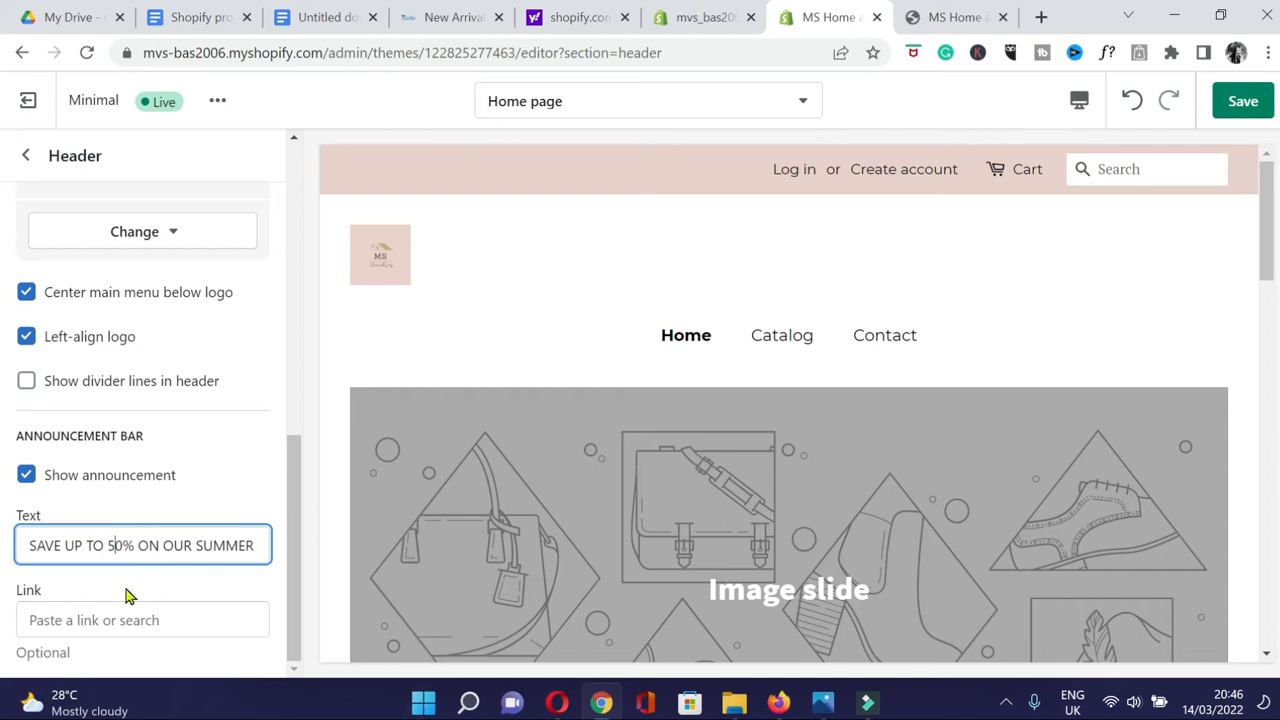
Link the announcement bar to All products, save the header changes and return to the home page section list.
click(142, 620)
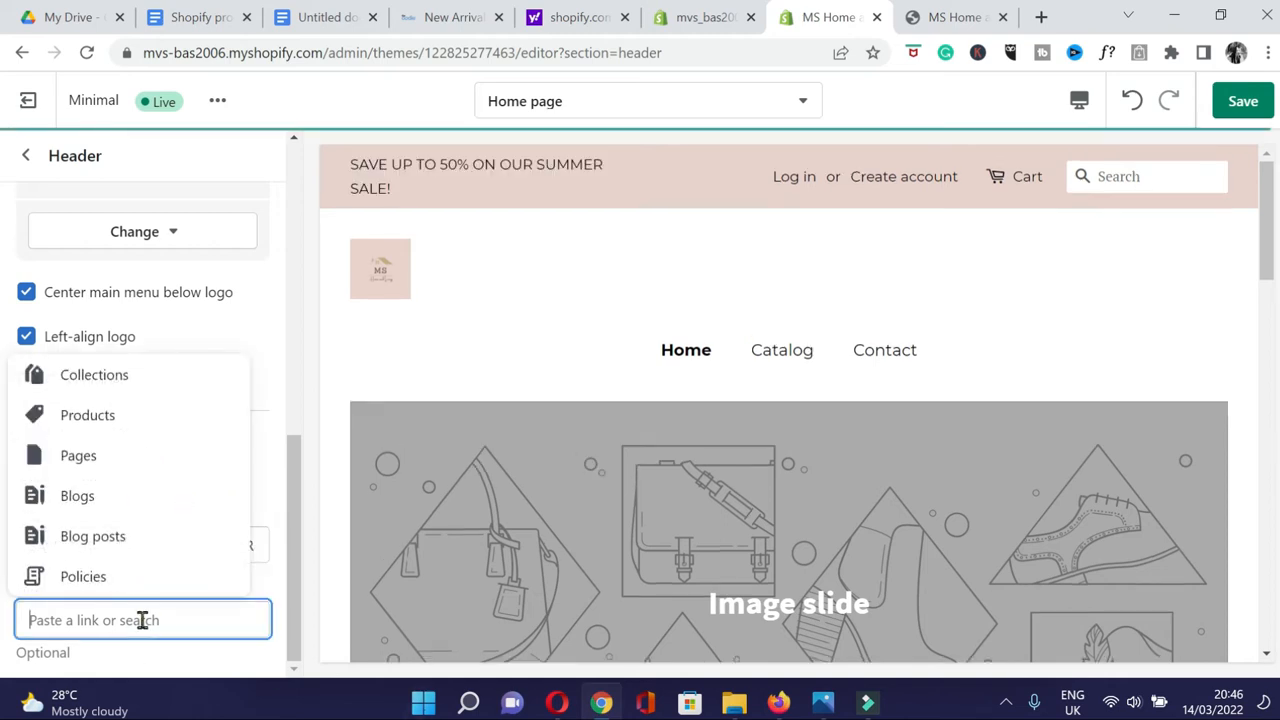
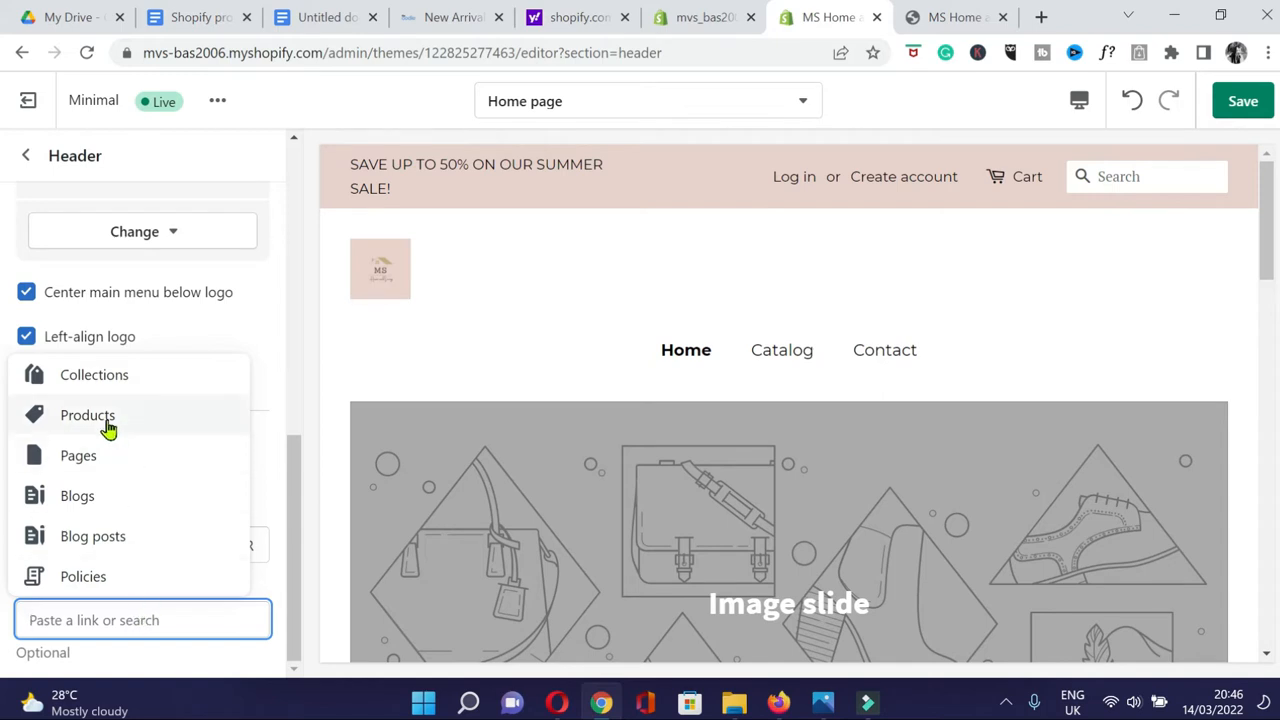
click(102, 427)
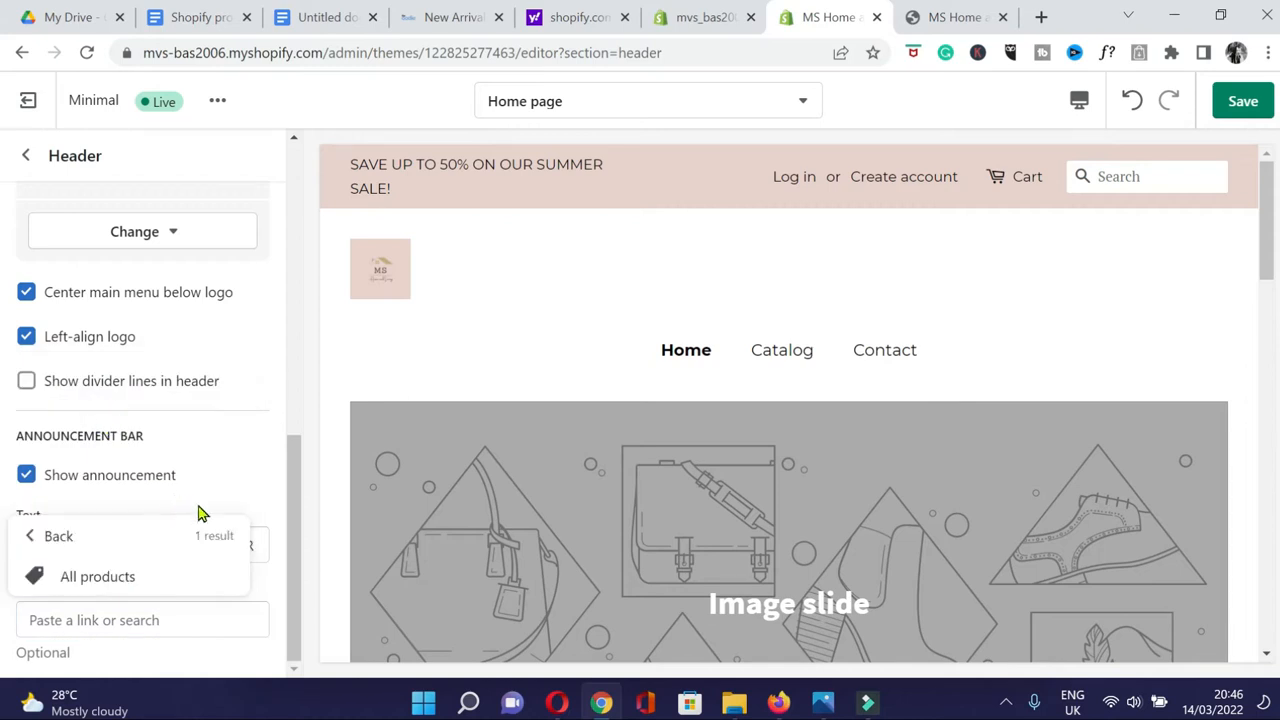
click(114, 577)
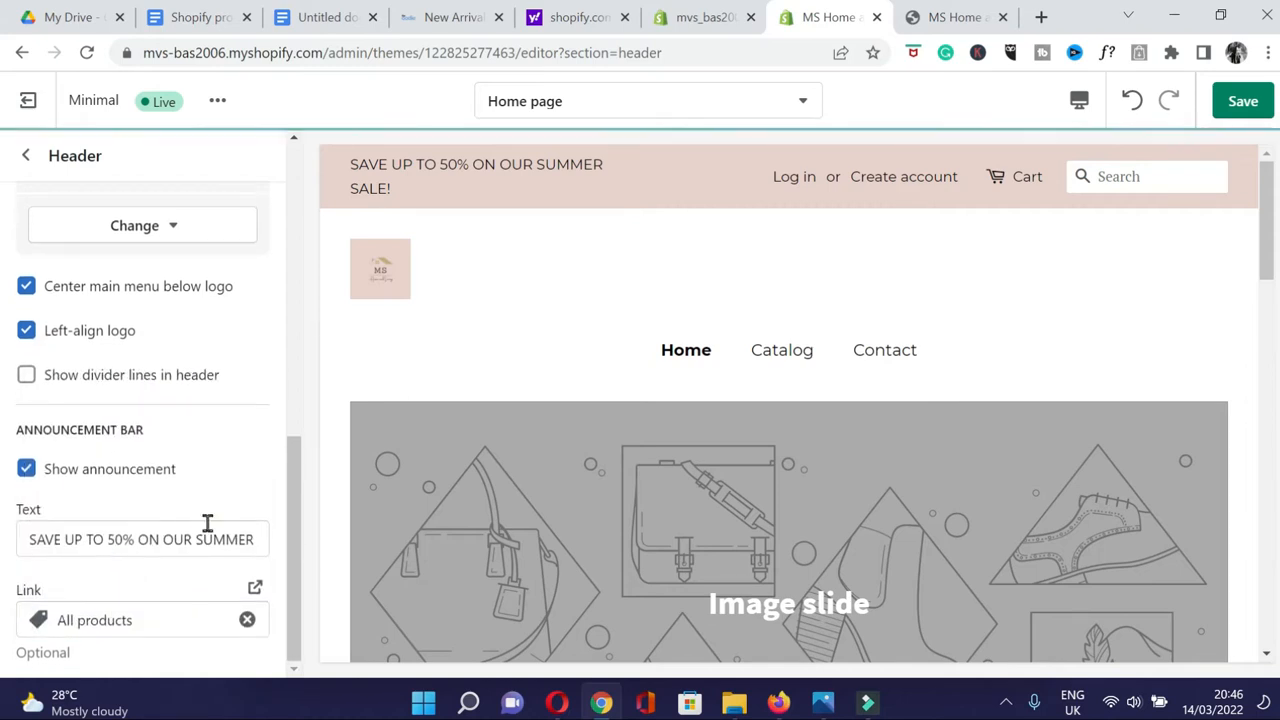
click(1245, 103)
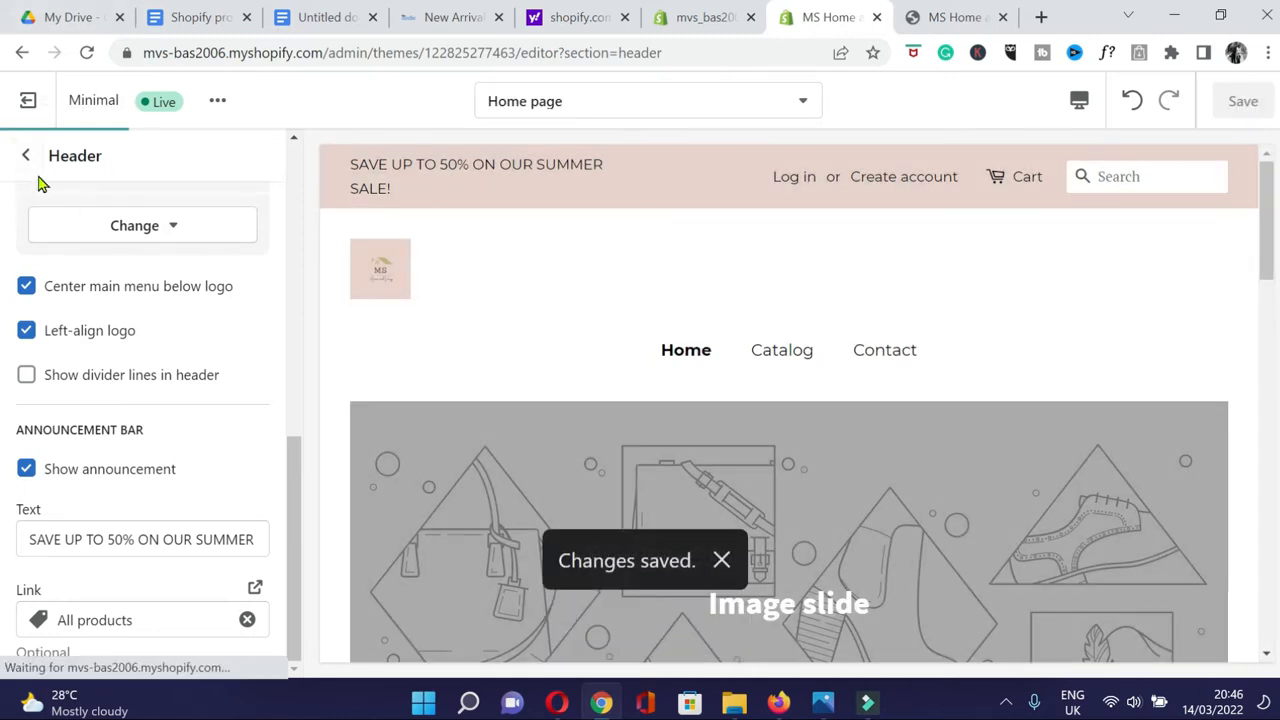
click(25, 156)
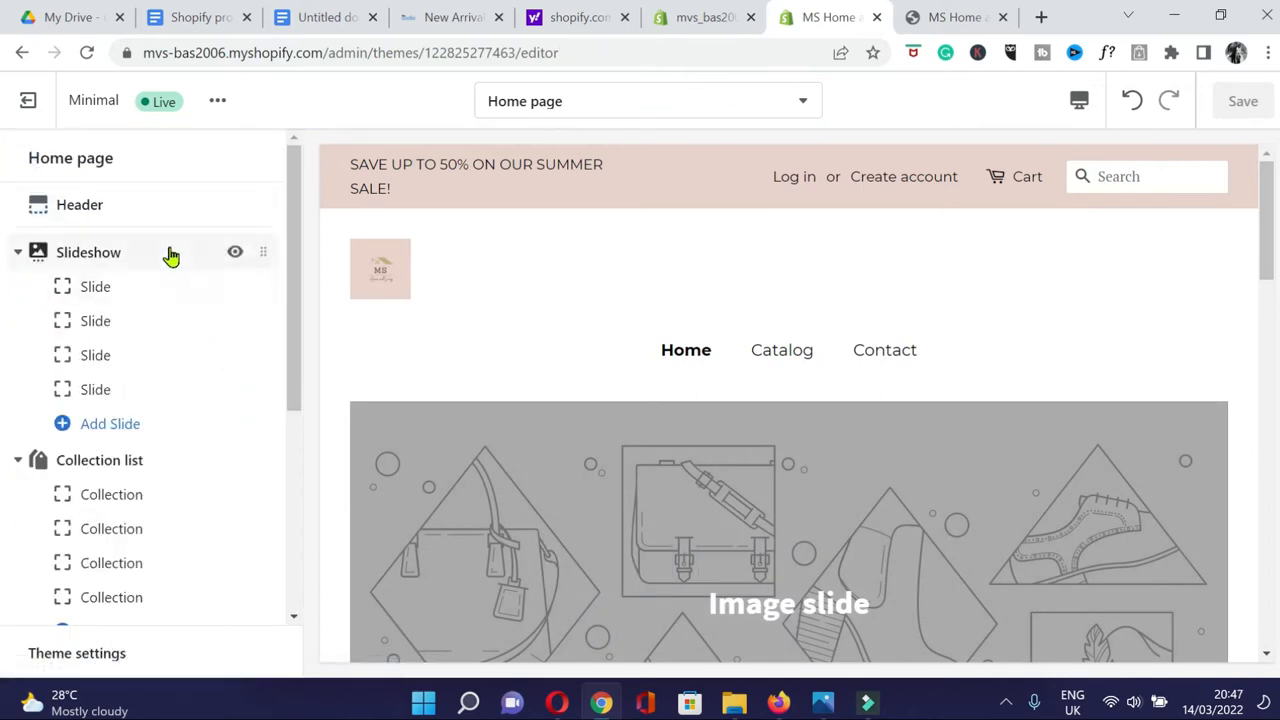
Open the first slide of the home page slideshow and bring up its image picker.
scroll(308, 489, down, 1)
scroll(1237, 249, down, 3)
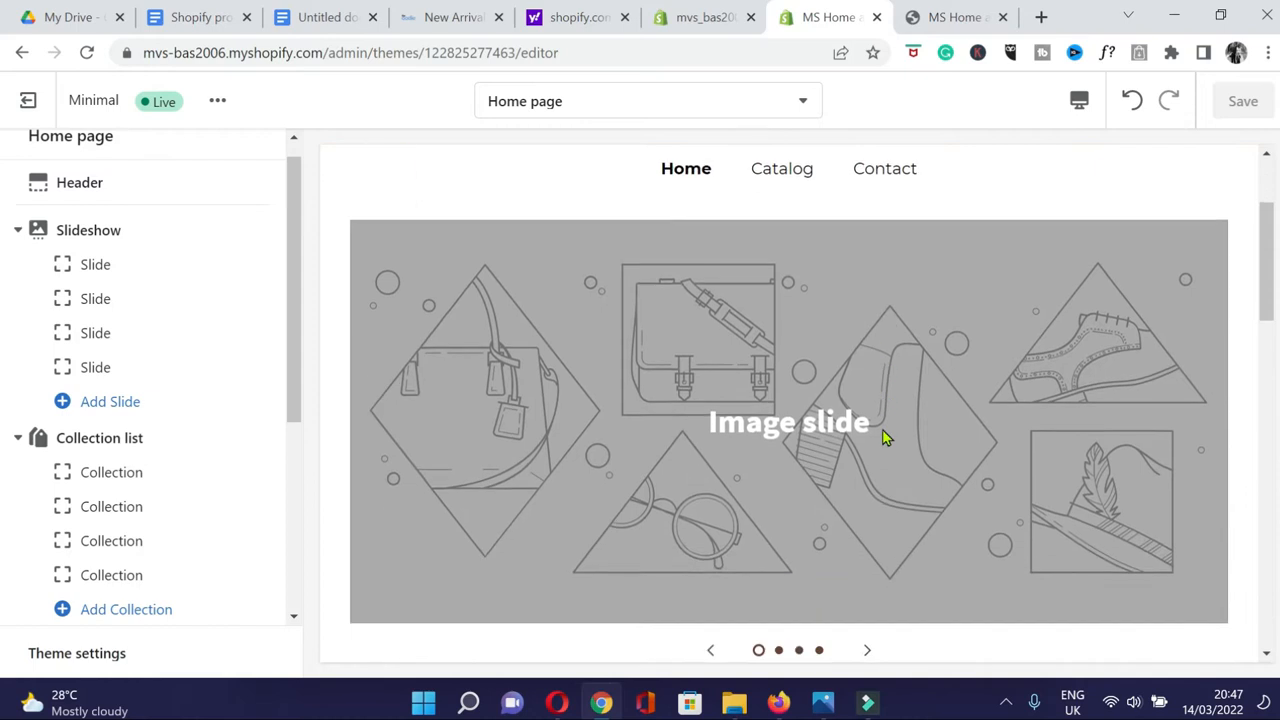
scroll(883, 430, down, 1)
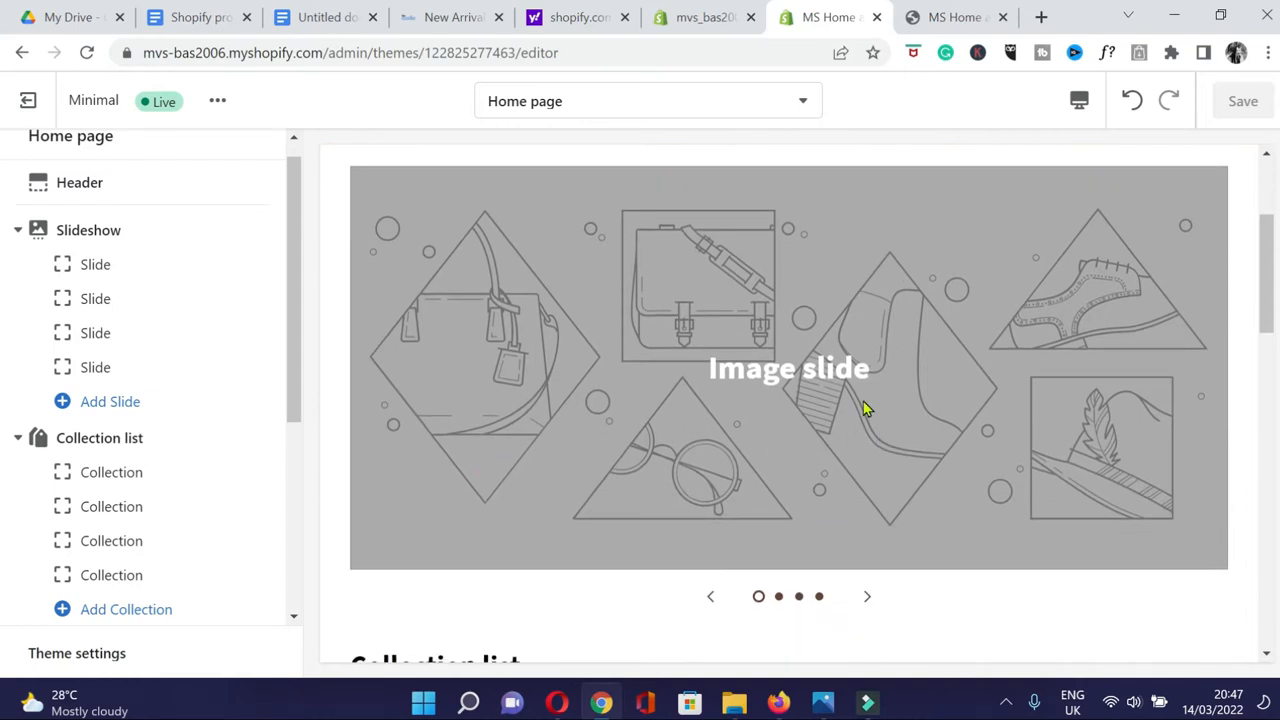
scroll(66, 300, up, 1)
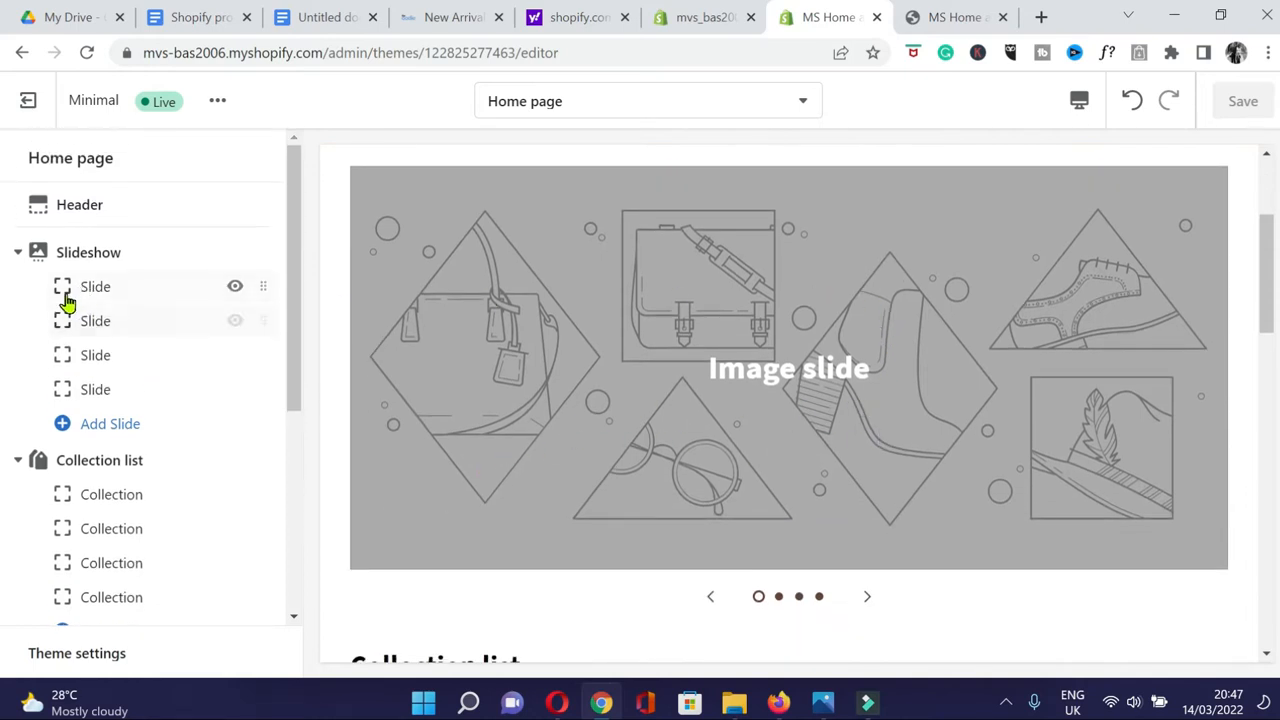
click(63, 290)
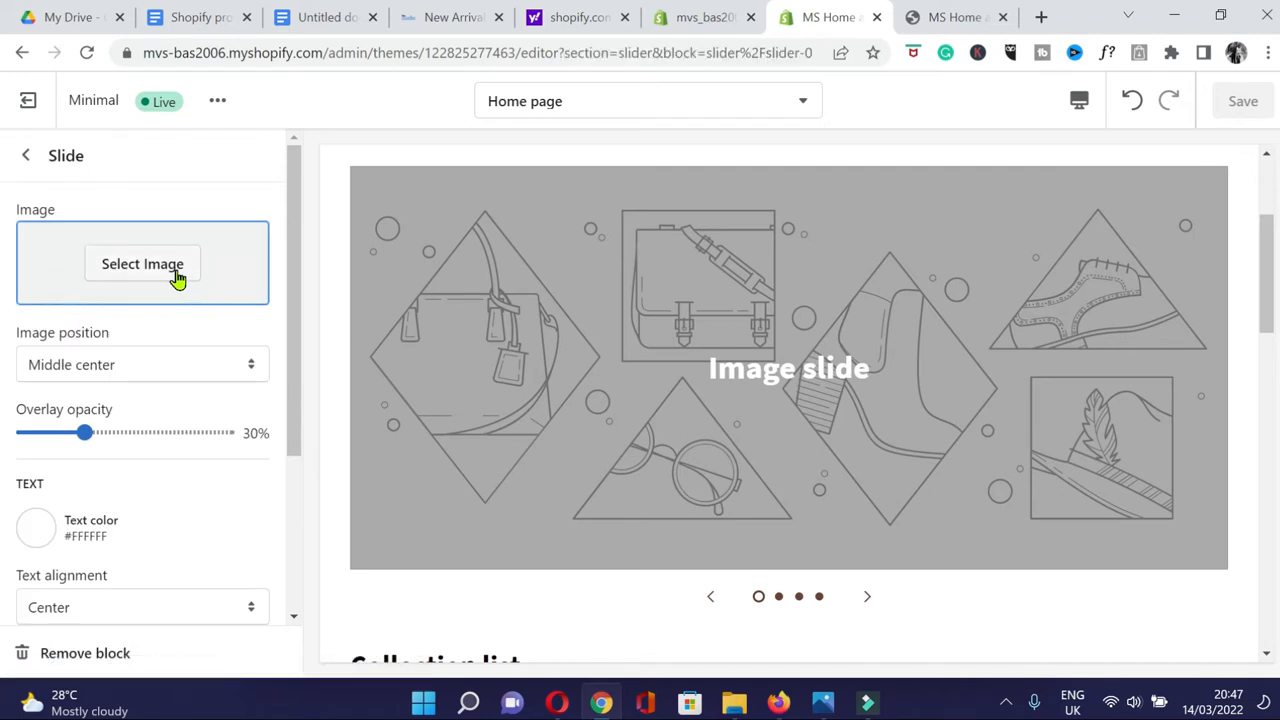
click(177, 279)
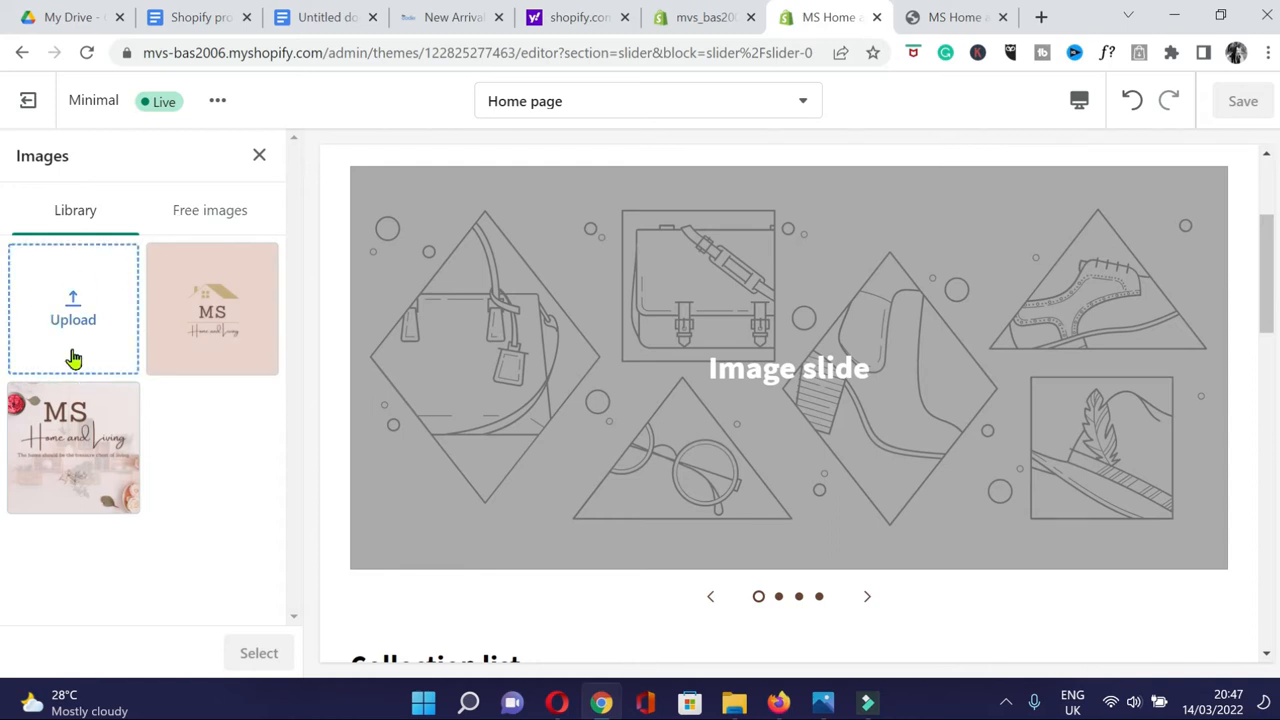
Search the free stock images for "flower", browse them, and leave the picker without choosing an image.
click(208, 220)
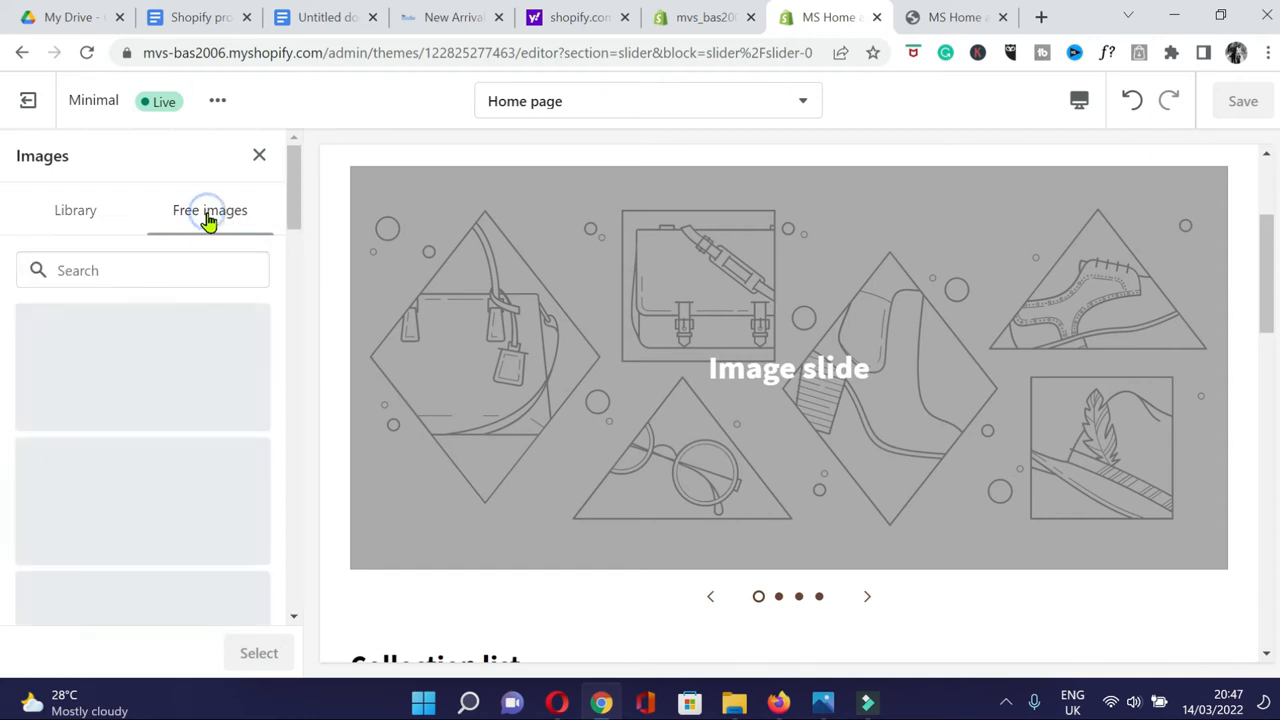
click(155, 269)
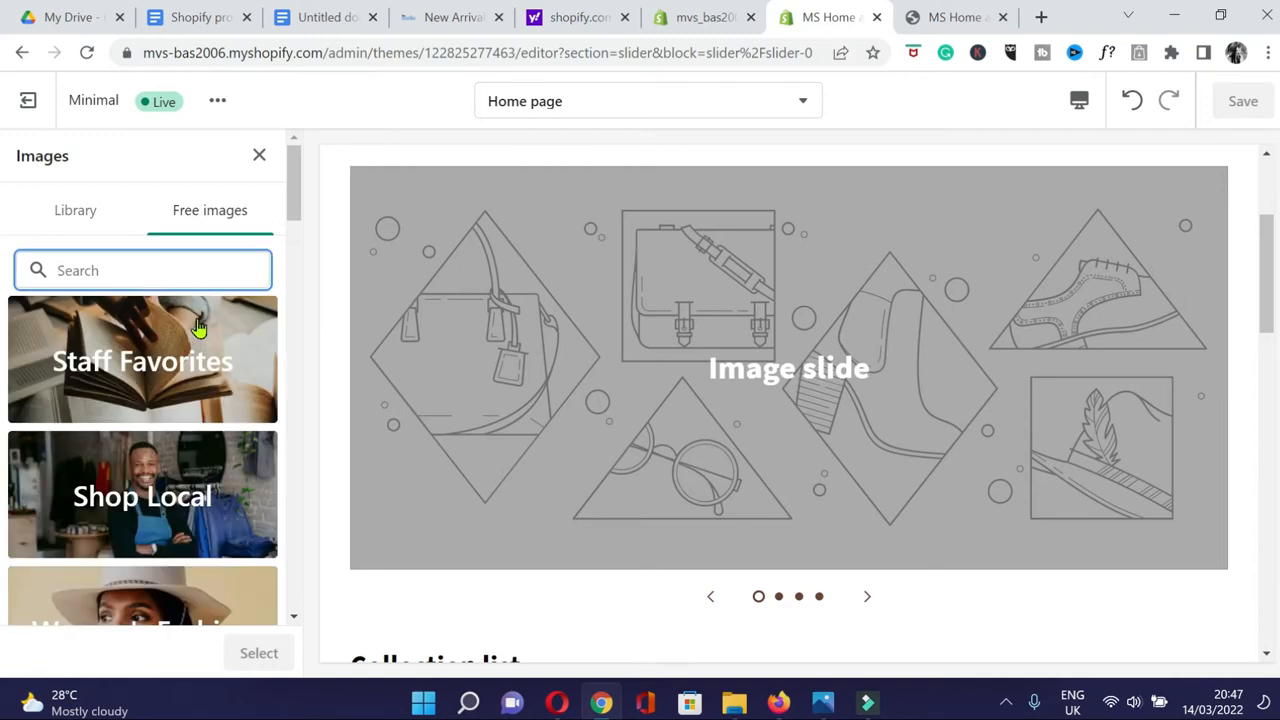
scroll(198, 331, down, 2)
scroll(190, 331, up, 1)
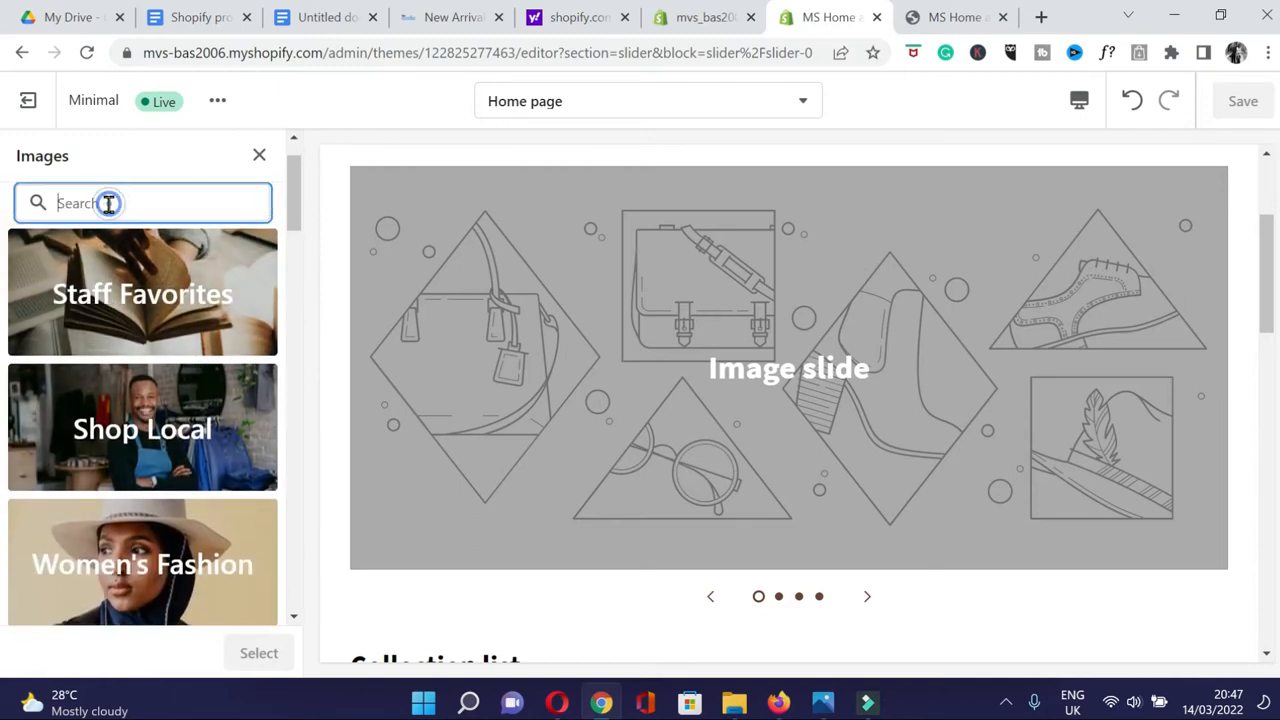
text(fl)
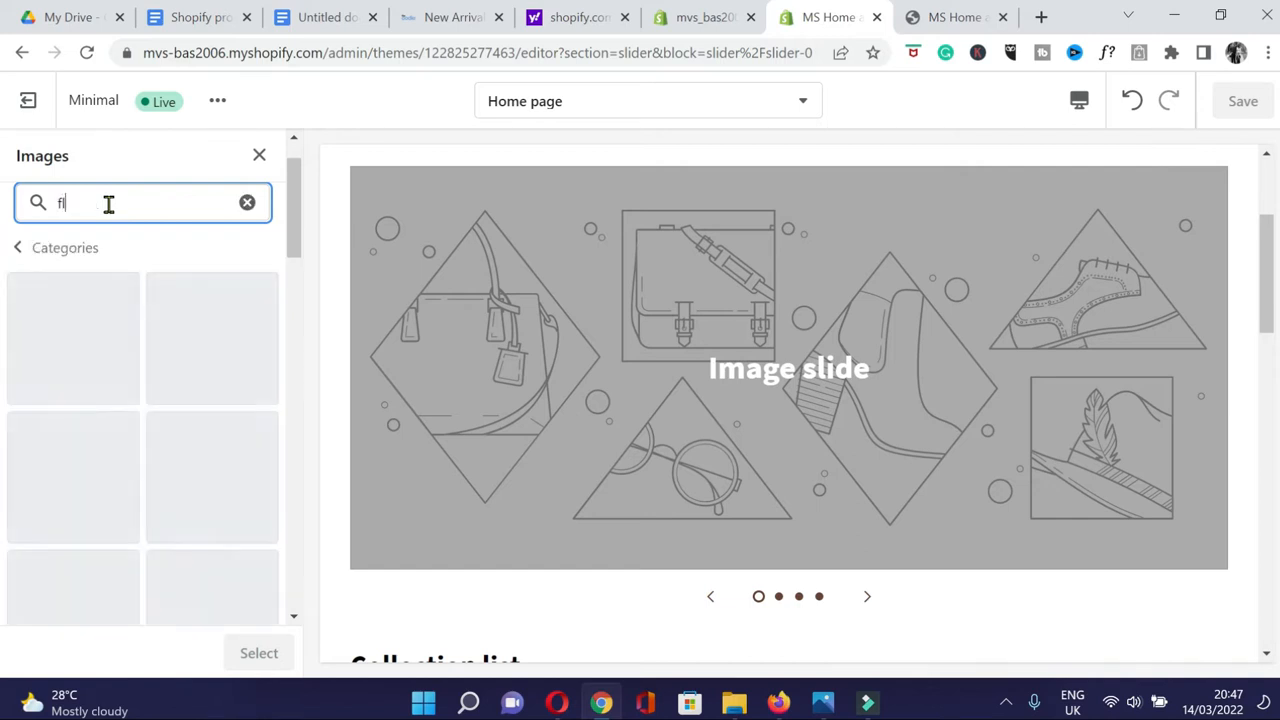
text(ower)
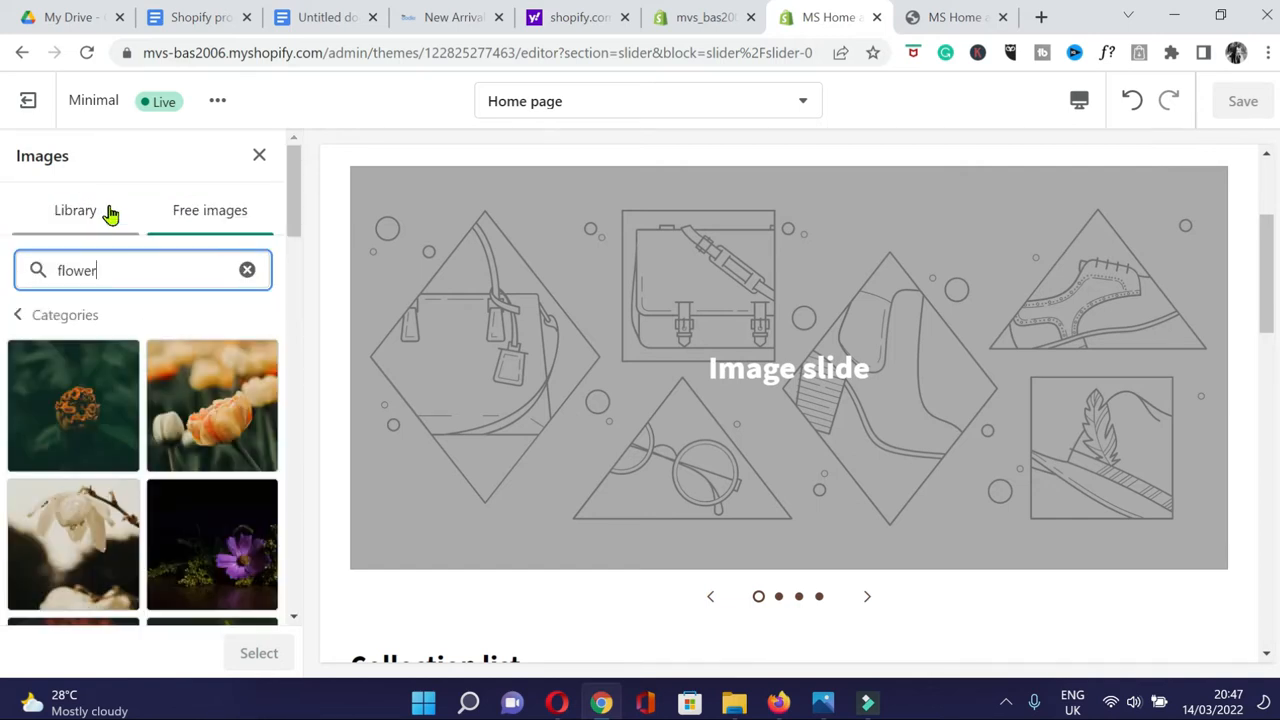
scroll(125, 435, down, 3)
scroll(125, 435, down, 5)
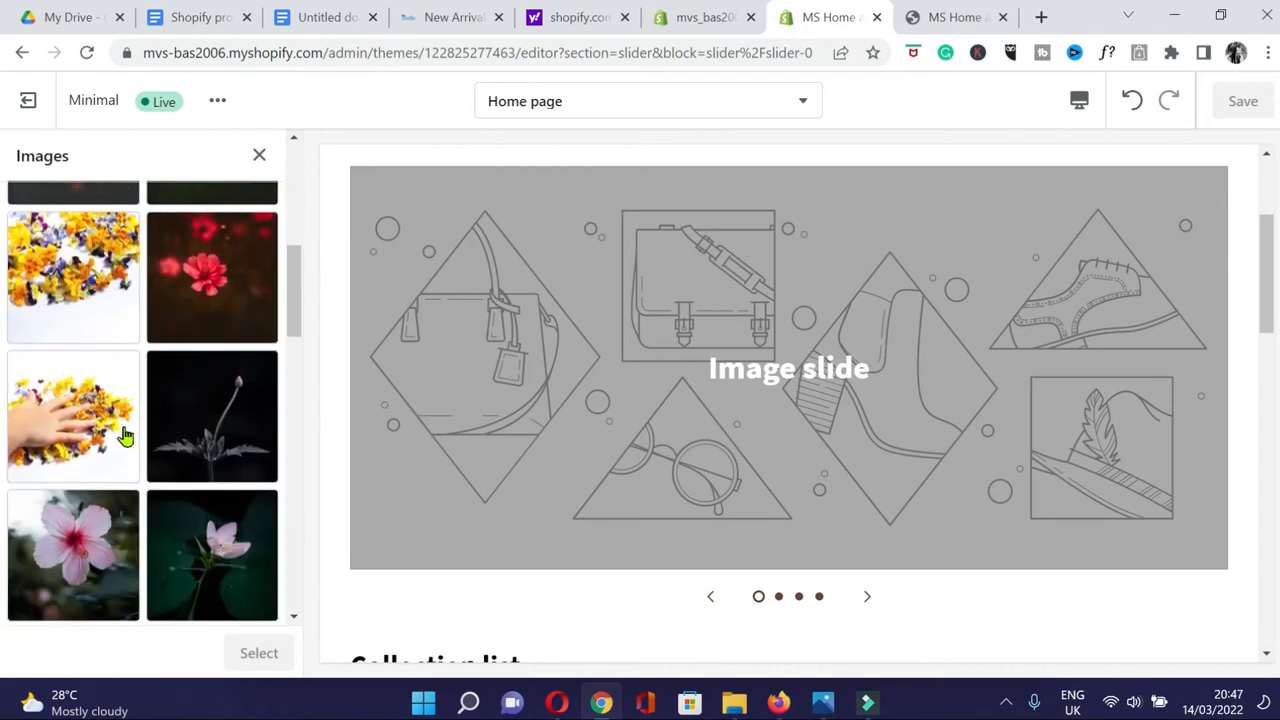
scroll(120, 440, down, 8)
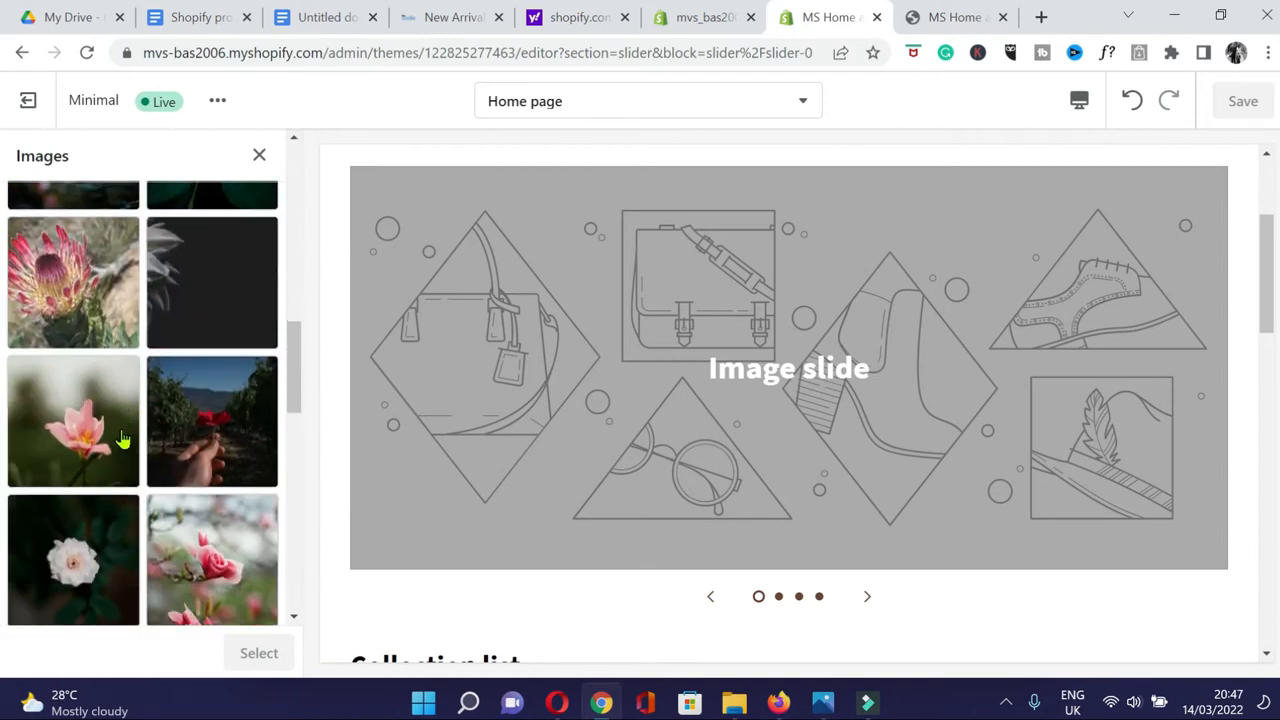
scroll(118, 449, down, 6)
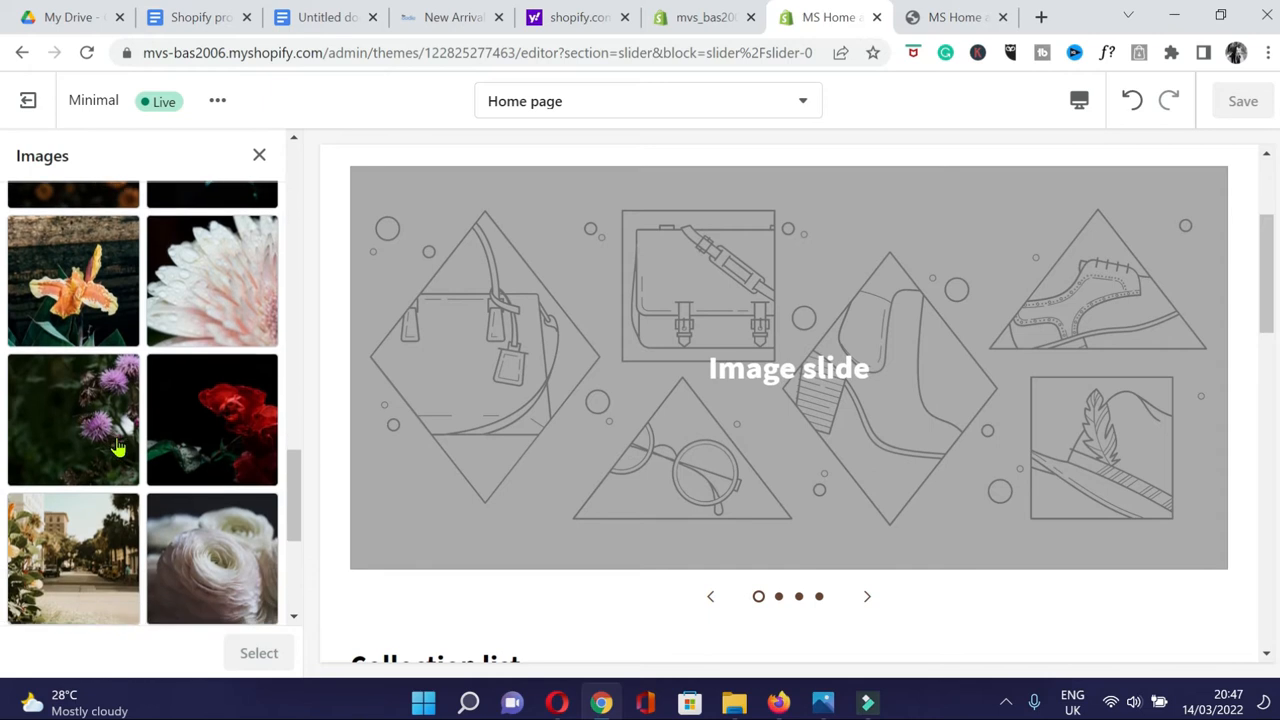
click(259, 155)
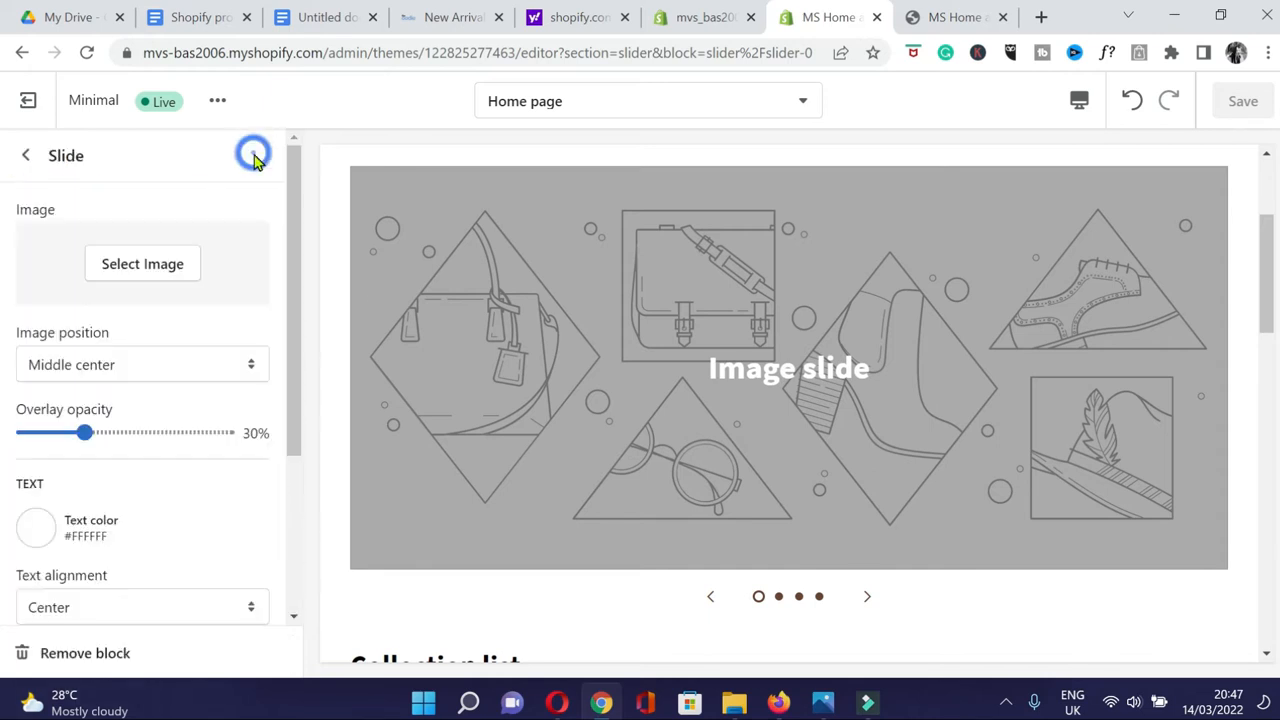
Upload interior photos to the image library and set the first slide's image to the dining room with chandeliers.
click(143, 266)
click(76, 328)
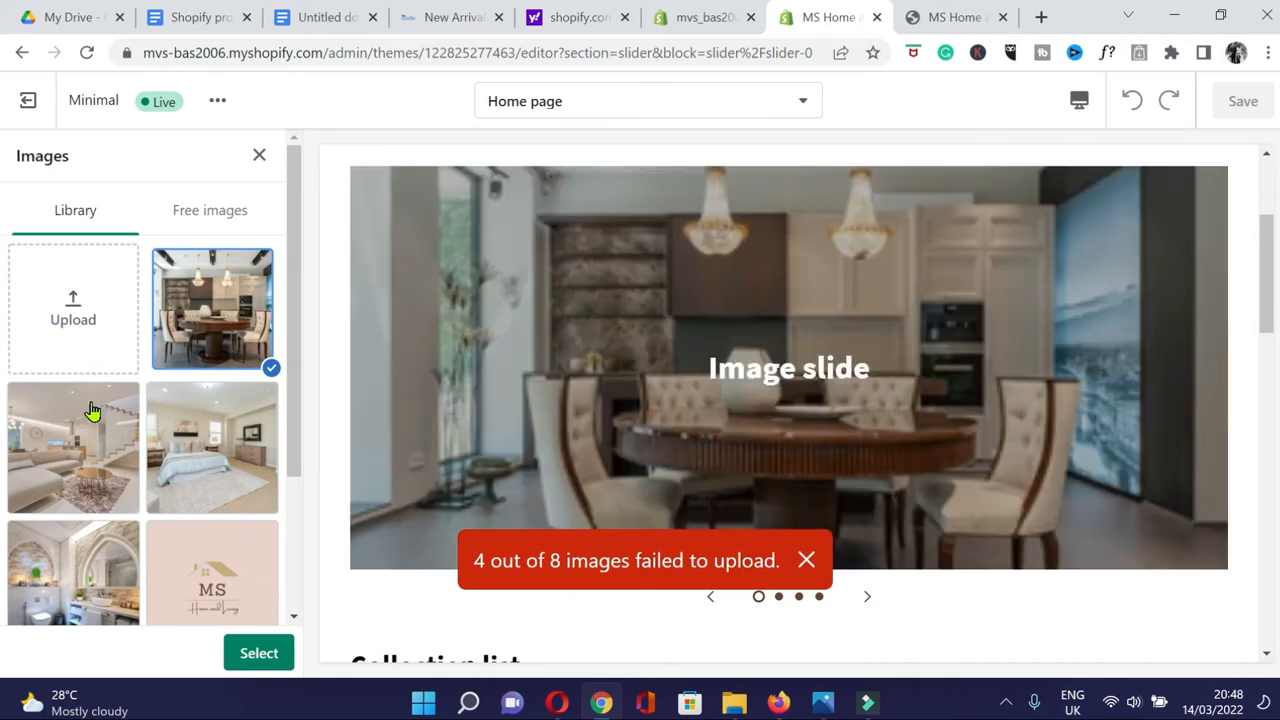
click(808, 561)
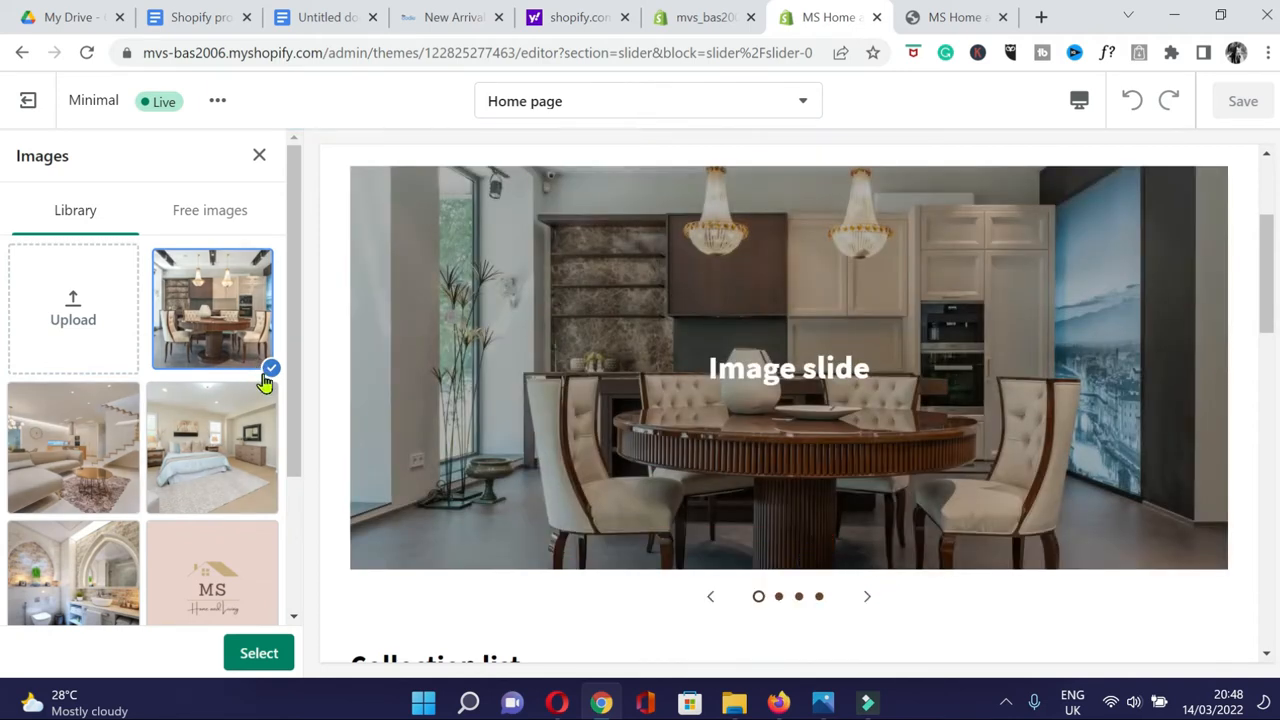
click(259, 653)
scroll(169, 494, up, 3)
scroll(172, 498, up, 1)
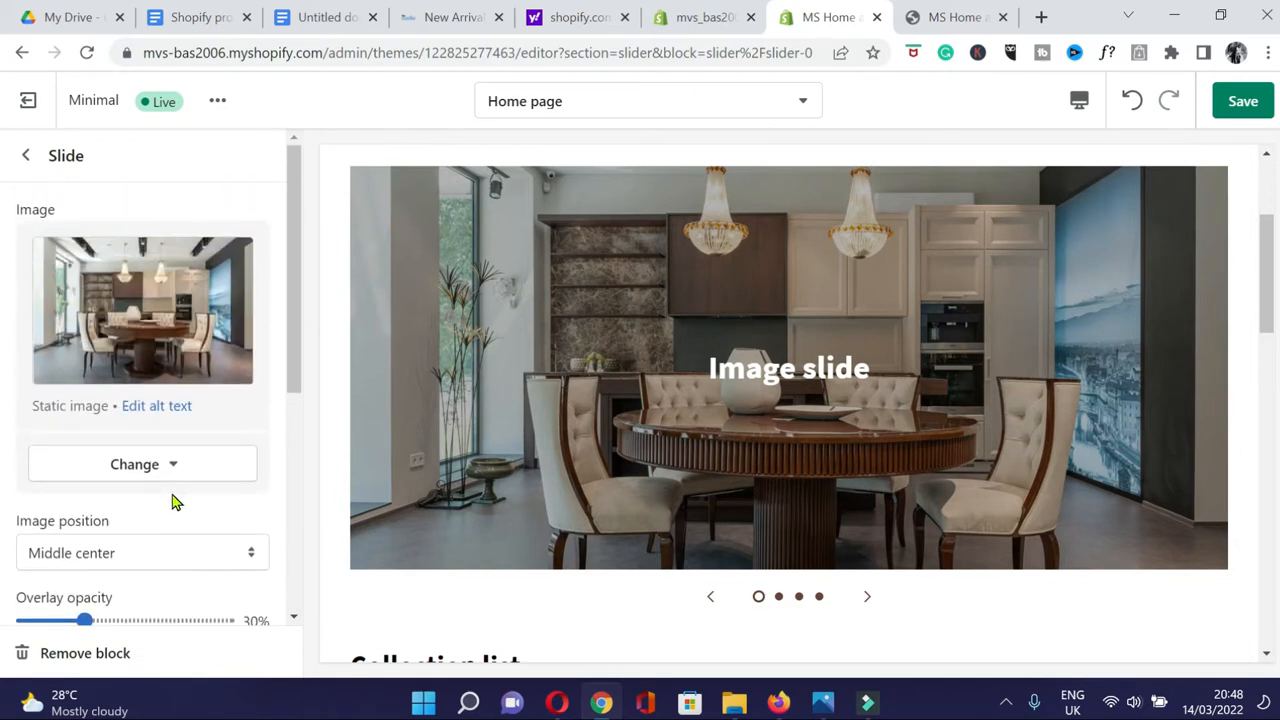
Try higher and lower overlay opacities on the first slide, including 14%, and set it back to 30%.
scroll(182, 541, down, 2)
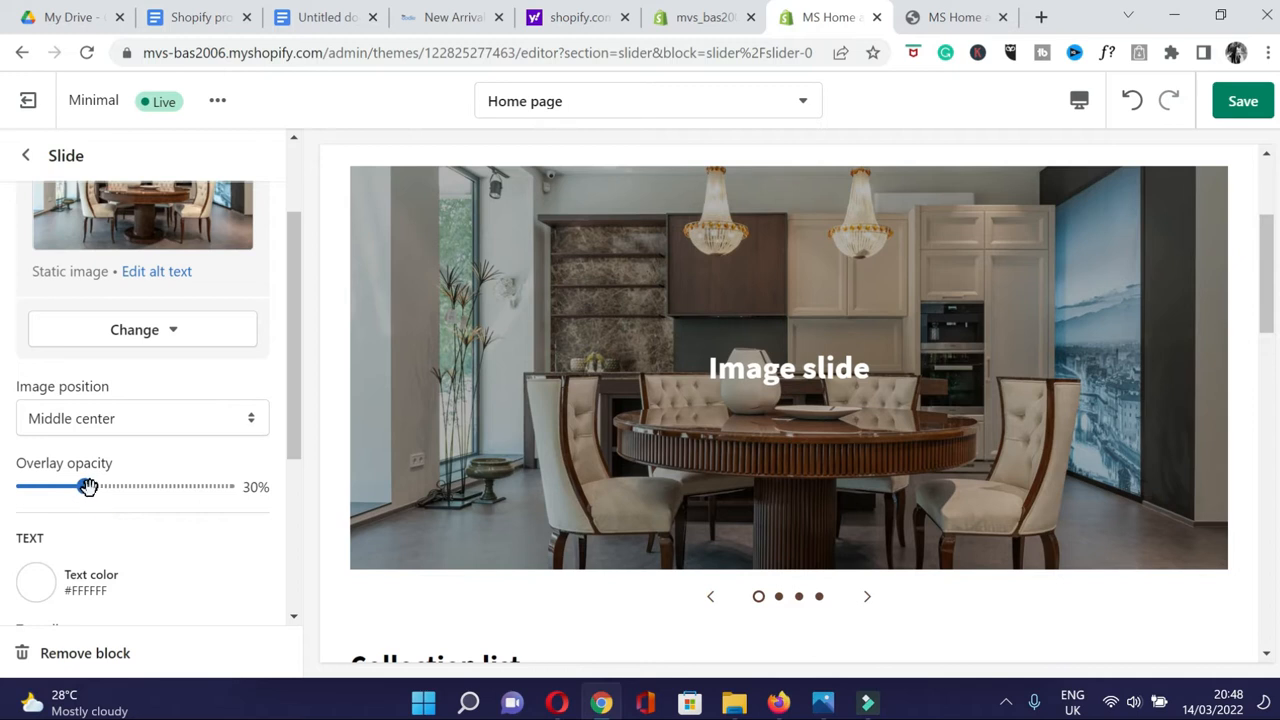
drag(87, 486, 103, 486)
drag(155, 490, 52, 492)
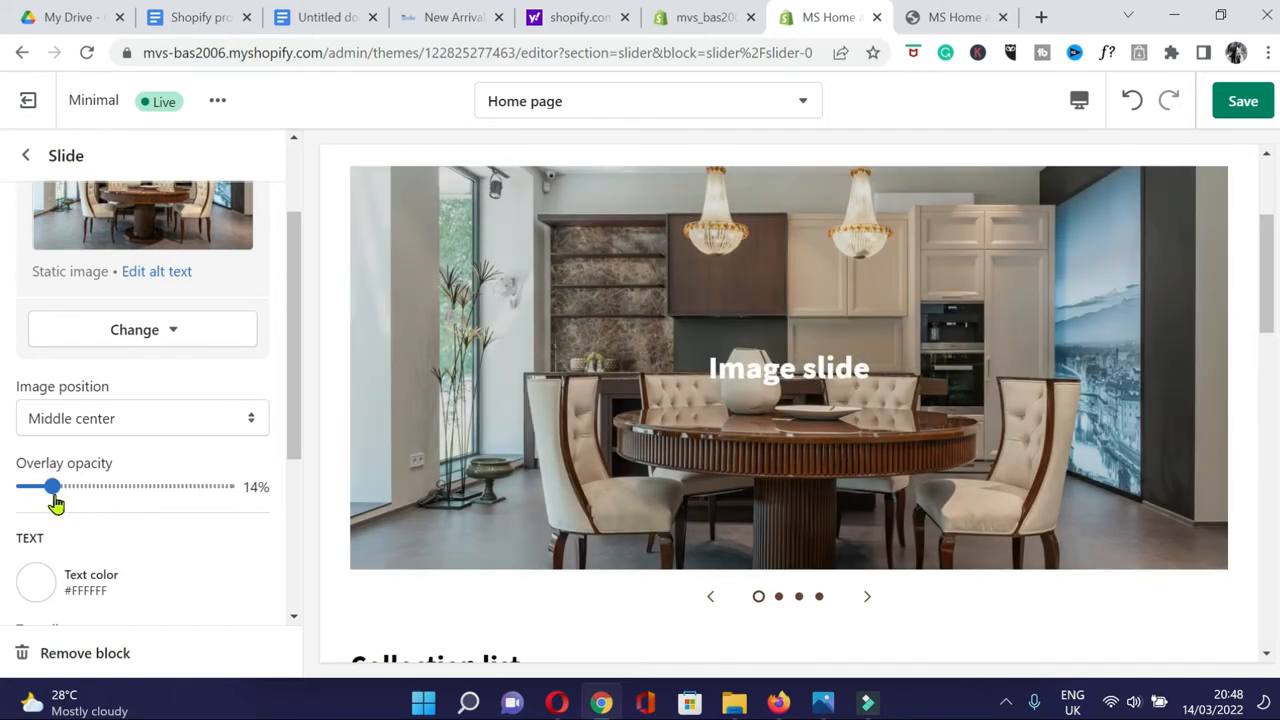
drag(54, 490, 84, 487)
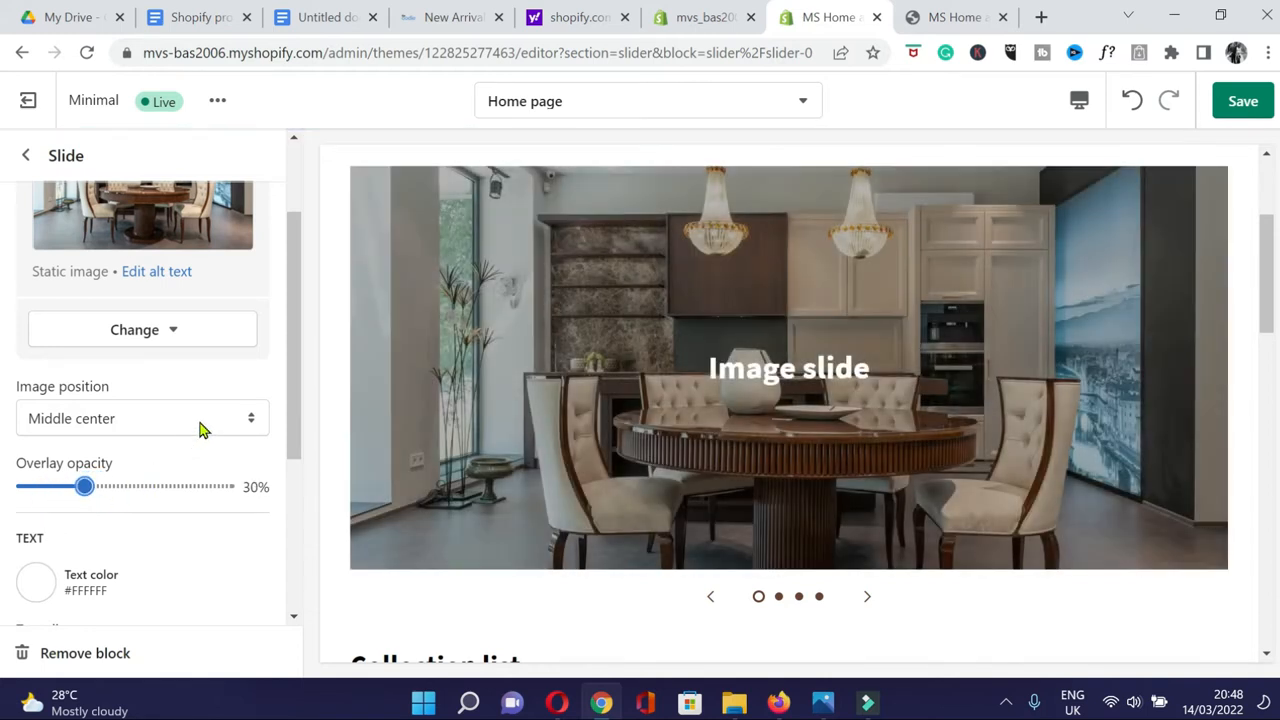
Check the first slide's image position choices, pick Middle center, and look over the text color palette.
click(205, 425)
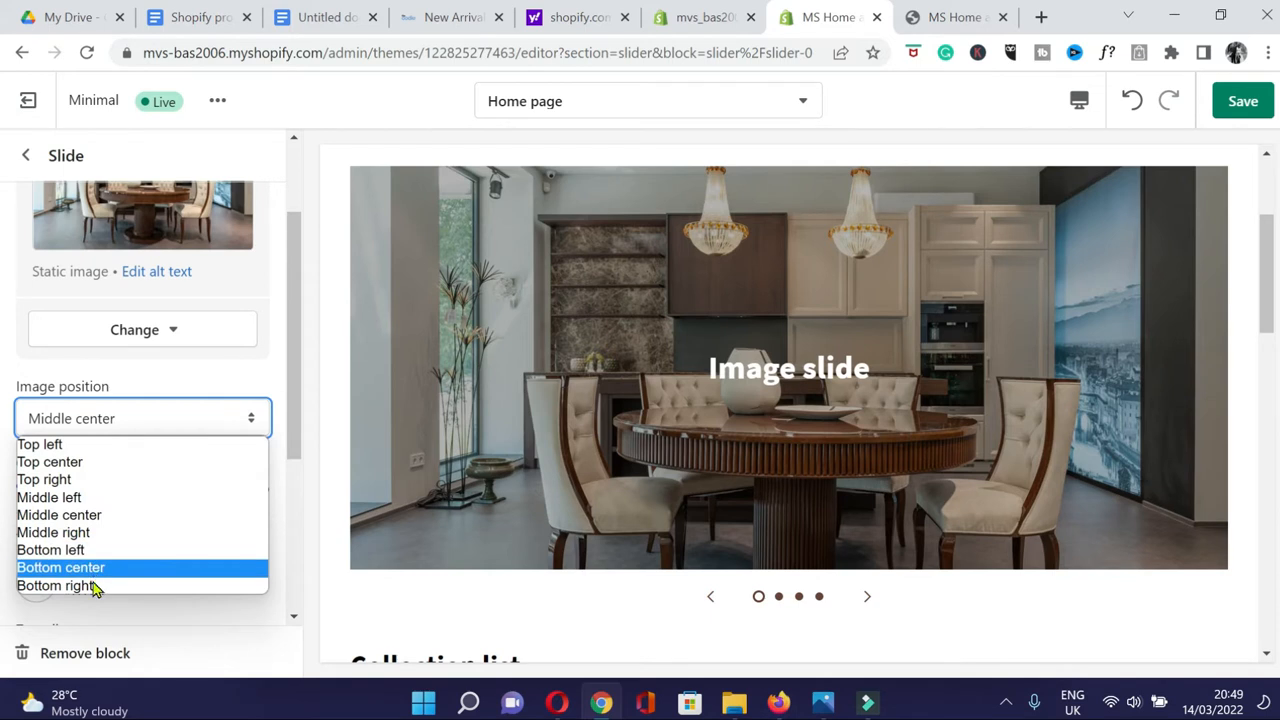
click(80, 517)
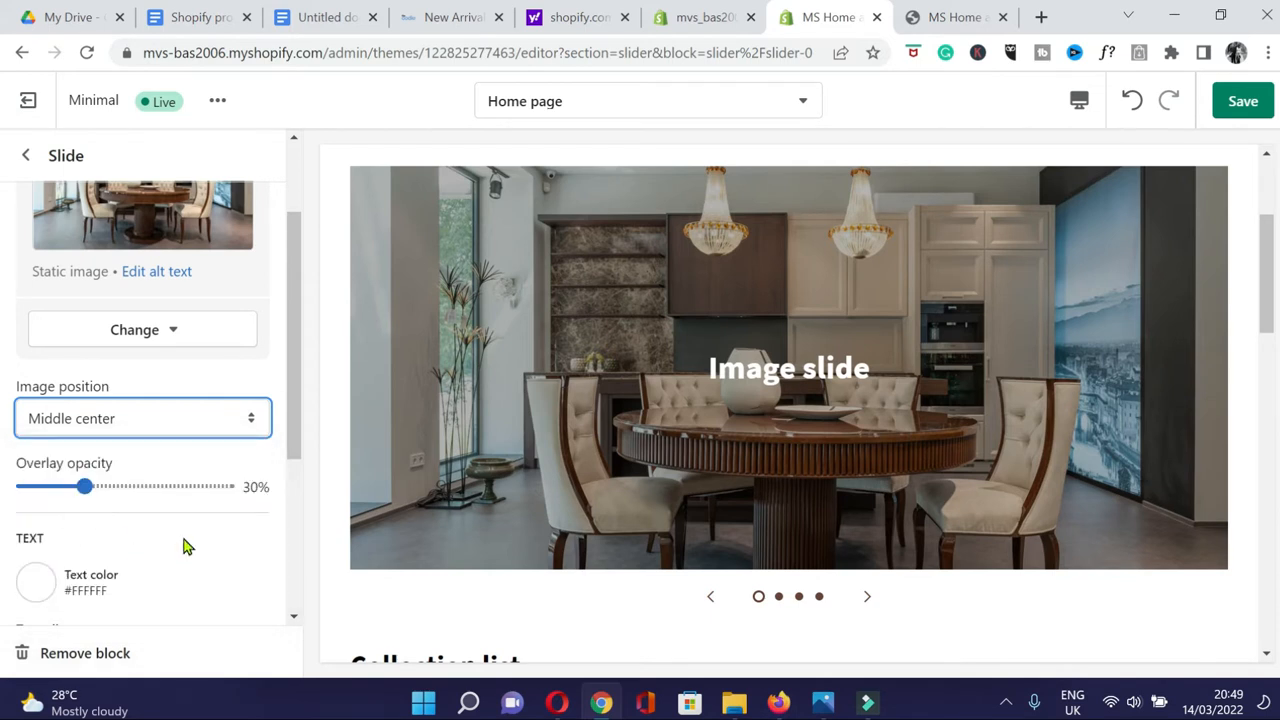
scroll(183, 543, down, 1)
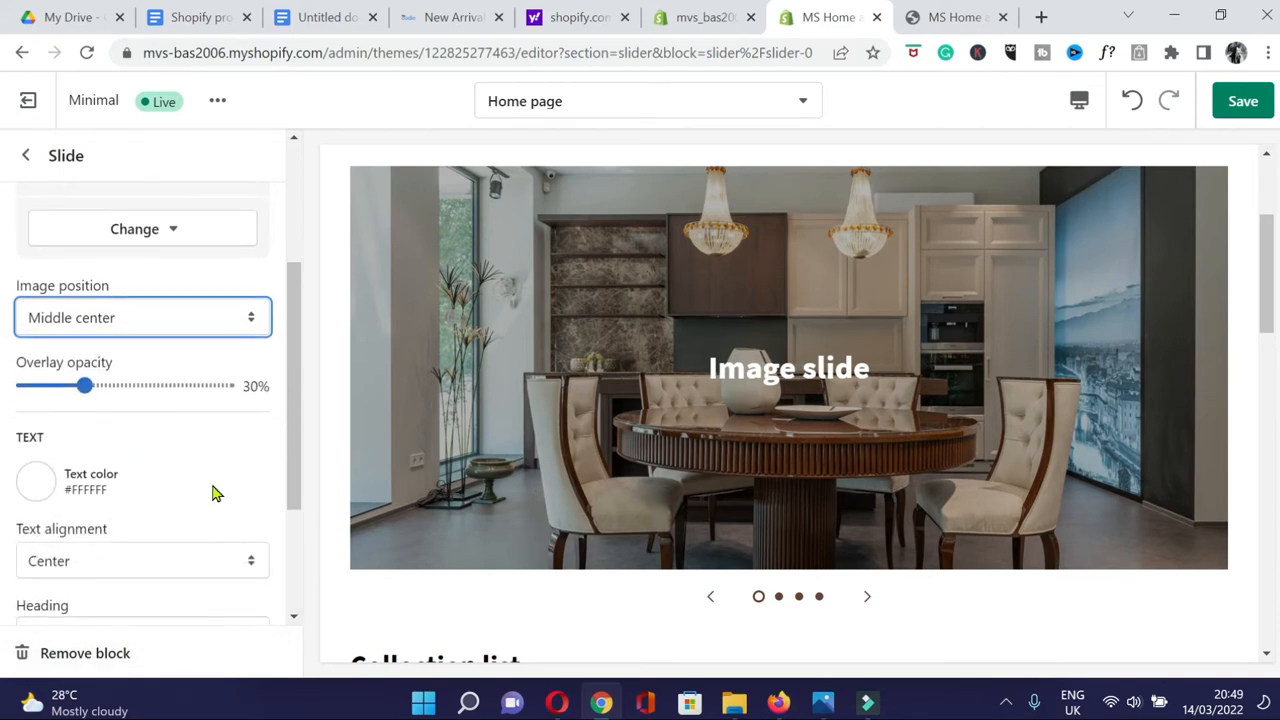
click(38, 490)
scroll(173, 337, down, 1)
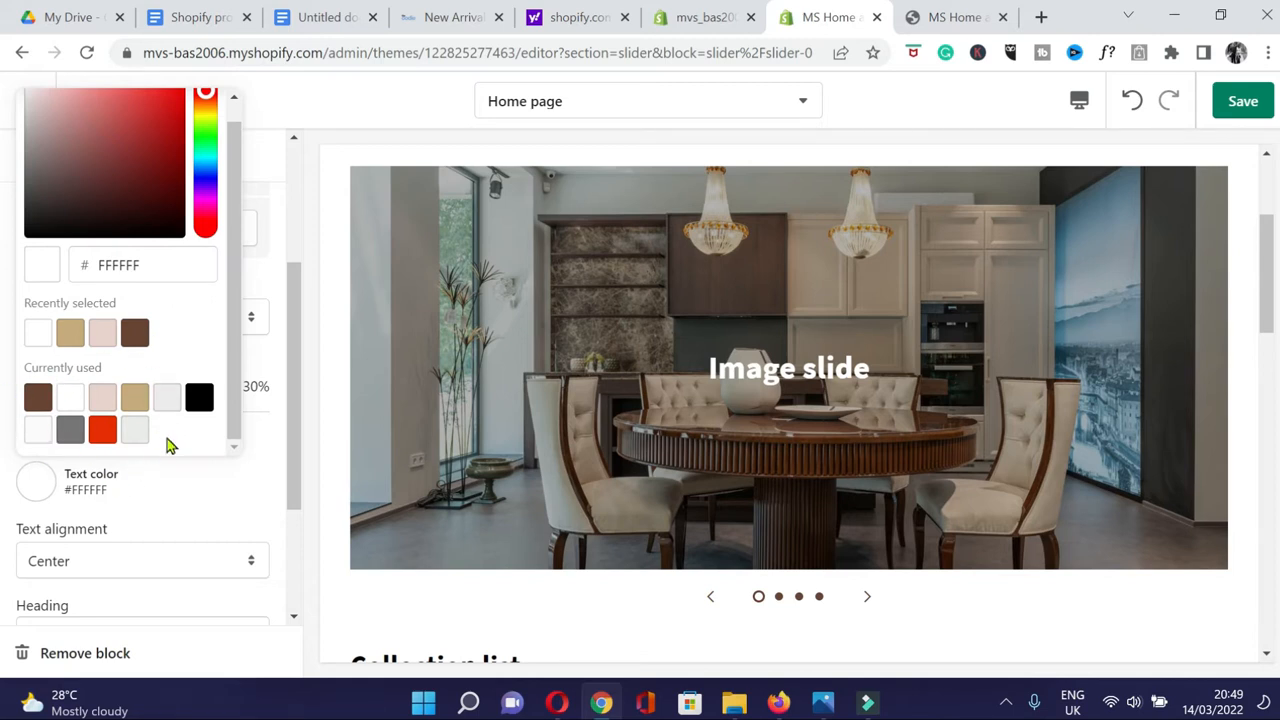
click(145, 508)
Try left text alignment on the first slide, and set it back to Center.
click(157, 560)
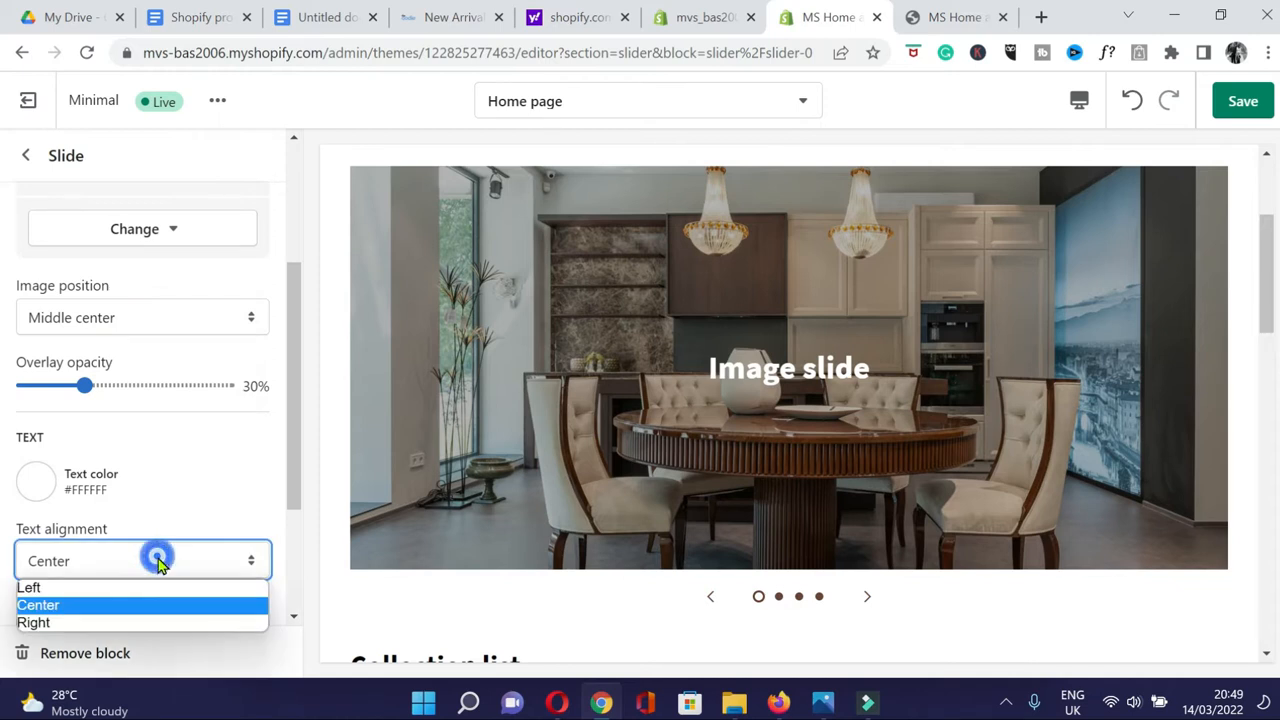
click(84, 588)
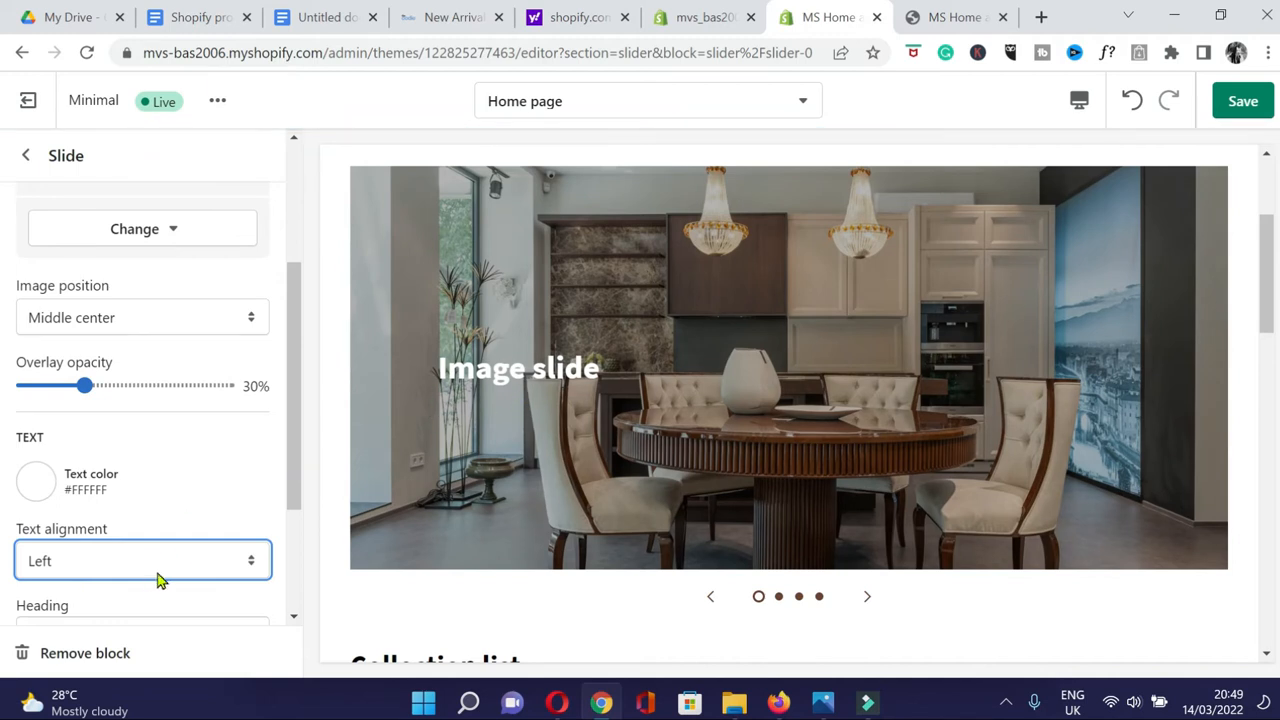
click(157, 568)
click(91, 606)
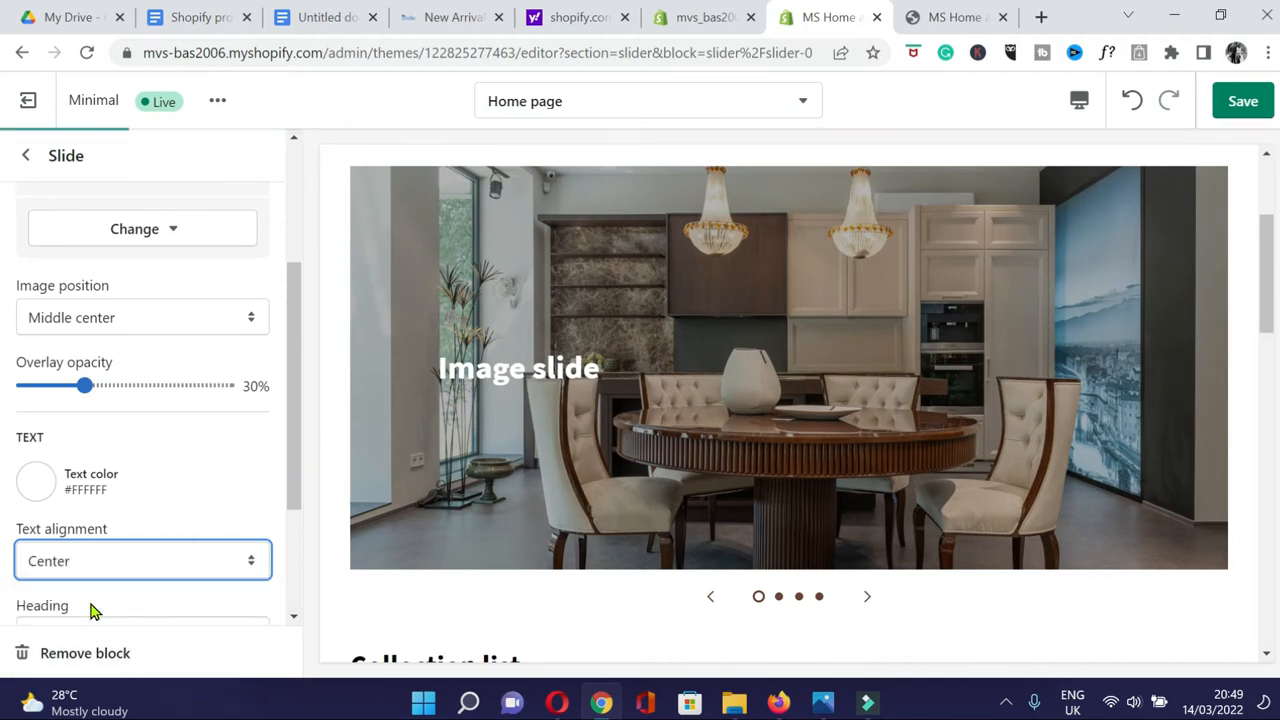
scroll(200, 575, down, 1)
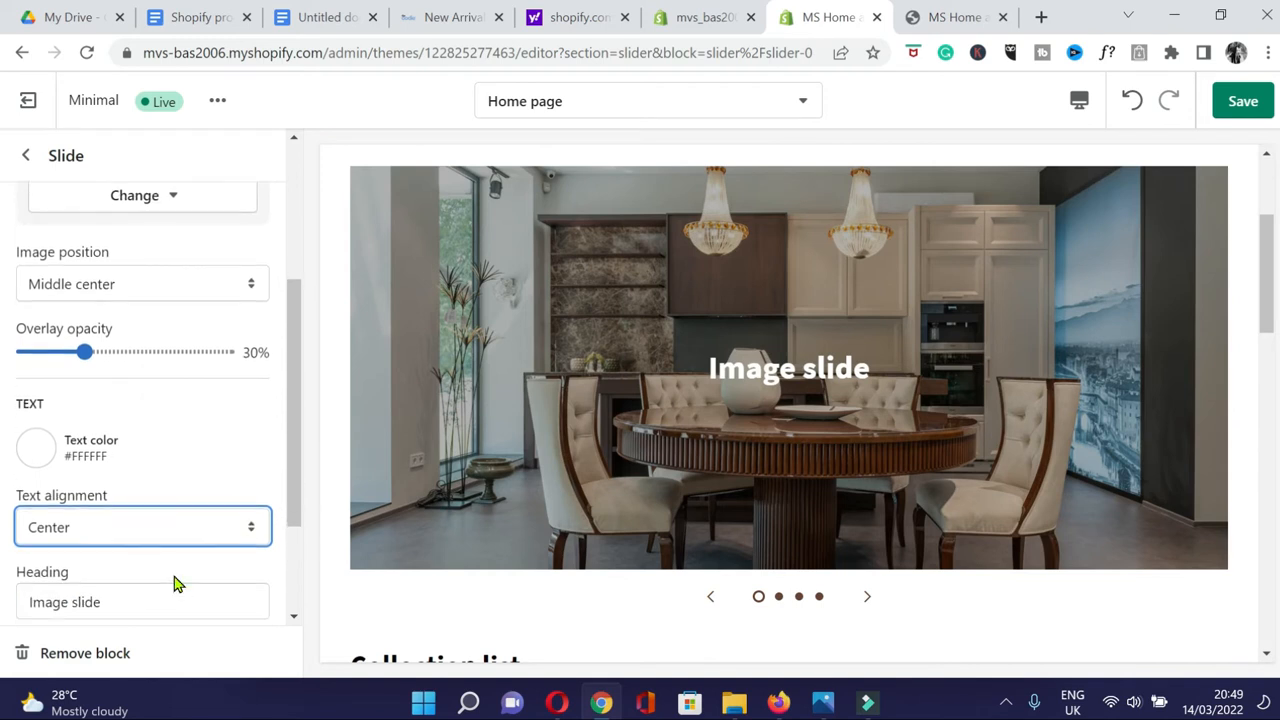
click(252, 574)
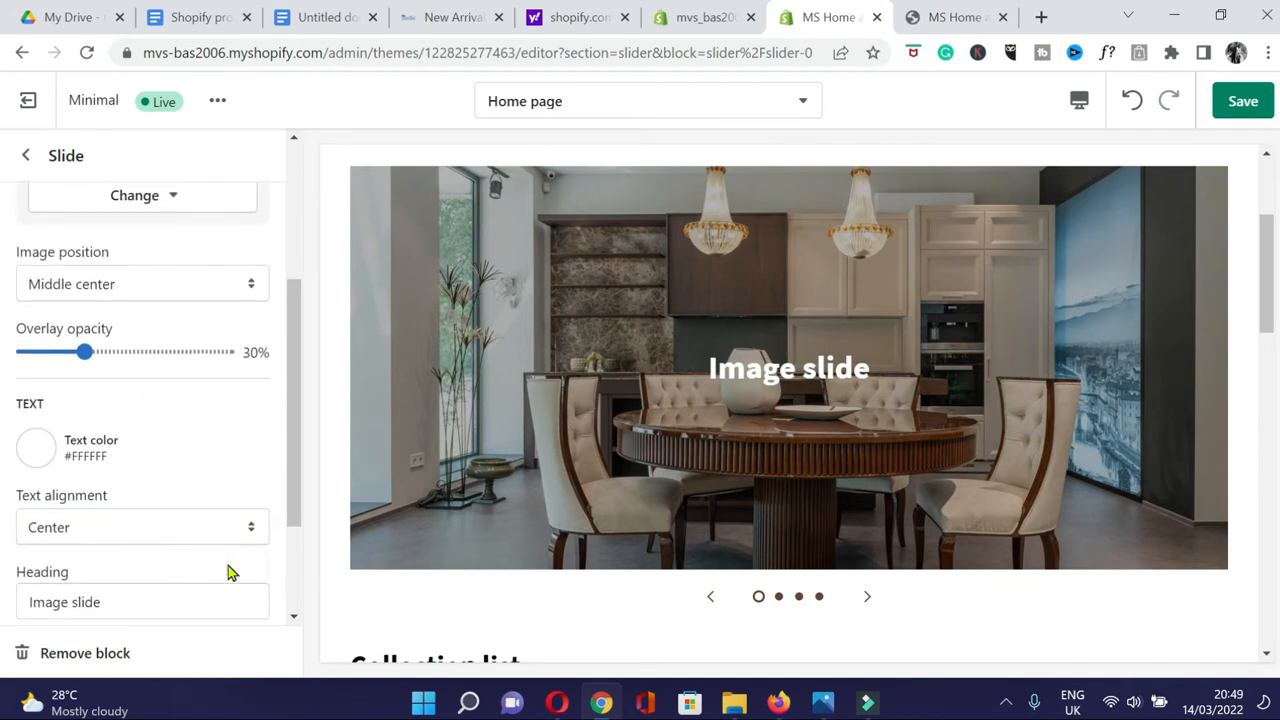
Replace the first slide's heading with "Dining Room".
scroll(175, 539, down, 2)
click(172, 526)
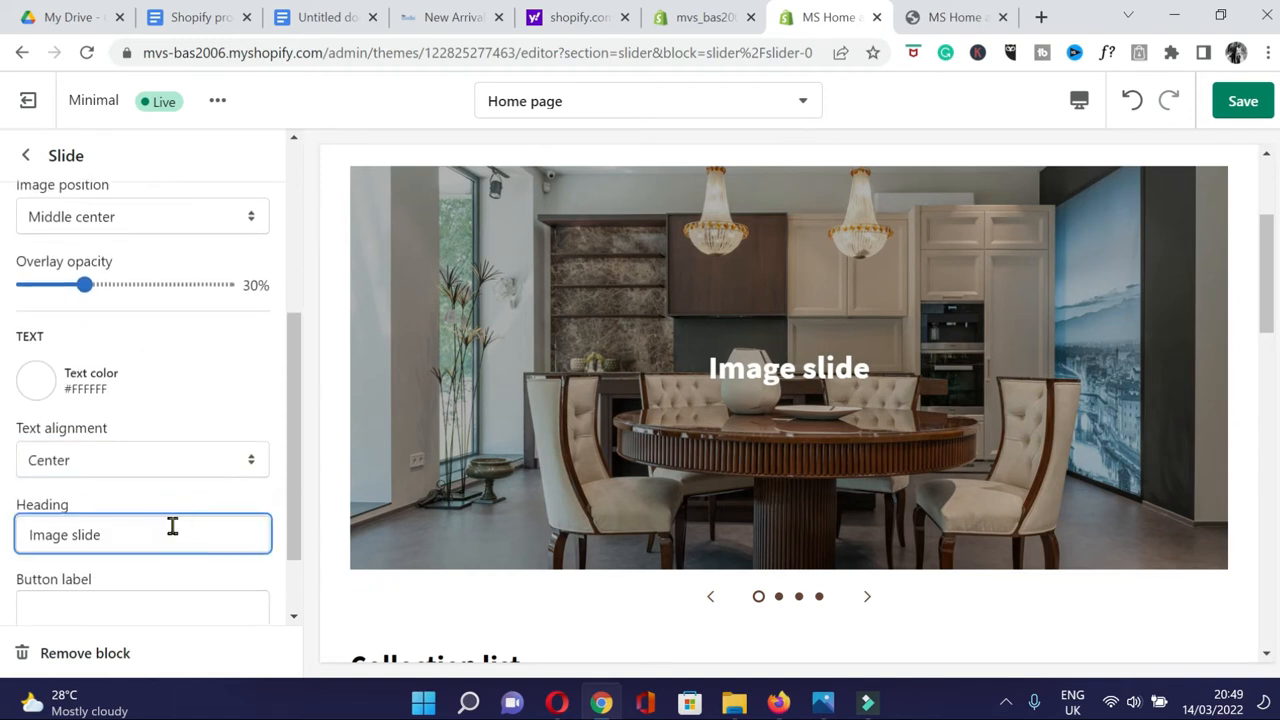
key(BackSpace)
key(BackSpace)
key(BackSpace)
key(BackSpace)
key(BackSpace)
key(BackSpace)
key(BackSpace)
key(BackSpace)
key(BackSpace)
key(BackSpace)
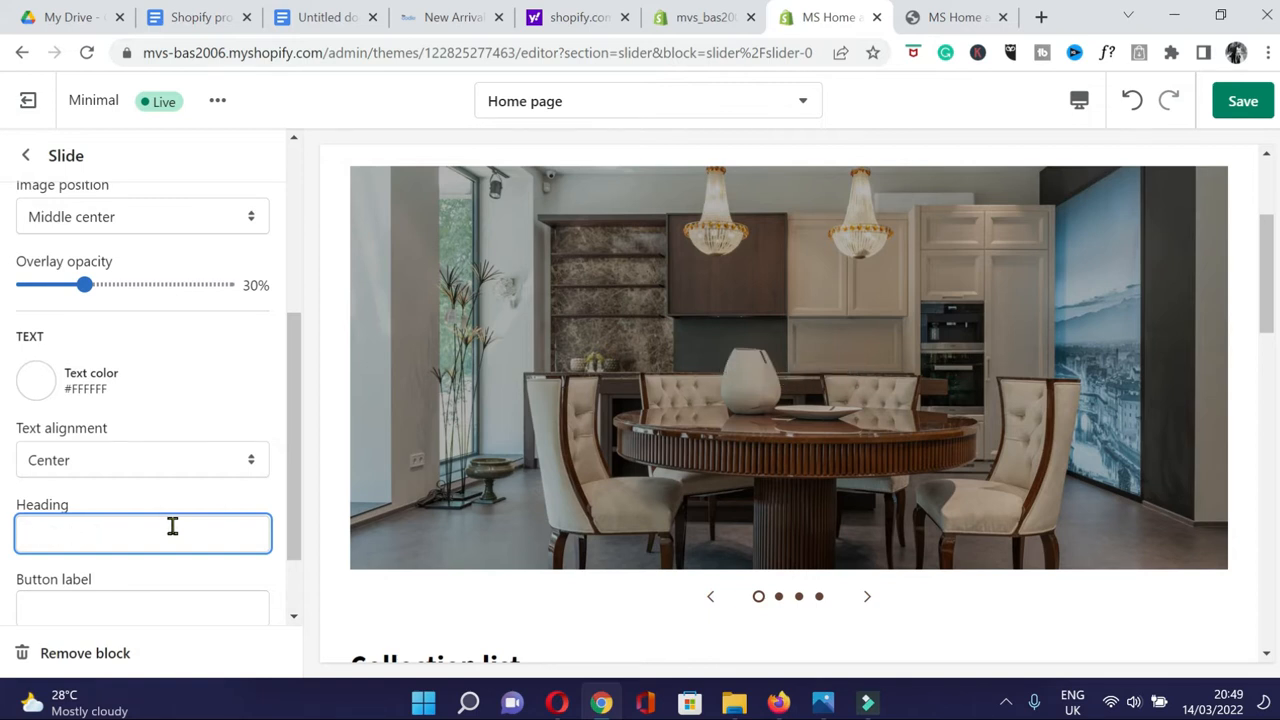
text(B)
text(Dining )
text(Rooo)
key(BackSpace)
text(m)
Set the first slide's button label to "SHOP NOW".
scroll(172, 526, down, 1)
click(171, 513)
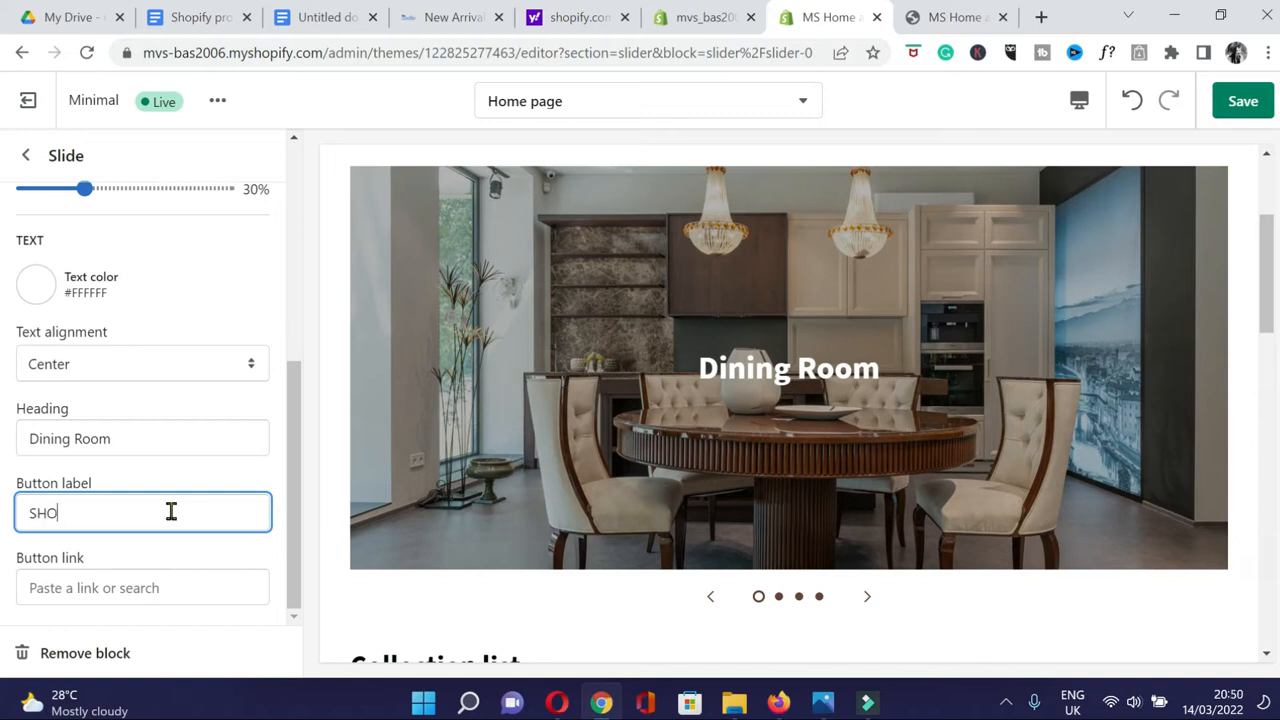
text(P NO)
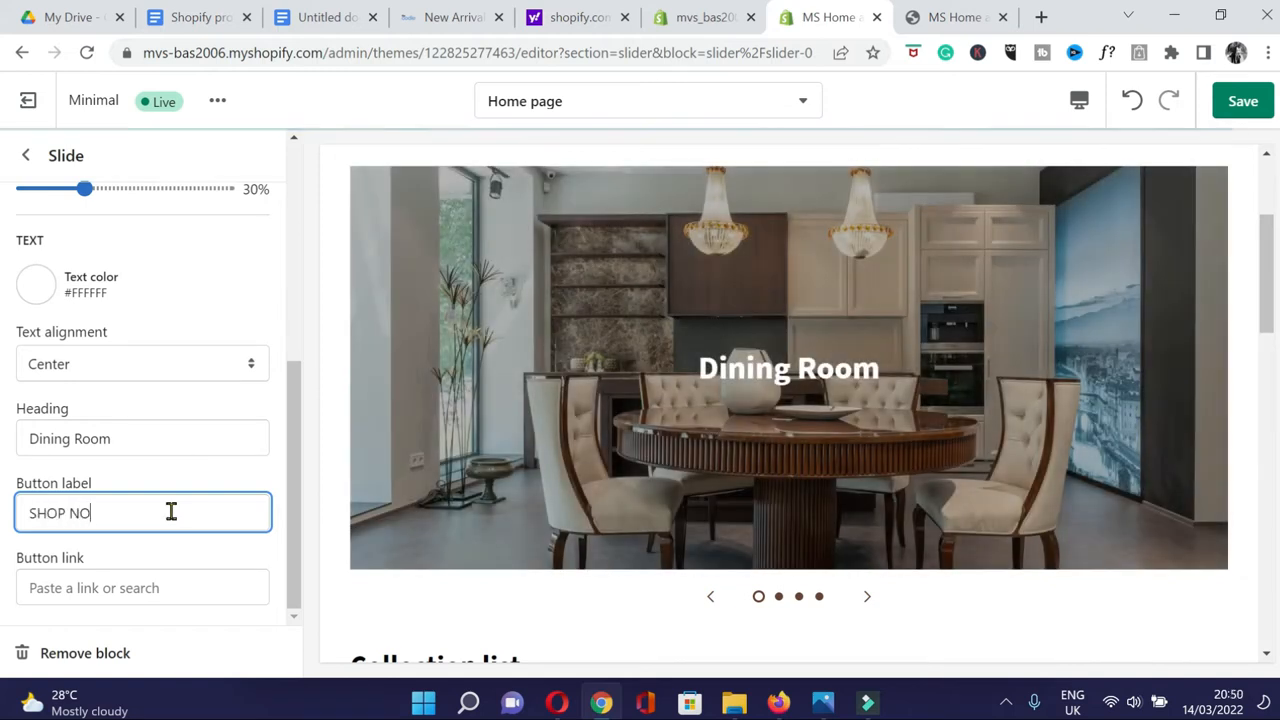
text(W)
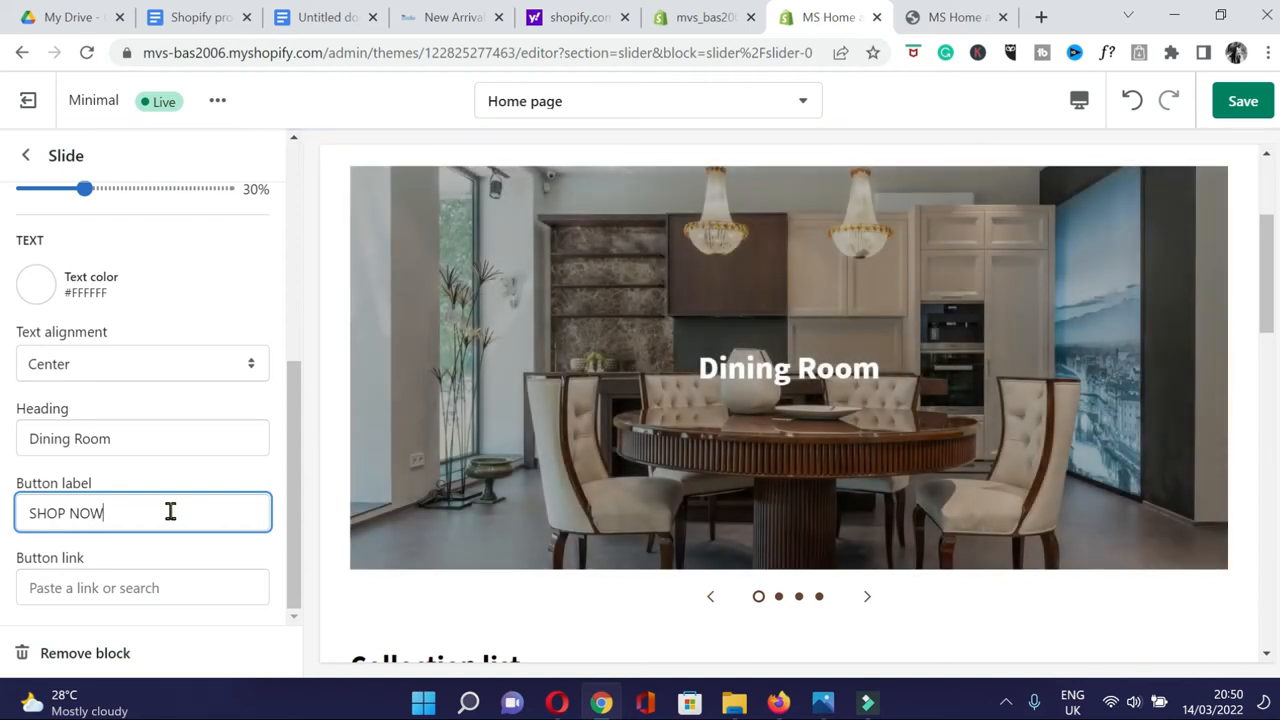
Link the first slide's button to All products.
click(134, 585)
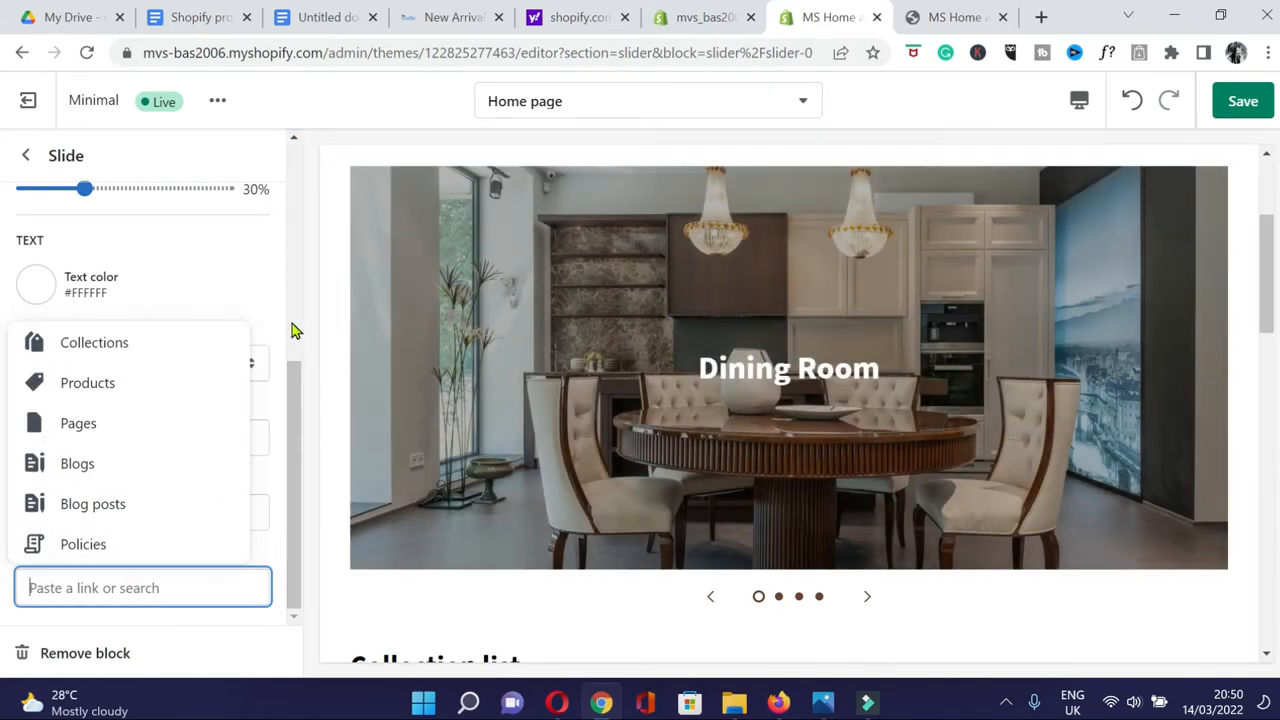
click(308, 280)
click(218, 590)
click(310, 238)
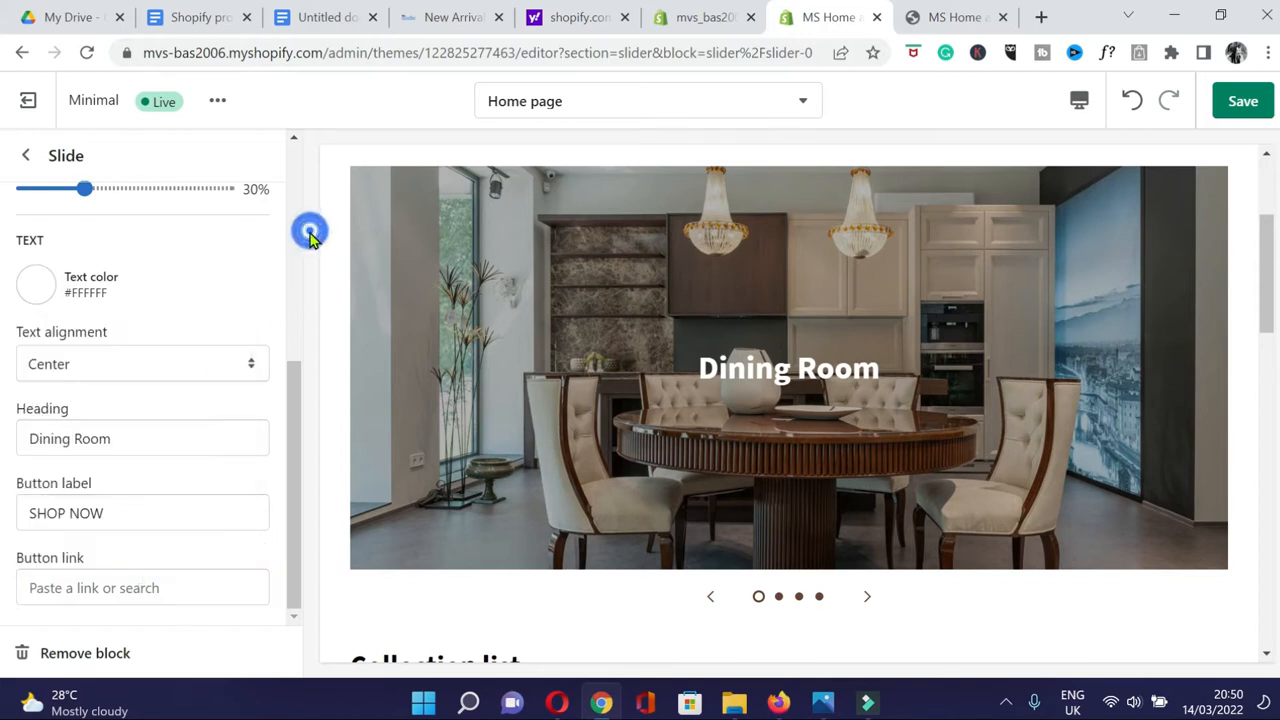
click(160, 587)
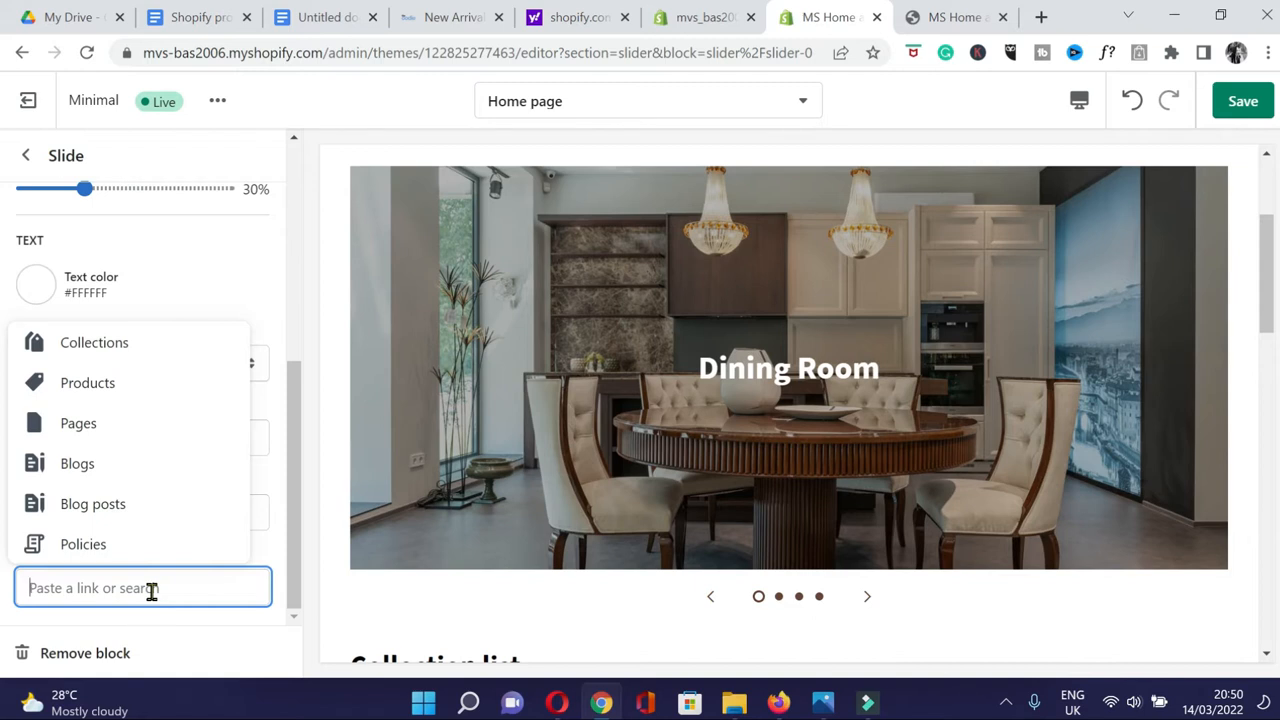
click(103, 383)
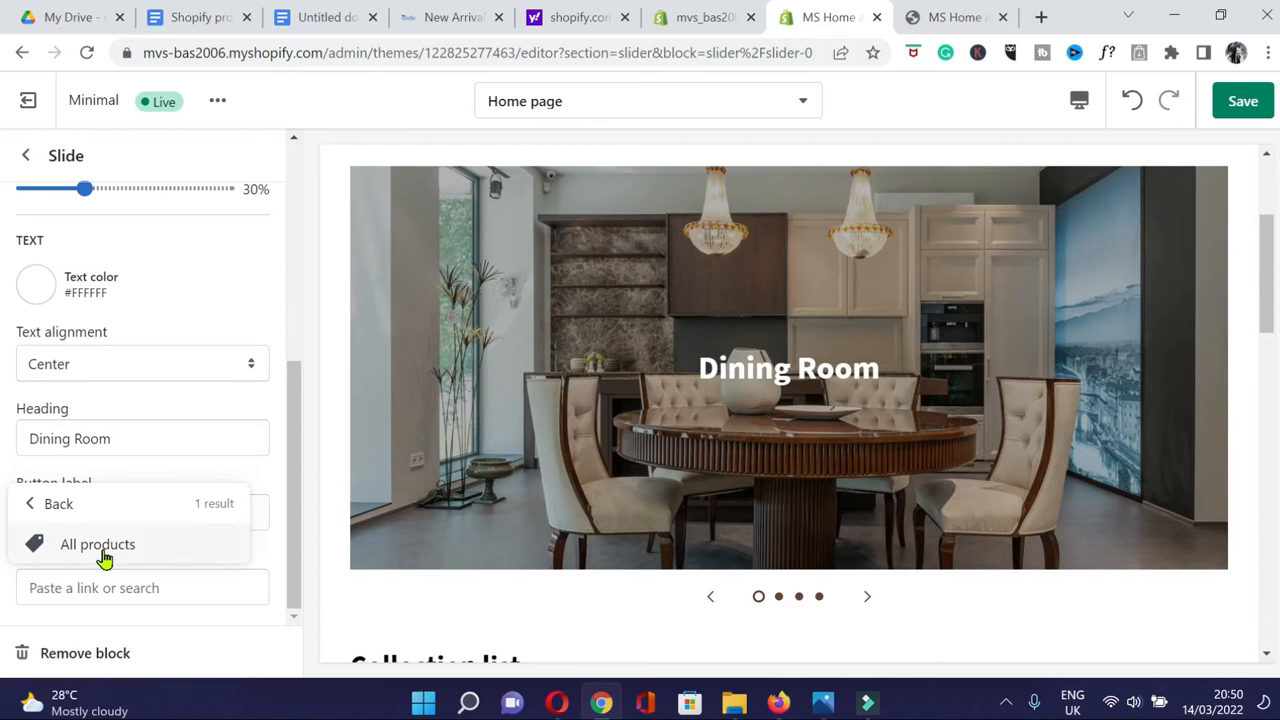
click(104, 559)
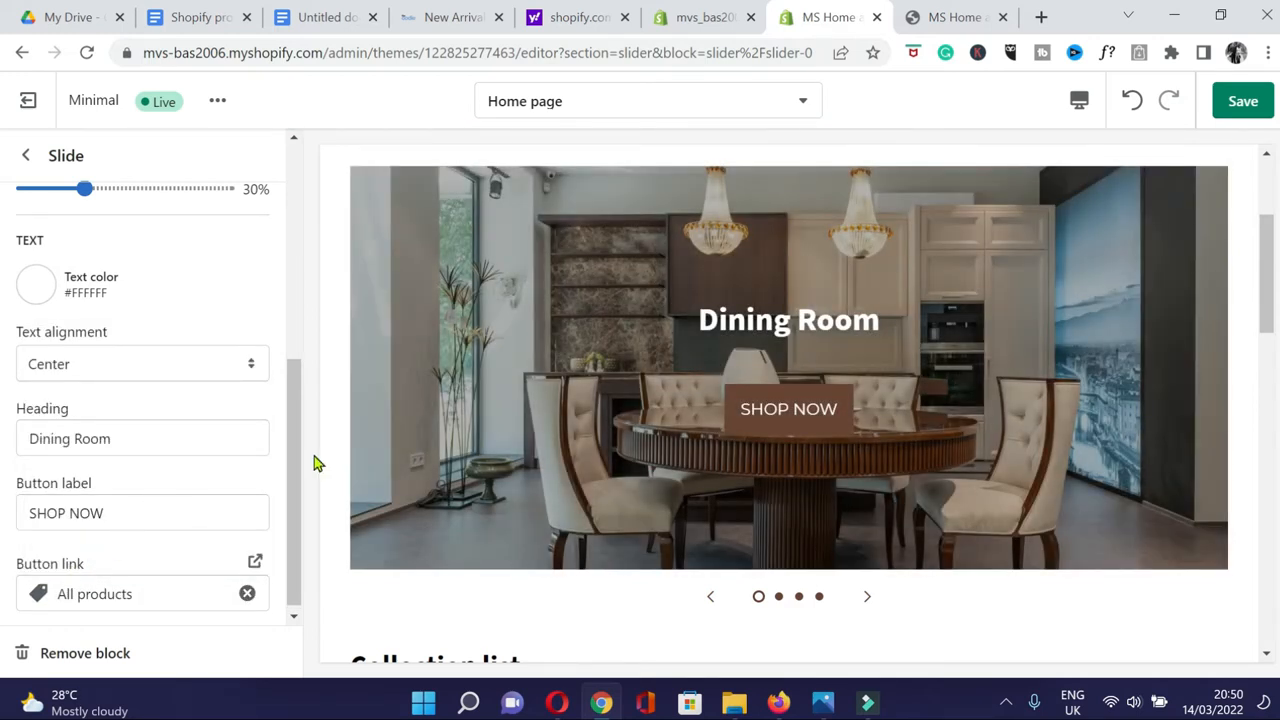
Review the first slide's settings and save the theme changes.
click(160, 512)
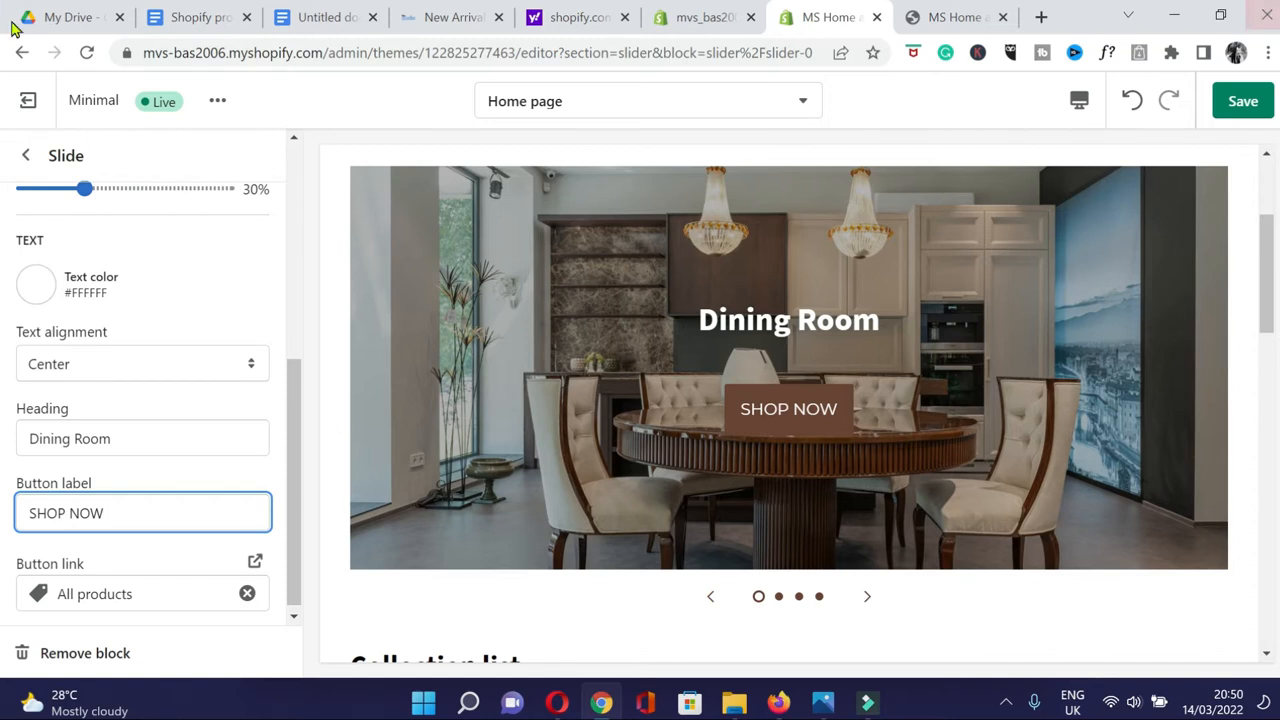
drag(299, 394, 298, 458)
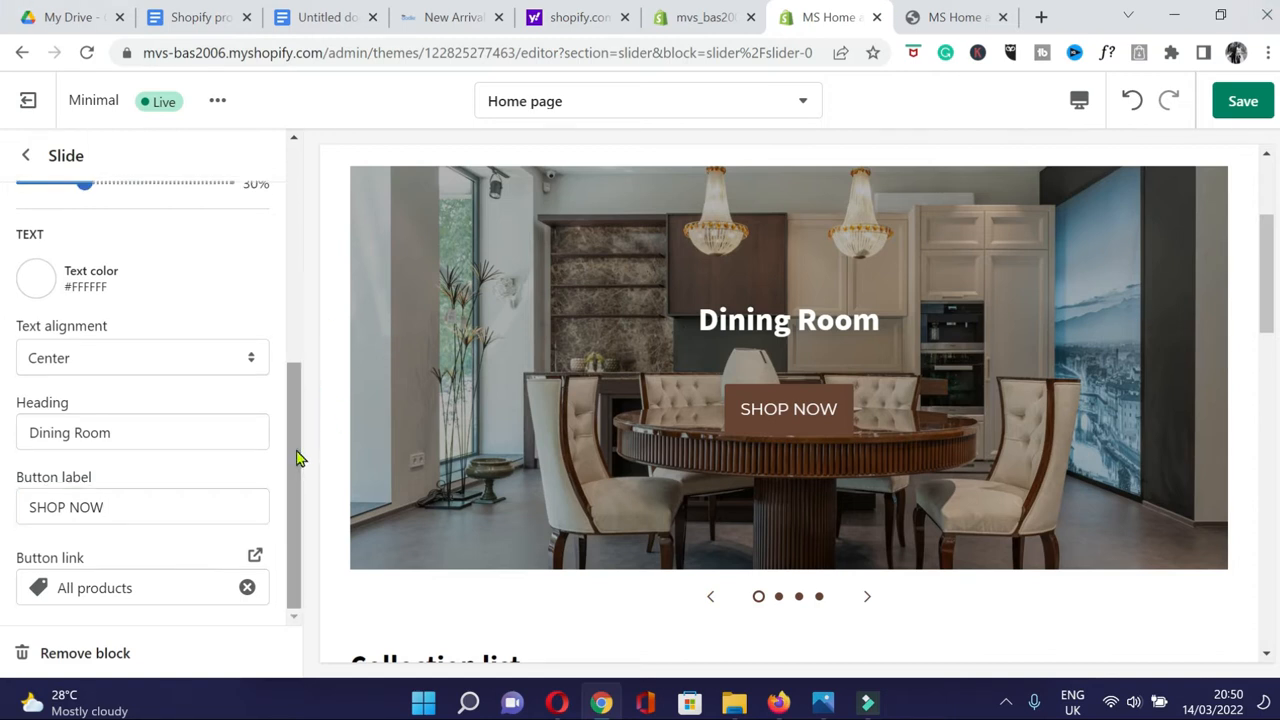
scroll(294, 443, up, 5)
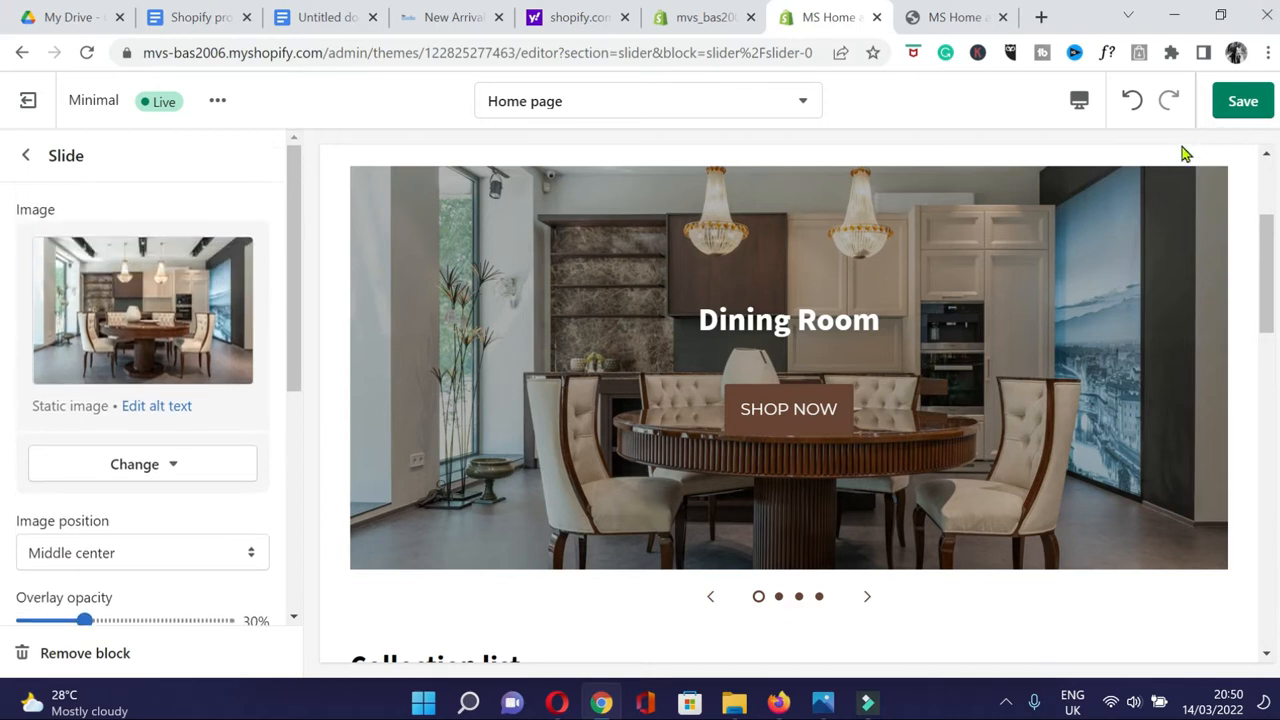
click(1240, 104)
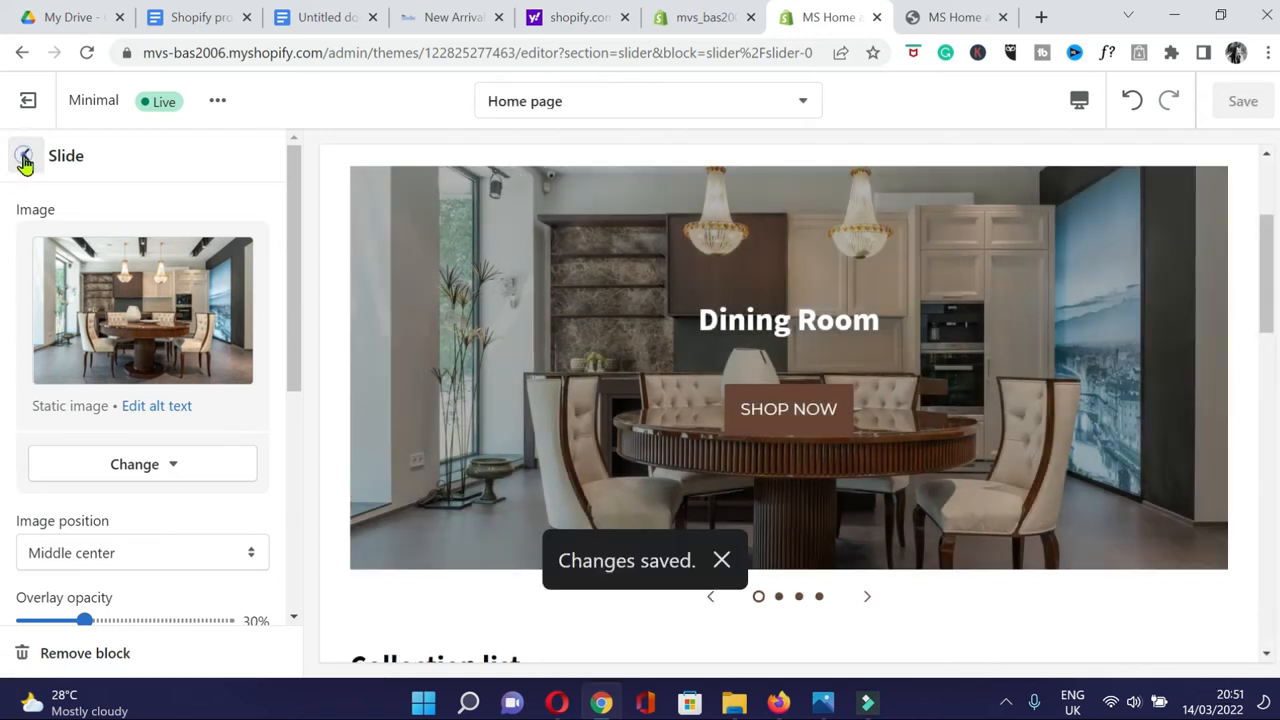
Open the second slide of the slideshow and set its image to the bedroom photo from the library.
click(25, 158)
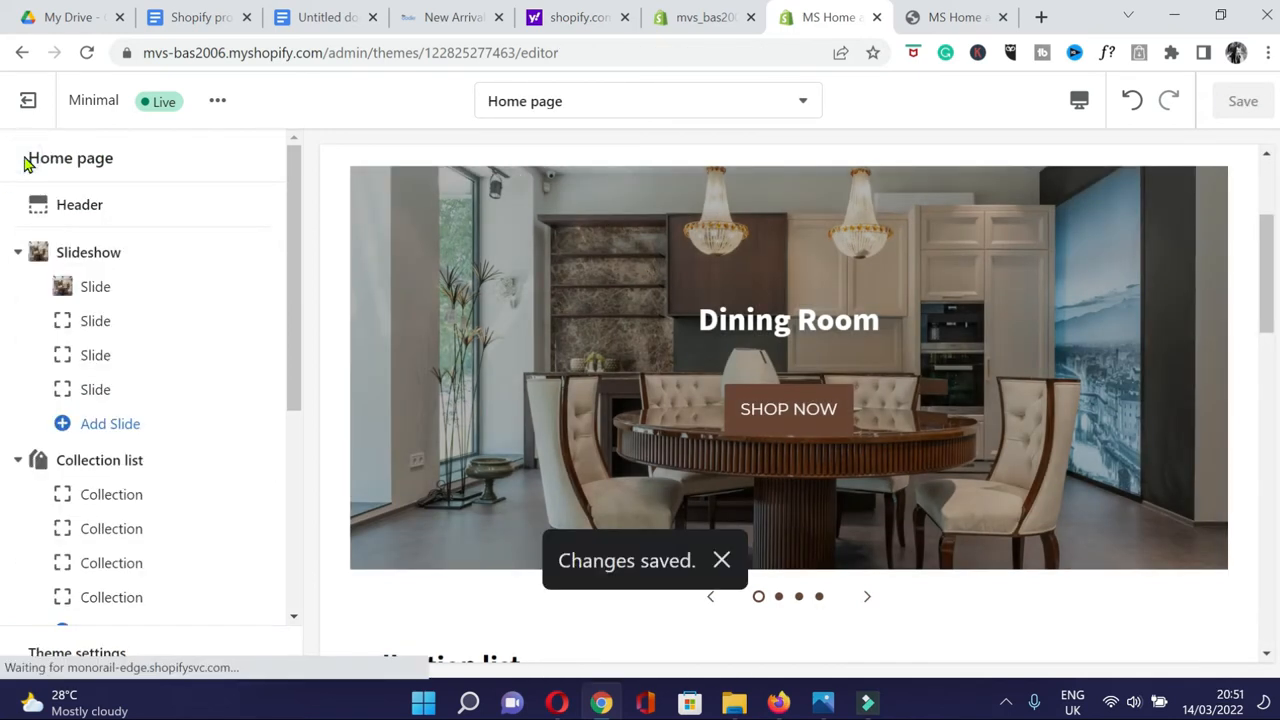
click(65, 324)
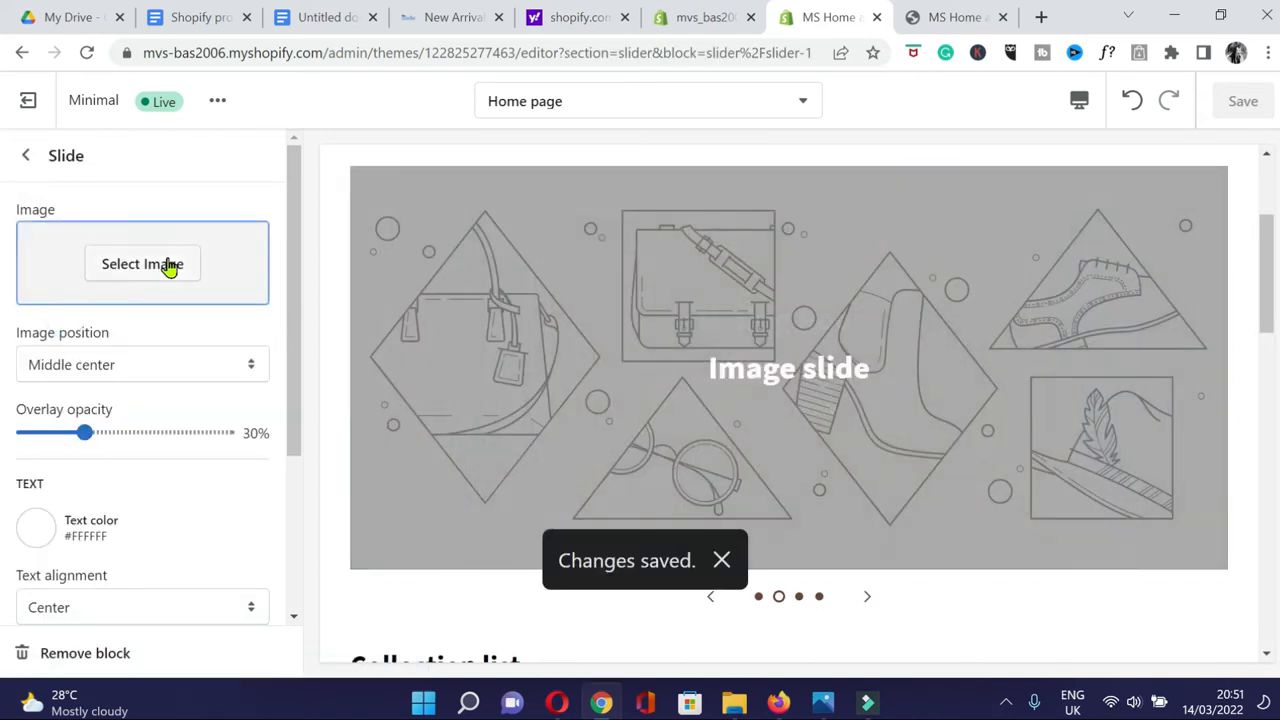
click(166, 263)
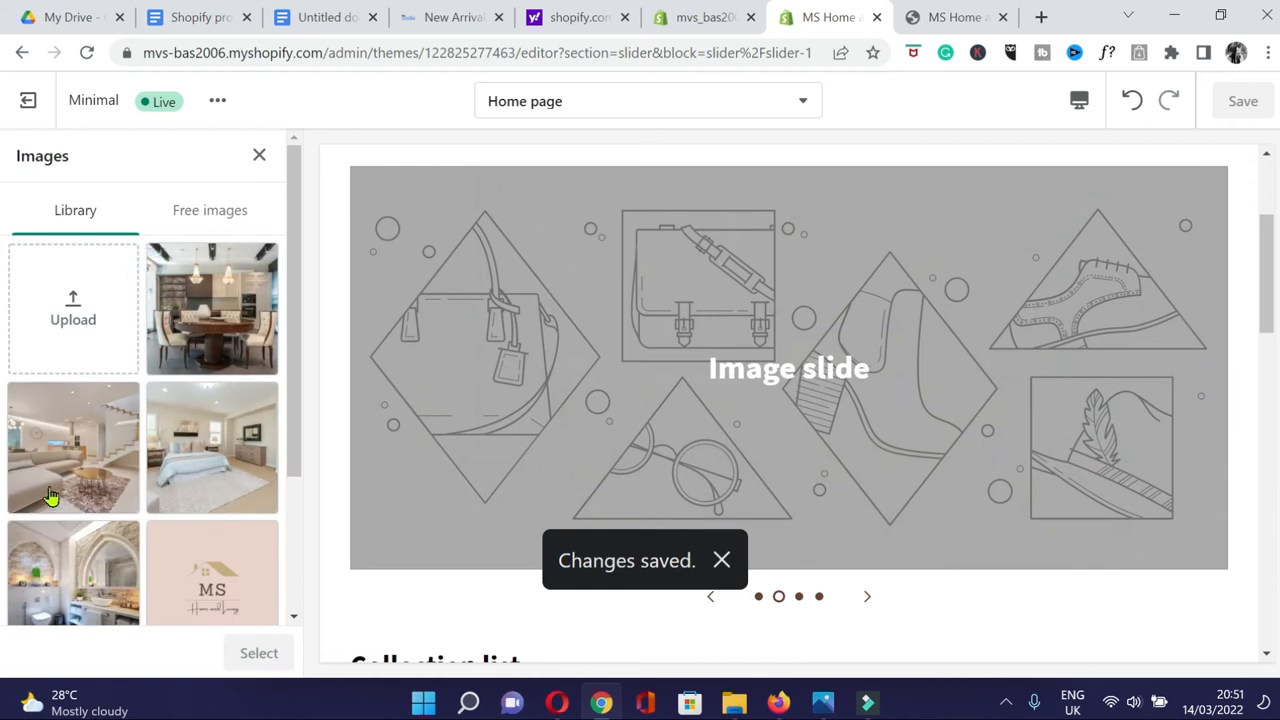
click(240, 452)
click(259, 655)
Replace the second slide's heading with "Bedroom".
scroll(178, 558, down, 4)
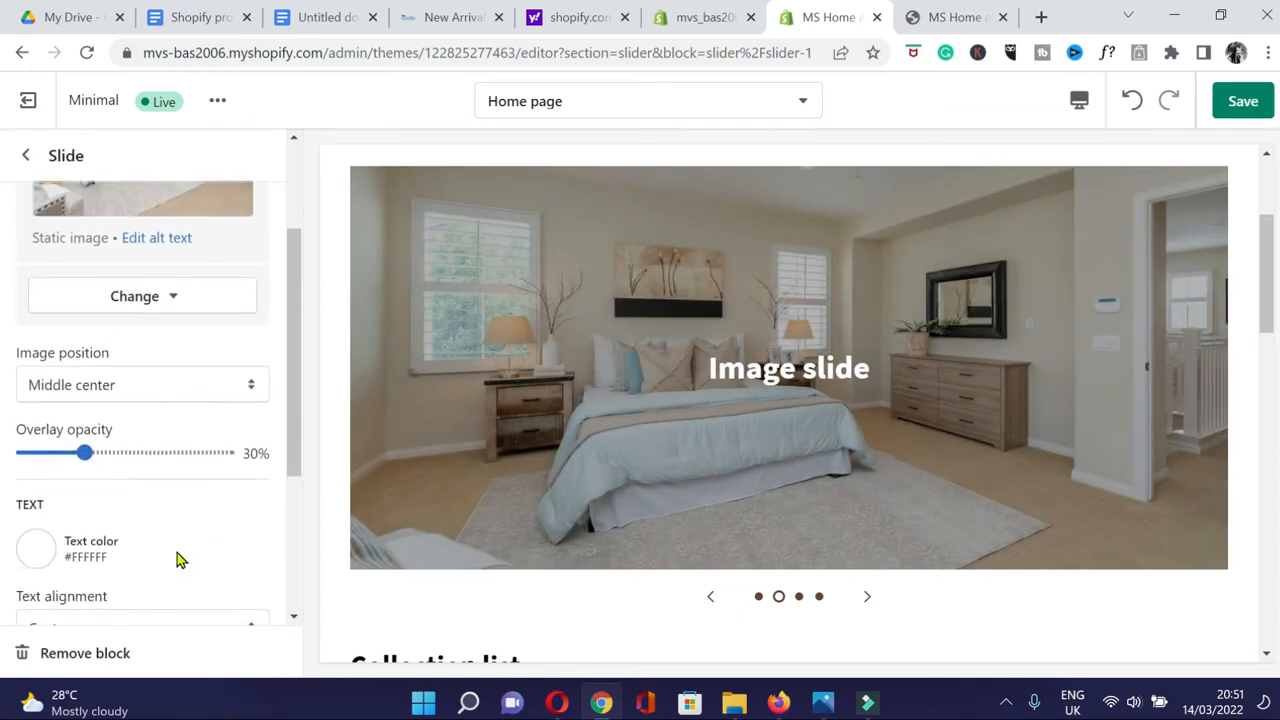
click(131, 467)
drag(131, 467, 20, 467)
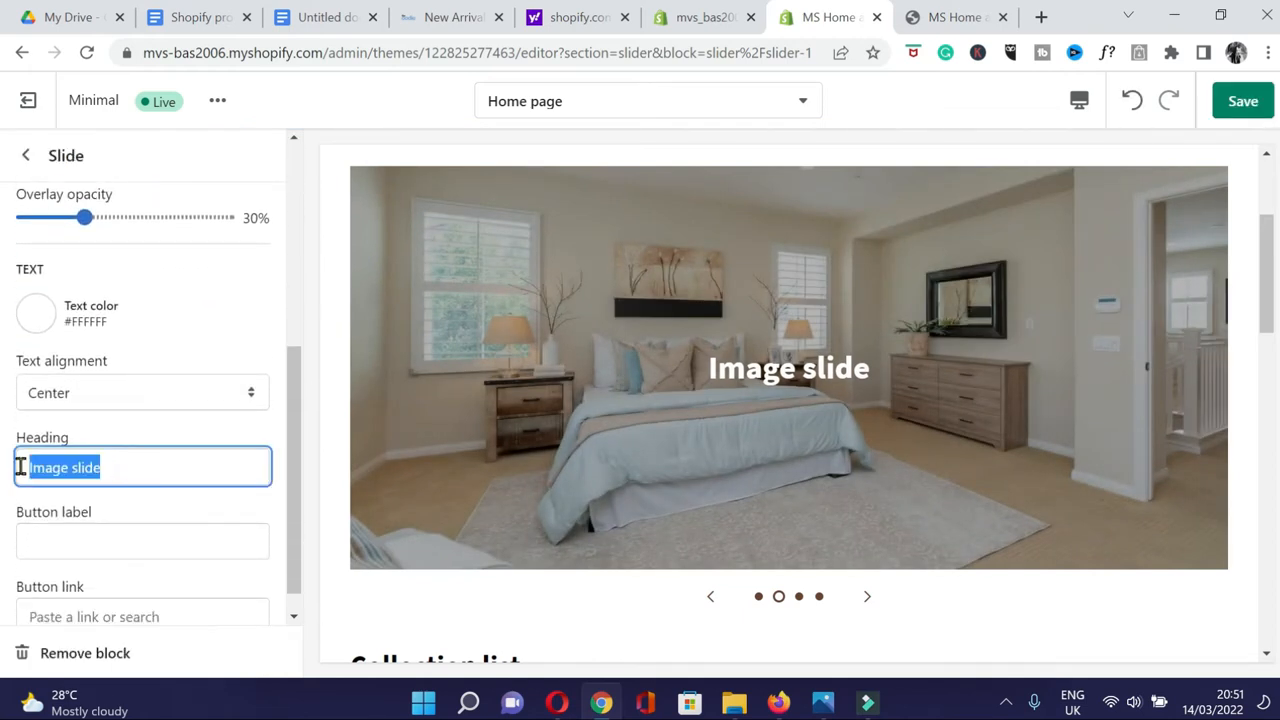
text(Bedoom)
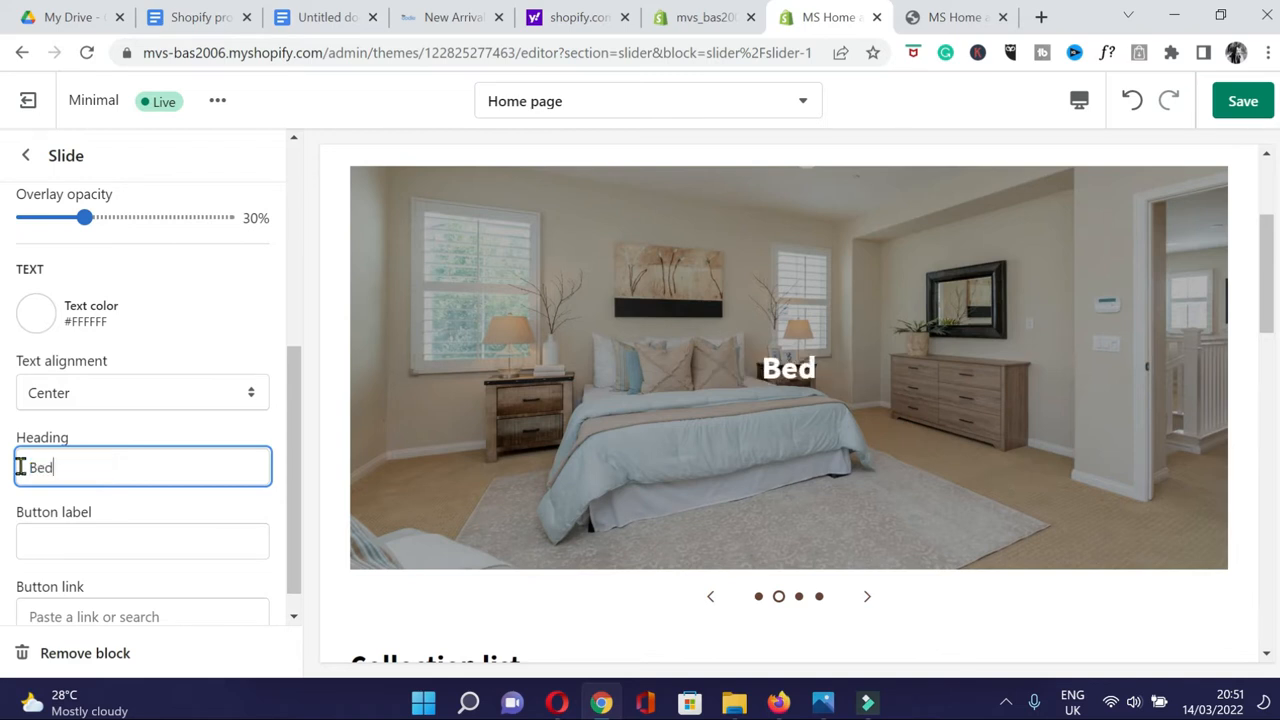
key(BackSpace)
key(BackSpace)
key(BackSpace)
text(room)
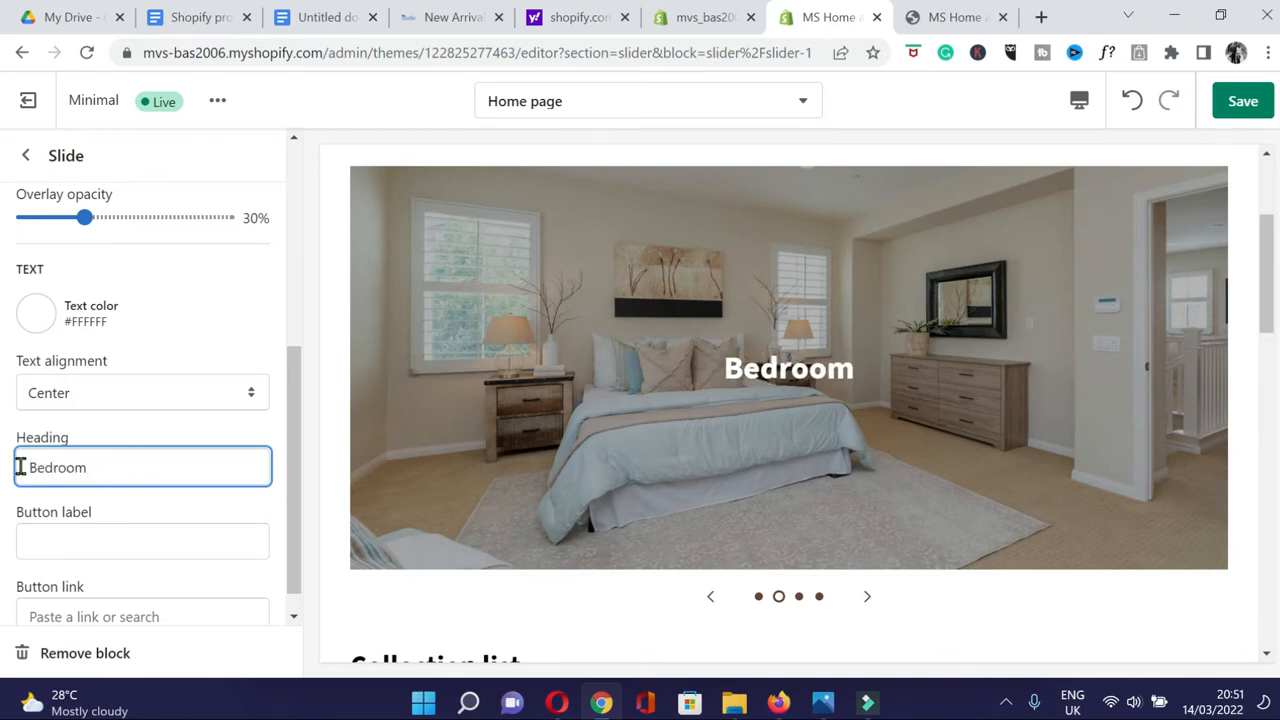
Set the second slide's button label to "SHOP NOW".
scroll(71, 511, down, 1)
click(74, 510)
text(SHOP NOW)
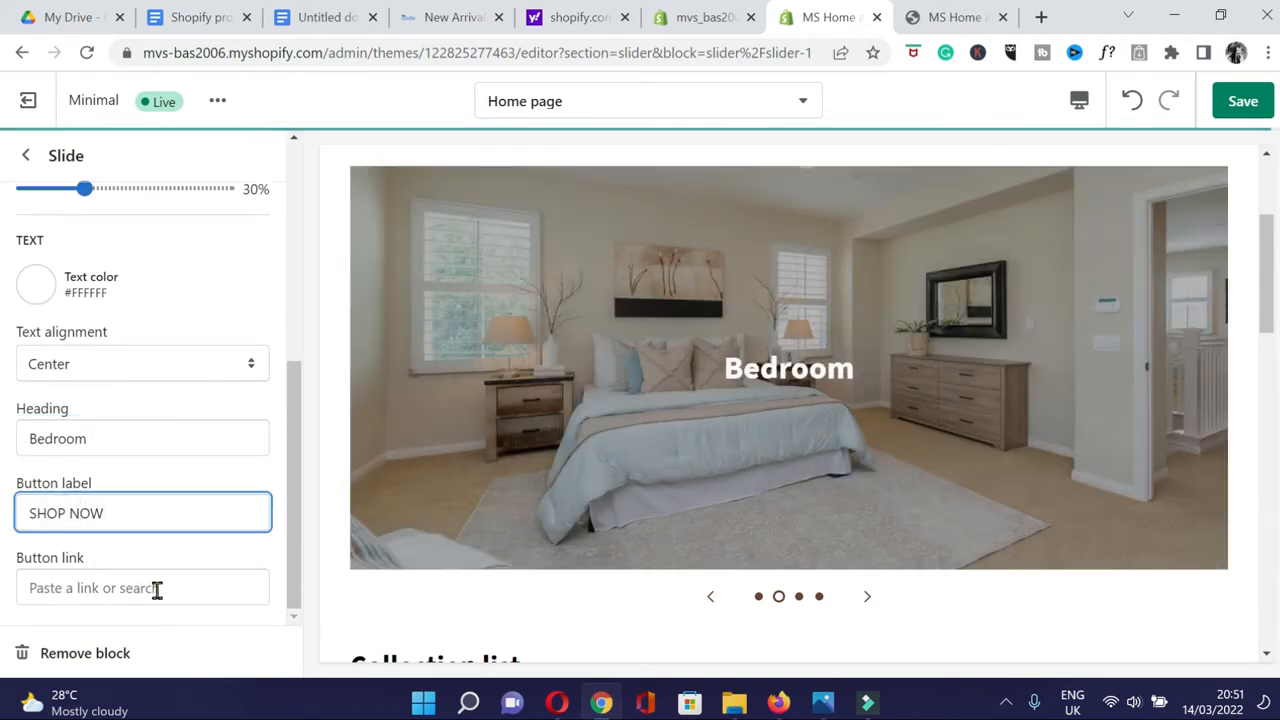
Try to link the second slide's button to a products page, and save the theme changes.
click(157, 590)
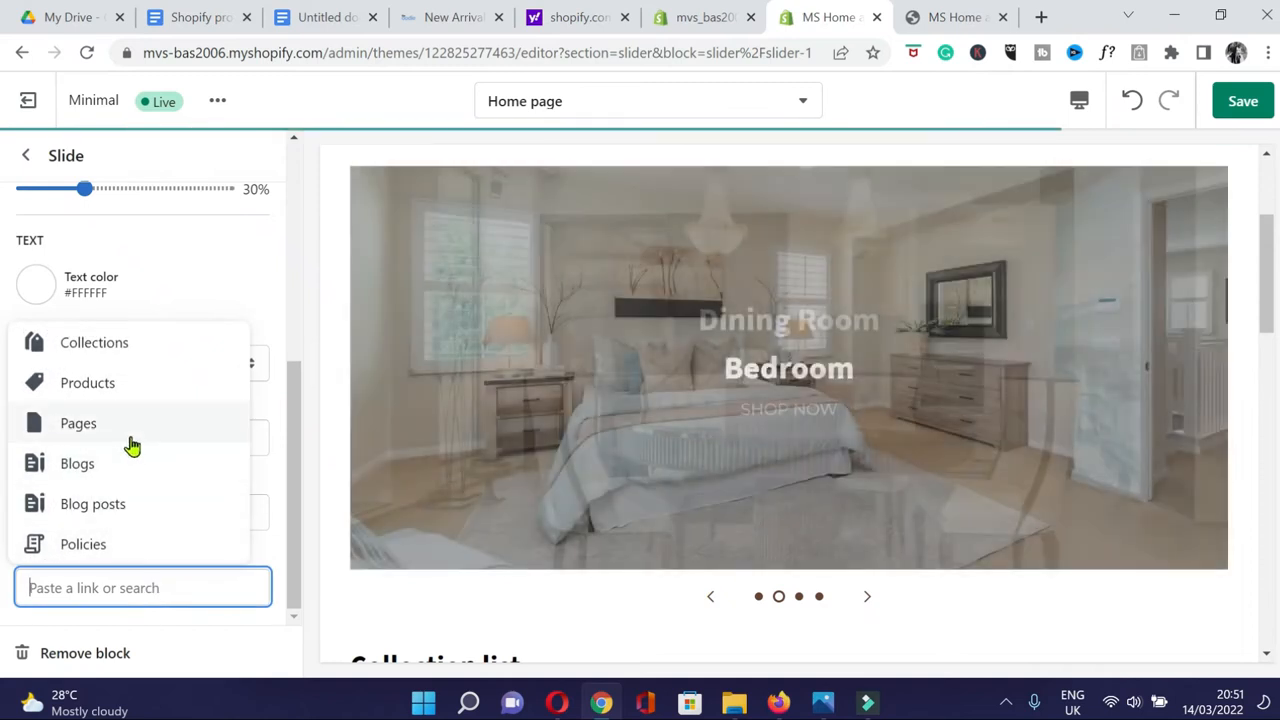
click(115, 388)
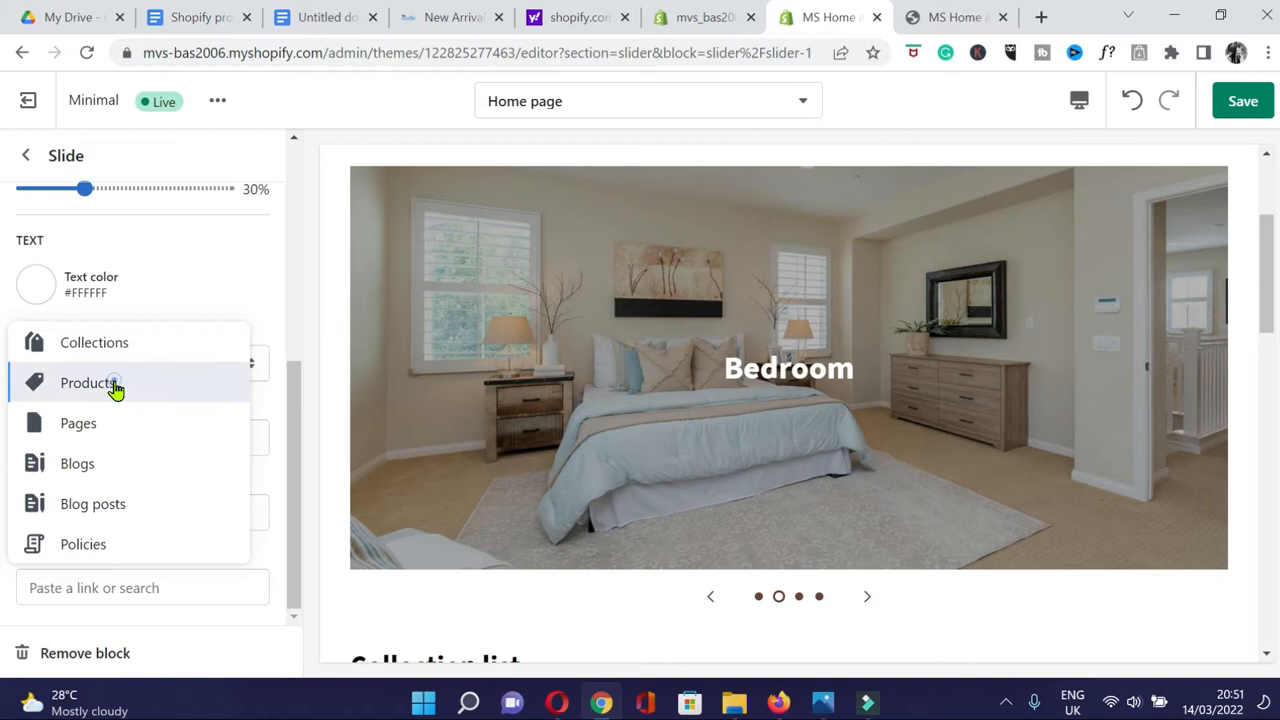
click(326, 451)
click(102, 592)
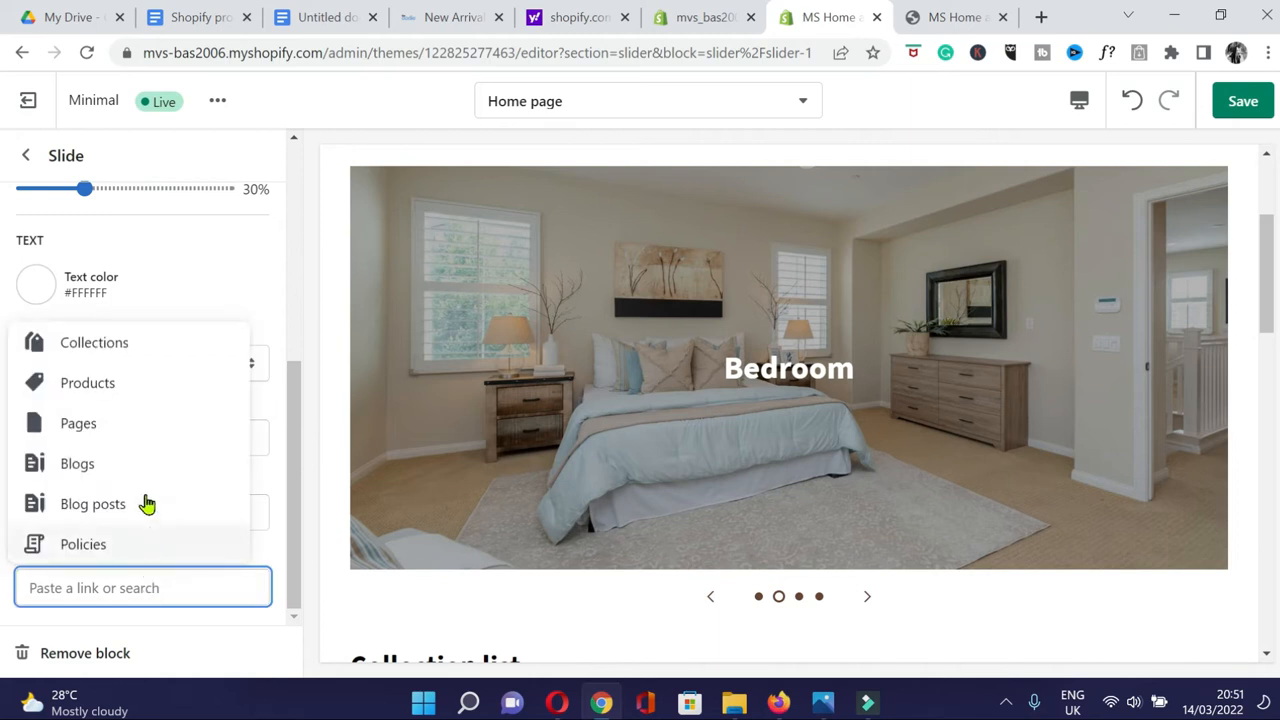
click(110, 388)
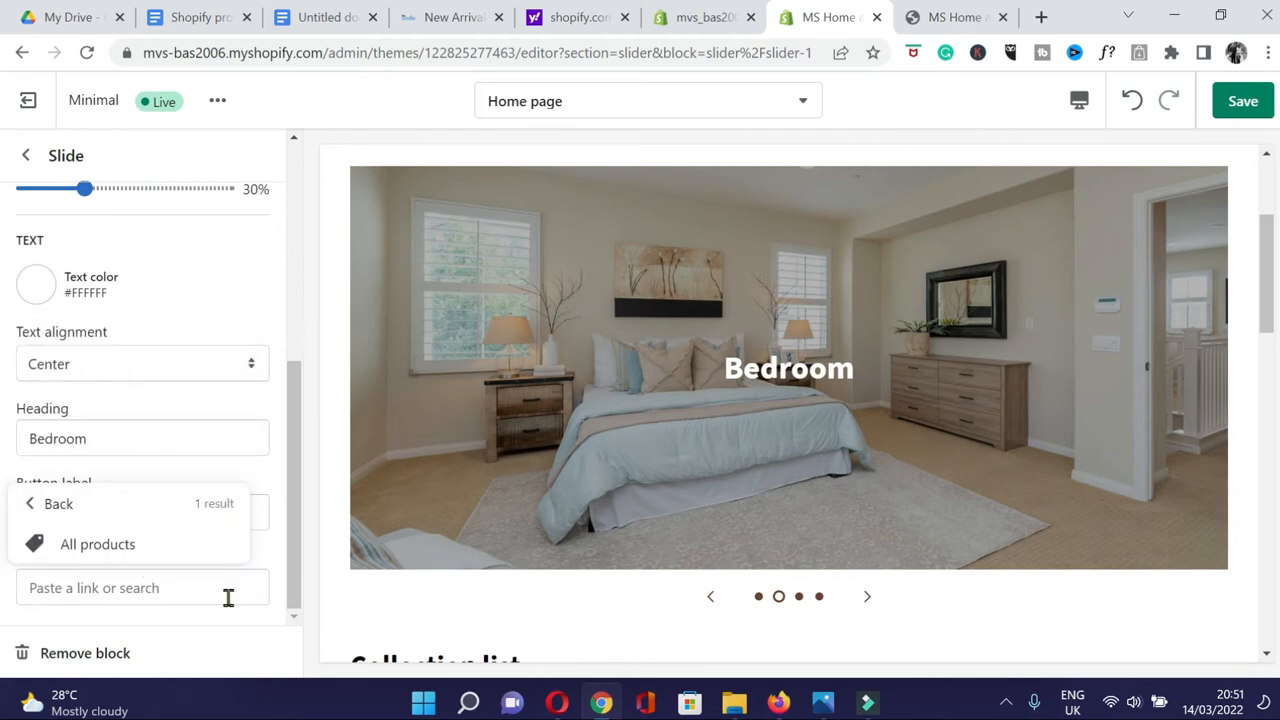
click(1244, 102)
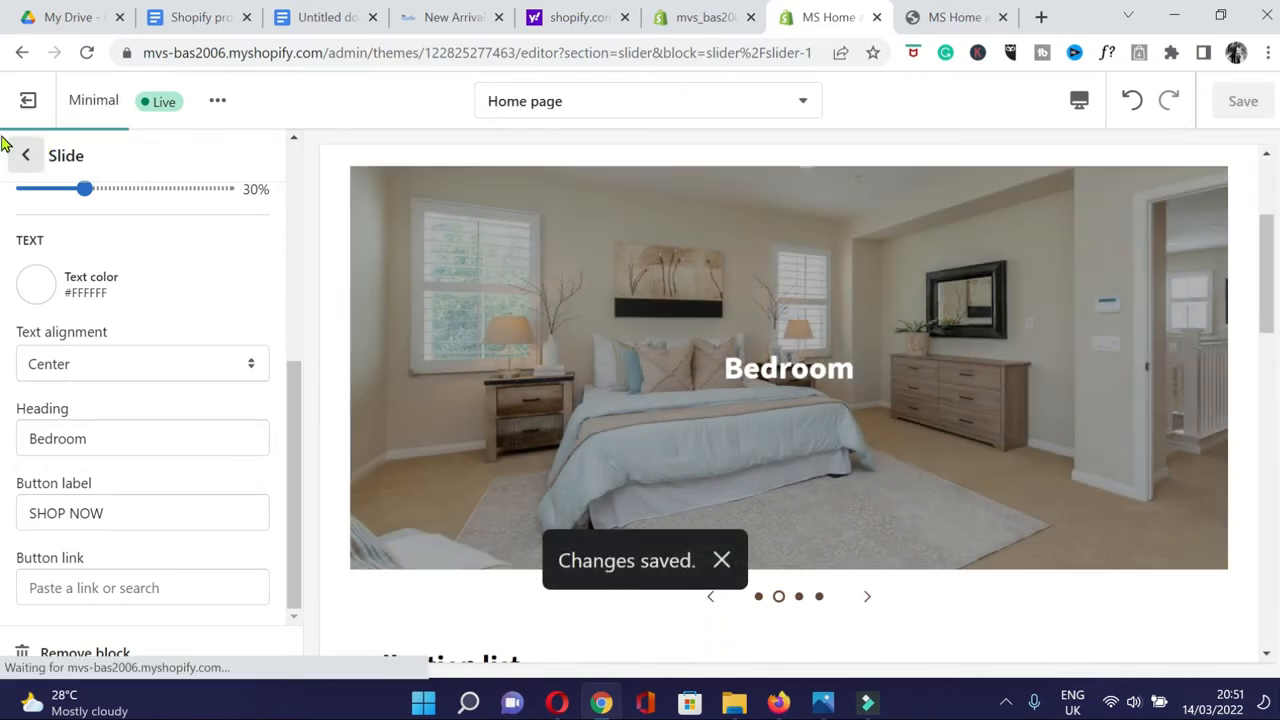
Open the third slide of the slideshow and set its image to the bathroom photo from the library.
click(25, 158)
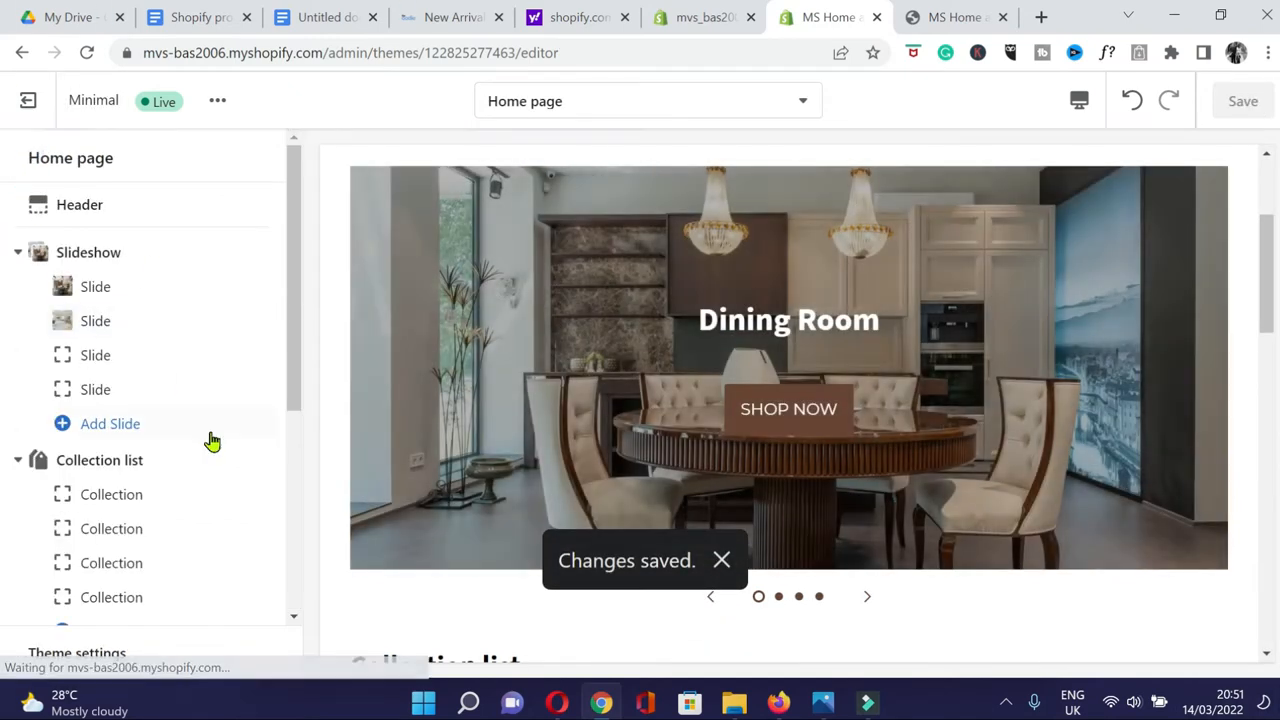
click(100, 355)
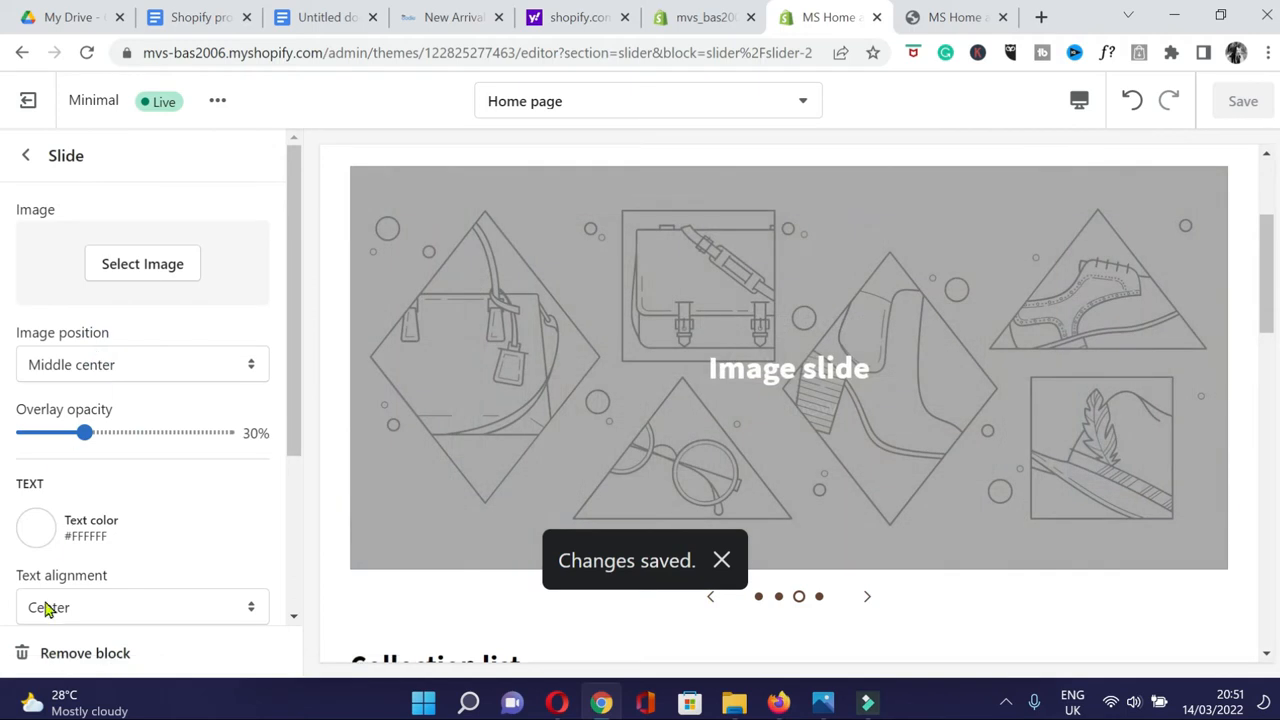
click(172, 279)
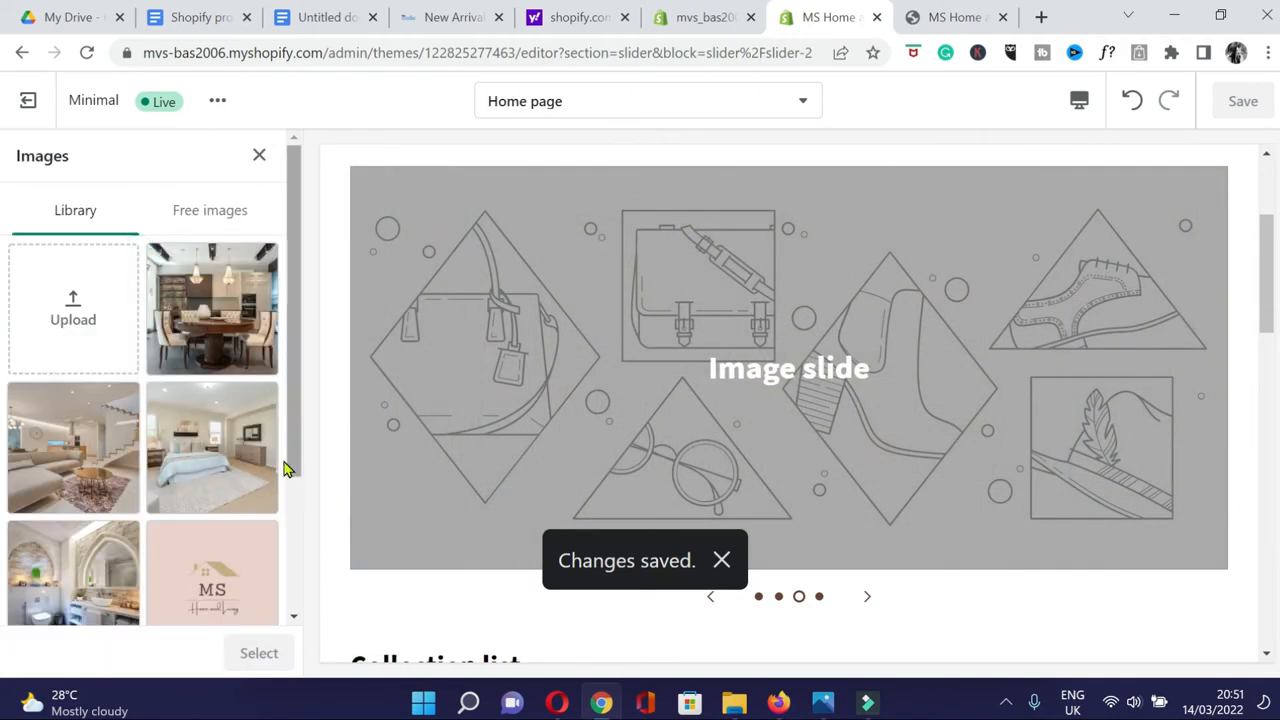
scroll(179, 546, down, 1)
click(73, 485)
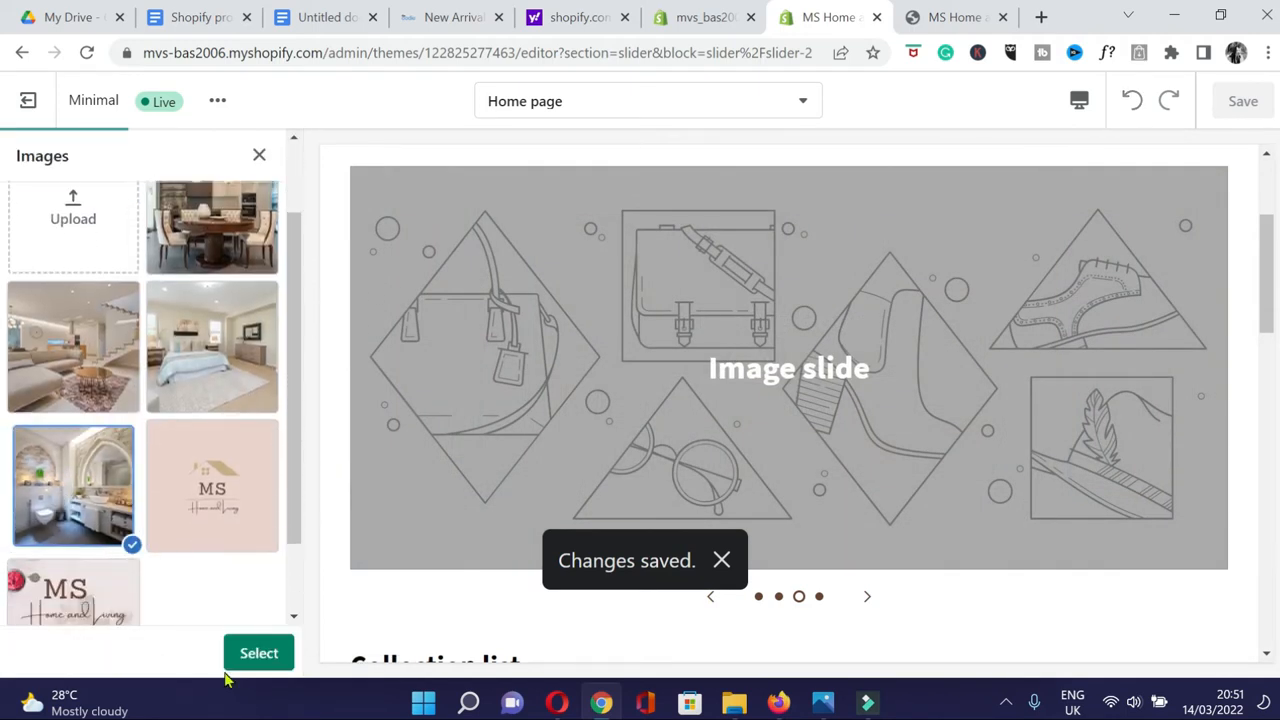
click(256, 658)
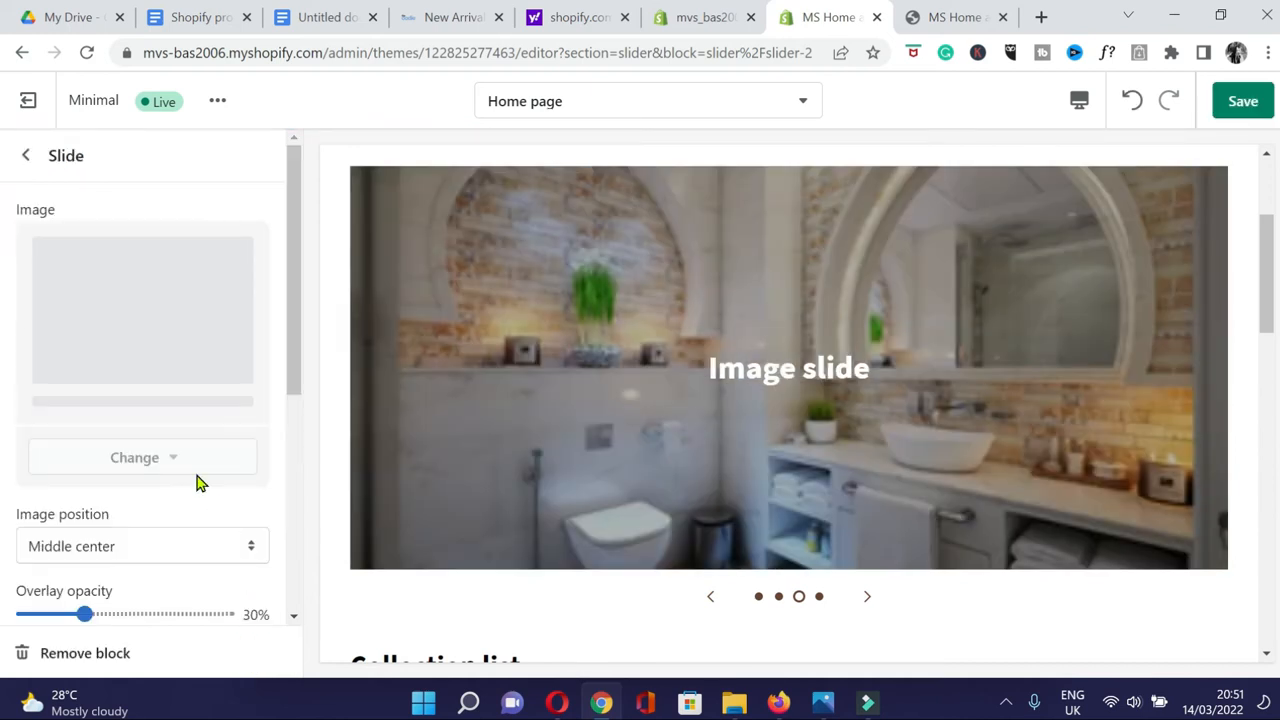
Set the third slide's heading to "Bathroom" and its button label to "SHOP NOW".
scroll(140, 494, down, 2)
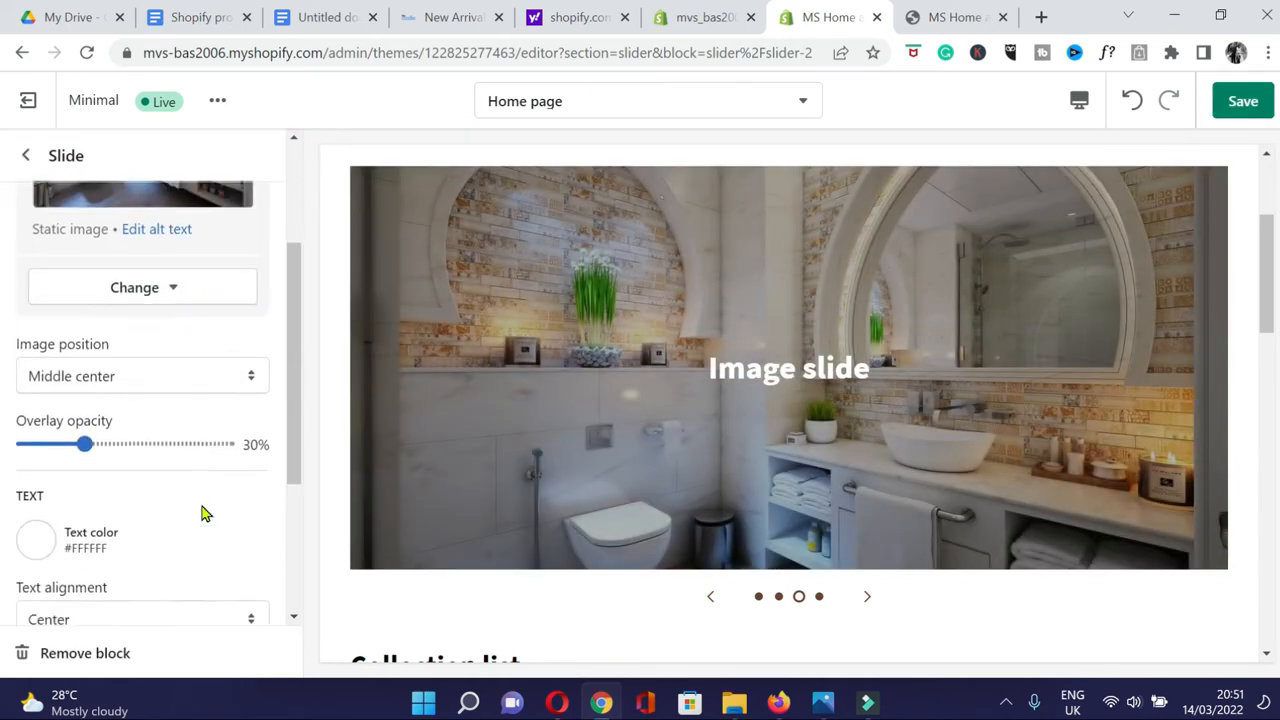
scroll(160, 513, down, 1)
triple_click(143, 560)
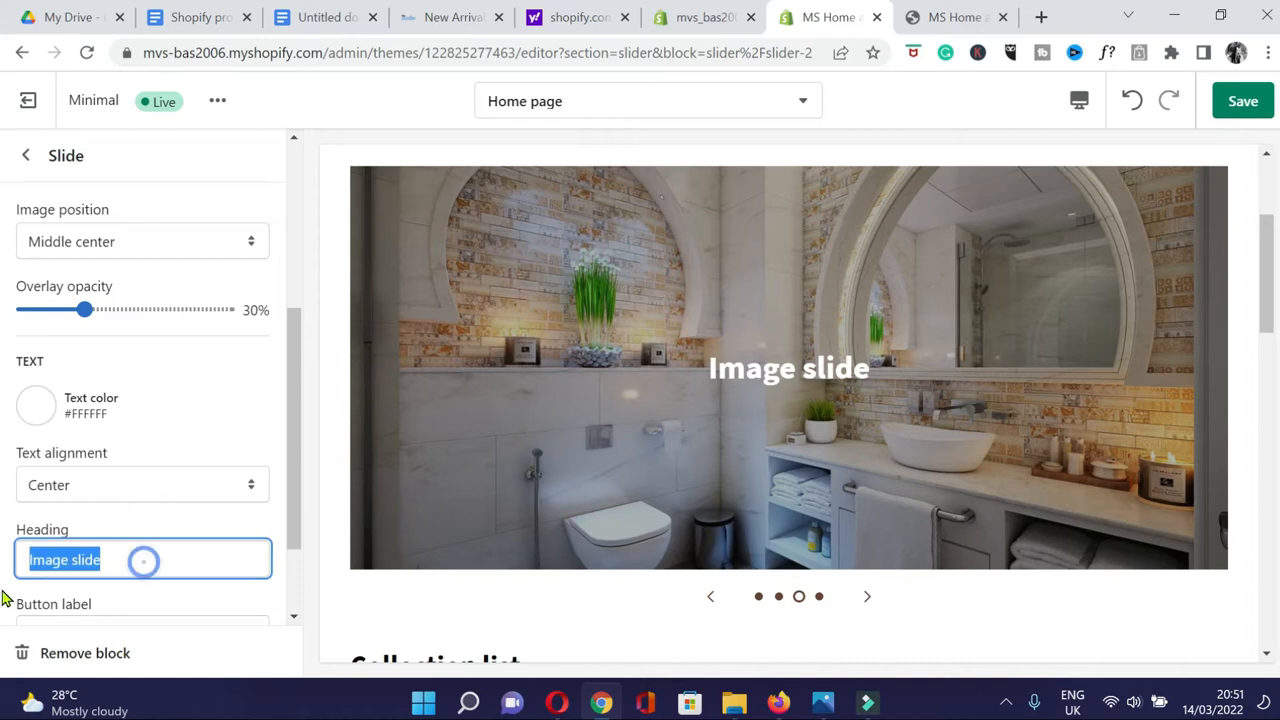
text(Bathroom)
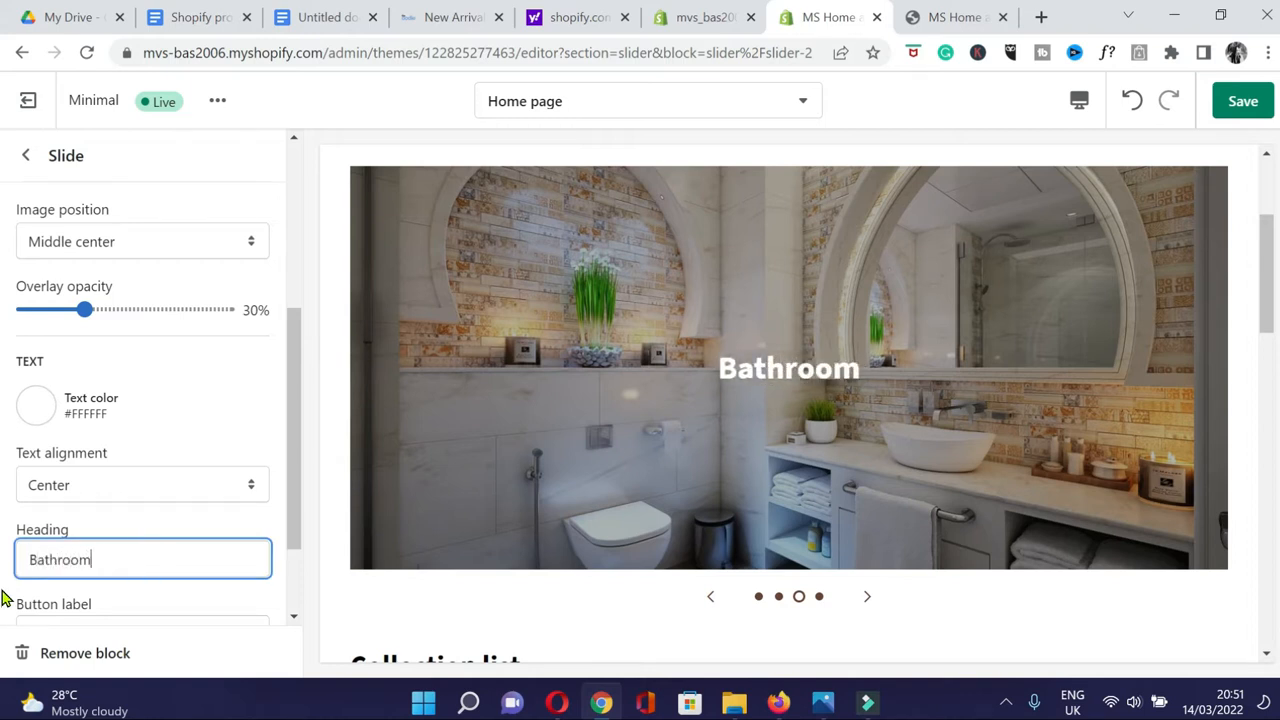
scroll(85, 574, down, 1)
click(108, 511)
text(SHOP NOW)
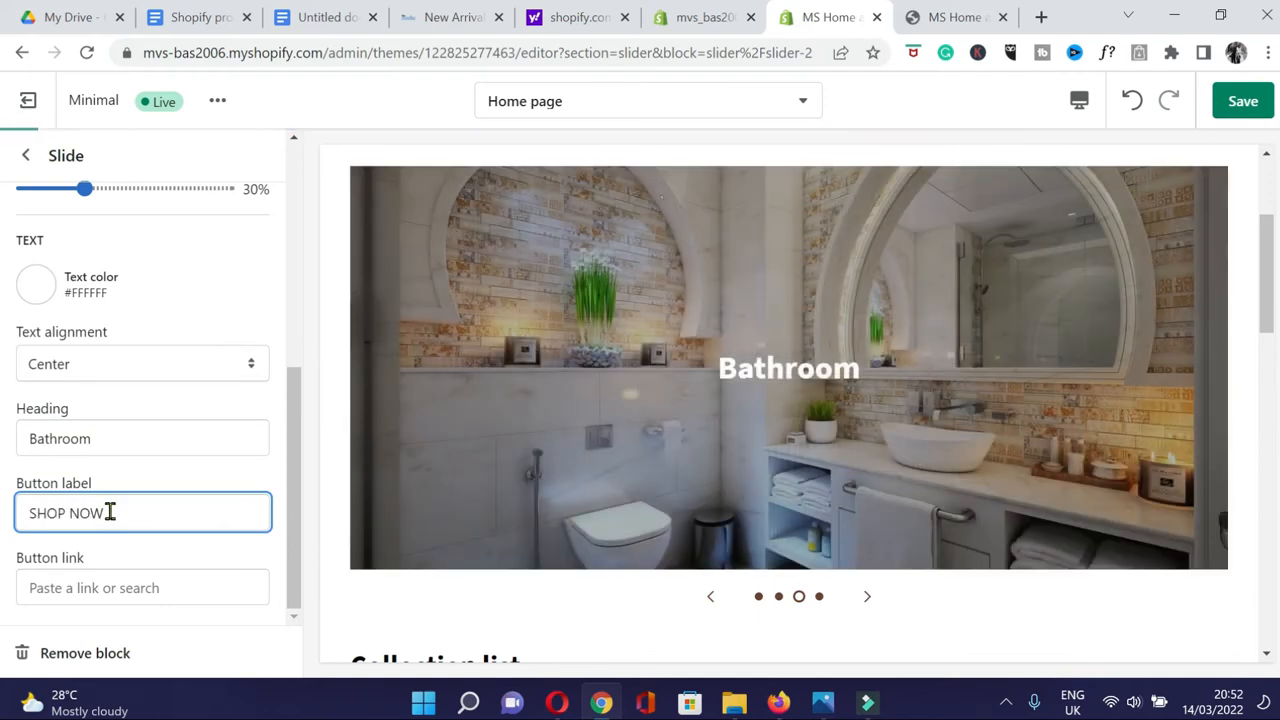
Link the third slide's button to All products and save the theme changes.
click(103, 587)
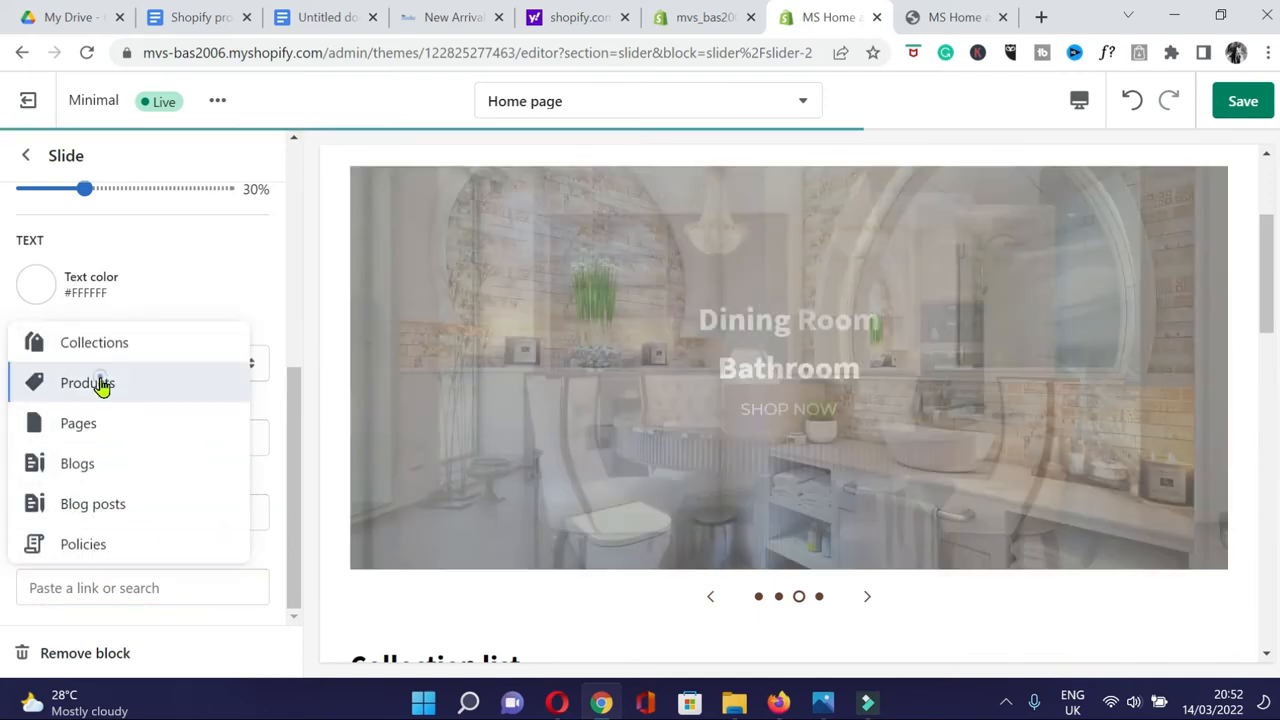
click(101, 385)
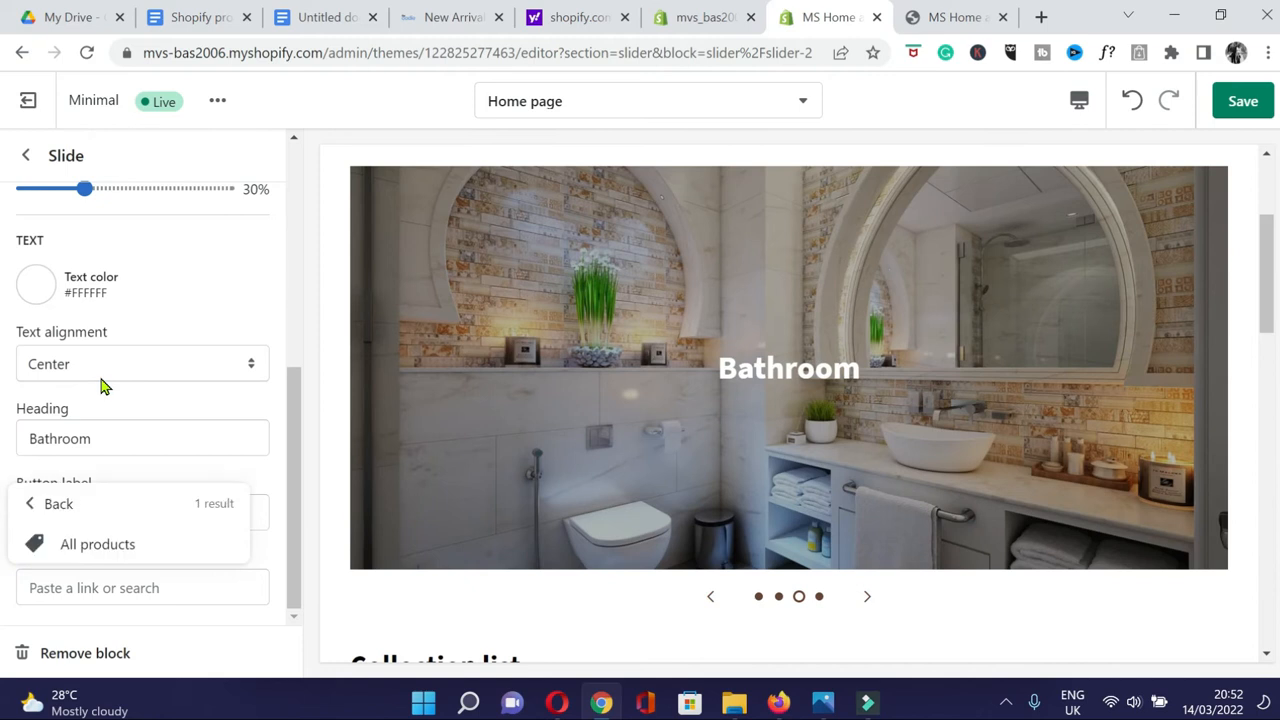
click(85, 544)
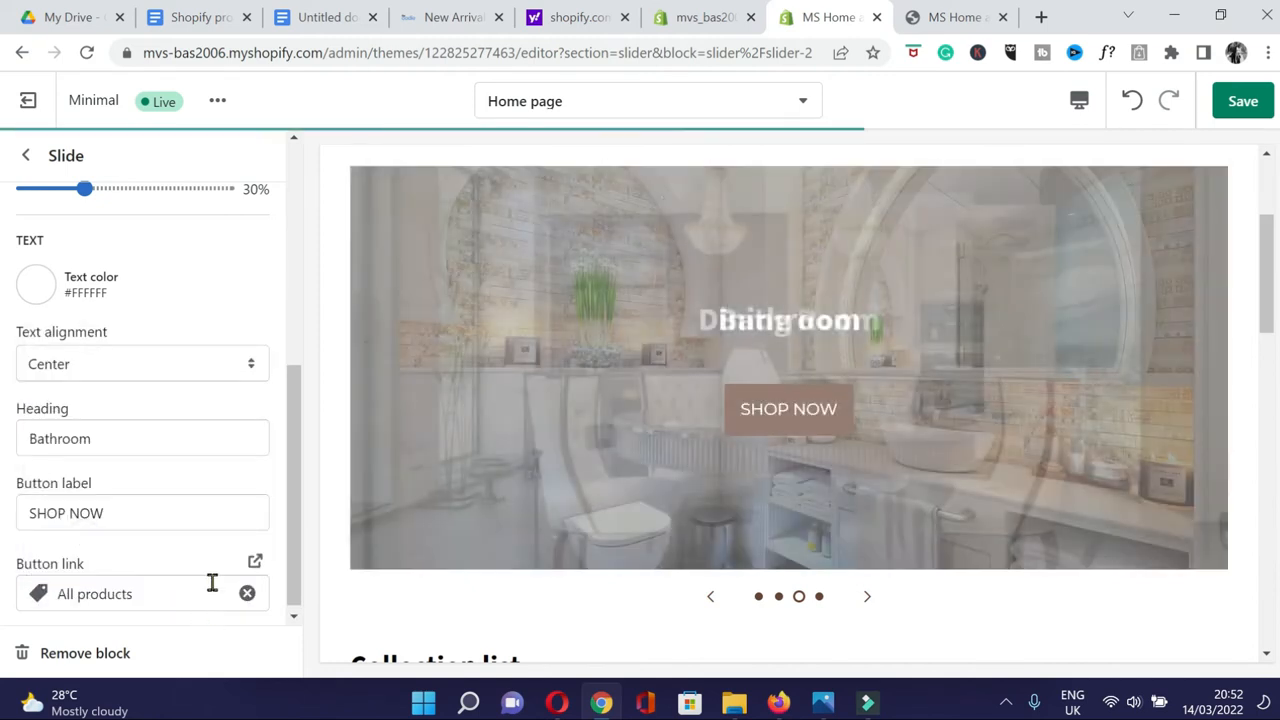
click(1245, 103)
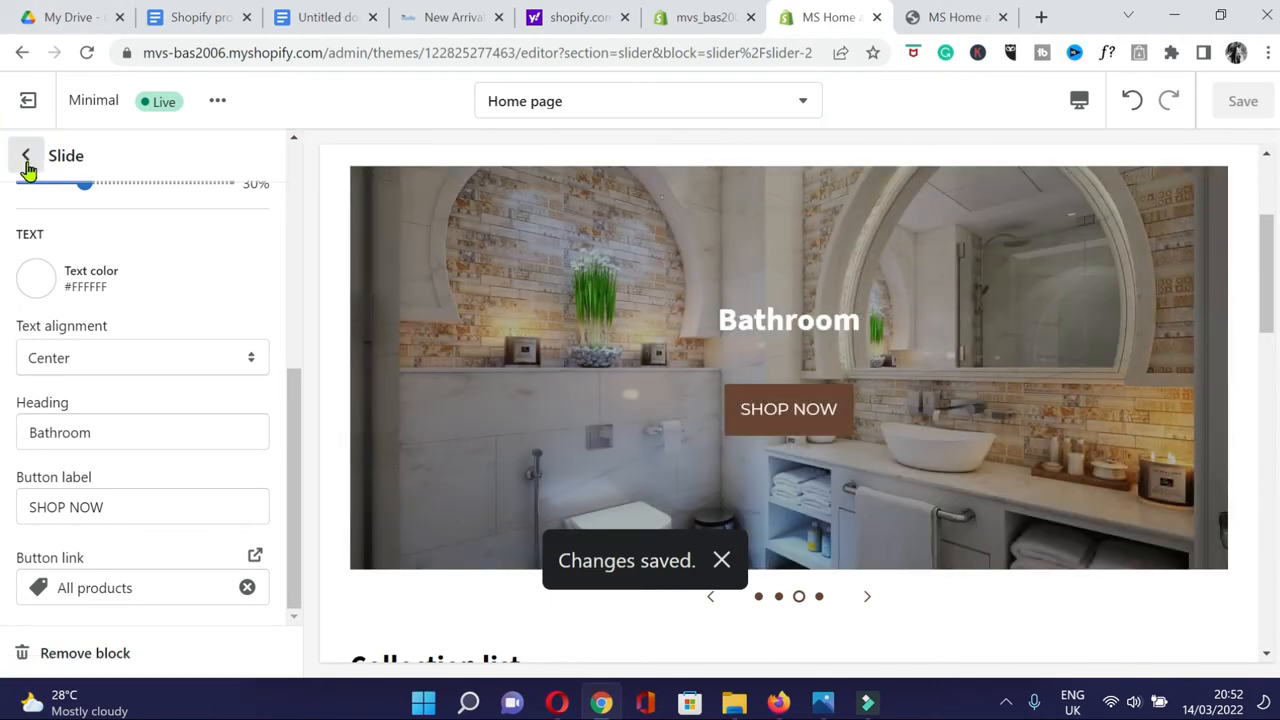
Open the fourth slide of the slideshow and set its image to the living room photo from the library.
click(27, 165)
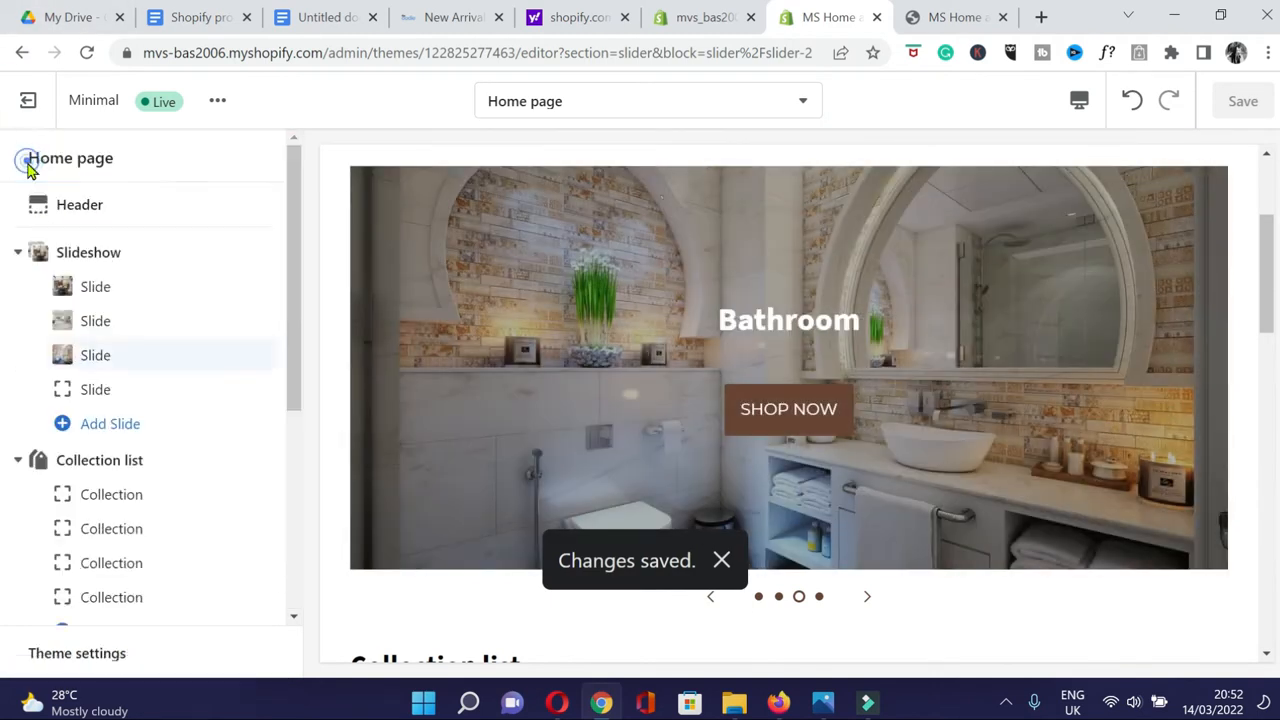
click(90, 390)
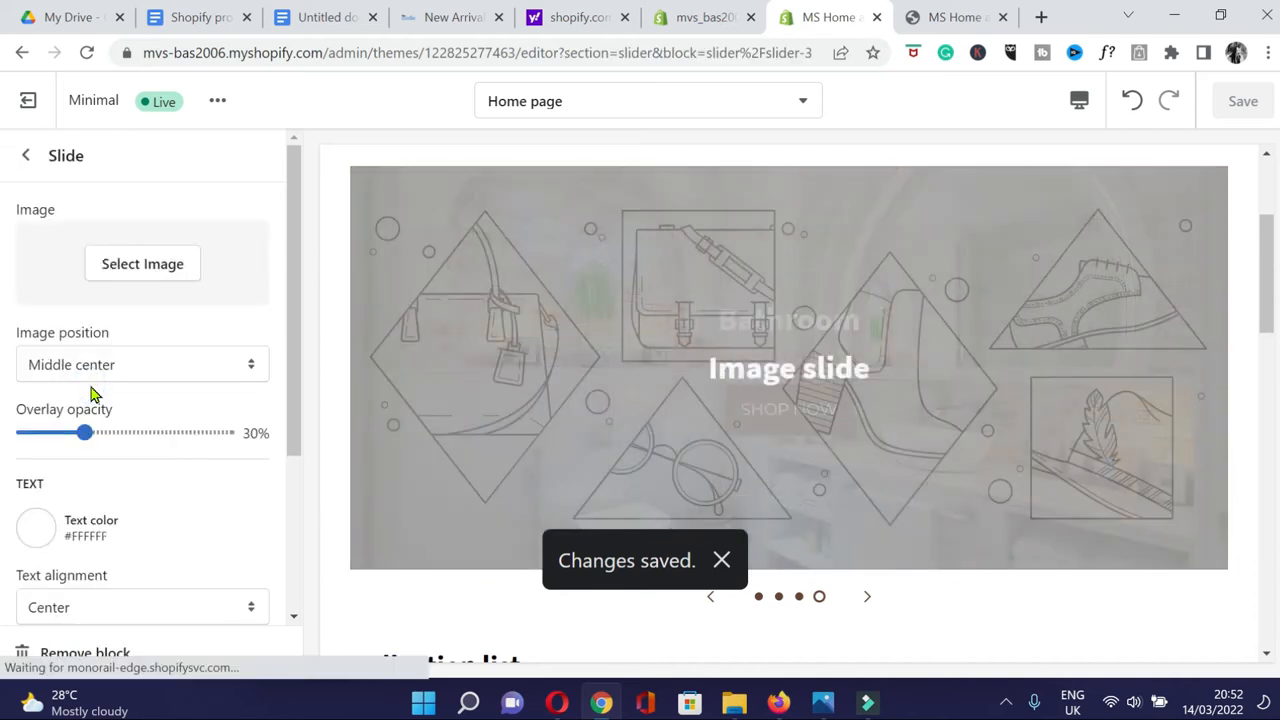
click(143, 266)
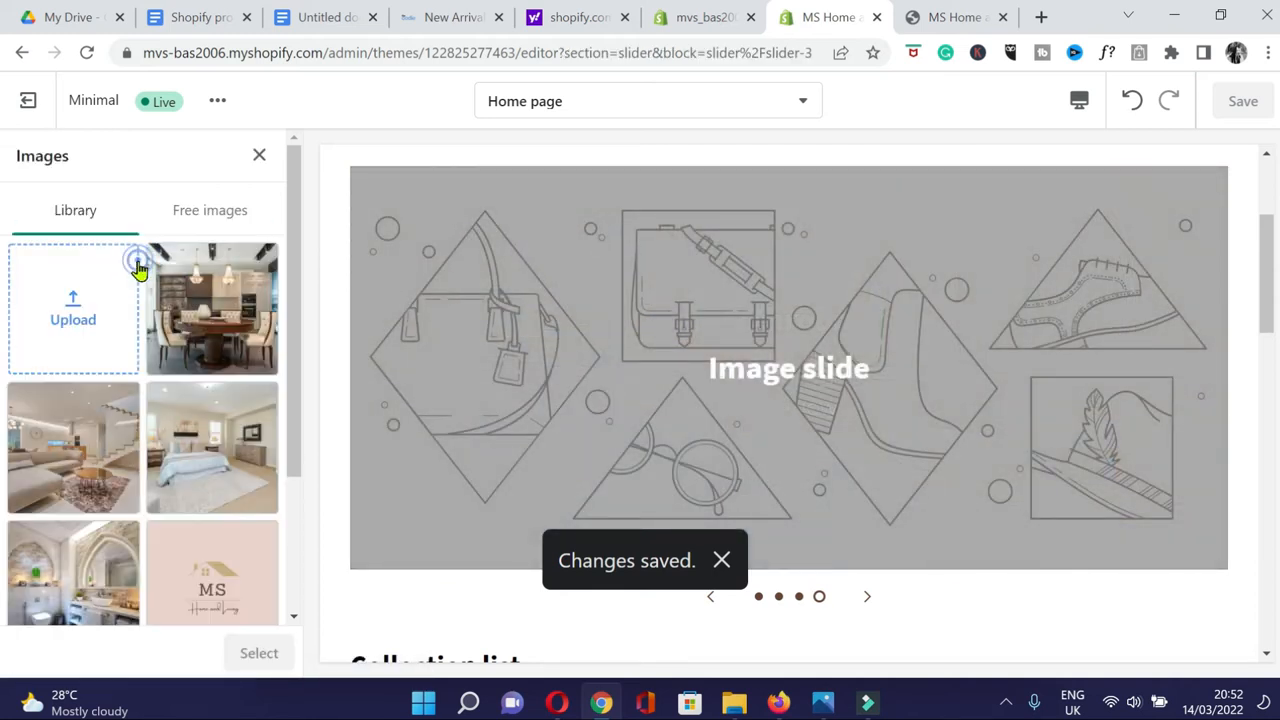
click(88, 500)
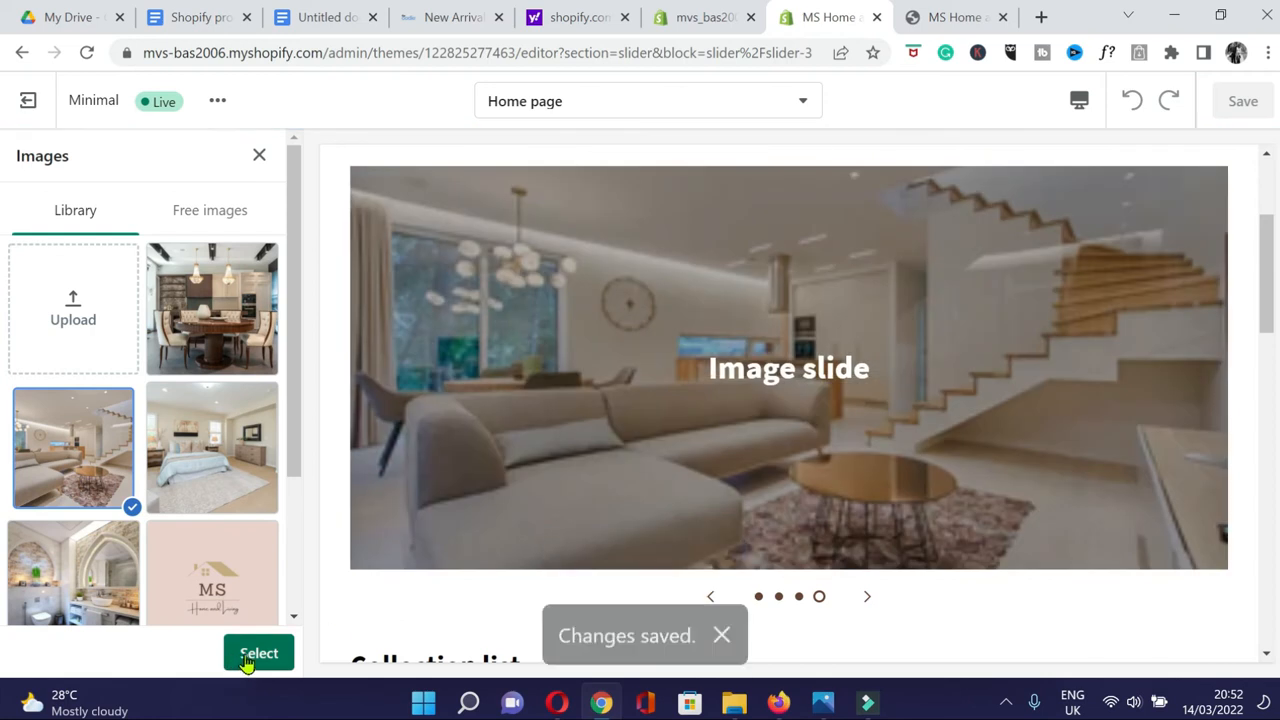
click(258, 653)
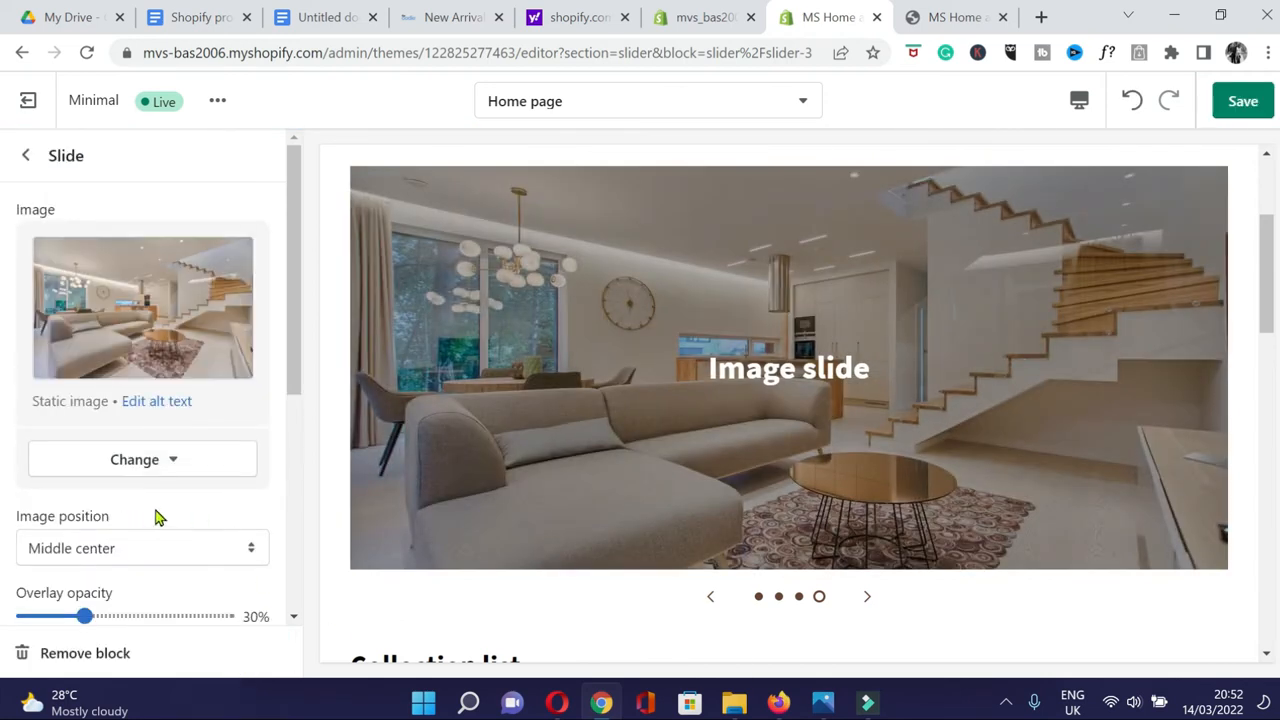
Replace the fourth slide's heading with "Living Room".
scroll(155, 517, down, 2)
scroll(170, 578, down, 2)
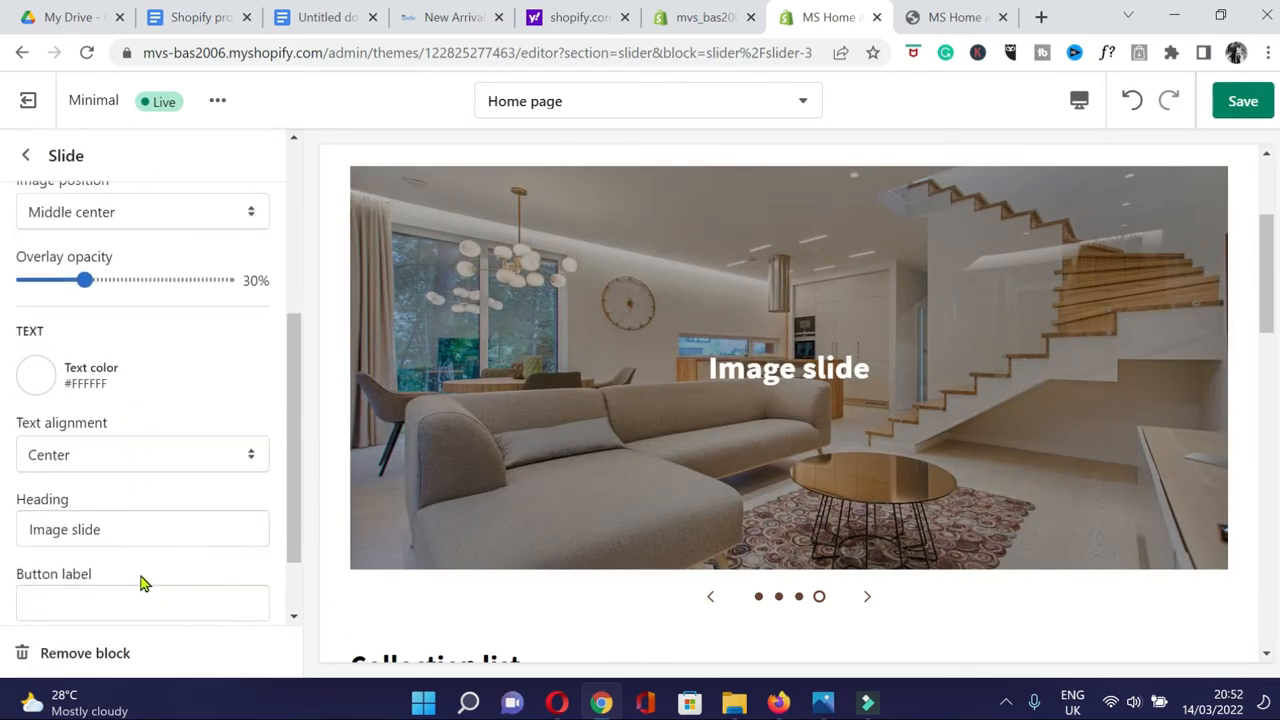
drag(143, 531, 3, 541)
text(Liivng)
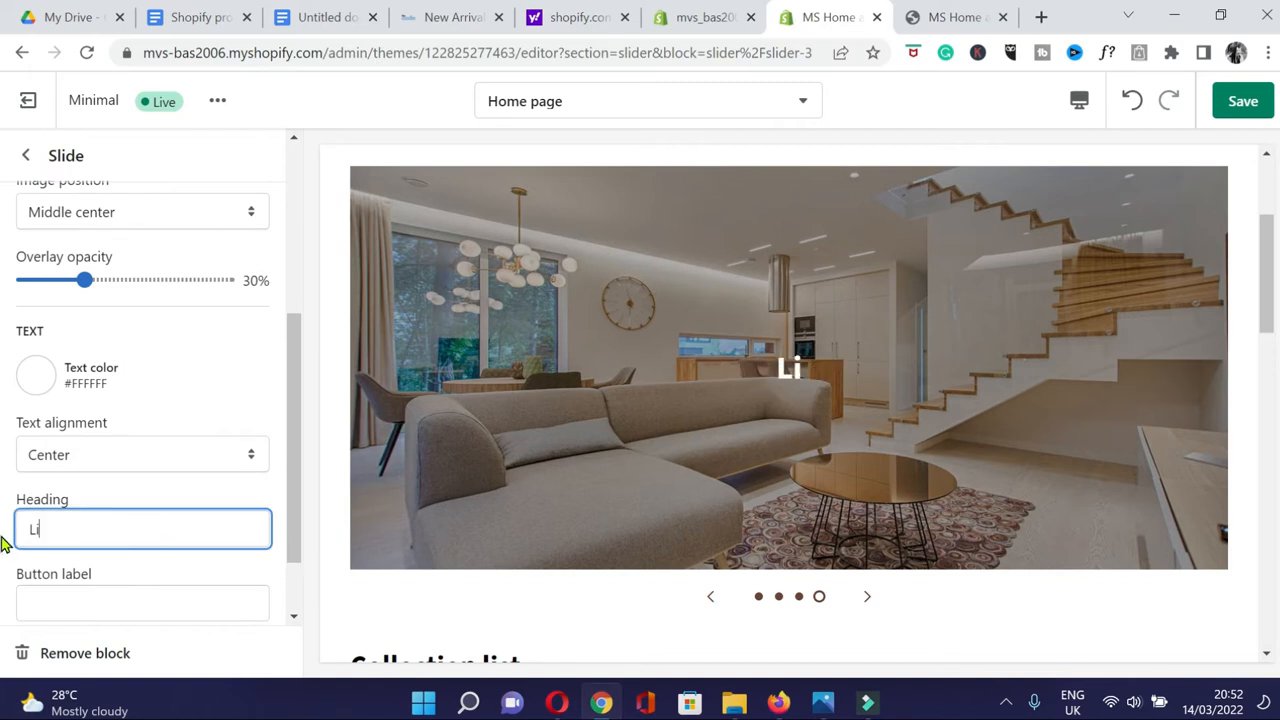
key(BackSpace)
key(BackSpace)
key(BackSpace)
key(BackSpace)
text(ving Room)
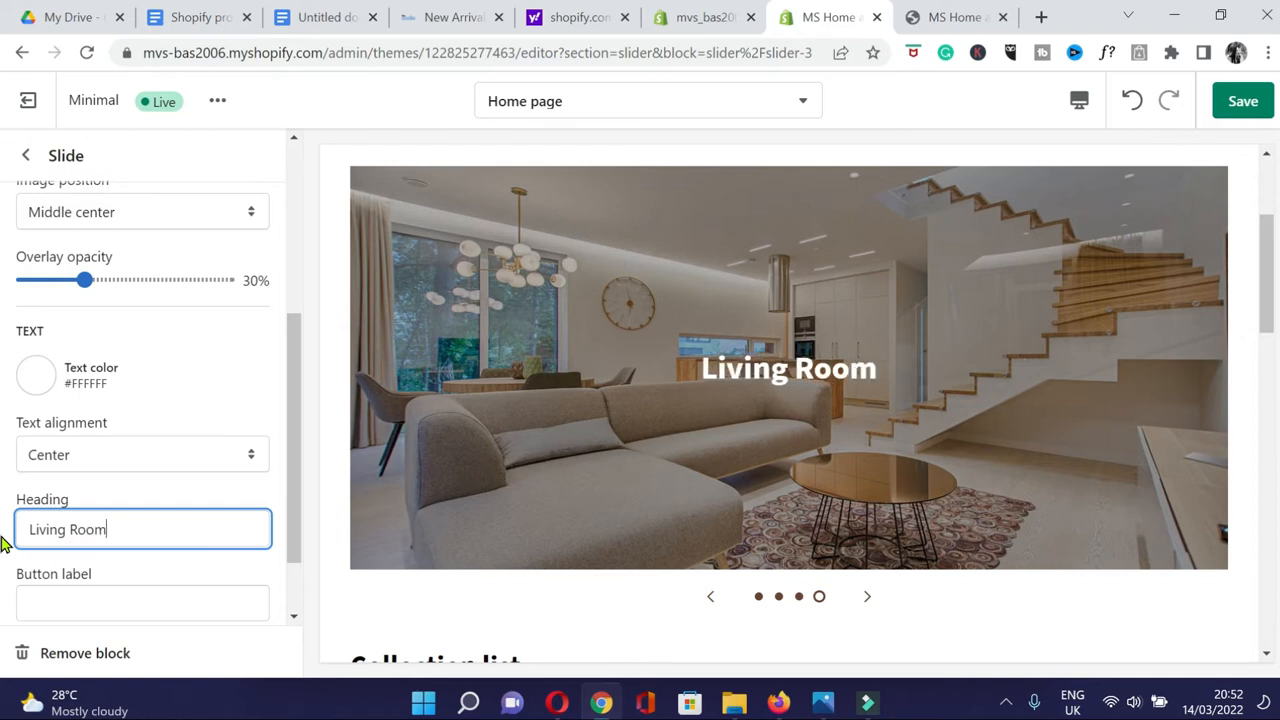
Add a "SHOP NOW" button linked to All products on the Living Room slide and save the theme.
scroll(3, 541, down, 1)
click(104, 520)
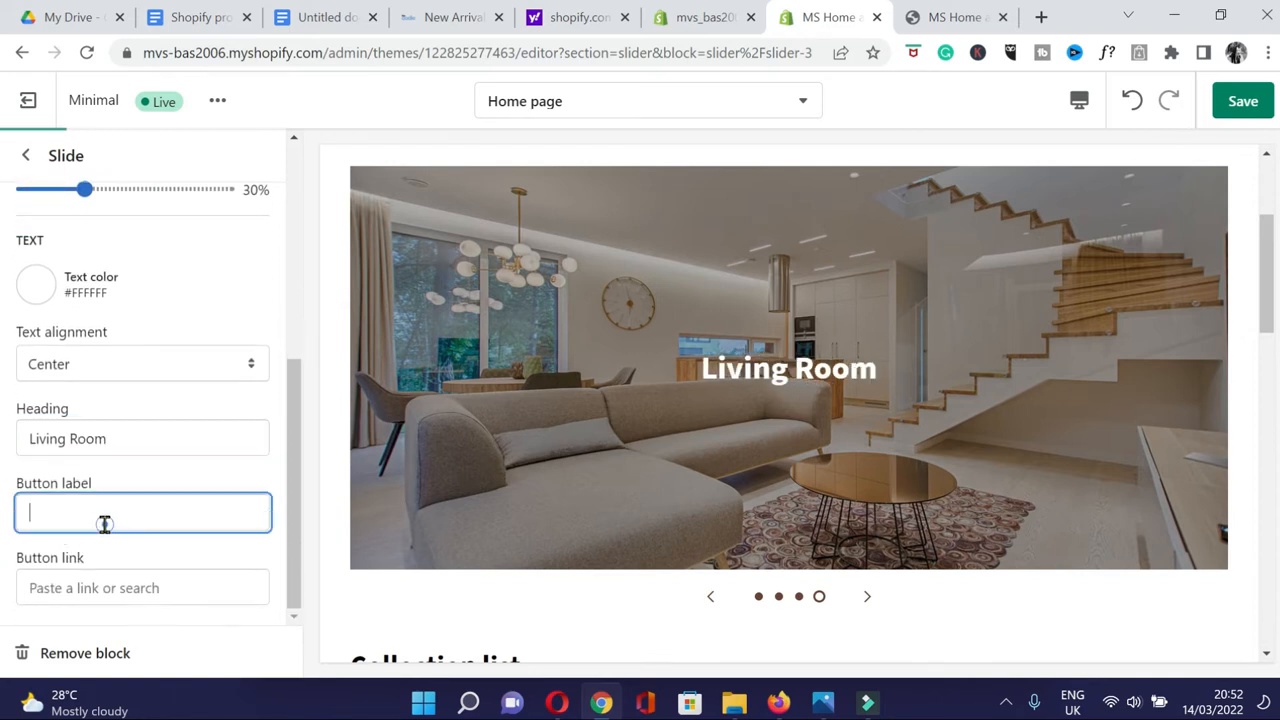
text(SHP)
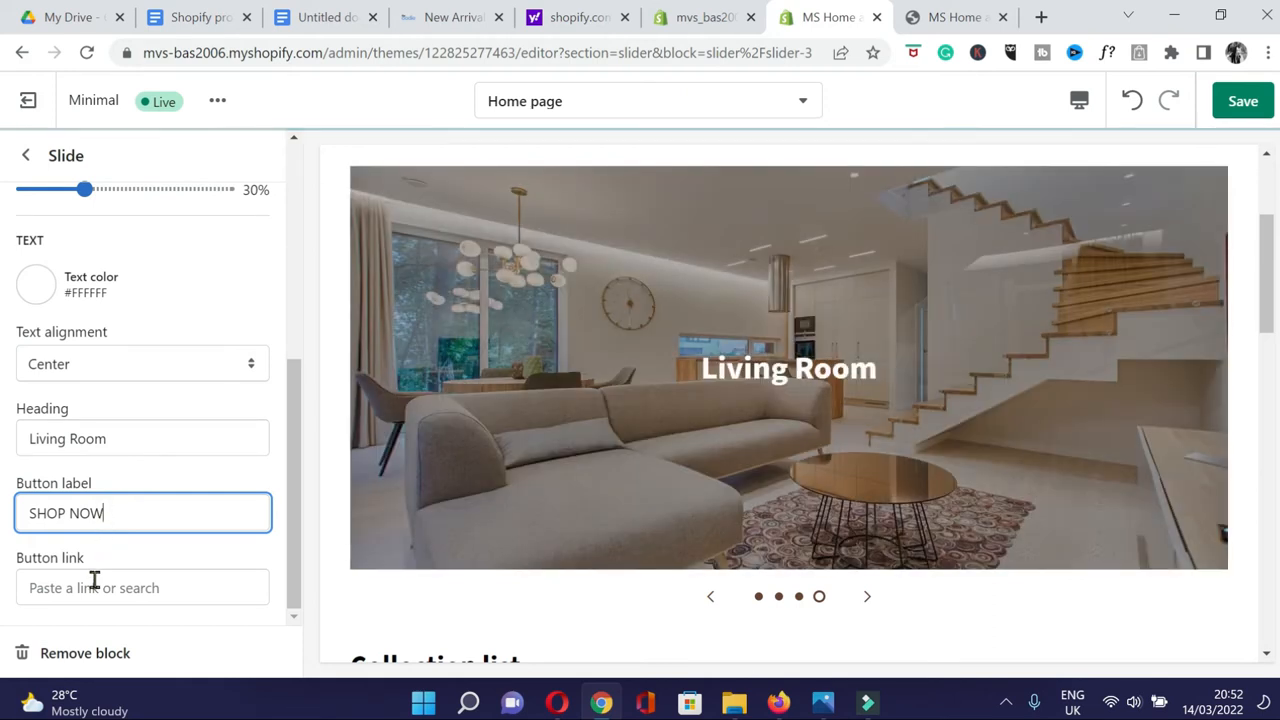
click(94, 586)
click(129, 400)
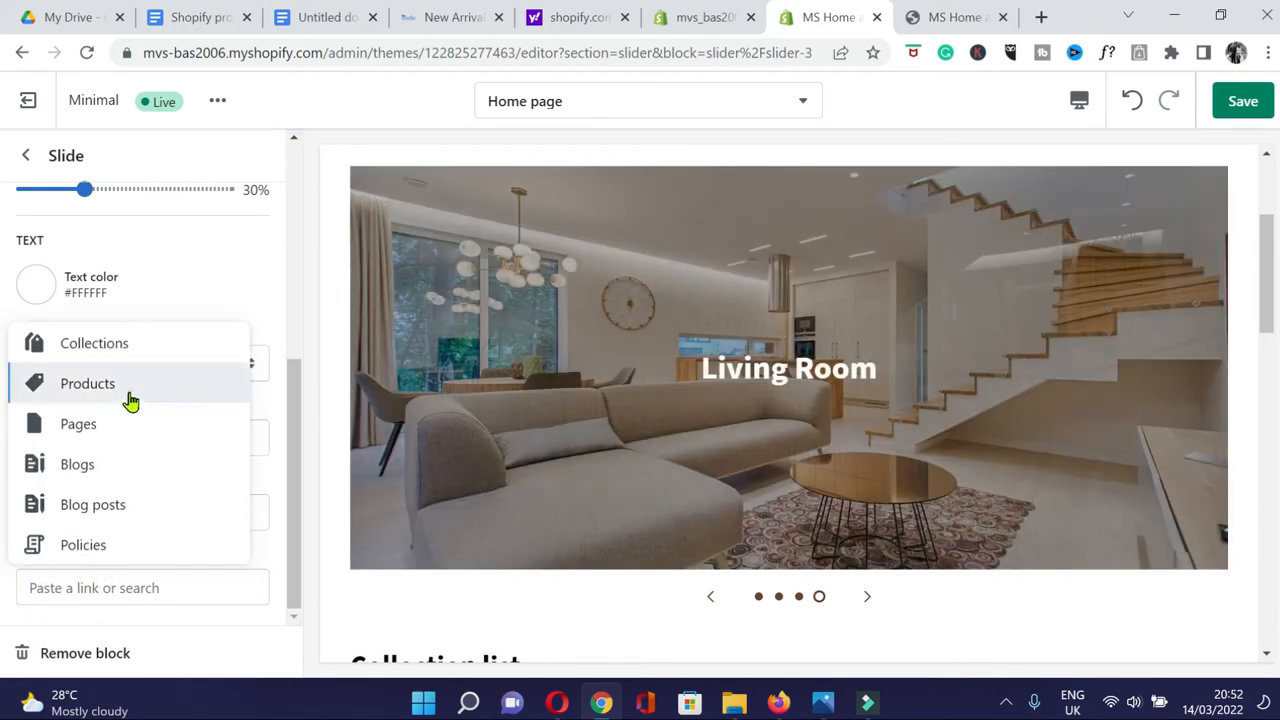
click(140, 555)
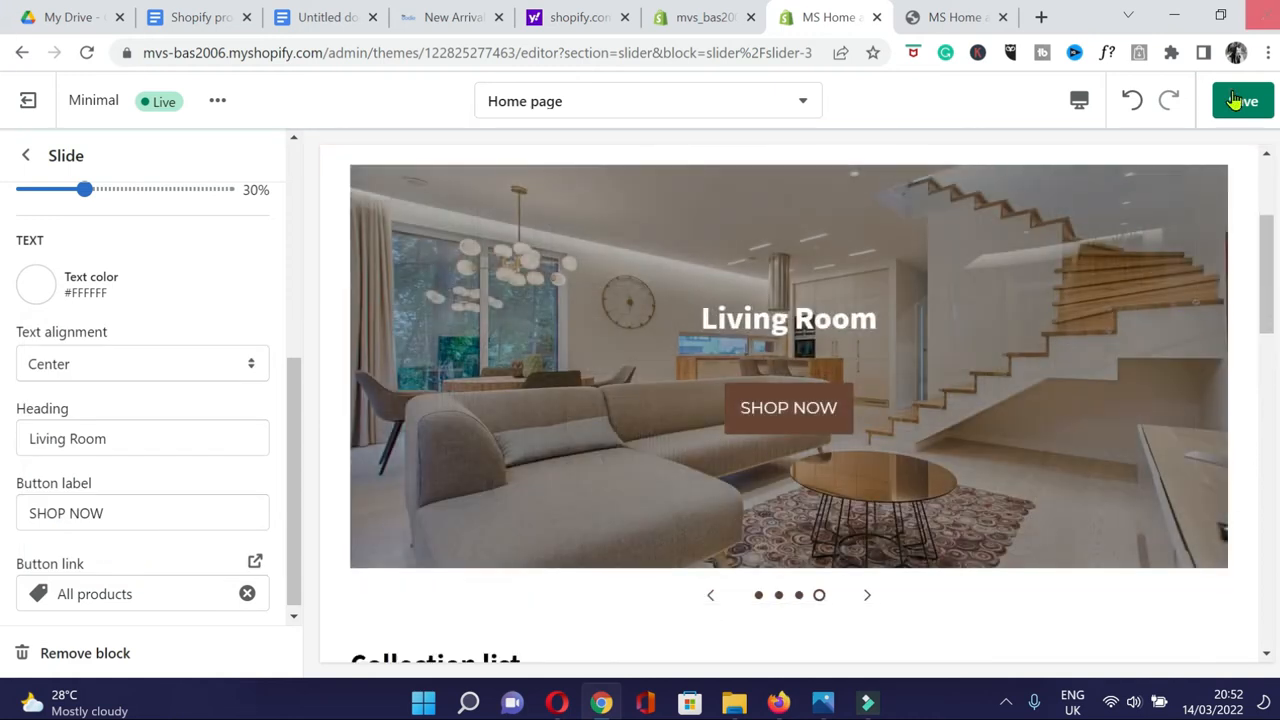
click(1240, 101)
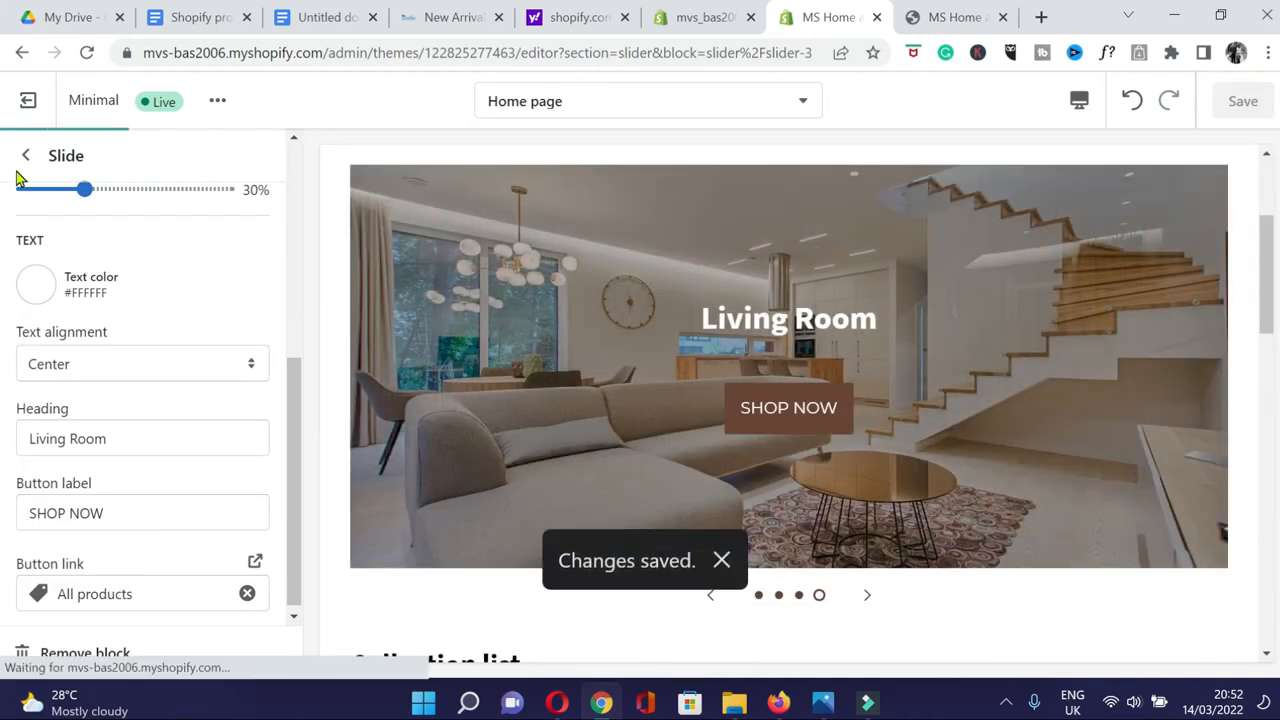
Add a fifth slide to the home page slideshow and open its settings.
click(25, 155)
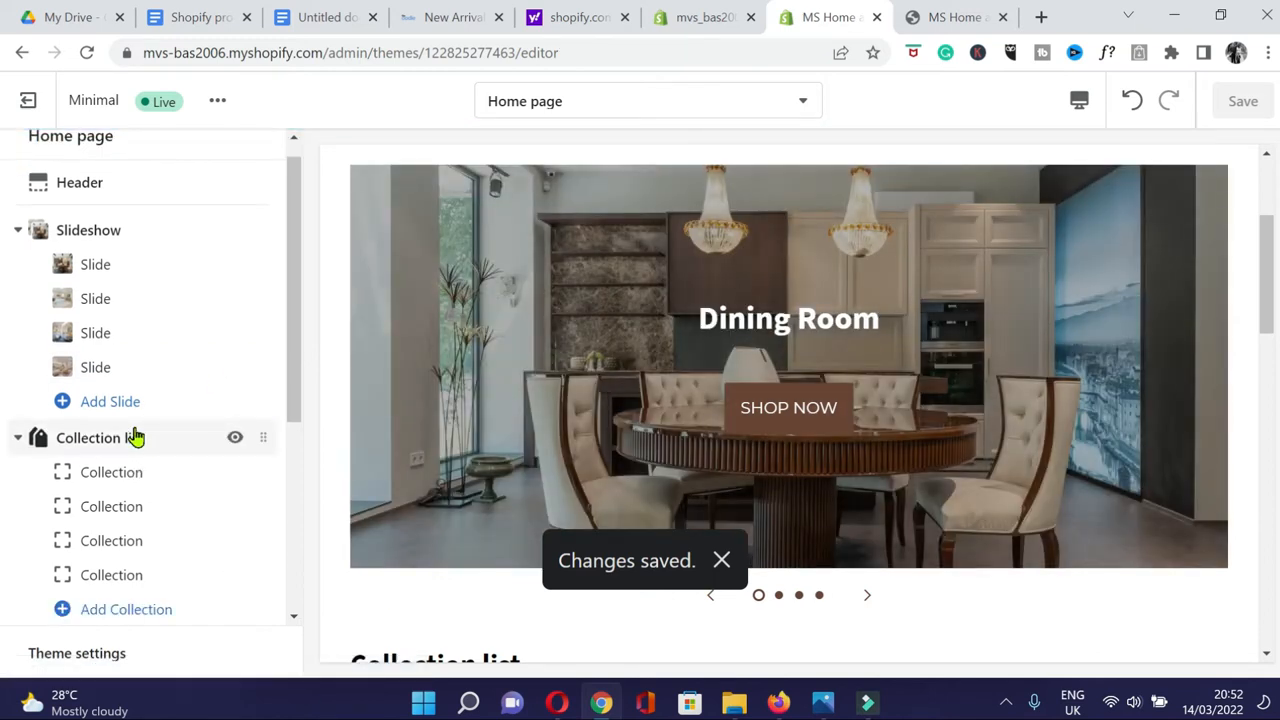
click(112, 402)
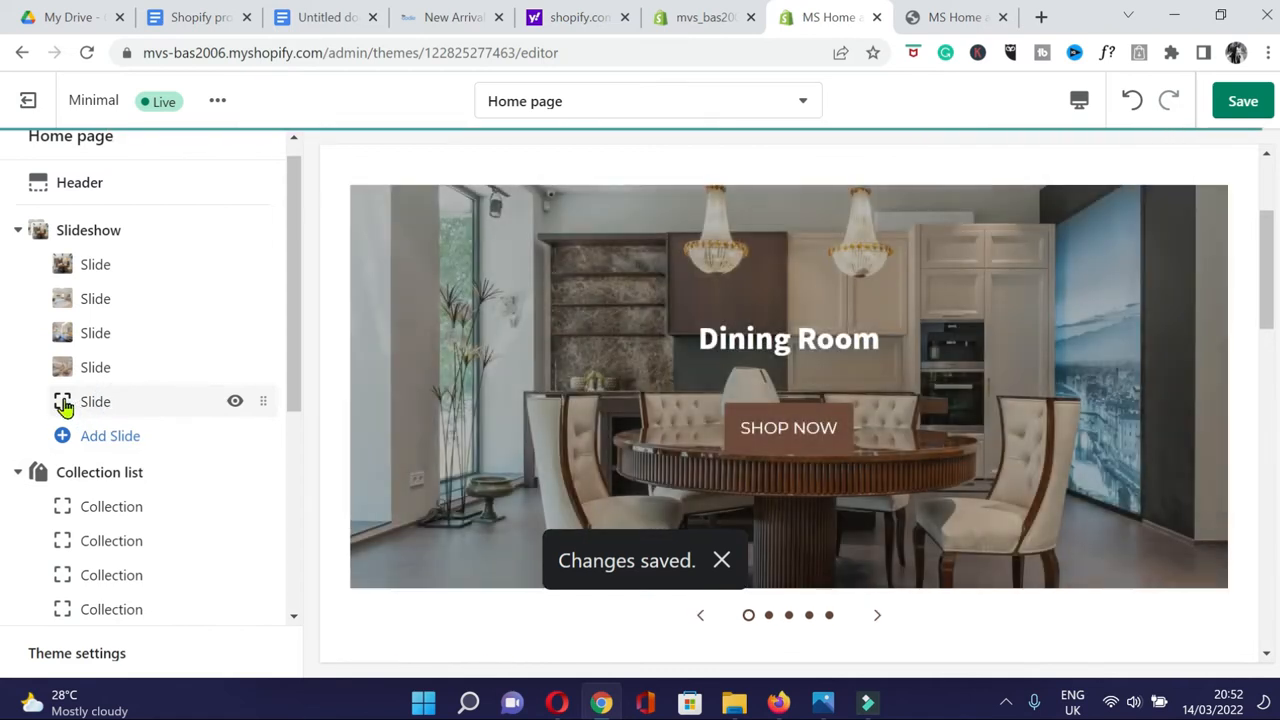
click(65, 402)
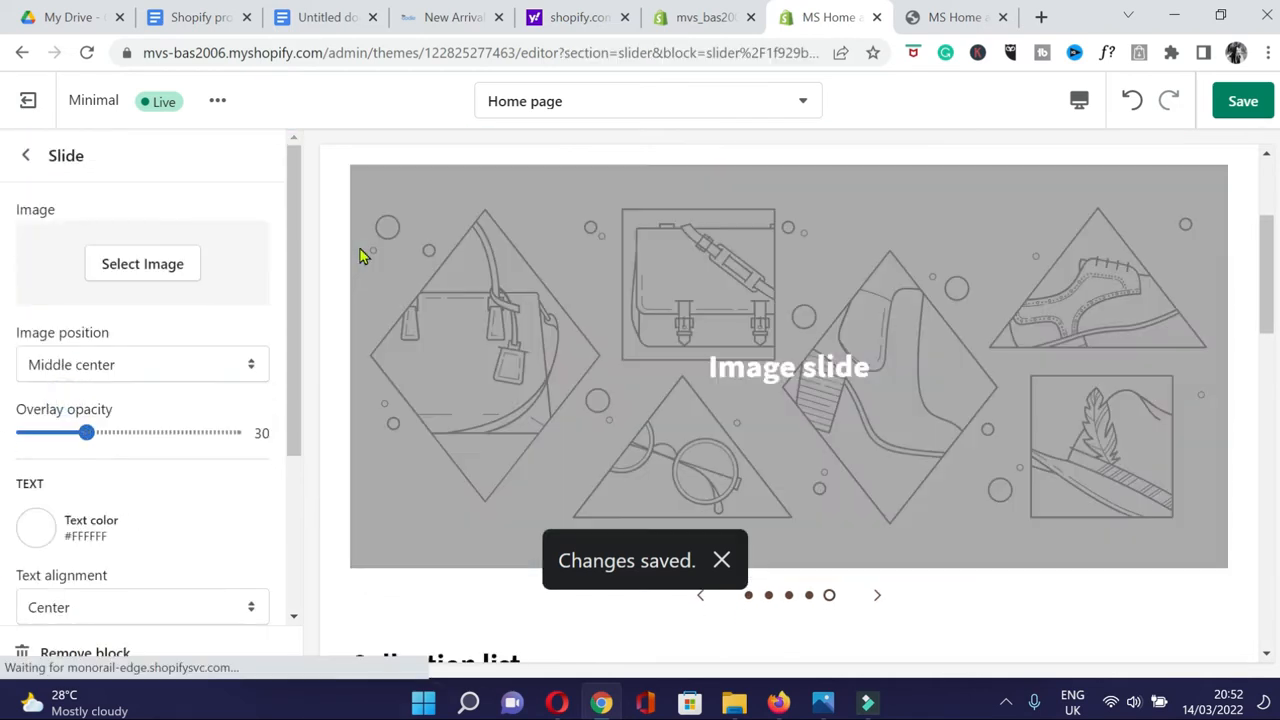
Look for an image for the new slide by searching the free images for "kitchen".
click(158, 264)
scroll(251, 480, down, 2)
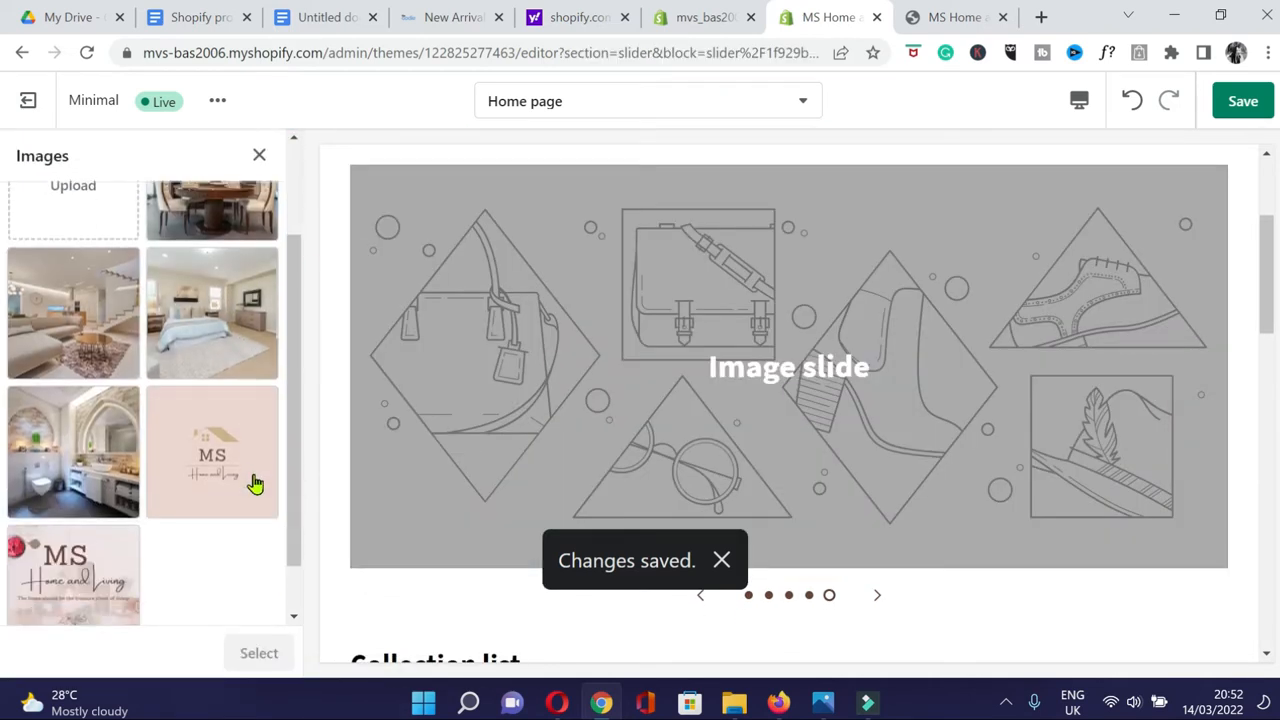
scroll(253, 484, up, 3)
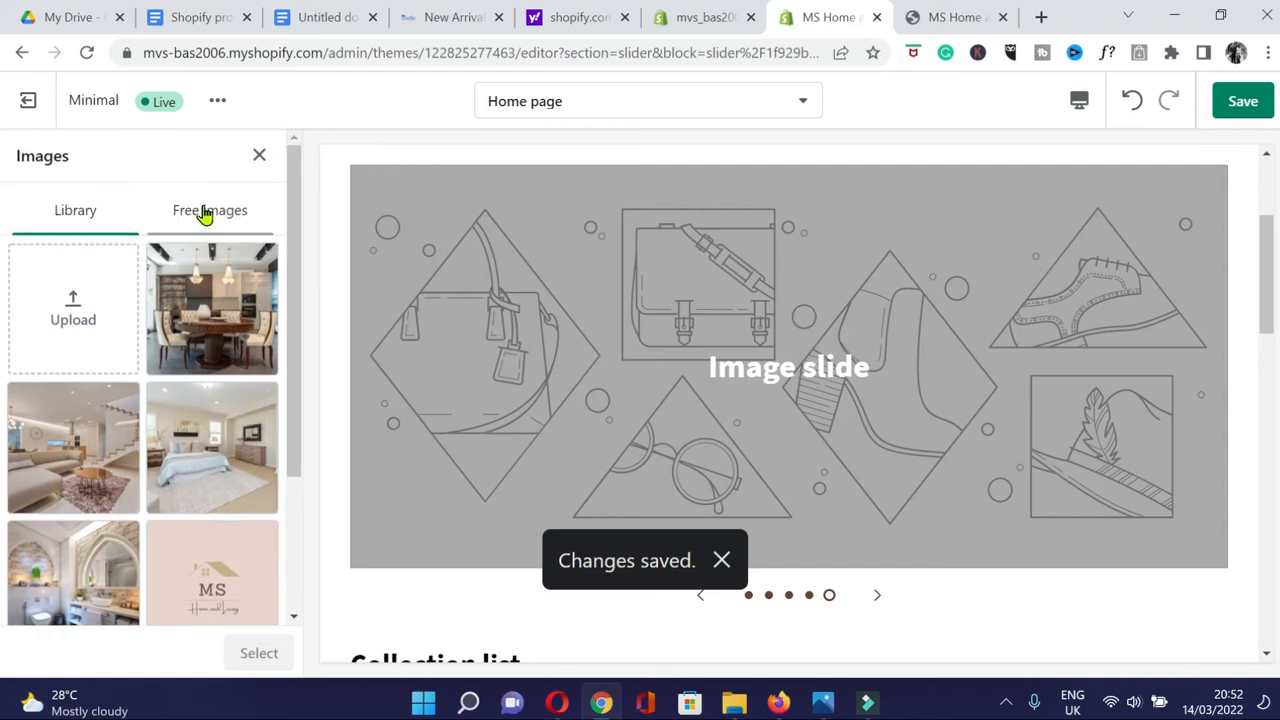
click(183, 222)
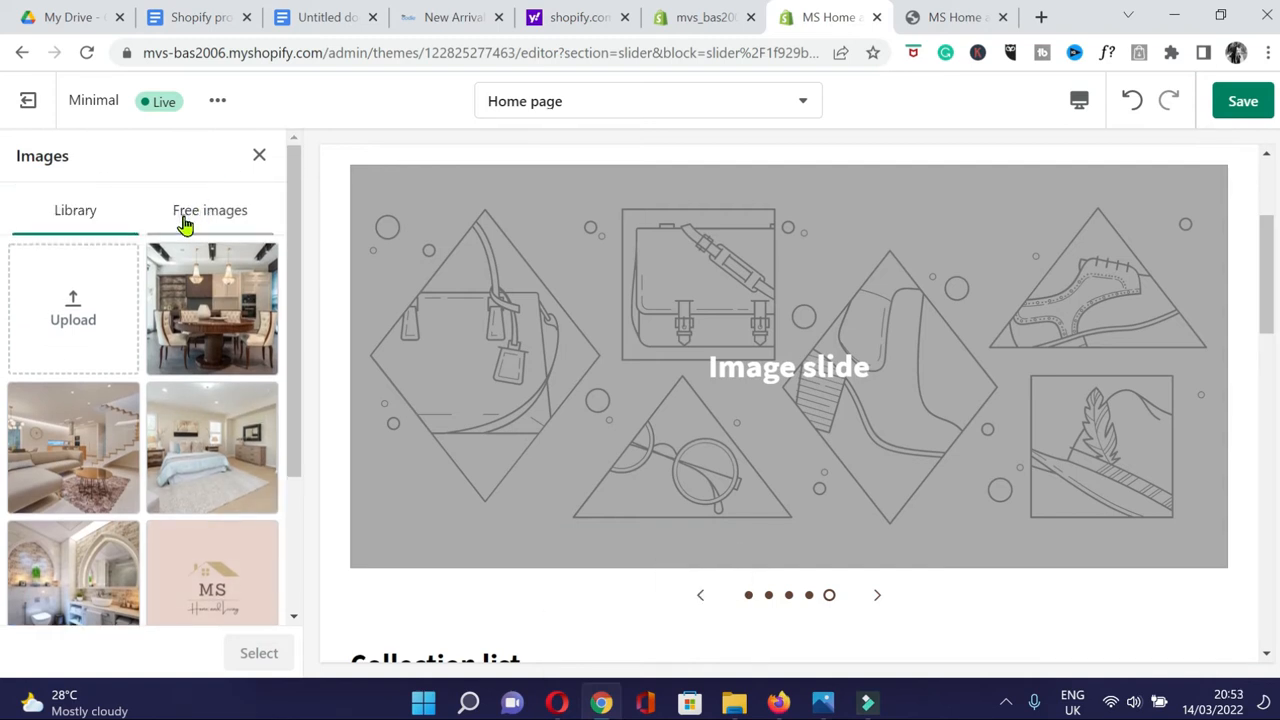
click(129, 283)
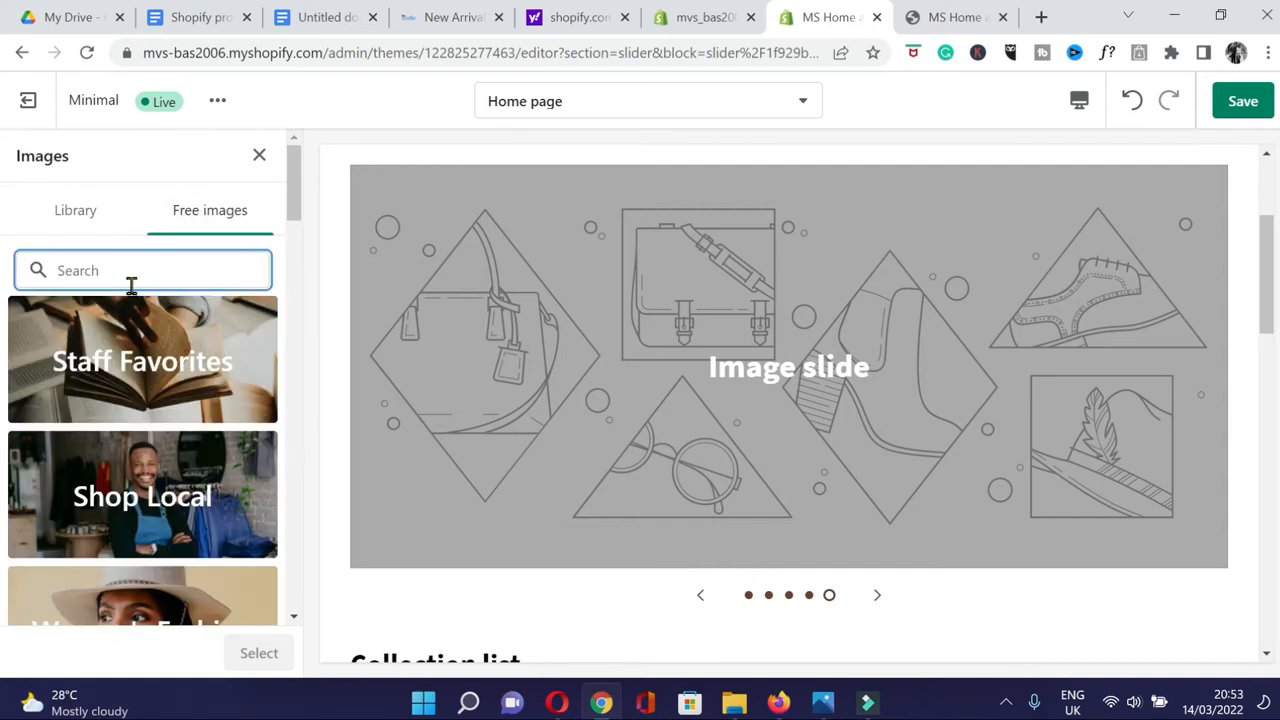
text(kitchen)
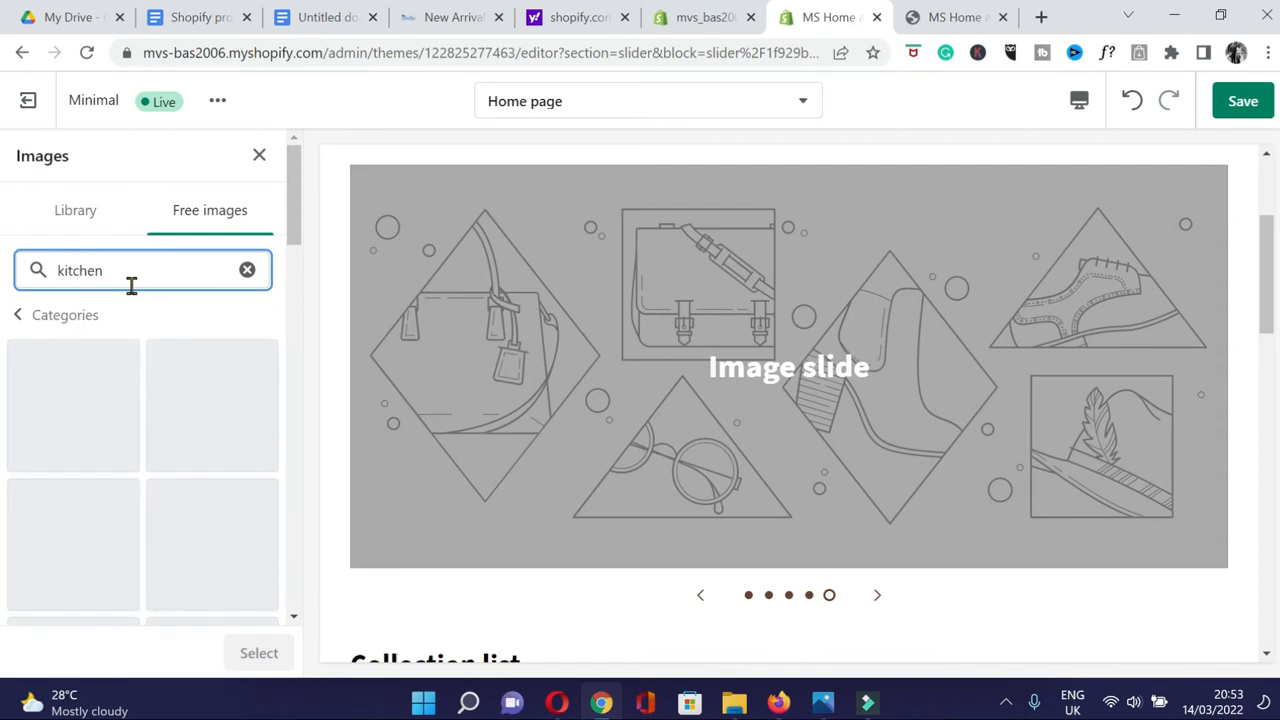
Use the photo of the bright kitchen with a white island and bar stools as the new slide's image.
scroll(100, 560, down, 3)
scroll(40, 545, down, 5)
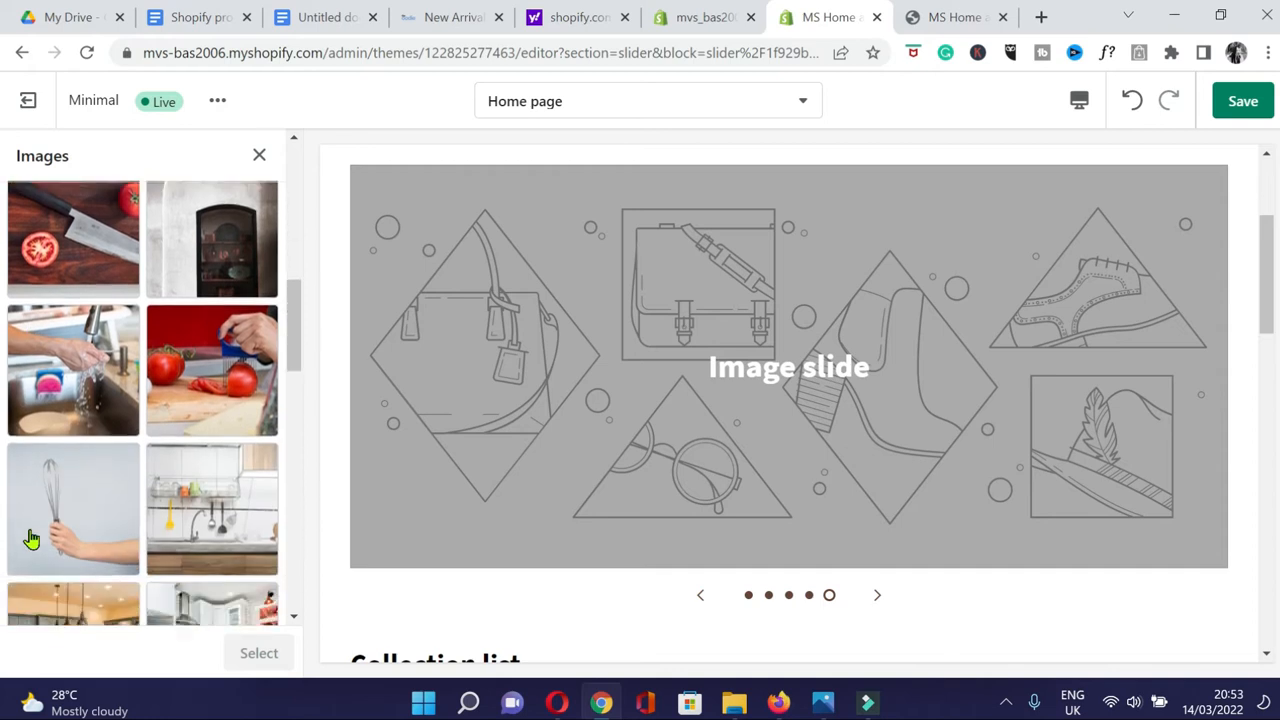
scroll(31, 540, down, 4)
scroll(31, 540, down, 5)
scroll(31, 540, down, 5)
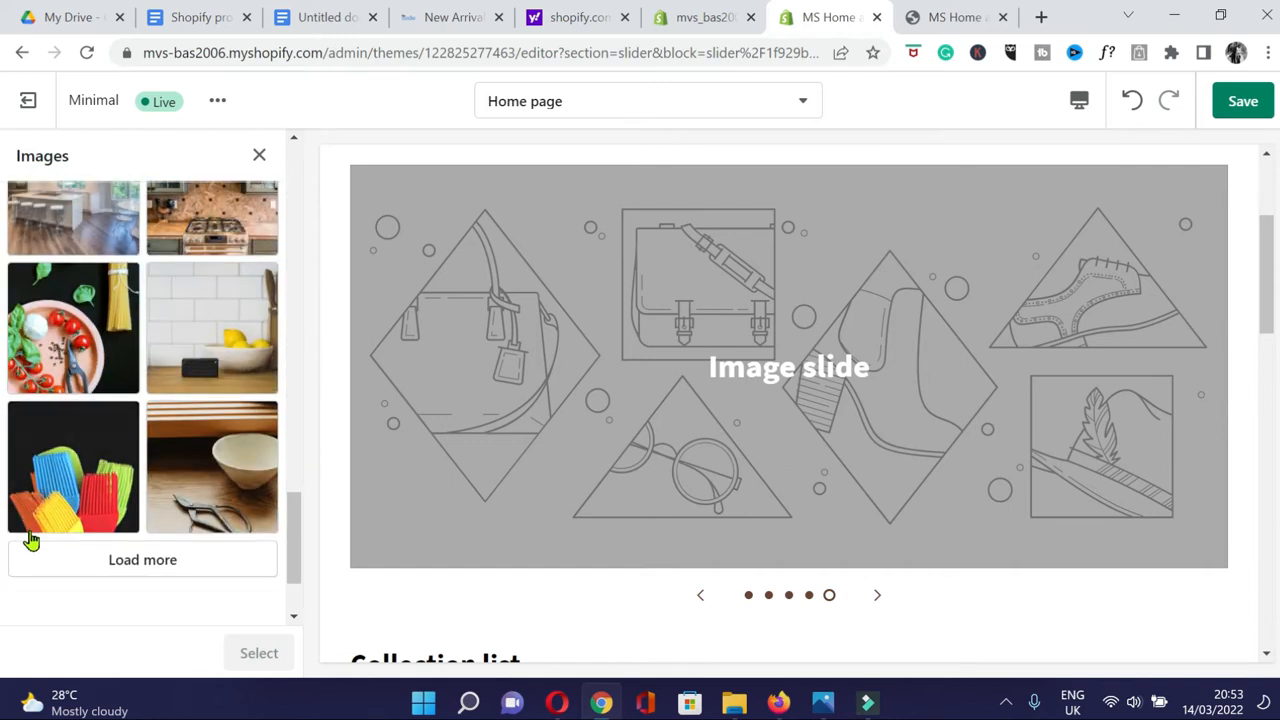
scroll(31, 540, up, 3)
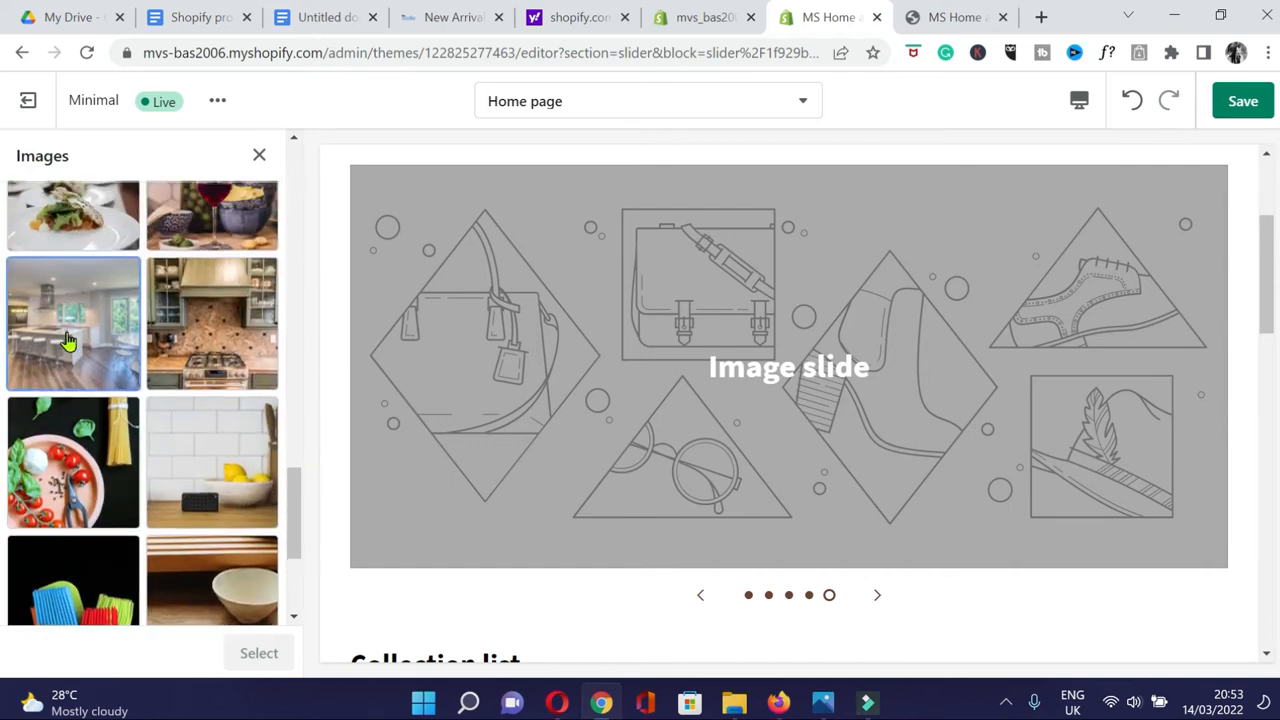
click(66, 341)
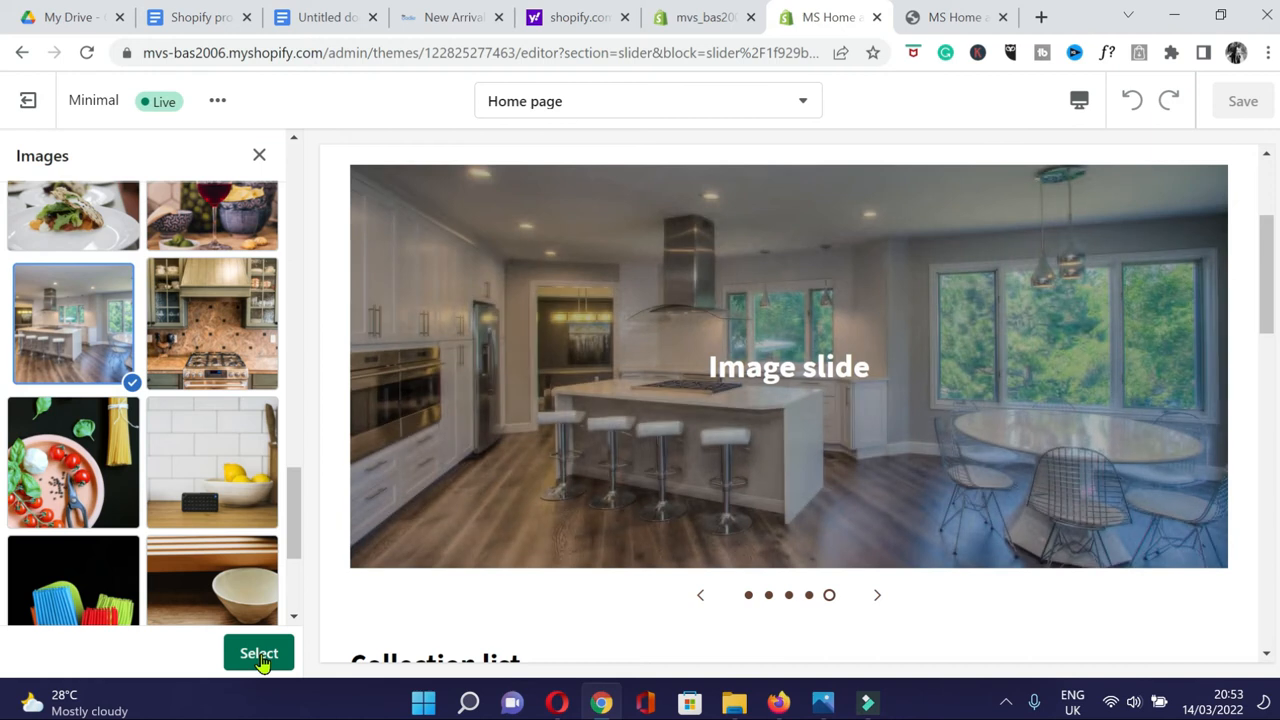
click(259, 655)
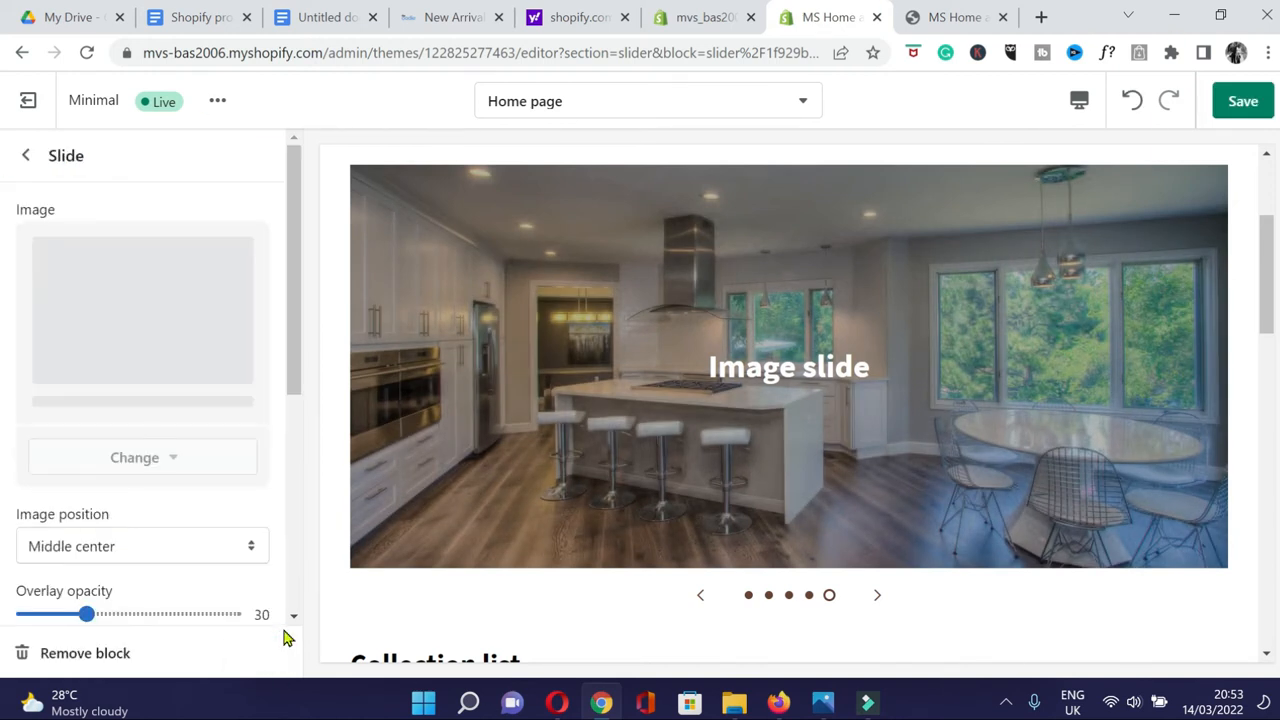
Replace the new slide's heading with "Kitchen".
scroll(163, 555, down, 2)
scroll(160, 554, down, 2)
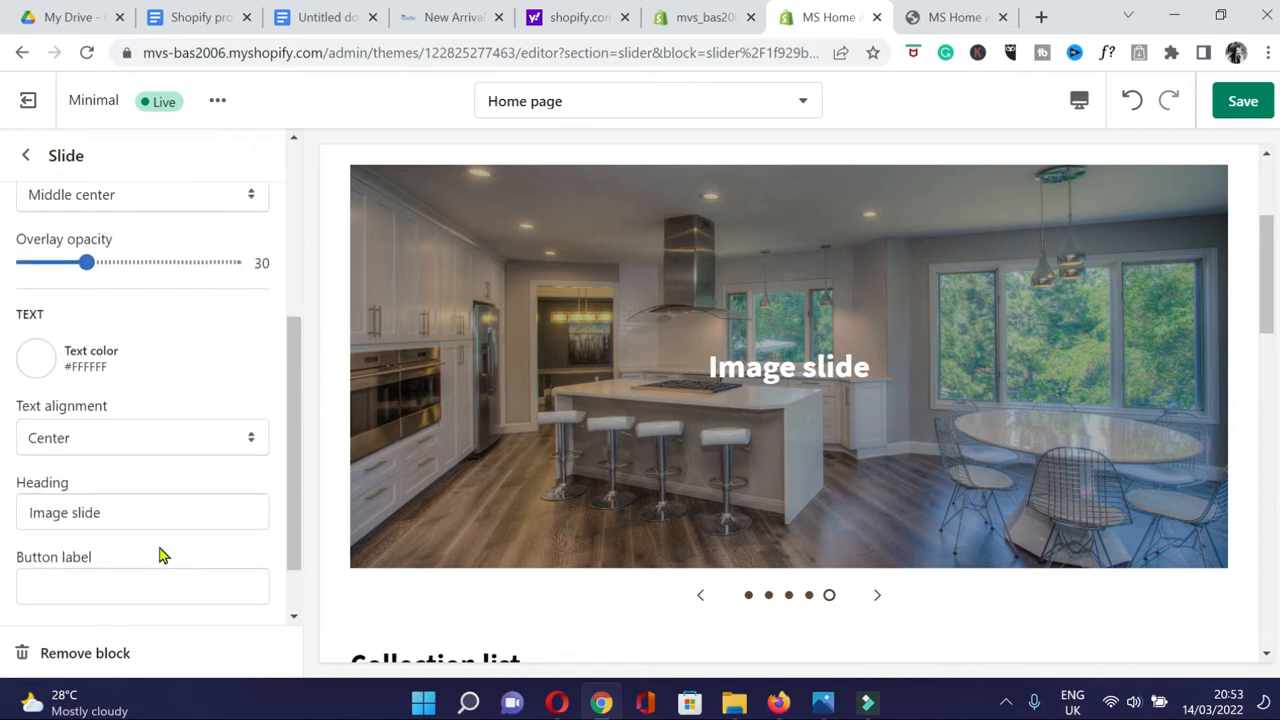
click(137, 440)
triple_click(138, 442)
text(Kitchen)
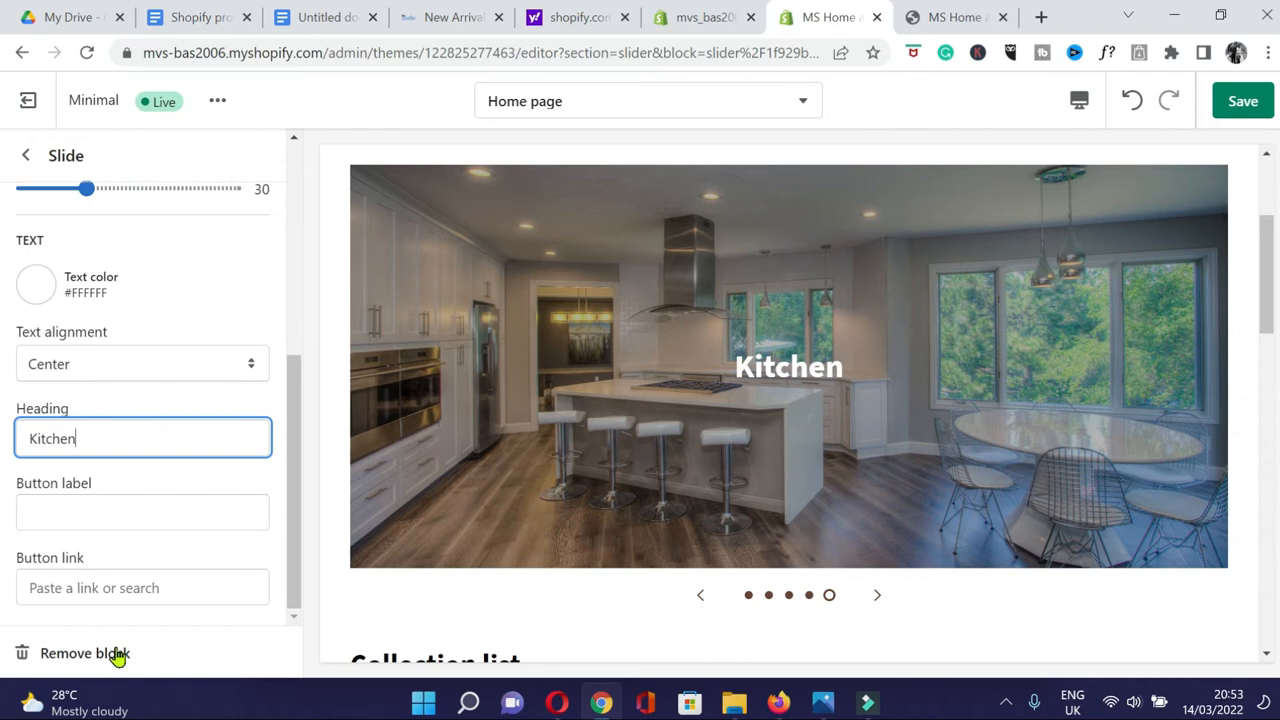
Give the Kitchen slide a "SHOP NOW" button linked to All products and save the theme.
click(143, 520)
text(SHOP NOW)
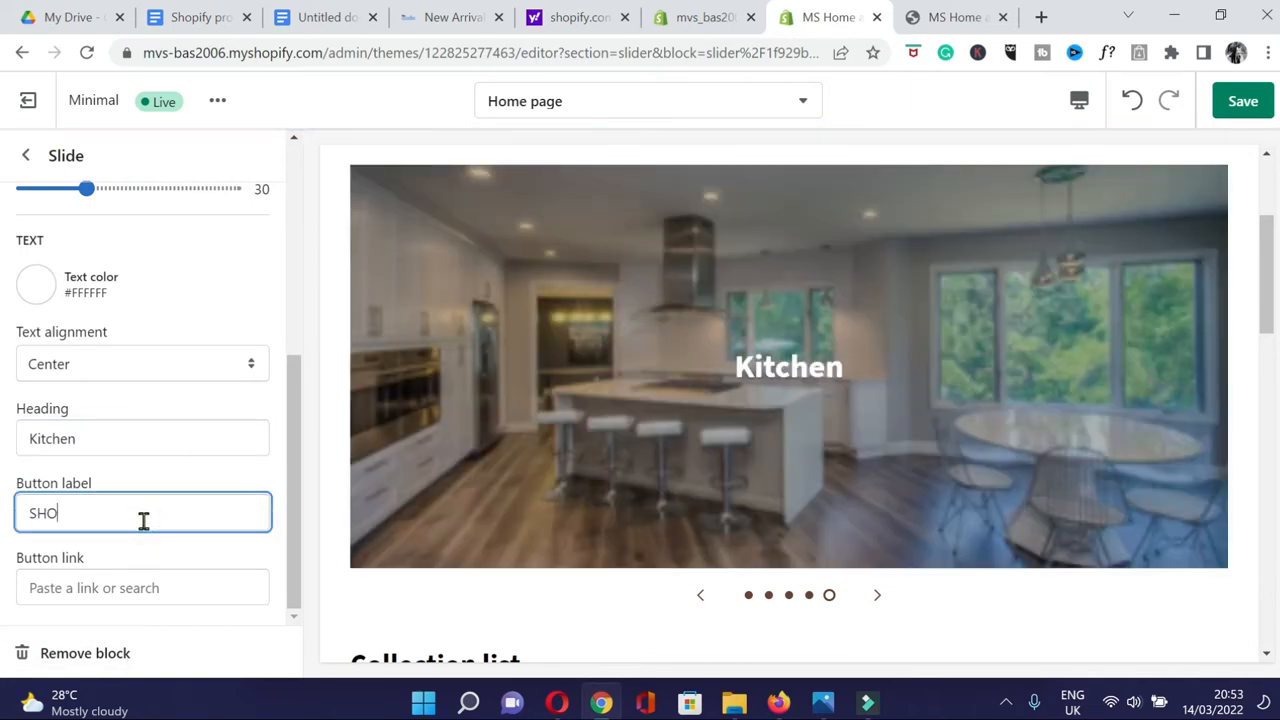
click(69, 586)
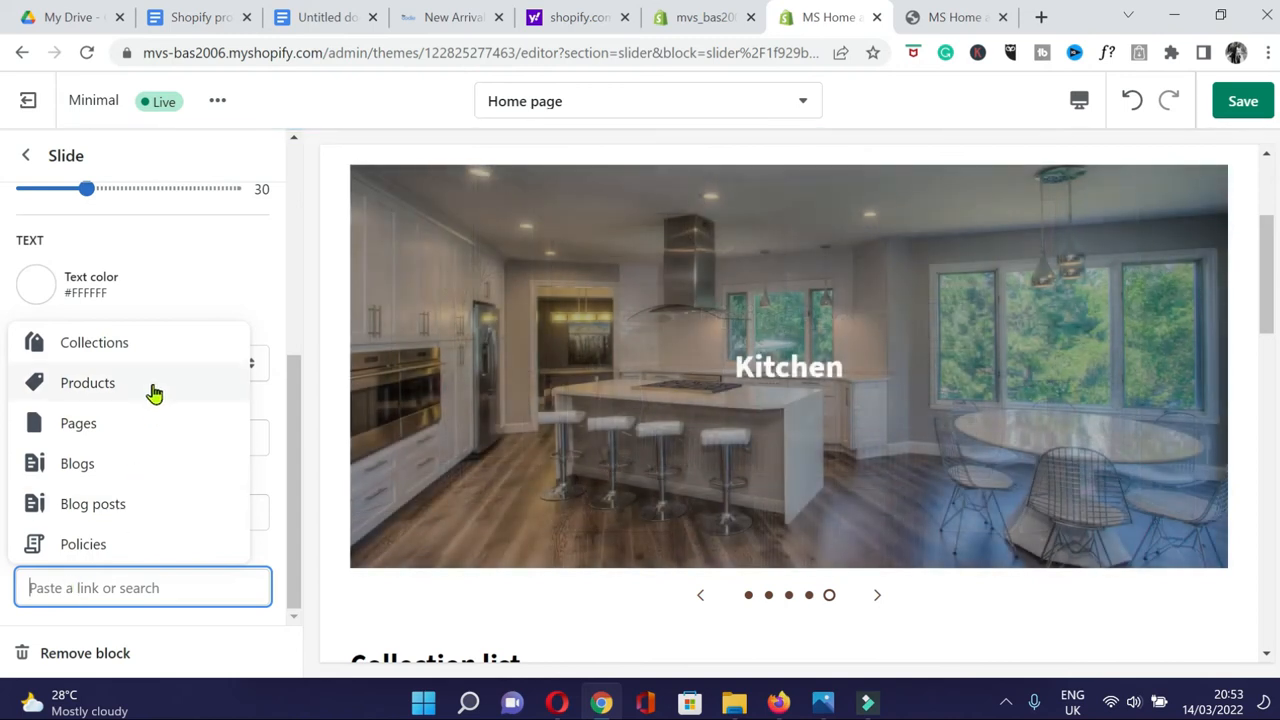
click(153, 393)
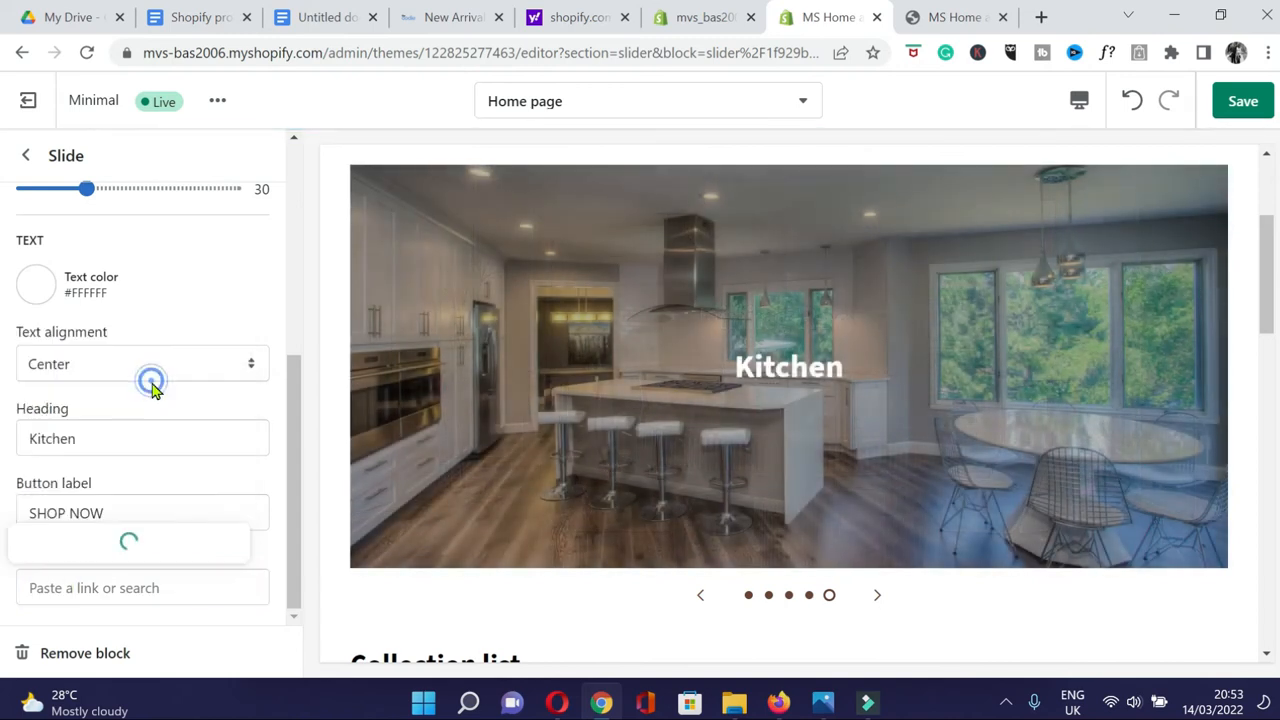
click(114, 549)
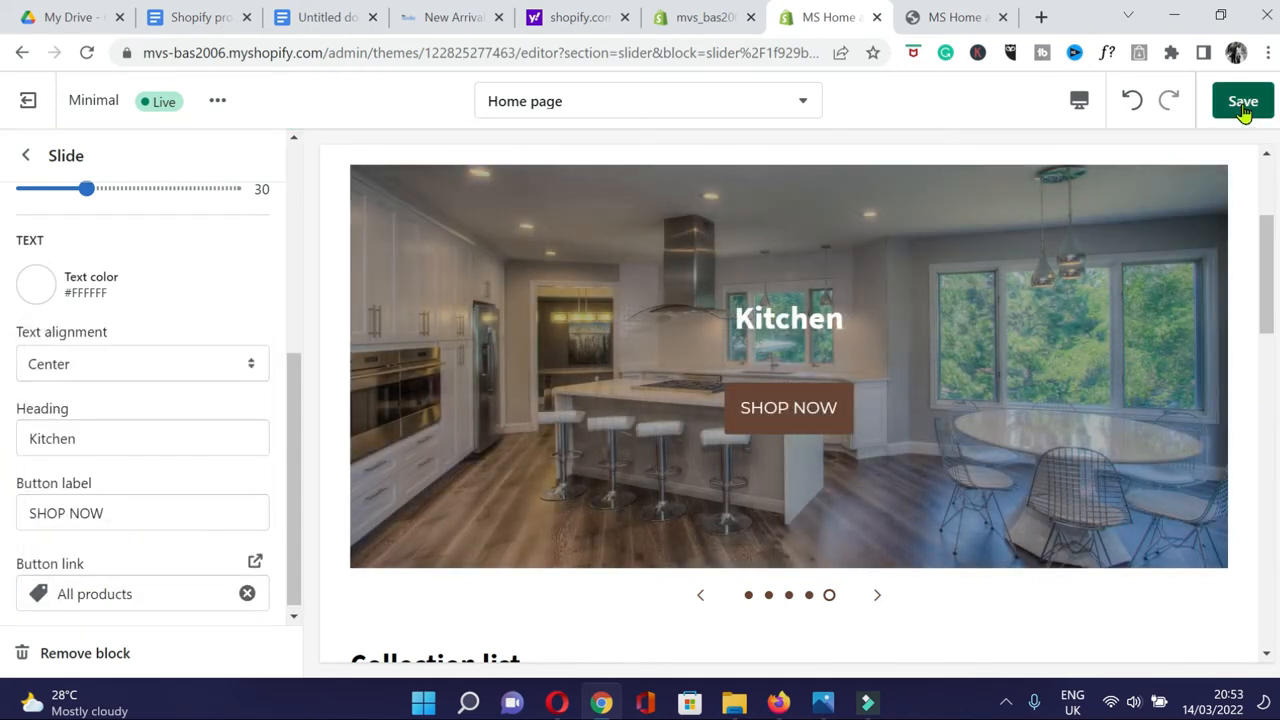
click(1243, 104)
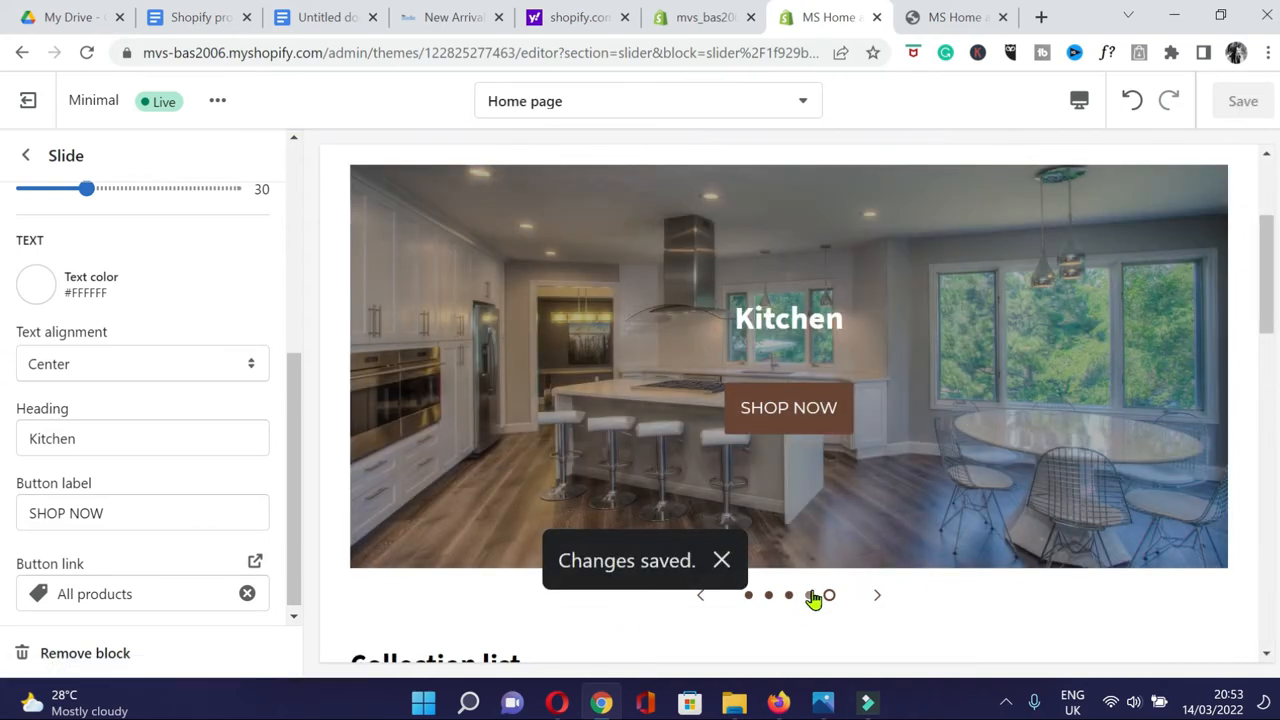
Review the slideshow's slides in the preview and the remaining home page sections down to the footer.
click(879, 596)
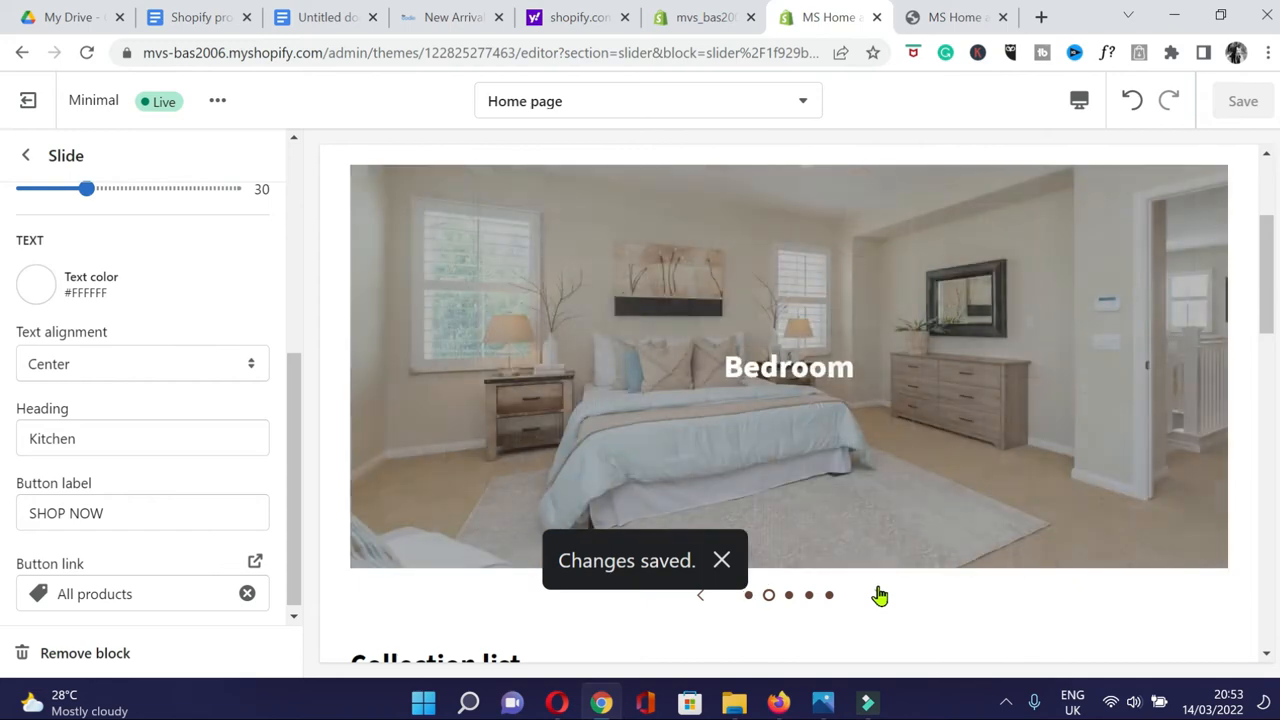
click(879, 596)
drag(1266, 234, 1270, 330)
scroll(84, 436, down, 1)
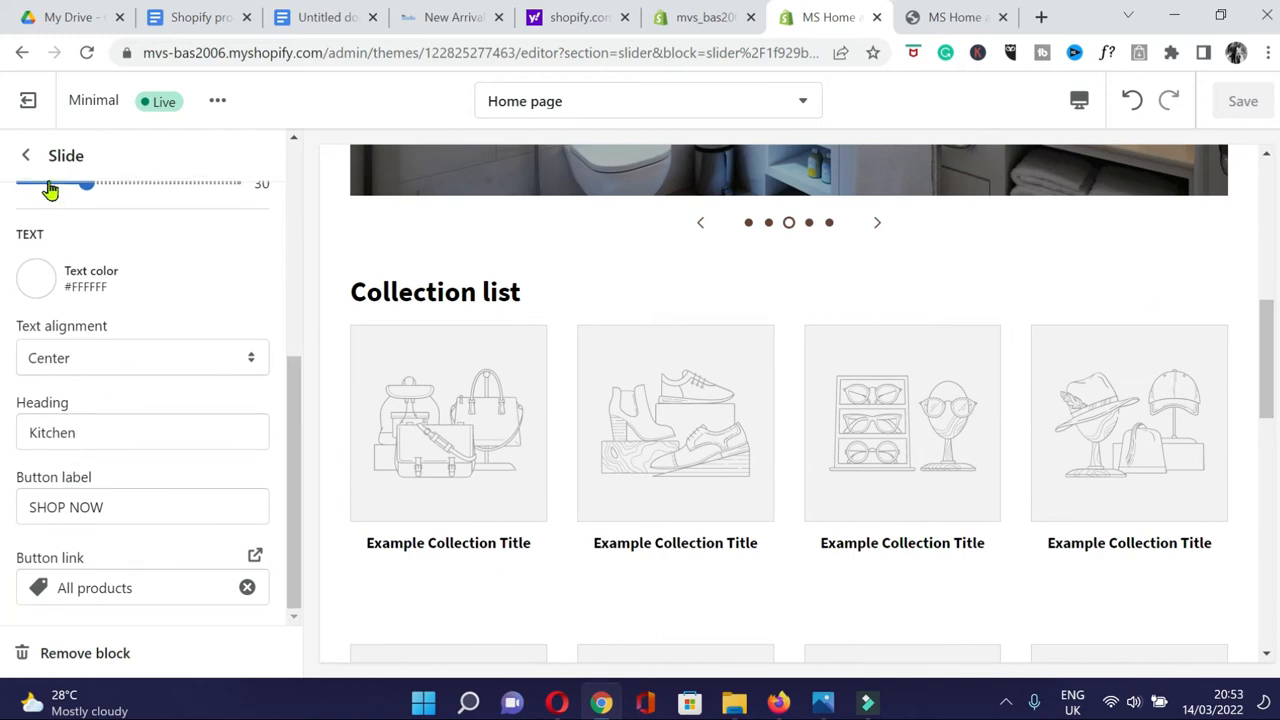
click(27, 157)
scroll(257, 414, down, 3)
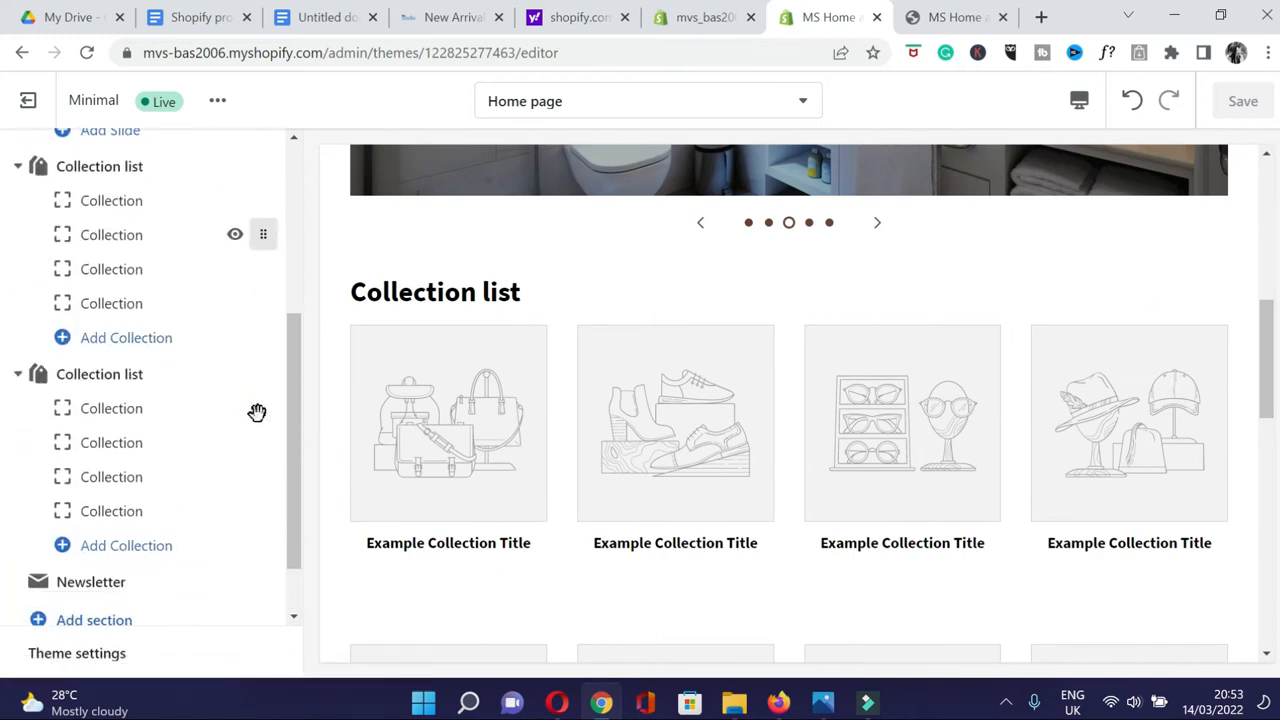
scroll(257, 414, down, 2)
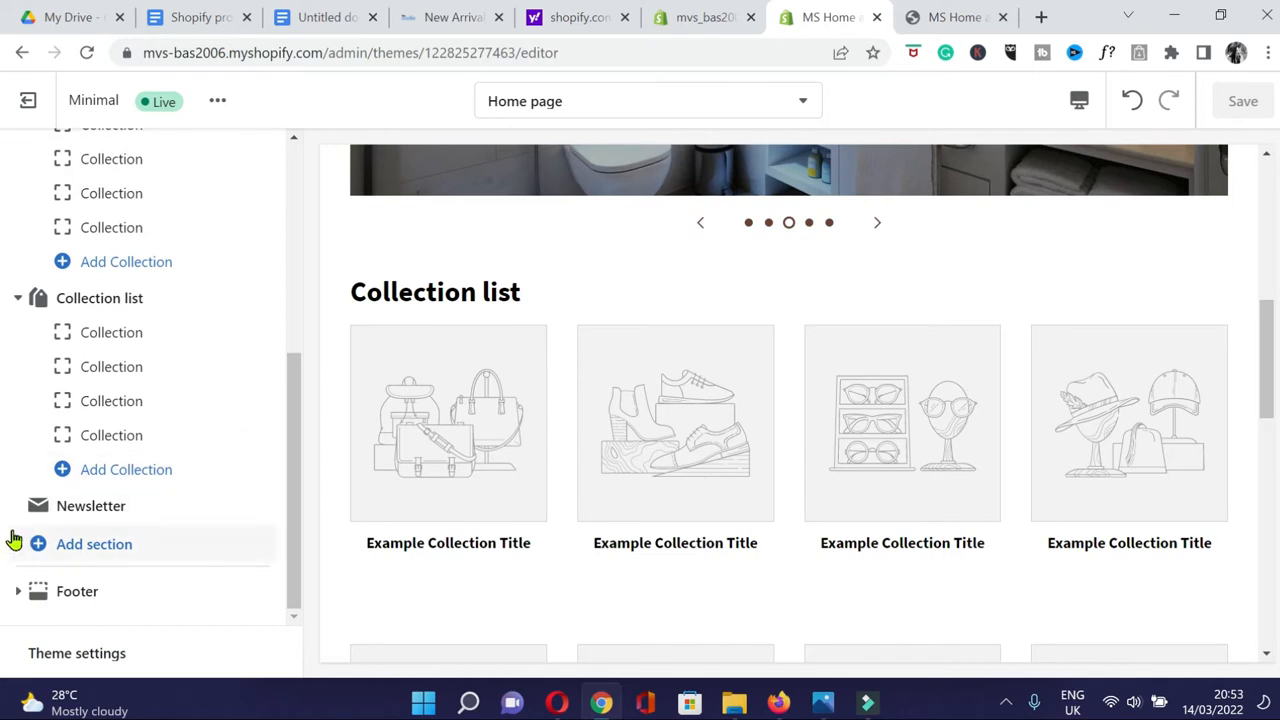
scroll(262, 360, up, 4)
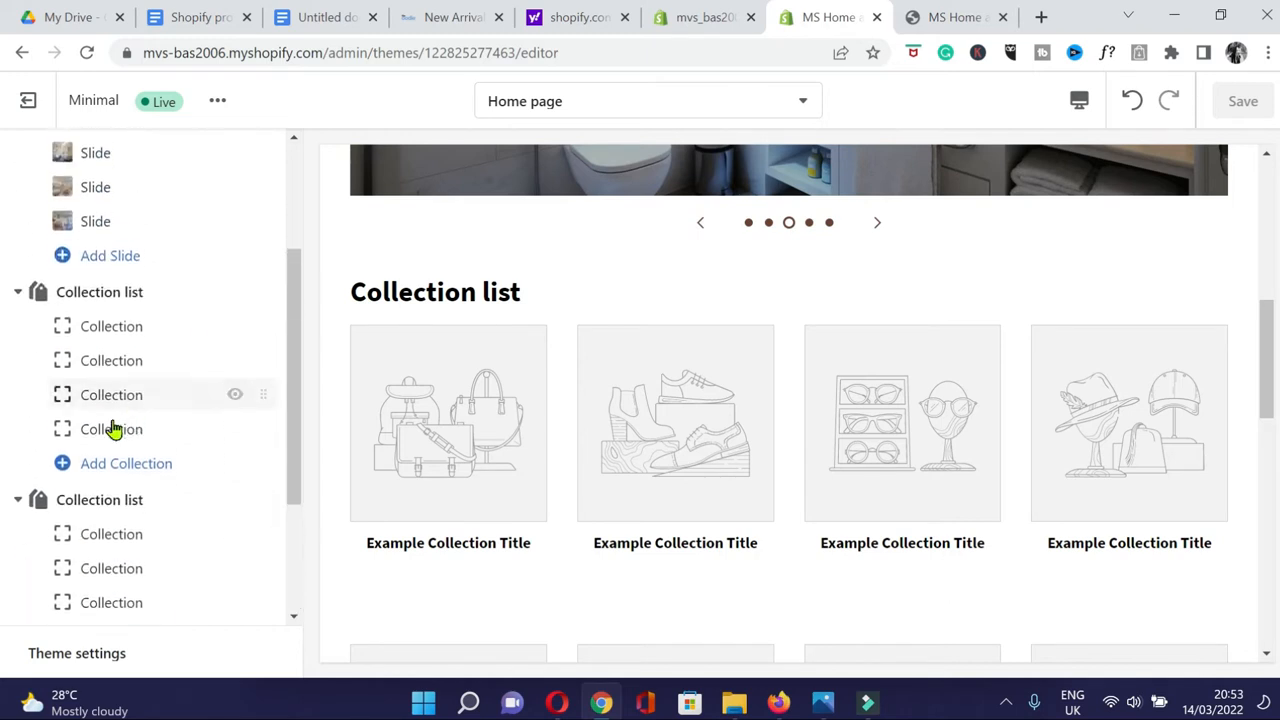
scroll(113, 429, up, 4)
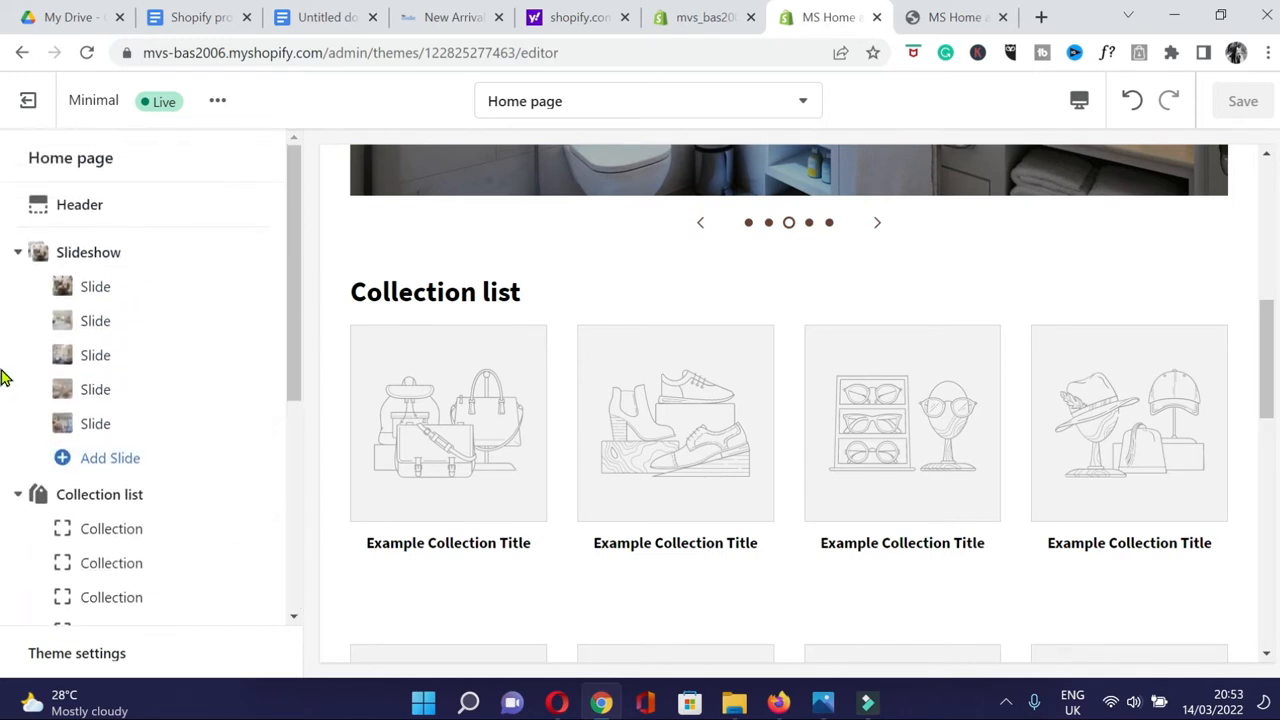
drag(1268, 320, 1274, 378)
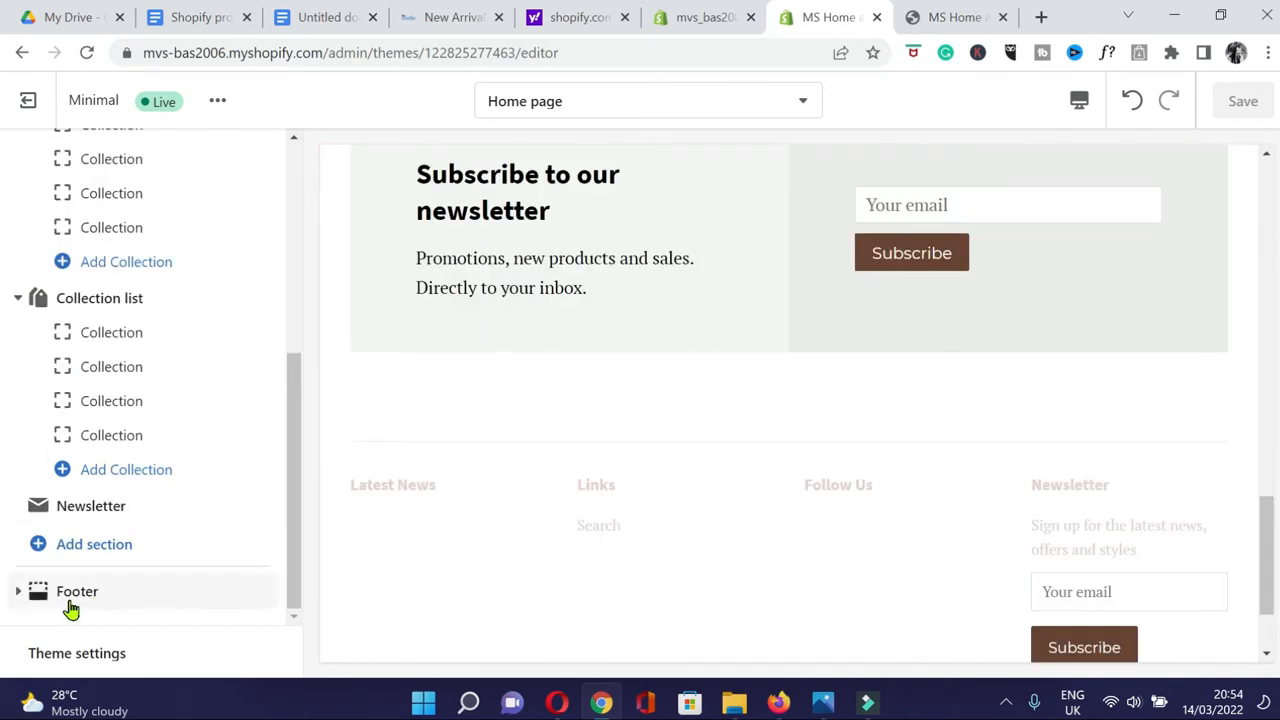
Expand the footer section and open the Footer menu used by its menu block for editing.
click(75, 593)
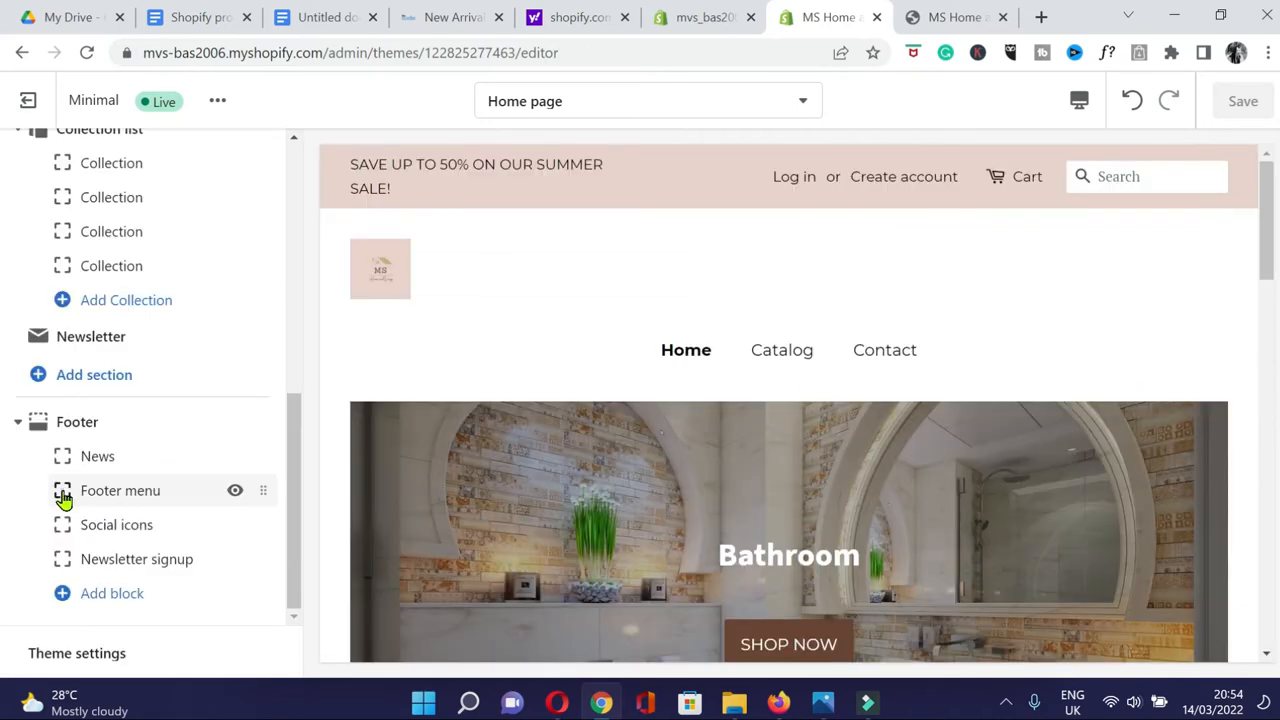
click(63, 496)
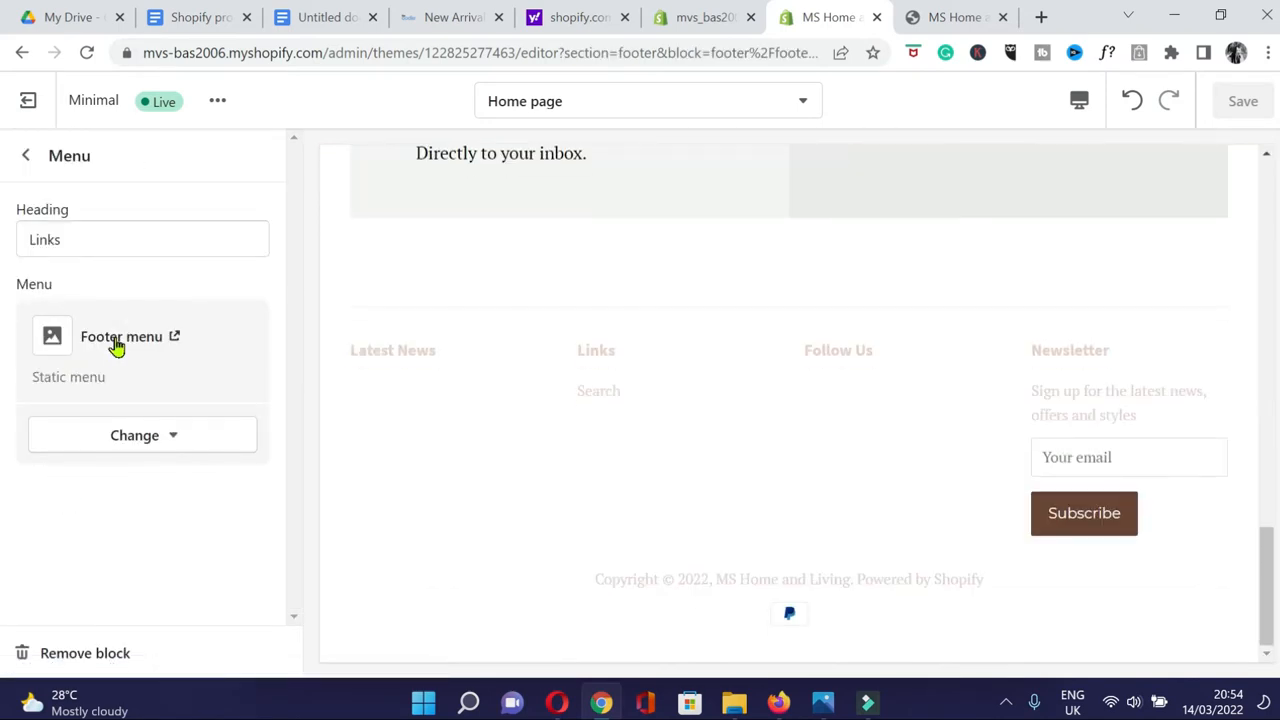
click(114, 340)
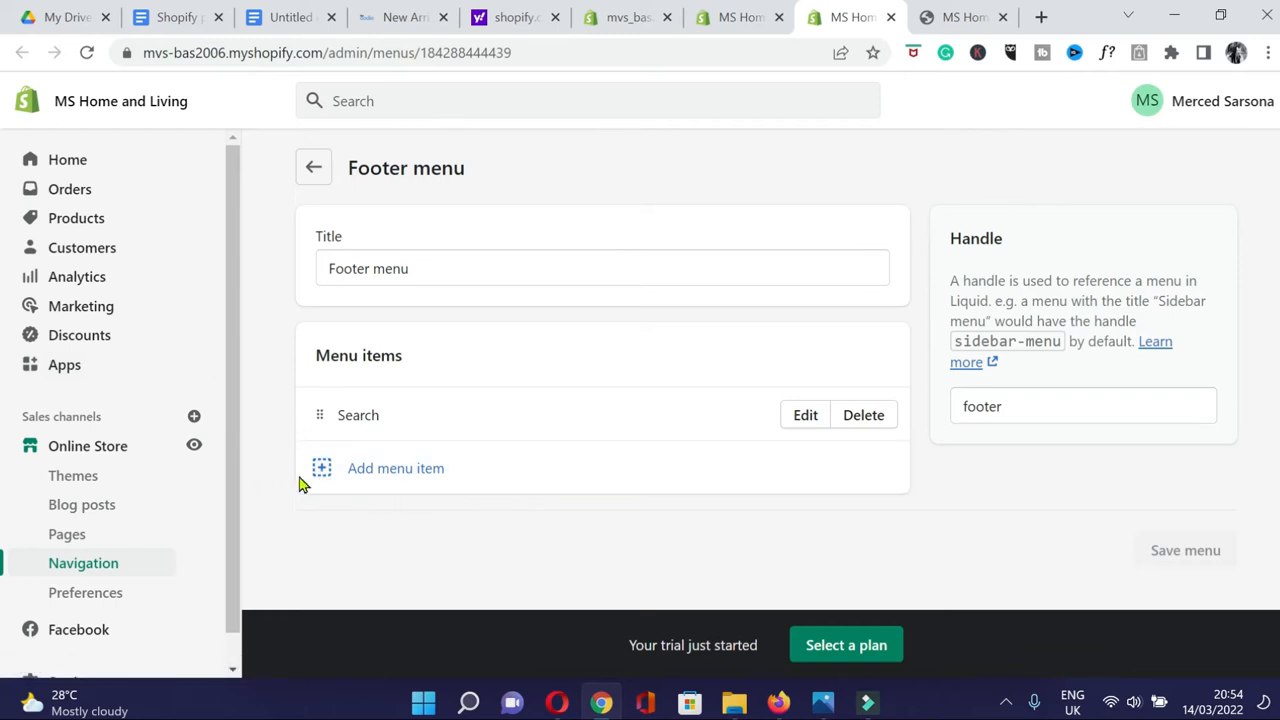
Add a "Terms of Service" item to the Footer menu, linked to the Terms of Service policy.
click(361, 474)
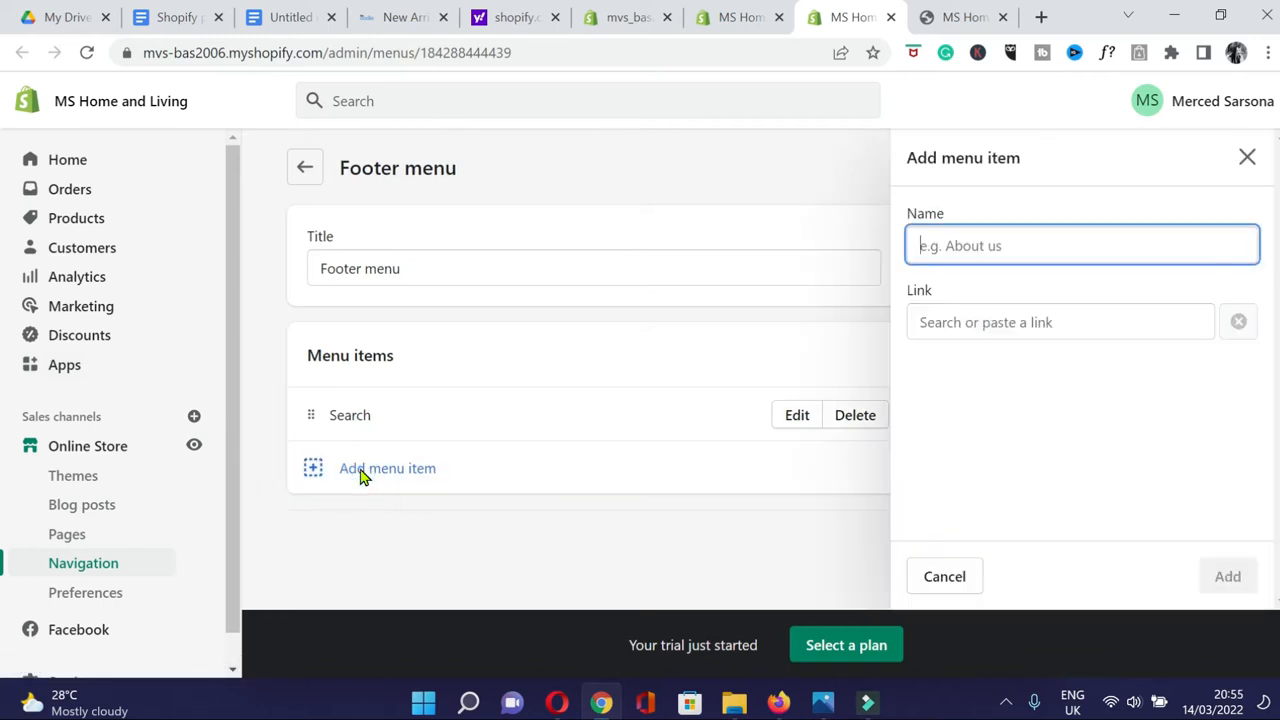
click(1019, 249)
text(Terms of Service)
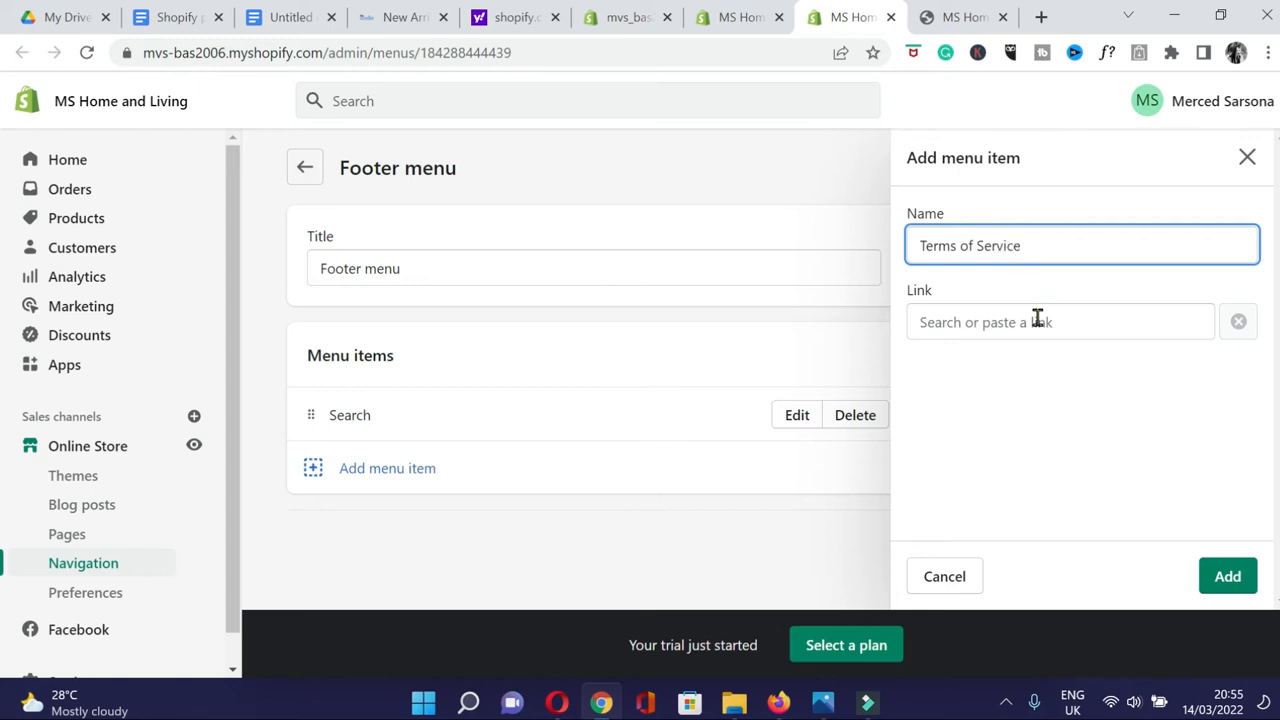
click(1037, 318)
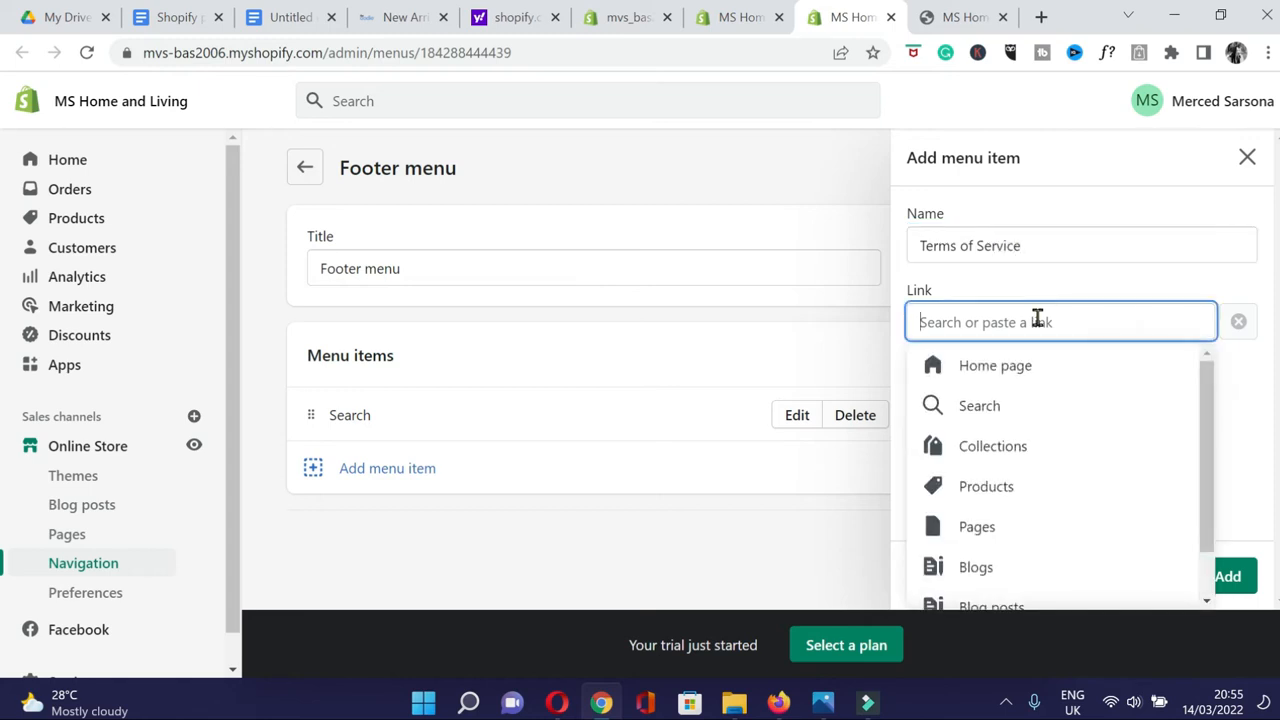
scroll(1092, 451, down, 1)
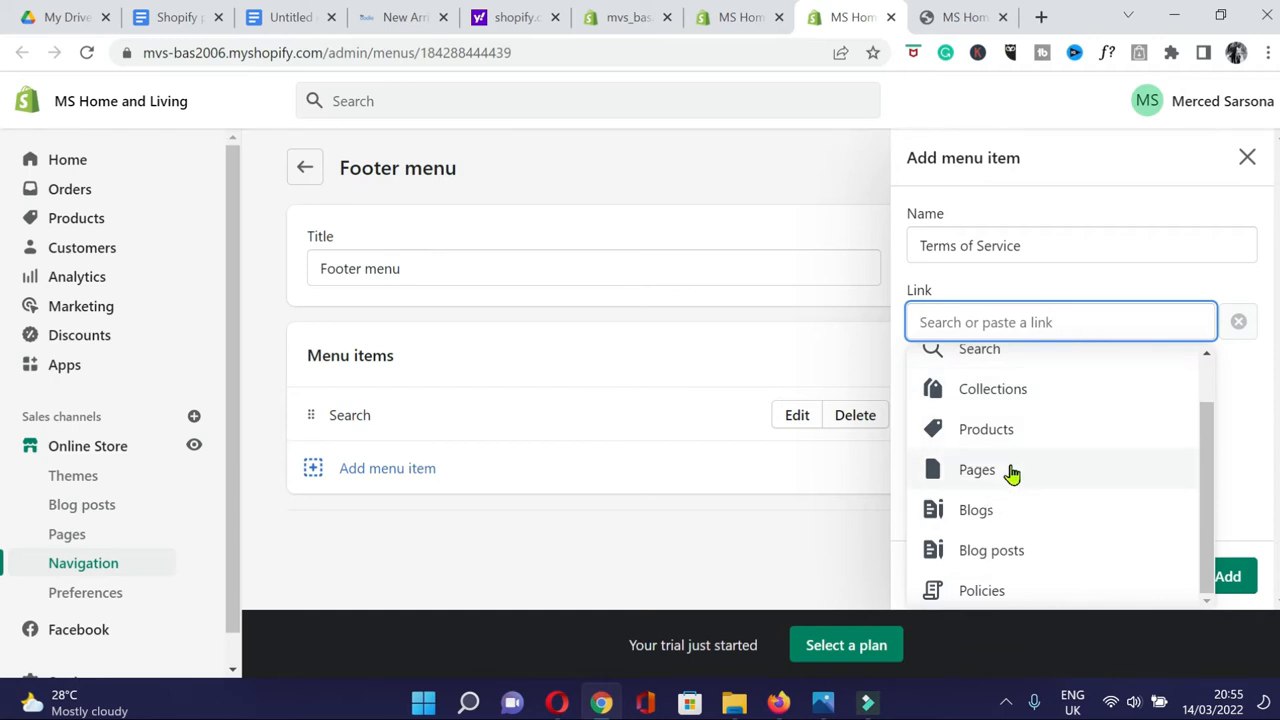
click(982, 592)
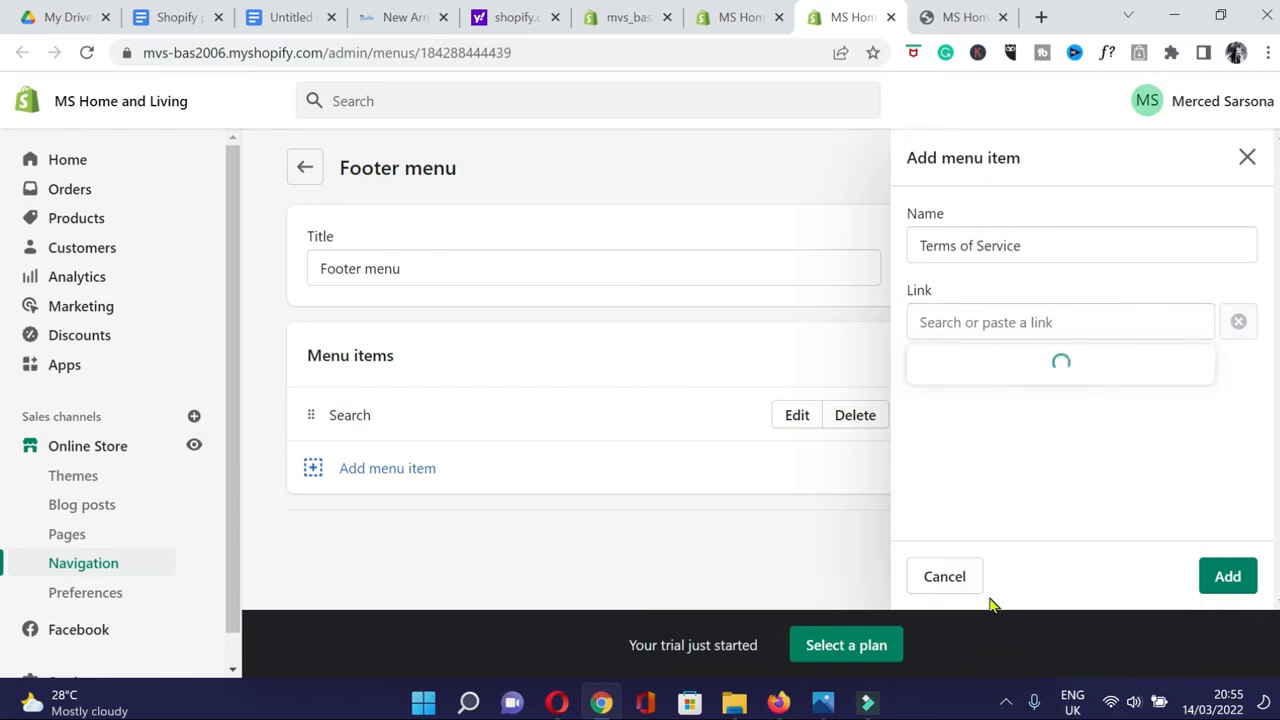
click(993, 530)
click(1230, 577)
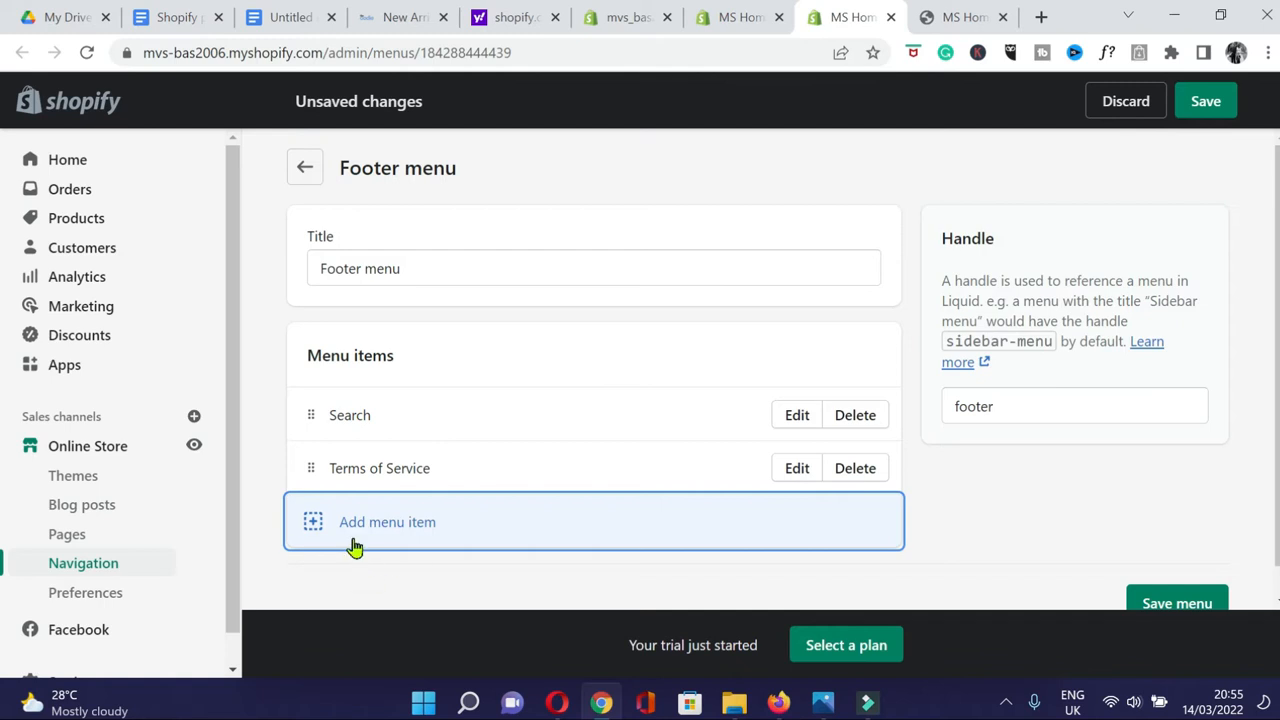
Add a "Refund Policy" item to the Footer menu, linked to the Refund Policy.
click(318, 524)
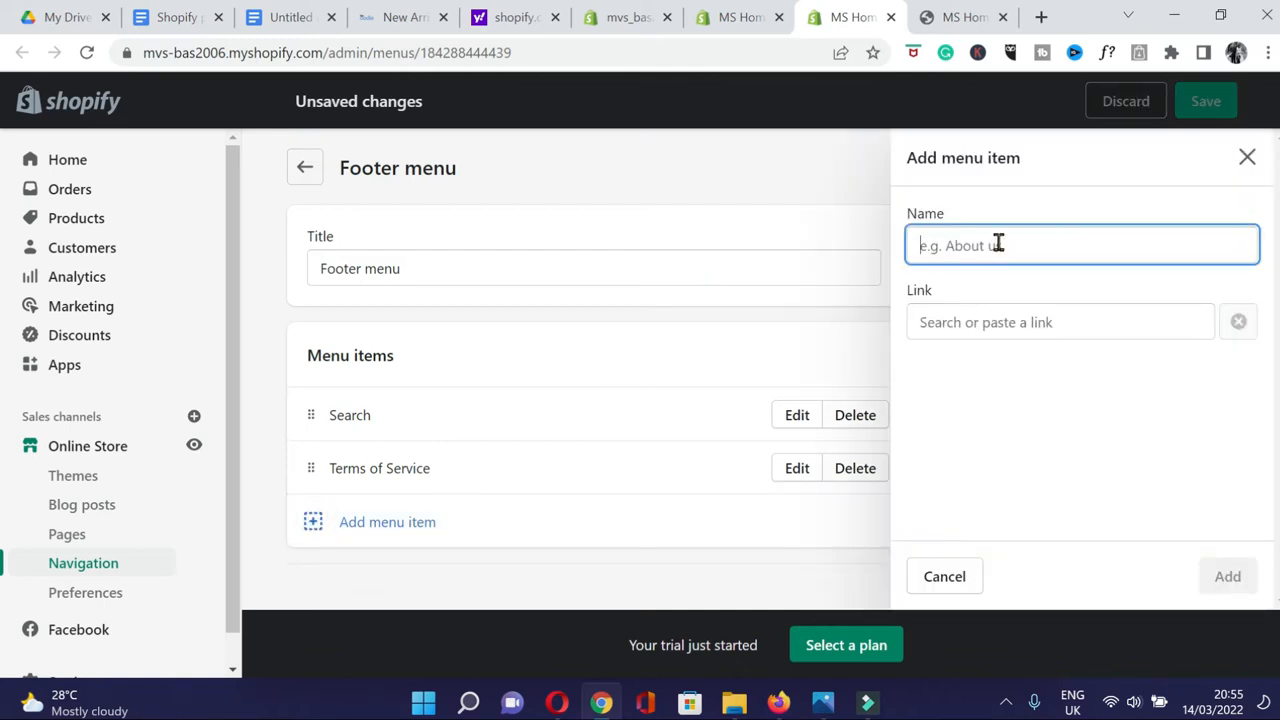
text(Refund Policy)
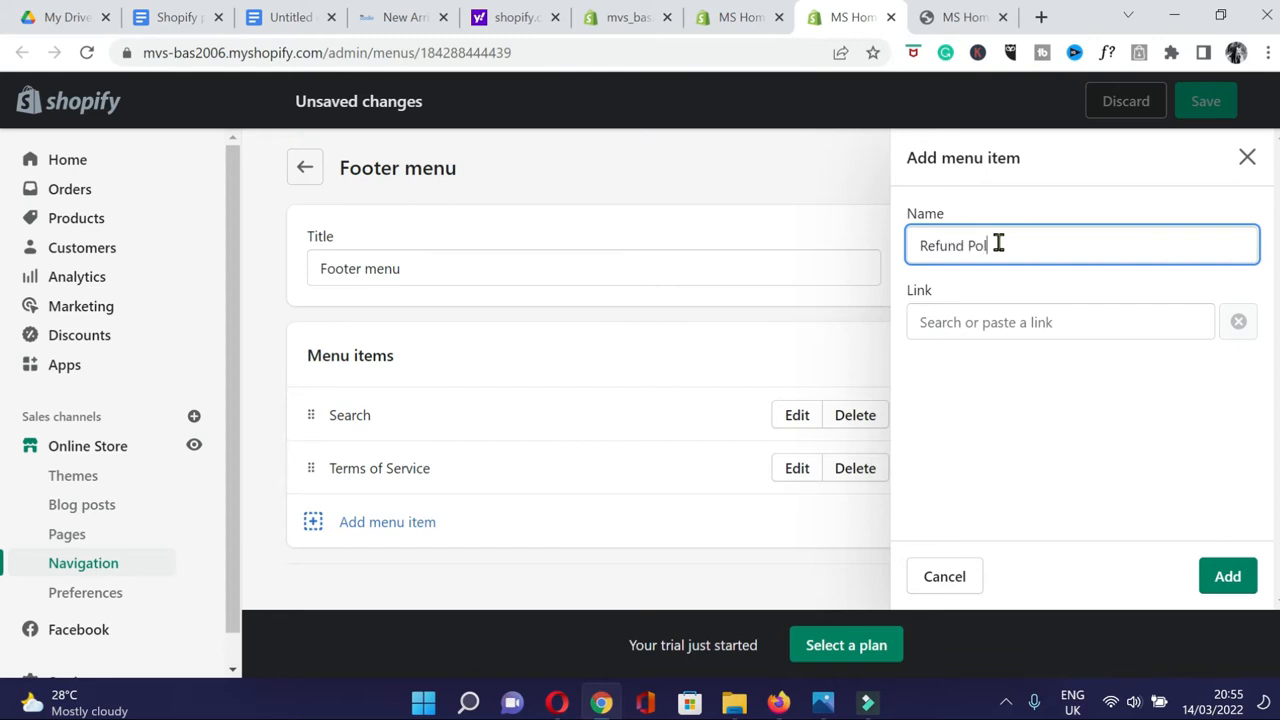
click(1024, 318)
scroll(1046, 571, down, 1)
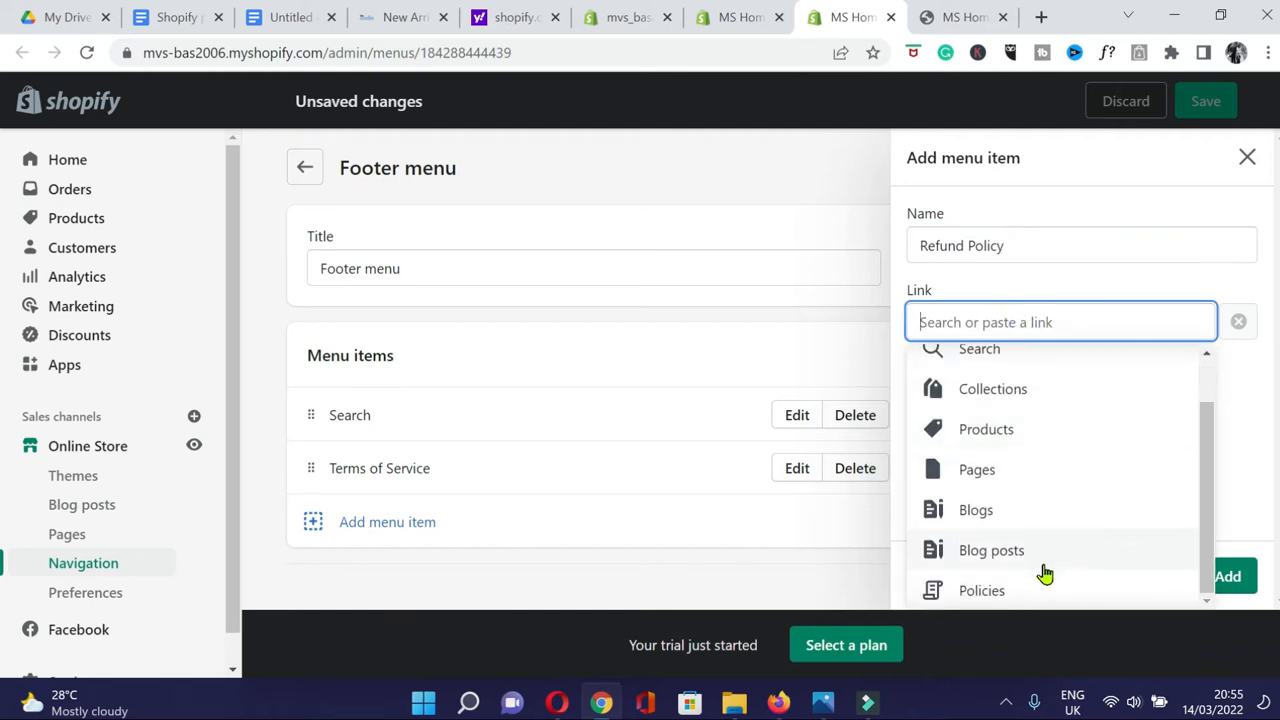
click(985, 591)
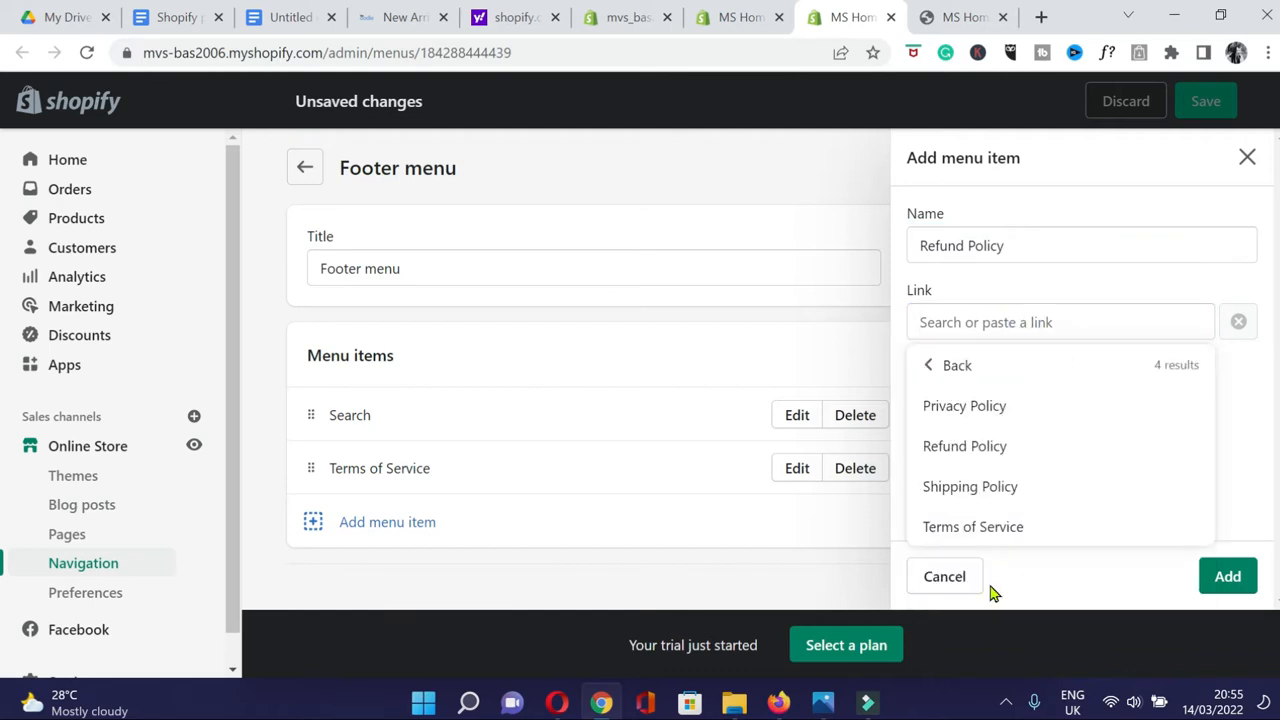
click(988, 446)
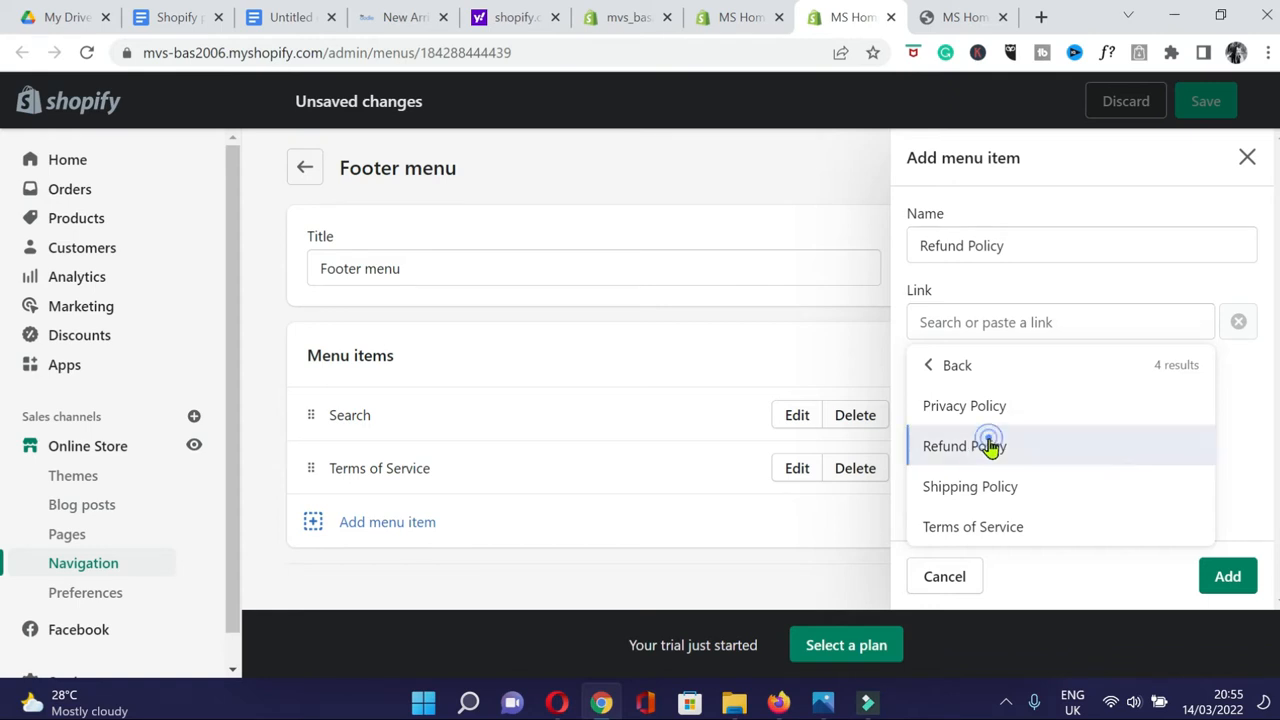
click(1232, 578)
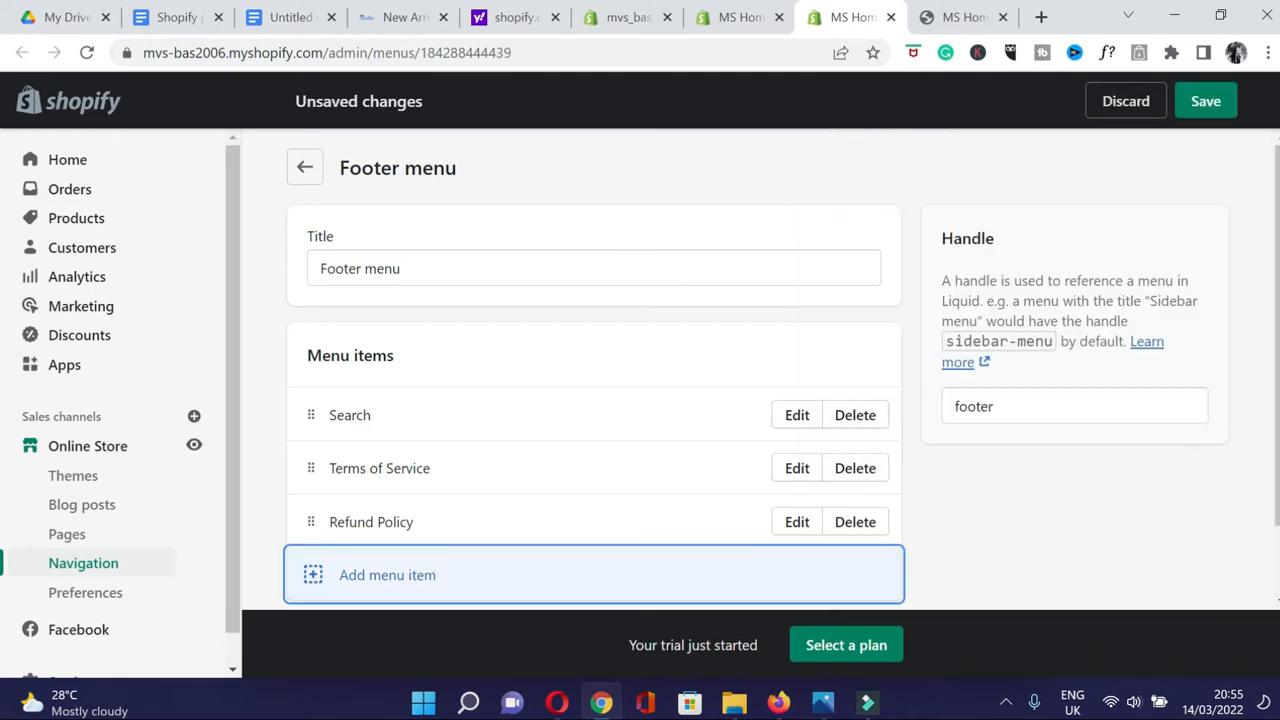
Add a "Shipping Policy" item to the Footer menu, linked to the Shipping Policy.
click(437, 573)
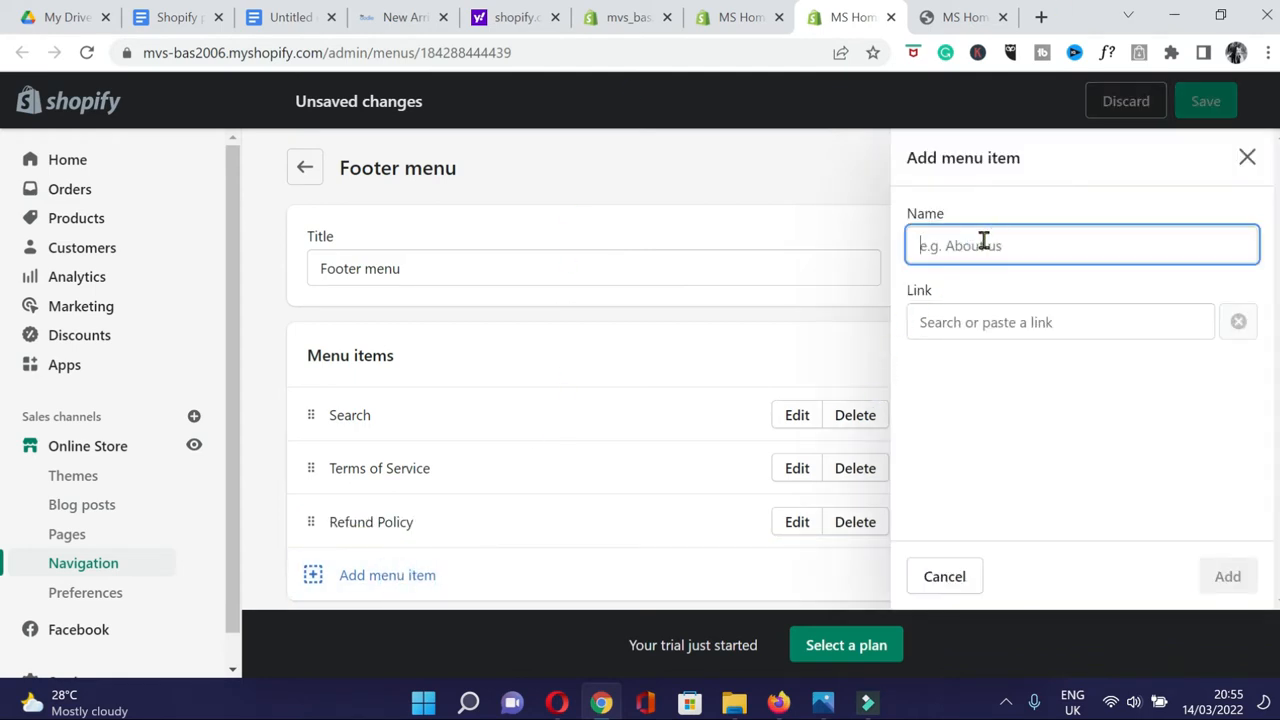
text(Shipping Policy)
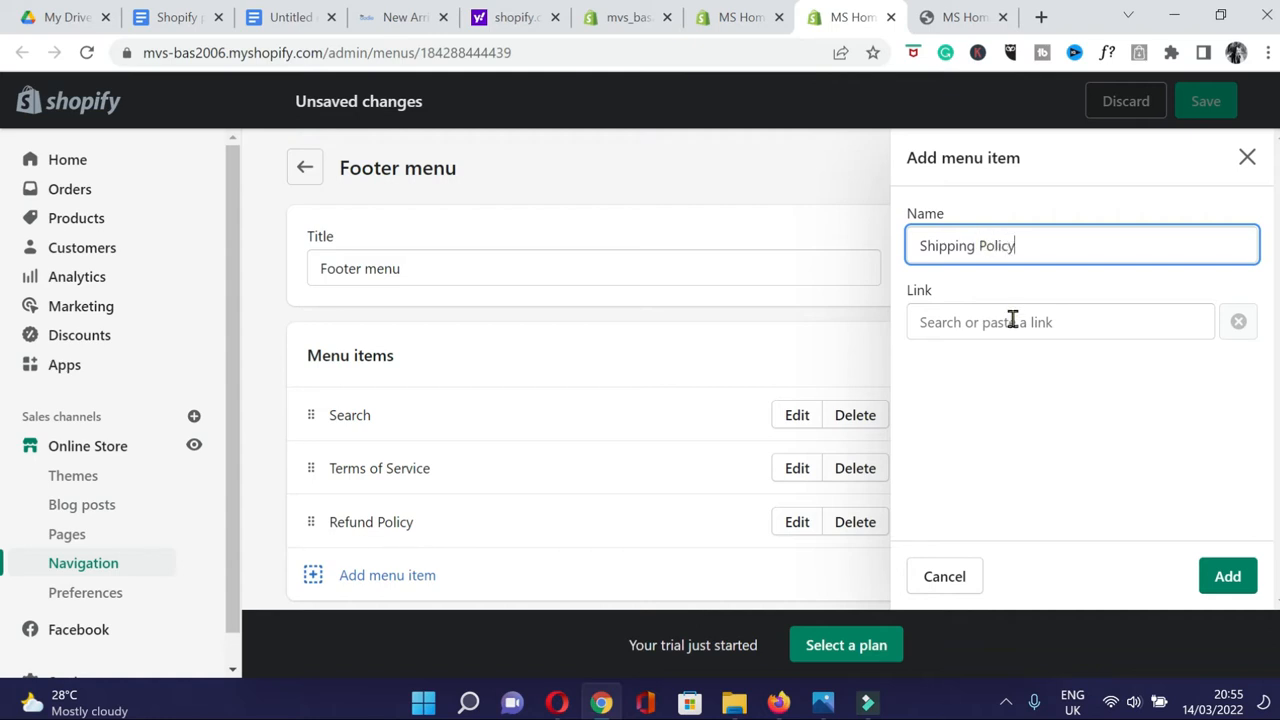
click(1013, 320)
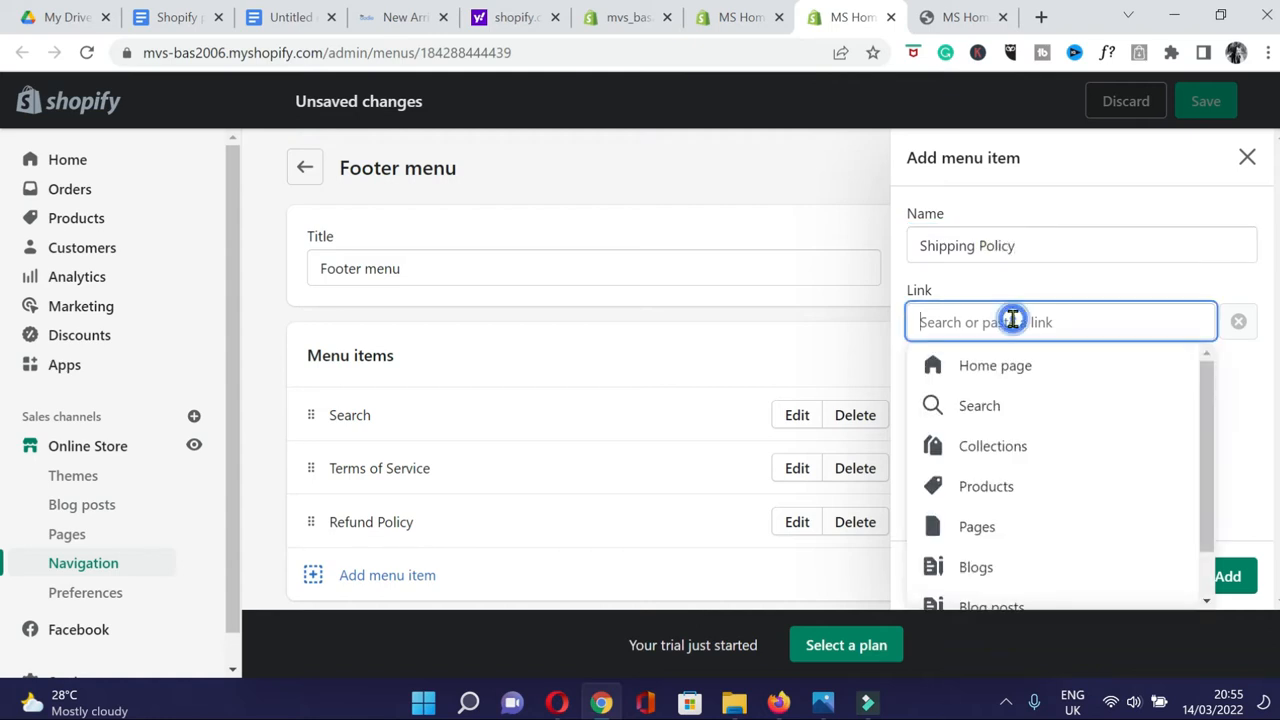
scroll(1083, 543, down, 1)
click(975, 598)
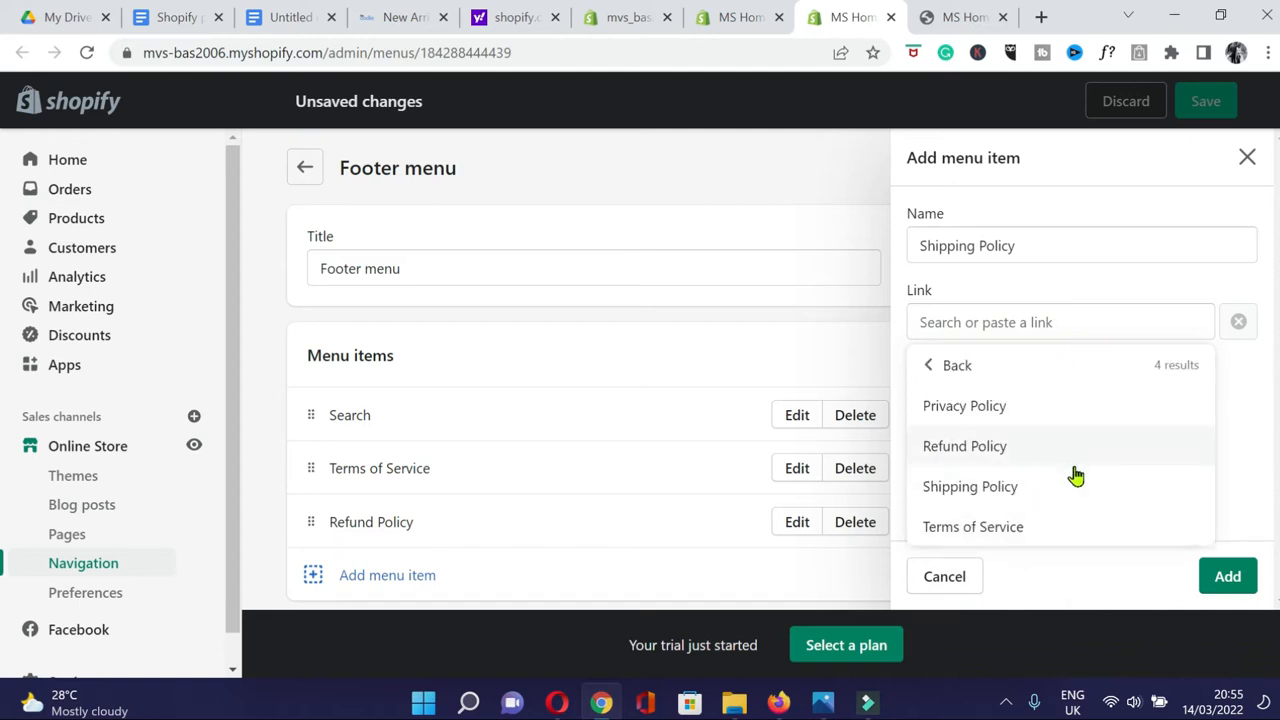
click(1015, 488)
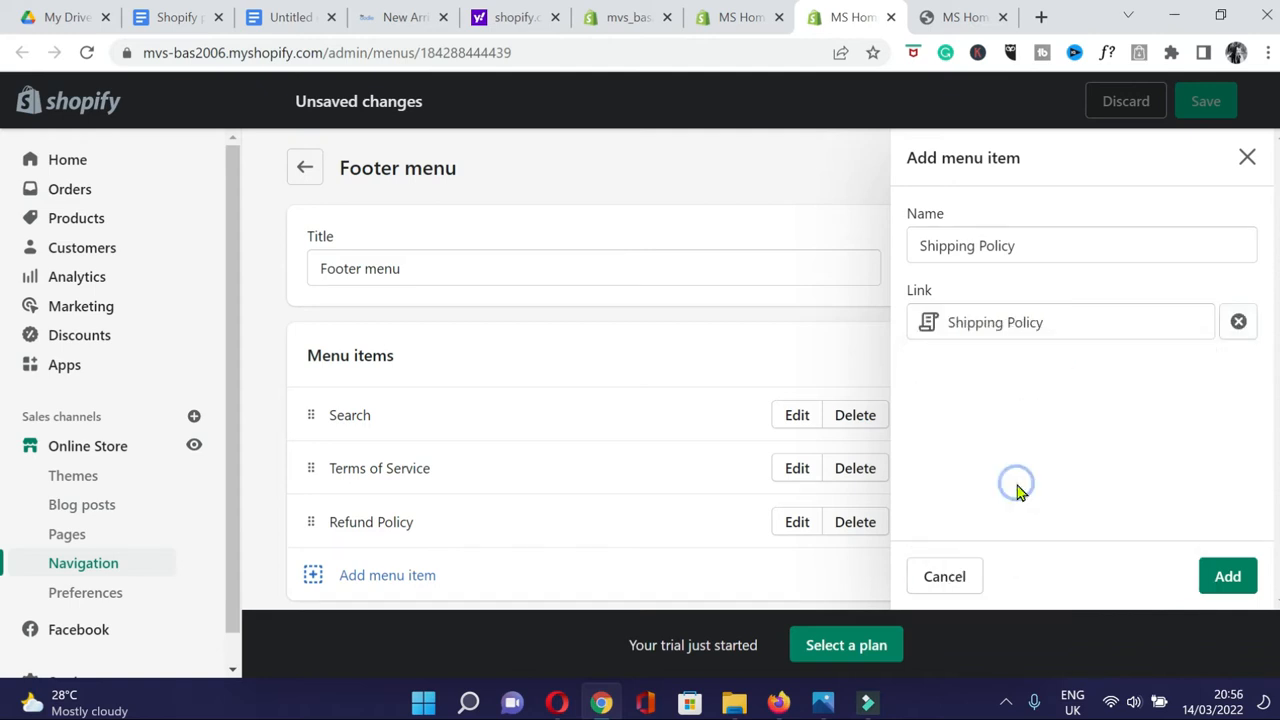
click(1228, 578)
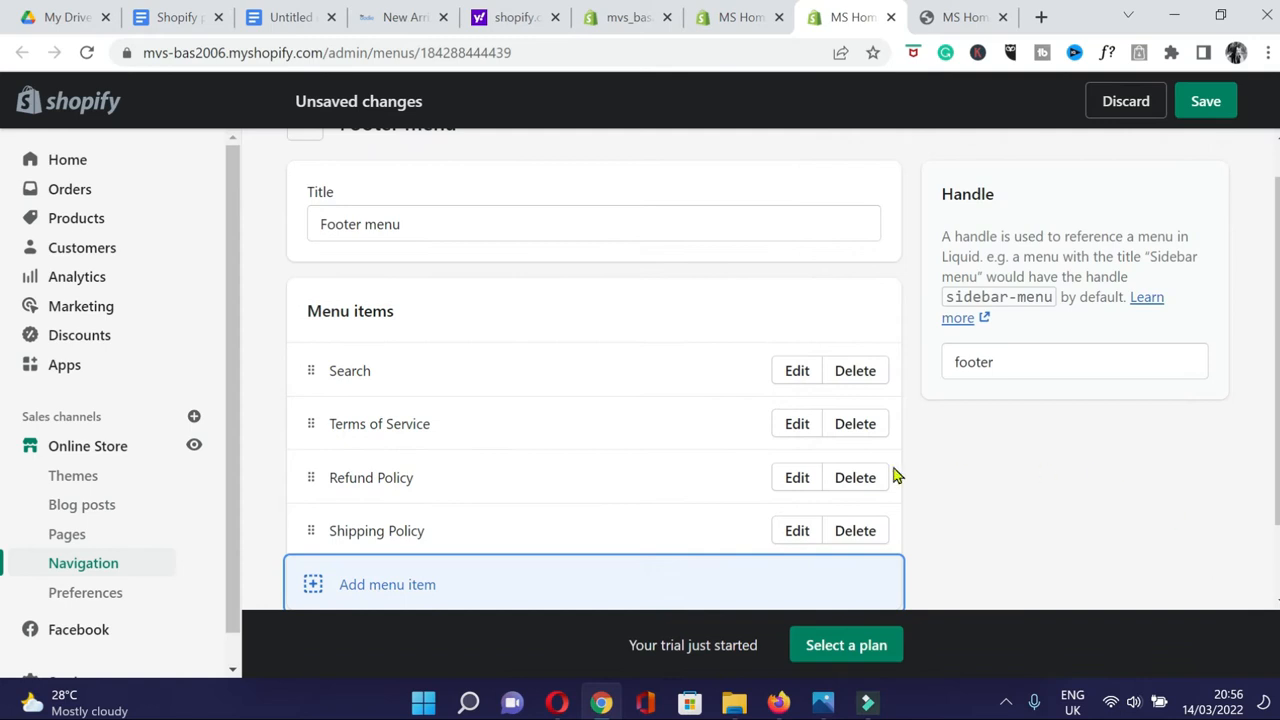
Add a "Privacy Policy" item linked to the Privacy Policy and save the Footer menu.
scroll(690, 490, down, 1)
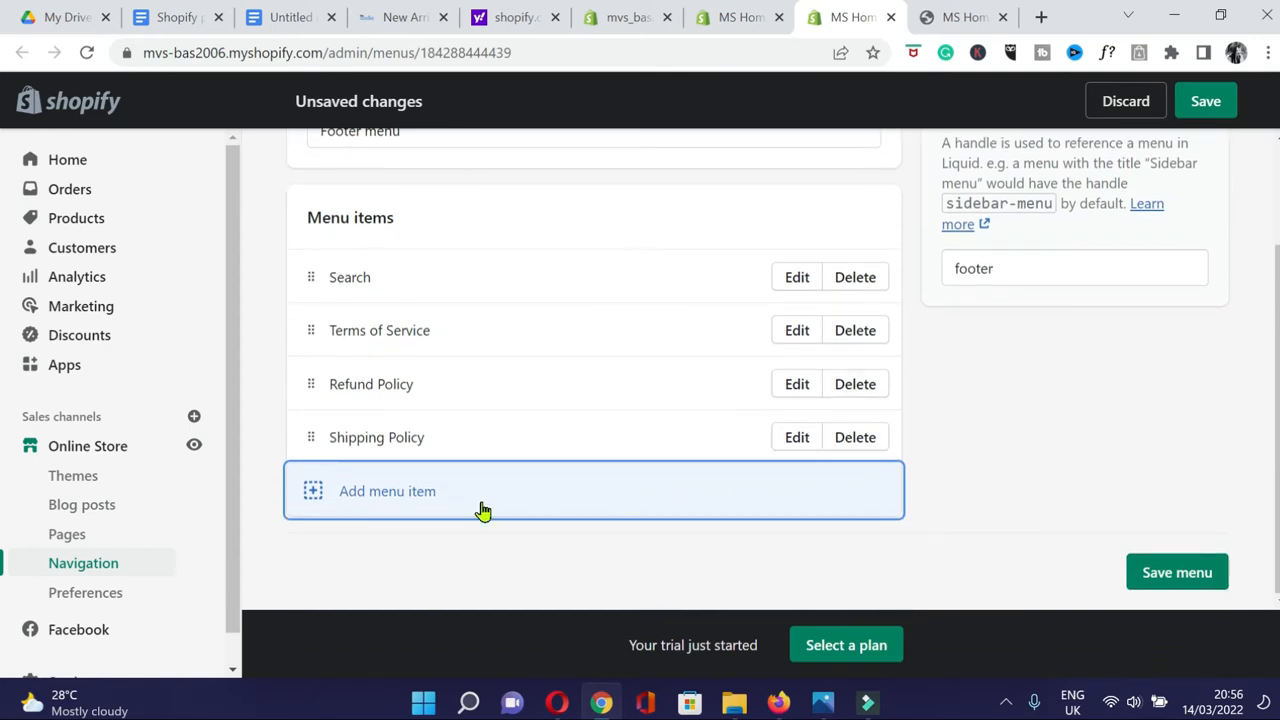
click(403, 495)
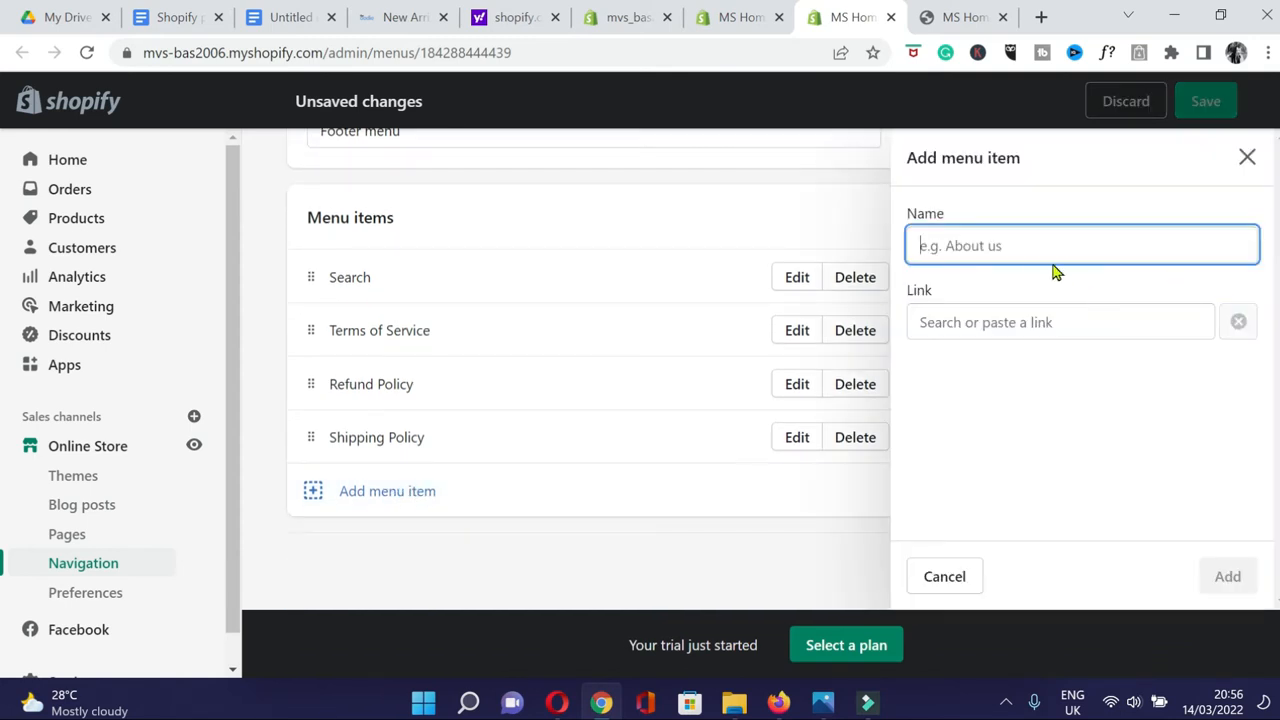
text(Privacy Poli)
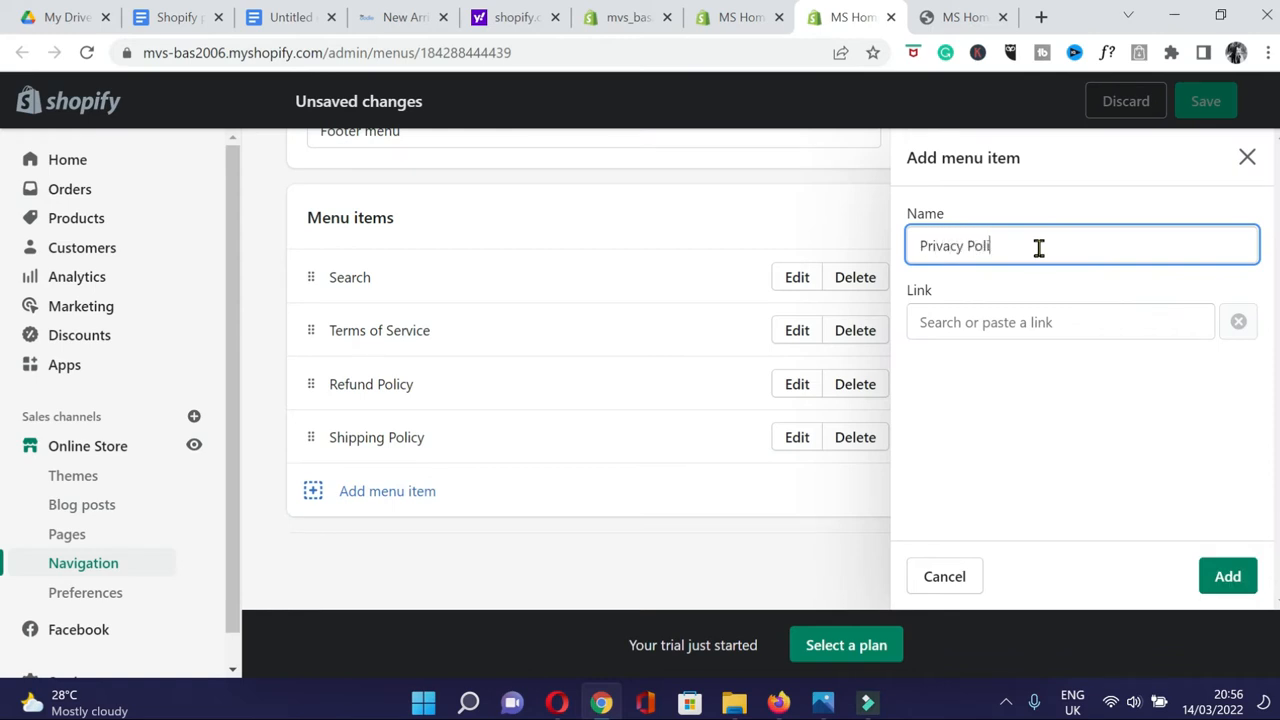
click(983, 324)
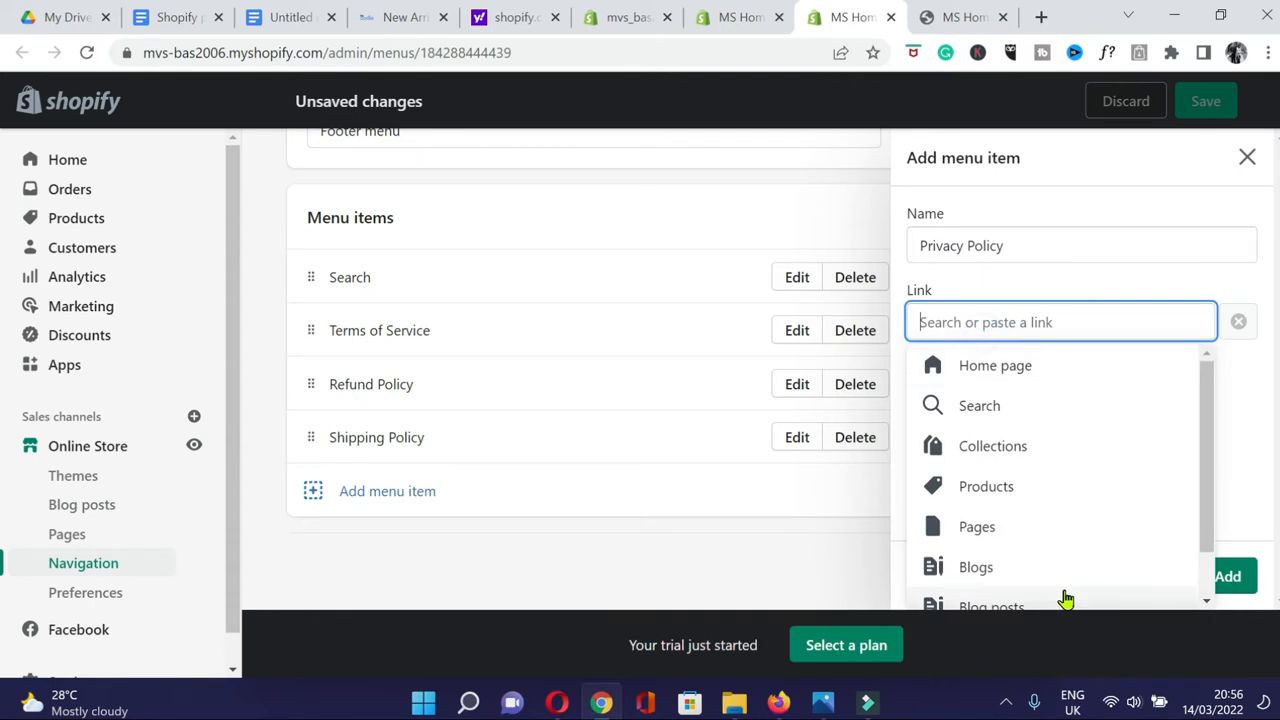
scroll(1063, 594, down, 1)
click(1006, 596)
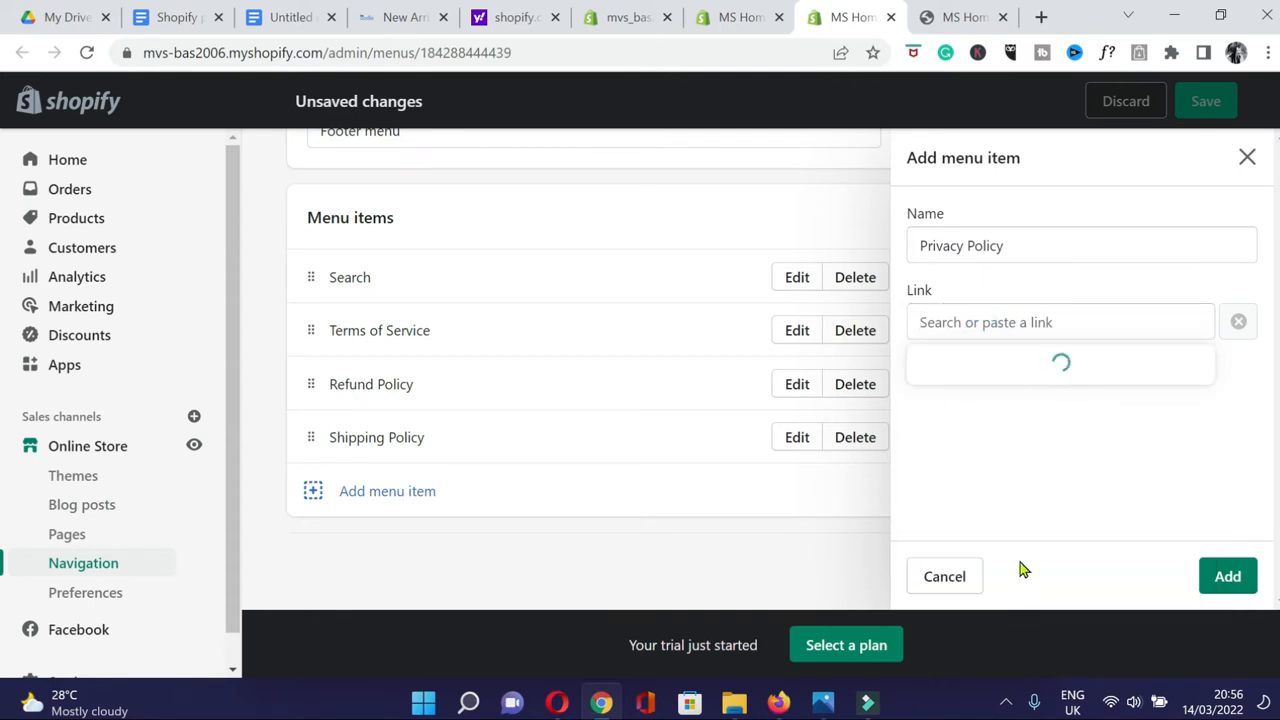
click(975, 406)
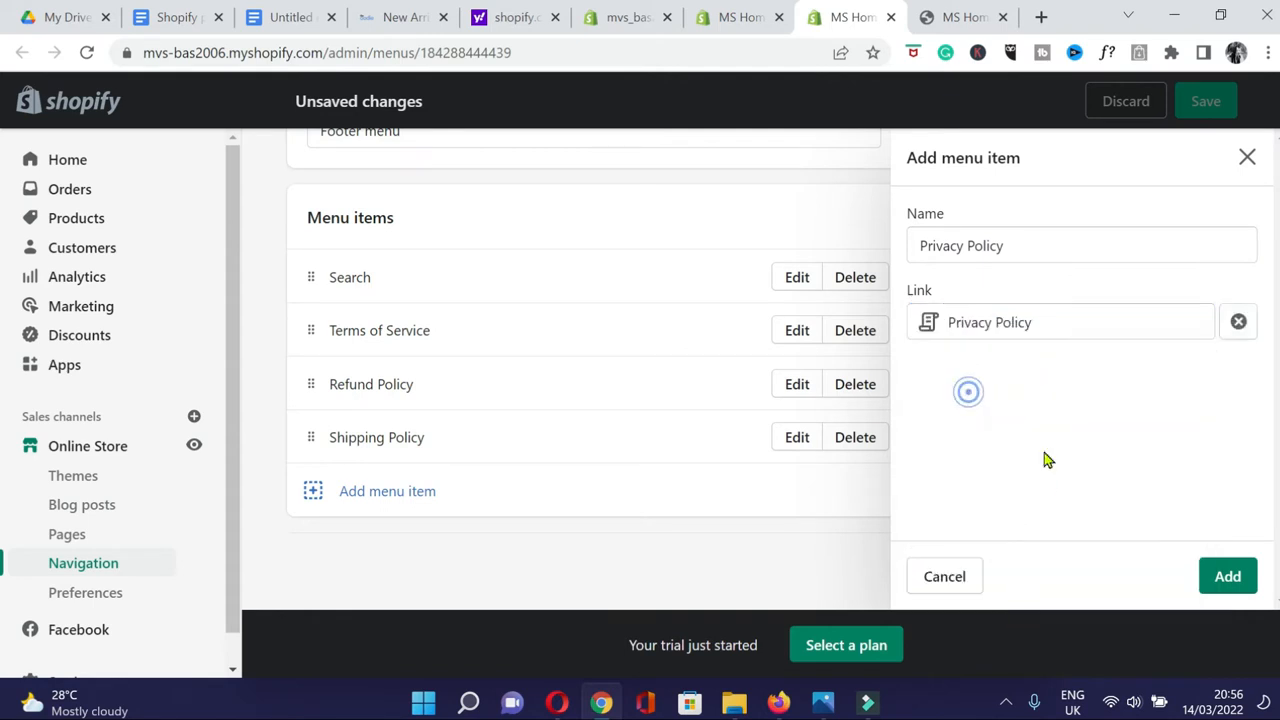
click(1229, 578)
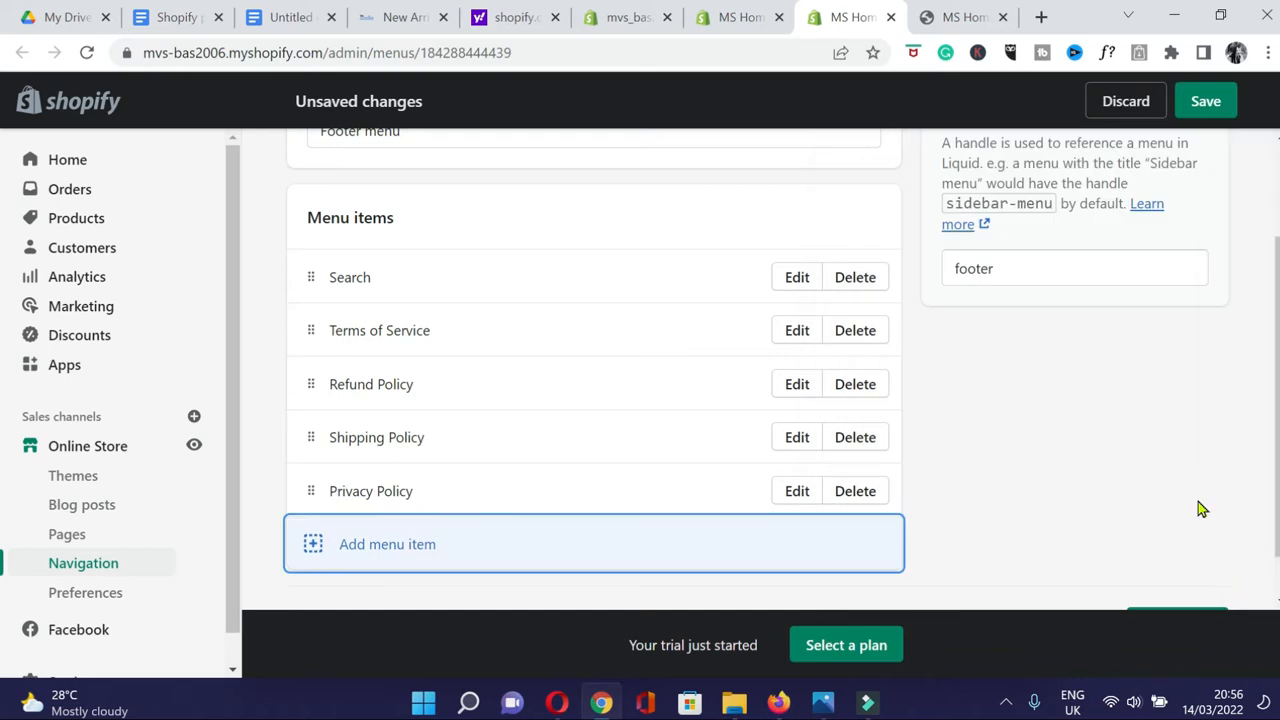
click(1210, 112)
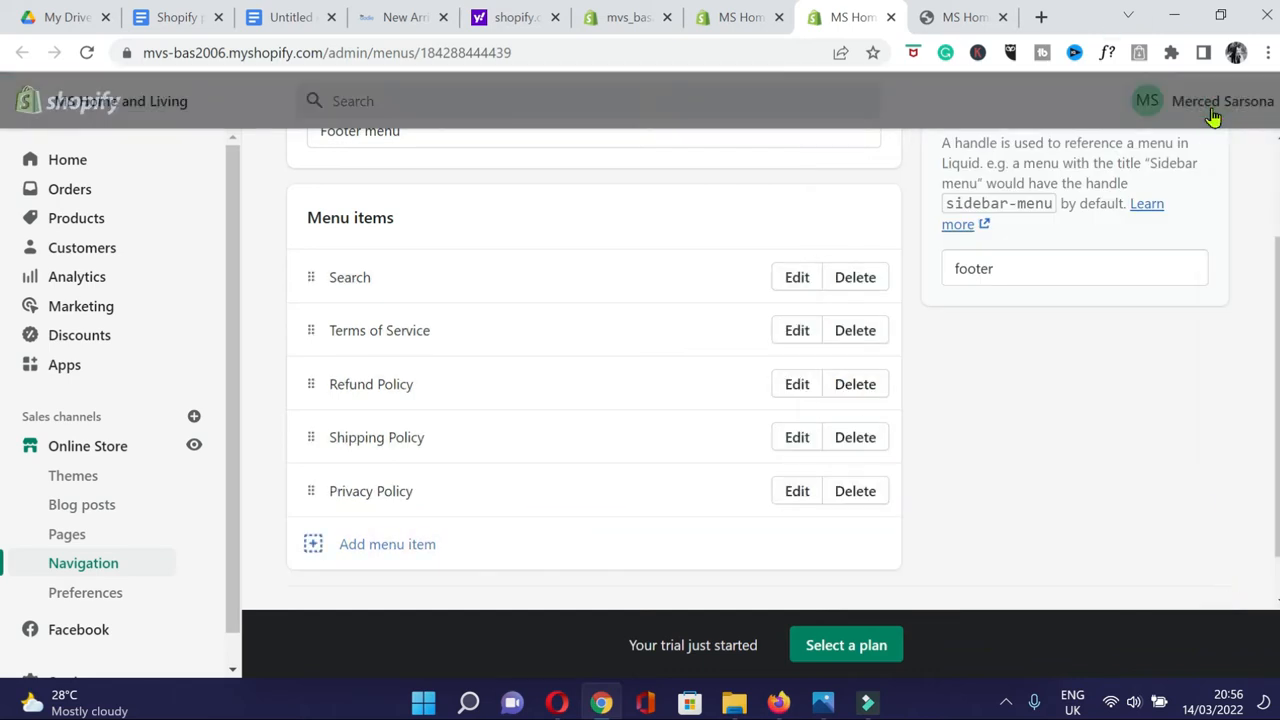
Test the footer's Terms of Service link in the theme editor preview, read through the policy page and return to the home page.
drag(1277, 284, 1277, 175)
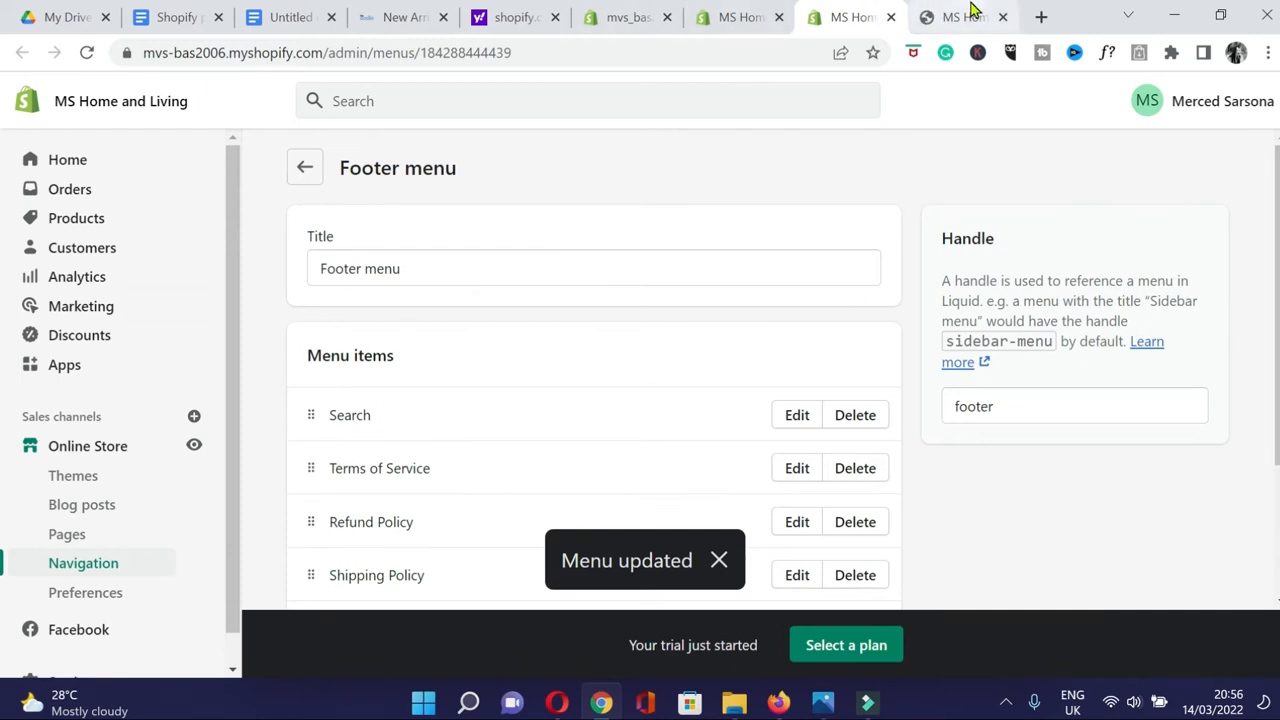
scroll(89, 565, down, 1)
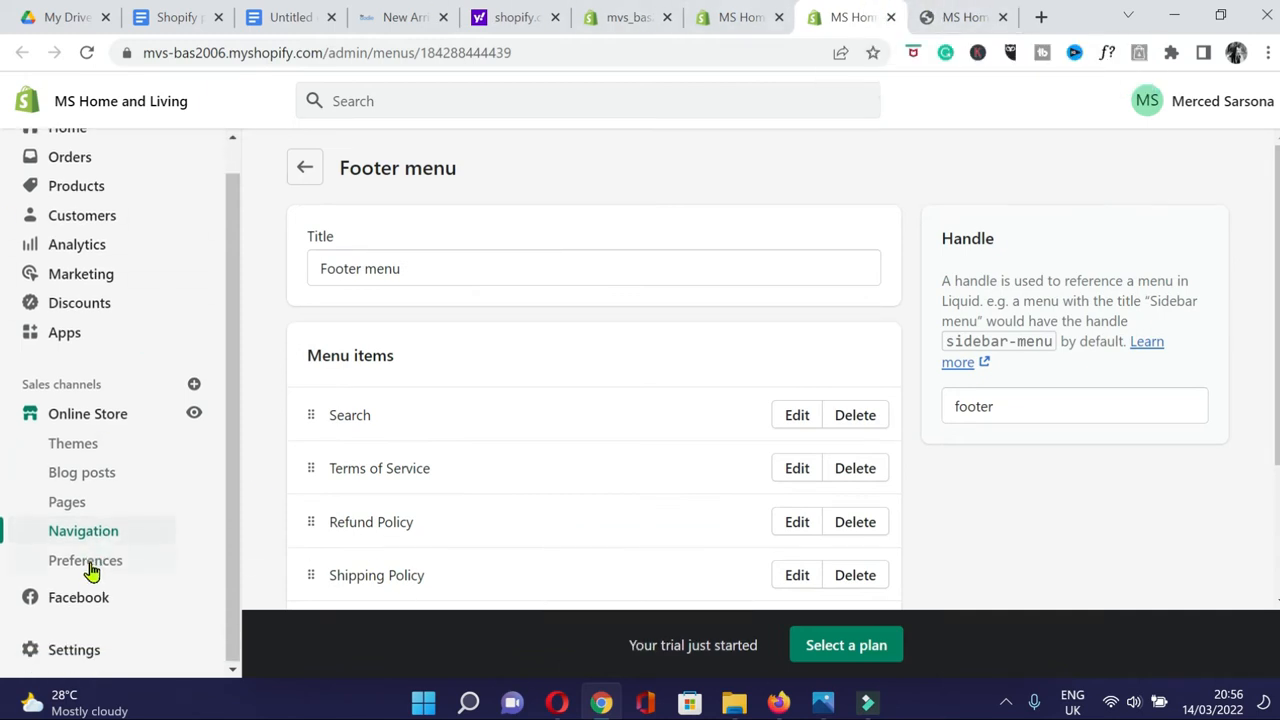
click(960, 17)
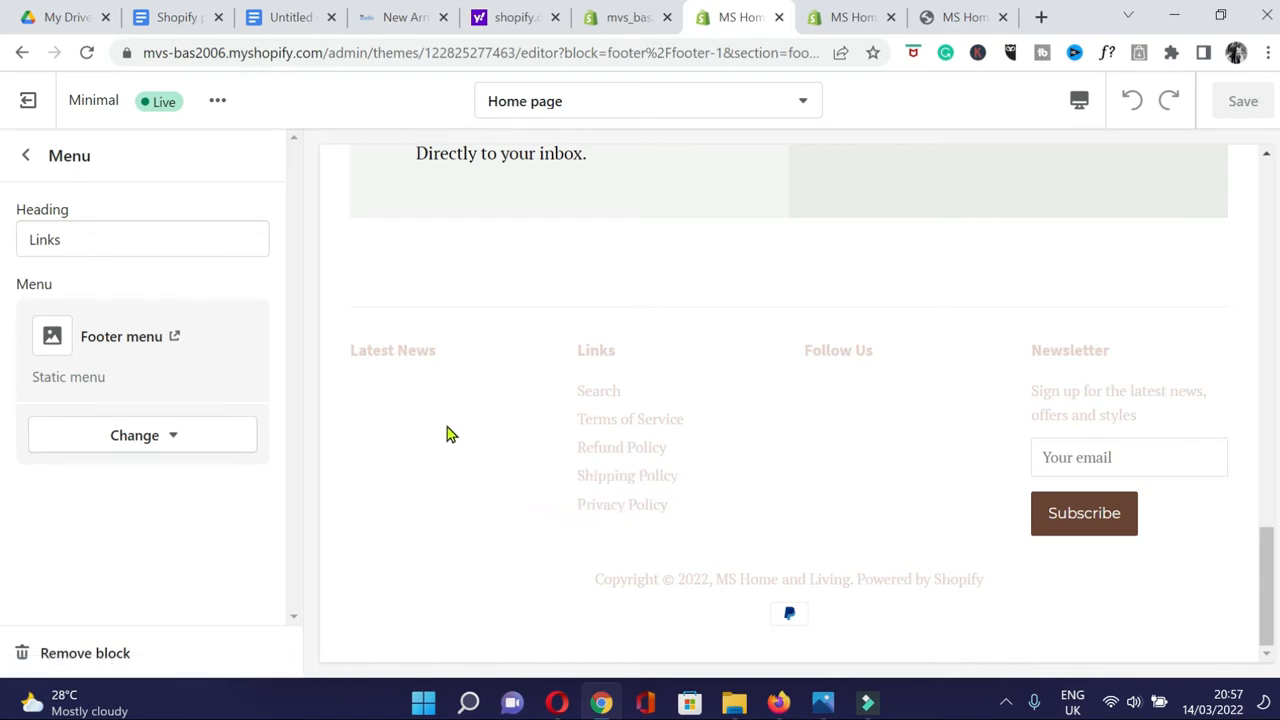
click(608, 424)
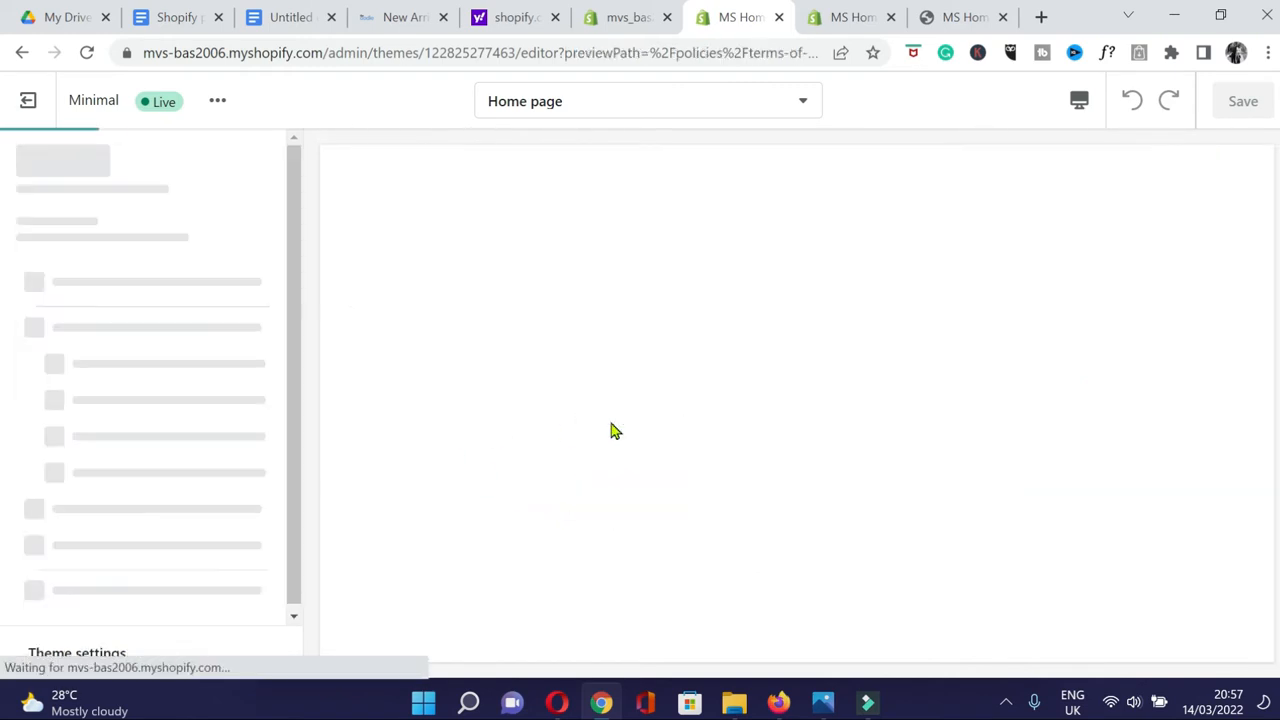
scroll(549, 417, down, 2)
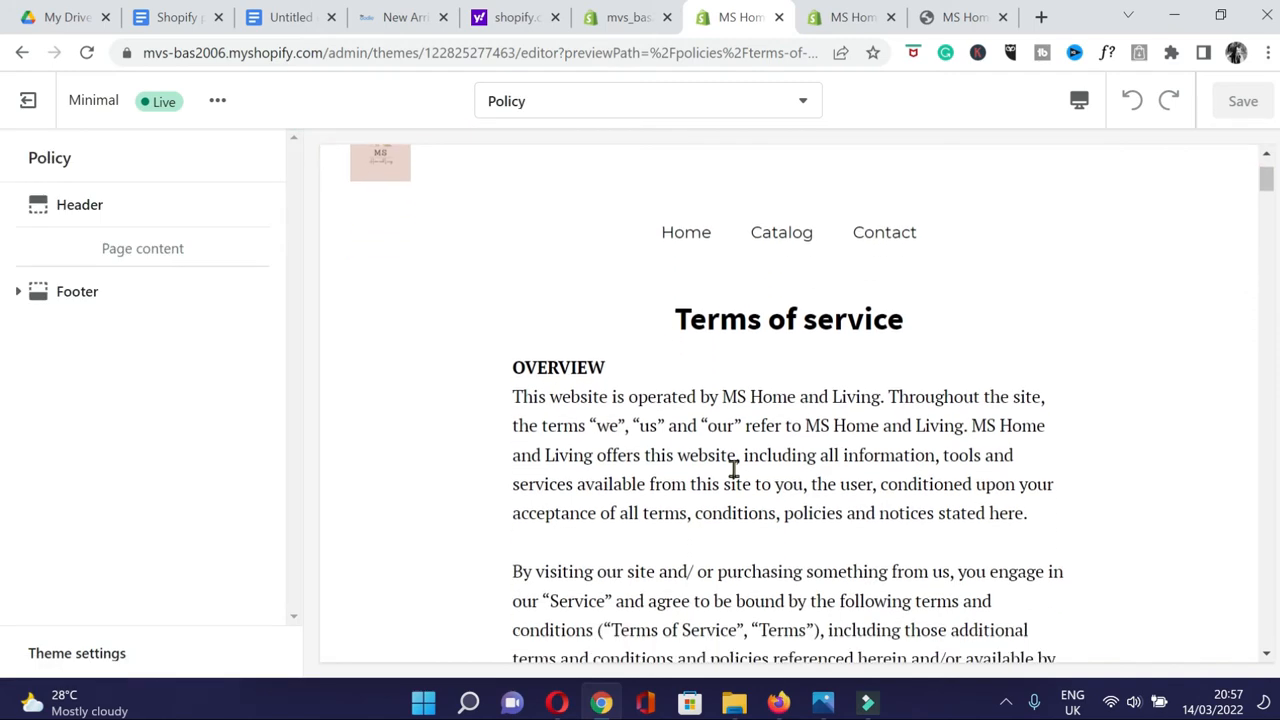
scroll(994, 423, down, 8)
scroll(994, 423, down, 10)
scroll(994, 423, up, 2)
drag(1268, 249, 1268, 168)
click(14, 57)
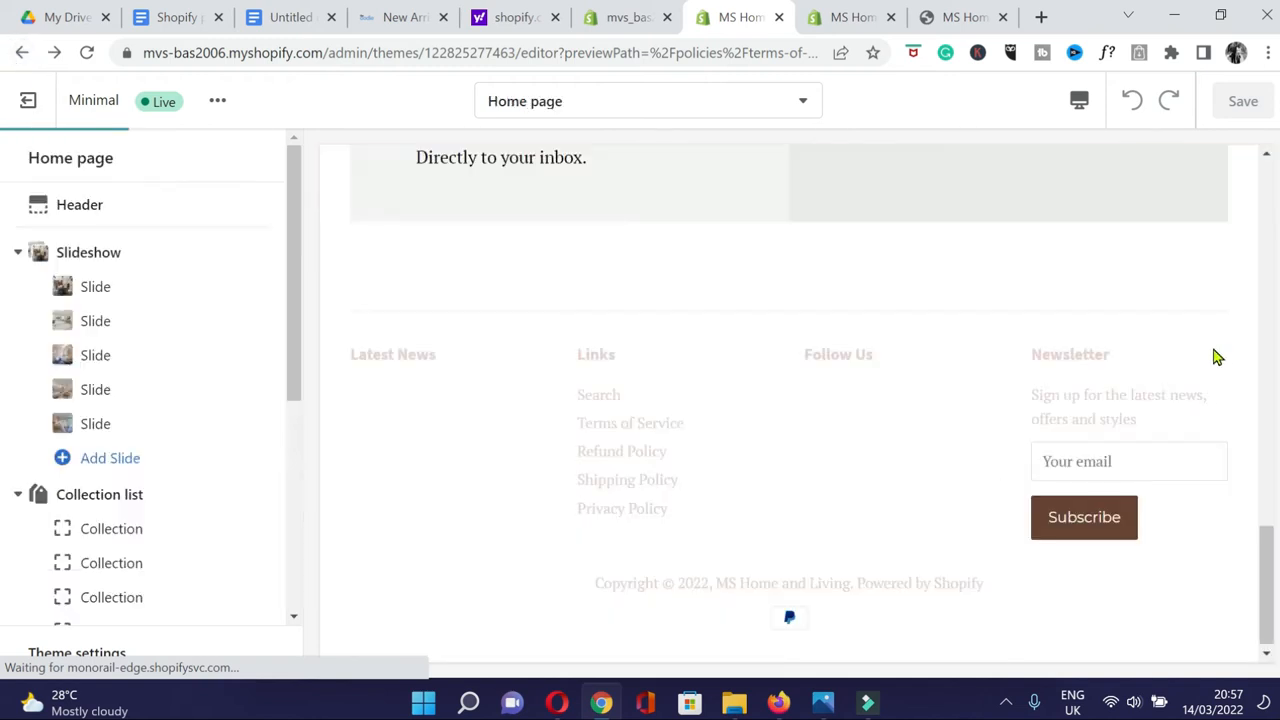
Compare the Main menu's items with the header navigation in the home page preview and return to the Main menu.
key(ctrl+Tab)
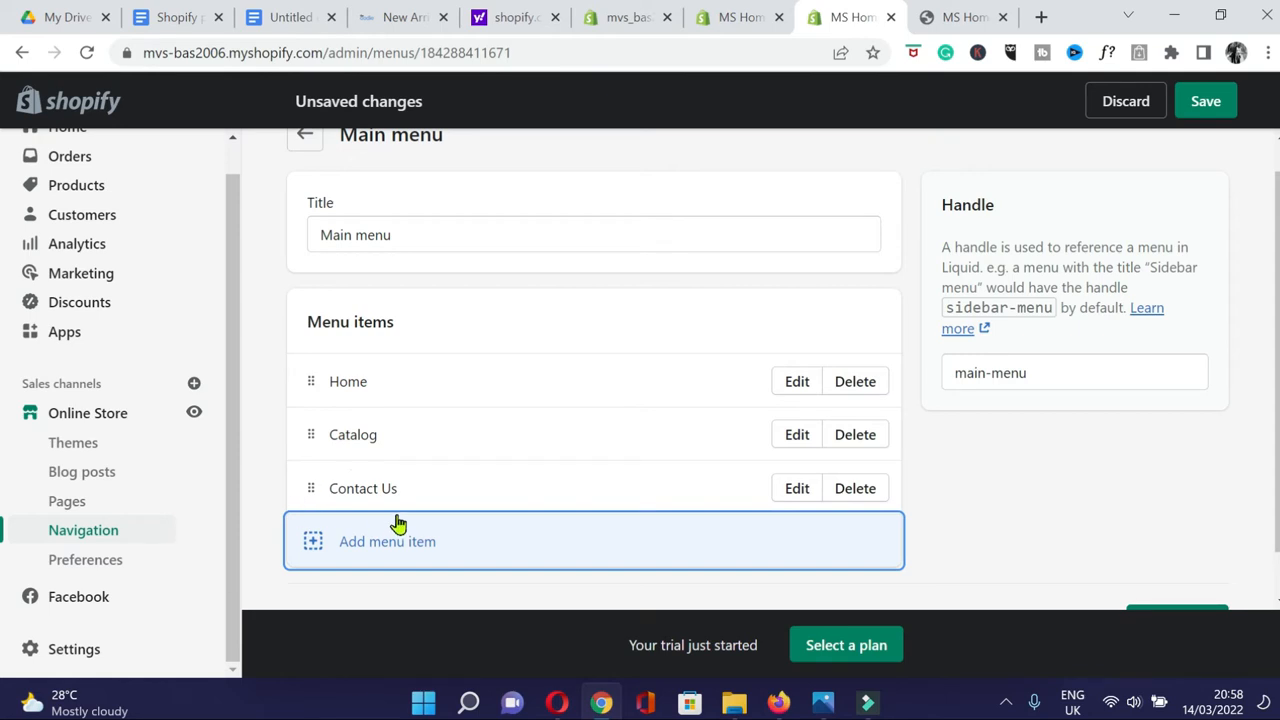
click(737, 17)
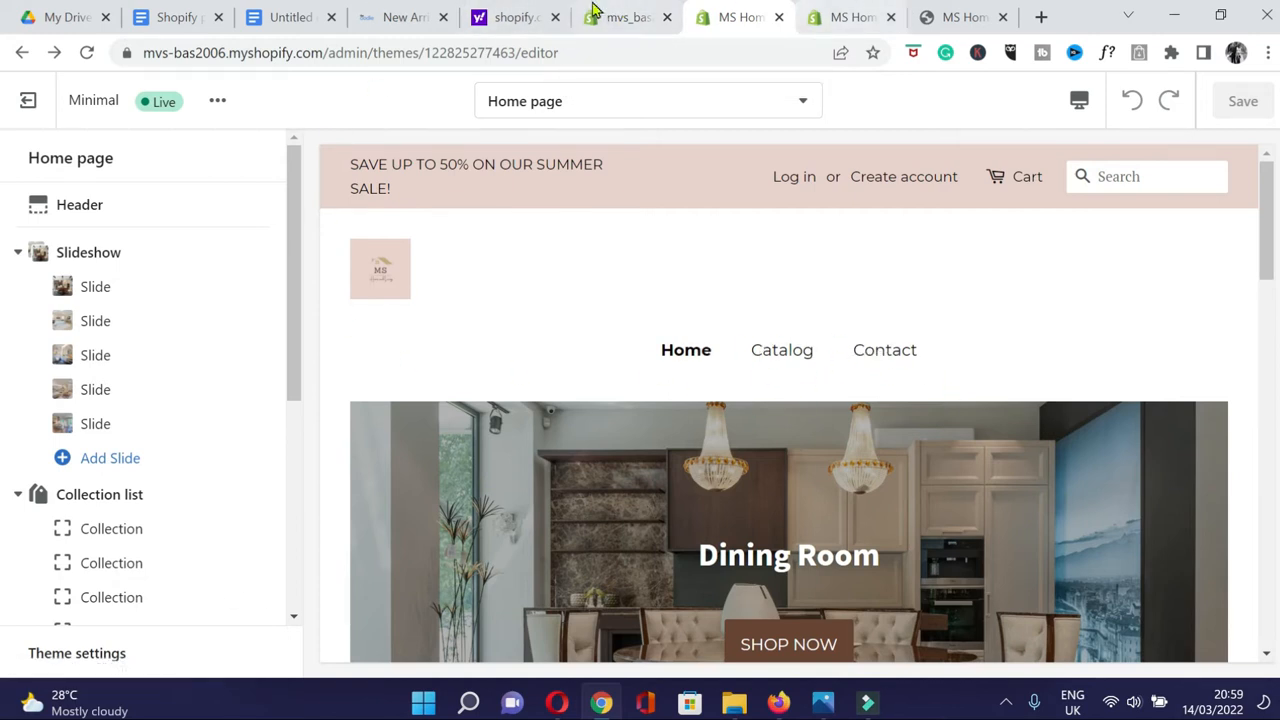
click(838, 12)
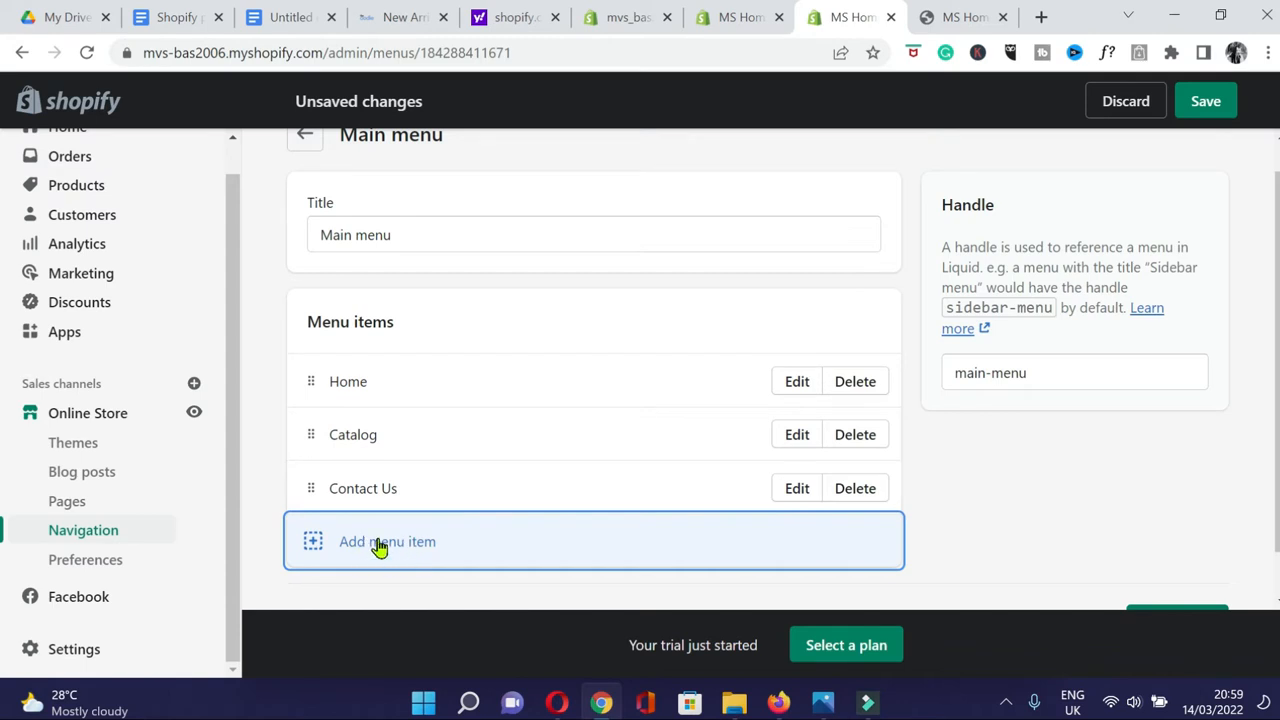
Save the Main menu with its Home, Catalog and Contact Us items.
click(63, 508)
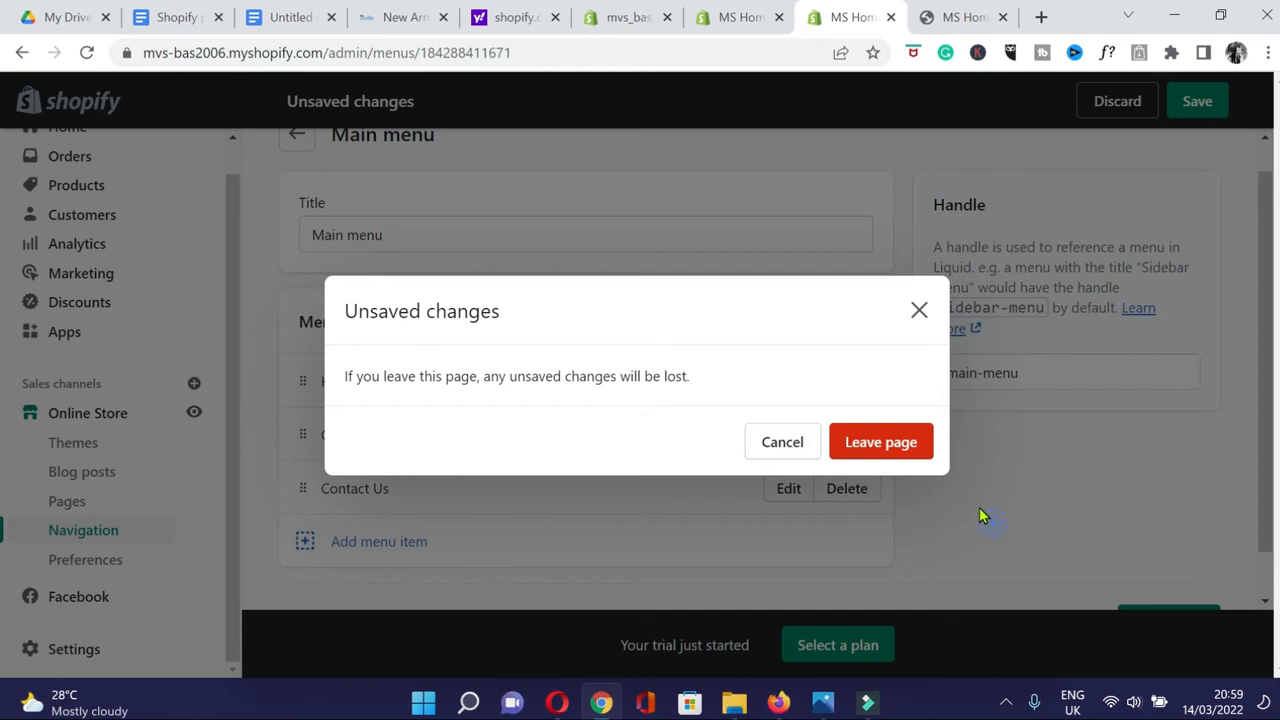
click(777, 443)
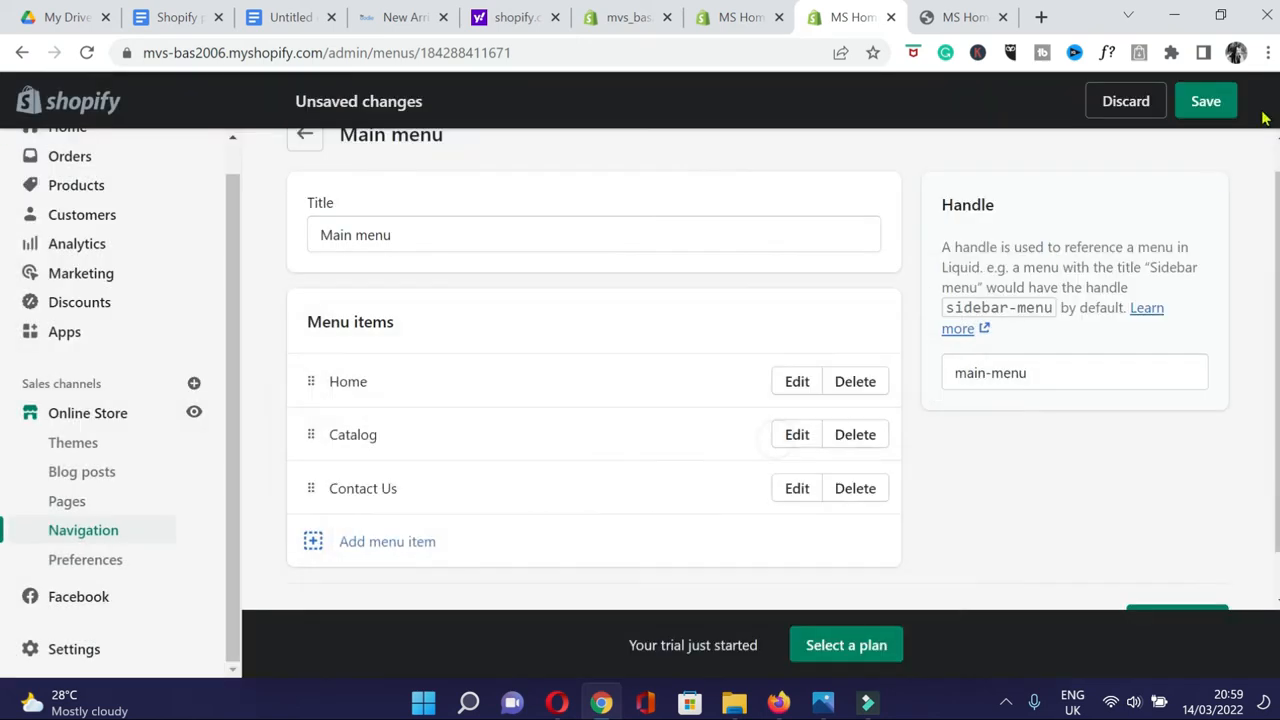
click(1207, 104)
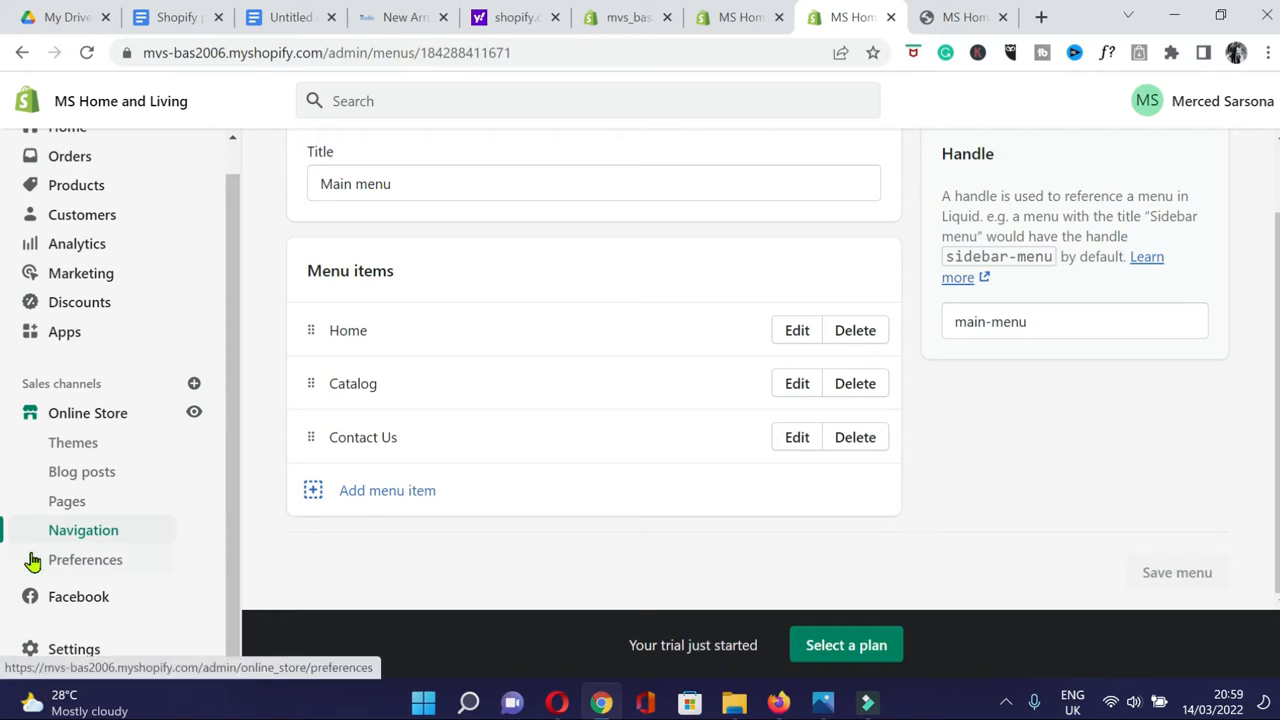
scroll(33, 563, up, 1)
scroll(33, 563, down, 1)
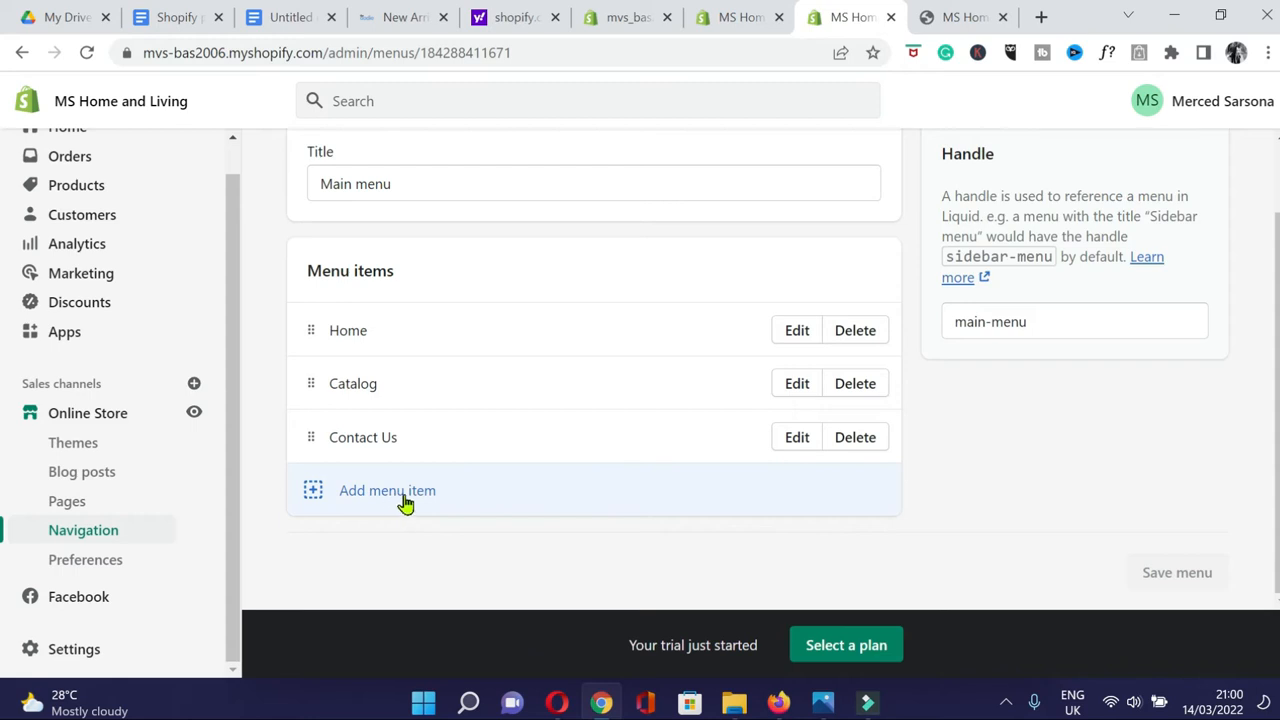
Start a new online store page titled "About Us".
click(67, 505)
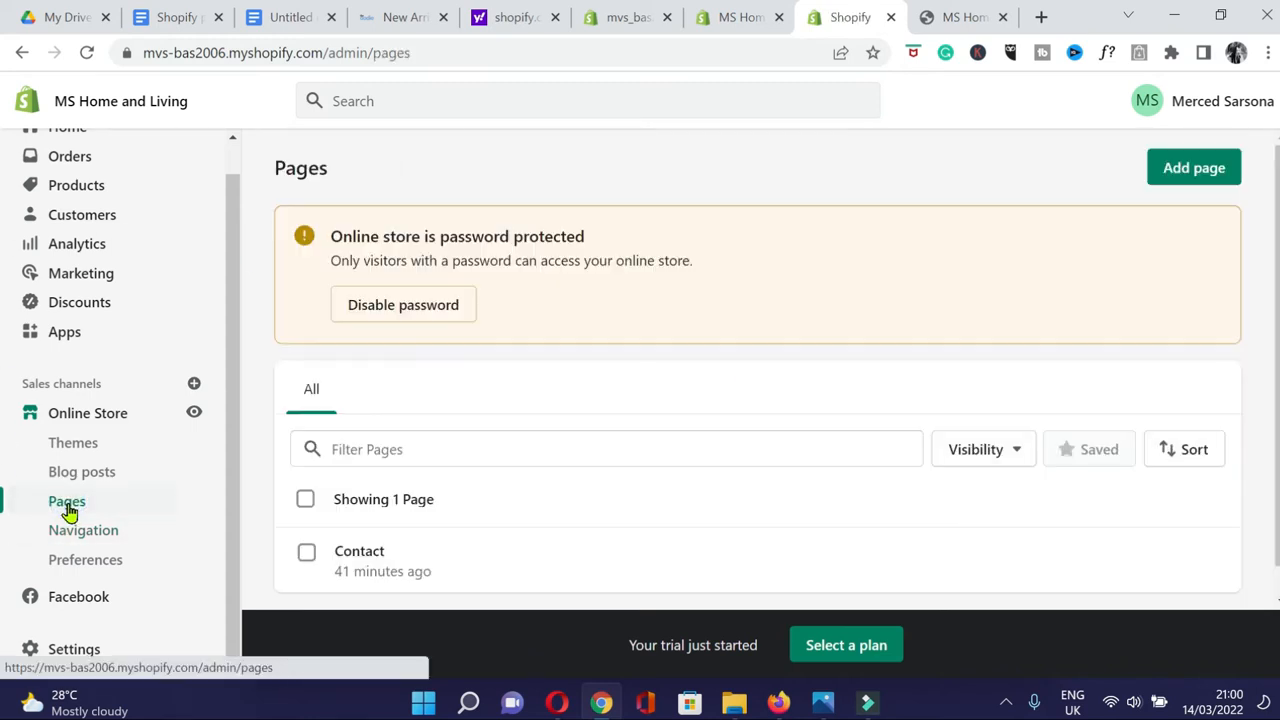
scroll(1255, 206, down, 1)
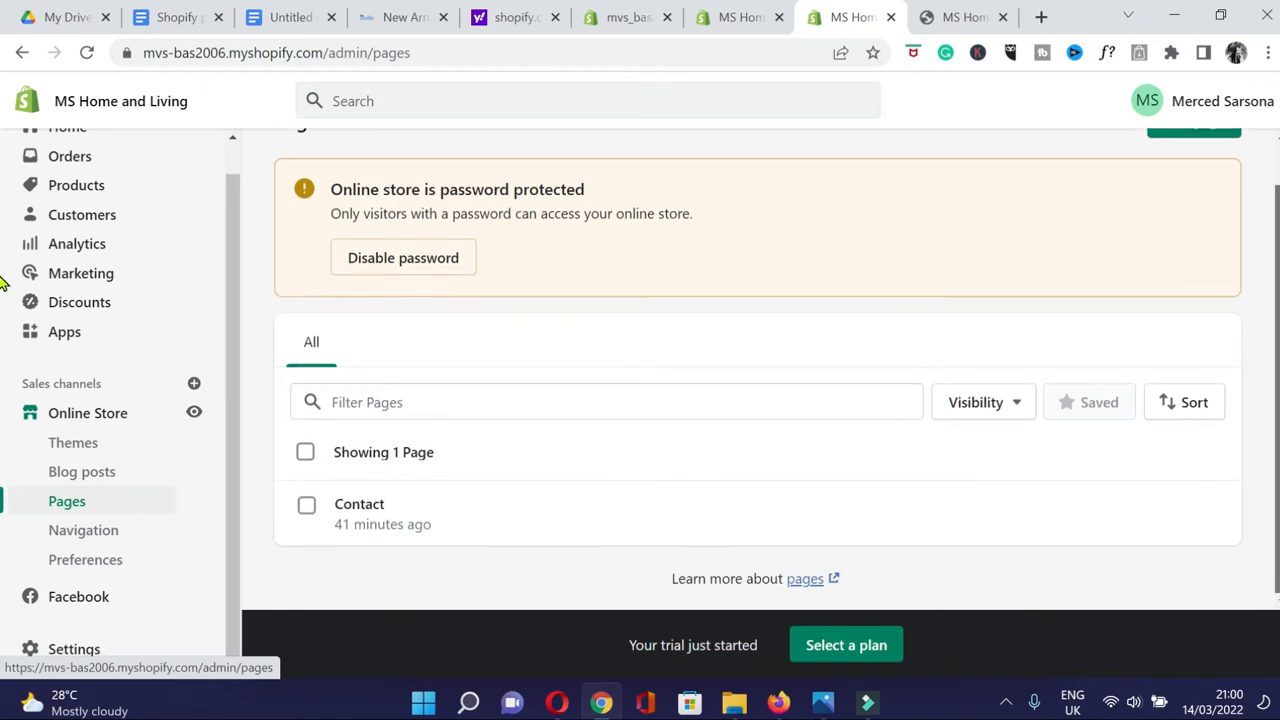
scroll(1268, 300, up, 1)
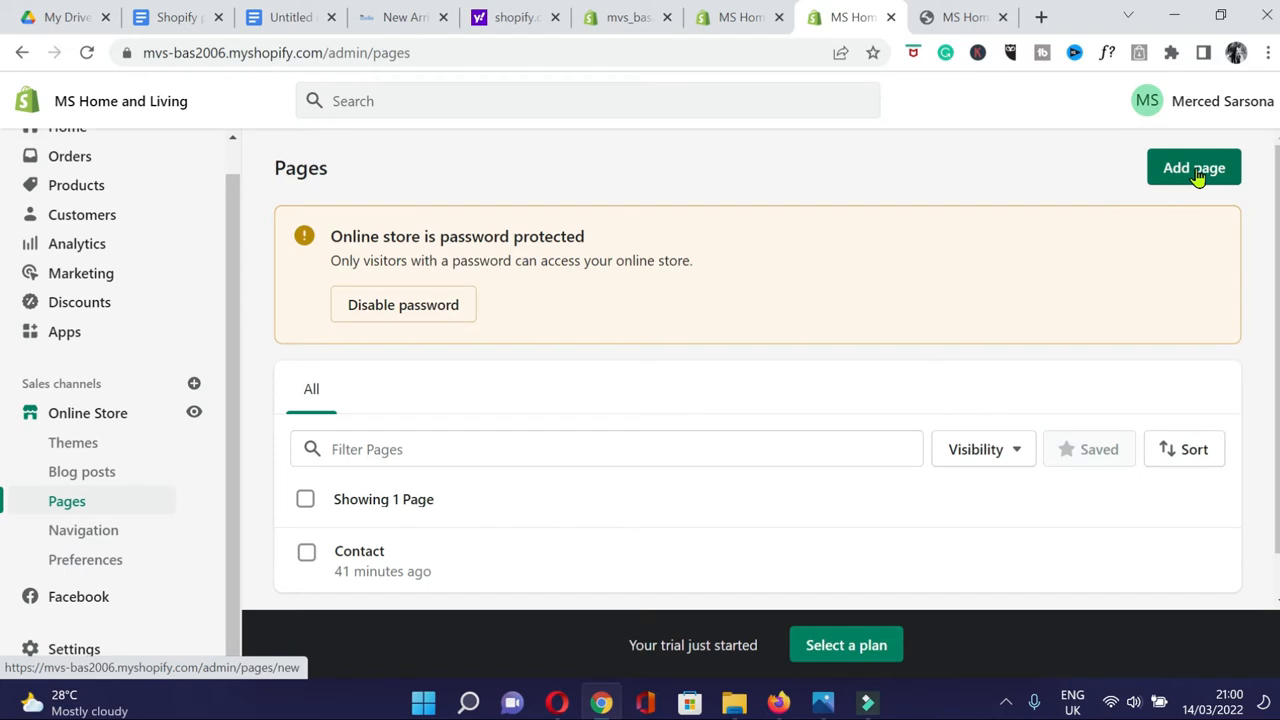
click(1194, 168)
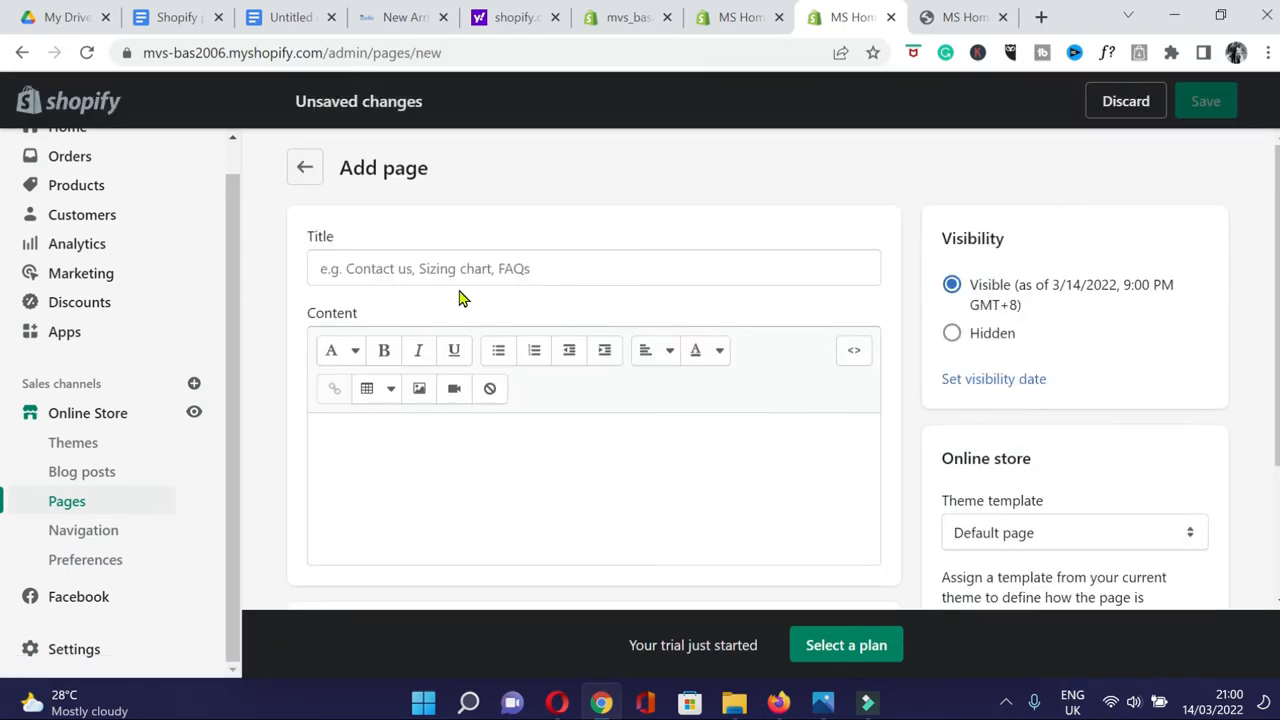
click(410, 268)
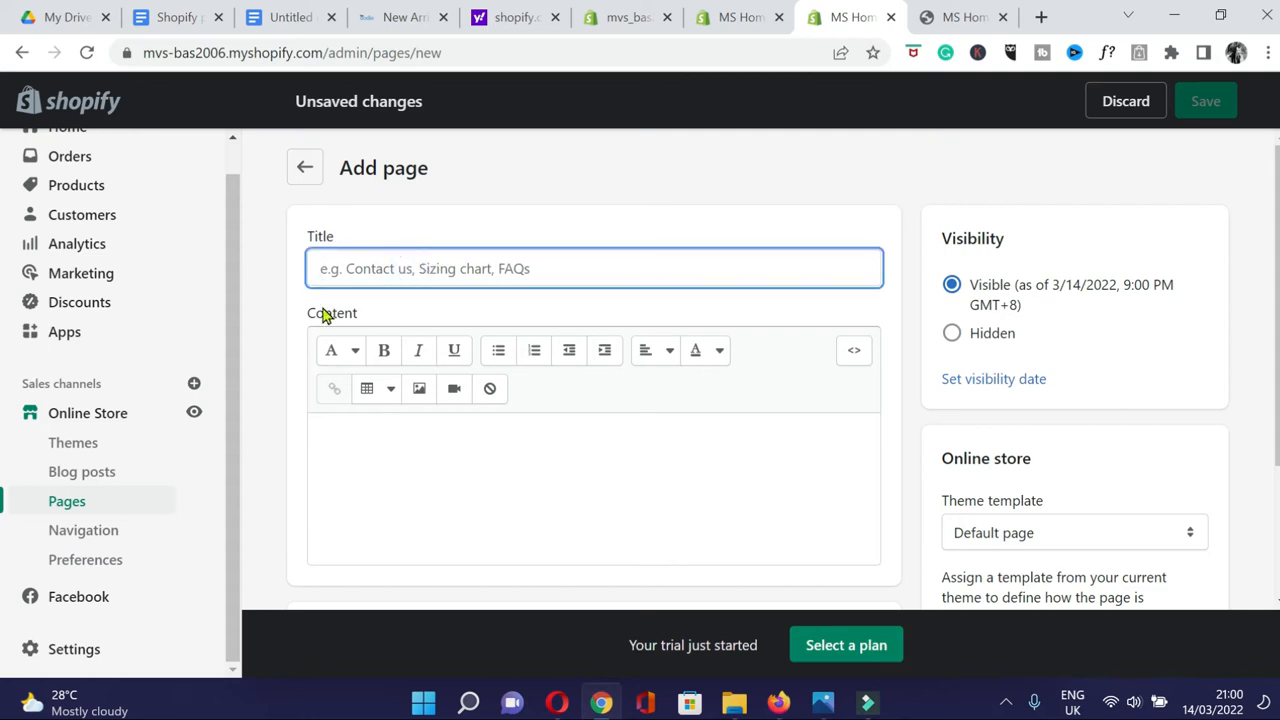
text(ABout)
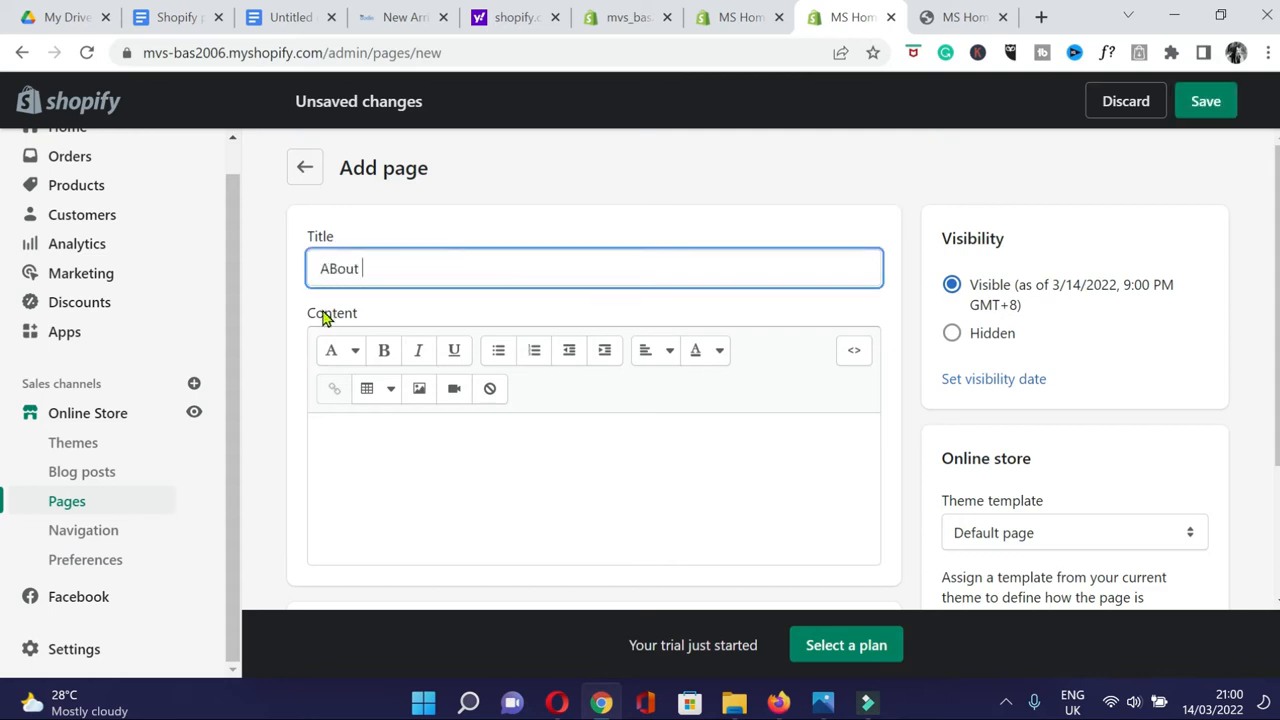
Paste the prepared company mission text as the About Us page's content, look it over and save the page.
click(372, 444)
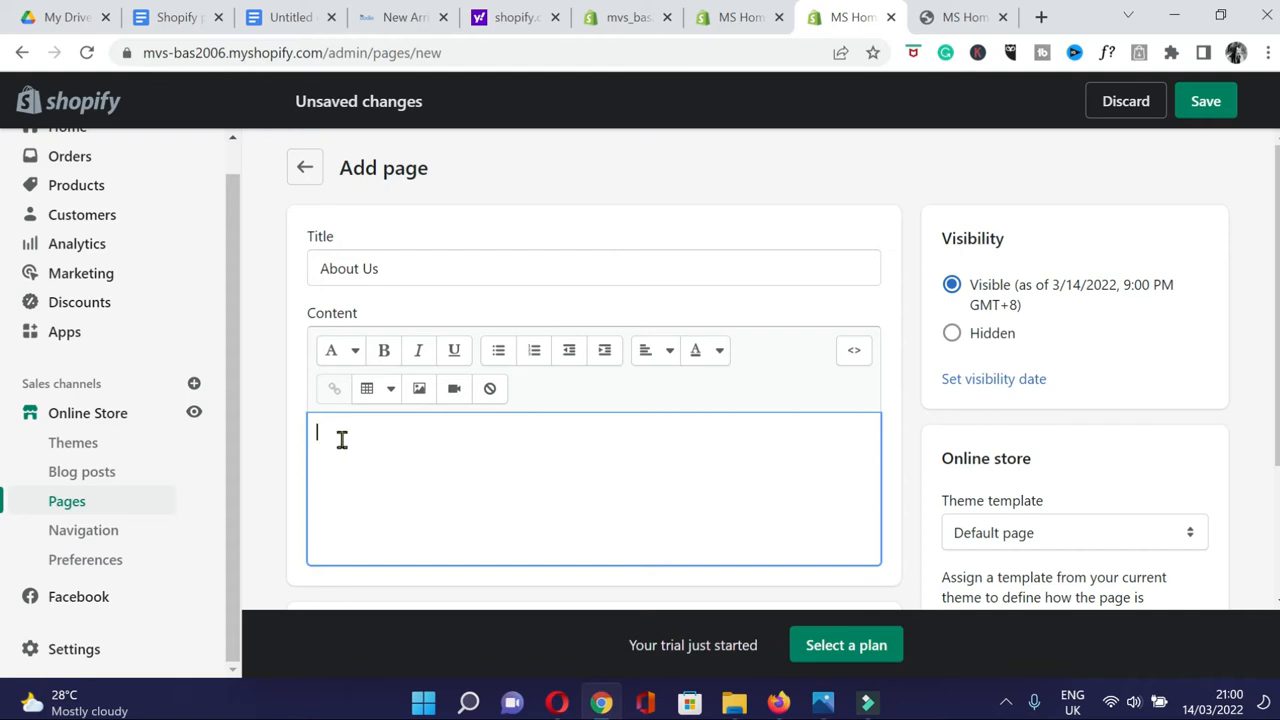
click(341, 441)
click(355, 442)
right_click(355, 442)
click(418, 228)
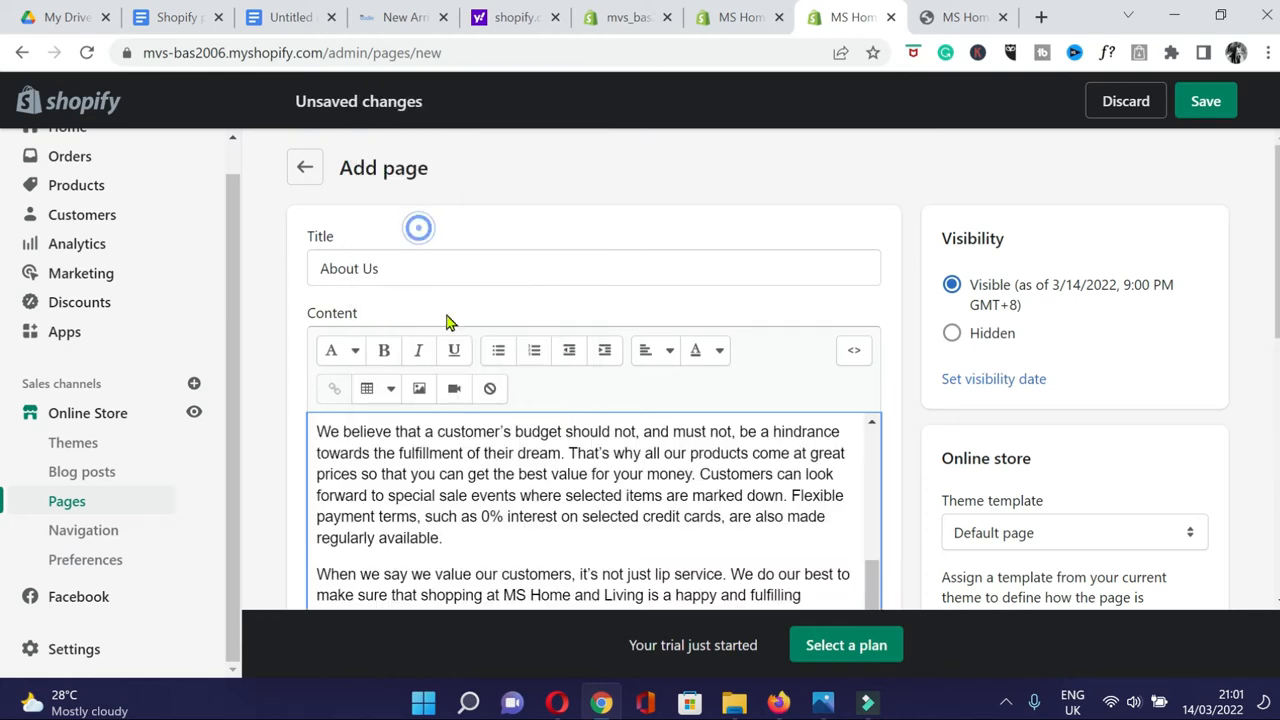
scroll(889, 479, down, 2)
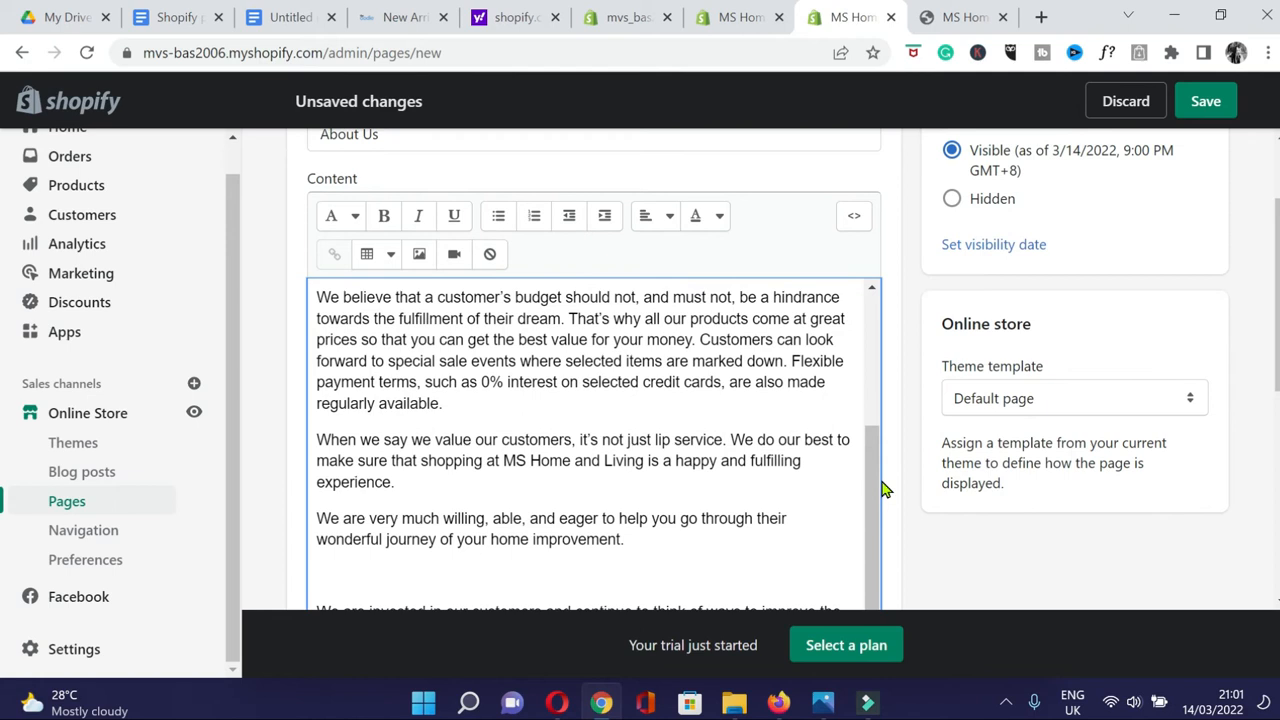
drag(868, 450, 880, 482)
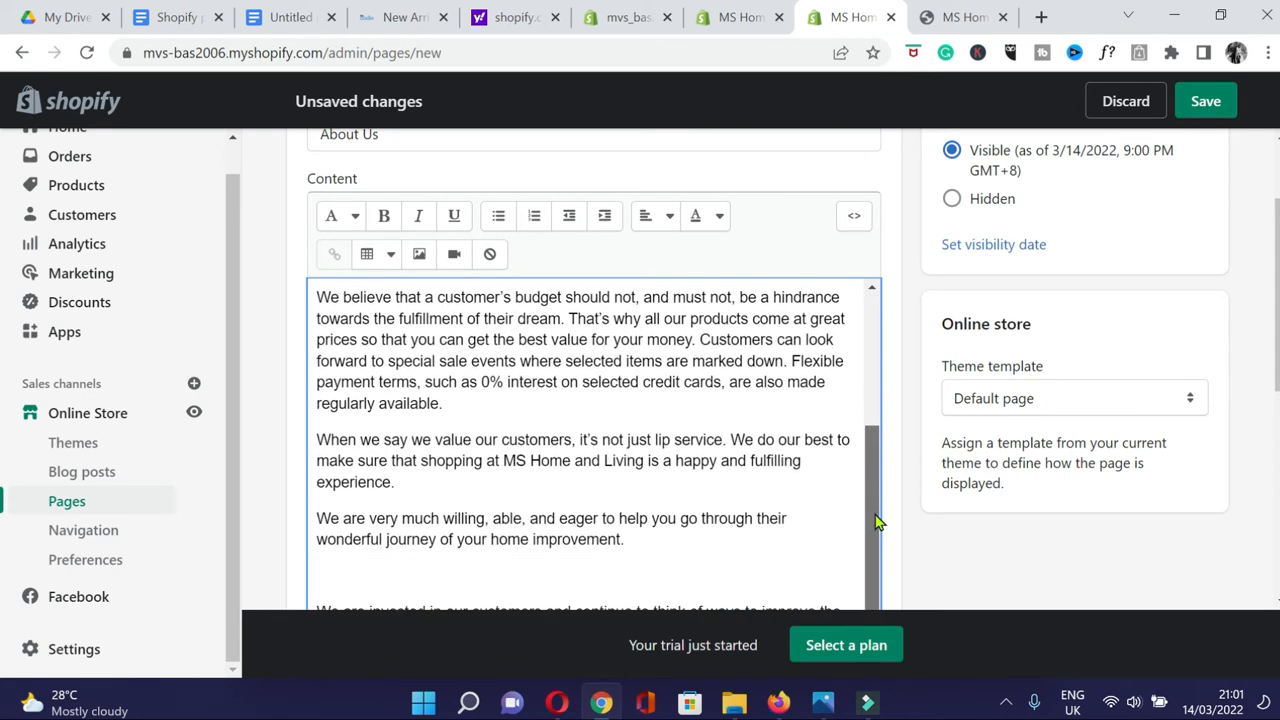
scroll(709, 306, up, 2)
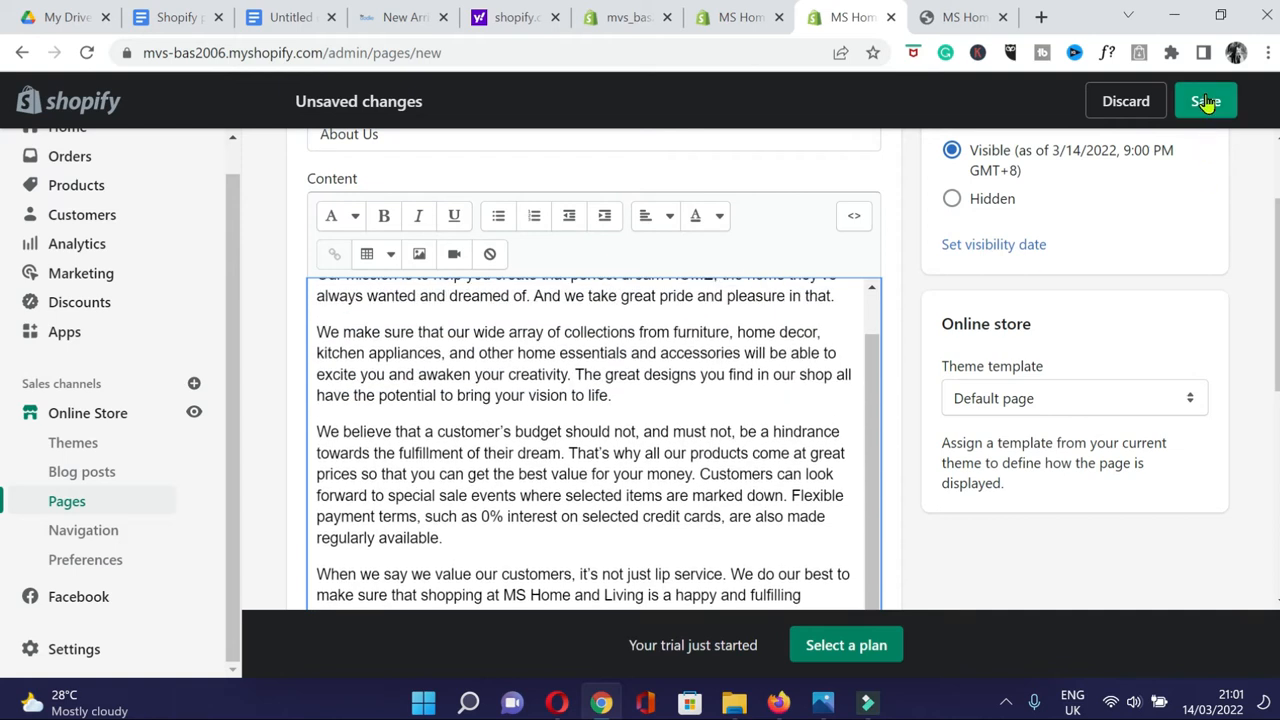
click(1206, 101)
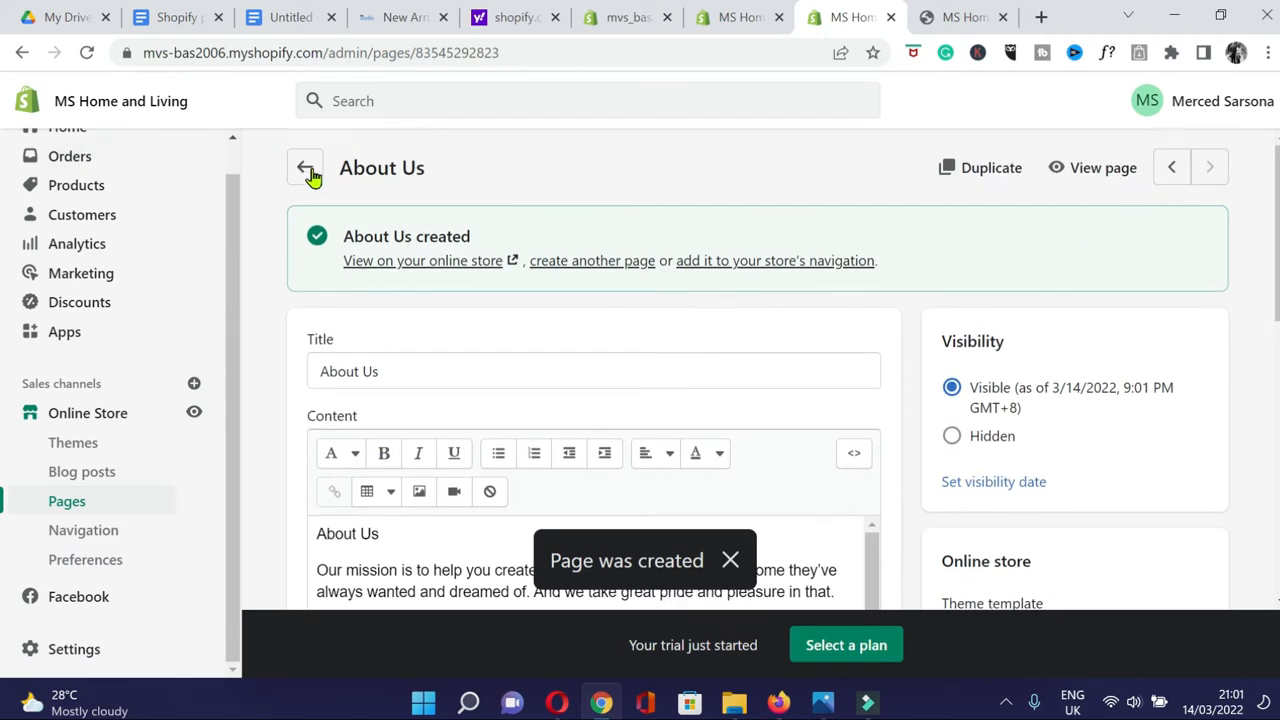
Return to the pages list and start another new page titled "FAQs".
click(296, 167)
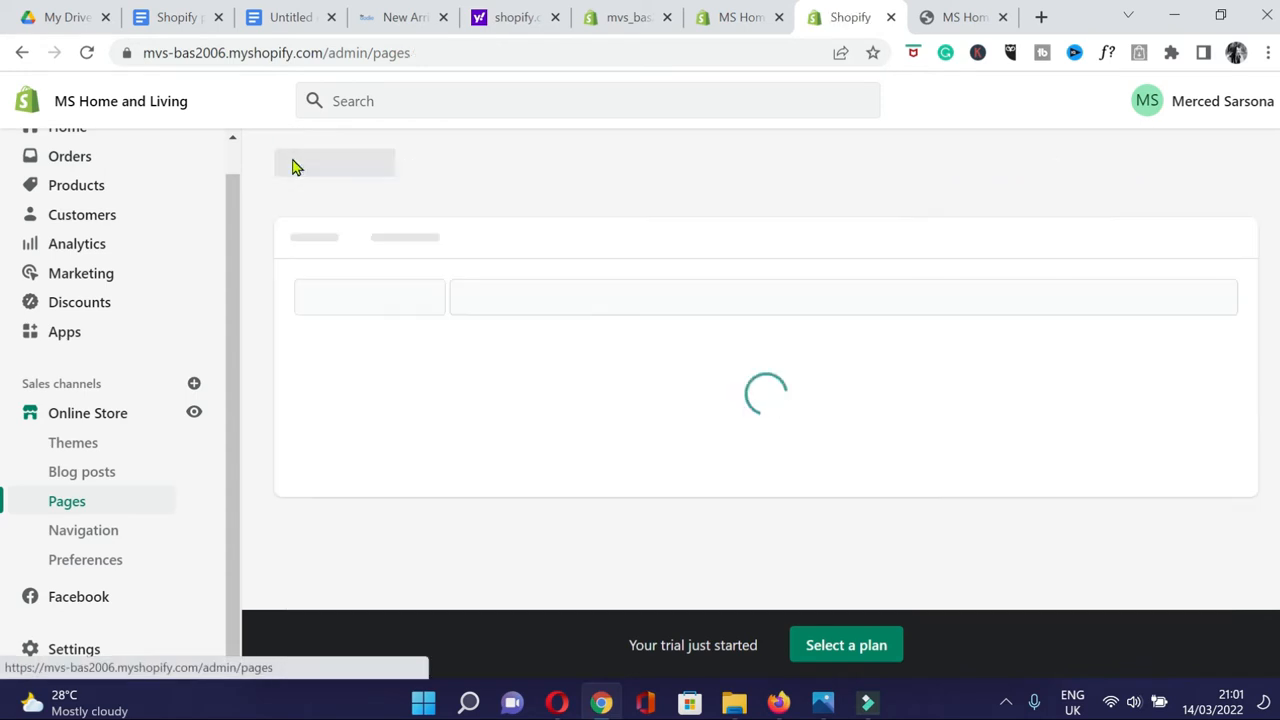
scroll(517, 420, down, 3)
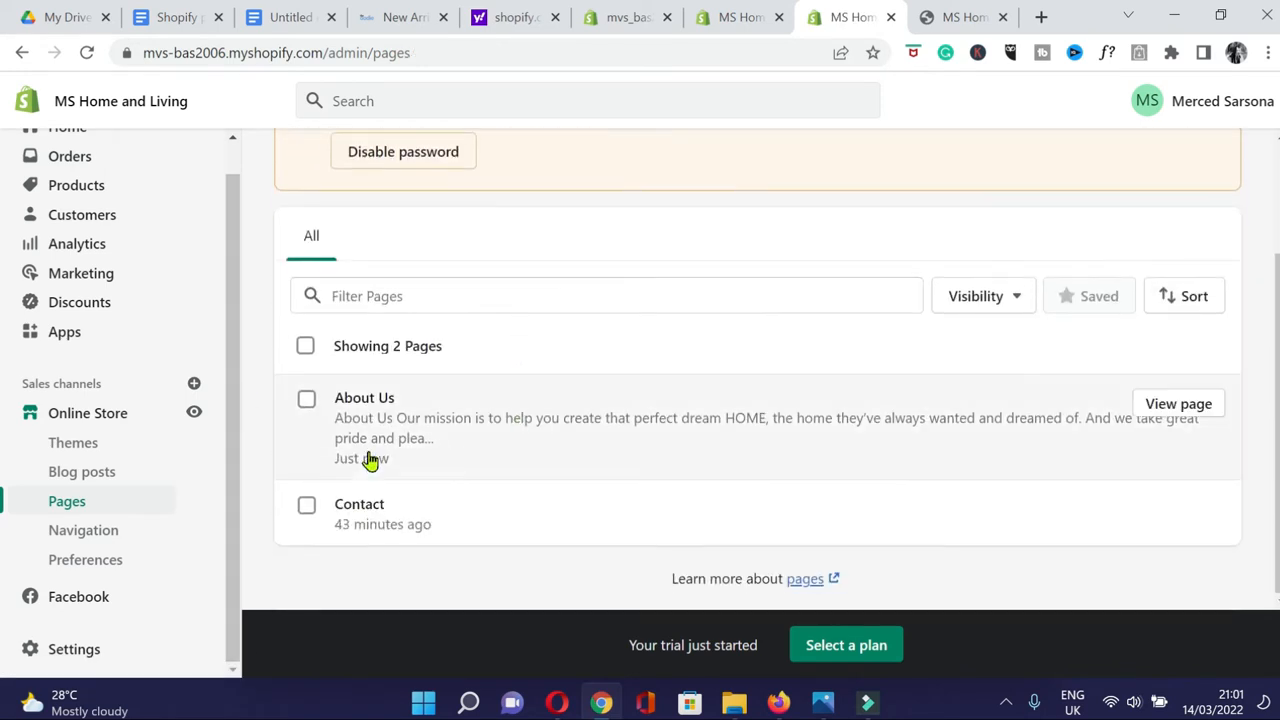
scroll(903, 211, up, 3)
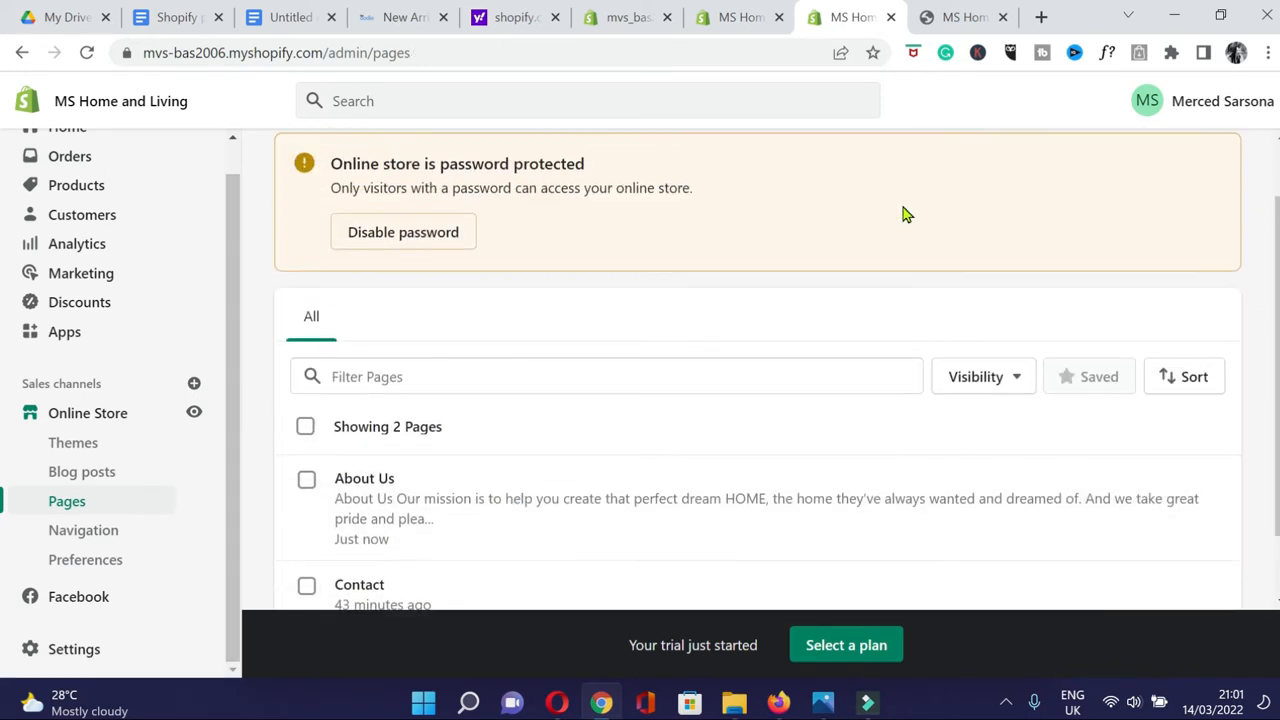
click(1178, 166)
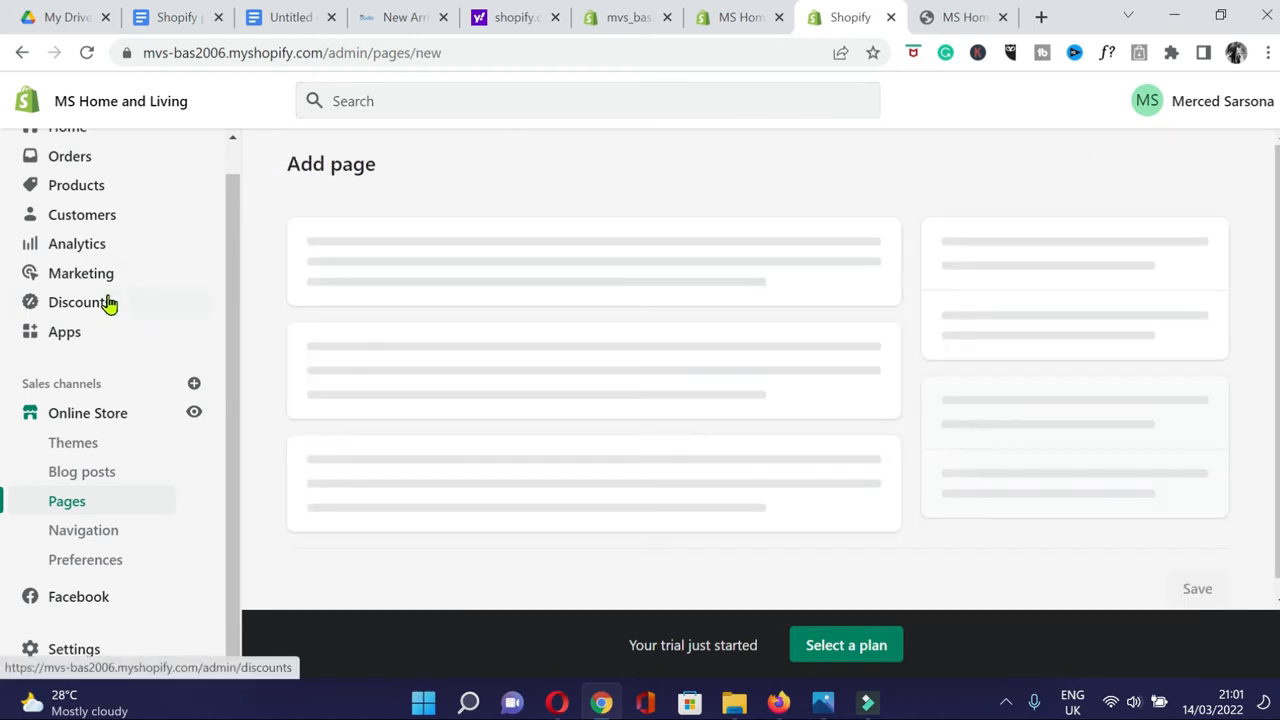
click(350, 268)
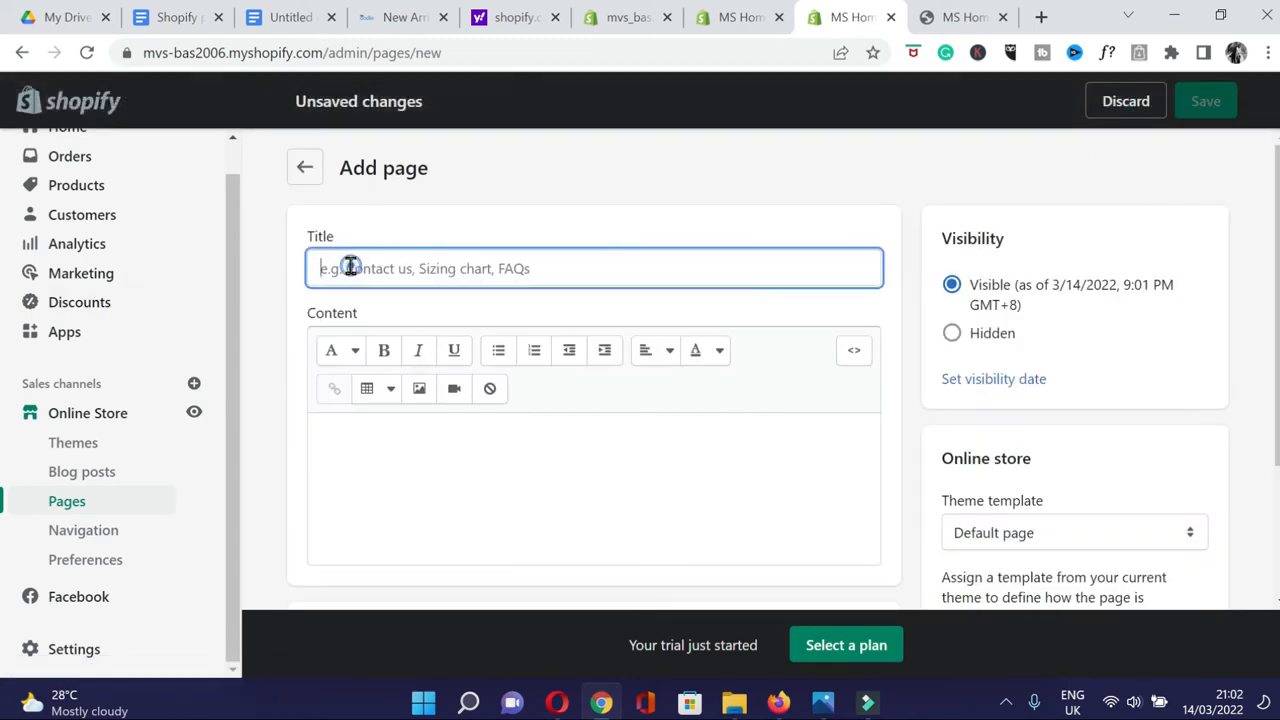
text(FAQs)
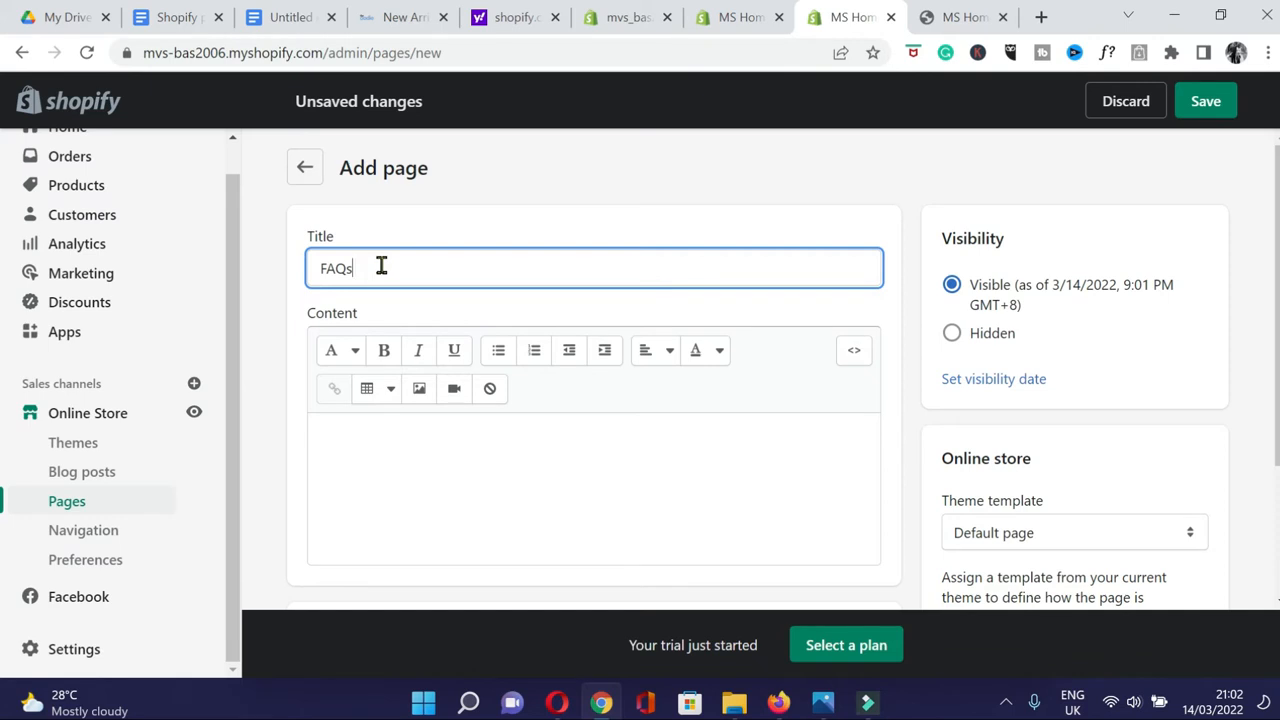
Paste the prepared questions and answers on delivery, cancellation and payments as the FAQs page's content and save the page.
click(425, 476)
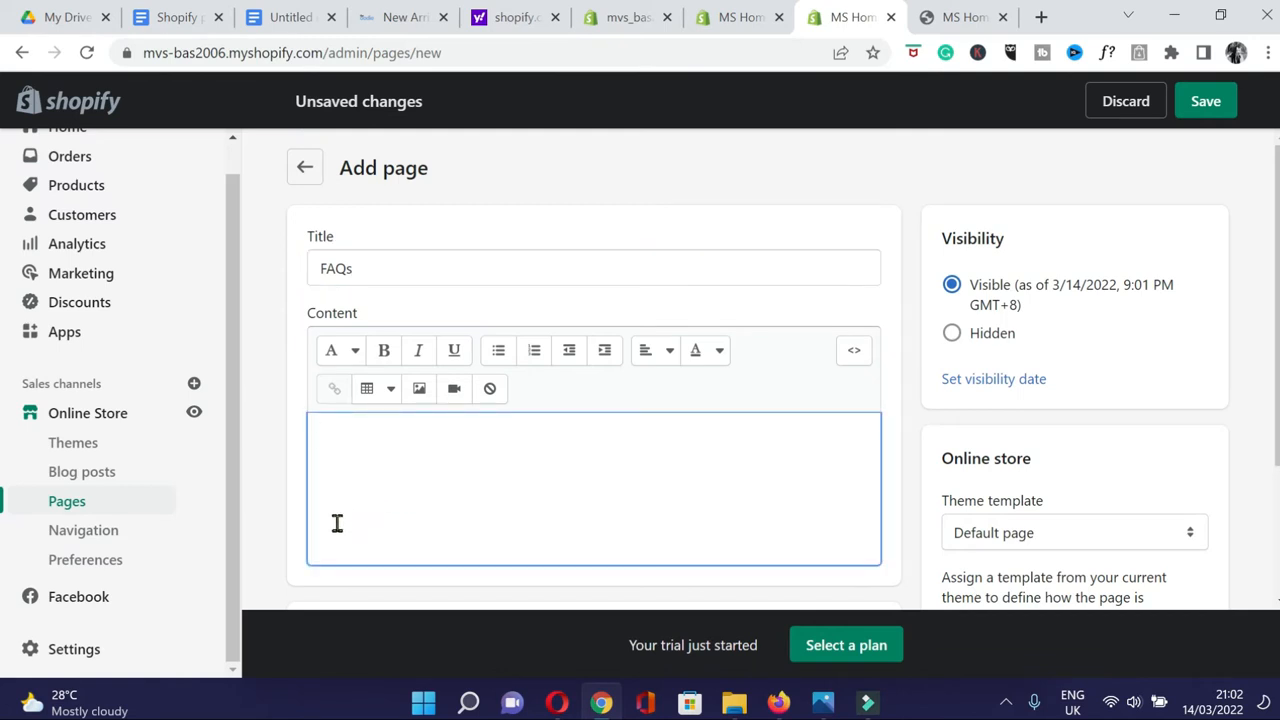
right_click(364, 425)
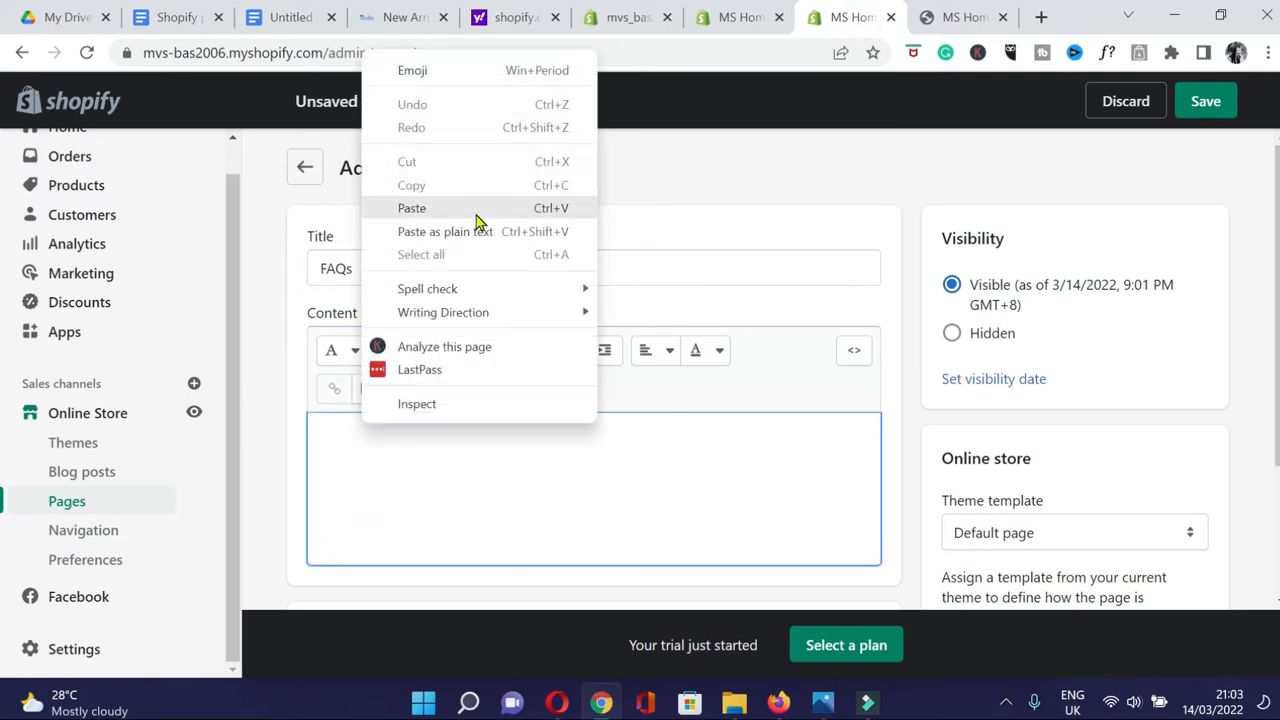
click(477, 210)
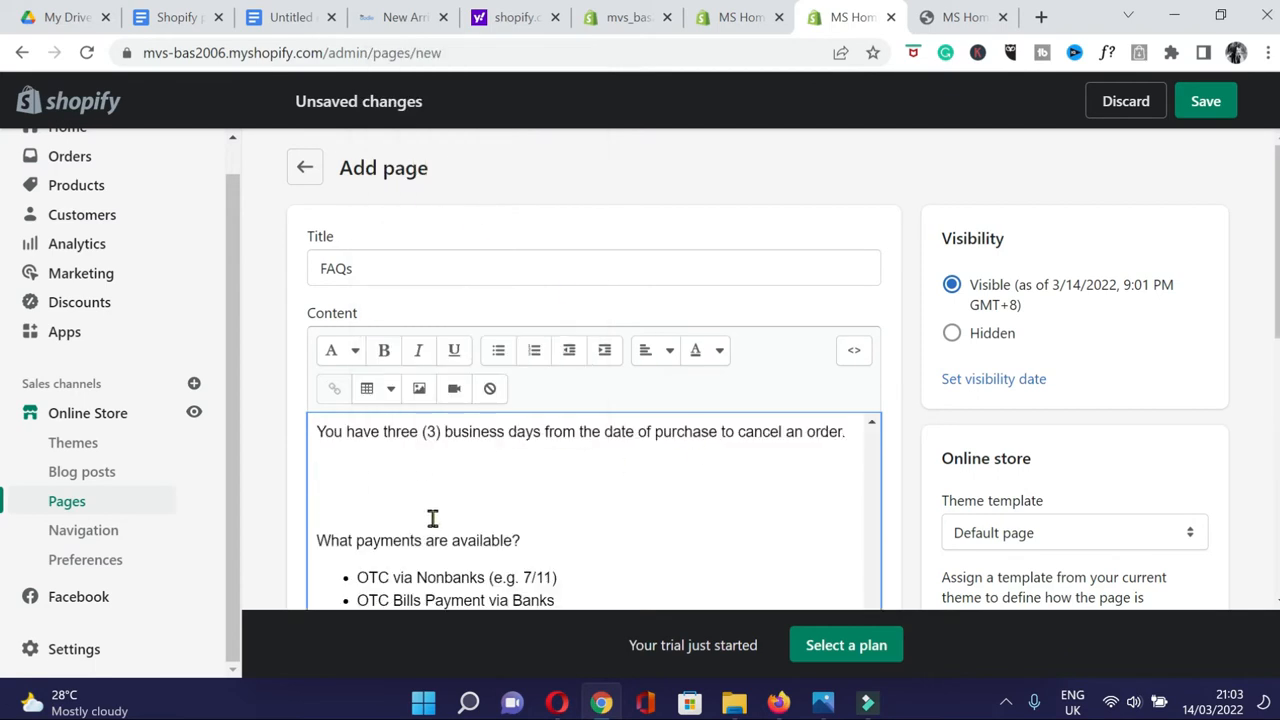
scroll(551, 497, down, 5)
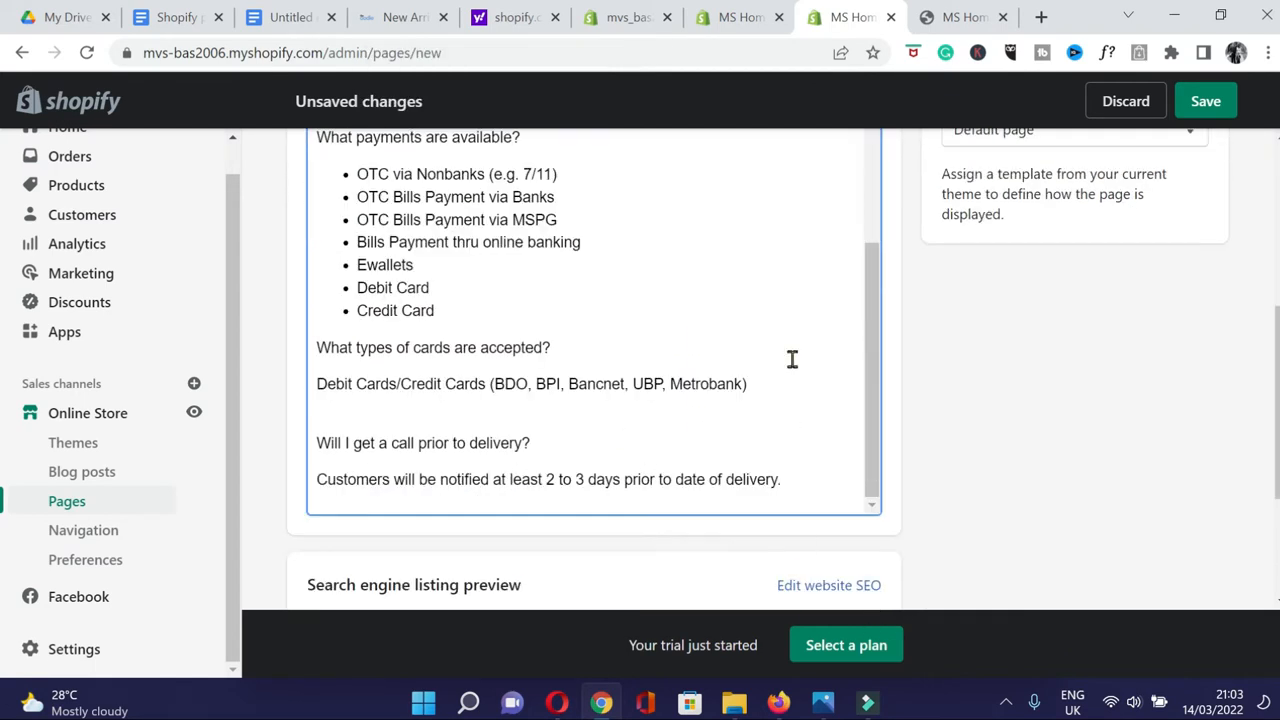
scroll(792, 359, up, 6)
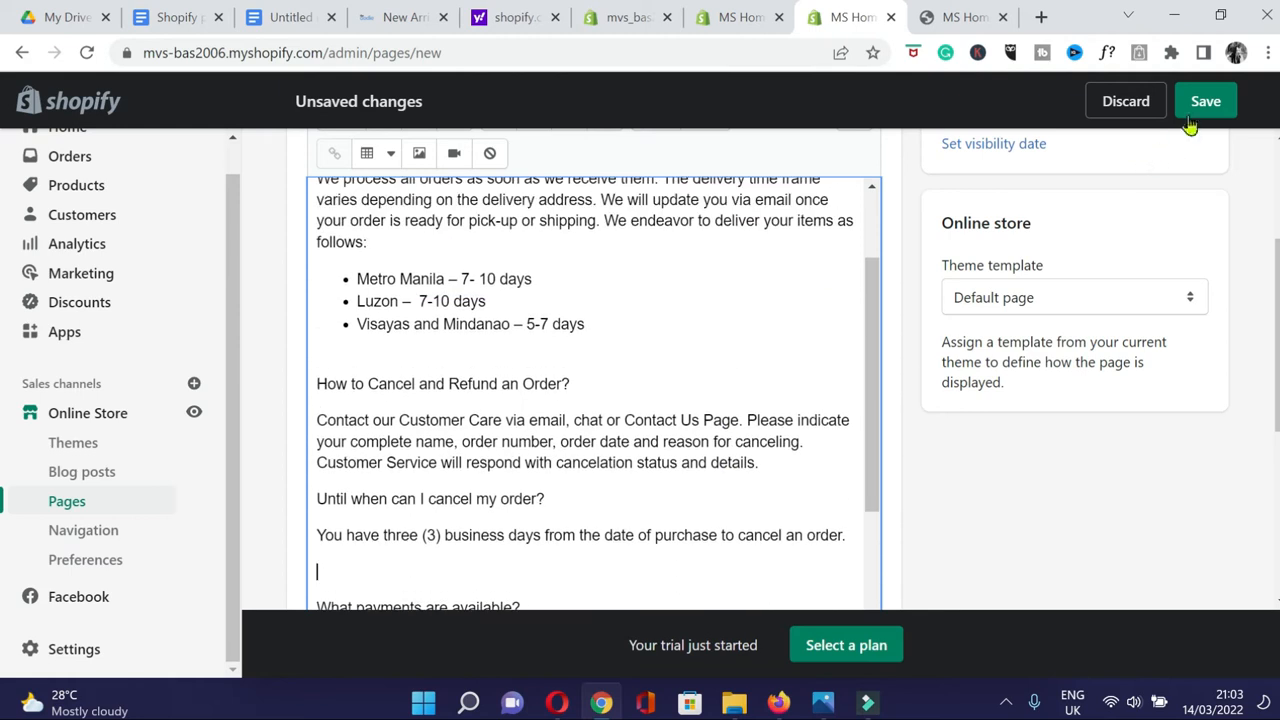
click(1205, 101)
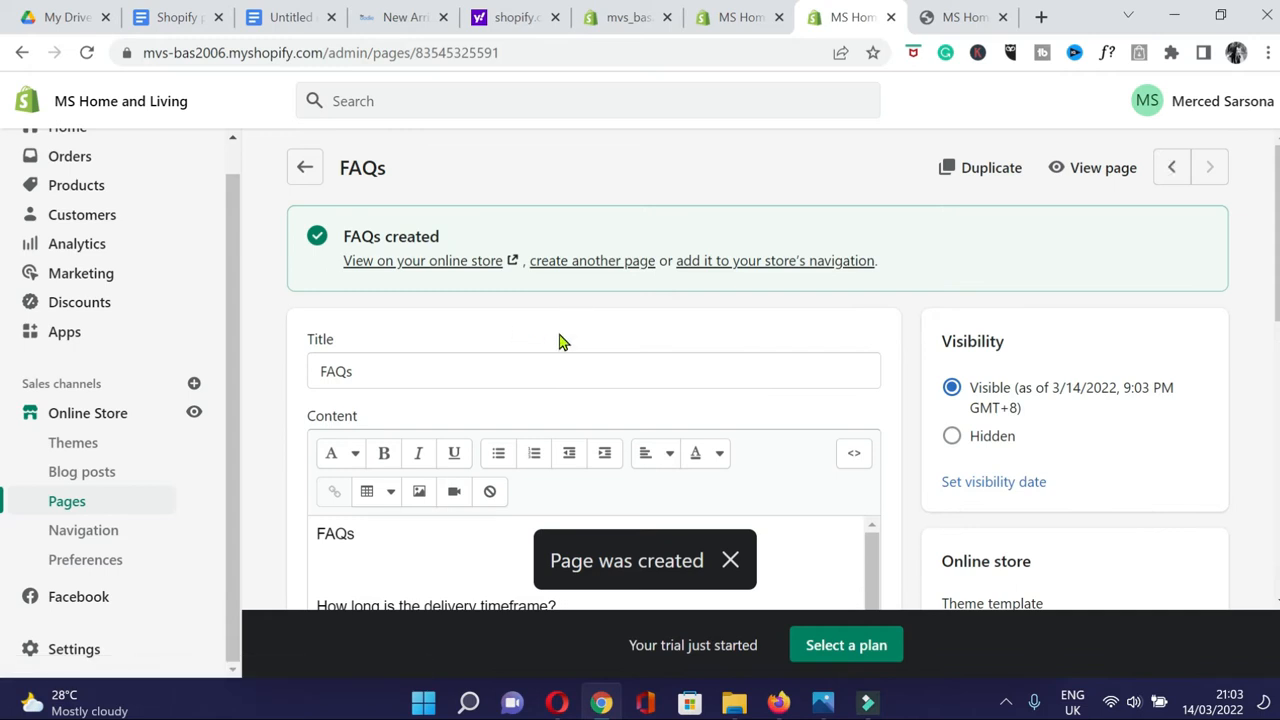
Review the saved FAQs content and the store's pages list, and return to the navigation menus.
scroll(651, 371, down, 5)
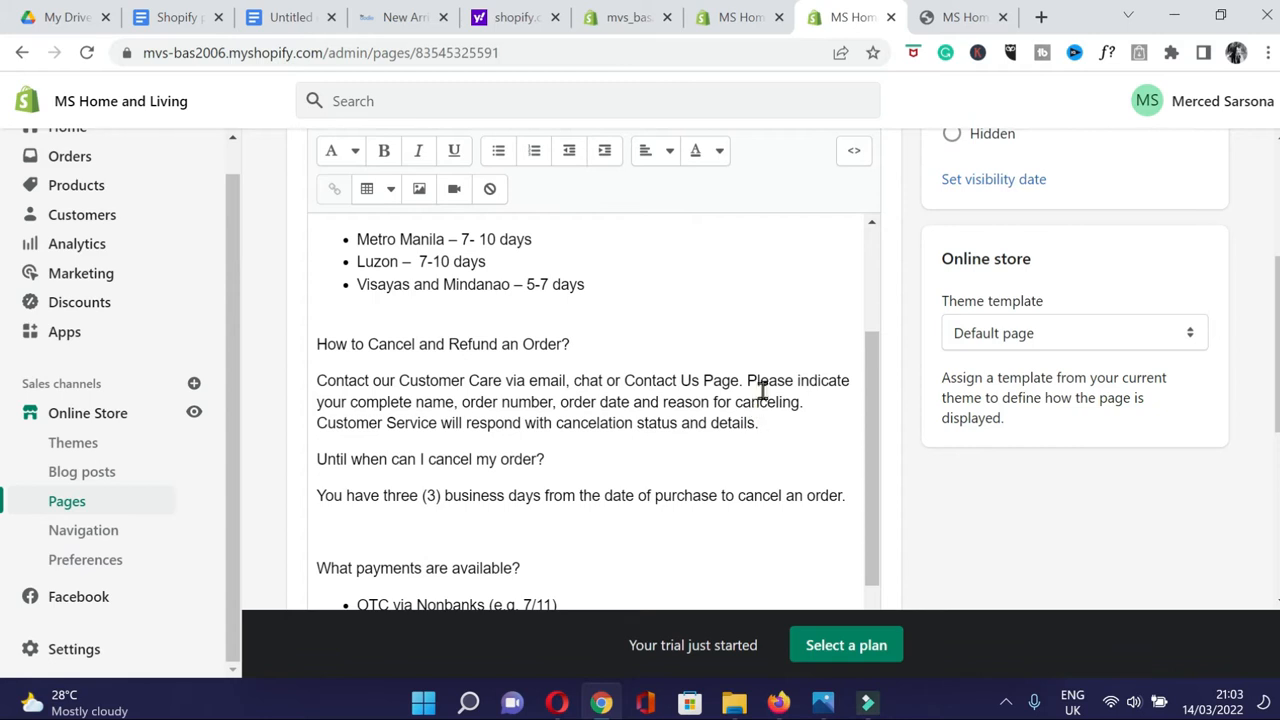
drag(871, 386, 860, 550)
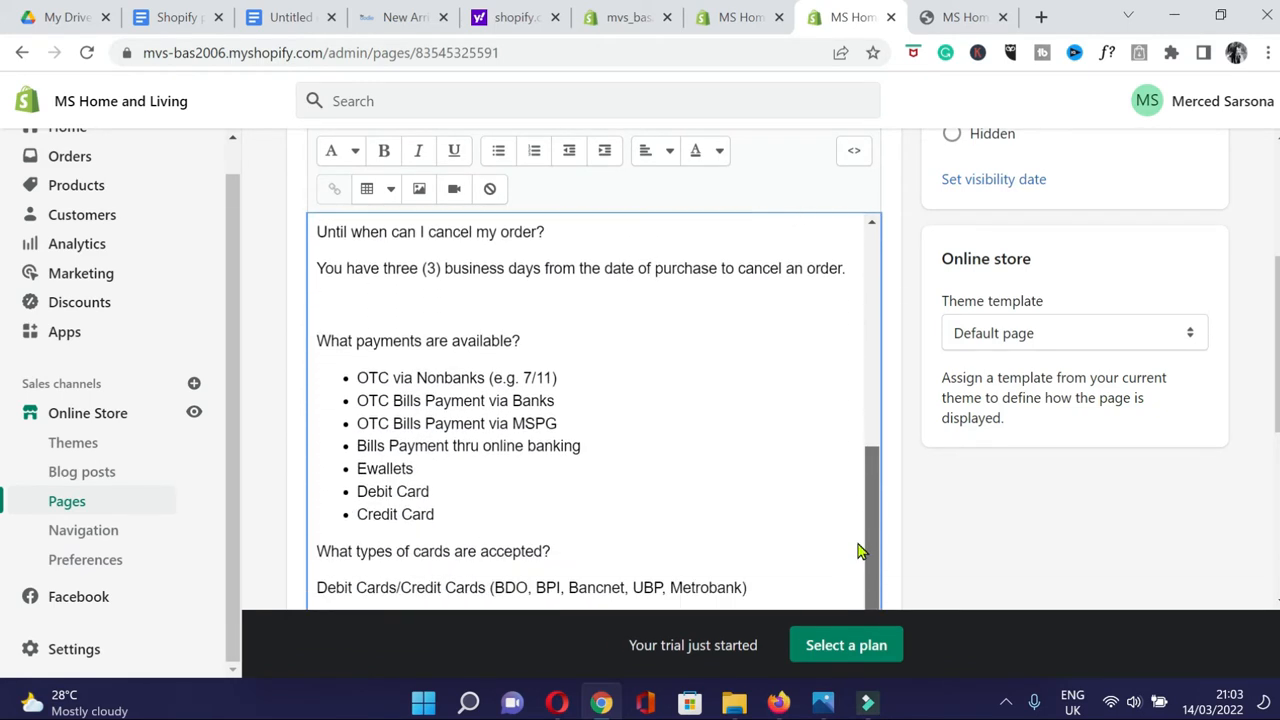
scroll(700, 477, up, 2)
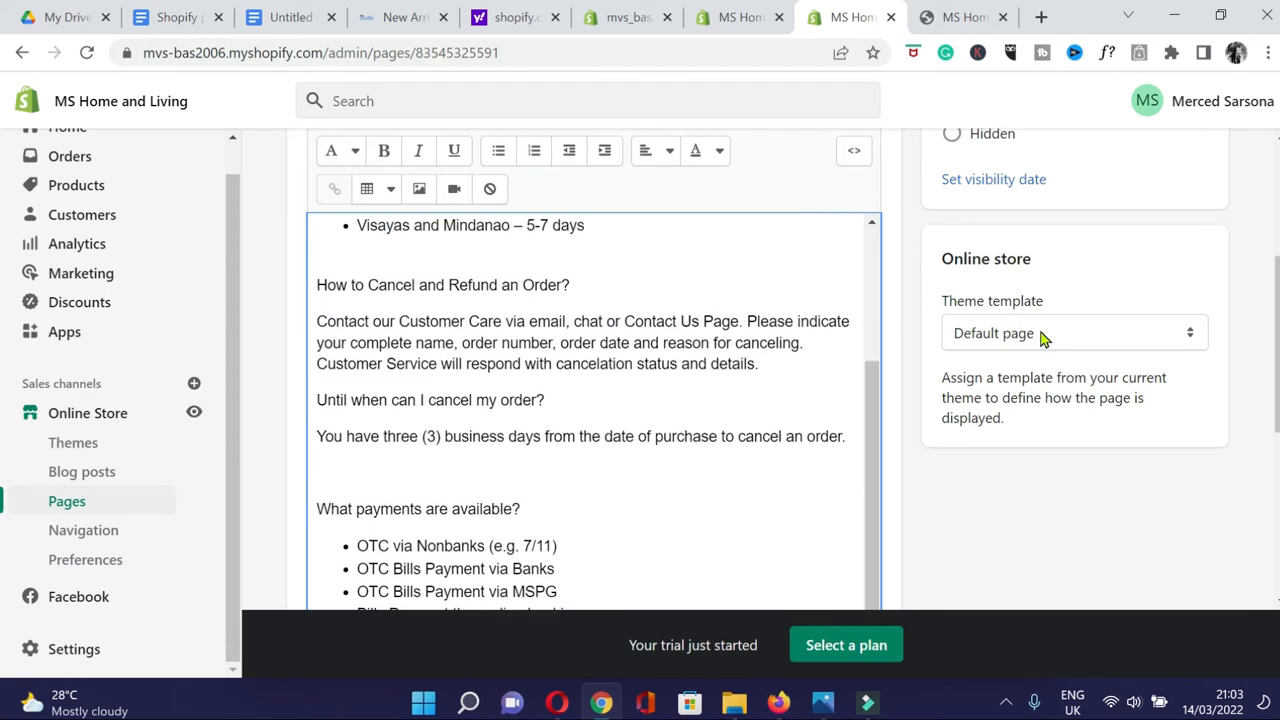
drag(1278, 308, 1278, 222)
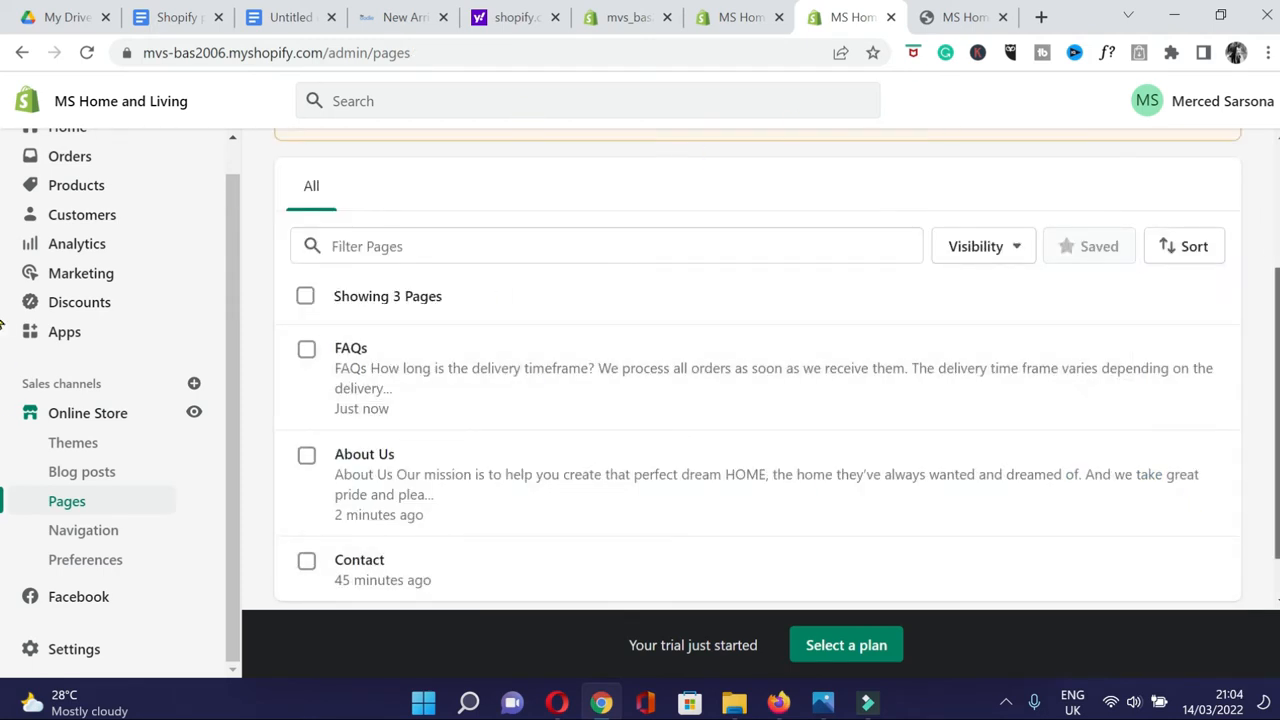
drag(1278, 317, 1276, 186)
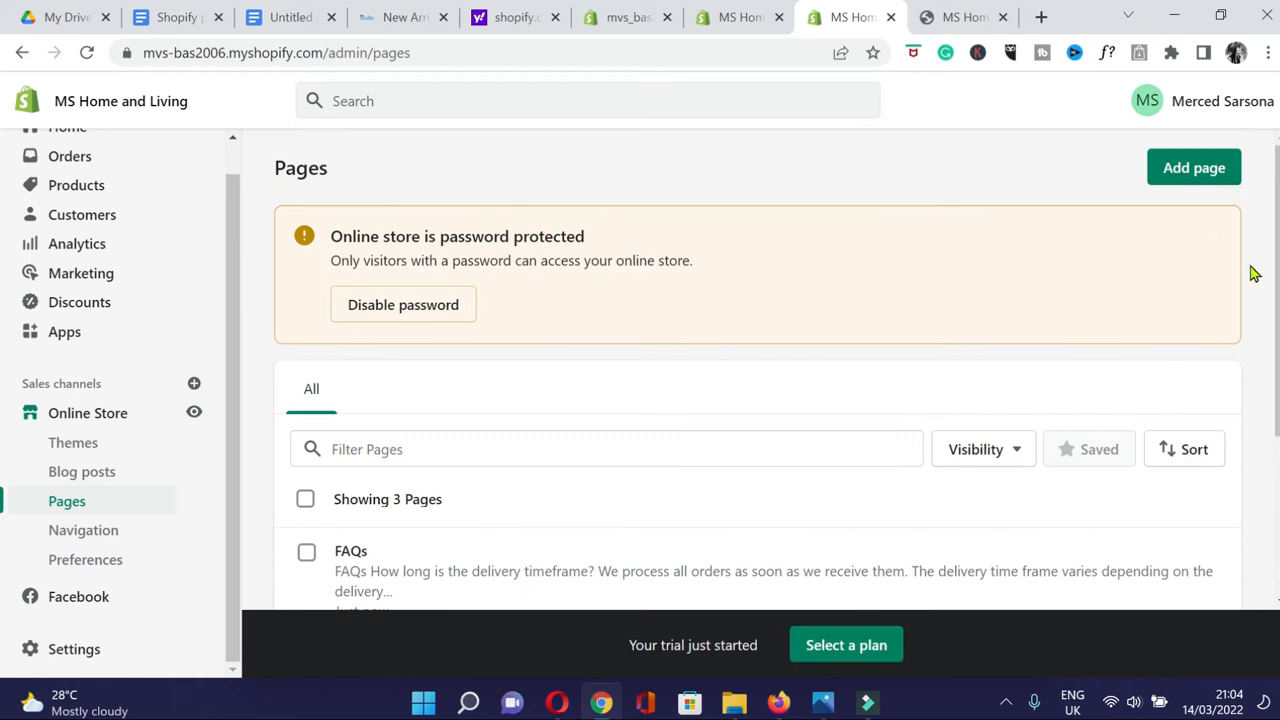
scroll(1255, 300, down, 3)
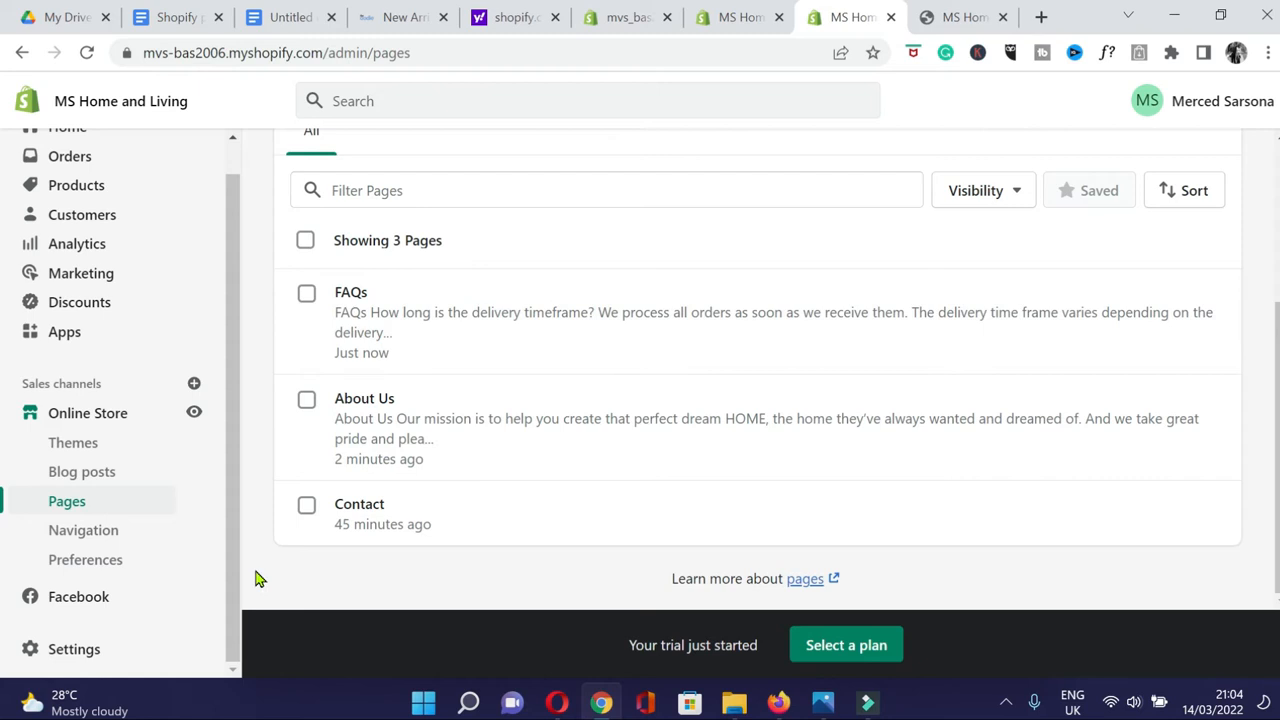
click(77, 540)
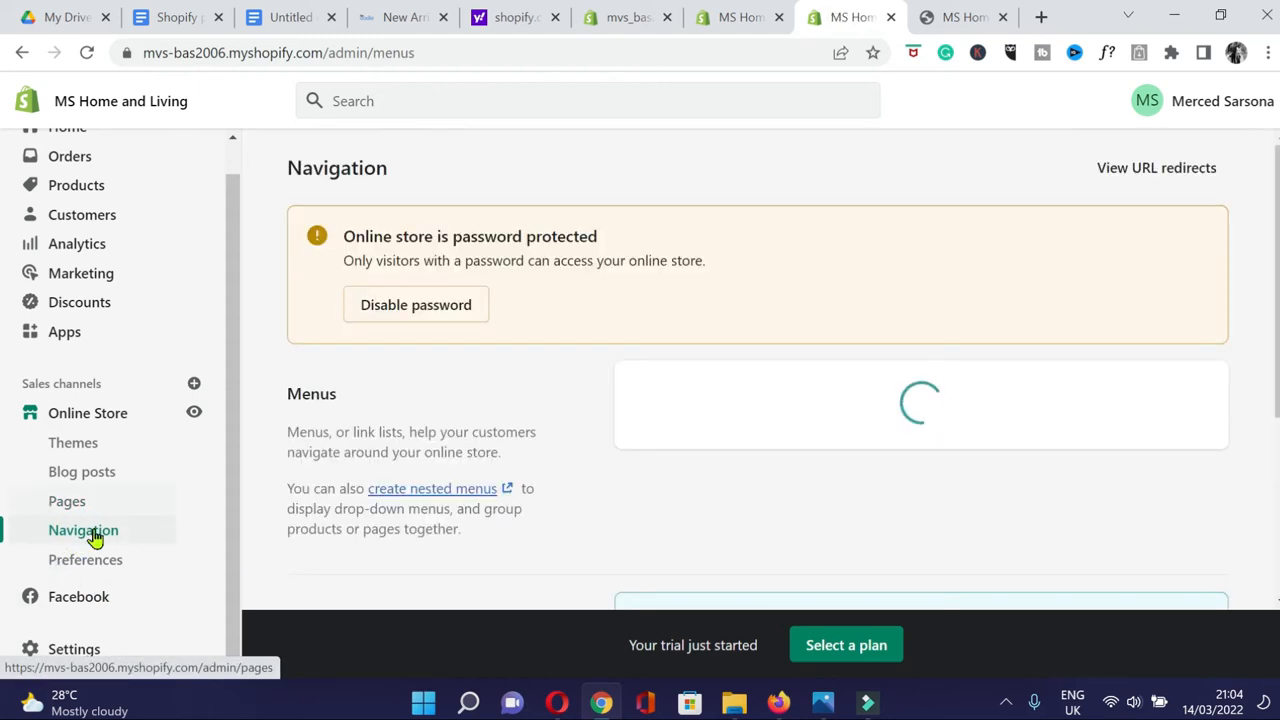
Open the store's Main menu for editing from the navigation menus.
scroll(1083, 175, down, 4)
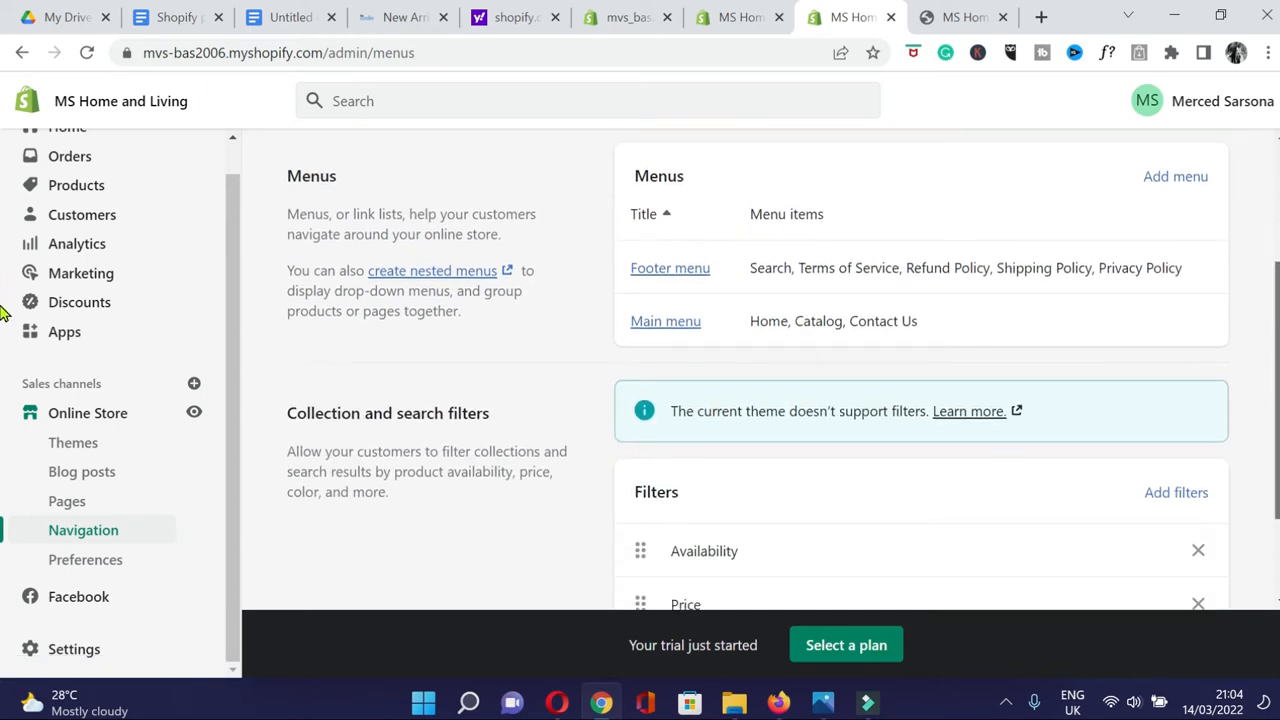
scroll(686, 337, up, 1)
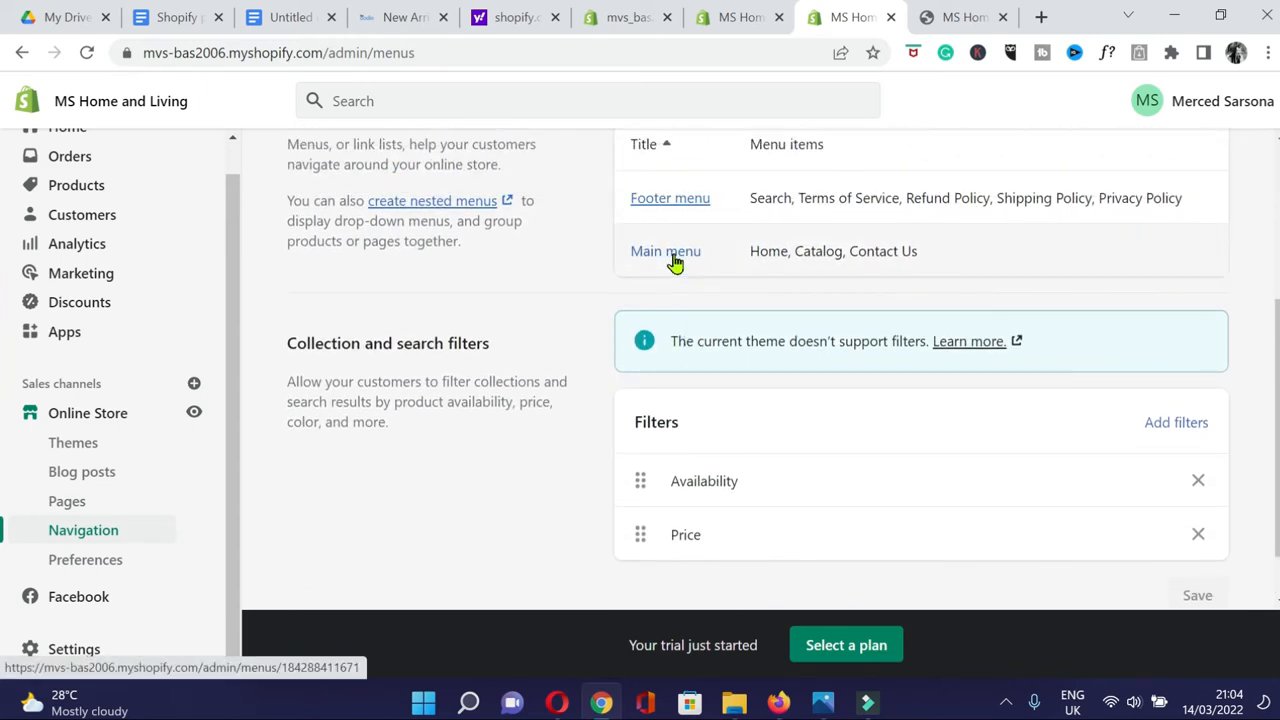
click(674, 259)
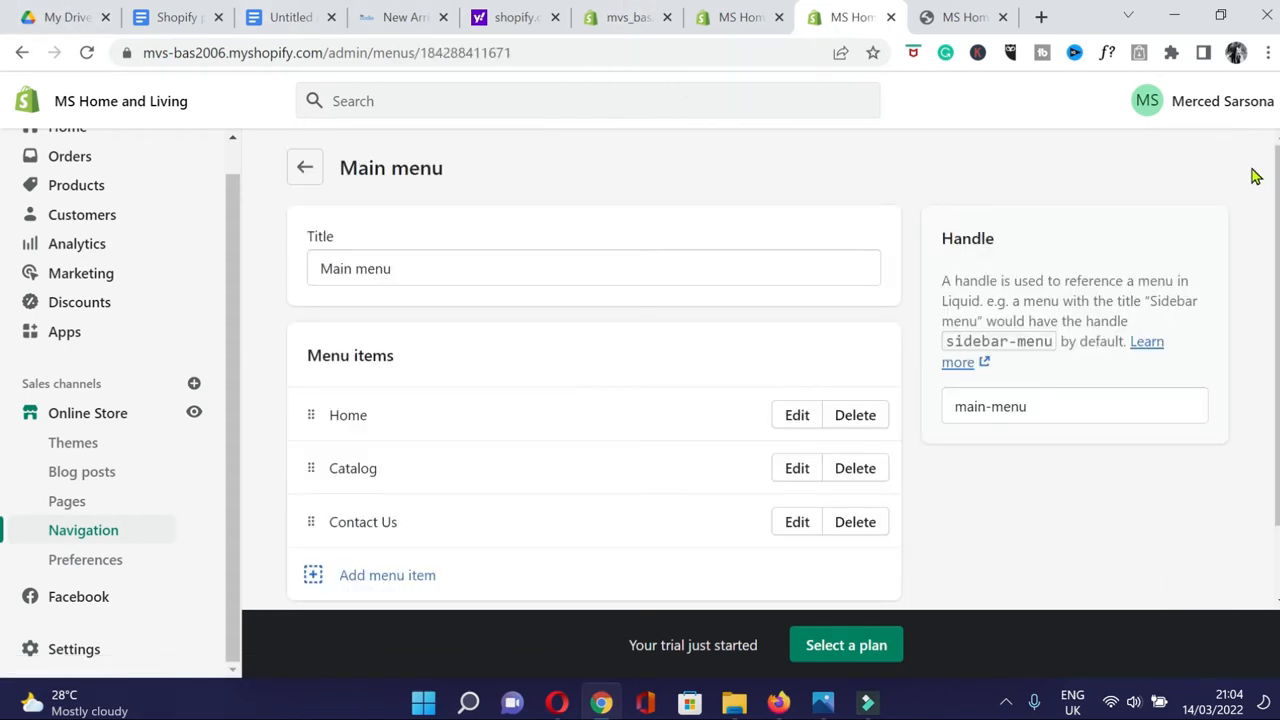
scroll(640, 365, down, 1)
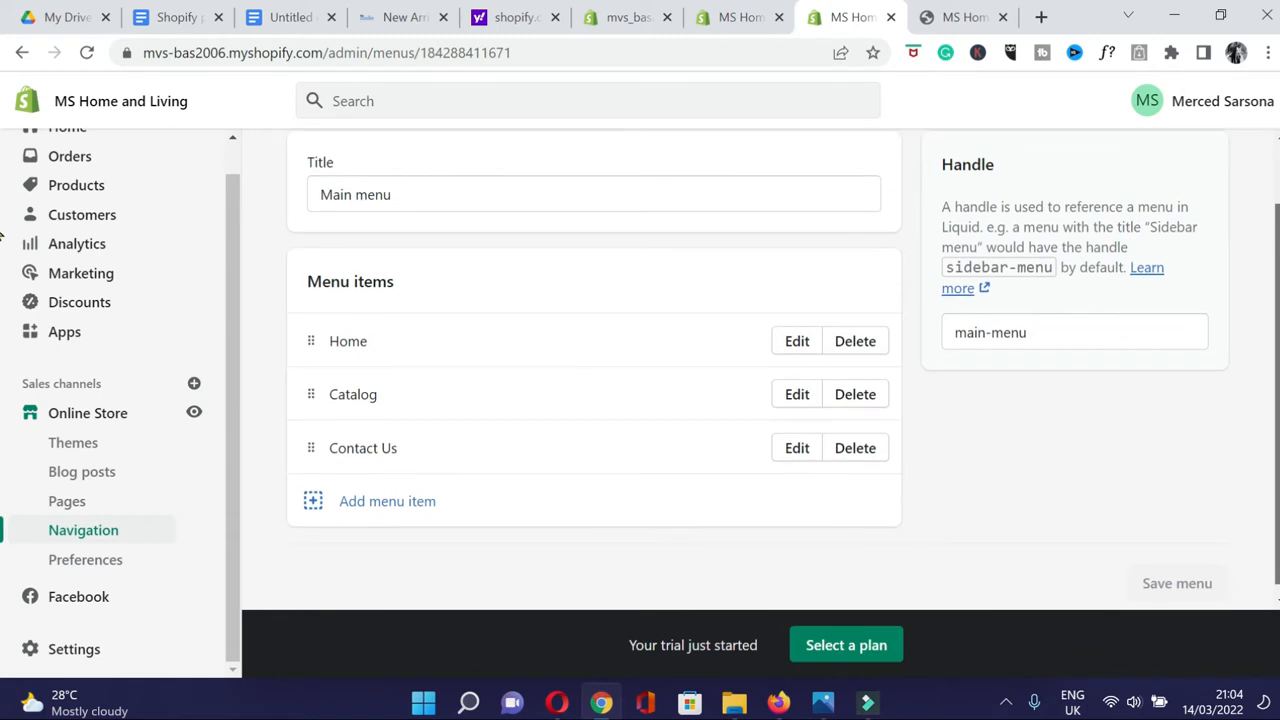
Add a main menu item named "About Us" that links to the About Us page, and save the menu.
click(389, 518)
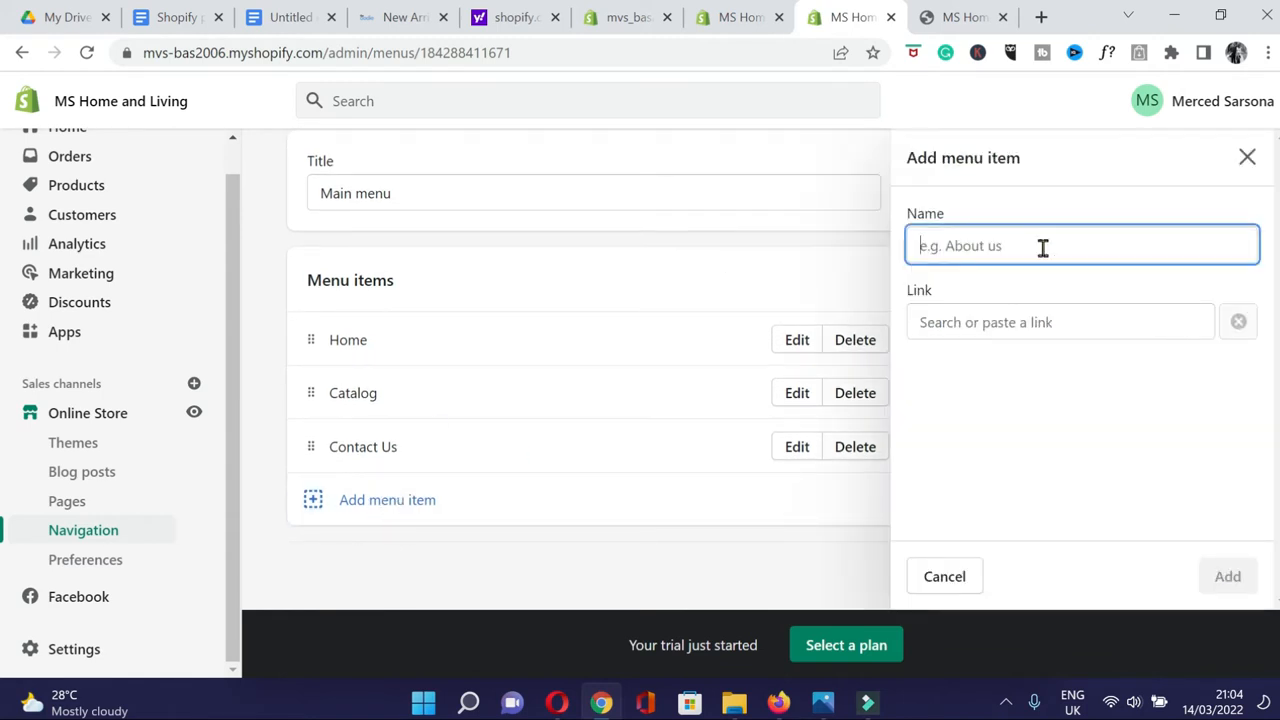
text(About Us)
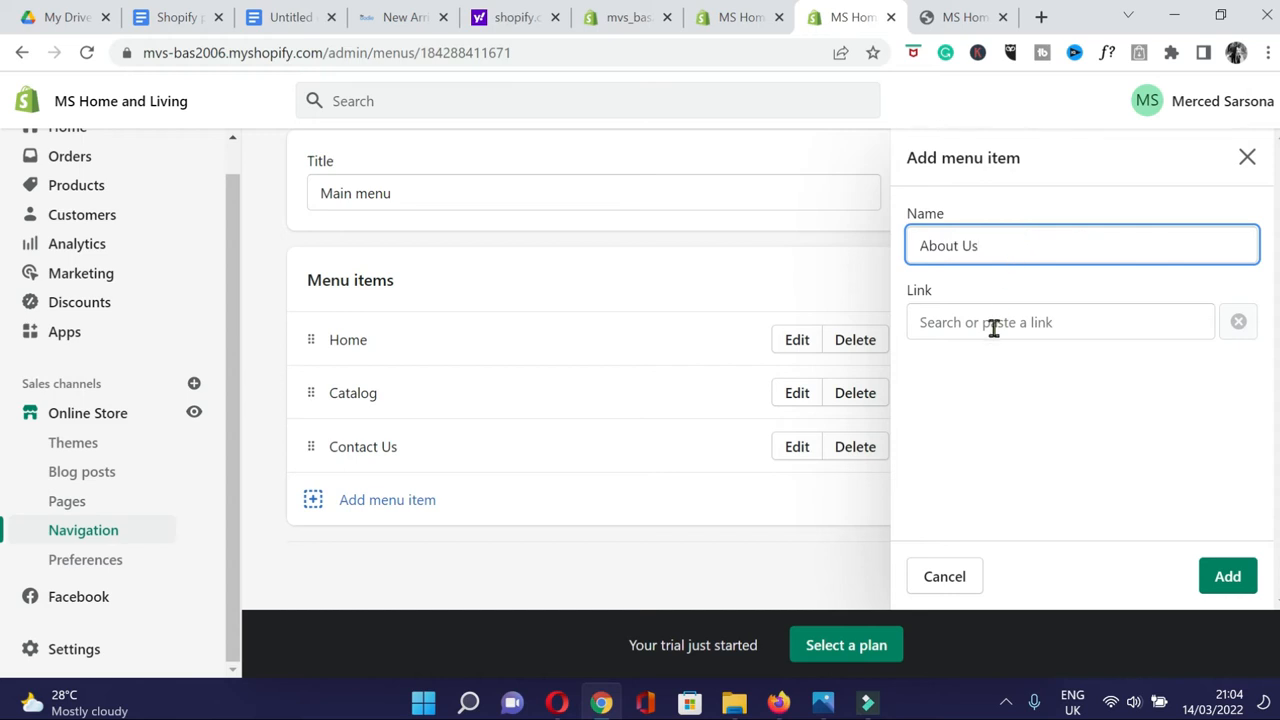
click(993, 328)
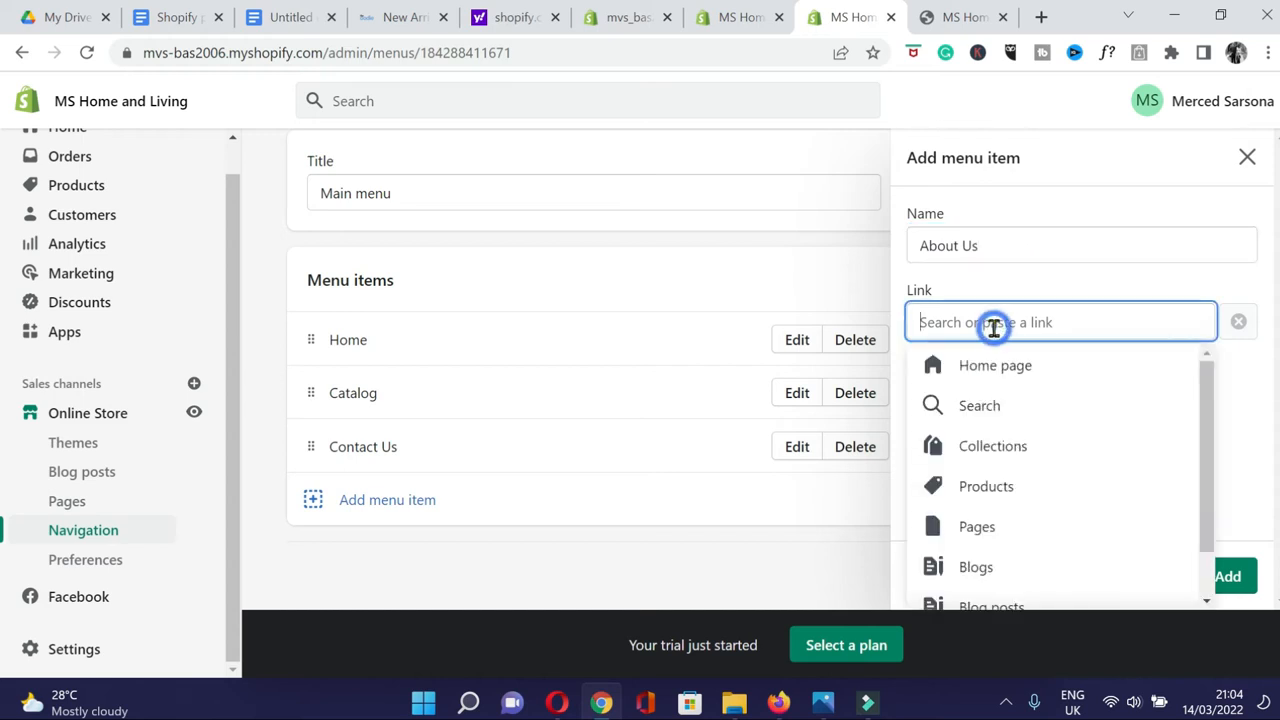
scroll(1030, 500, down, 1)
scroll(1134, 500, up, 2)
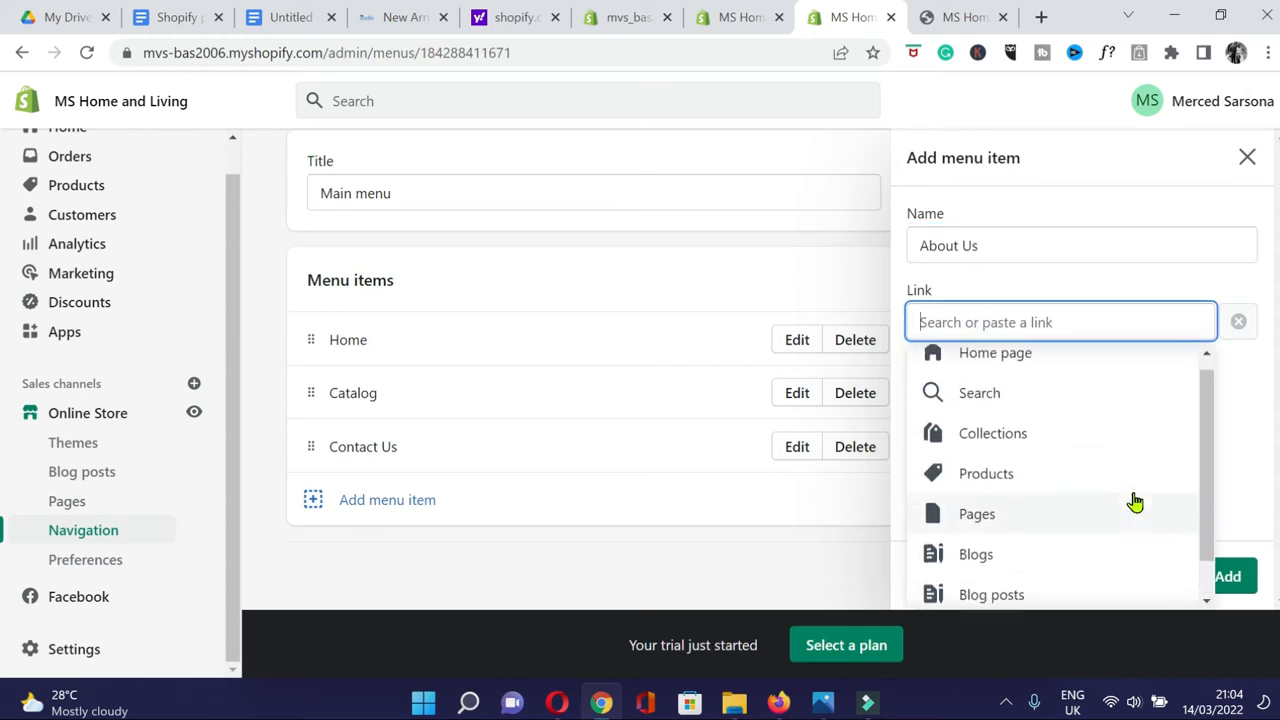
click(980, 527)
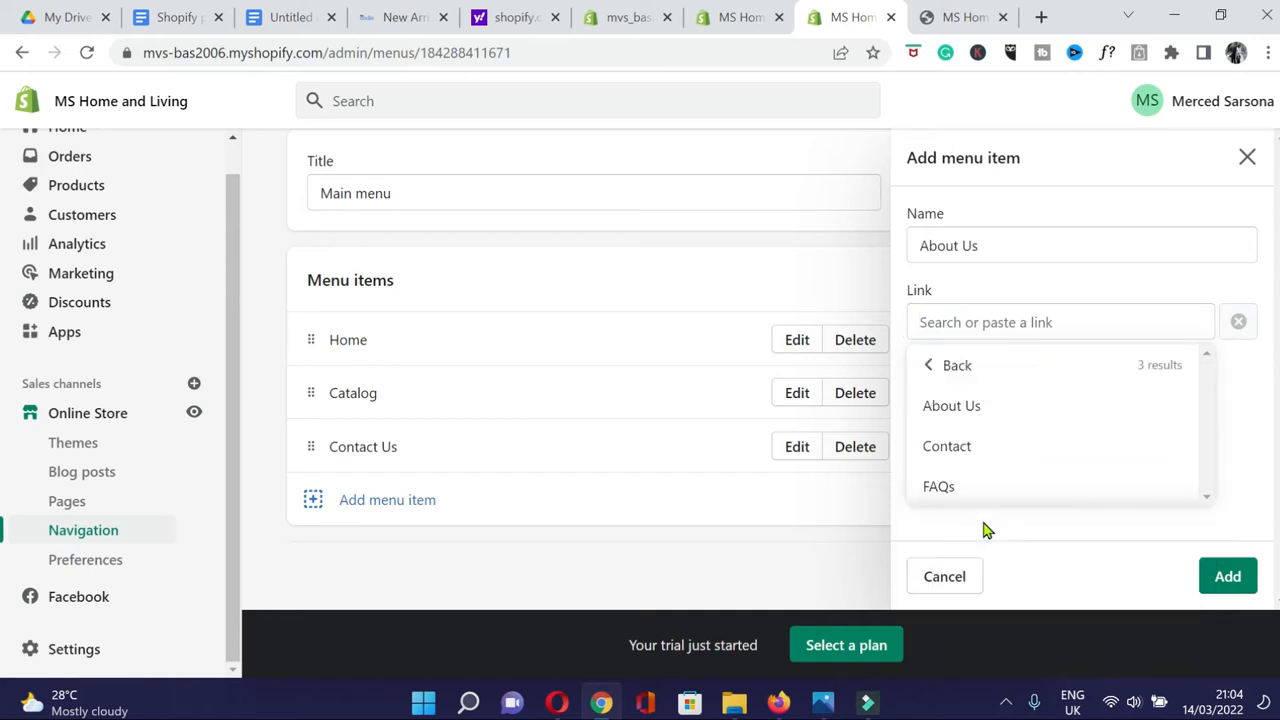
click(951, 409)
click(1229, 582)
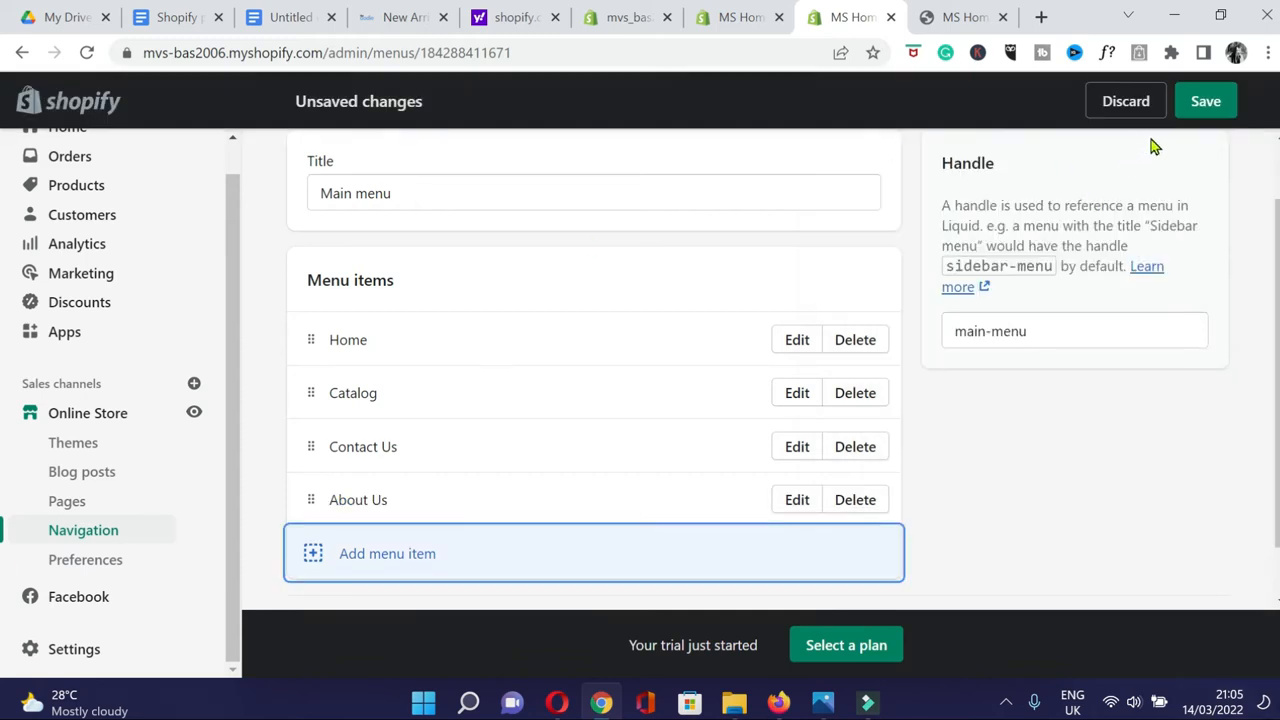
click(1206, 104)
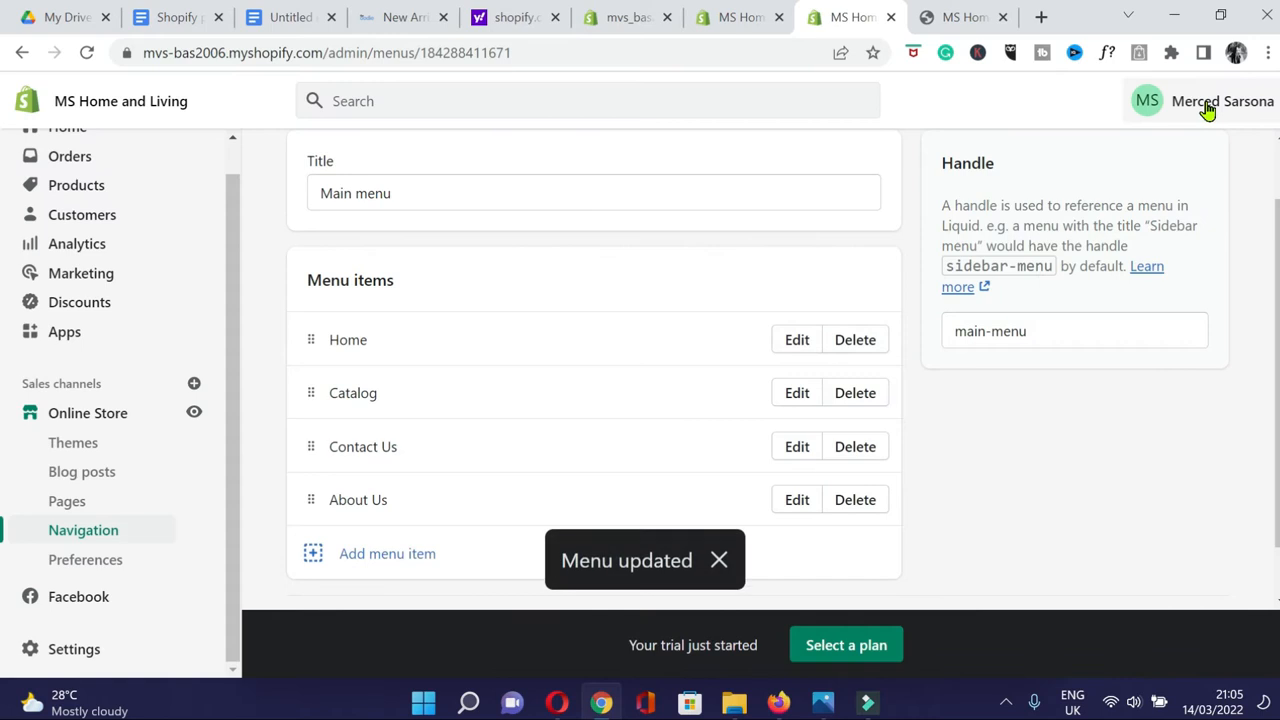
Add a main menu item named "FAQs" that links to the FAQs page, and save the menu.
click(379, 556)
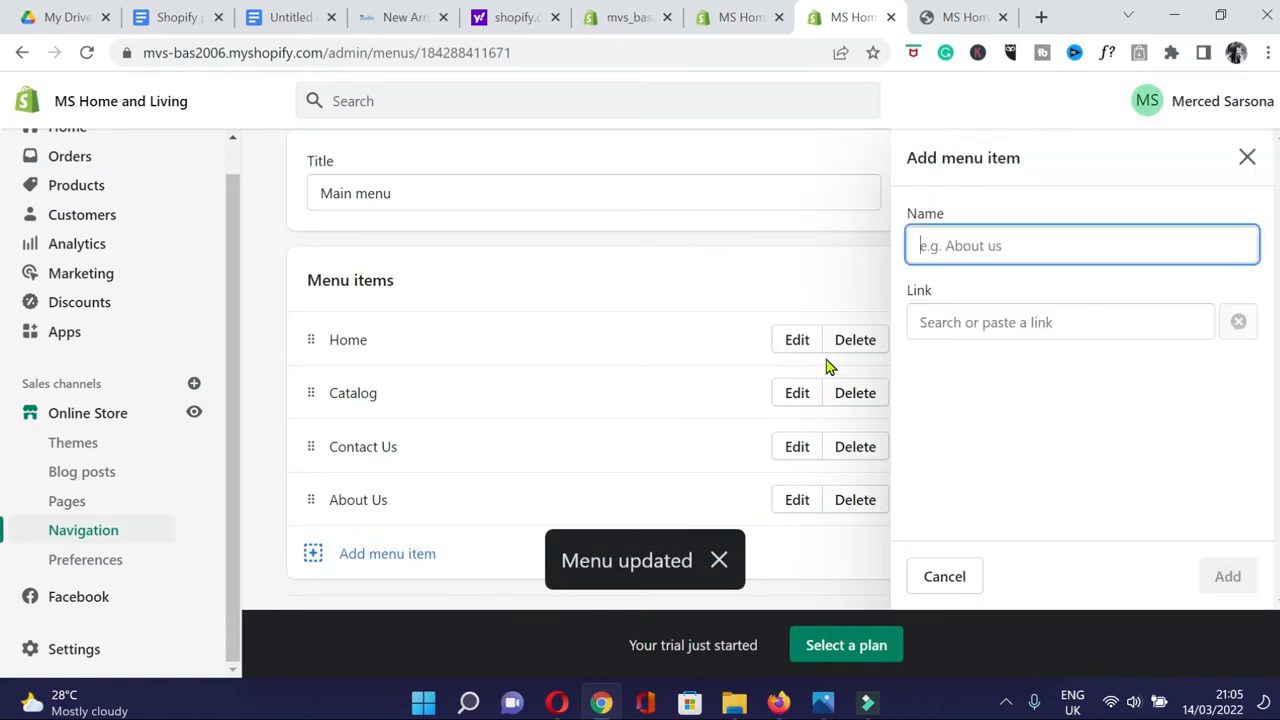
click(997, 252)
text(FAQs)
click(986, 321)
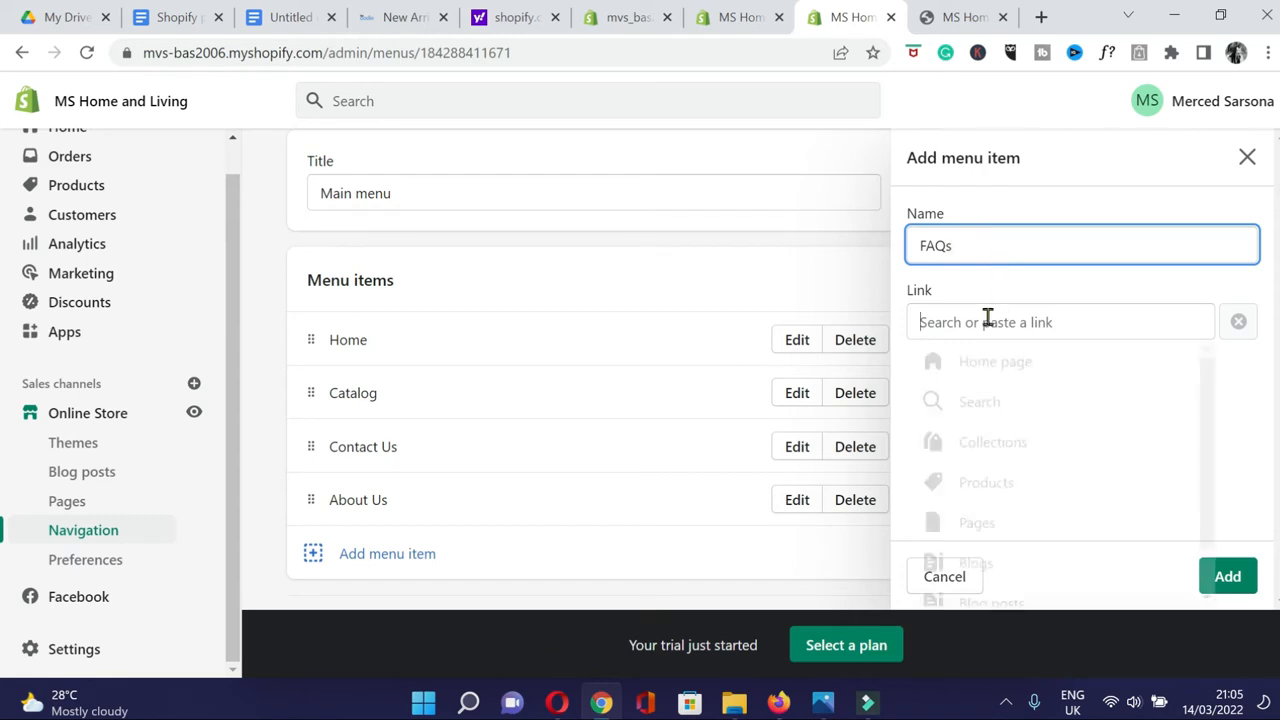
click(985, 537)
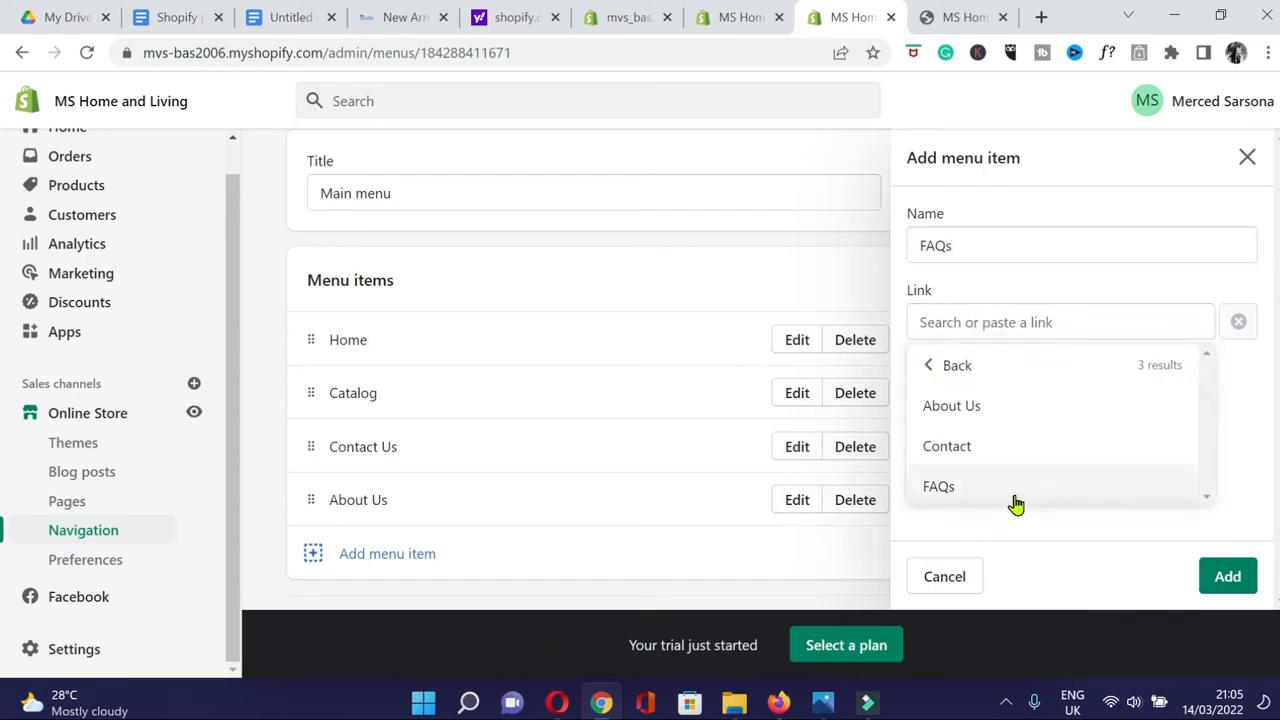
click(943, 487)
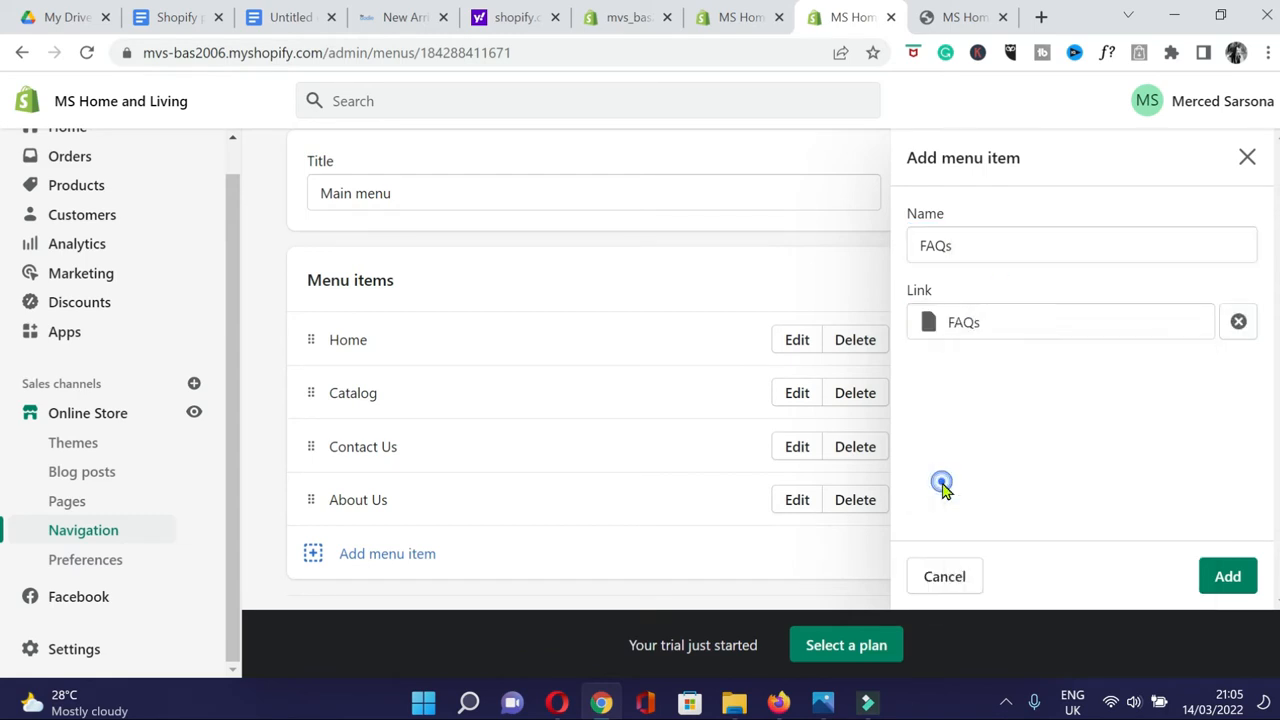
click(1230, 580)
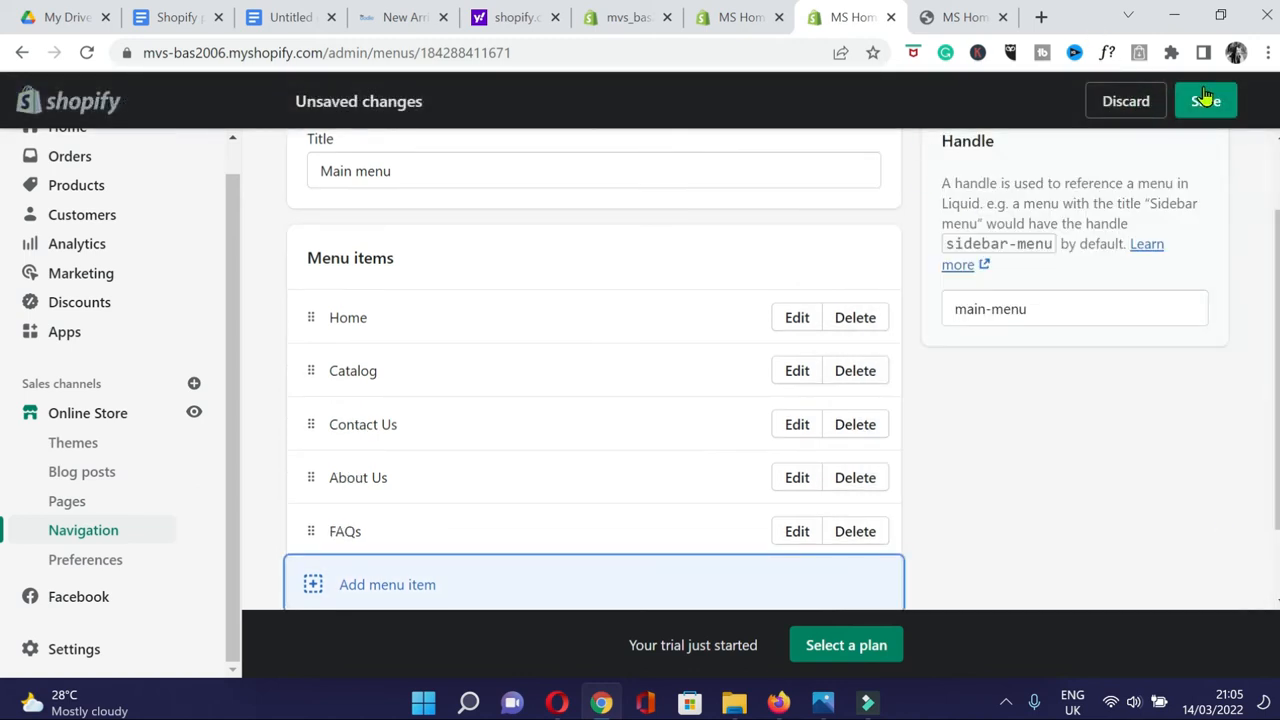
click(1206, 100)
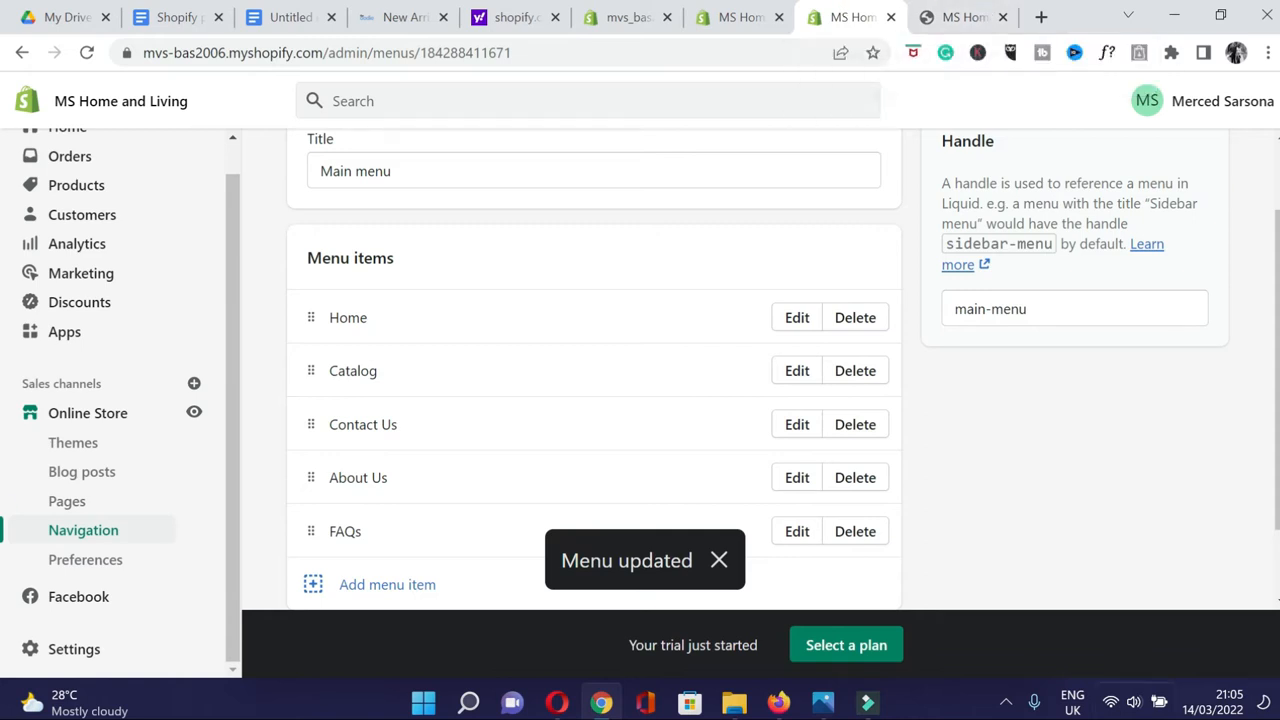
Switch to the theme editor and examine the home page preview from the main menu down to the footer.
click(796, 12)
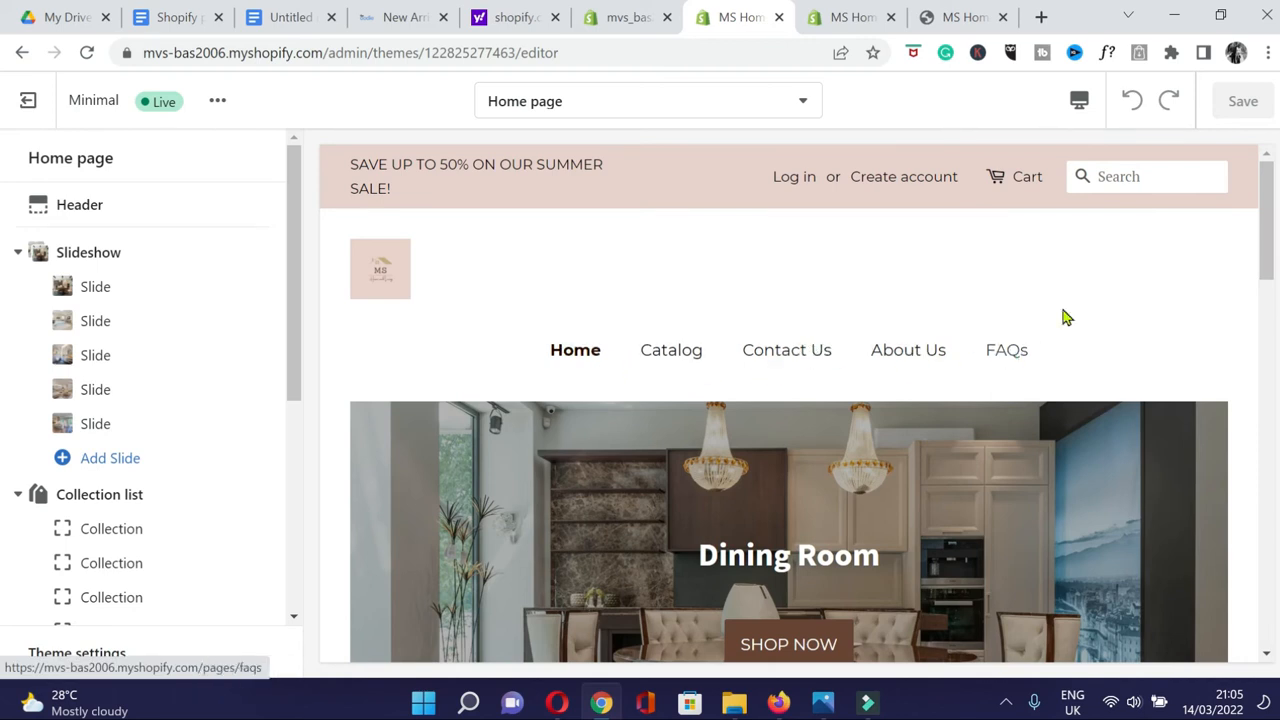
scroll(1200, 300, down, 7)
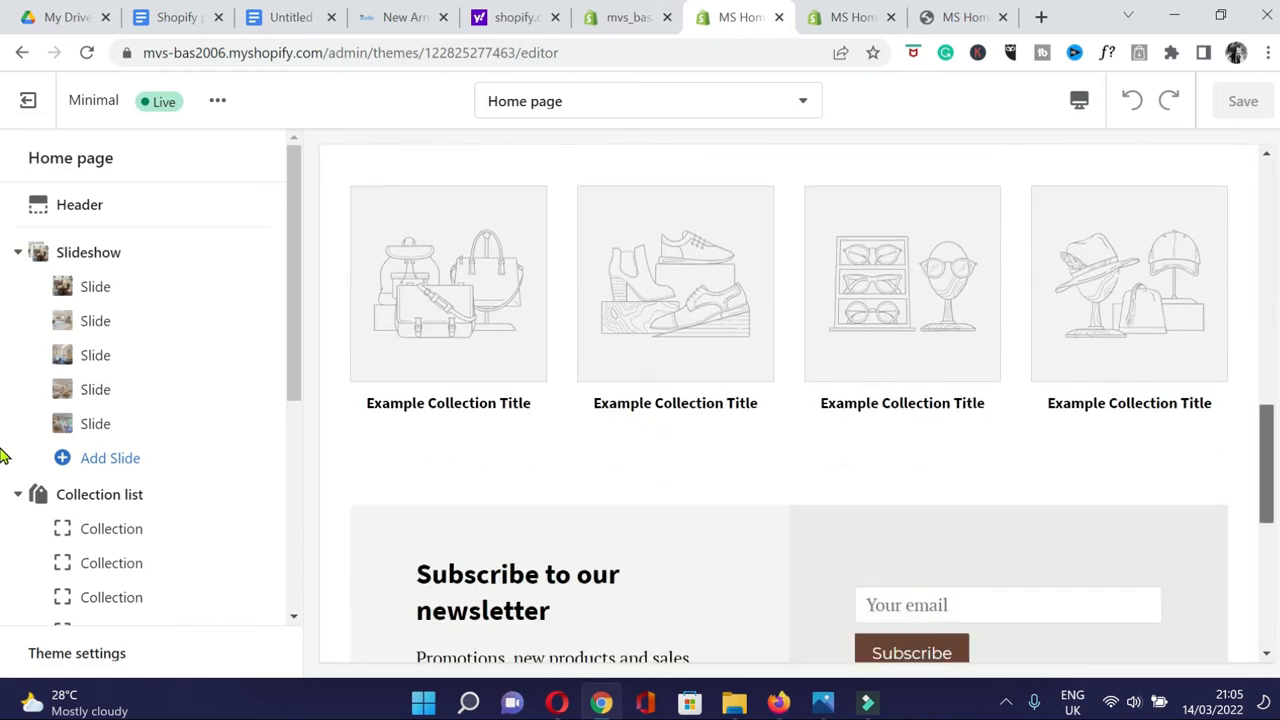
drag(1270, 455, 1277, 582)
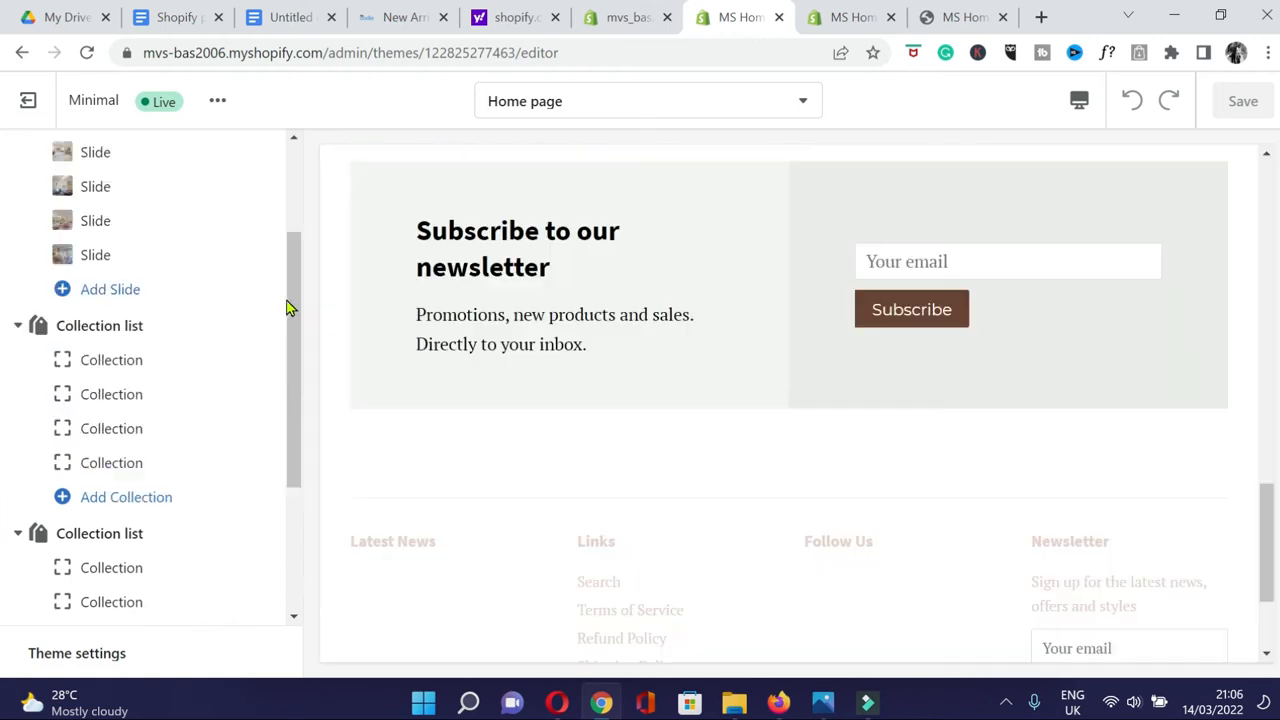
drag(290, 303, 290, 269)
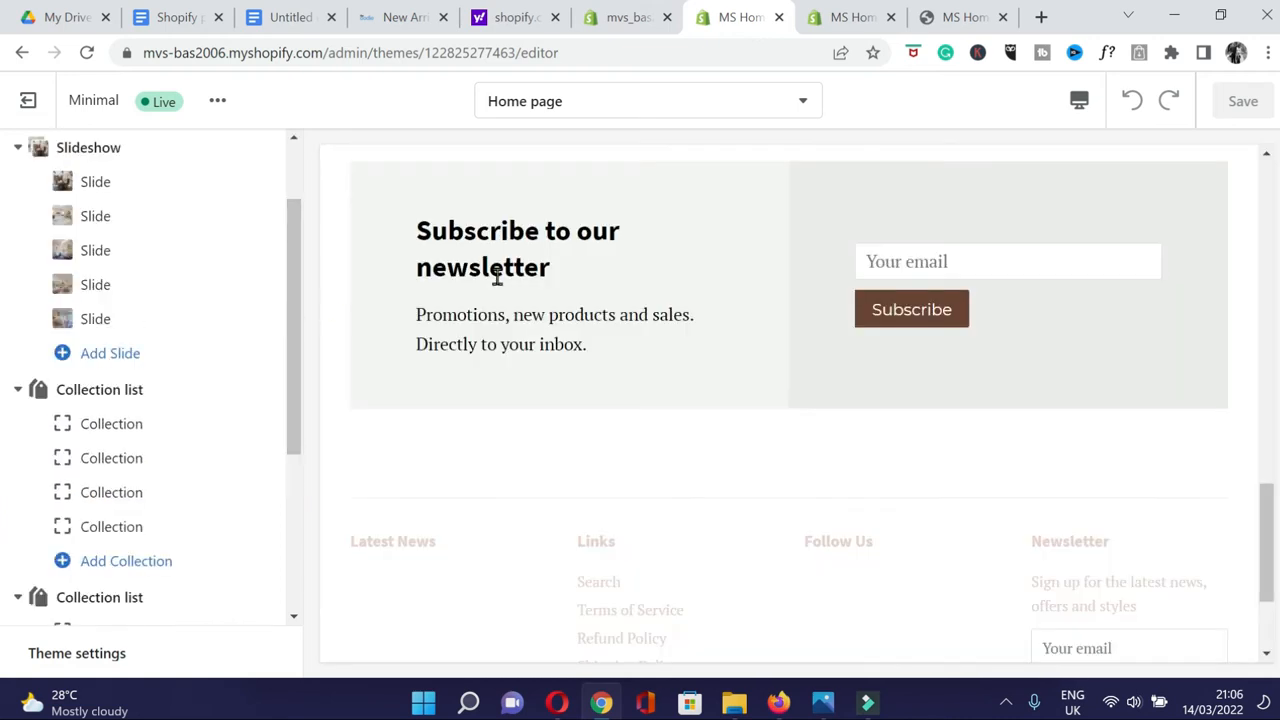
drag(527, 540, 339, 537)
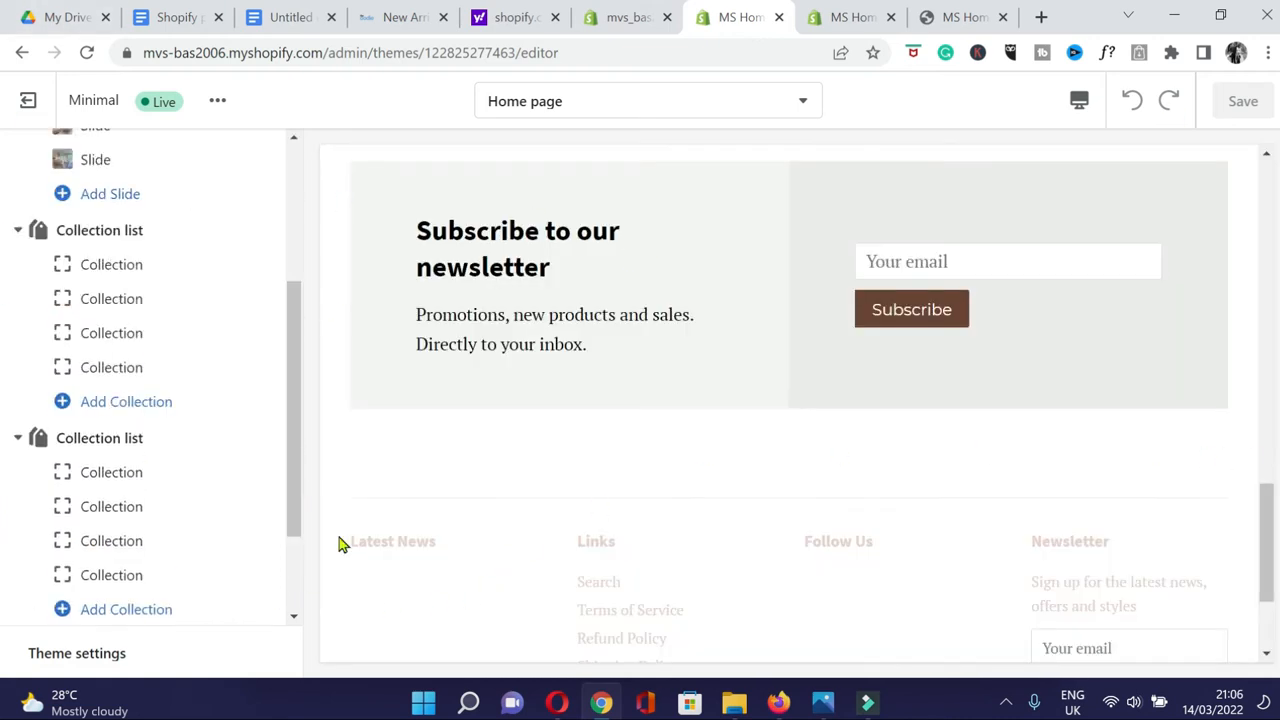
drag(1270, 521, 1270, 563)
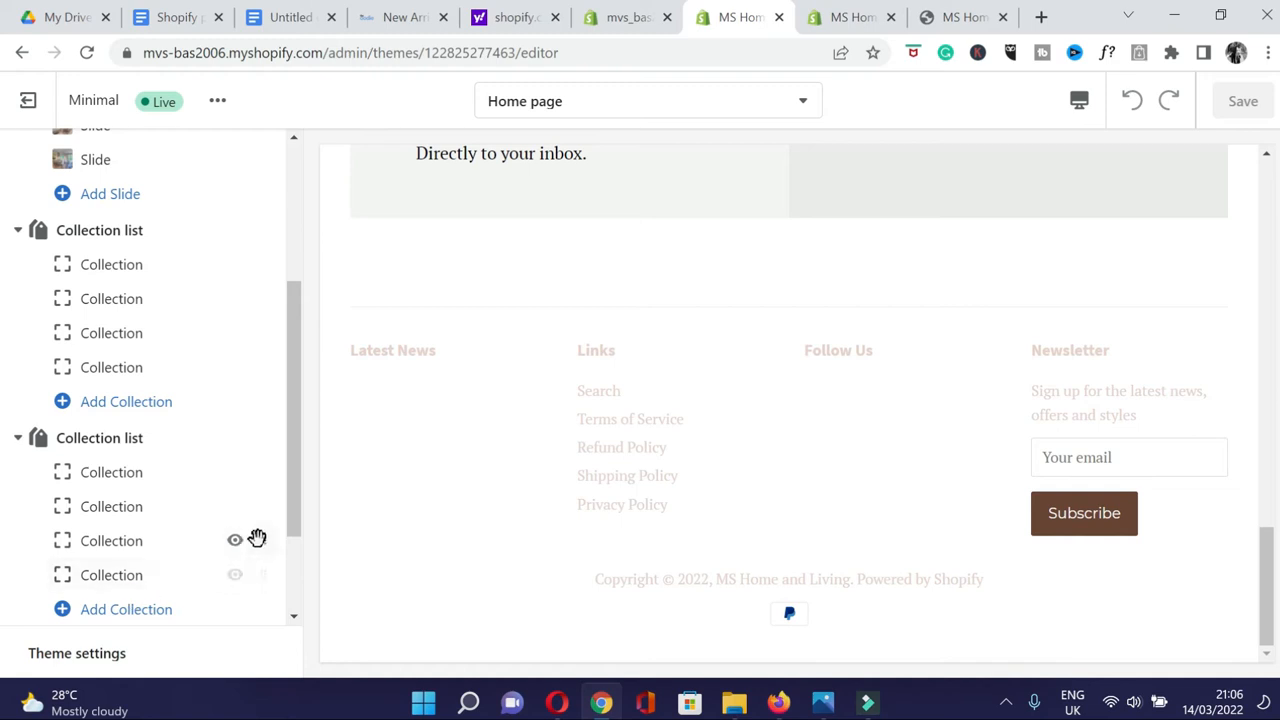
scroll(226, 310, up, 3)
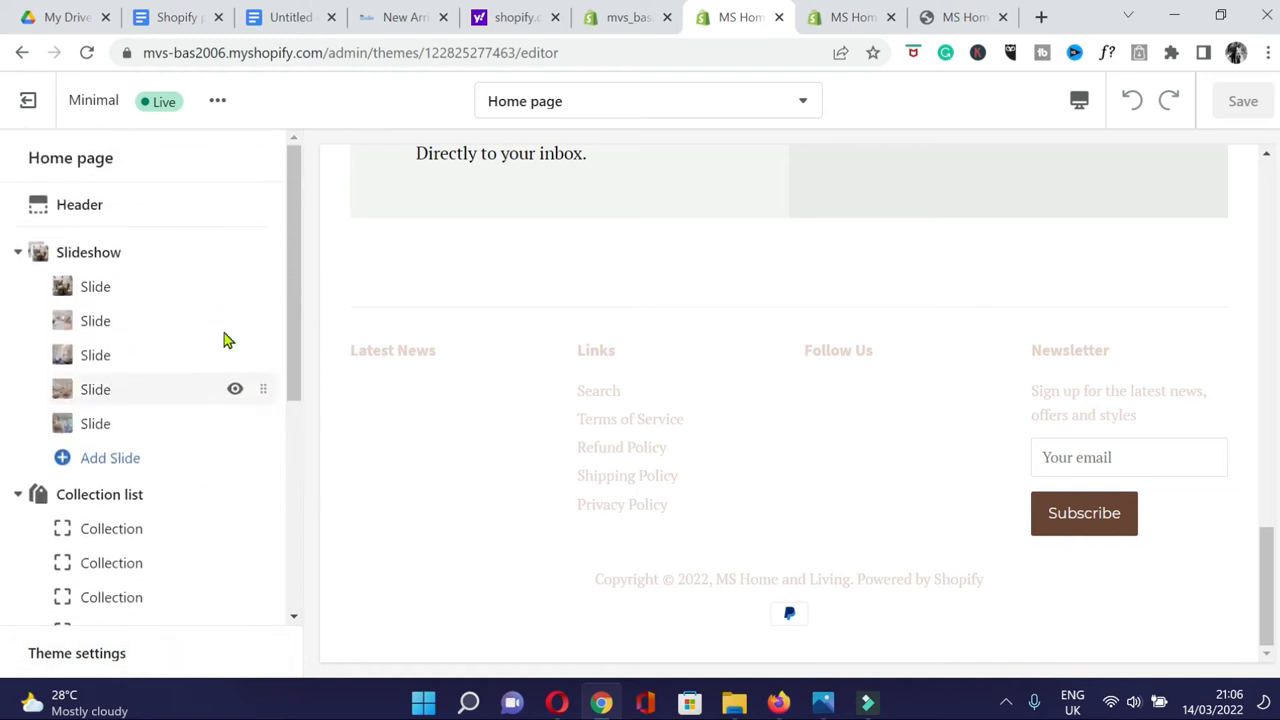
In the theme's color settings, set the footer background to the currently used pink #E7D2CC.
scroll(225, 340, down, 3)
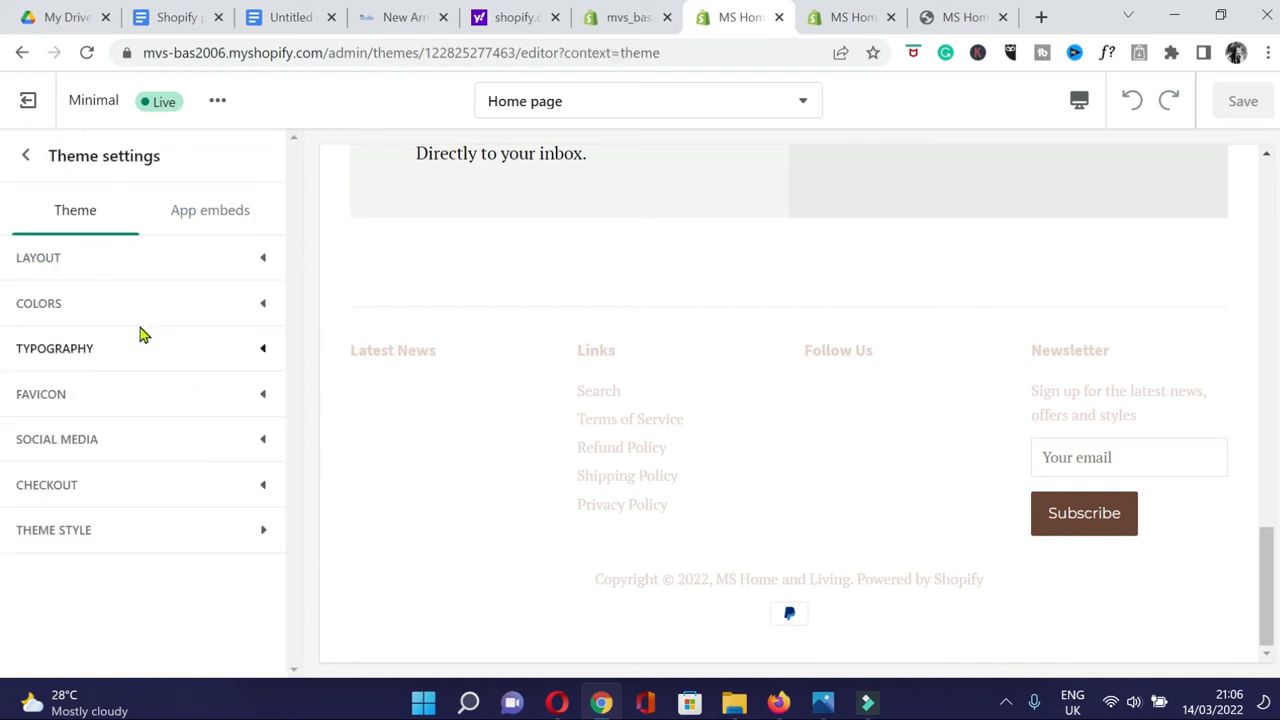
click(191, 305)
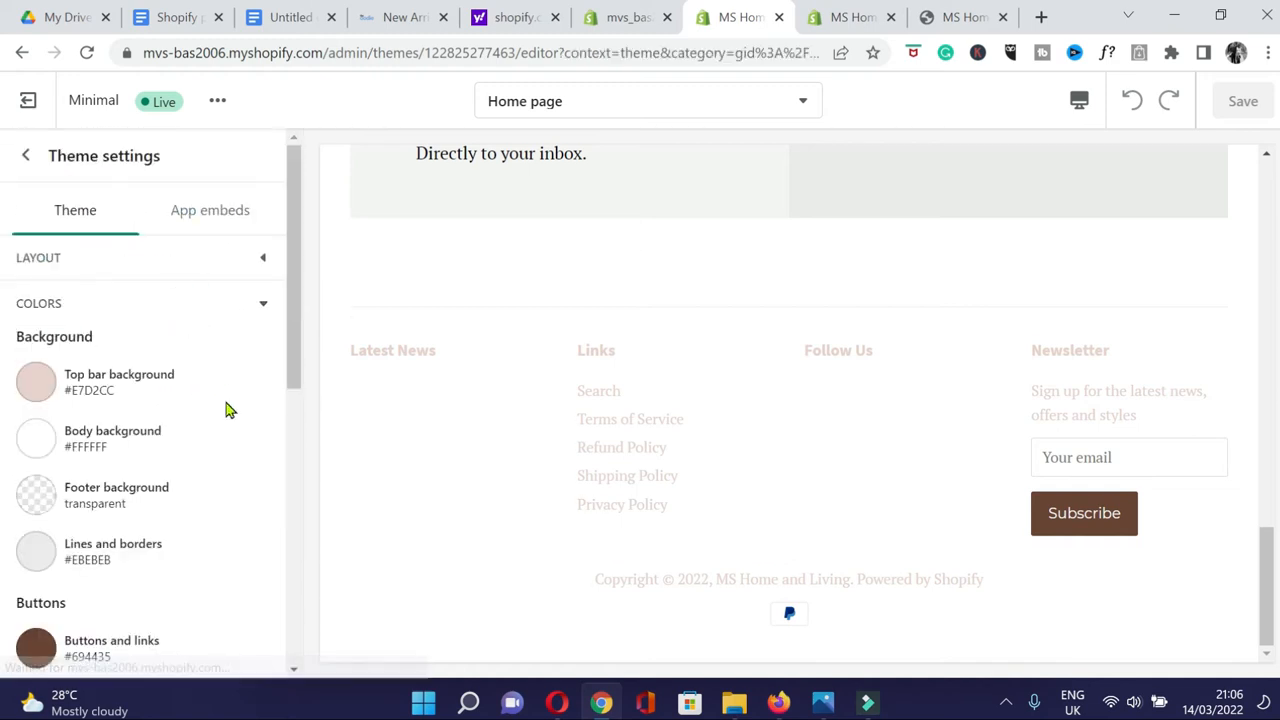
scroll(217, 594, down, 5)
scroll(200, 580, down, 3)
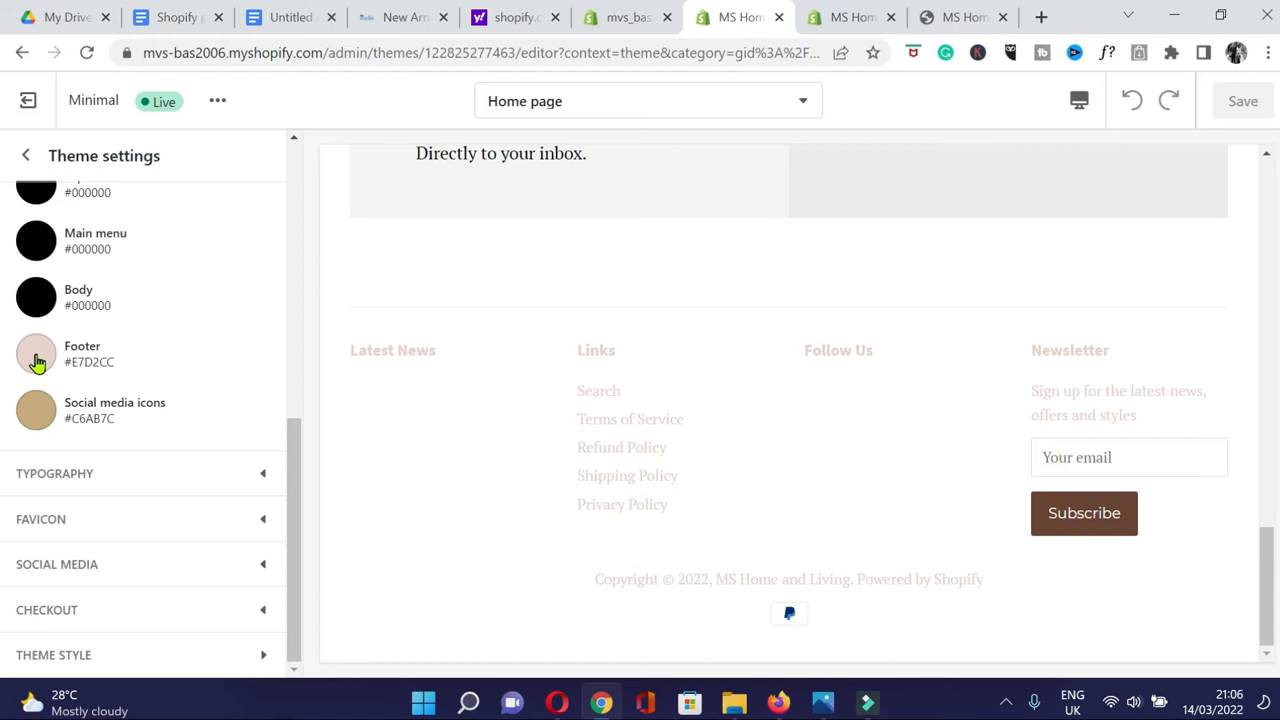
scroll(163, 436, up, 3)
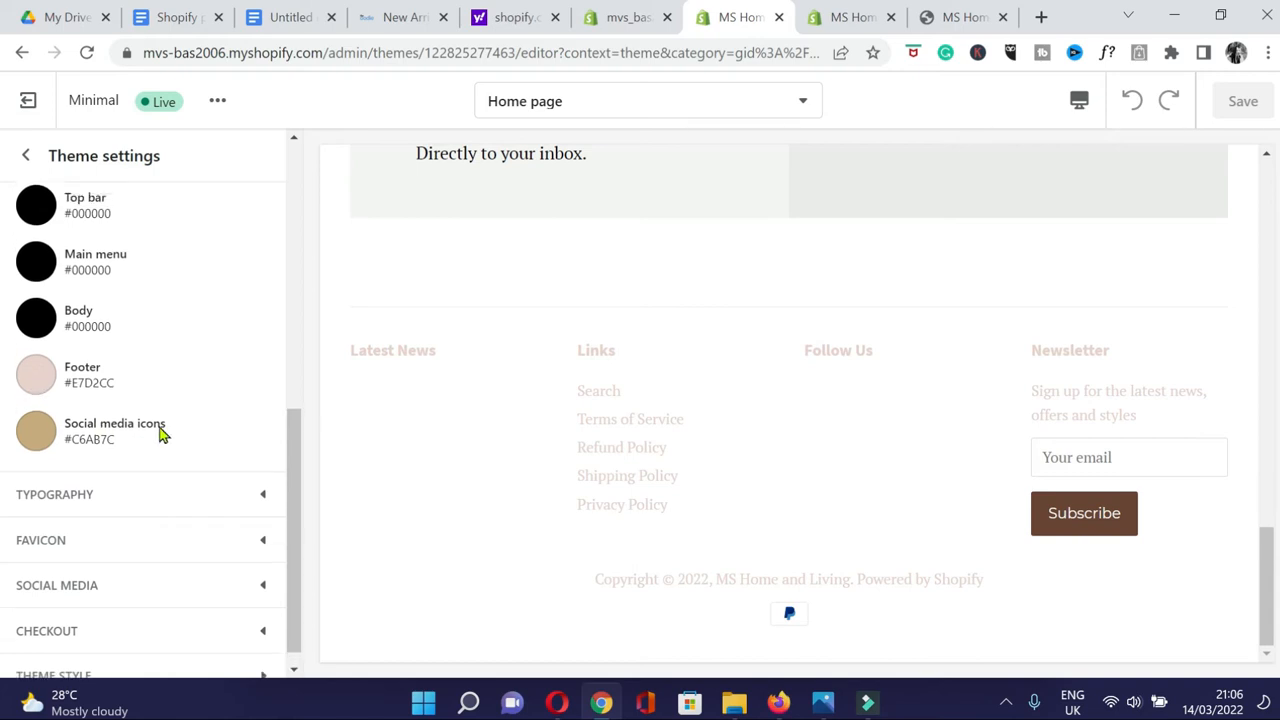
scroll(163, 437, up, 2)
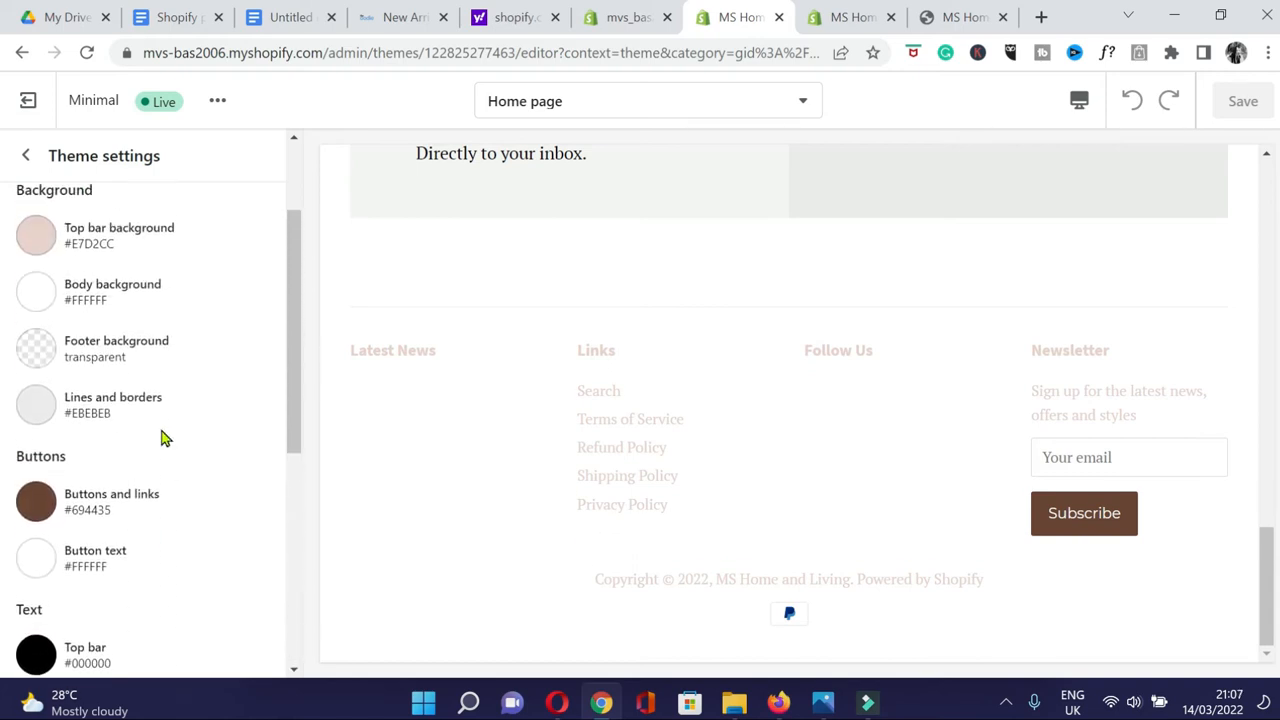
click(34, 358)
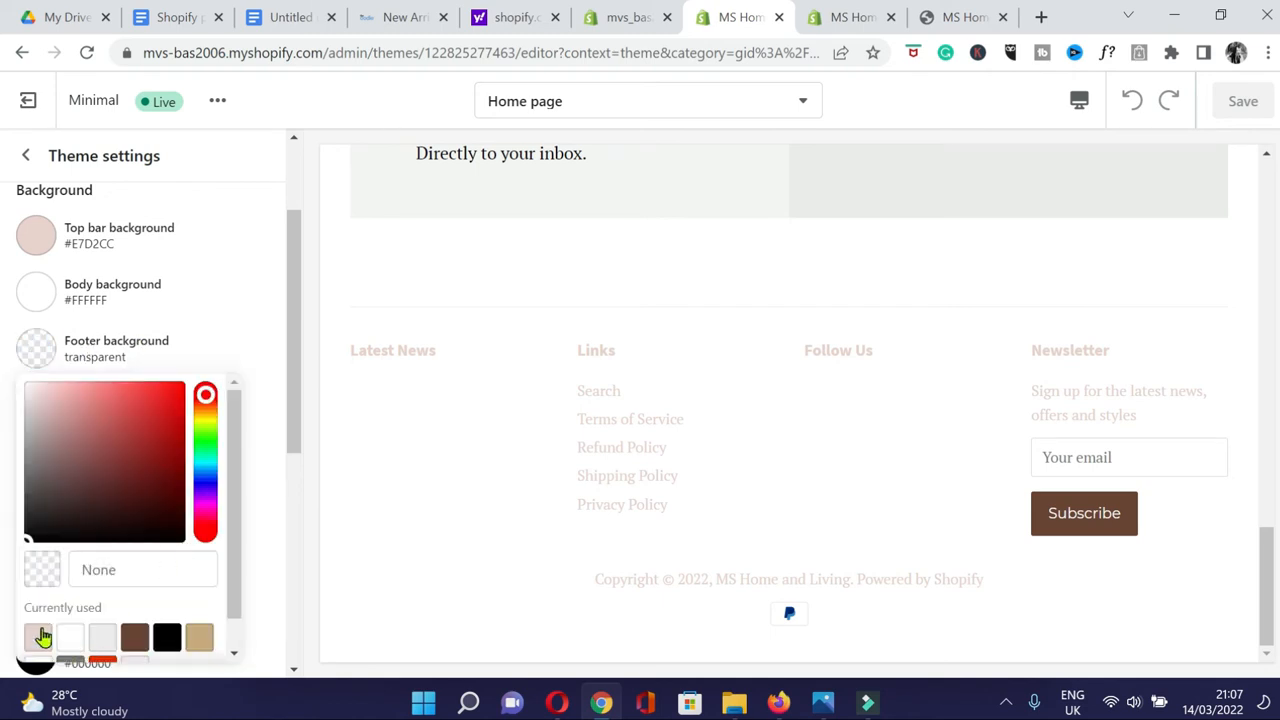
click(40, 637)
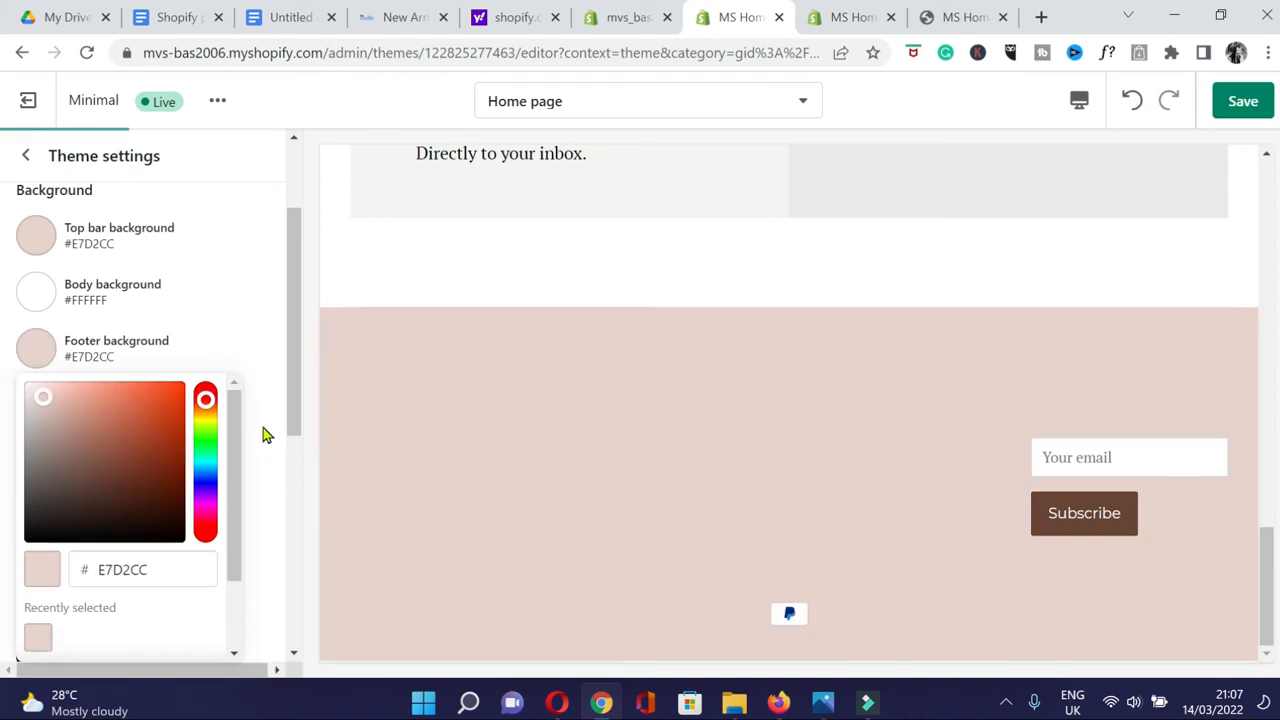
Set the footer text color to black #000000.
drag(295, 334, 294, 557)
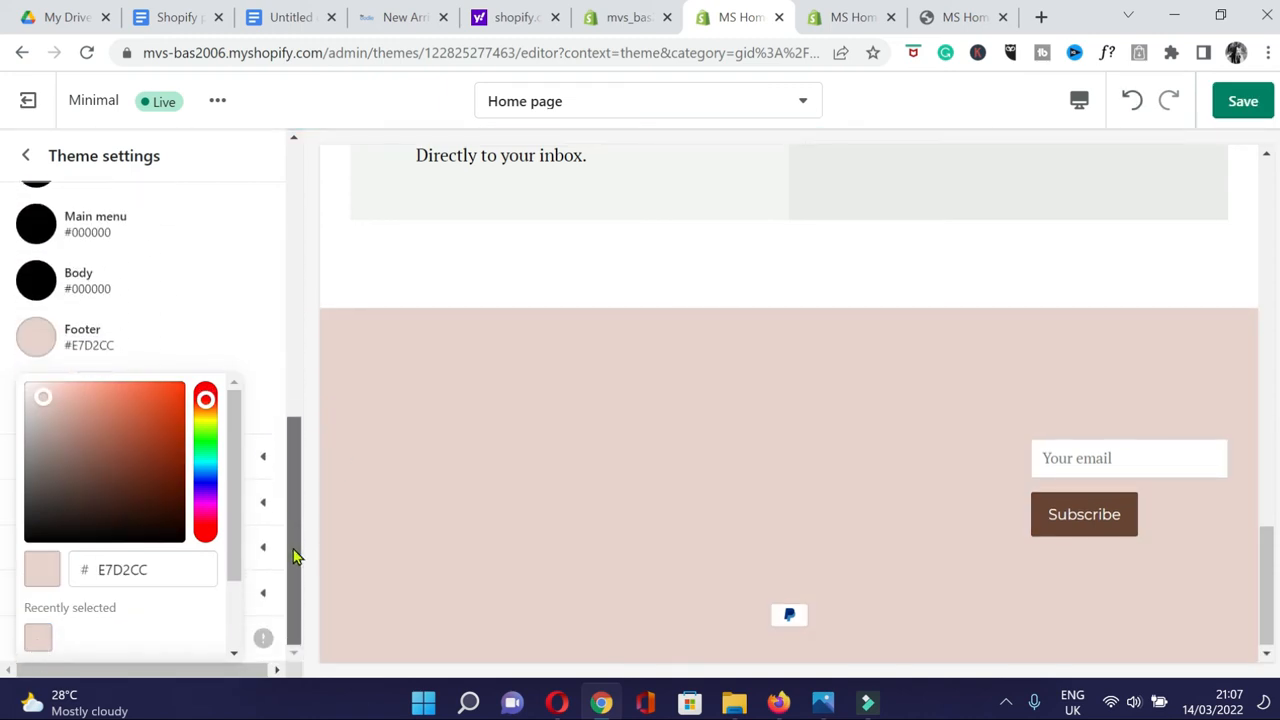
click(231, 297)
scroll(190, 372, up, 1)
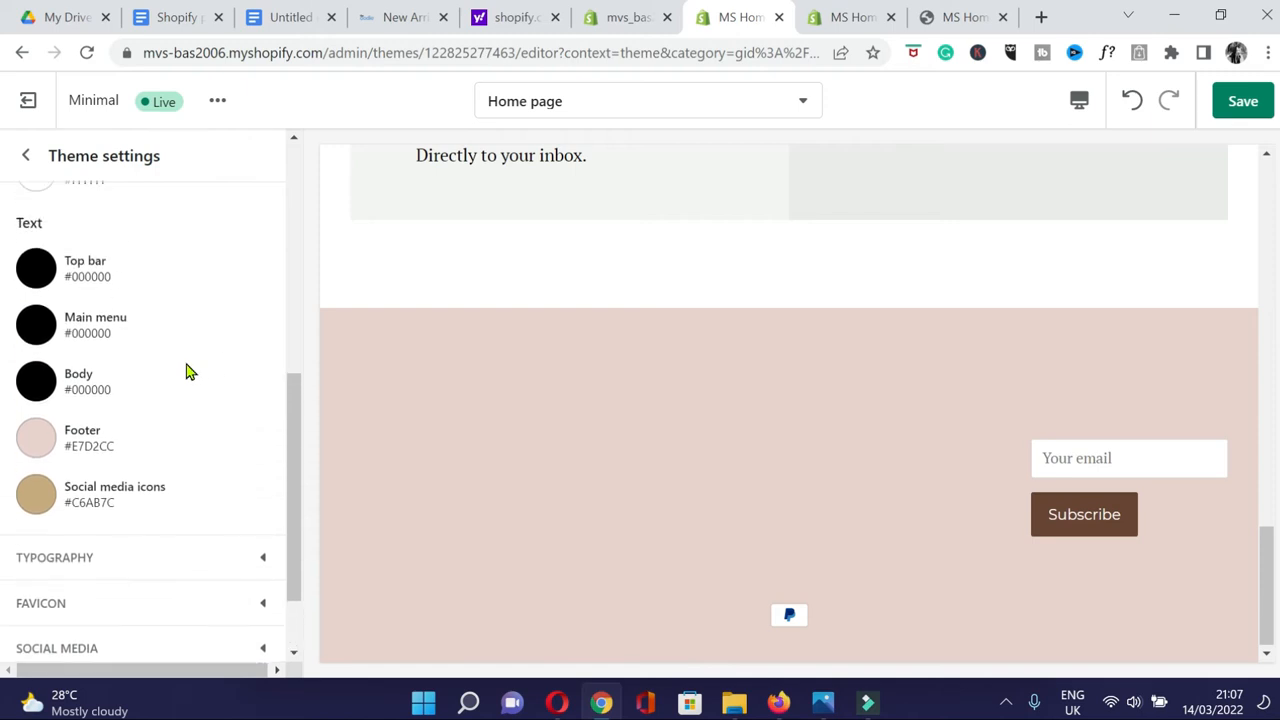
click(40, 445)
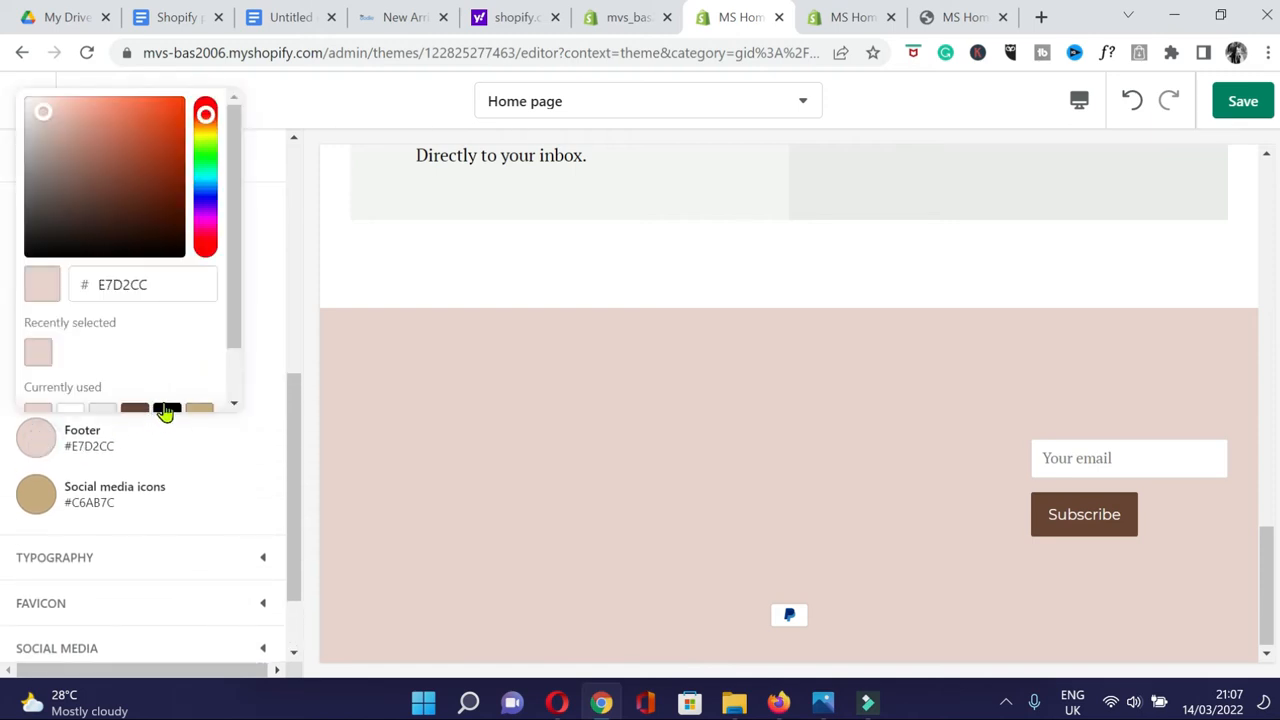
click(165, 412)
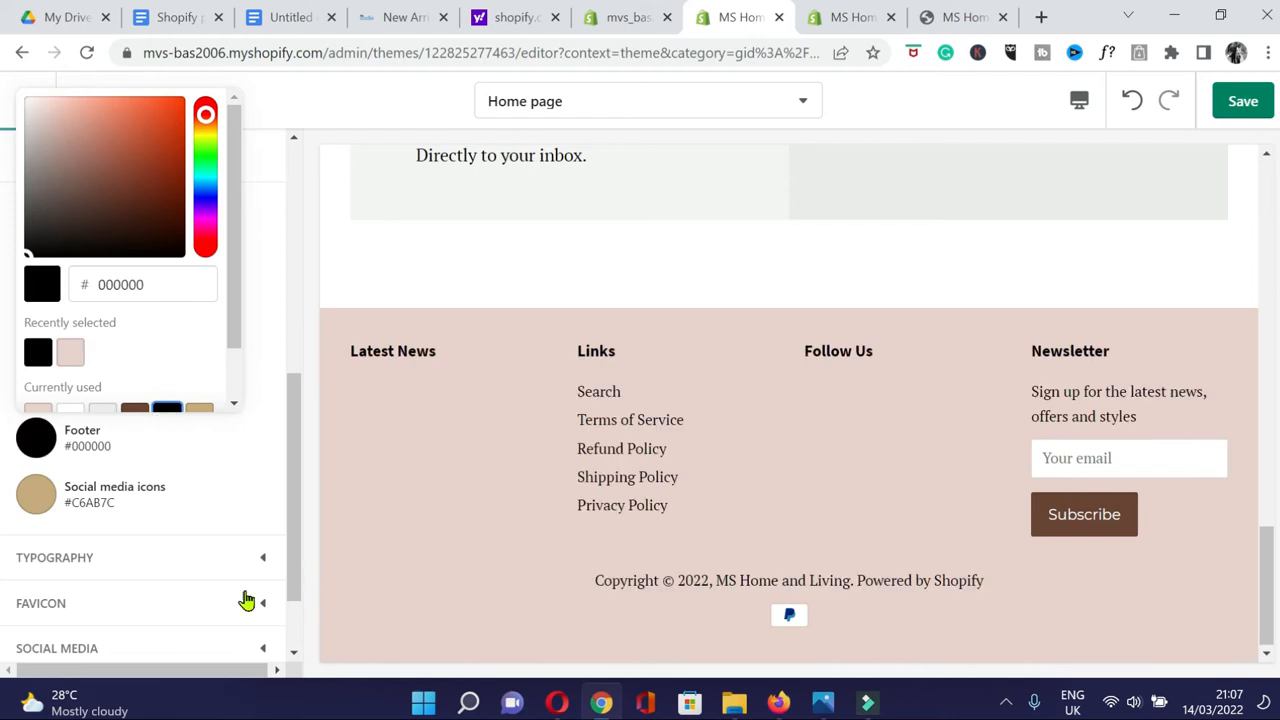
Save the footer color changes to the theme.
scroll(243, 486, down, 1)
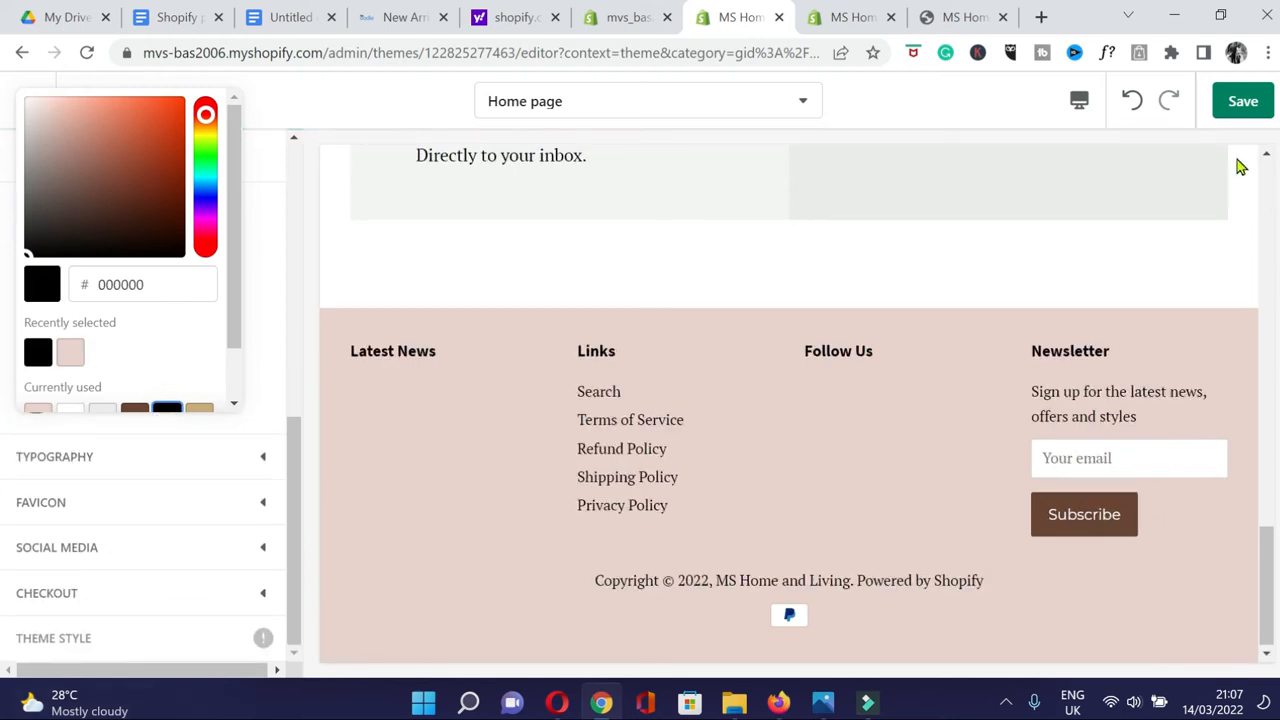
click(1243, 101)
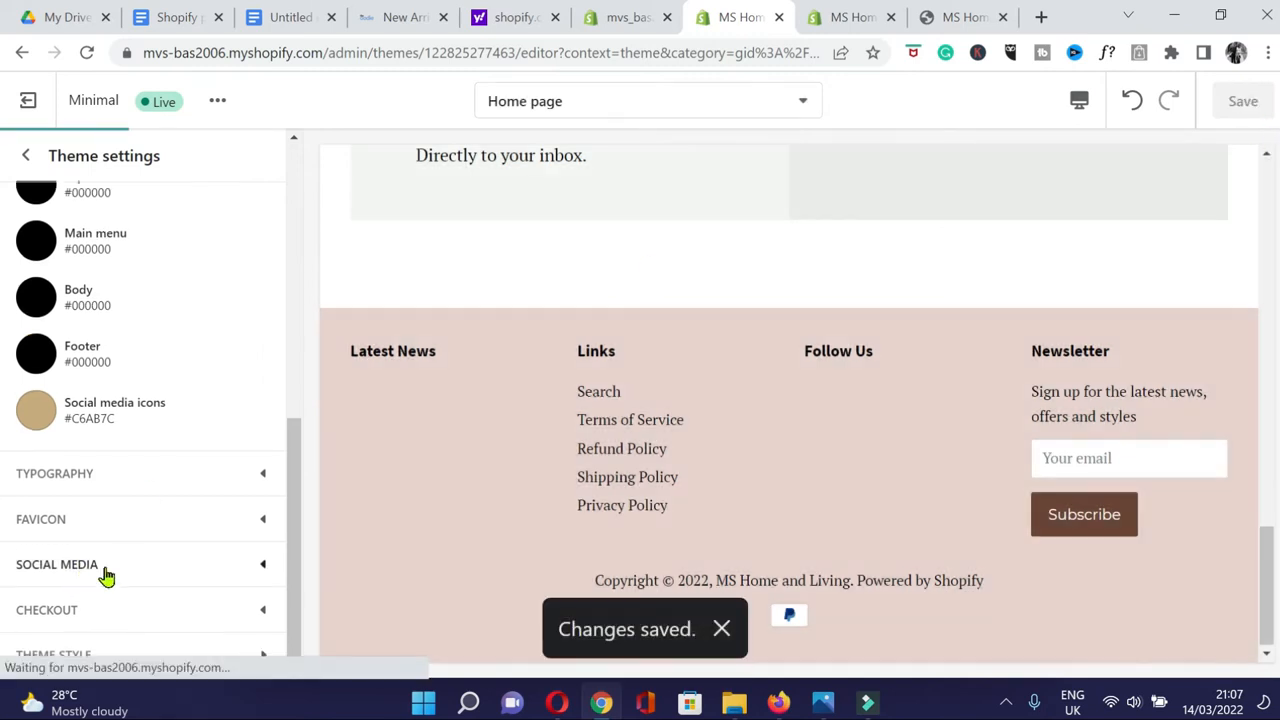
click(107, 575)
scroll(52, 445, up, 5)
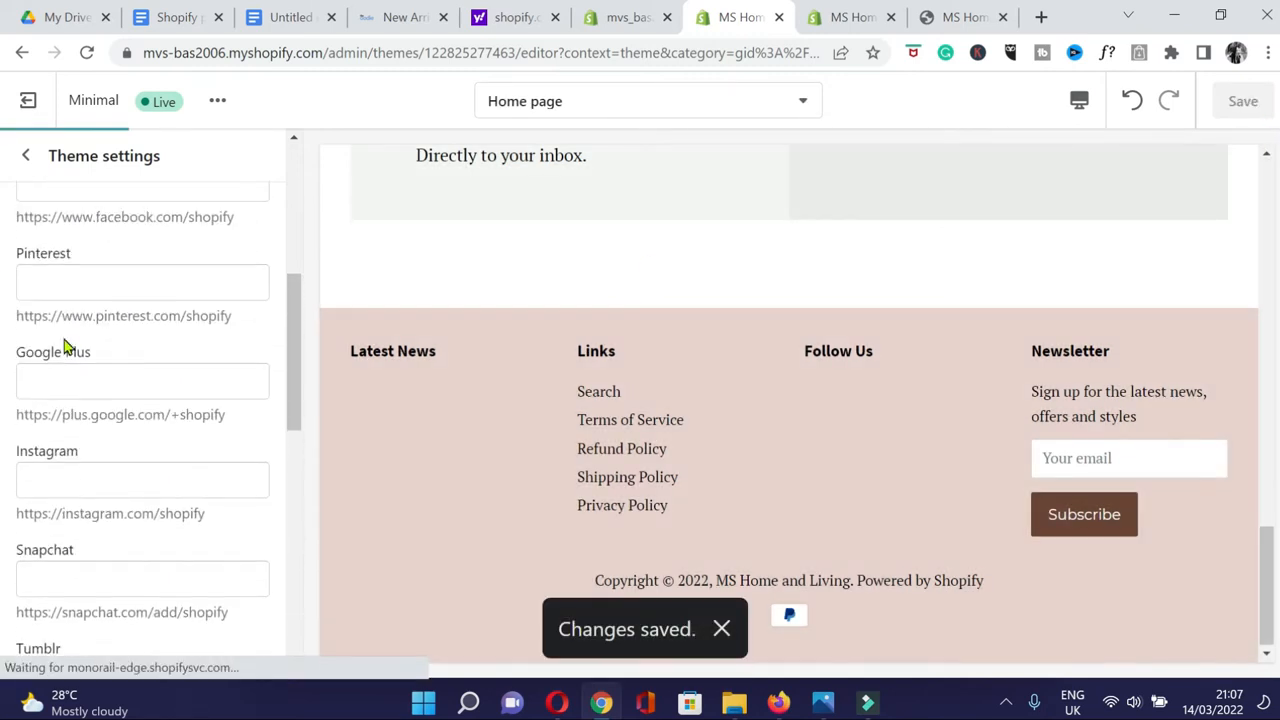
scroll(93, 428, down, 3)
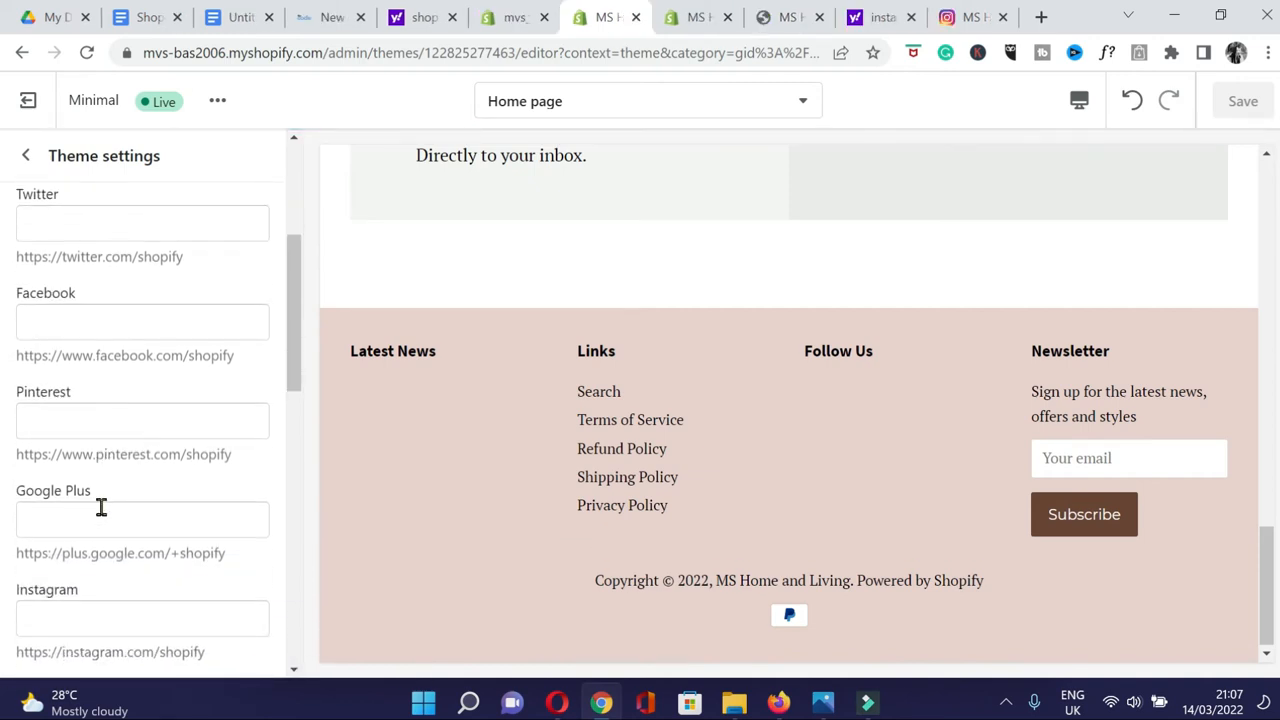
click(101, 485)
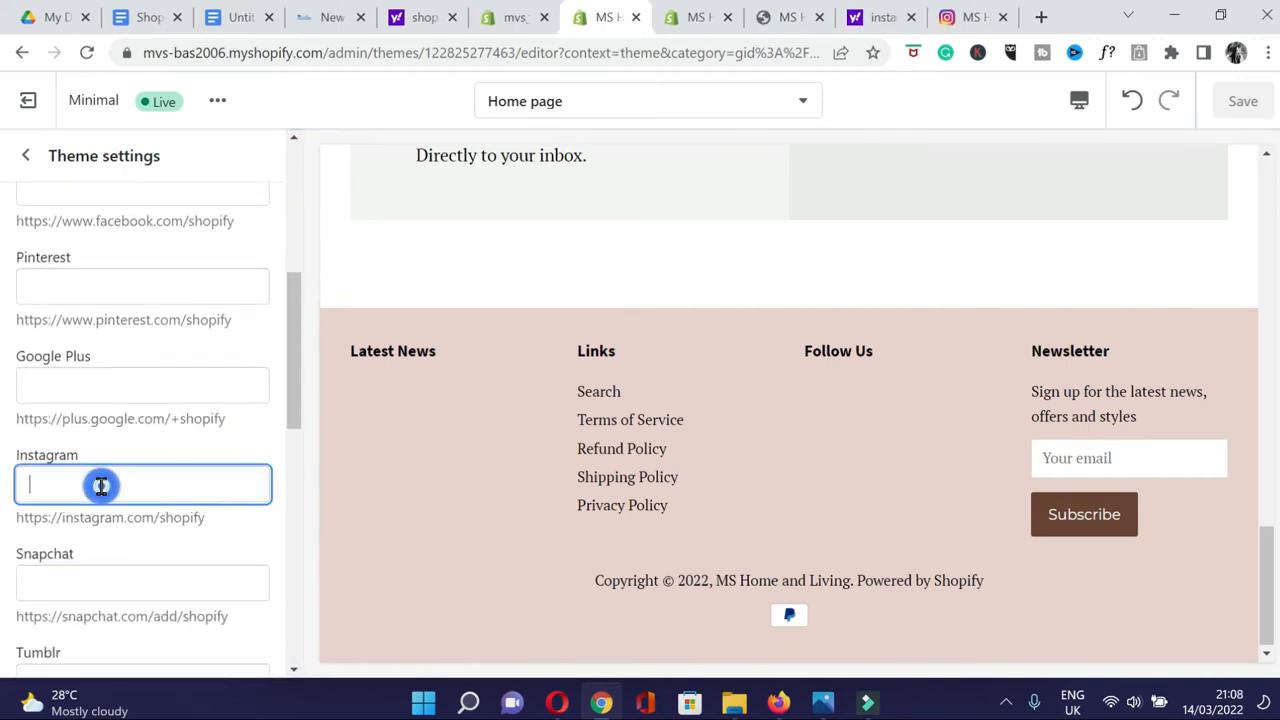
right_click(101, 485)
click(165, 270)
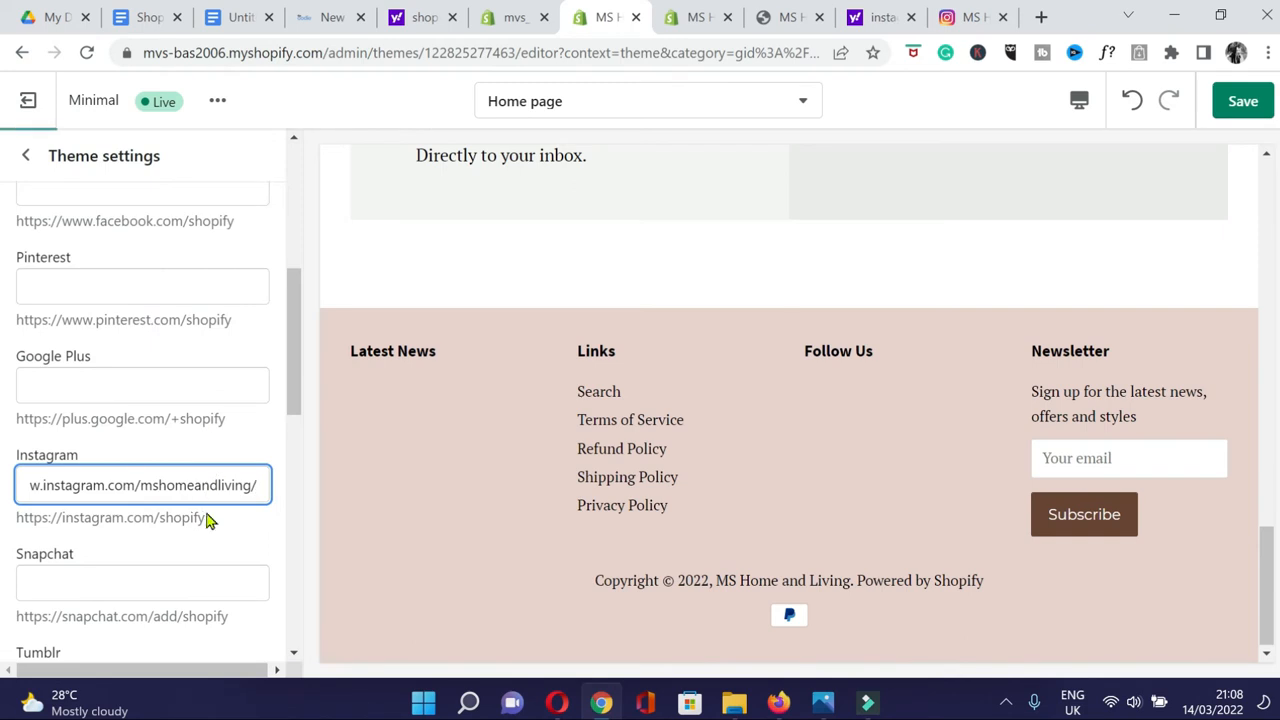
scroll(206, 514, down, 3)
scroll(206, 514, up, 5)
click(91, 383)
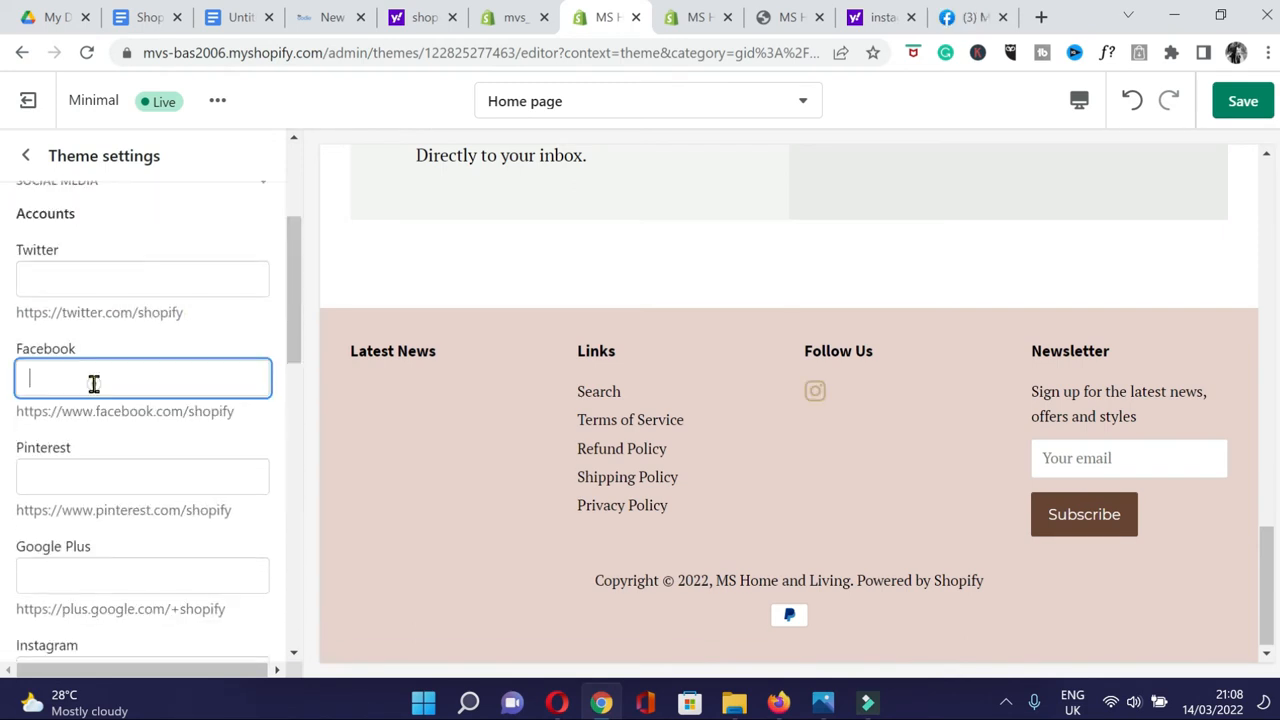
right_click(91, 383)
click(177, 206)
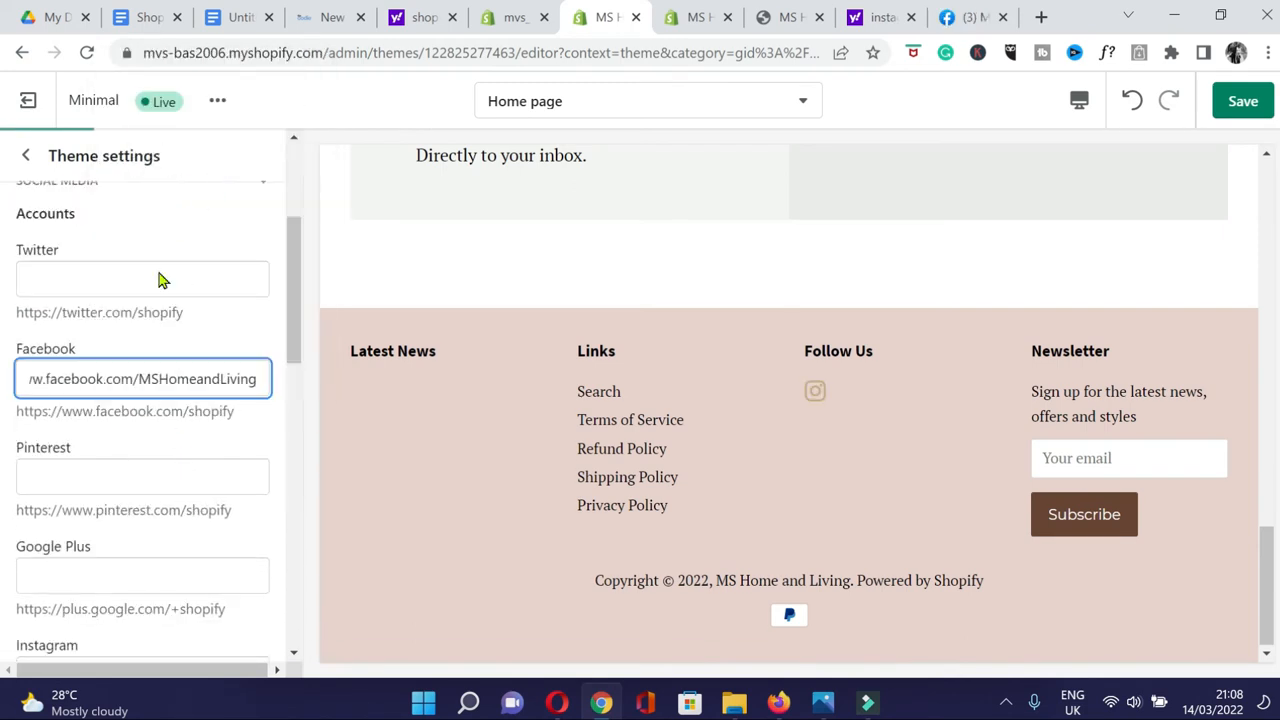
scroll(177, 506, down, 3)
scroll(195, 506, down, 4)
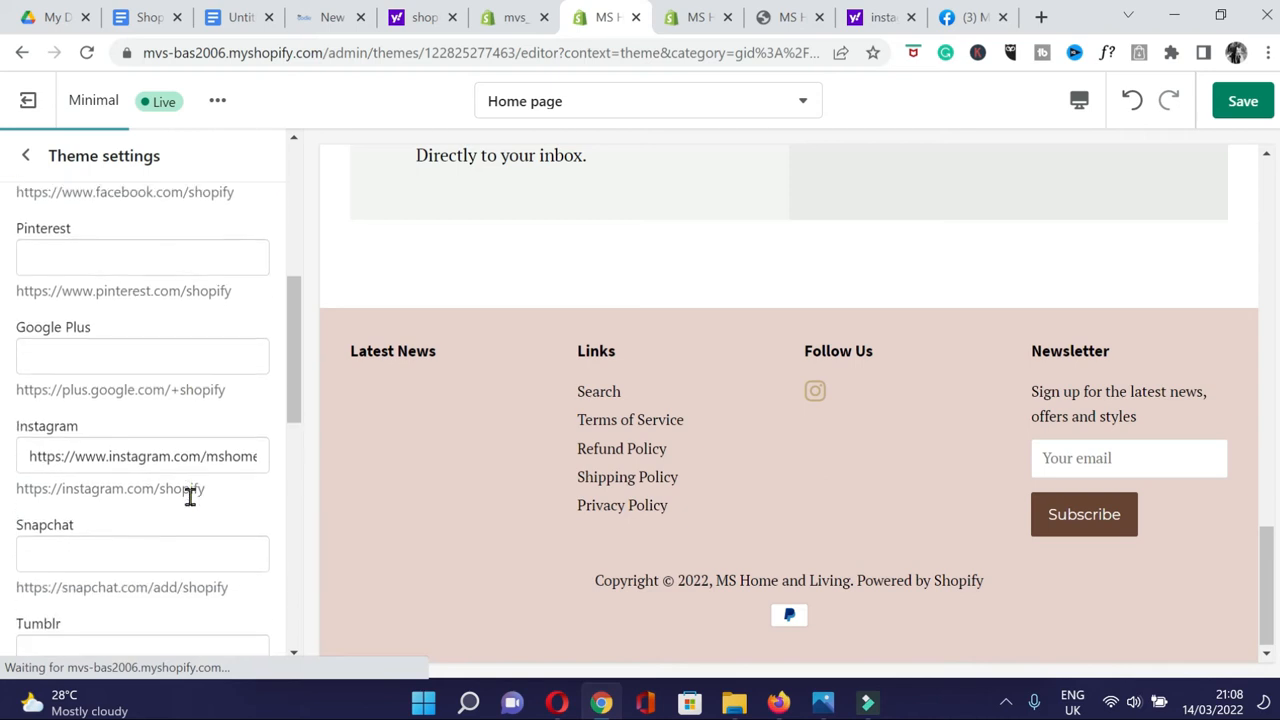
click(1243, 101)
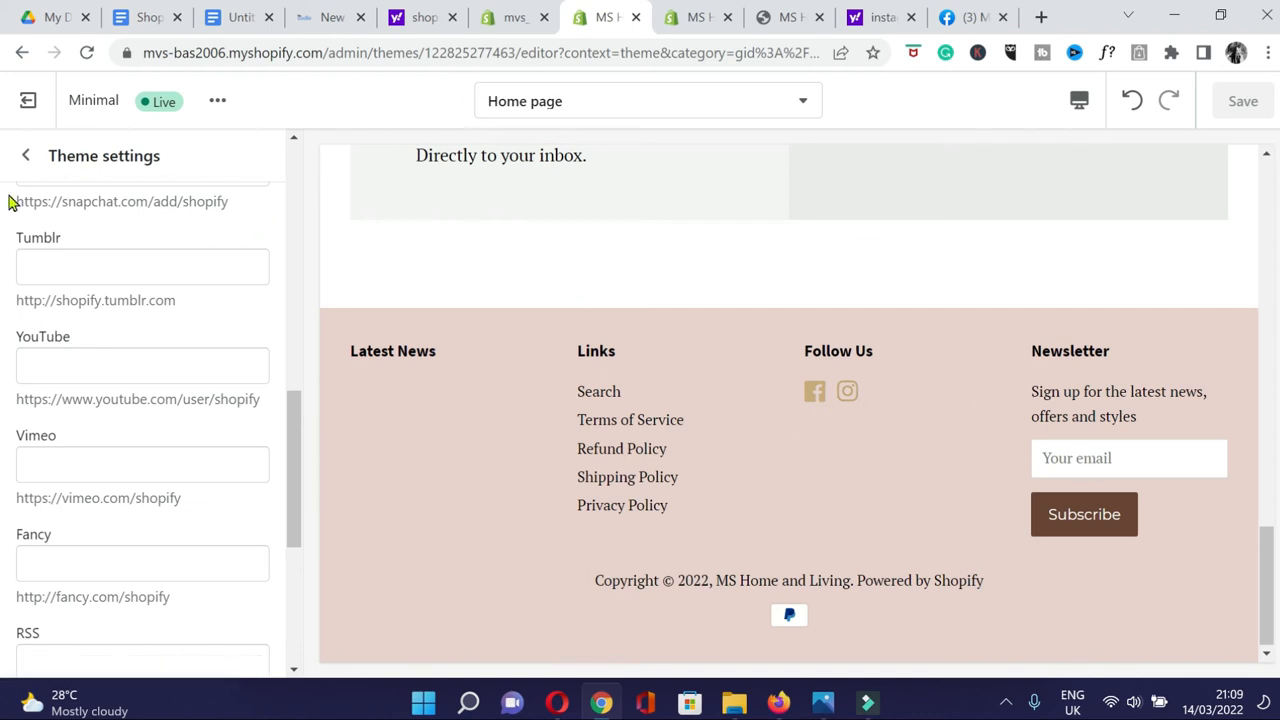
drag(289, 437, 297, 157)
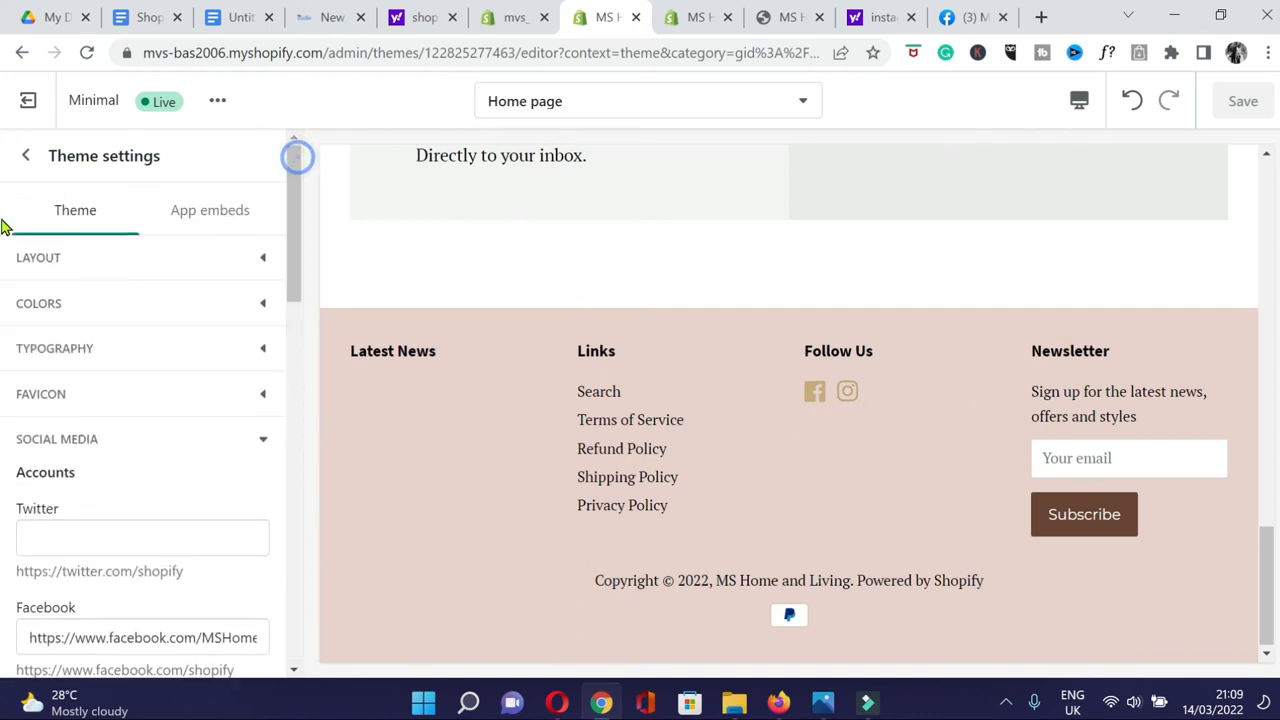
click(28, 158)
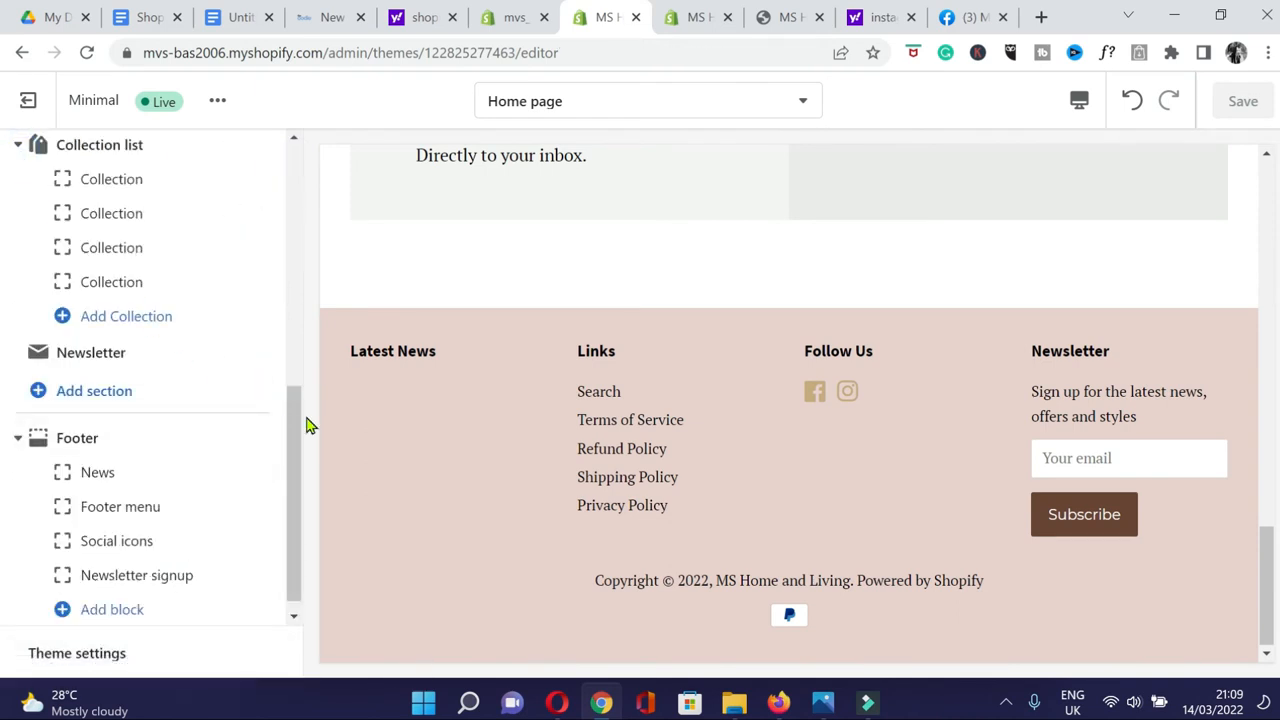
scroll(297, 420, down, 1)
click(60, 651)
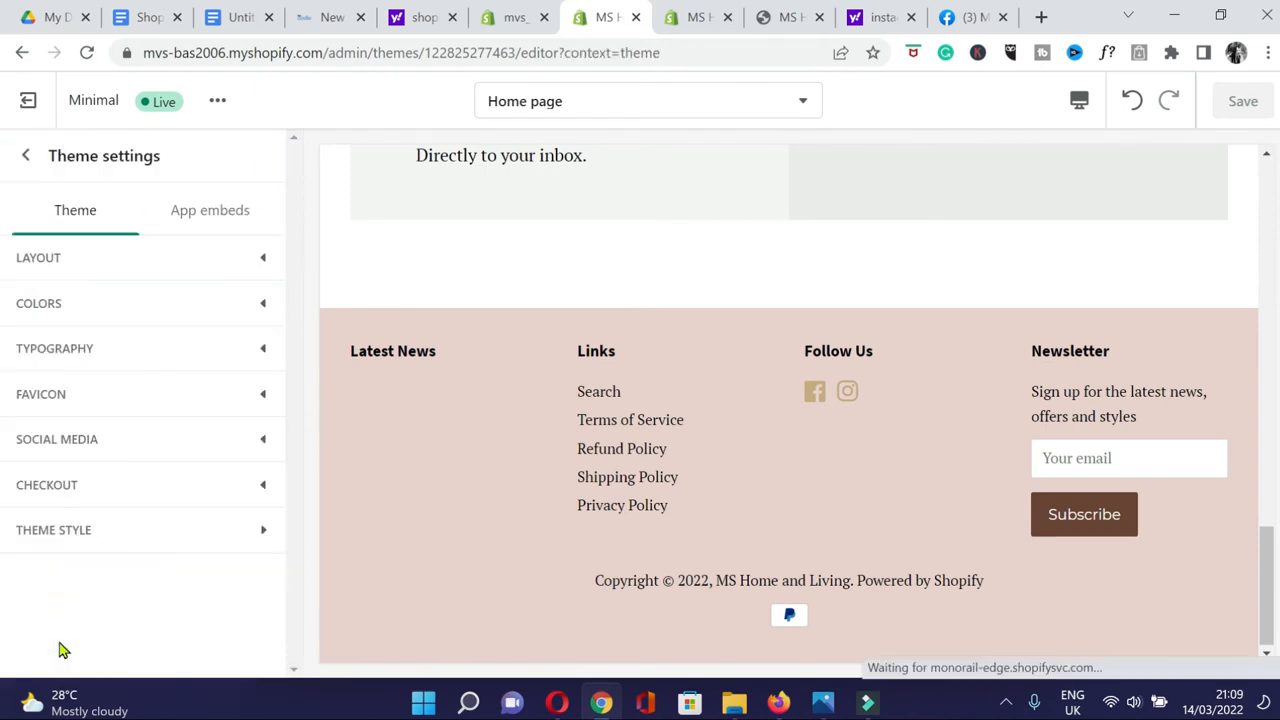
click(169, 443)
scroll(260, 456, down, 3)
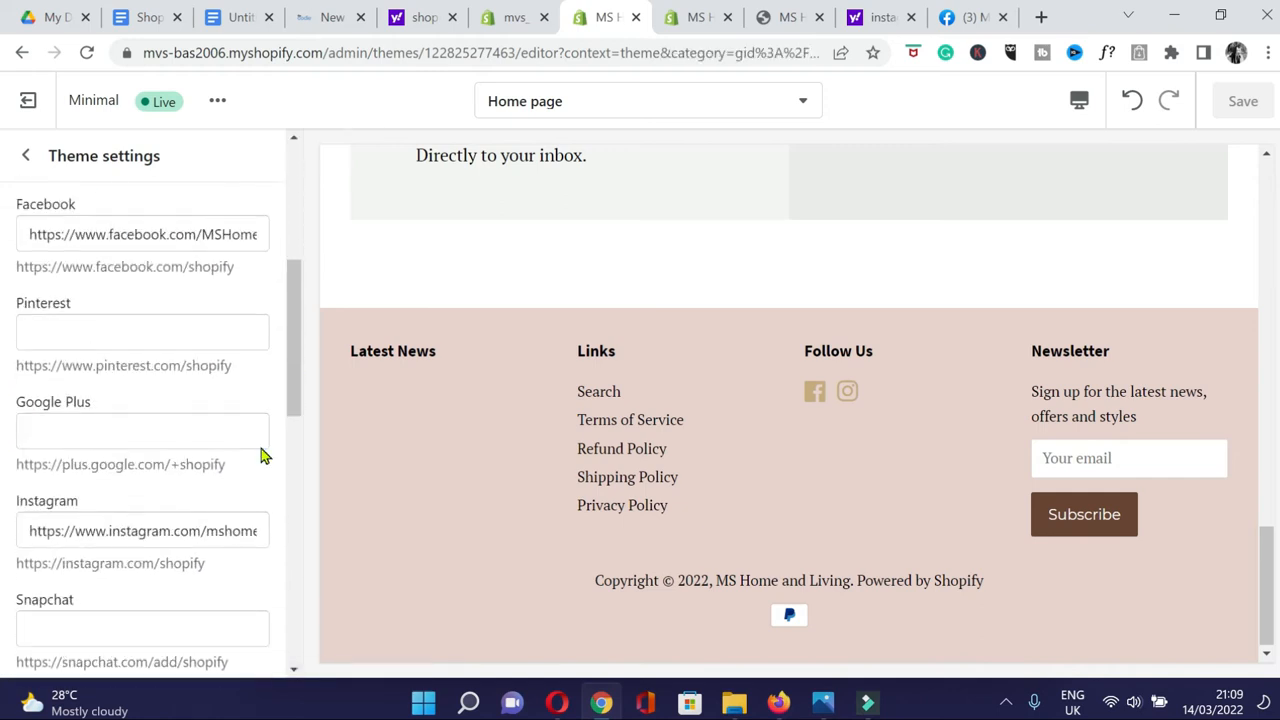
drag(297, 331, 283, 165)
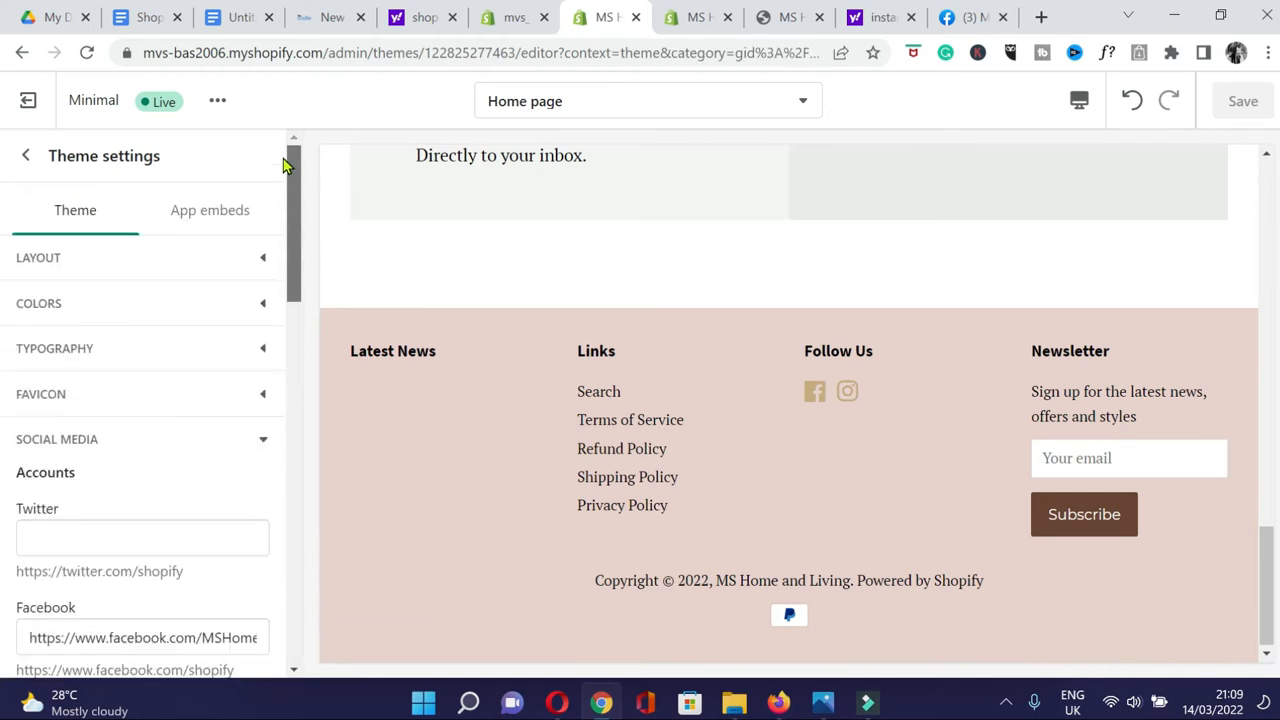
In the theme's color settings, set the social media icons to the currently used brown #694435 and save the theme.
click(152, 312)
scroll(140, 540, down, 5)
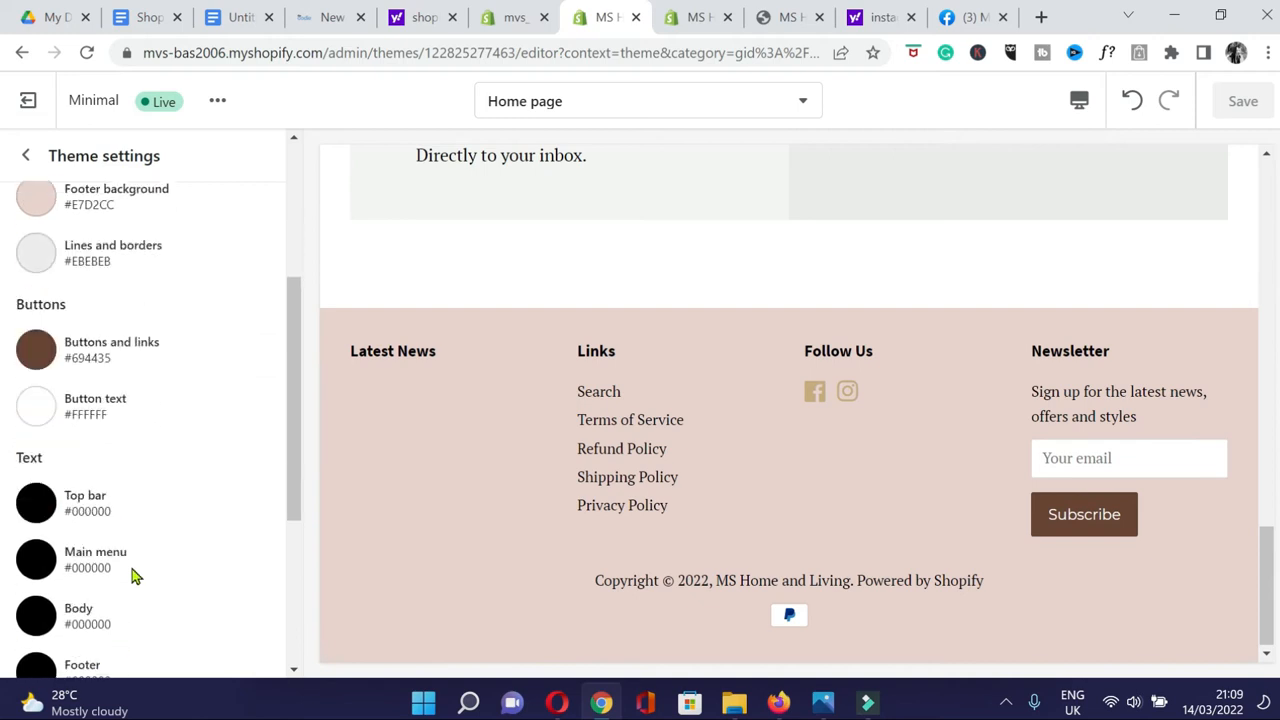
click(100, 524)
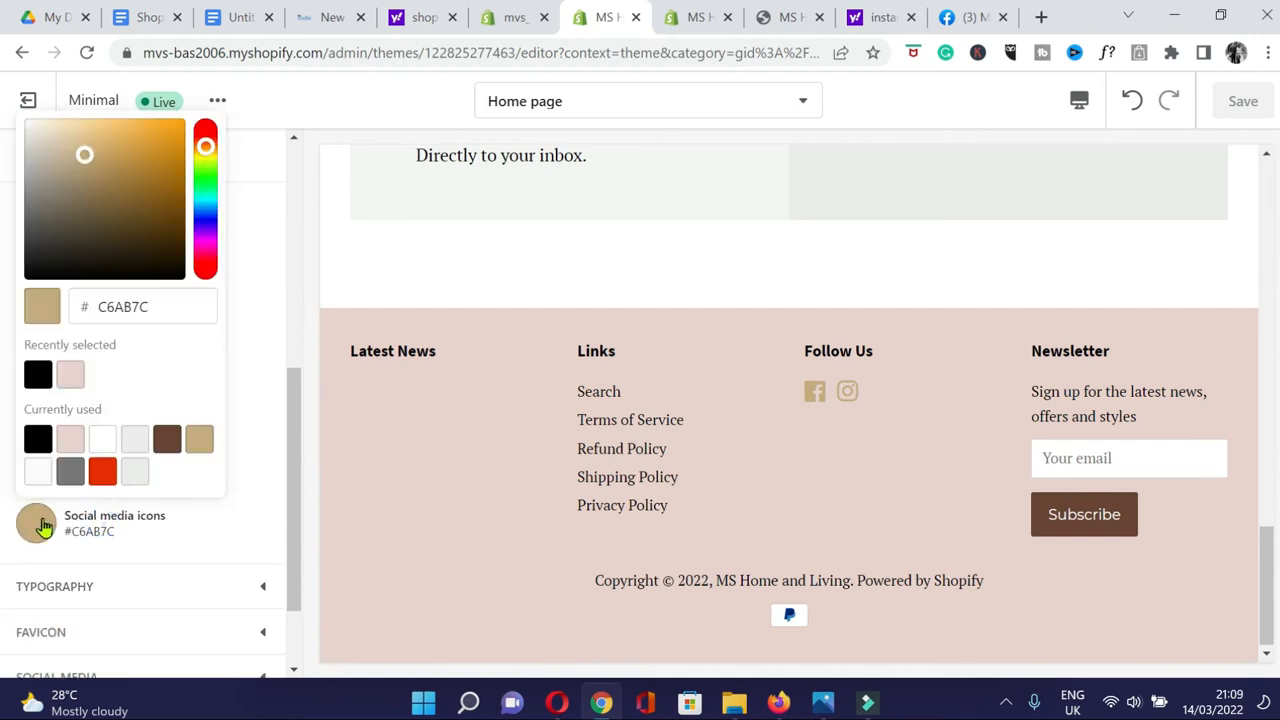
click(168, 440)
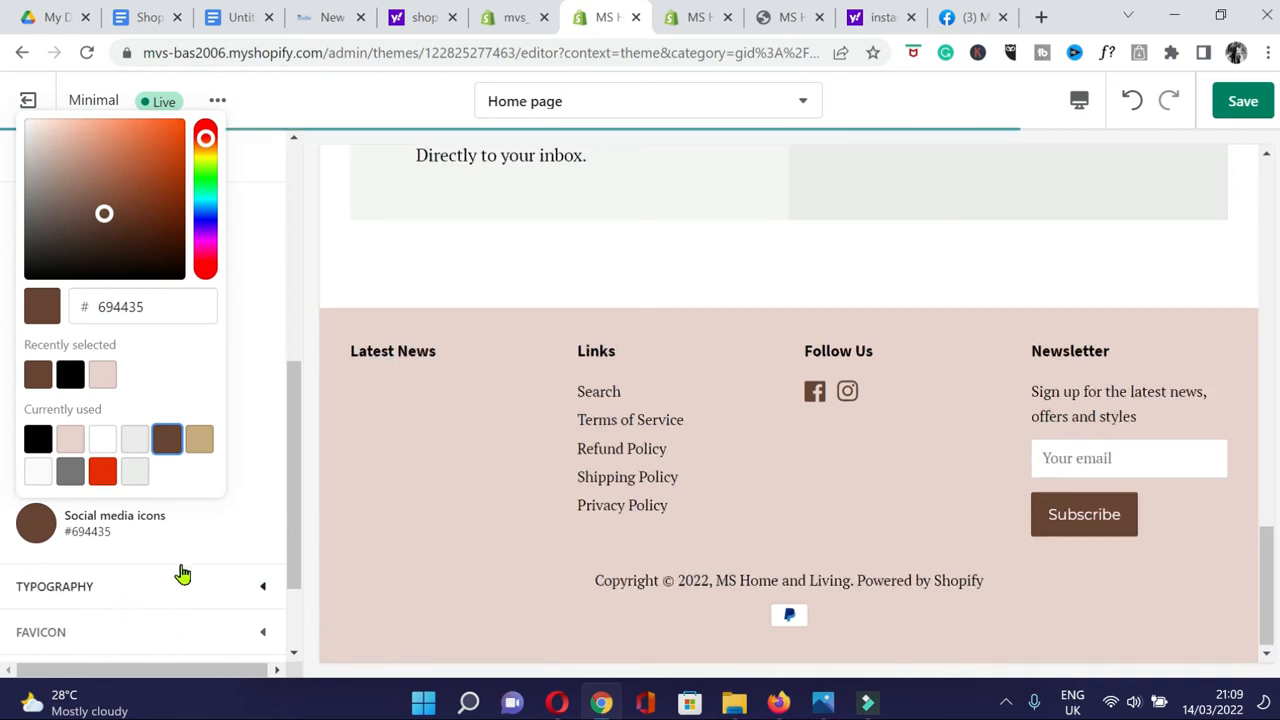
scroll(184, 567, down, 1)
scroll(184, 562, down, 2)
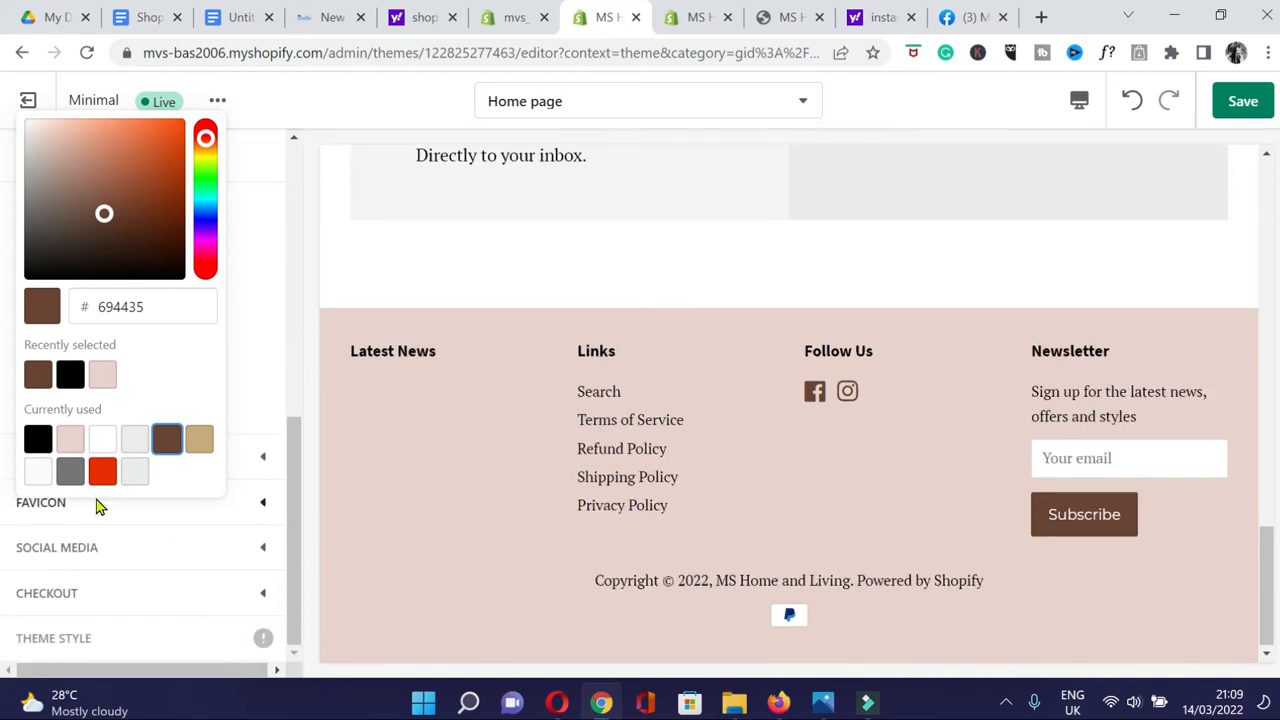
click(1243, 101)
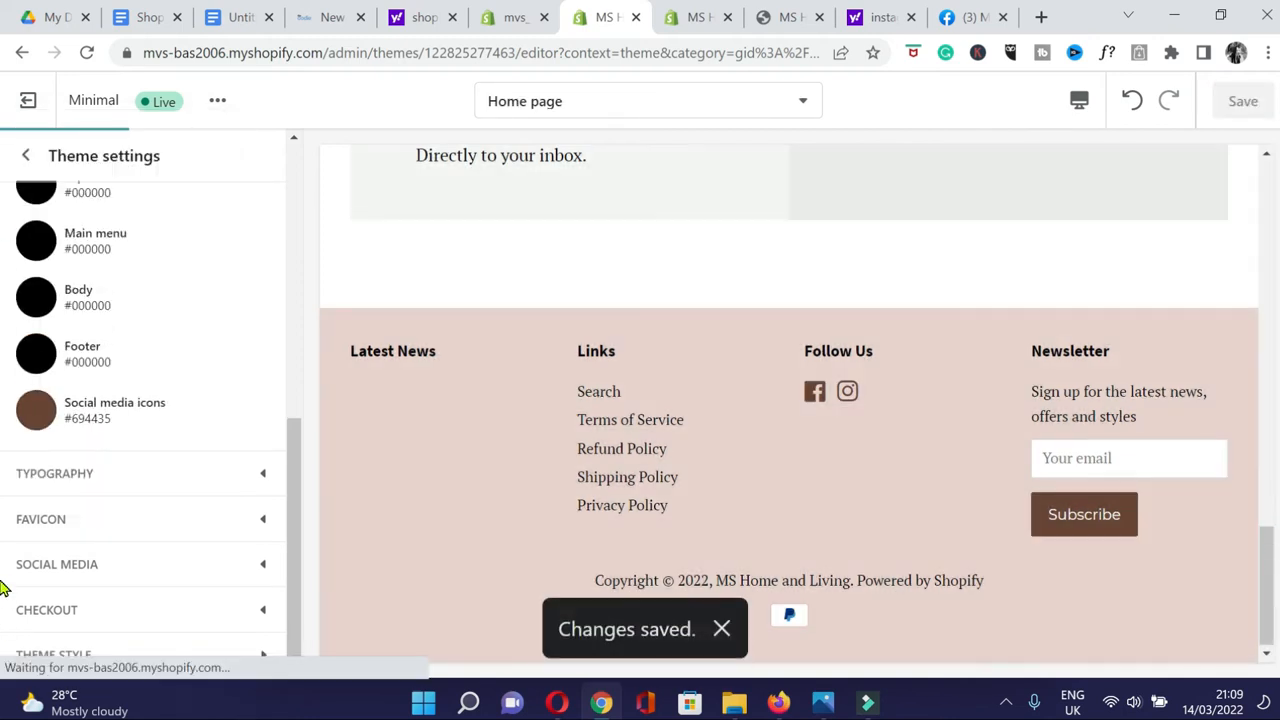
drag(1266, 580, 1266, 487)
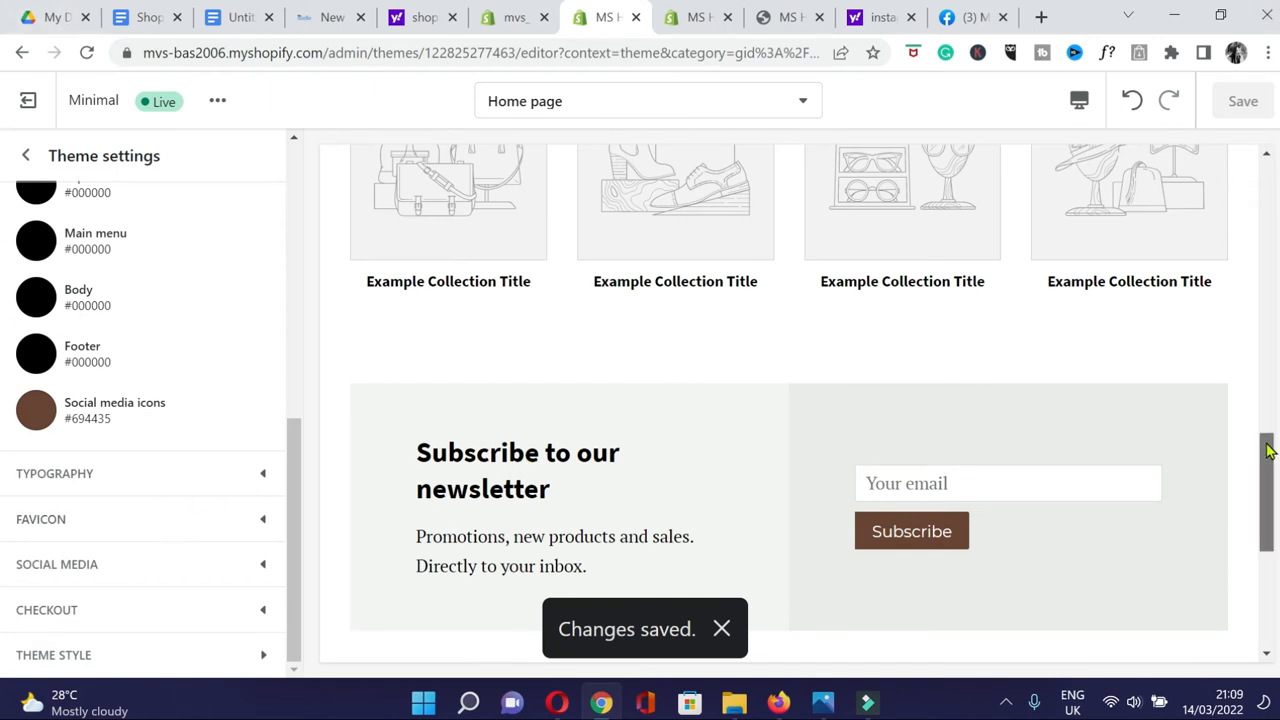
drag(1266, 451, 1266, 561)
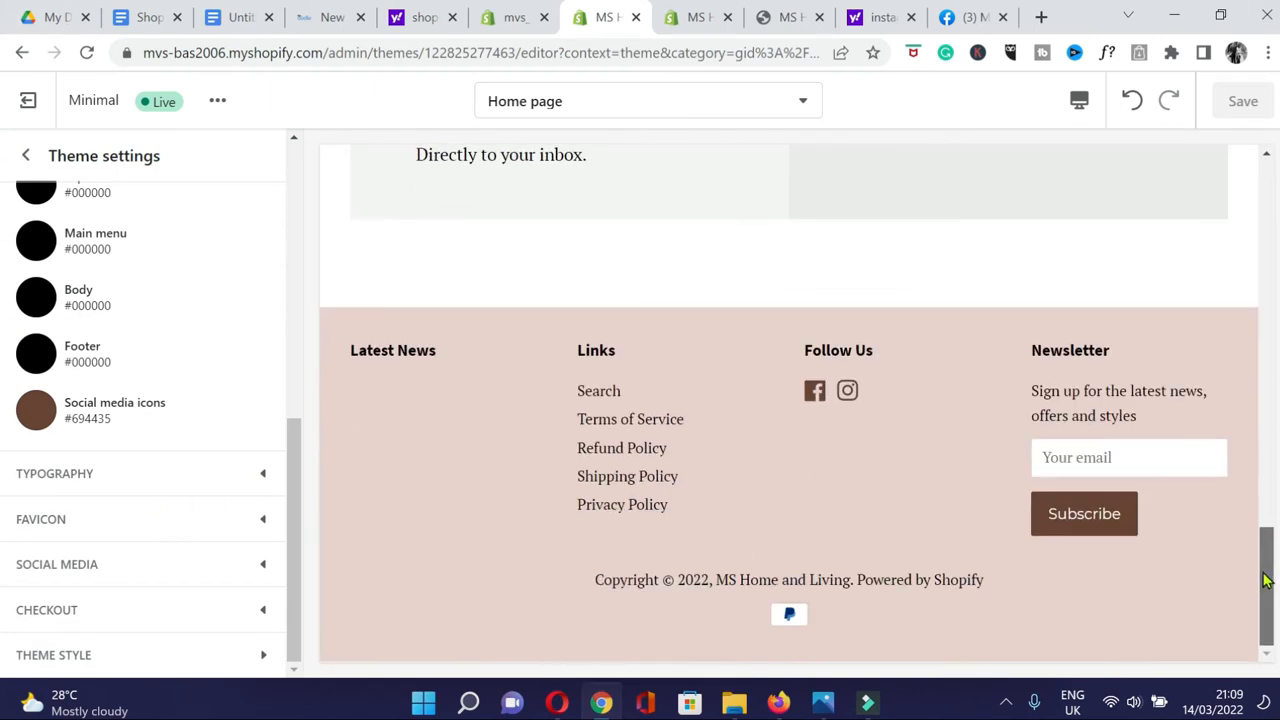
scroll(137, 514, up, 4)
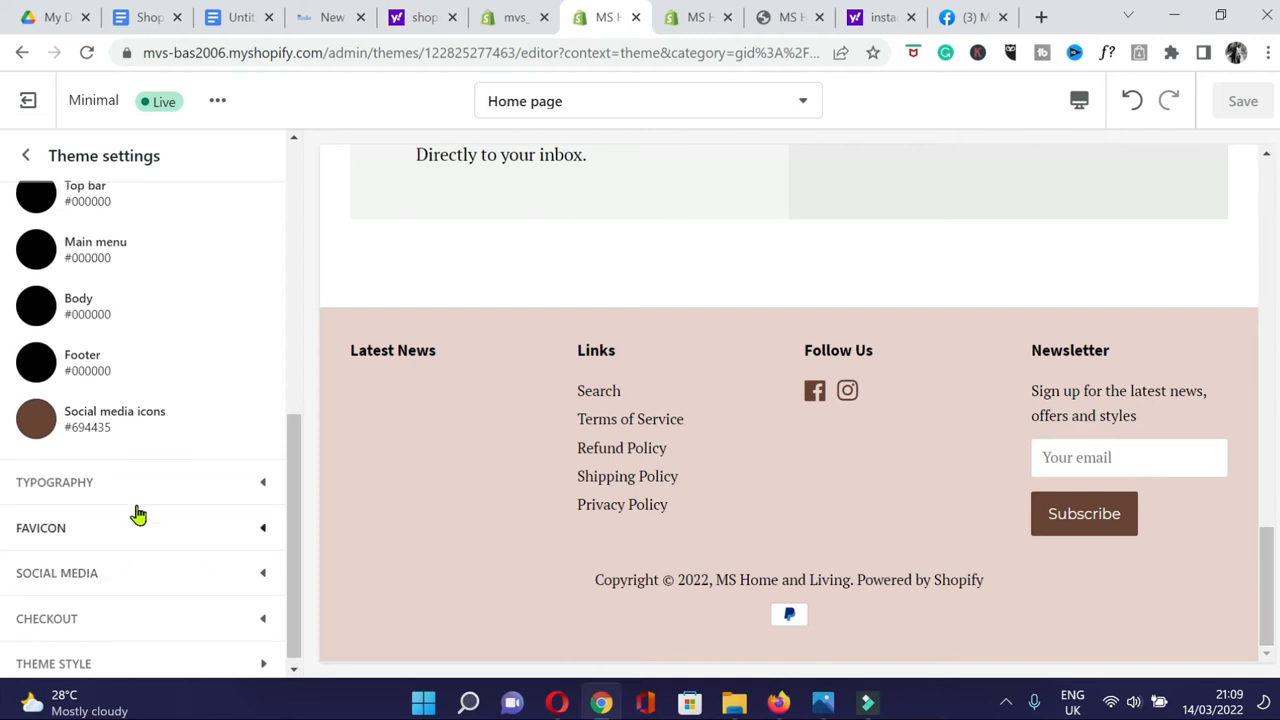
scroll(37, 271, up, 2)
Switch to the store admin and start adding a new product from the products page.
click(690, 17)
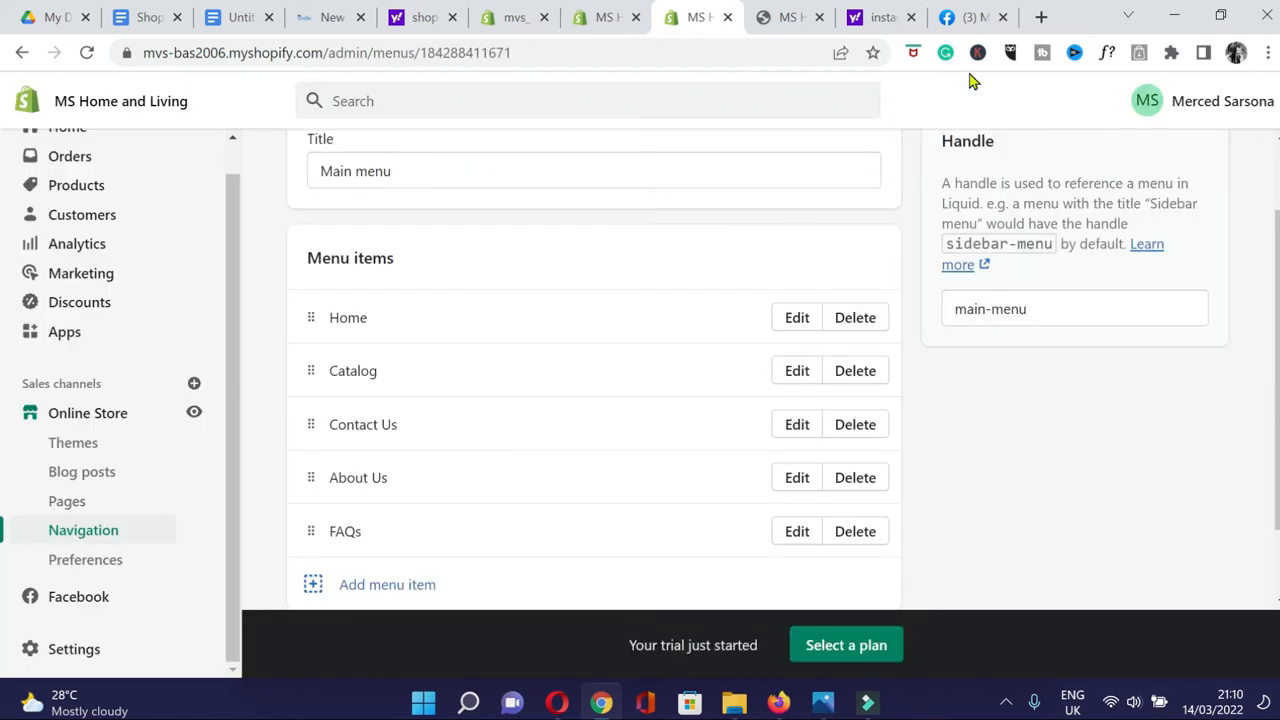
scroll(150, 340, up, 1)
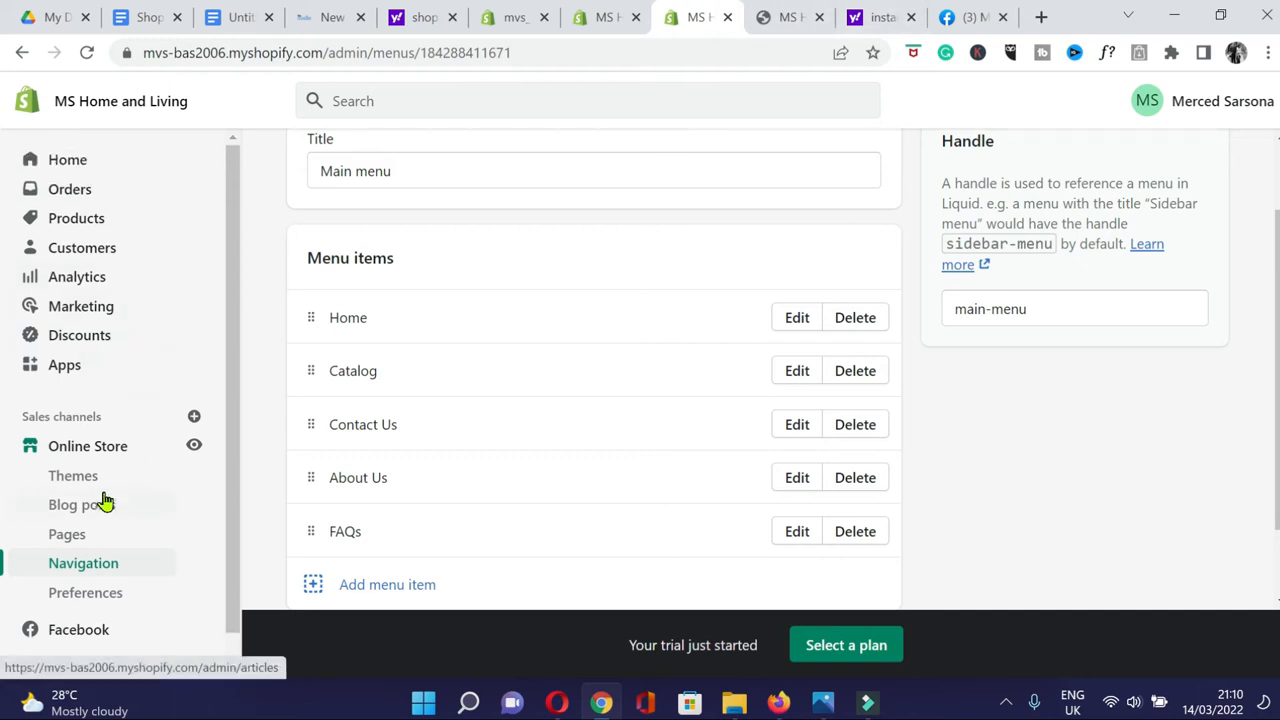
scroll(165, 328, down, 1)
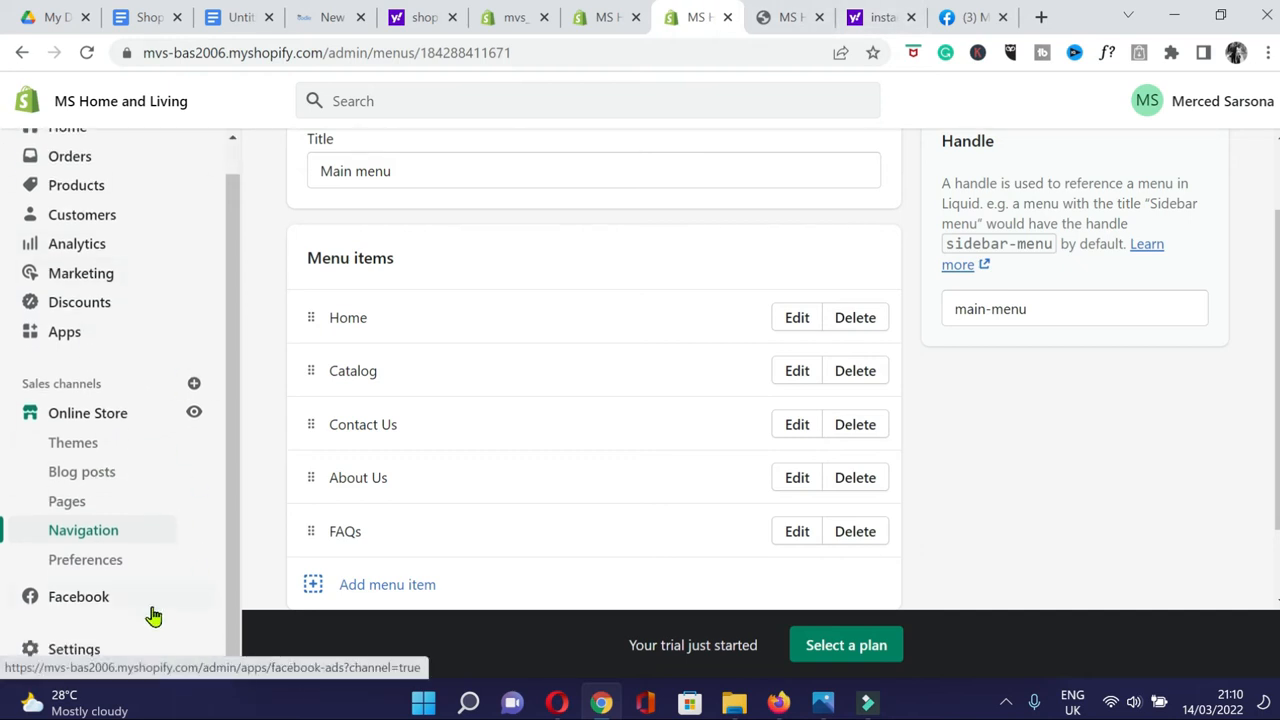
scroll(60, 560, up, 1)
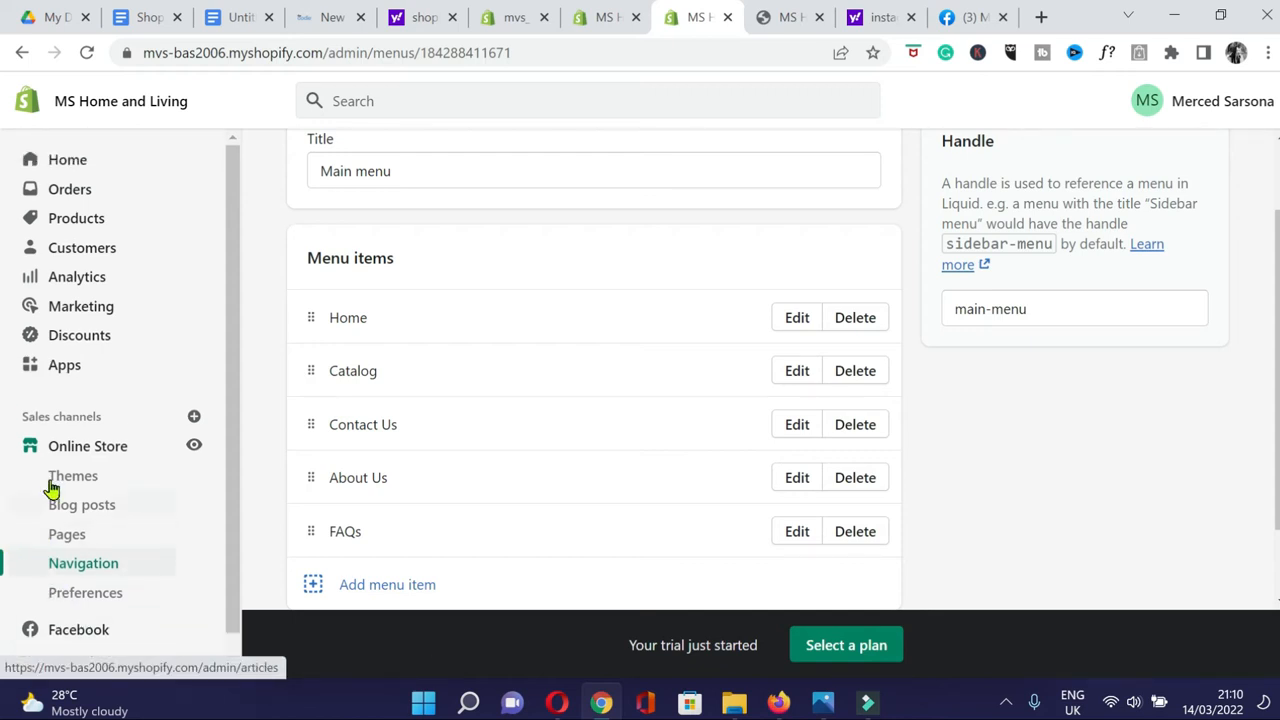
click(77, 228)
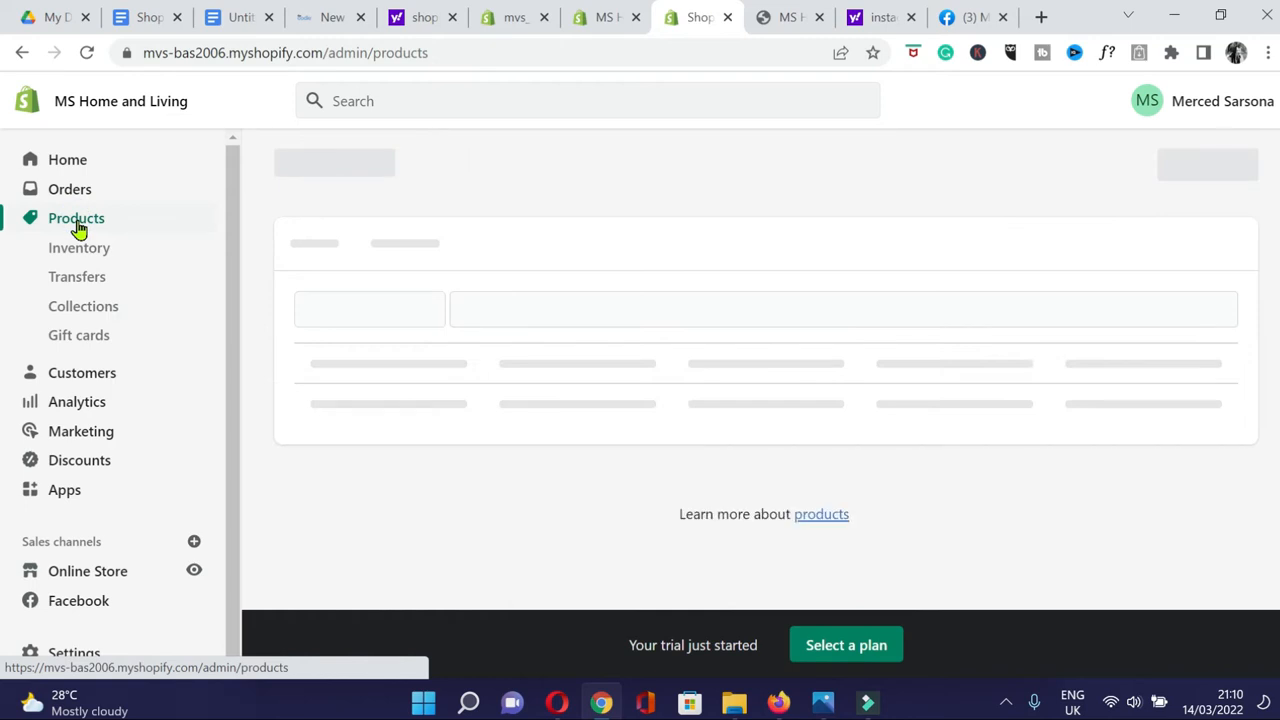
scroll(1277, 176, down, 2)
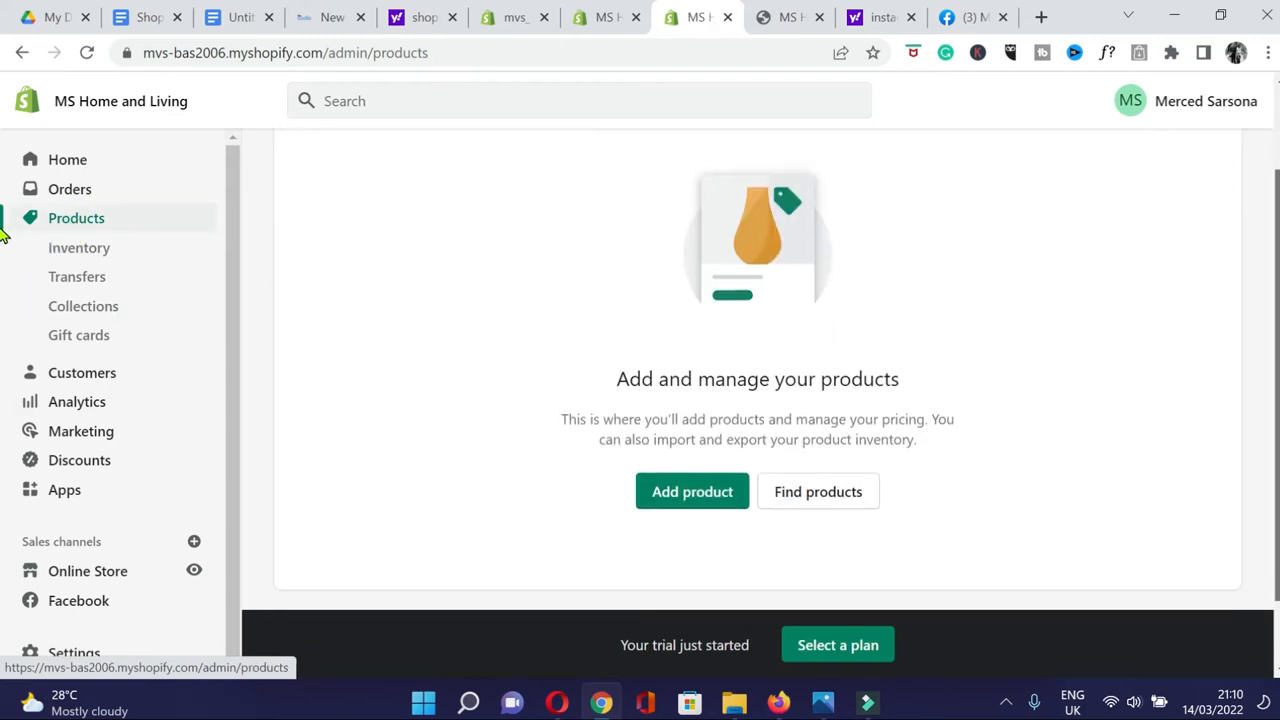
click(692, 490)
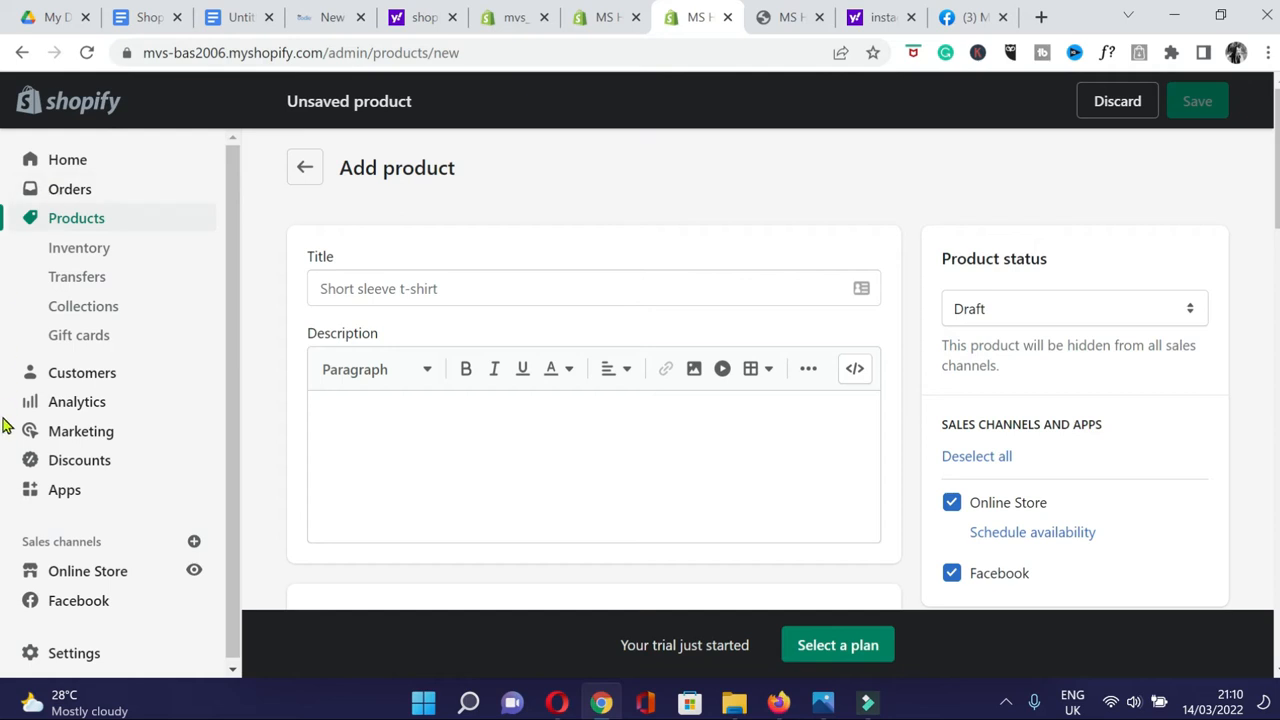
Paste the copied product title beginning "Milk Frother Handheld Foam Maker USB Rechargeable Coffee Frother with 2 Stainless" into the new product's title.
right_click(420, 286)
click(480, 446)
click(384, 428)
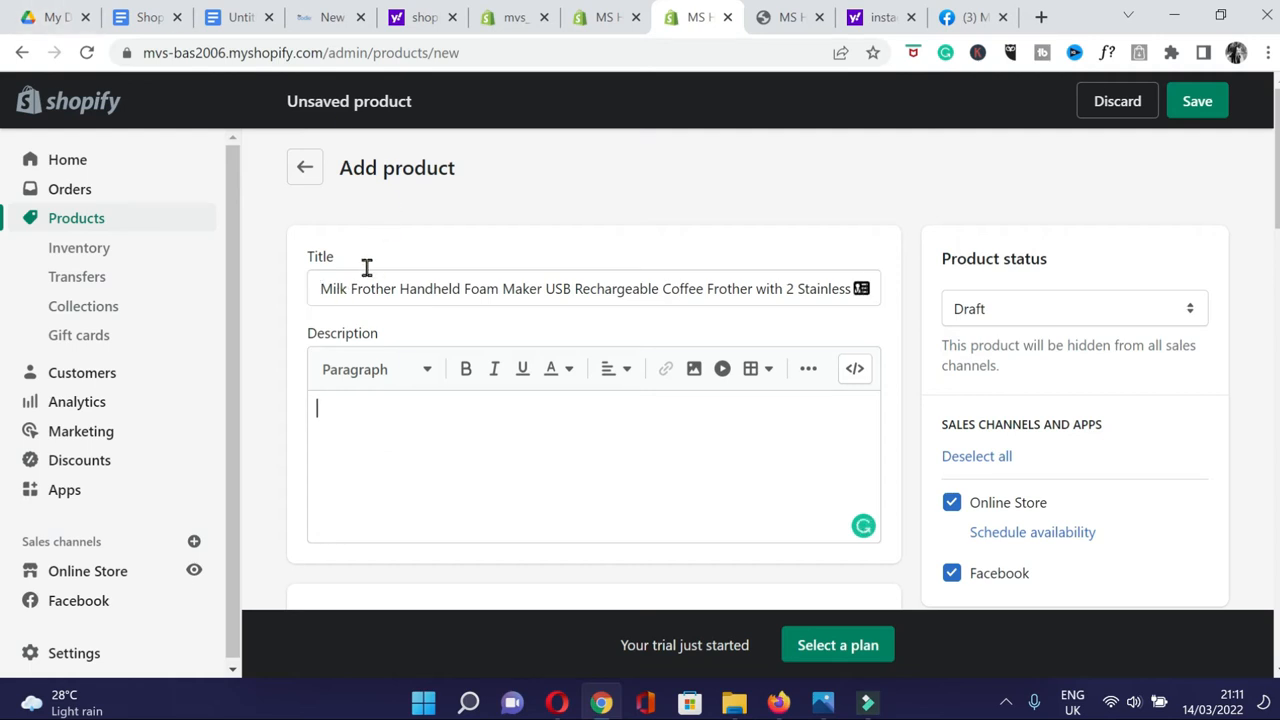
Paste the copied milk frother details, from "Multiple Whisking Speeds" through the "Features" list, into the product description.
click(376, 420)
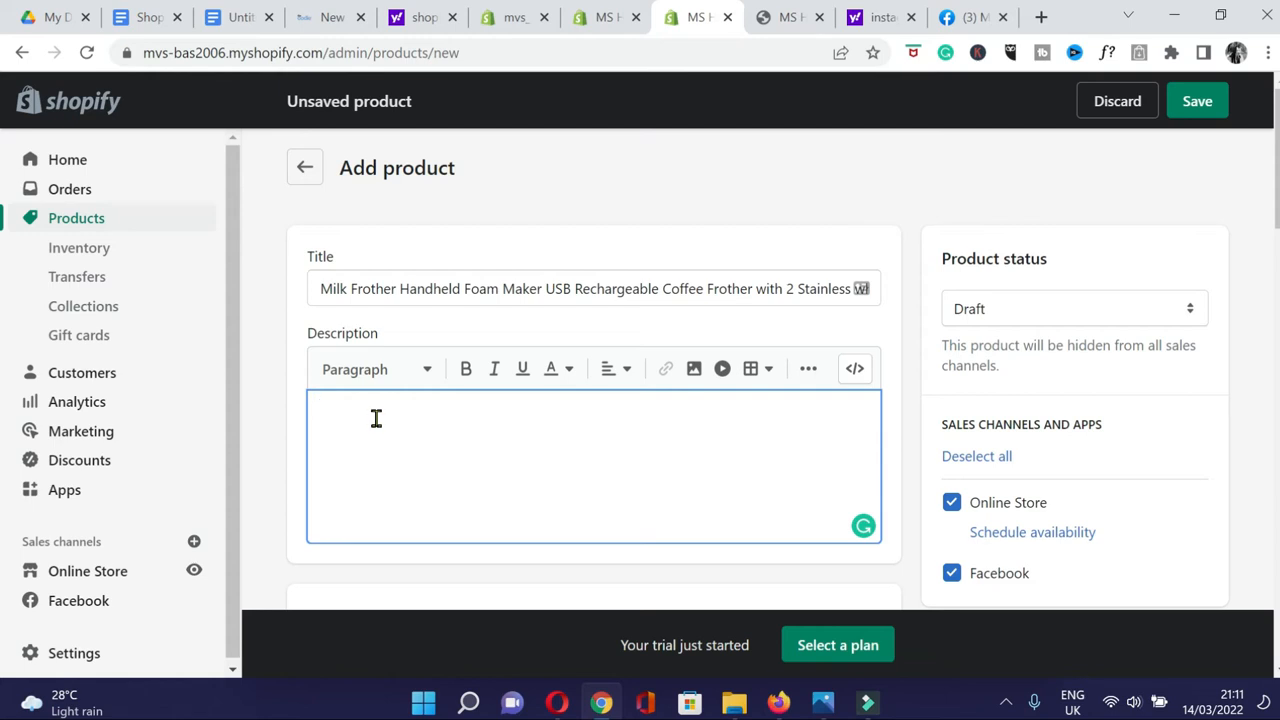
click(369, 449)
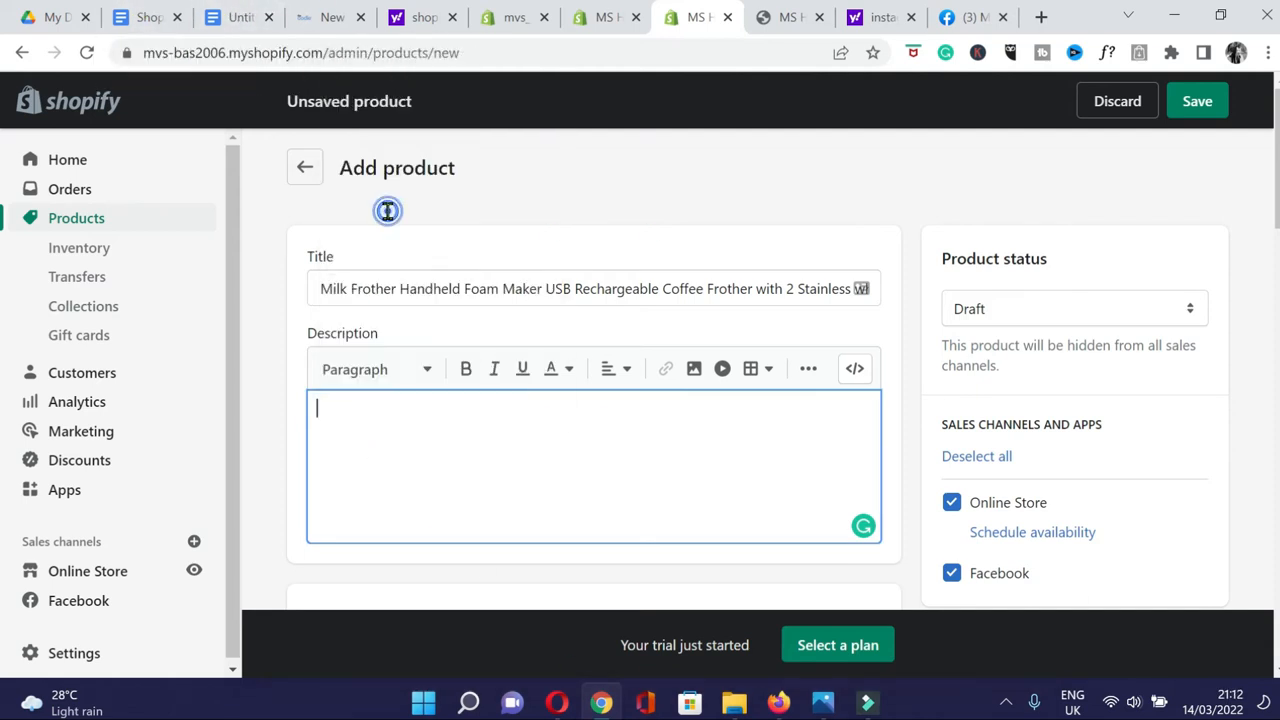
key(ctrl+v)
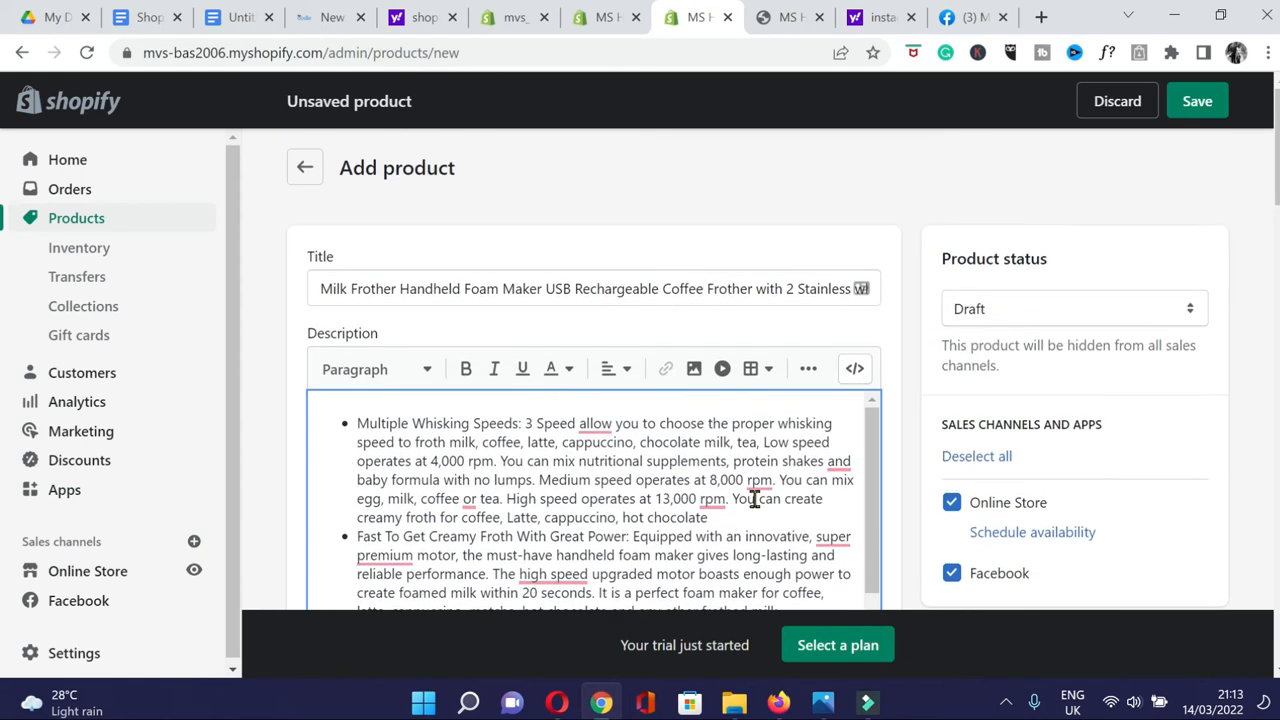
scroll(750, 500, down, 5)
scroll(877, 209, down, 3)
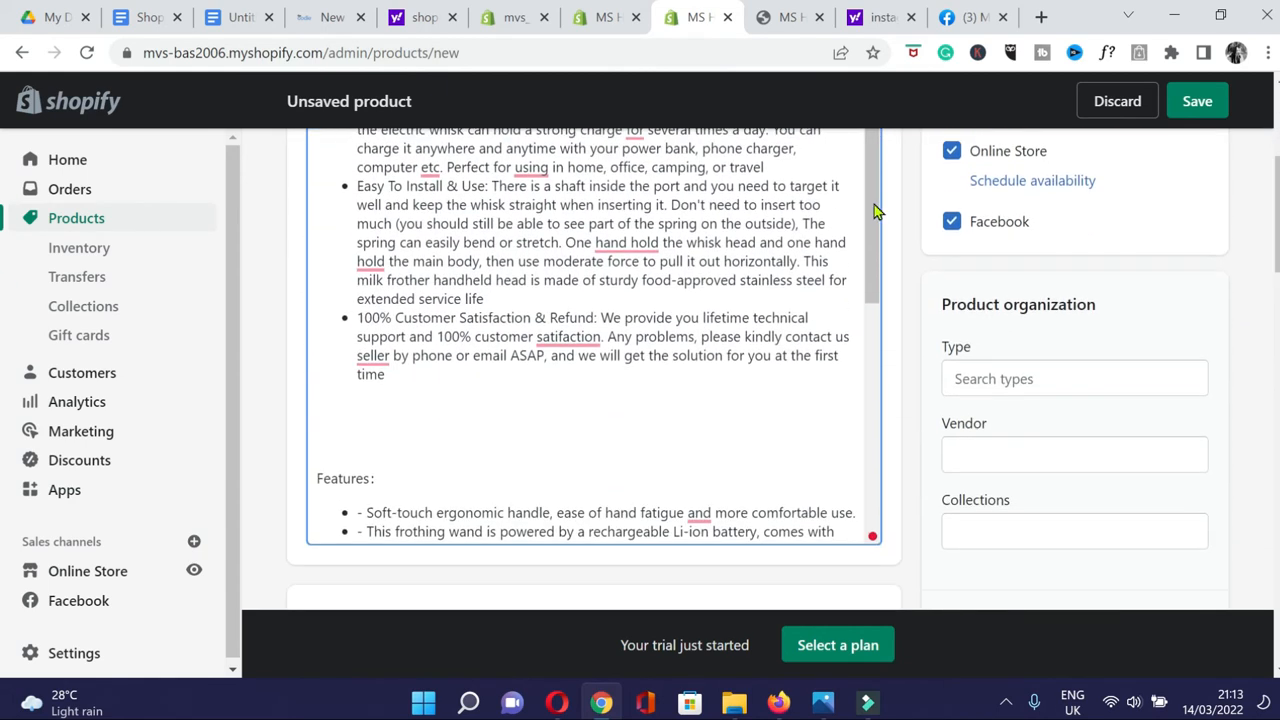
Read through the pasted description down to its specifications and package contents, and look over the media and pricing sections below it.
drag(870, 210, 837, 421)
click(863, 340)
drag(872, 310, 834, 434)
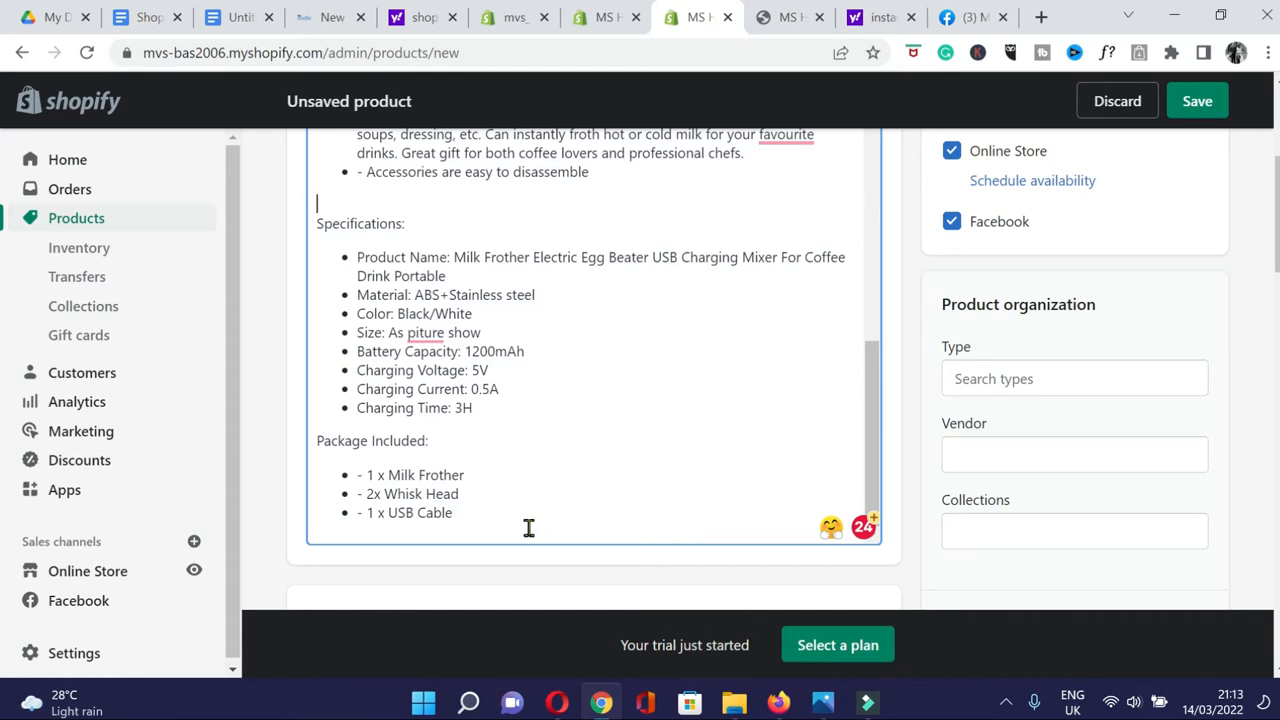
scroll(529, 528, down, 1)
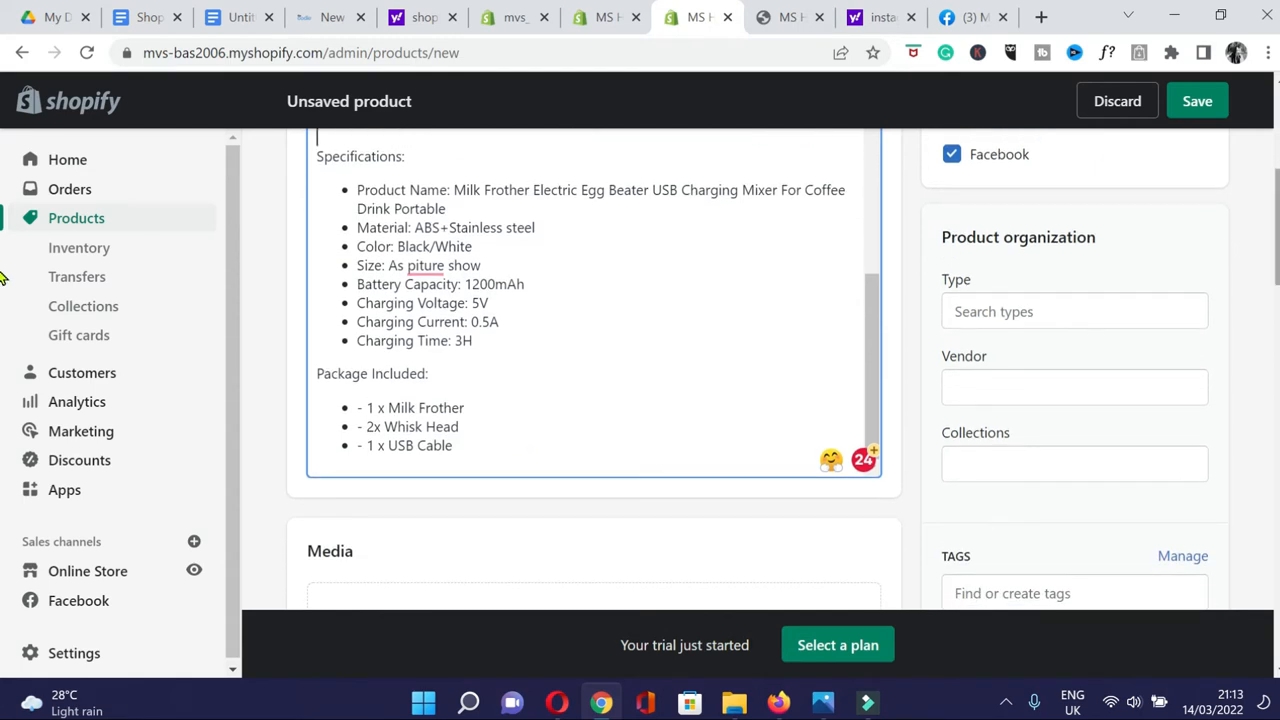
scroll(2, 260, down, 3)
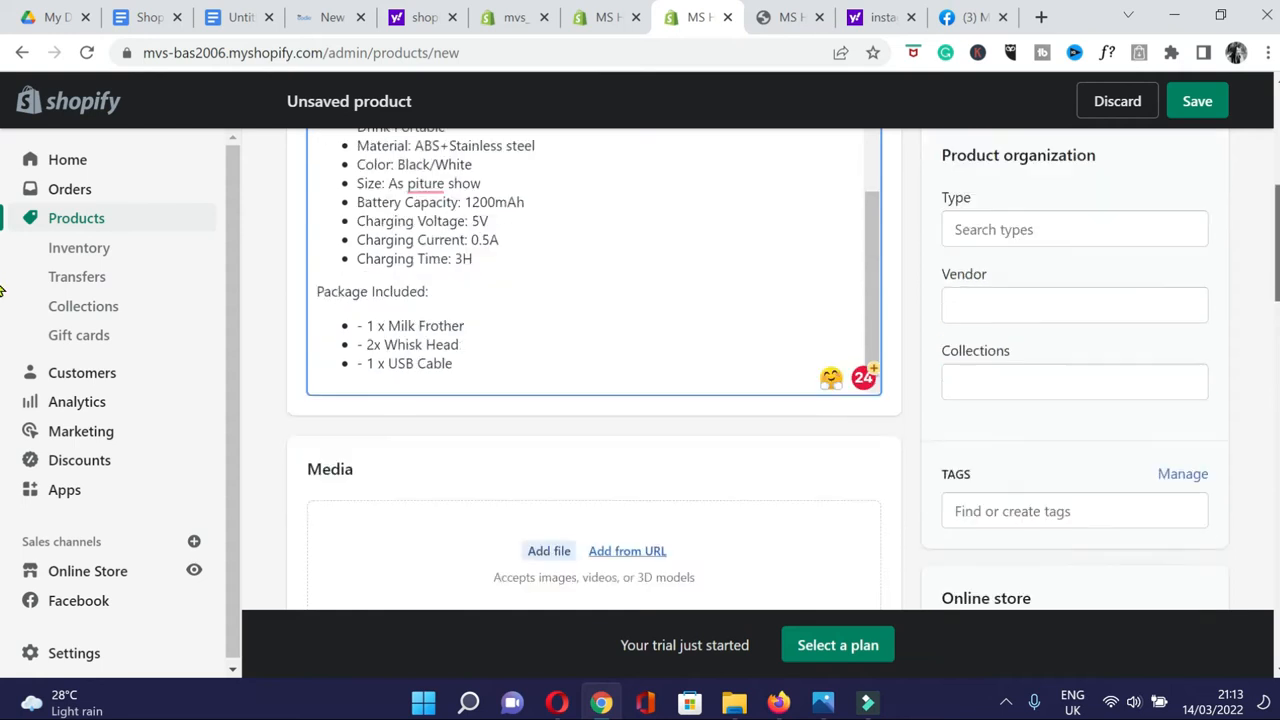
scroll(2, 310, down, 1)
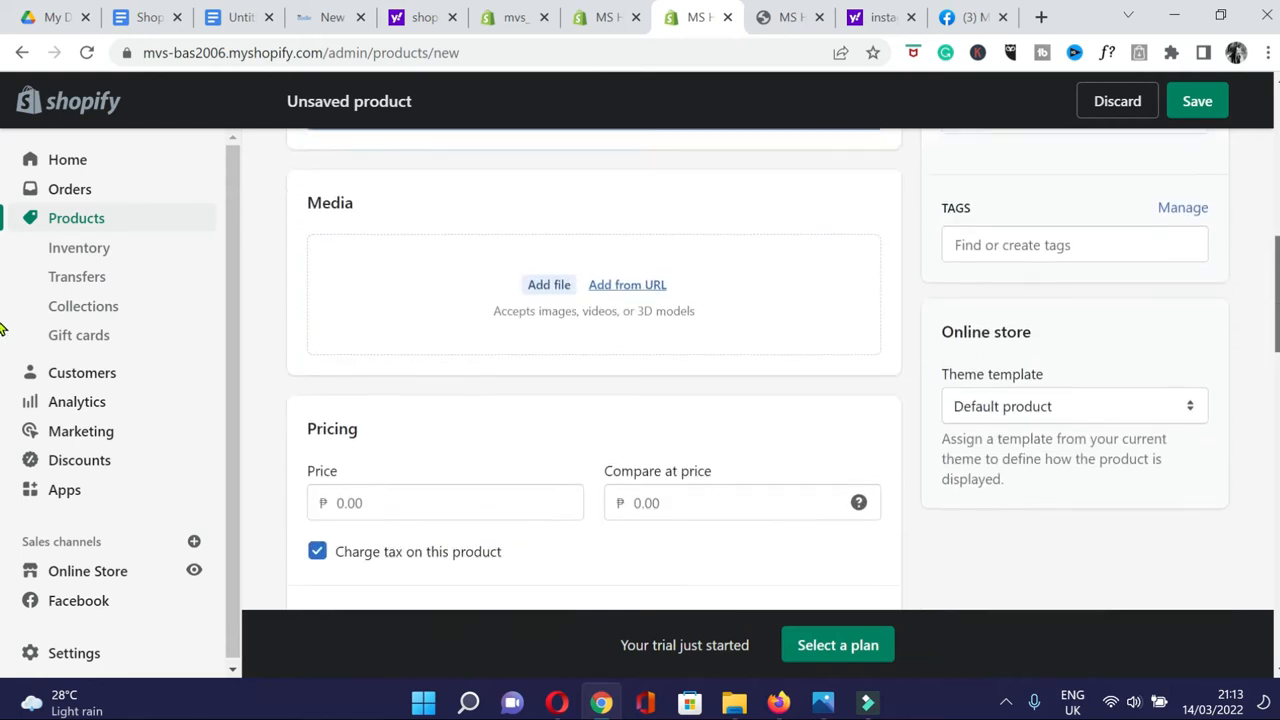
scroll(2, 333, down, 3)
Upload the nine milk frother images from the shopify folder on the Desktop to the product's media.
scroll(2, 300, up, 5)
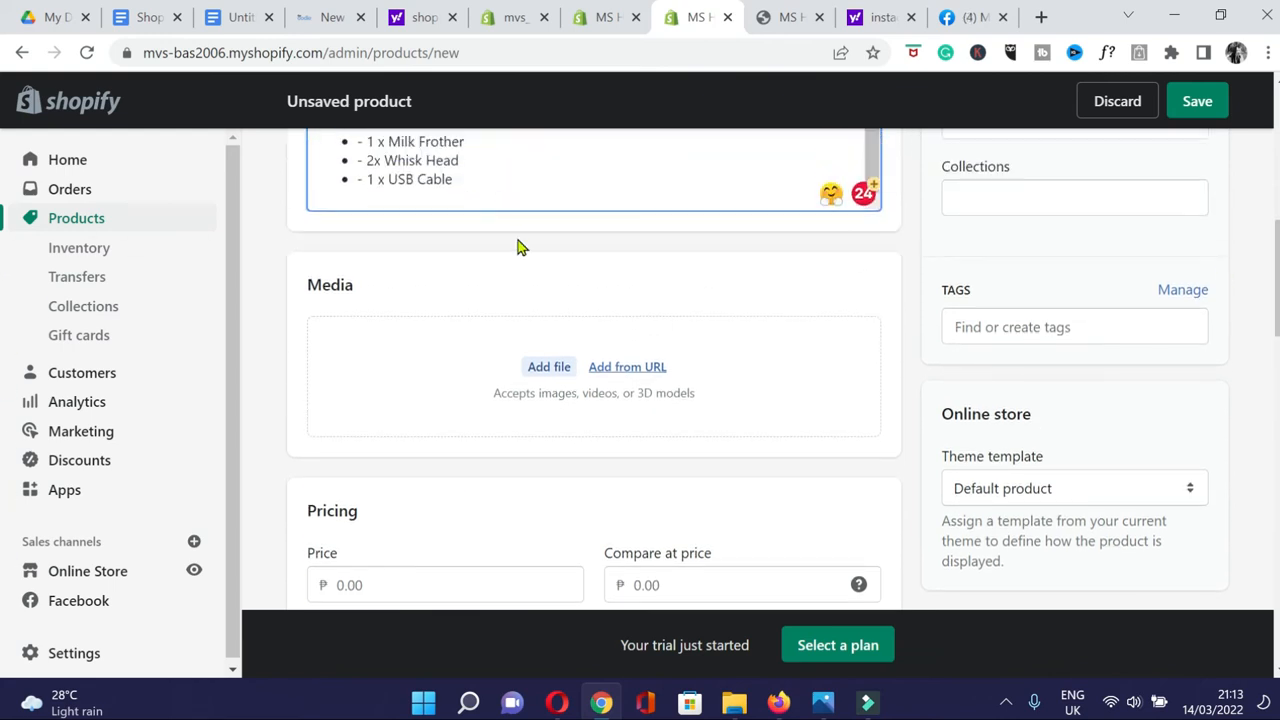
click(545, 372)
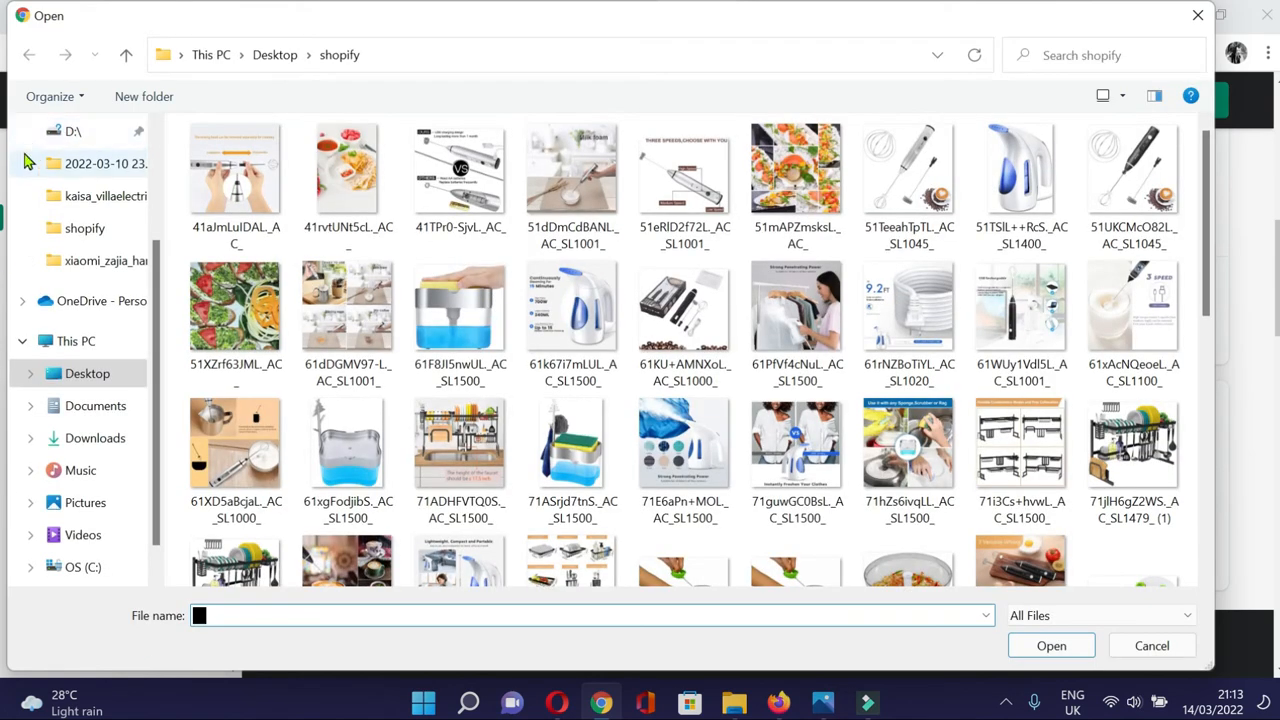
click(1133, 170)
ctrl+click(908, 170)
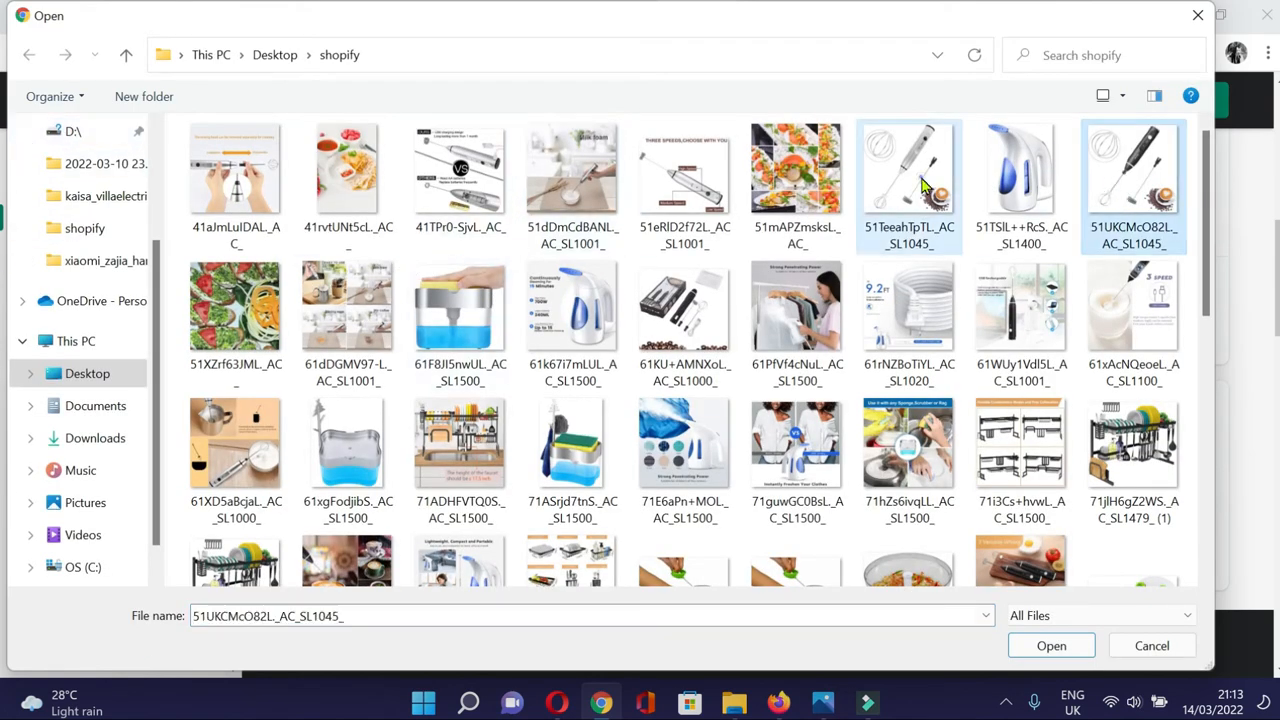
ctrl+click(684, 170)
ctrl+click(600, 185)
ctrl+click(440, 192)
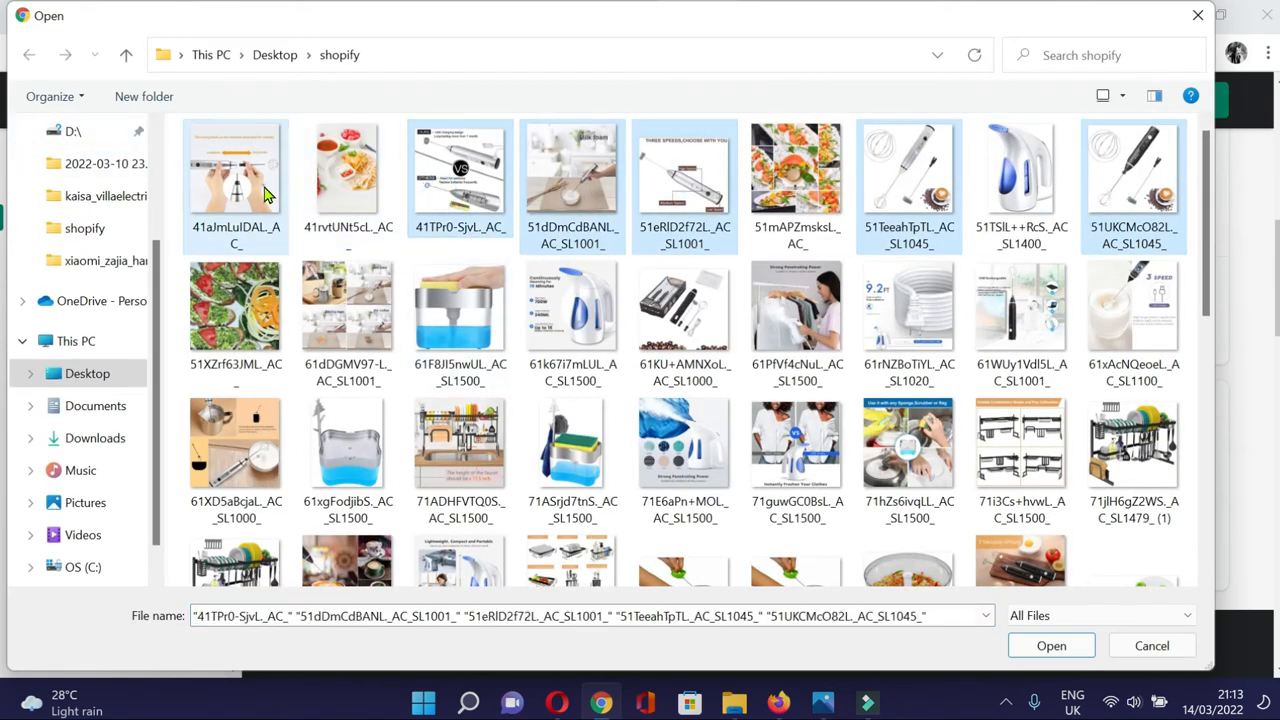
ctrl+click(268, 195)
ctrl+click(1125, 315)
ctrl+click(1012, 338)
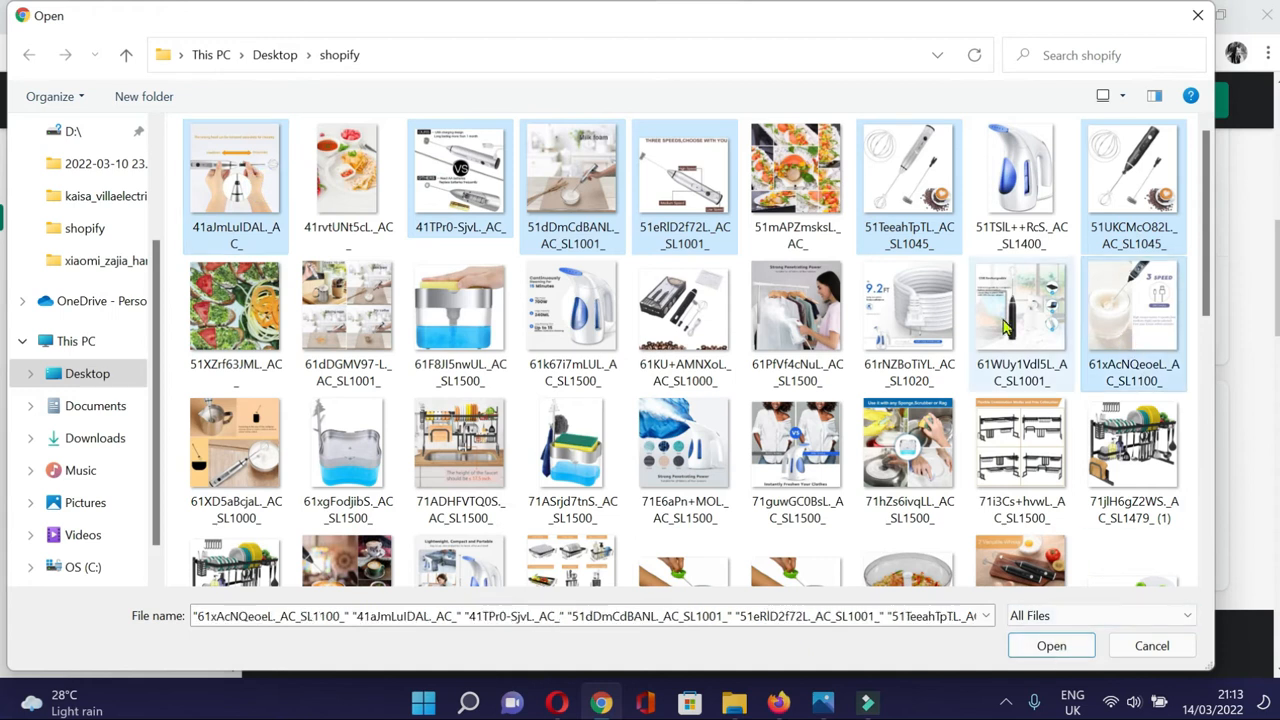
ctrl+click(235, 445)
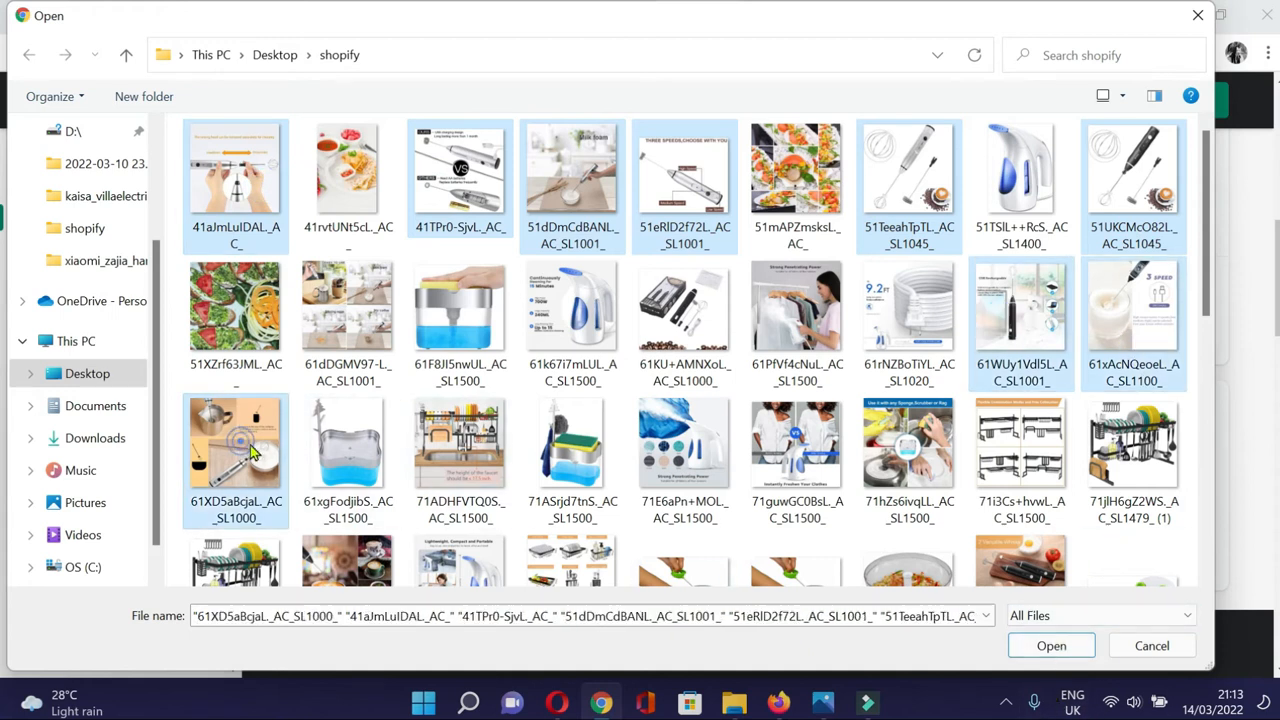
click(1040, 648)
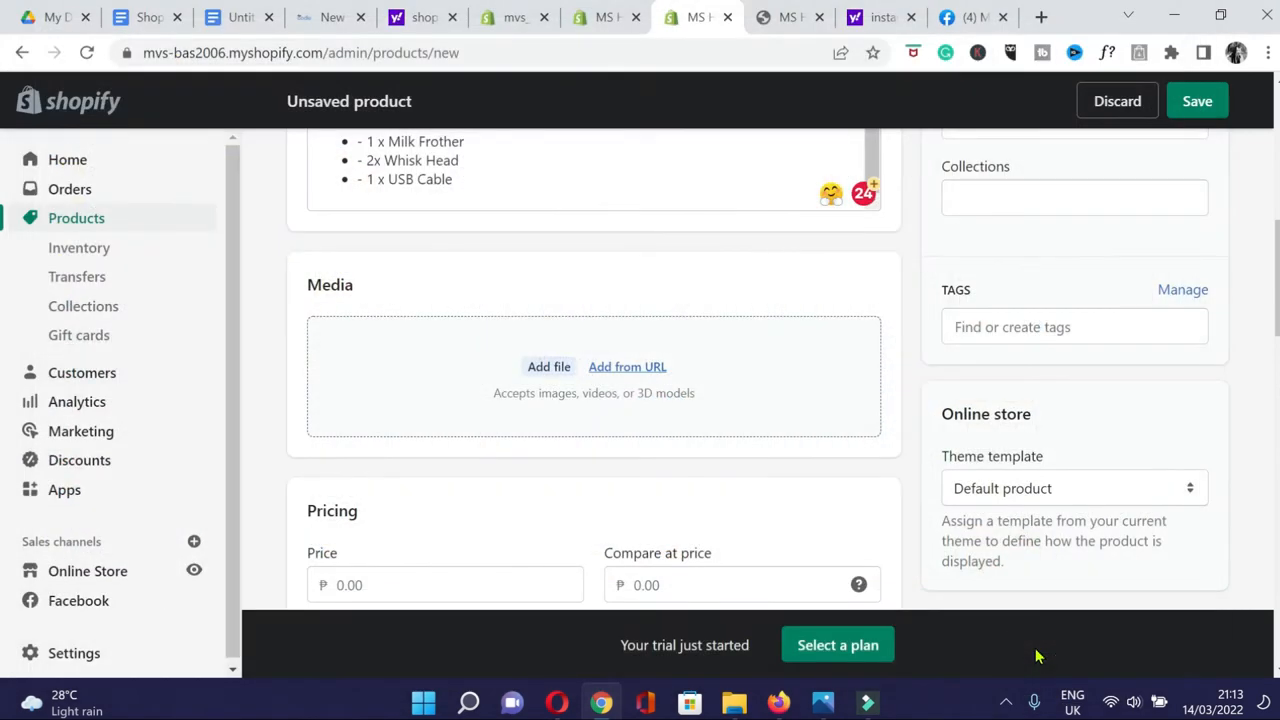
Set the product's price to 595 and its cost per item to 205, leaving the compare-at price empty.
scroll(473, 425, down, 6)
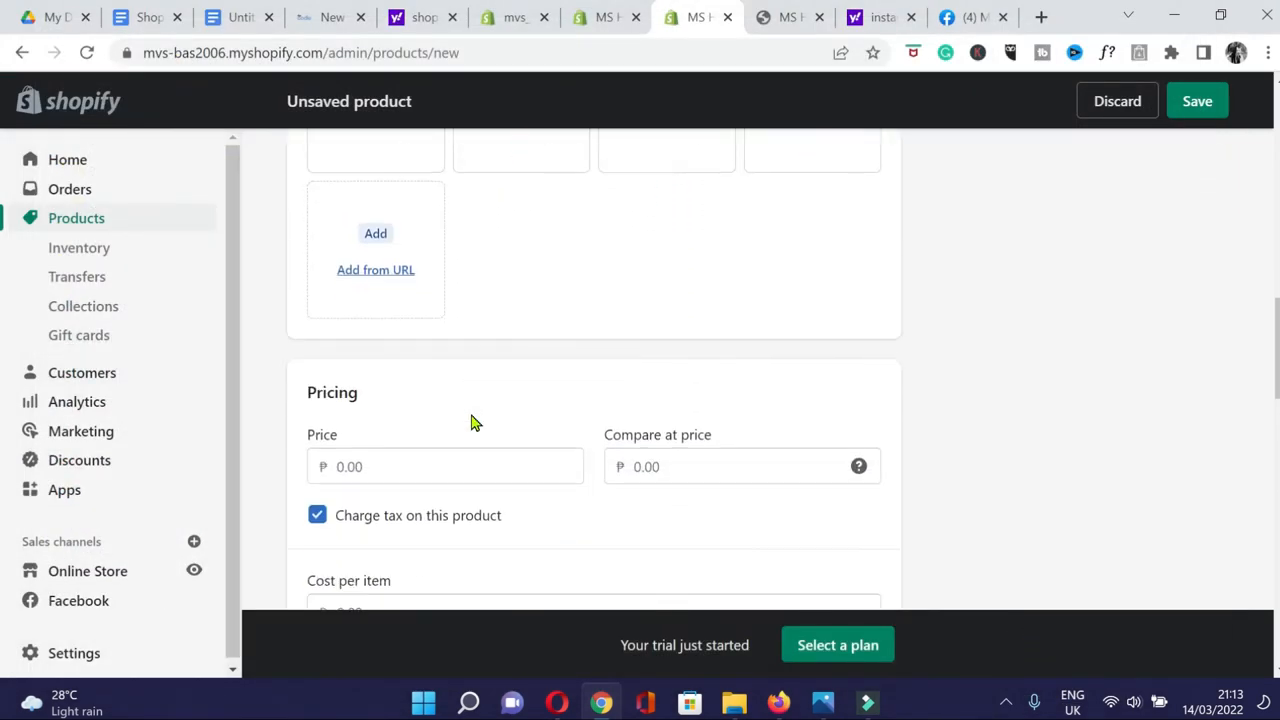
click(409, 364)
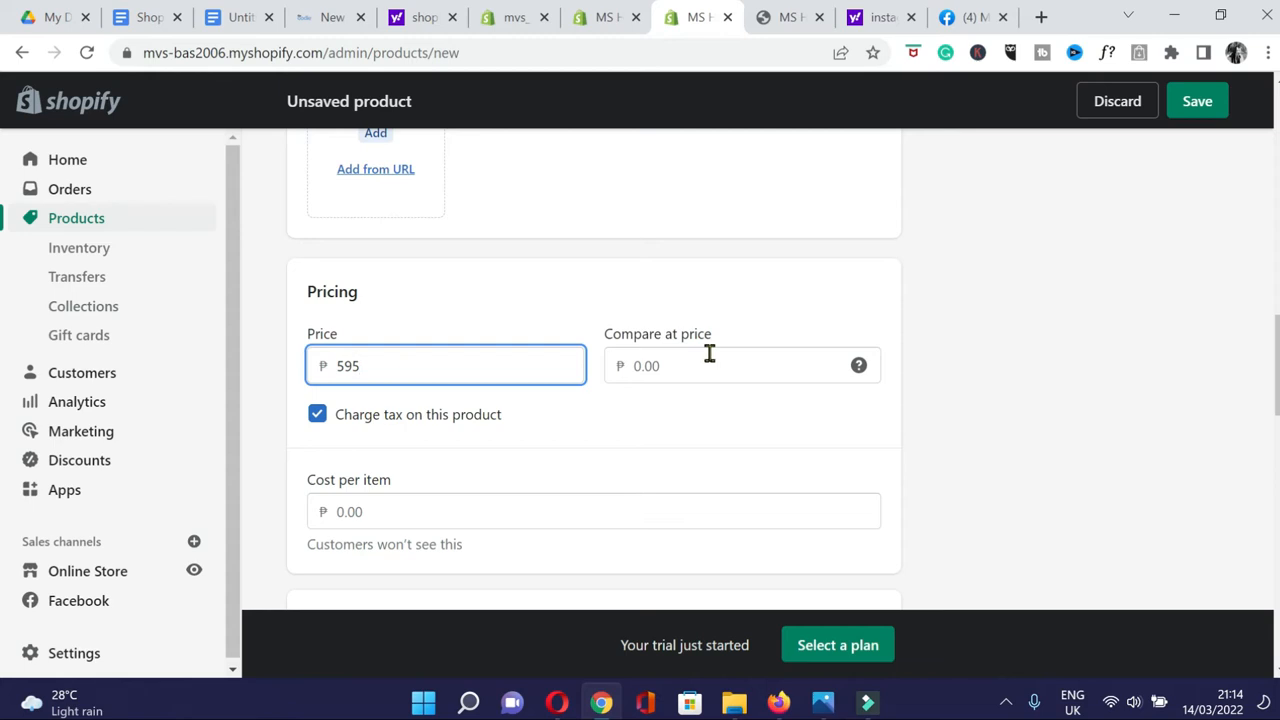
click(684, 366)
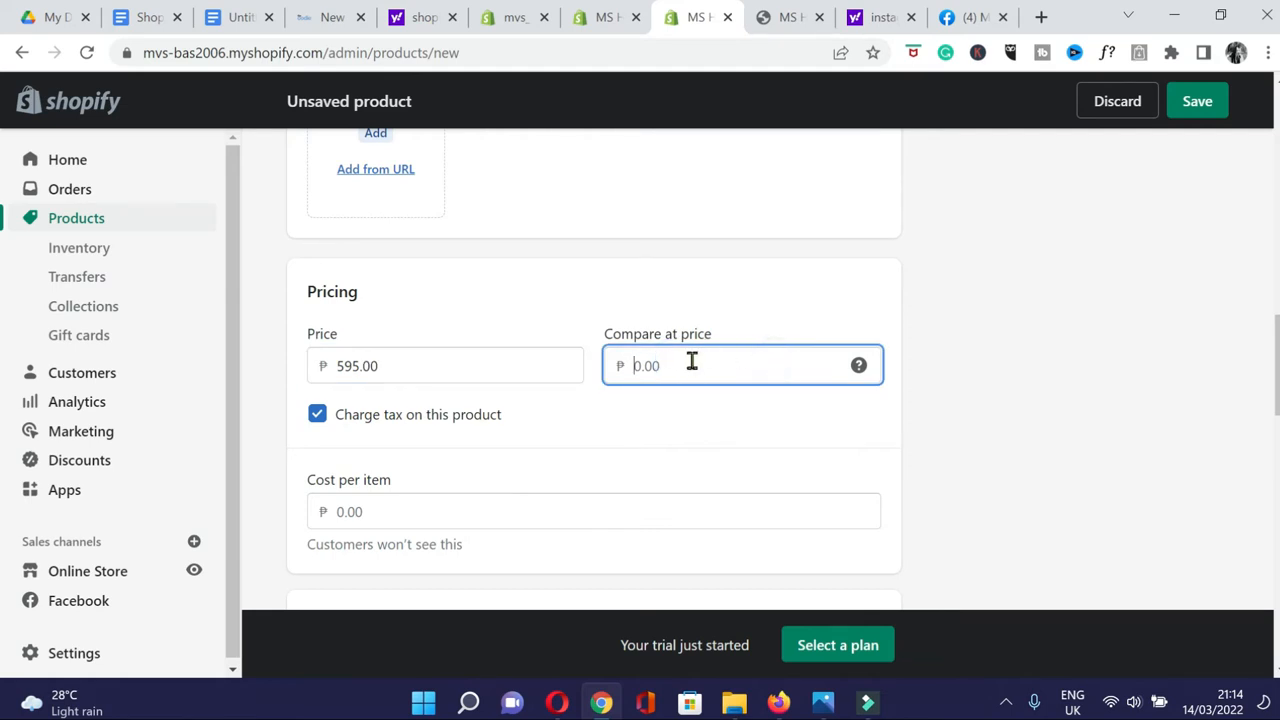
scroll(691, 360, down, 1)
scroll(691, 369, up, 1)
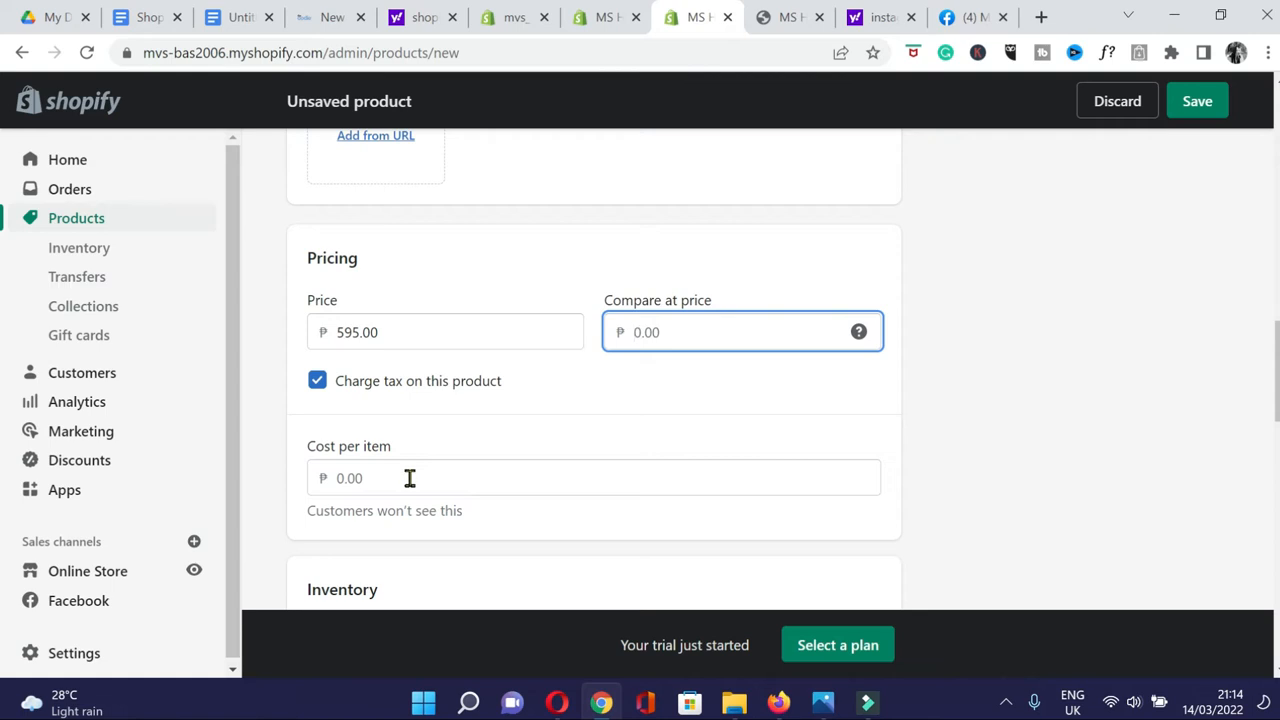
scroll(411, 483, down, 1)
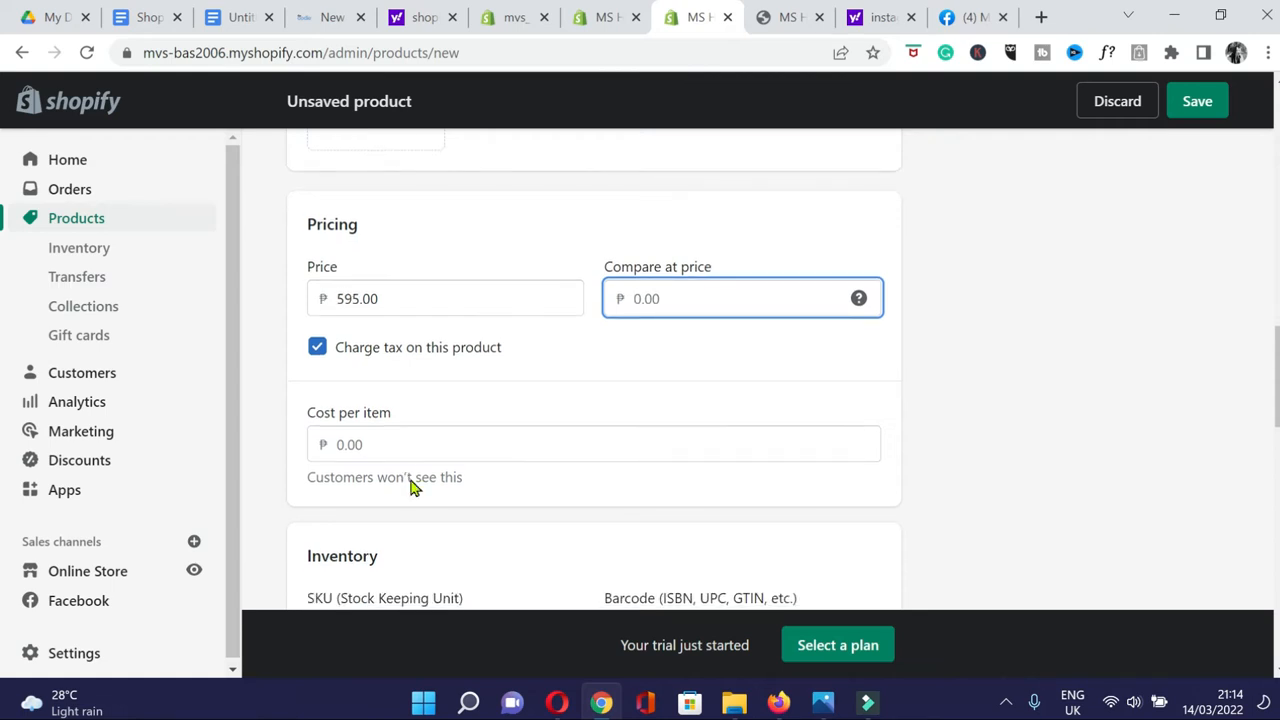
click(430, 437)
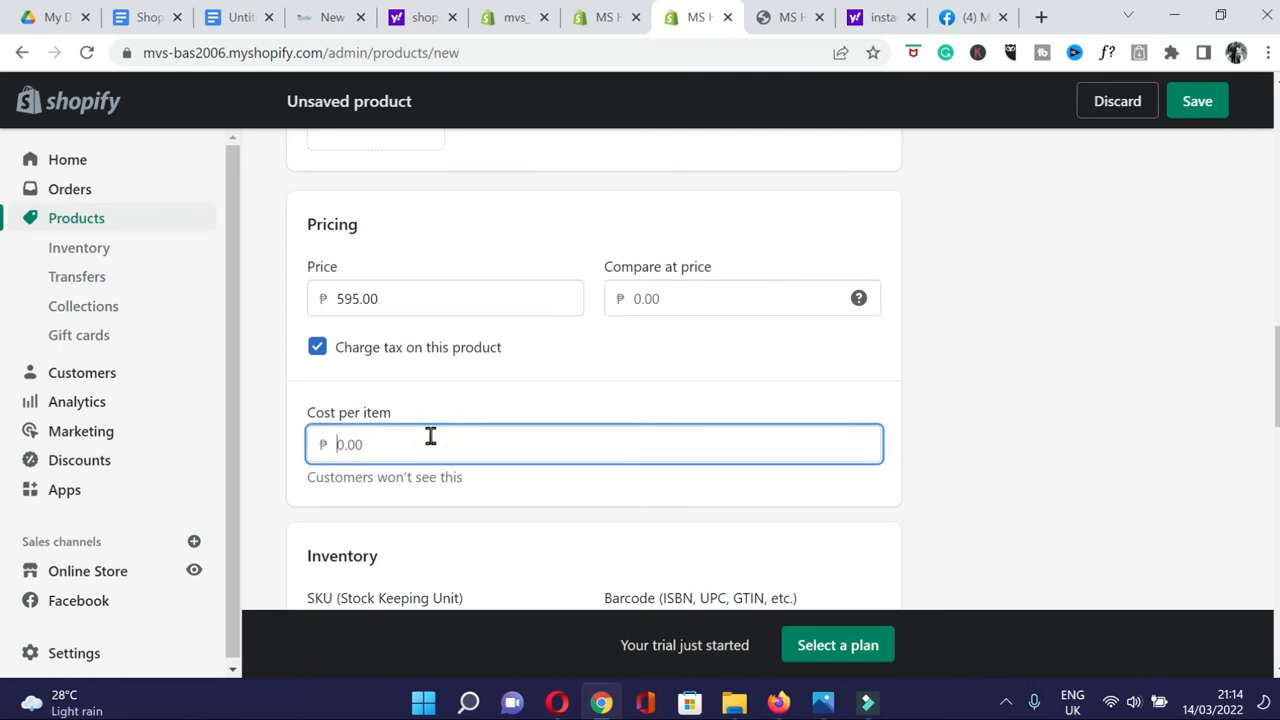
text(205)
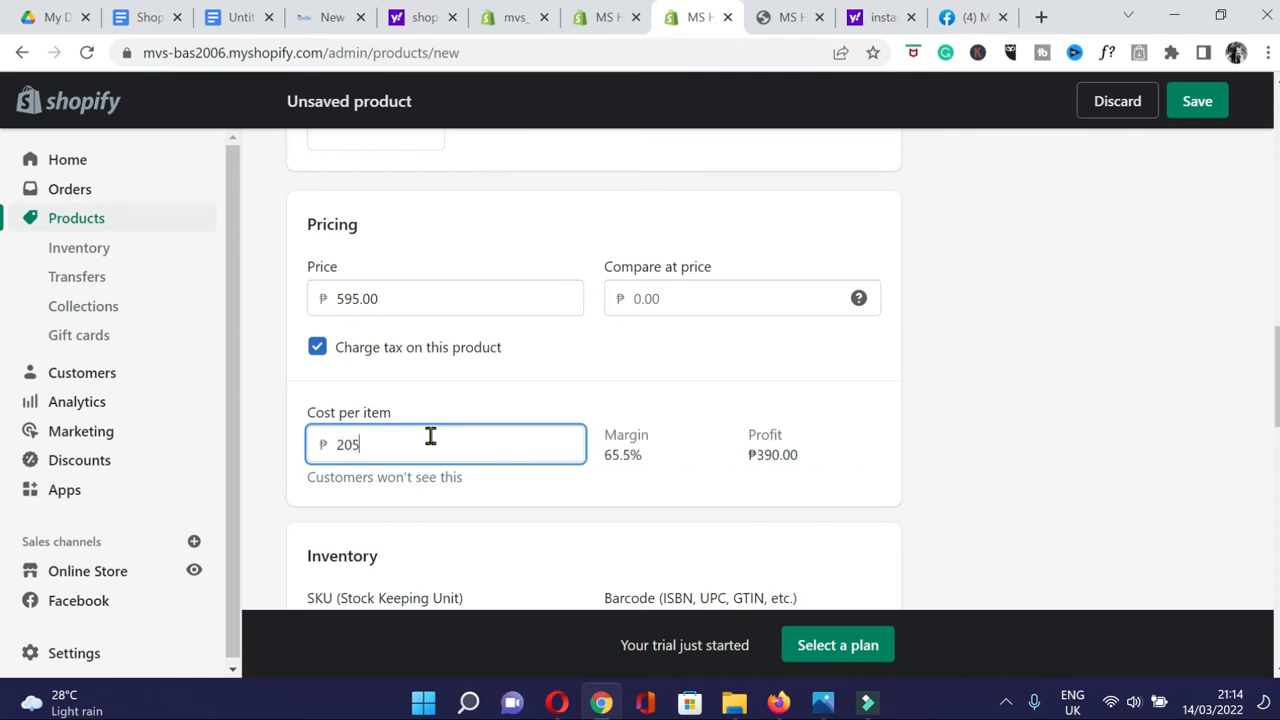
Enter 50 as the product's SKU in the inventory section and leave the barcode blank.
scroll(430, 437, down, 1)
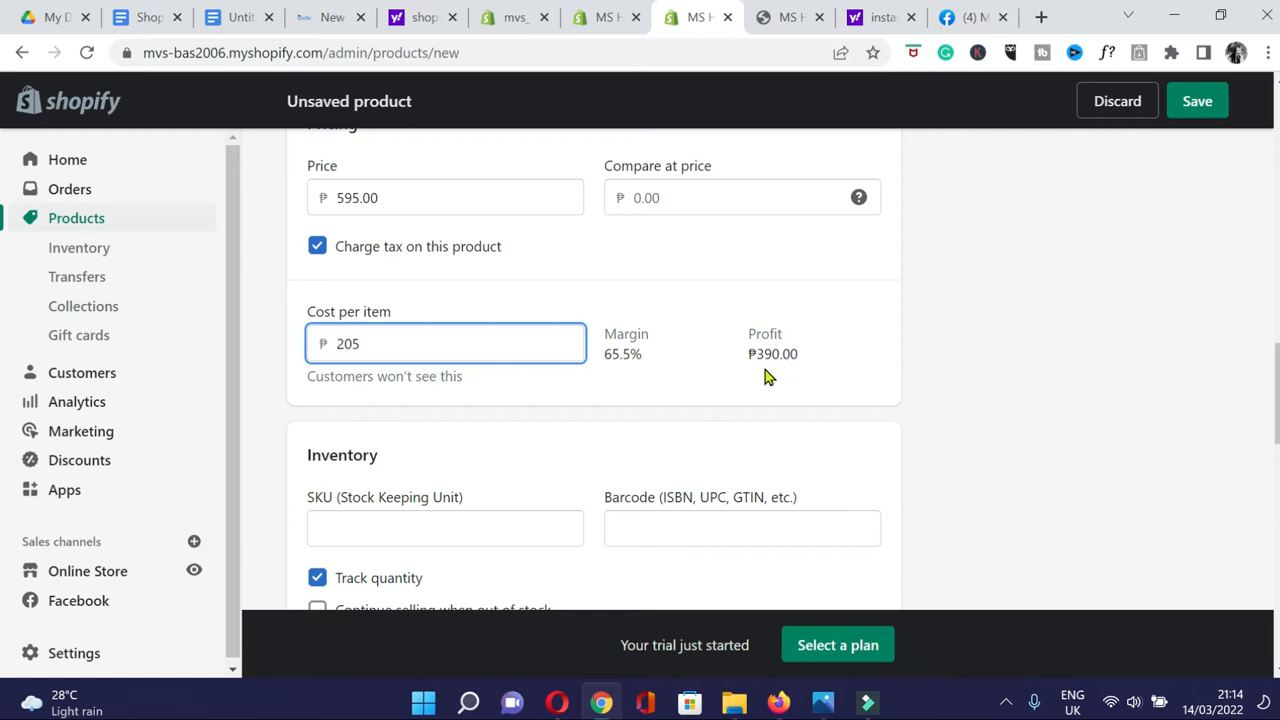
click(424, 536)
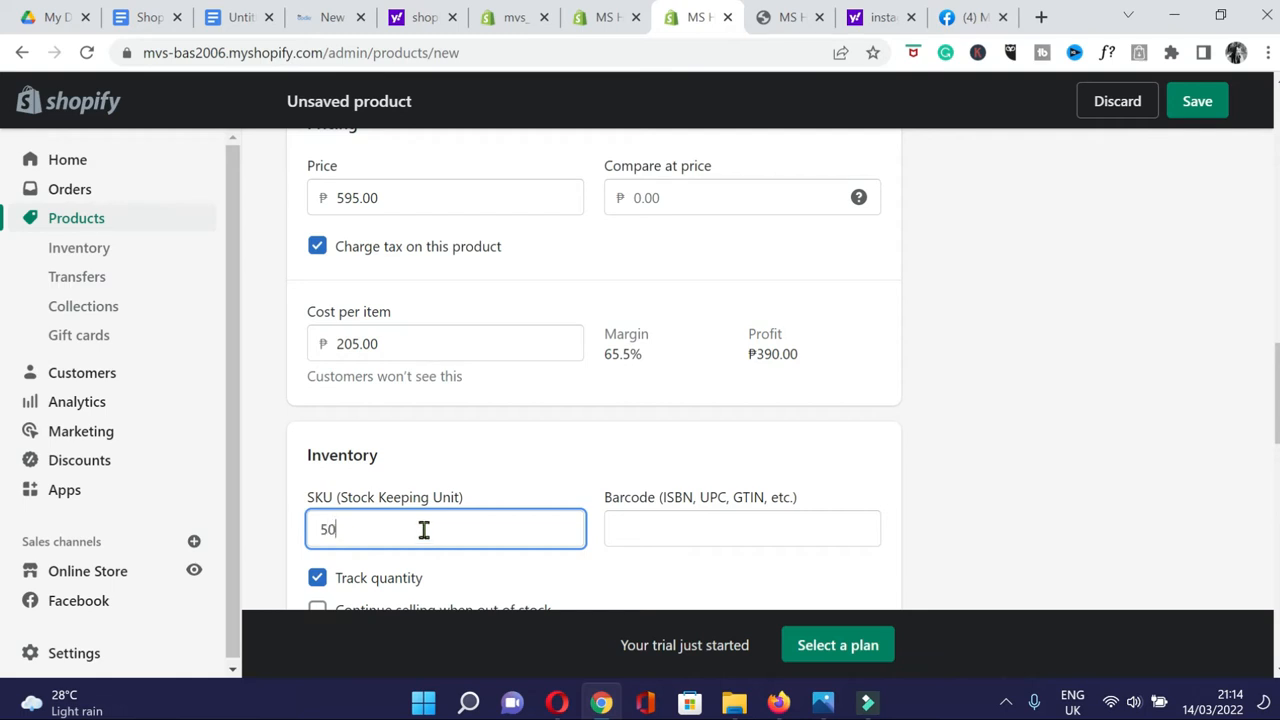
click(636, 529)
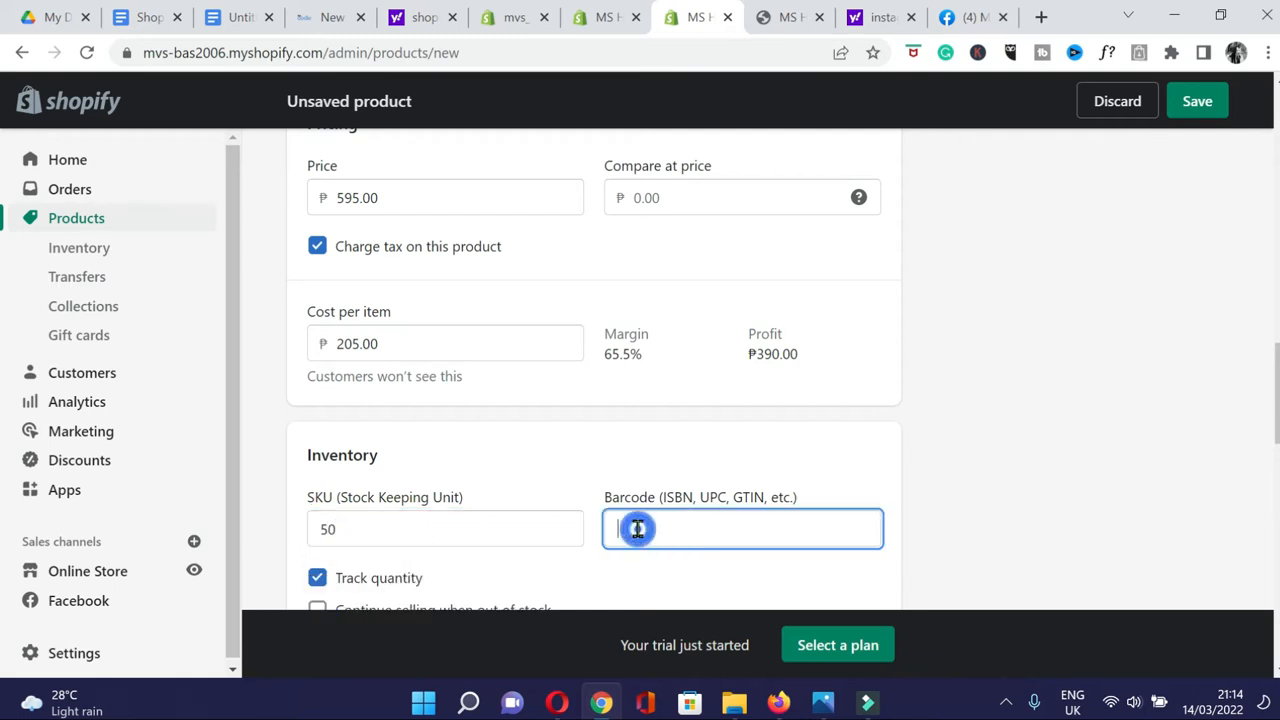
Set the product's shipping weight to 0.3 kg.
scroll(1000, 408, down, 2)
scroll(681, 428, down, 1)
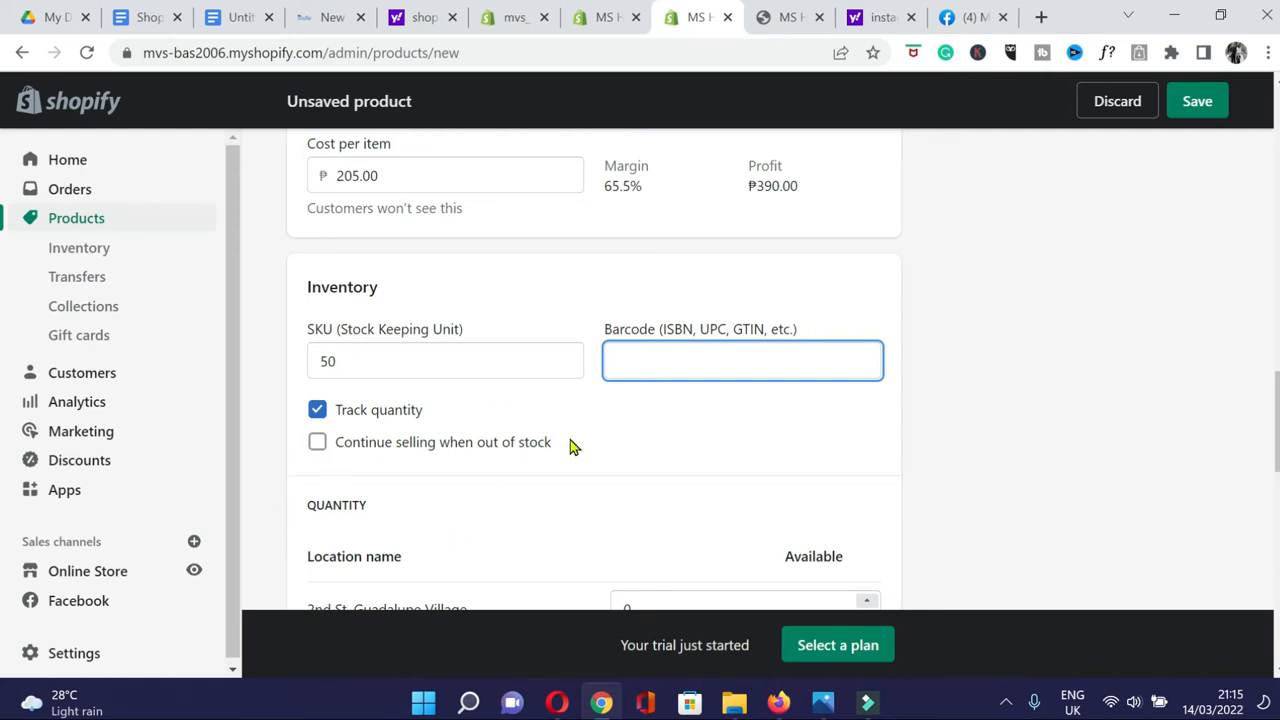
scroll(680, 458, down, 2)
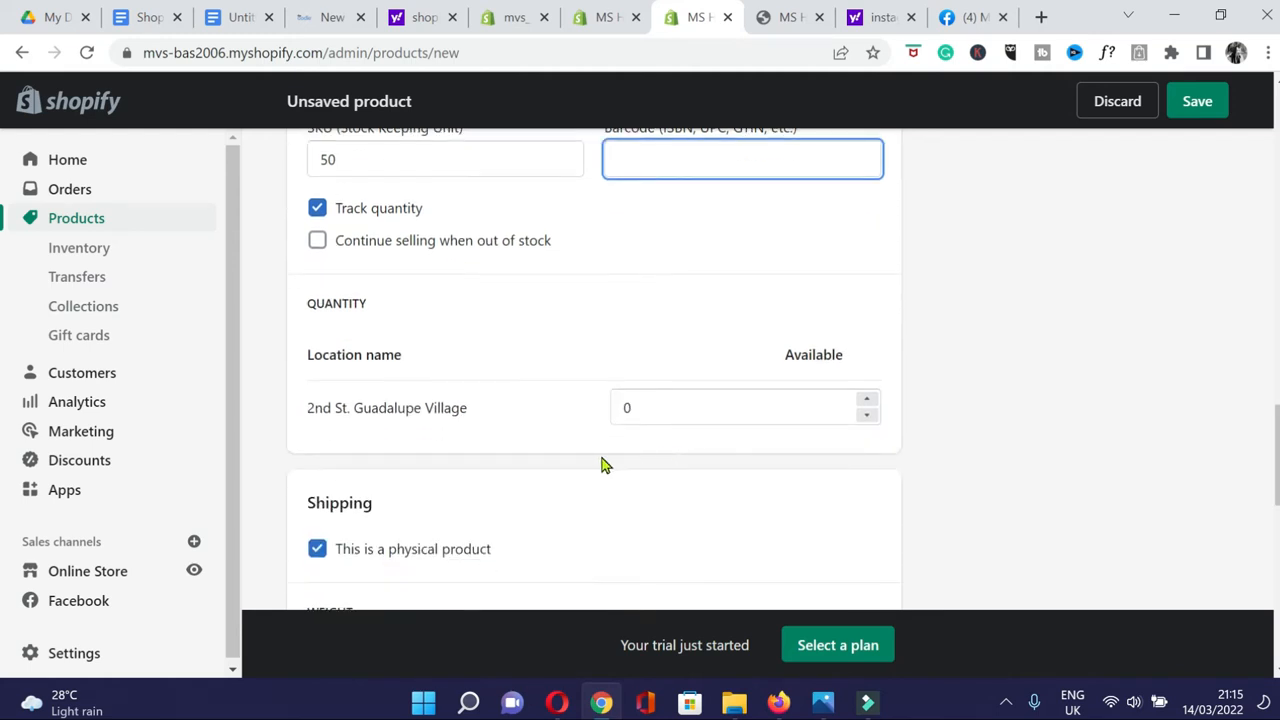
scroll(585, 380, down, 2)
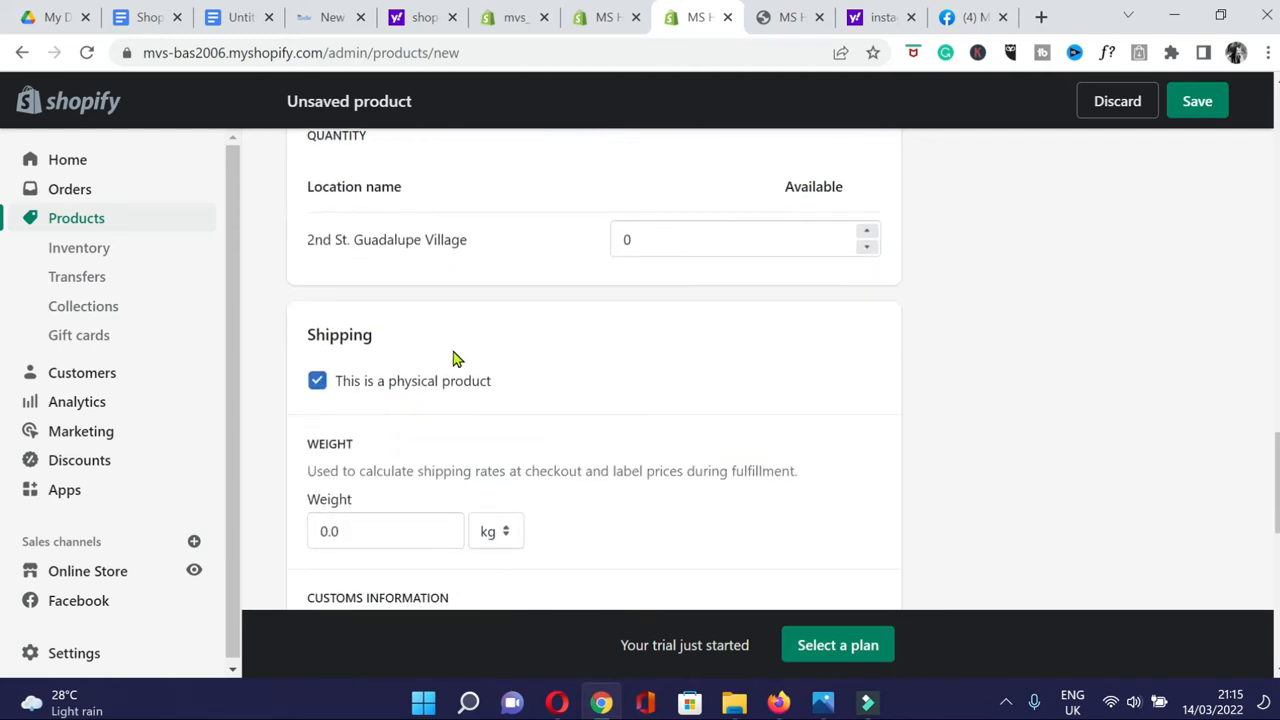
click(368, 521)
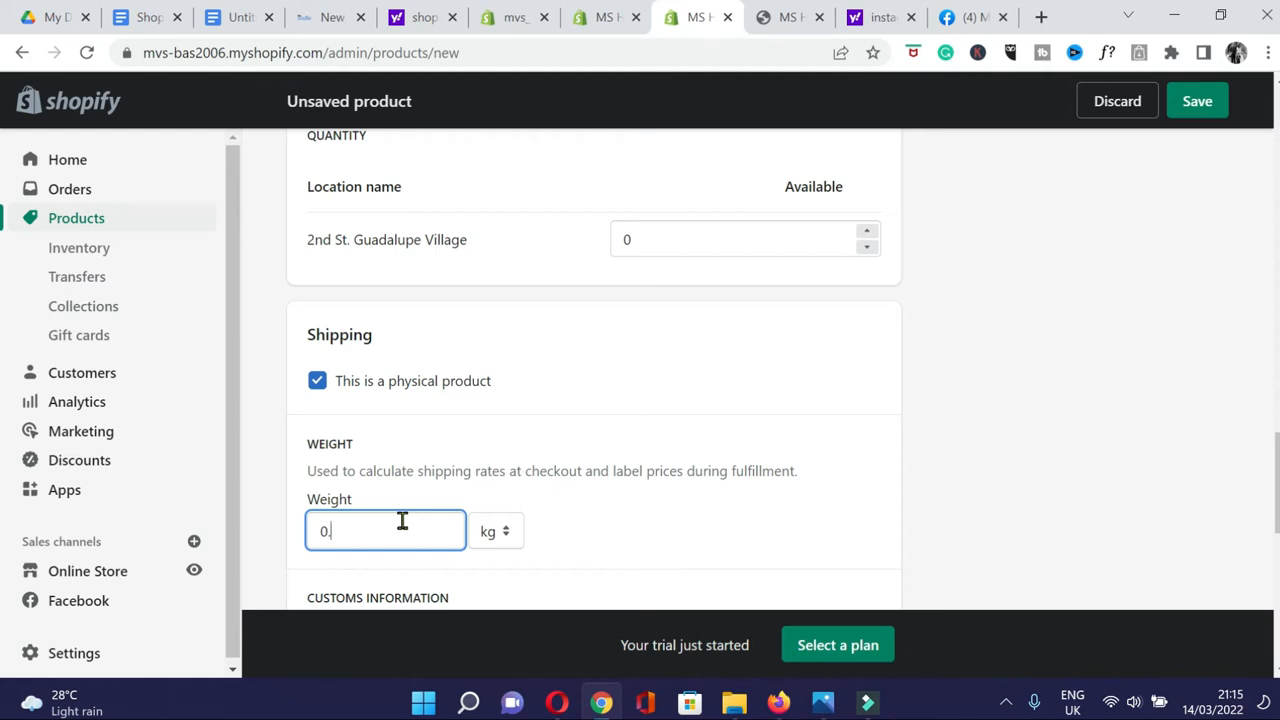
Look over the customs information, including the country of origin choices, and the search engine listing preview without changing them.
scroll(440, 502, down, 3)
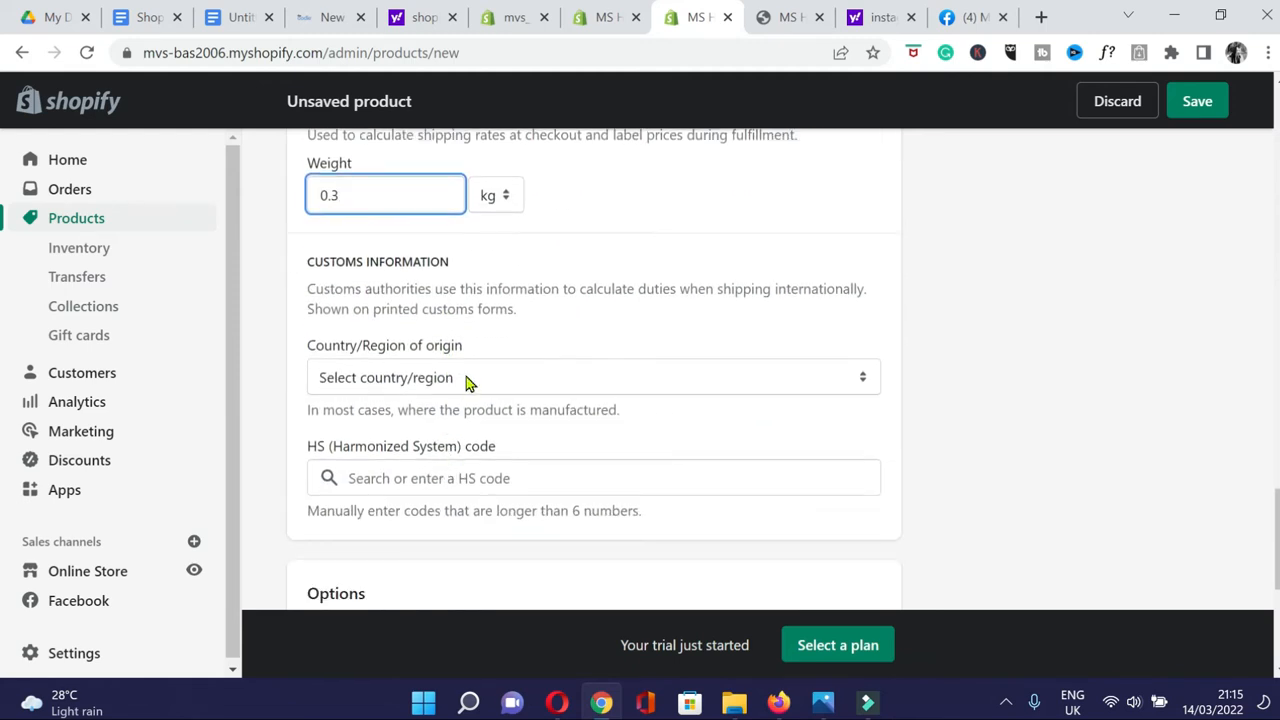
click(775, 388)
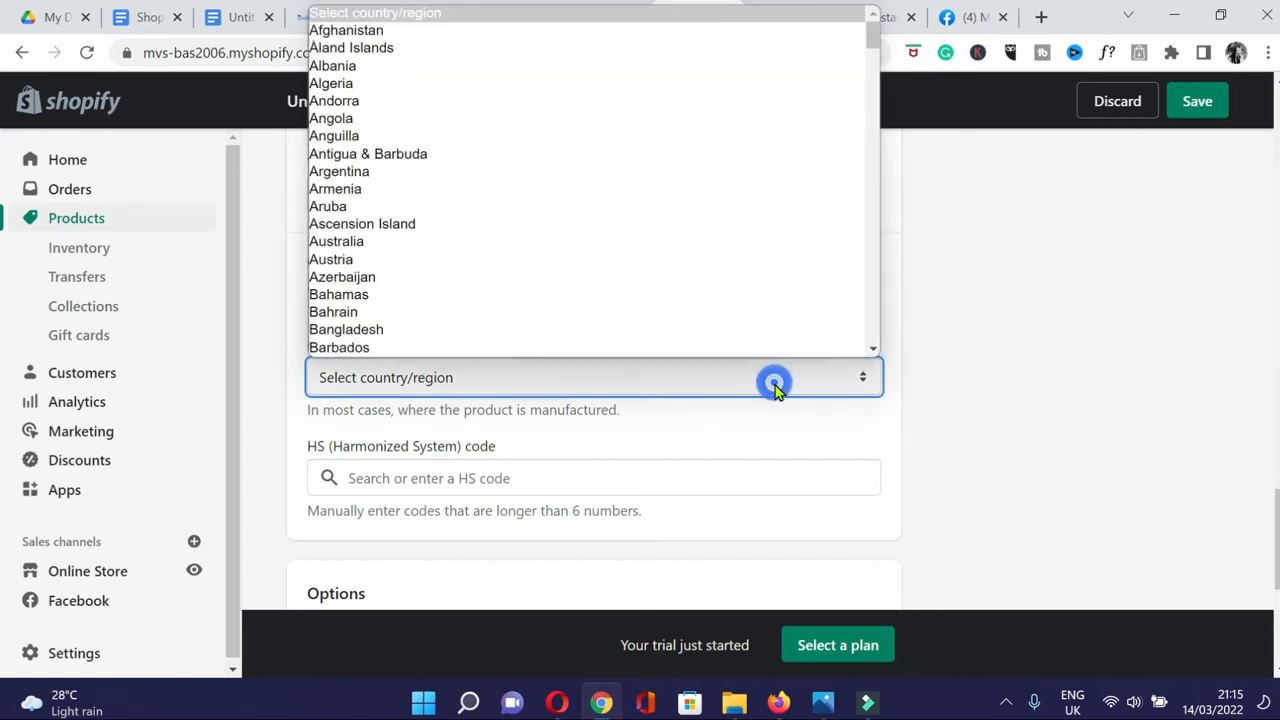
click(975, 328)
mouse_move(1277, 521)
mouse_down()
mouse_move(1277, 600)
mouse_move(1277, 505)
mouse_up()
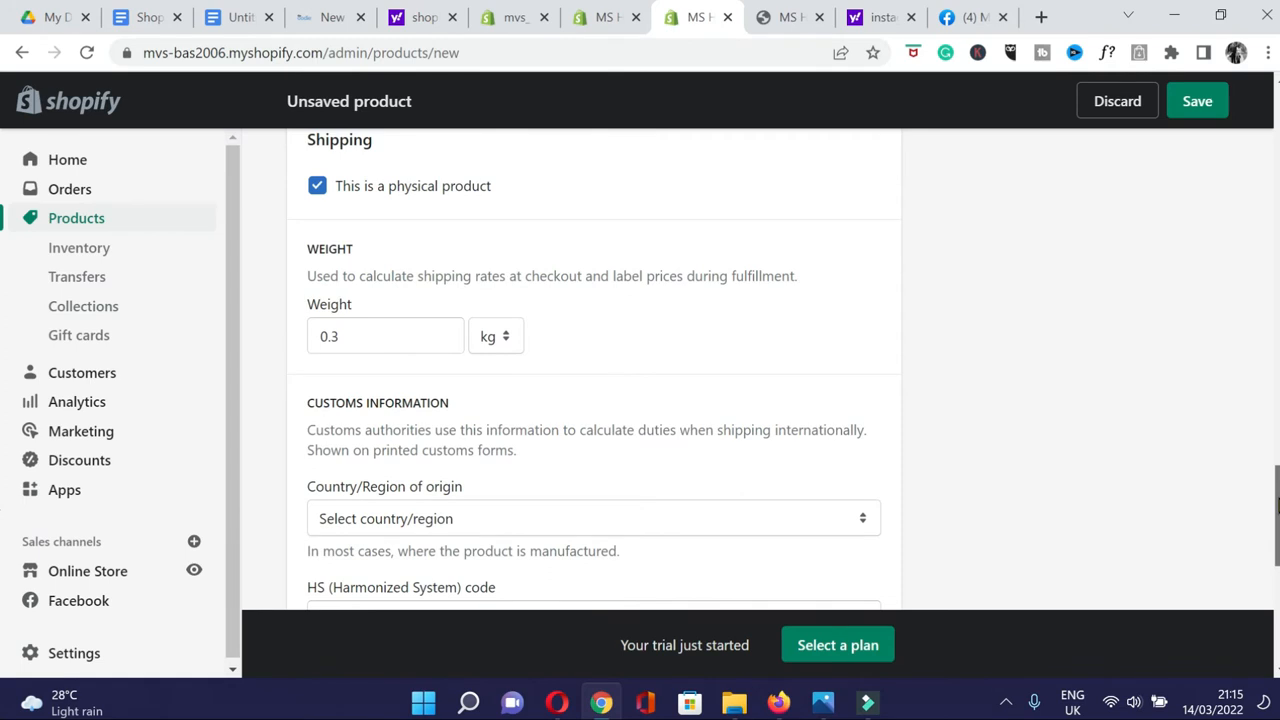
scroll(1277, 505, down, 2)
scroll(1040, 499, down, 5)
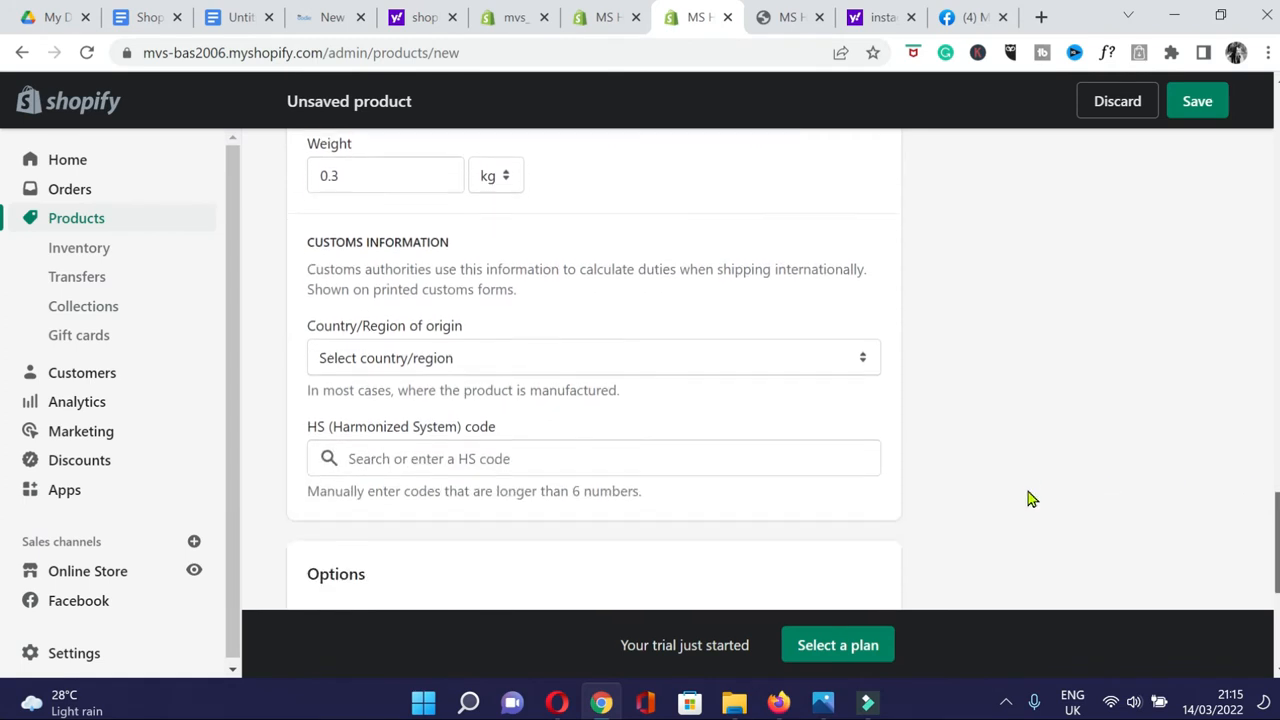
scroll(1032, 499, down, 2)
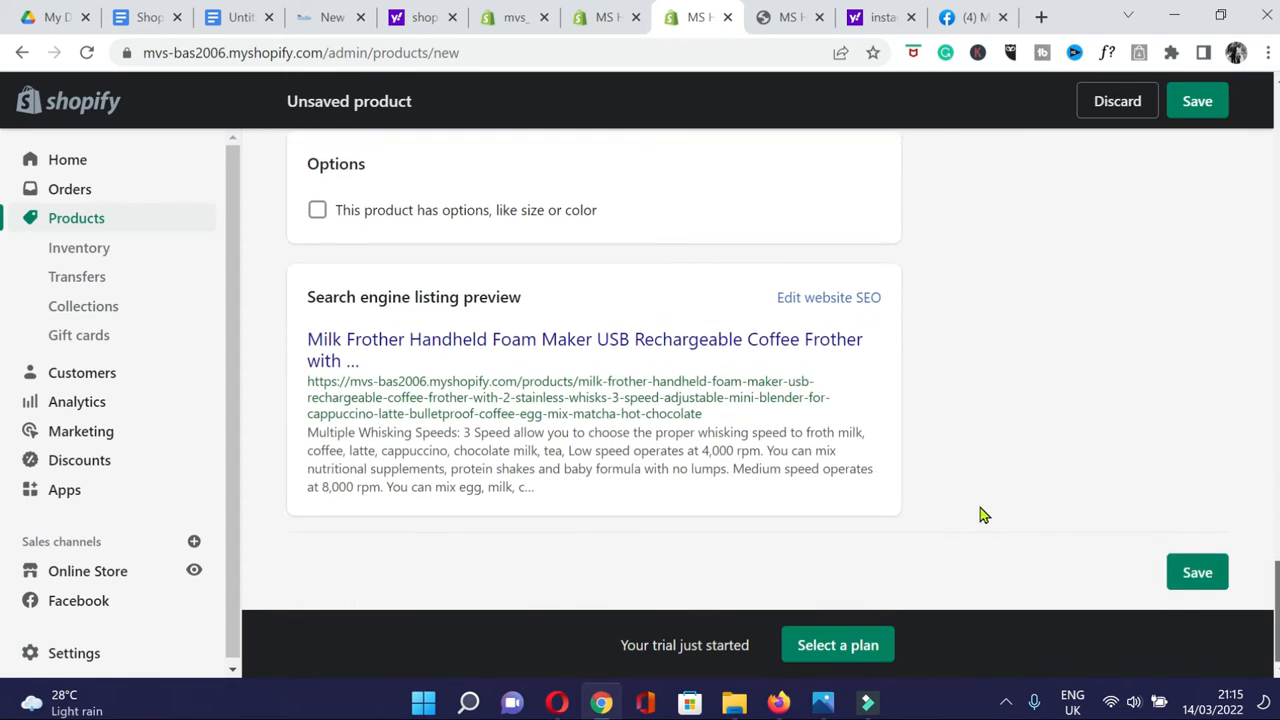
Turn on options for the milk frother product and name the first option Black.
scroll(960, 494, up, 3)
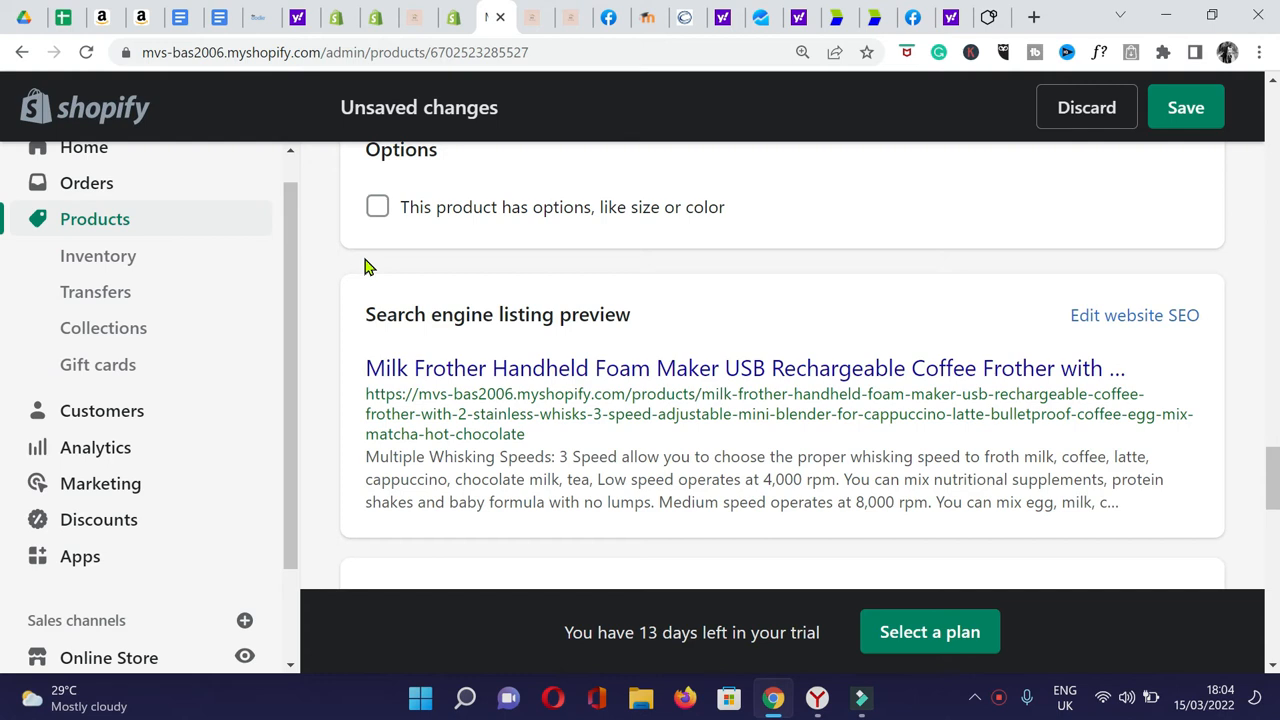
scroll(365, 266, up, 1)
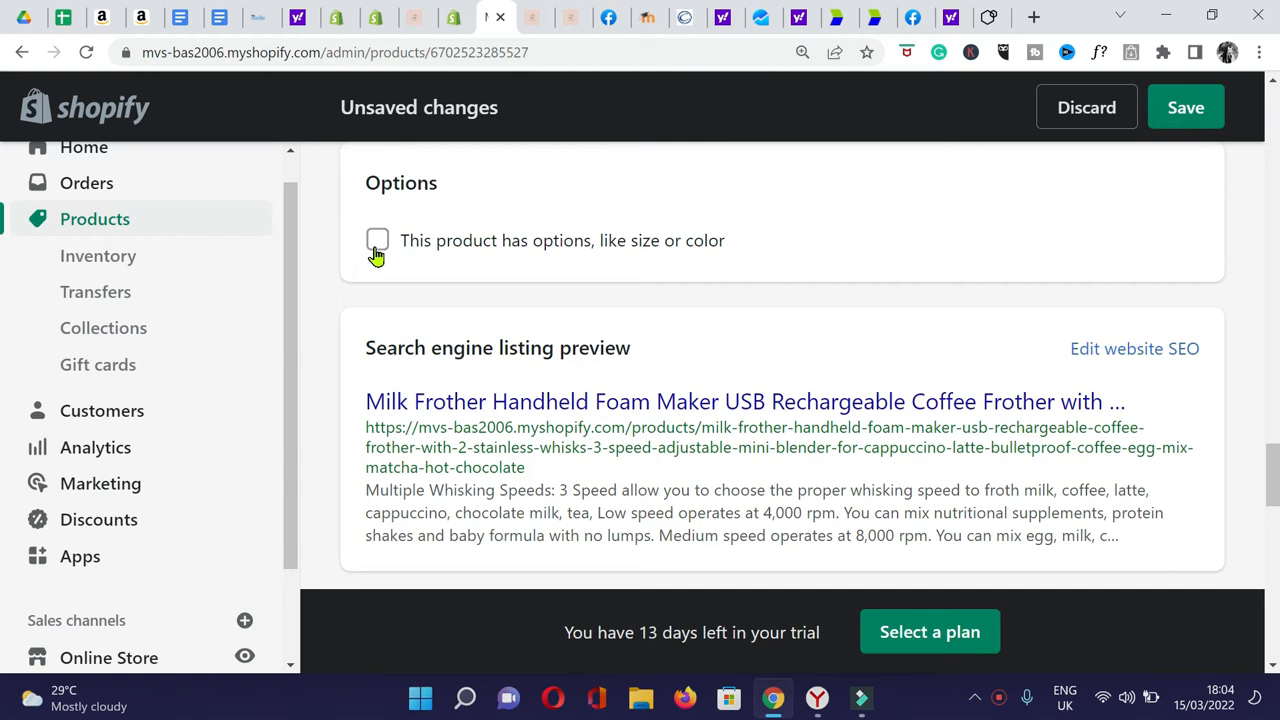
click(376, 250)
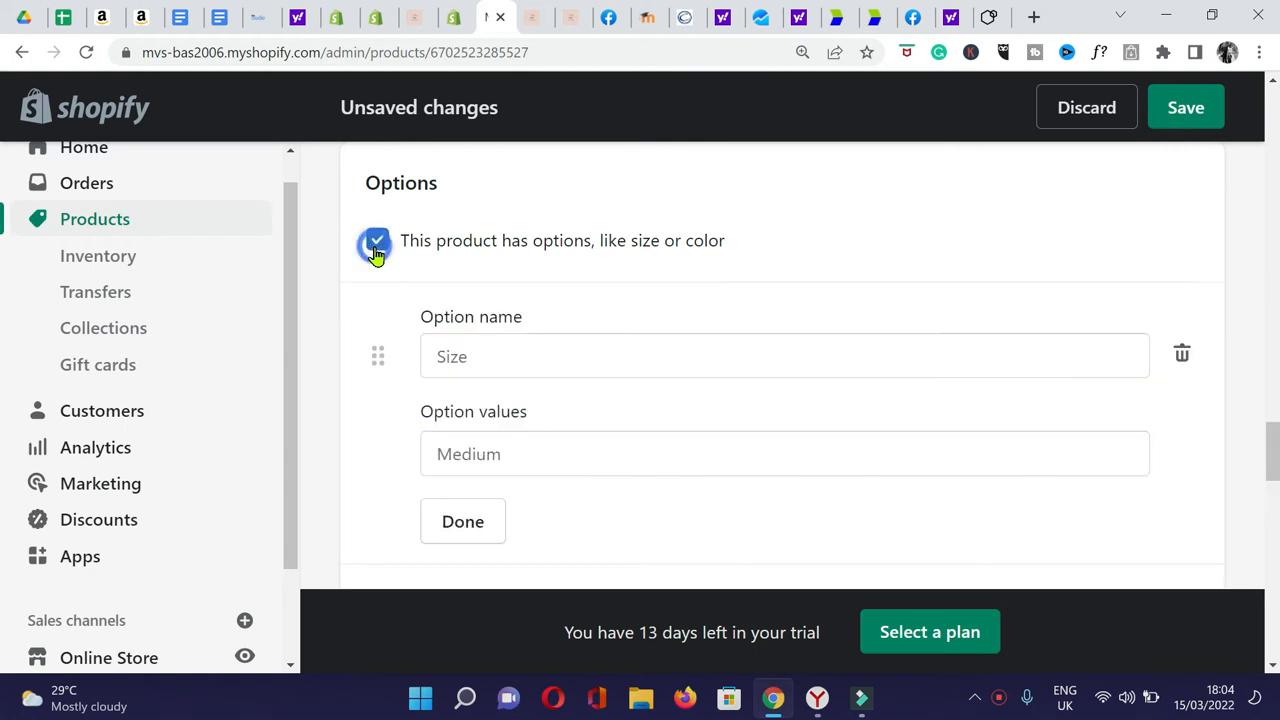
click(517, 352)
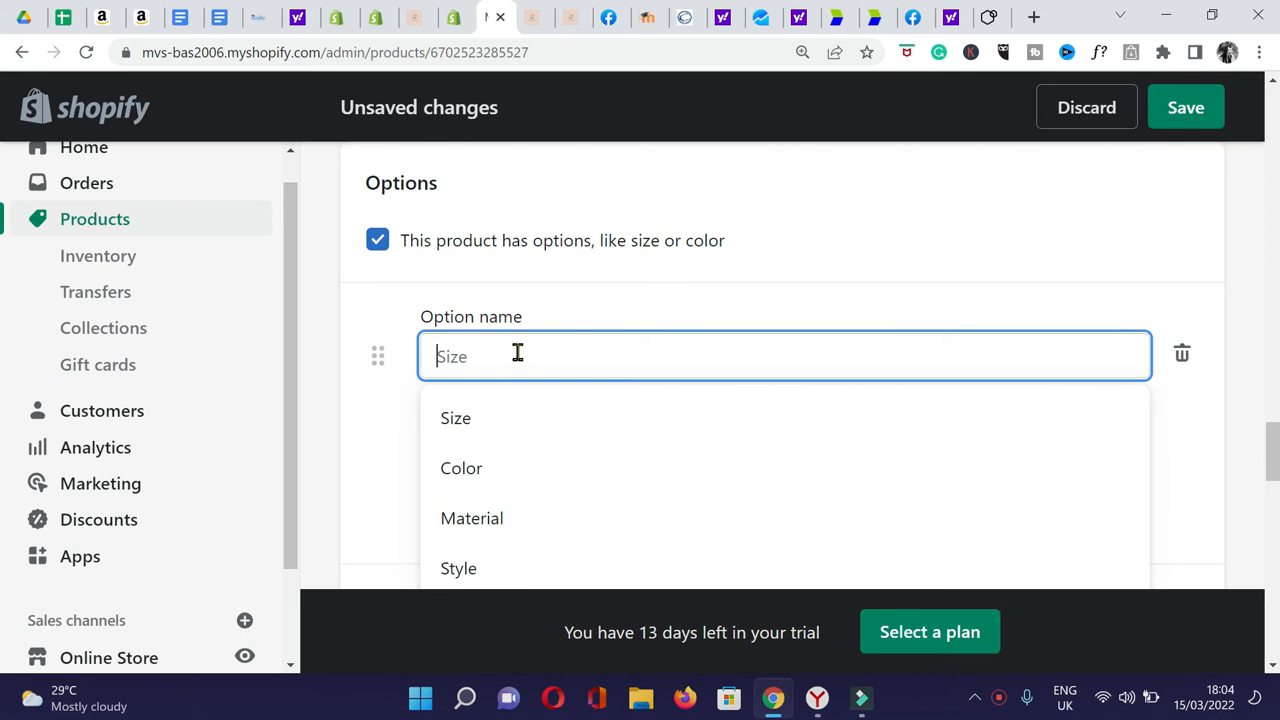
text(Ba)
key(BackSpace)
text(lack)
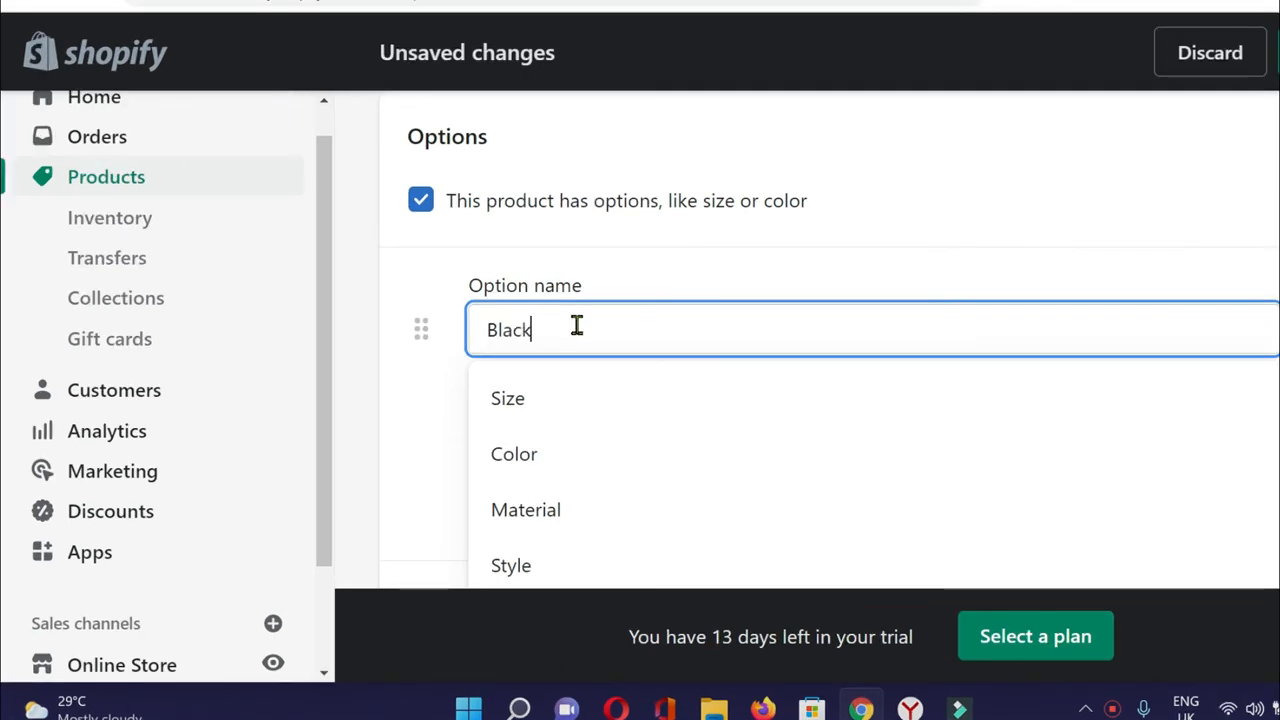
Enter 30 as the Black option's value and finish editing that option.
click(1274, 394)
click(600, 425)
text(30)
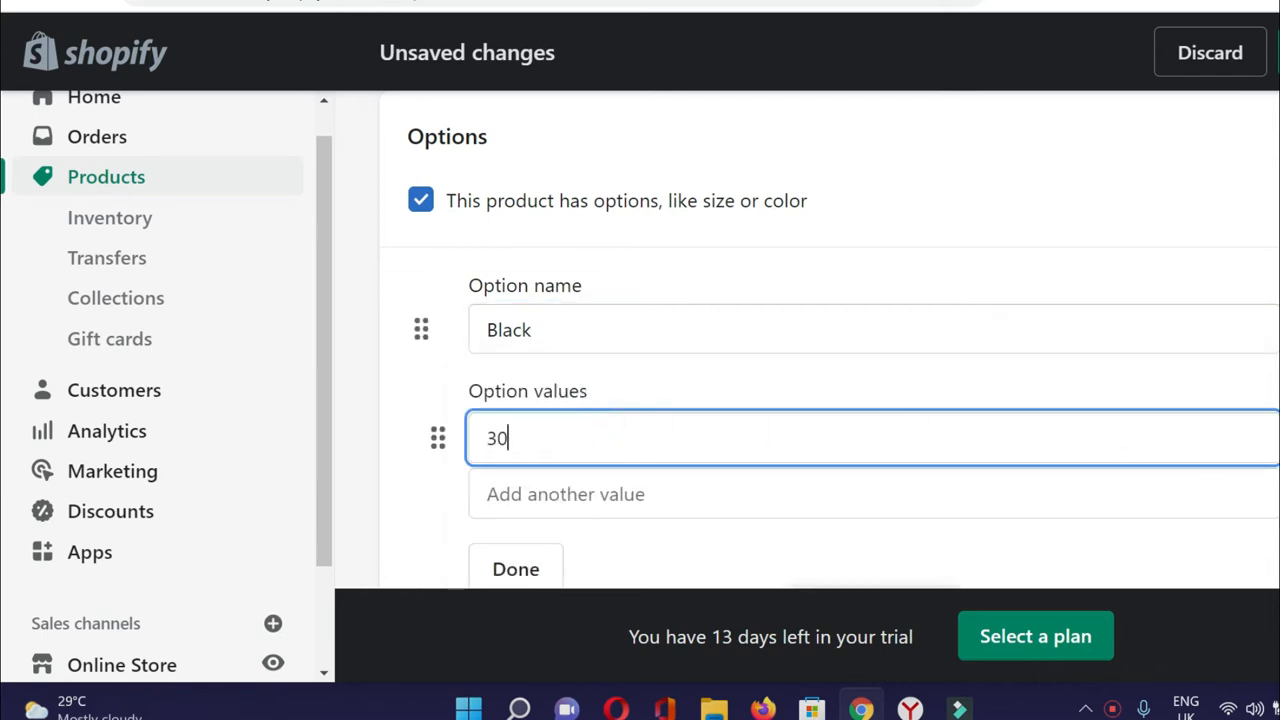
key(Tab)
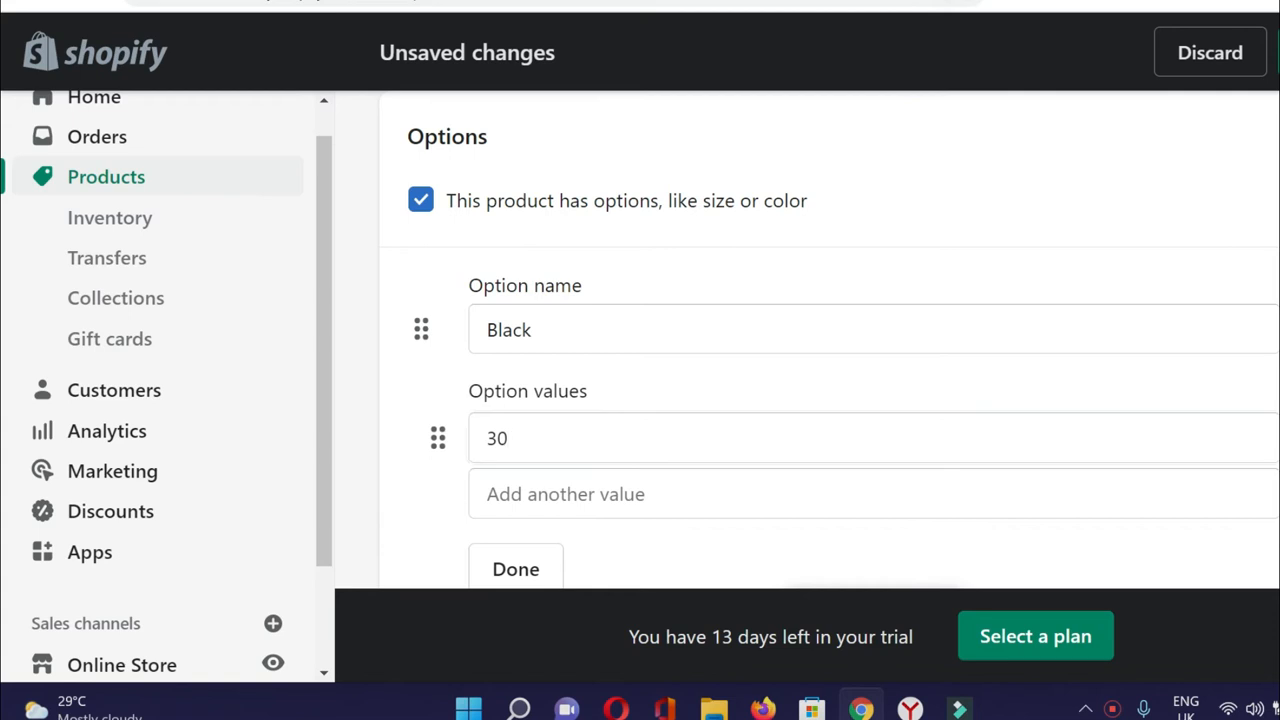
scroll(695, 425, down, 1)
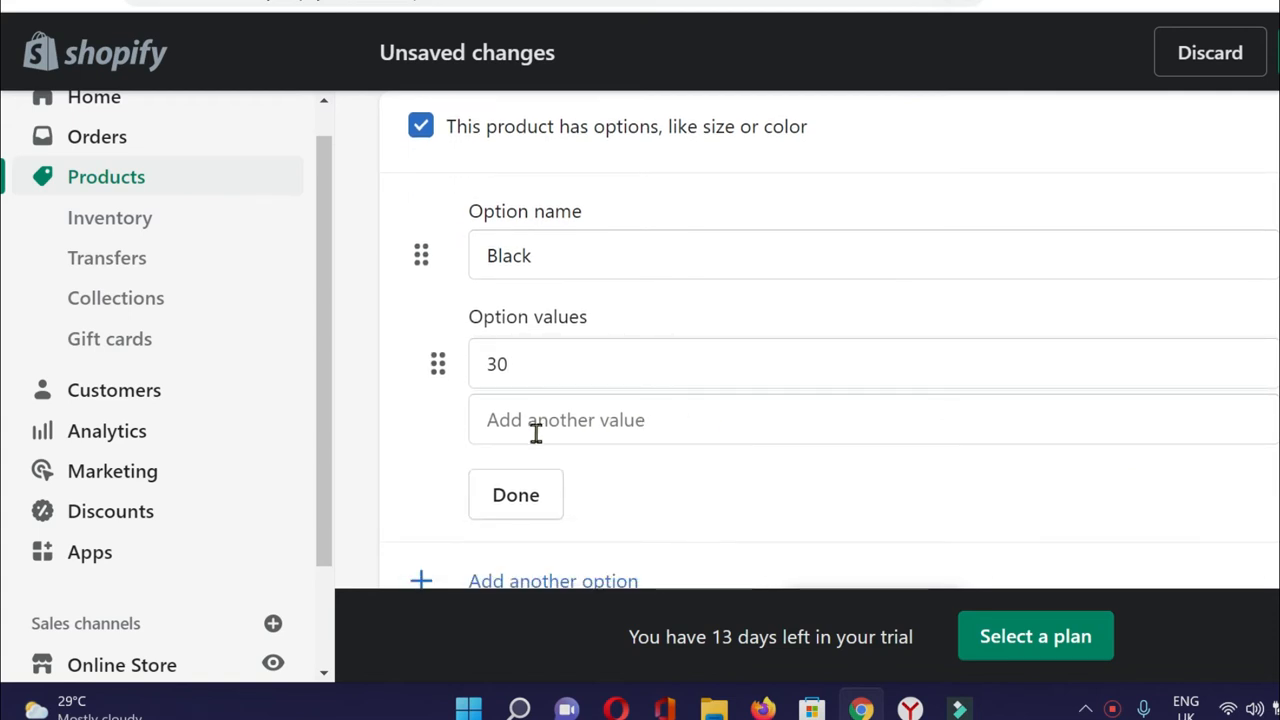
click(510, 505)
scroll(558, 372, up, 1)
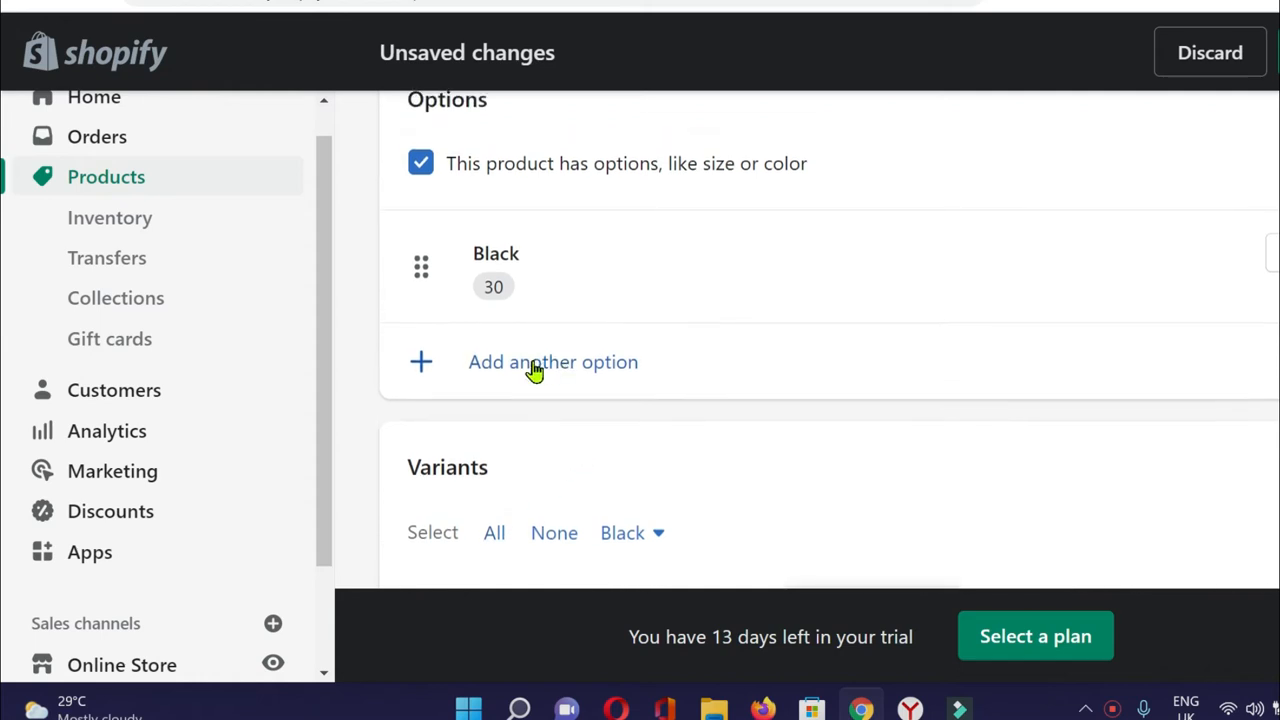
Add a second product option named Silver with the value 20 and finish editing it.
click(535, 370)
click(537, 396)
text(Silver)
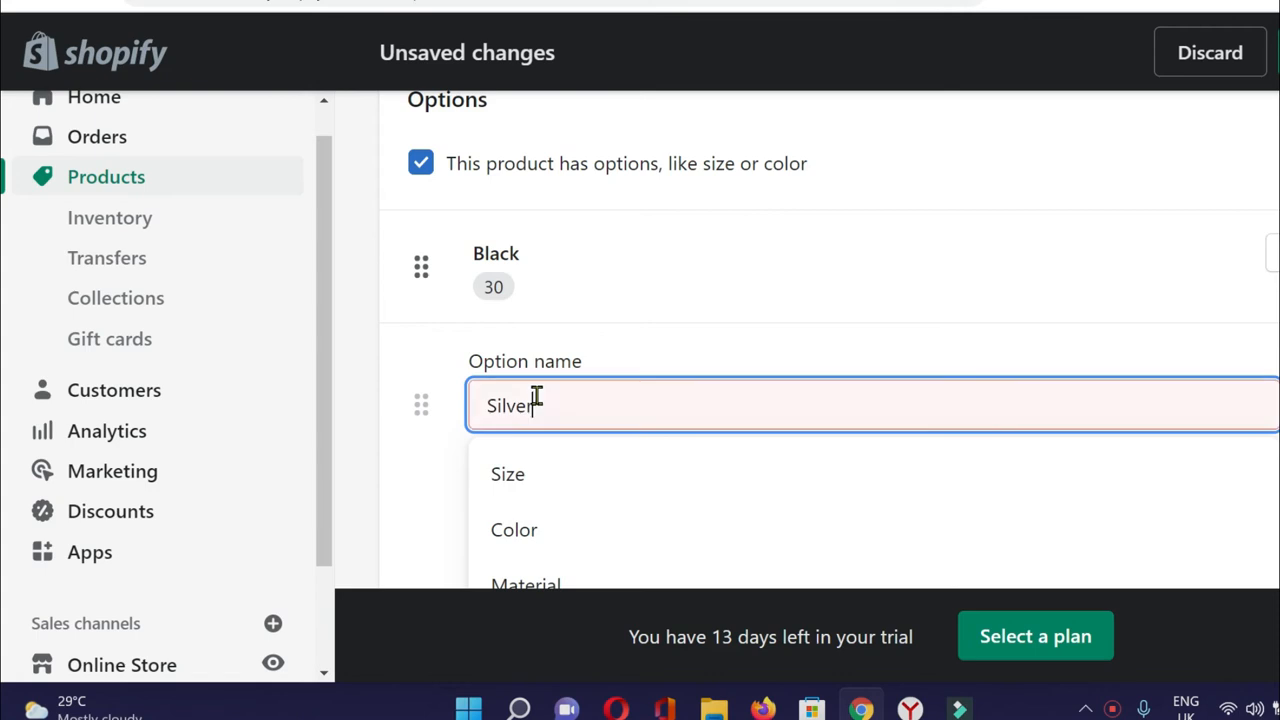
click(409, 457)
scroll(495, 462, down, 1)
click(523, 477)
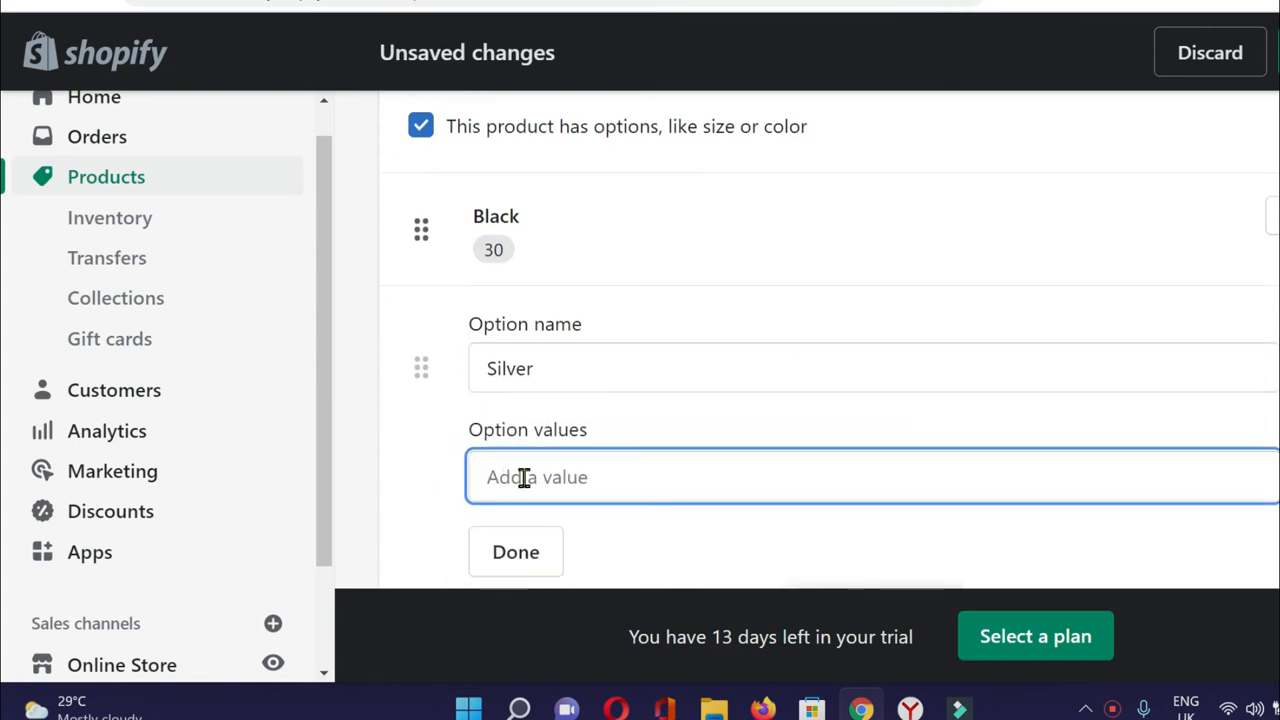
text(20)
click(403, 514)
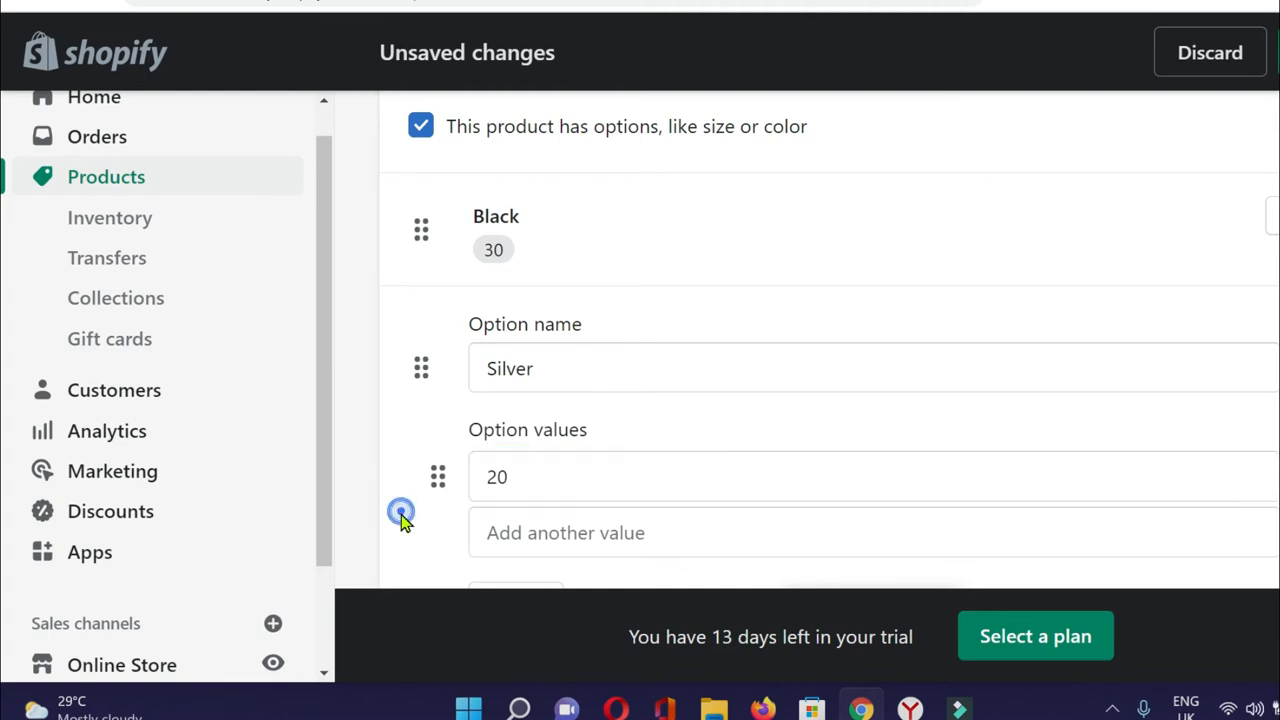
scroll(849, 423, down, 2)
click(523, 428)
Review the product's variants and options, and save the product.
scroll(1166, 323, down, 2)
scroll(829, 340, down, 1)
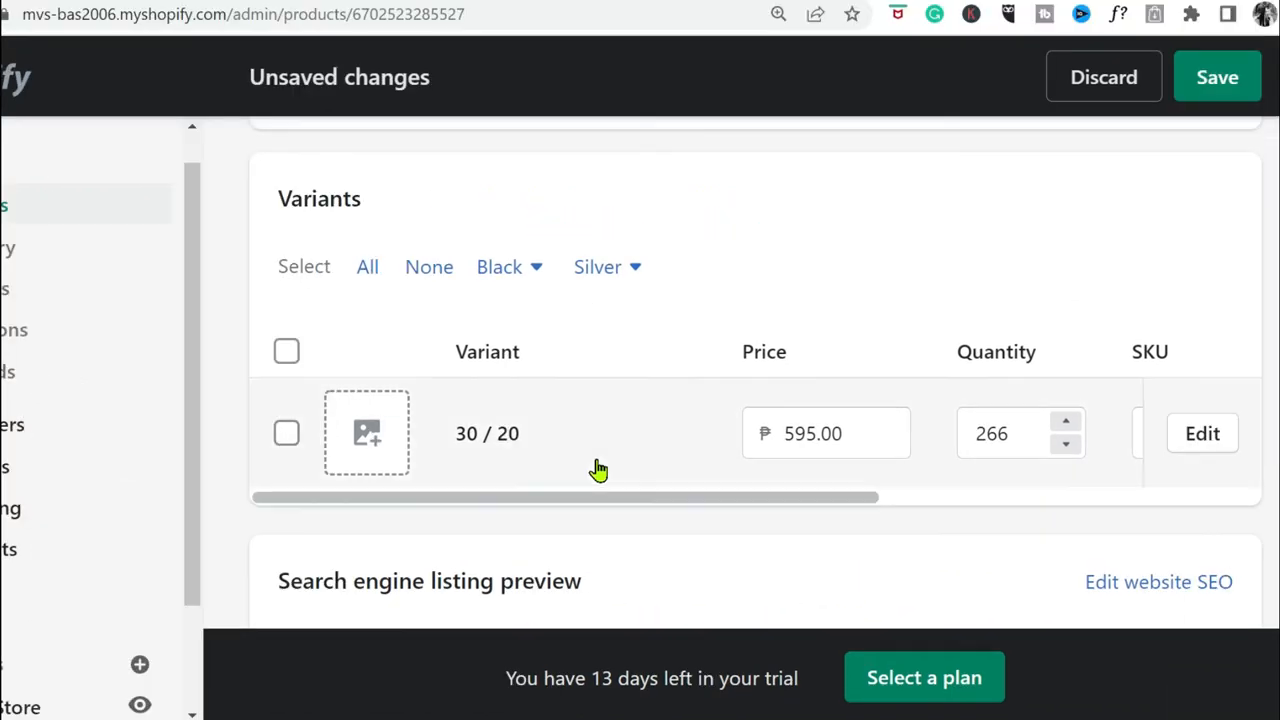
scroll(723, 440, up, 4)
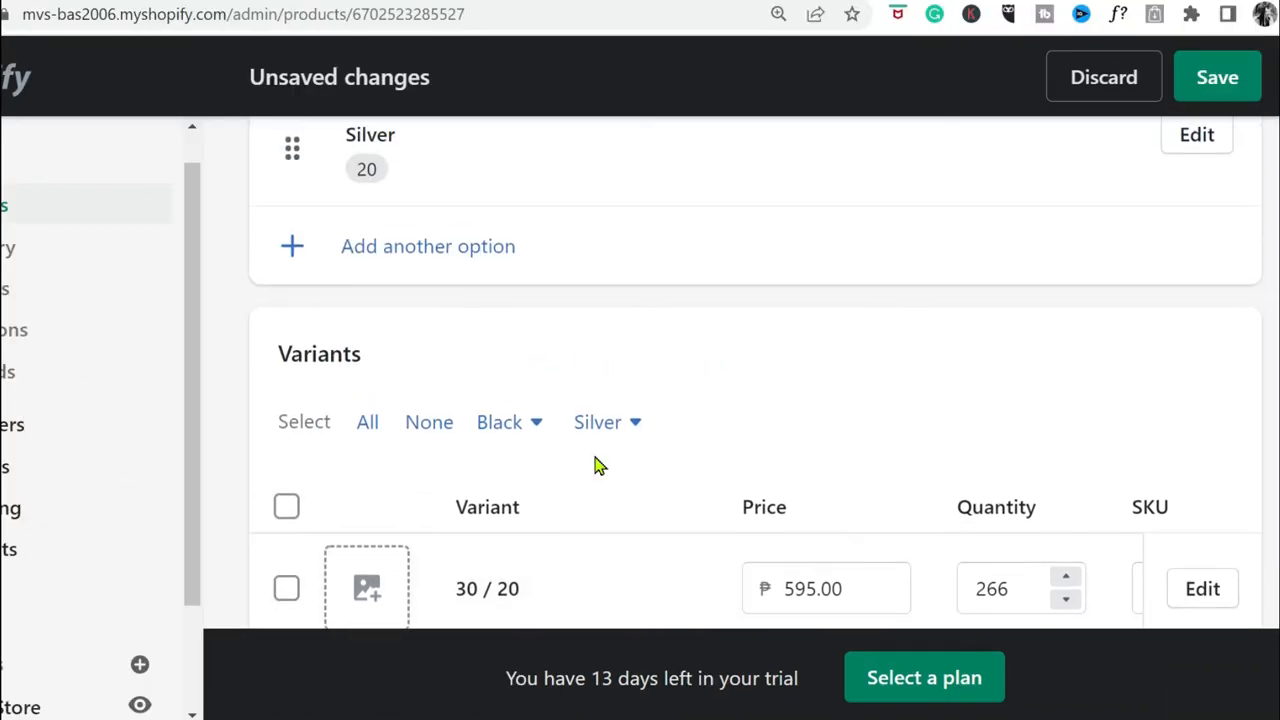
scroll(595, 466, up, 2)
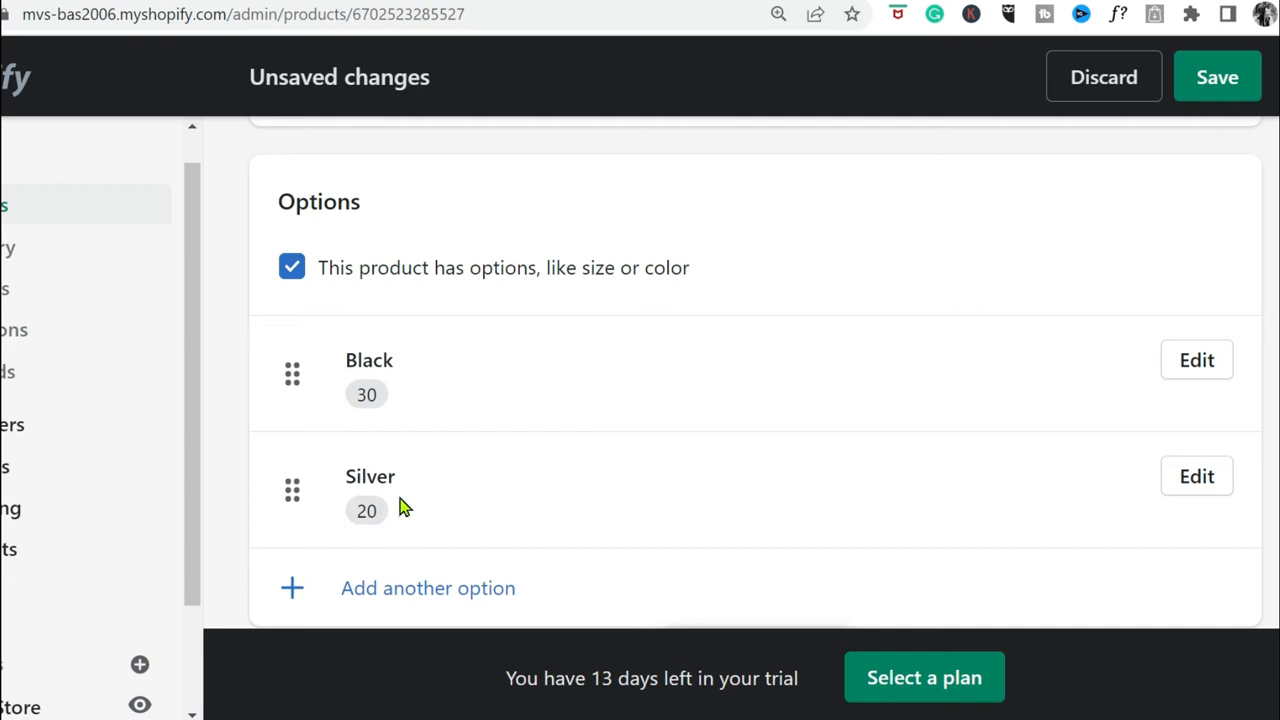
click(1228, 75)
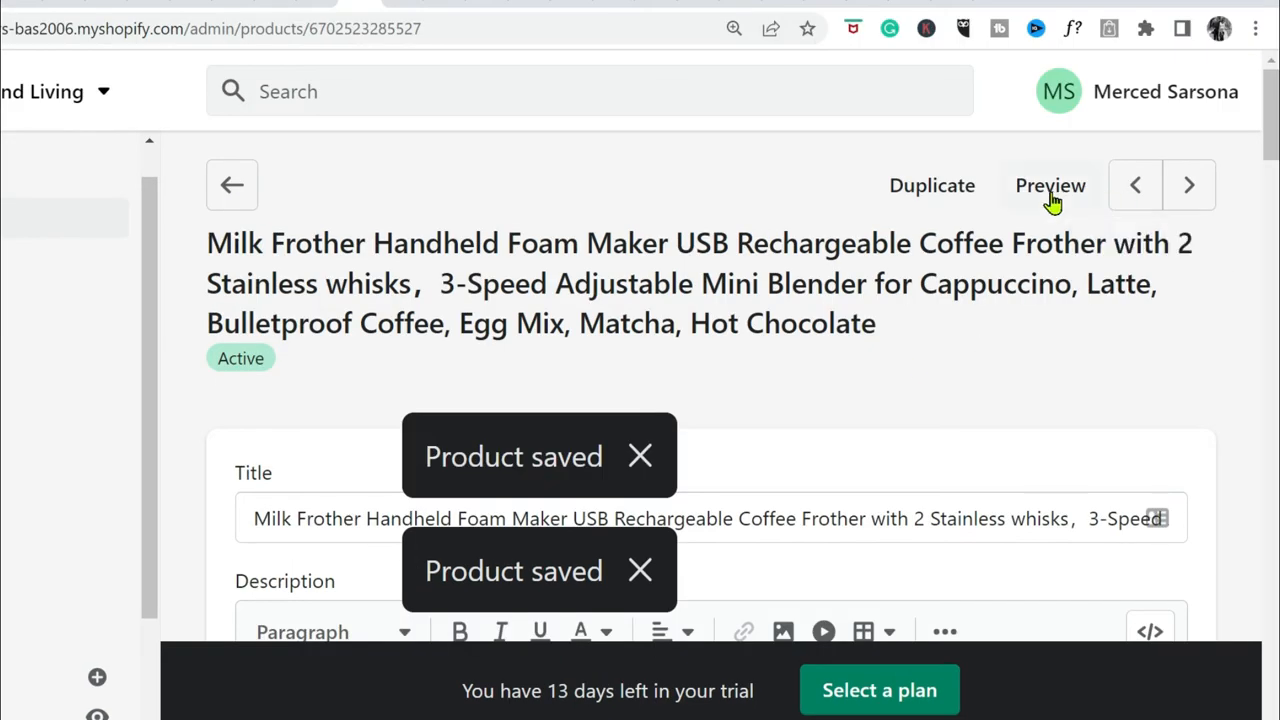
Preview the milk frother's storefront page and look through its images, price, options, description and specifications.
click(1050, 188)
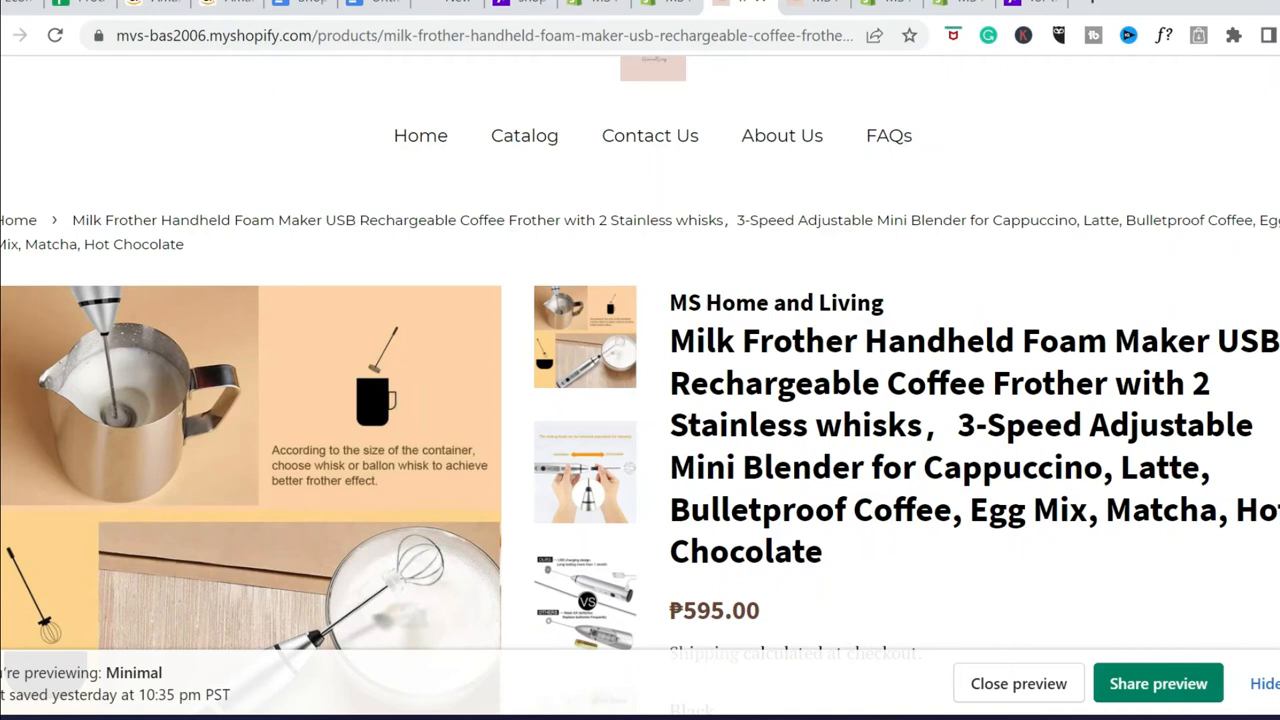
scroll(640, 385, down, 3)
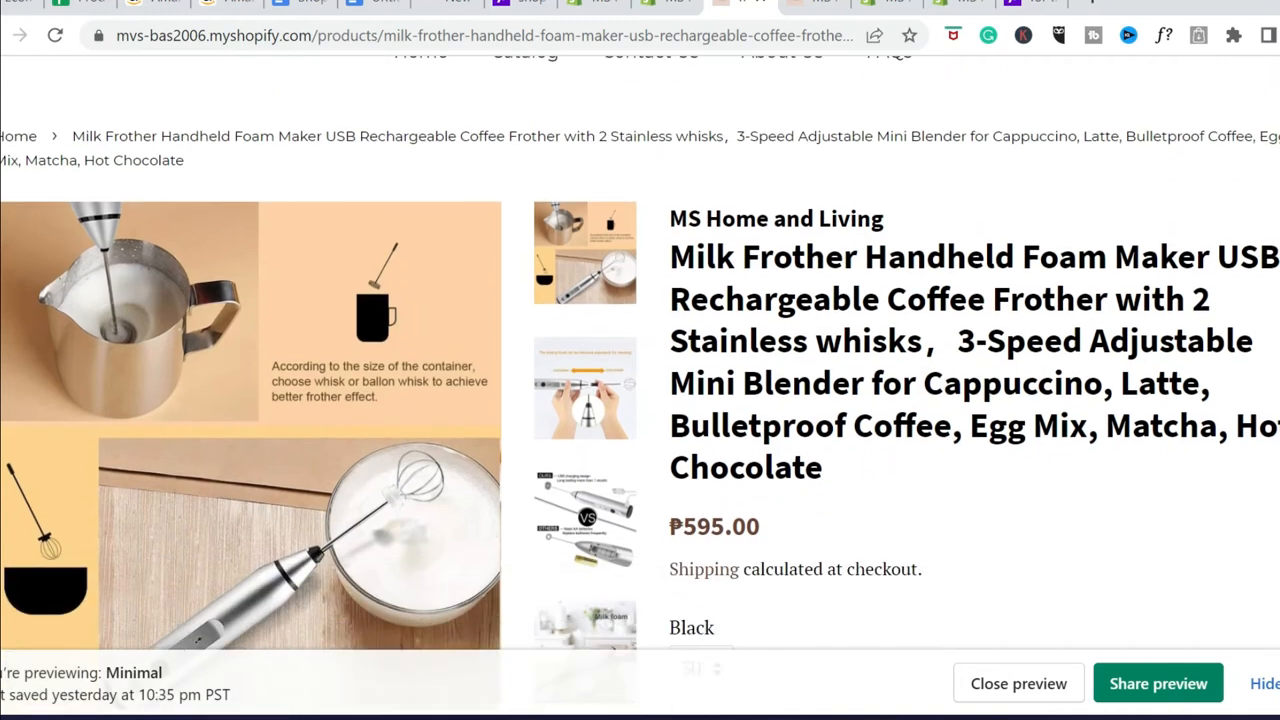
scroll(640, 375, down, 2)
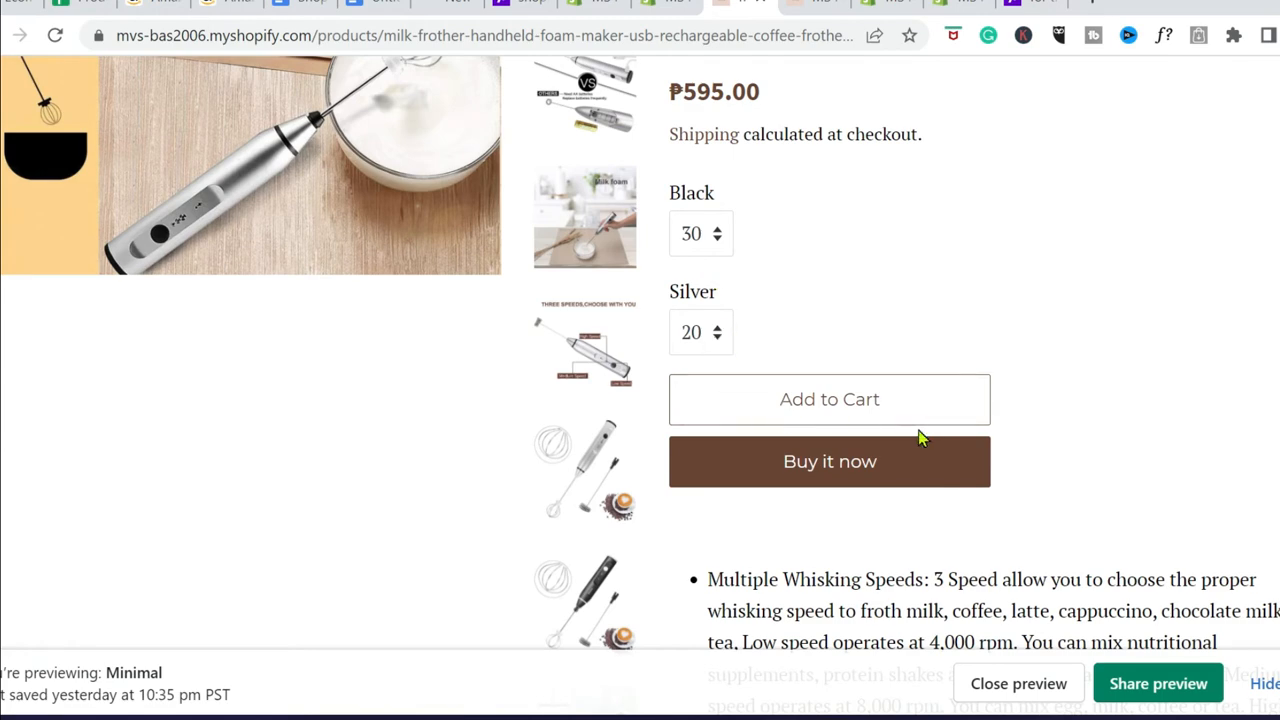
scroll(1111, 411, down, 4)
scroll(907, 380, down, 10)
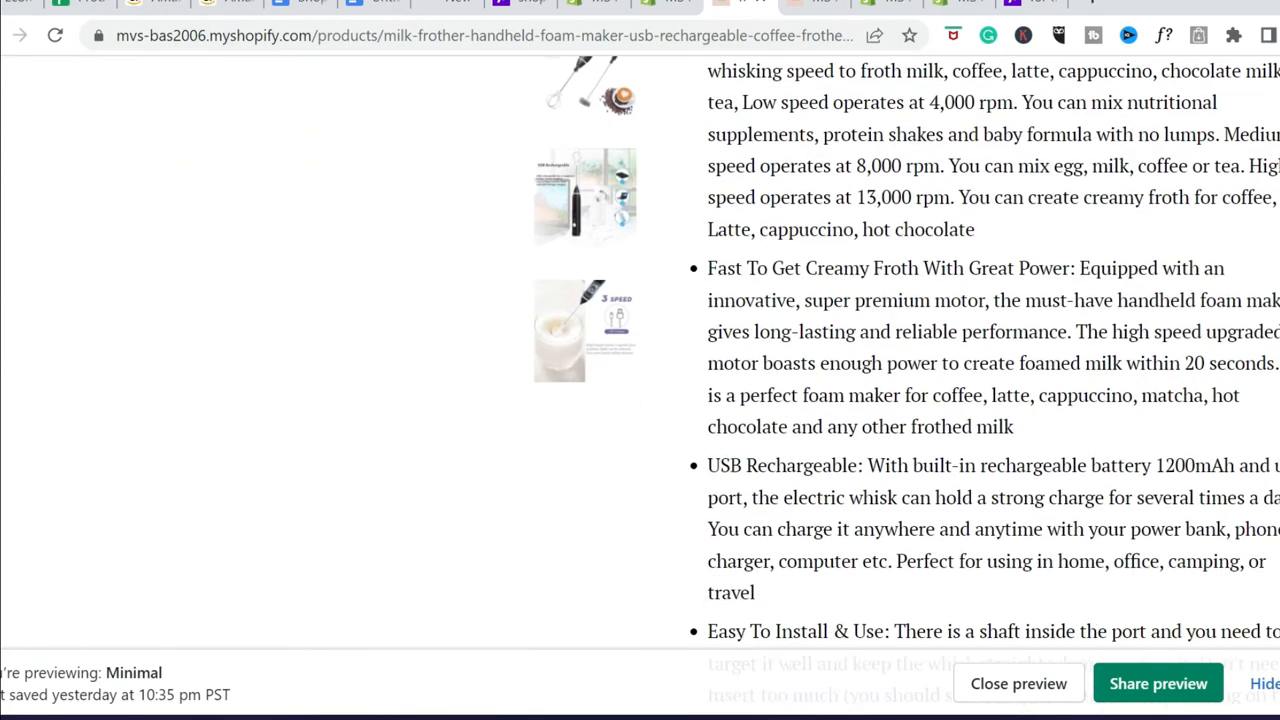
scroll(640, 380, down, 12)
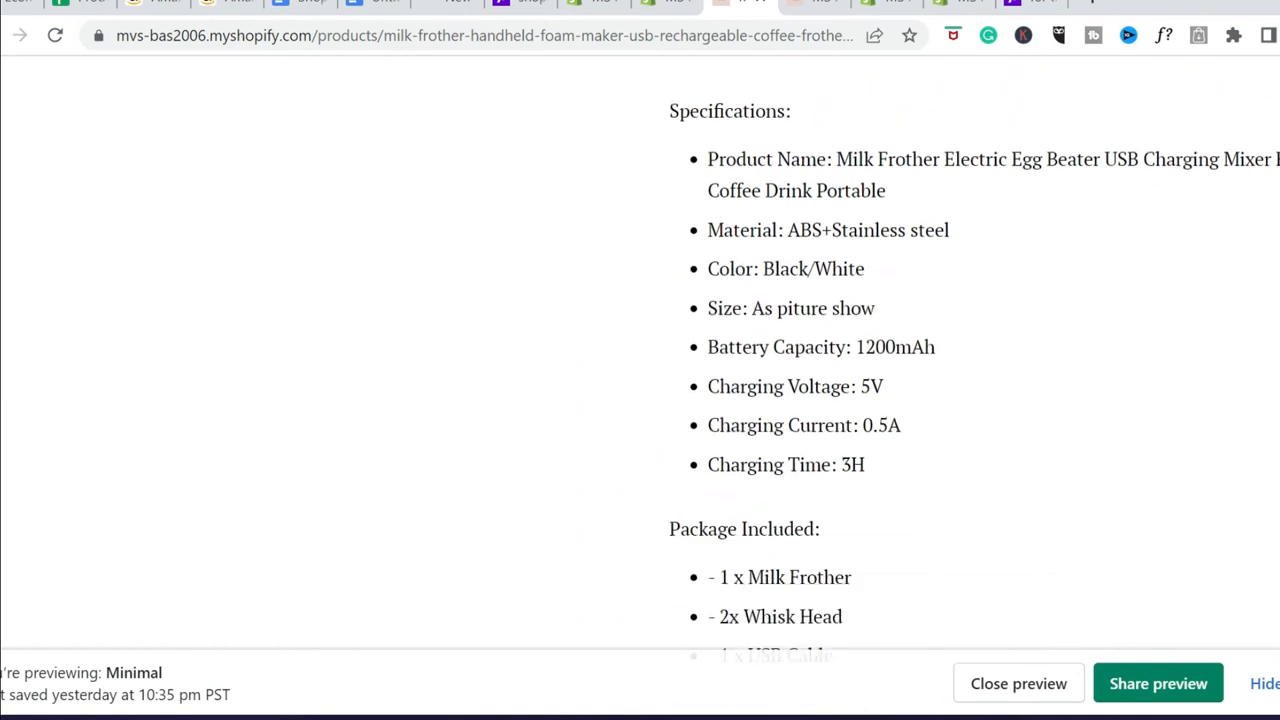
scroll(640, 380, up, 20)
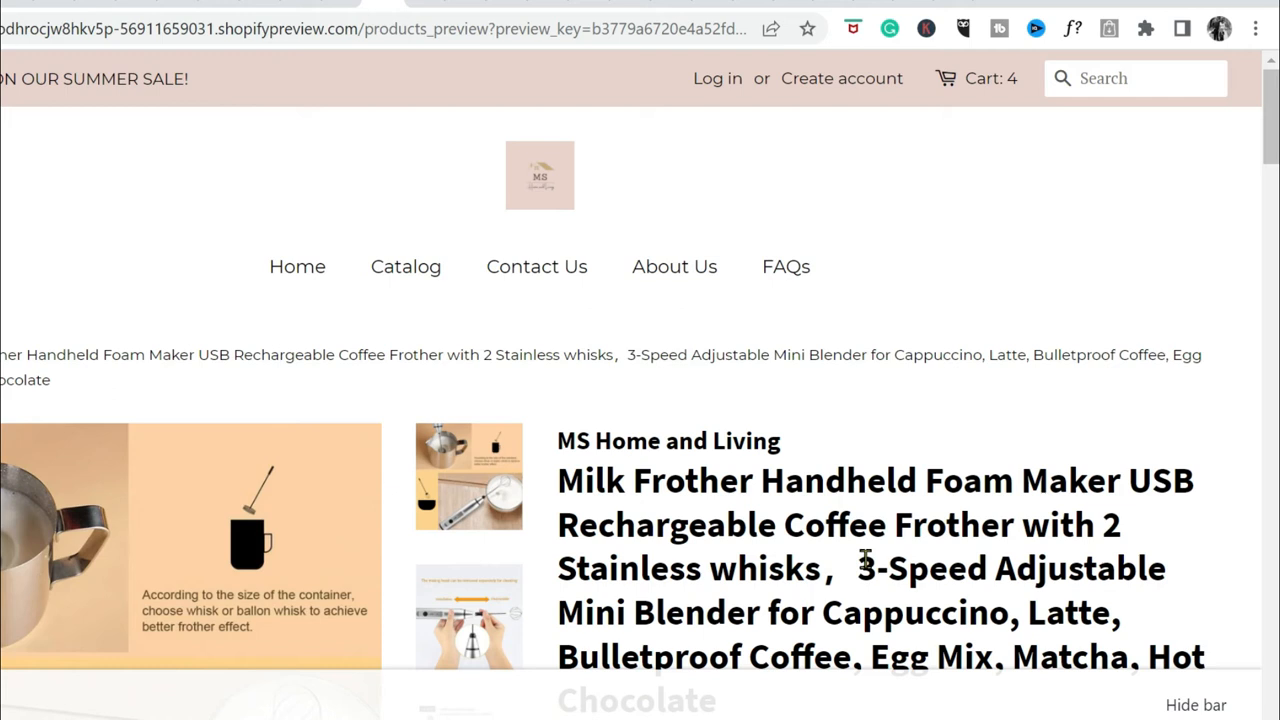
mouse_move(800, 716)
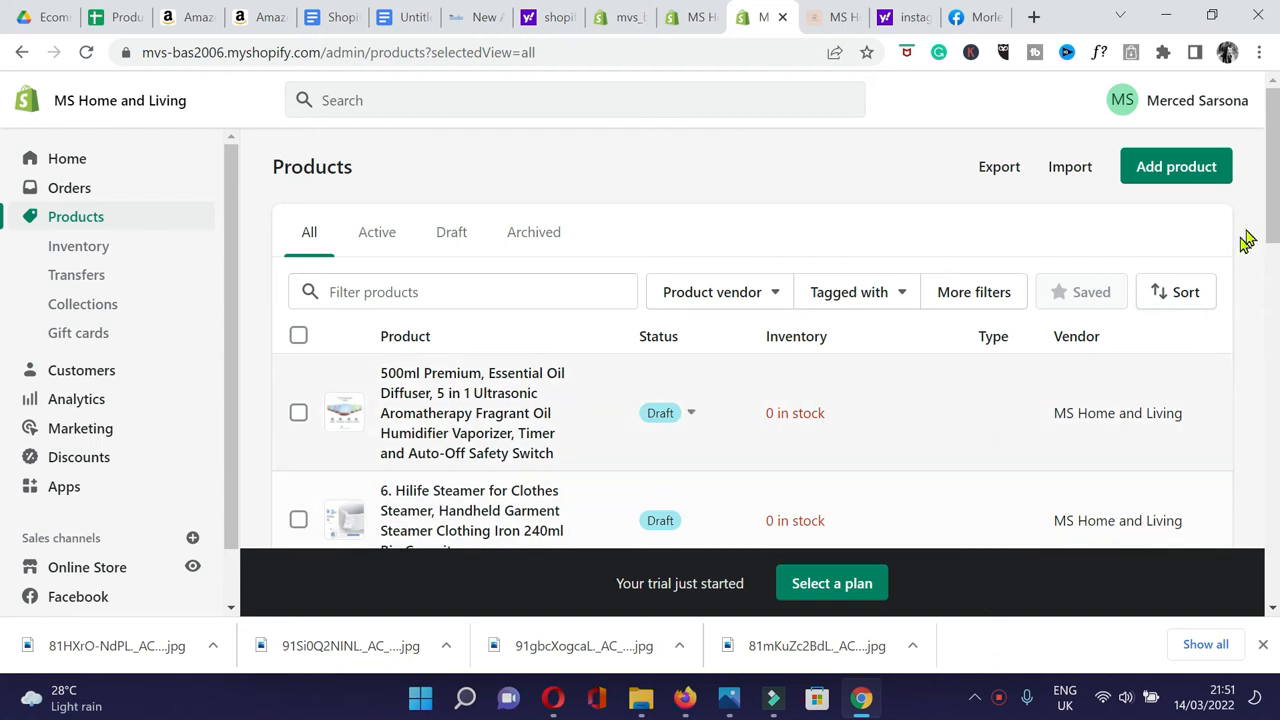
Select all products in the product list and set them as active.
scroll(2, 200, down, 4)
drag(1279, 272, 1268, 195)
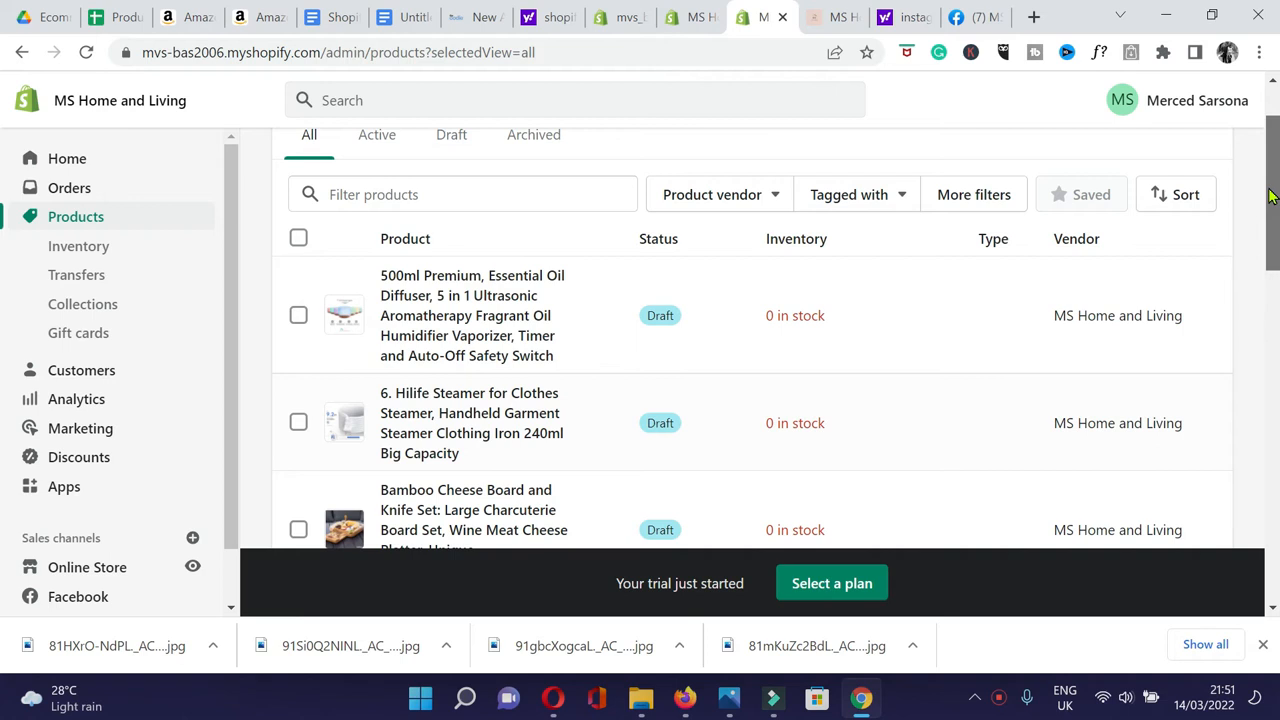
drag(1268, 195, 1260, 517)
scroll(1260, 517, down, 1)
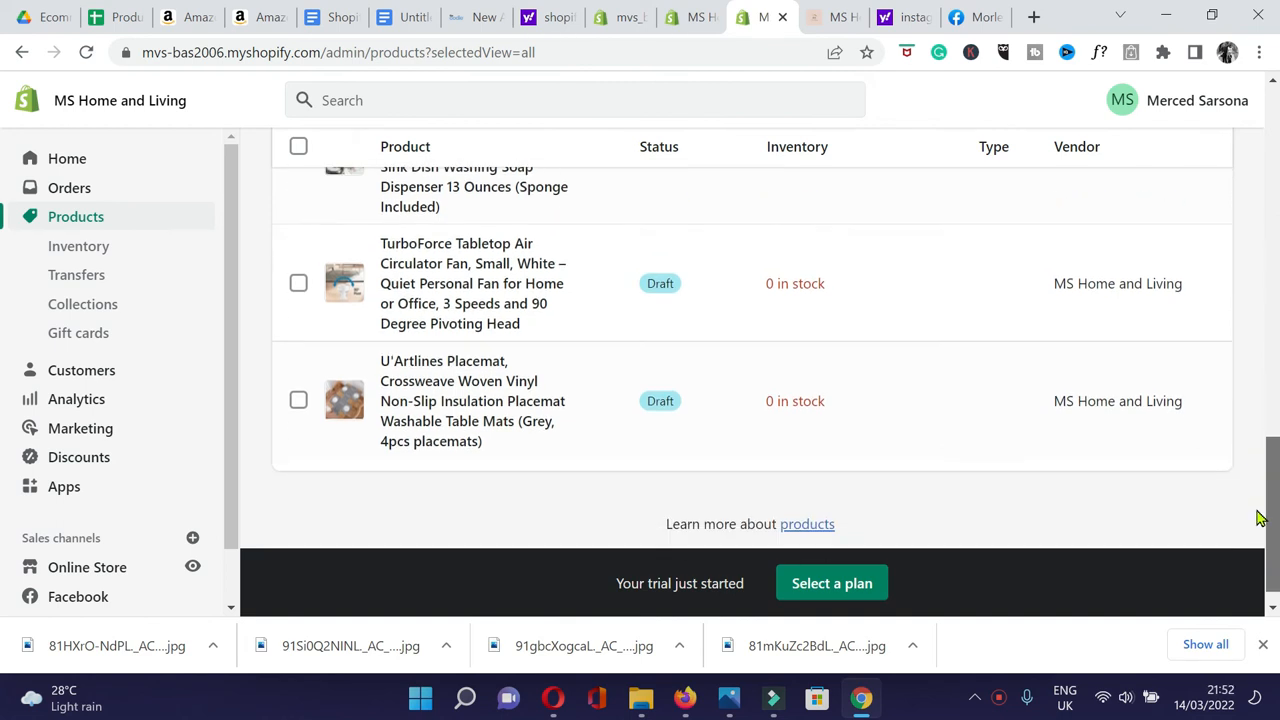
drag(1260, 517, 1272, 160)
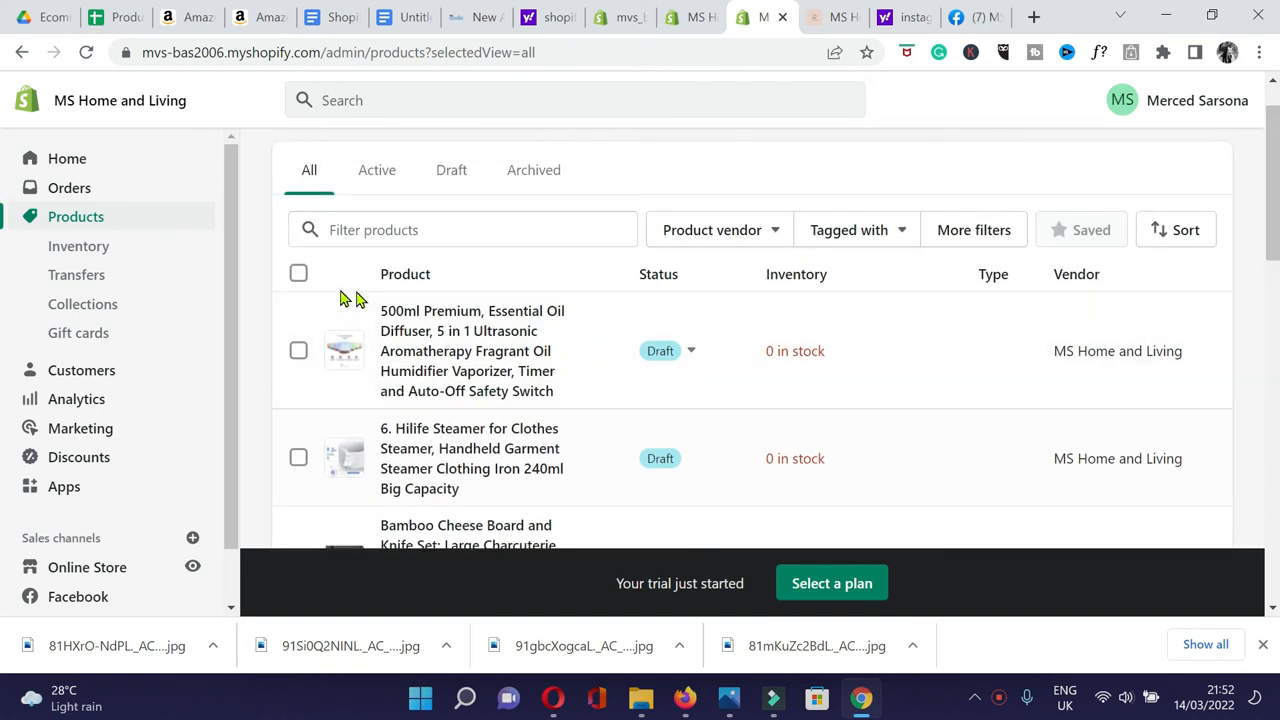
click(300, 277)
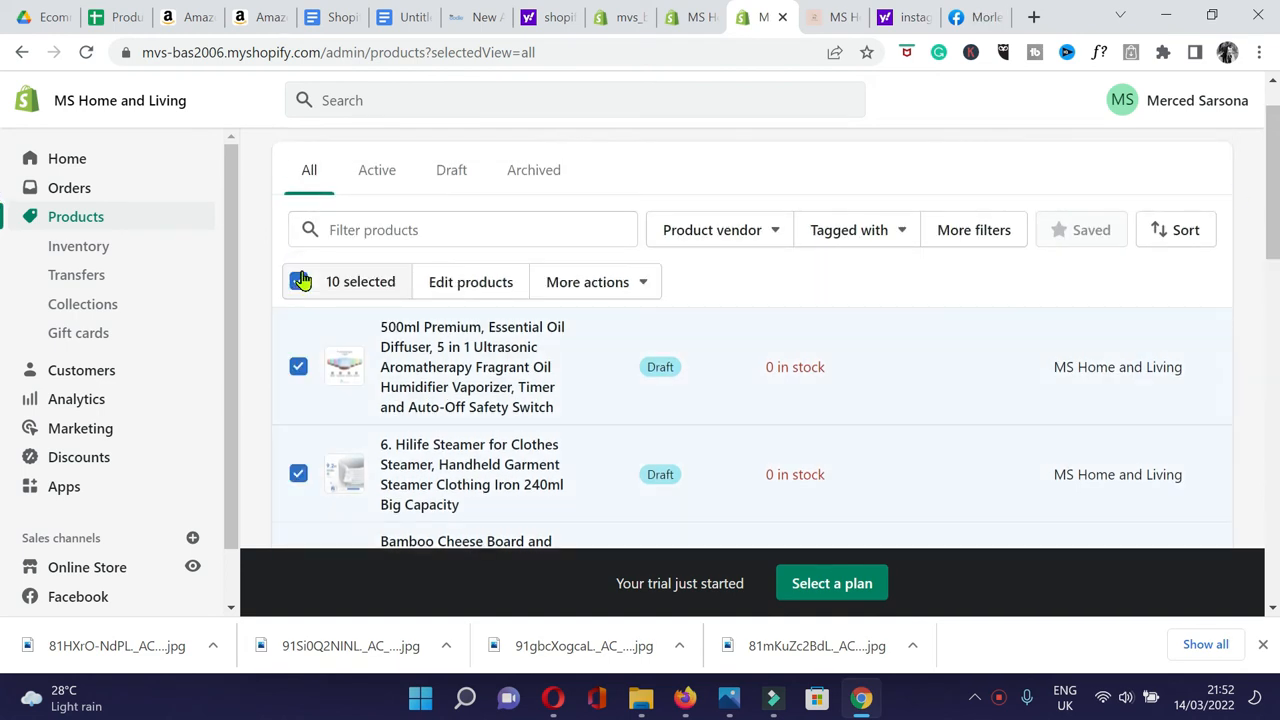
click(634, 283)
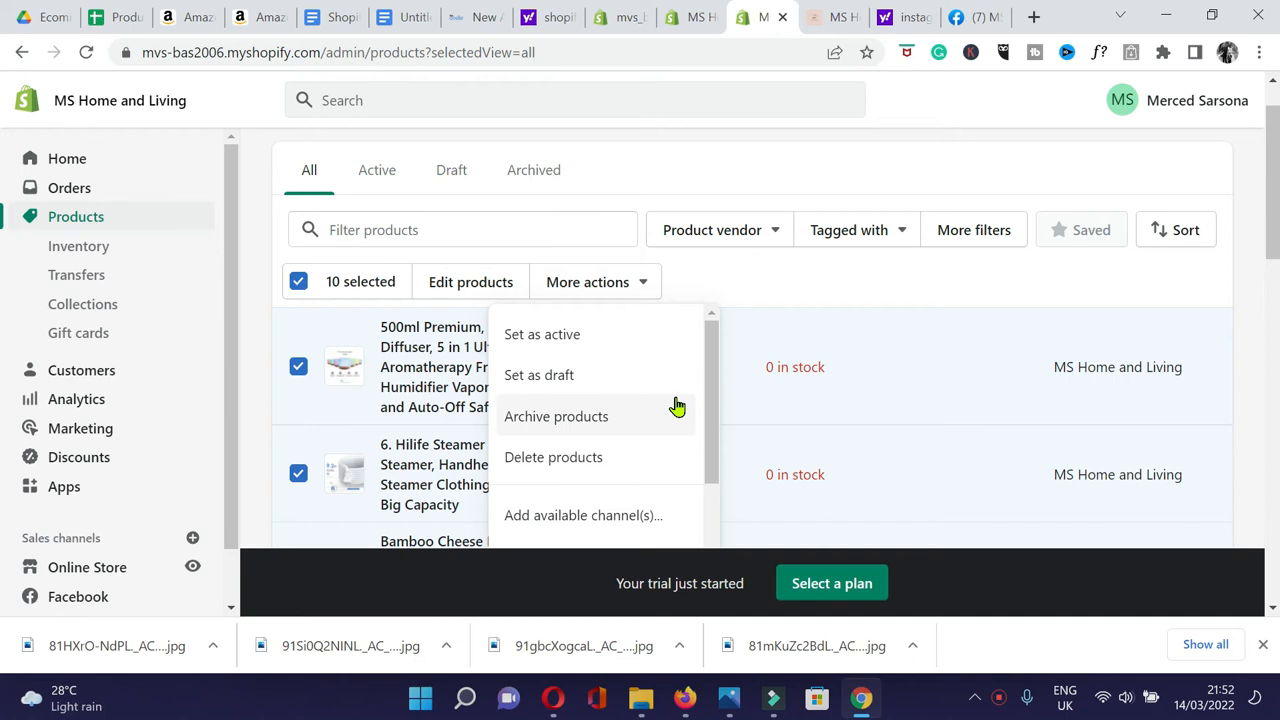
click(550, 342)
click(872, 418)
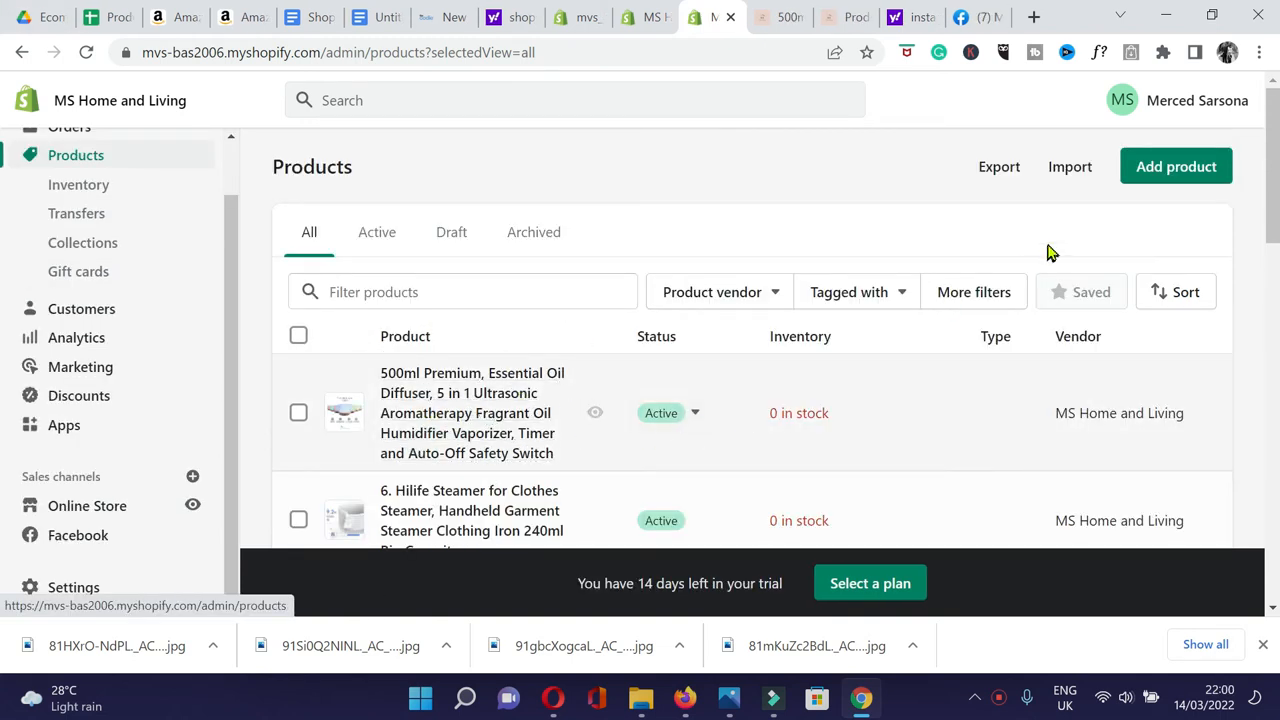
Check the 500ml essential oil diffuser's sales channels, open the product and preview its storefront page.
click(686, 412)
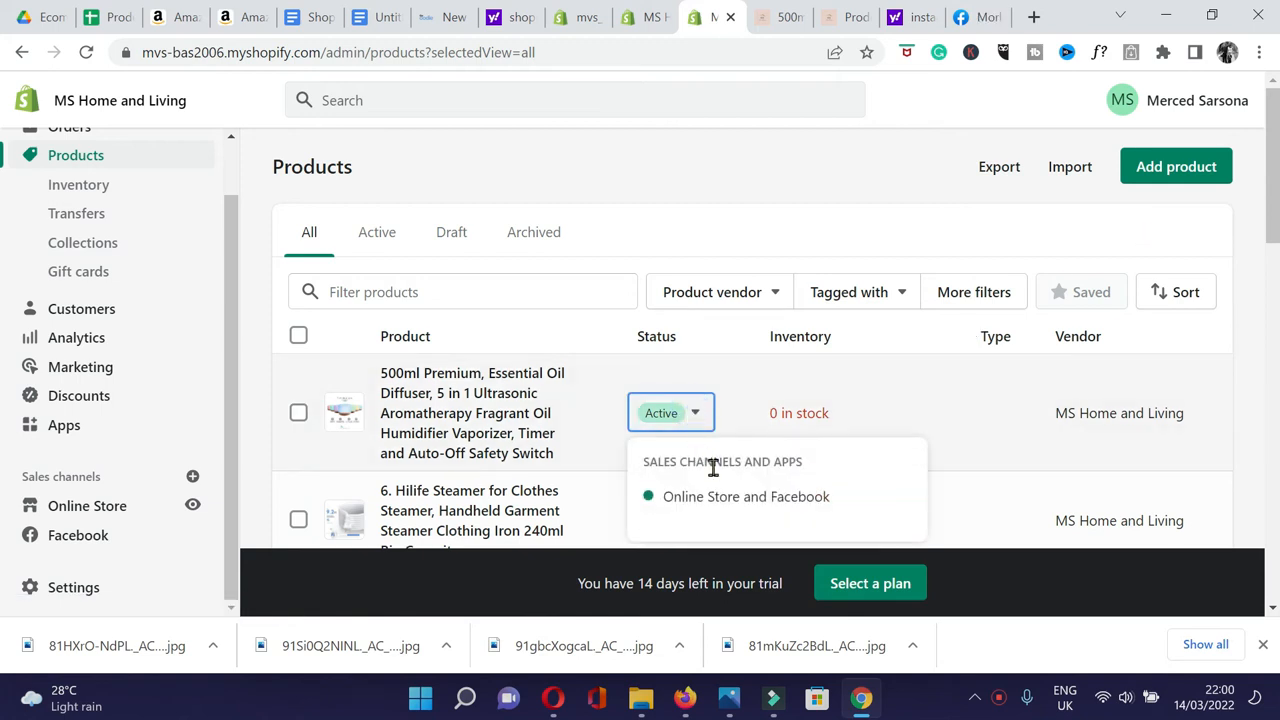
click(372, 400)
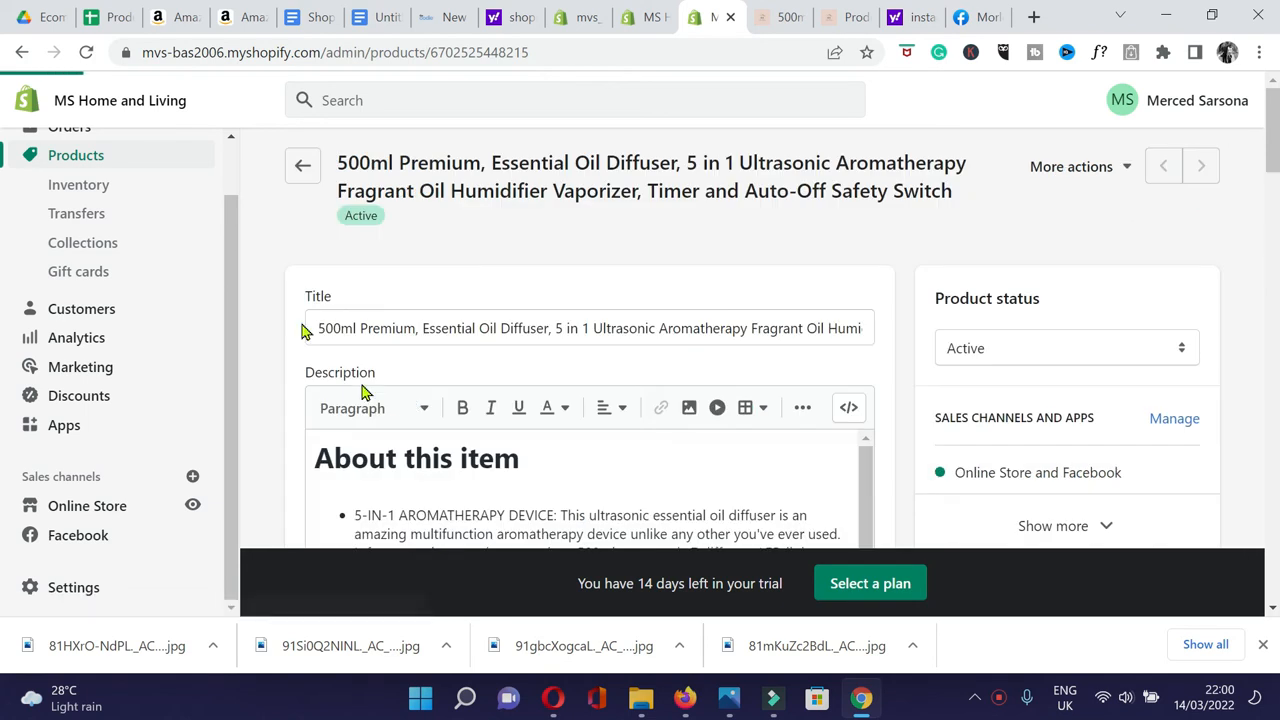
click(1124, 170)
click(1058, 251)
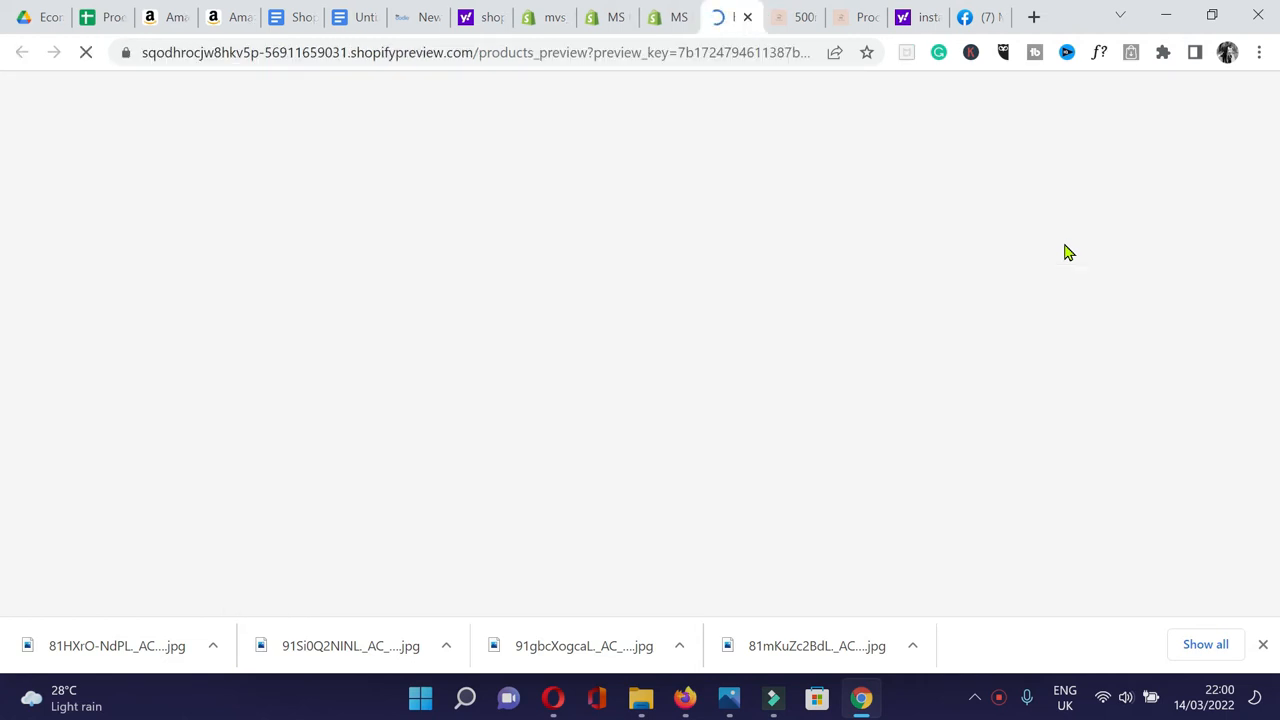
scroll(1066, 249, down, 1)
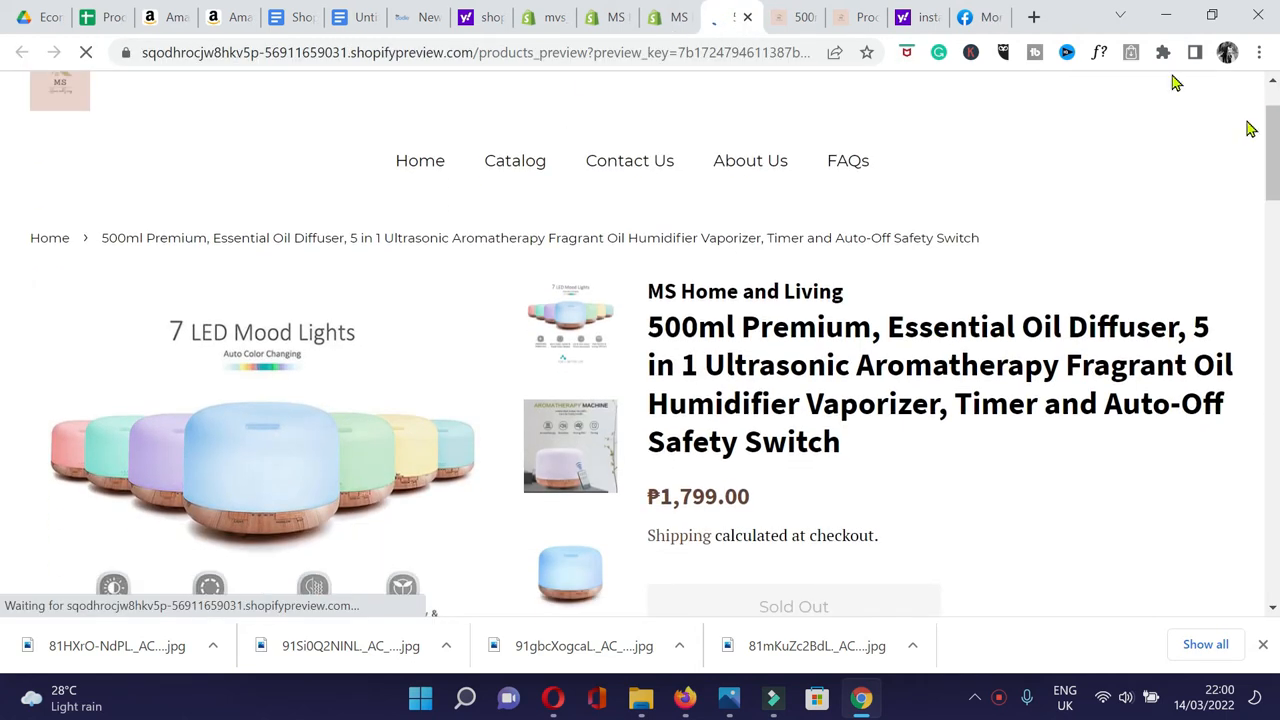
drag(1271, 163, 1256, 98)
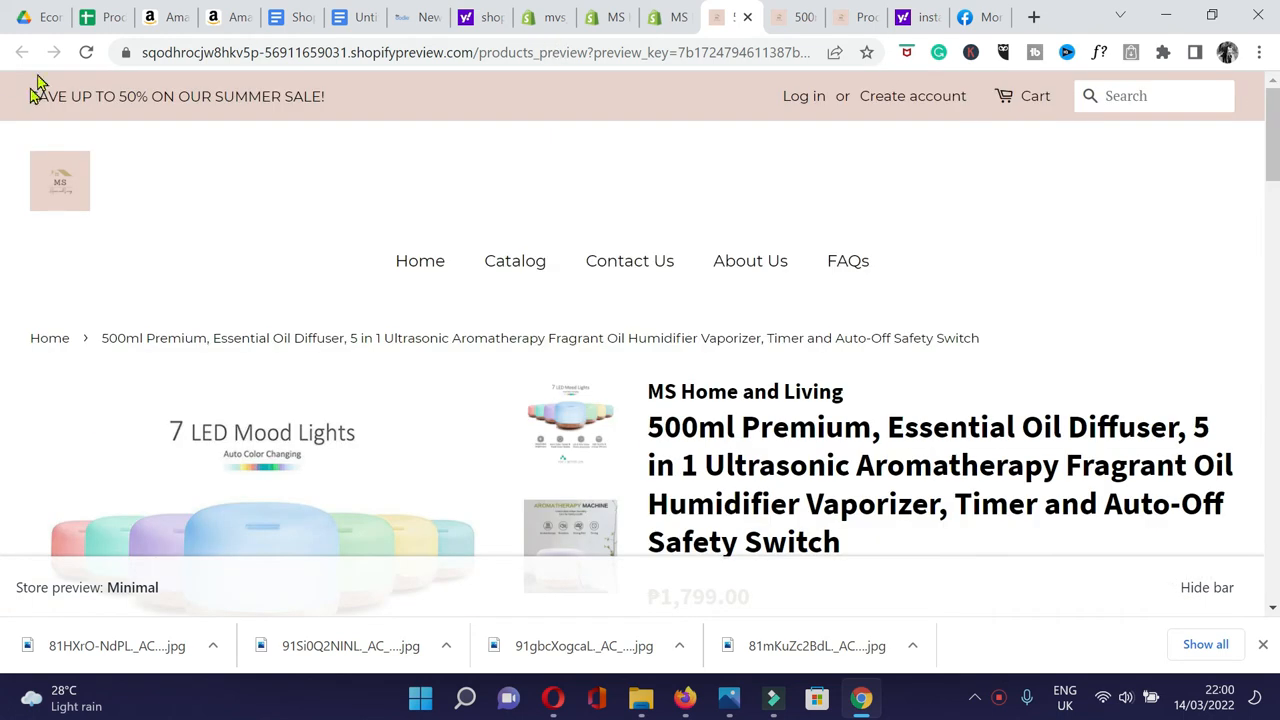
click(800, 17)
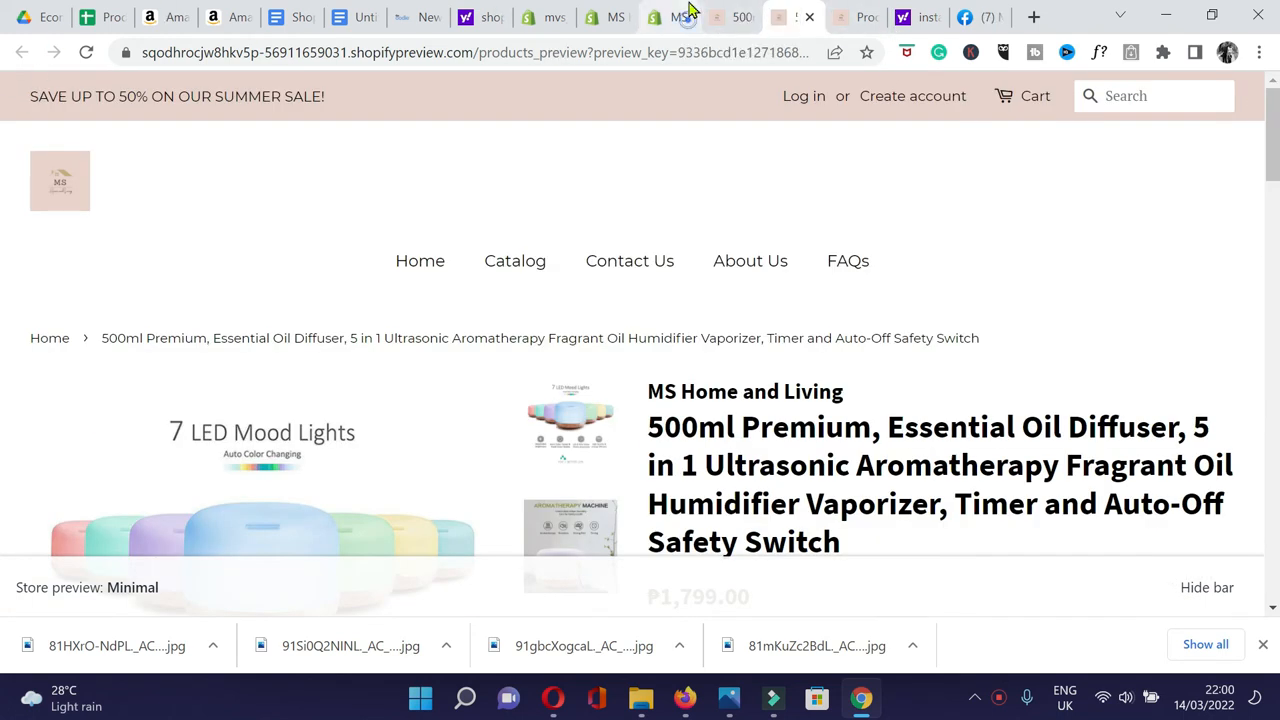
Return to the store admin and open the Minimal theme for customization from the online store's themes.
click(688, 12)
scroll(1240, 198, down, 2)
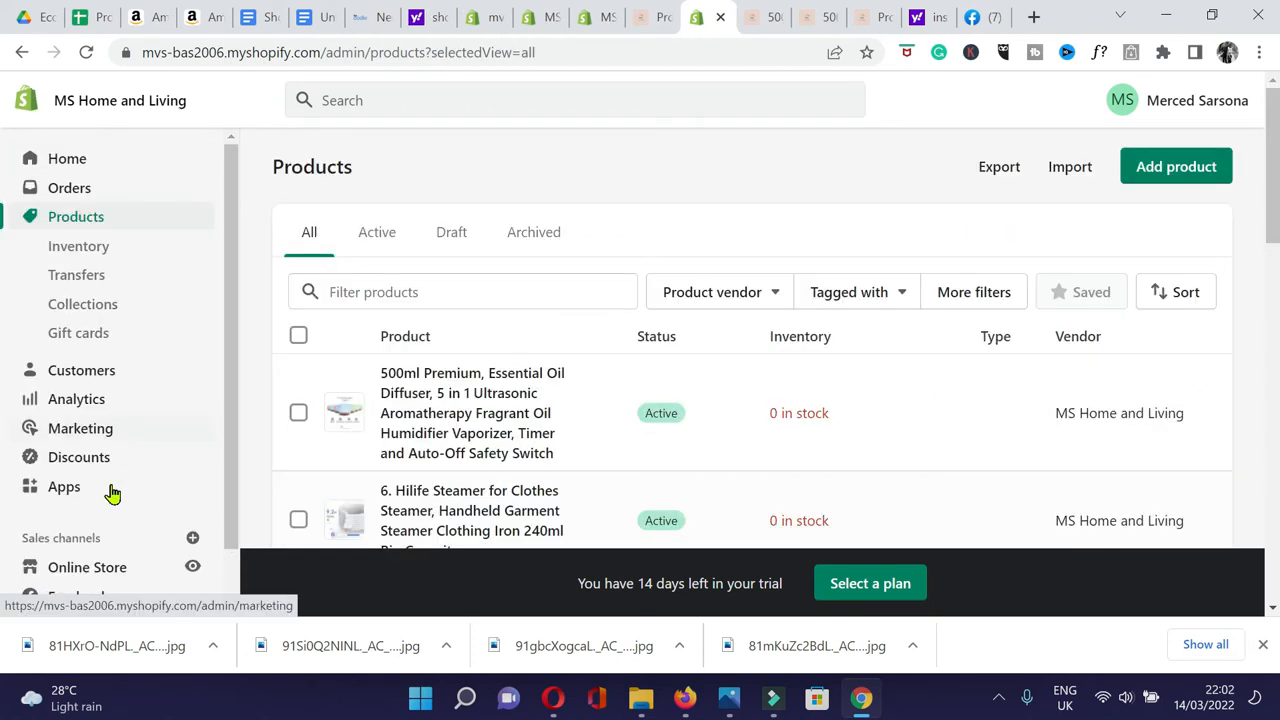
scroll(114, 492, down, 1)
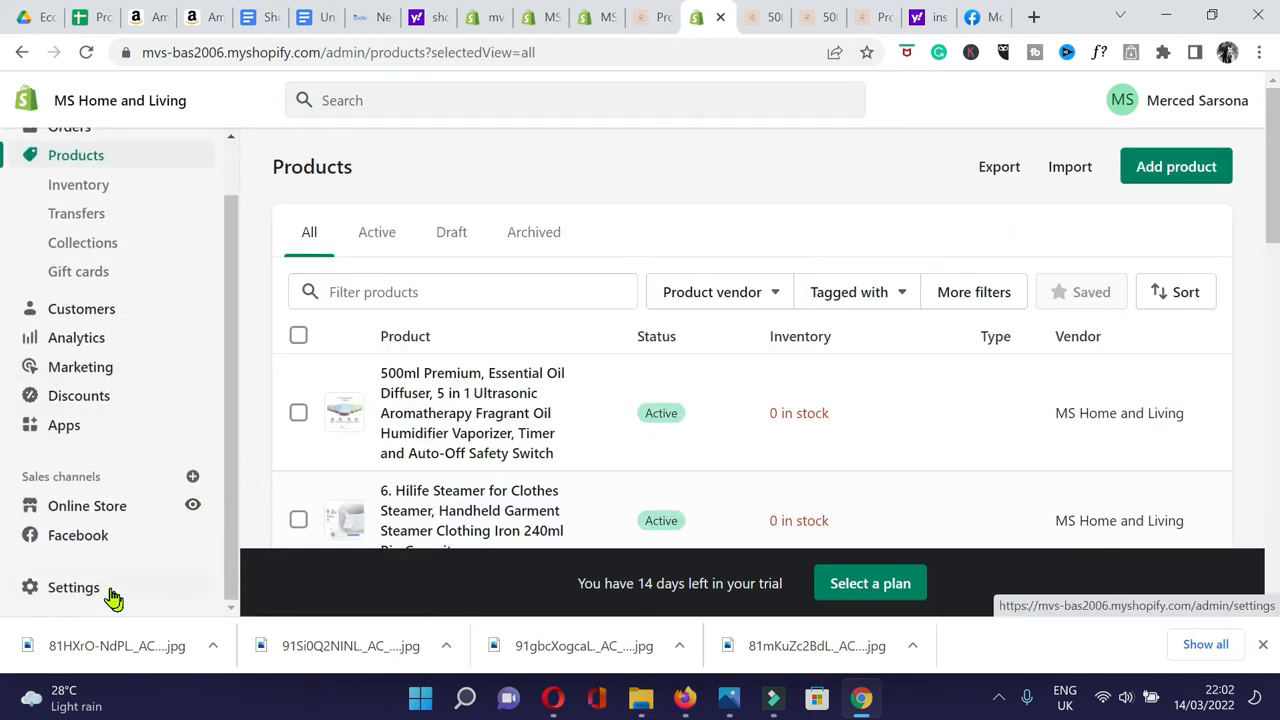
click(77, 510)
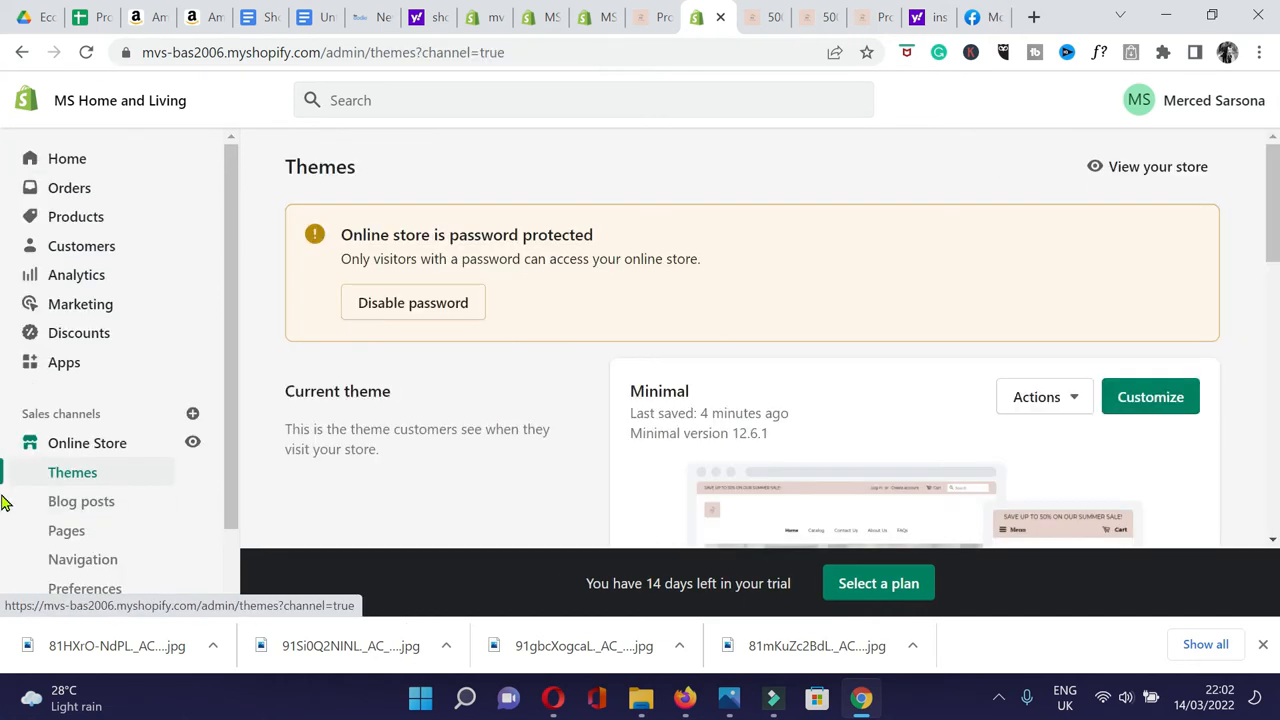
scroll(24, 537, down, 2)
click(79, 393)
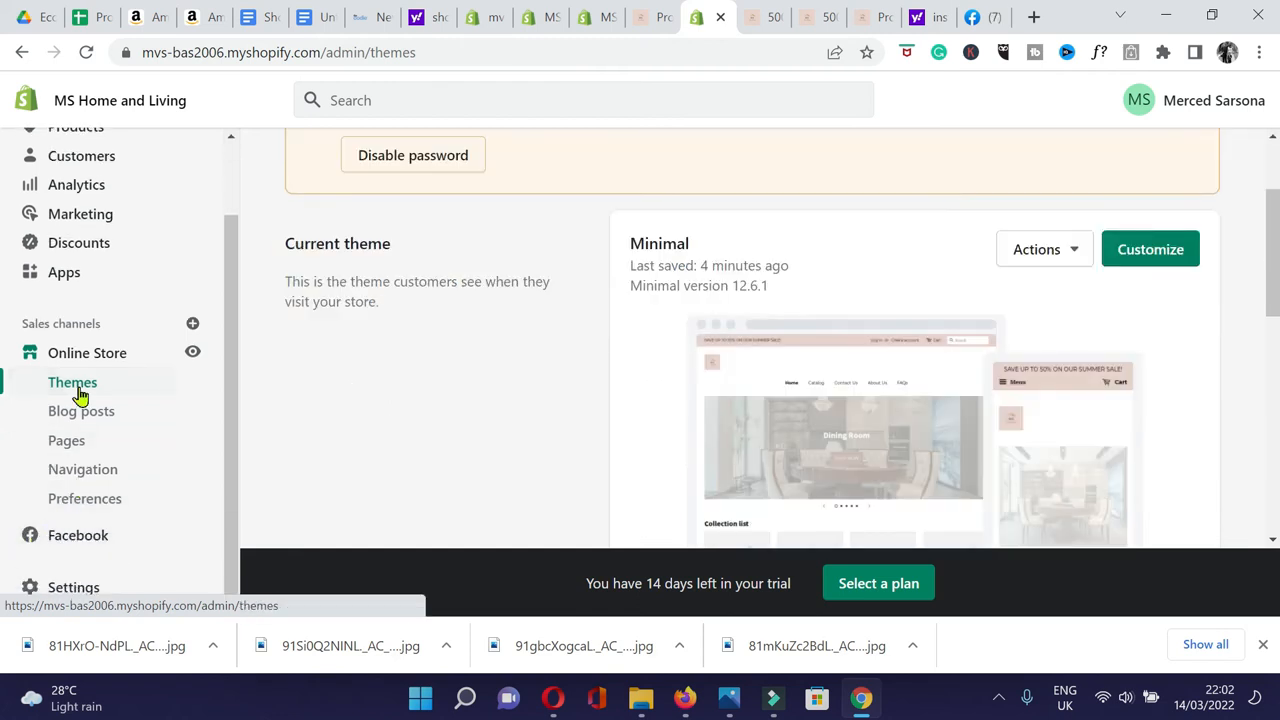
click(1169, 249)
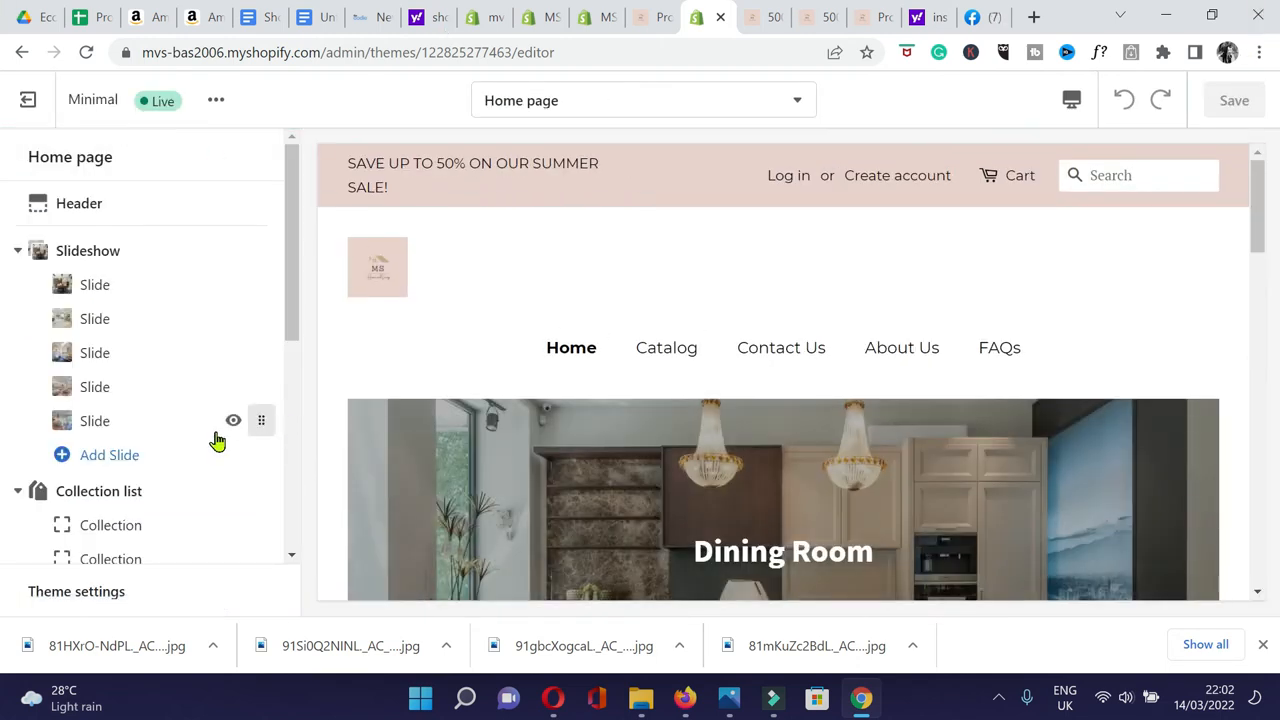
Set the heading of the home page's first collection list to "New In" and save the theme.
scroll(150, 445, down, 2)
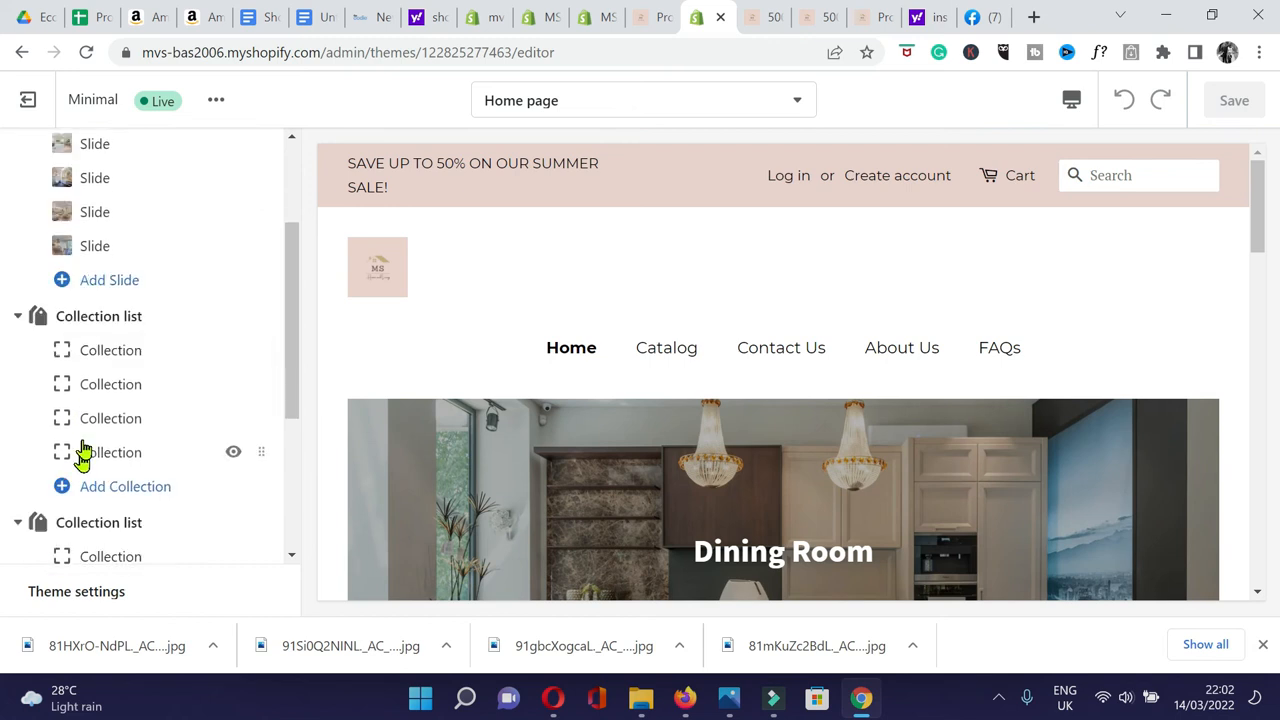
click(100, 318)
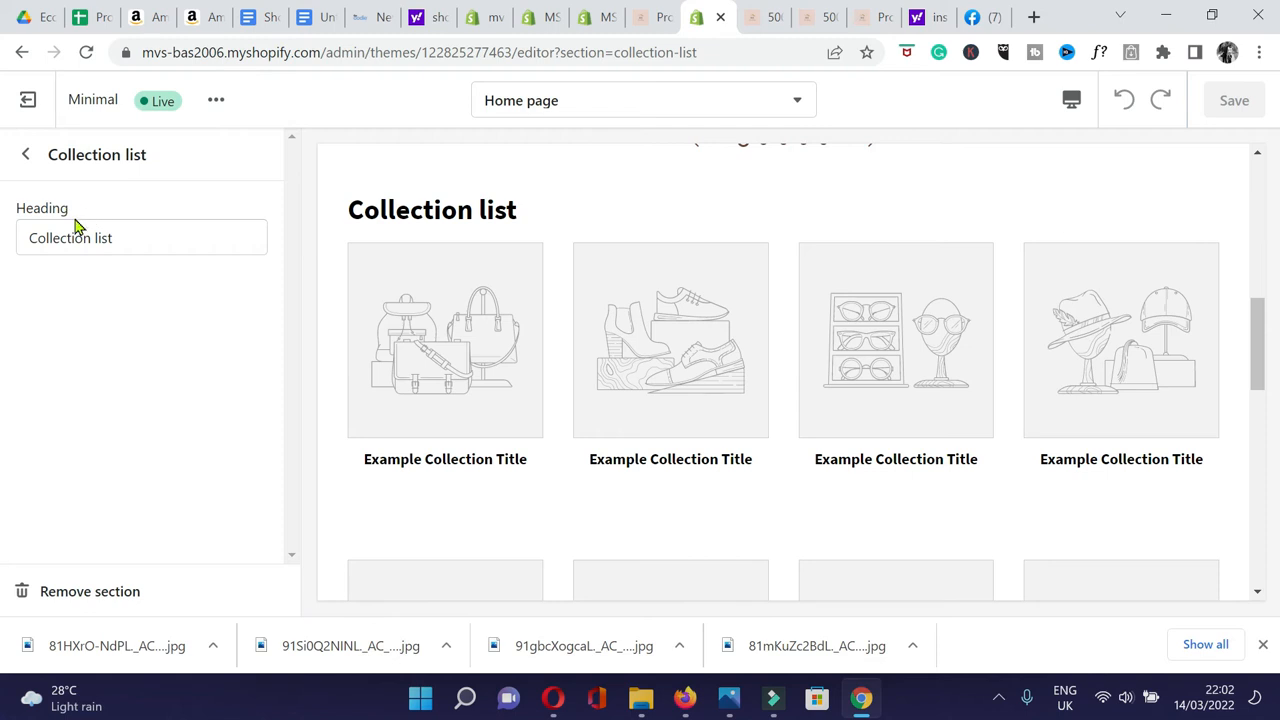
drag(123, 243, 14, 231)
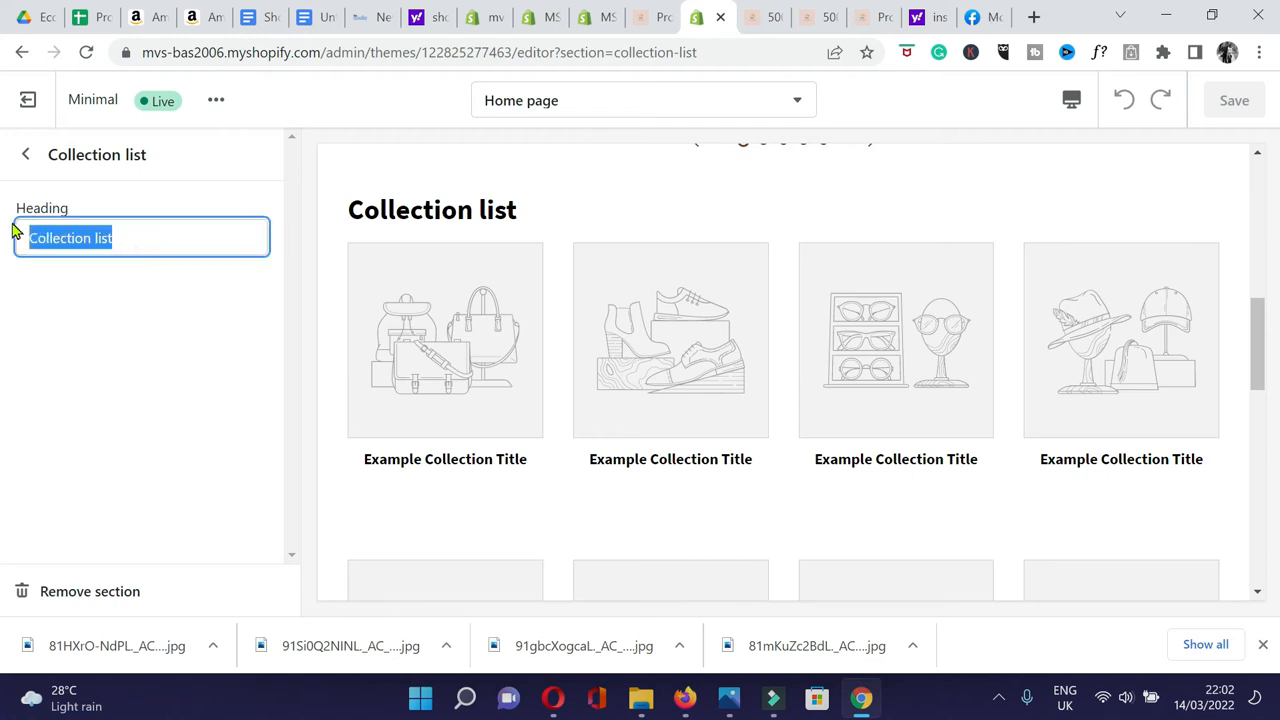
text(New In)
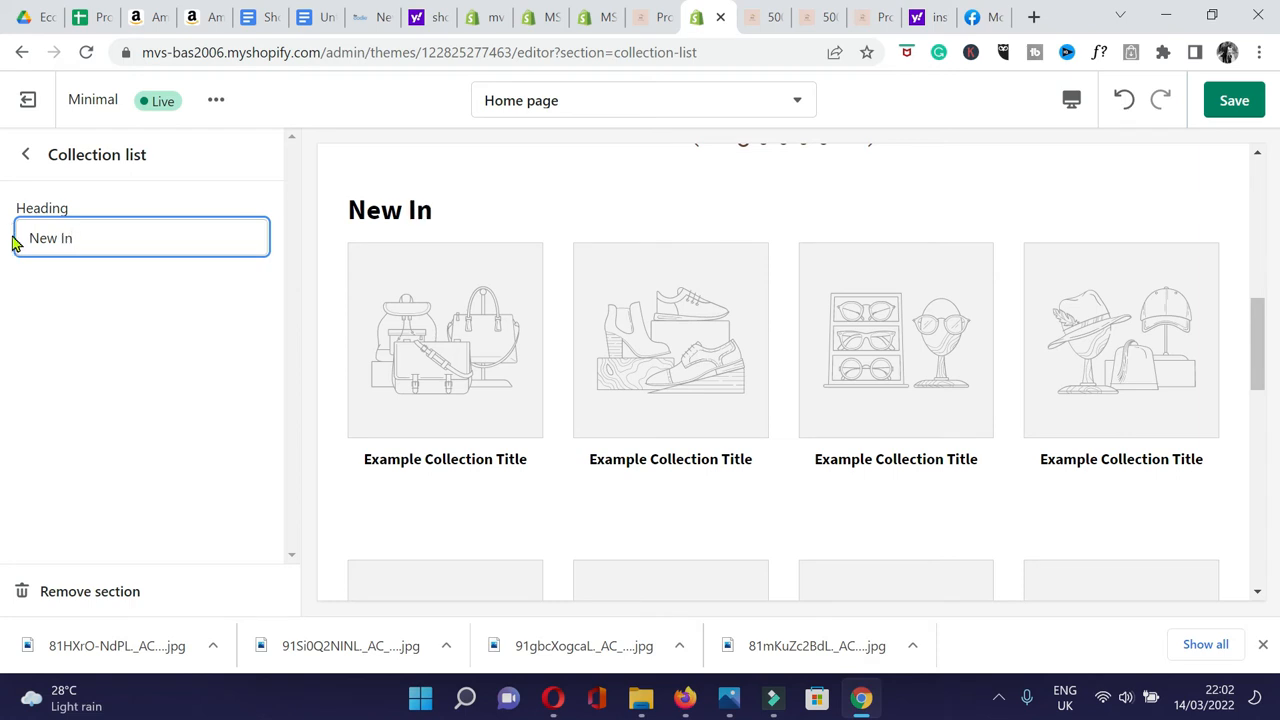
click(1234, 103)
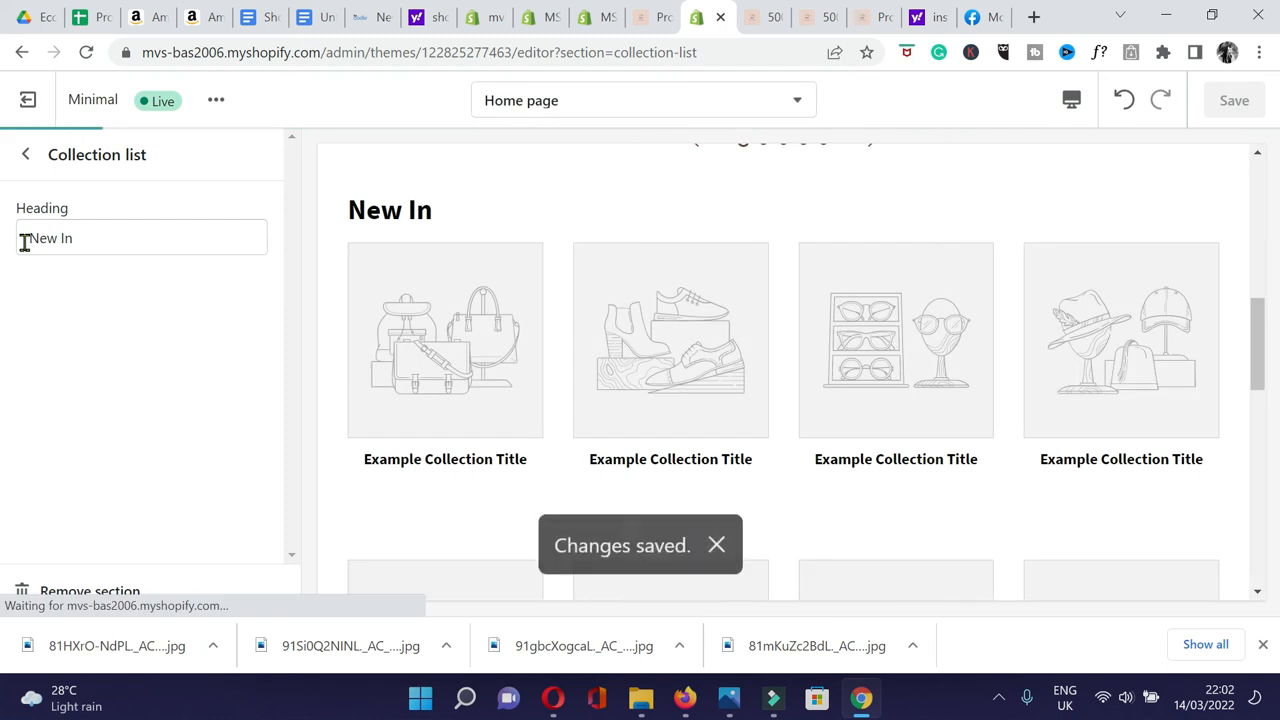
Start creating a collection from the first collection block of the New In list and title it "Bedroom".
click(25, 160)
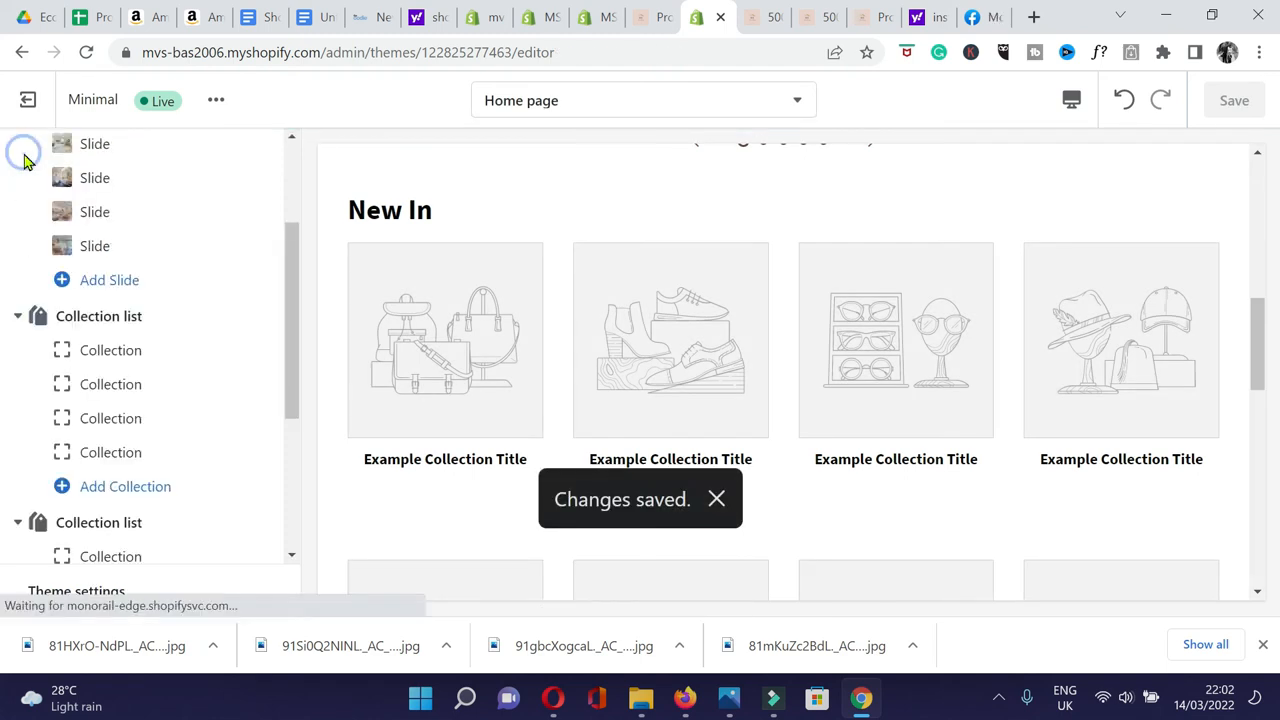
click(94, 357)
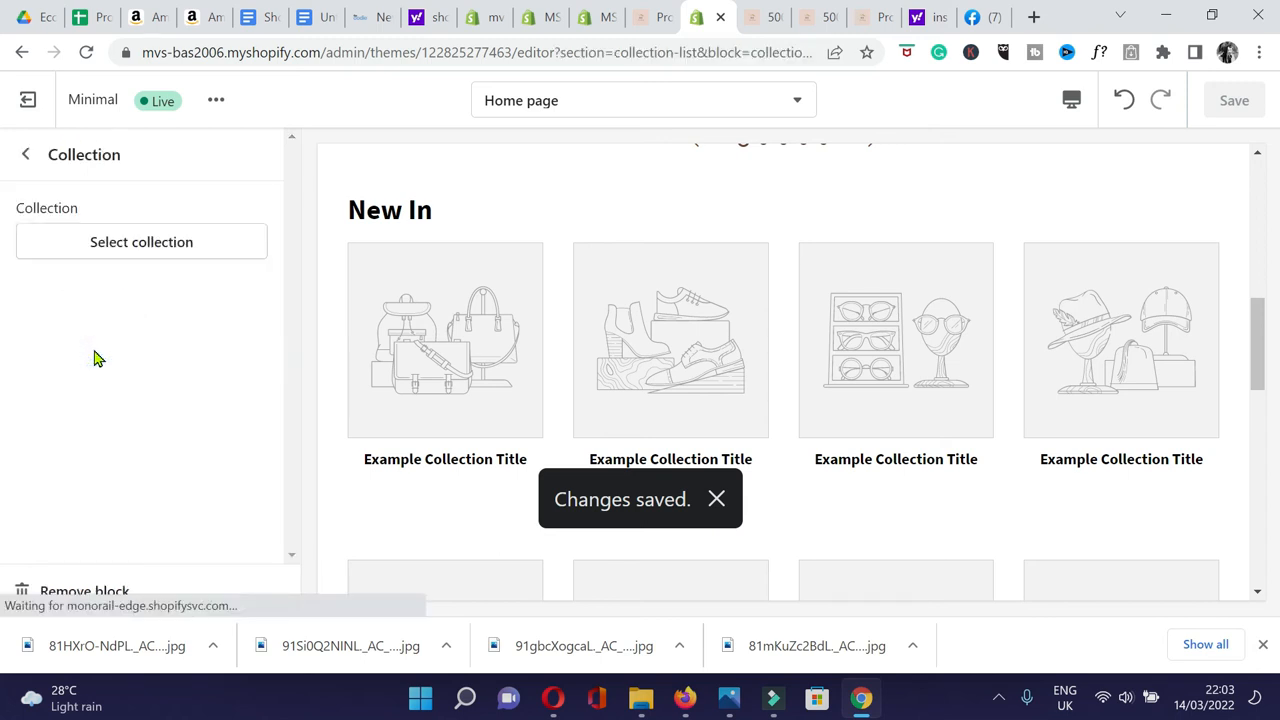
click(194, 251)
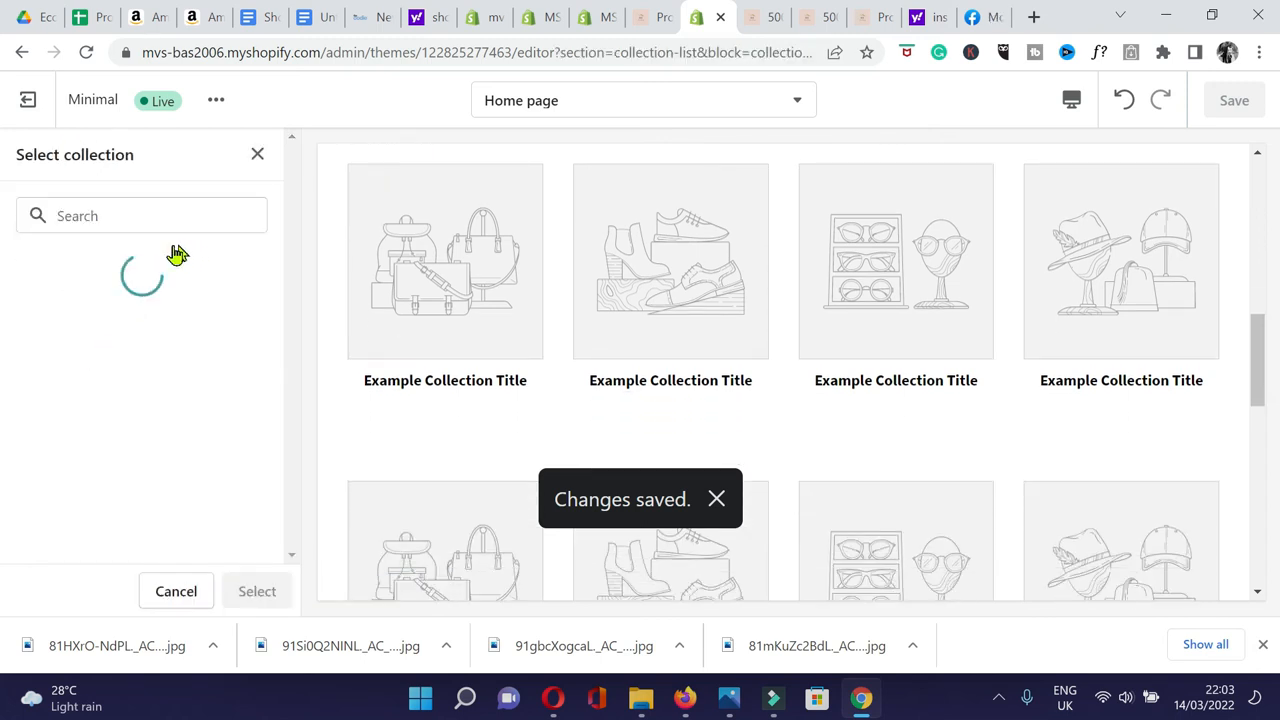
click(104, 268)
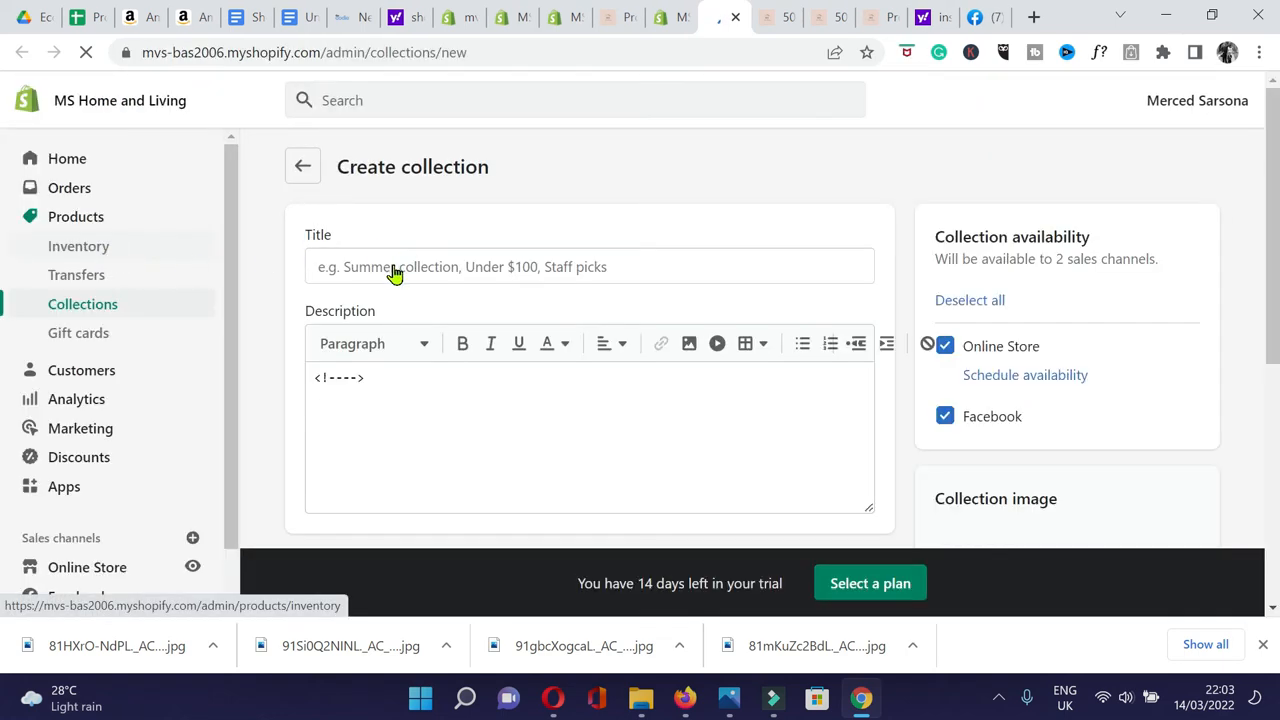
click(393, 268)
click(385, 267)
text(Bedrom)
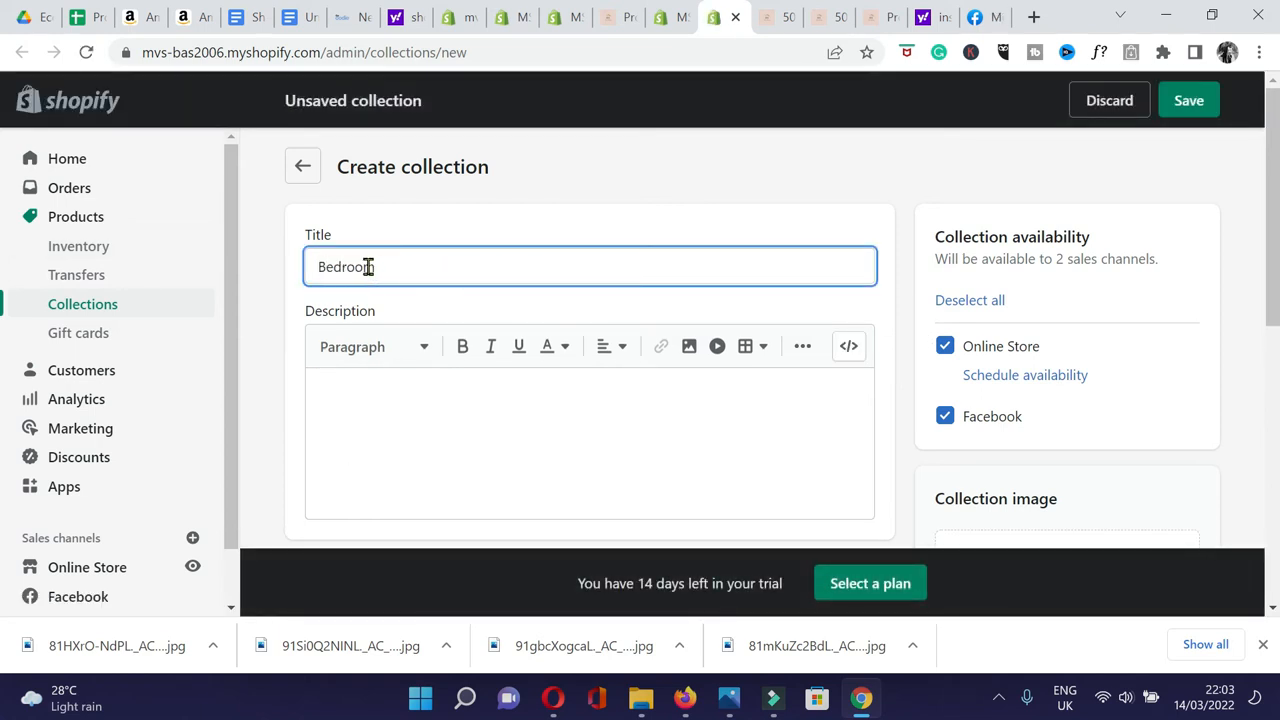
Look through the new collection's description, collection type, conditions and search engine listing settings.
scroll(557, 428, down, 1)
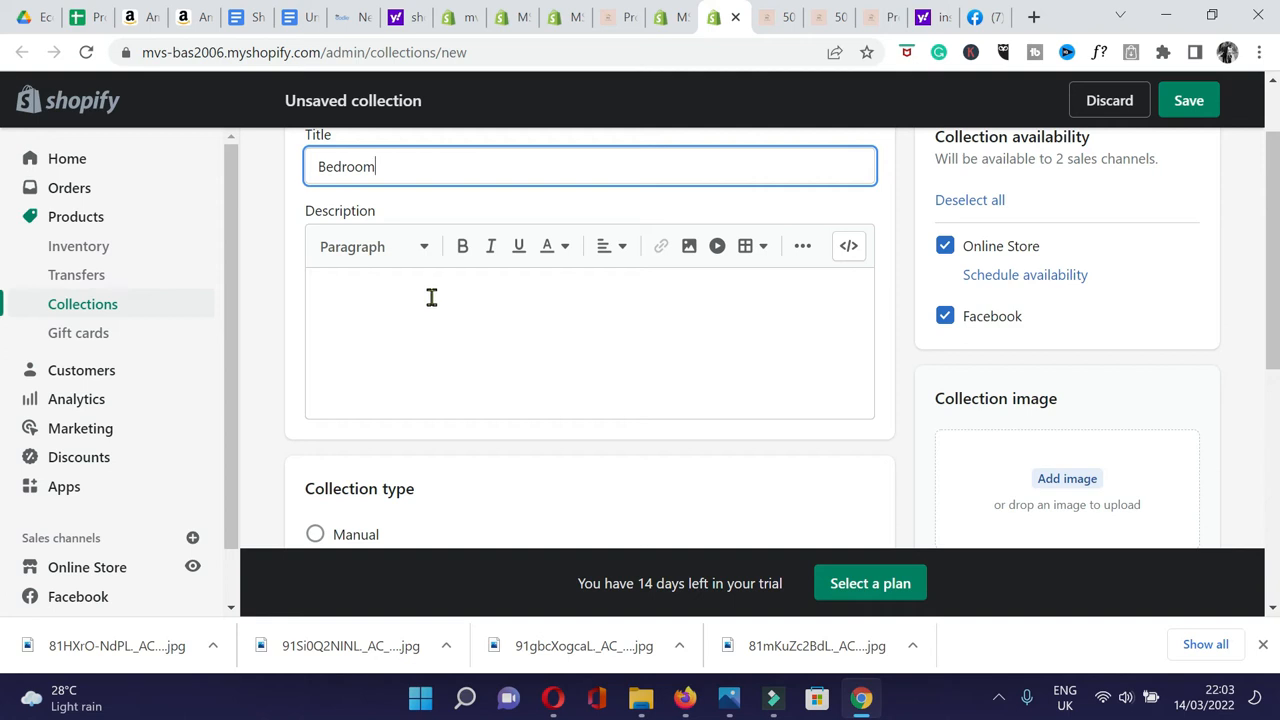
scroll(431, 297, down, 1)
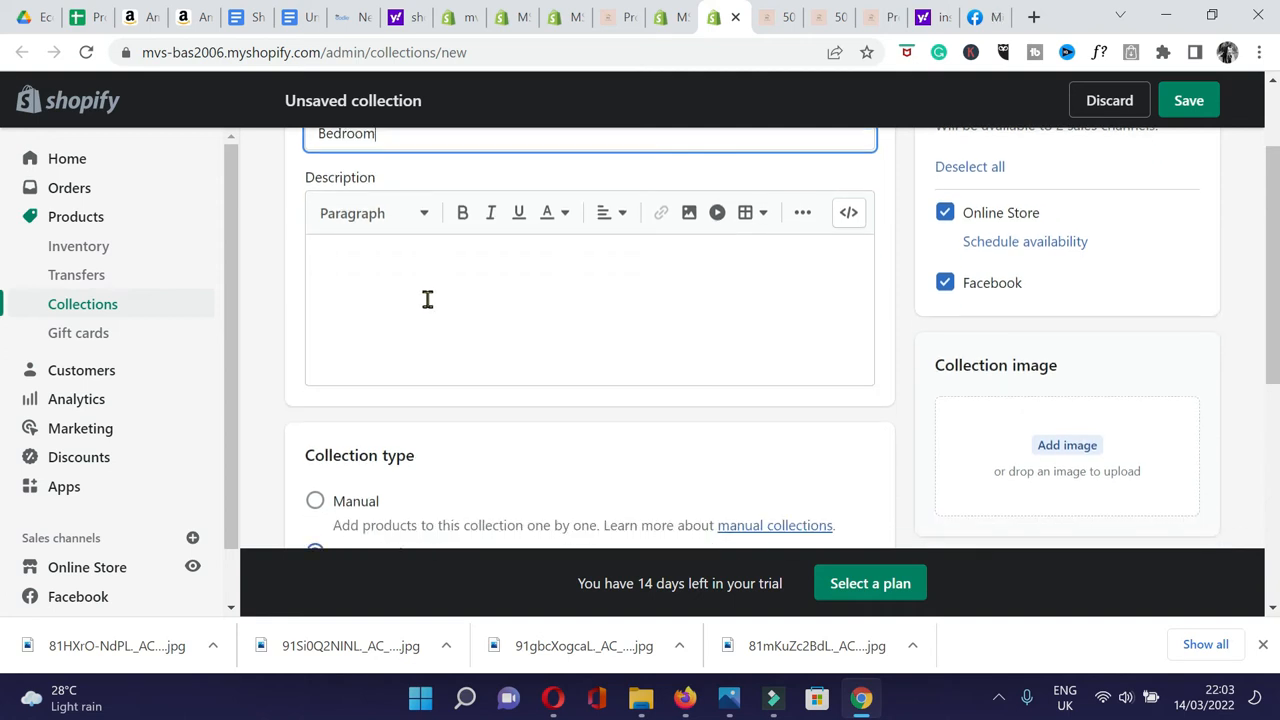
scroll(431, 297, down, 1)
scroll(427, 300, up, 1)
scroll(427, 300, down, 1)
scroll(427, 298, up, 1)
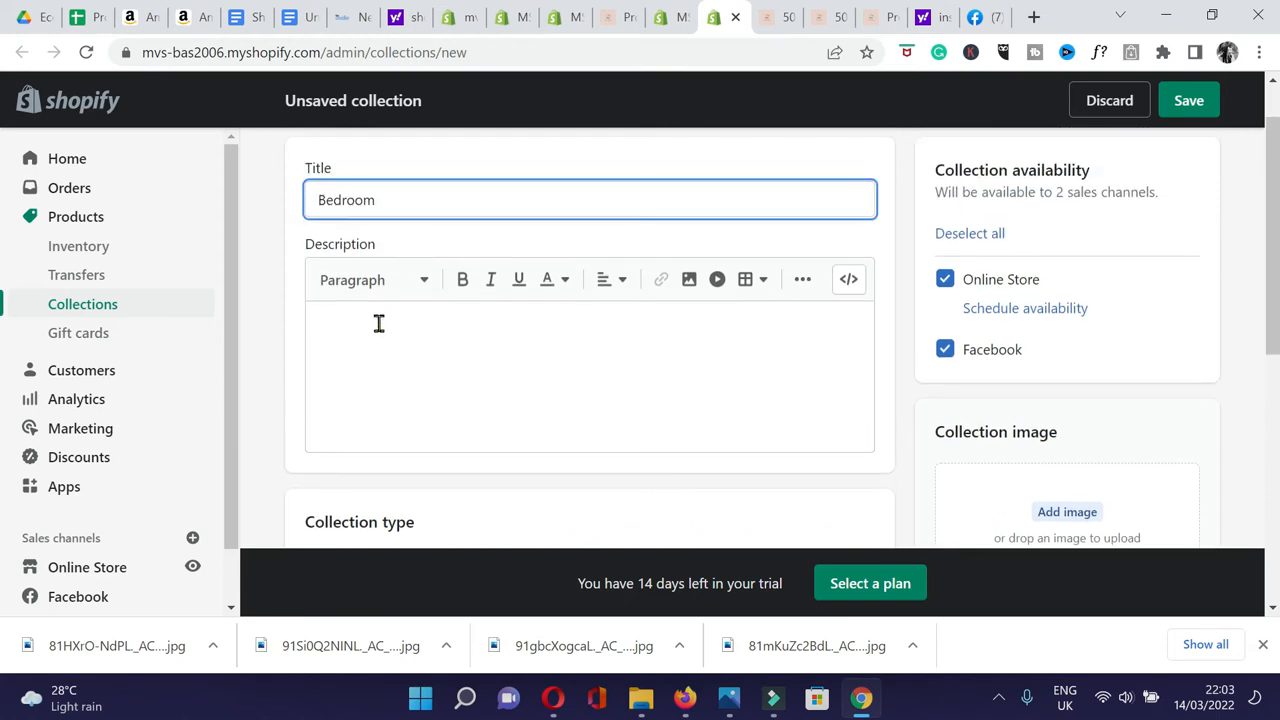
click(397, 349)
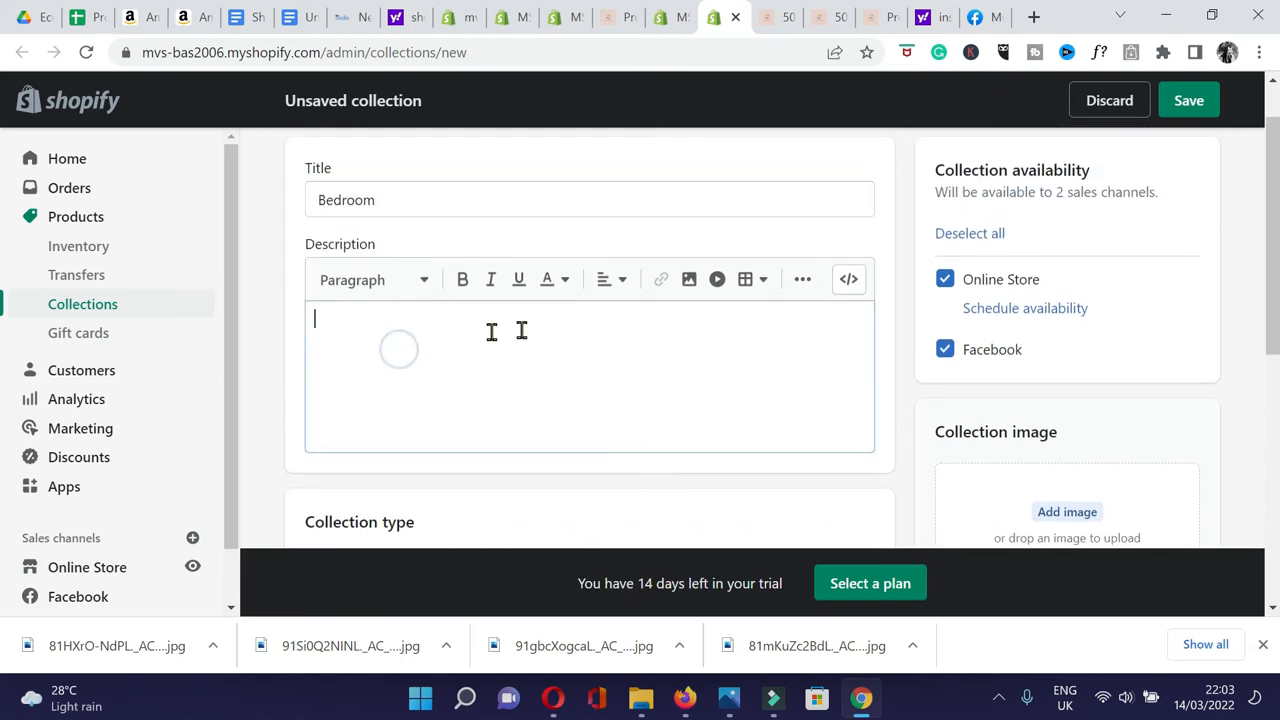
scroll(527, 331, down, 1)
scroll(530, 330, down, 1)
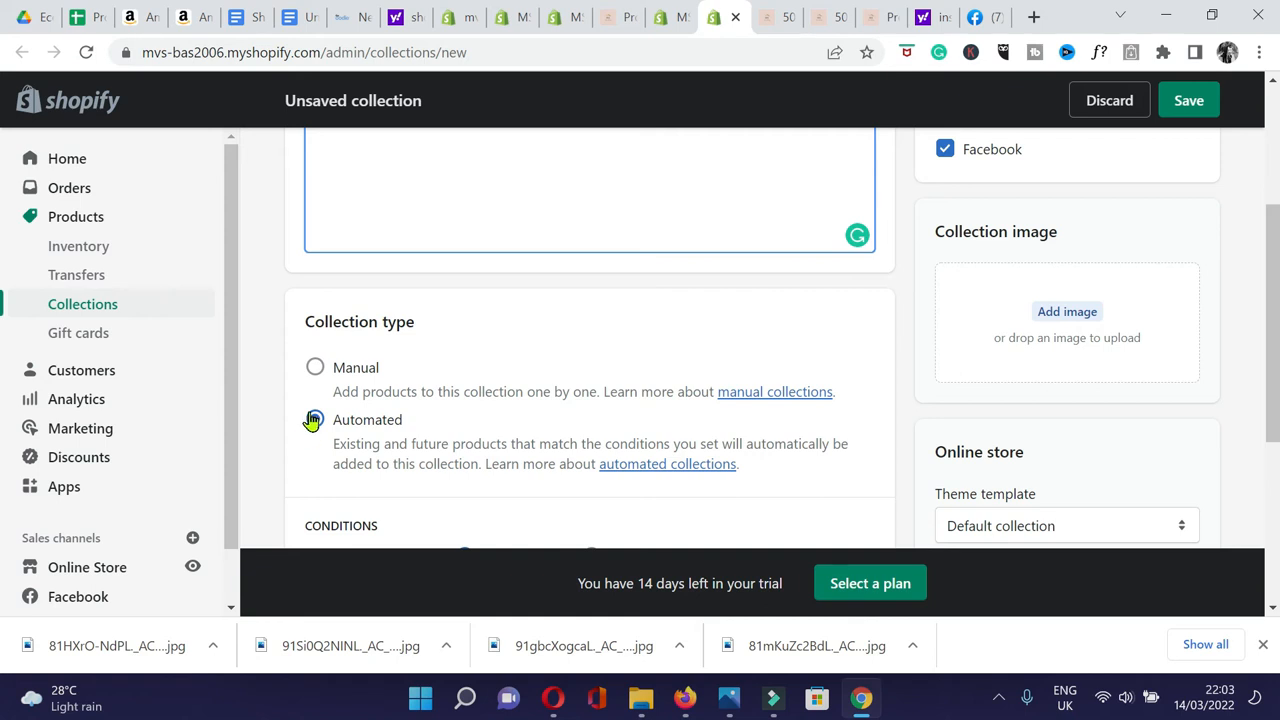
scroll(340, 420, down, 2)
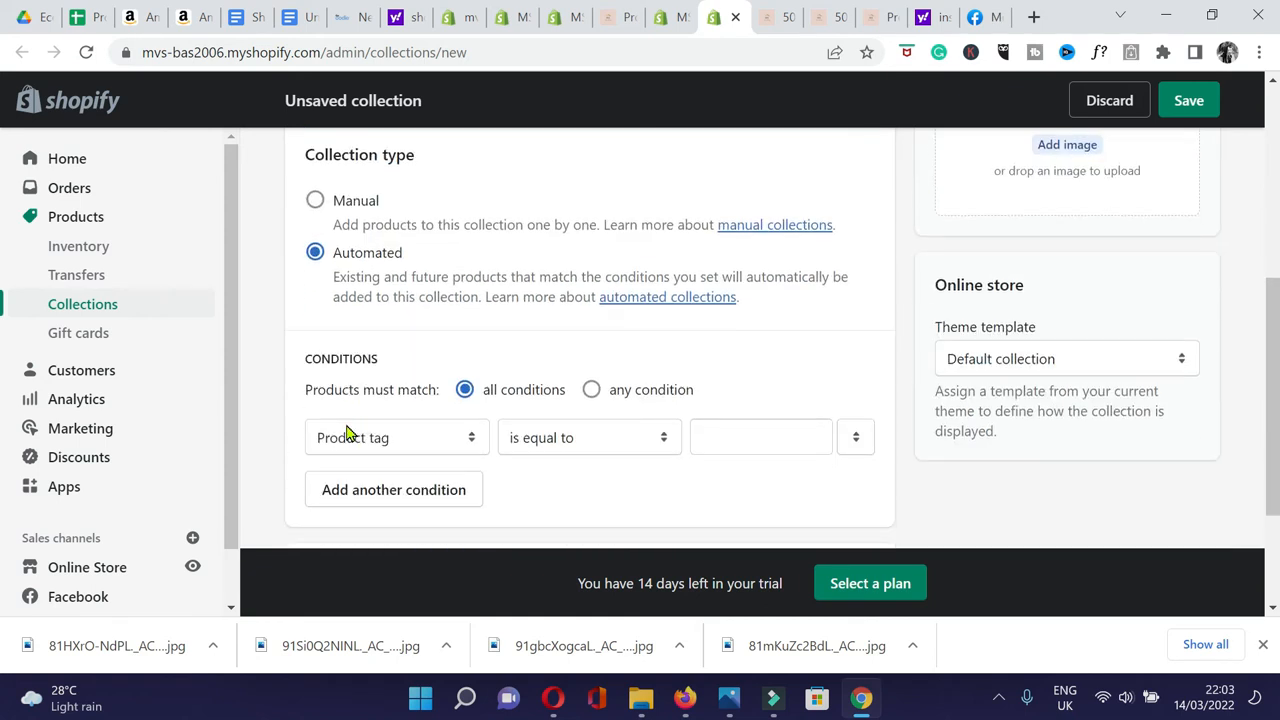
scroll(347, 432, down, 1)
scroll(347, 432, down, 2)
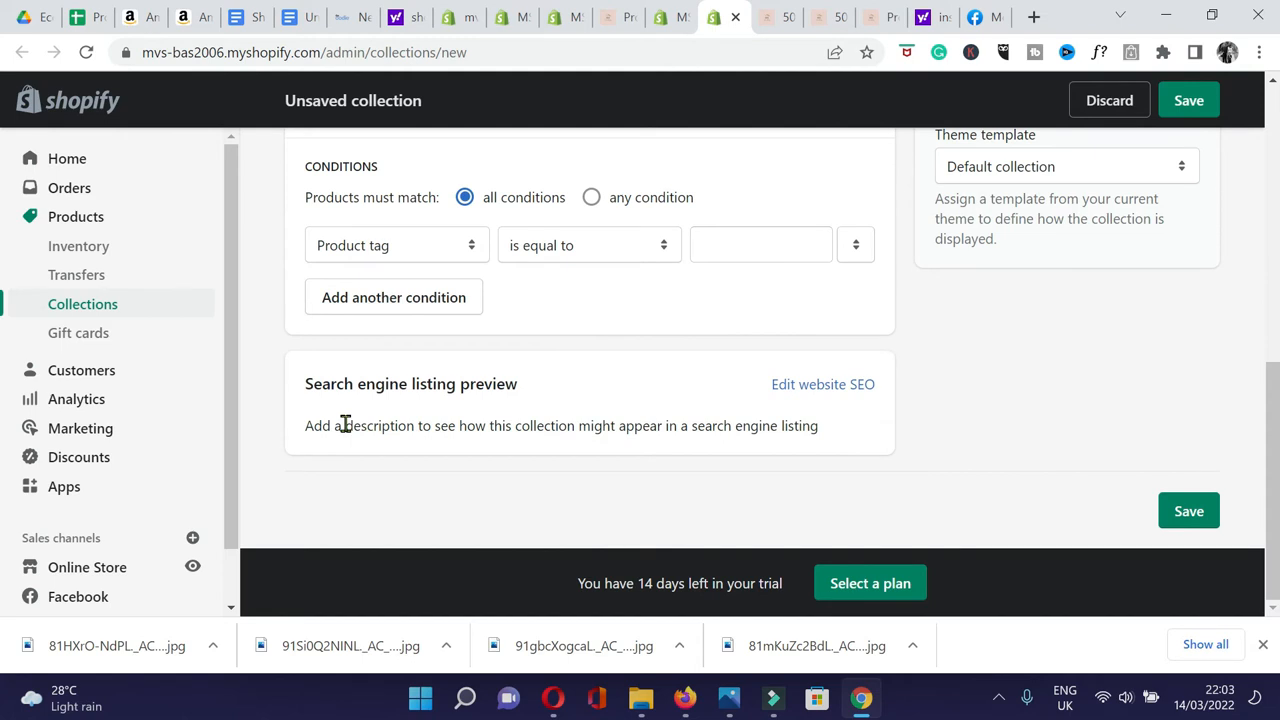
Add pexels-photo-2631746 as the Bedroom collection's image, set the collection type to Manual and save the collection.
scroll(345, 425, up, 3)
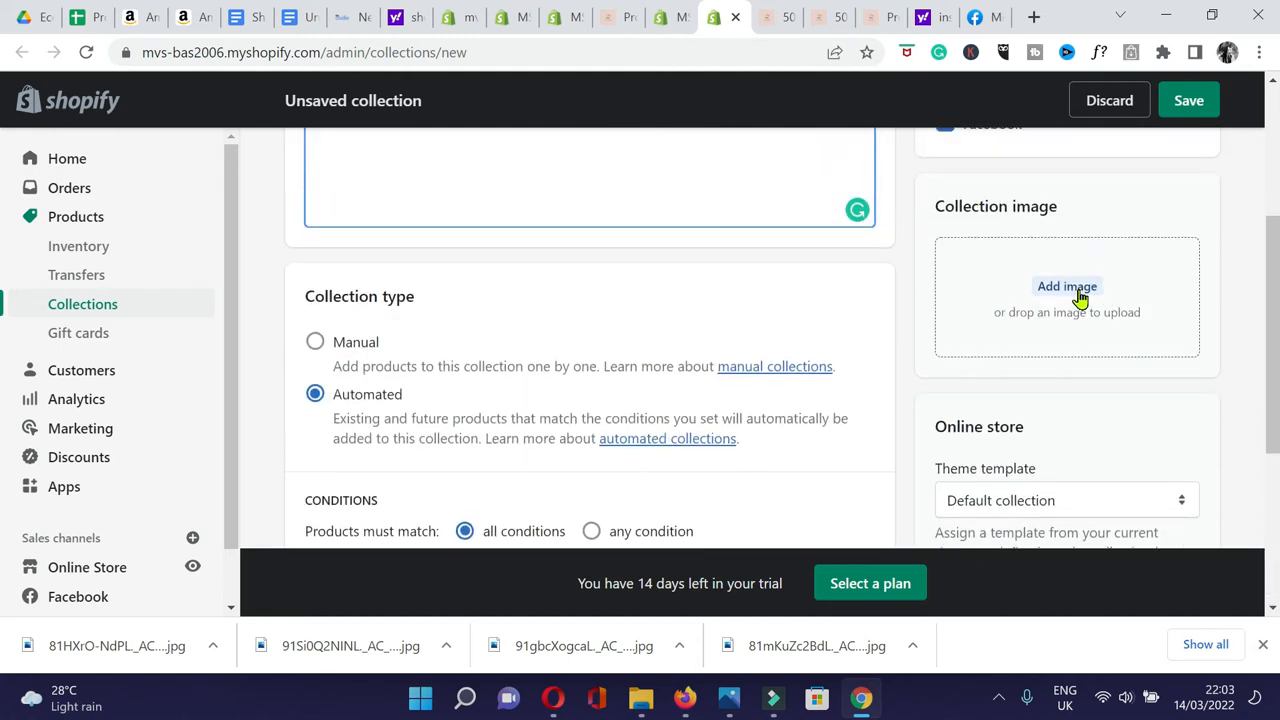
click(1078, 290)
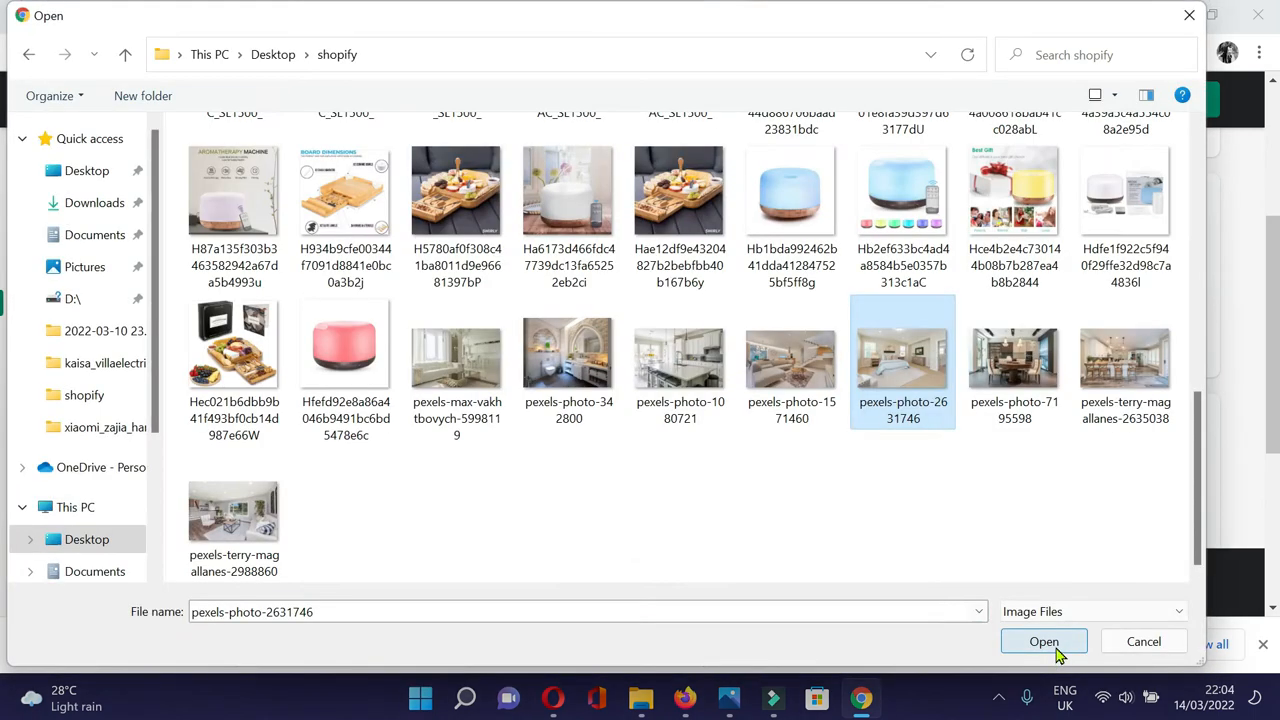
click(1050, 645)
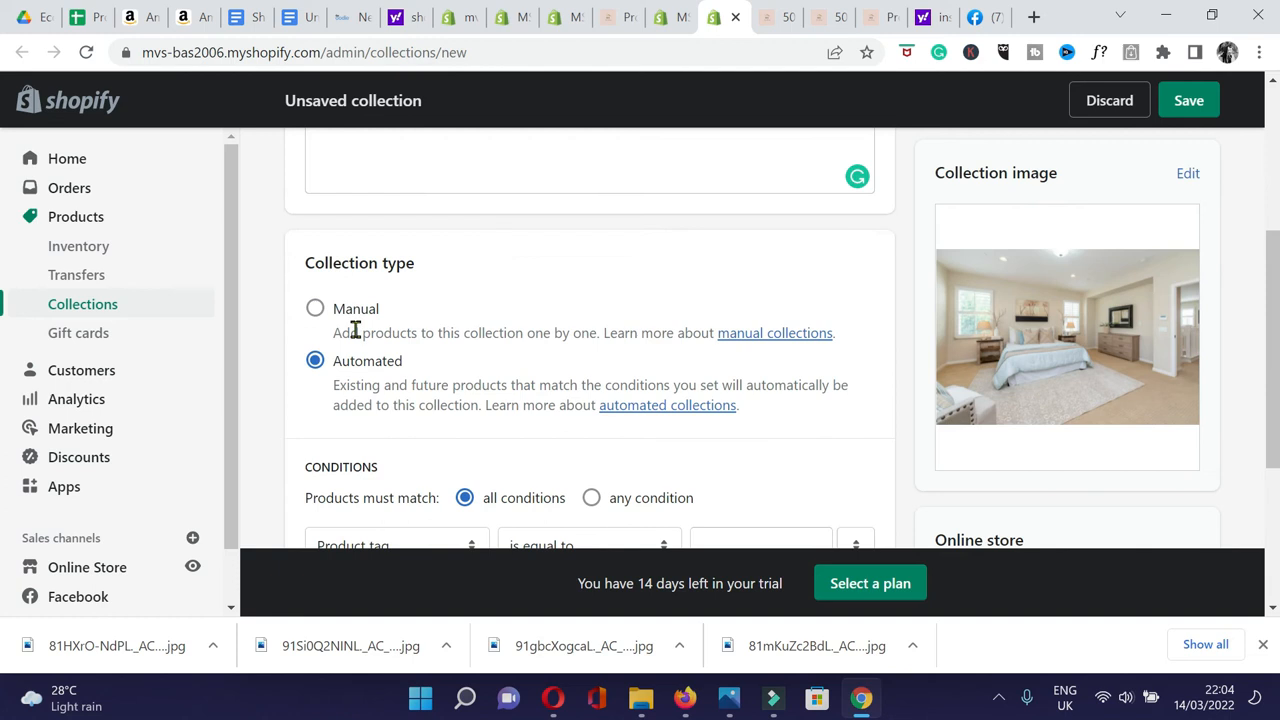
click(315, 310)
scroll(986, 297, up, 3)
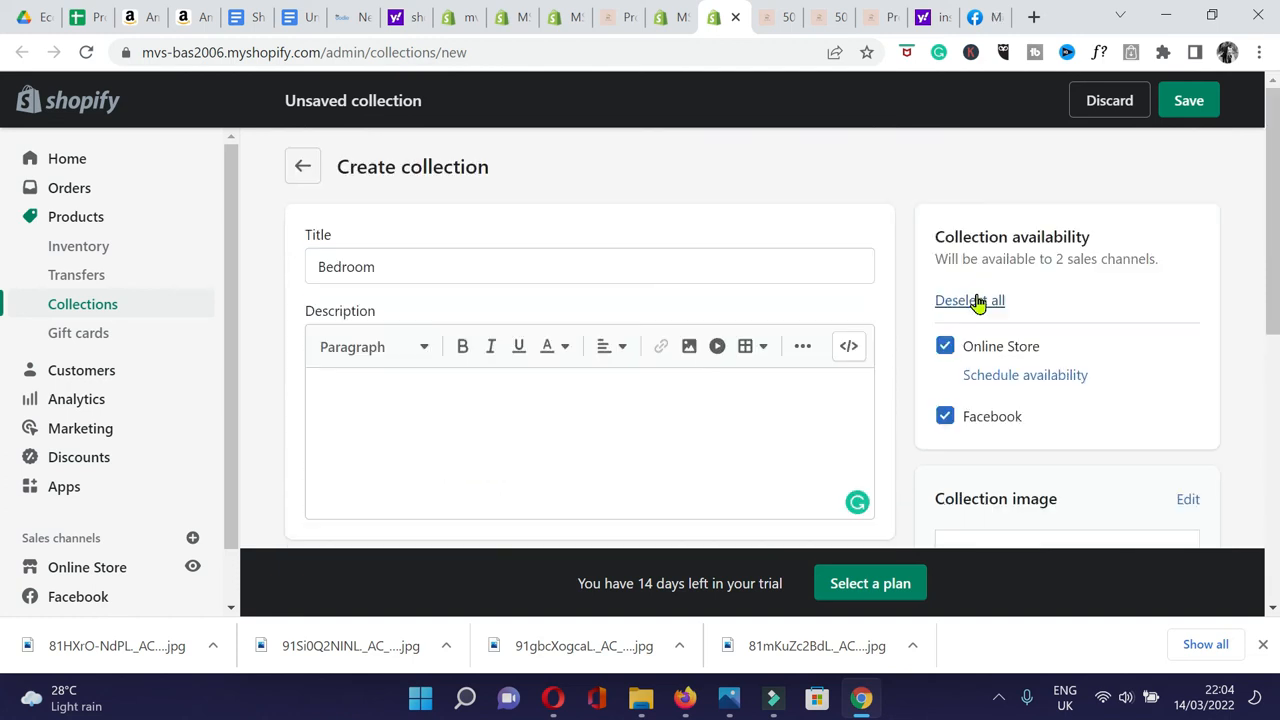
click(1194, 104)
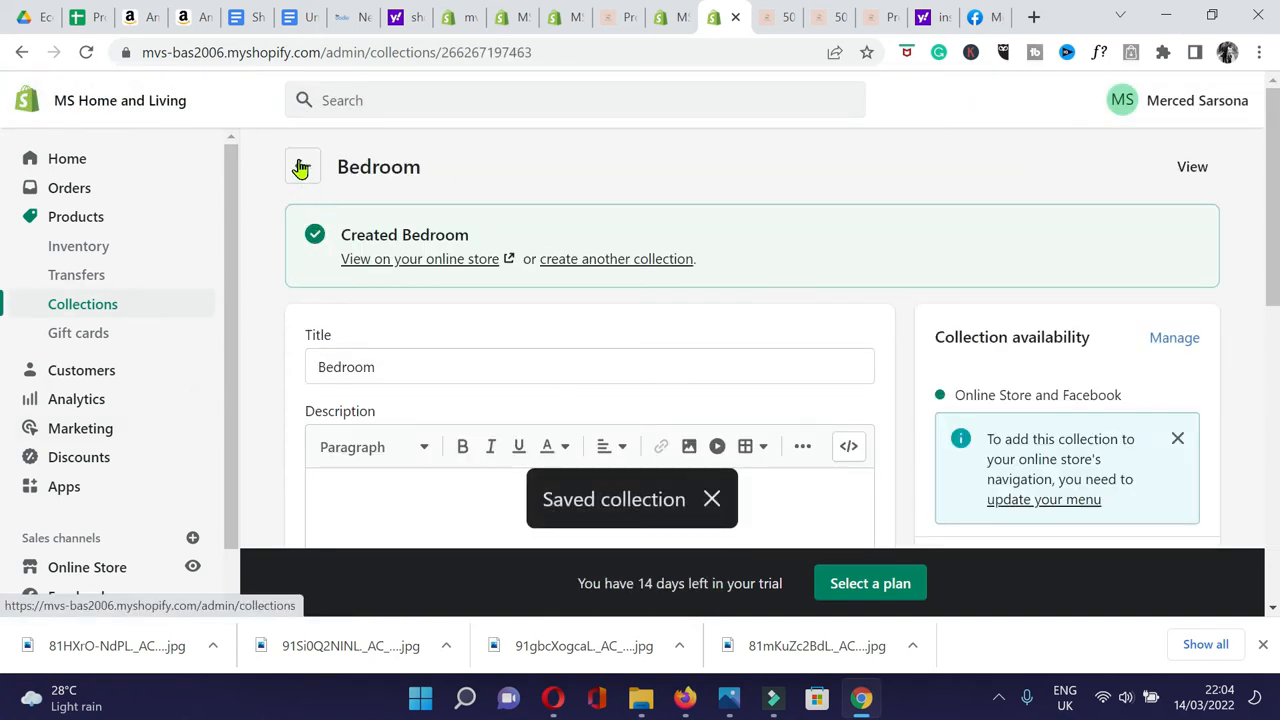
click(301, 168)
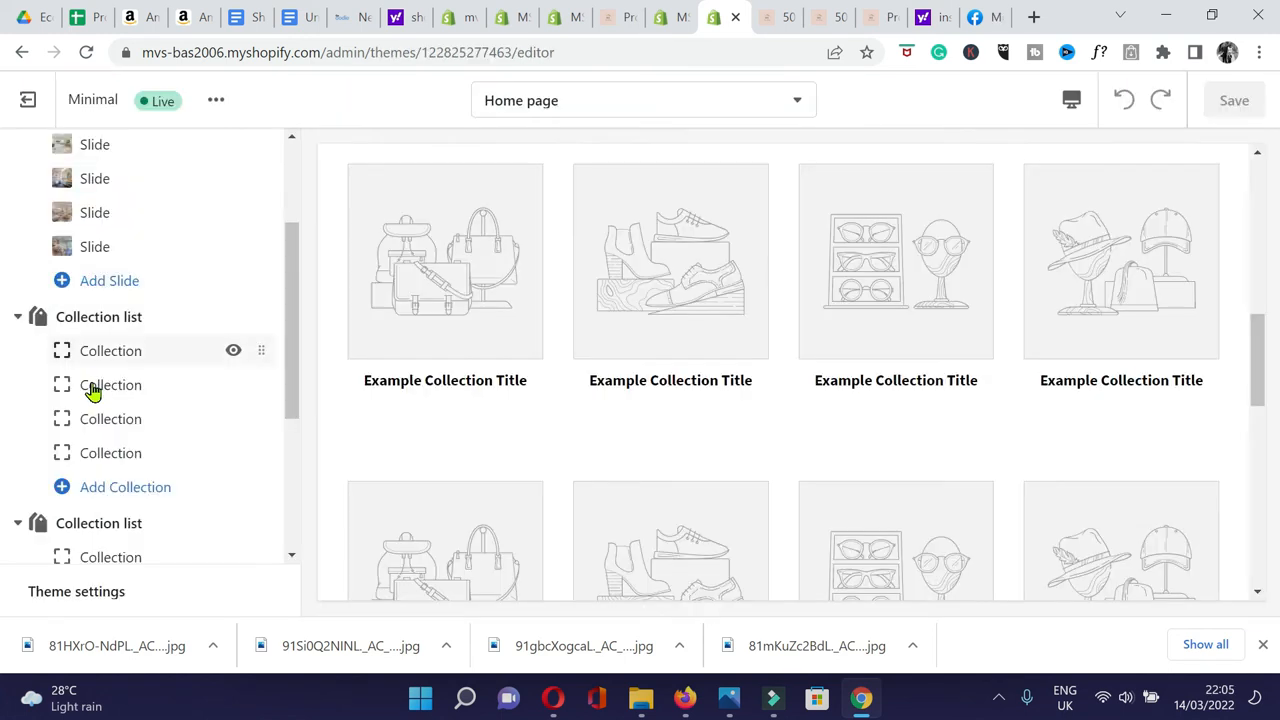
Start creating a collection from the second collection block of the New In list and title it "Living Room".
click(91, 385)
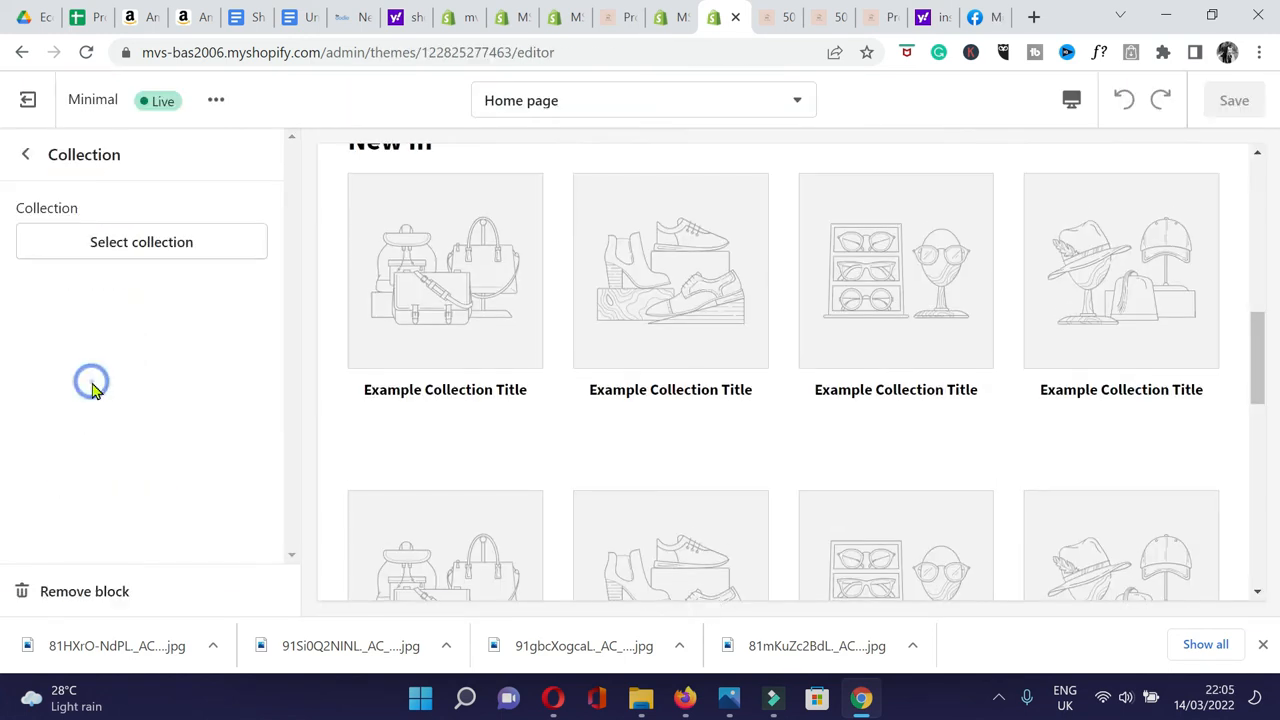
click(170, 244)
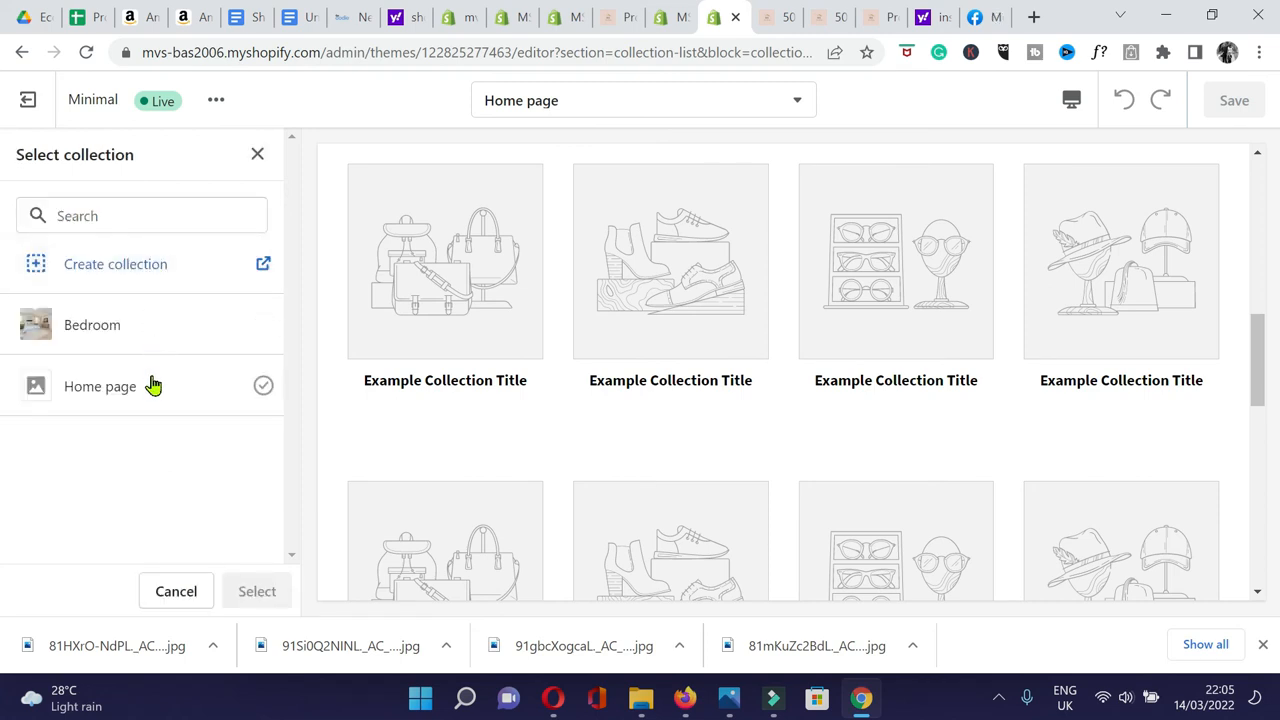
click(150, 272)
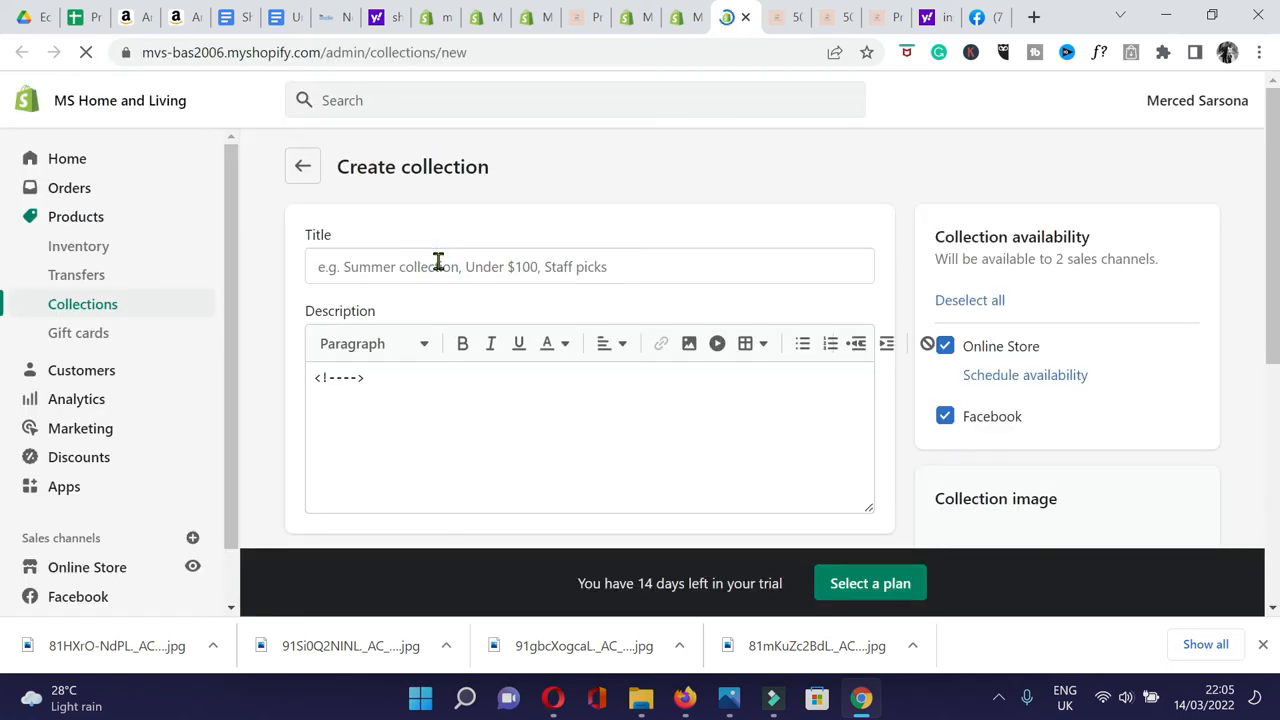
click(423, 266)
text(Li)
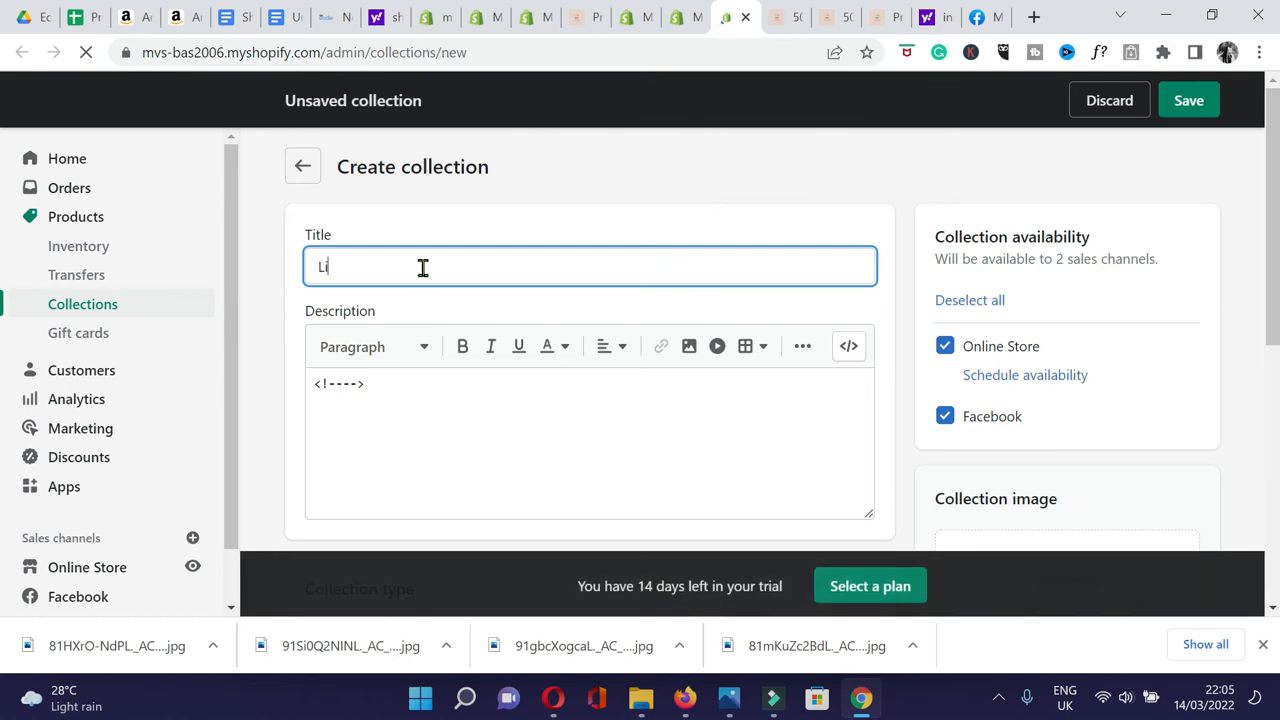
text(ving Room)
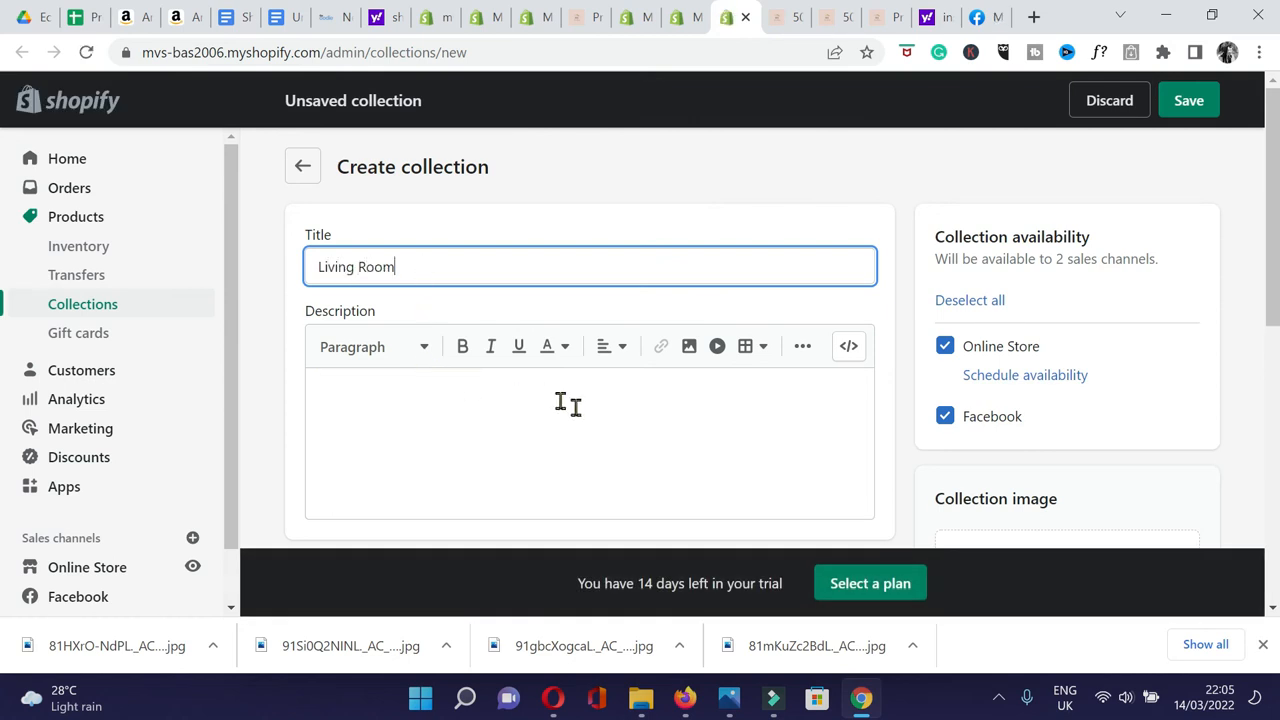
Add pexels-photo-1571460 as the Living Room collection's image, set the collection type to Manual and save the collection.
scroll(575, 405, down, 3)
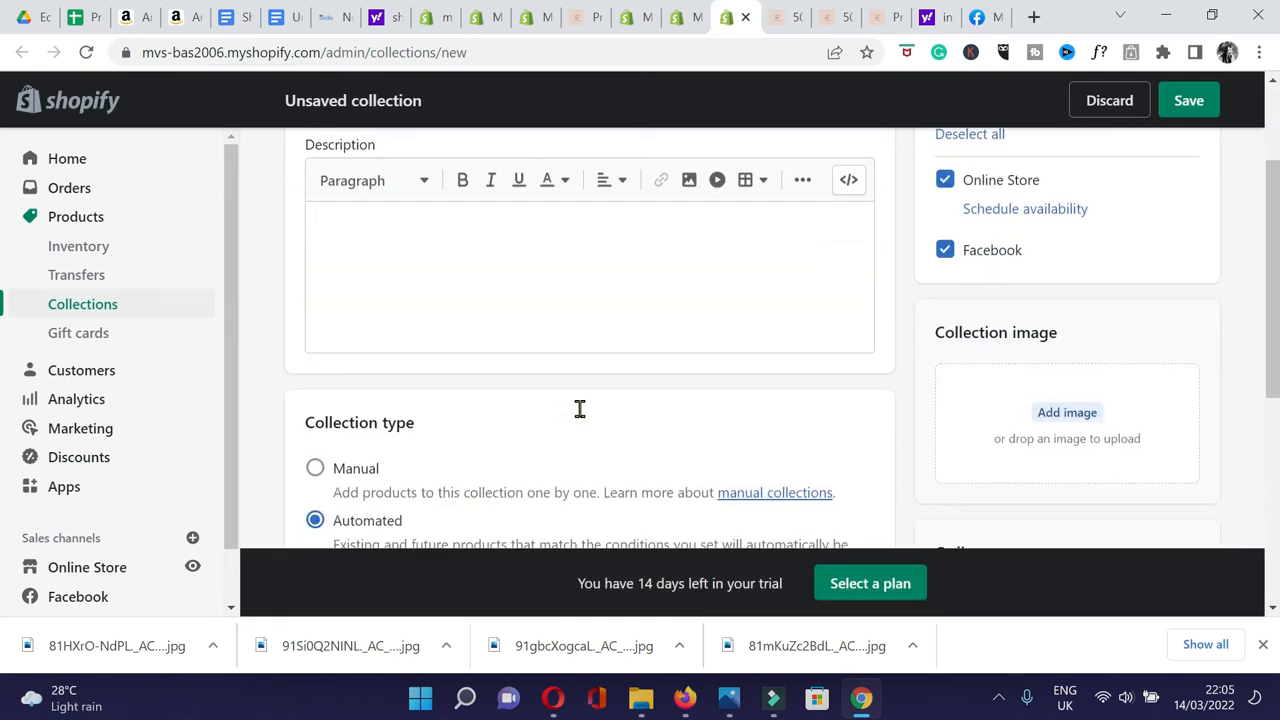
scroll(645, 400, down, 1)
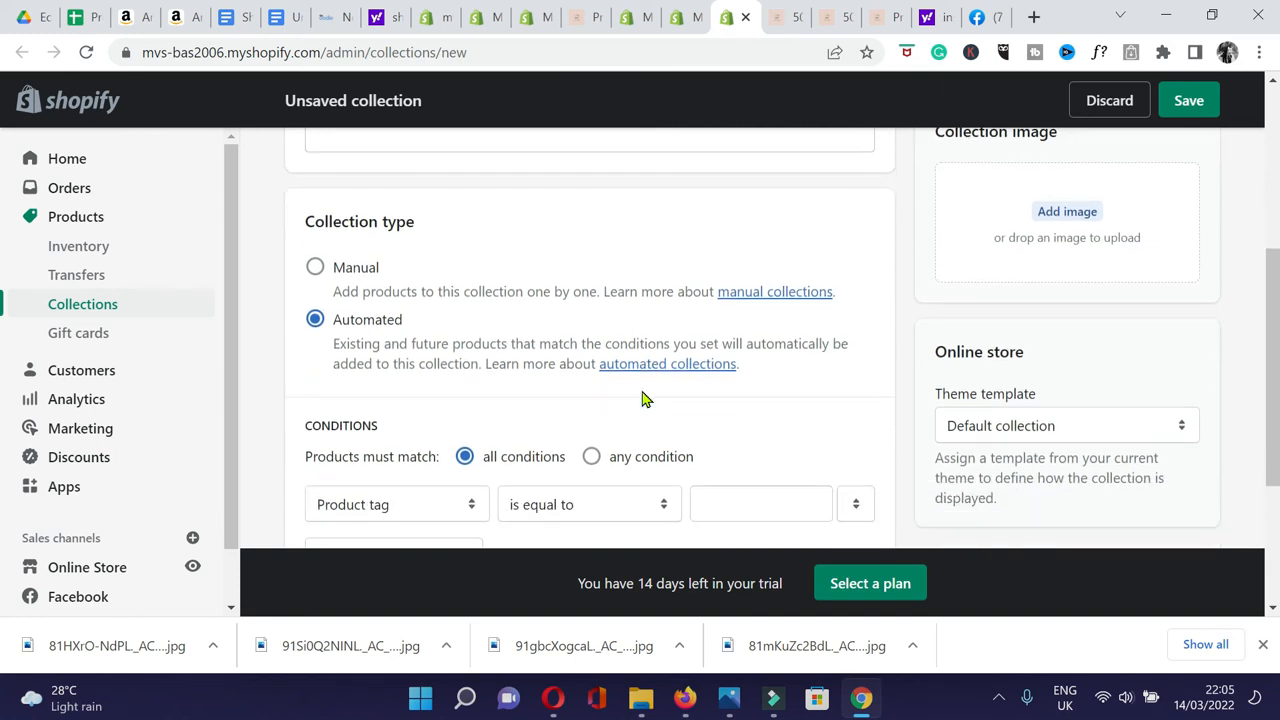
click(1067, 212)
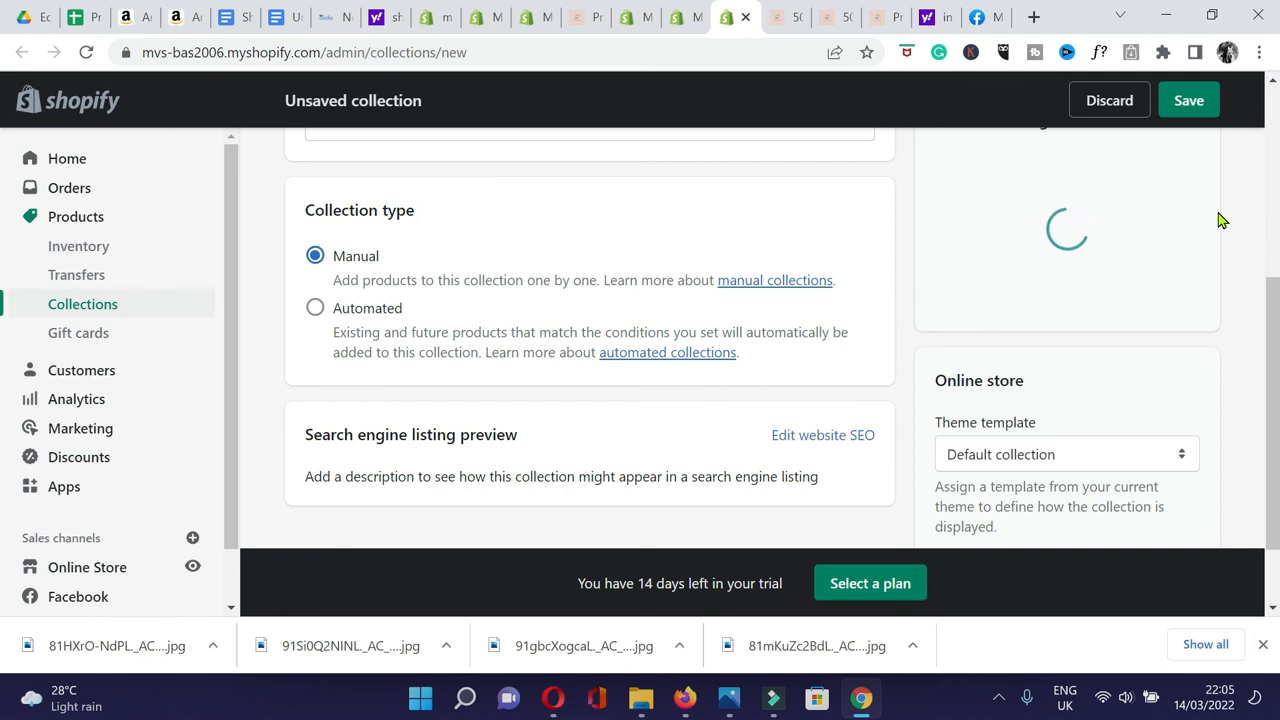
scroll(806, 442, up, 1)
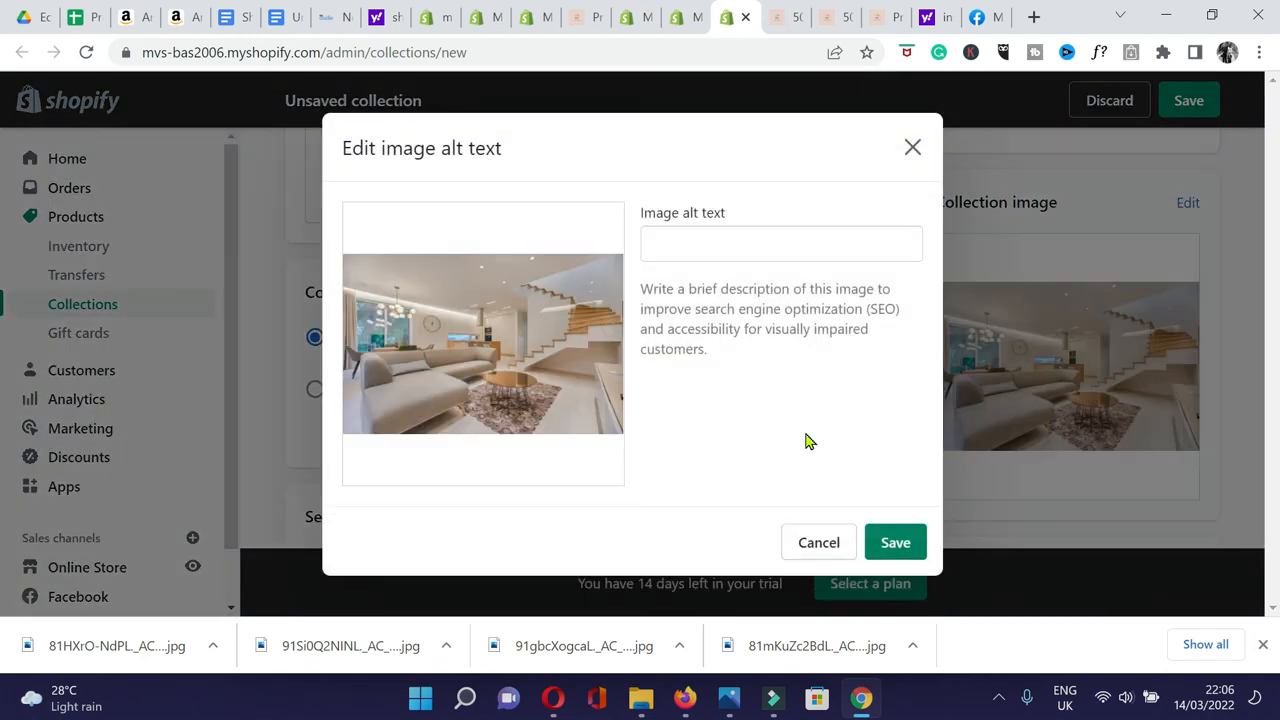
click(907, 552)
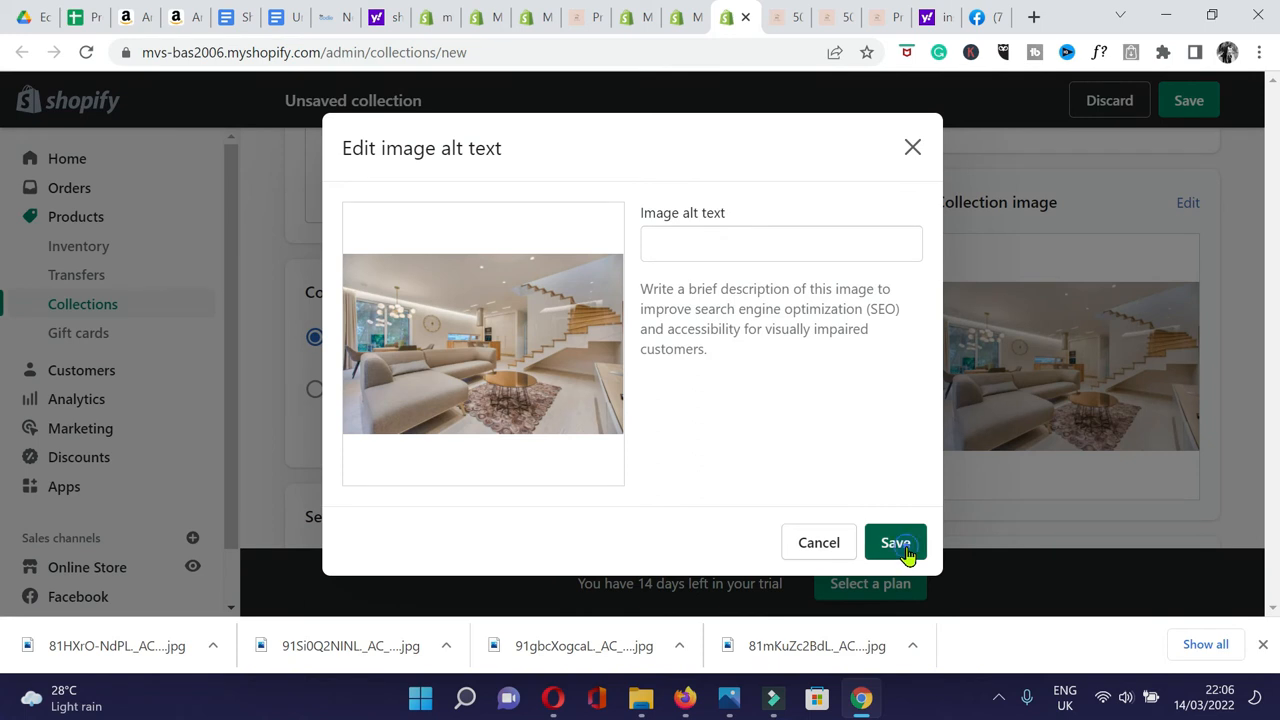
scroll(308, 418, down, 2)
scroll(1229, 365, up, 2)
click(1191, 106)
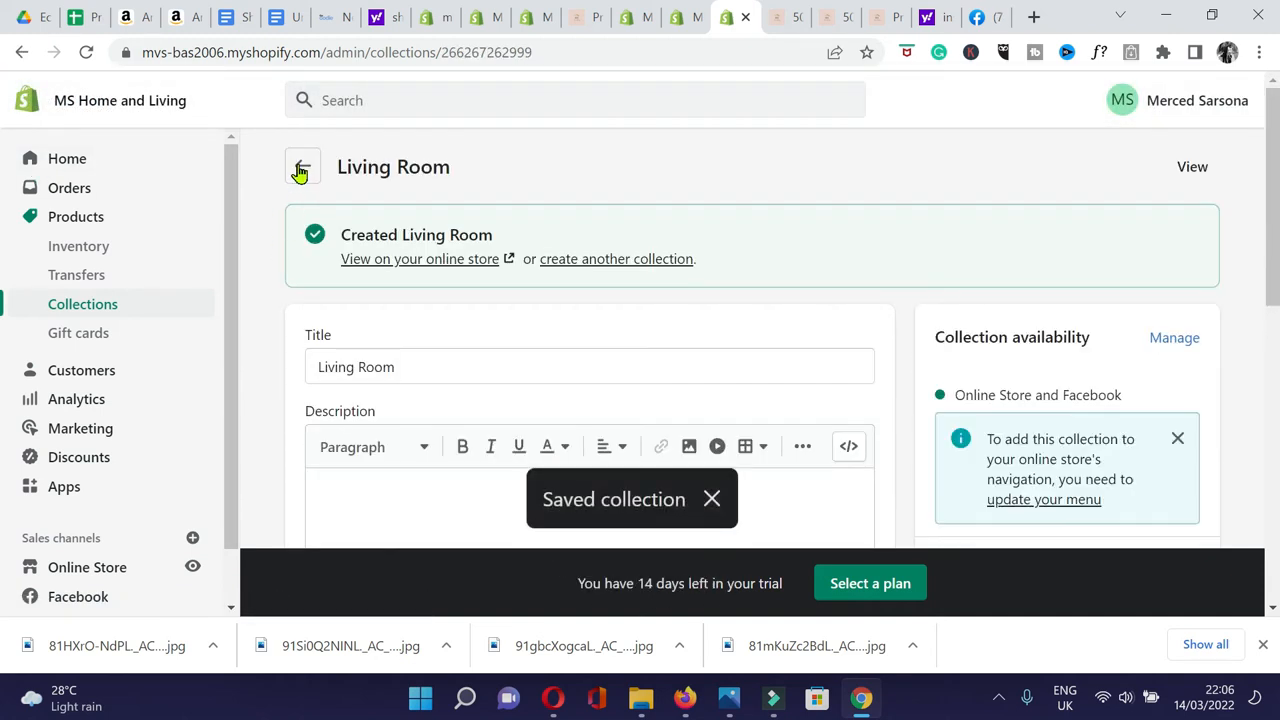
click(302, 168)
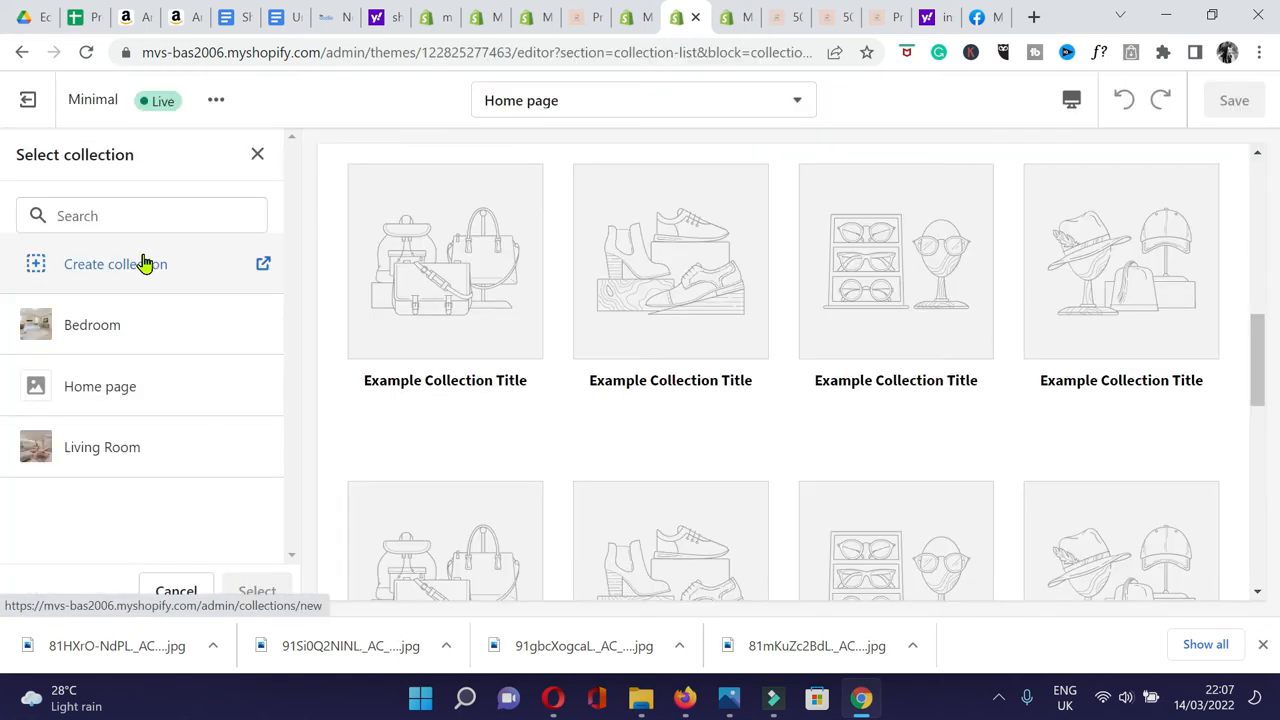
Create a manual collection titled "Dining Room" with pexels-photo-7195598 as its image and save it.
click(115, 268)
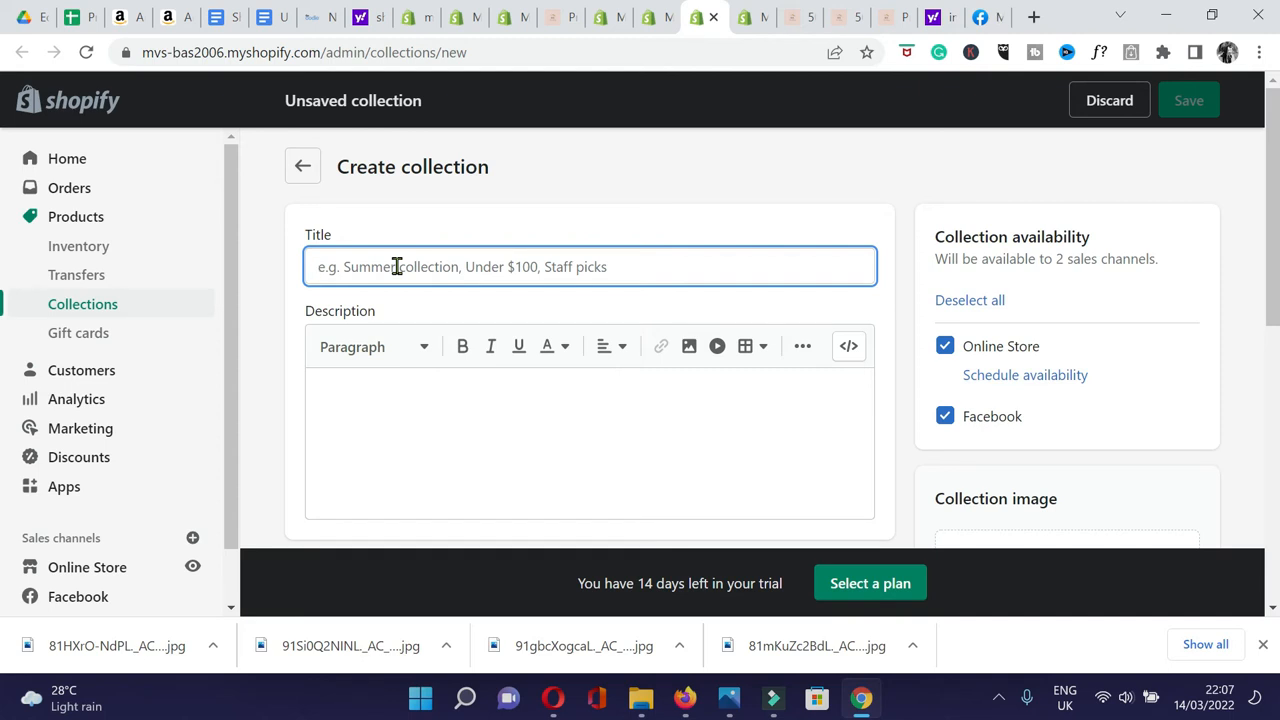
text(Dining Room)
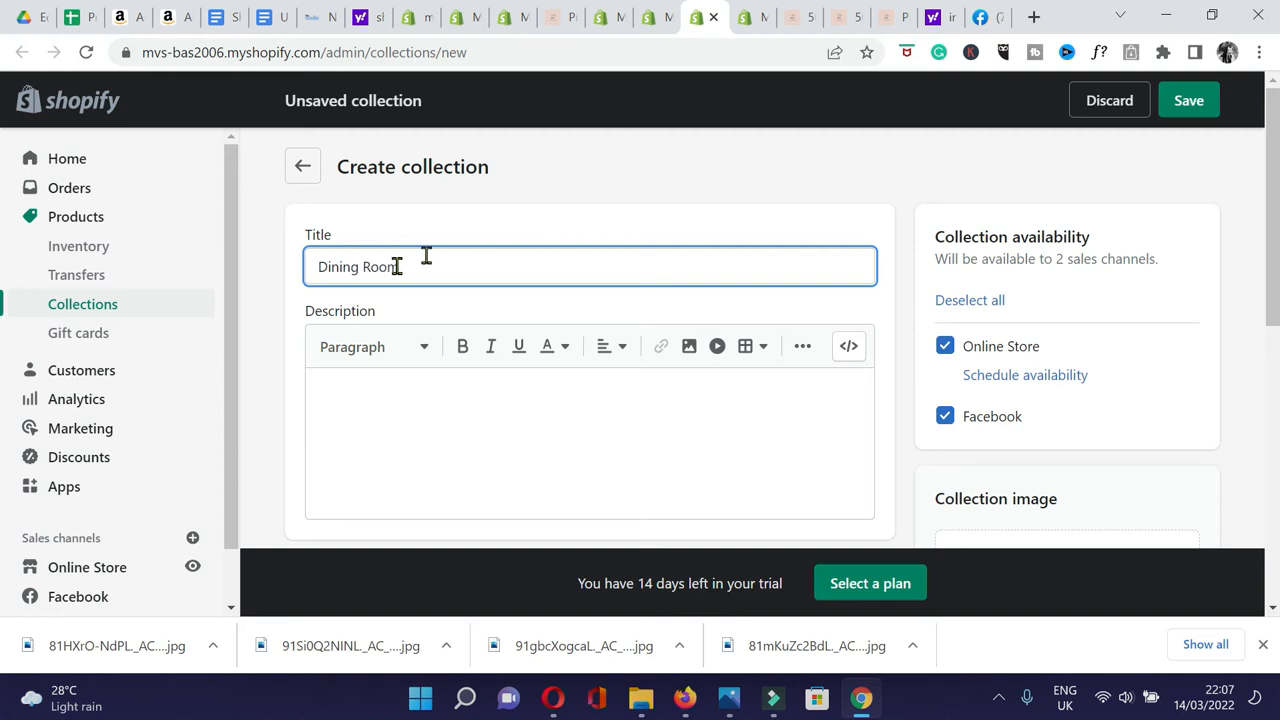
scroll(554, 251, down, 3)
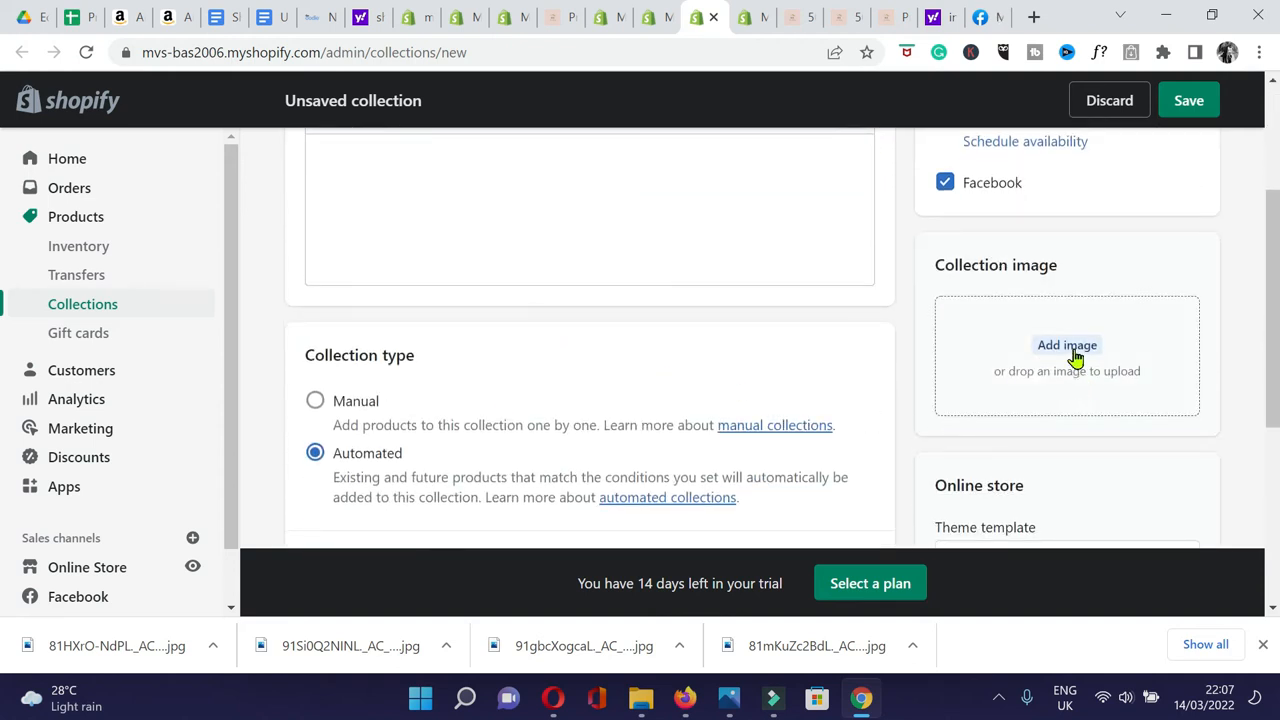
click(1078, 355)
click(1034, 640)
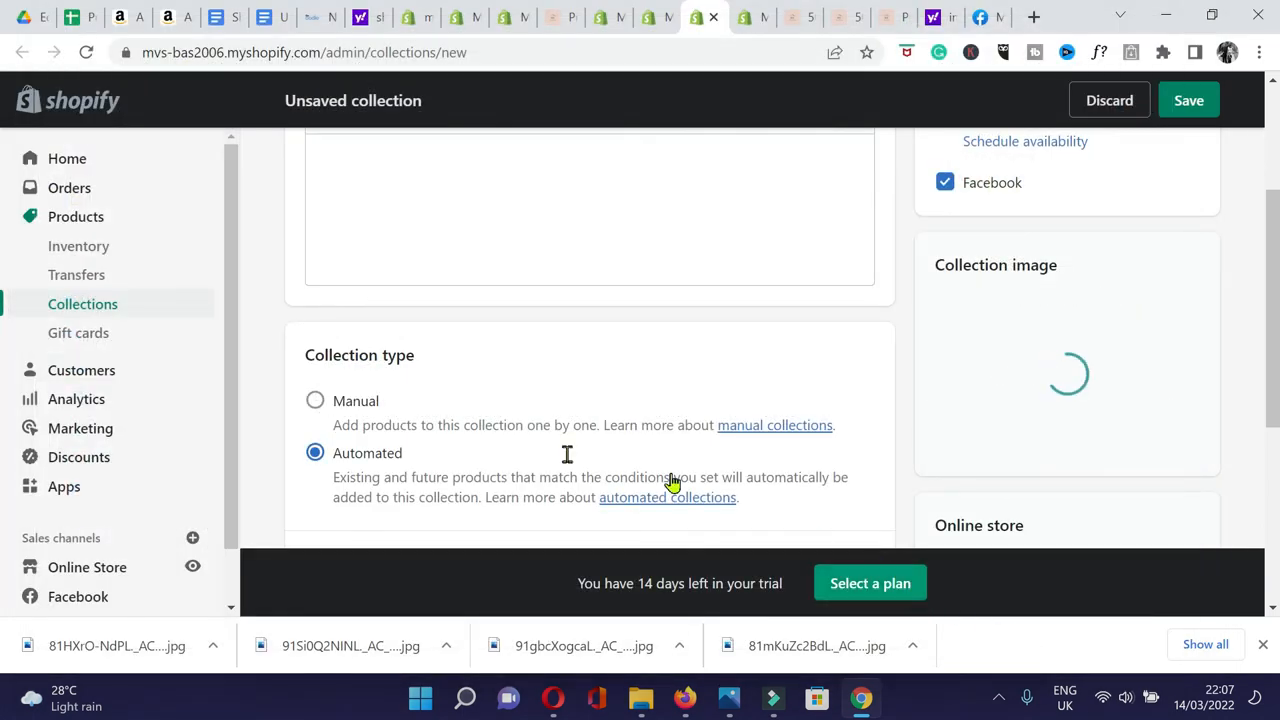
click(312, 404)
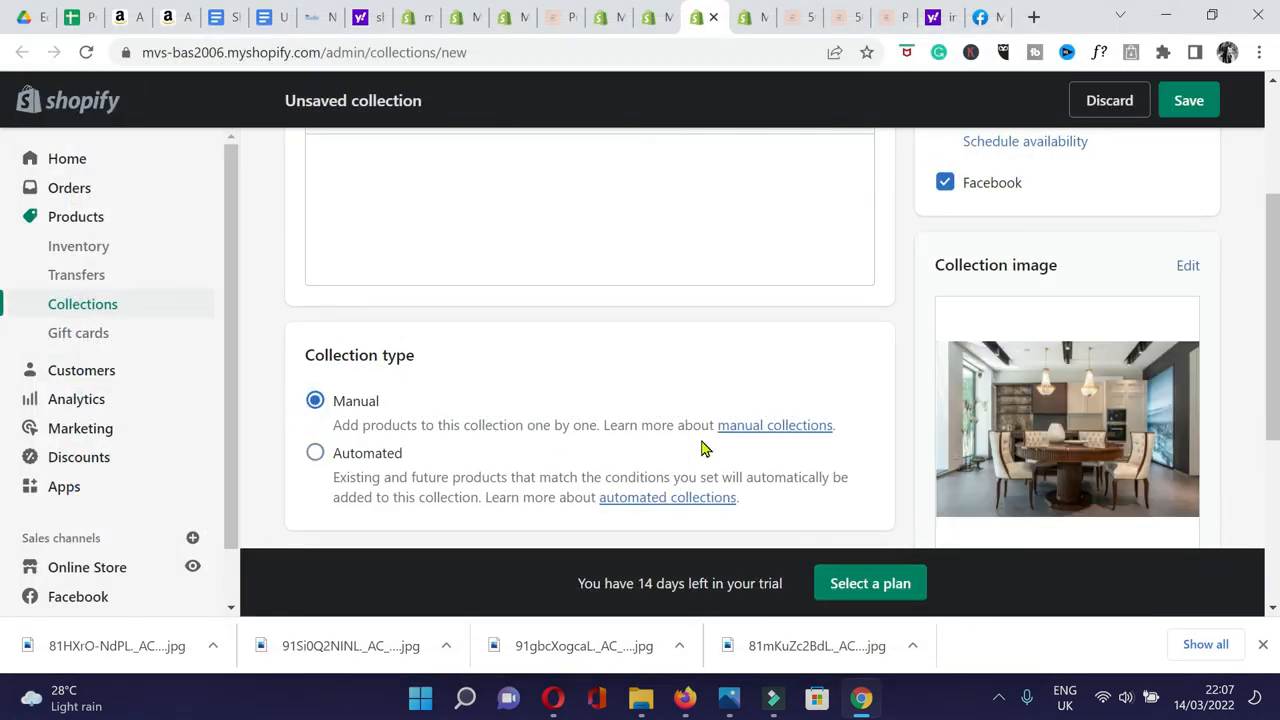
click(1200, 102)
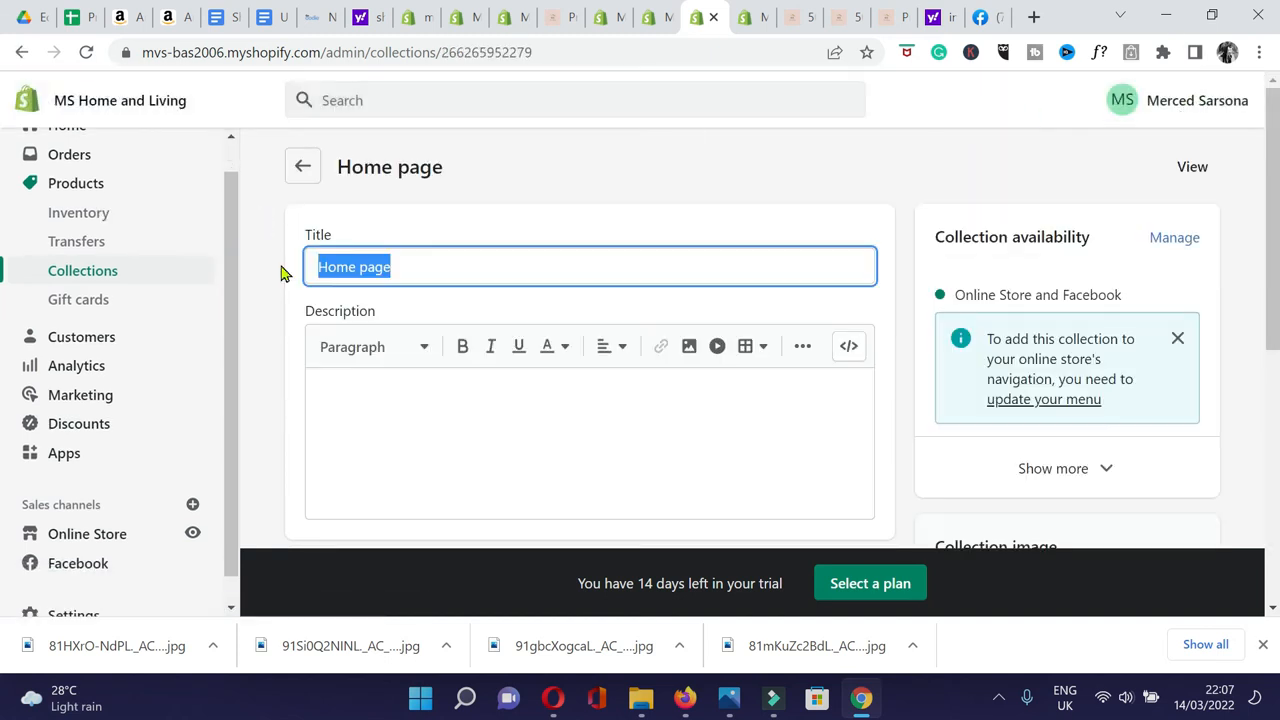
Rename the Home page collection to "Kitchen", save it and check the collections list.
text(KItchen)
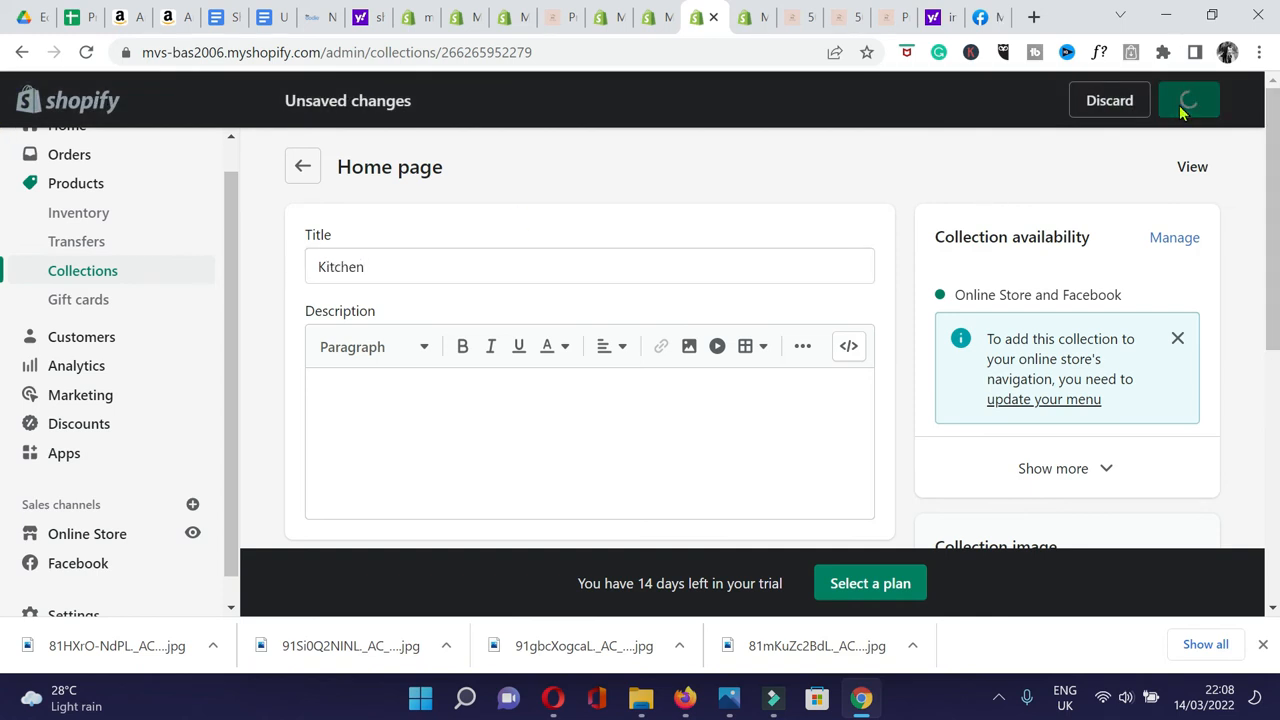
click(305, 172)
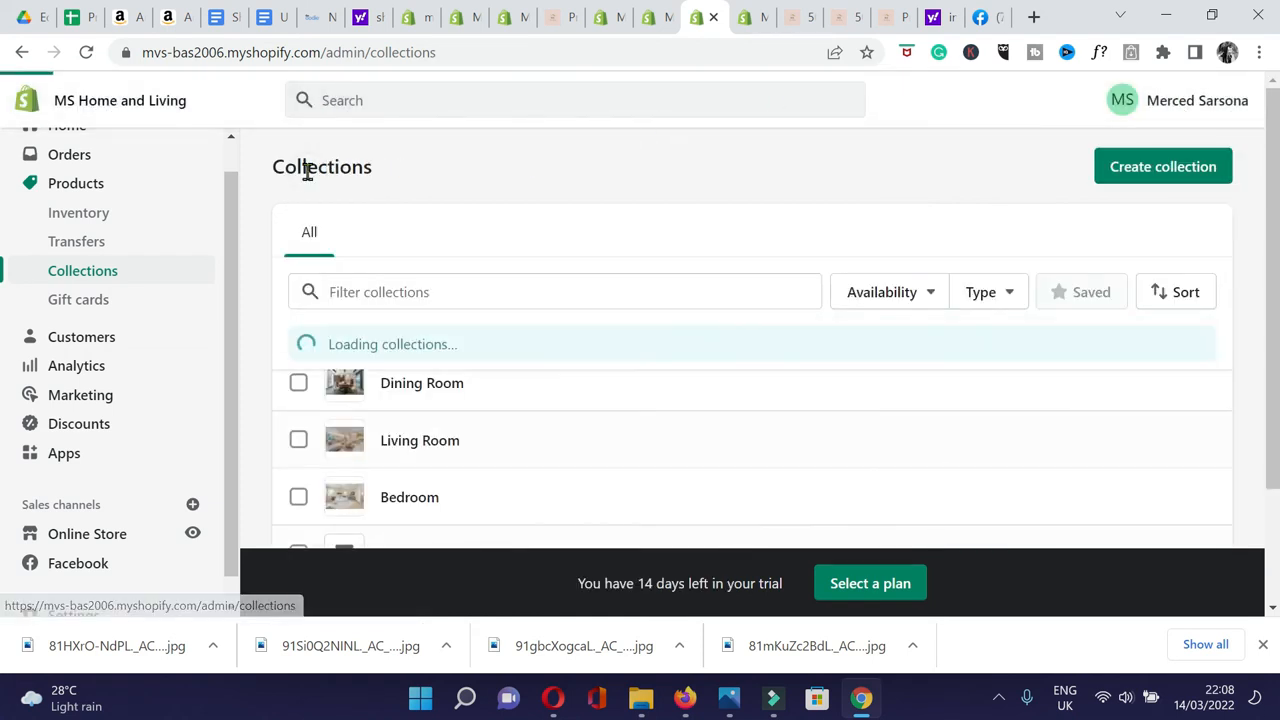
scroll(662, 420, down, 1)
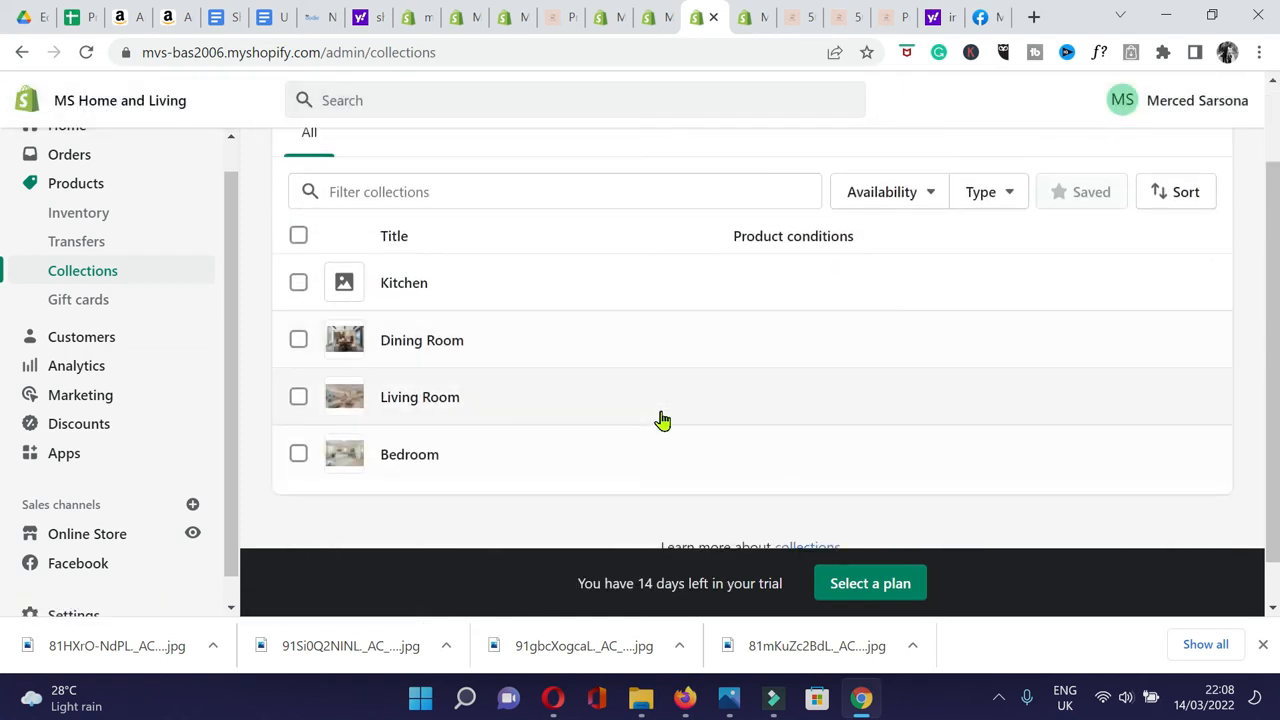
scroll(664, 420, up, 1)
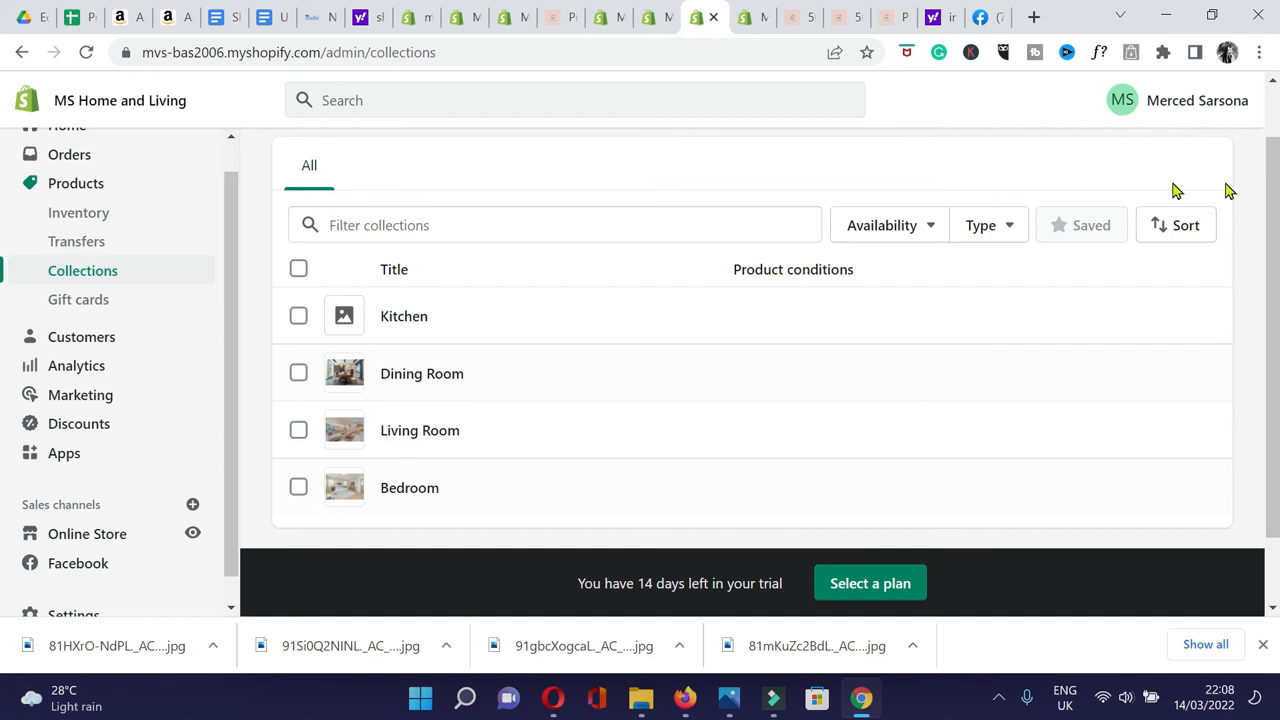
Create a manual collection titled "Bathroom", choose pexels-photo-342800 as its image, save it and return to the collections list.
scroll(1228, 190, up, 1)
click(1189, 165)
click(431, 268)
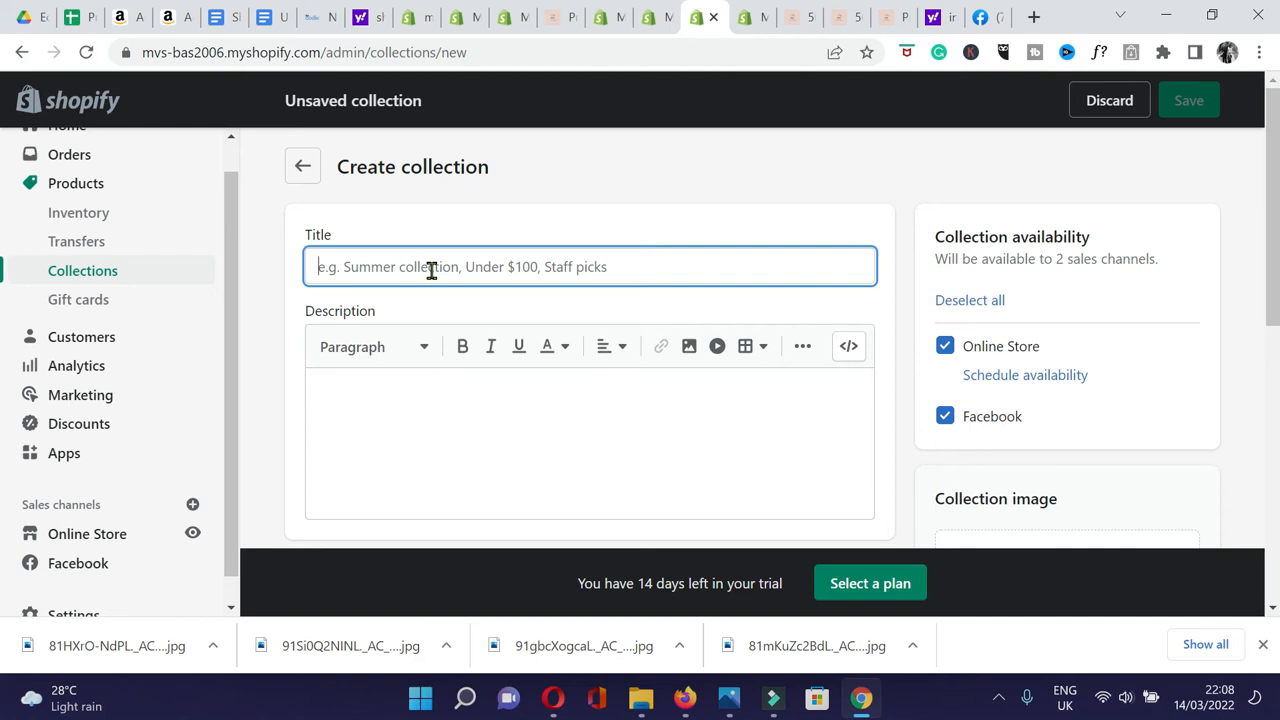
text(Bathroom)
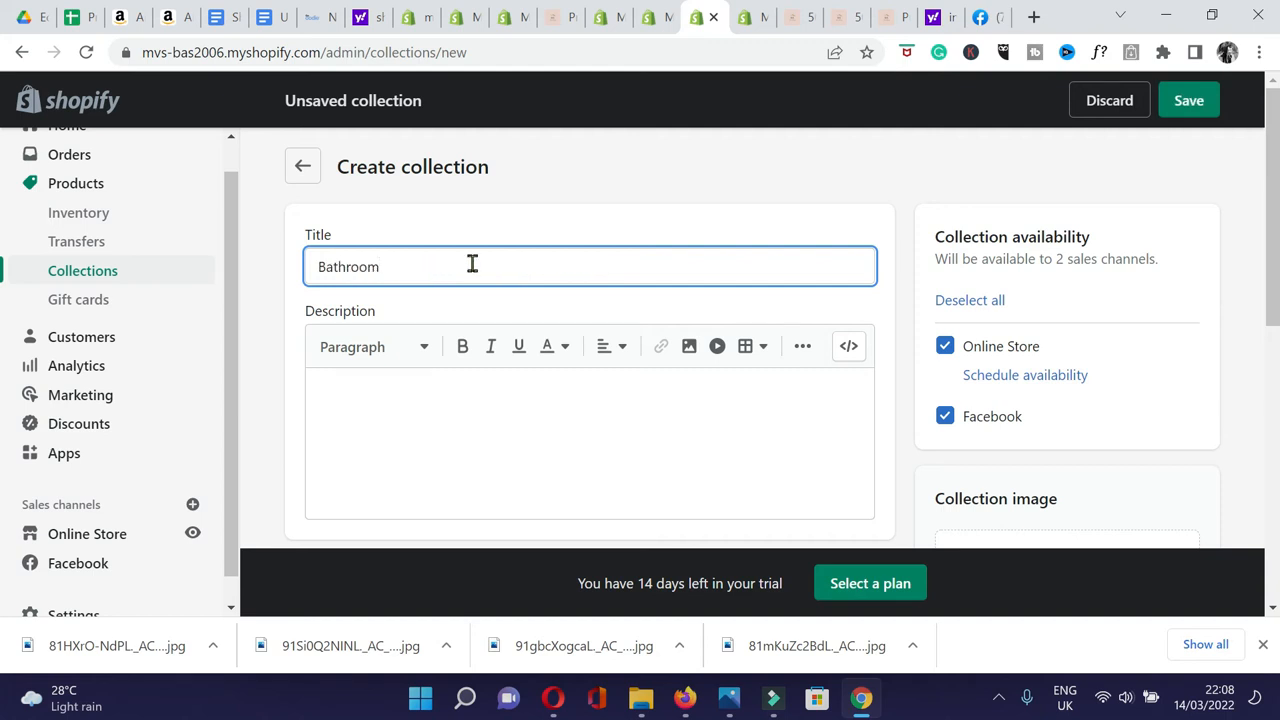
scroll(829, 277, down, 3)
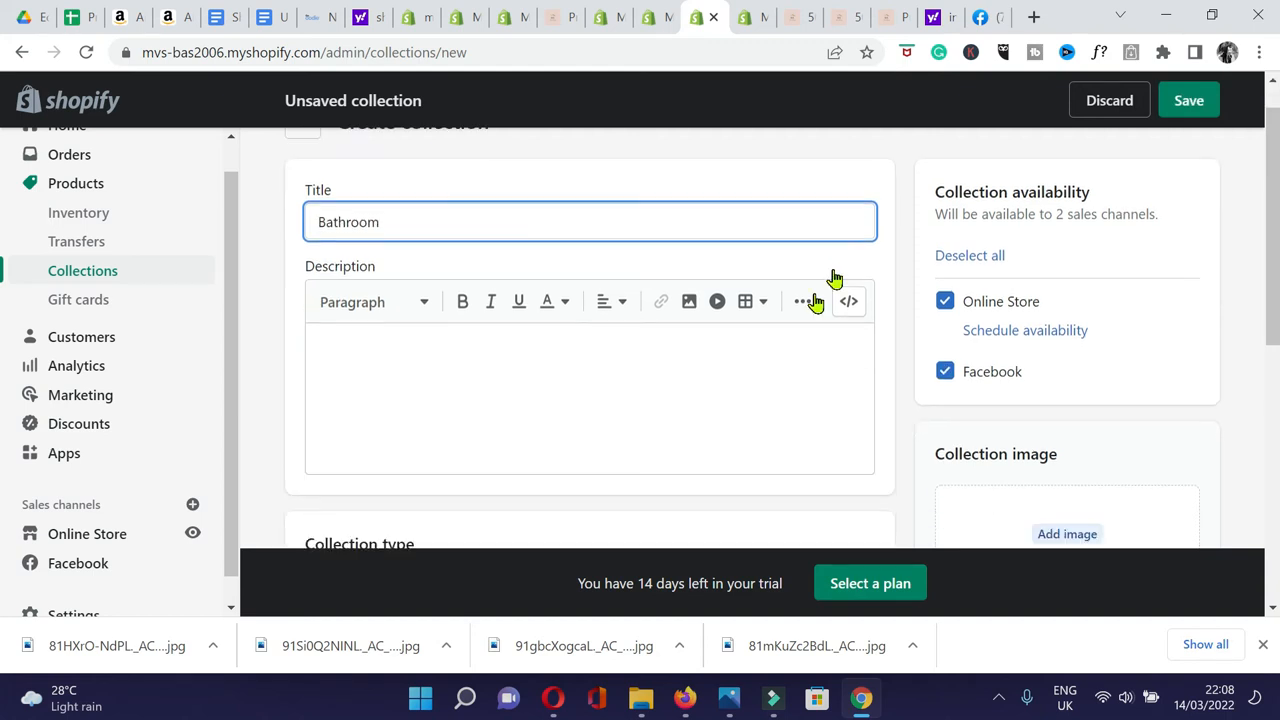
click(312, 370)
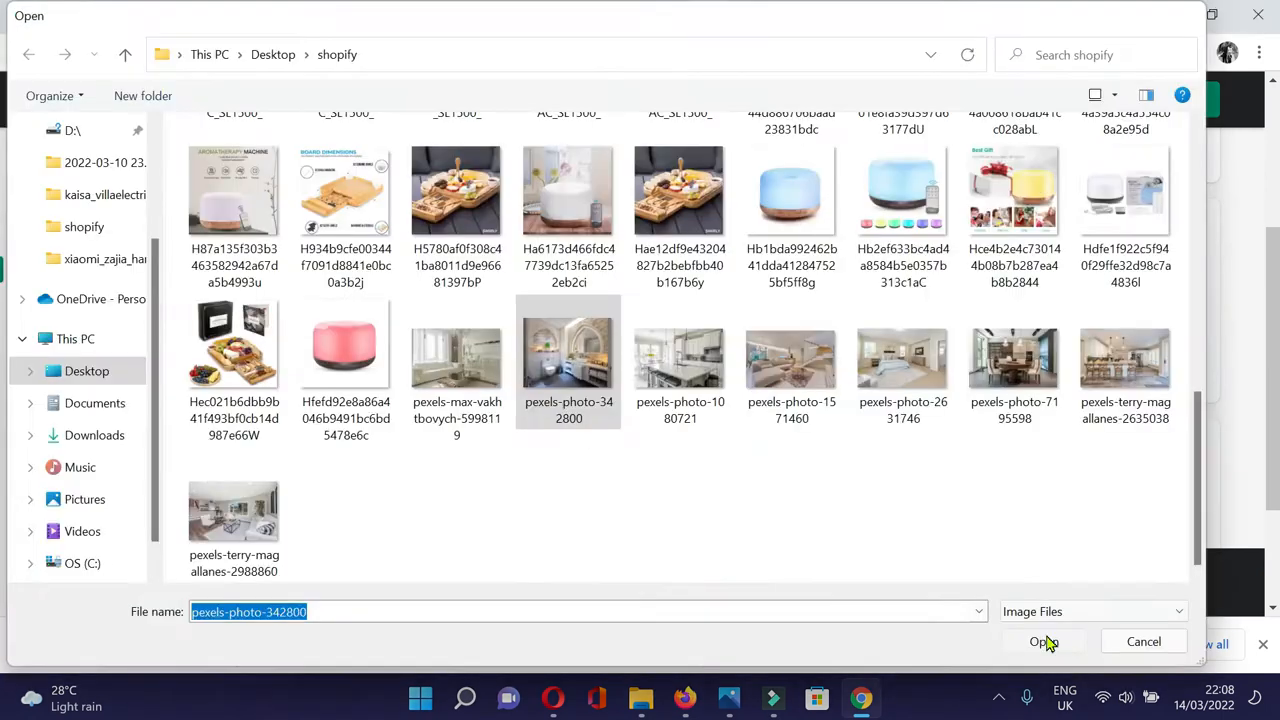
click(1046, 643)
click(1190, 100)
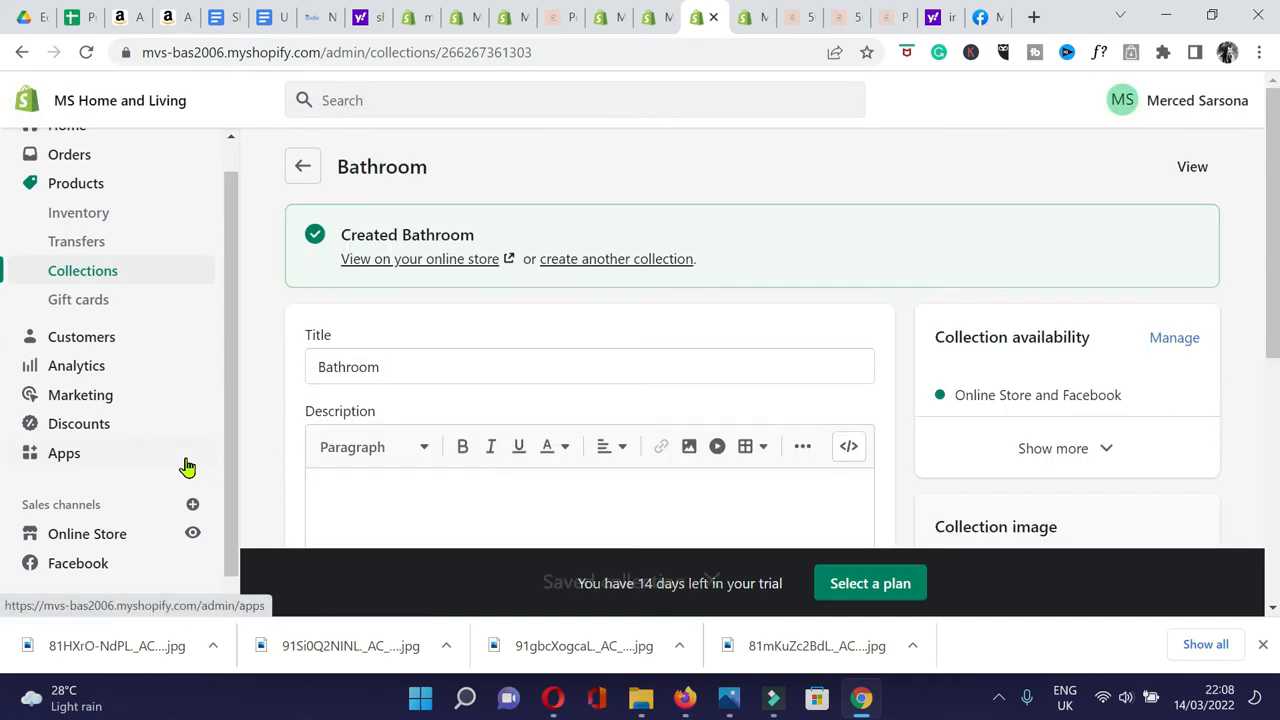
click(298, 166)
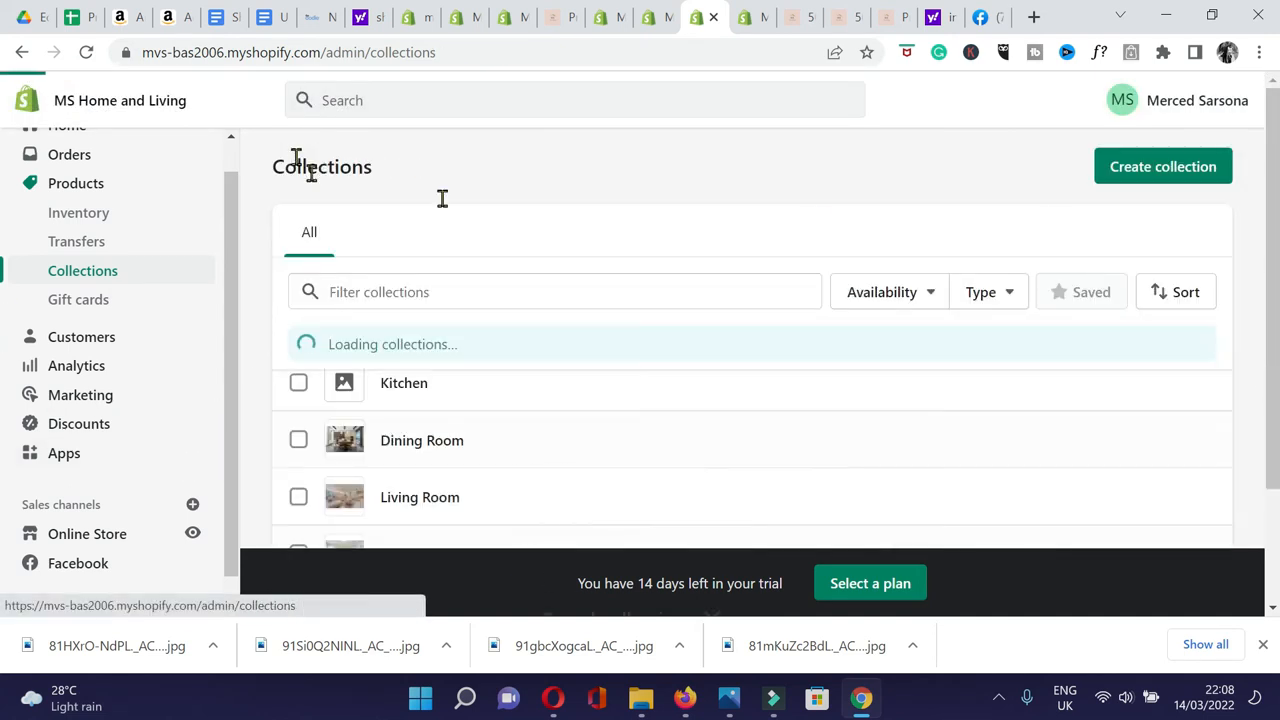
Open the Kitchen collection and upload the kitchen photo as its collection image.
scroll(748, 444, down, 1)
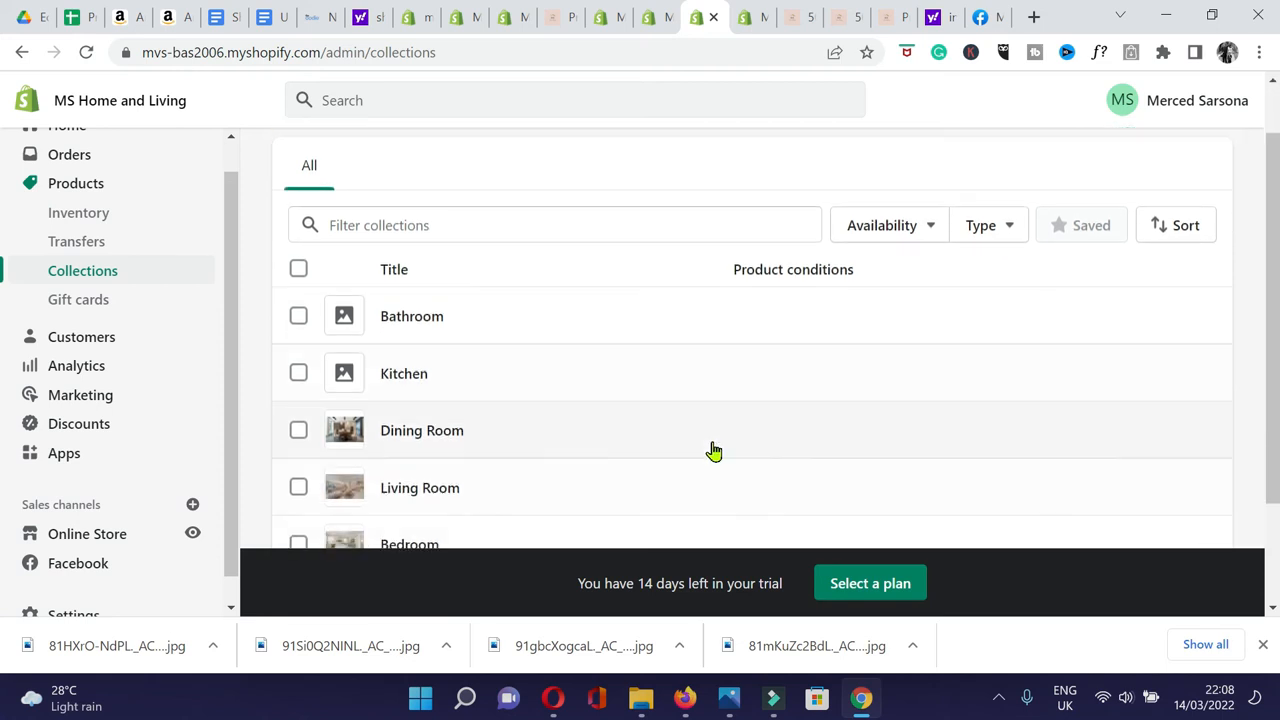
scroll(568, 438, down, 1)
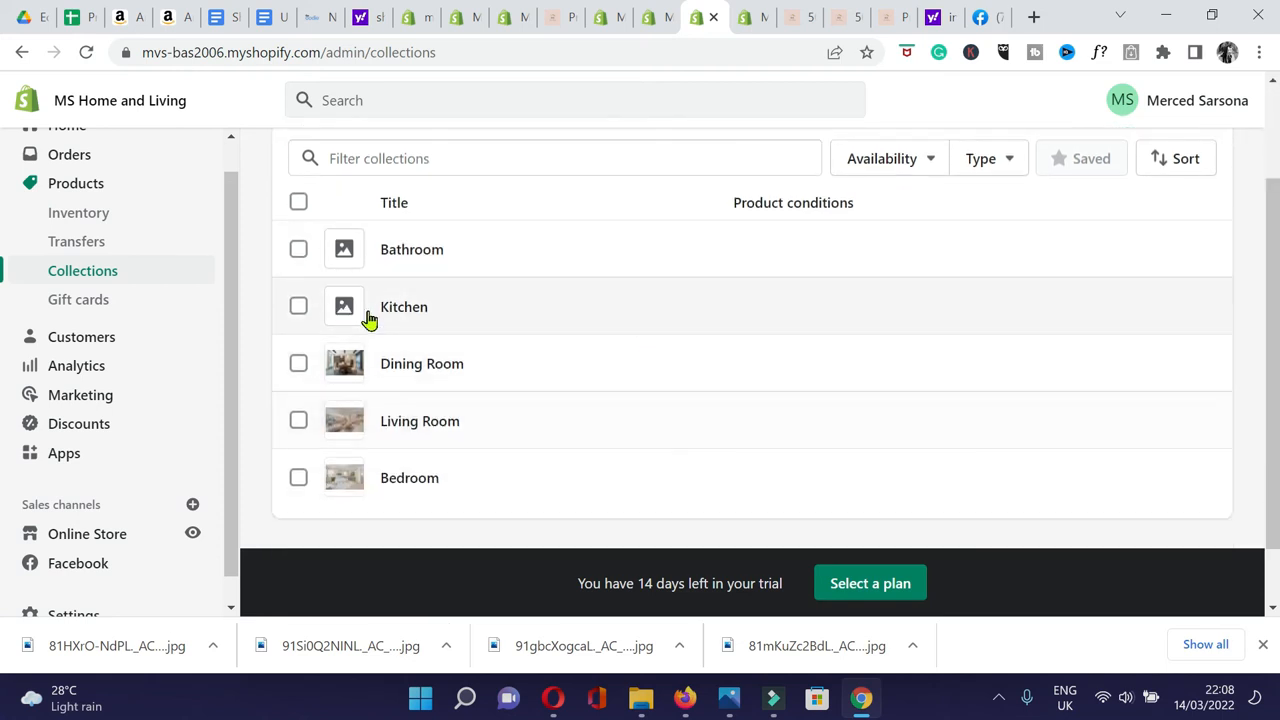
click(368, 316)
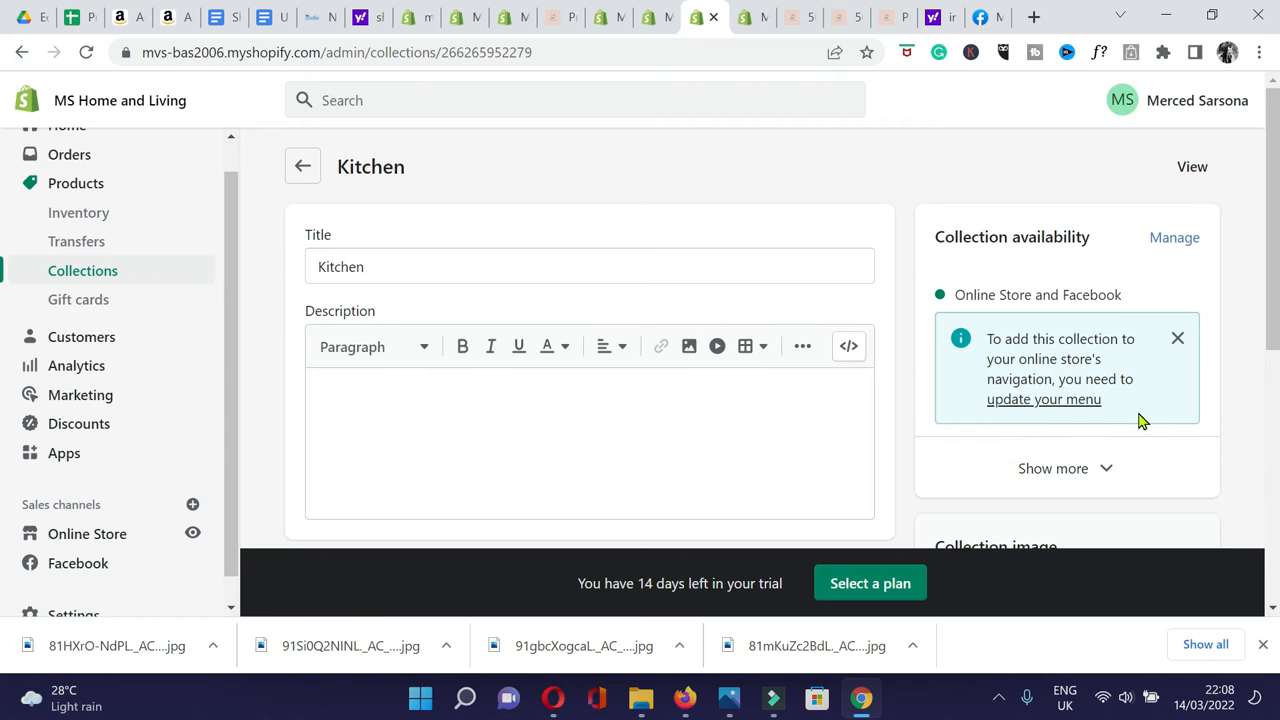
scroll(1140, 422, down, 2)
click(1049, 497)
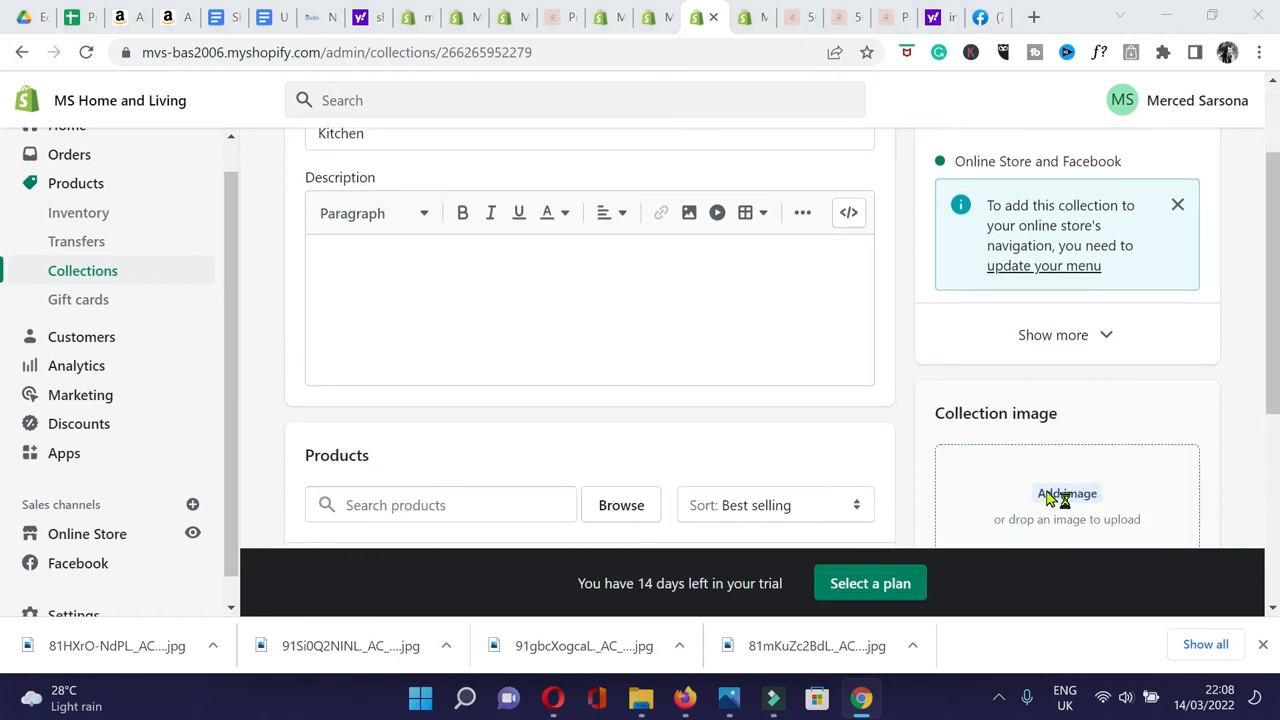
click(1048, 650)
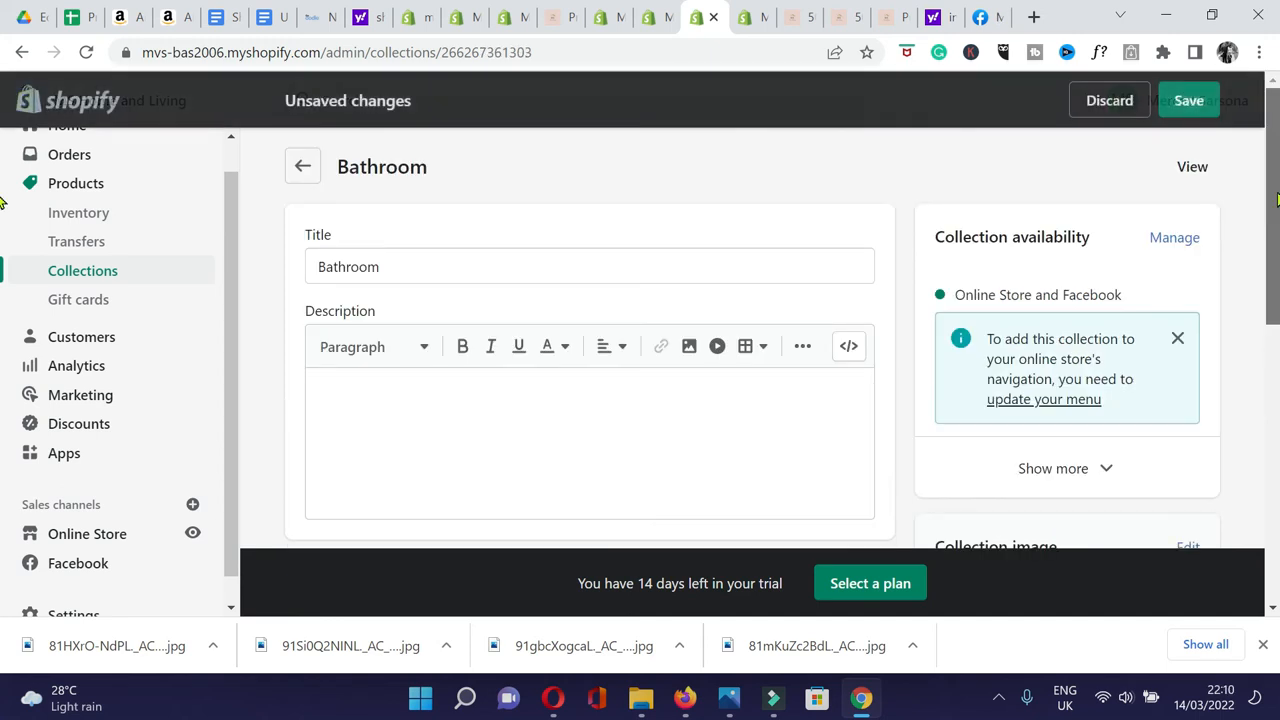
Save the Bathroom collection with its new image and return to the collections list.
drag(1279, 325, 1279, 205)
click(1208, 108)
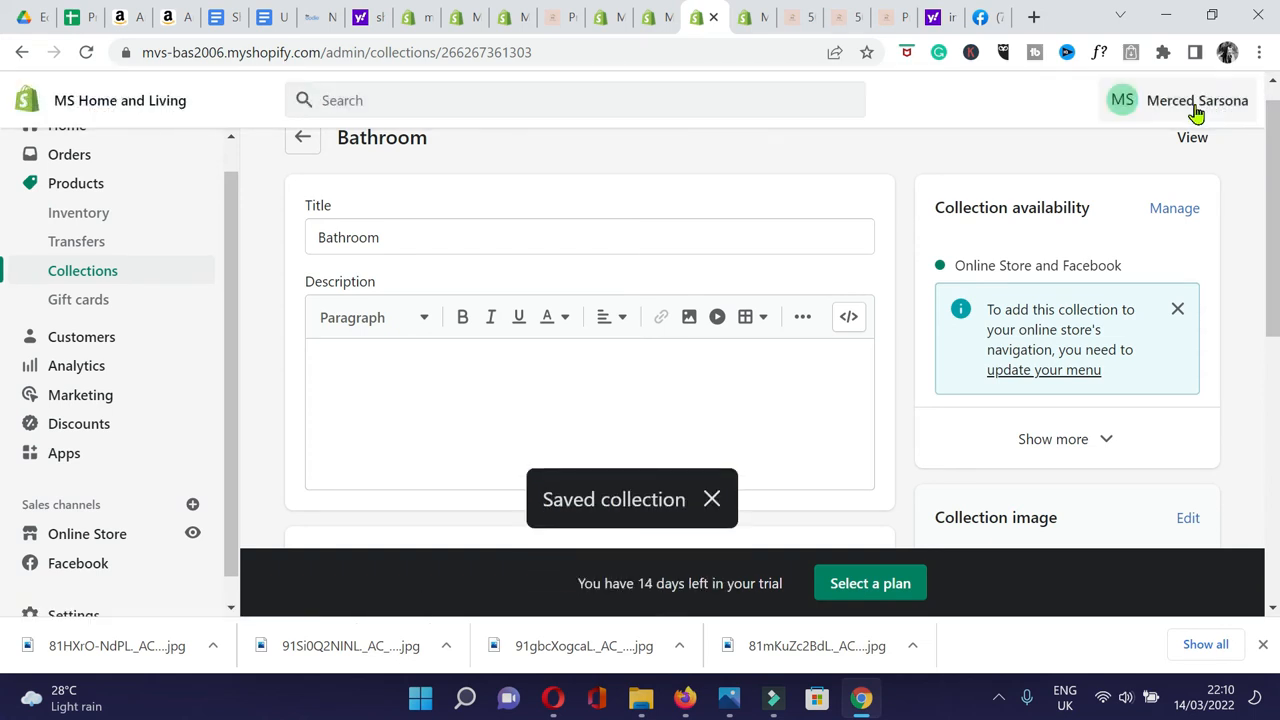
click(299, 140)
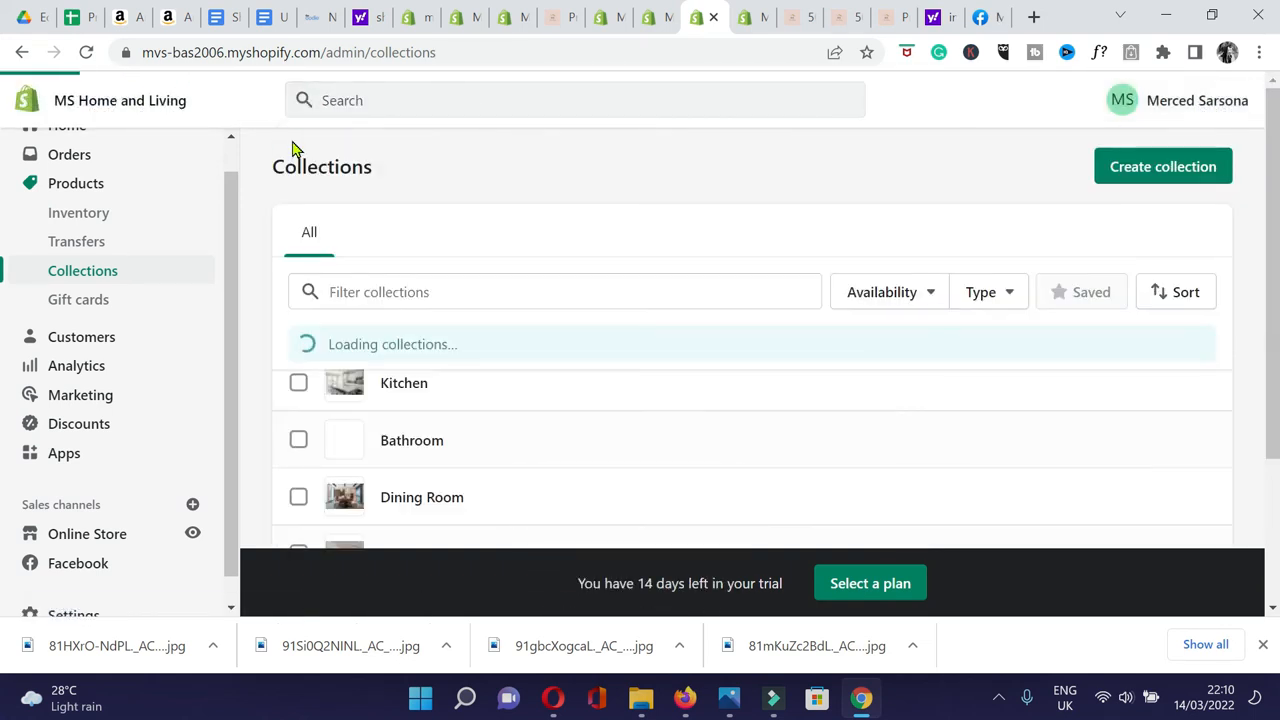
Open the theme editor for the current Minimal theme of the online store.
scroll(788, 441, down, 2)
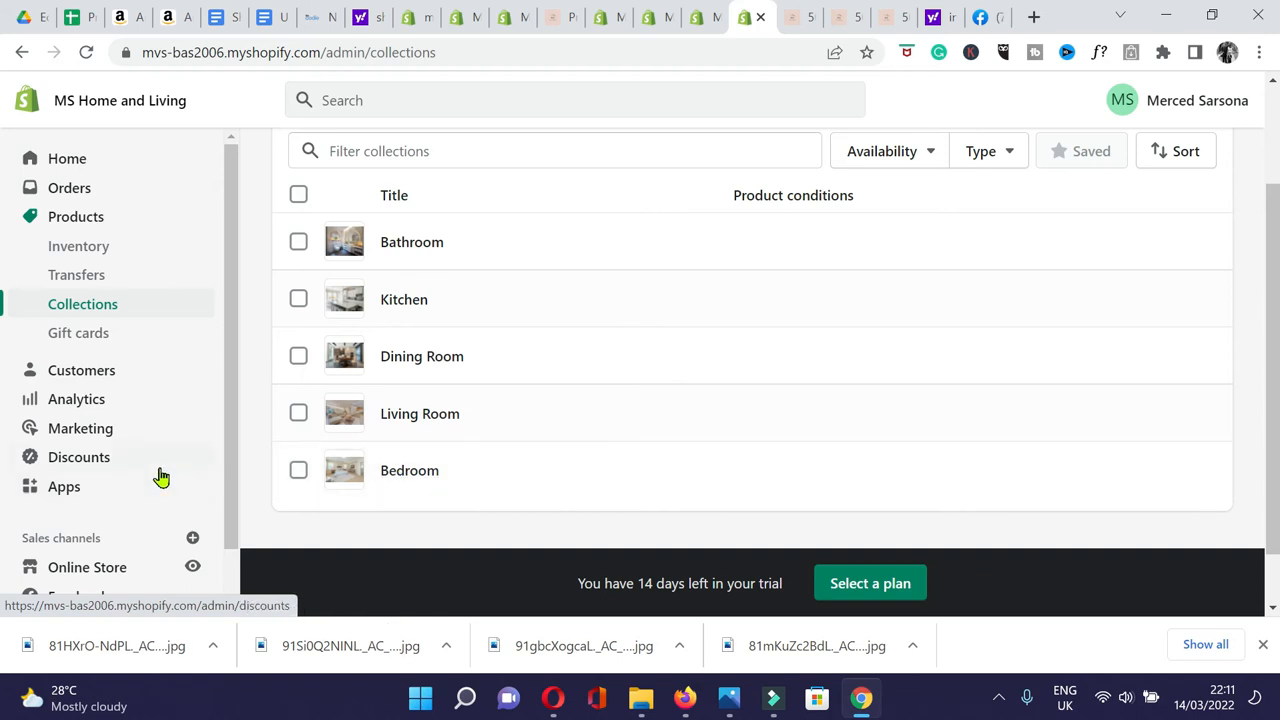
scroll(143, 520, down, 1)
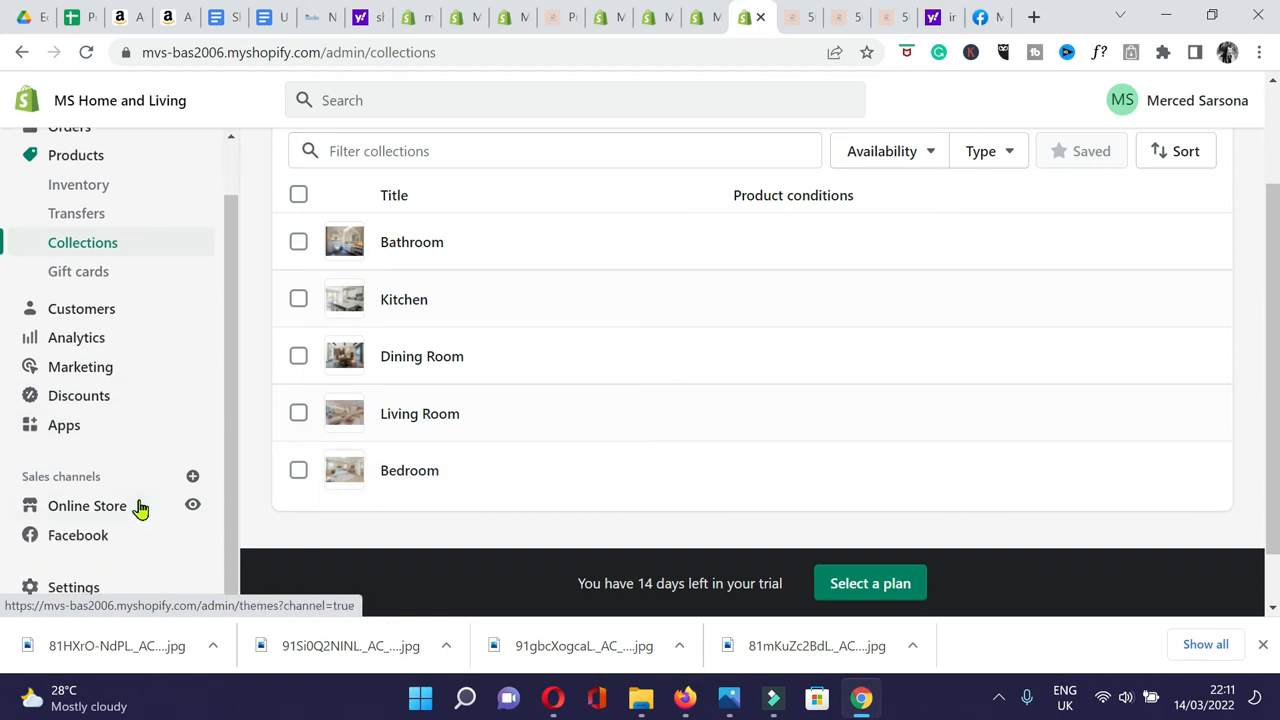
click(88, 518)
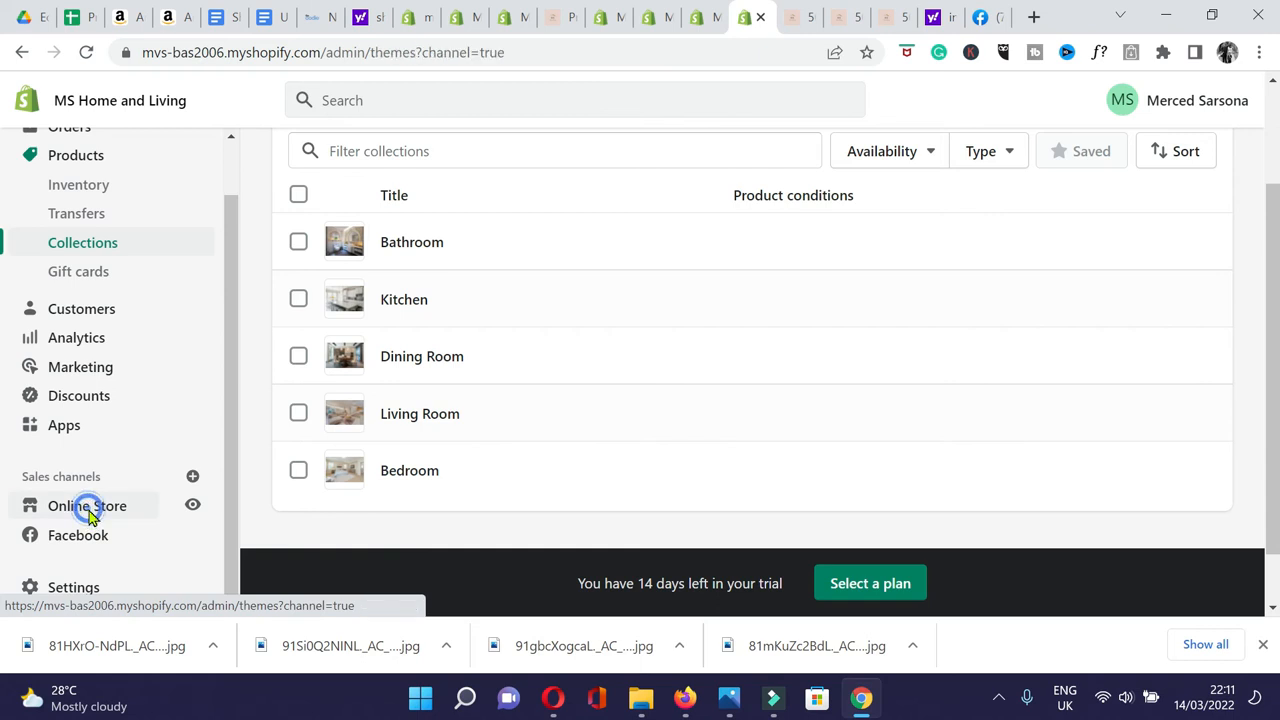
scroll(126, 494, down, 1)
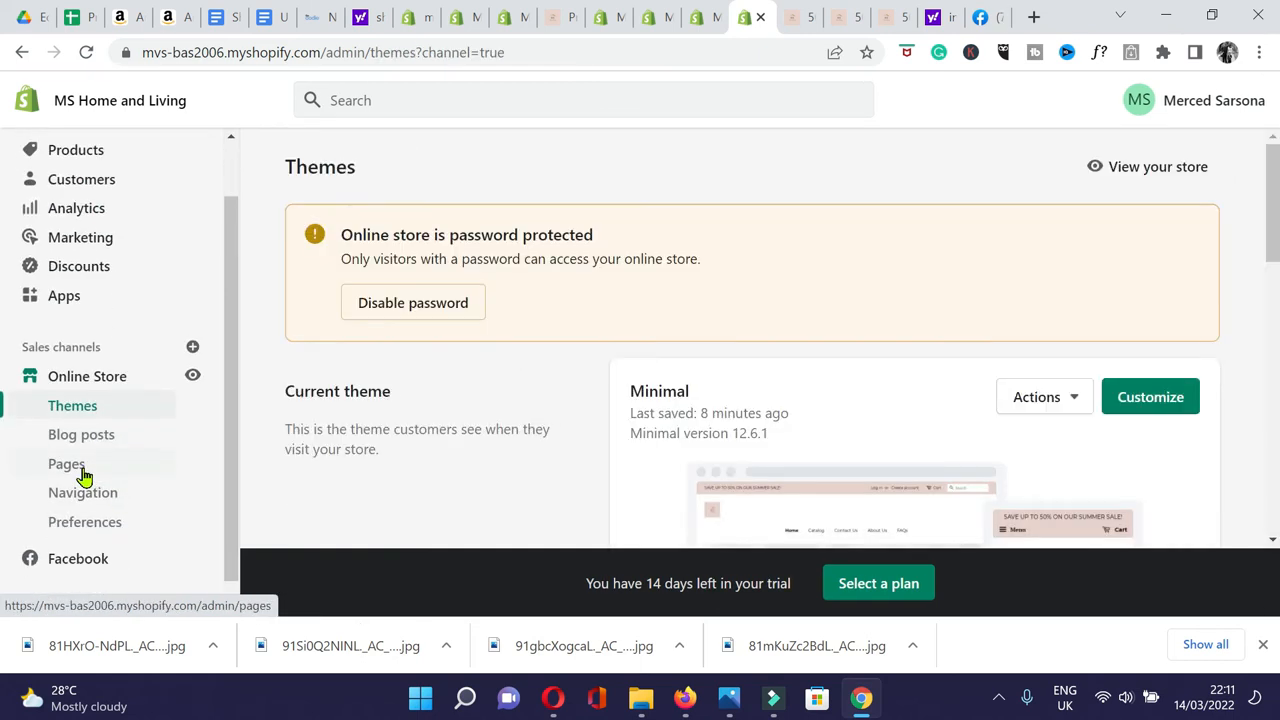
scroll(85, 470, up, 1)
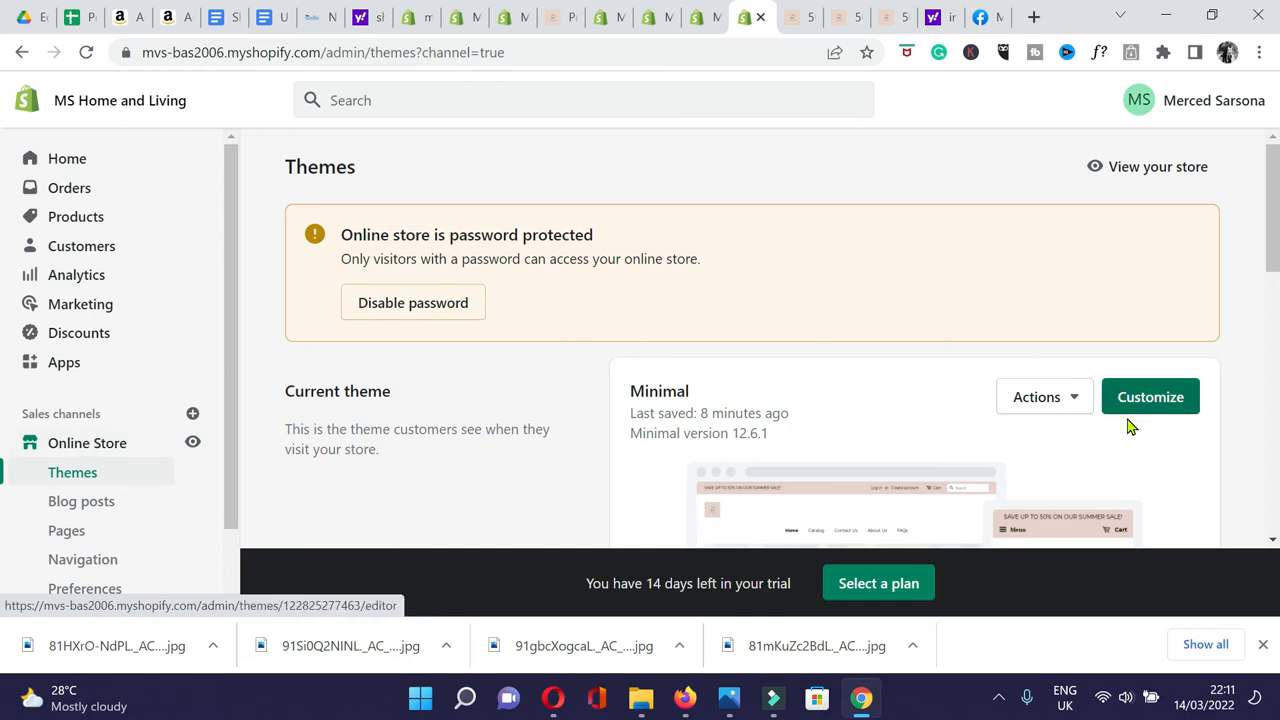
scroll(1140, 410, down, 1)
click(1160, 365)
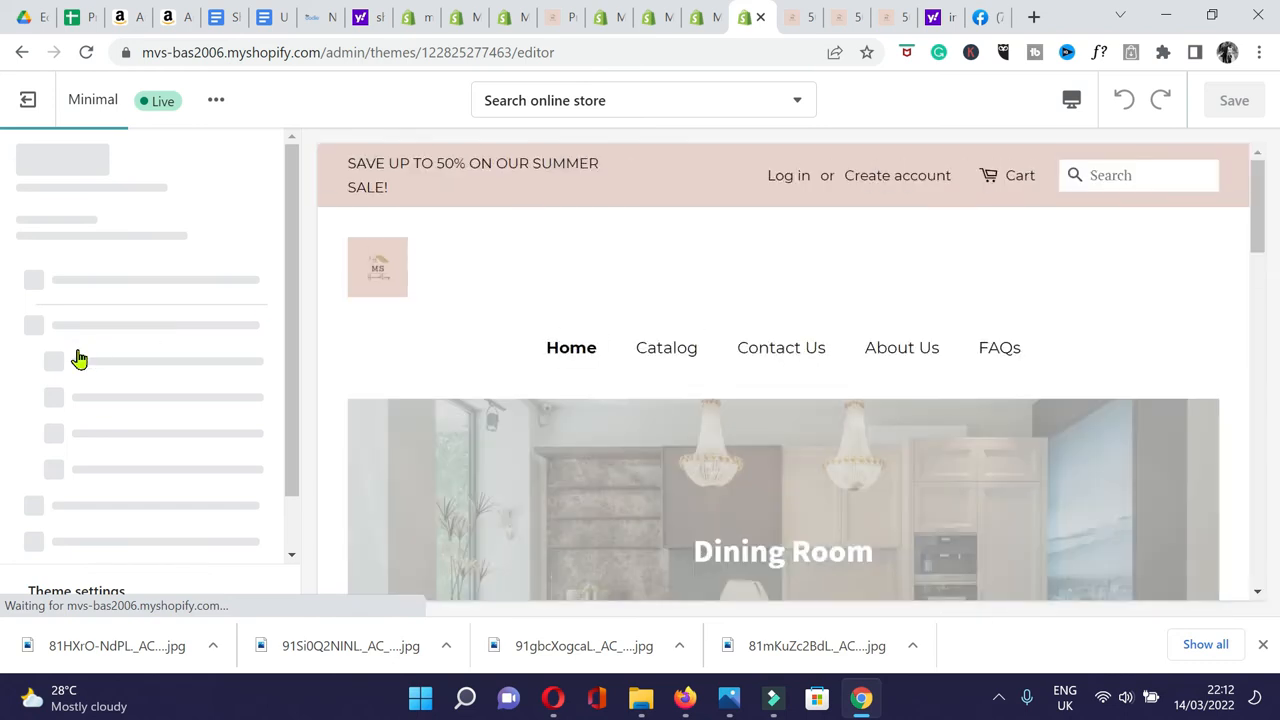
Assign the Bathroom collection to the first block of the home page's New In collection list and save the theme.
scroll(137, 423, down, 1)
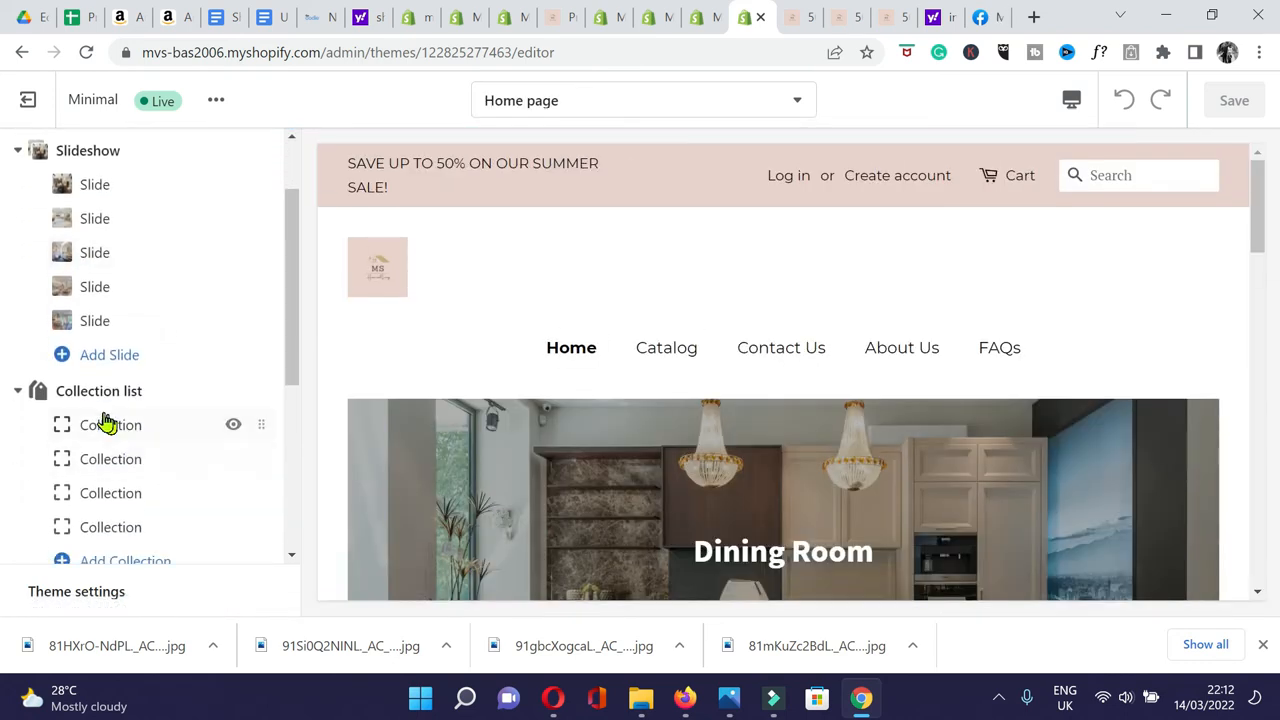
click(111, 425)
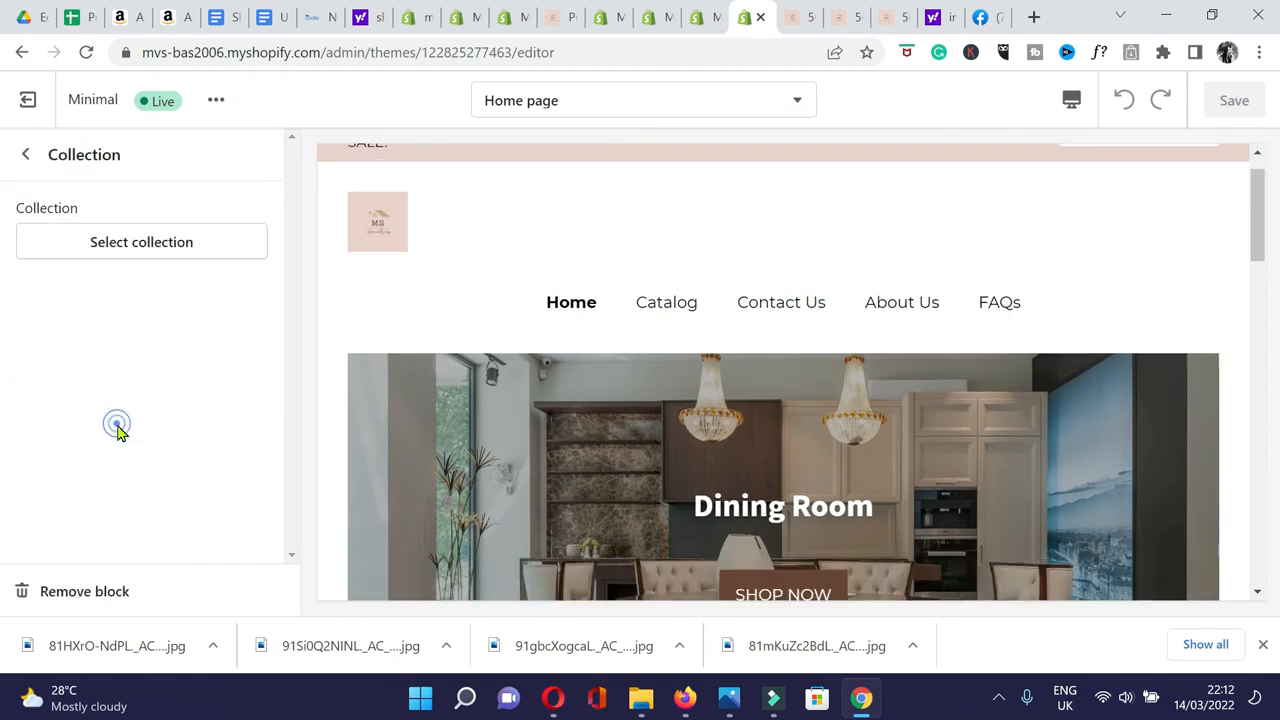
click(141, 256)
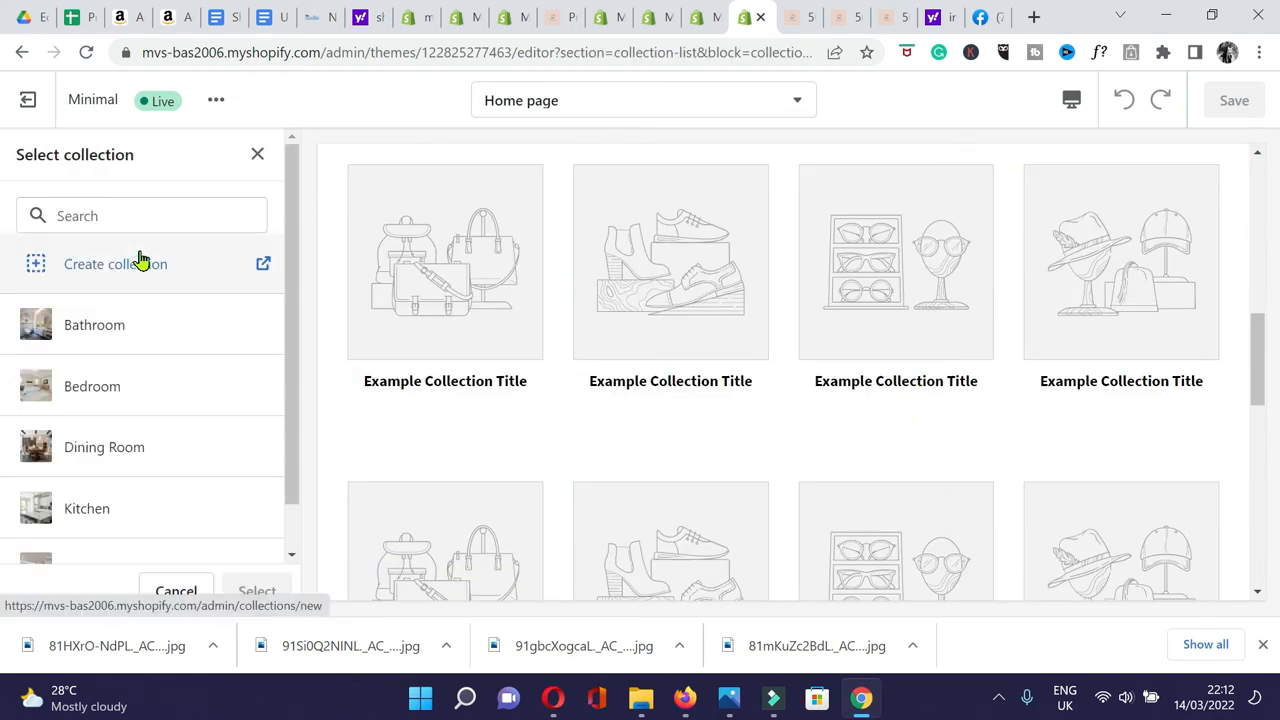
click(92, 328)
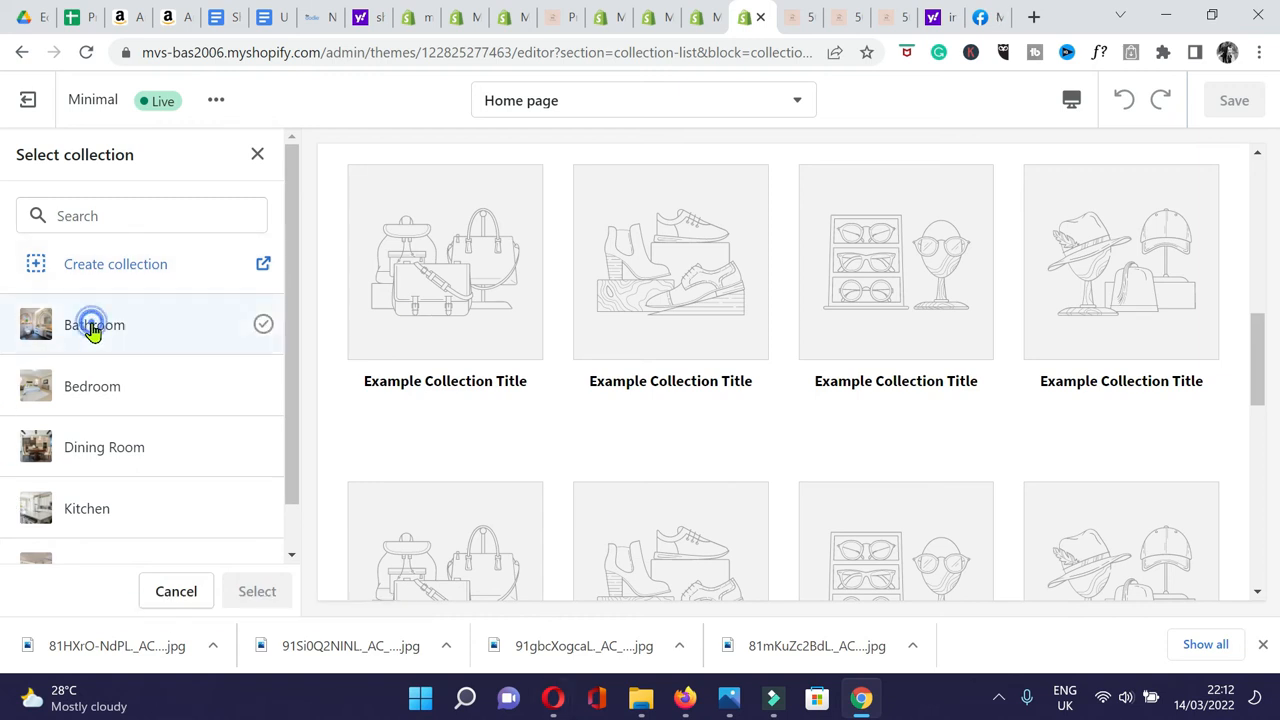
click(250, 592)
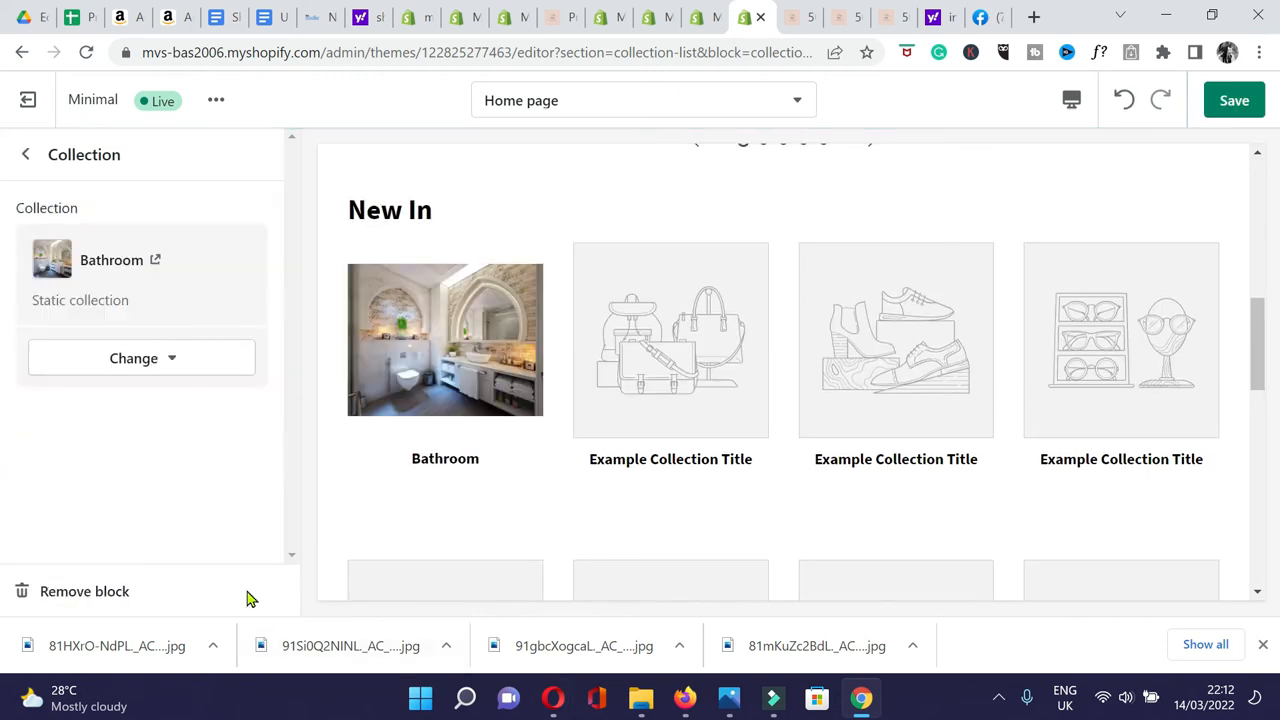
click(1236, 104)
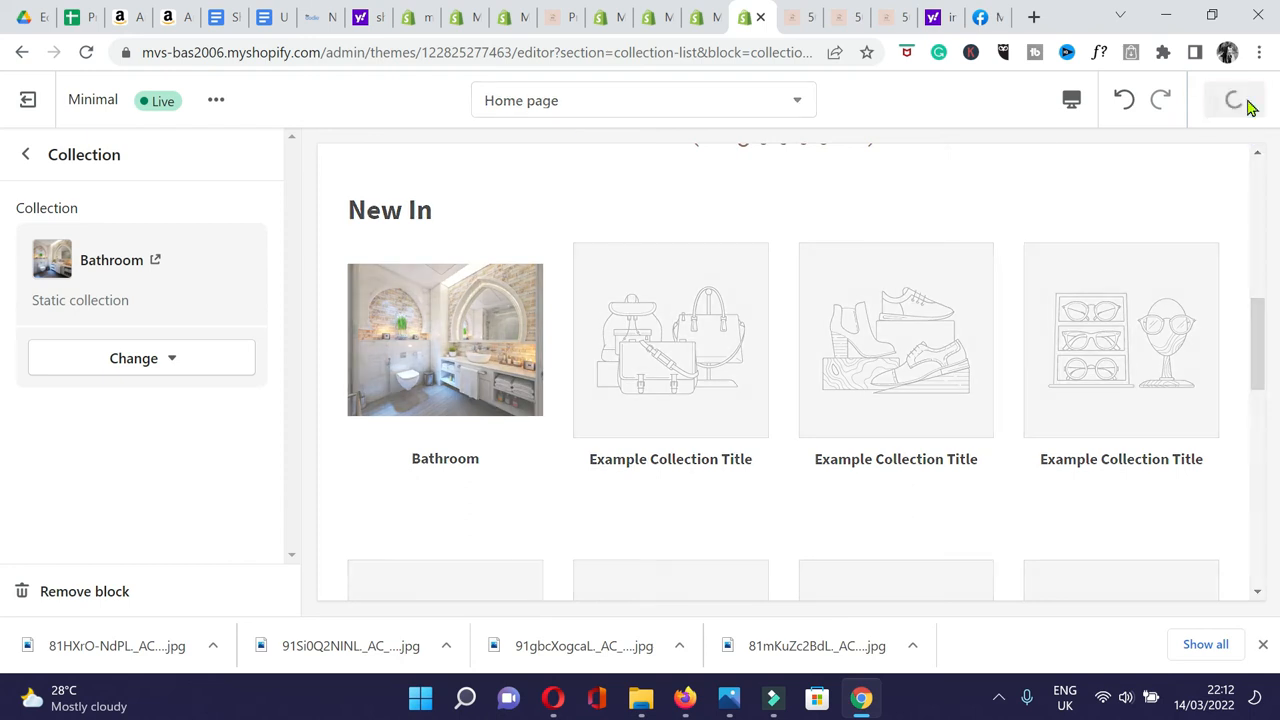
click(23, 155)
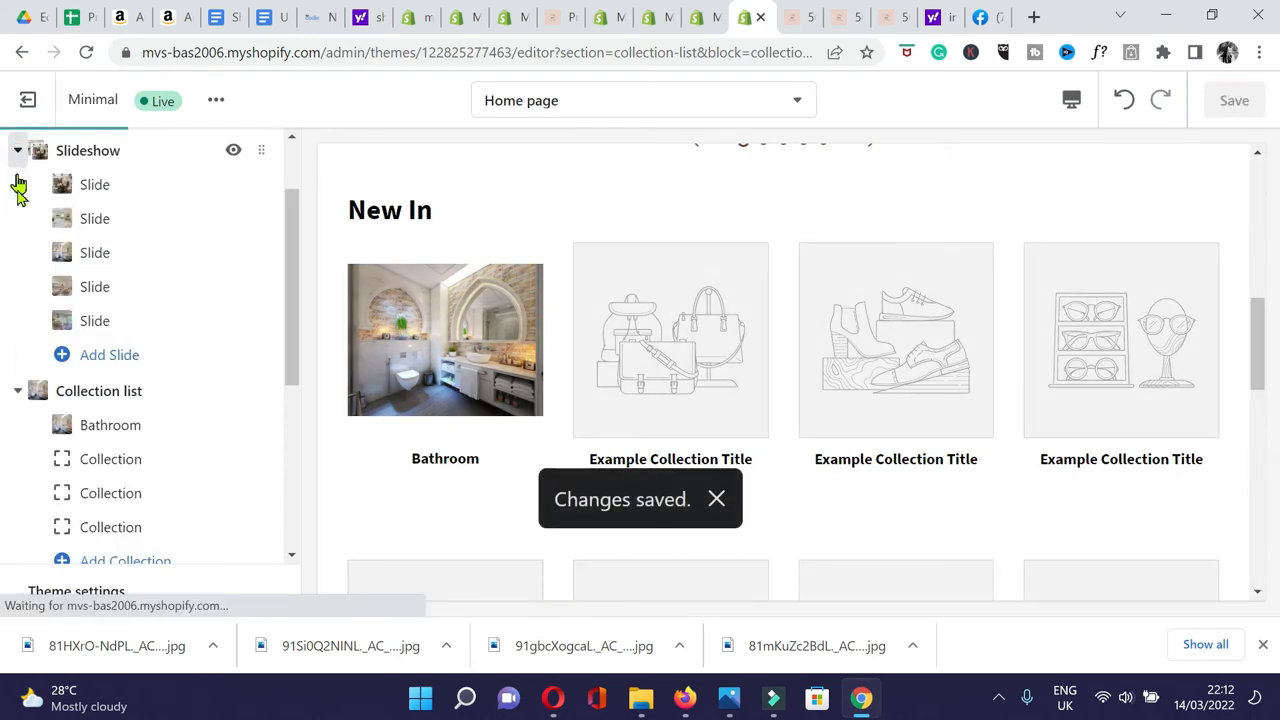
Assign the Bedroom collection to the second block of the New In list and return to the section overview.
click(107, 465)
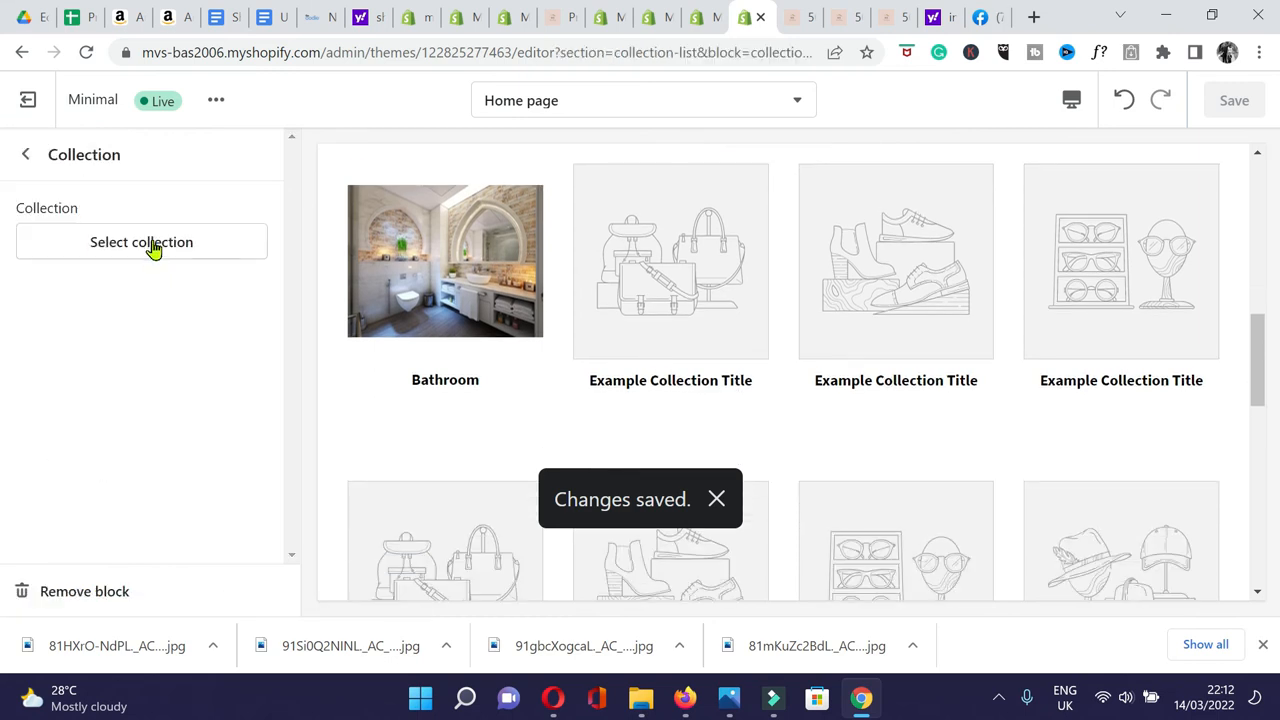
click(149, 249)
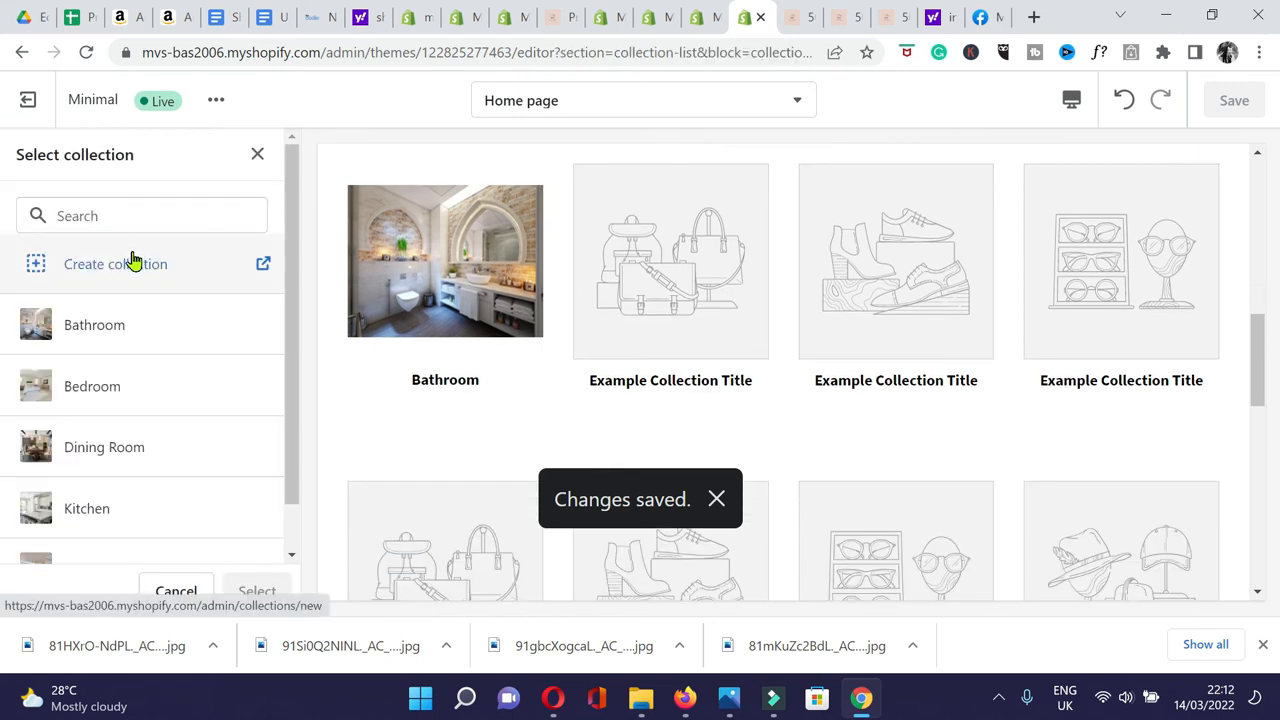
click(90, 395)
click(254, 593)
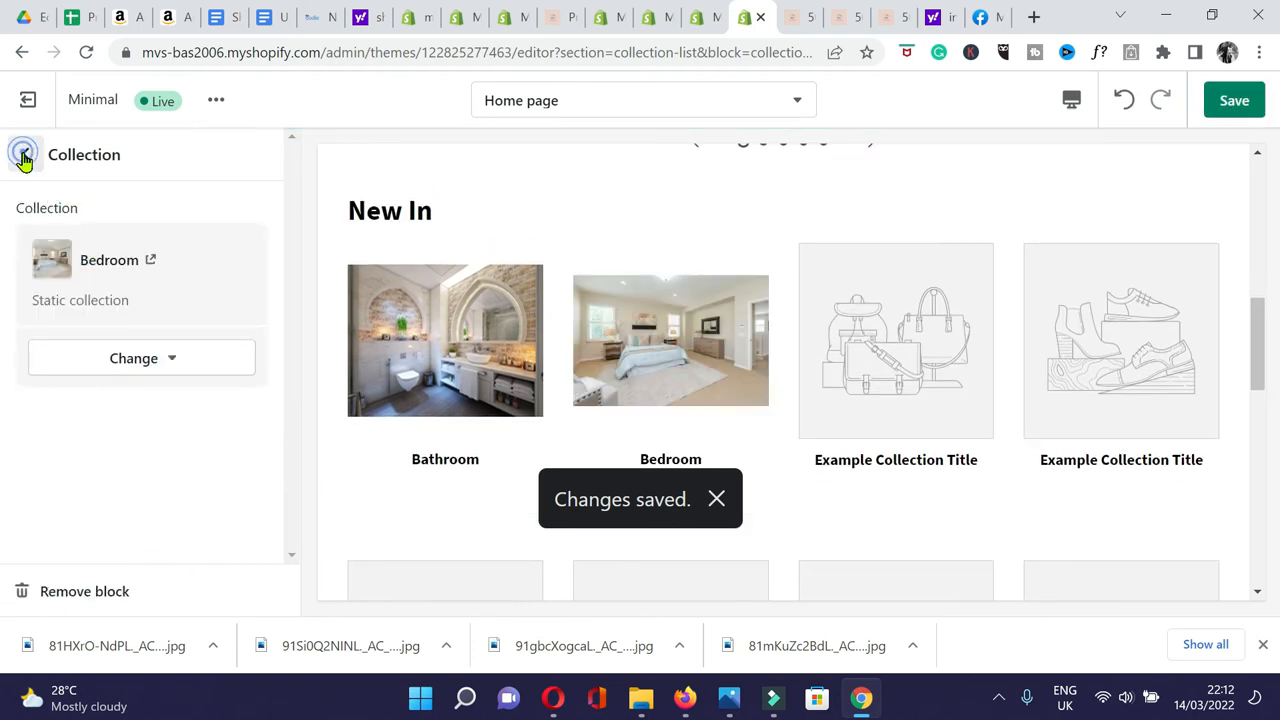
click(27, 158)
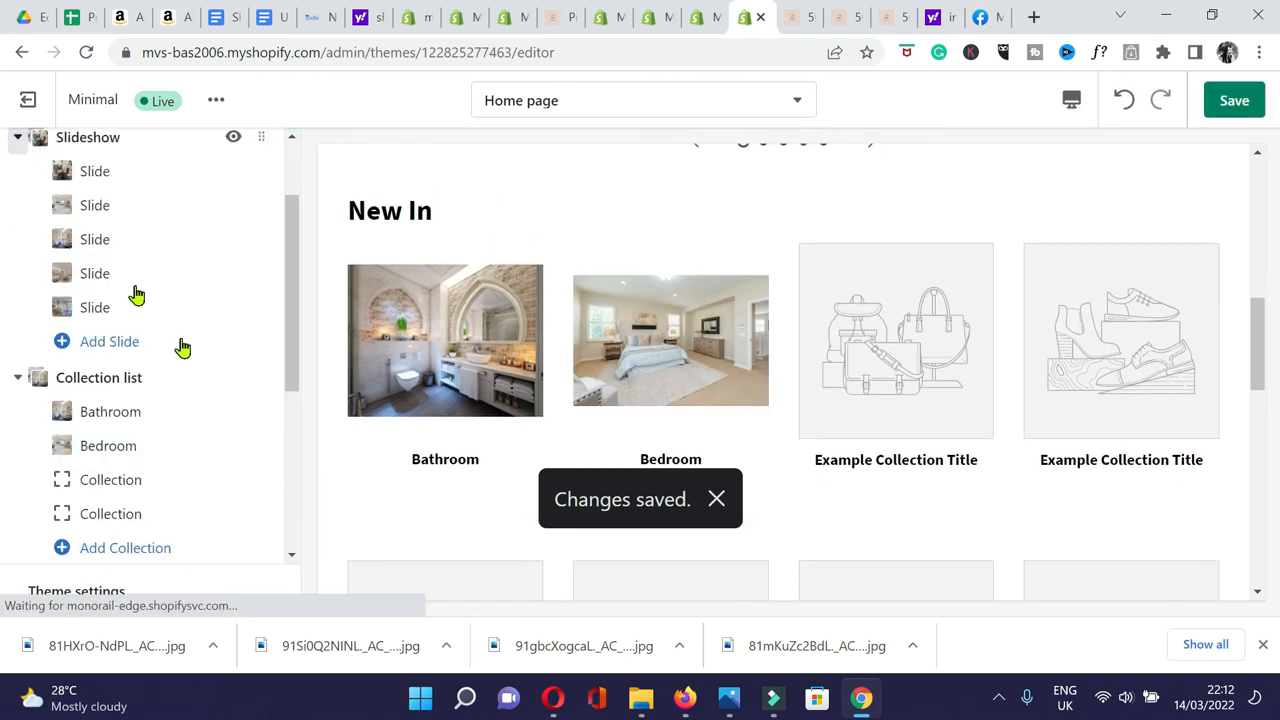
Assign the Dining Room collection to the third block of the New In list and return to the section overview.
click(110, 480)
click(128, 238)
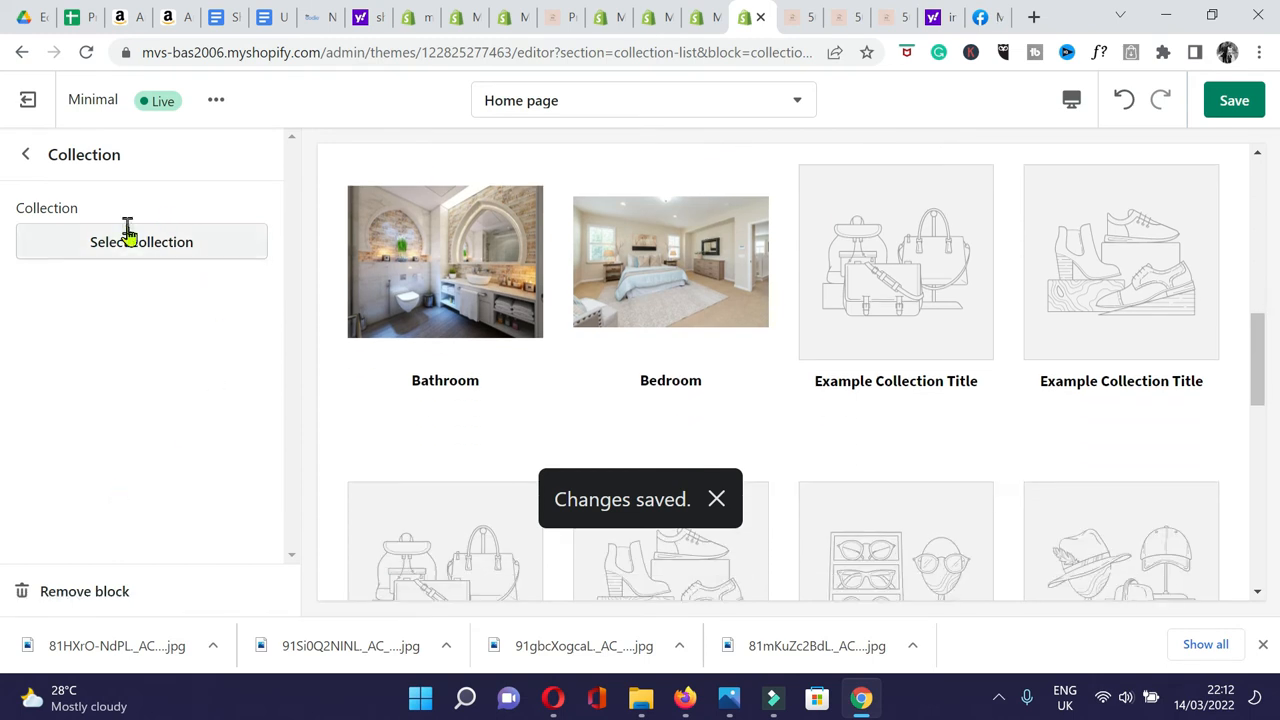
click(160, 457)
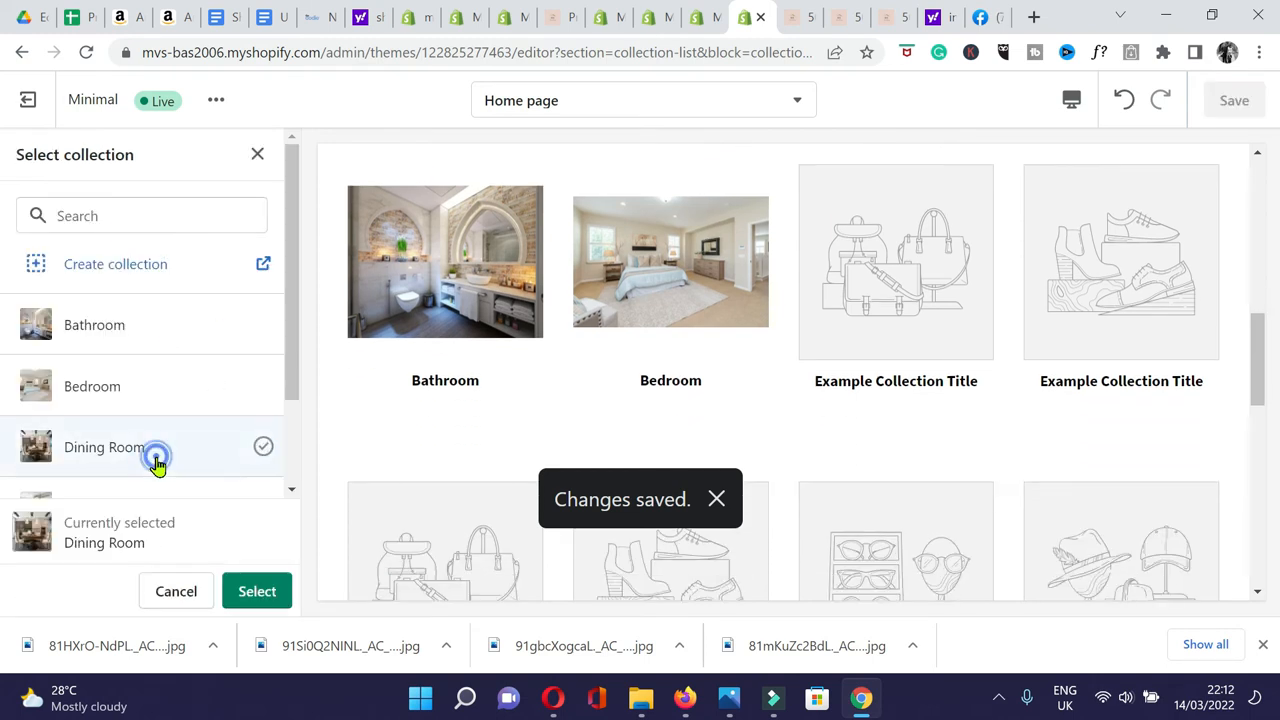
click(246, 598)
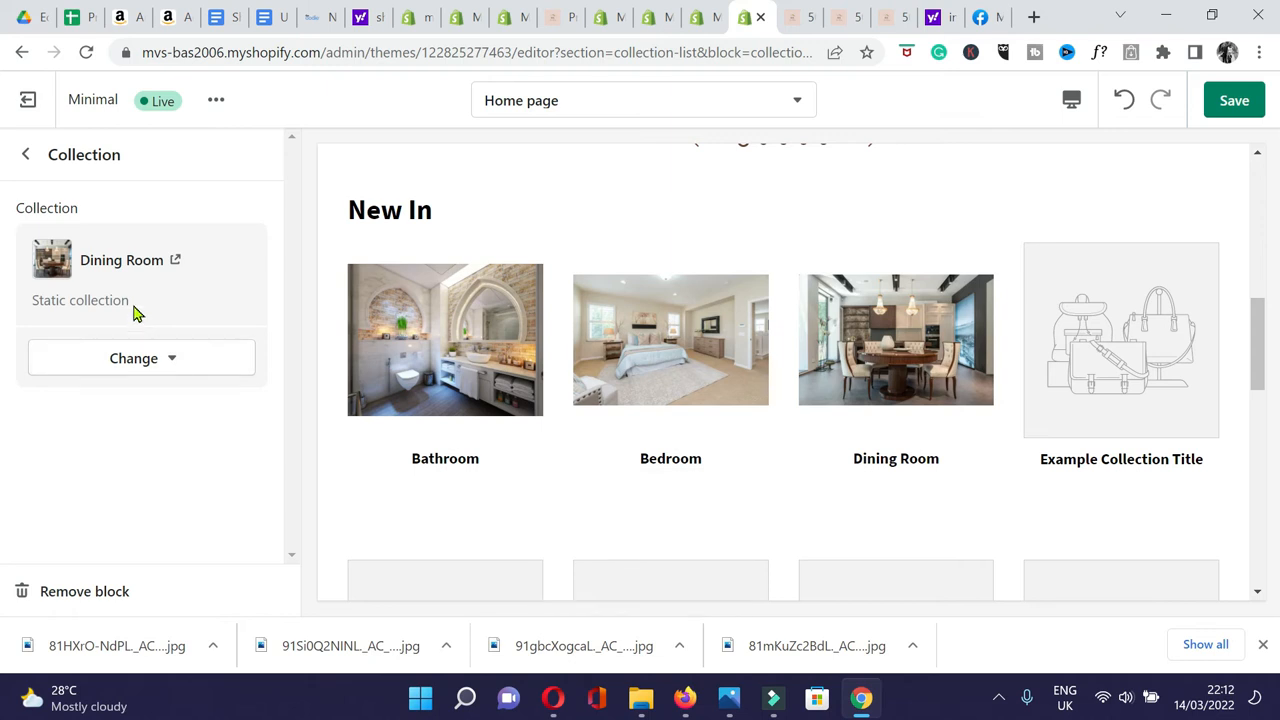
click(31, 152)
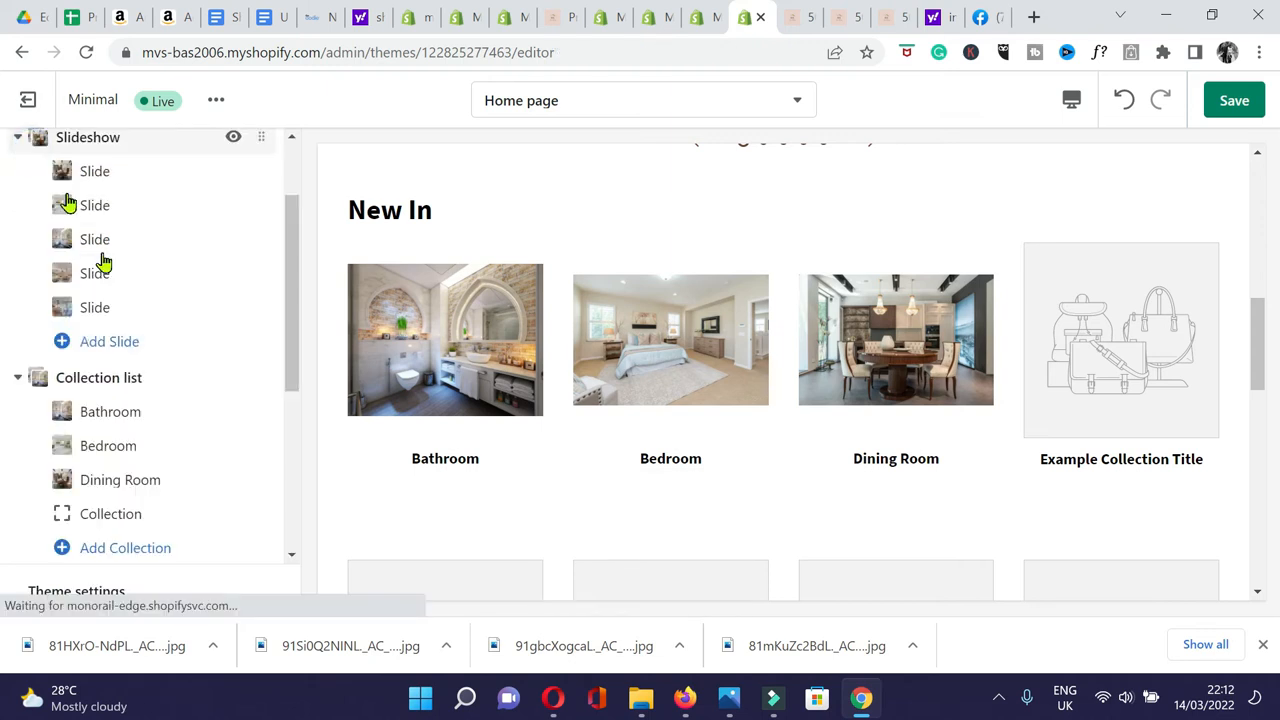
click(146, 484)
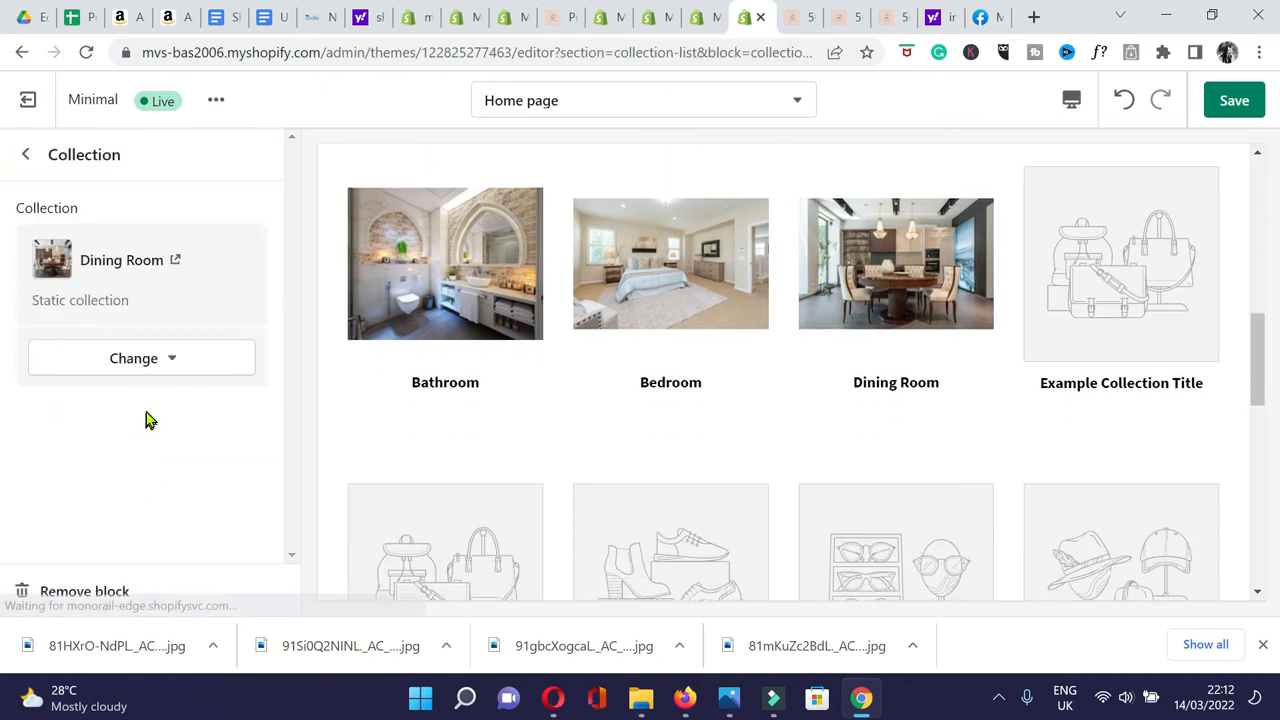
click(136, 362)
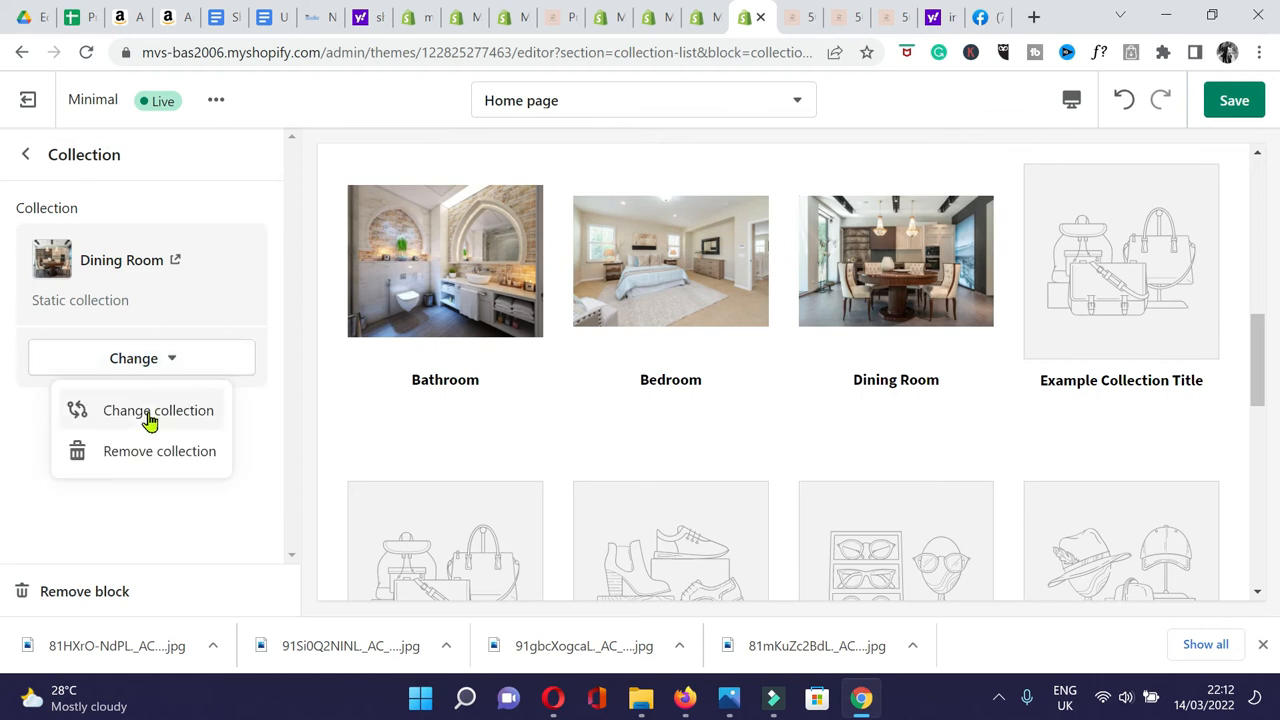
click(25, 154)
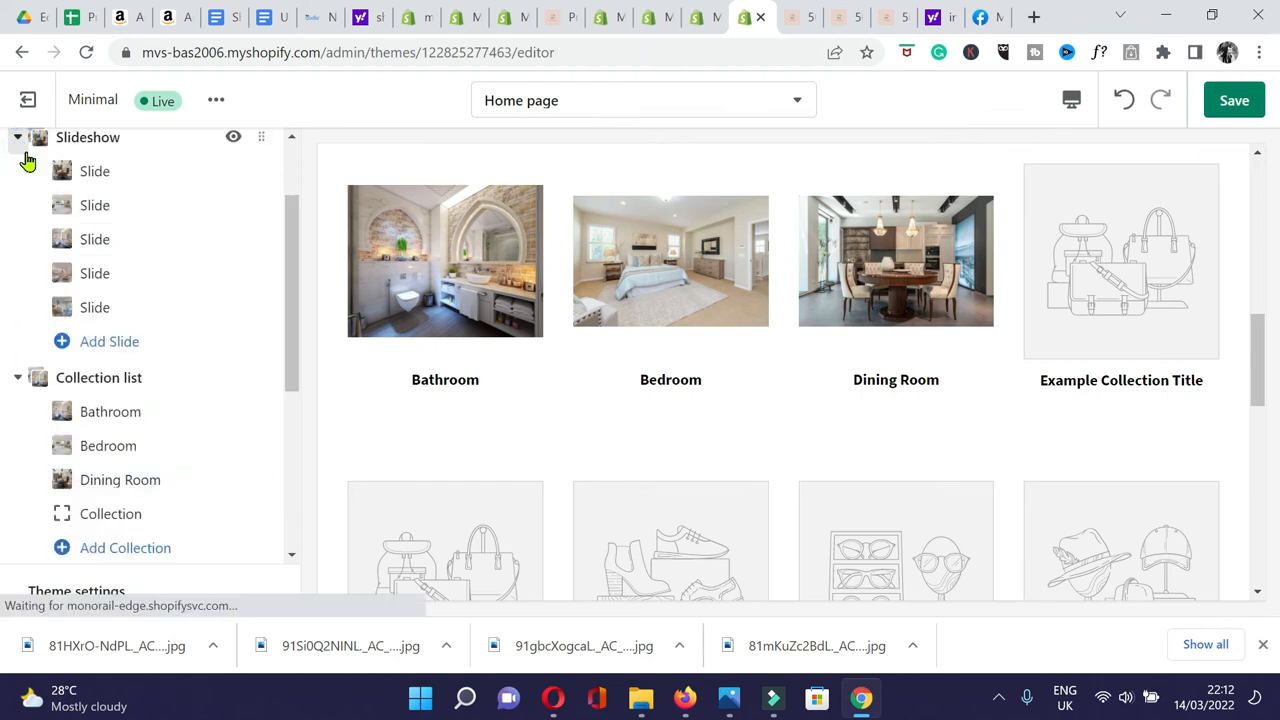
Assign the Kitchen collection to the fourth block of the New In list and return to the section overview.
scroll(188, 453, down, 1)
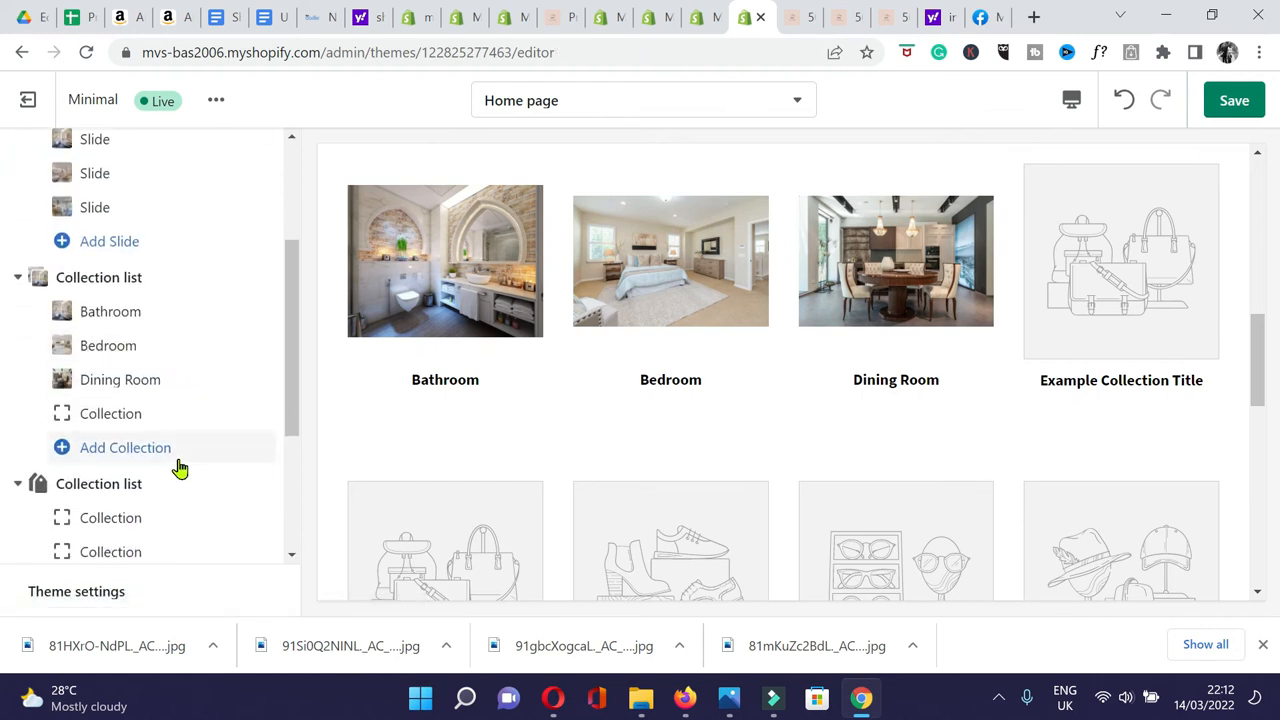
click(112, 418)
click(166, 243)
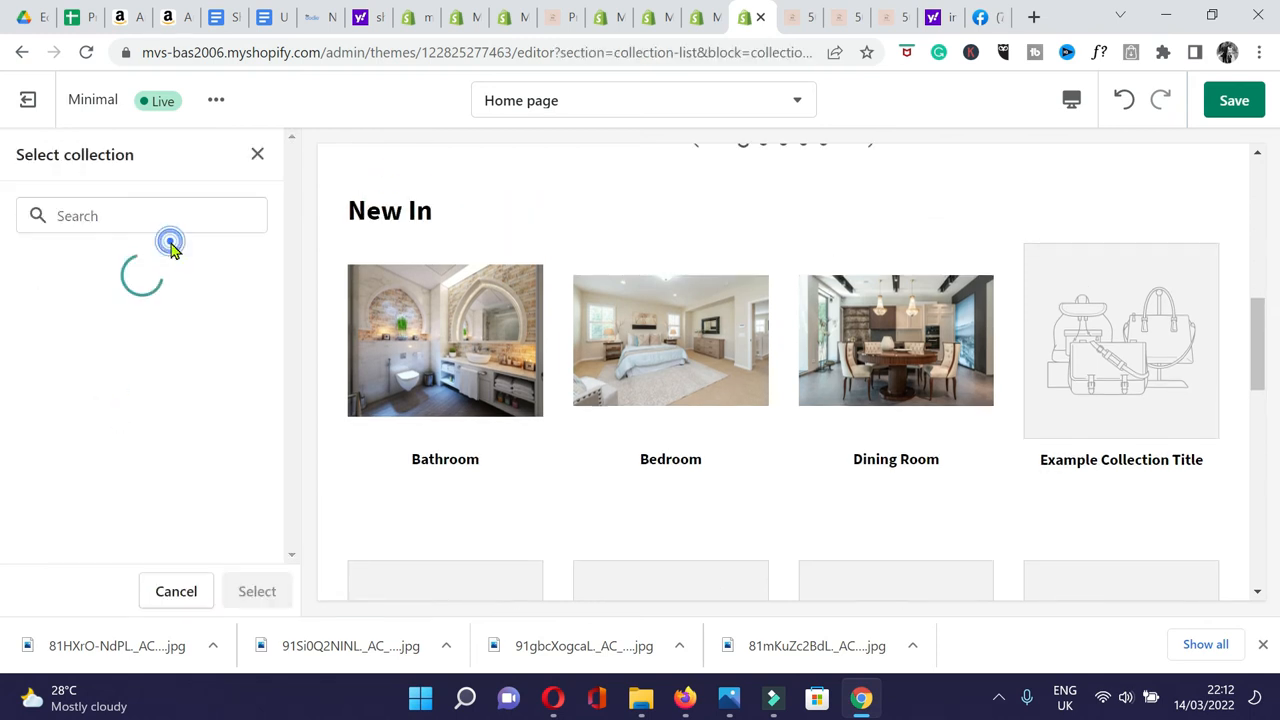
scroll(154, 497, down, 1)
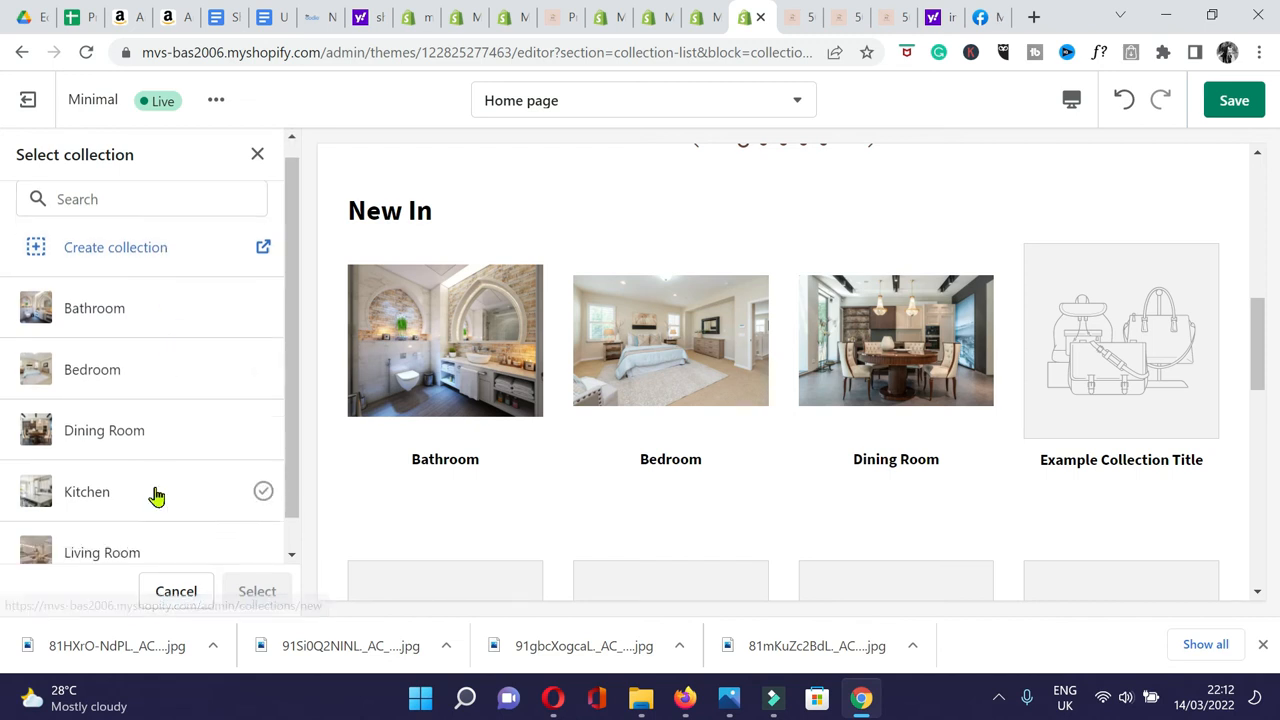
click(129, 466)
click(272, 600)
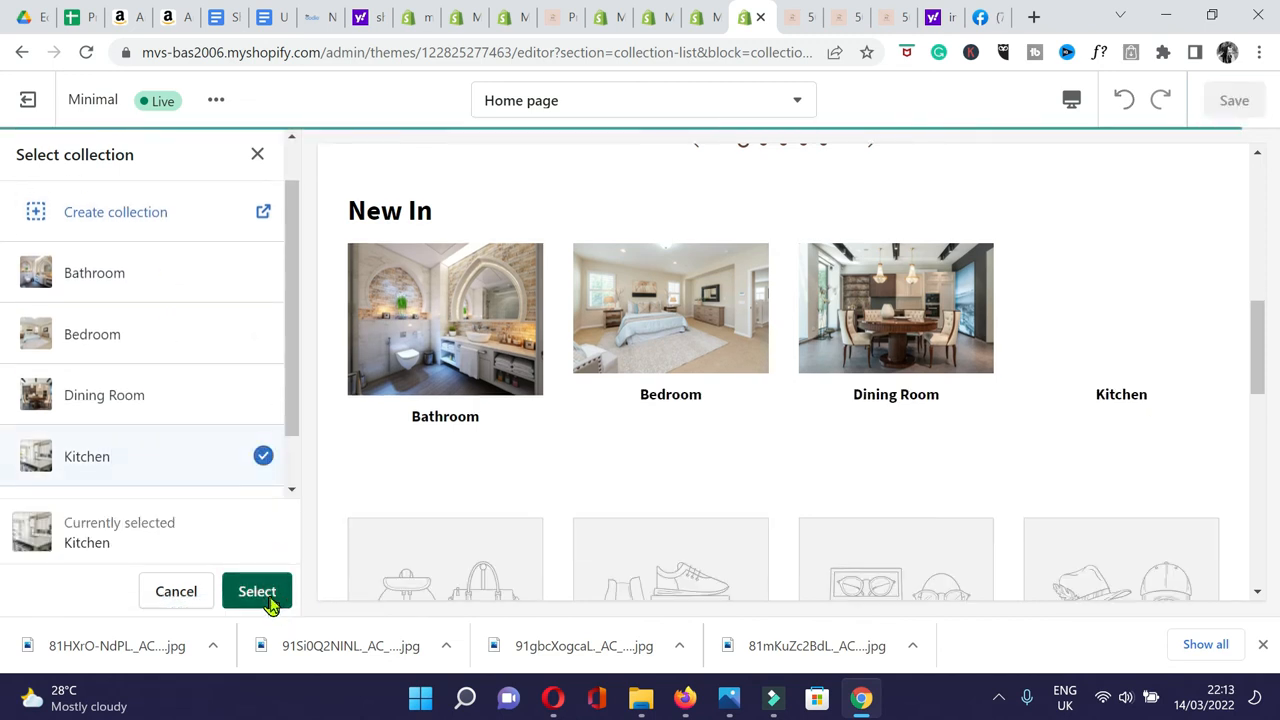
click(26, 154)
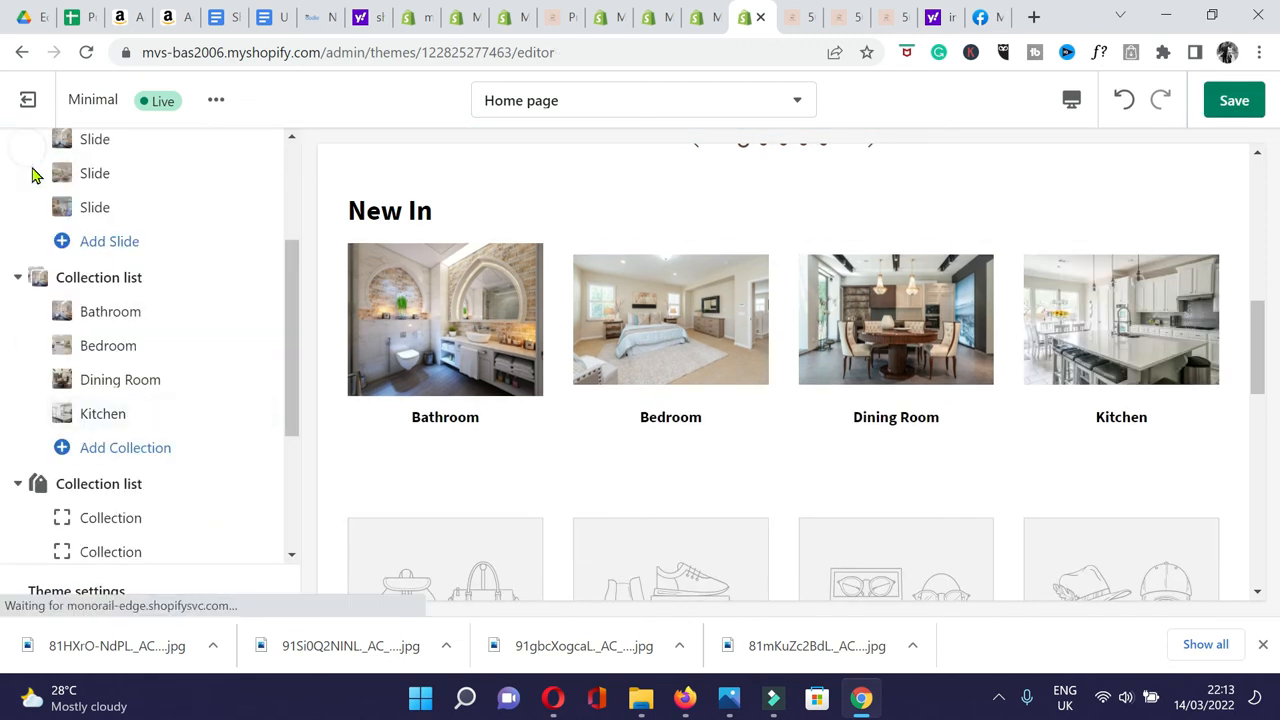
Add a fifth block to the New In list, assign the Living Room collection to it and save the theme.
click(139, 457)
click(118, 456)
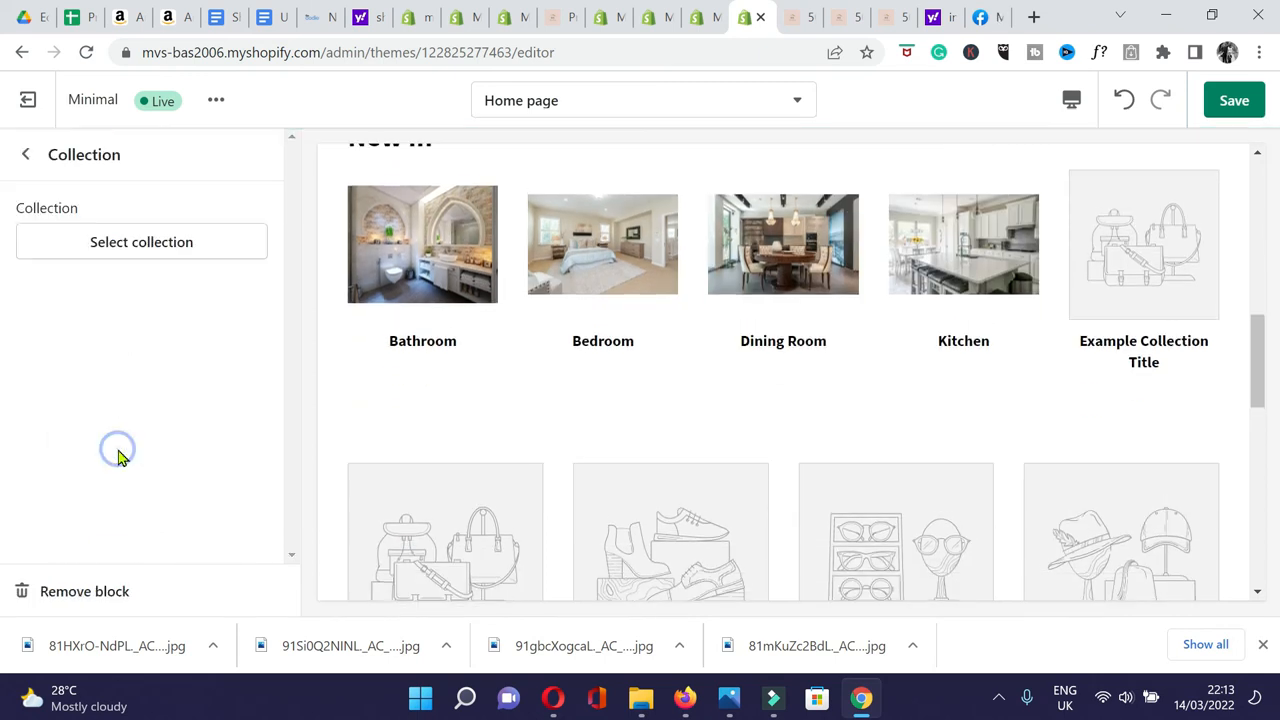
click(167, 246)
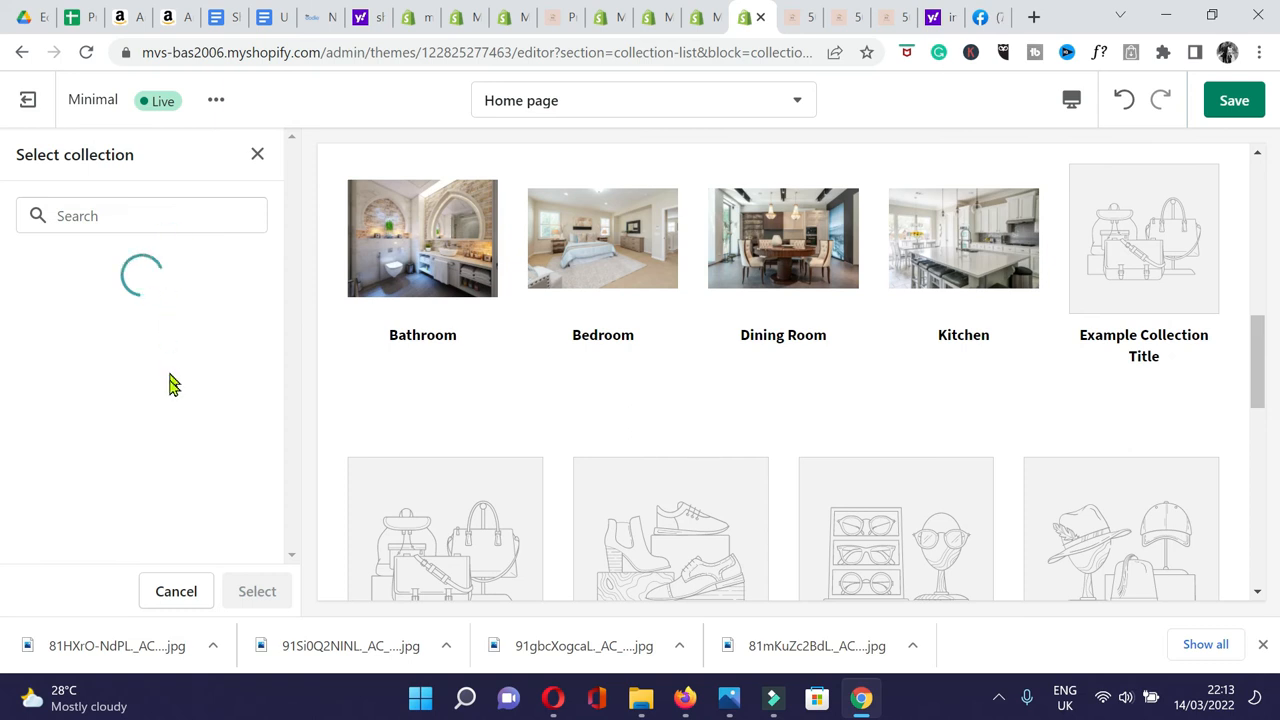
scroll(160, 460, down, 1)
click(112, 522)
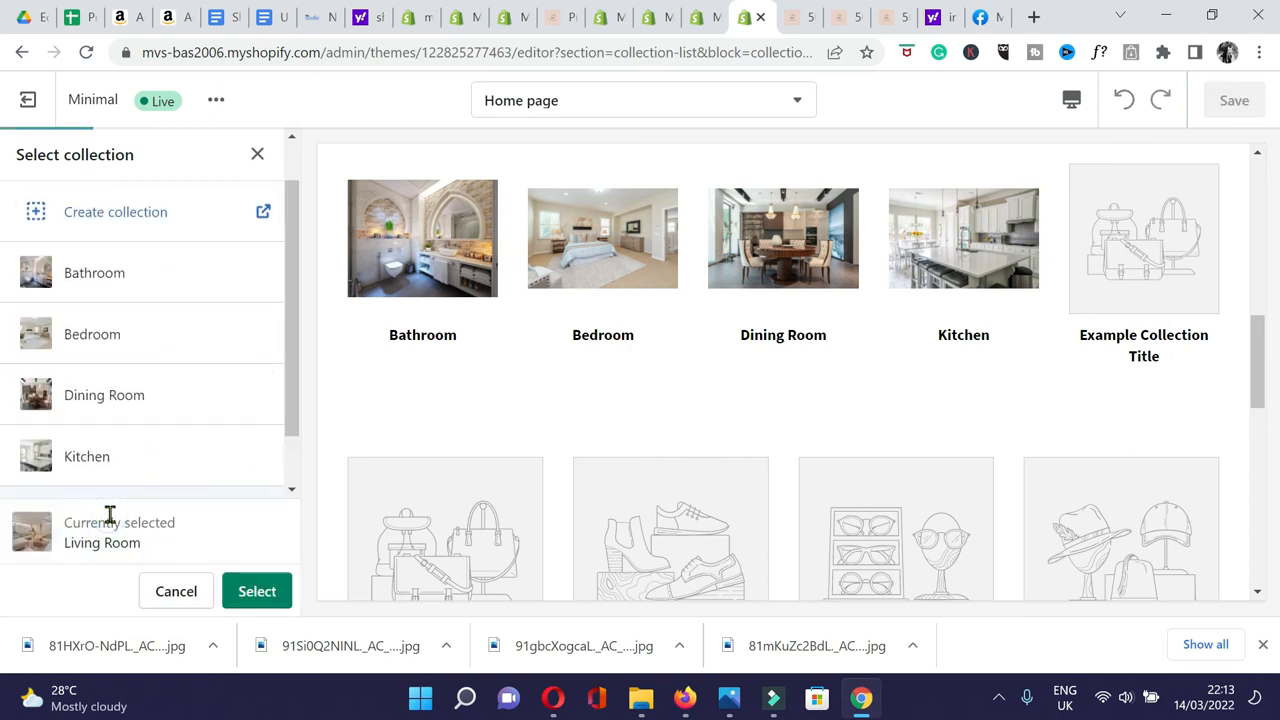
click(280, 594)
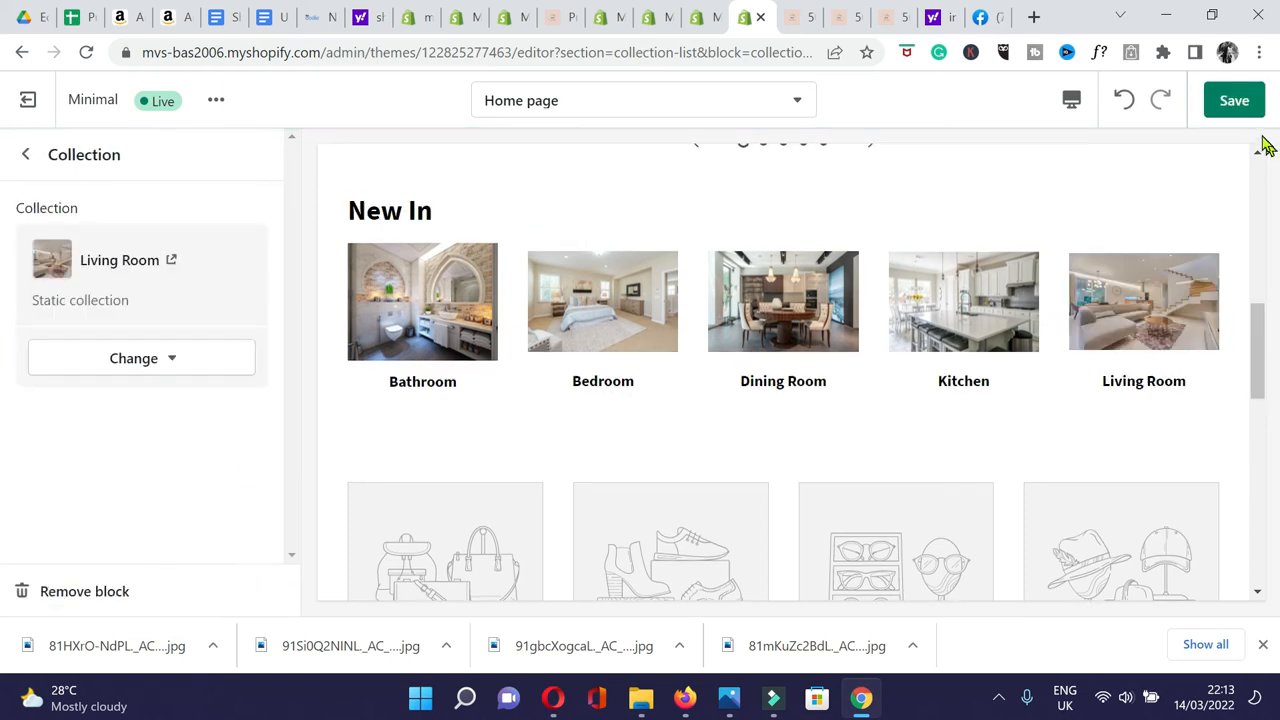
click(1243, 106)
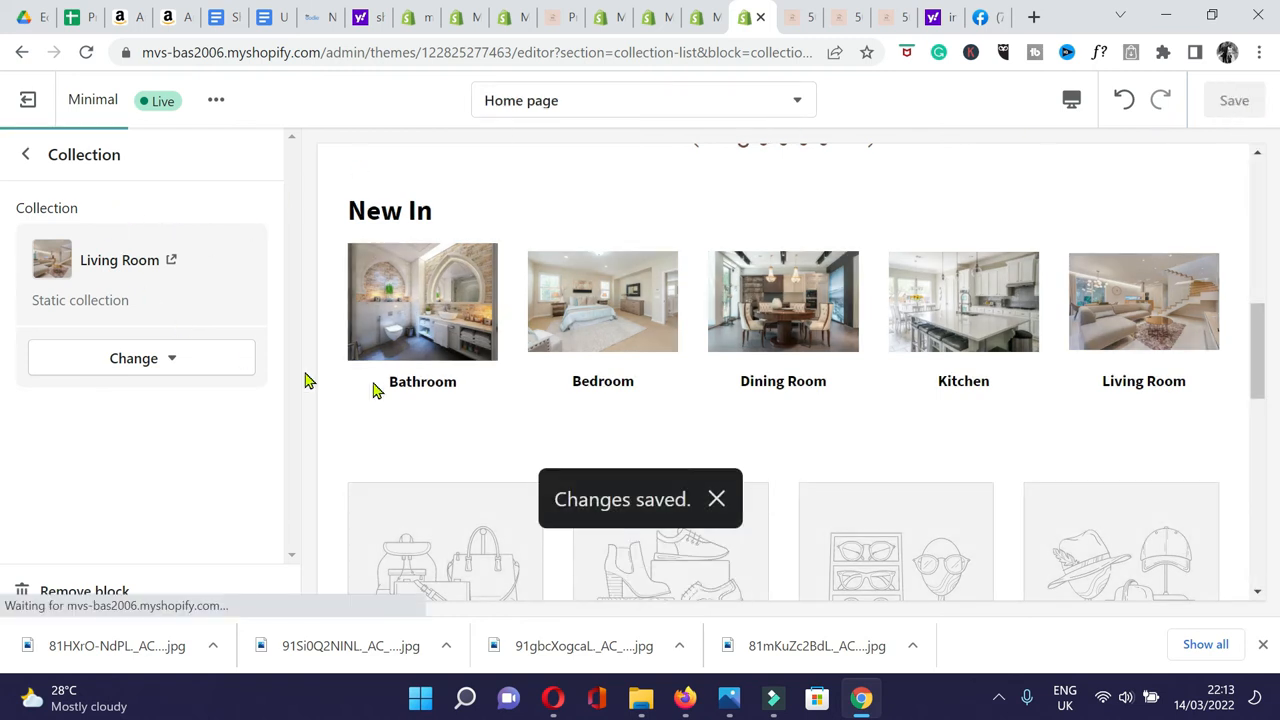
click(28, 158)
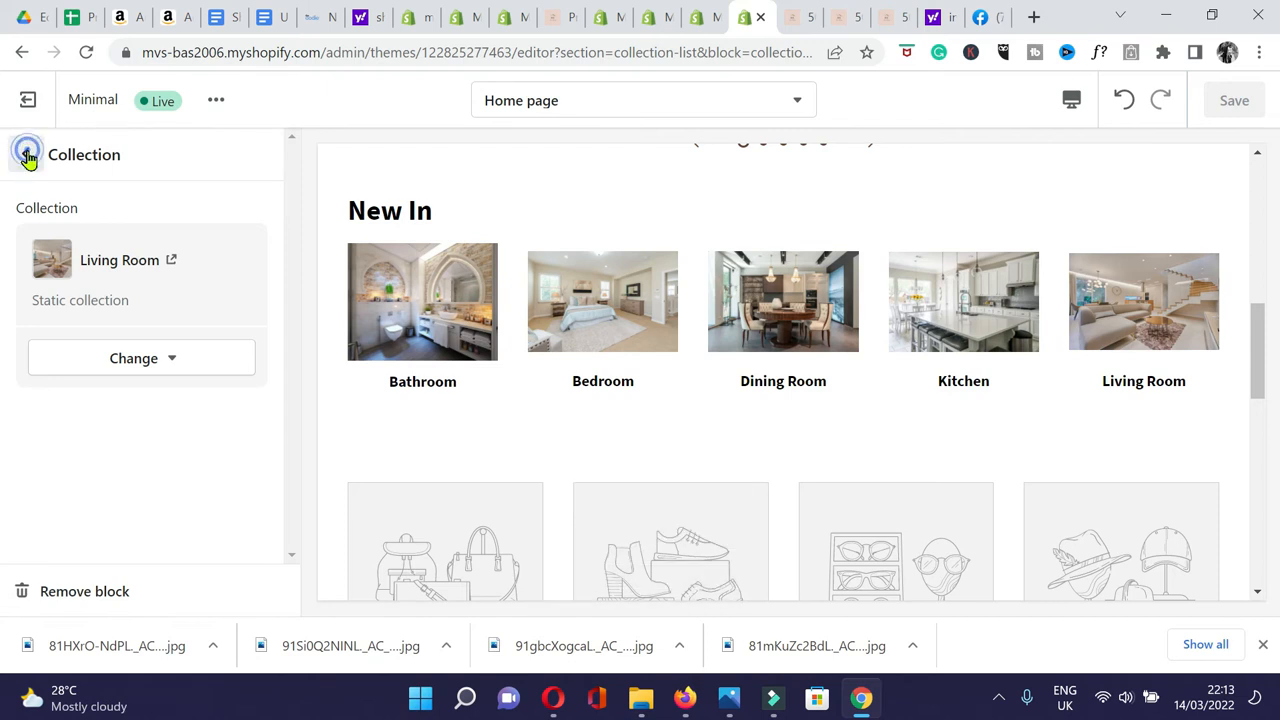
Preview the Bathroom collection page from the home page's New In list, then exit the theme editor.
click(432, 305)
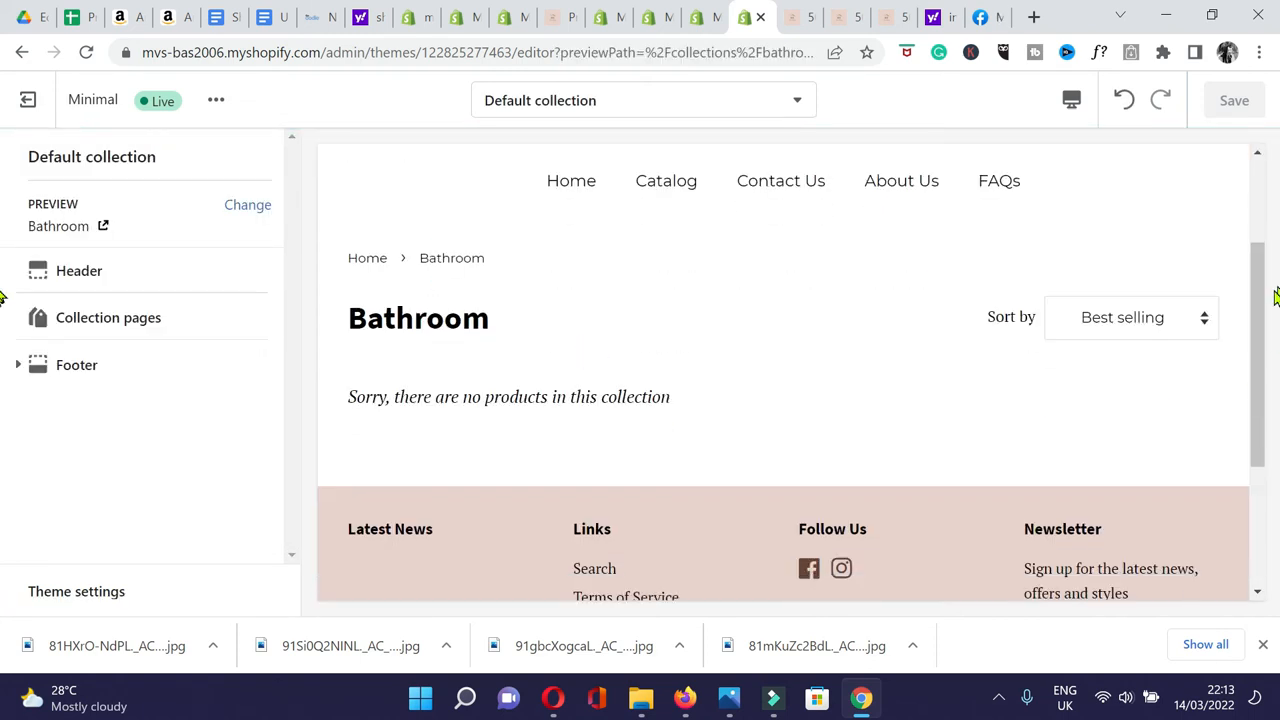
drag(1268, 298, 5, 228)
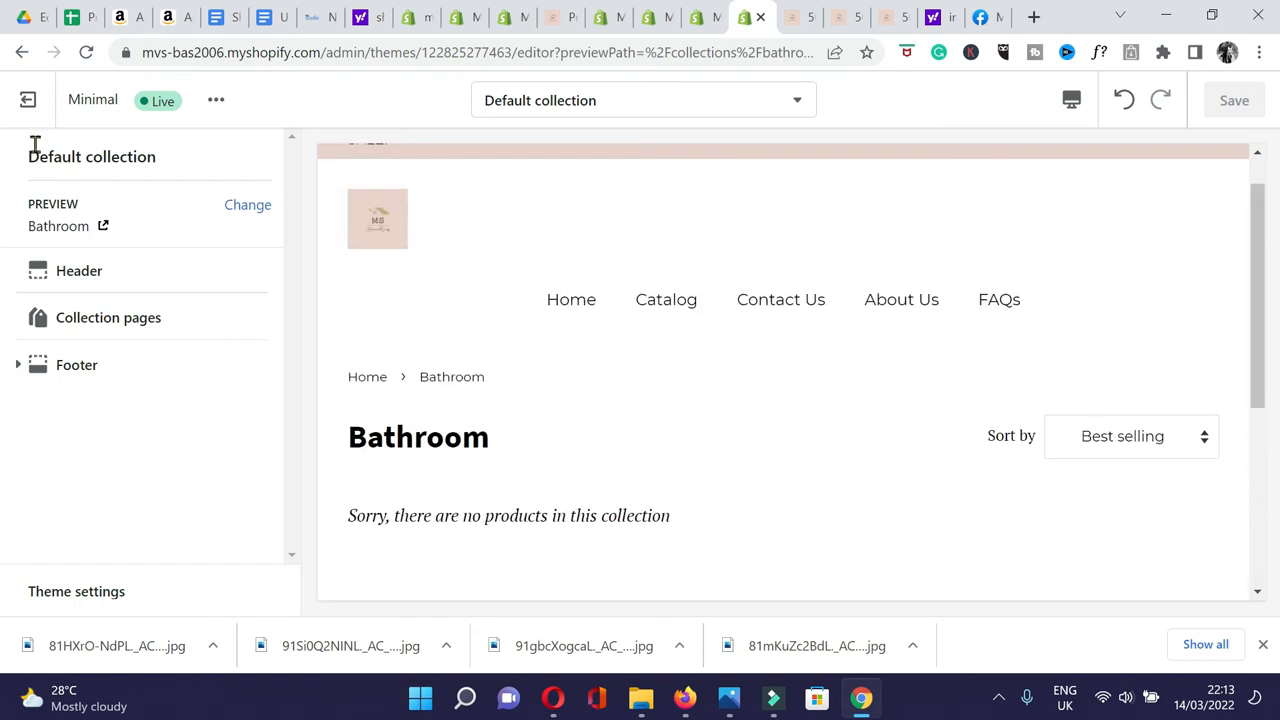
click(25, 105)
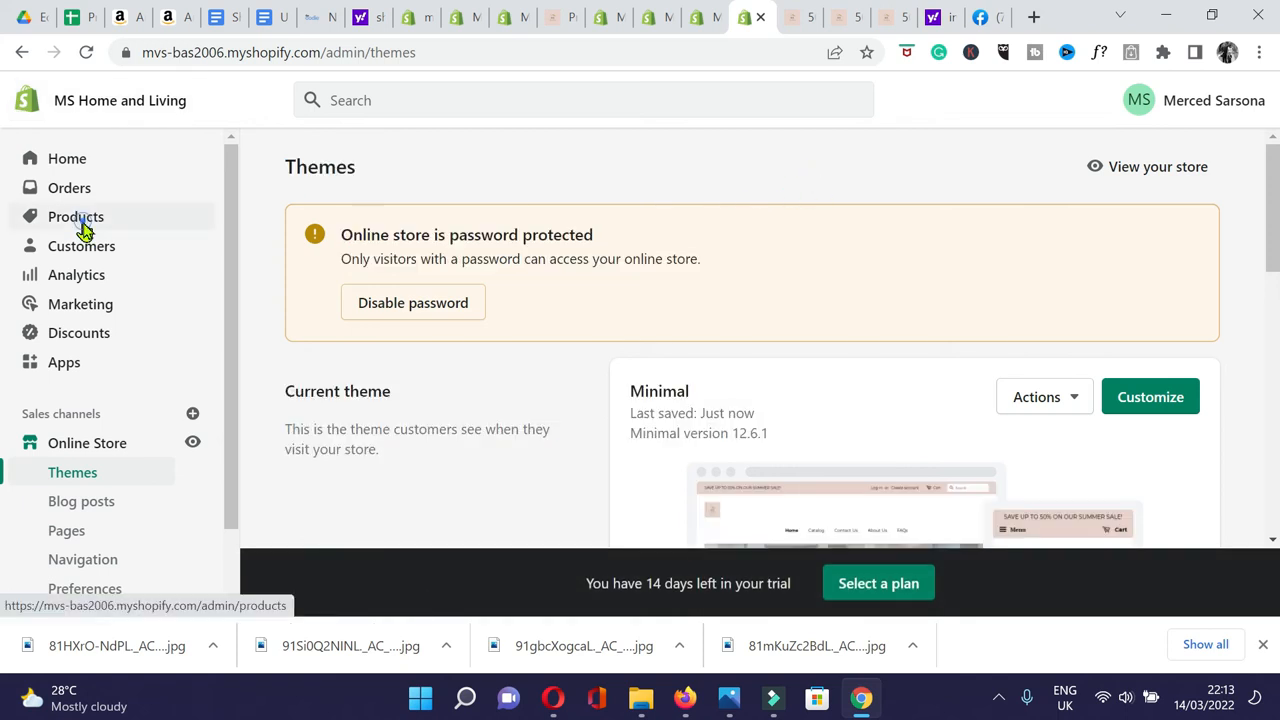
In the product inventory, enter available quantities of 60 for the oil diffuser, 89 for the clothes steamer and 67 for the bamboo cheese board.
click(84, 229)
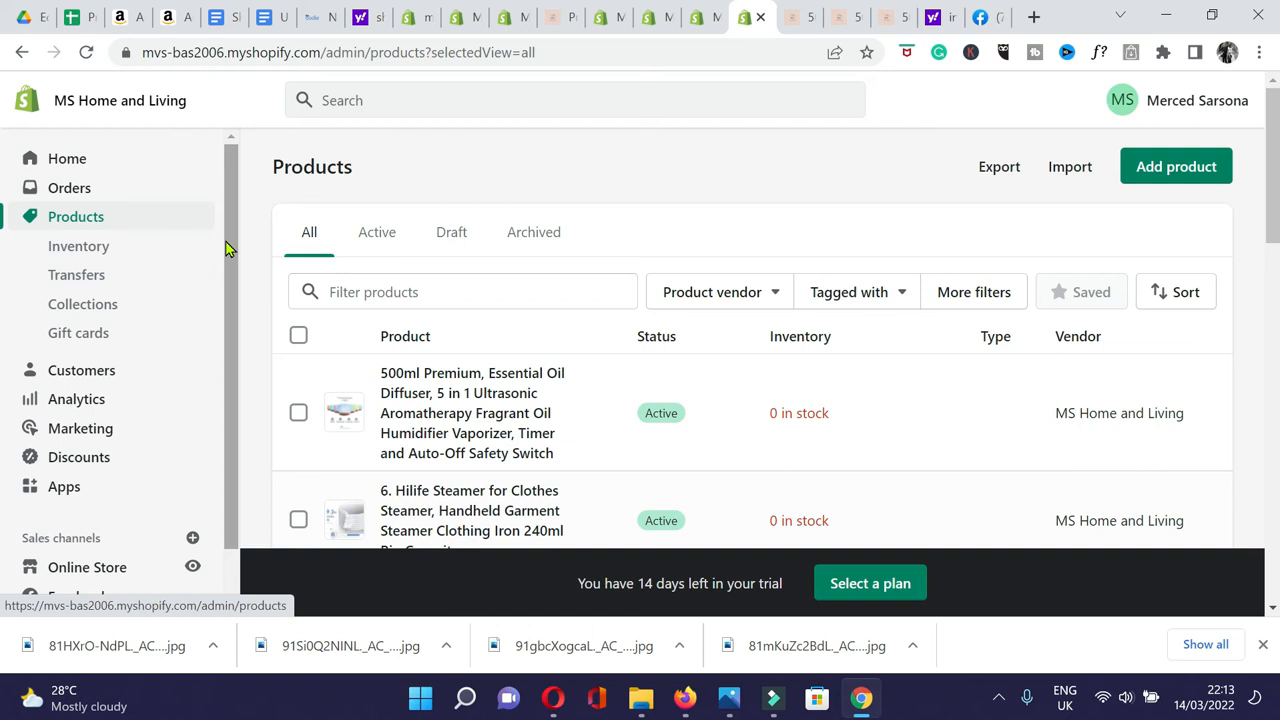
click(80, 248)
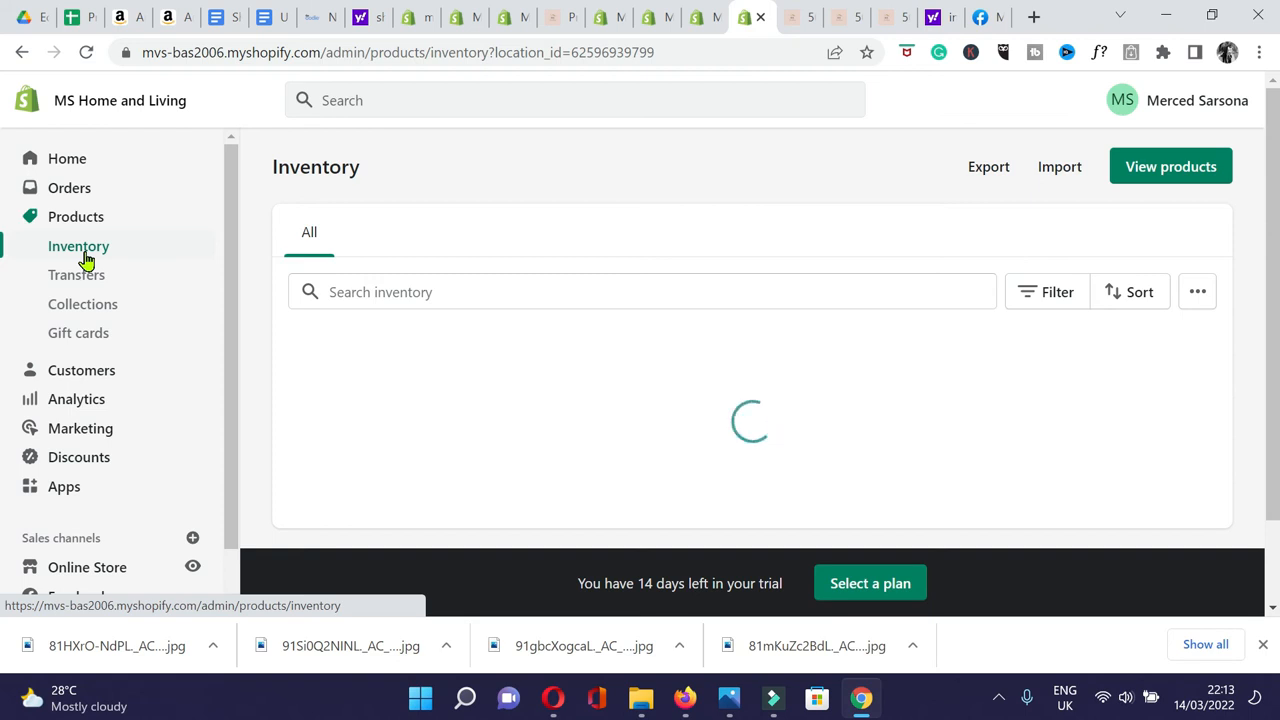
scroll(1054, 311, down, 1)
click(1050, 313)
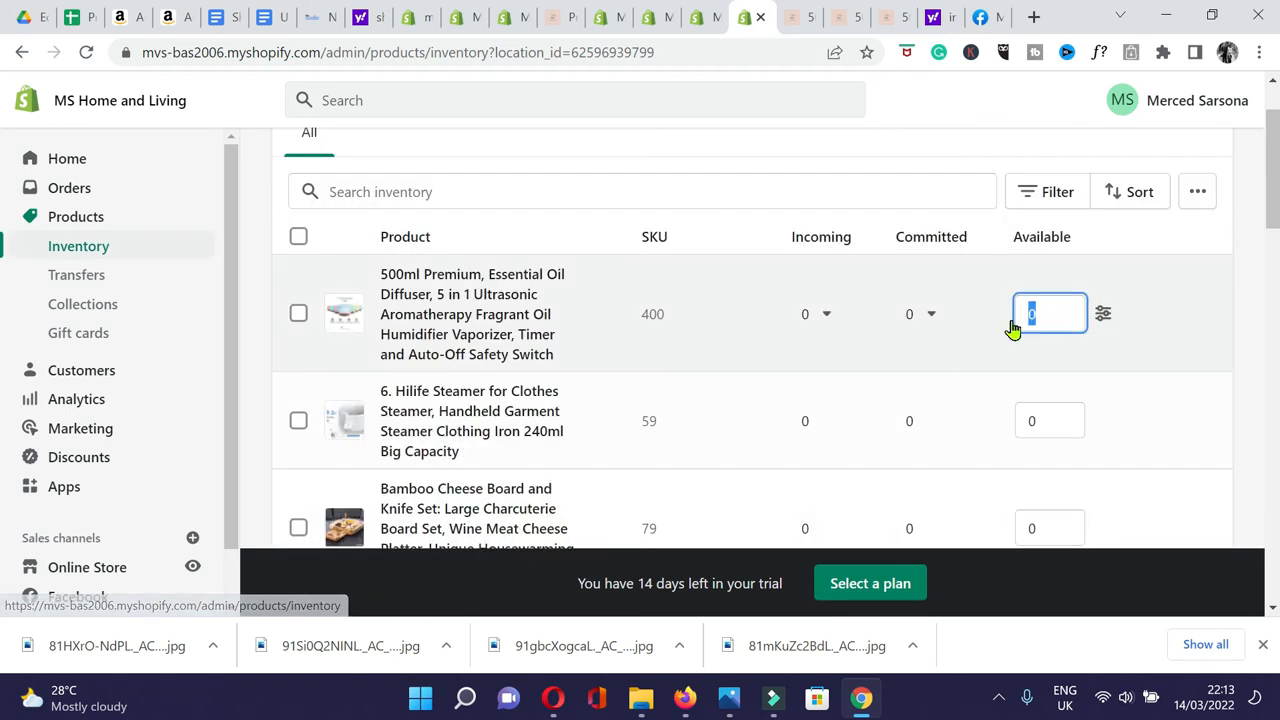
text(60)
click(1062, 432)
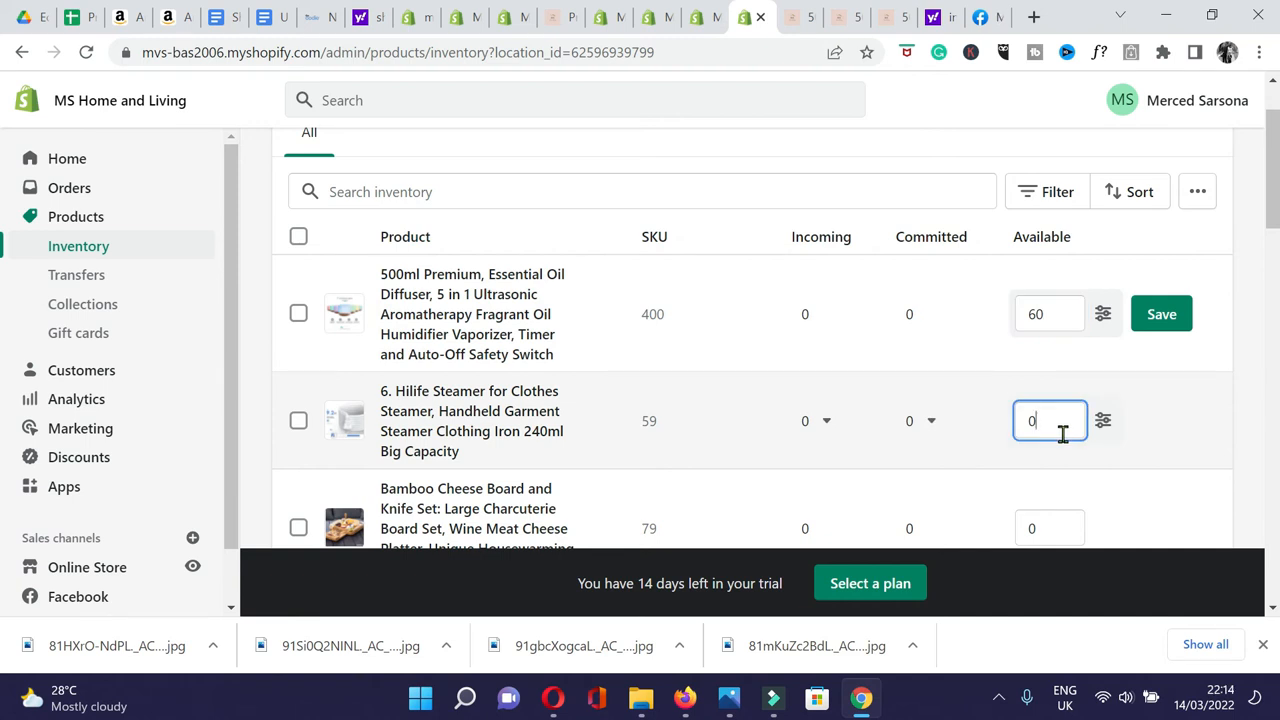
text(8)
click(1050, 530)
text(67)
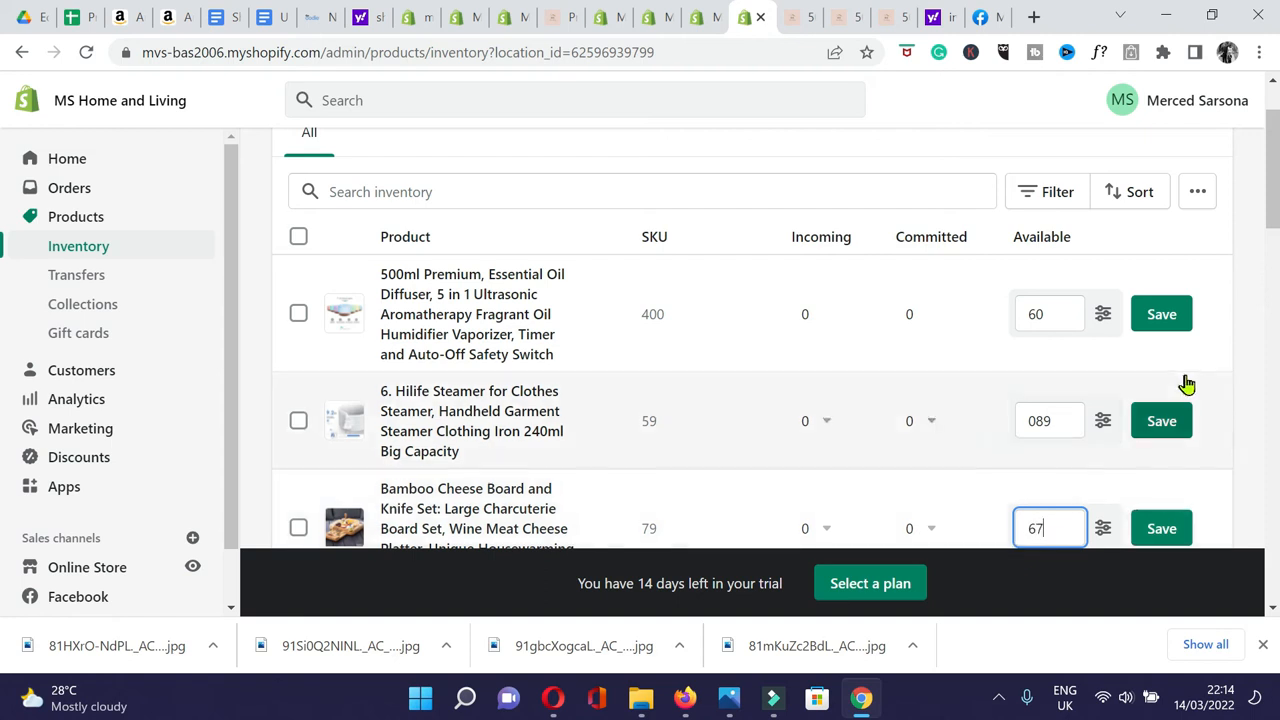
Enter available quantities of 89 for the dish drying rack and 300 for the manual food chopper.
scroll(1150, 420, down, 2)
click(1045, 497)
text(89)
scroll(1100, 460, down, 1)
scroll(1112, 455, down, 1)
click(1051, 486)
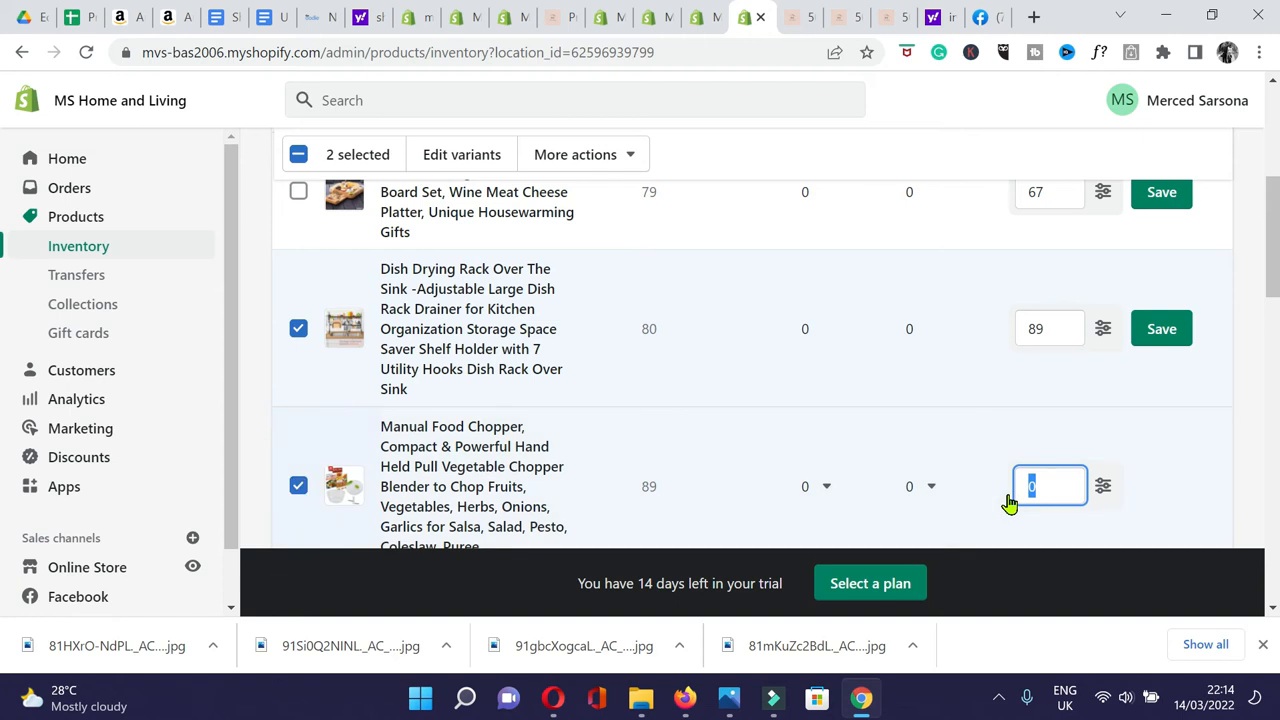
text(300)
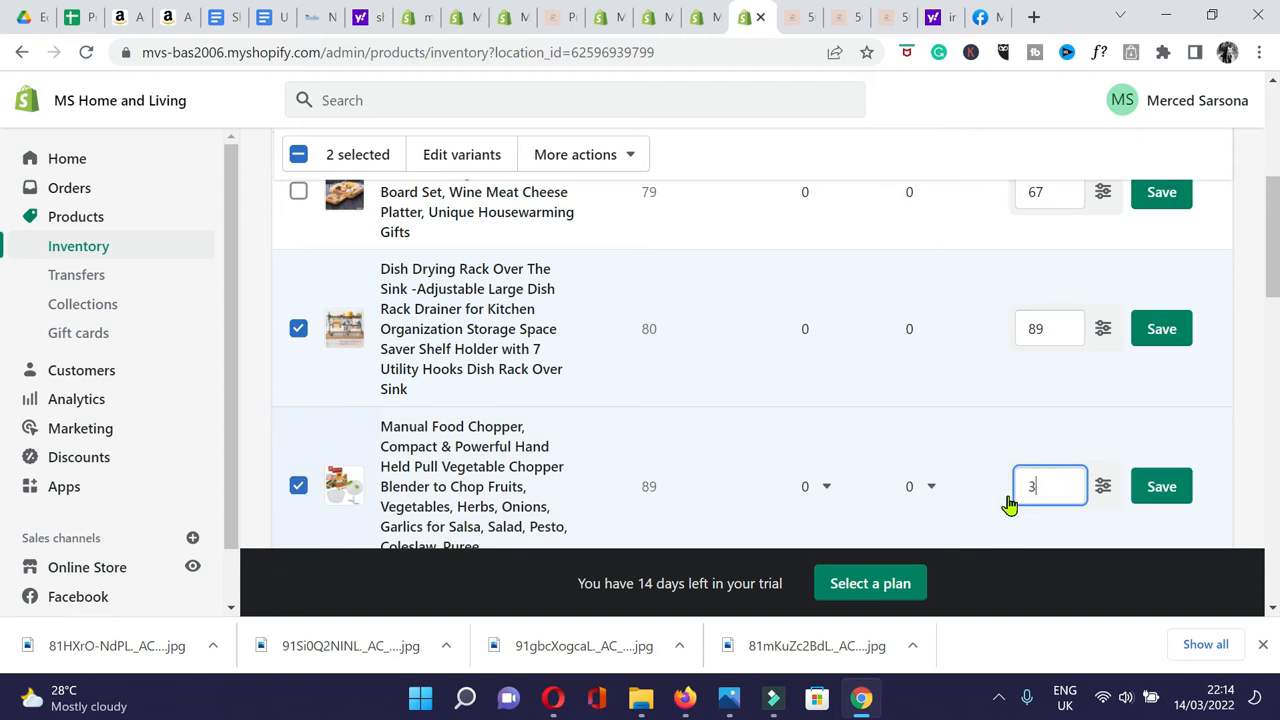
Enter available quantities of 266 for the Black milk frother variant and 134 for the 30 variant.
scroll(1051, 474, down, 3)
click(1050, 509)
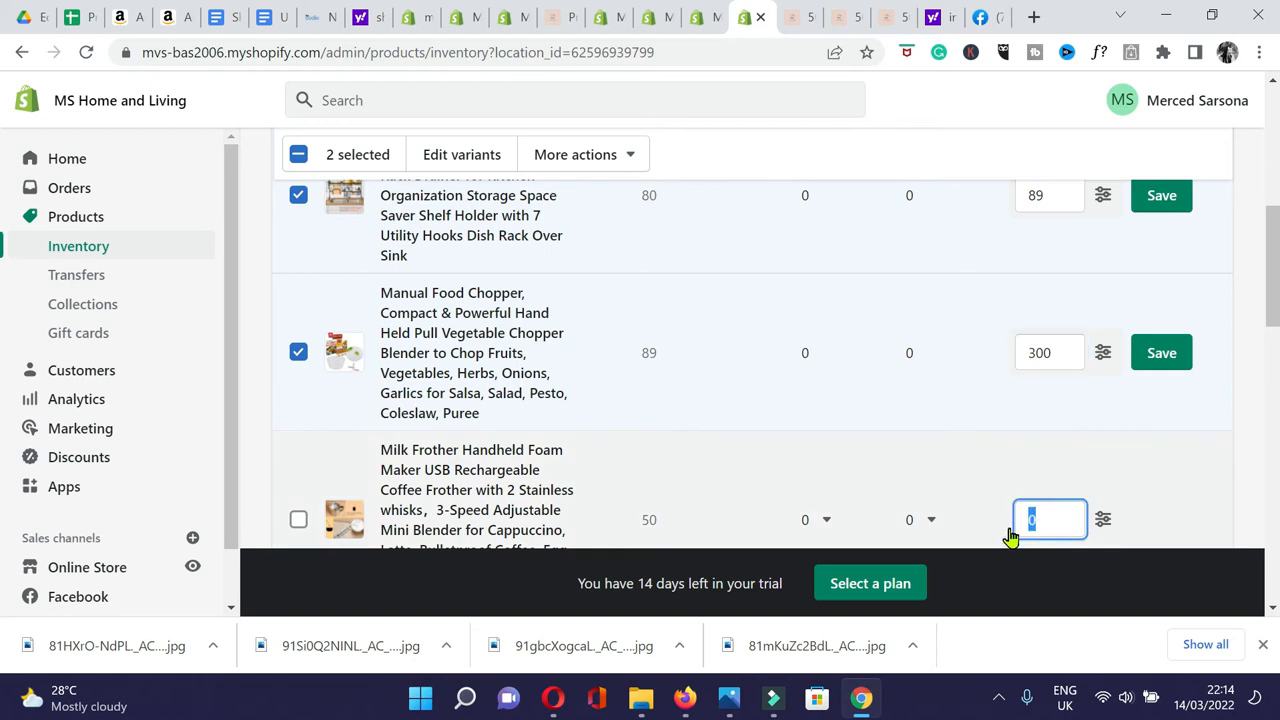
text(266)
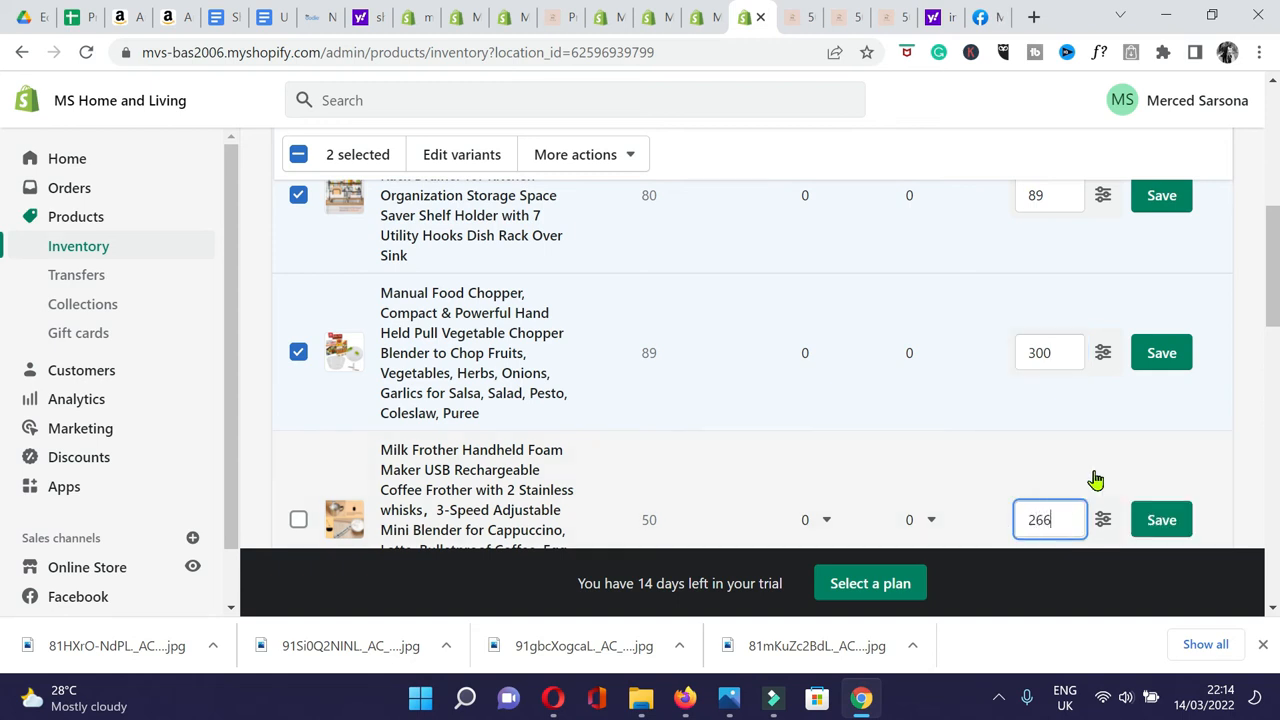
scroll(1077, 491, down, 4)
click(1042, 497)
text(134)
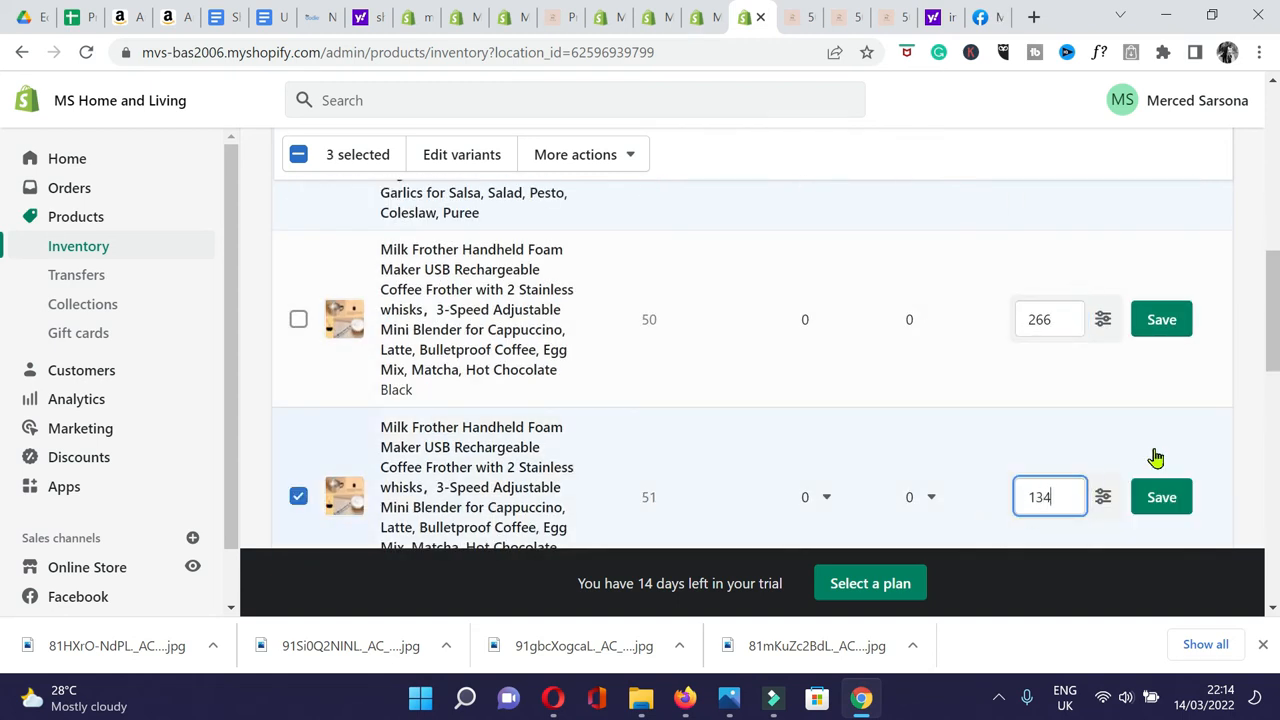
Enter available quantities of 346 for the Silver milk frother variant and 567 for the 20 variant.
scroll(1155, 457, down, 2)
click(1062, 505)
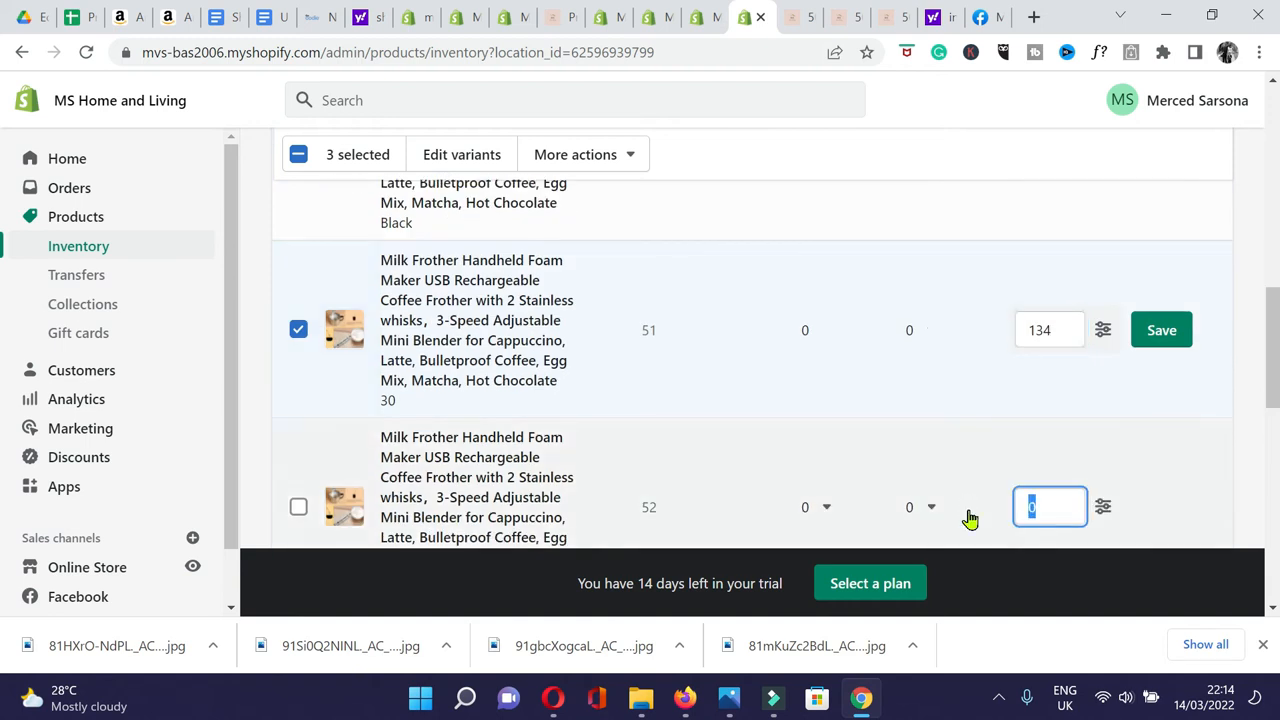
text(346)
scroll(1140, 475, down, 2)
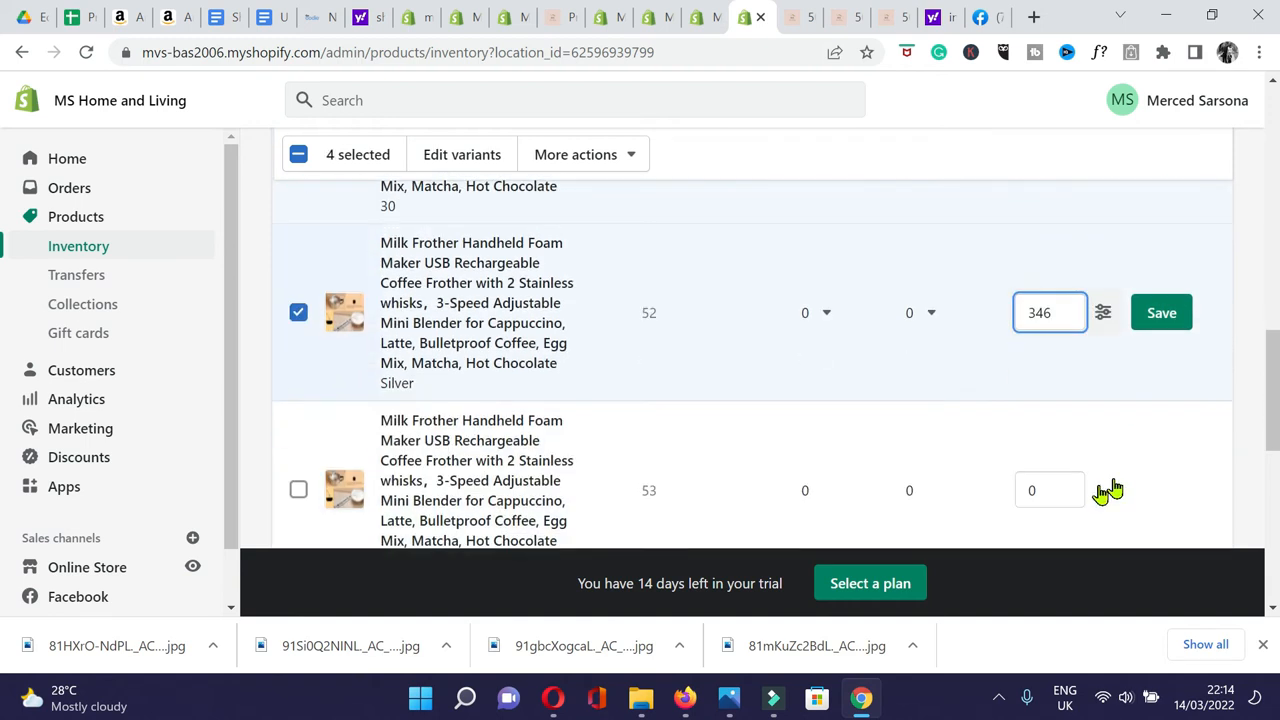
click(1048, 486)
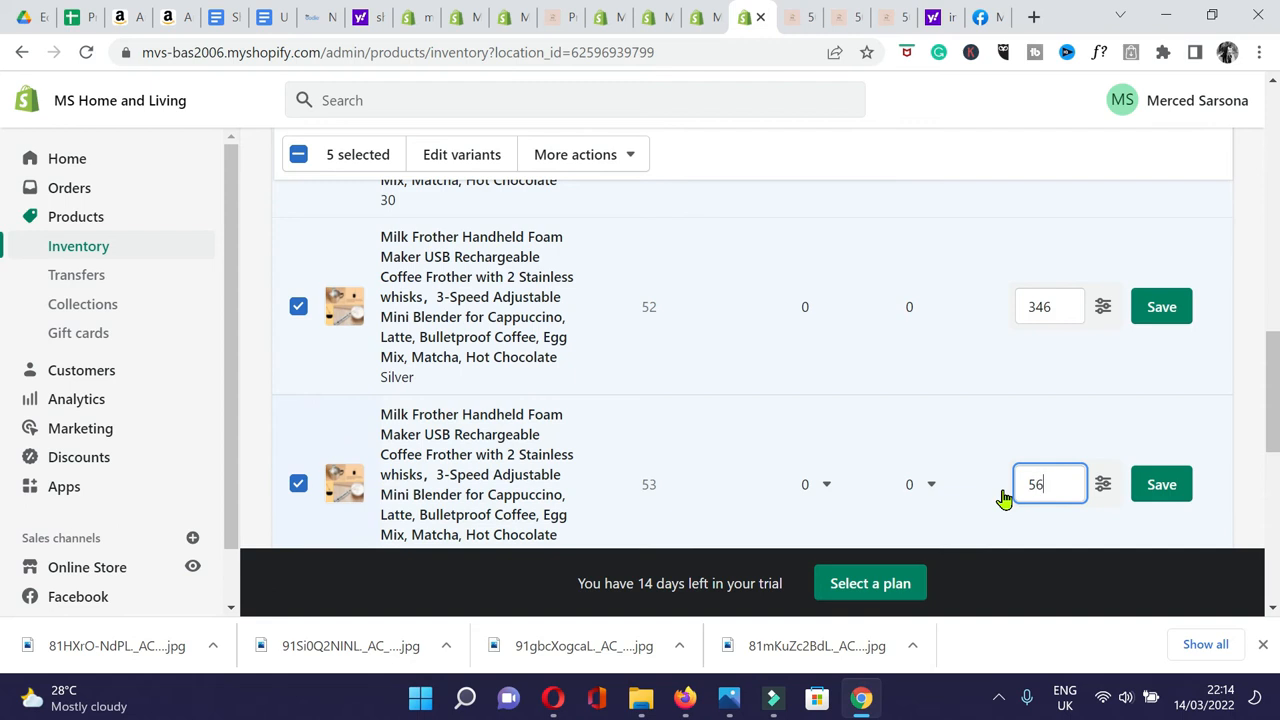
Enter available quantities of 213 for the refrigerator organizer bins, 134 for the TurboForce fan and 241 for the placemats.
scroll(1134, 435, down, 2)
click(1060, 466)
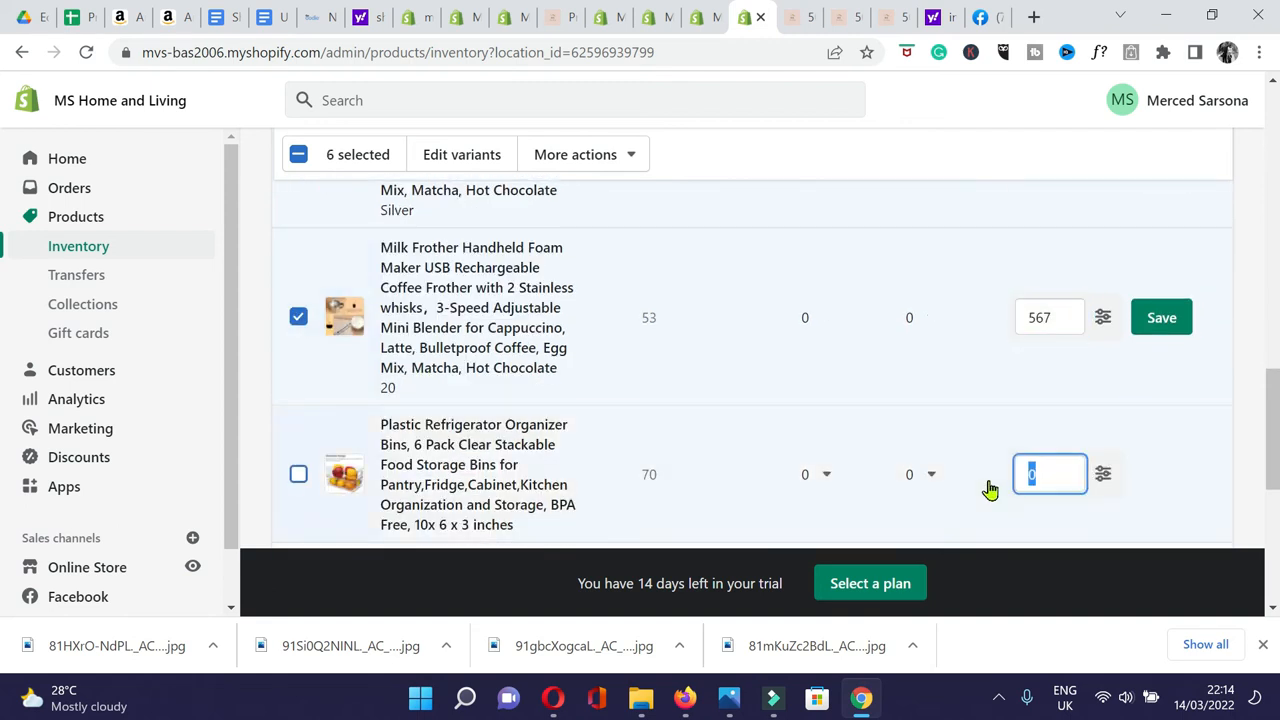
scroll(1100, 466, down, 2)
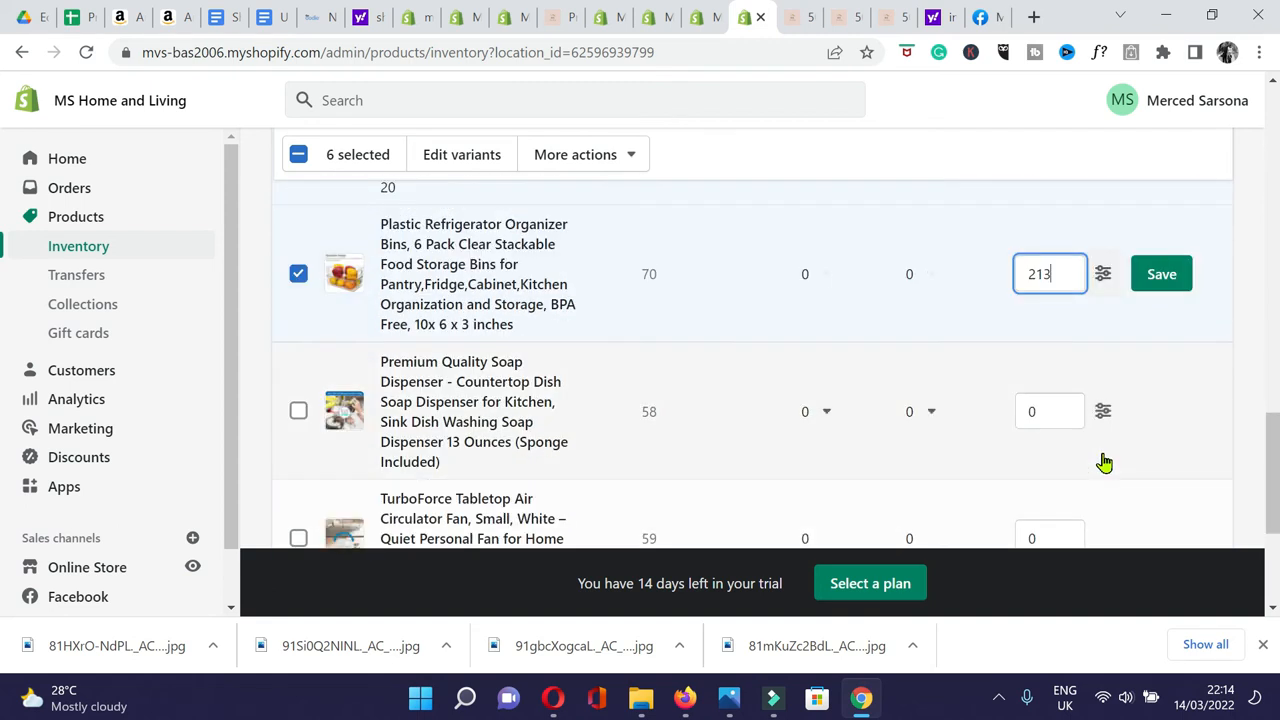
scroll(1104, 462, down, 2)
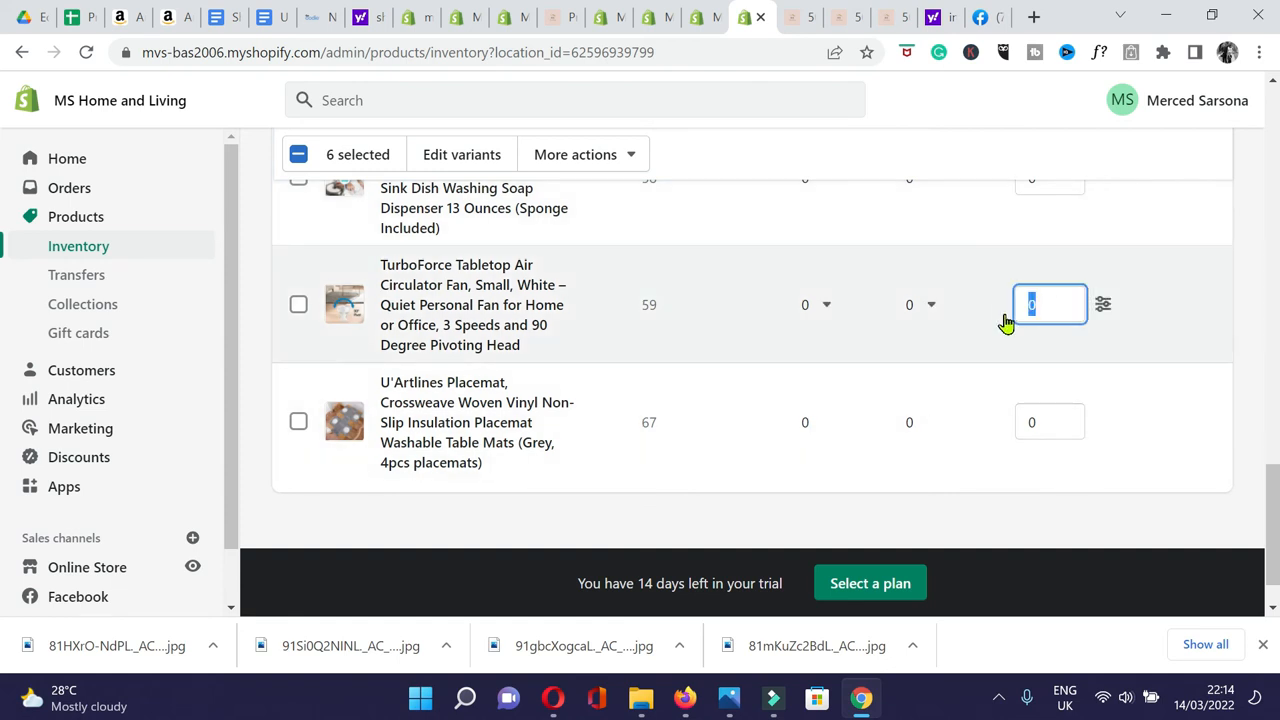
click(1038, 421)
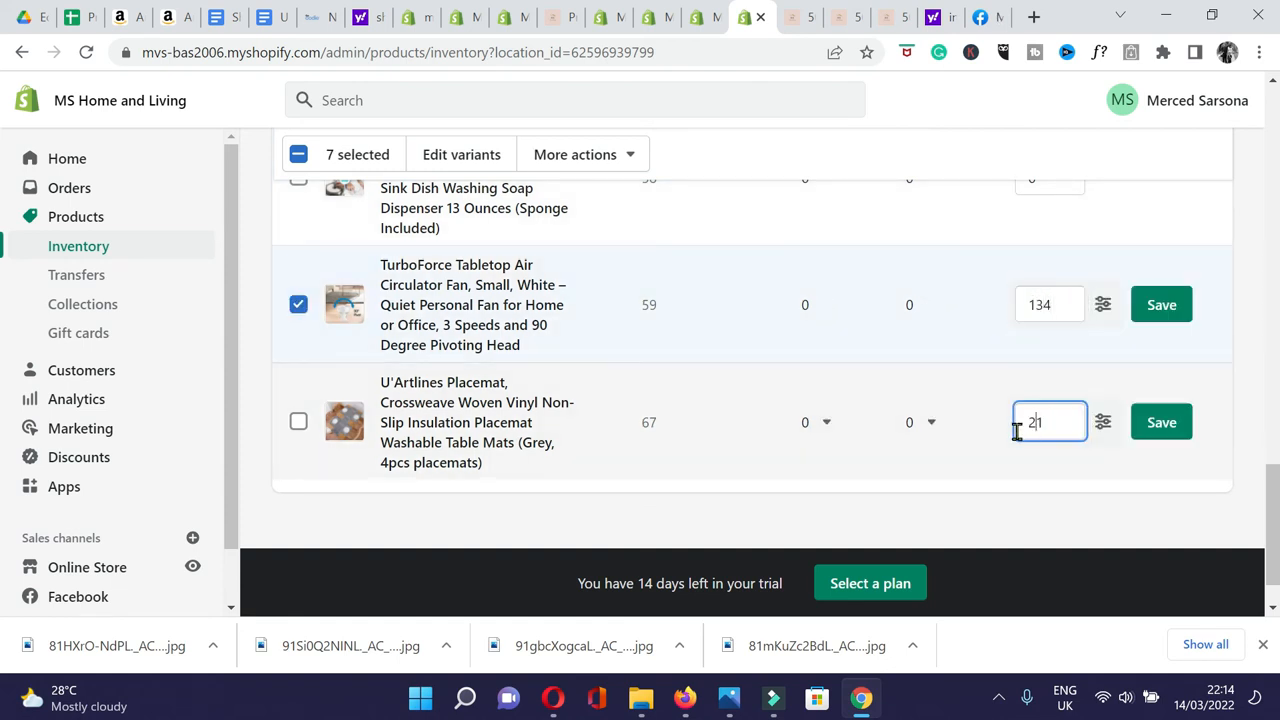
Save the new quantities of the placemats, fan, organizer bins and the 20, Silver and 30 milk frother variants.
click(1147, 432)
click(1163, 312)
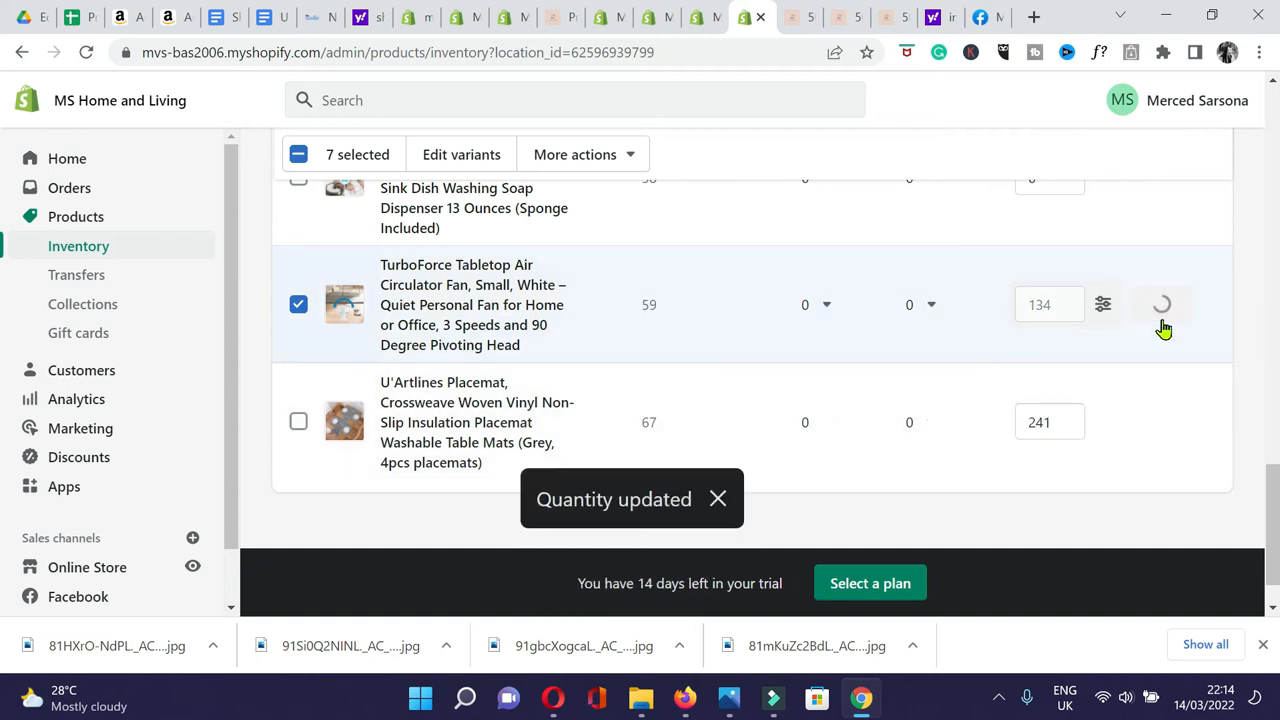
scroll(1160, 325, up, 2)
click(1165, 242)
scroll(1163, 298, up, 1)
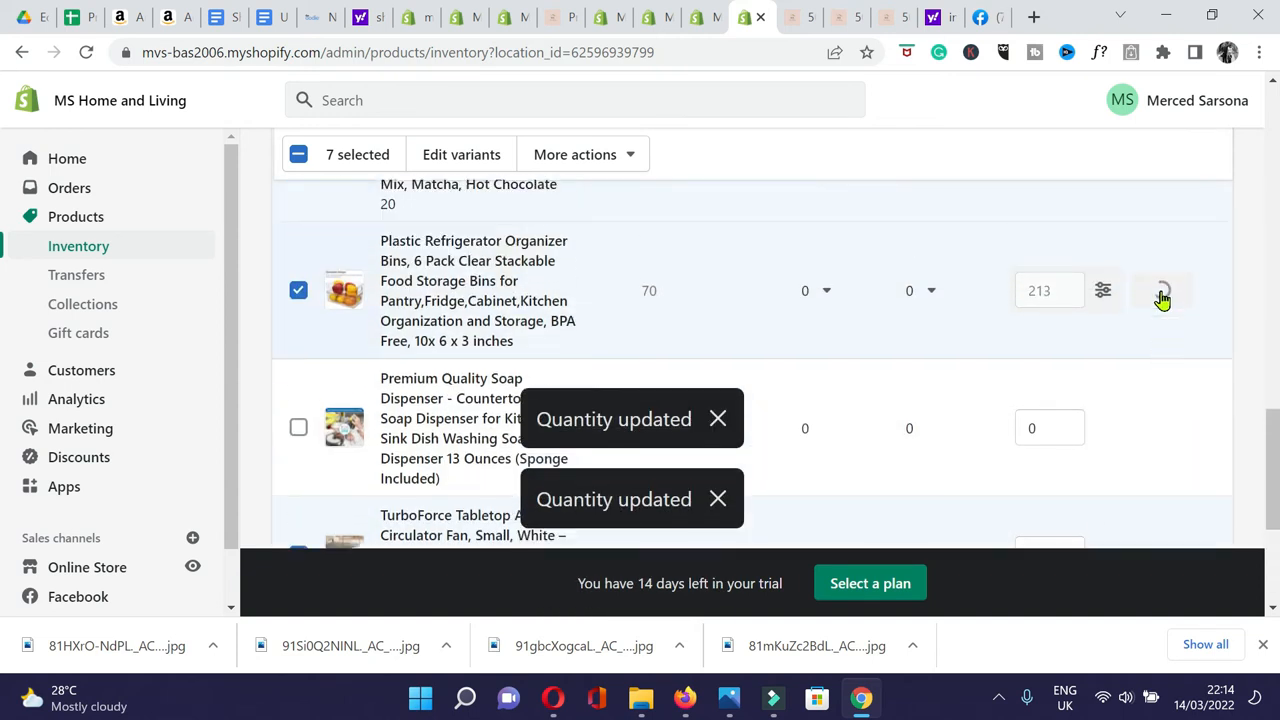
scroll(1163, 290, up, 1)
click(1160, 262)
scroll(1157, 300, up, 2)
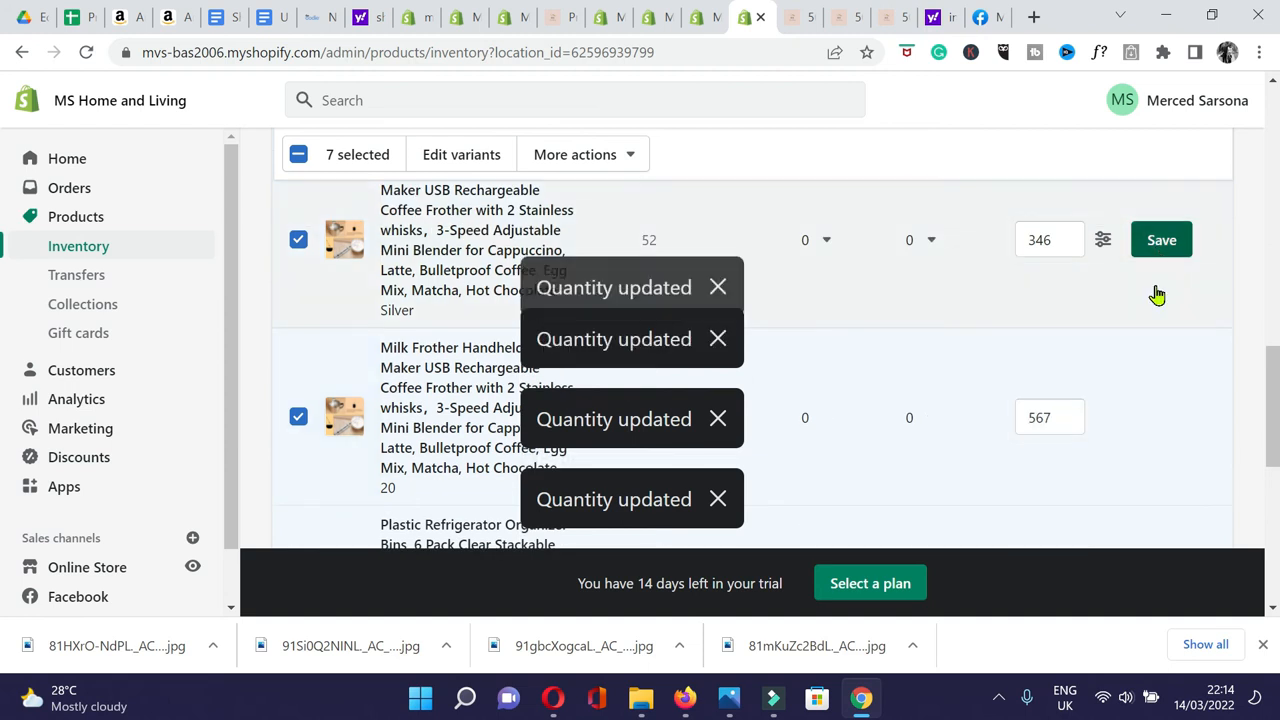
scroll(1157, 325, up, 2)
click(1162, 242)
scroll(1159, 353, up, 2)
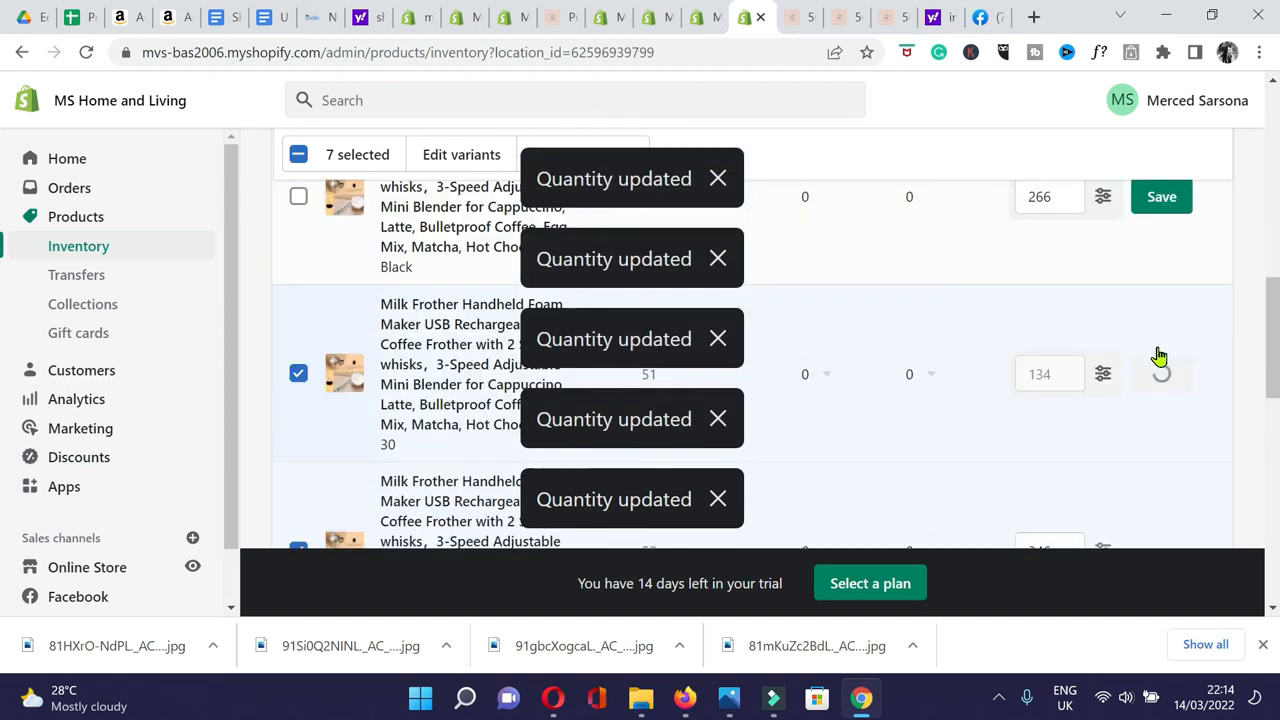
Save the new quantities of the Black milk frother, food chopper, dish rack, cheese board, clothes steamer and oil diffuser.
click(1157, 225)
scroll(1134, 346, up, 3)
click(1160, 418)
click(1164, 272)
scroll(1180, 340, up, 5)
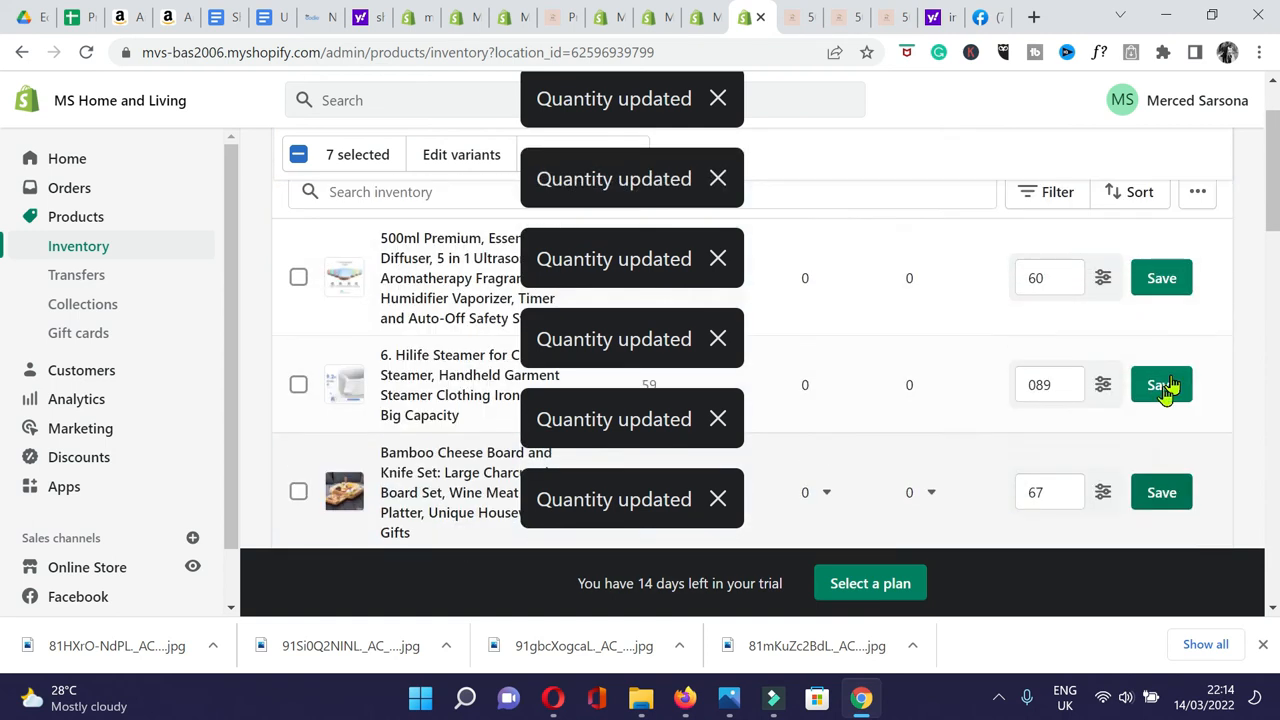
click(1168, 322)
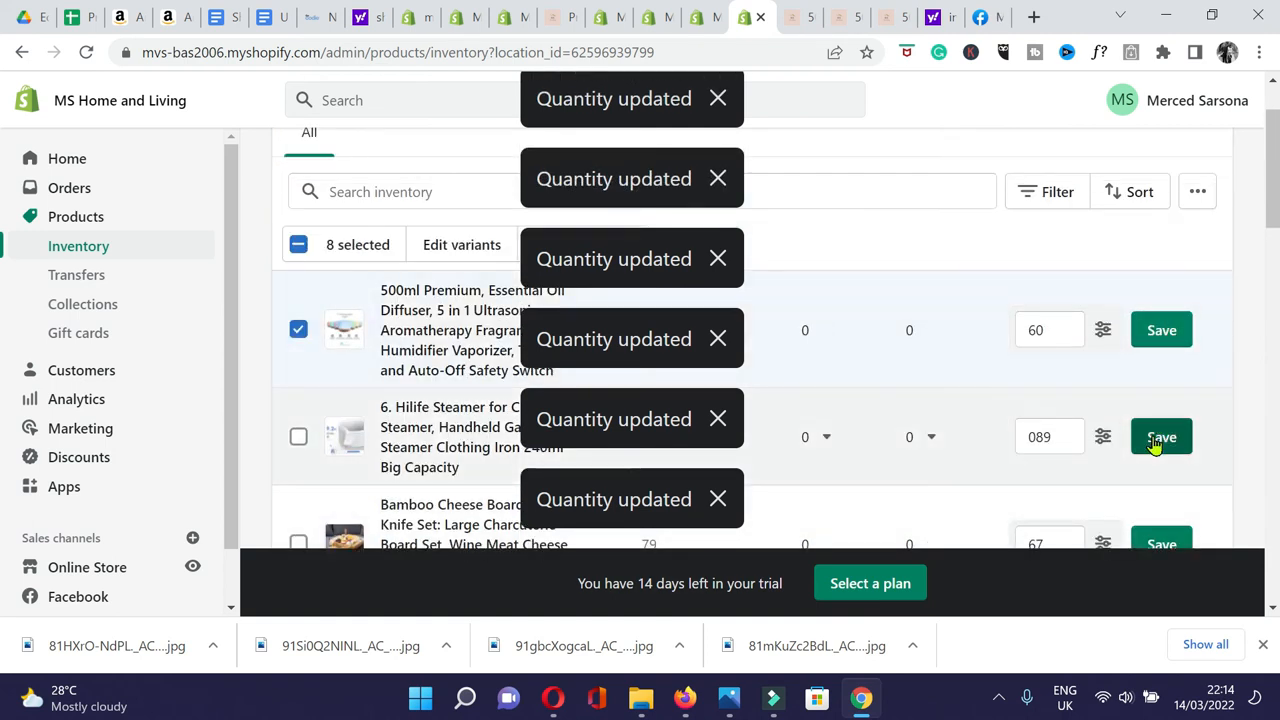
click(1160, 336)
scroll(1168, 470, down, 1)
click(1163, 446)
Open the Bathroom collection for editing and go to its Products section.
drag(1274, 198, 1278, 126)
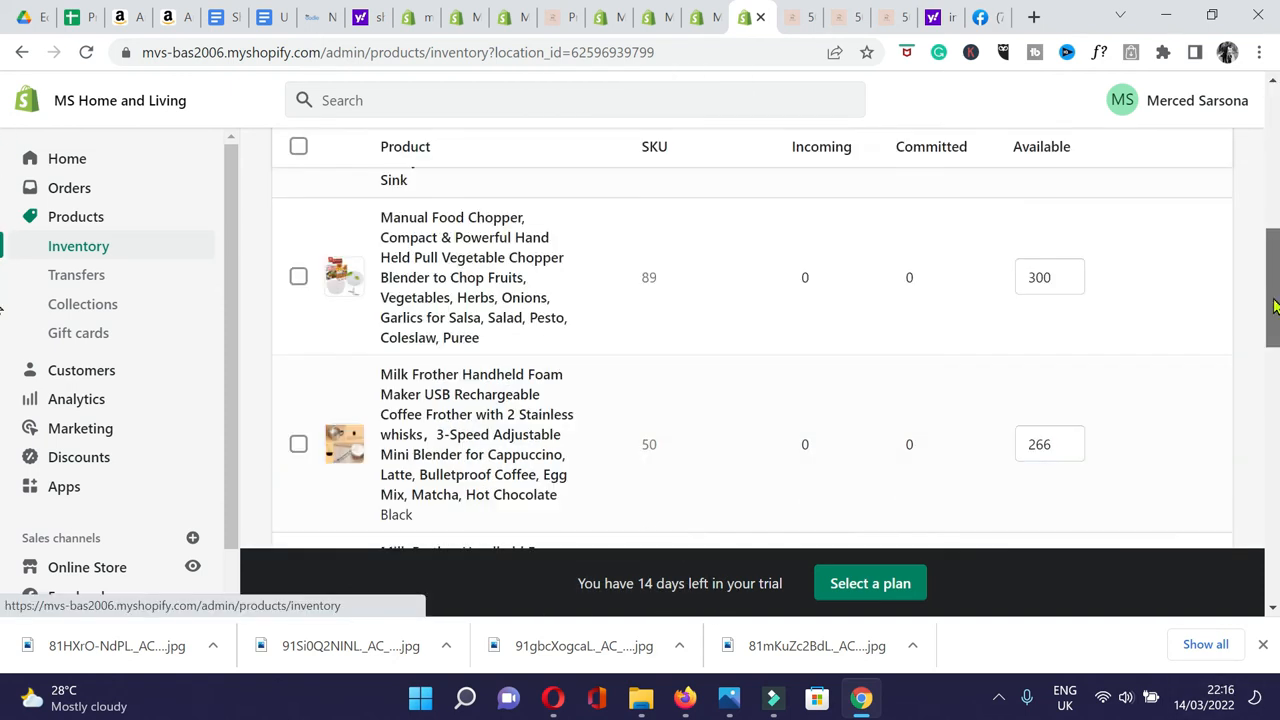
drag(1272, 260, 1272, 167)
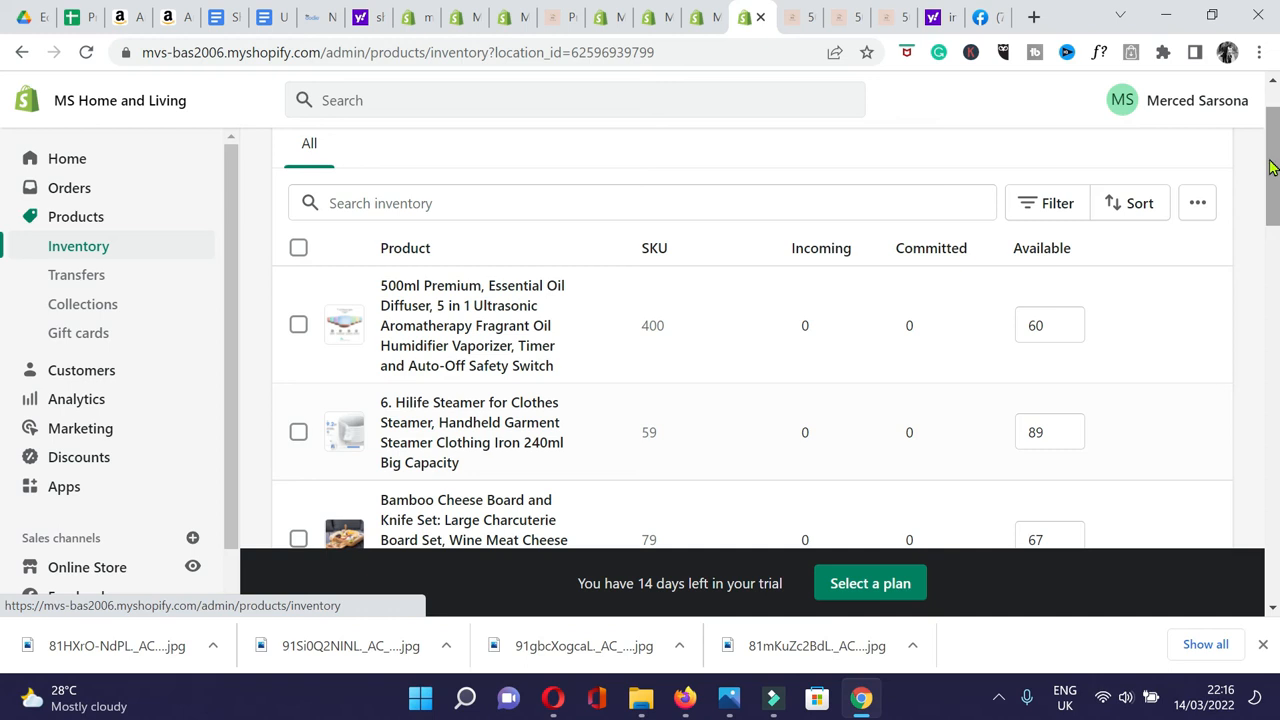
drag(1277, 163, 1275, 143)
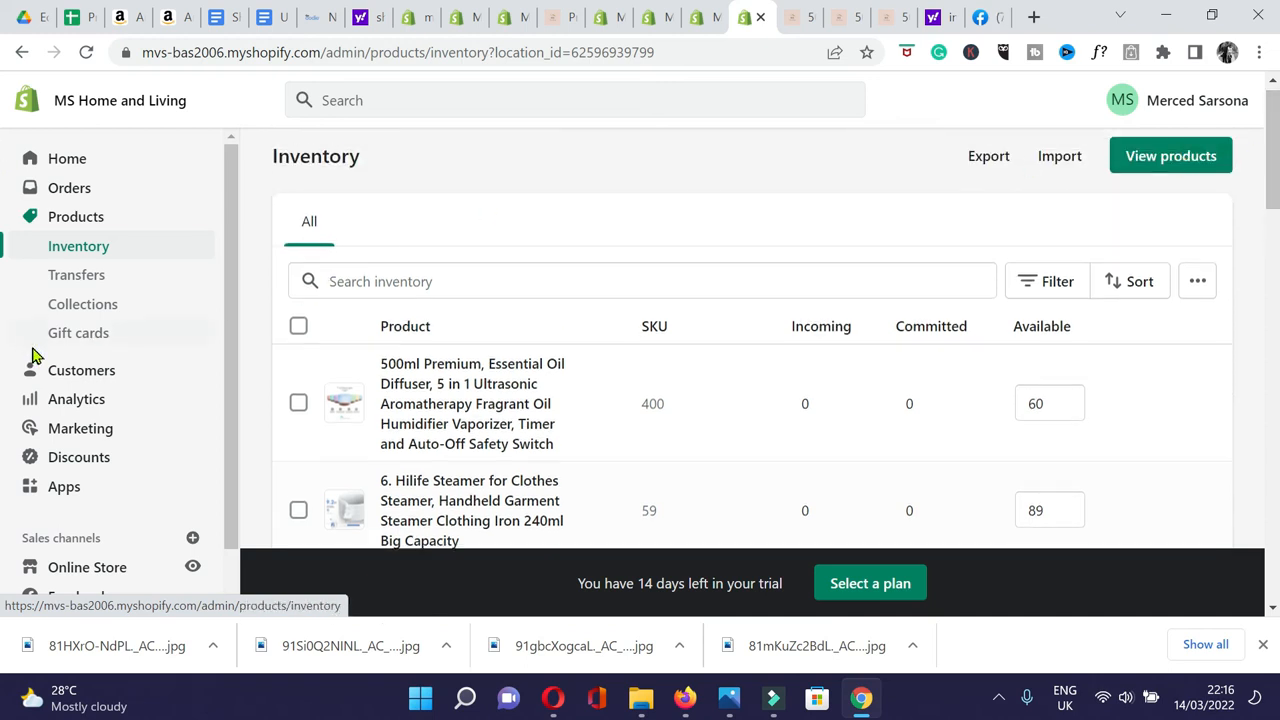
click(73, 313)
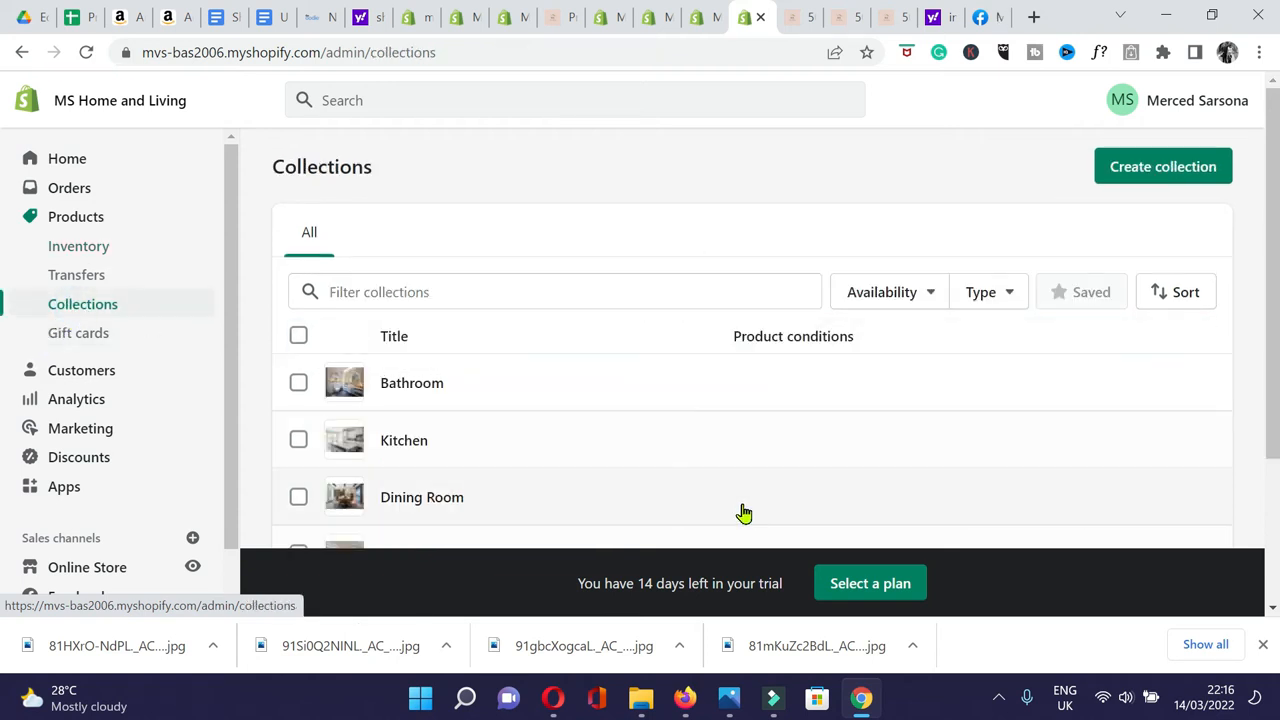
click(417, 396)
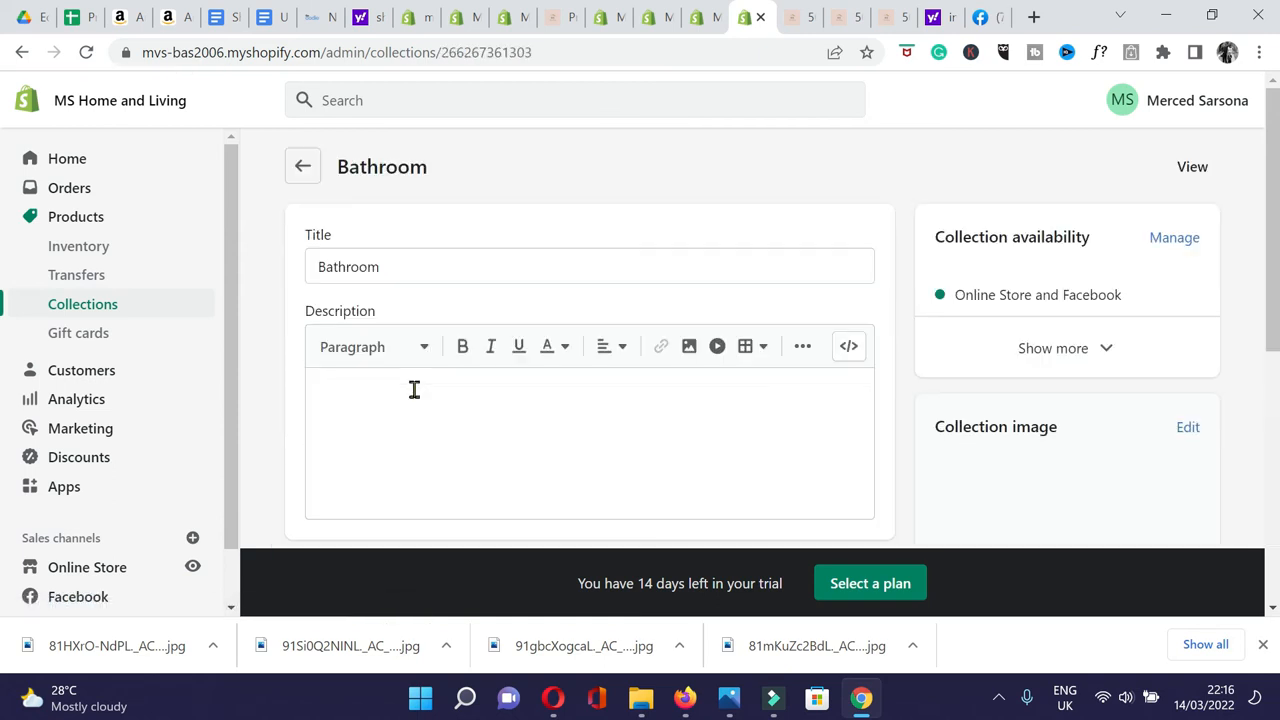
scroll(777, 354, down, 2)
scroll(760, 364, down, 2)
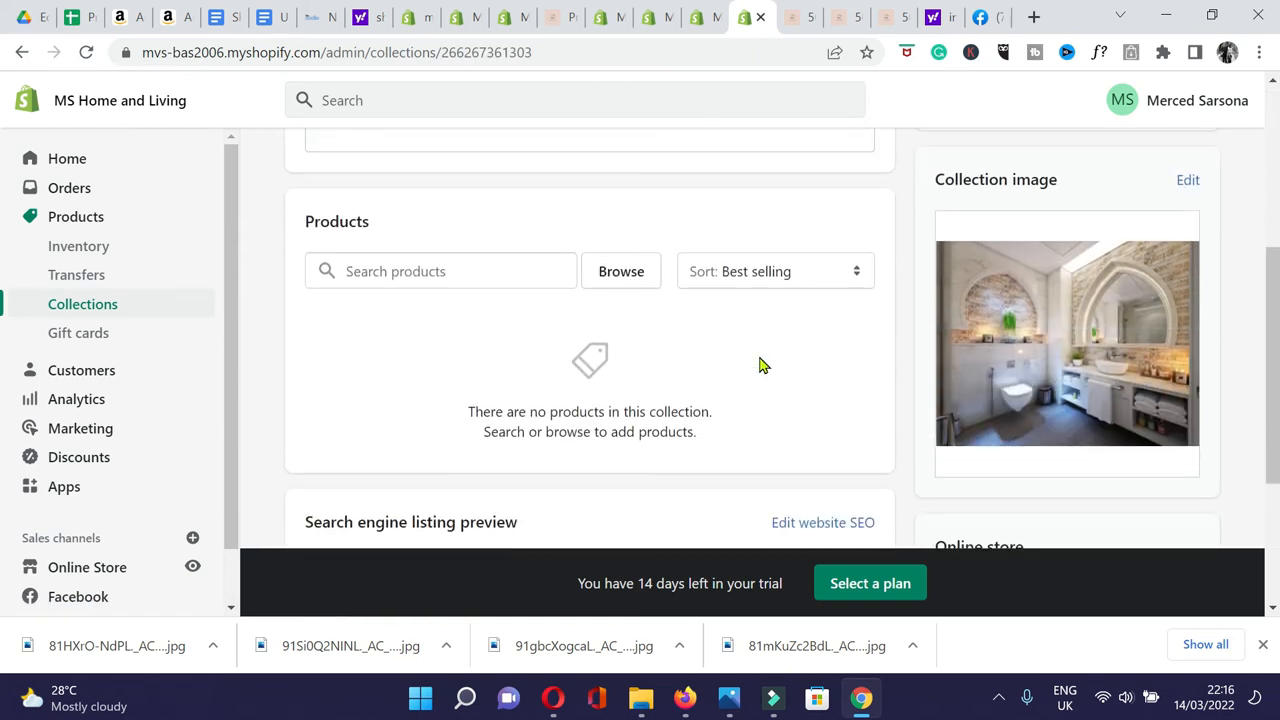
Add the Premium Quality Soap Dispenser to the Bathroom collection's products.
click(457, 276)
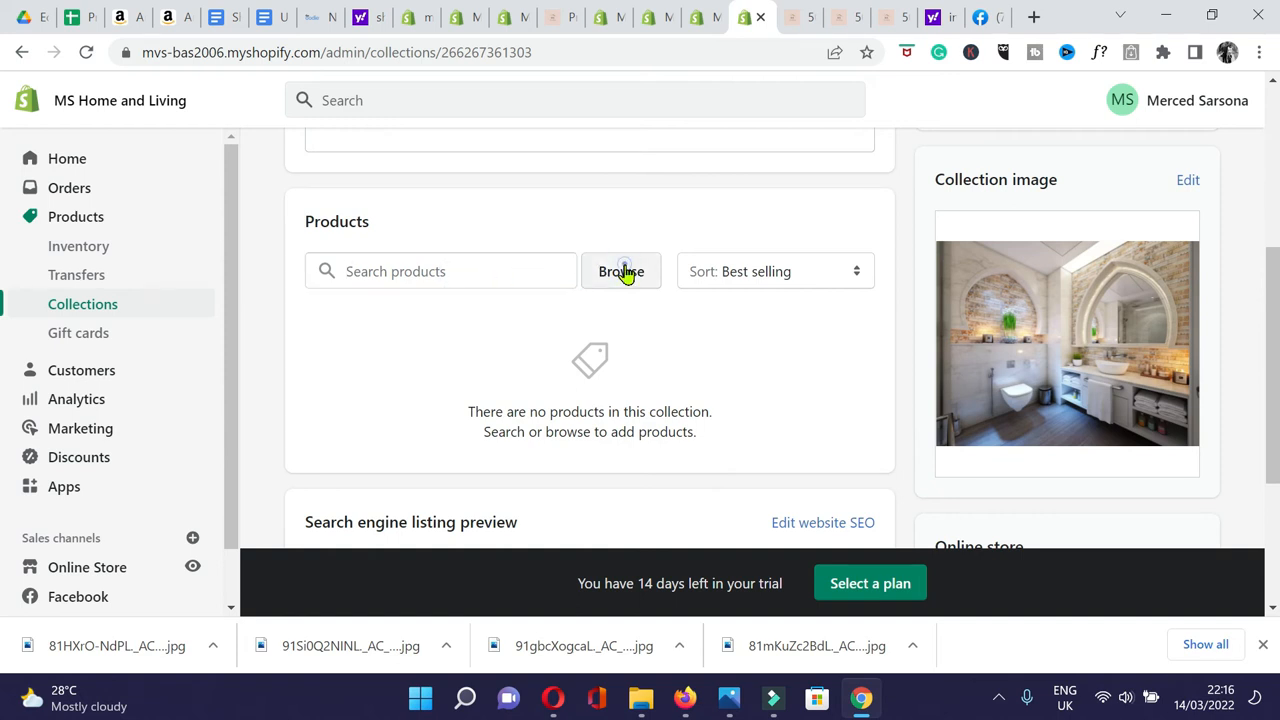
click(626, 271)
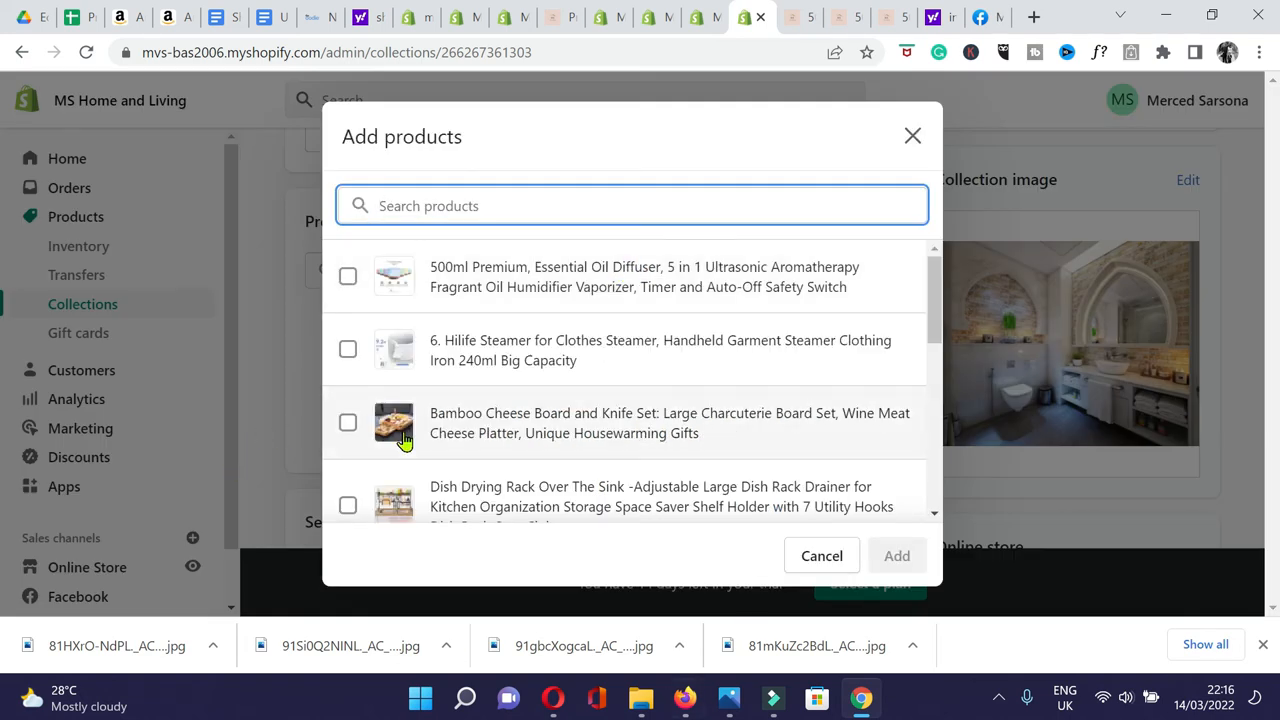
scroll(529, 476, down, 3)
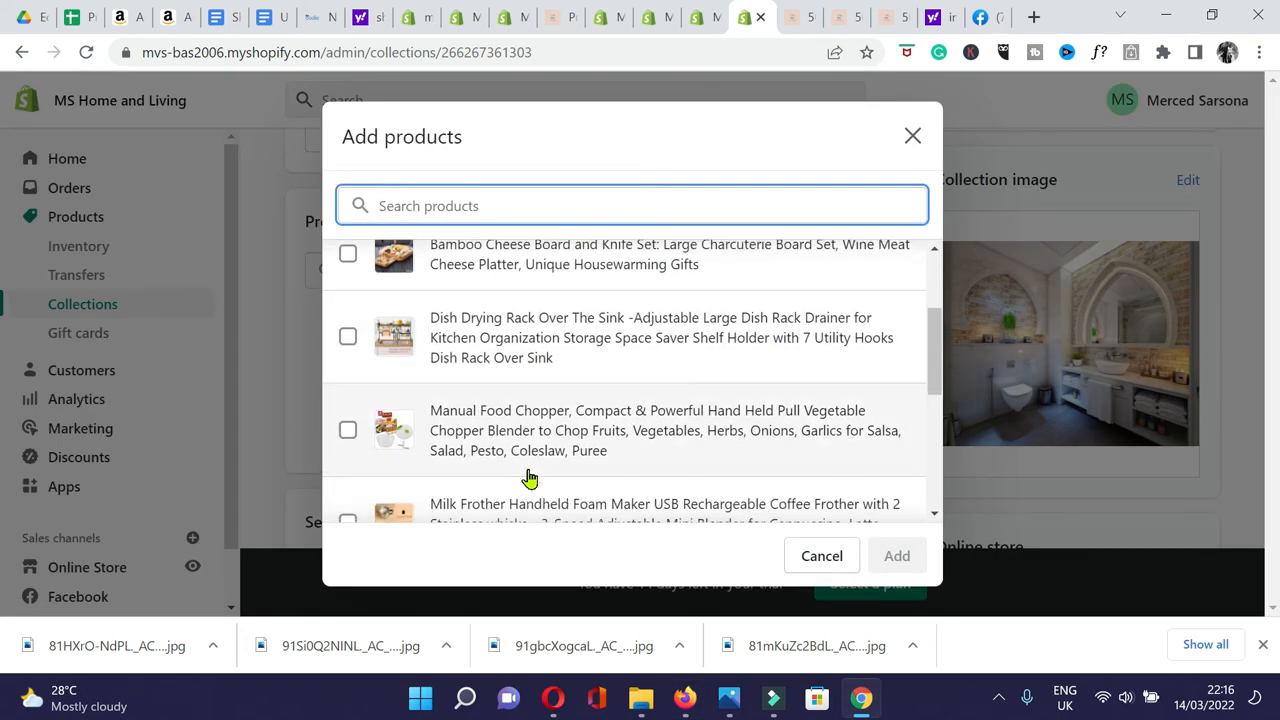
scroll(529, 478, down, 3)
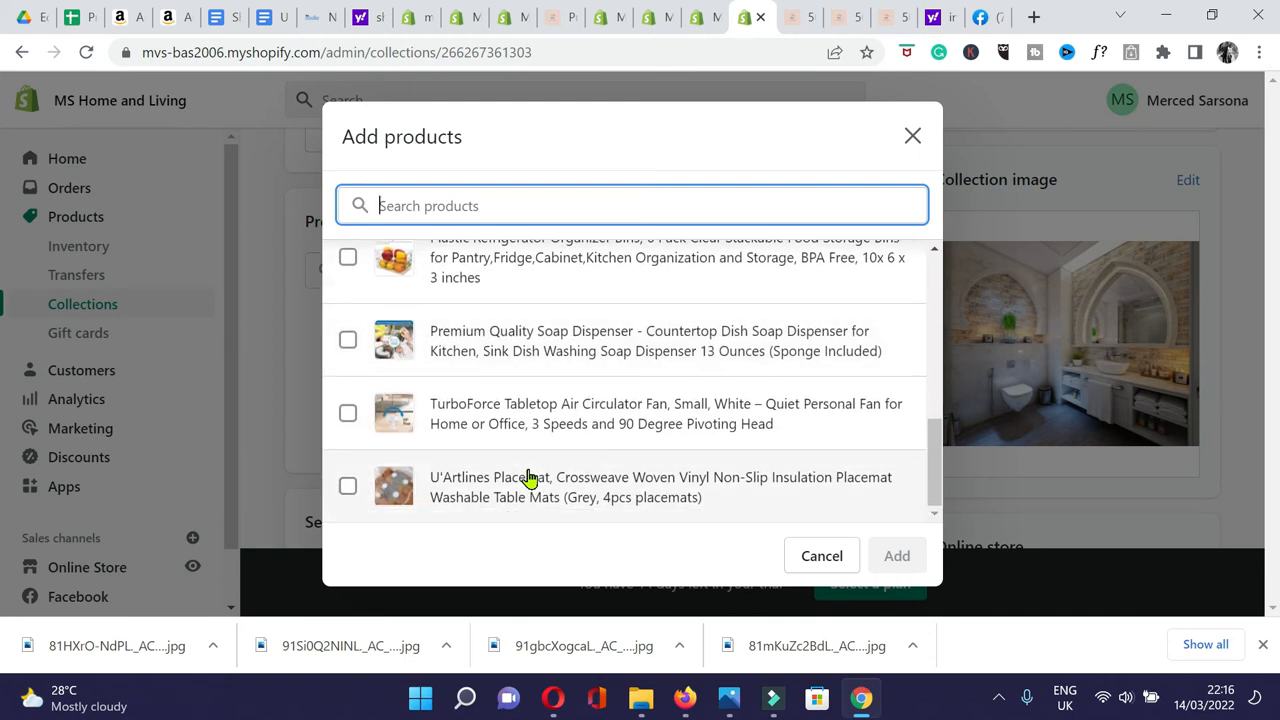
scroll(529, 476, up, 1)
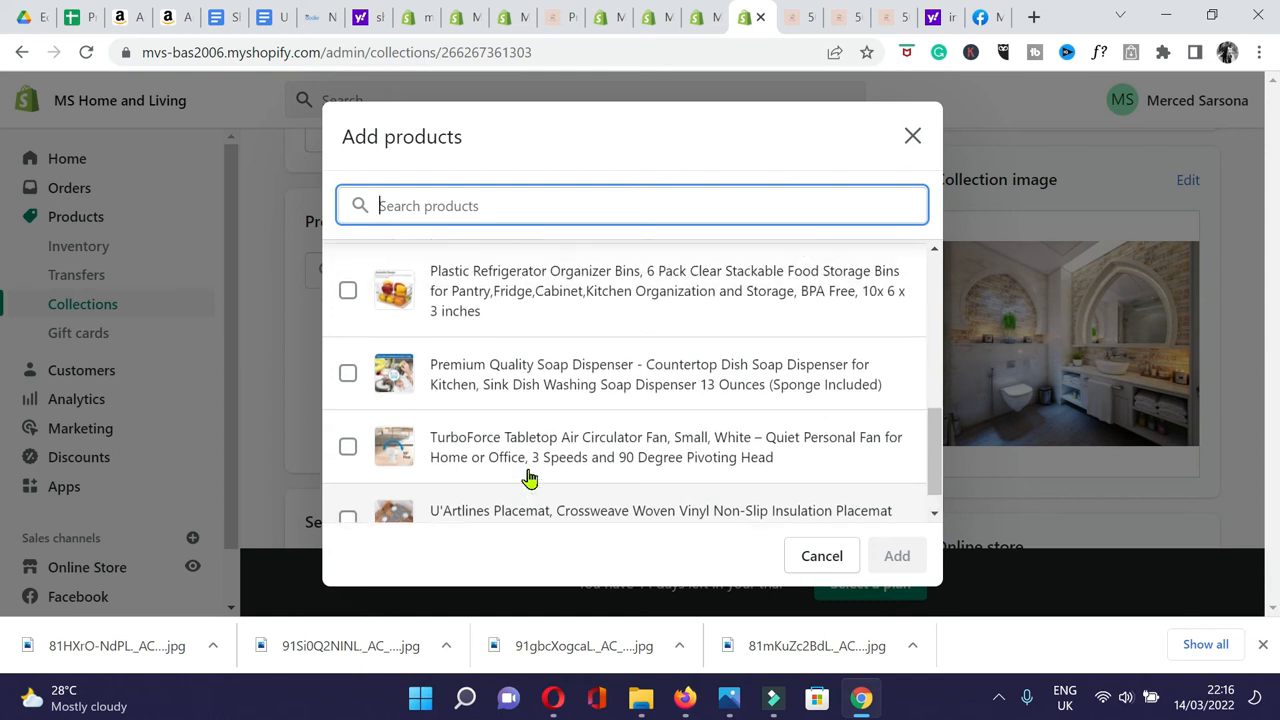
scroll(529, 476, up, 1)
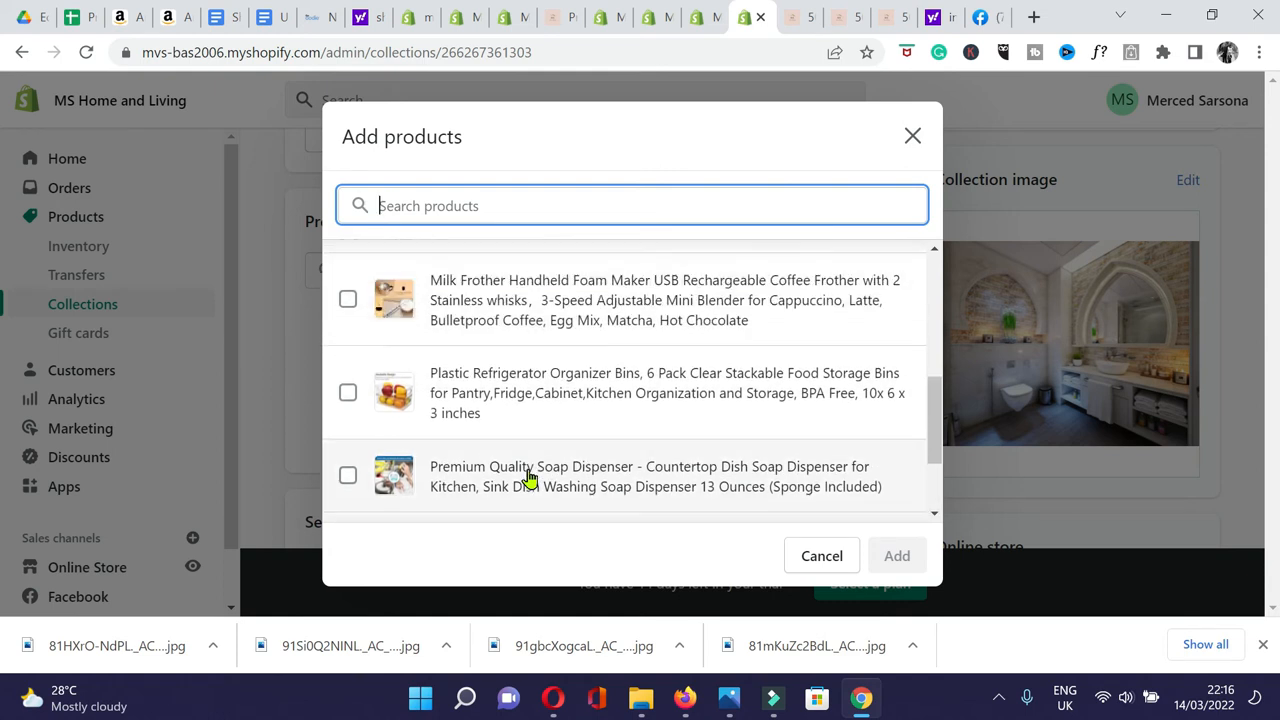
scroll(529, 477, up, 2)
scroll(529, 476, up, 2)
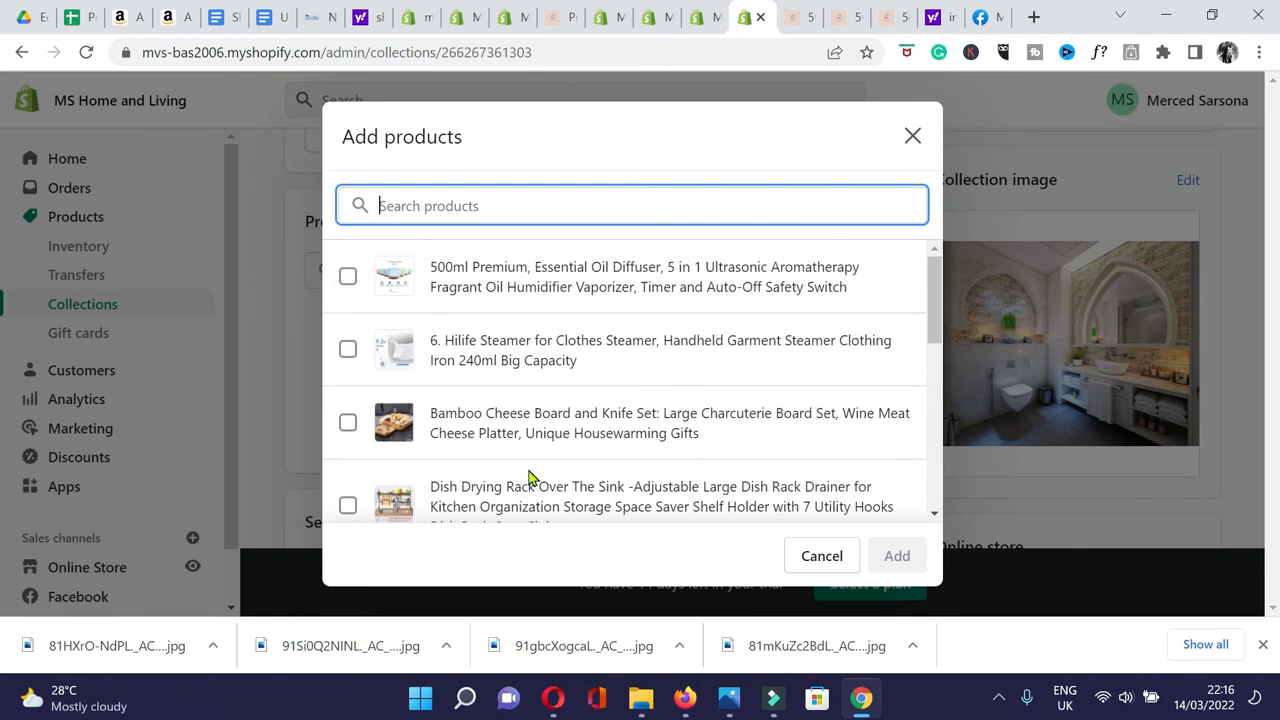
scroll(529, 476, down, 4)
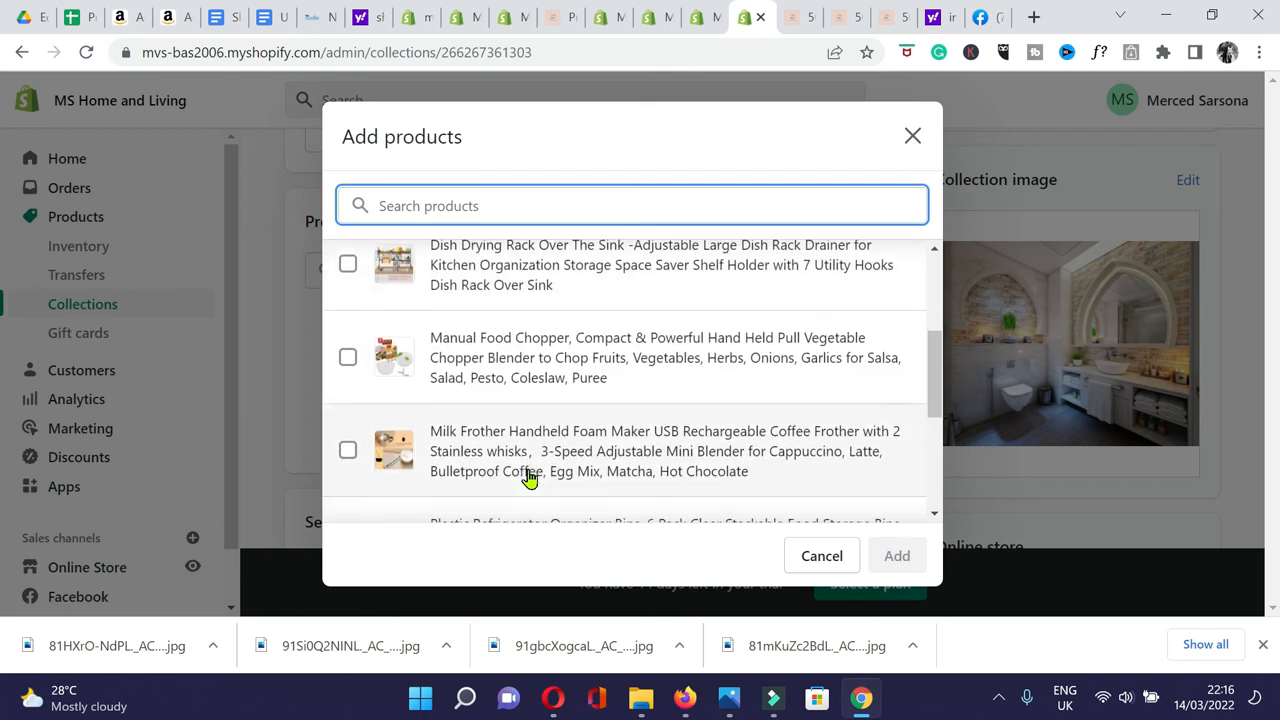
scroll(529, 477, down, 1)
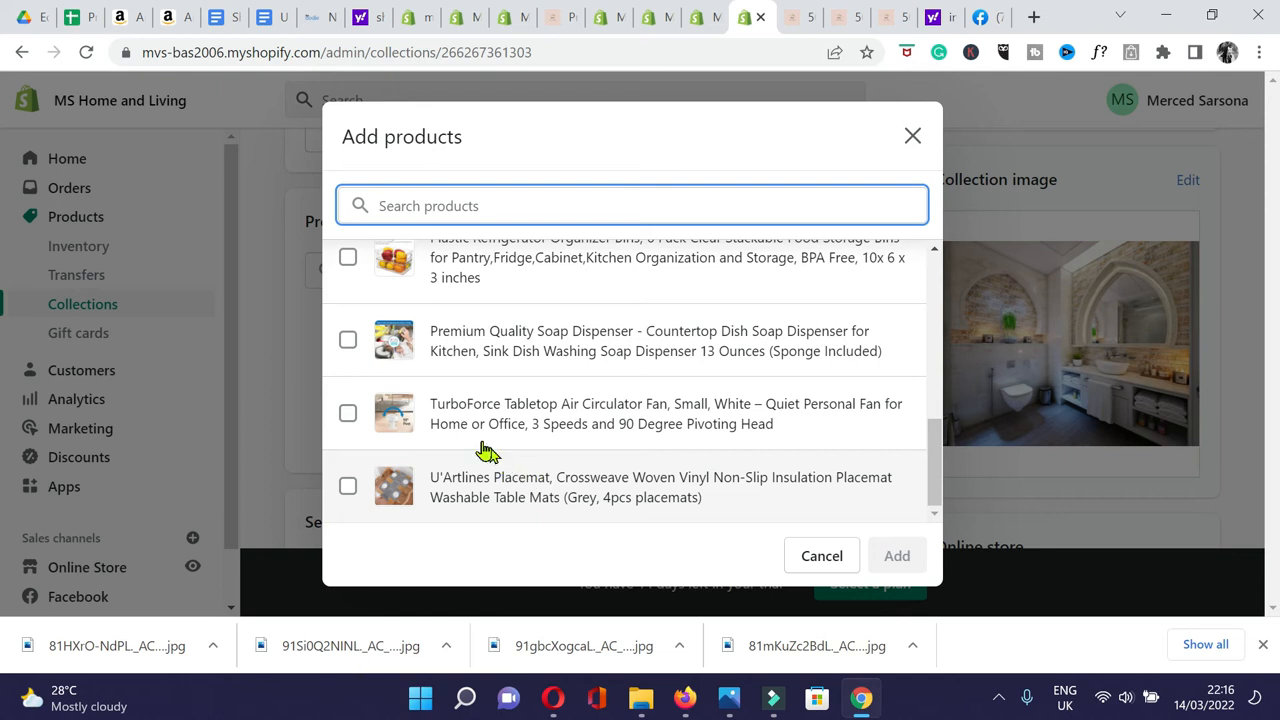
click(346, 341)
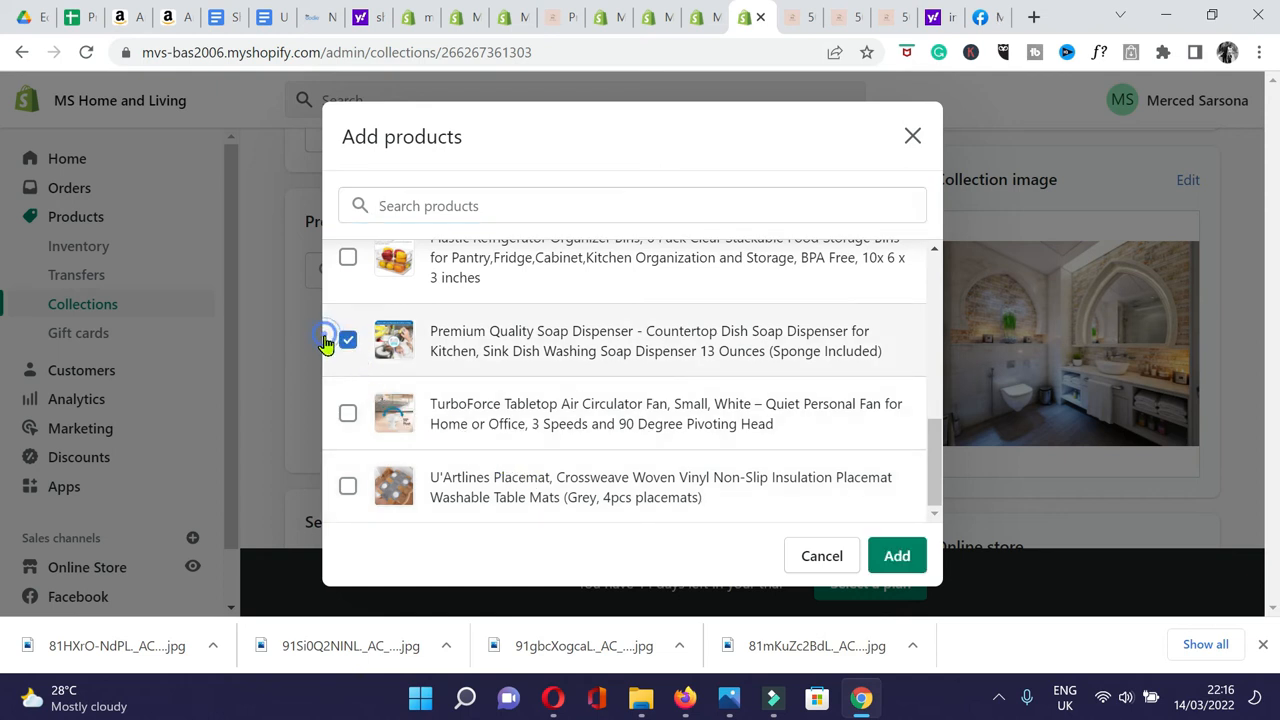
click(897, 556)
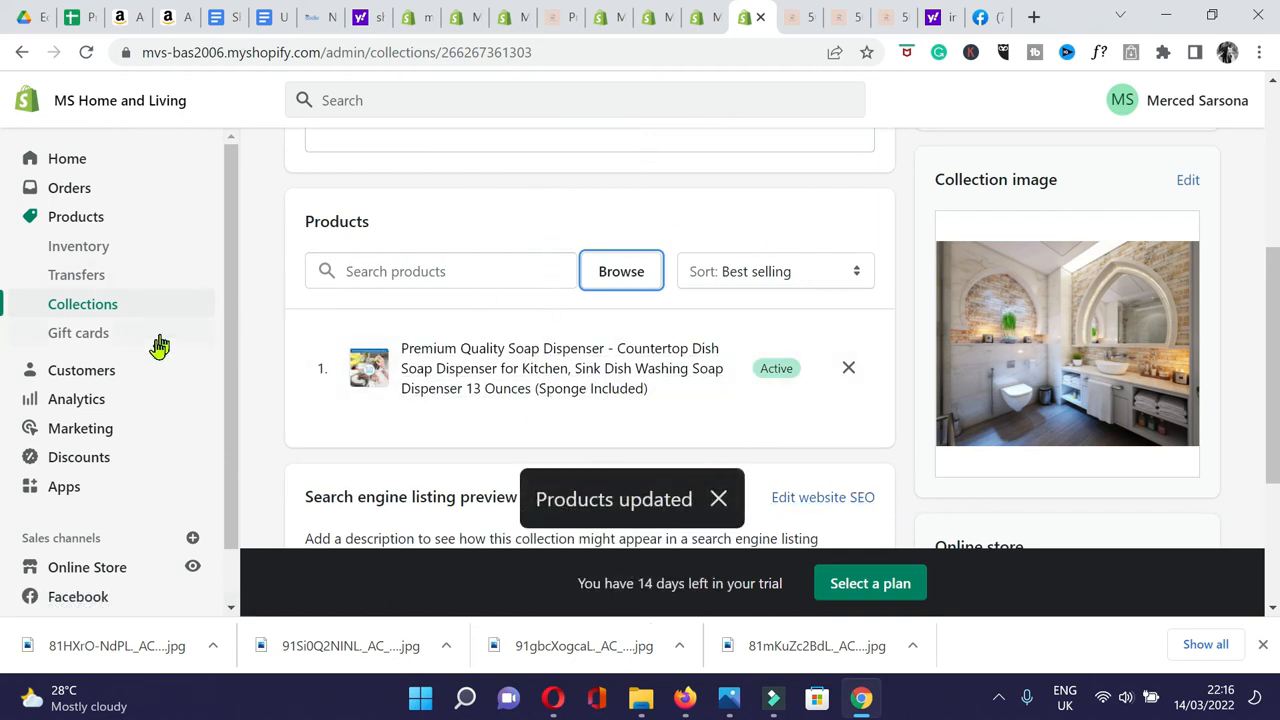
Return to the collections list and open the Kitchen collection at its products section.
scroll(366, 272, up, 10)
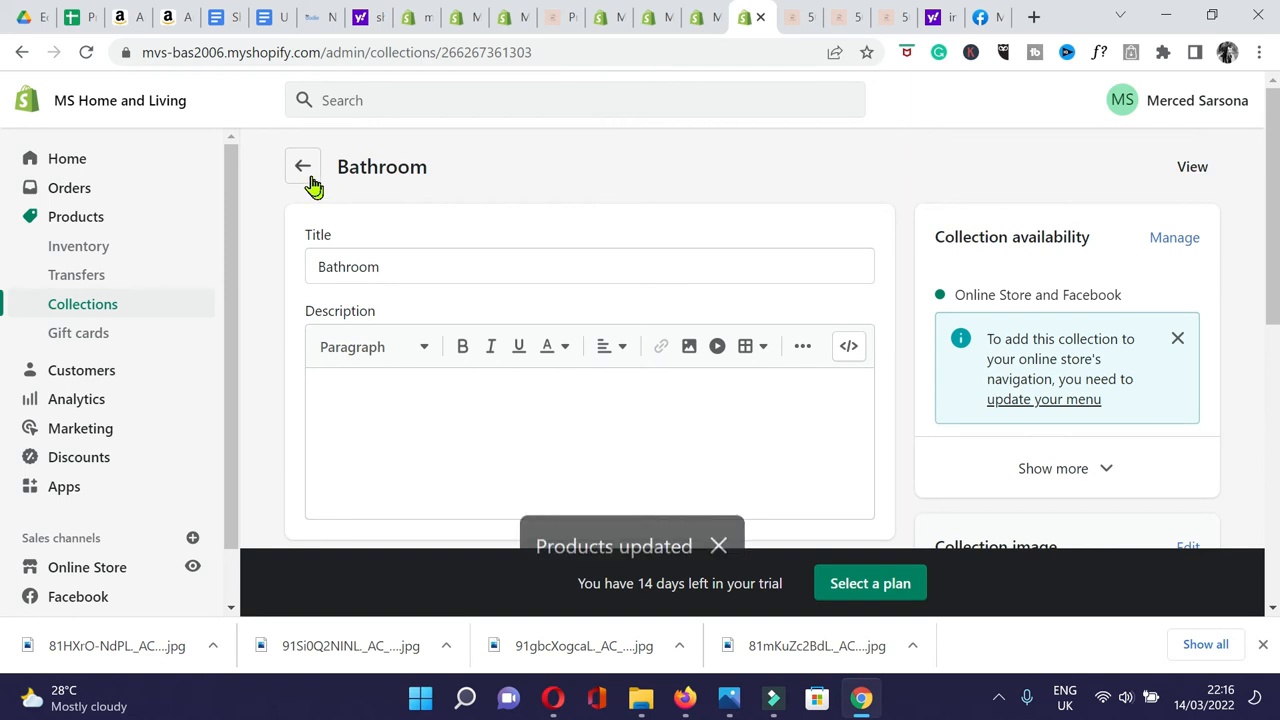
click(304, 166)
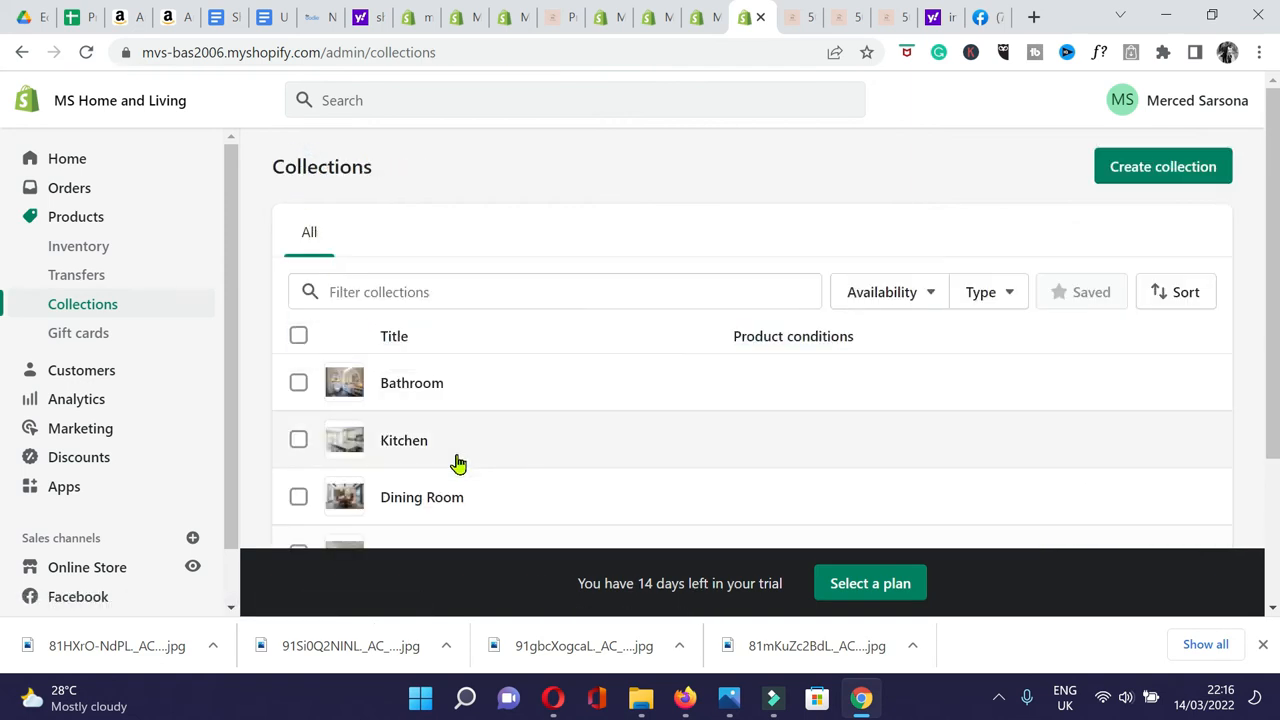
click(409, 446)
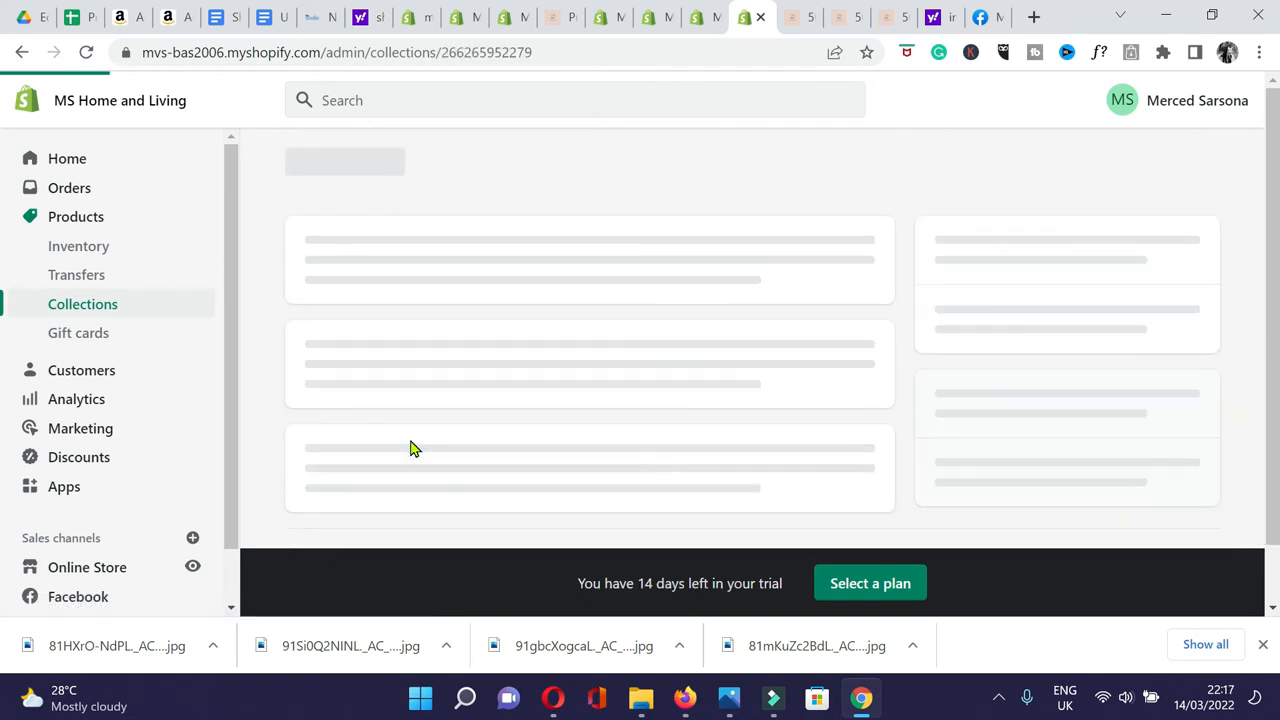
scroll(478, 343, down, 4)
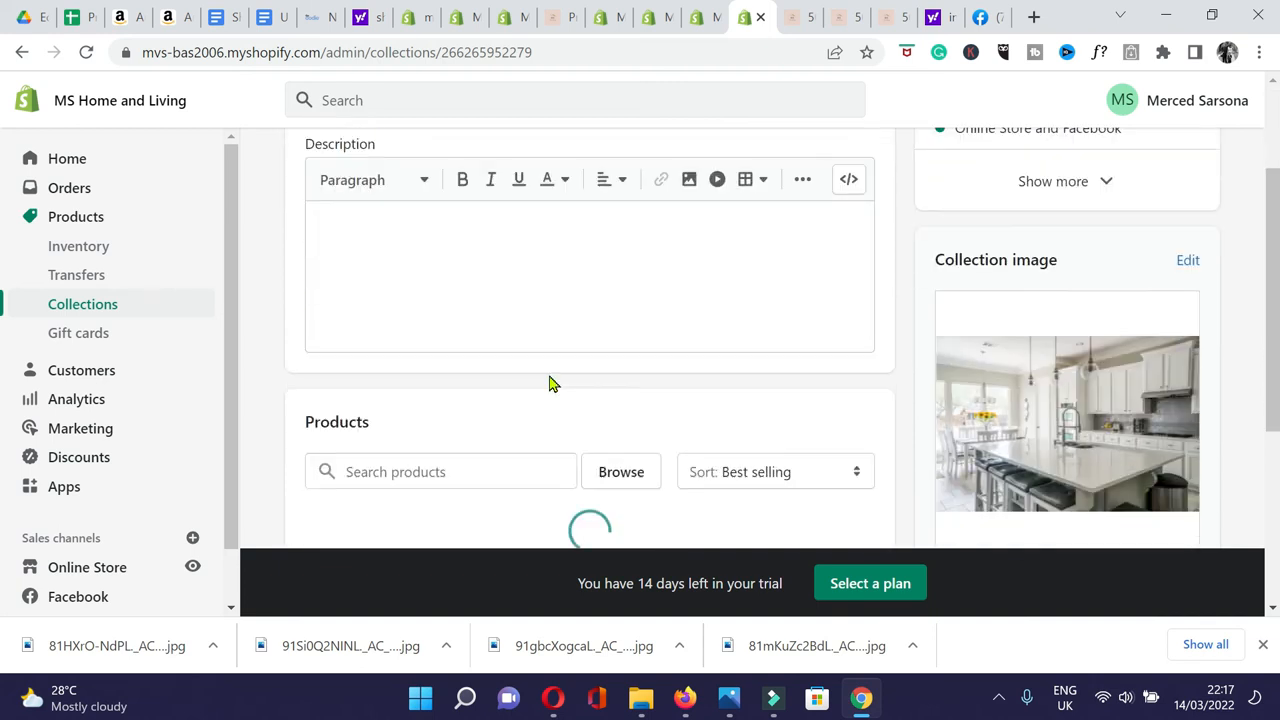
Add the Dish Drying Rack, the Manual Food Chopper and the Plastic Refrigerator Organizer Bins to the Kitchen collection.
click(502, 261)
click(607, 271)
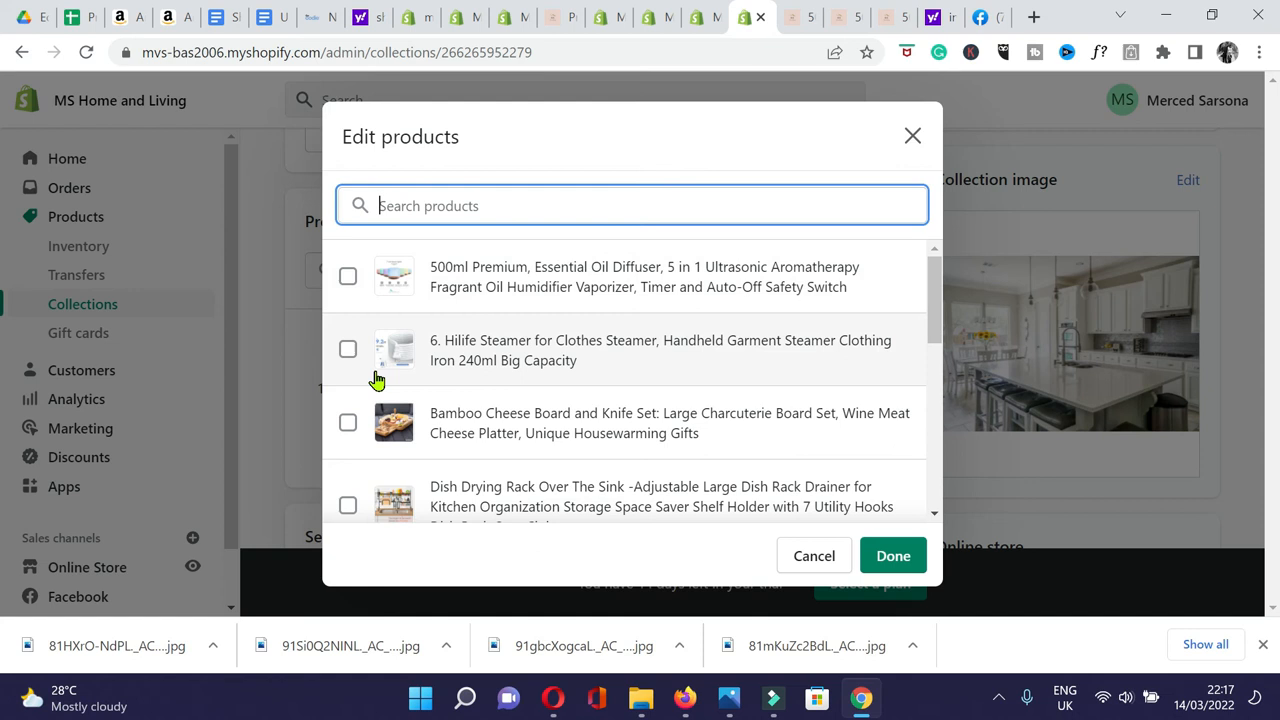
scroll(366, 457, down, 1)
click(347, 404)
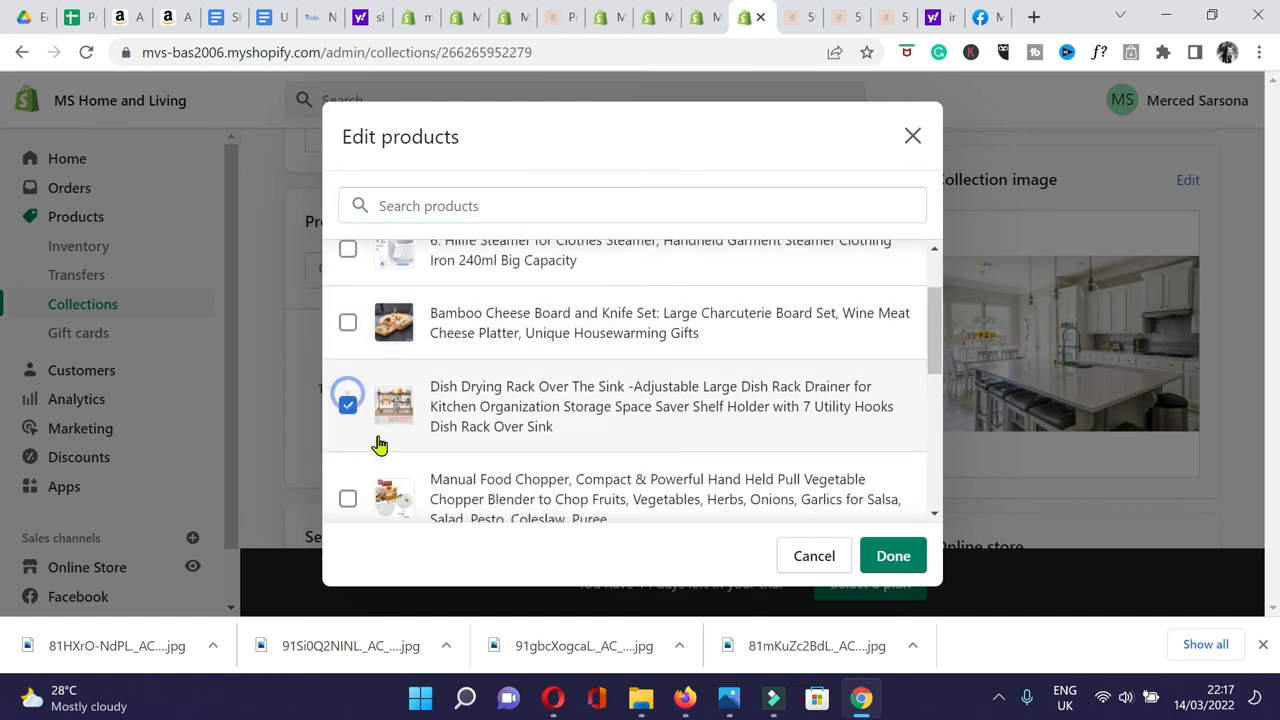
scroll(379, 444, down, 1)
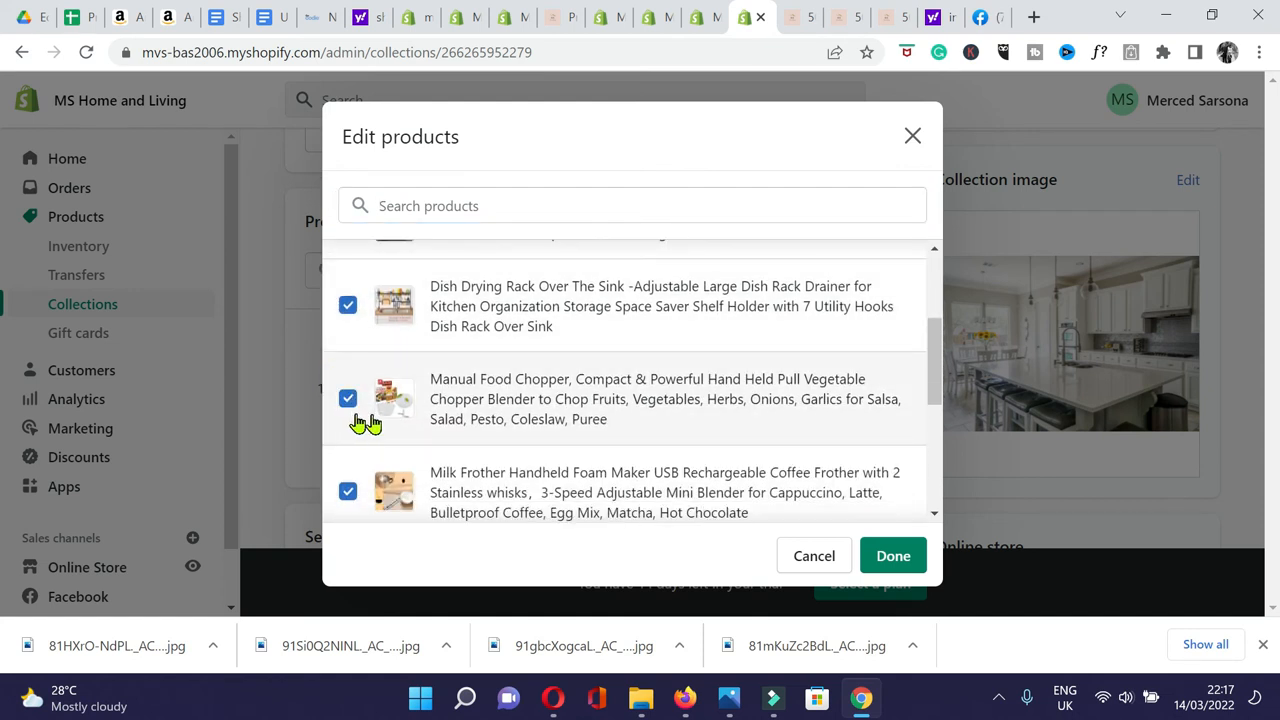
scroll(360, 423, down, 2)
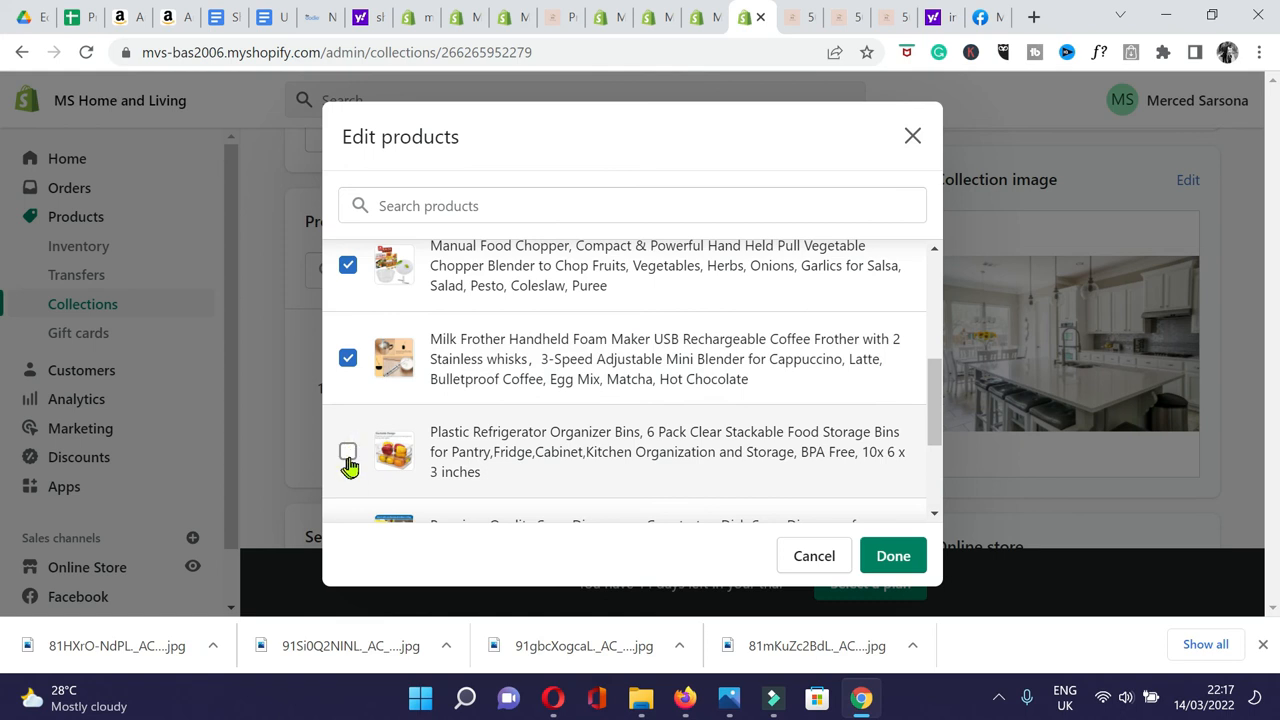
scroll(488, 430, down, 2)
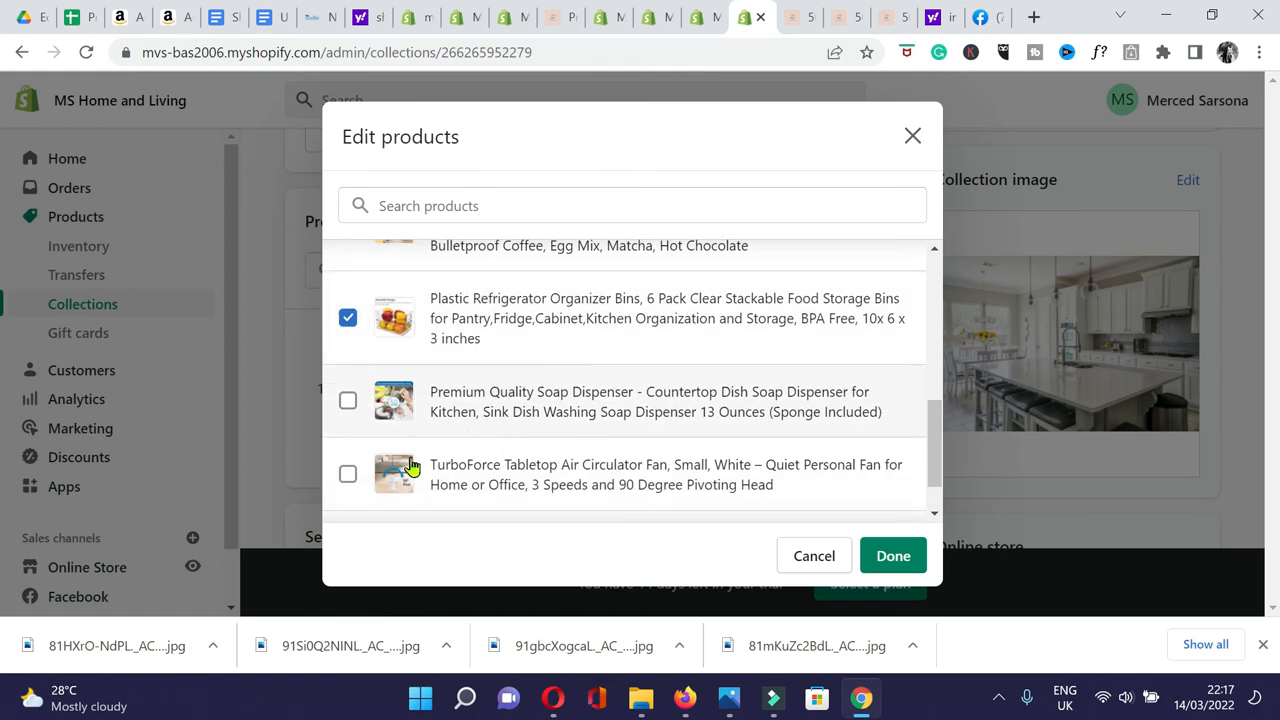
scroll(410, 467, down, 1)
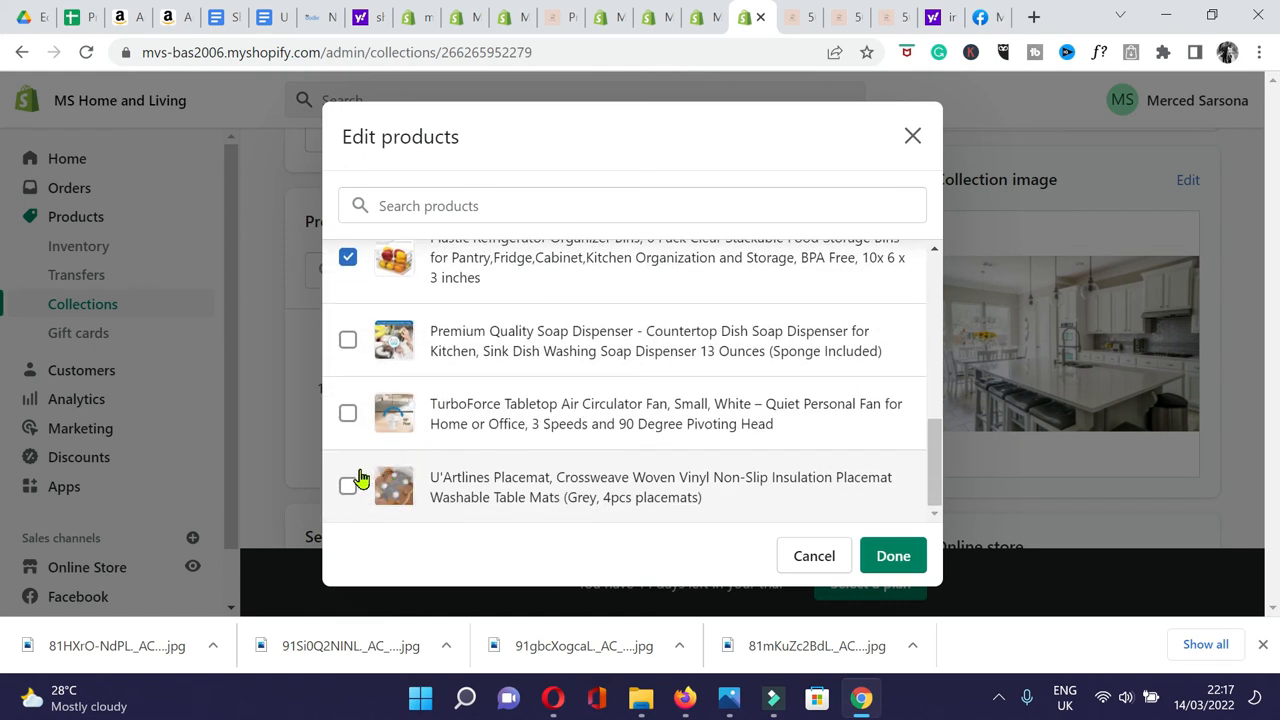
click(895, 560)
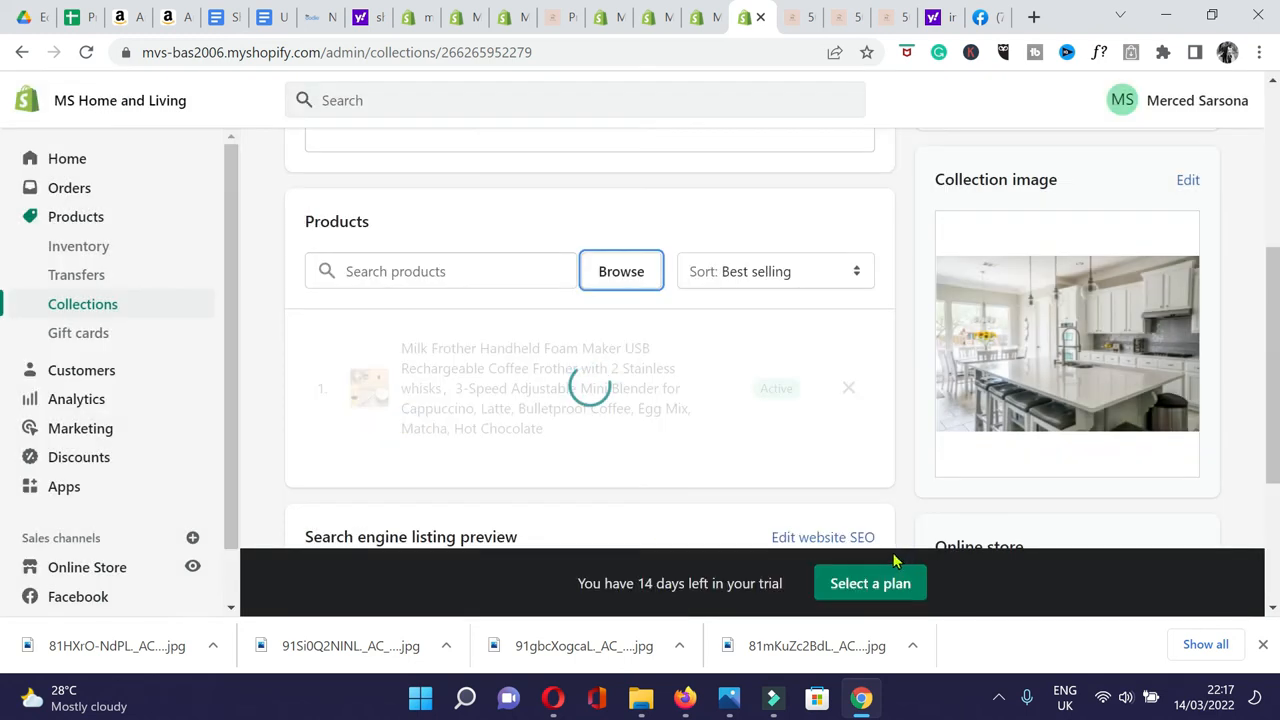
Look over the Kitchen collection's products, return to the collections list and open the Dining Room collection.
scroll(366, 405, down, 2)
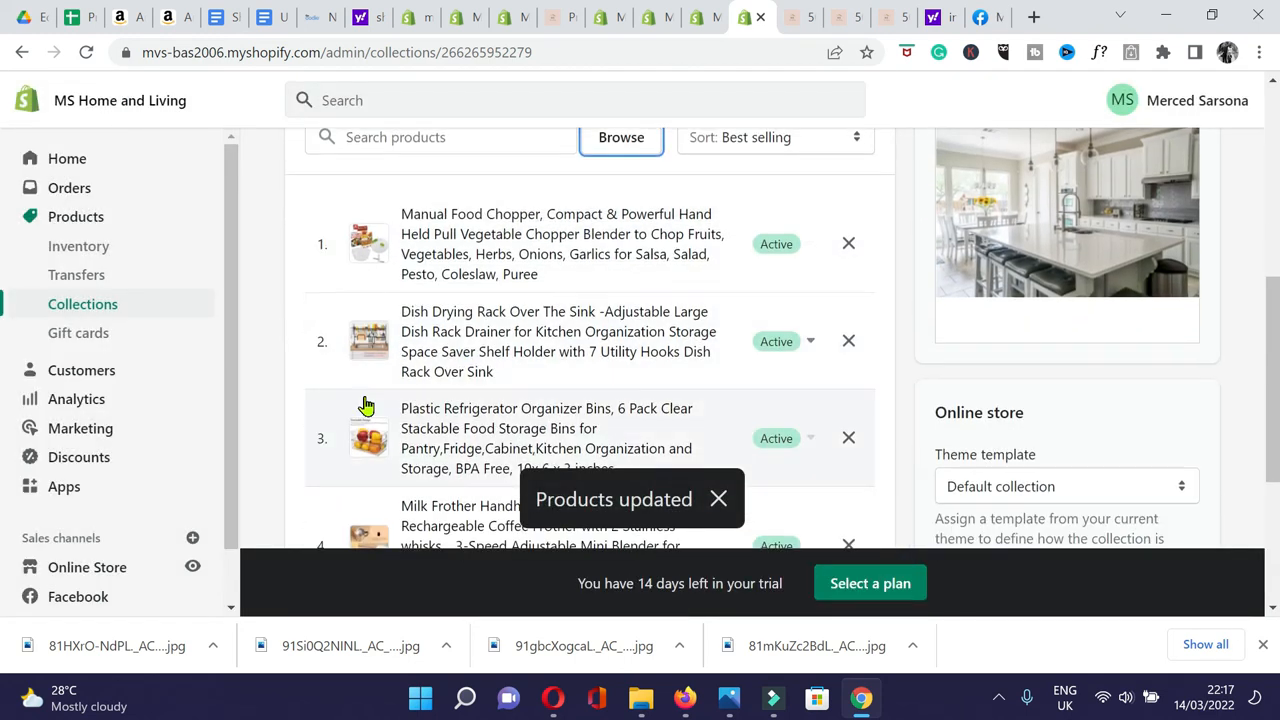
scroll(338, 383, down, 3)
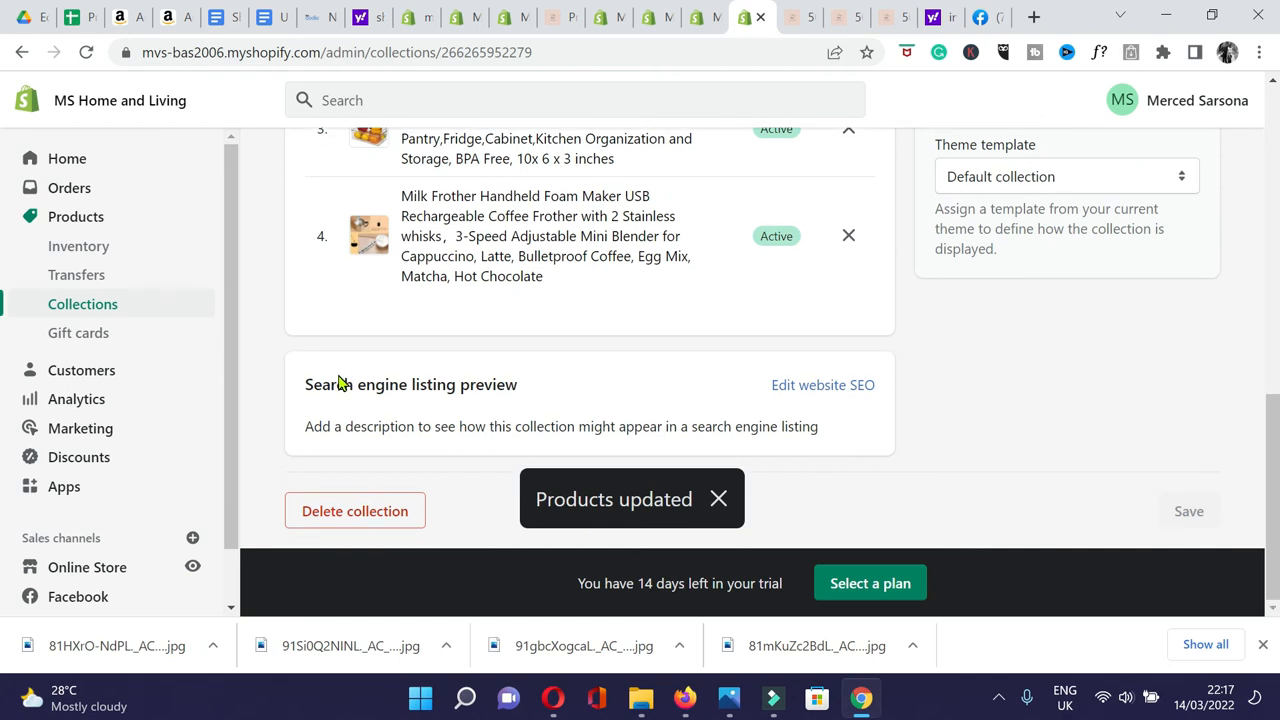
scroll(338, 373, up, 5)
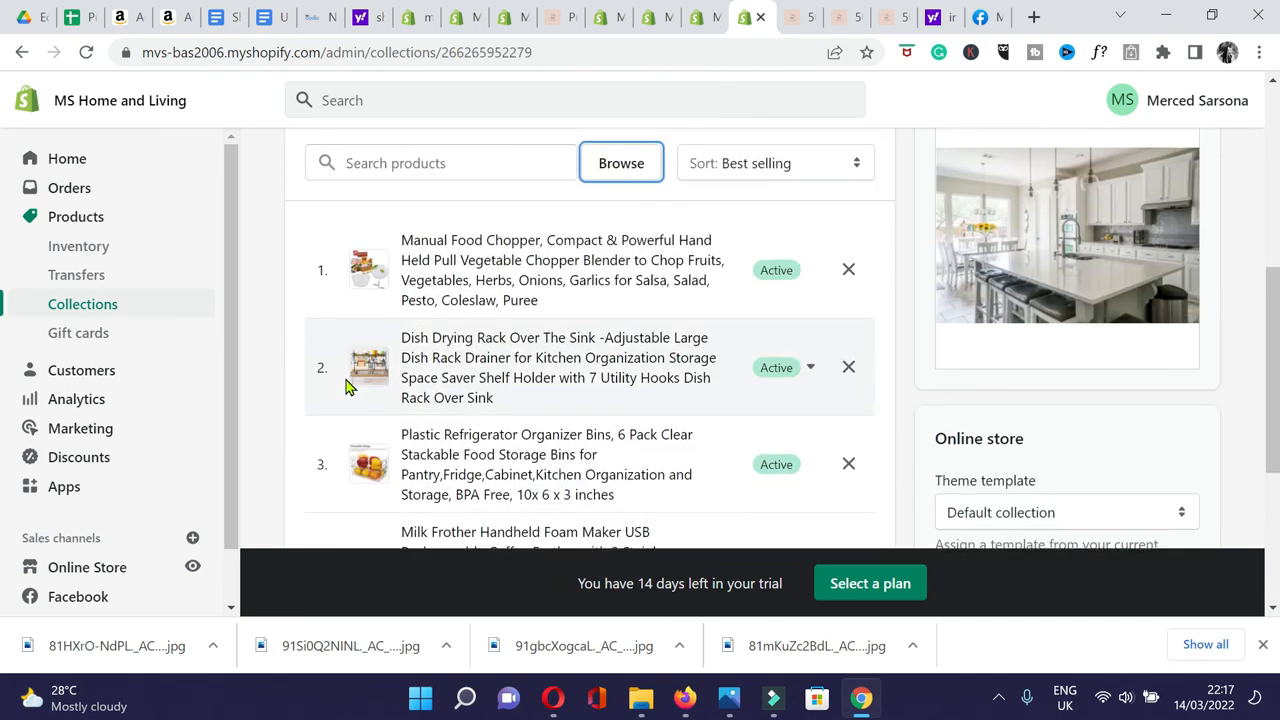
scroll(343, 378, up, 4)
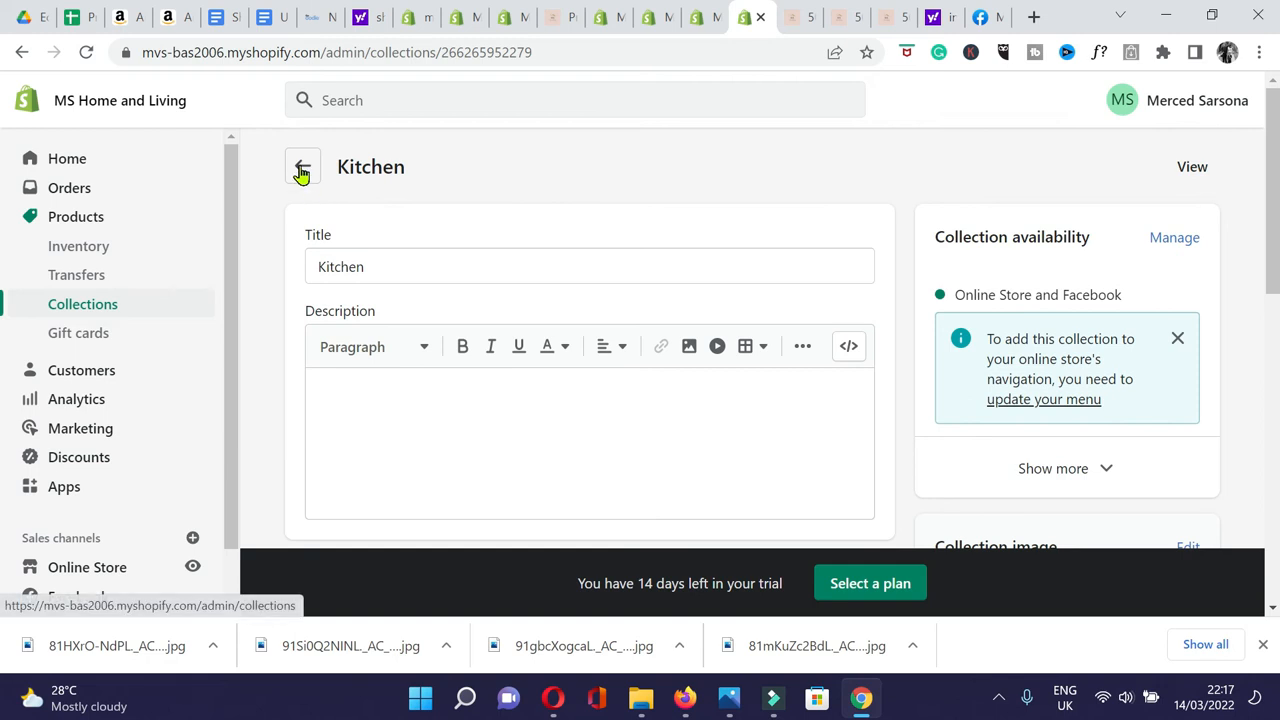
click(301, 172)
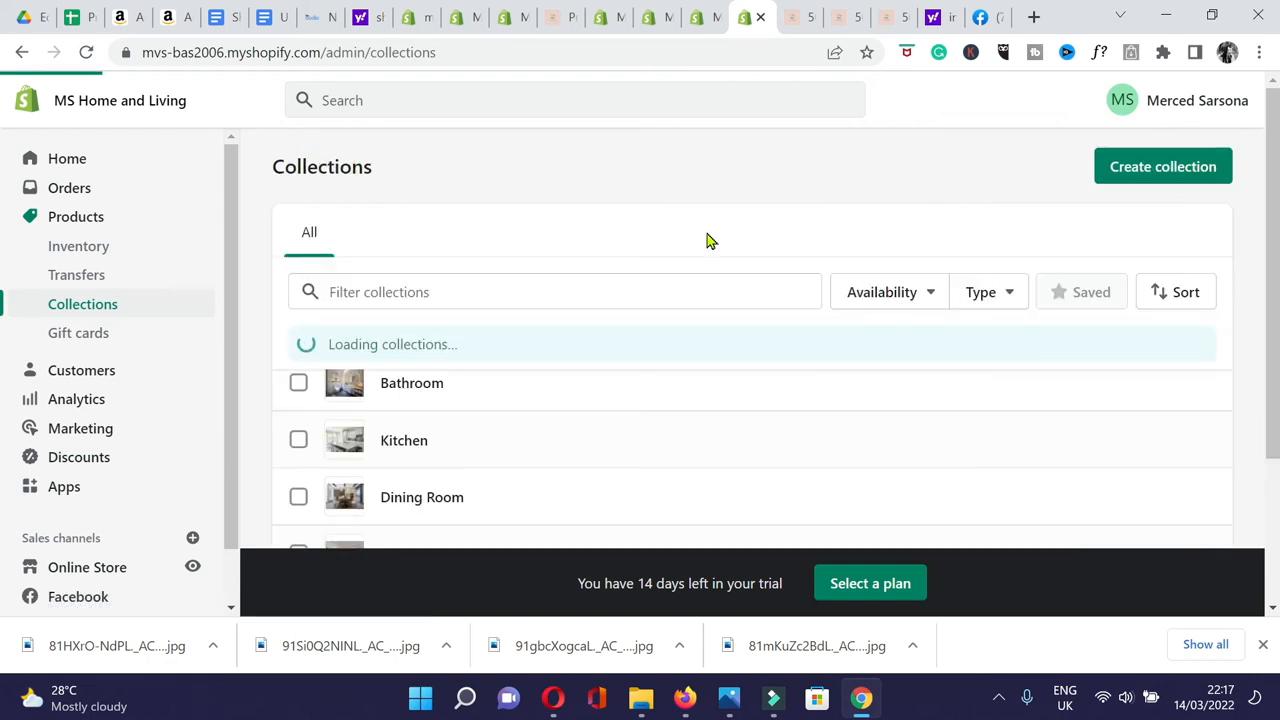
scroll(505, 455, down, 1)
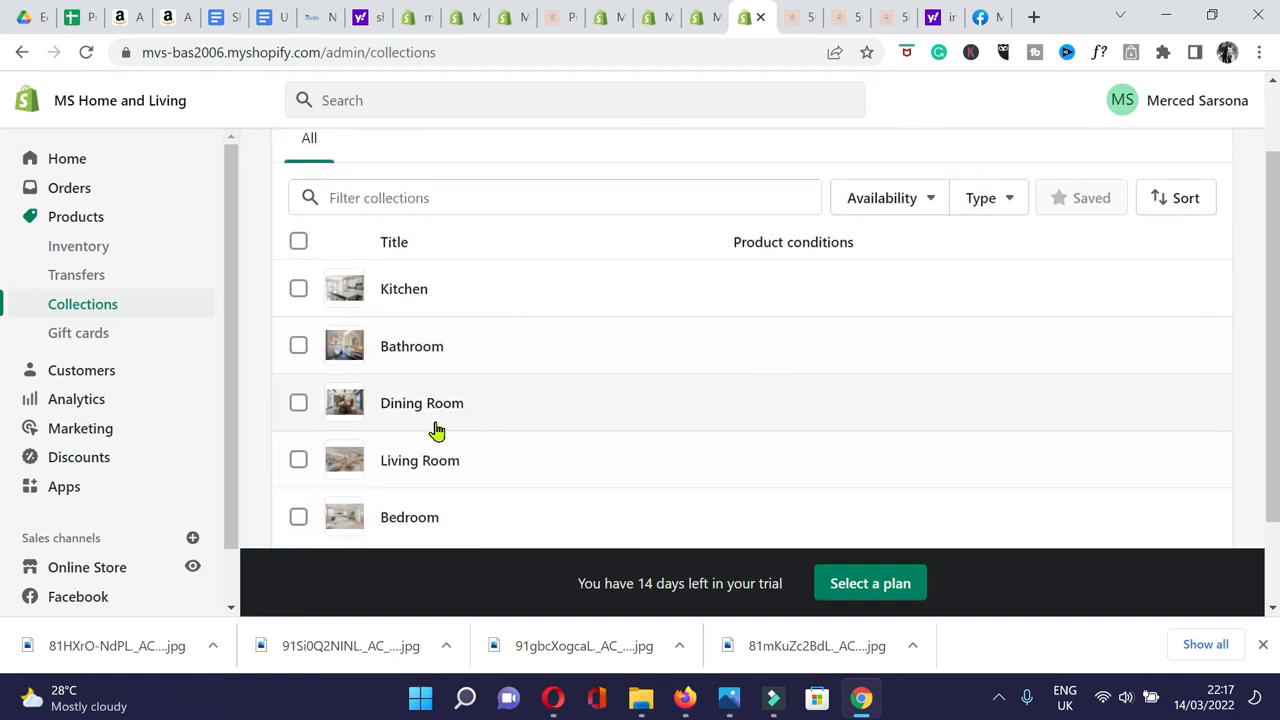
click(418, 396)
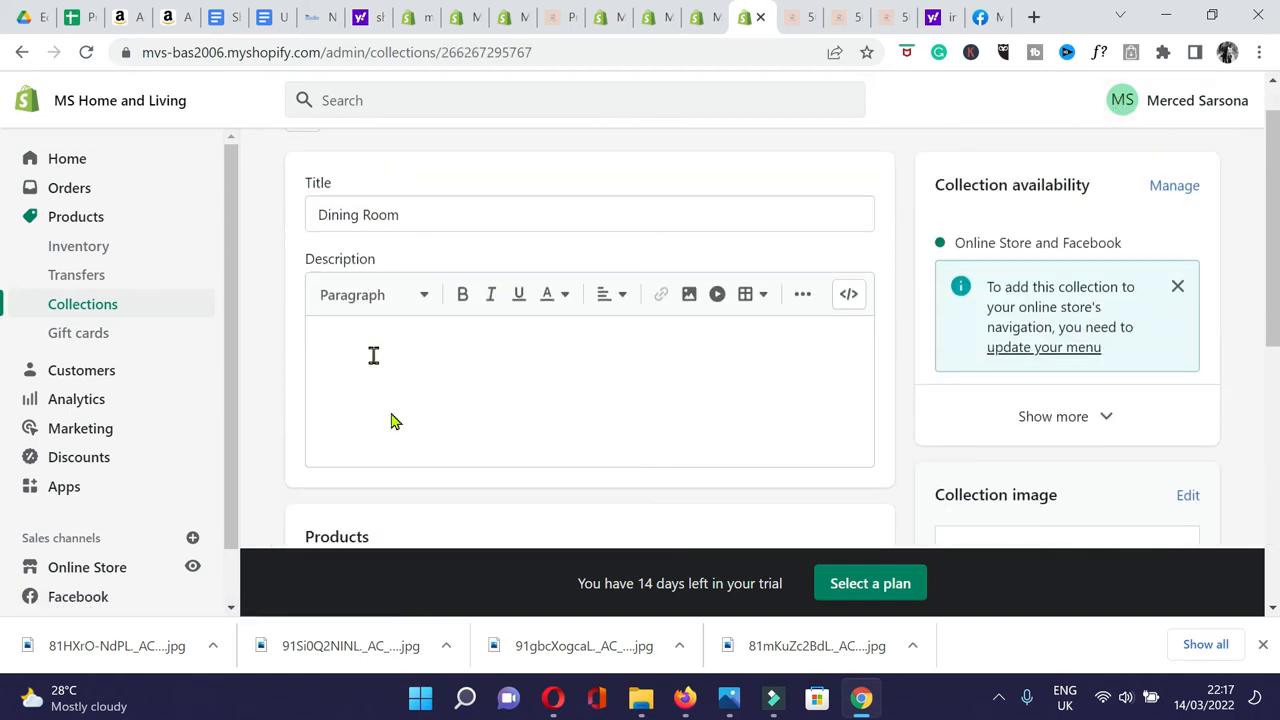
scroll(400, 430, down, 2)
click(479, 438)
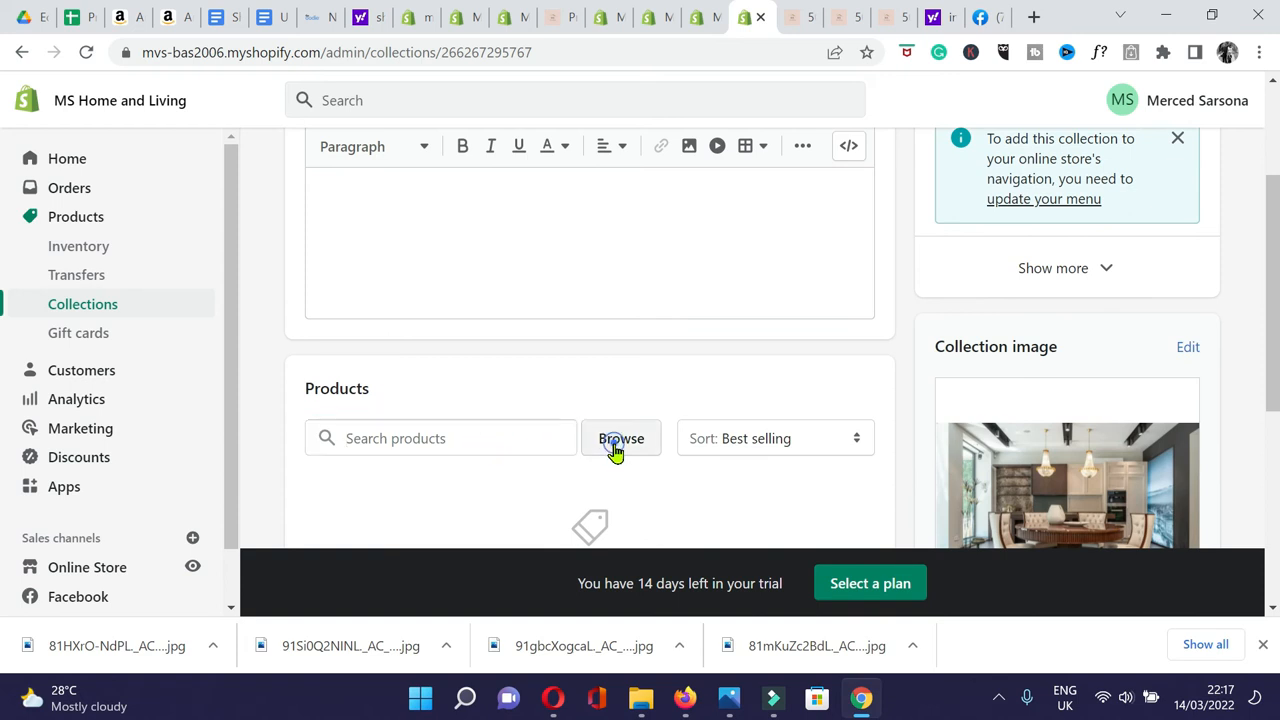
click(615, 446)
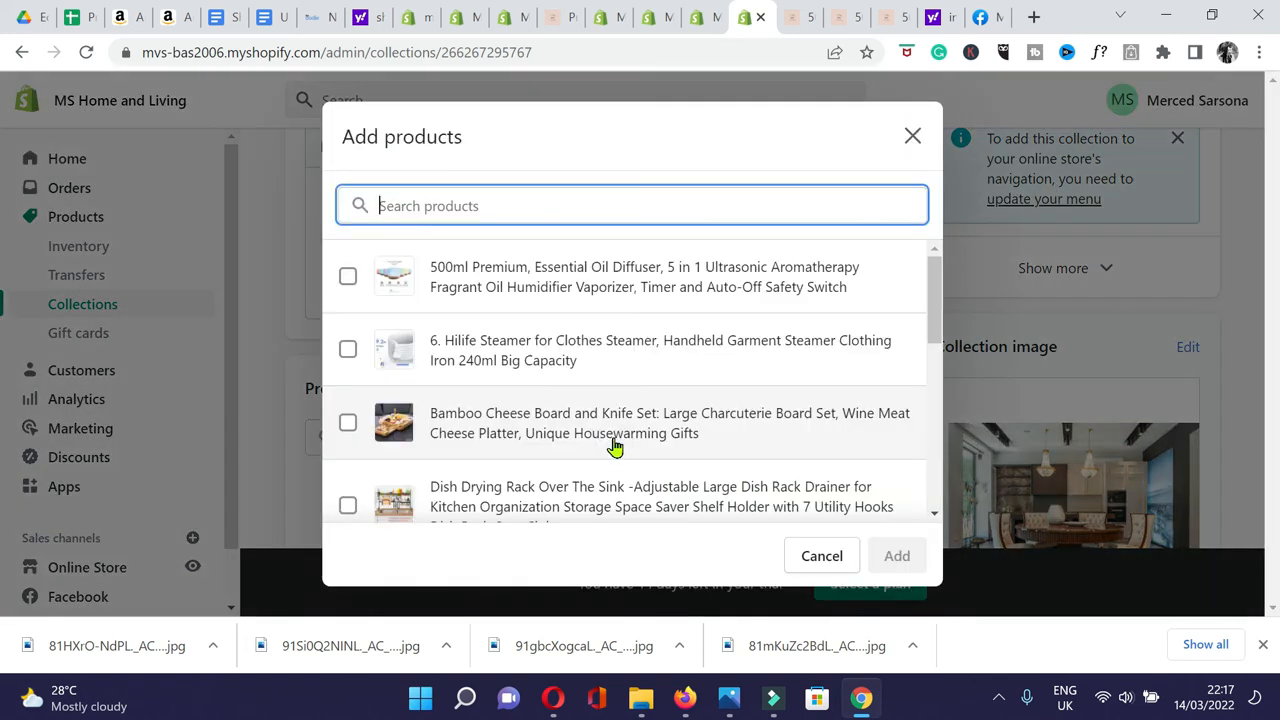
click(915, 139)
scroll(5, 230, up, 2)
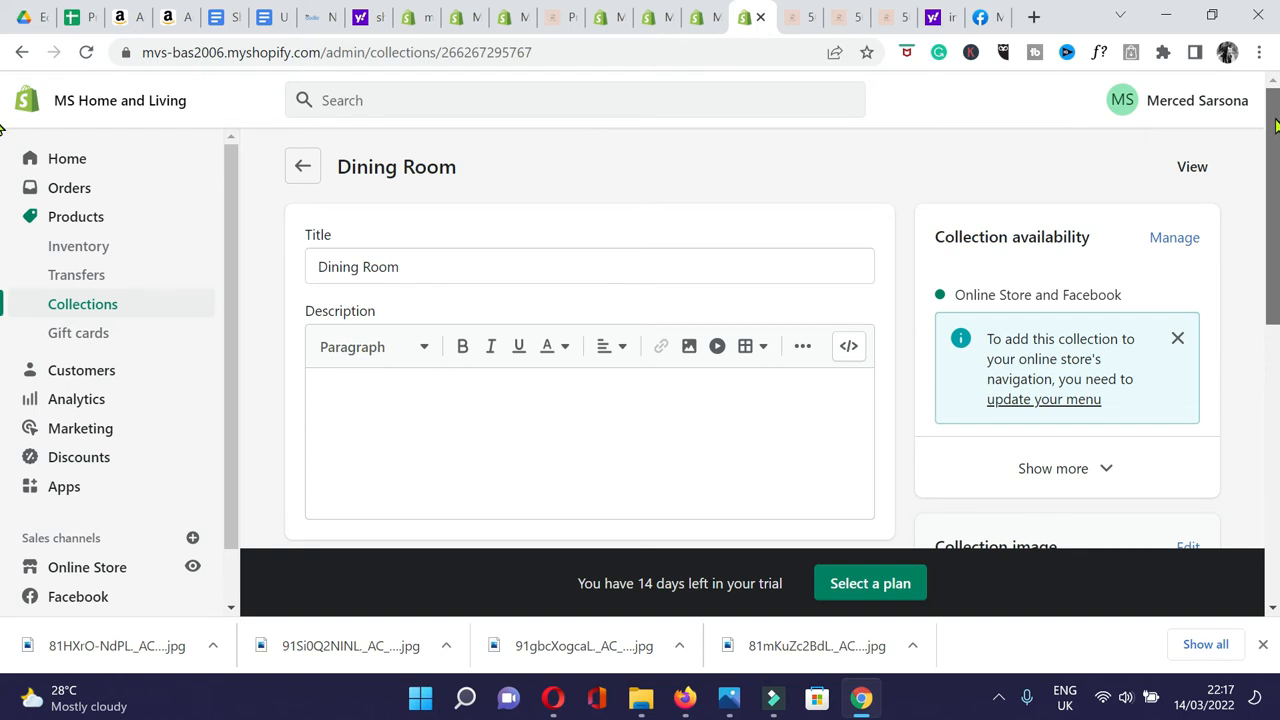
drag(1273, 150, 1273, 148)
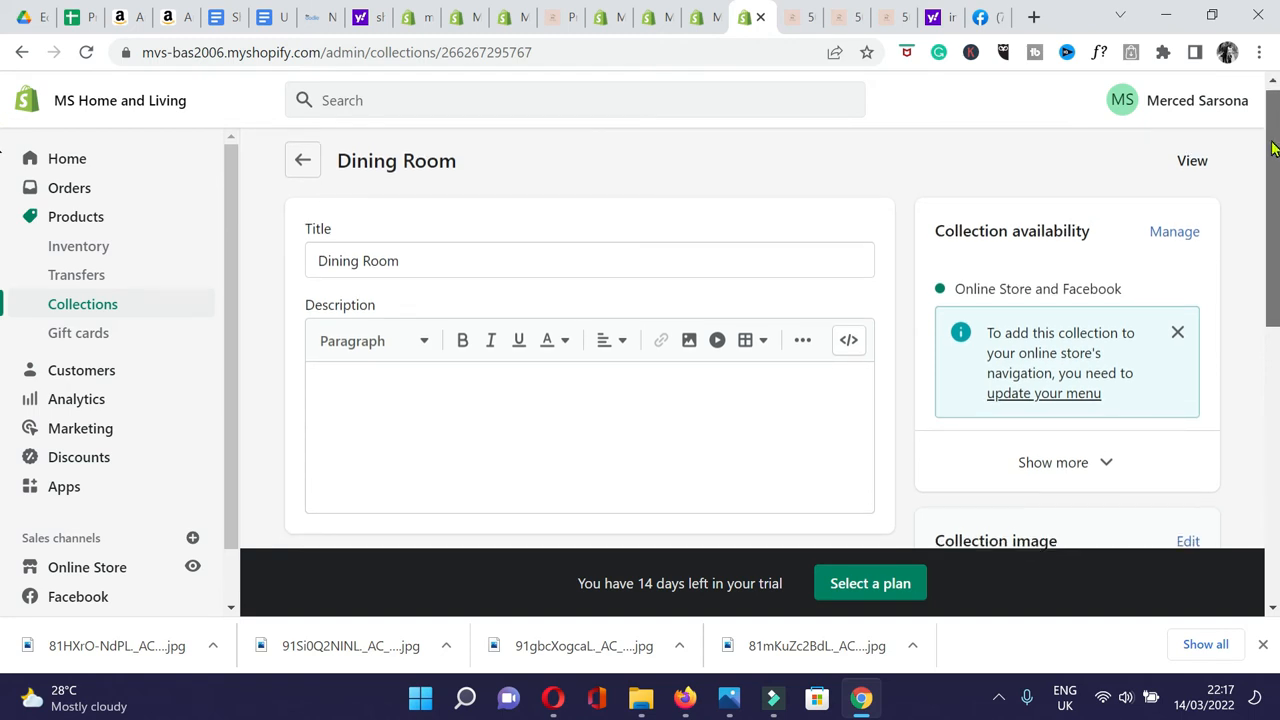
drag(1273, 148, 1273, 279)
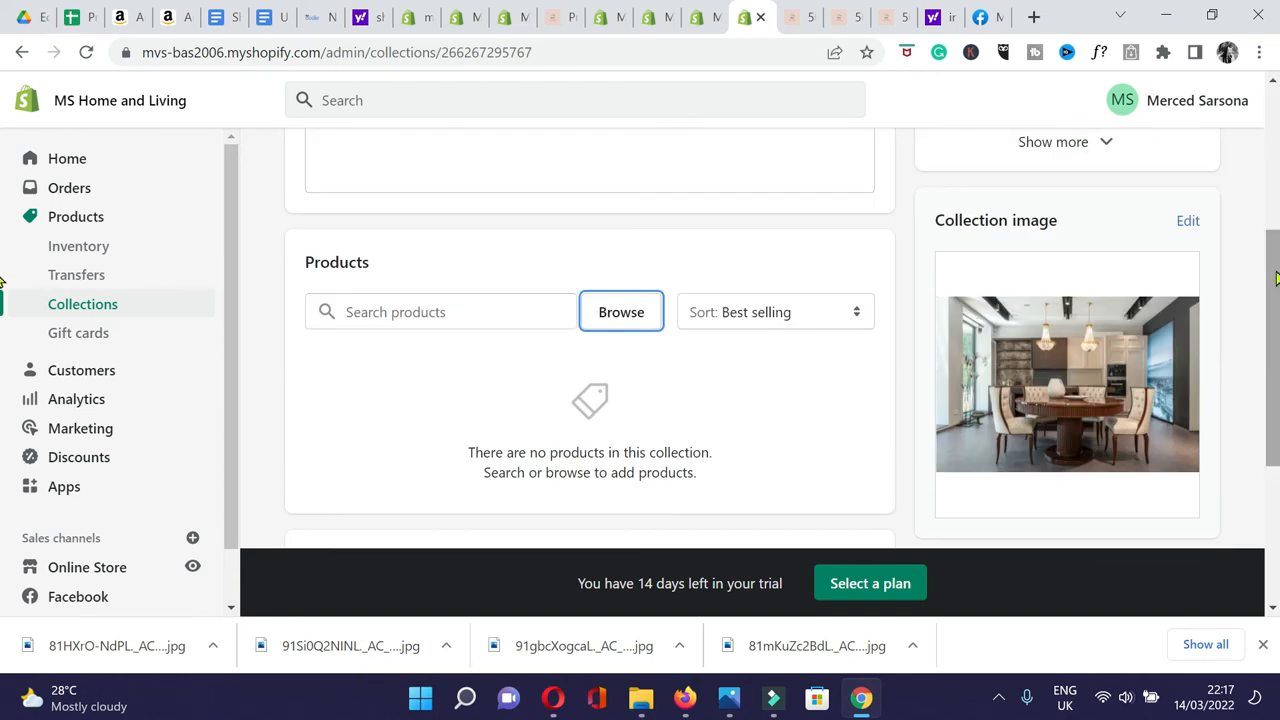
click(652, 318)
click(913, 135)
scroll(480, 366, up, 5)
scroll(478, 346, down, 3)
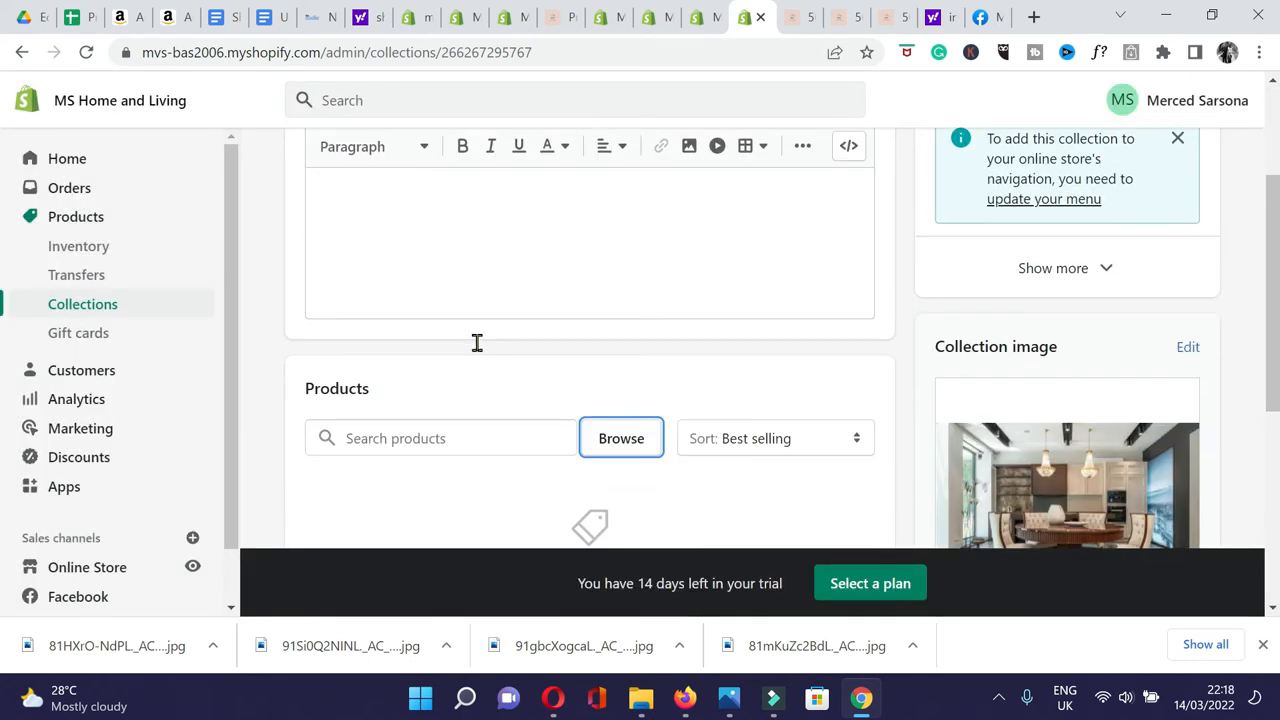
Browse the store's products for the Dining Room collection and select the U'Artlines Placemat.
click(614, 378)
scroll(557, 423, down, 5)
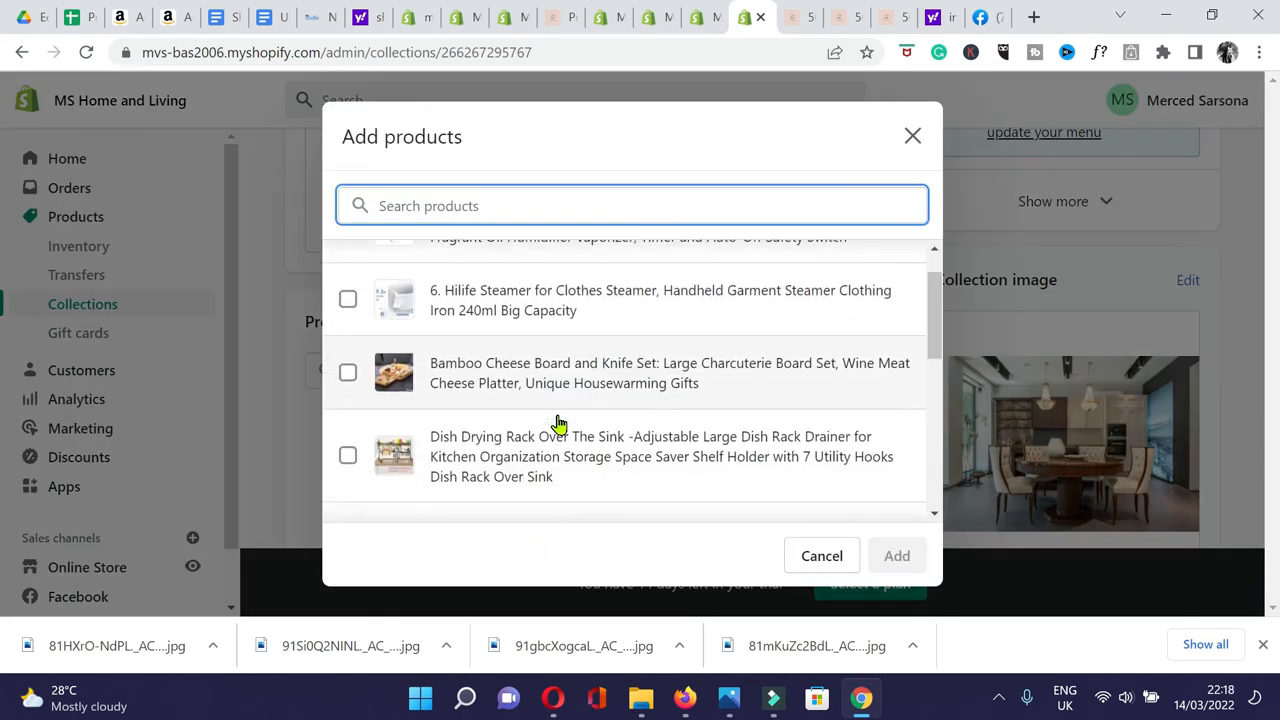
scroll(530, 440, down, 5)
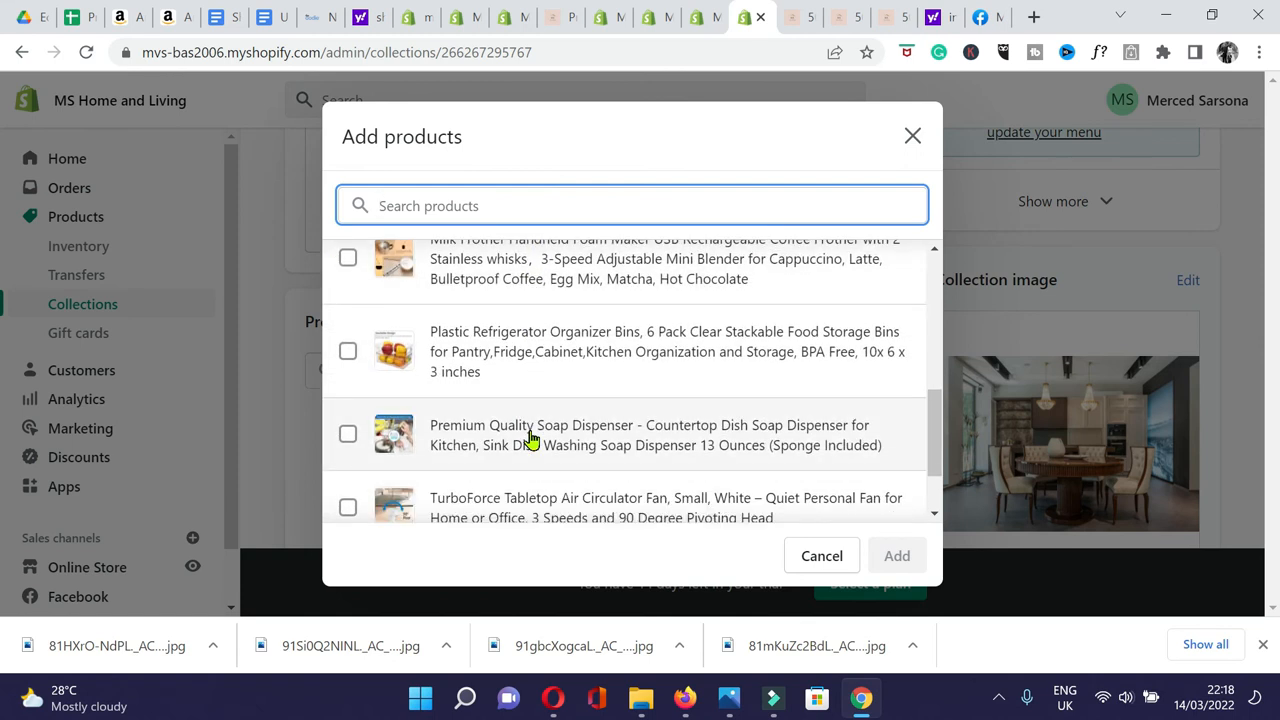
click(503, 487)
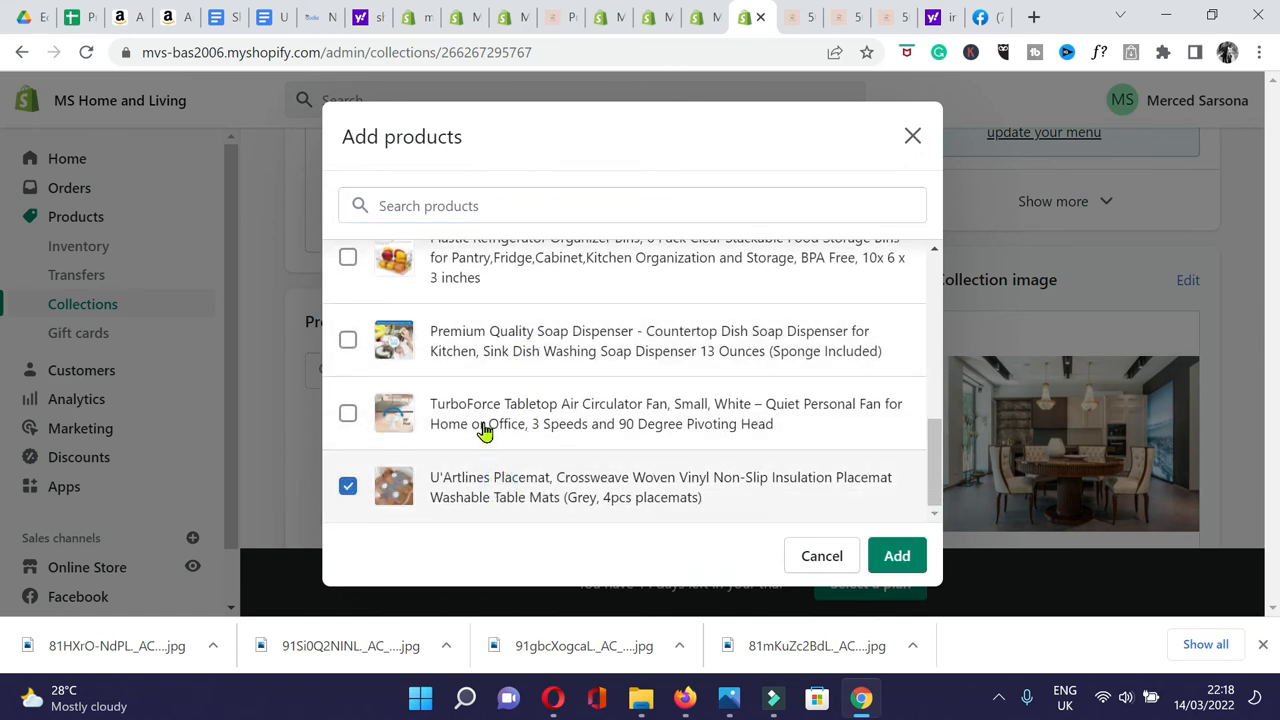
Select the Bamboo Cheese Board and Knife Set as well and add the selected products to the Dining Room collection.
key(ctrl+plus)
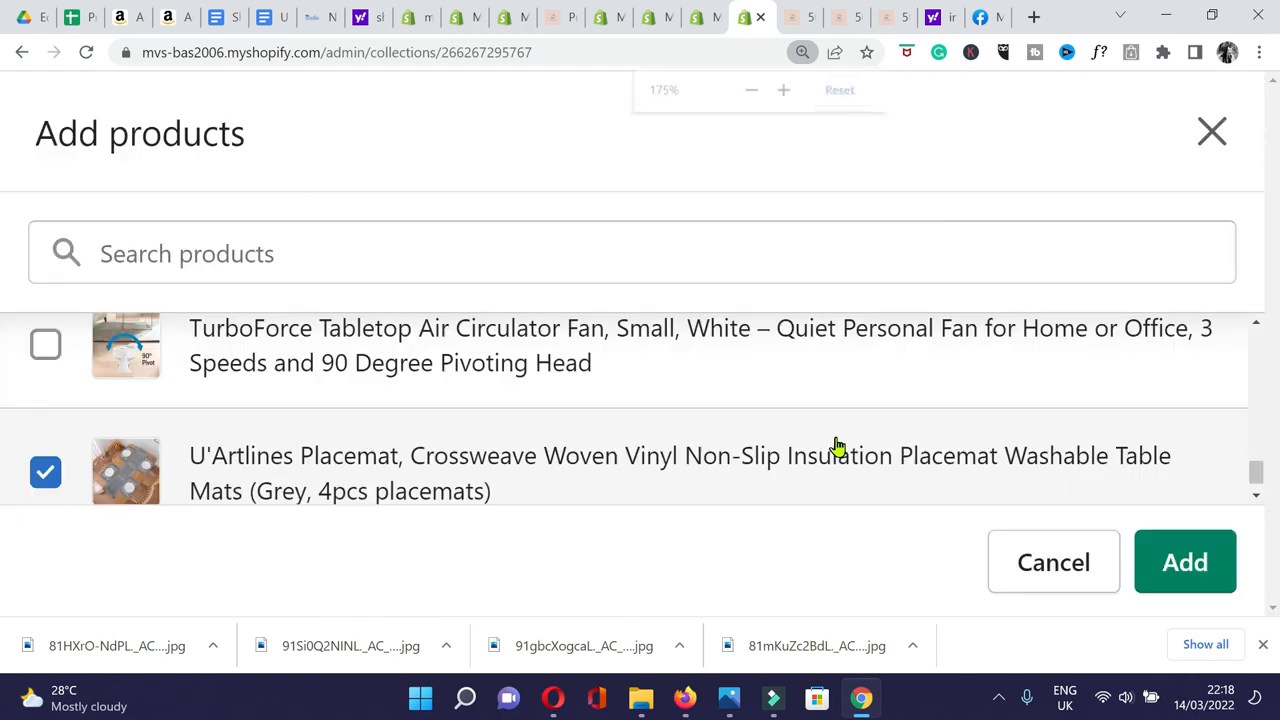
key(ctrl+minus)
key(ctrl+minus)
key(ctrl+minus)
key(ctrl+minus)
key(ctrl+minus)
key(ctrl+minus)
key(ctrl+minus)
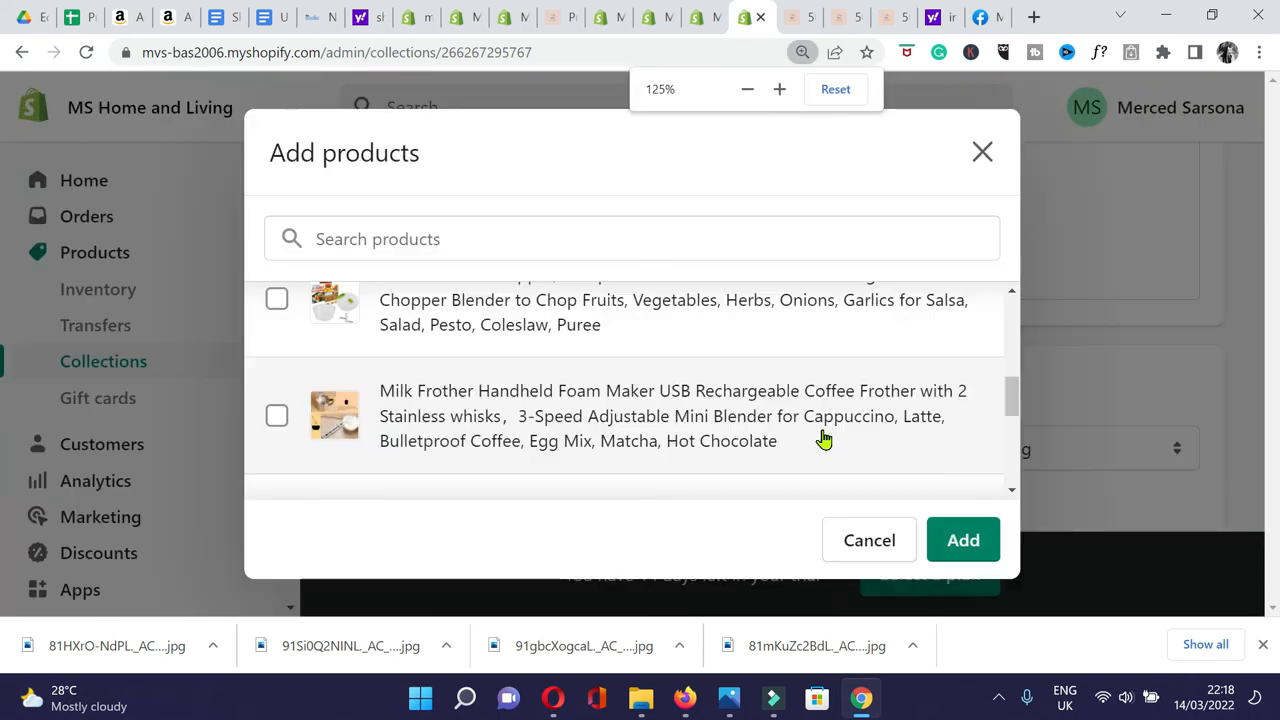
scroll(822, 440, up, 1)
scroll(820, 437, down, 2)
scroll(256, 443, down, 4)
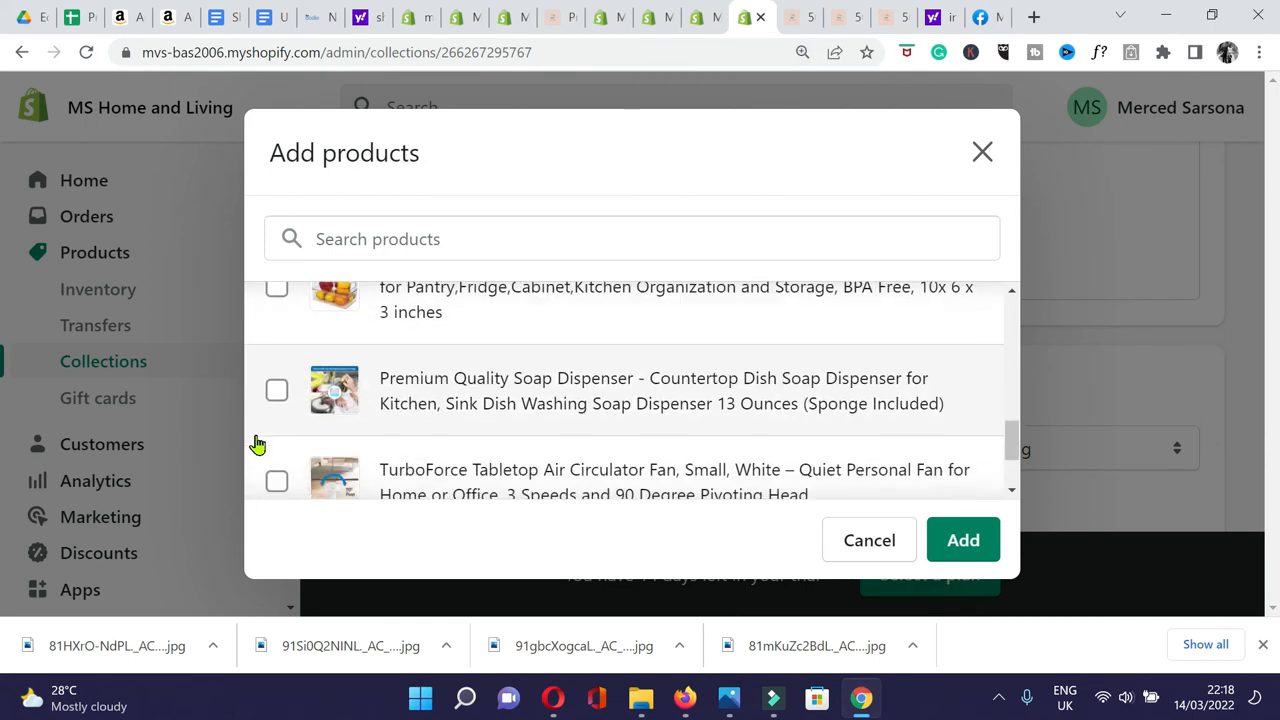
click(256, 443)
scroll(310, 420, up, 5)
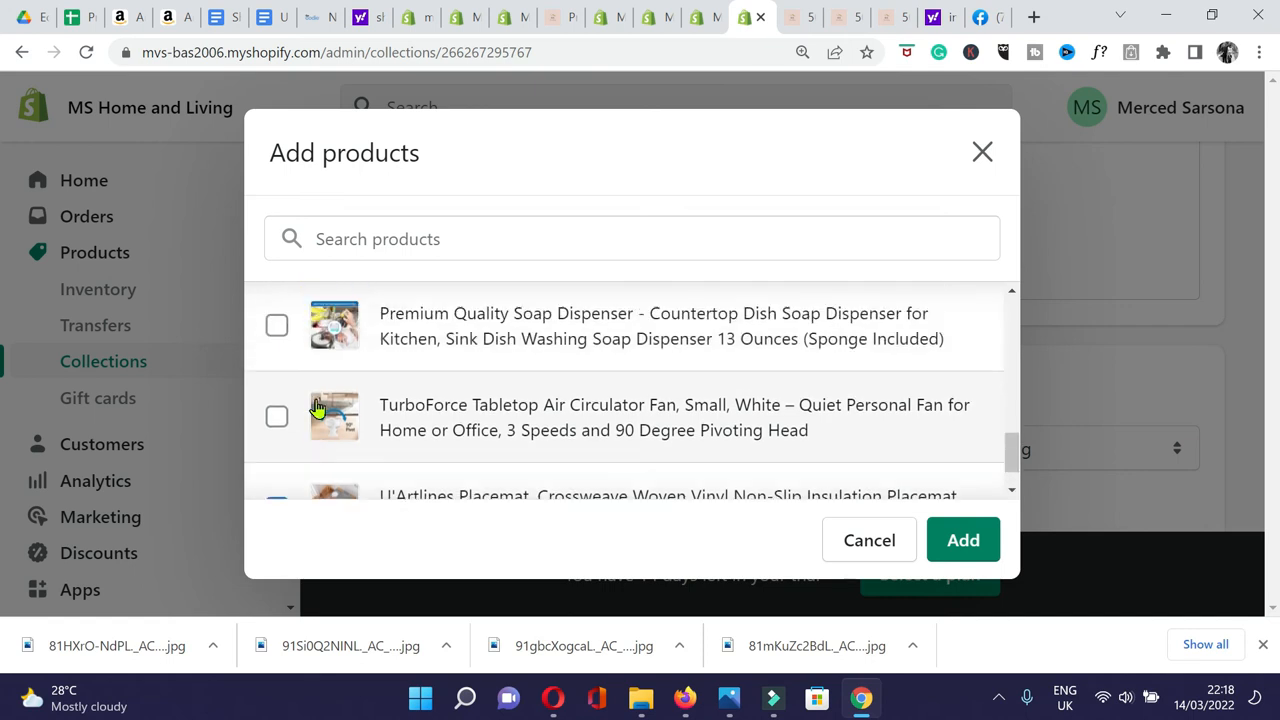
scroll(320, 412, up, 4)
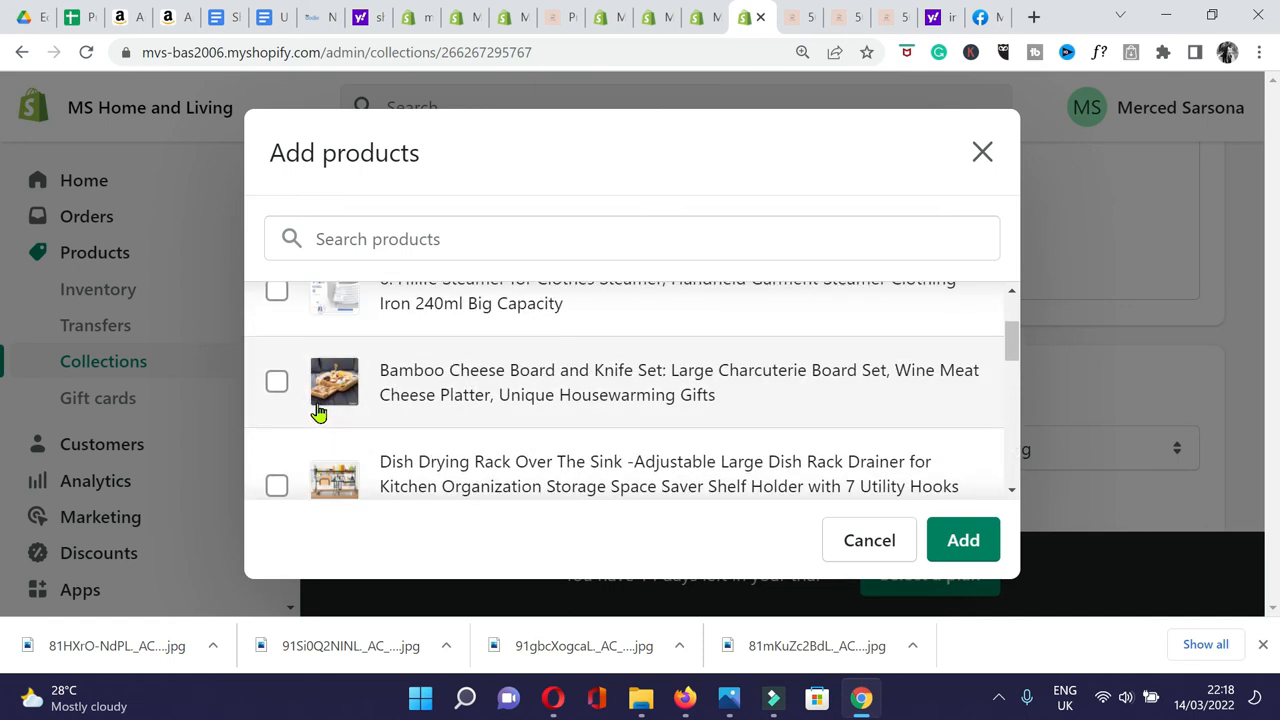
click(281, 395)
click(963, 542)
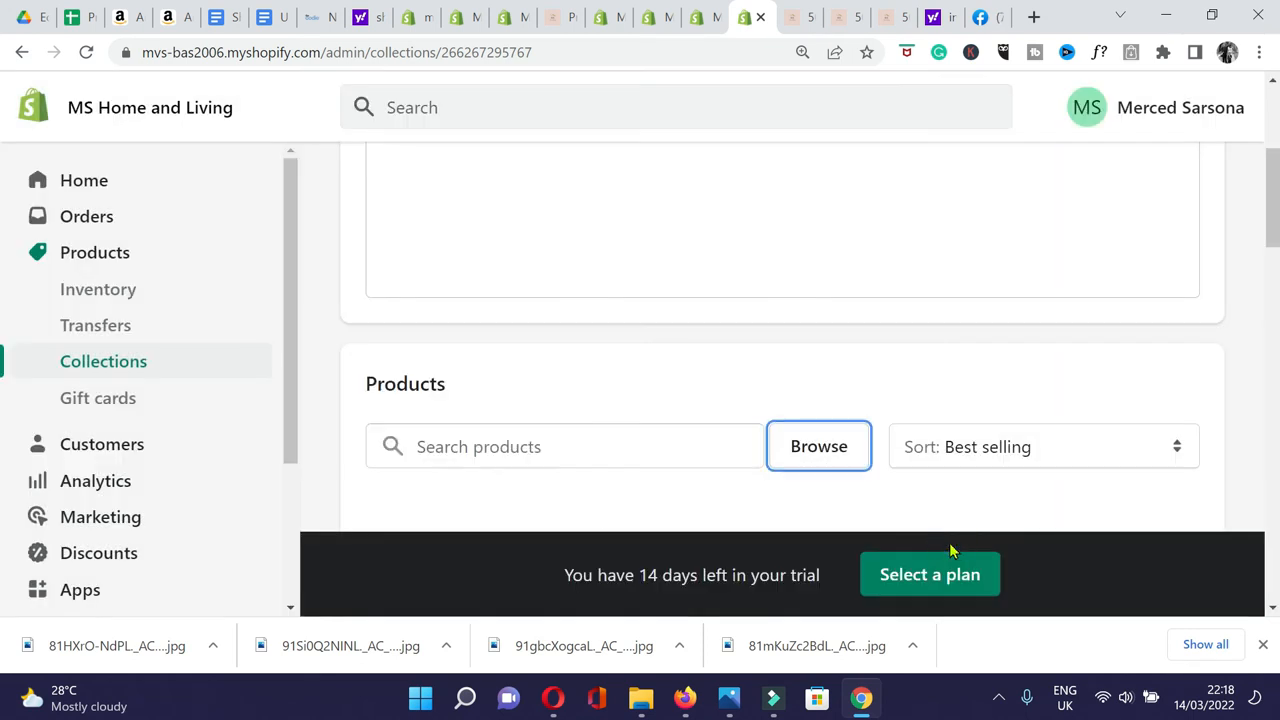
Return to the collections list and open the Bedroom collection at its products section.
scroll(1011, 349, up, 4)
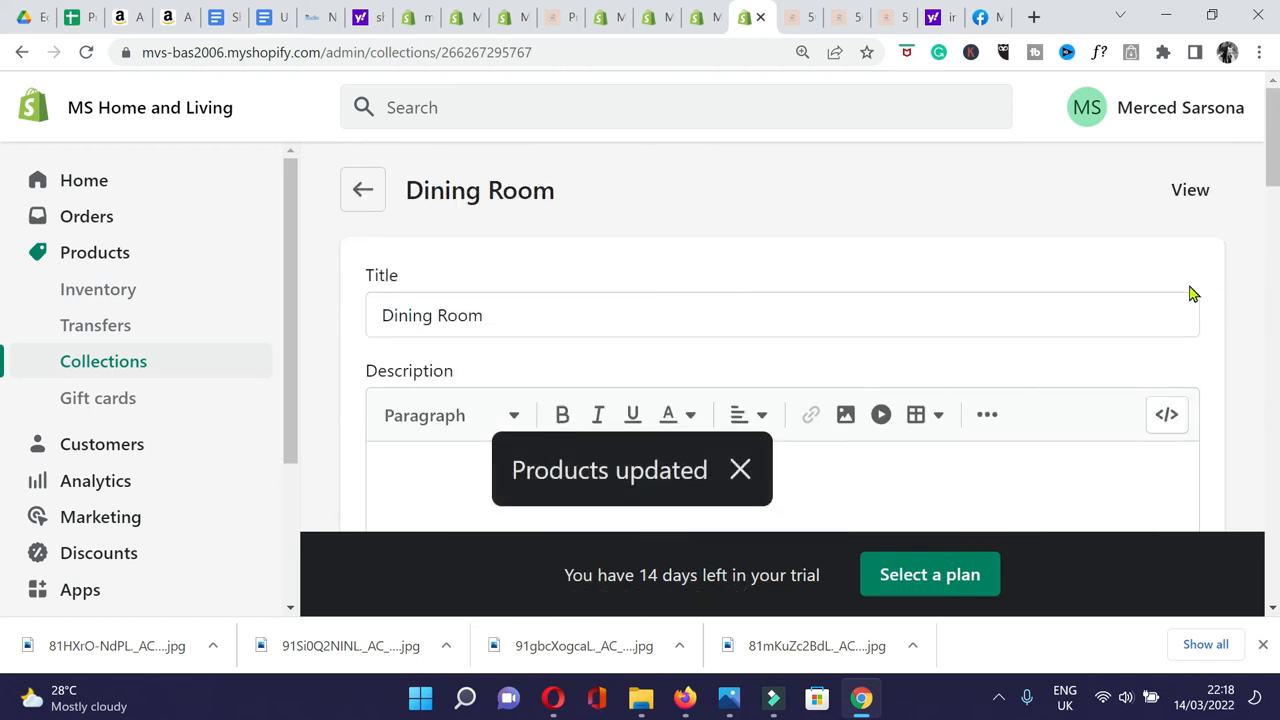
click(366, 191)
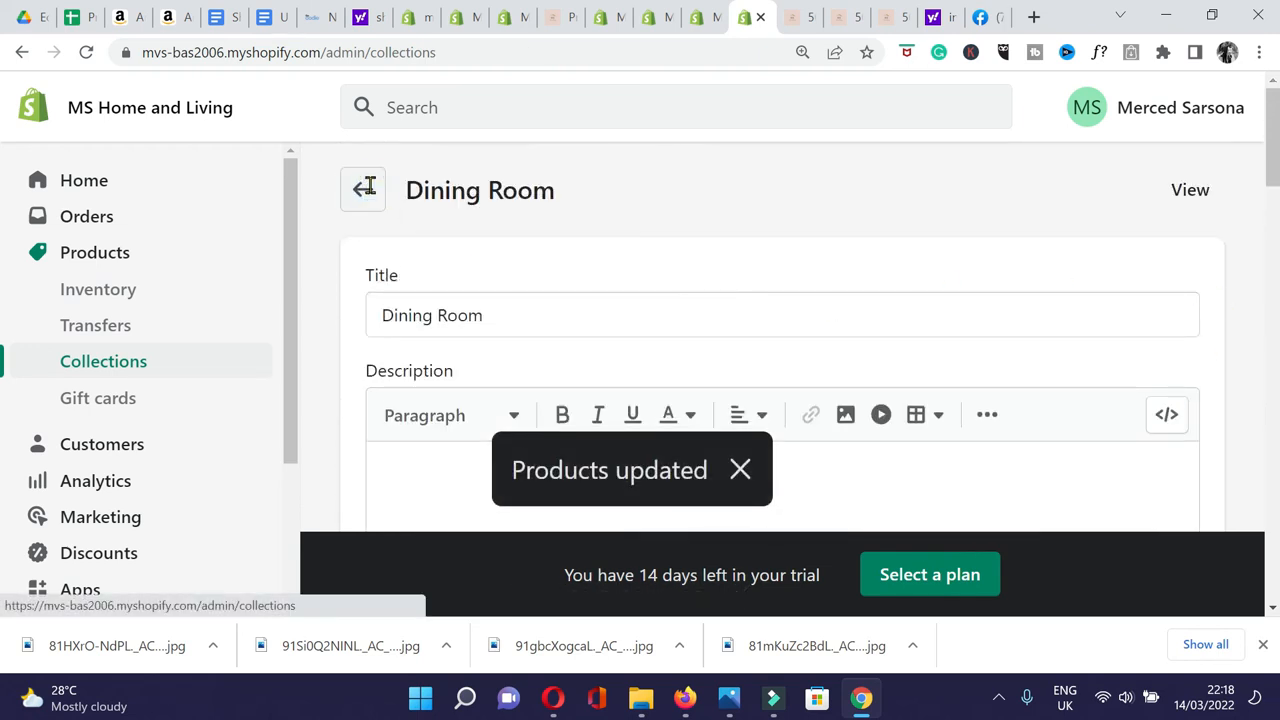
scroll(560, 380, down, 2)
scroll(604, 382, down, 3)
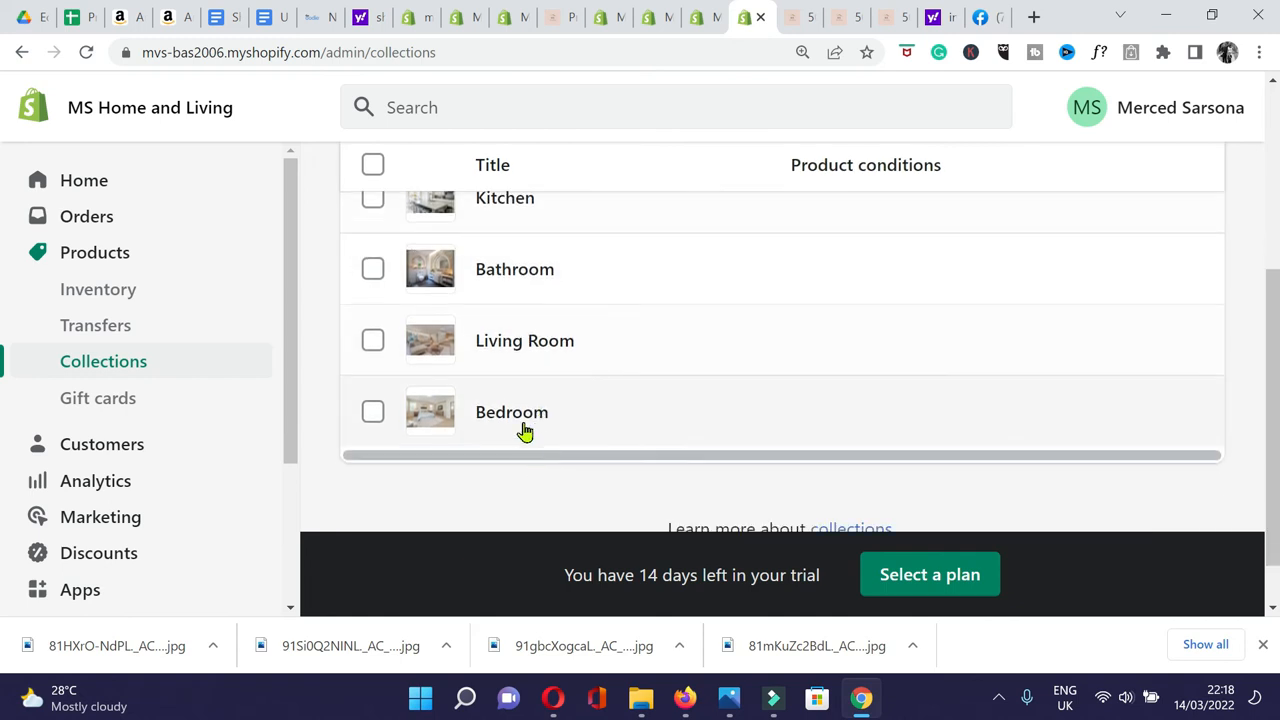
click(523, 426)
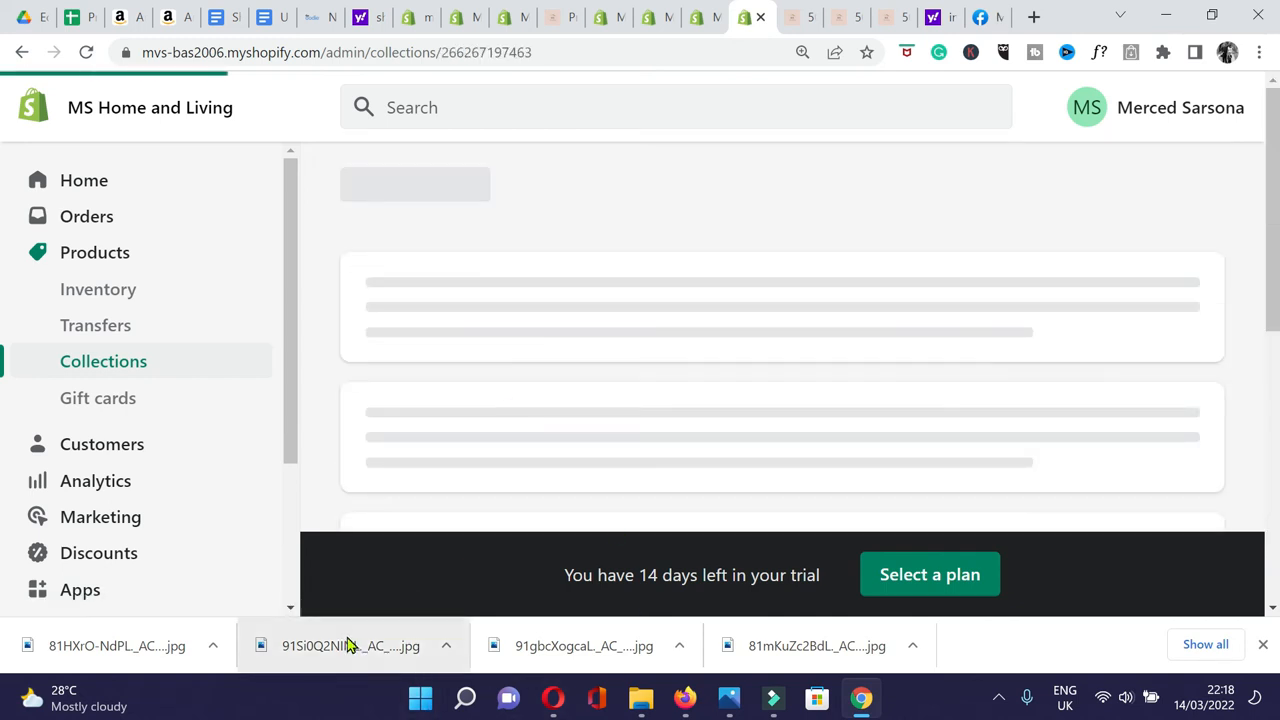
scroll(1276, 208, down, 5)
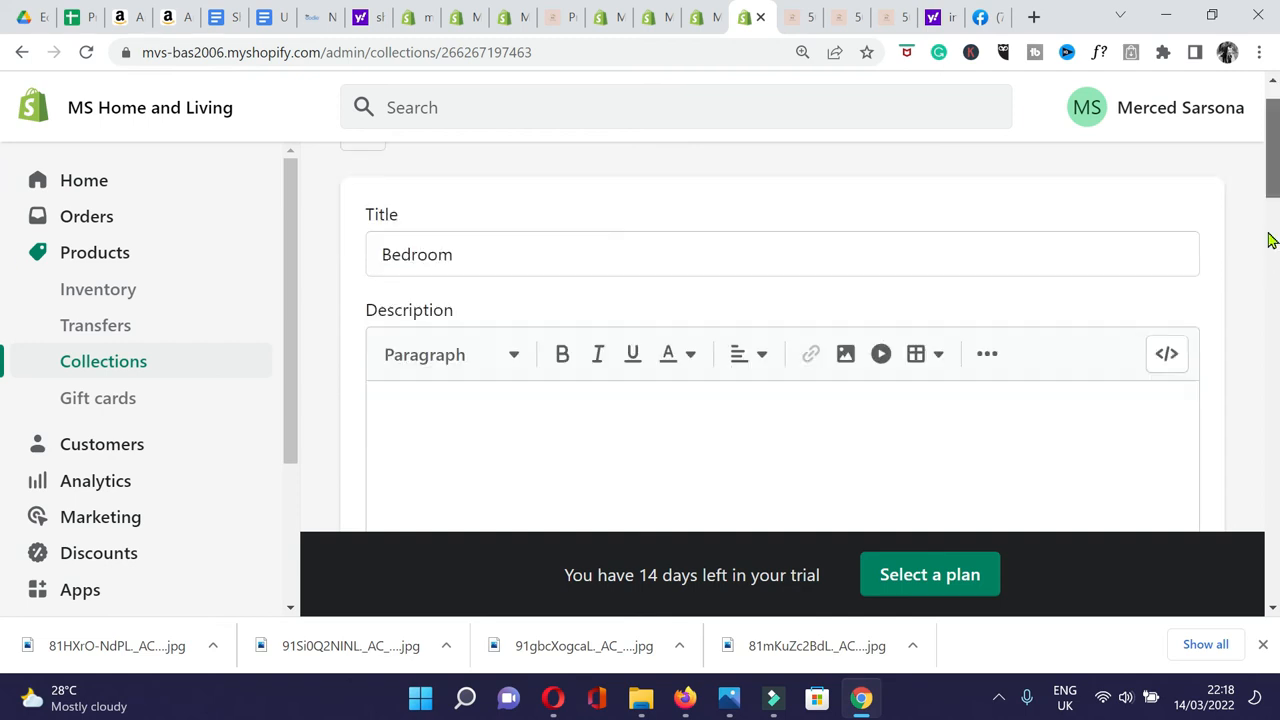
Add the TurboForce Tabletop Air Circulator Fan to the Bedroom collection's products.
click(557, 167)
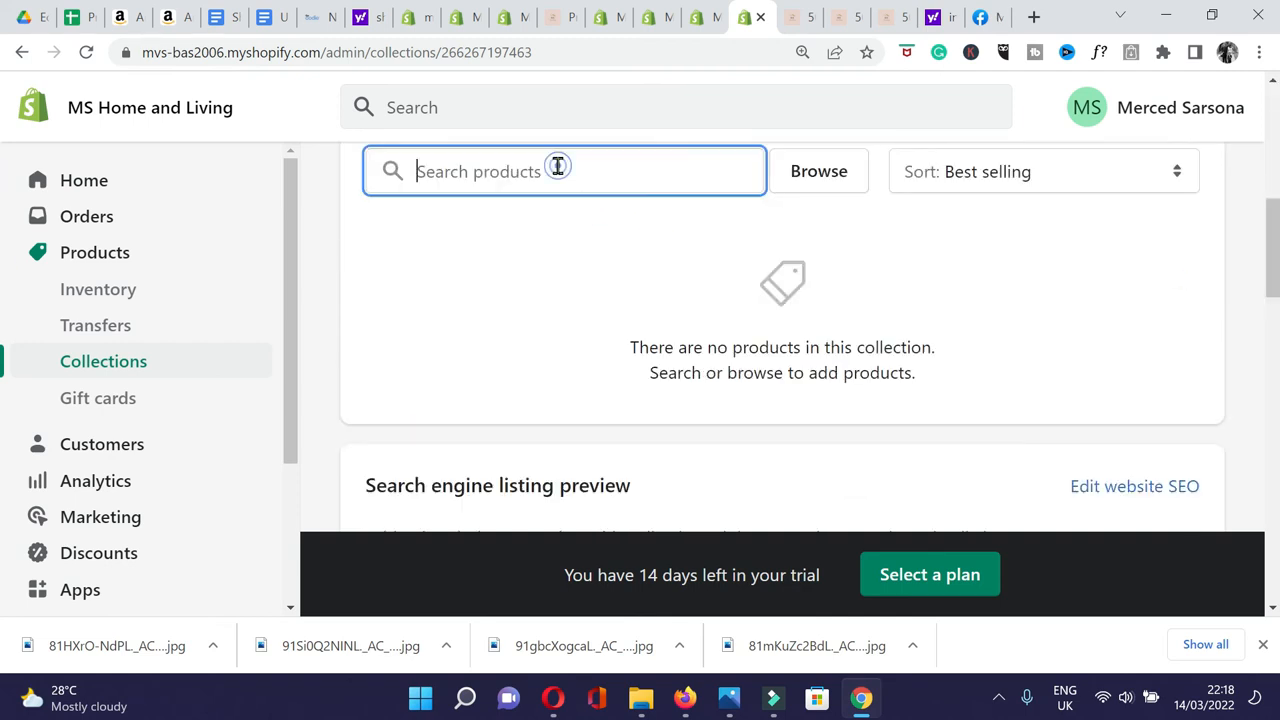
click(826, 183)
scroll(471, 414, down, 1)
scroll(471, 414, down, 3)
scroll(473, 414, down, 3)
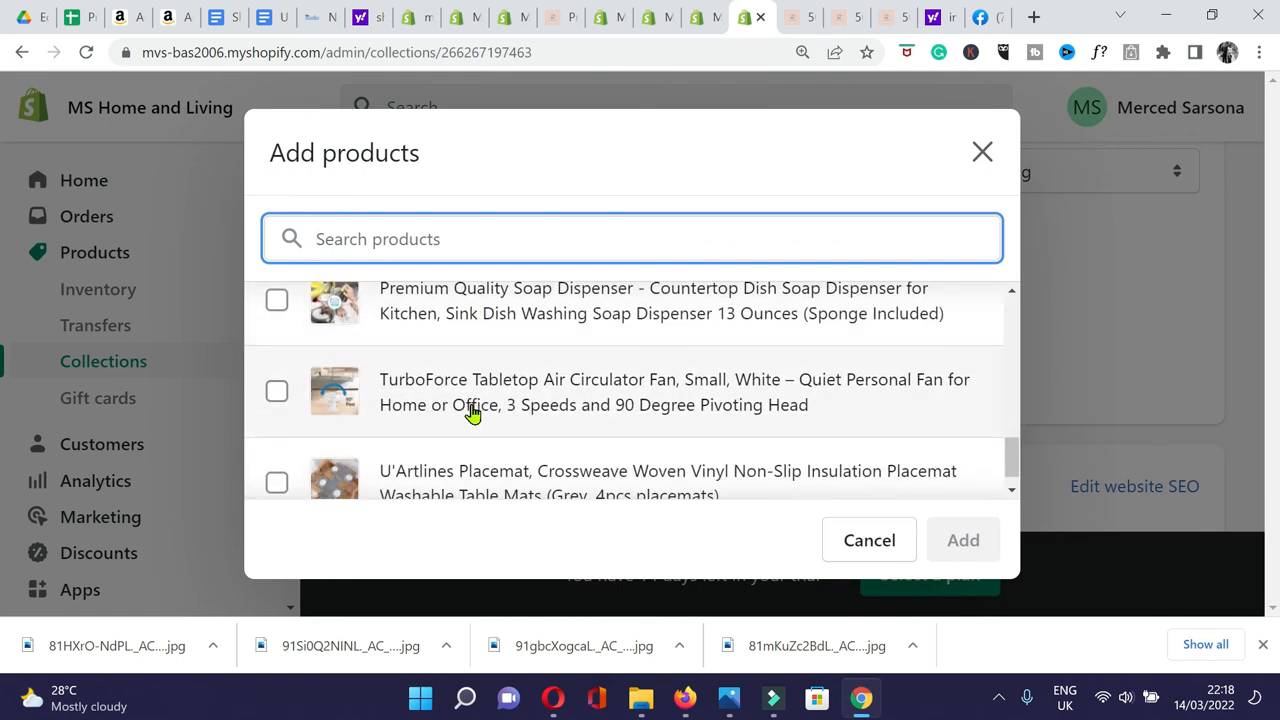
scroll(473, 414, down, 1)
click(510, 376)
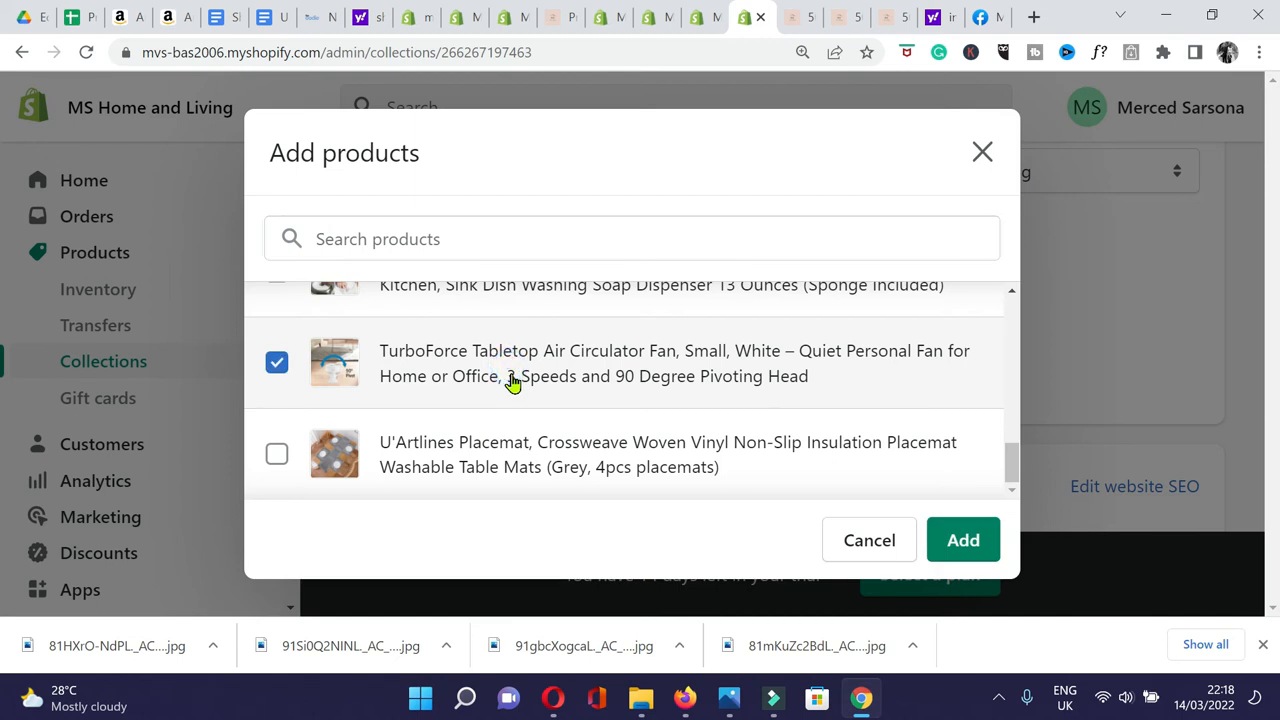
click(966, 541)
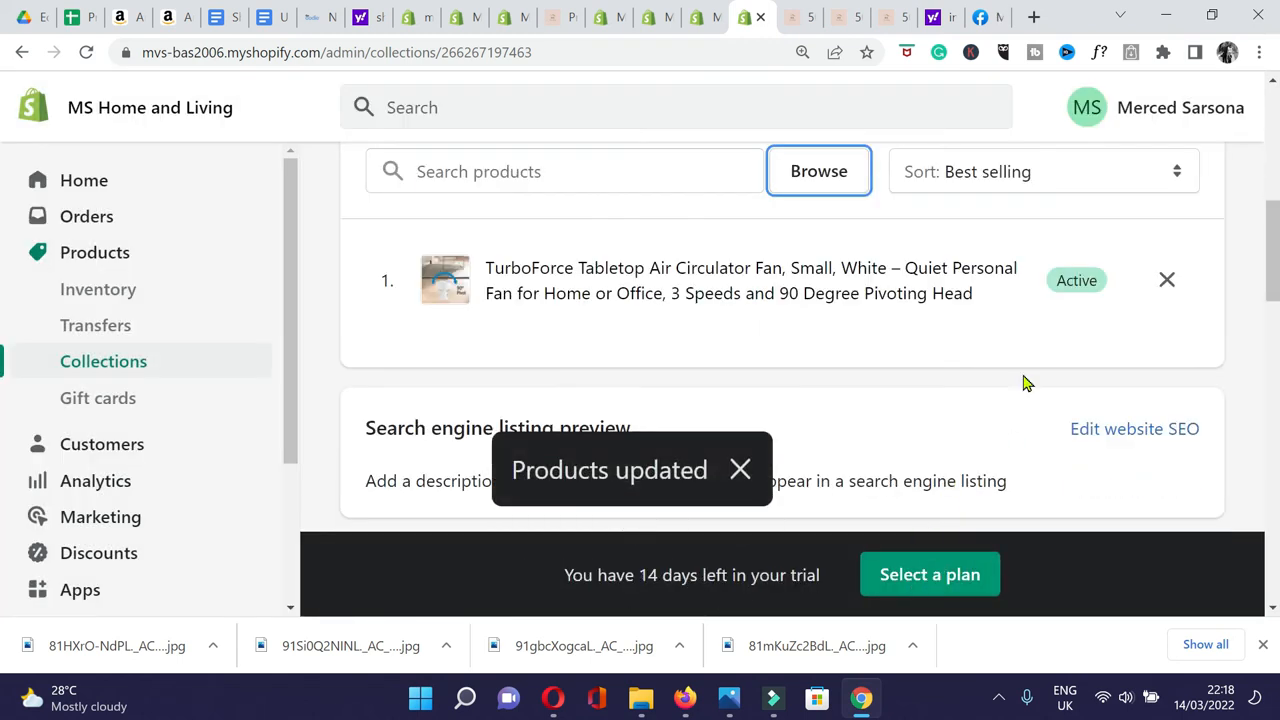
Go back to the collections list and open the Living Room collection.
scroll(925, 200, up, 4)
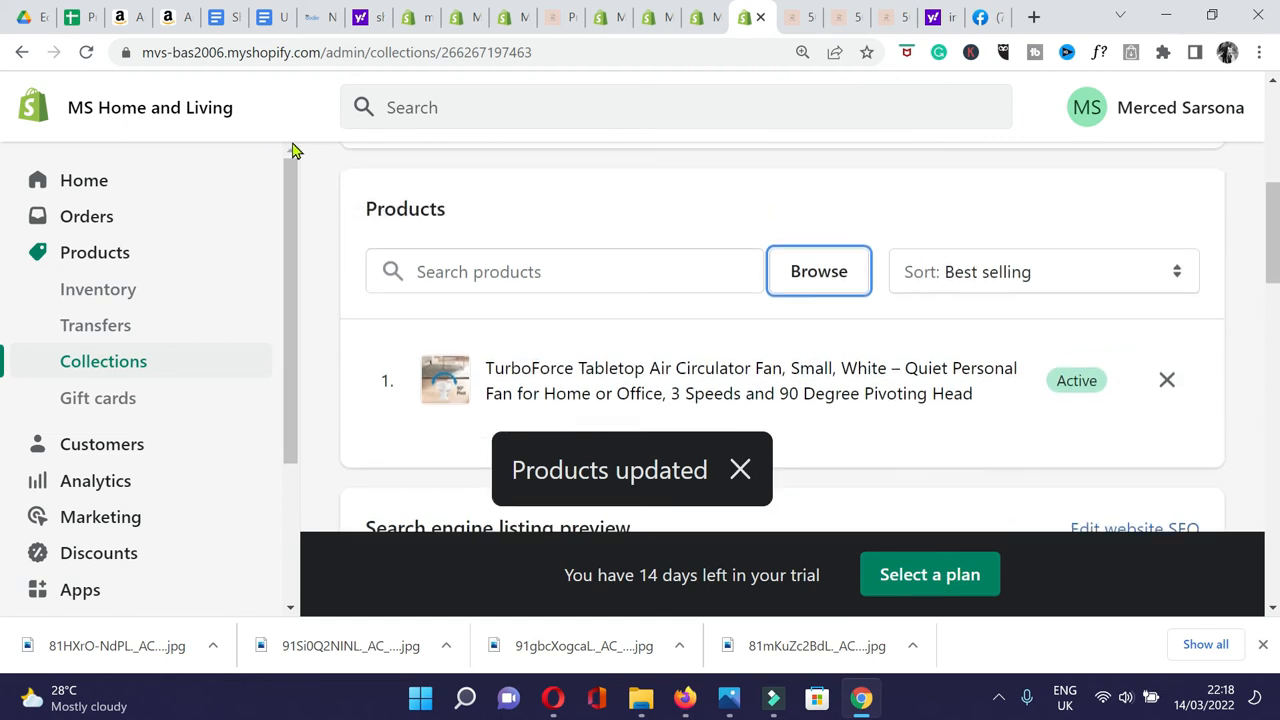
scroll(400, 175, up, 2)
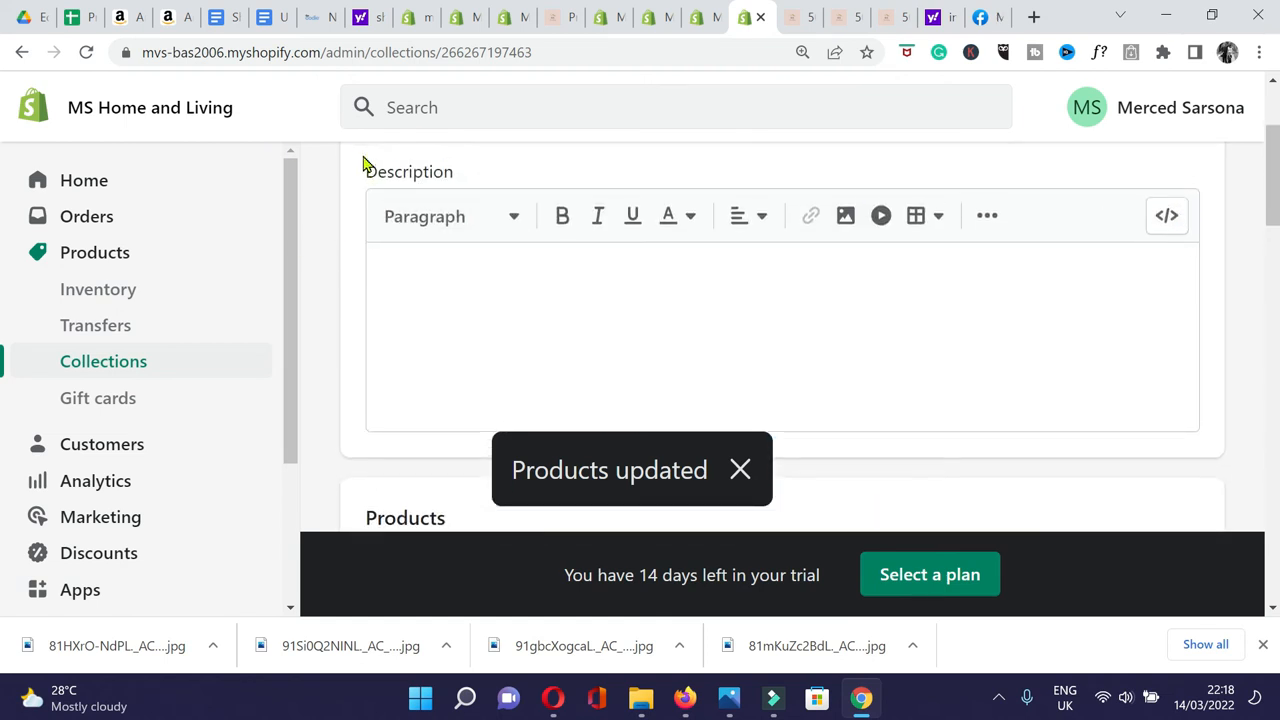
click(352, 184)
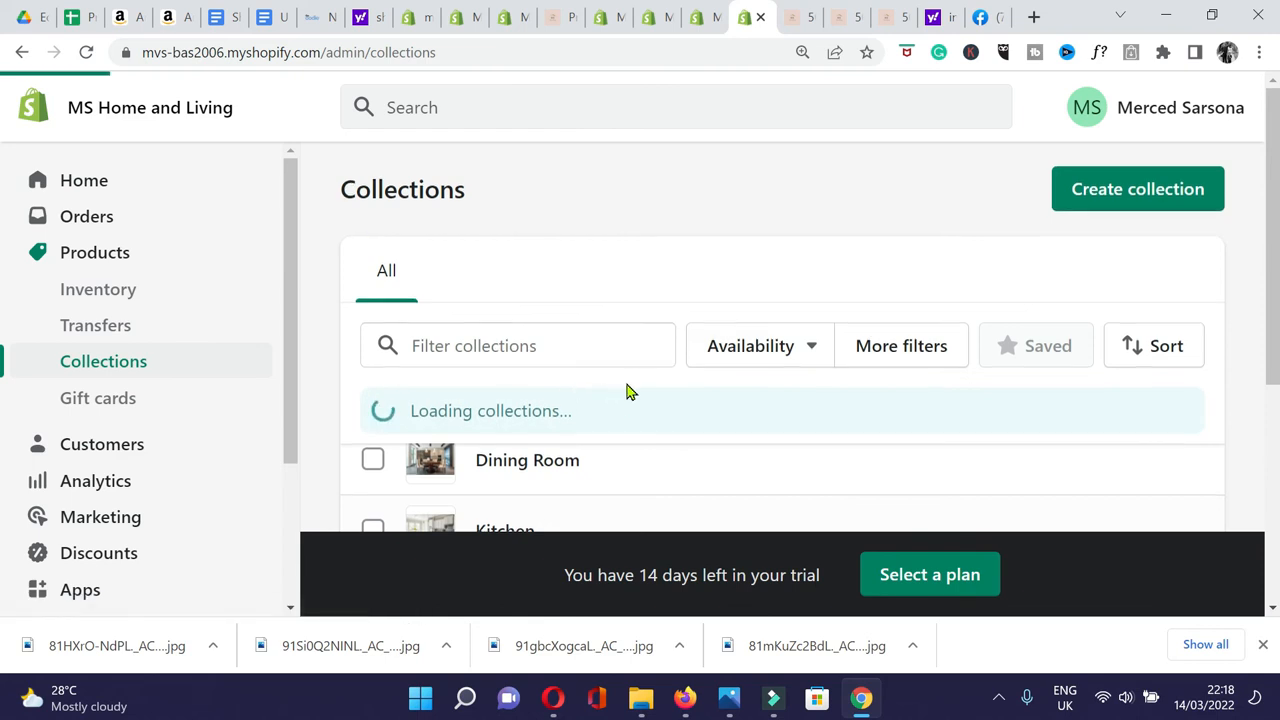
scroll(627, 391, down, 2)
scroll(596, 415, down, 2)
scroll(596, 415, down, 2)
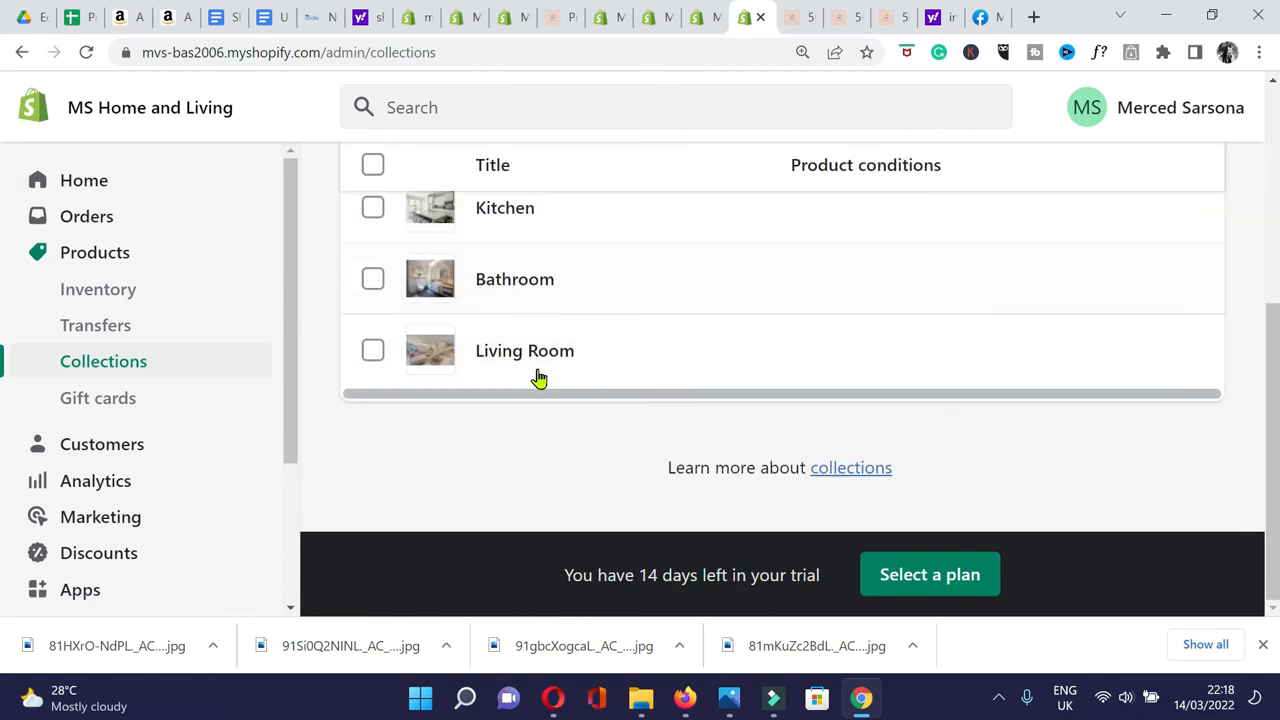
click(529, 366)
Add the 500ml Premium Essential Oil Diffuser to the Living Room collection's products.
scroll(515, 400, down, 5)
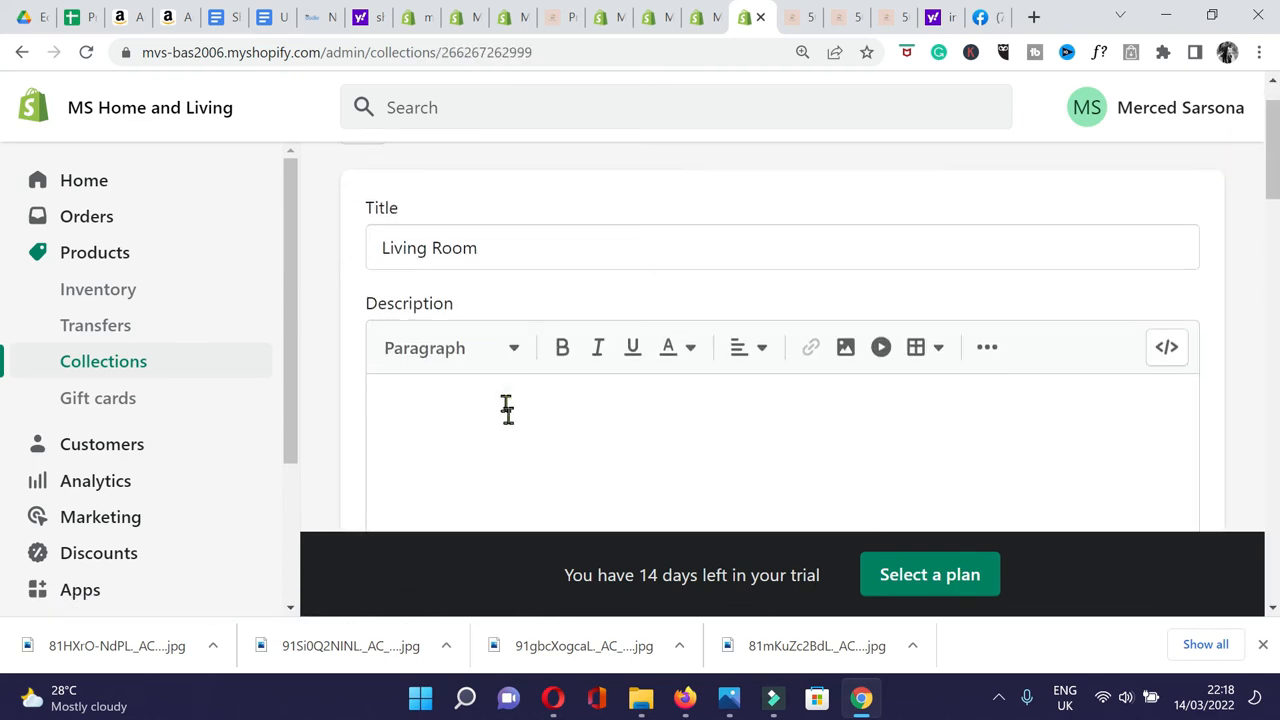
click(844, 360)
click(596, 330)
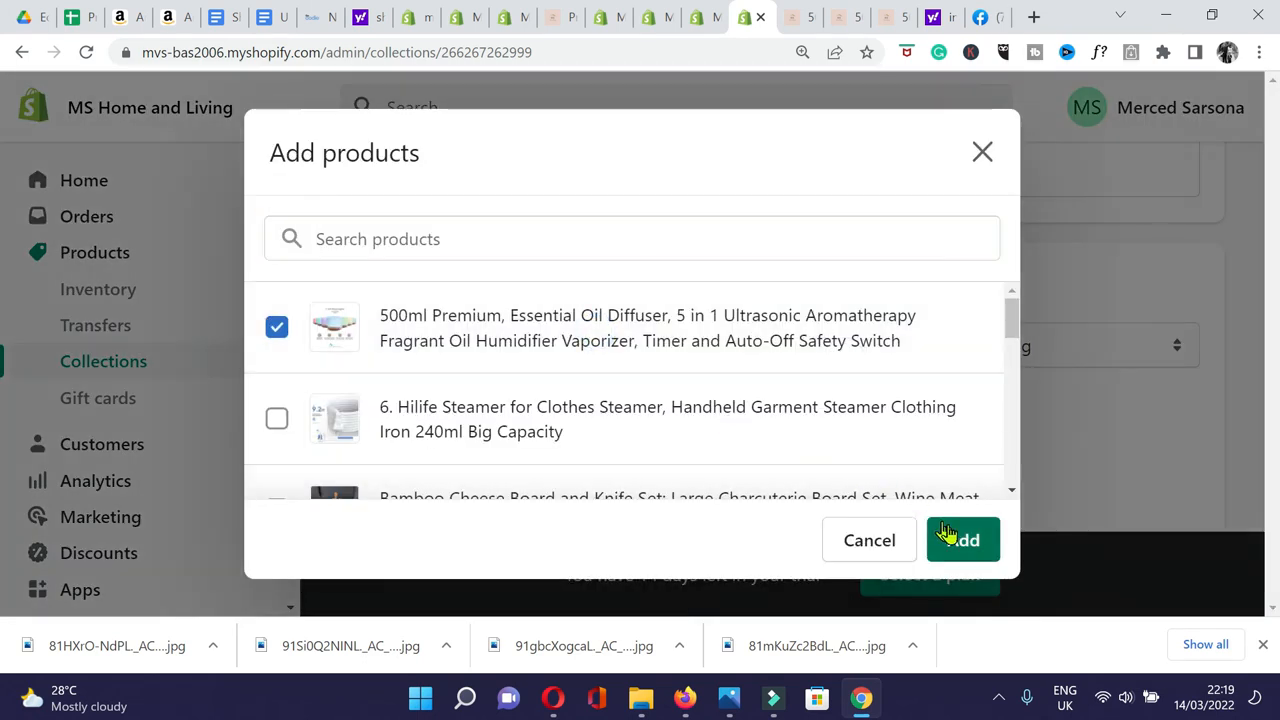
click(963, 540)
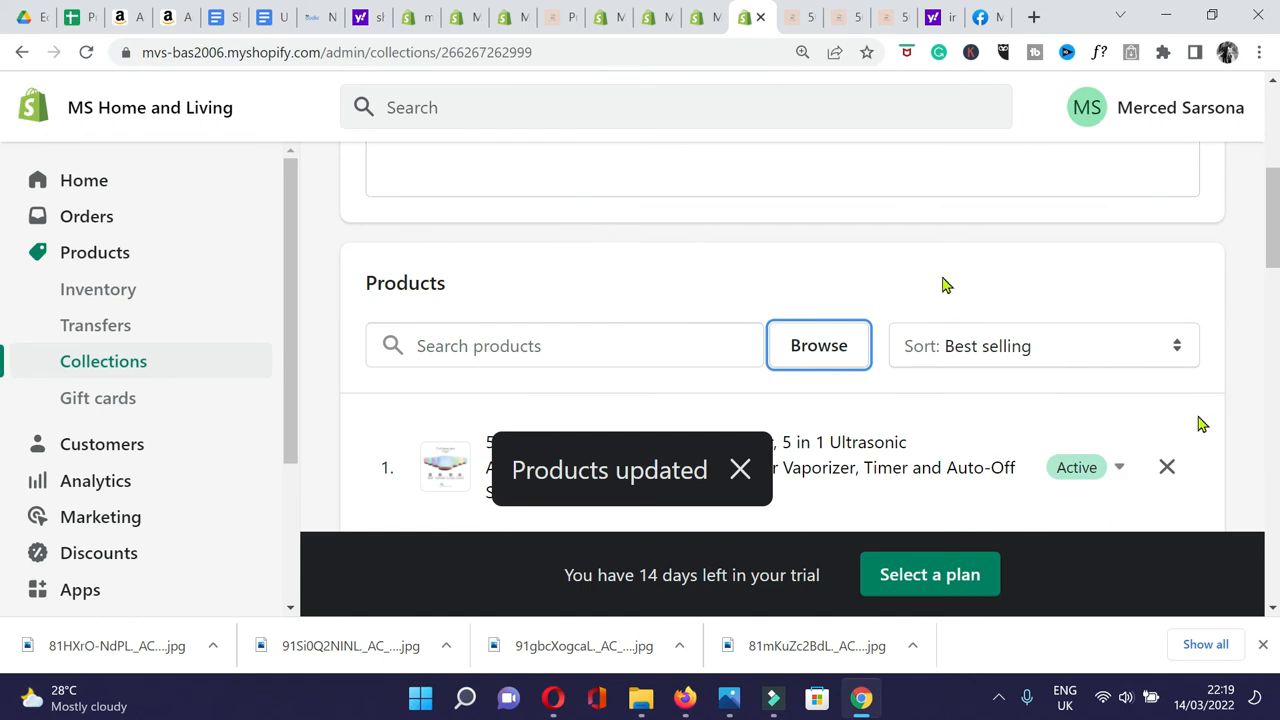
Switch to the store preview, reload it, open its home page and examine the New In collections.
click(795, 18)
click(629, 55)
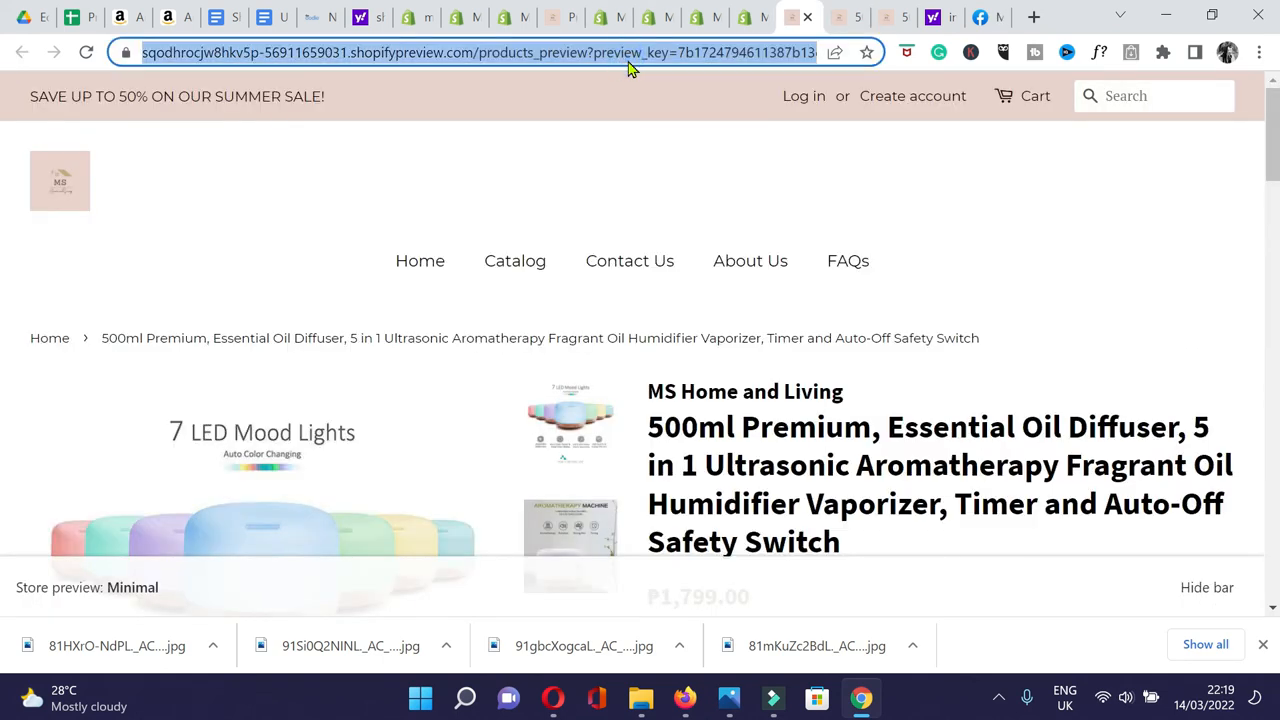
key(Return)
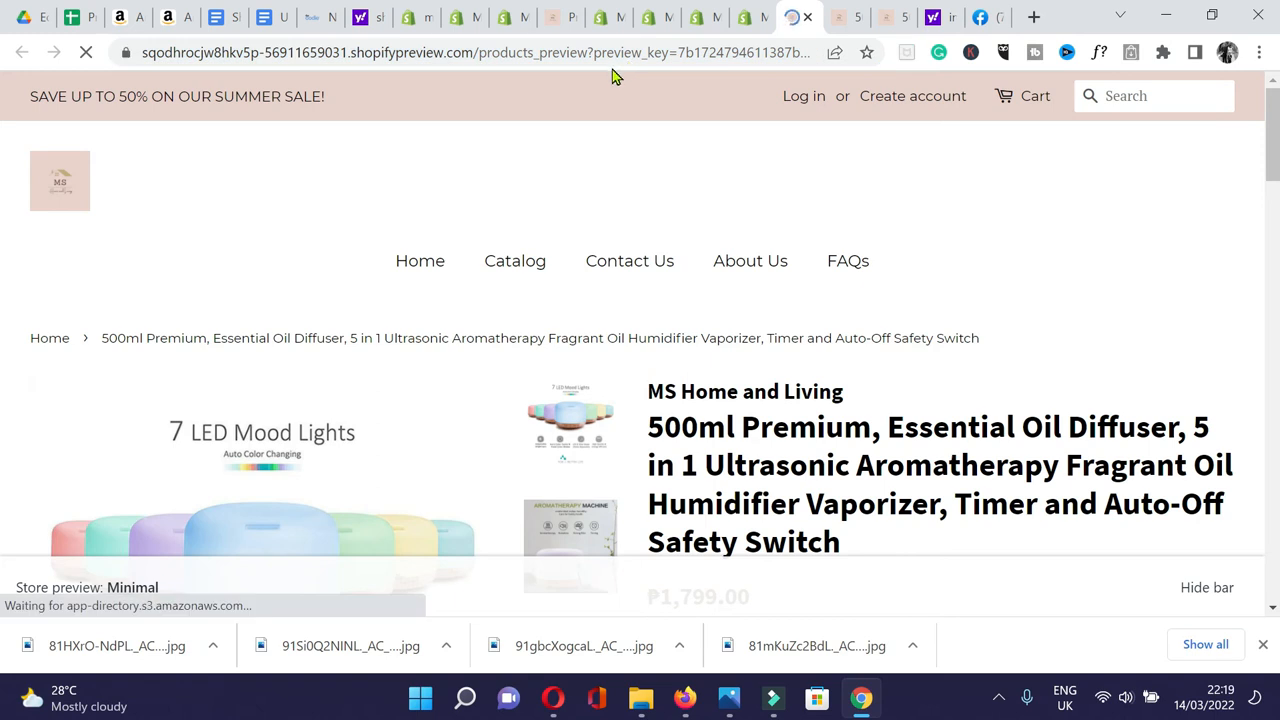
click(430, 272)
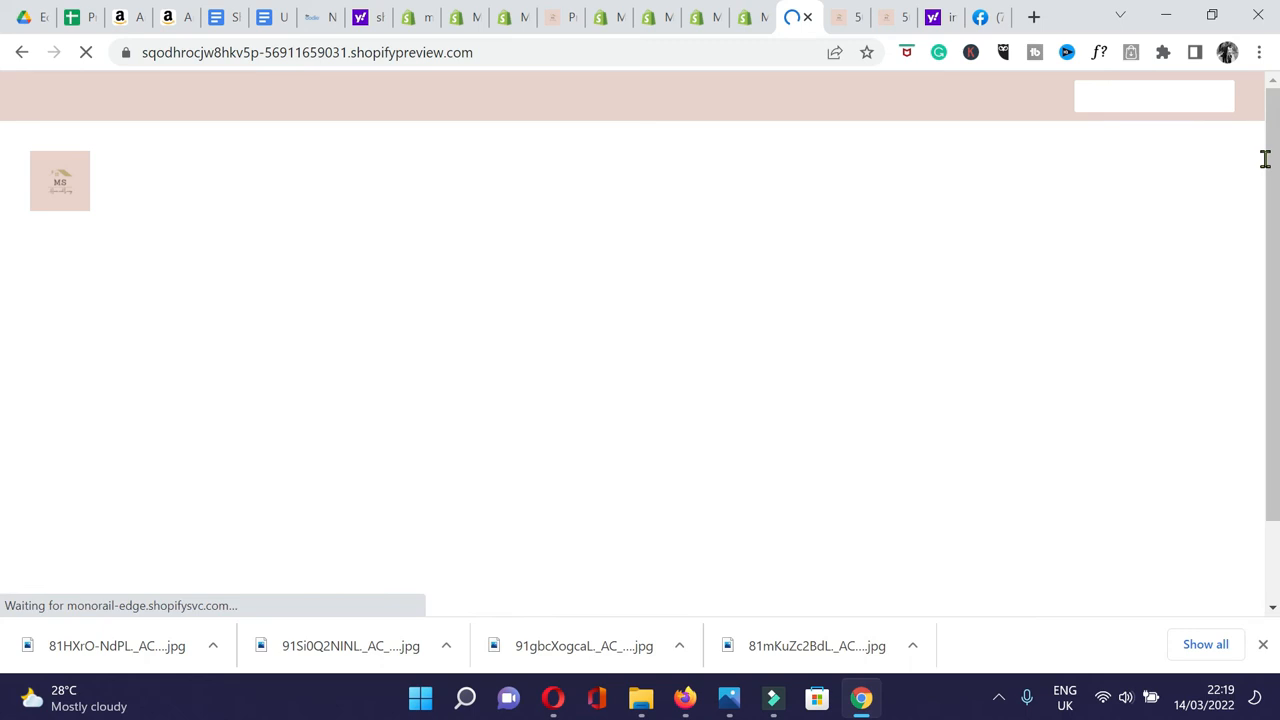
scroll(2, 240, down, 4)
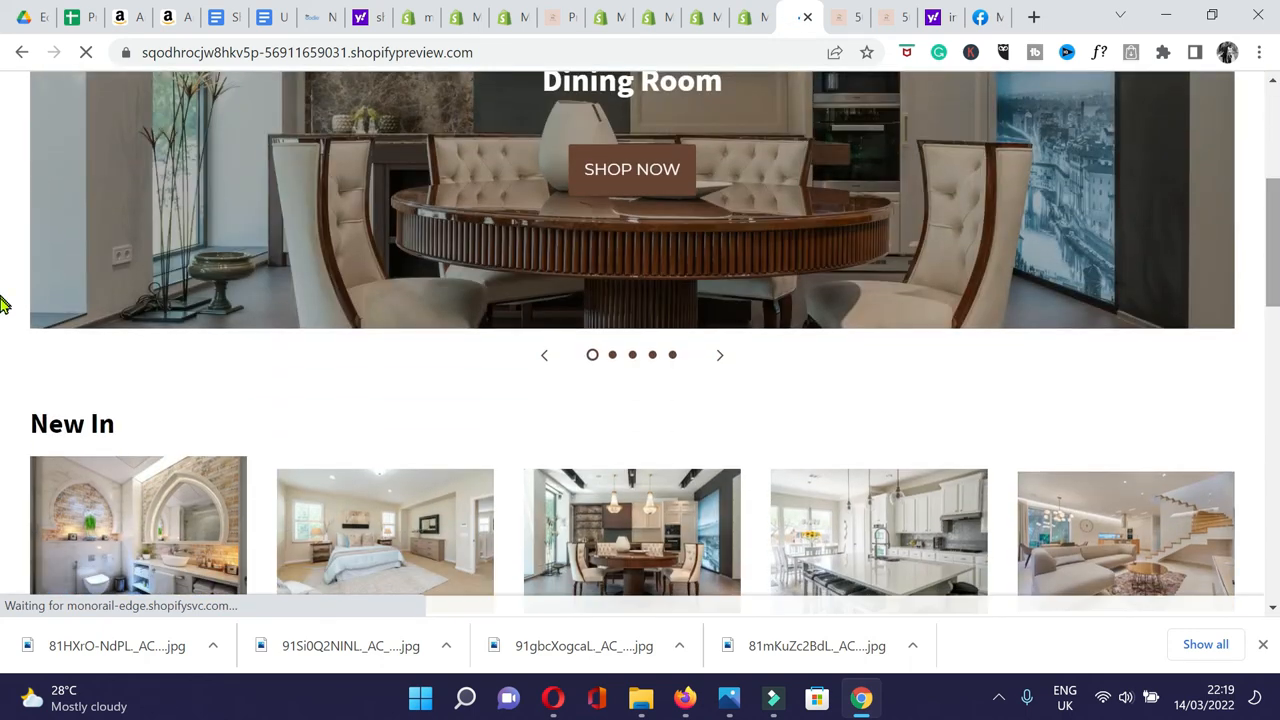
scroll(2, 314, down, 4)
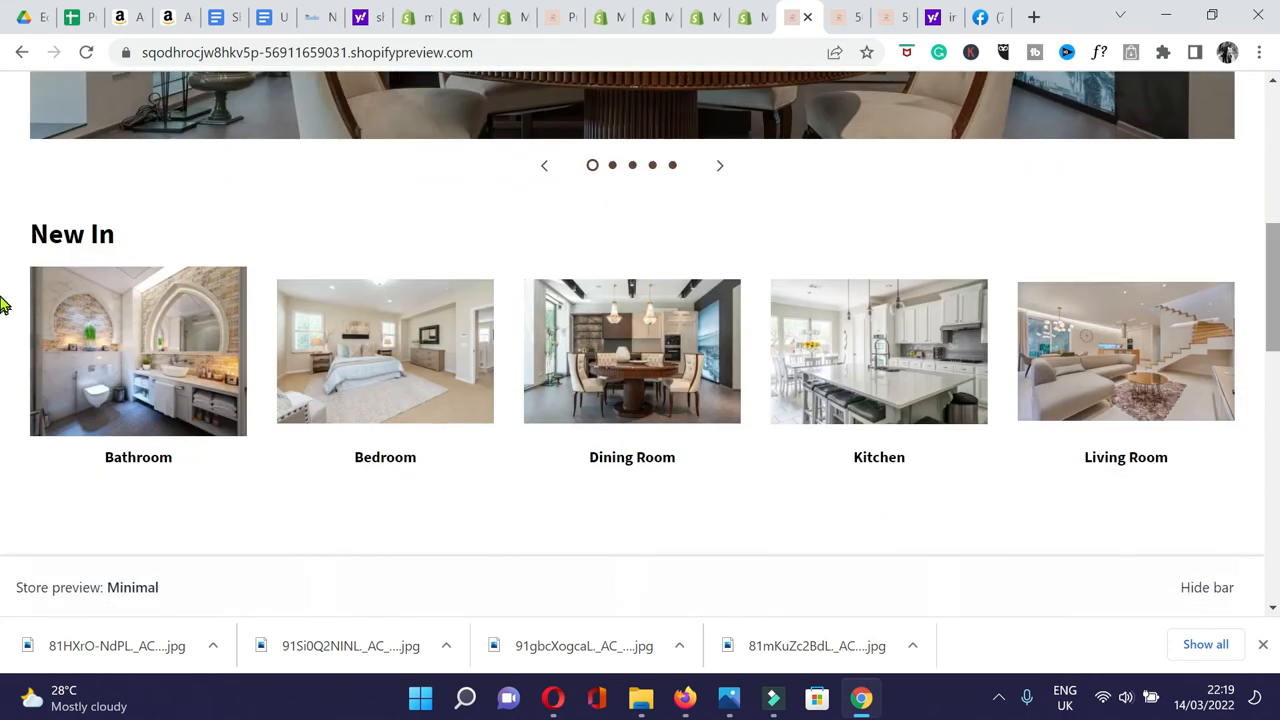
scroll(2, 300, up, 2)
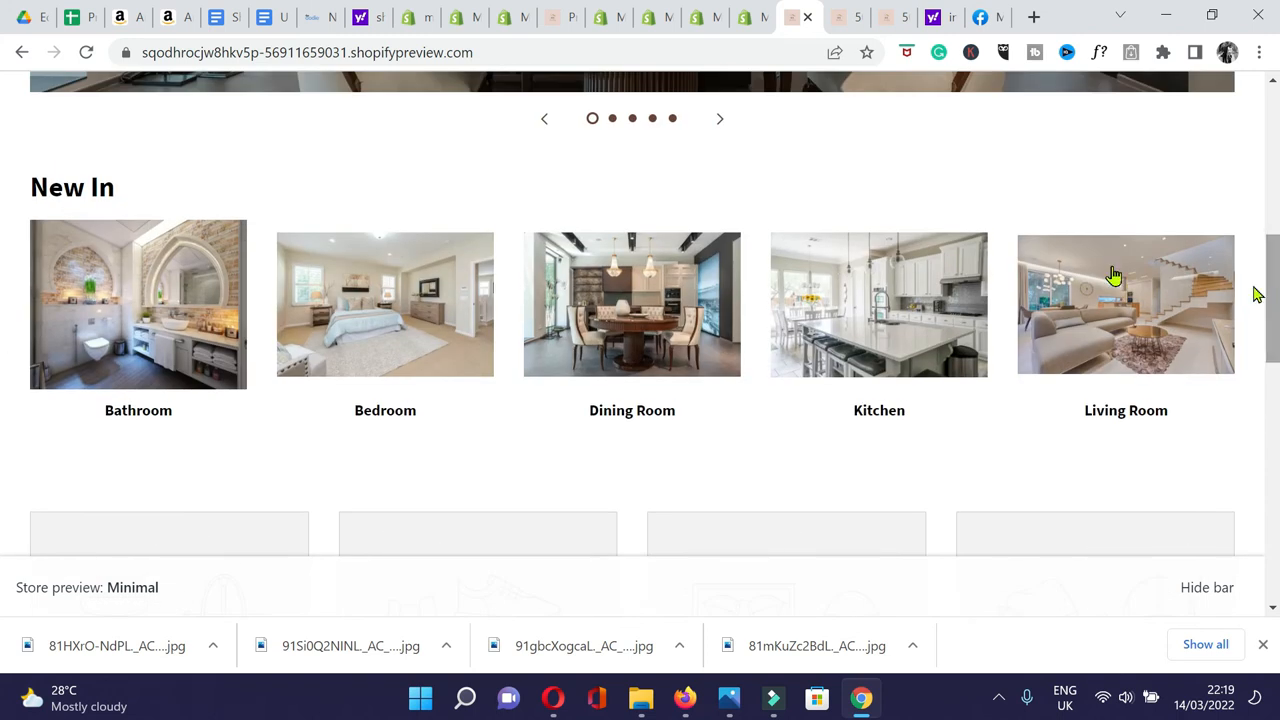
Open the Bathroom collection in the store preview, check its product listing and return to the home page.
click(104, 291)
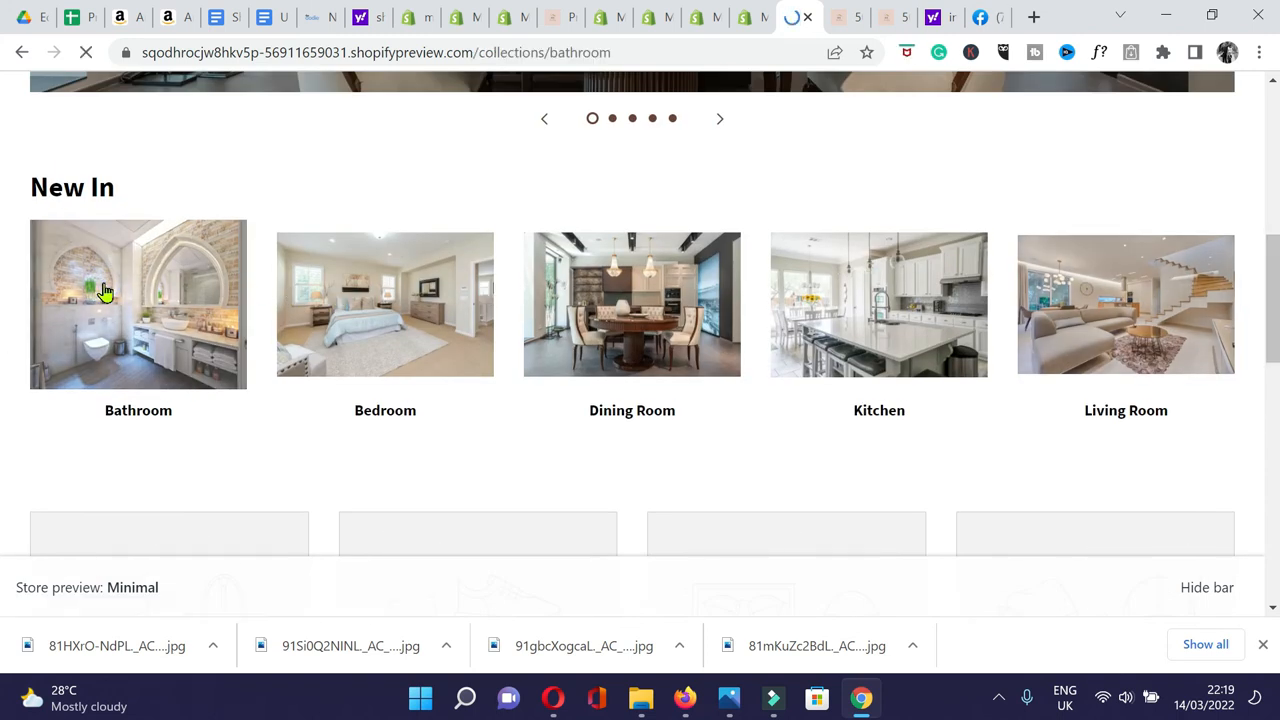
scroll(116, 305, down, 2)
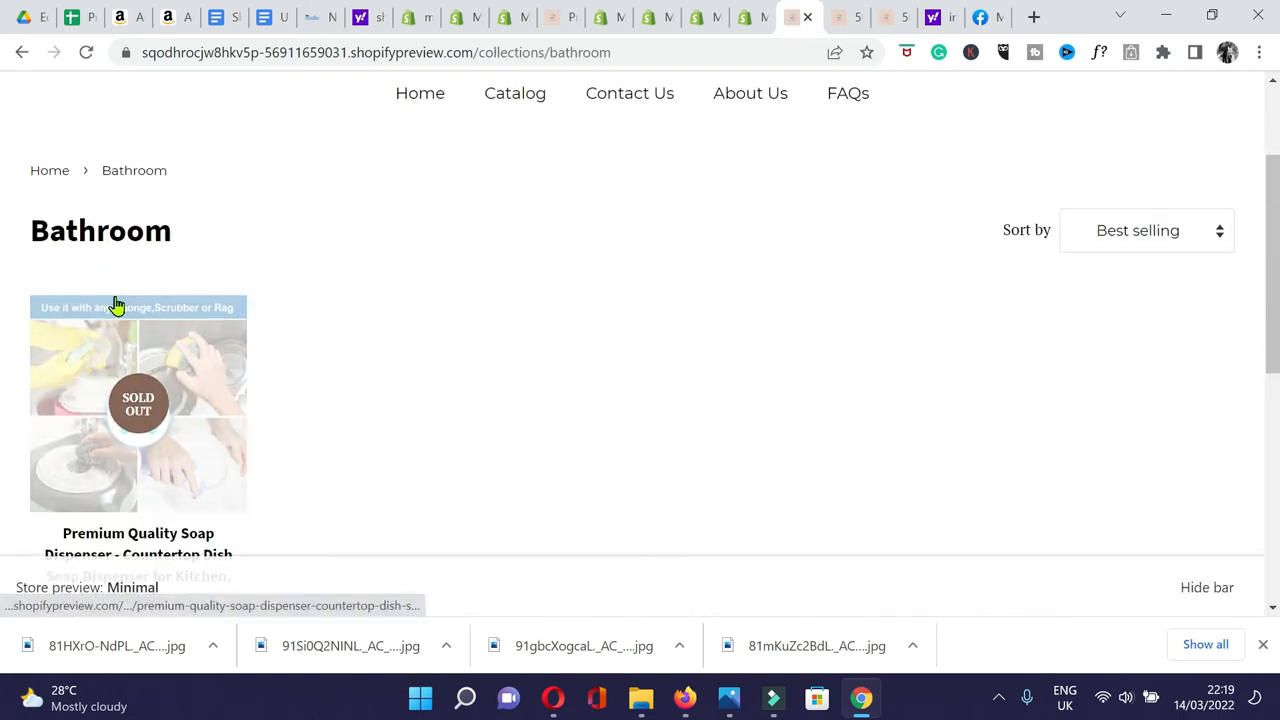
scroll(120, 307, down, 2)
scroll(118, 308, up, 2)
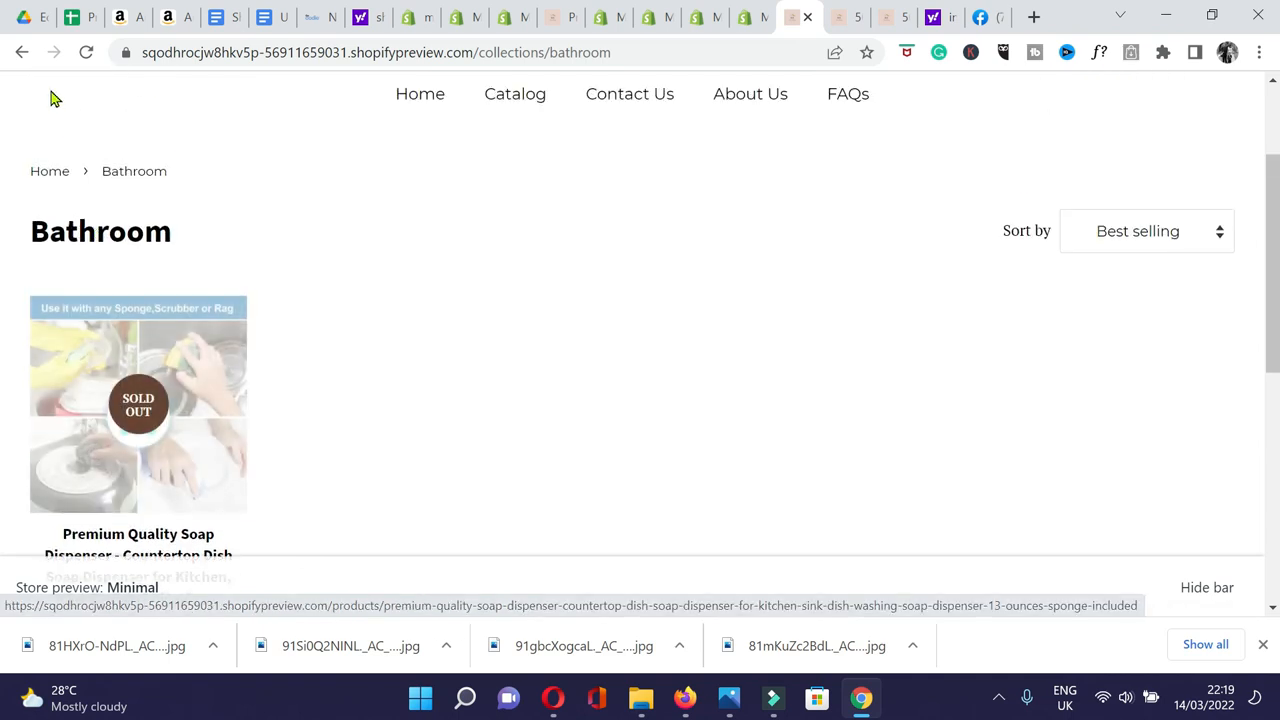
click(20, 54)
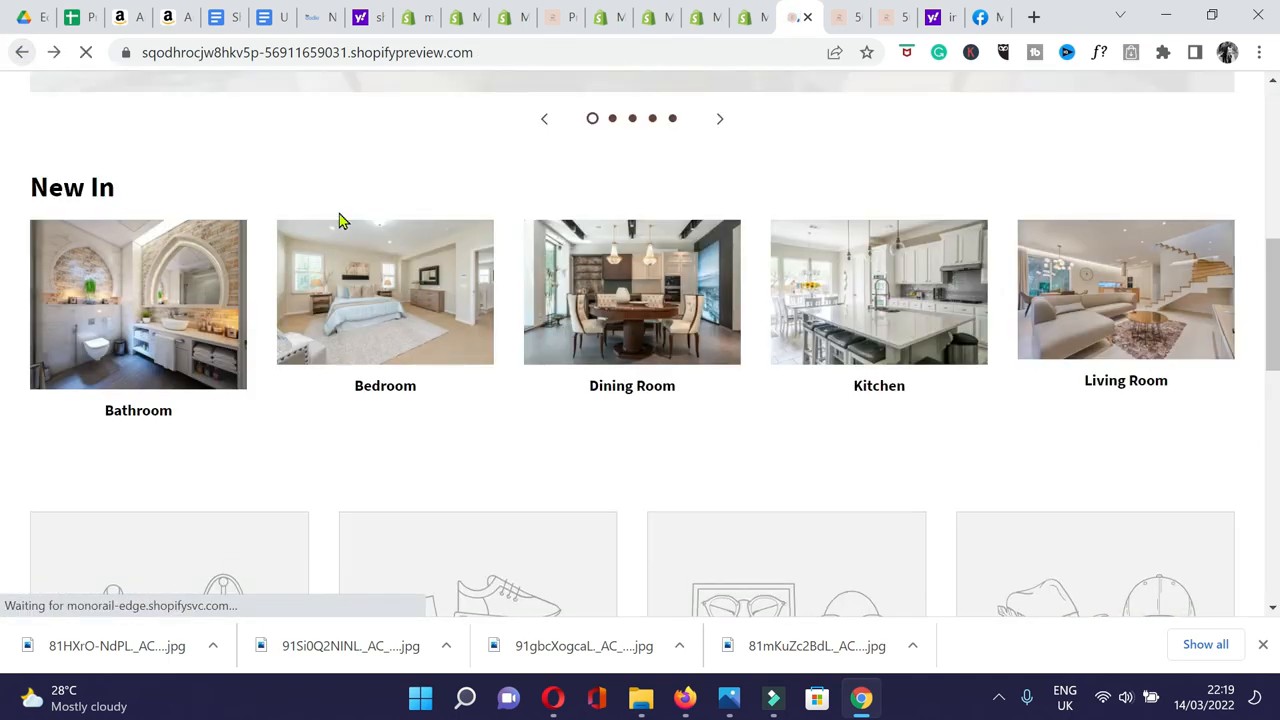
Open the Bedroom collection in the store preview, check its product listing and return to the home page.
click(381, 310)
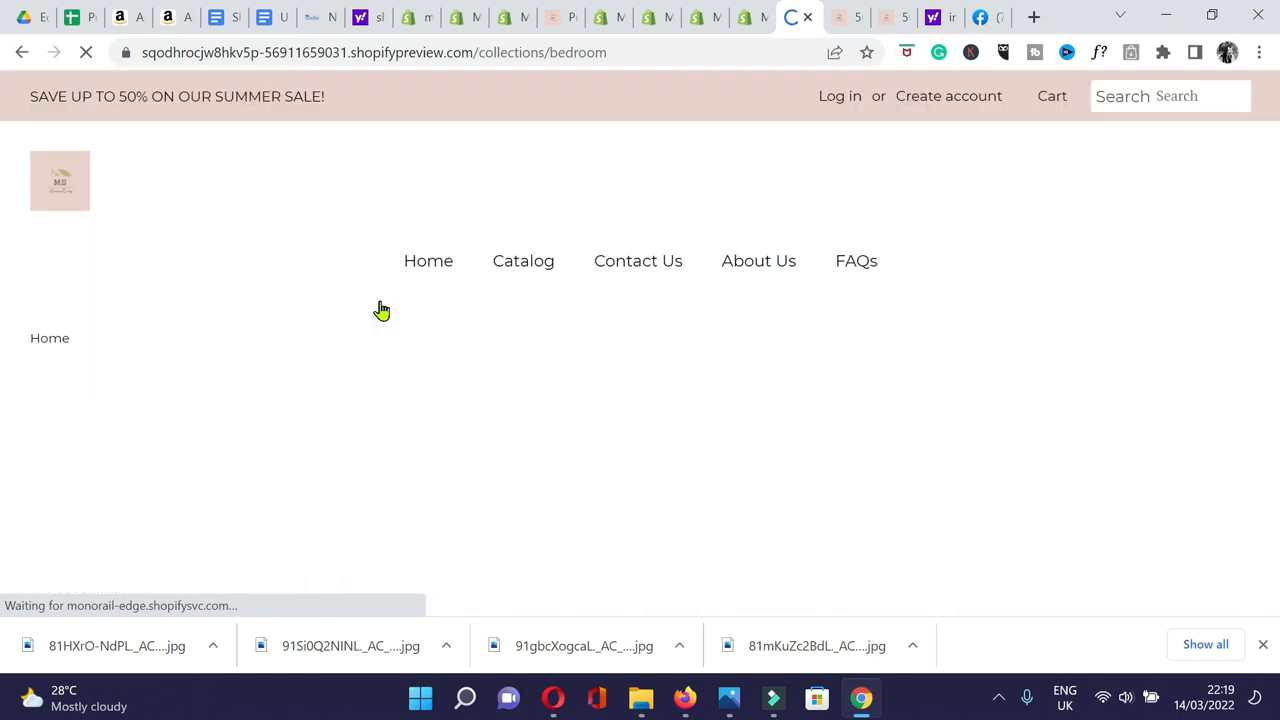
scroll(381, 310, down, 1)
scroll(381, 310, down, 3)
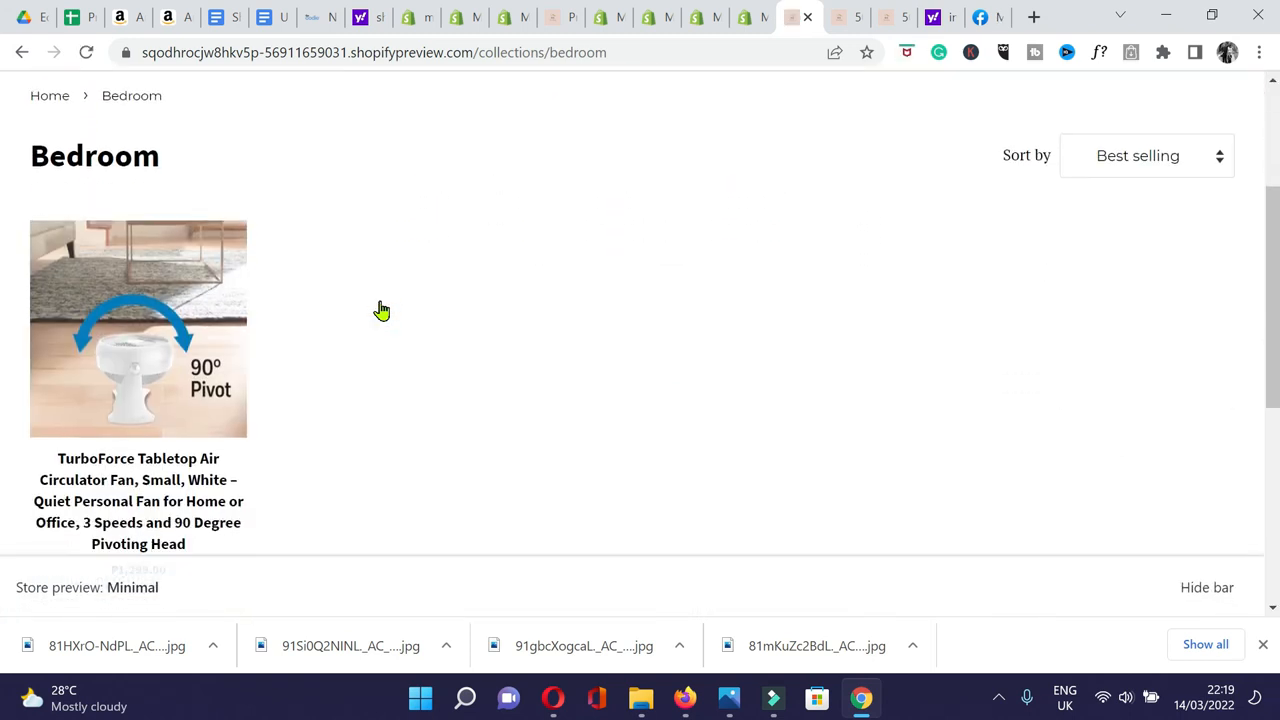
scroll(379, 309, up, 3)
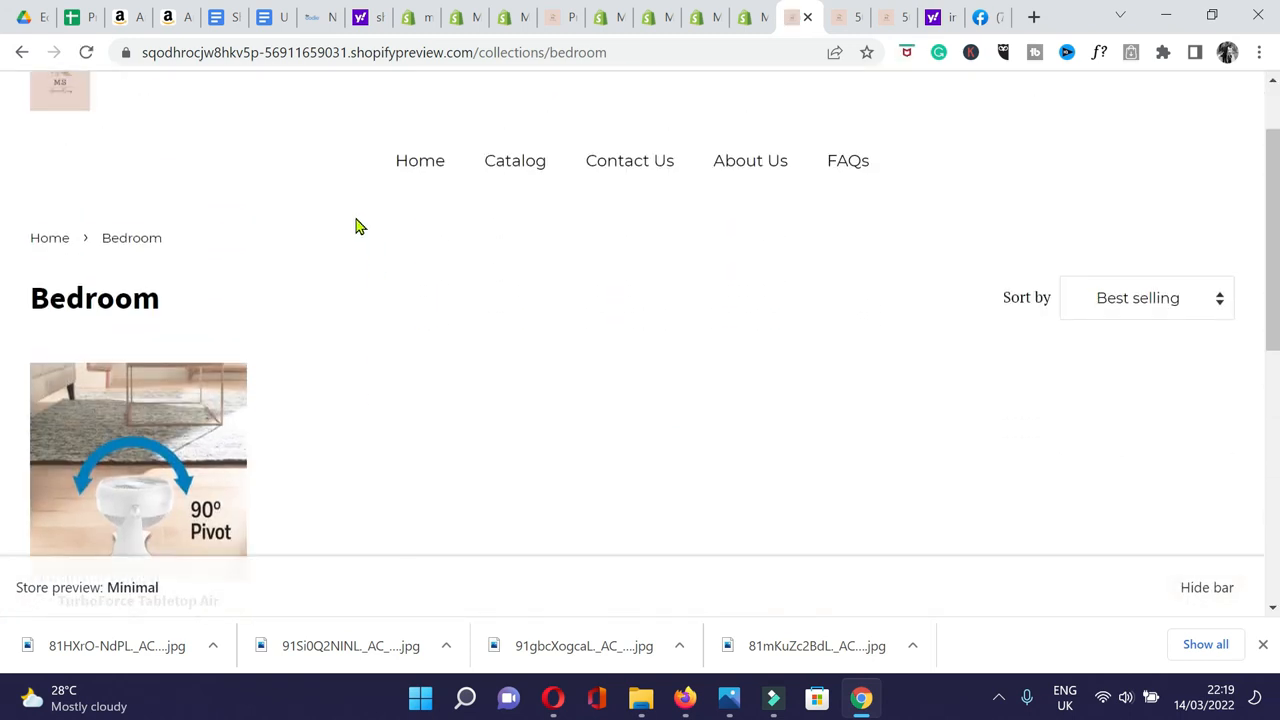
scroll(117, 199, down, 1)
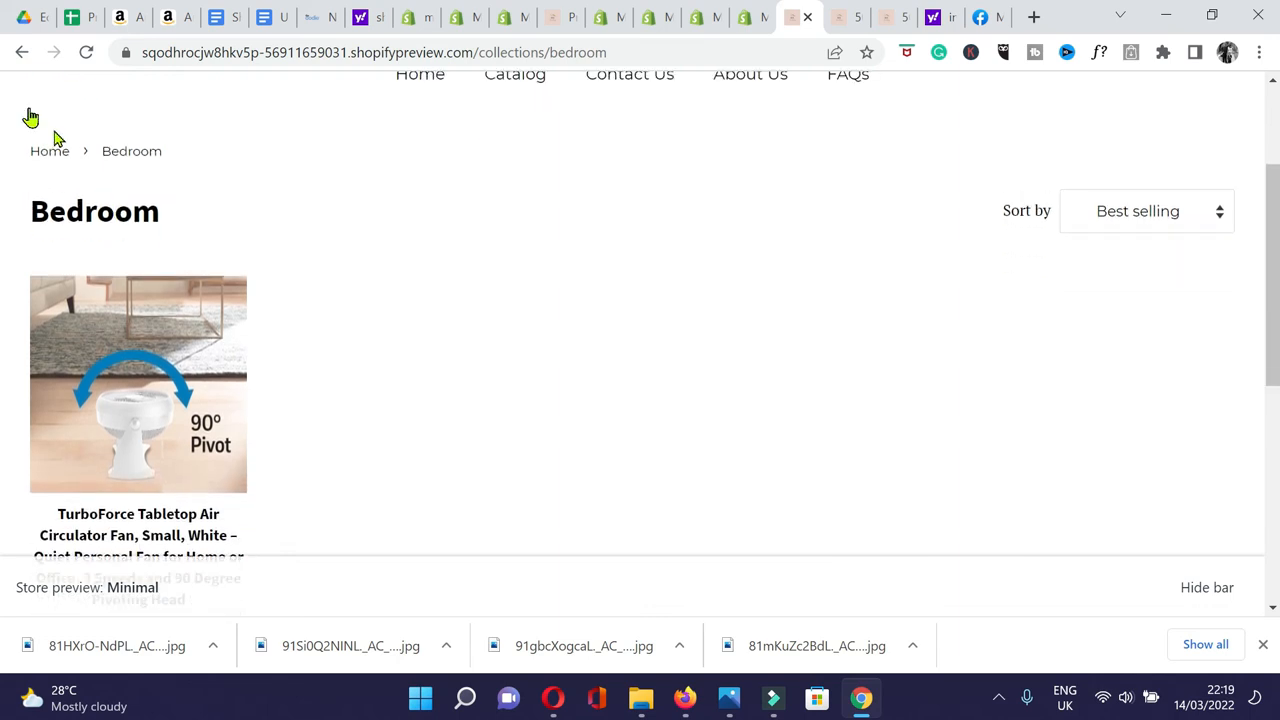
scroll(566, 246, up, 1)
scroll(1268, 205, down, 2)
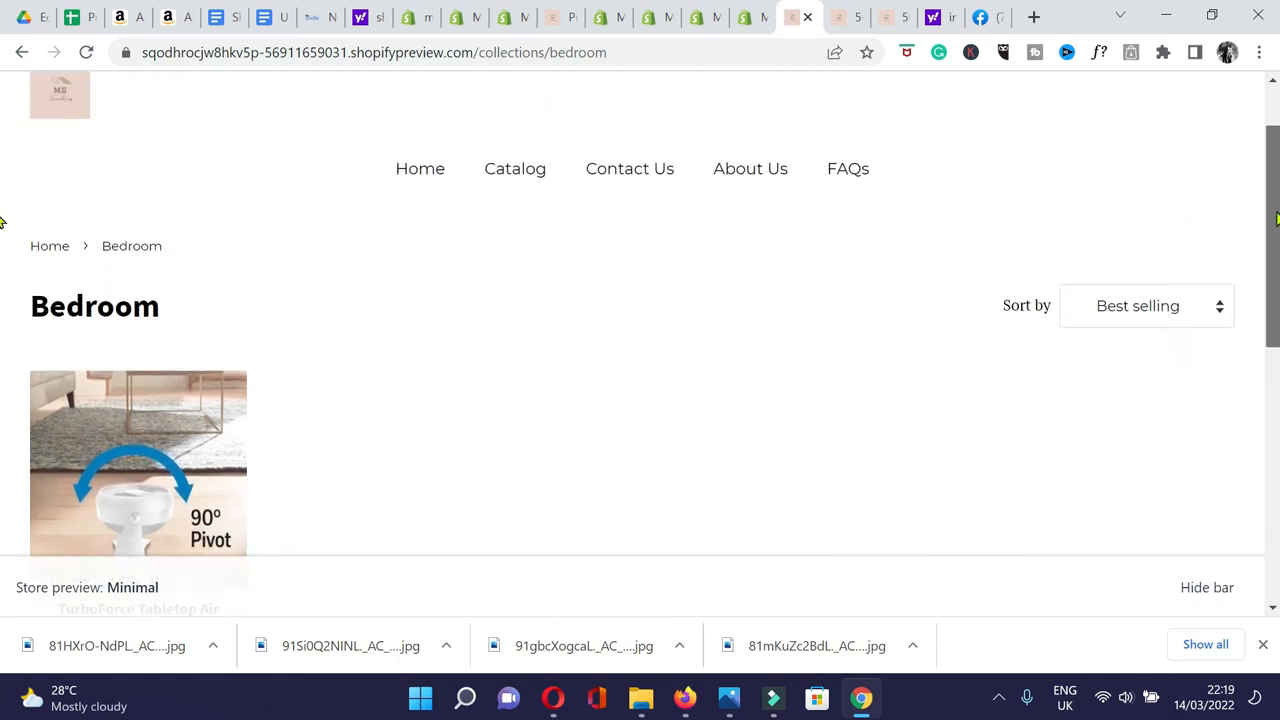
scroll(1268, 212, up, 3)
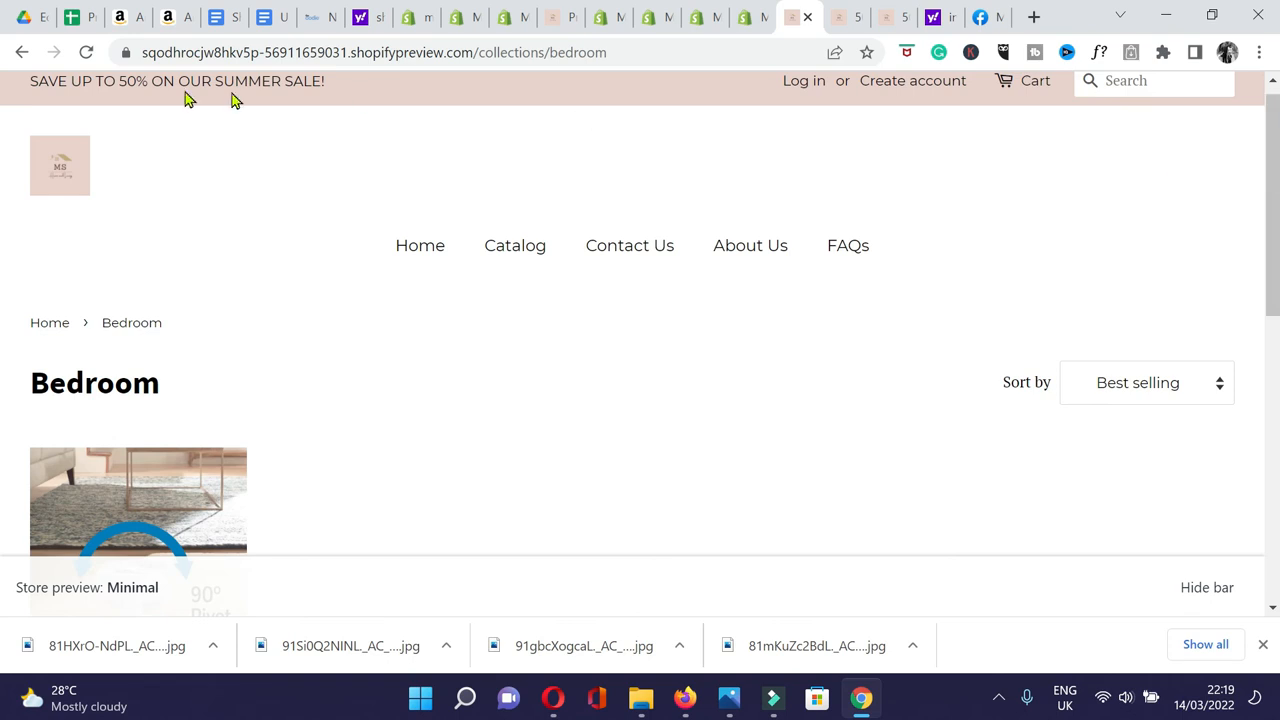
click(20, 52)
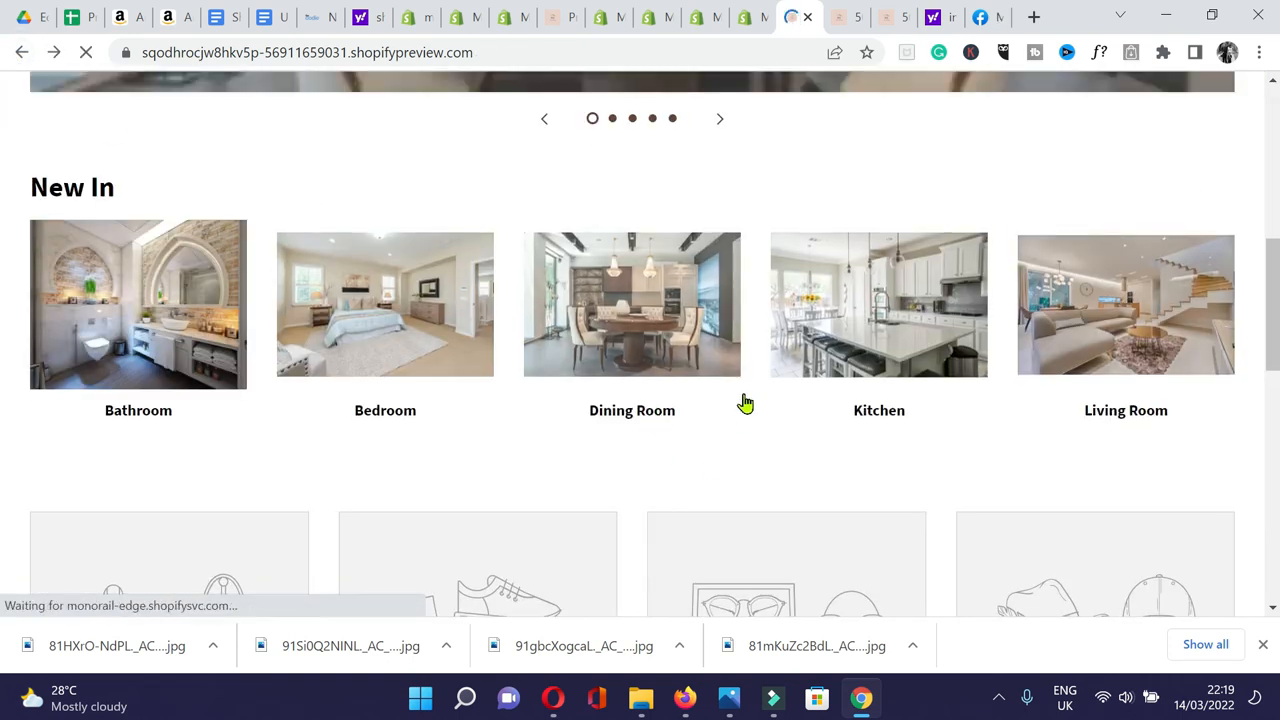
Open the Dining Room collection, check its products including the Bamboo Cheese Board and Knife Set, and return to the home page.
click(635, 308)
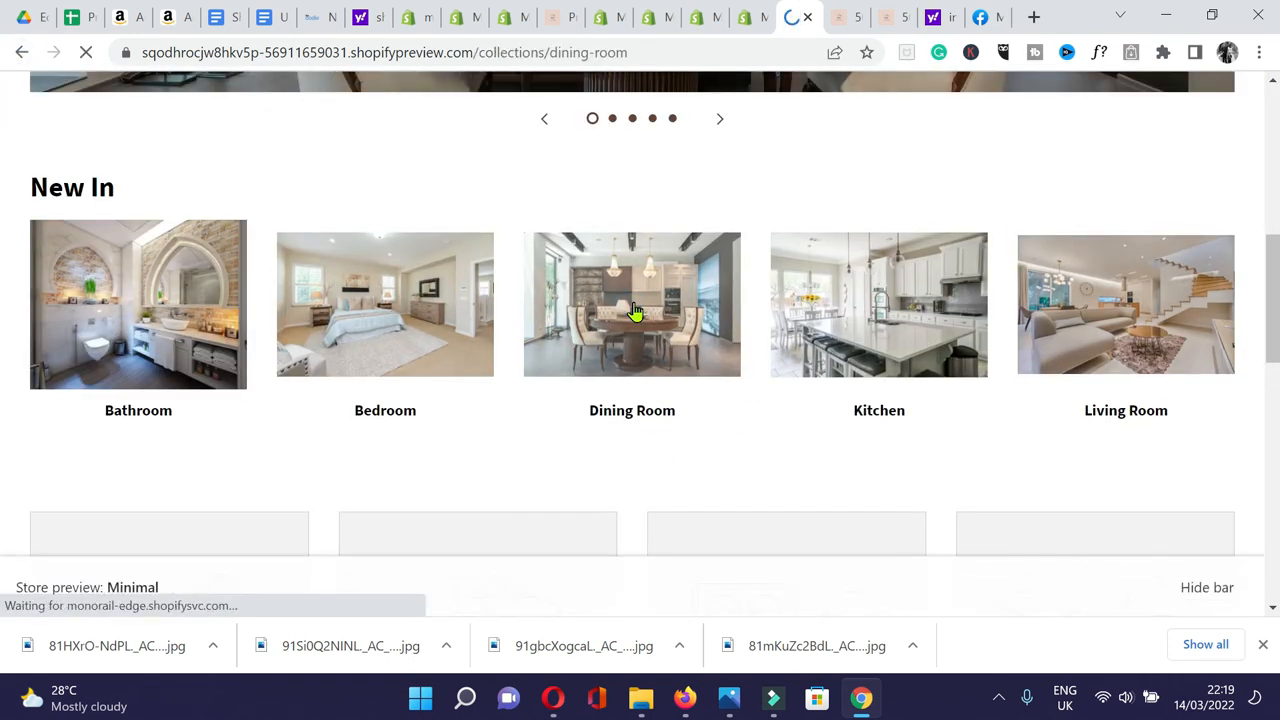
scroll(203, 192, down, 2)
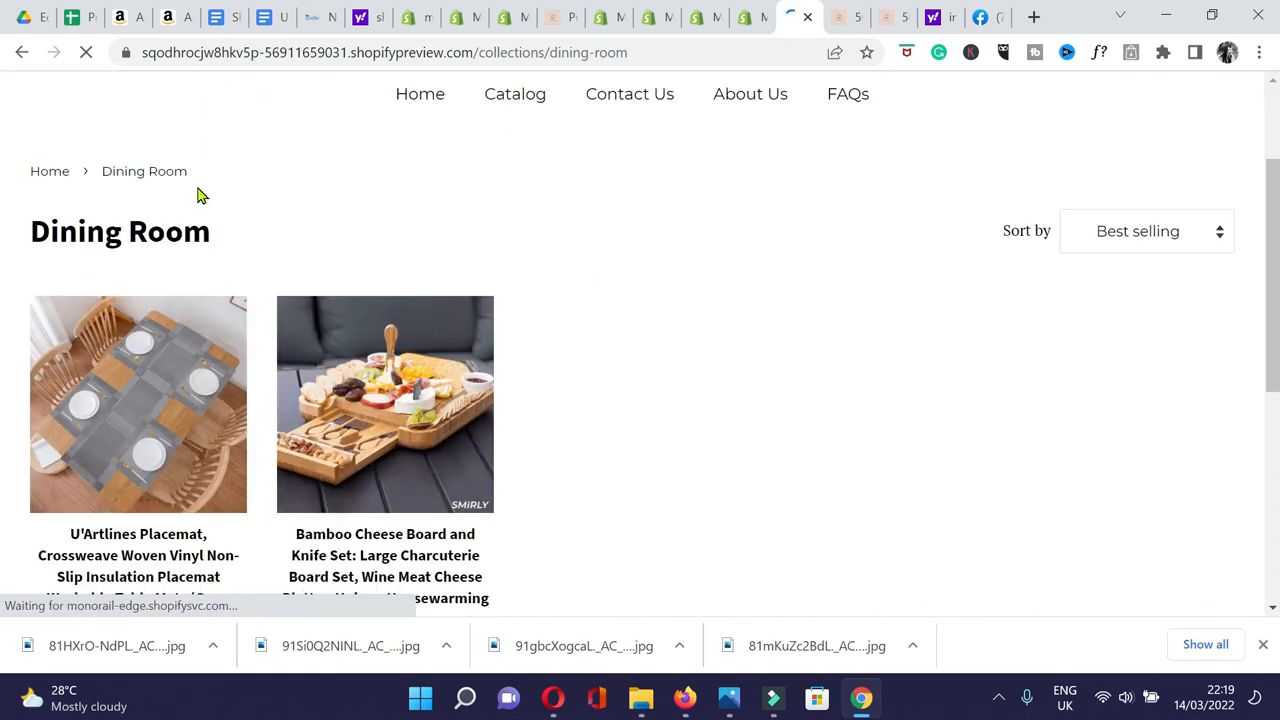
scroll(197, 195, down, 1)
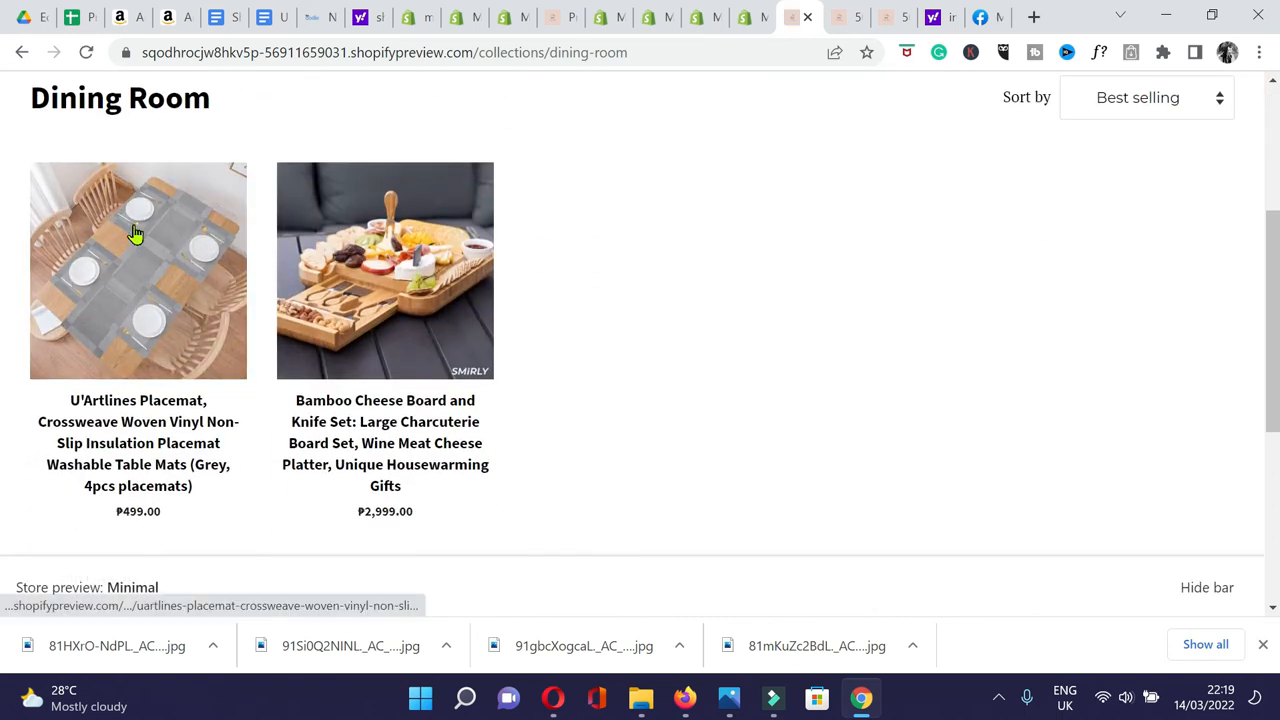
click(332, 210)
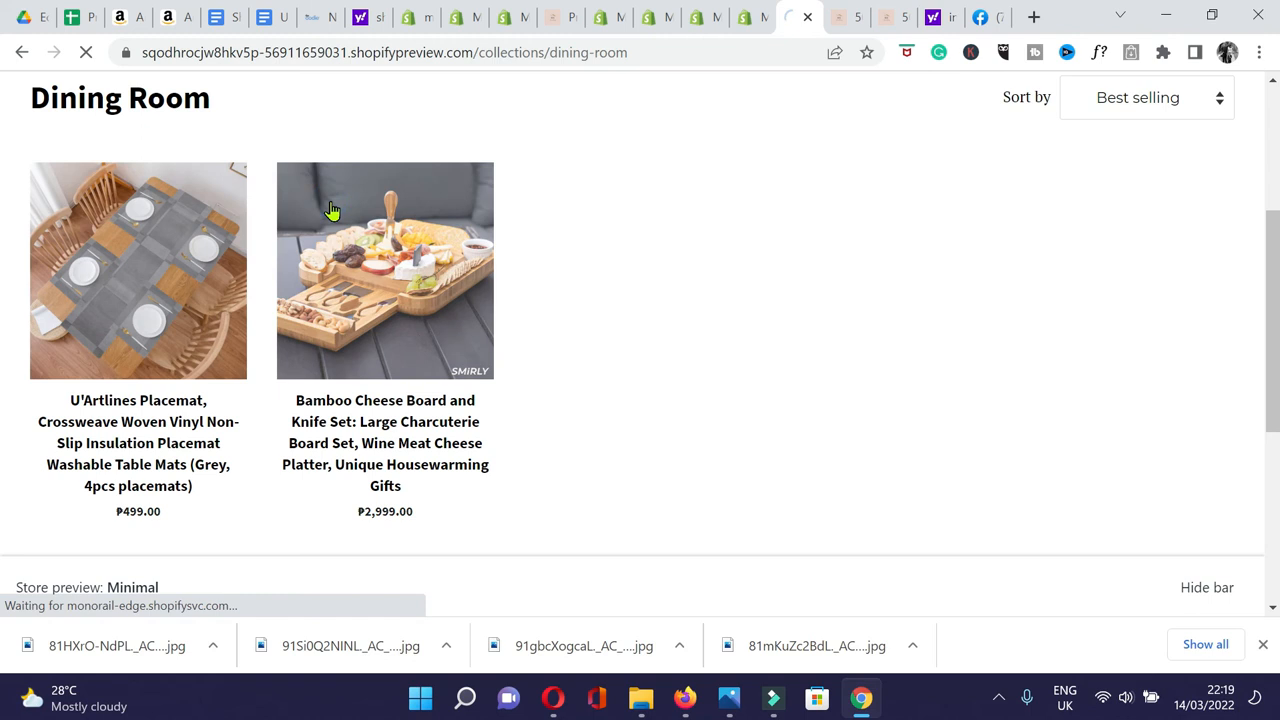
click(20, 52)
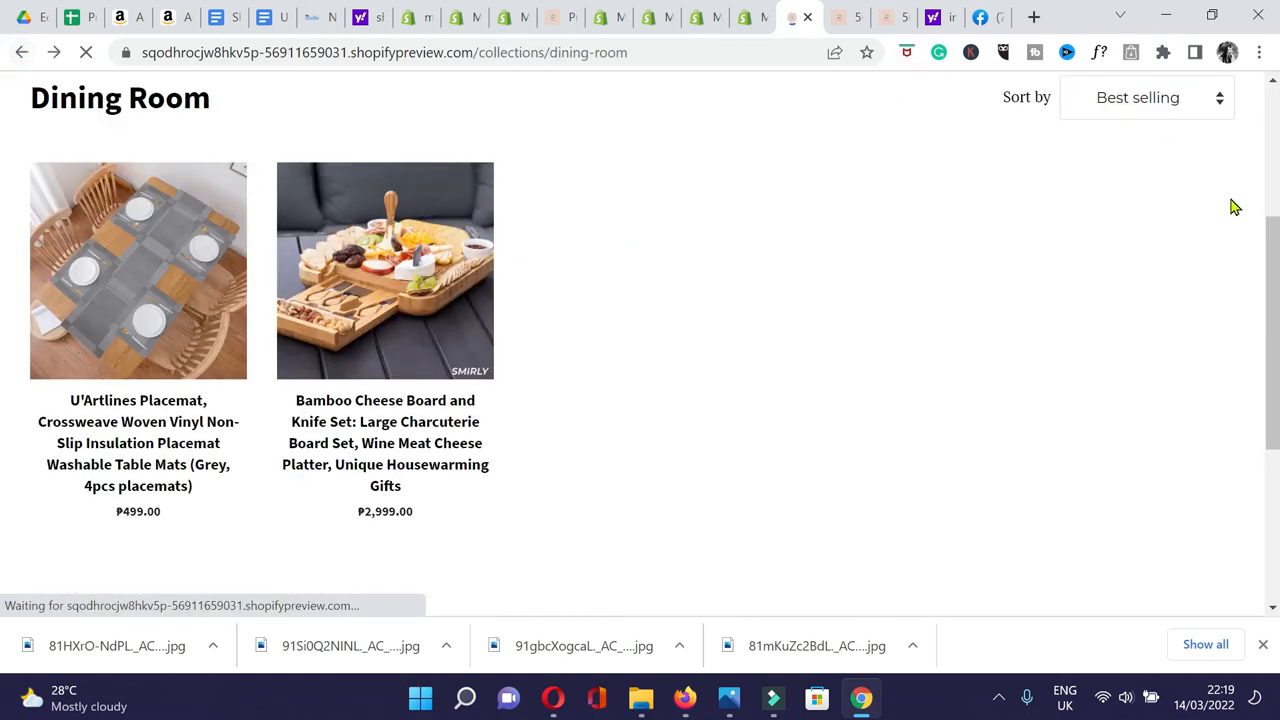
drag(1274, 240, 1277, 182)
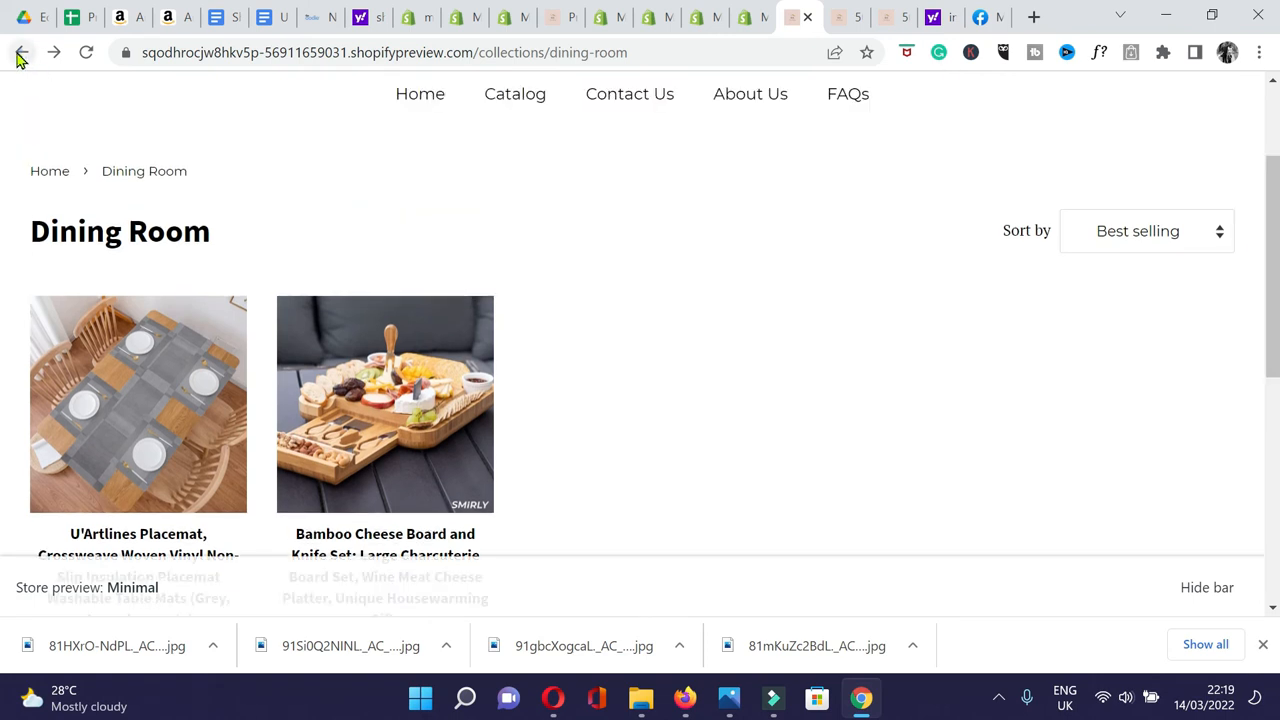
click(20, 55)
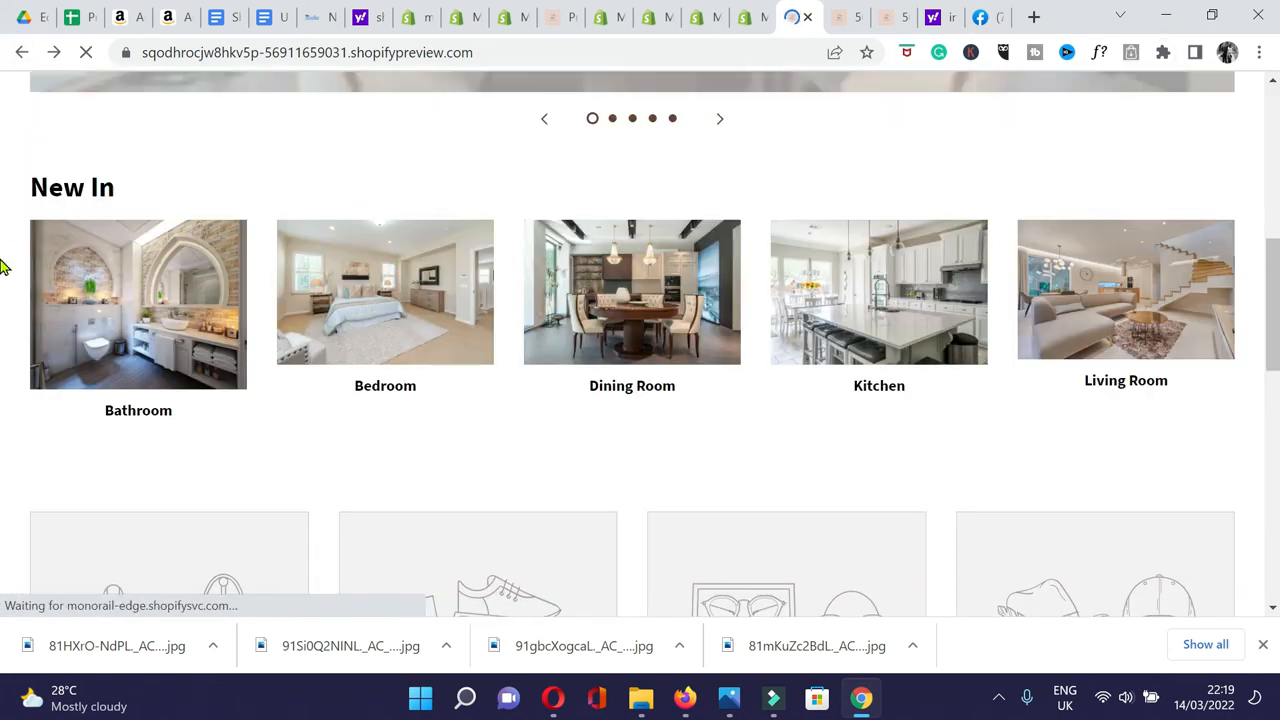
Look through the store preview's home page from the slideshow to the footer, including the New In collections and example collection placeholders.
drag(1277, 267, 1277, 450)
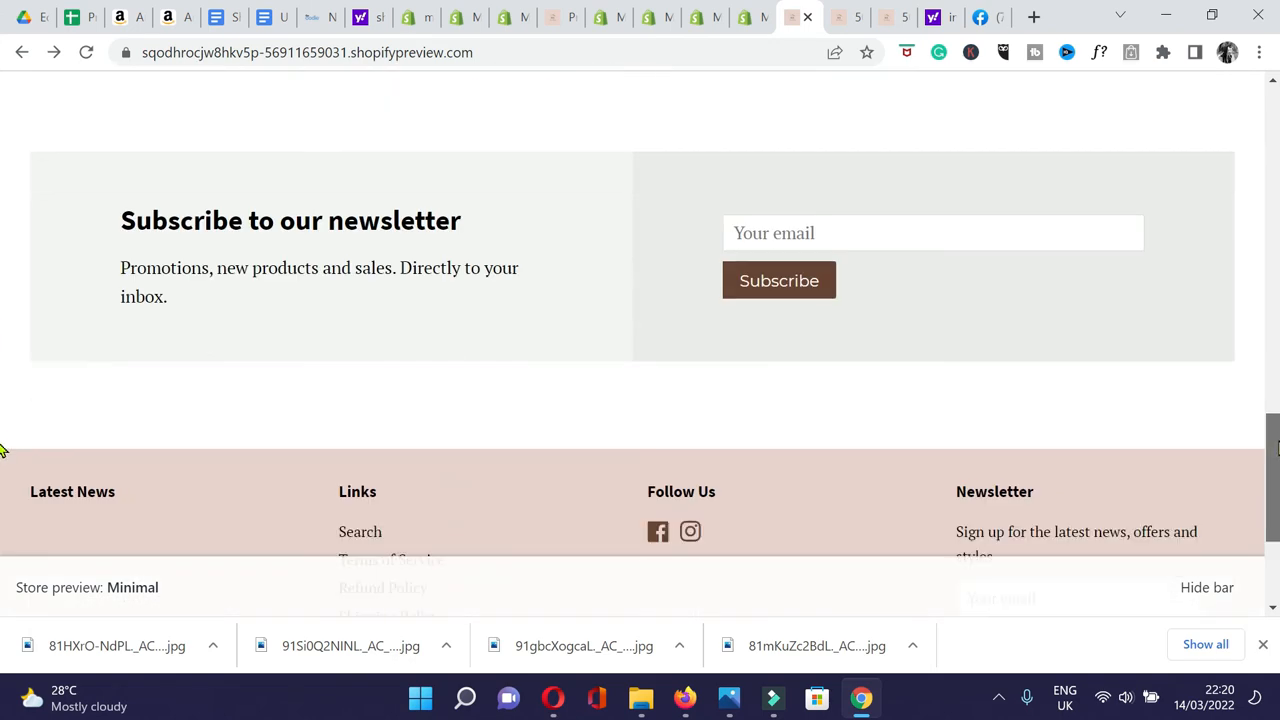
scroll(0, 450, up, 12)
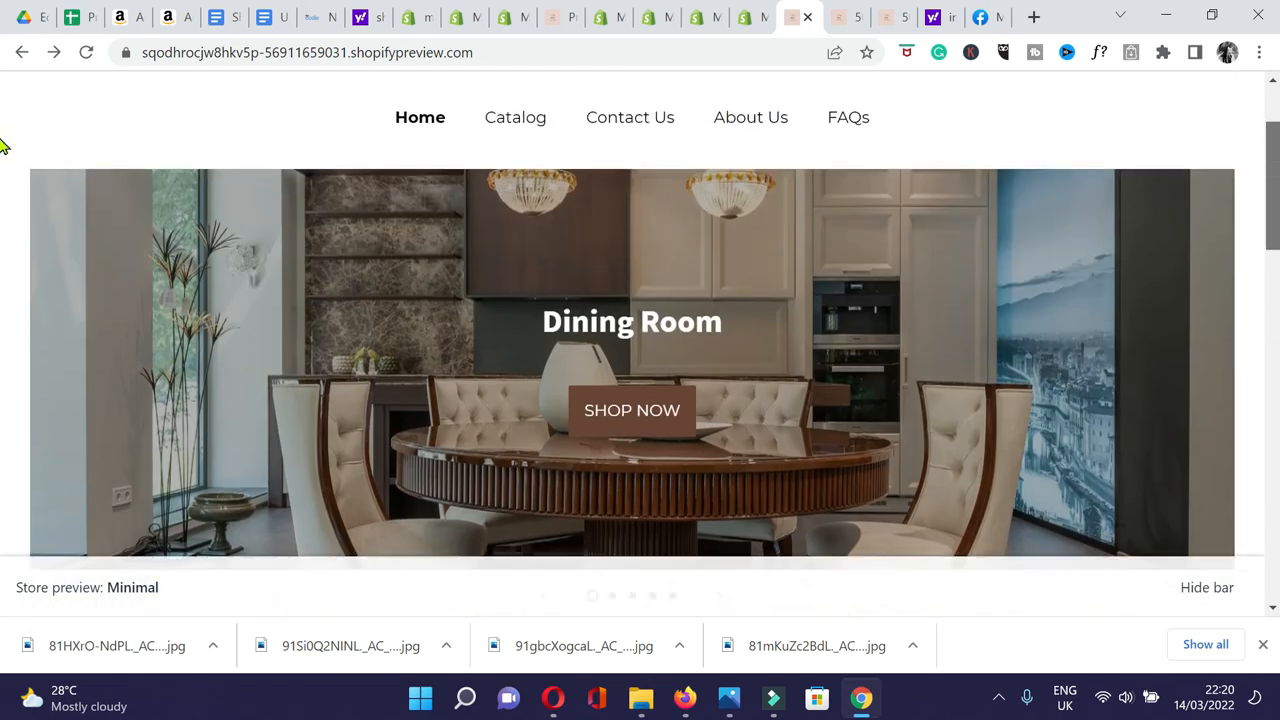
scroll(2, 230, down, 6)
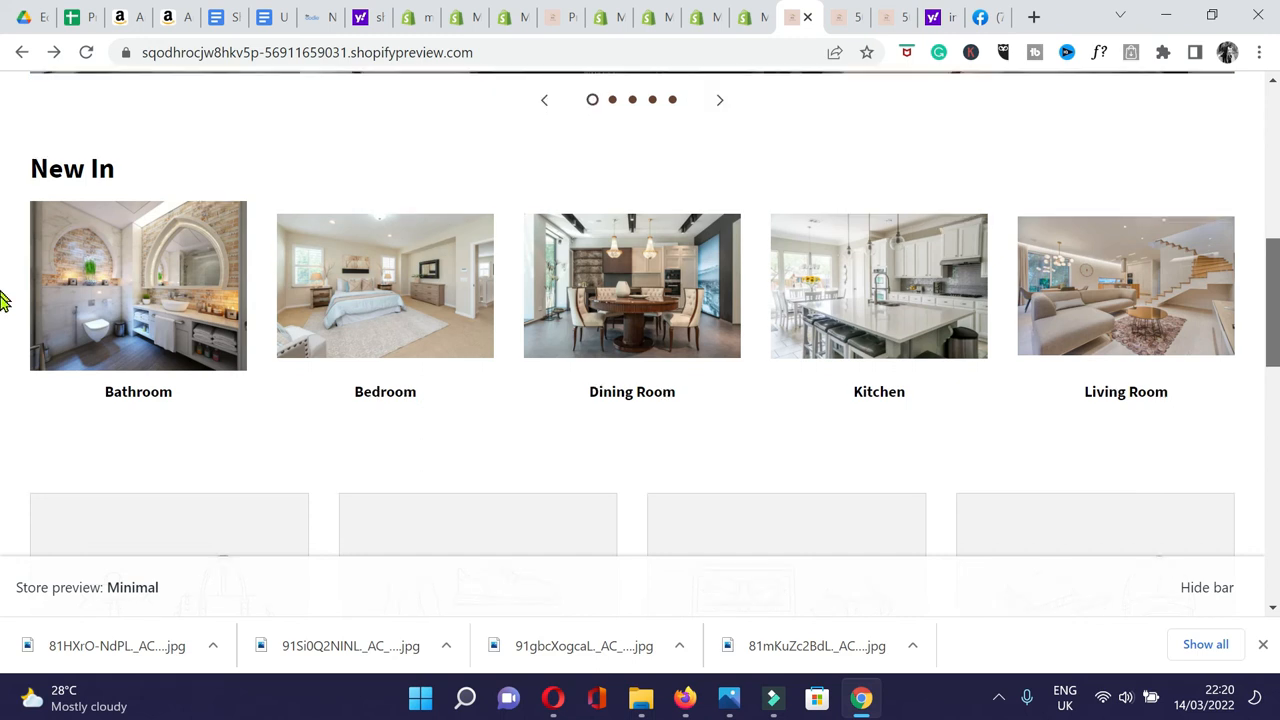
scroll(2, 295, down, 3)
scroll(2, 330, up, 1)
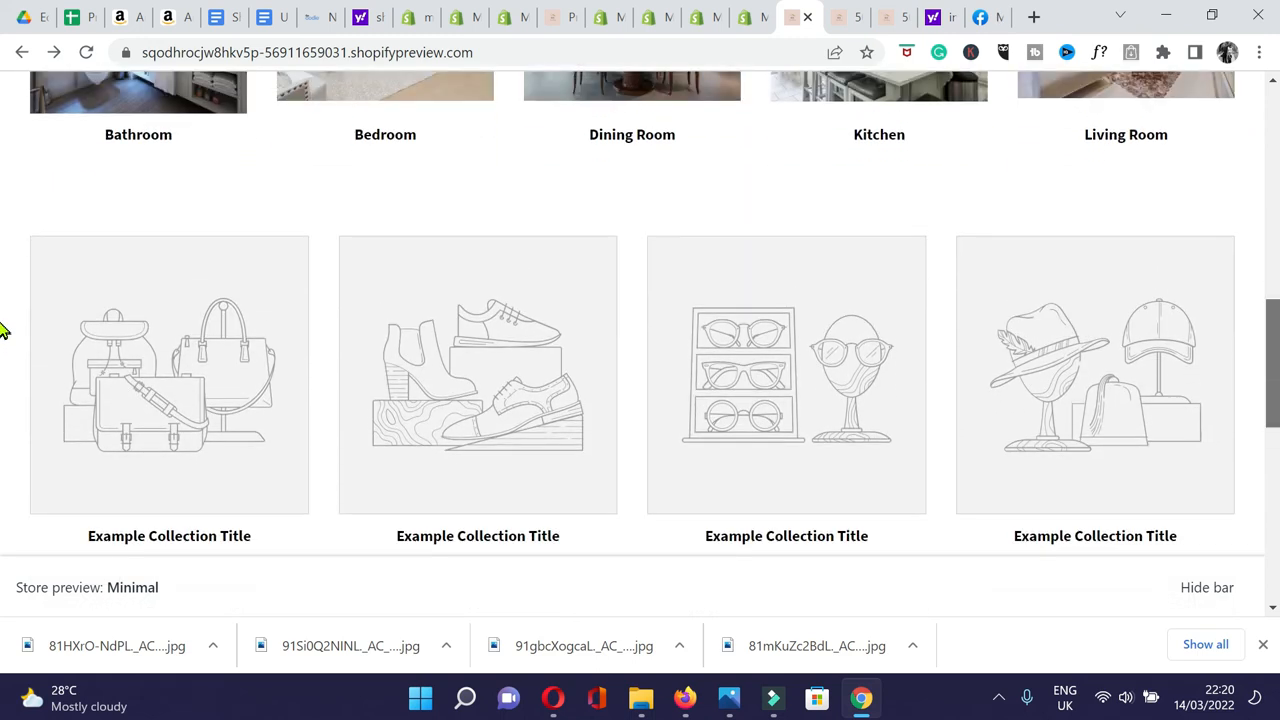
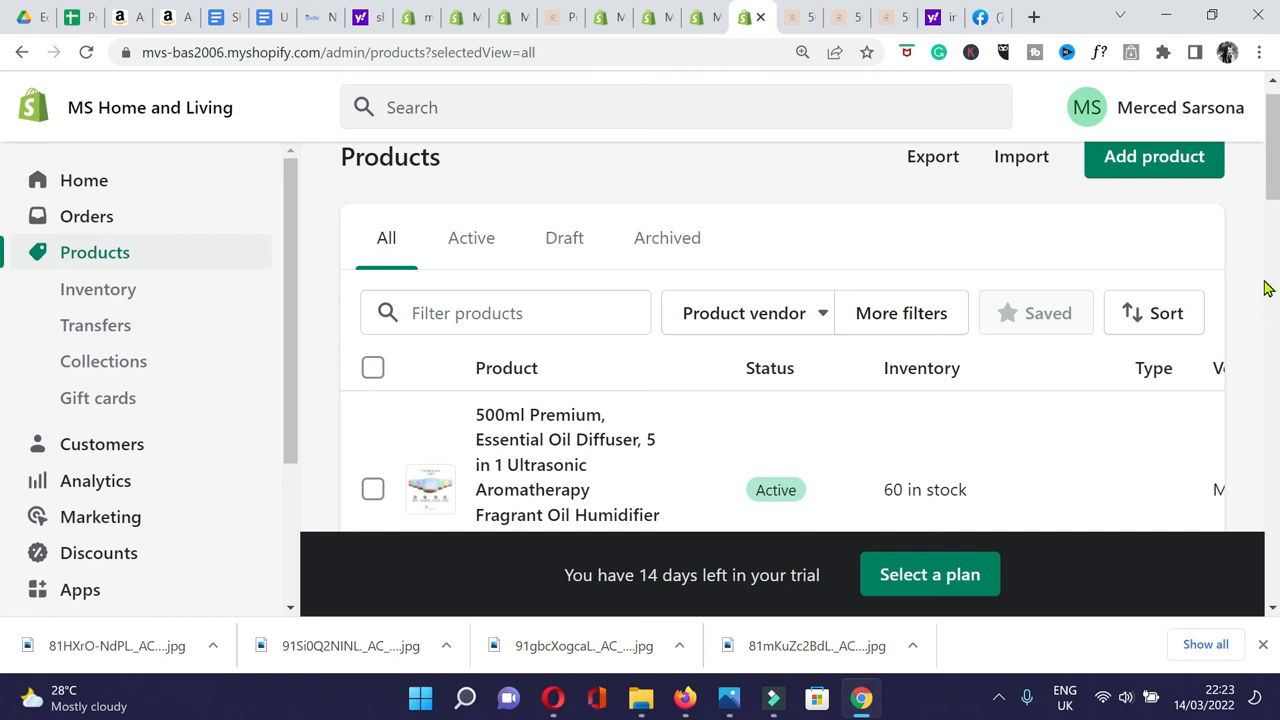
Open the 500ml Premium Essential Oil Diffuser from the admin products list and go to its Product organization section.
scroll(1266, 287, down, 1)
scroll(1266, 287, down, 1)
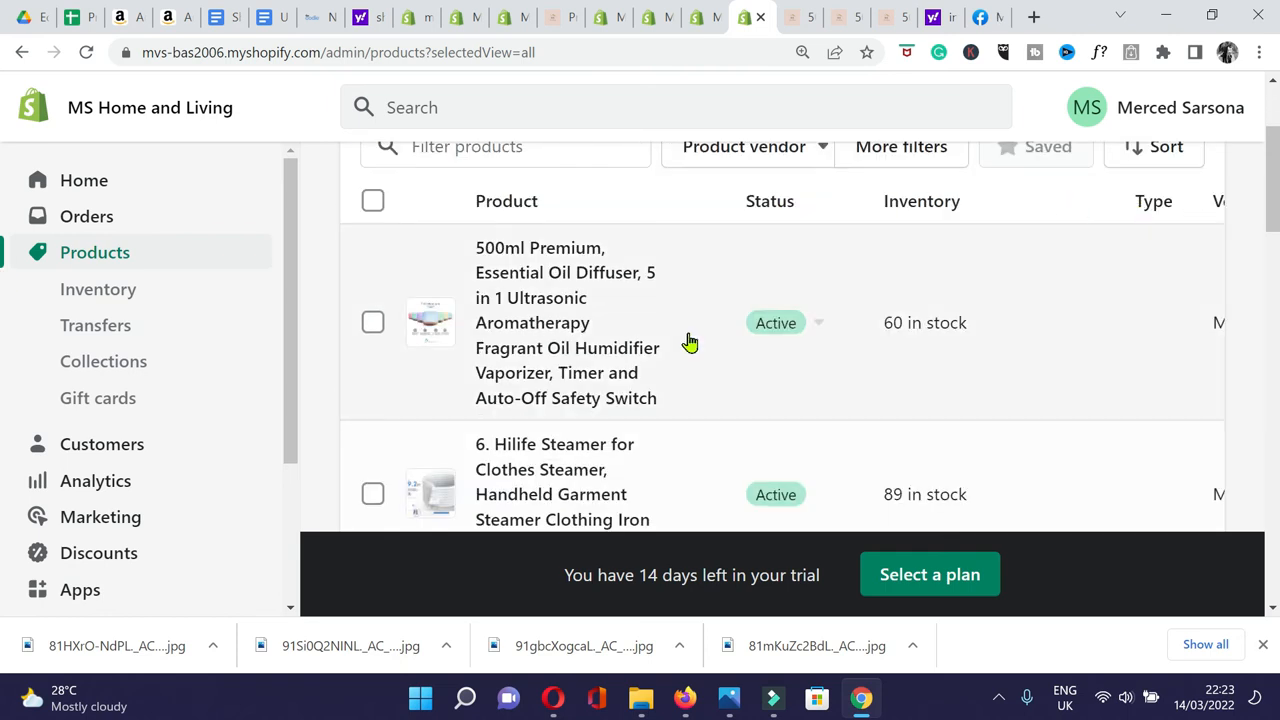
click(540, 291)
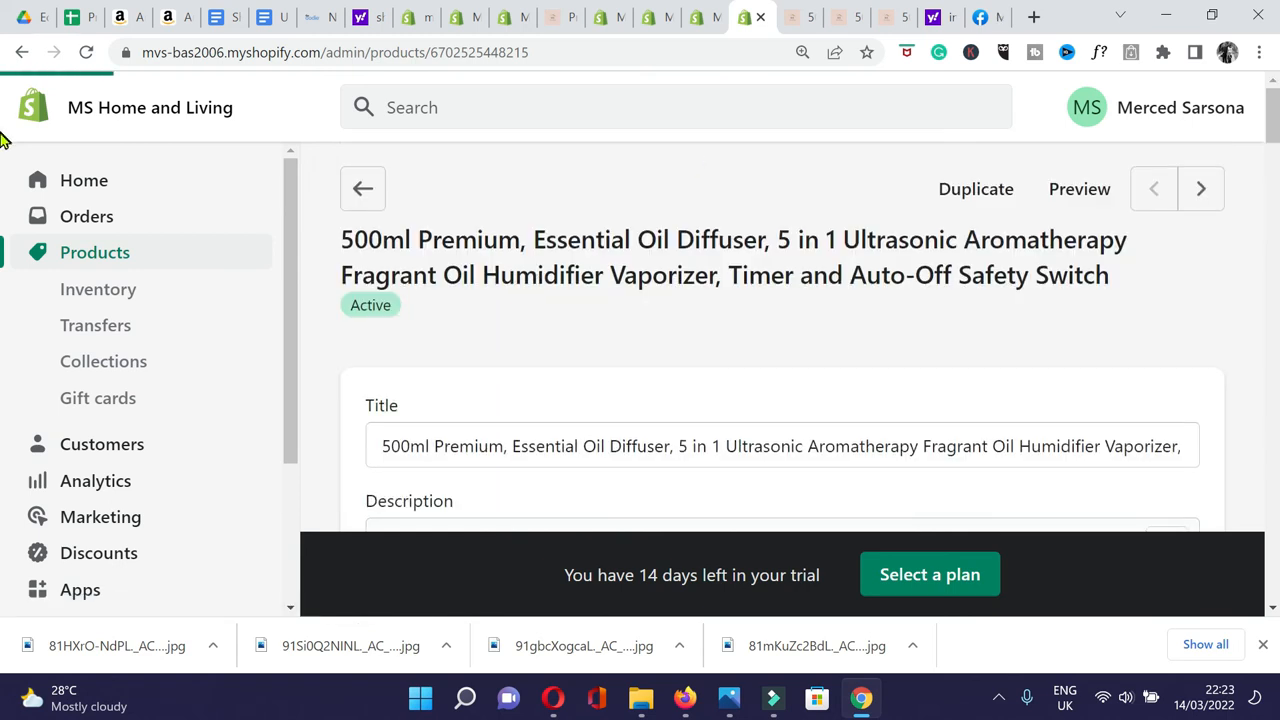
drag(1274, 125, 1274, 523)
scroll(640, 400, down, 2)
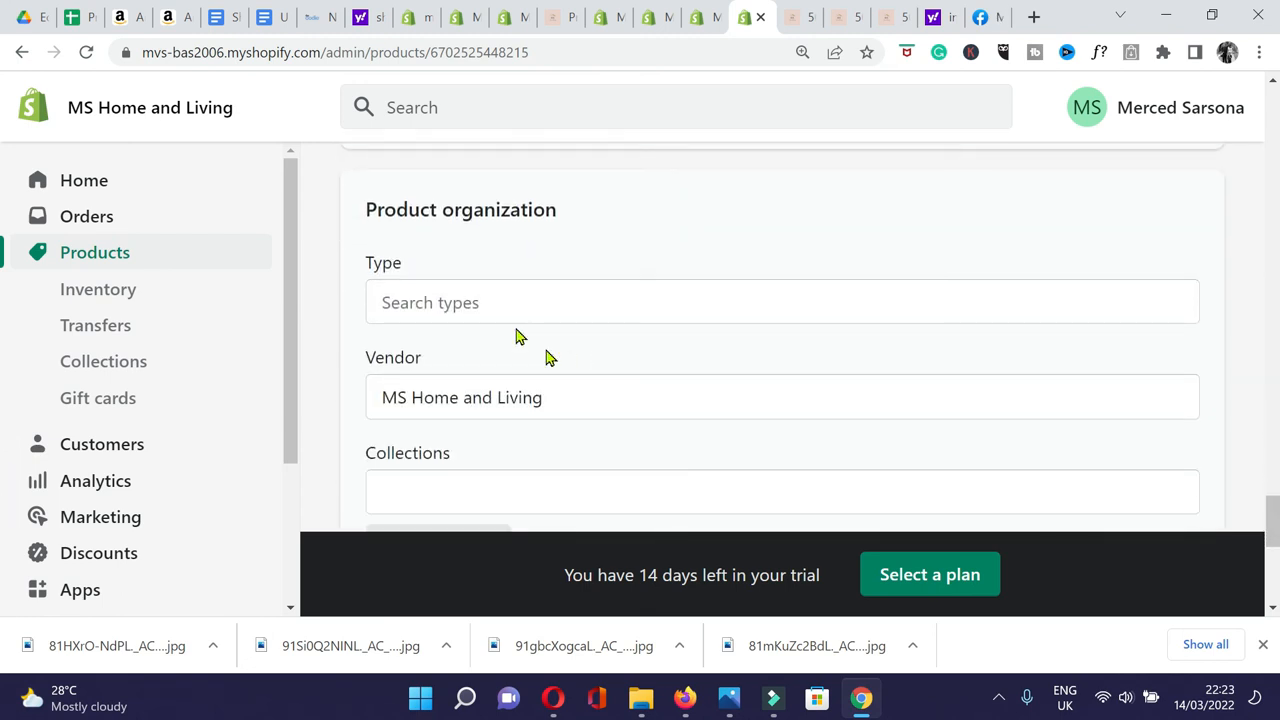
Examine the diffuser's available product types and its assigned collection in Product organization.
click(500, 315)
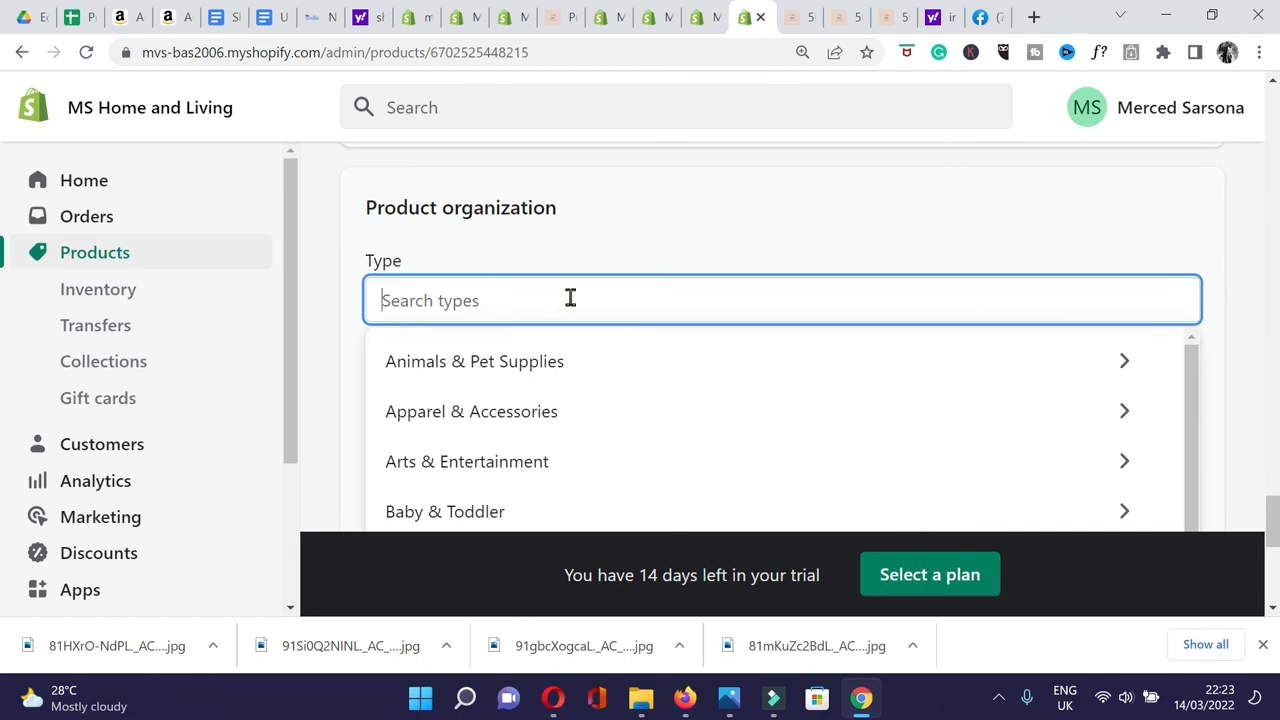
scroll(570, 300, down, 1)
scroll(534, 309, down, 1)
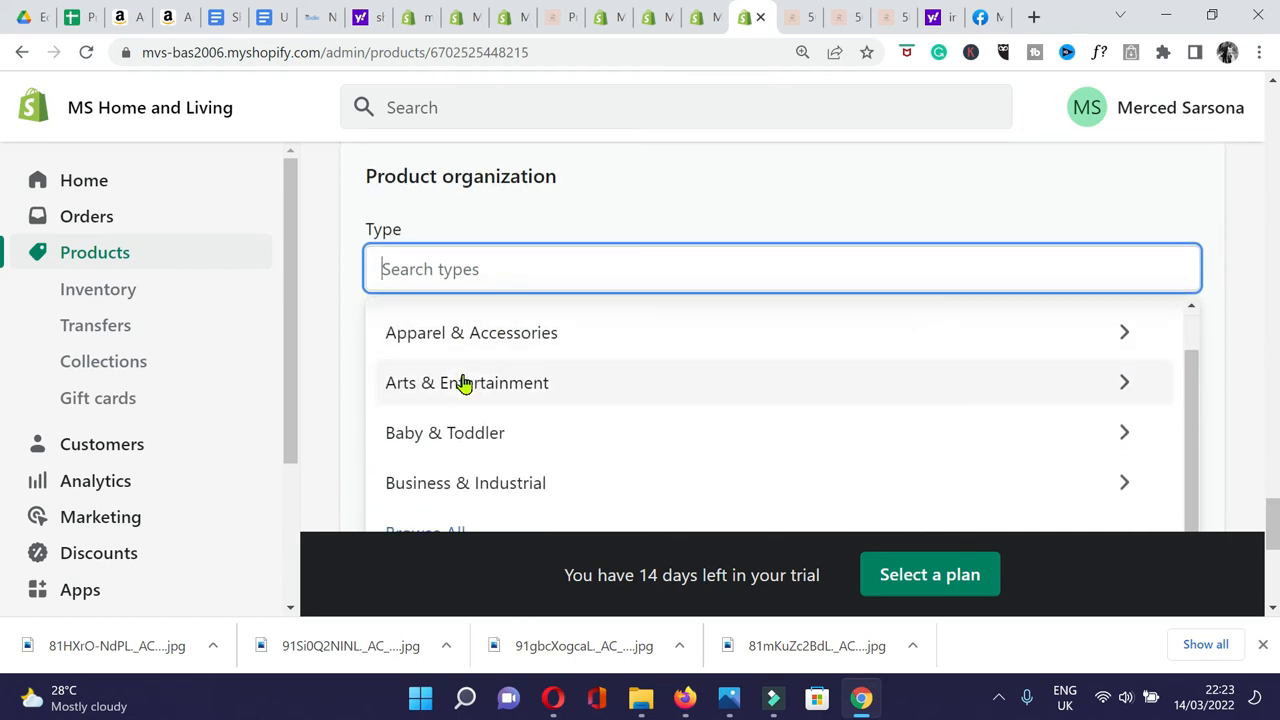
scroll(470, 410, down, 1)
scroll(478, 432, down, 1)
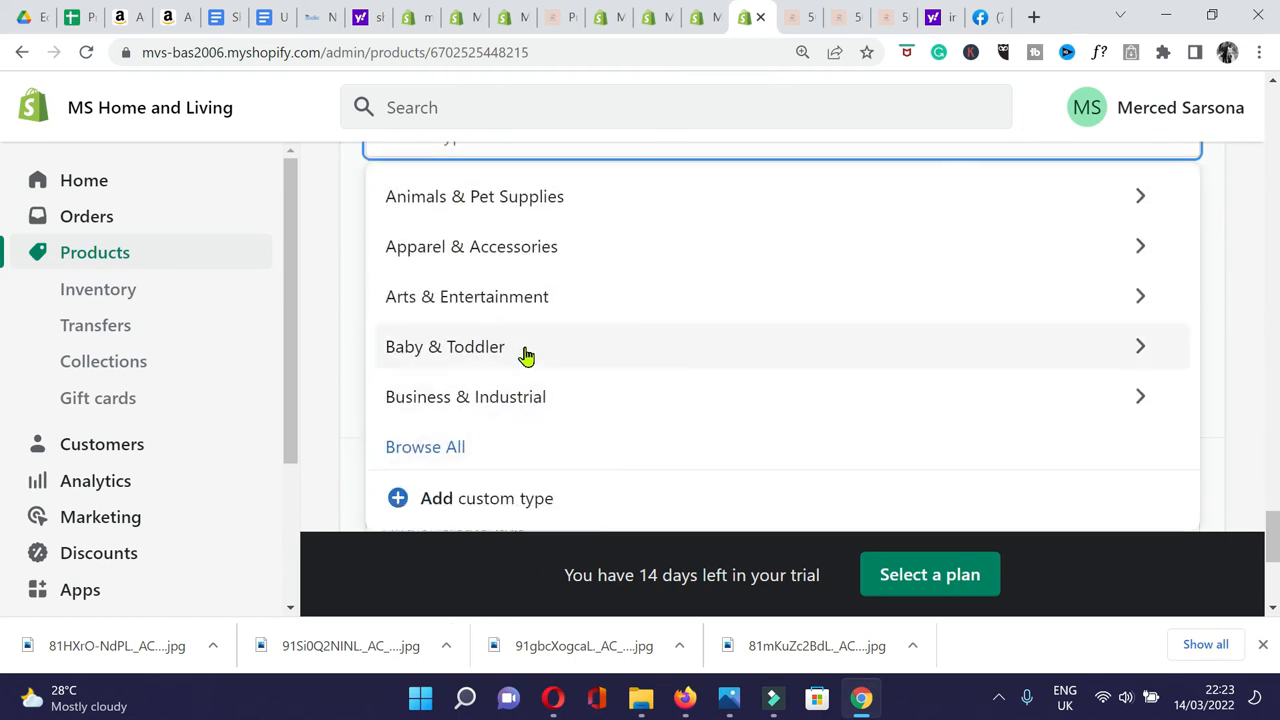
scroll(526, 355, up, 1)
scroll(528, 355, down, 2)
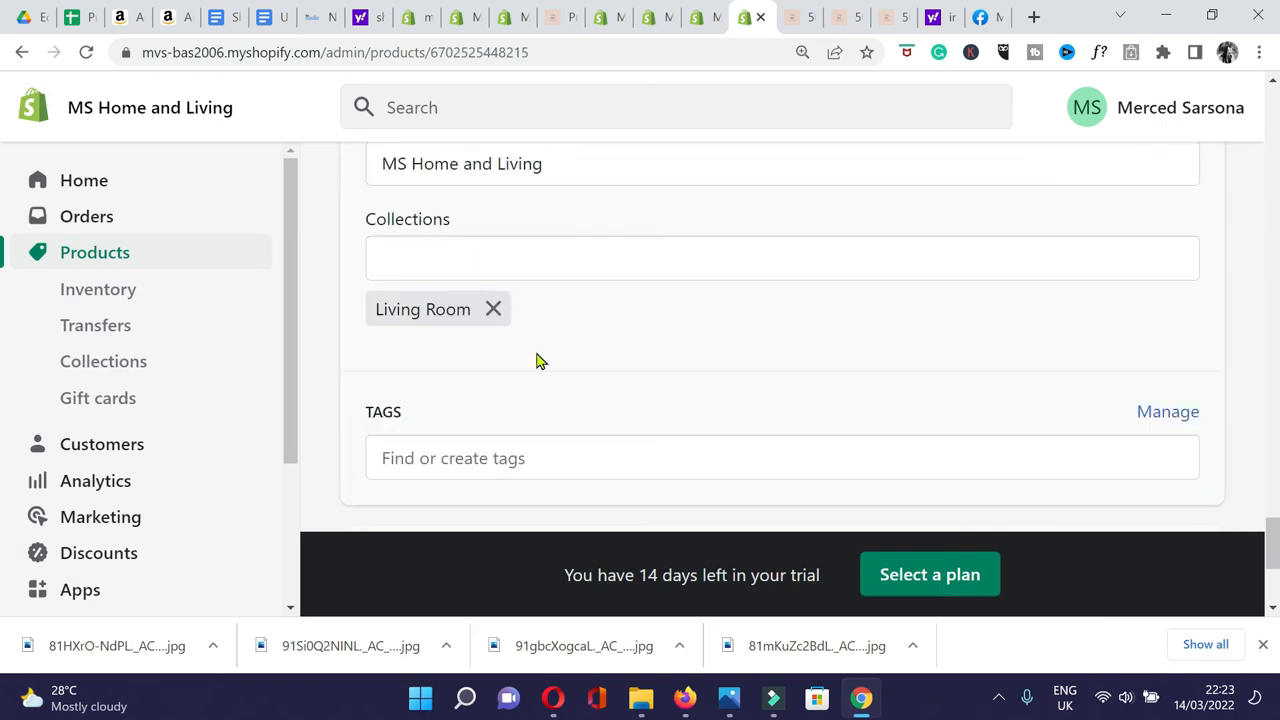
scroll(536, 360, up, 3)
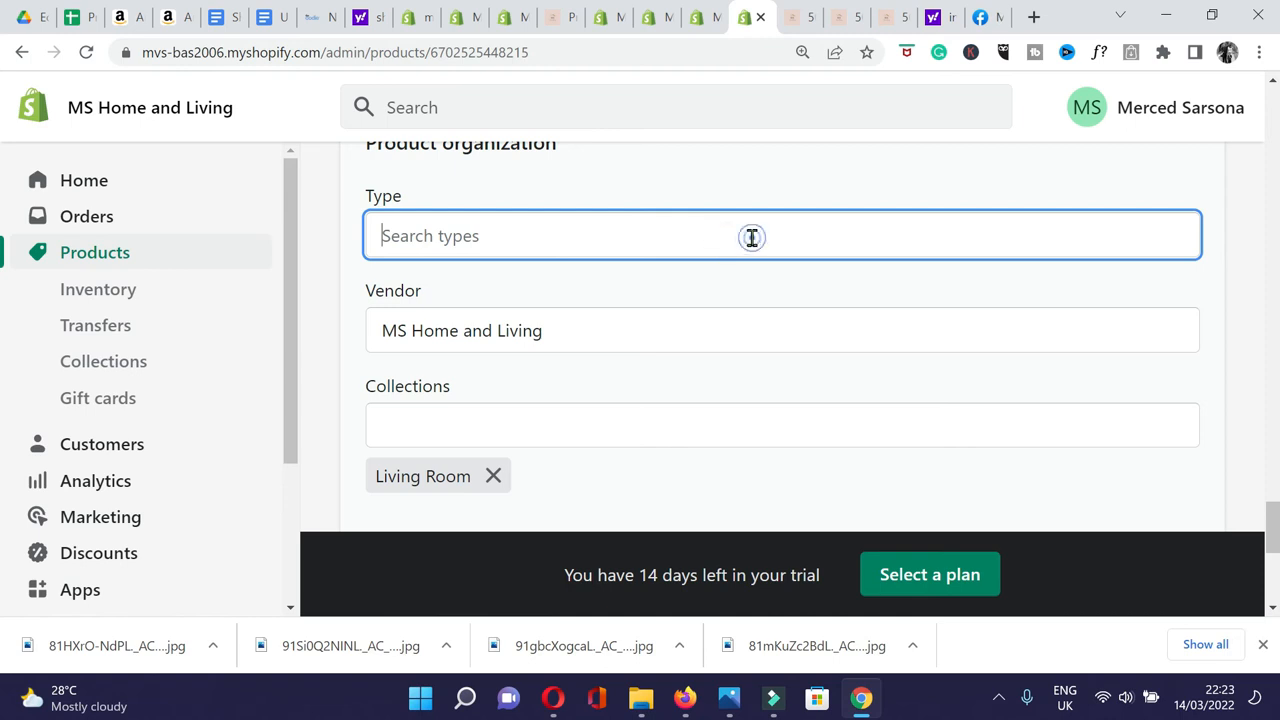
Search the diffuser's product types for "home" and choose Home & Garden.
scroll(751, 237, up, 1)
click(543, 330)
text(hi)
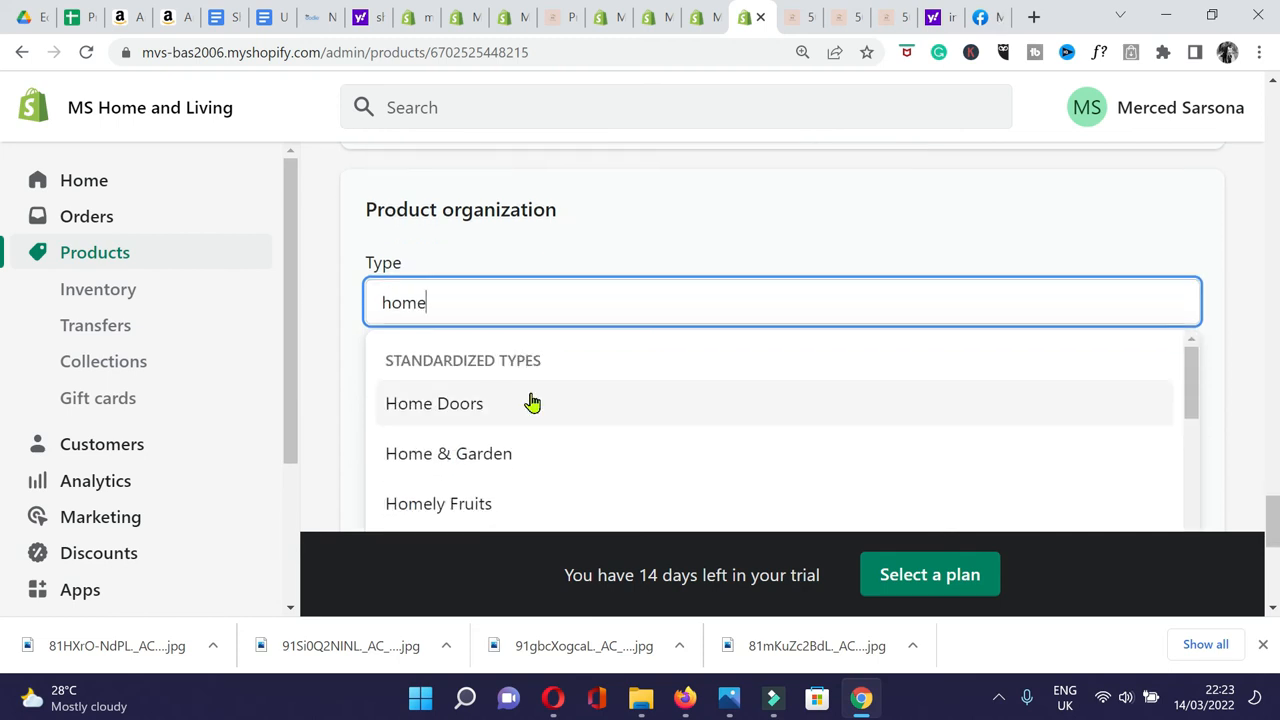
click(447, 460)
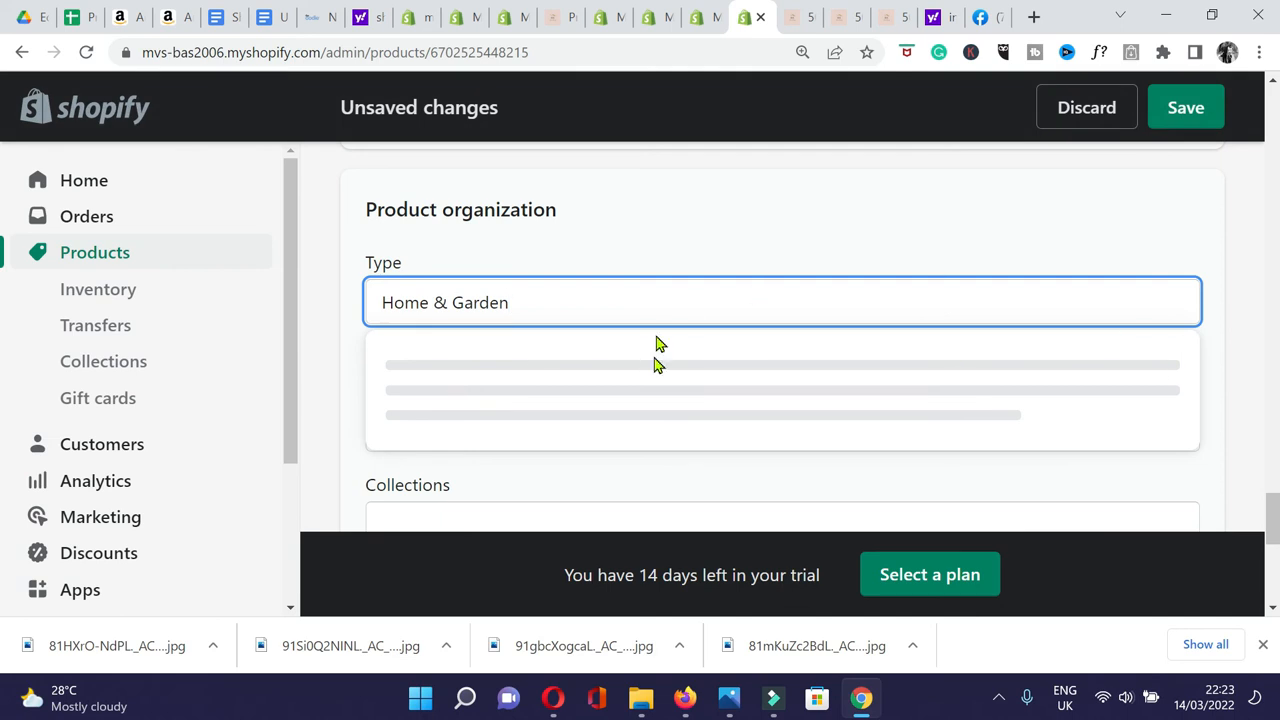
Set the diffuser's product type to Household Appliances within the Home & Garden category.
scroll(770, 434, down, 1)
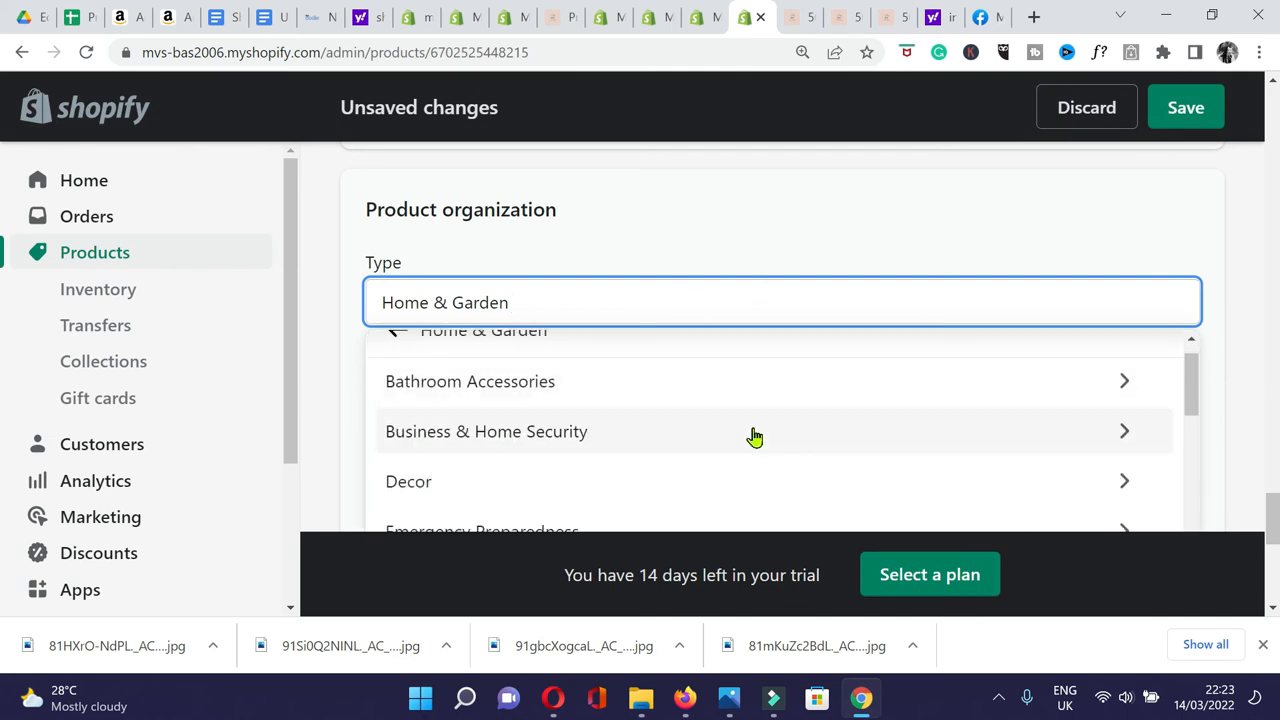
scroll(556, 420, down, 5)
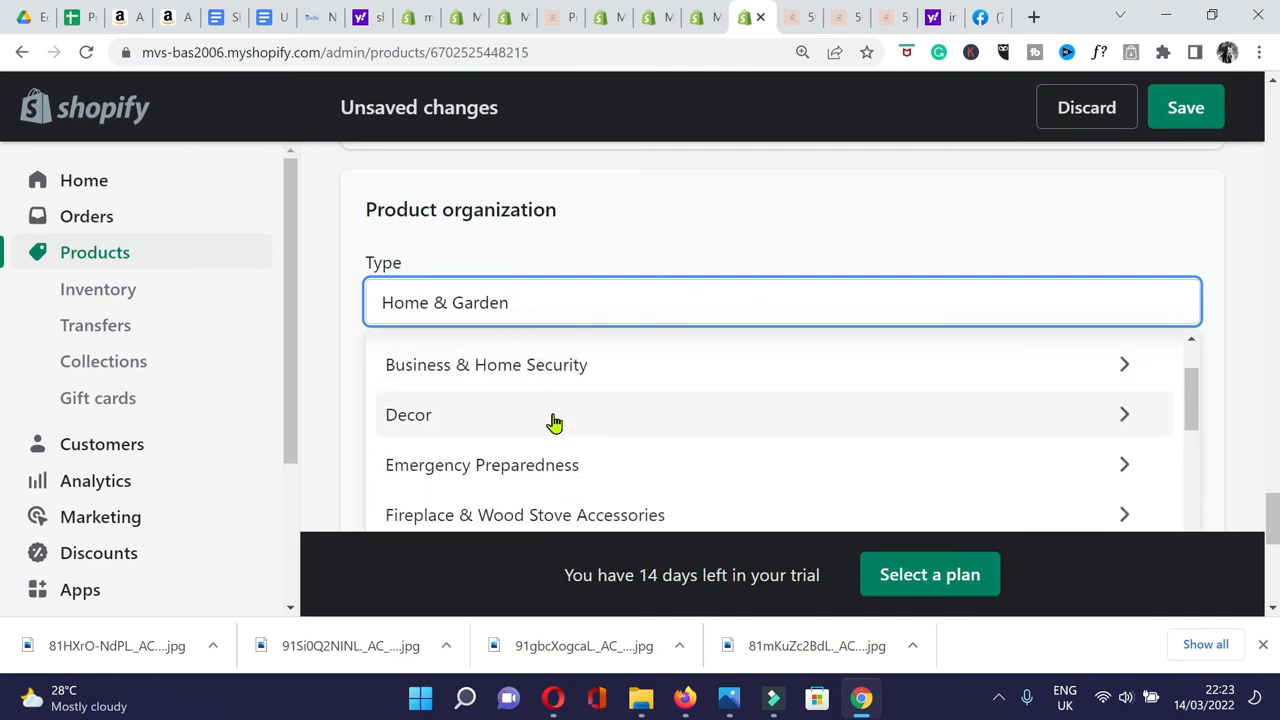
scroll(553, 462, down, 7)
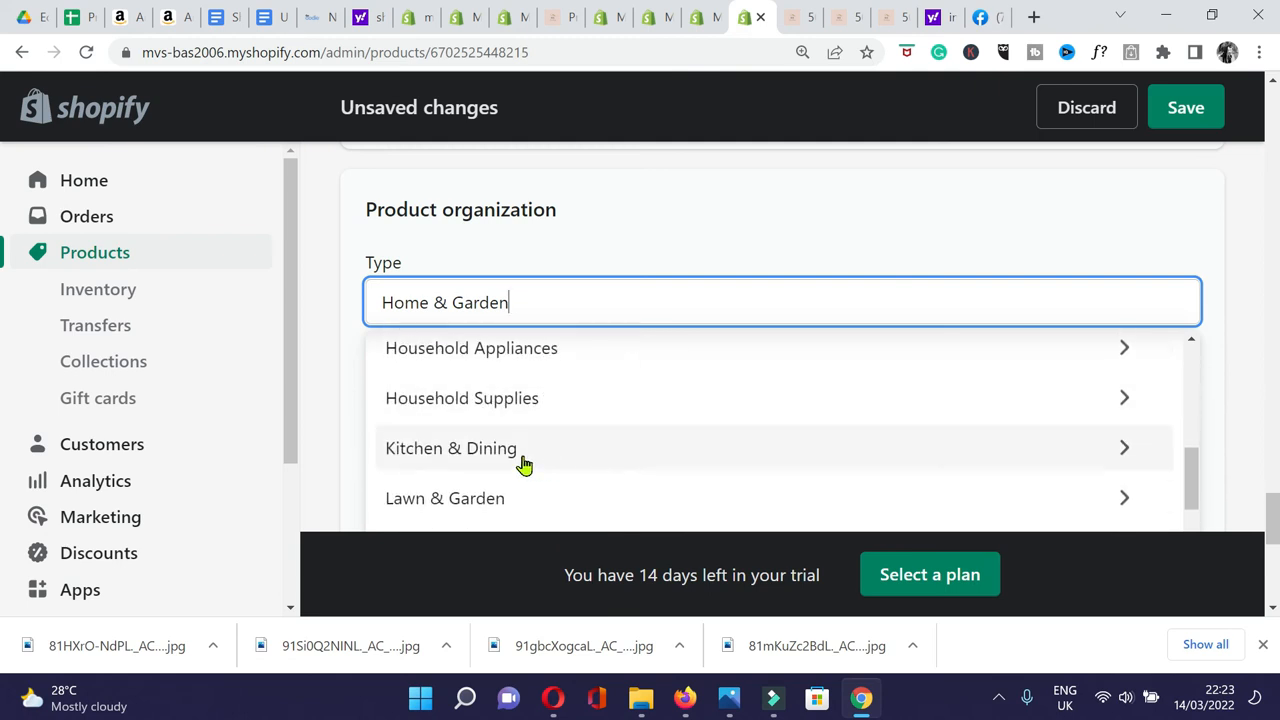
scroll(524, 463, down, 6)
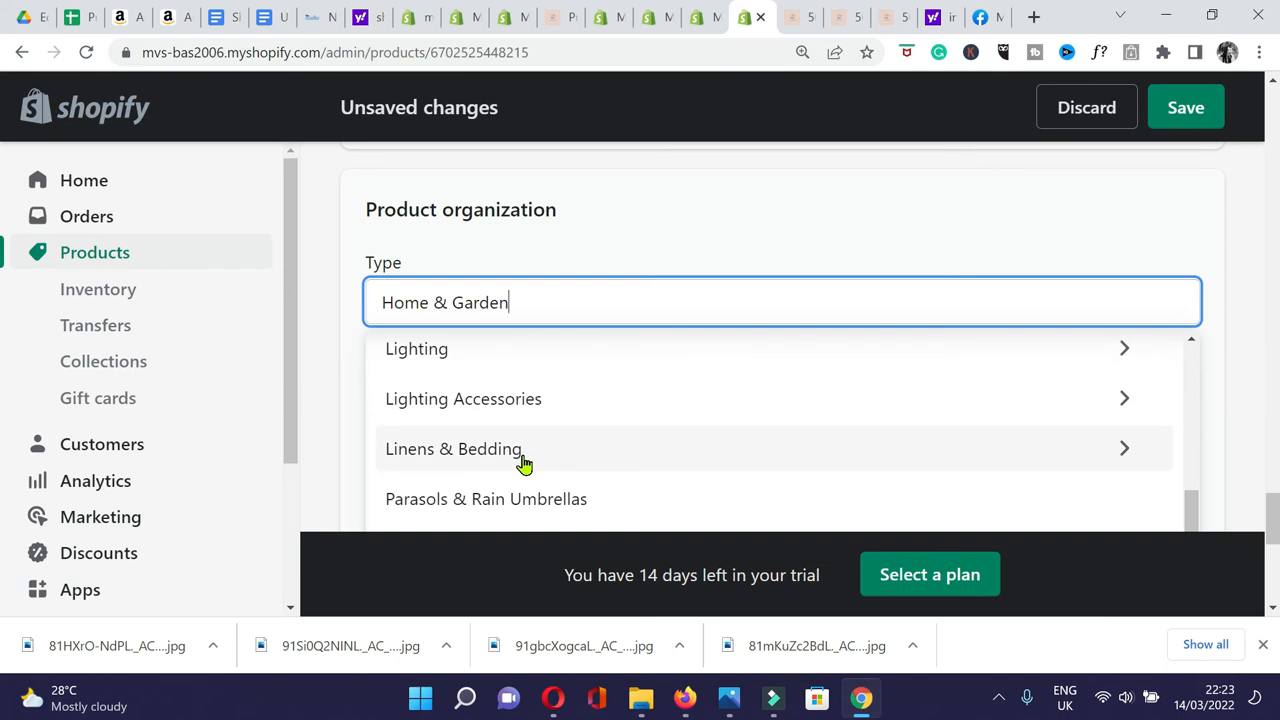
scroll(524, 463, down, 6)
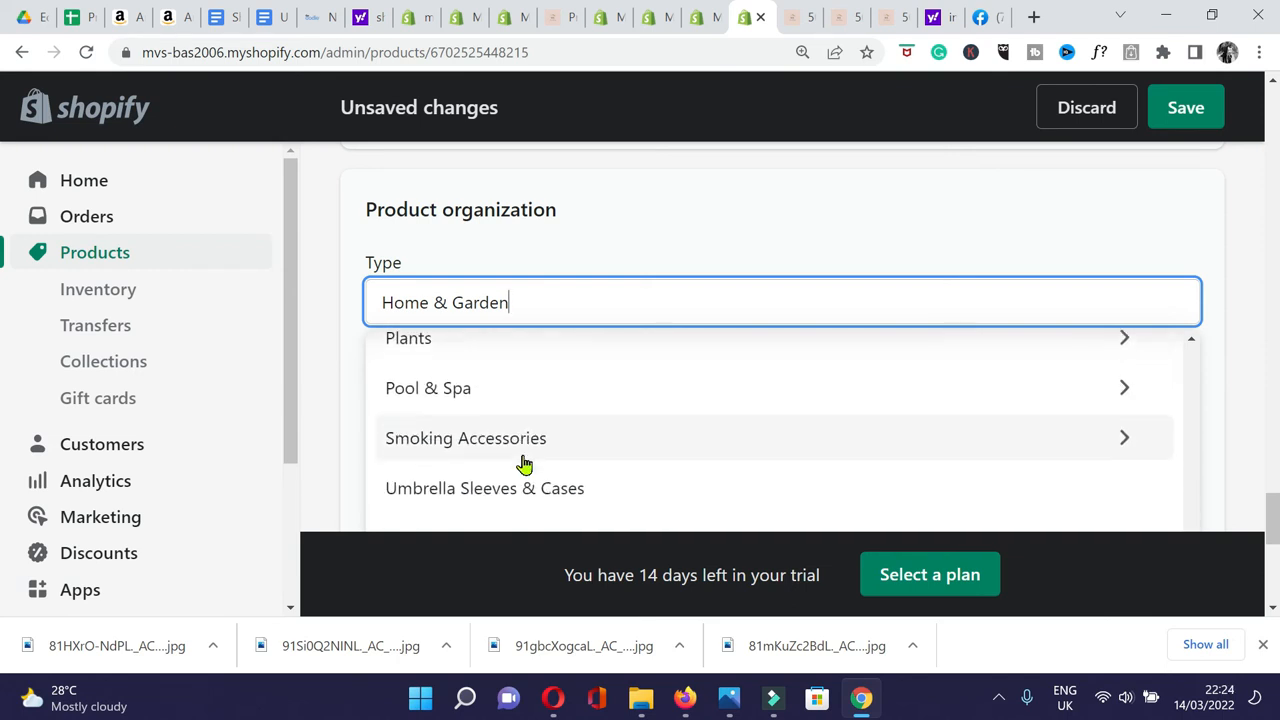
scroll(524, 463, up, 8)
scroll(524, 463, up, 2)
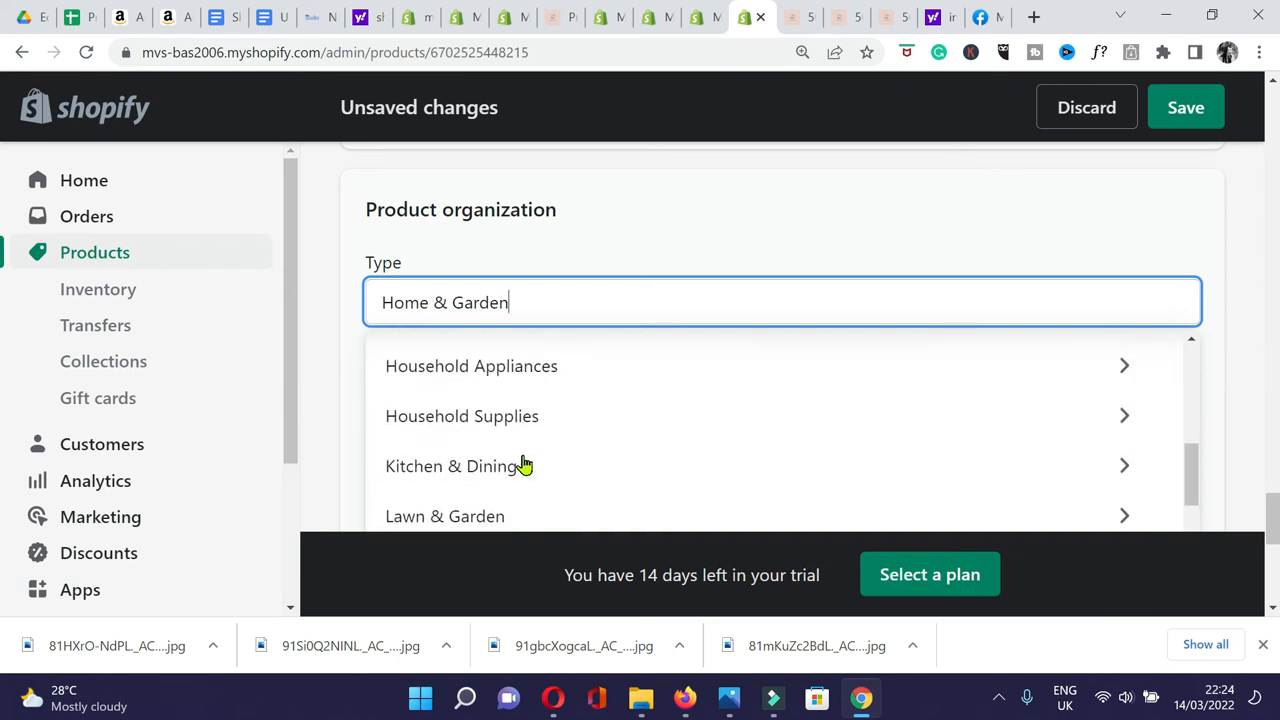
click(507, 378)
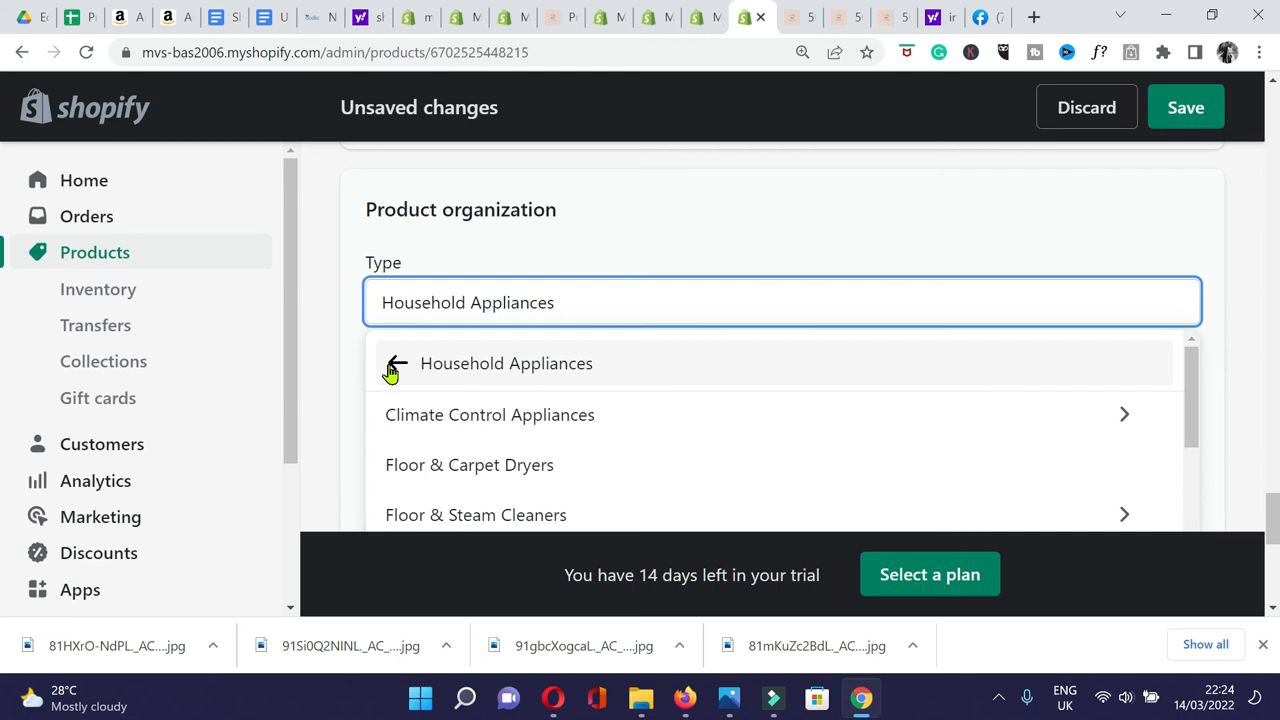
click(352, 373)
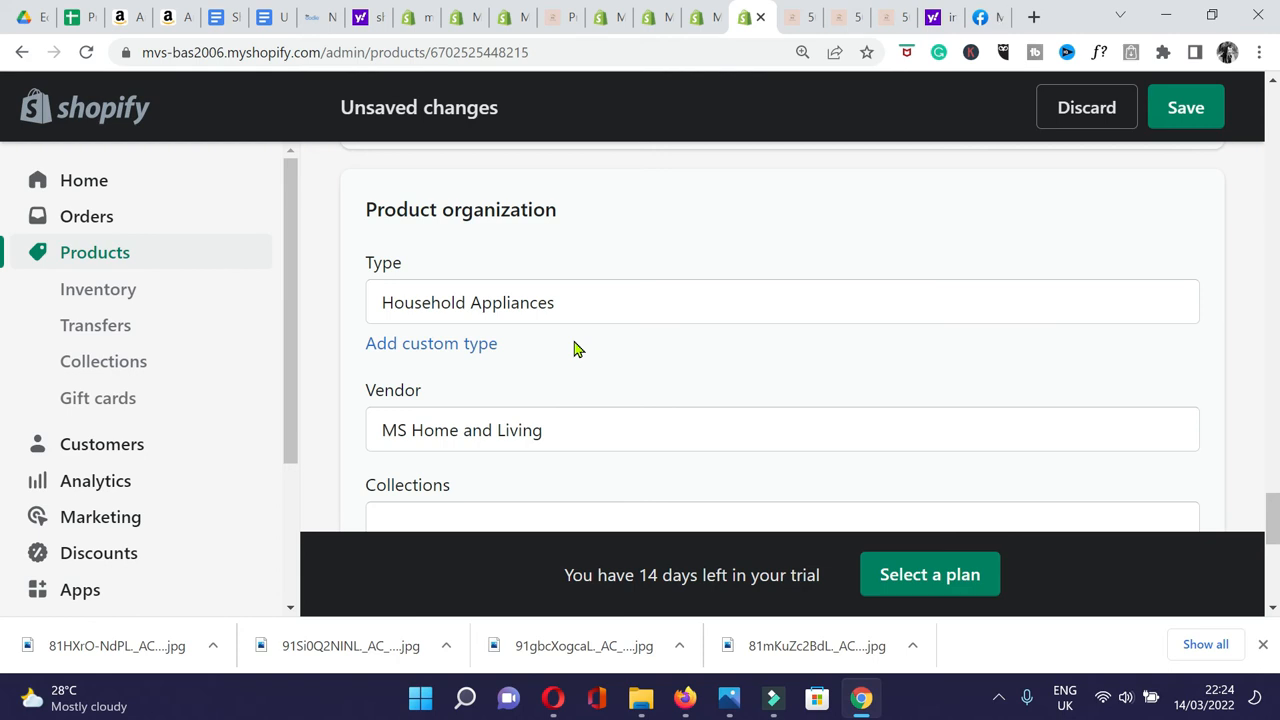
Add the diffuser to the Bedroom collection alongside Living Room and save the product.
scroll(575, 348, down, 1)
click(523, 430)
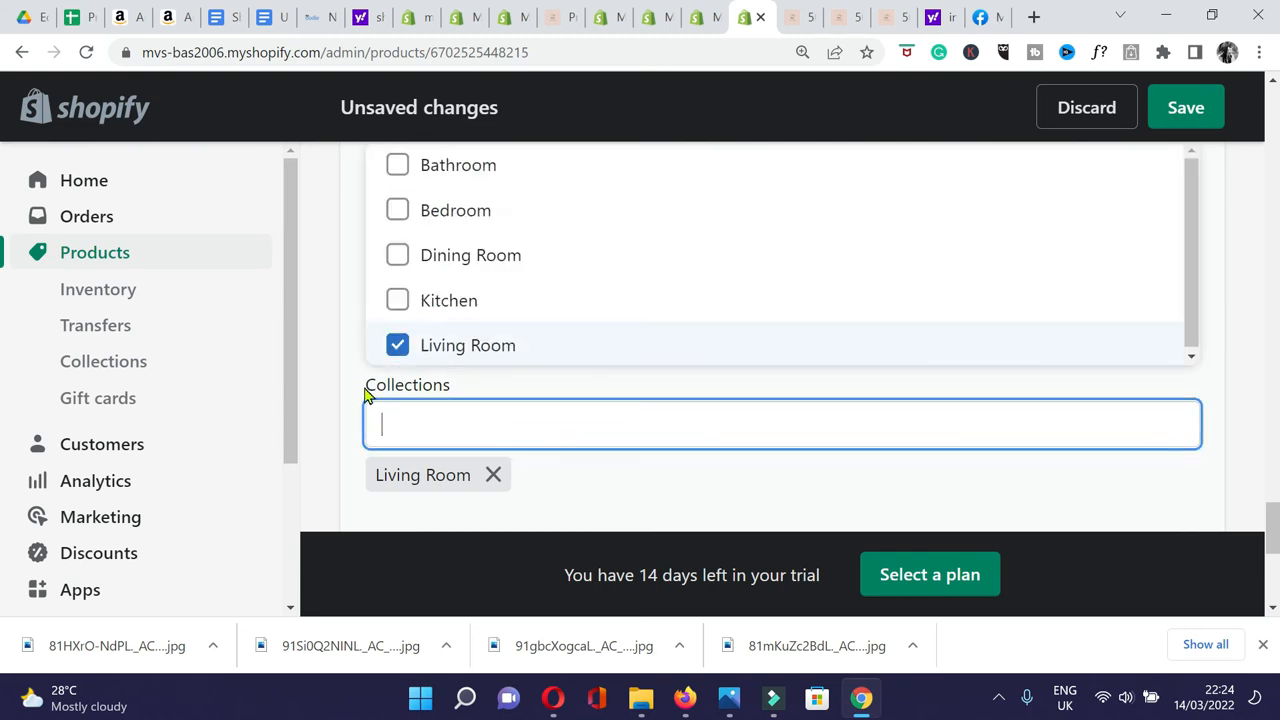
scroll(348, 388, up, 1)
scroll(348, 388, down, 1)
scroll(337, 366, up, 1)
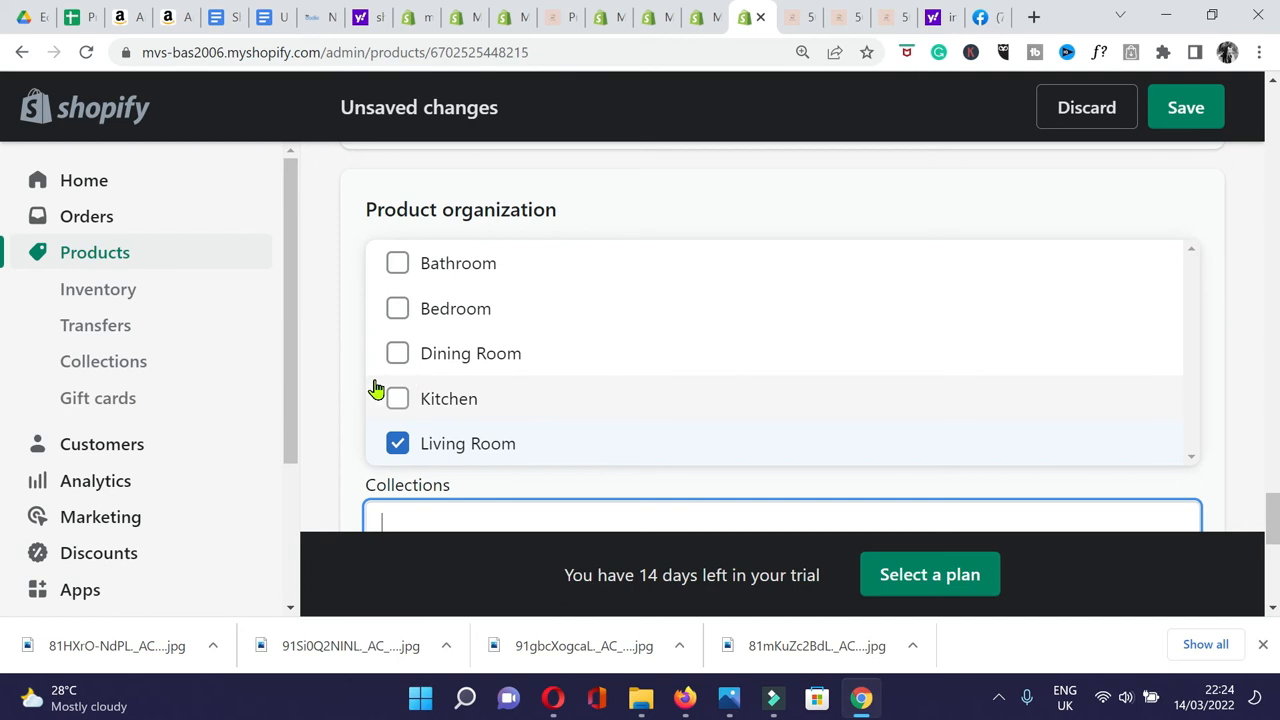
click(397, 310)
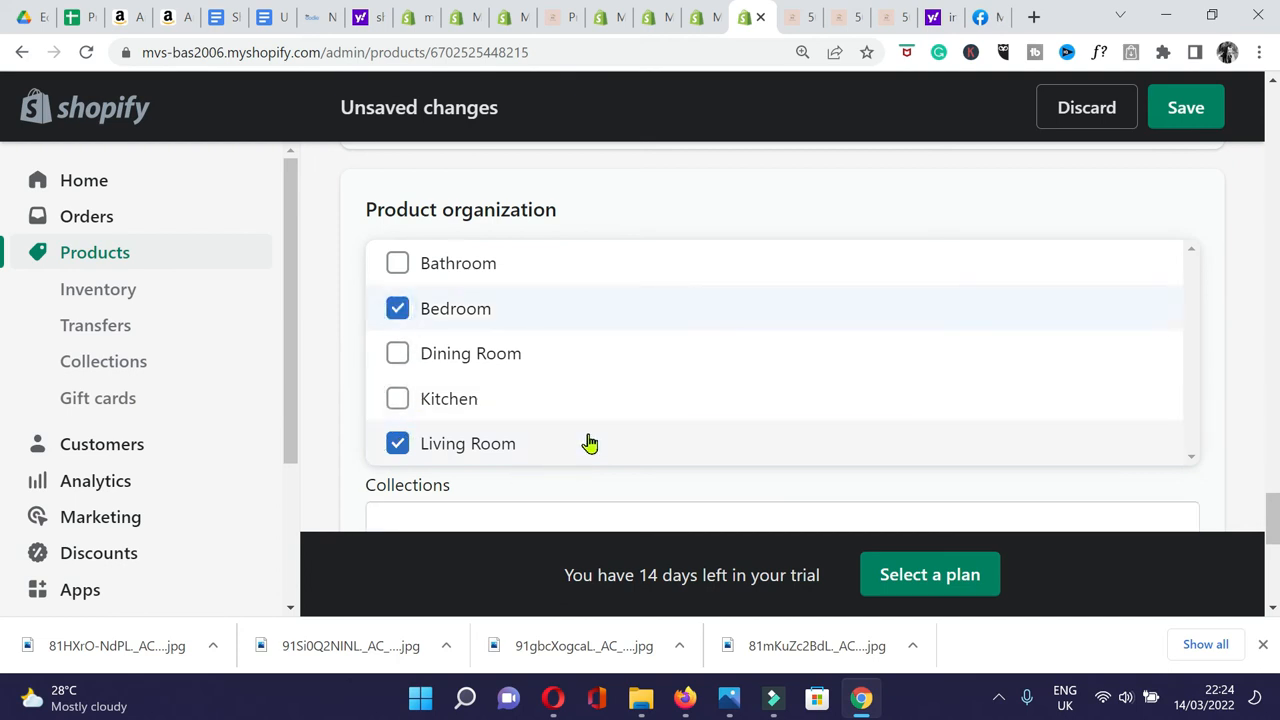
scroll(589, 443, down, 1)
click(1186, 108)
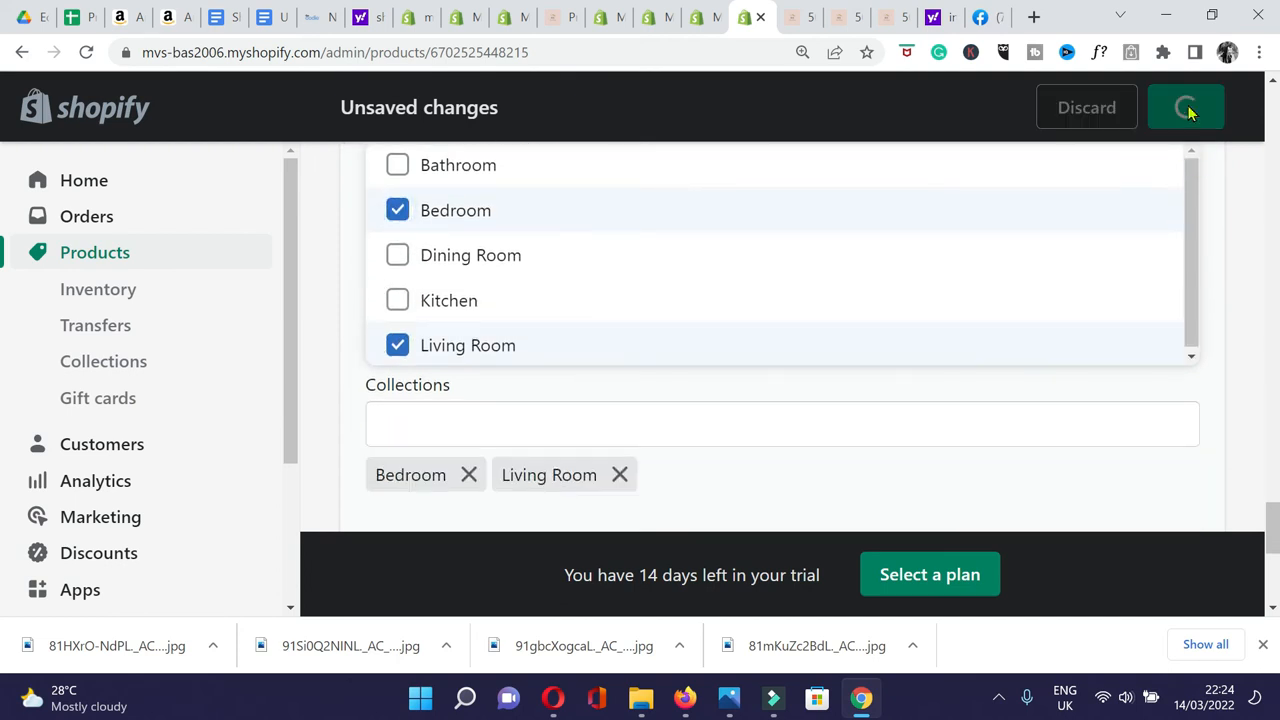
Add the tags "bedroom" and "living room" to the diffuser.
scroll(783, 366, down, 3)
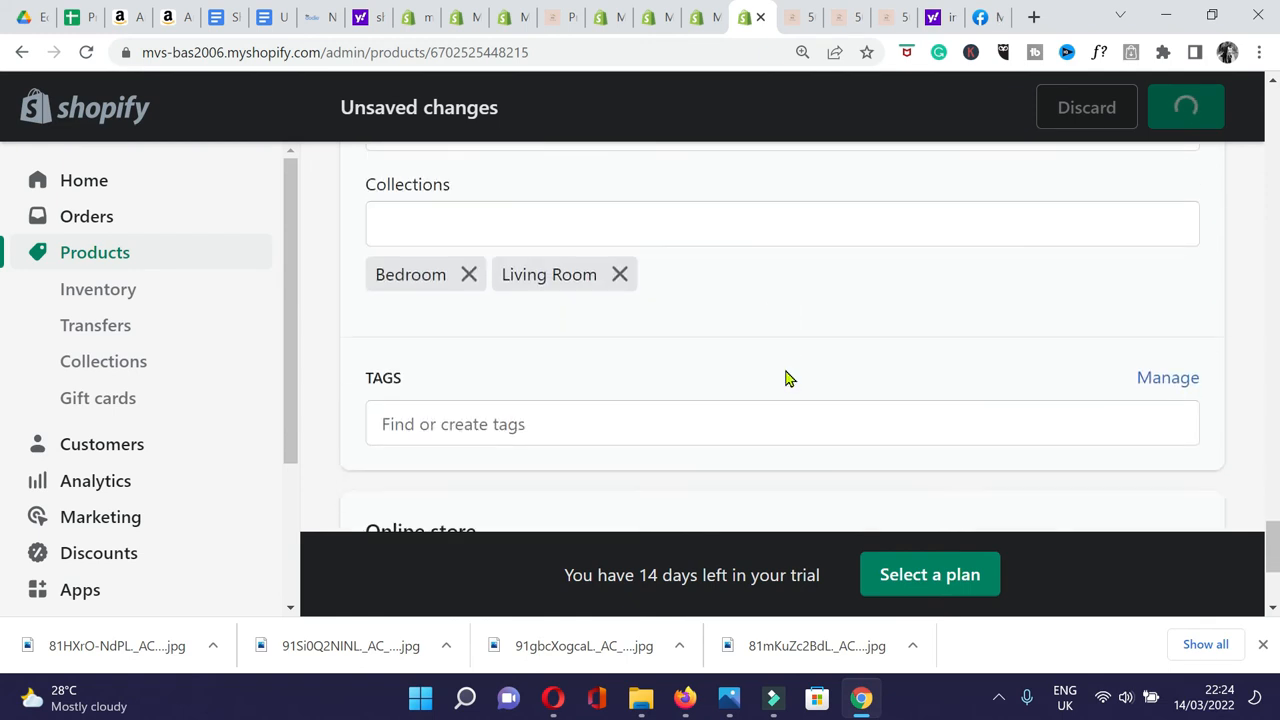
click(496, 358)
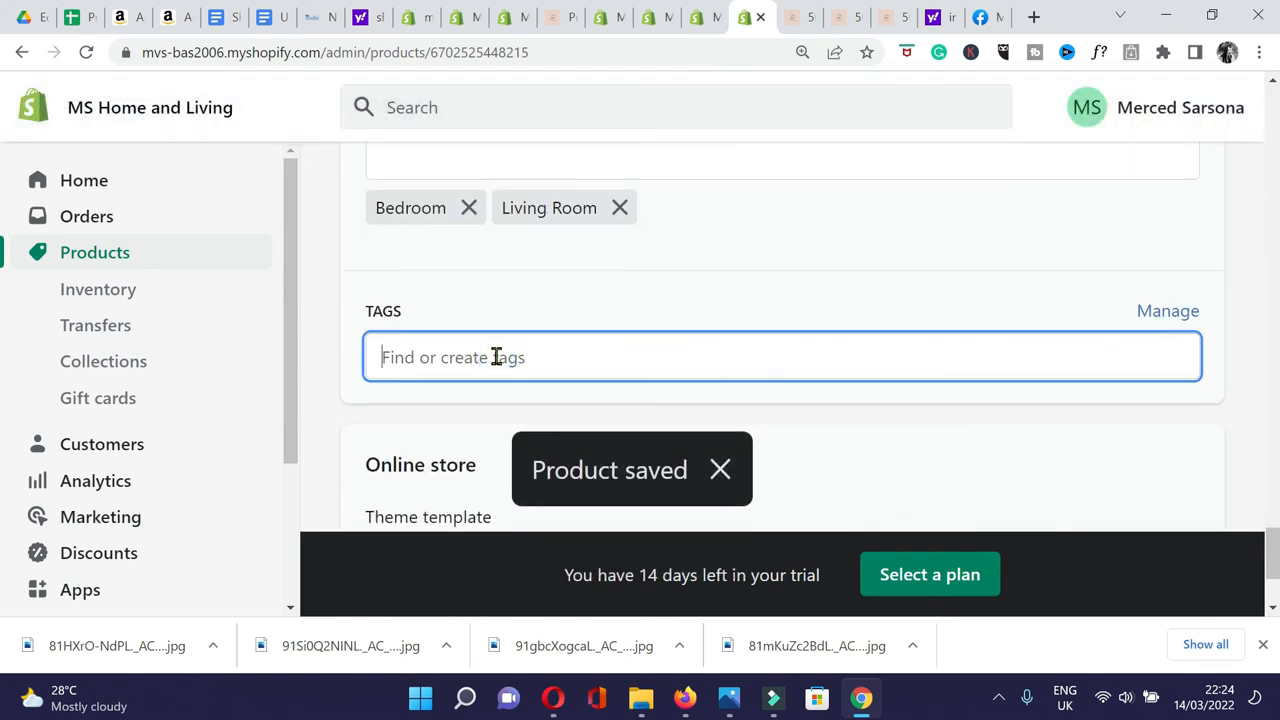
text(bedr)
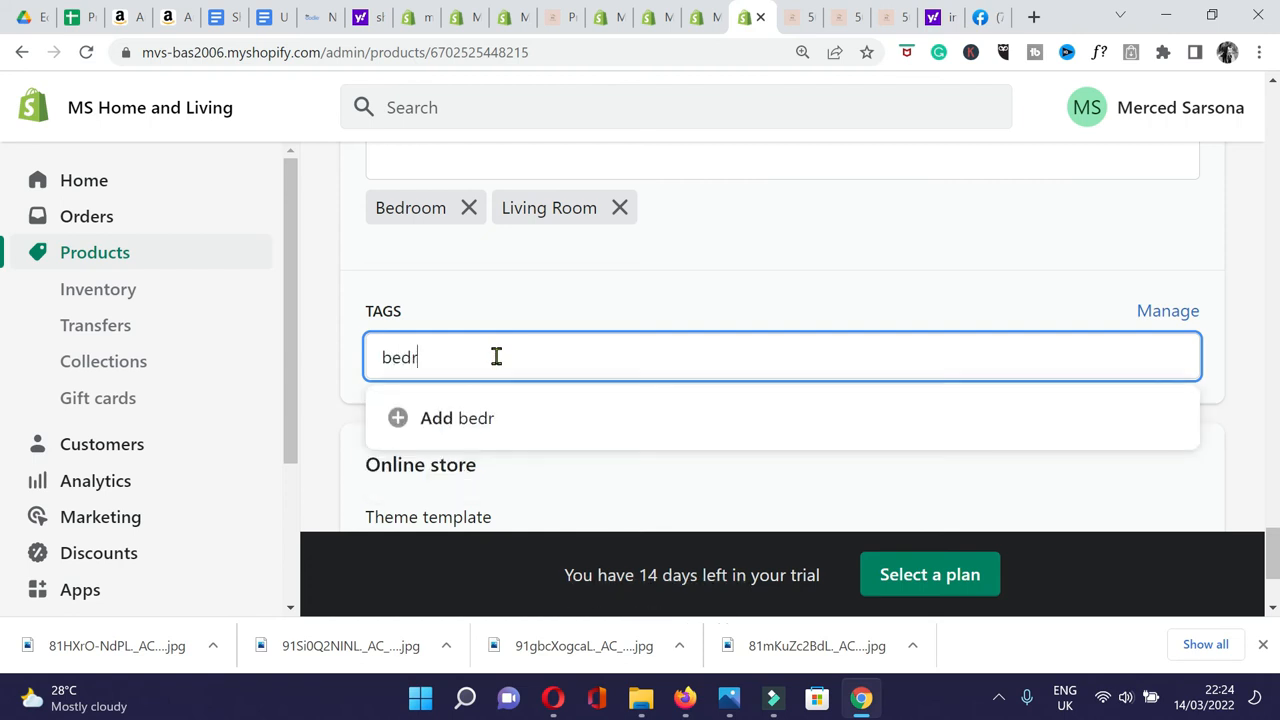
text(oom)
key(Return)
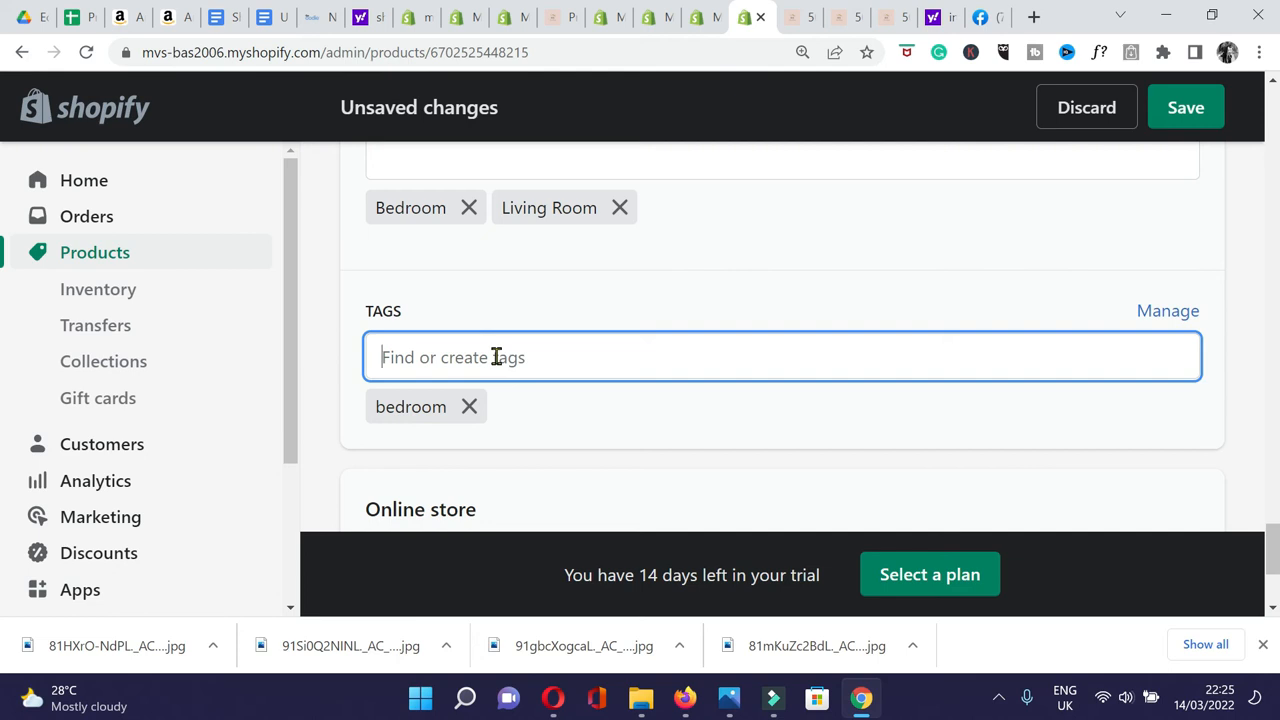
text(living room)
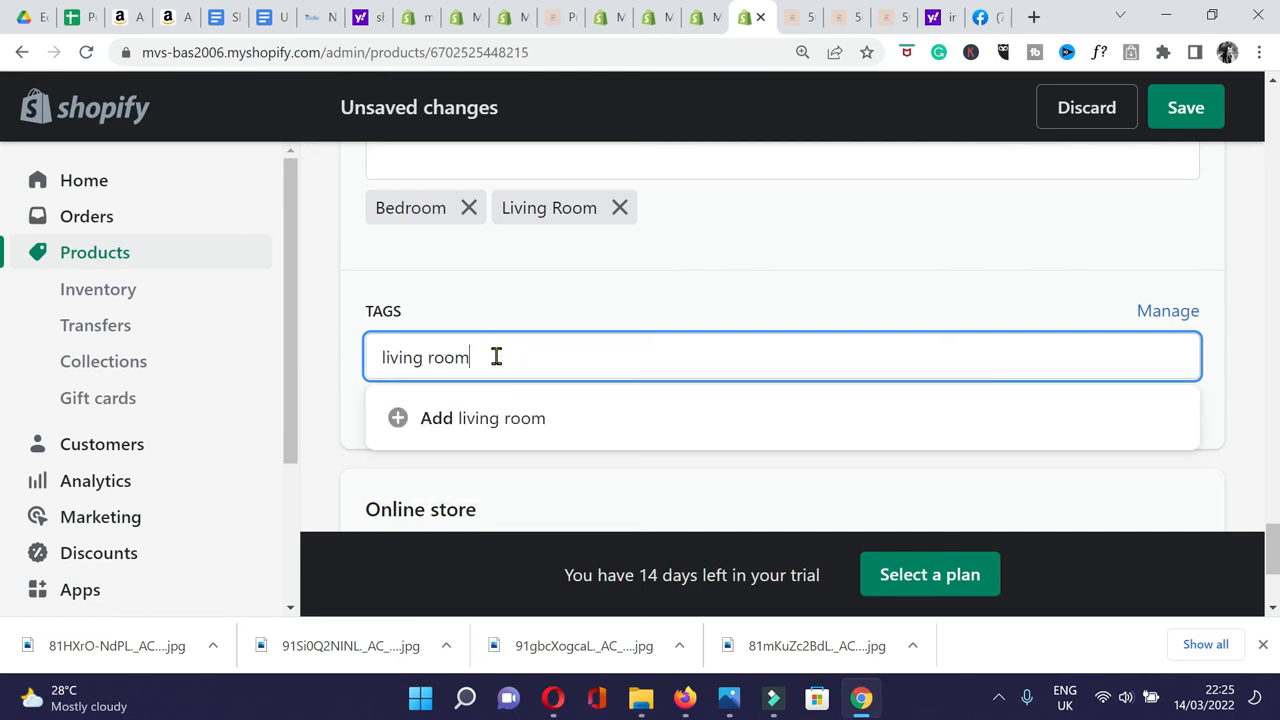
key(Return)
Add the tag "best seller" to the diffuser and save the product.
scroll(683, 397, down, 1)
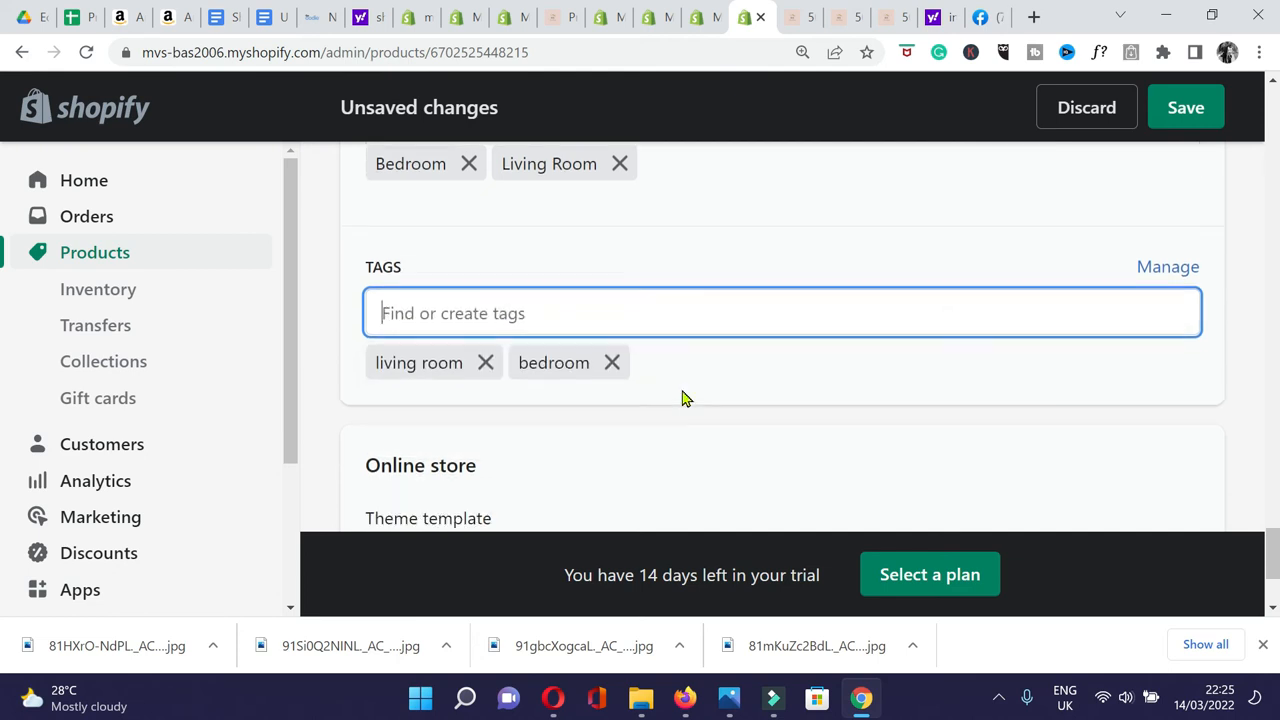
text(best)
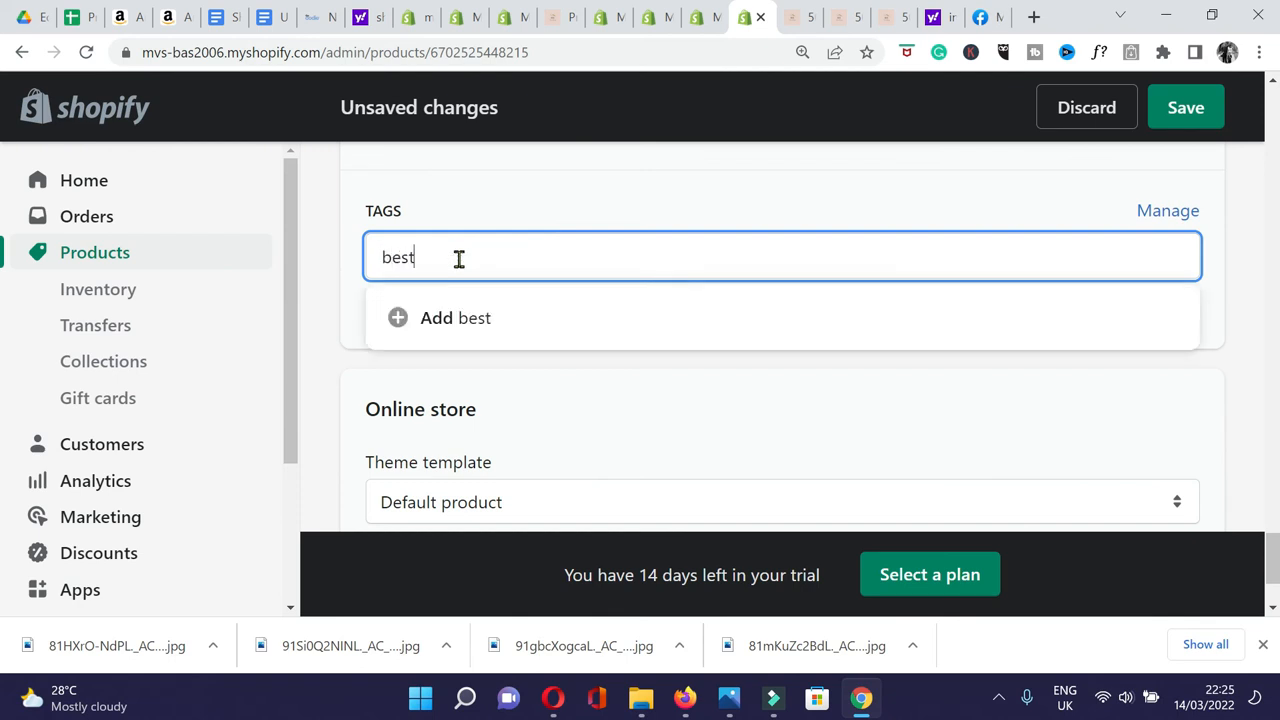
text( seller)
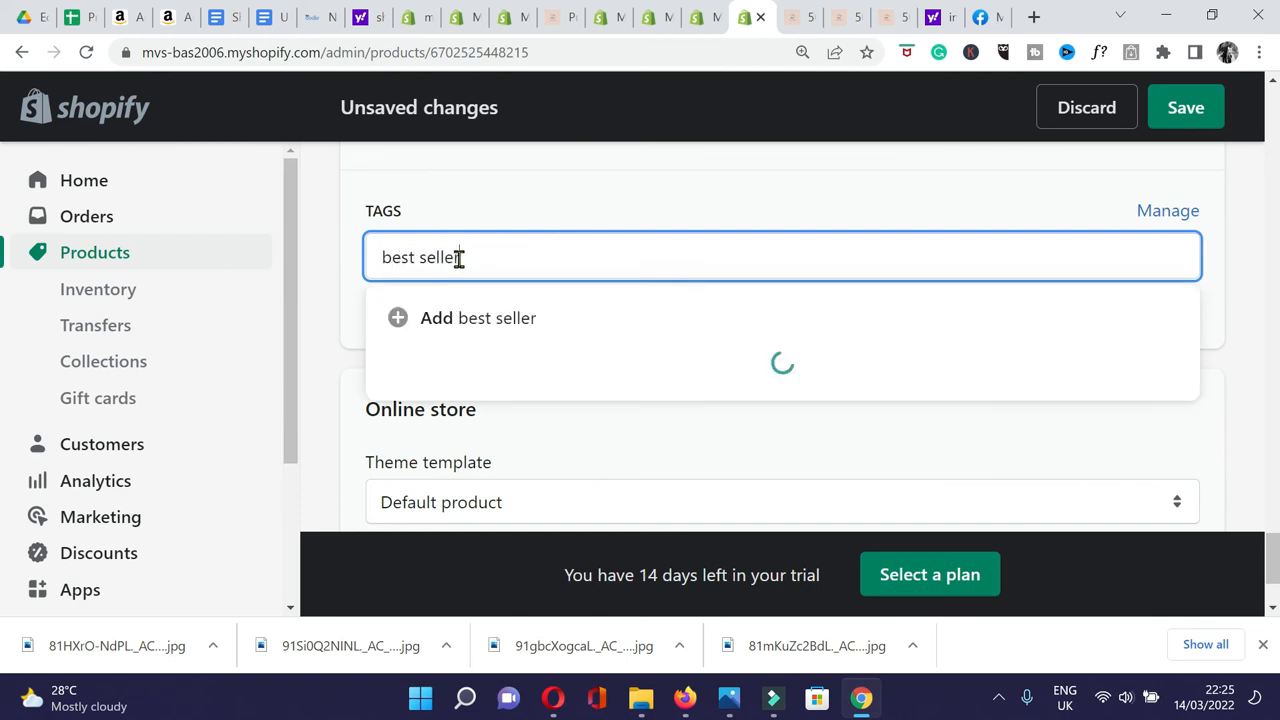
key(Return)
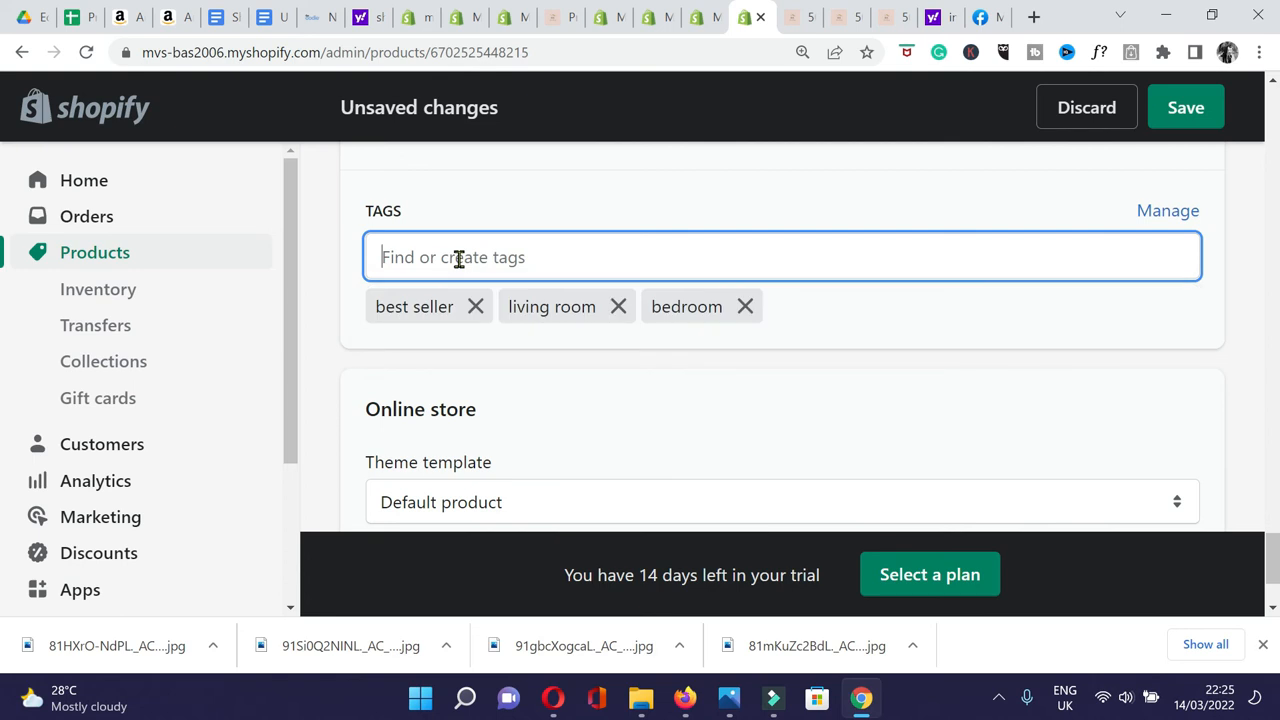
scroll(700, 250, down, 2)
click(1190, 108)
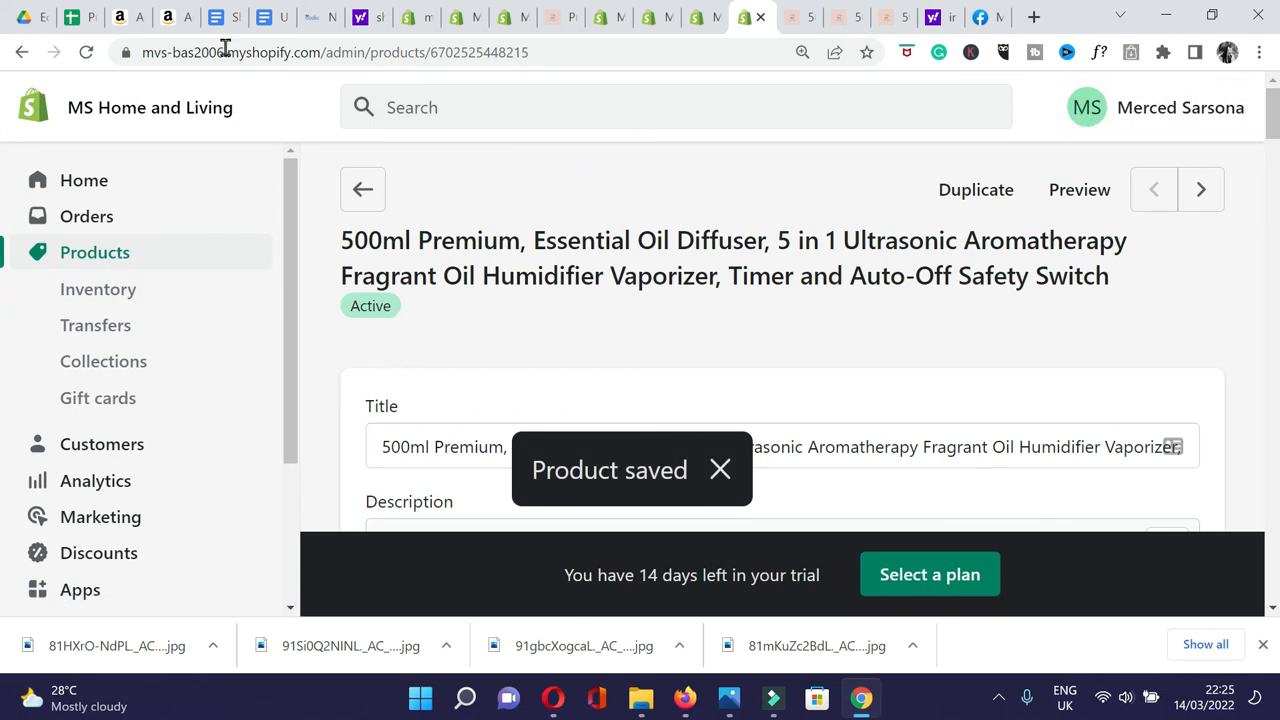
Start a new collection from the Collections page and title it "Best Seller".
click(125, 366)
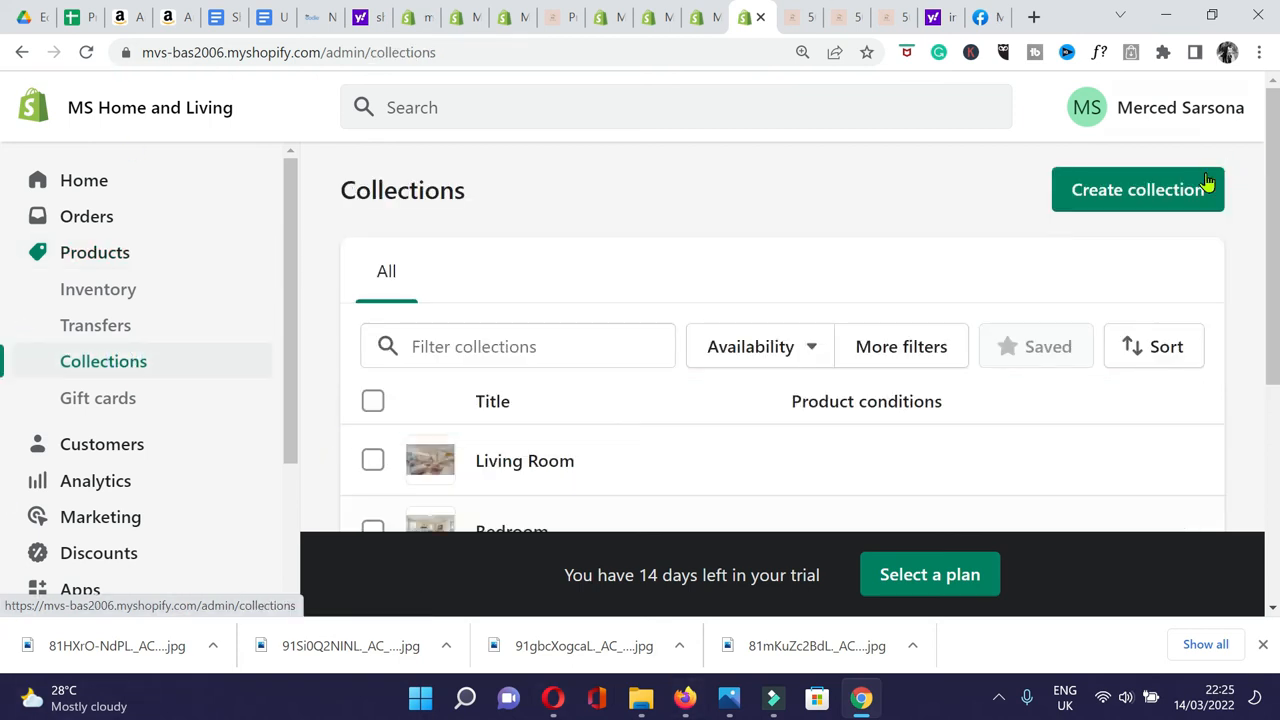
click(1147, 200)
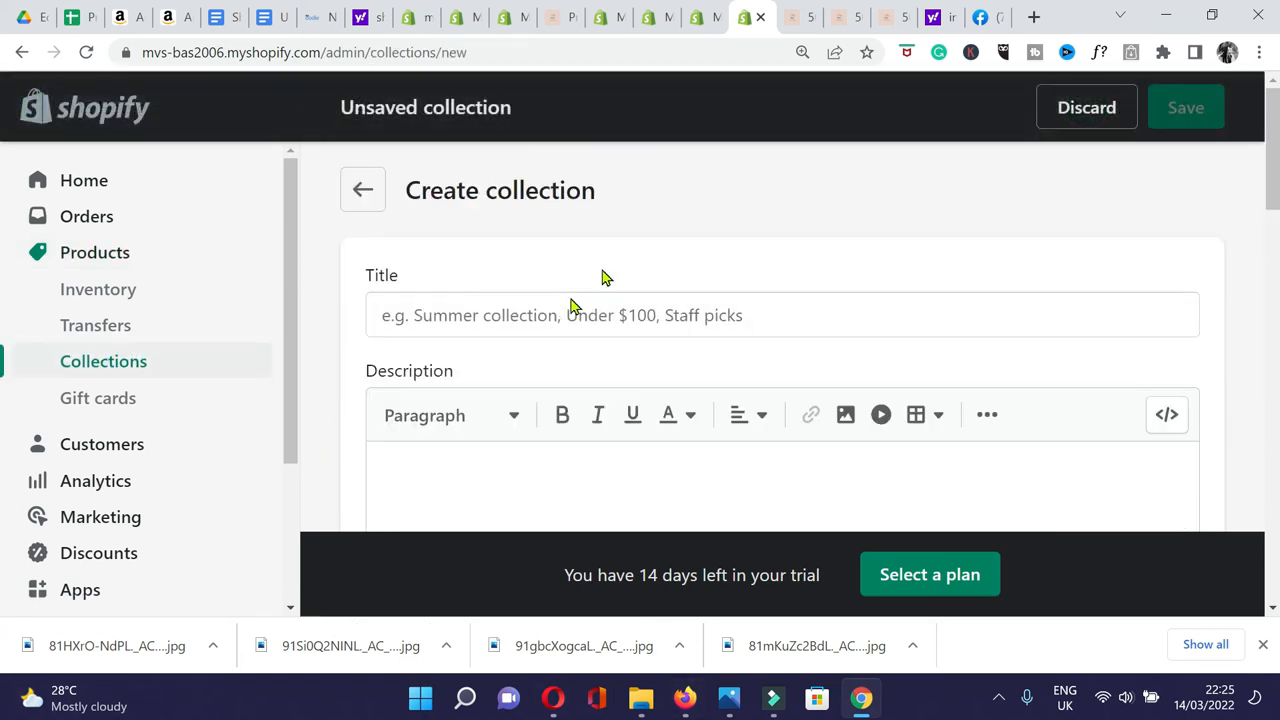
click(487, 312)
text(Best Seller)
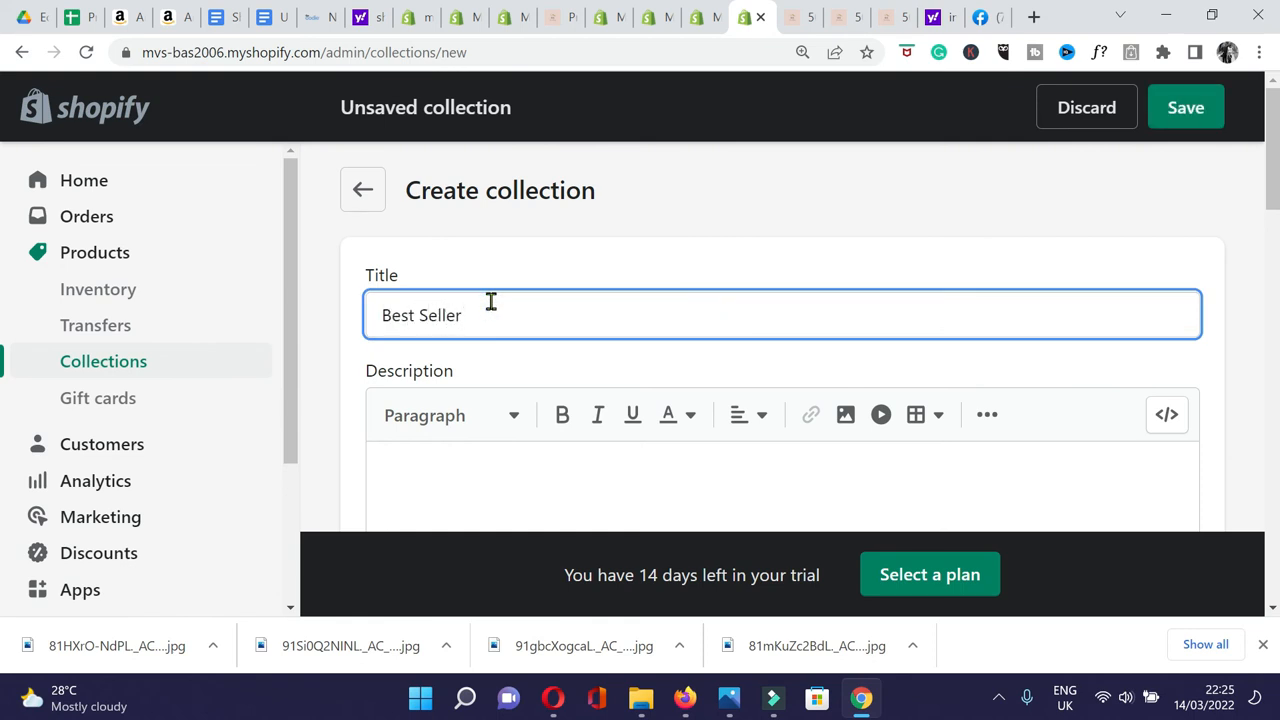
Set the automated Best Seller collection to include products that match any condition.
scroll(503, 294, down, 5)
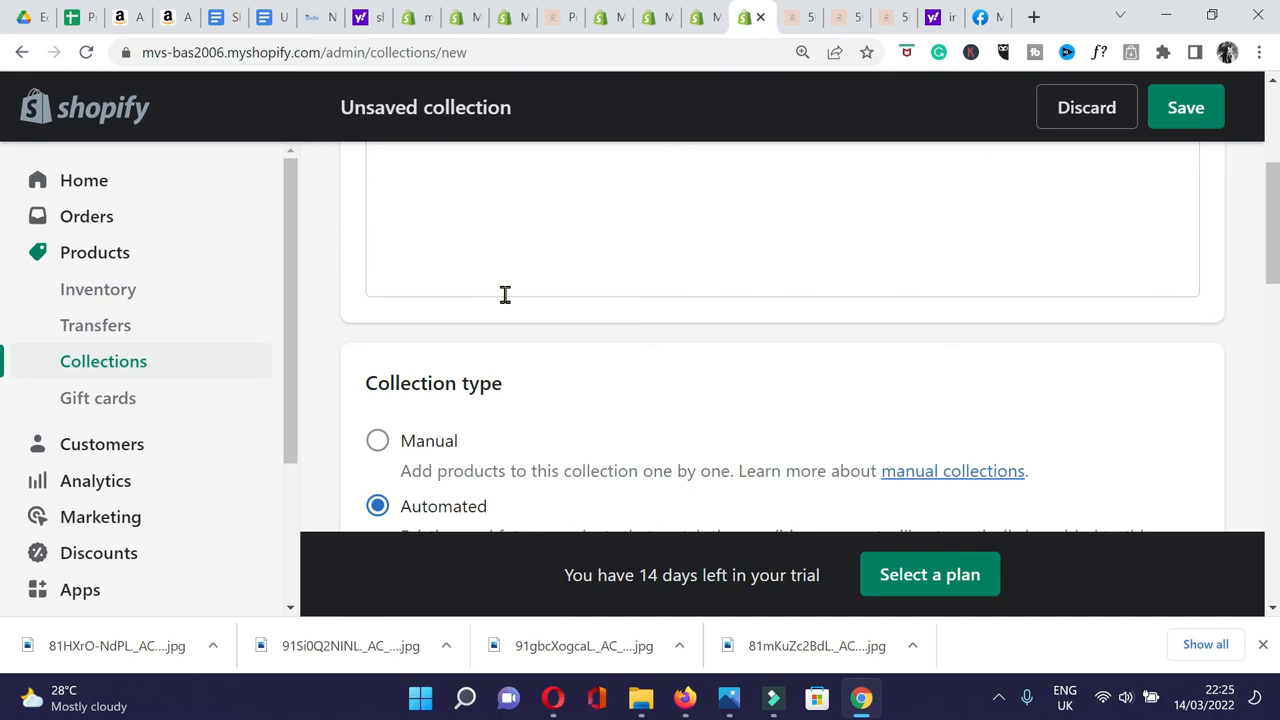
scroll(503, 294, up, 3)
scroll(451, 397, down, 2)
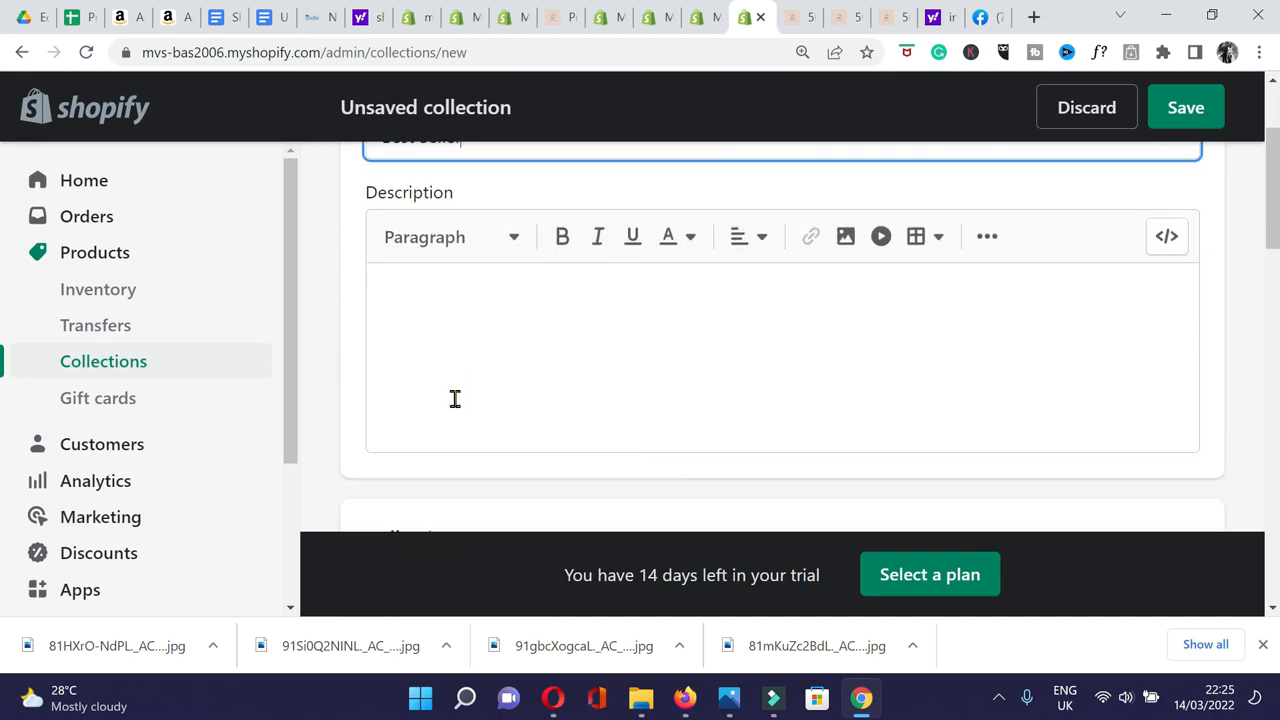
scroll(458, 404, down, 2)
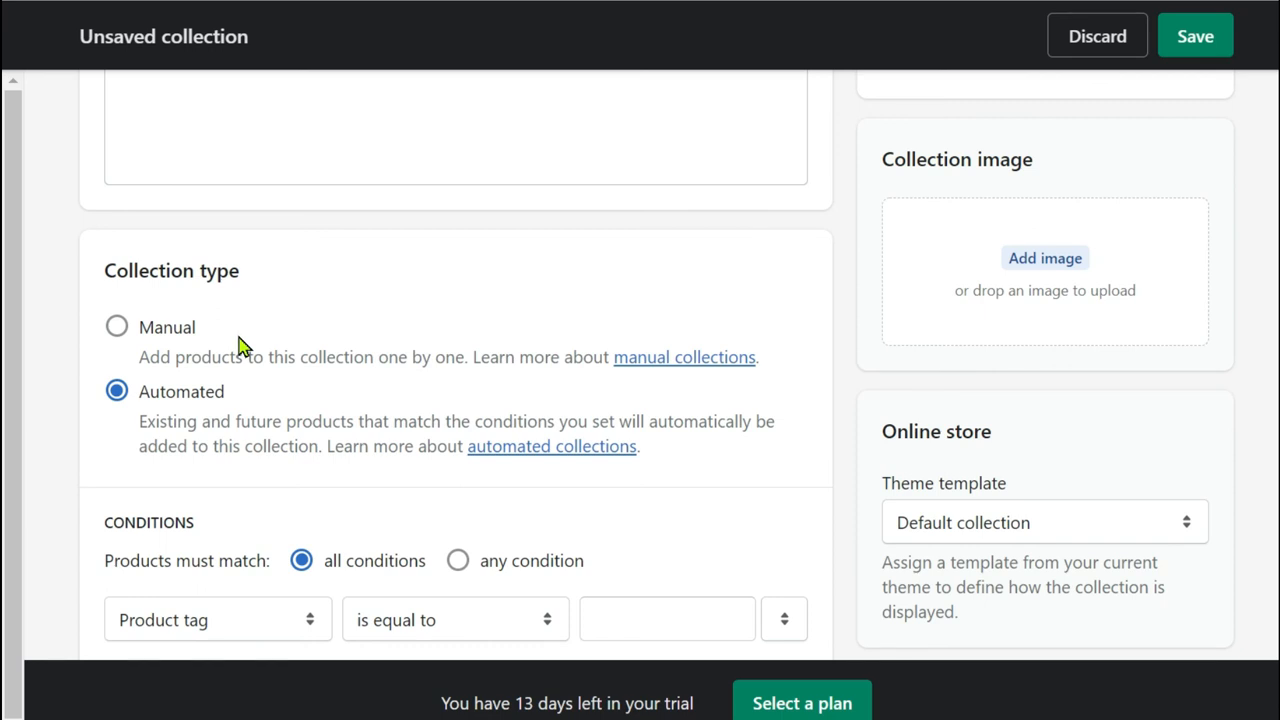
scroll(240, 346, down, 1)
scroll(456, 400, down, 3)
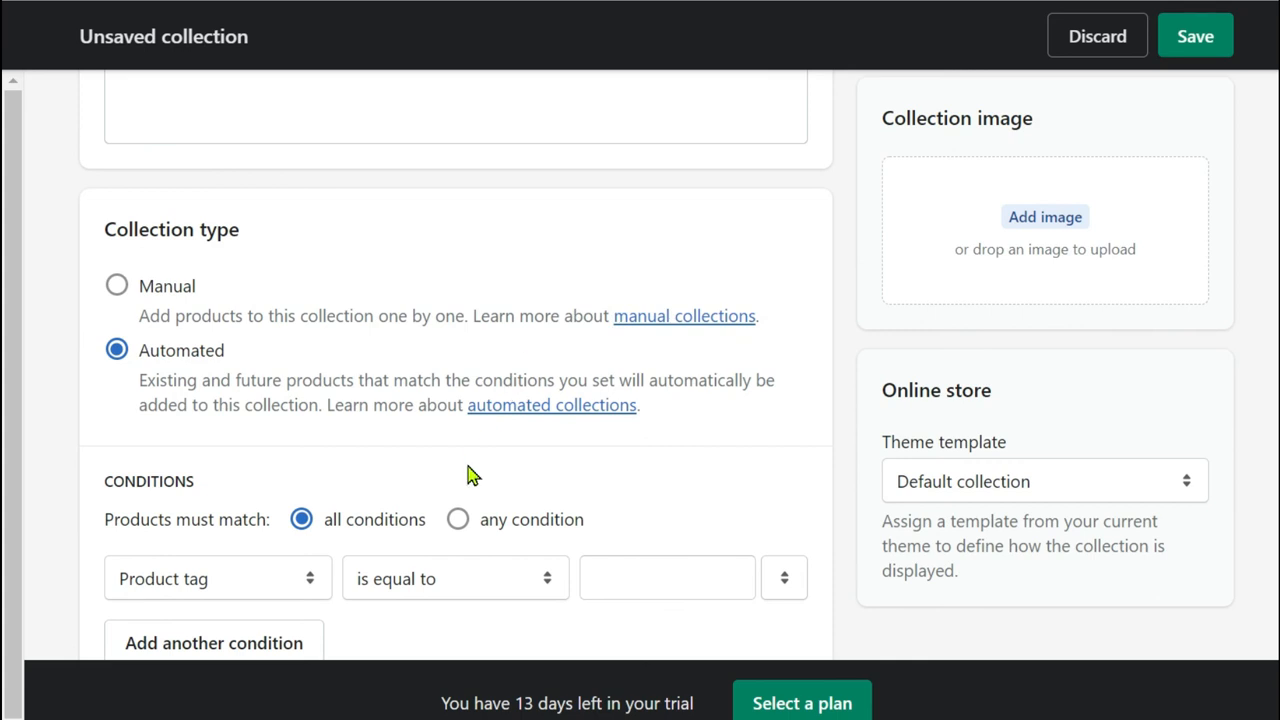
scroll(430, 476, down, 4)
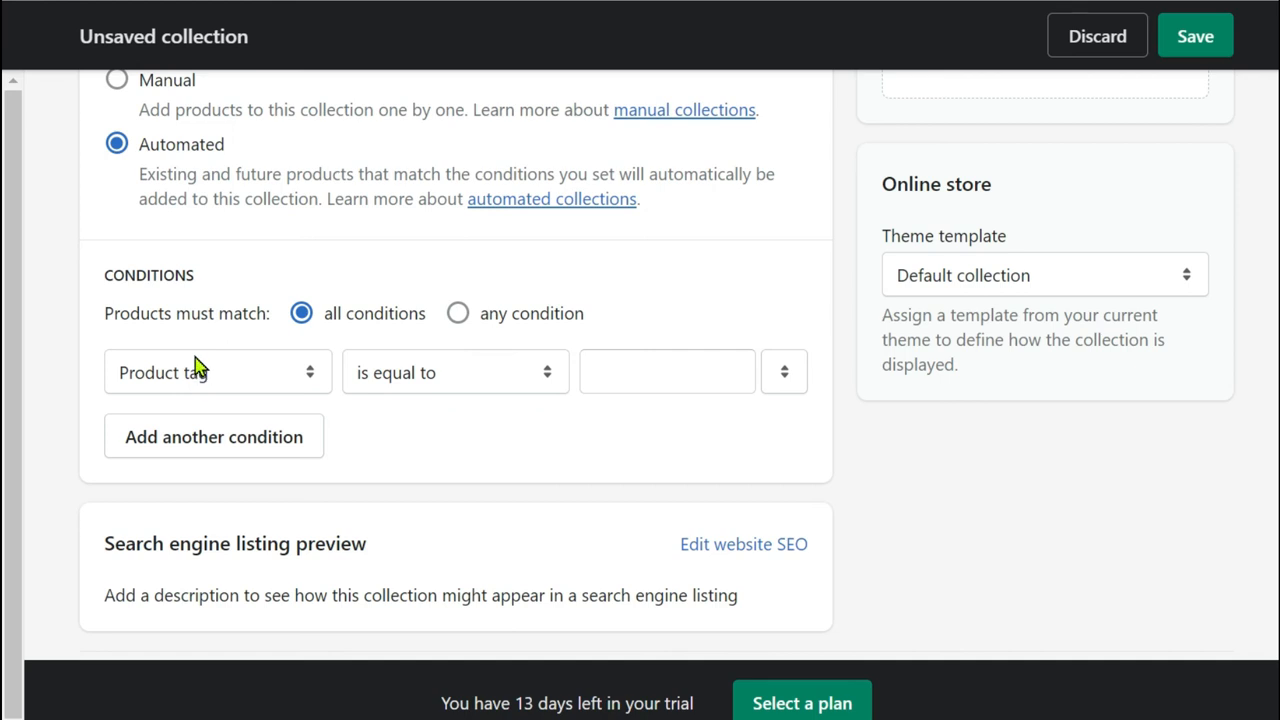
click(458, 316)
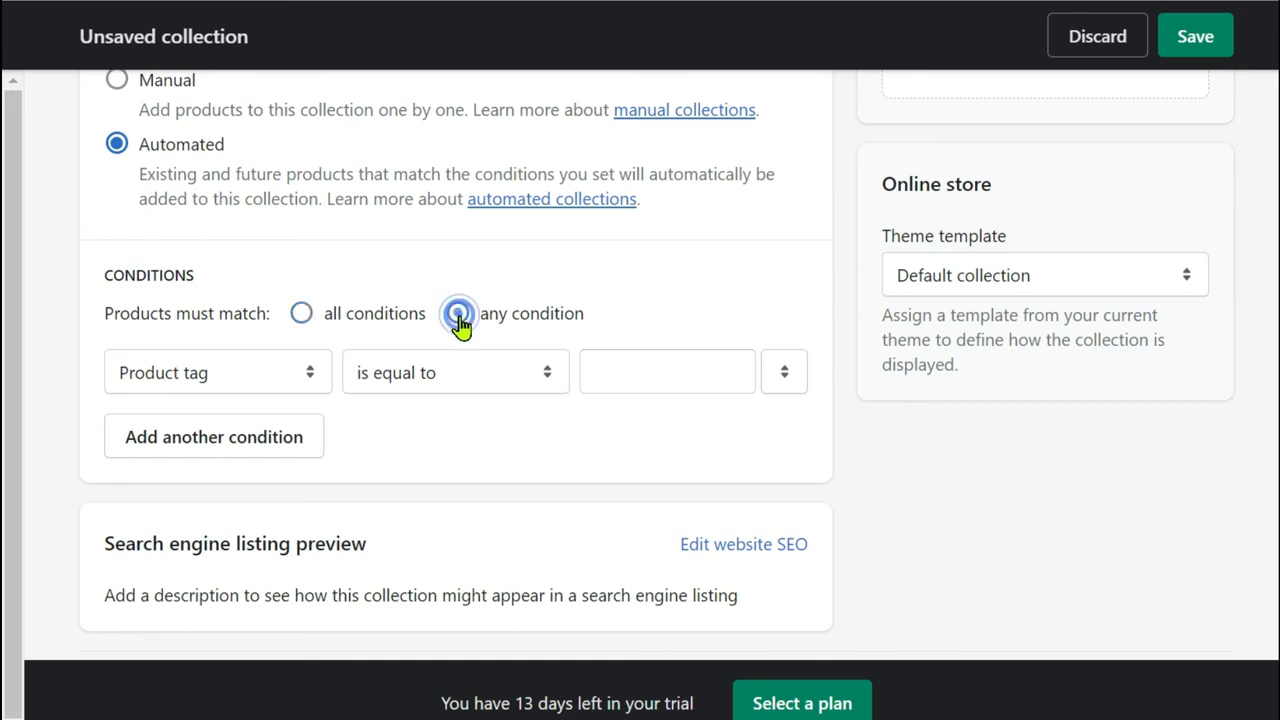
Set the collection's condition so that the product tag is equal to "best seller".
click(300, 376)
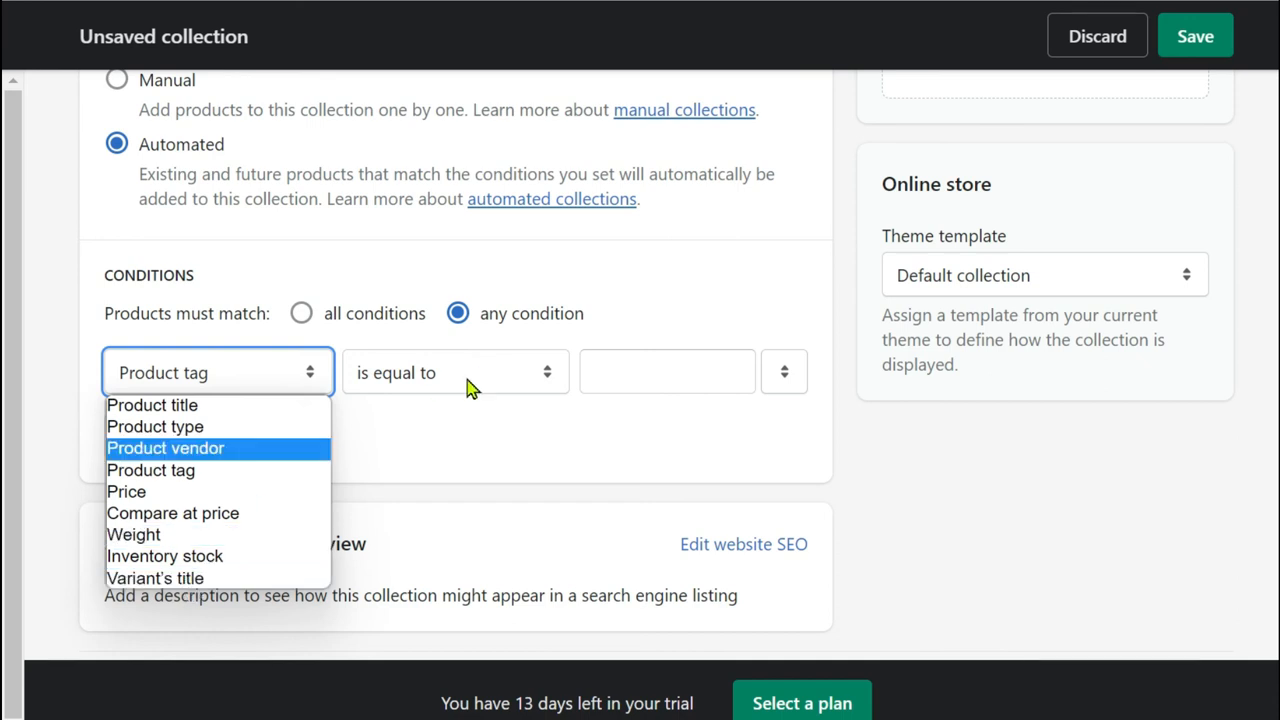
click(203, 474)
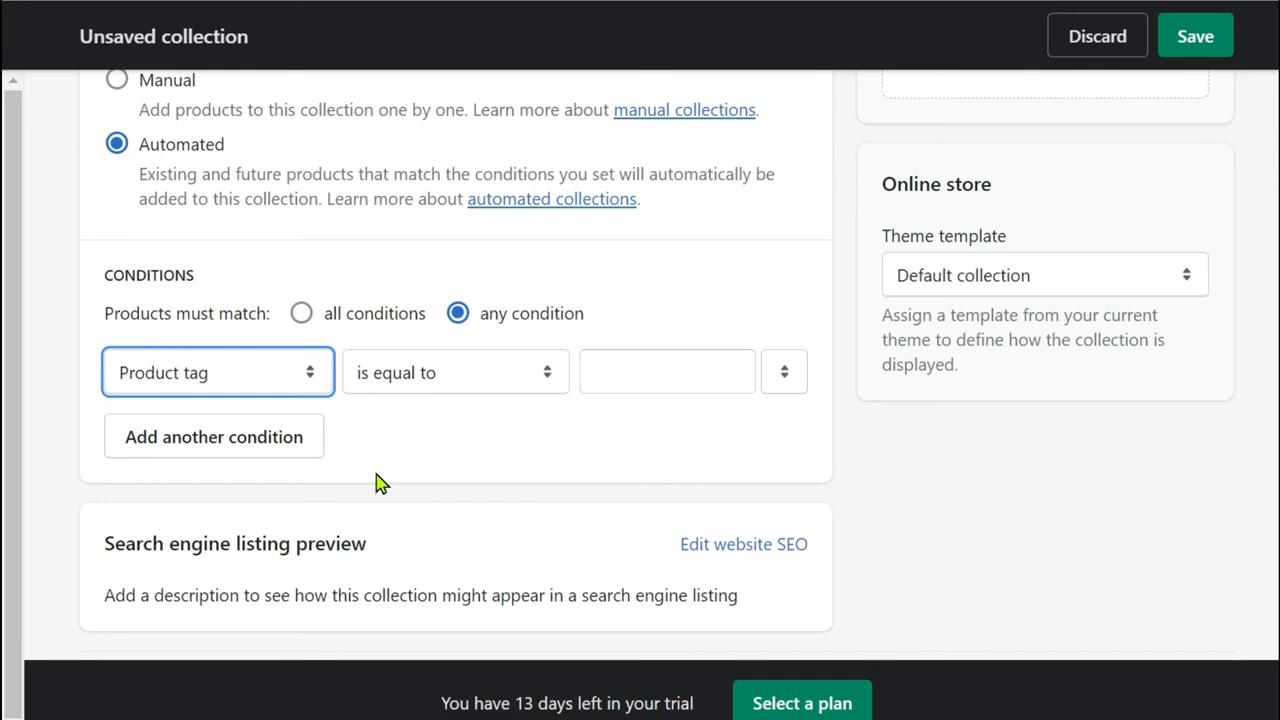
click(510, 378)
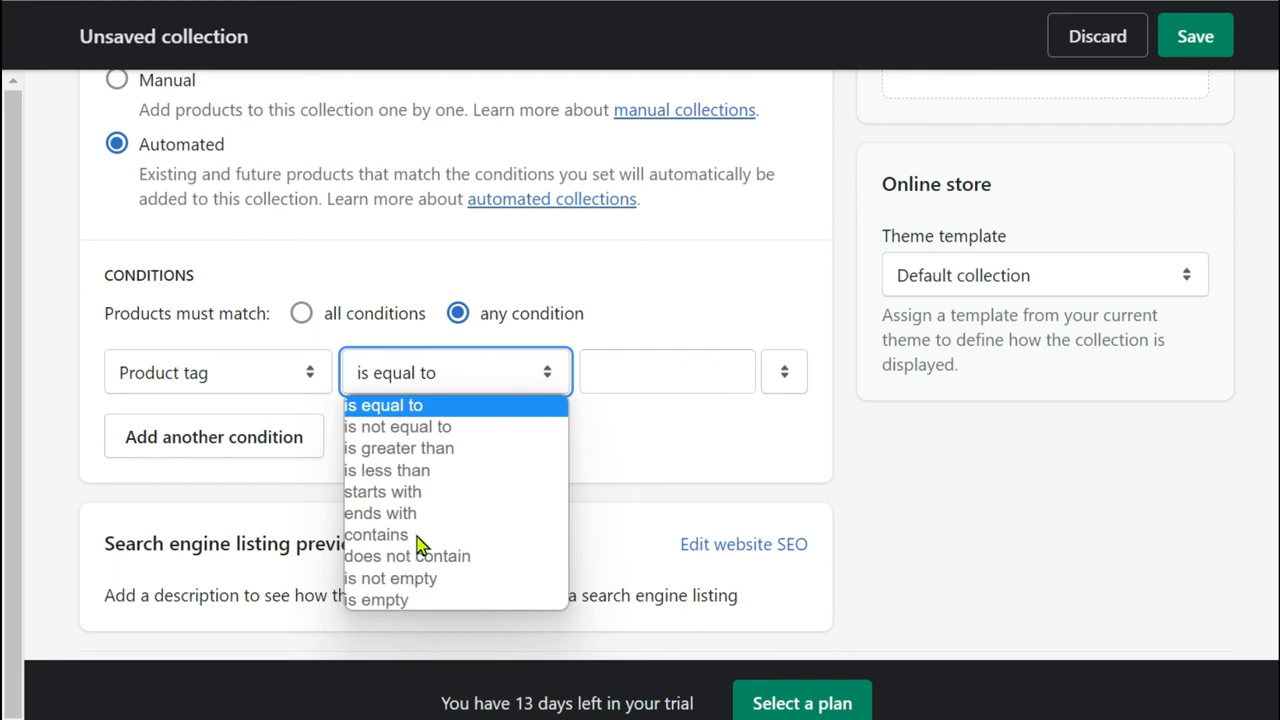
click(626, 371)
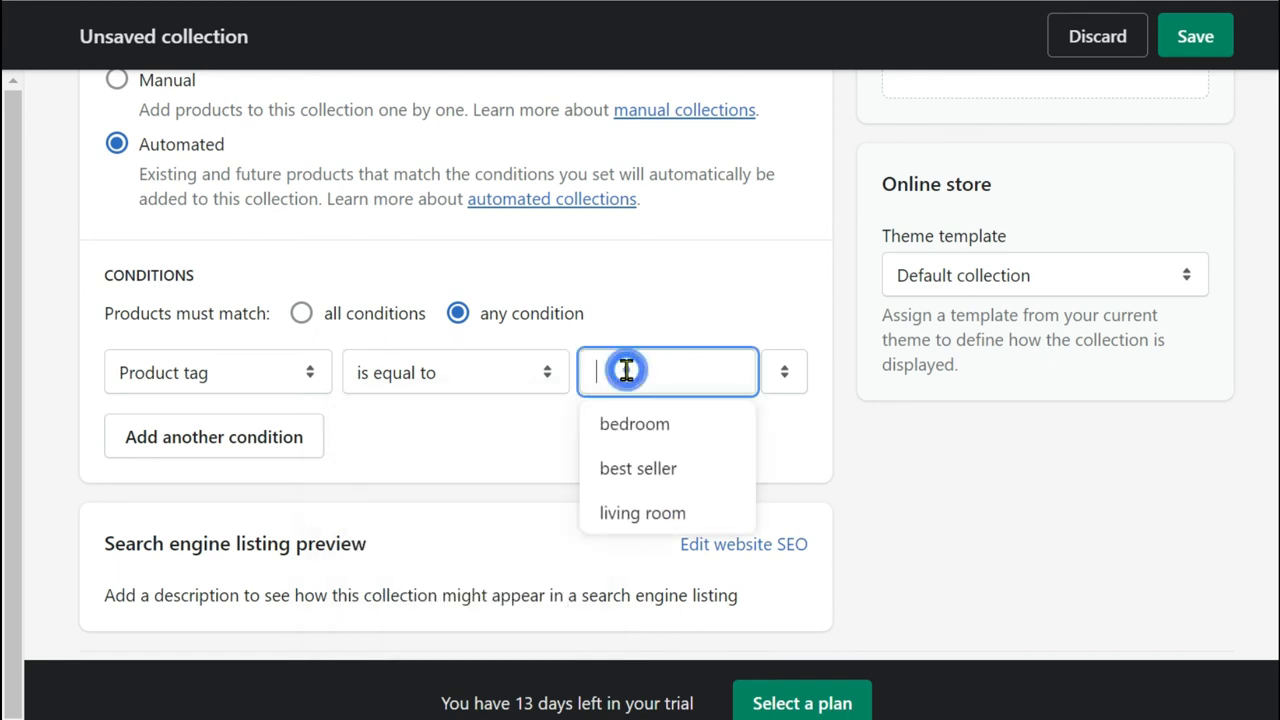
click(632, 470)
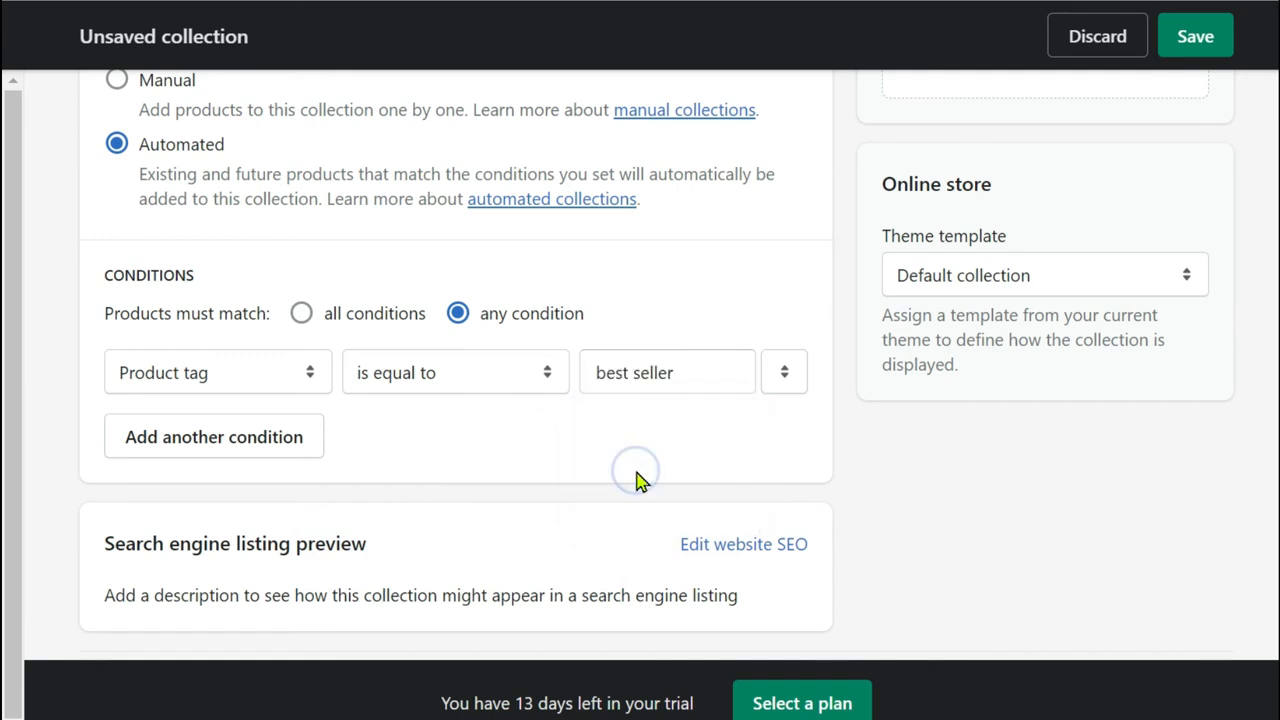
Upload the outdoor dining photo as the Best Seller collection's image and save the collection.
scroll(633, 480, down, 1)
scroll(630, 422, up, 3)
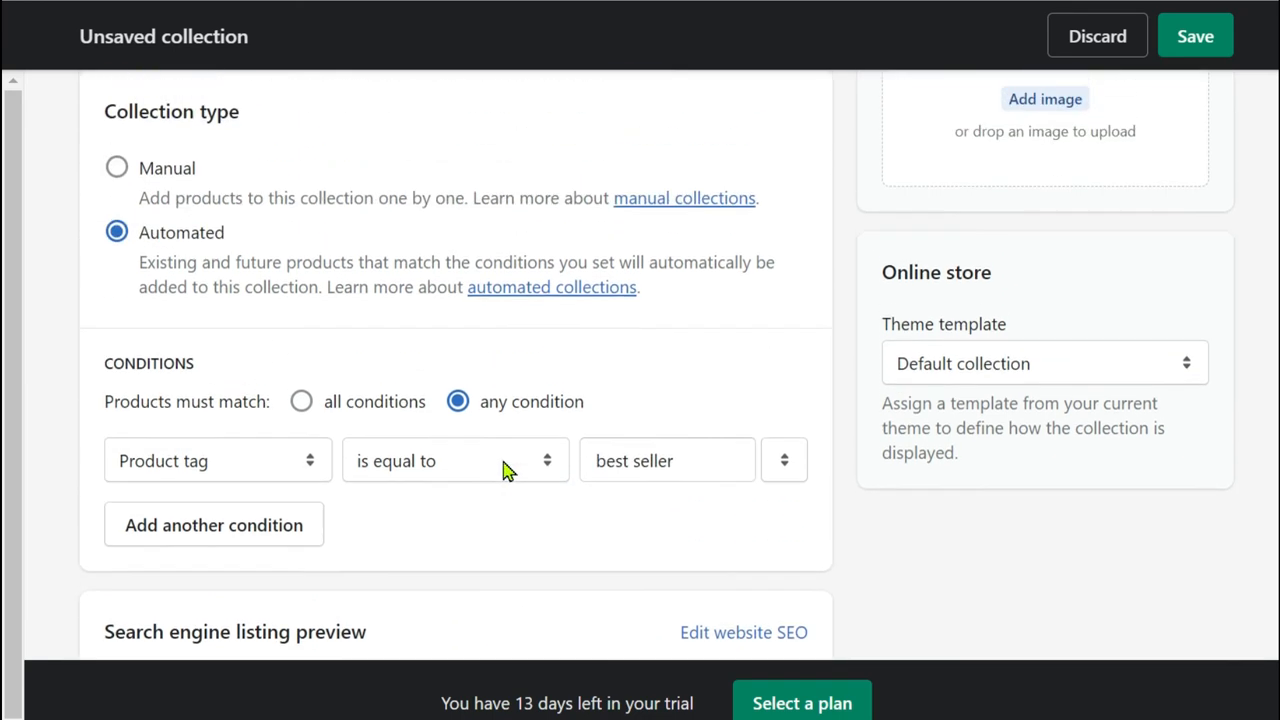
scroll(630, 422, up, 2)
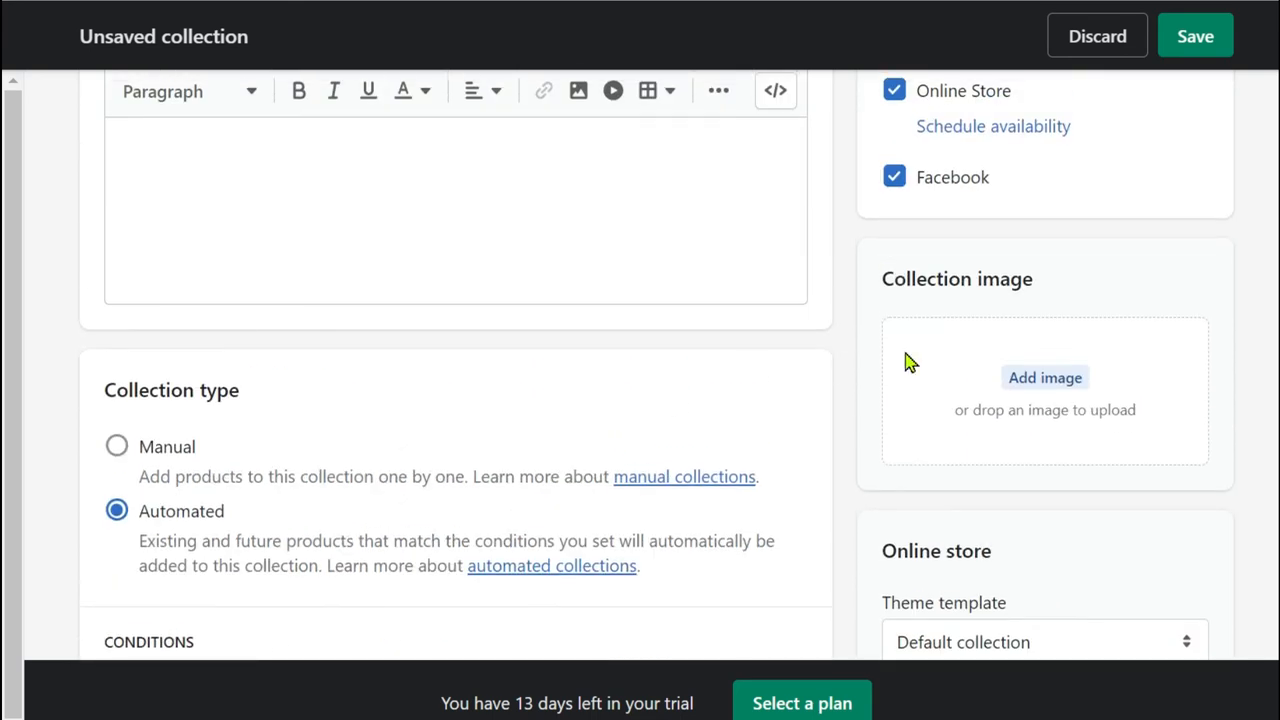
click(1045, 380)
click(994, 689)
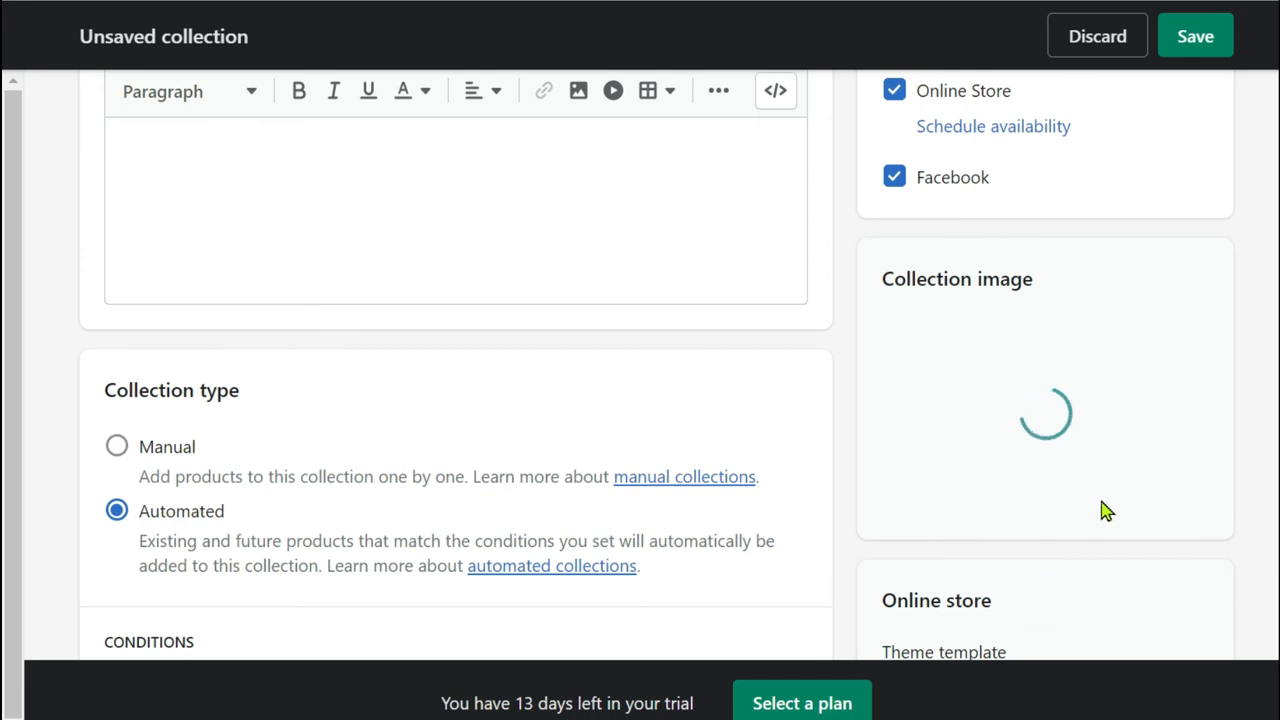
scroll(1106, 511, down, 5)
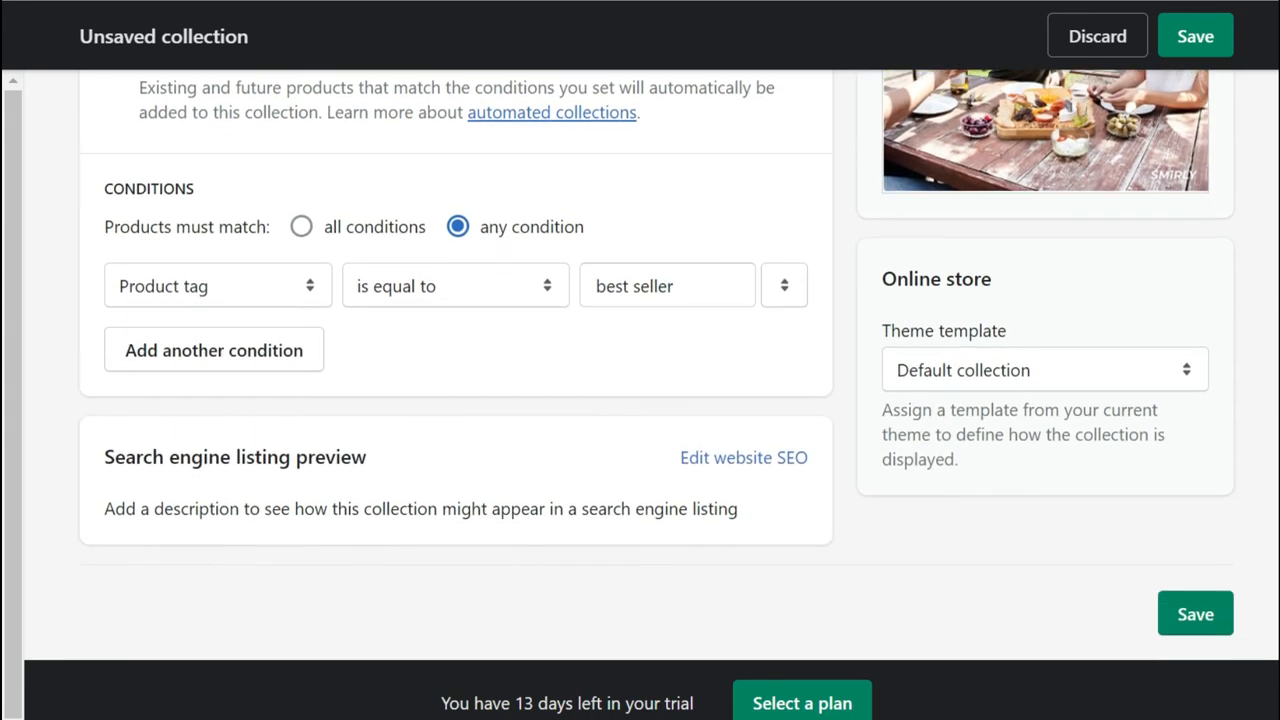
scroll(655, 365, up, 7)
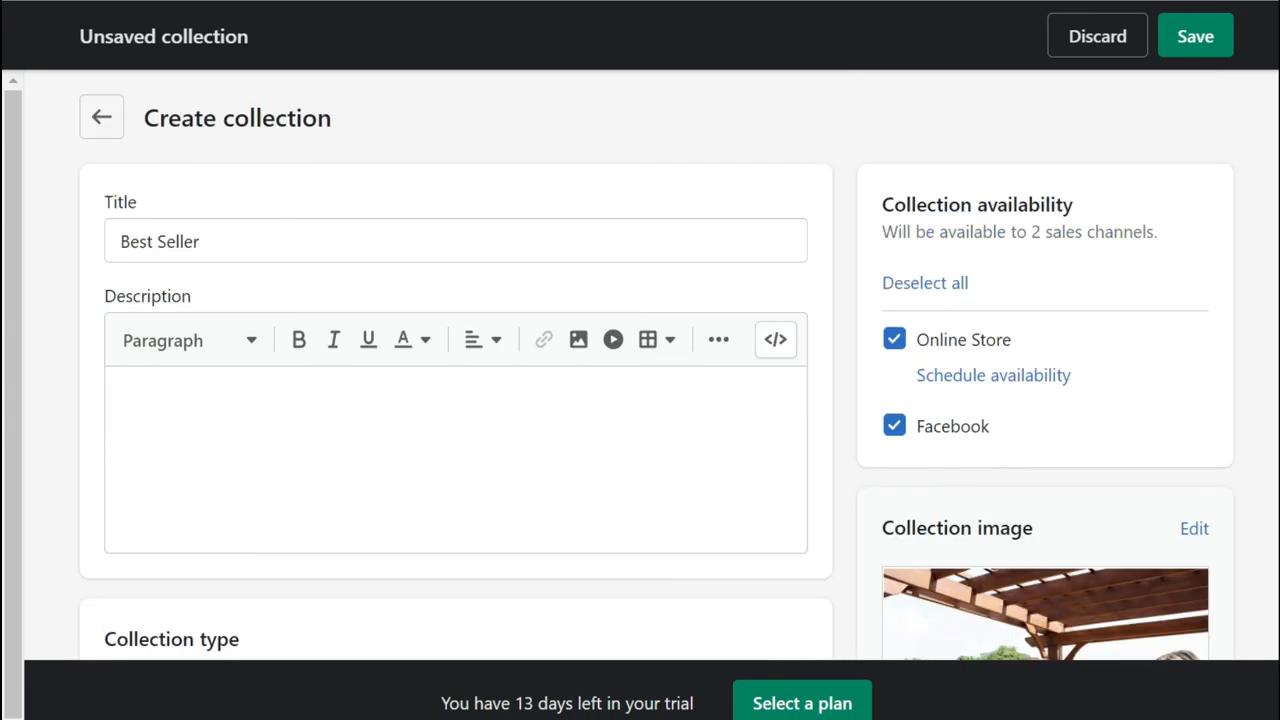
click(1200, 38)
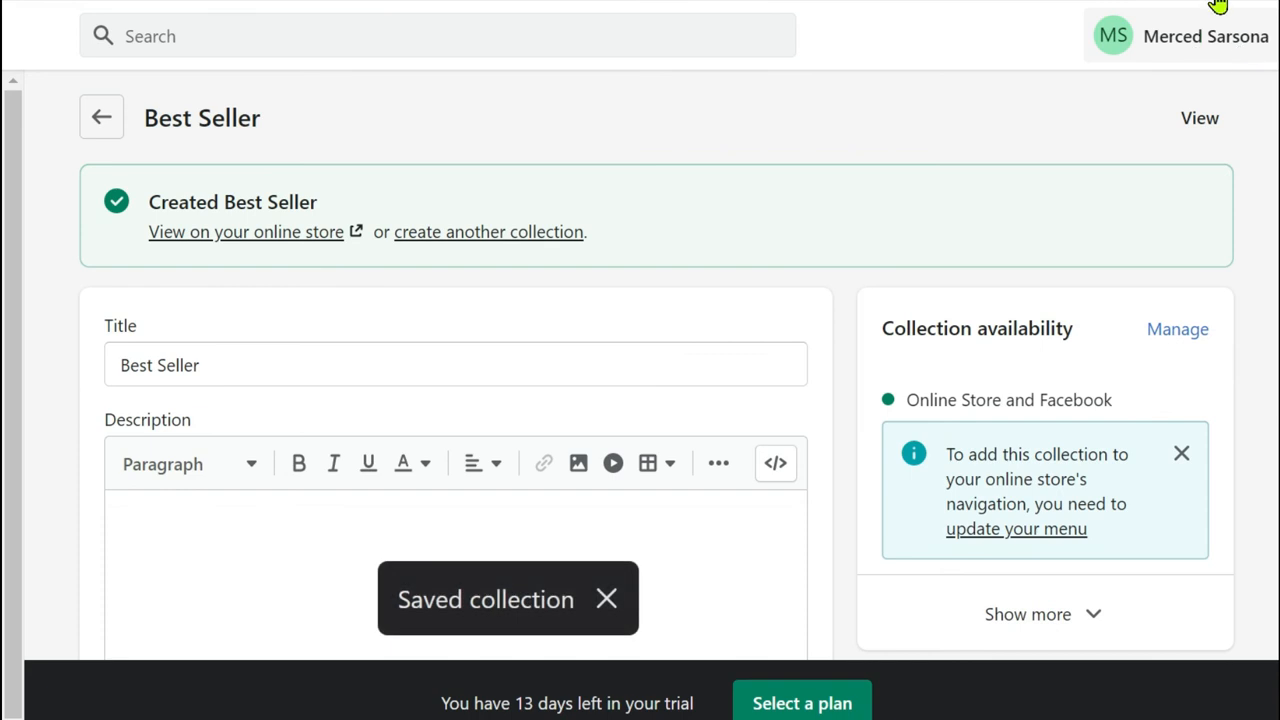
Return to the Collections list, and open the live Minimal theme of the online store for customization.
click(100, 122)
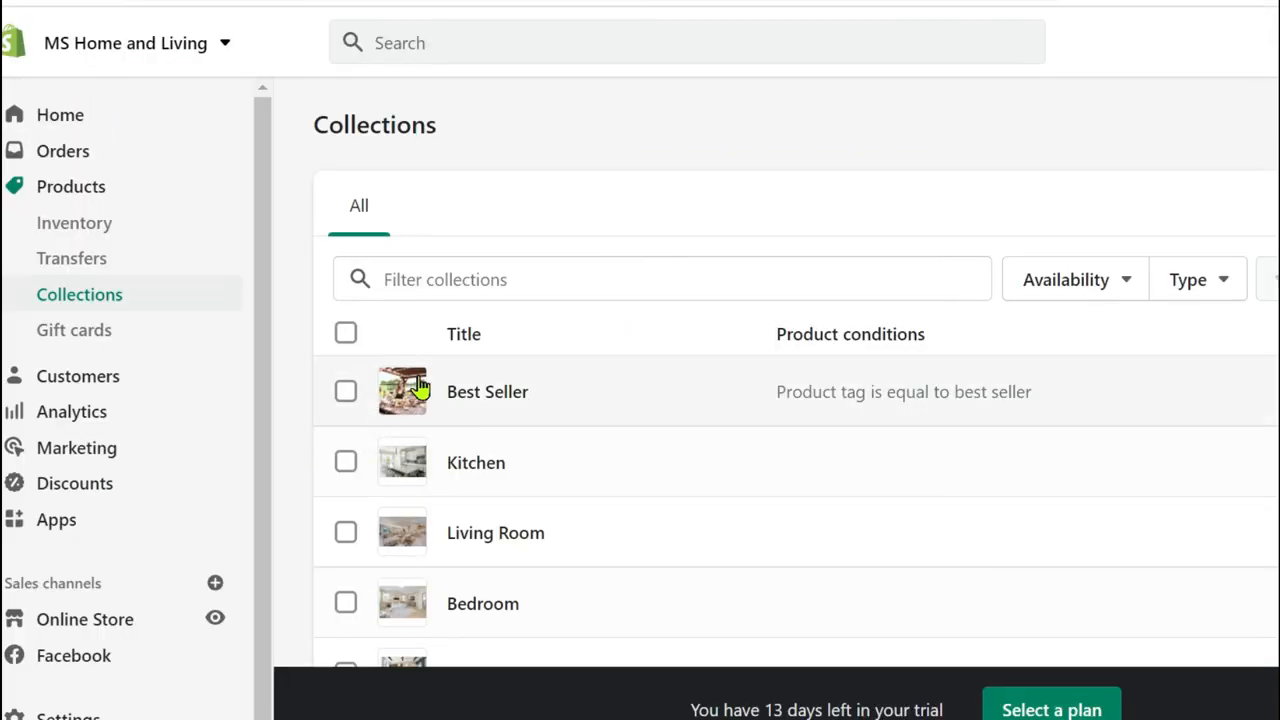
scroll(567, 480, down, 1)
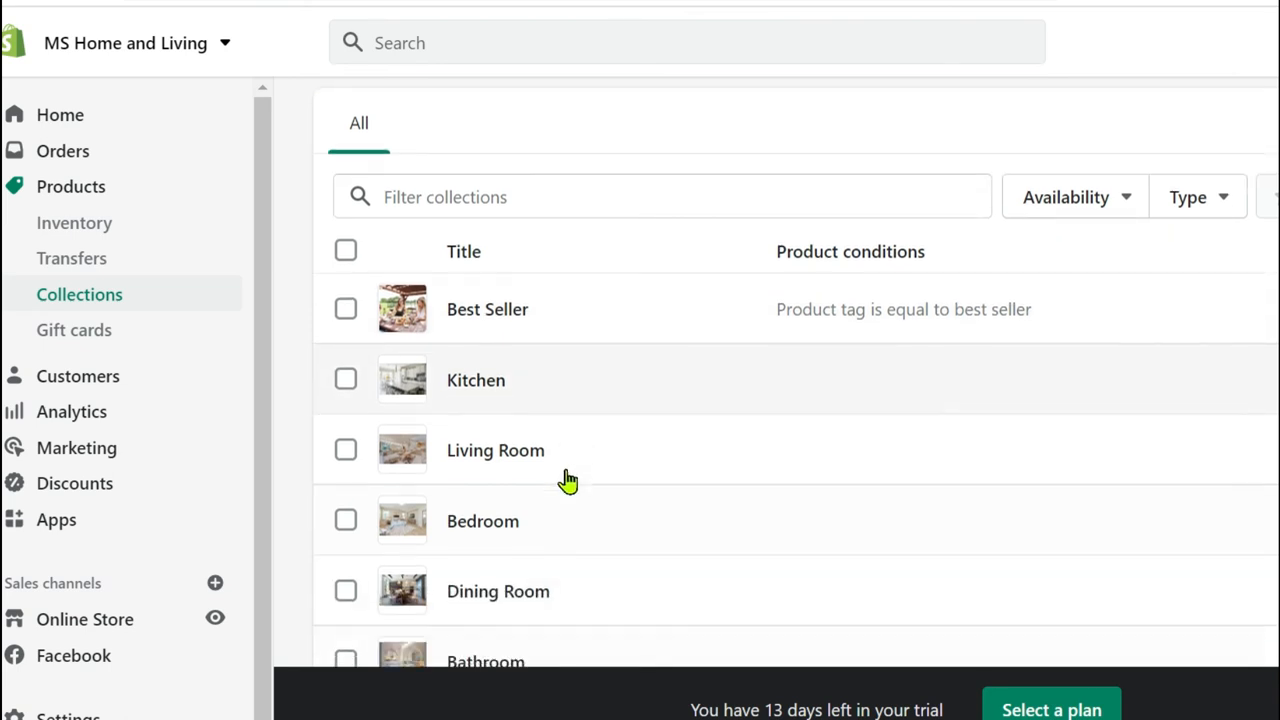
scroll(529, 500, down, 2)
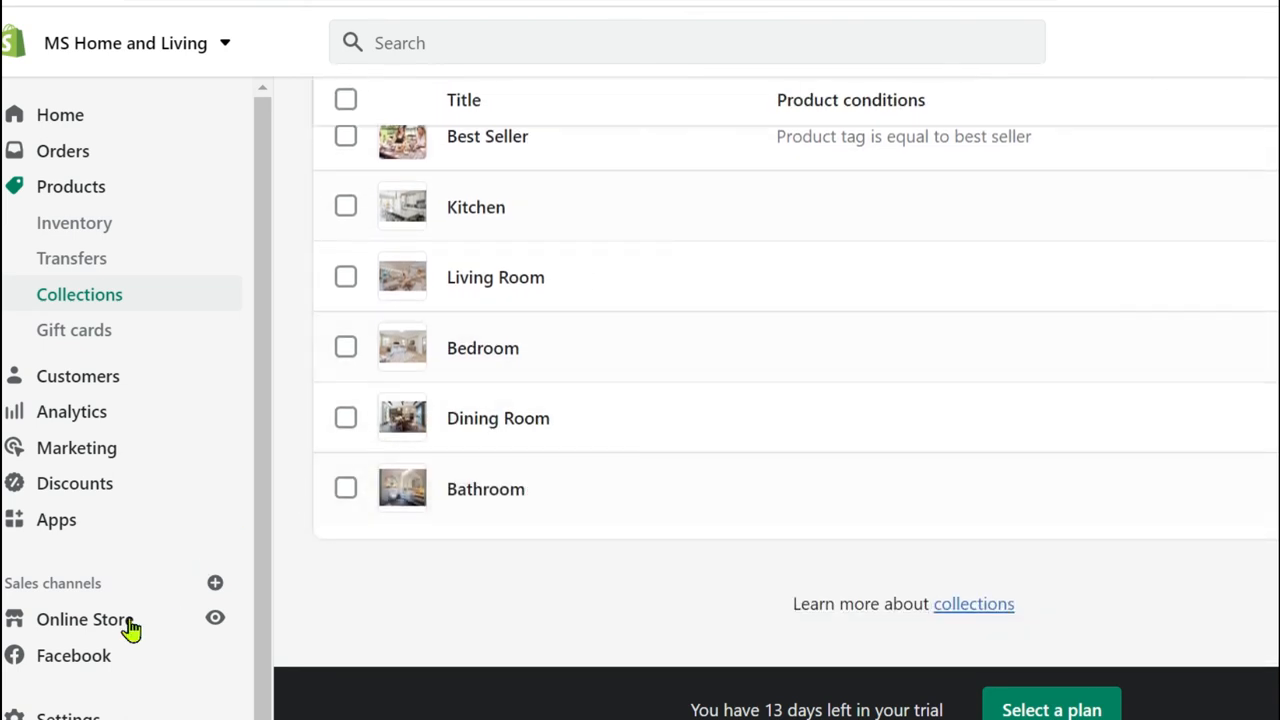
click(100, 624)
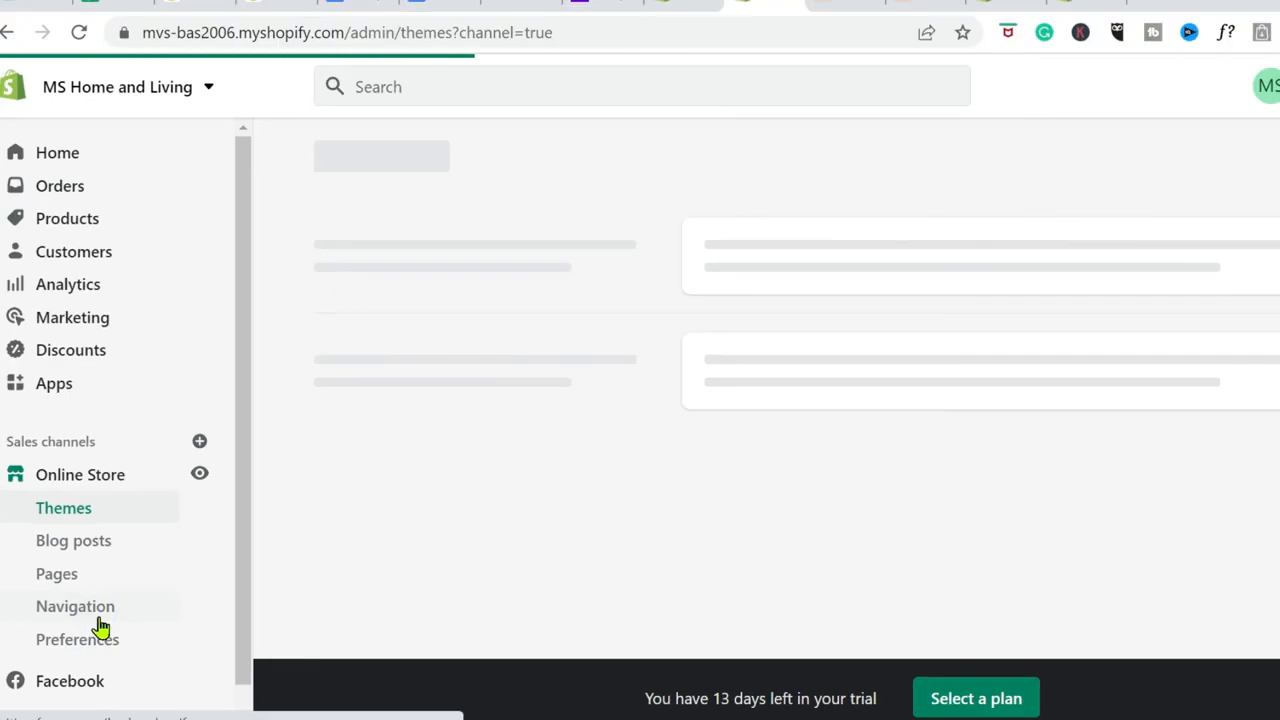
click(1262, 422)
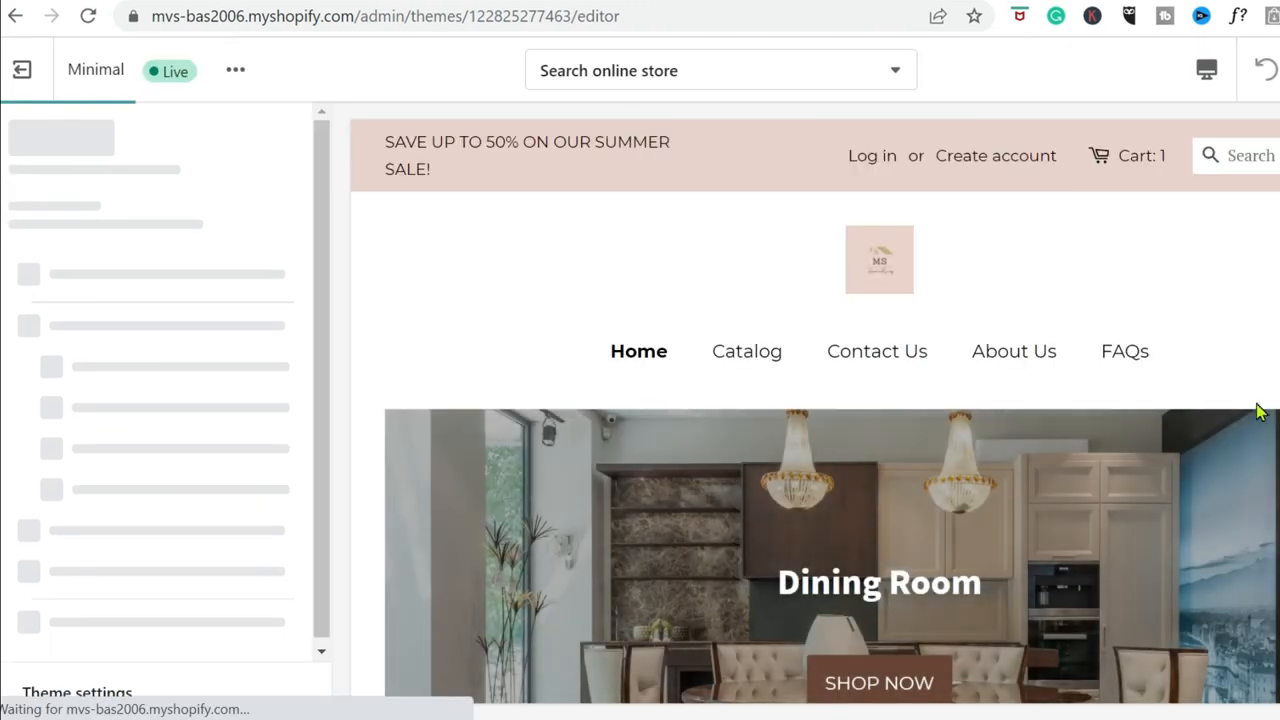
Give the second collection list section on the home page the heading "Best Seller" and save the theme.
scroll(309, 406, down, 5)
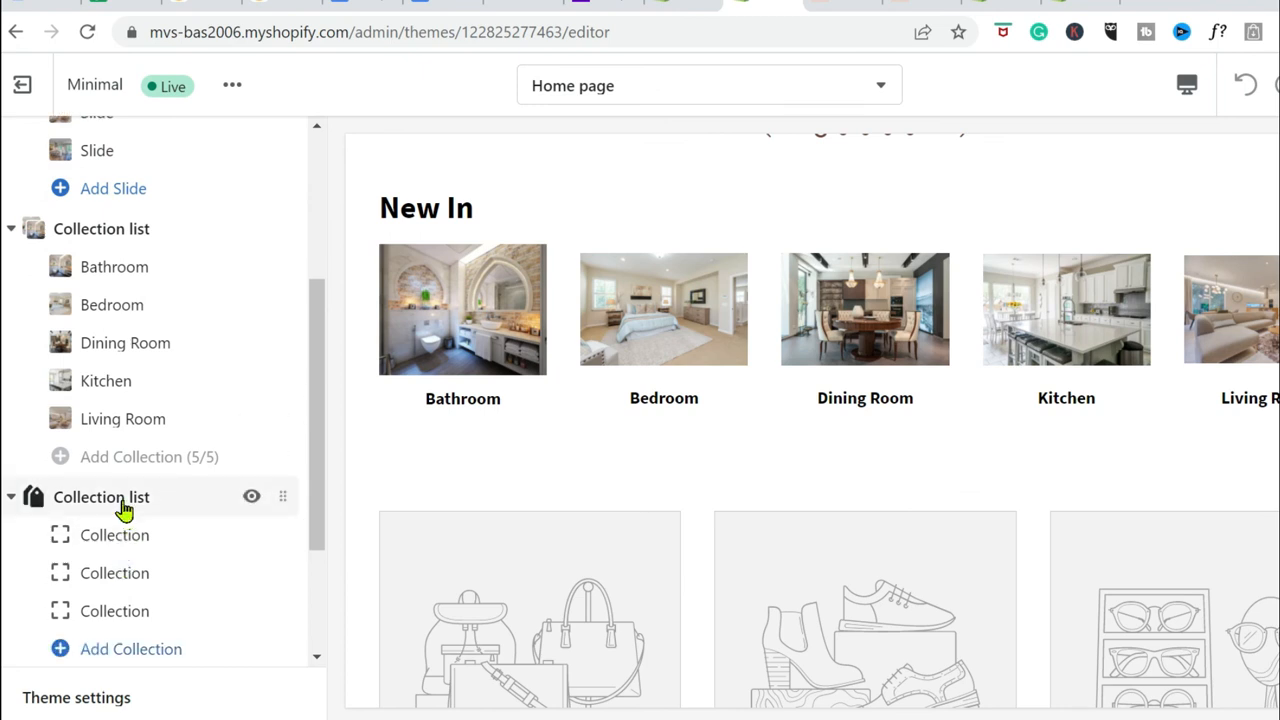
click(121, 503)
click(120, 224)
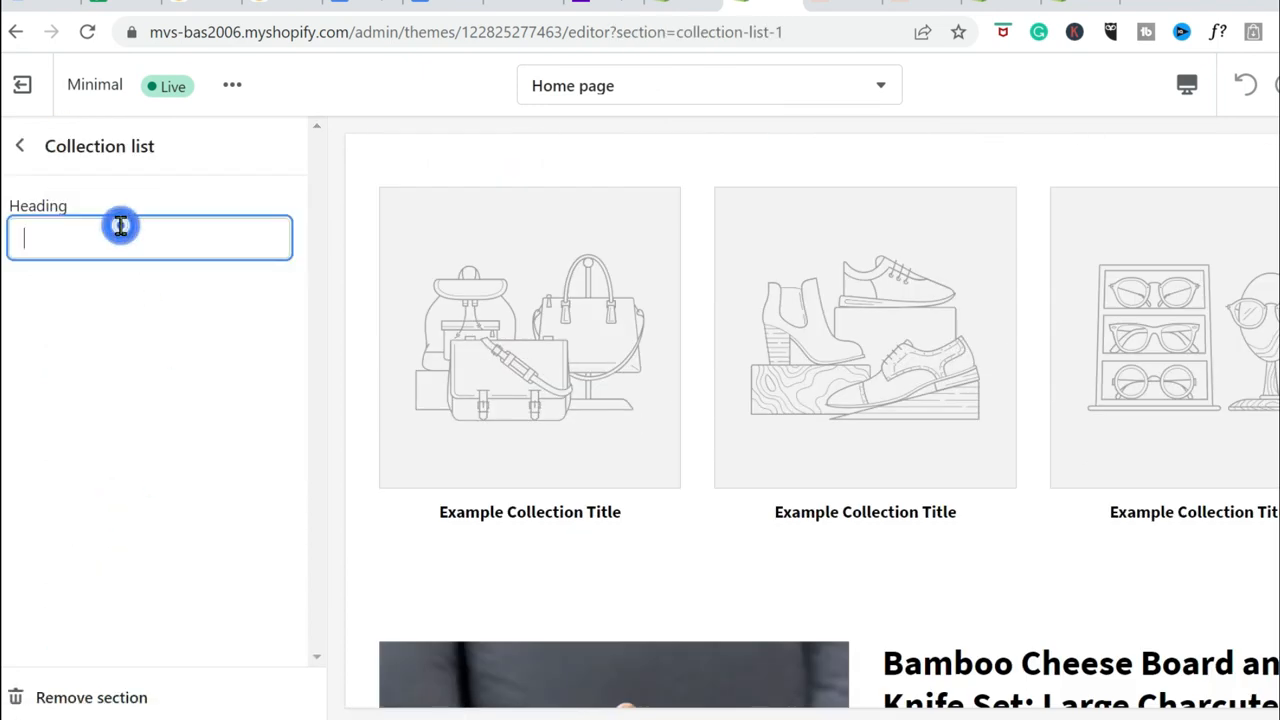
text(Best Sll)
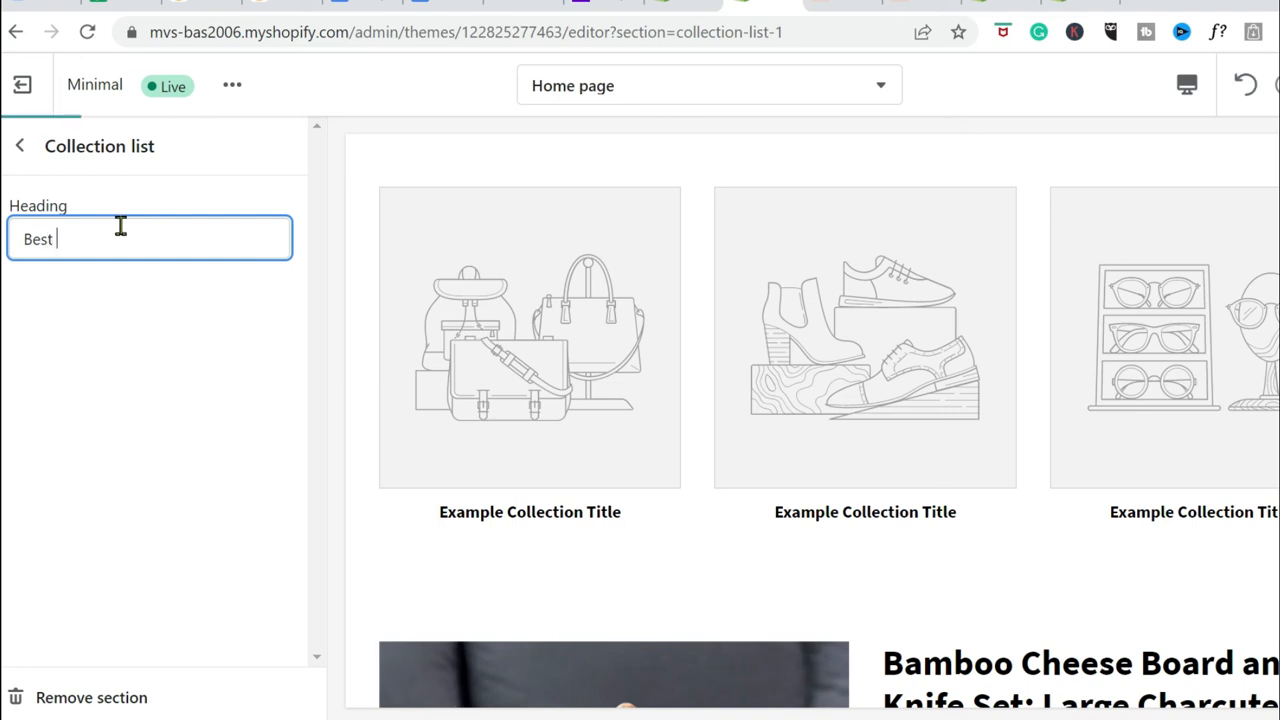
key(BackSpace)
key(BackSpace)
text(eller)
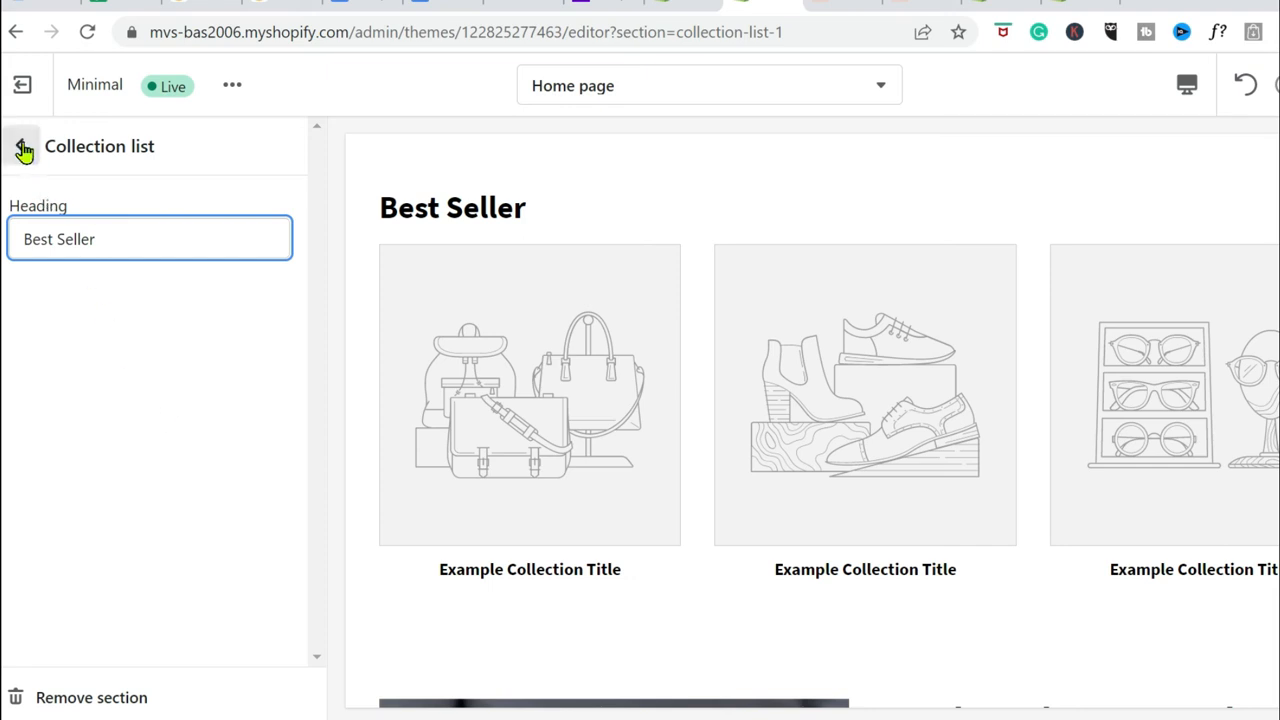
key(ctrl+s)
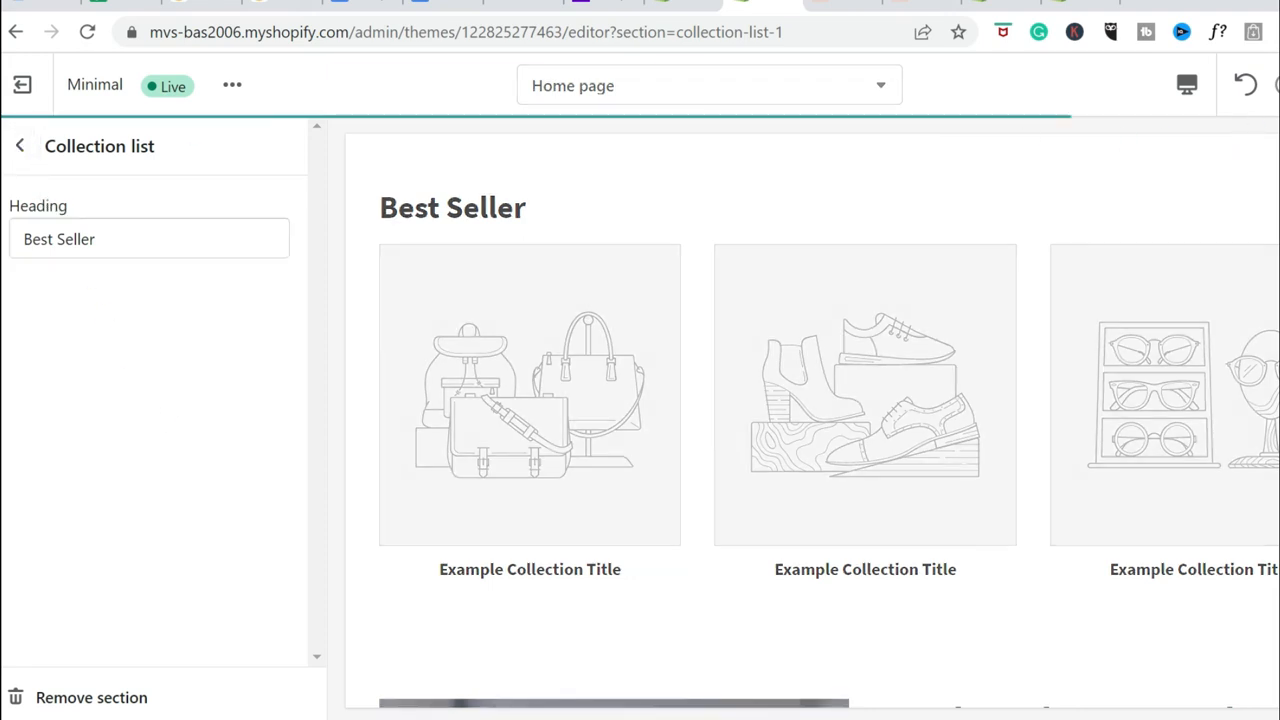
Assign the Best Seller collection to the first empty collection block under the Best Seller heading.
click(18, 150)
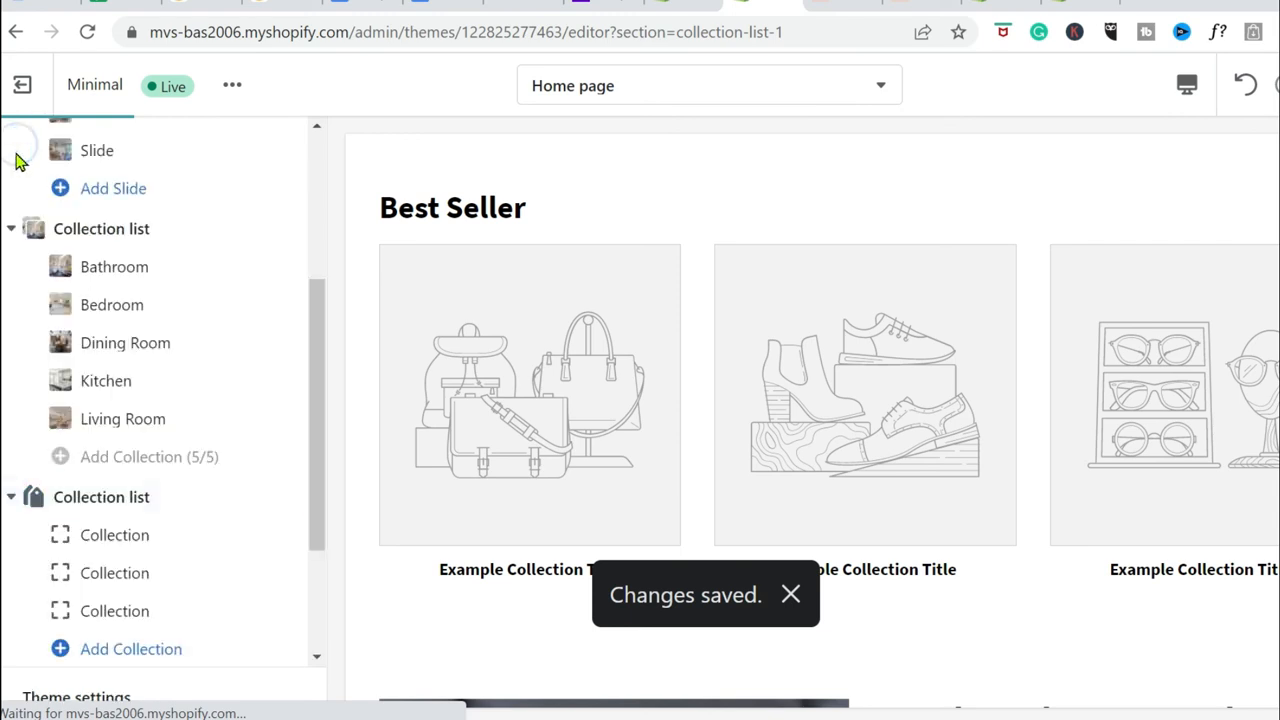
click(115, 540)
click(168, 244)
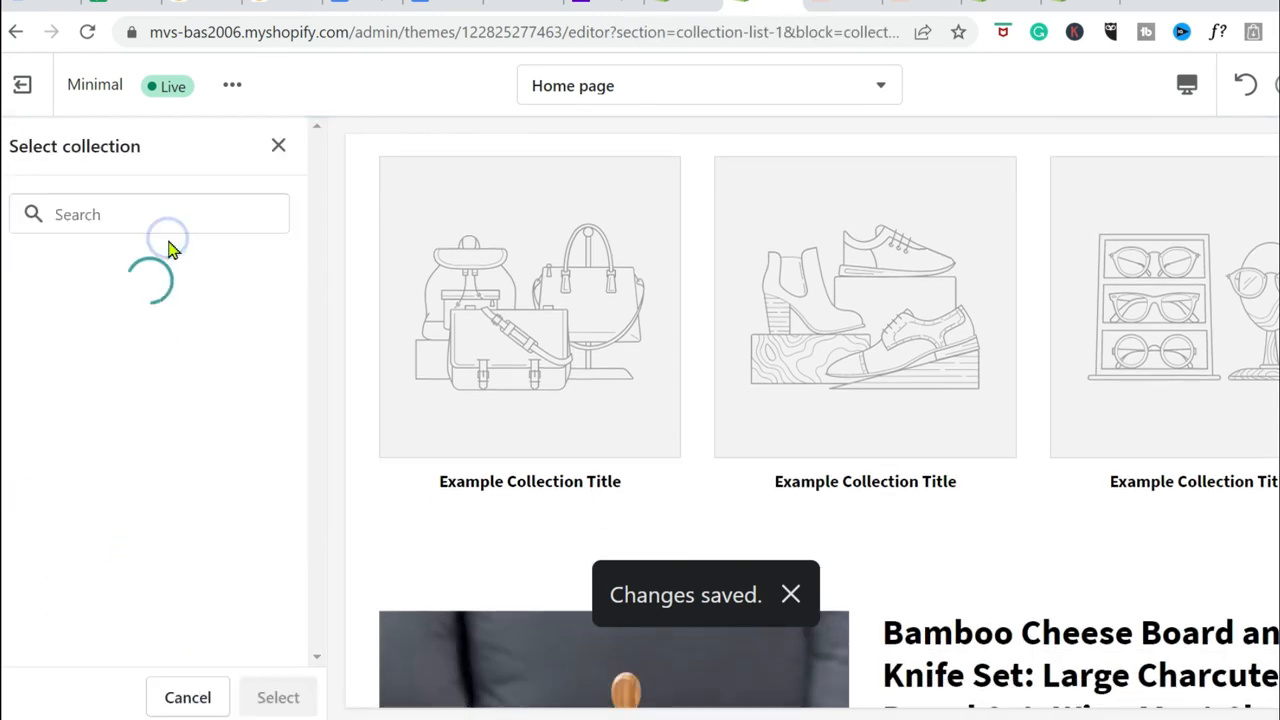
click(95, 488)
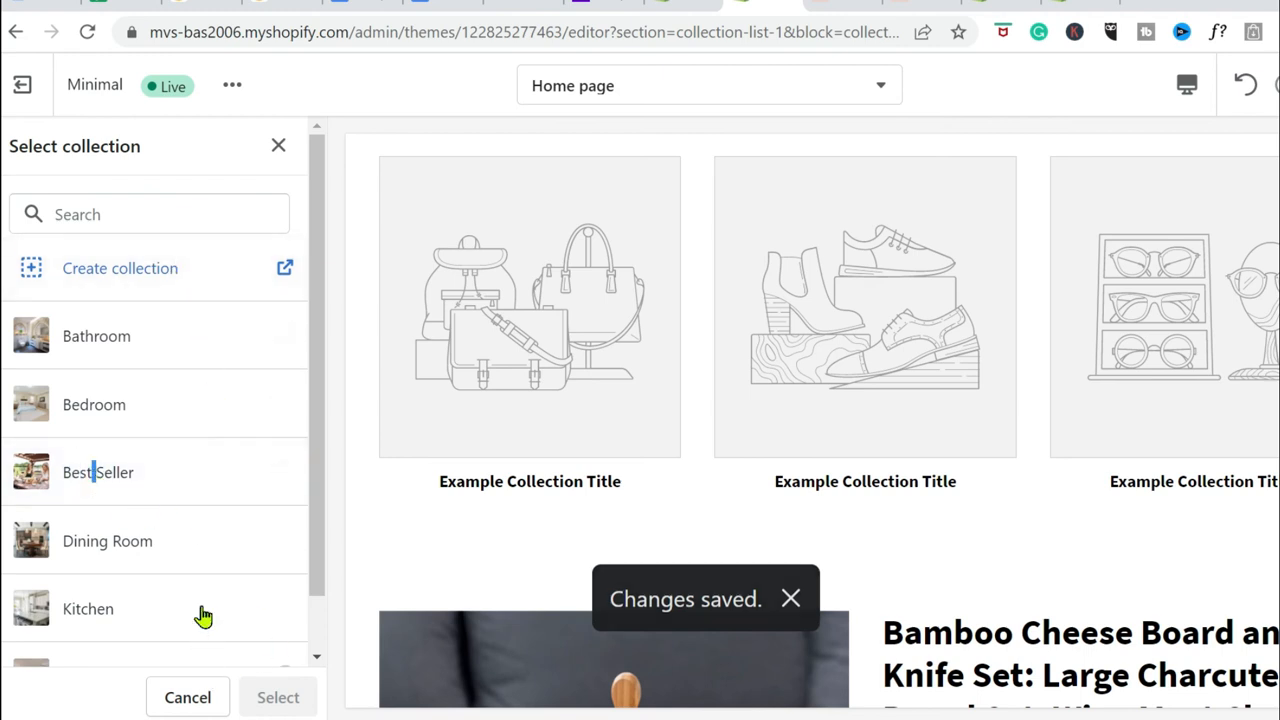
click(285, 480)
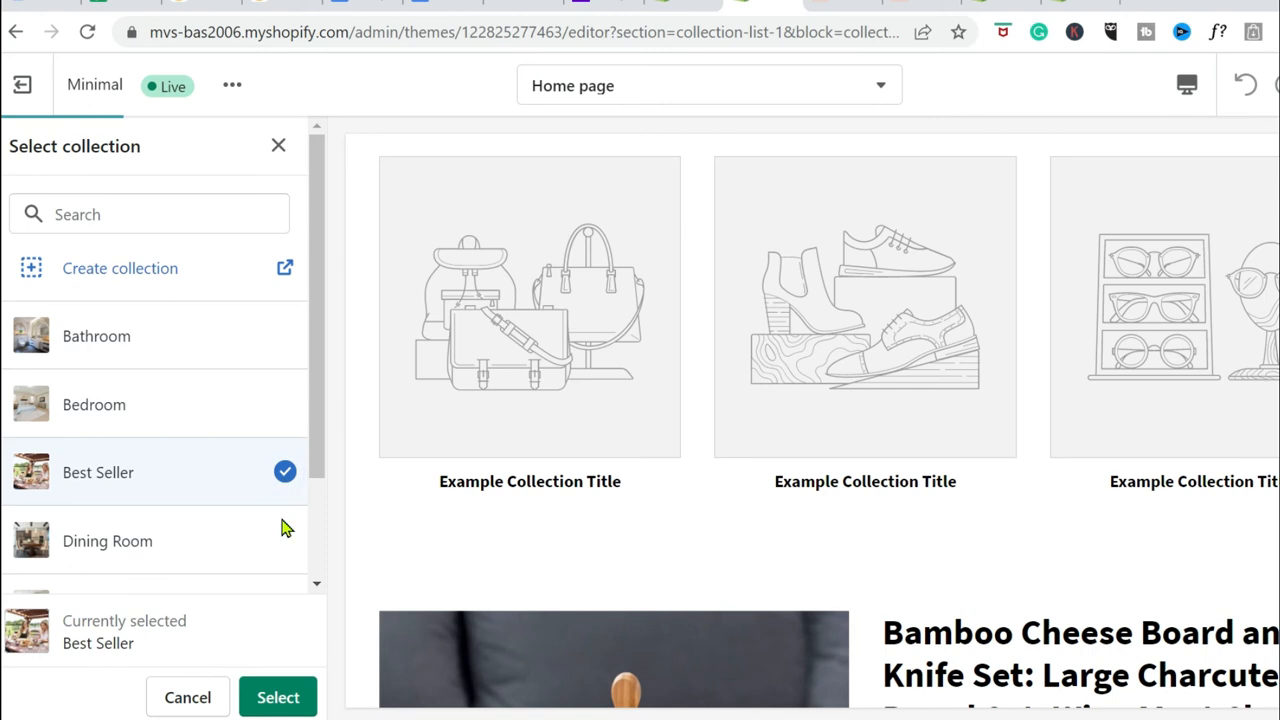
click(278, 697)
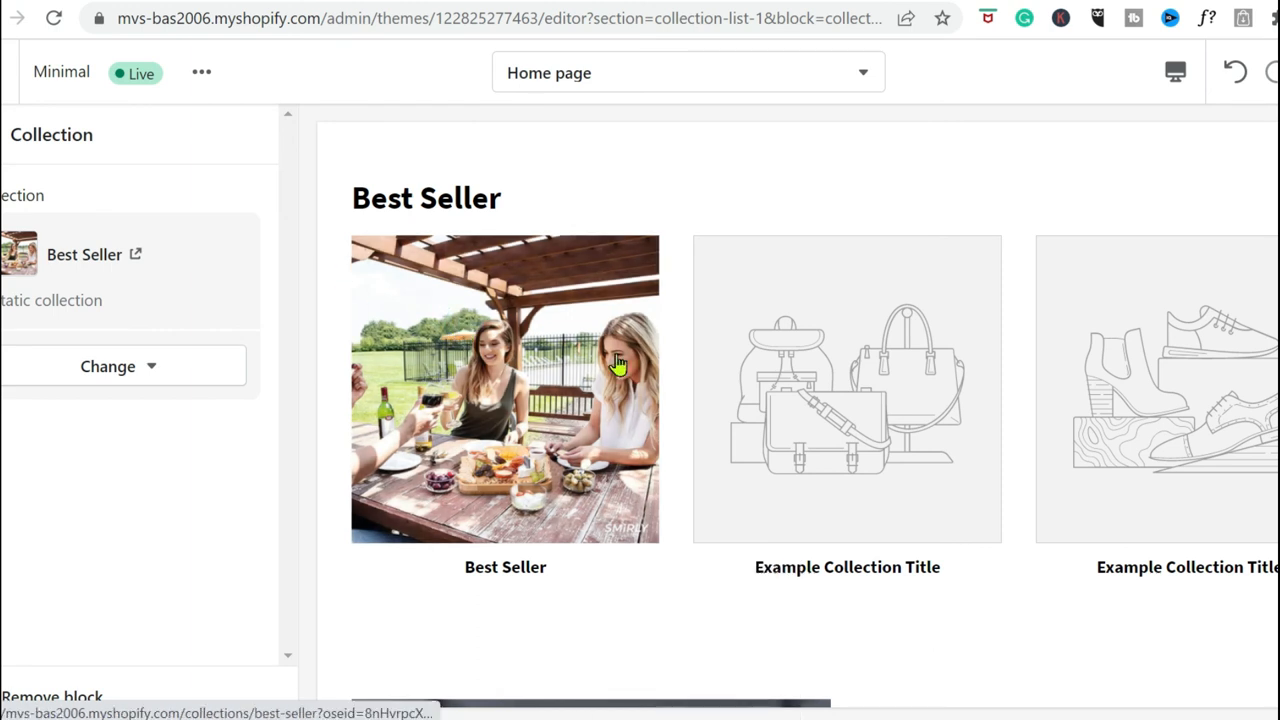
Open the Best Seller collection in the theme preview and examine the products it contains.
click(537, 351)
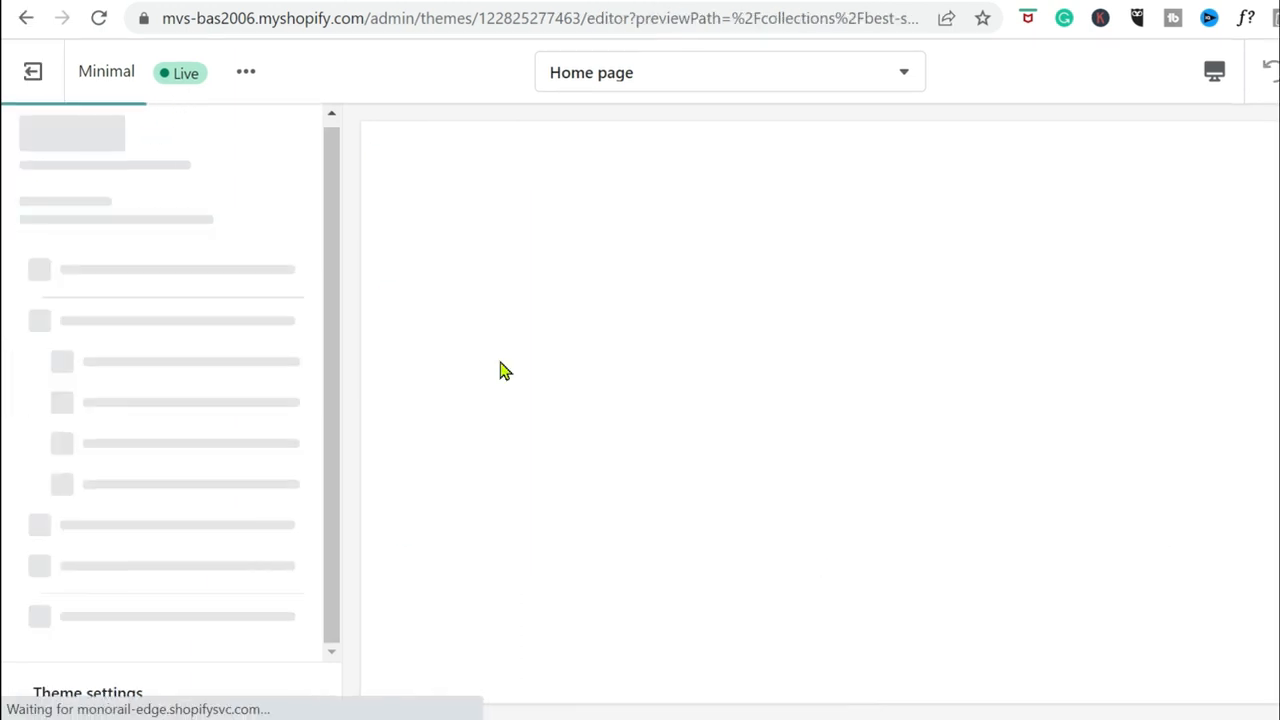
scroll(820, 412, down, 2)
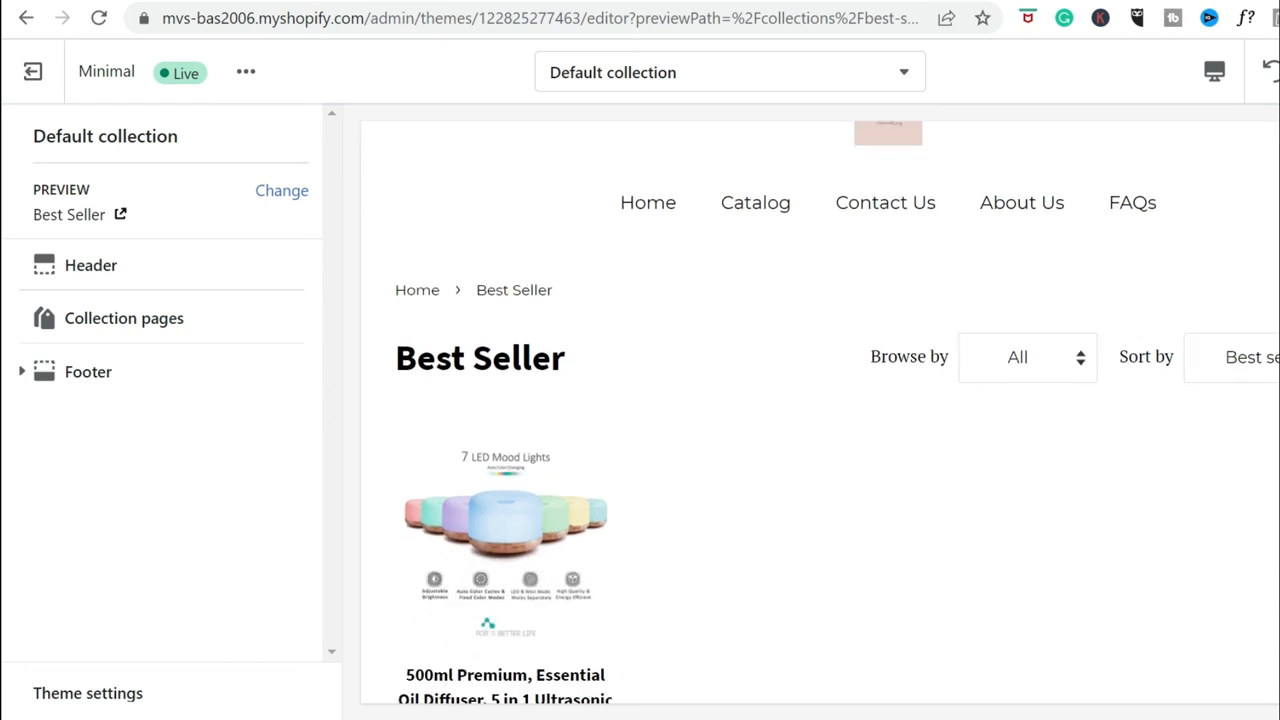
scroll(633, 497, down, 2)
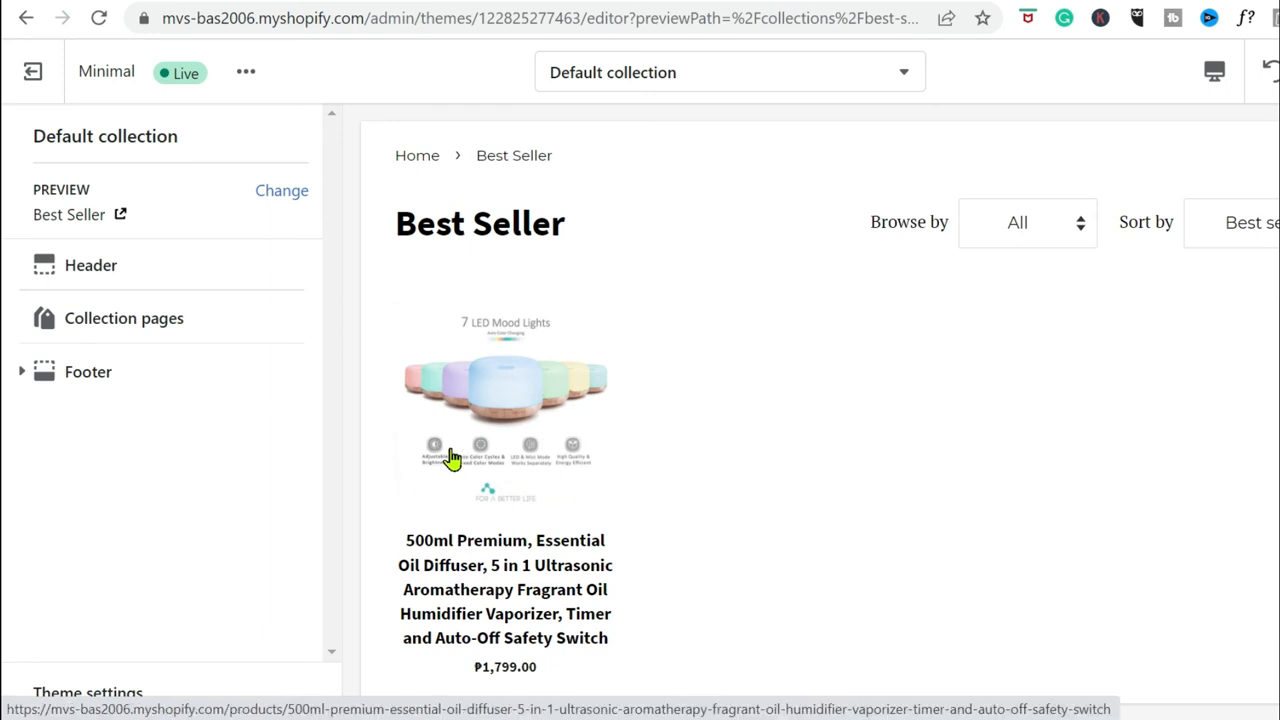
scroll(517, 474, down, 1)
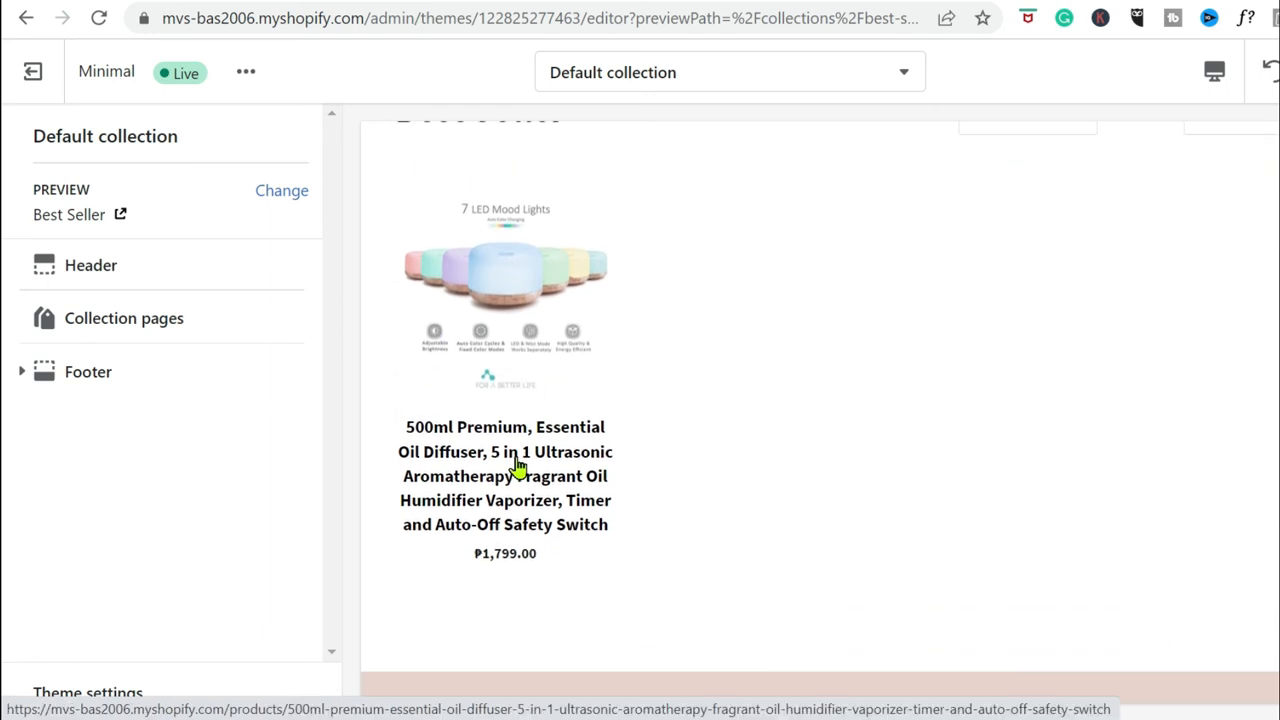
scroll(517, 466, up, 1)
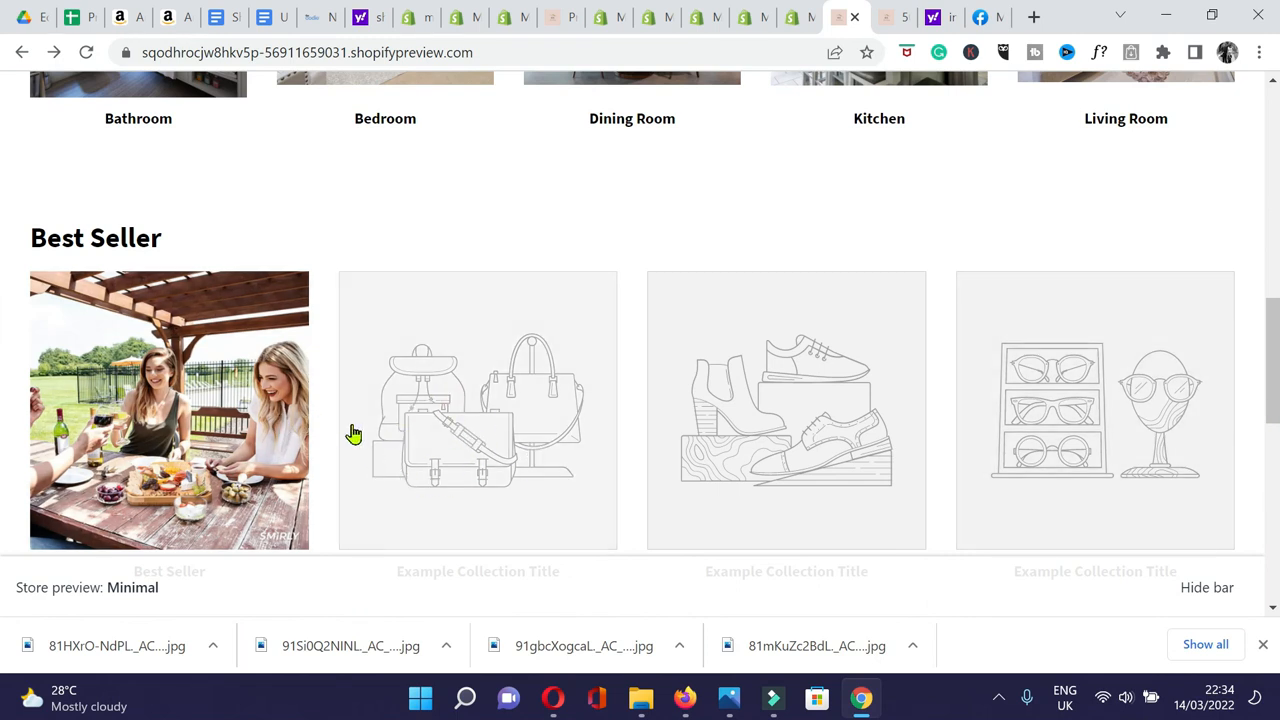
Hide the three empty collection blocks below Best Seller in the home page's second collection list section.
mouse_move(1276, 358)
mouse_down()
mouse_move(1277, 136)
mouse_move(1274, 340)
mouse_up()
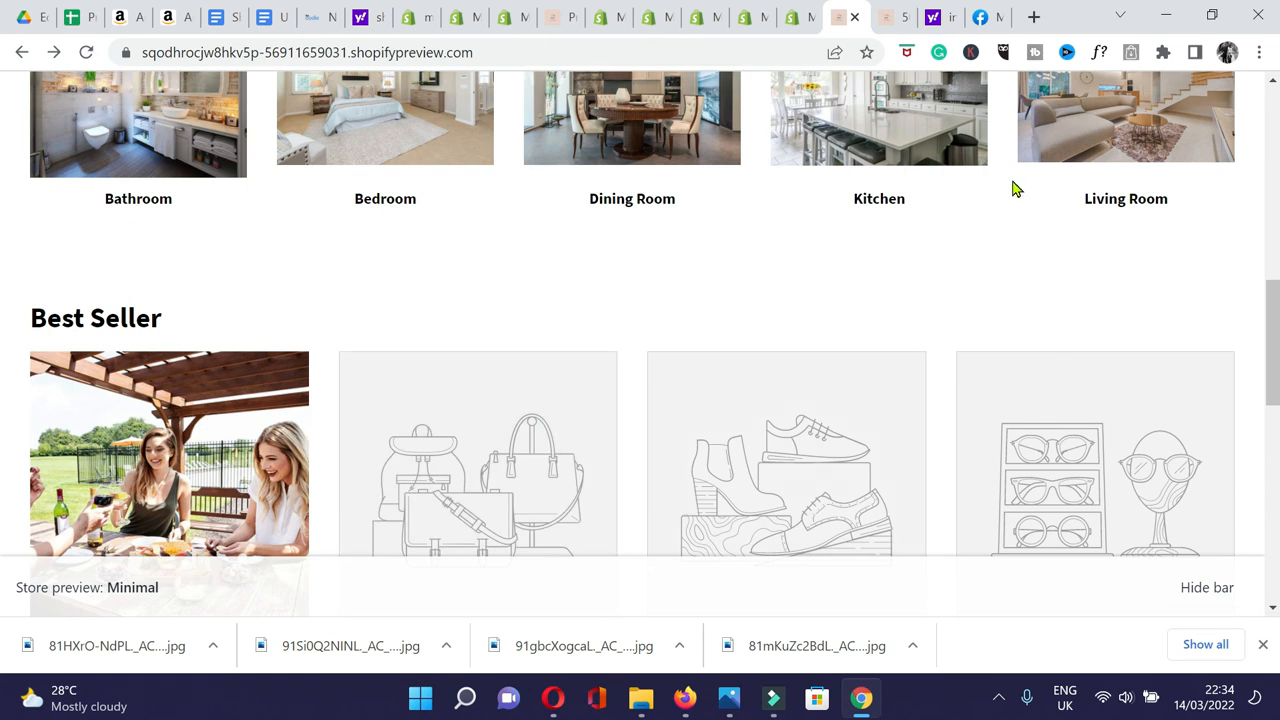
click(752, 17)
scroll(120, 457, down, 3)
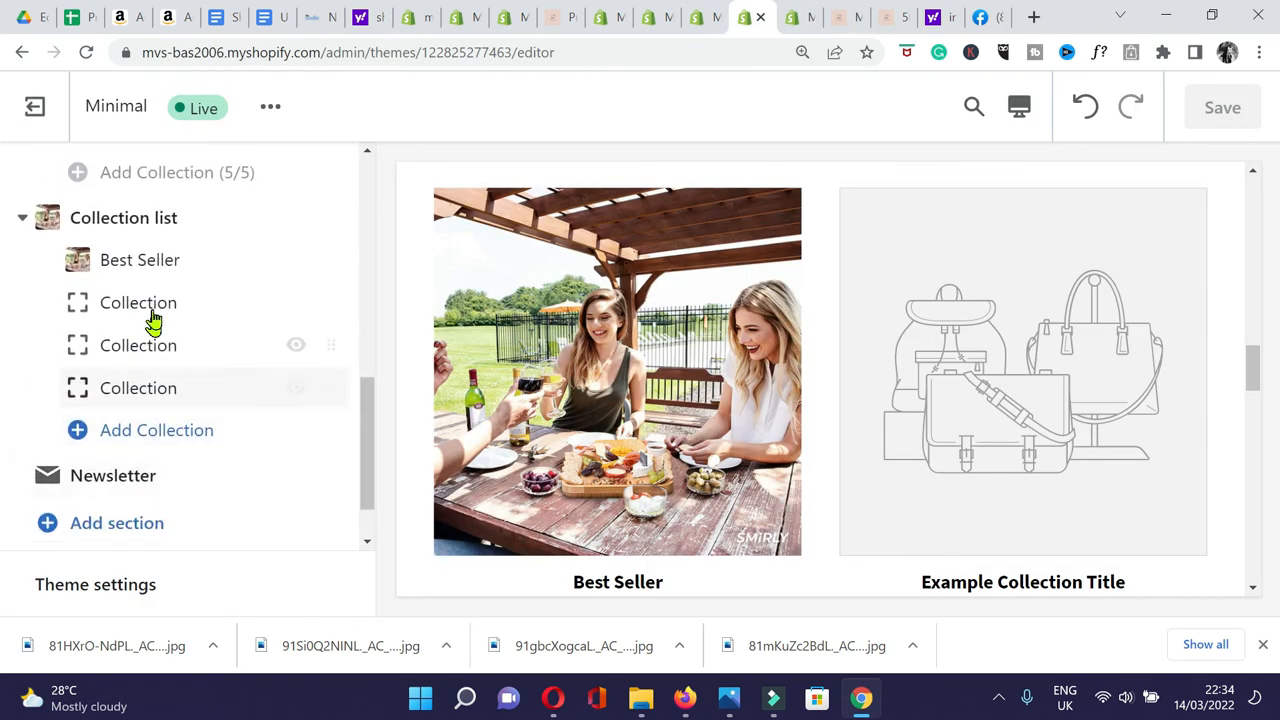
click(296, 302)
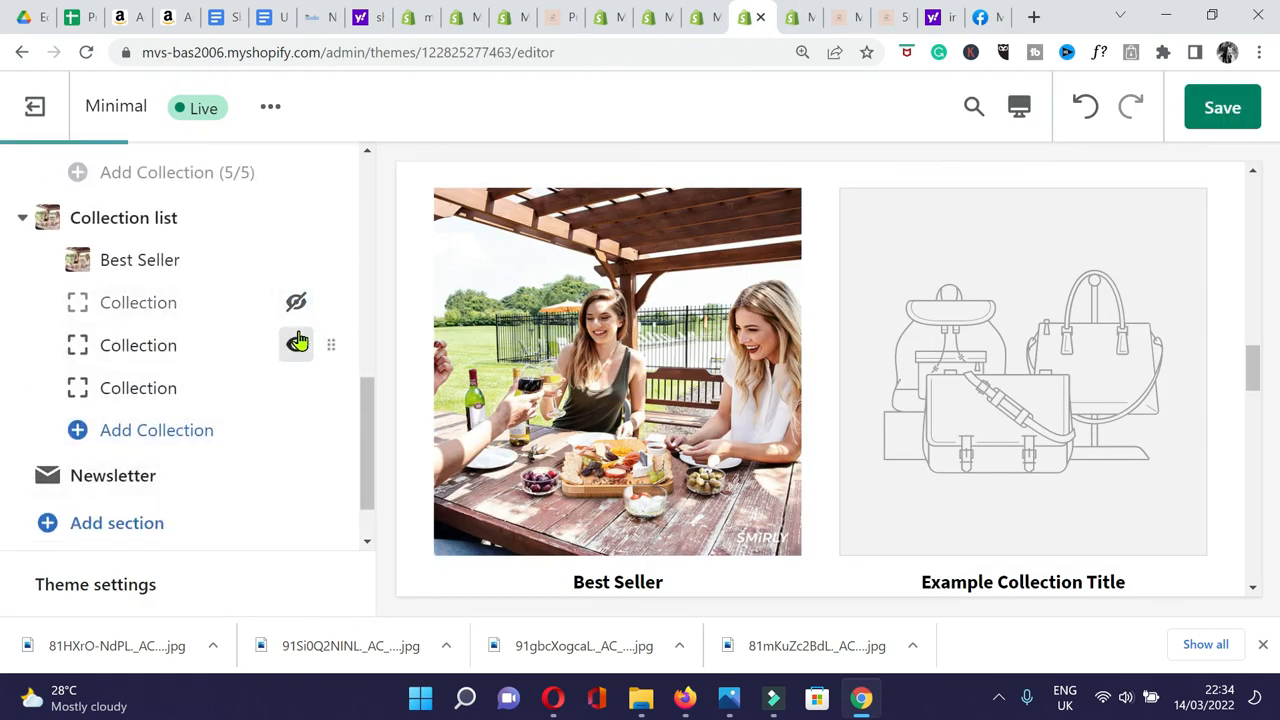
click(297, 340)
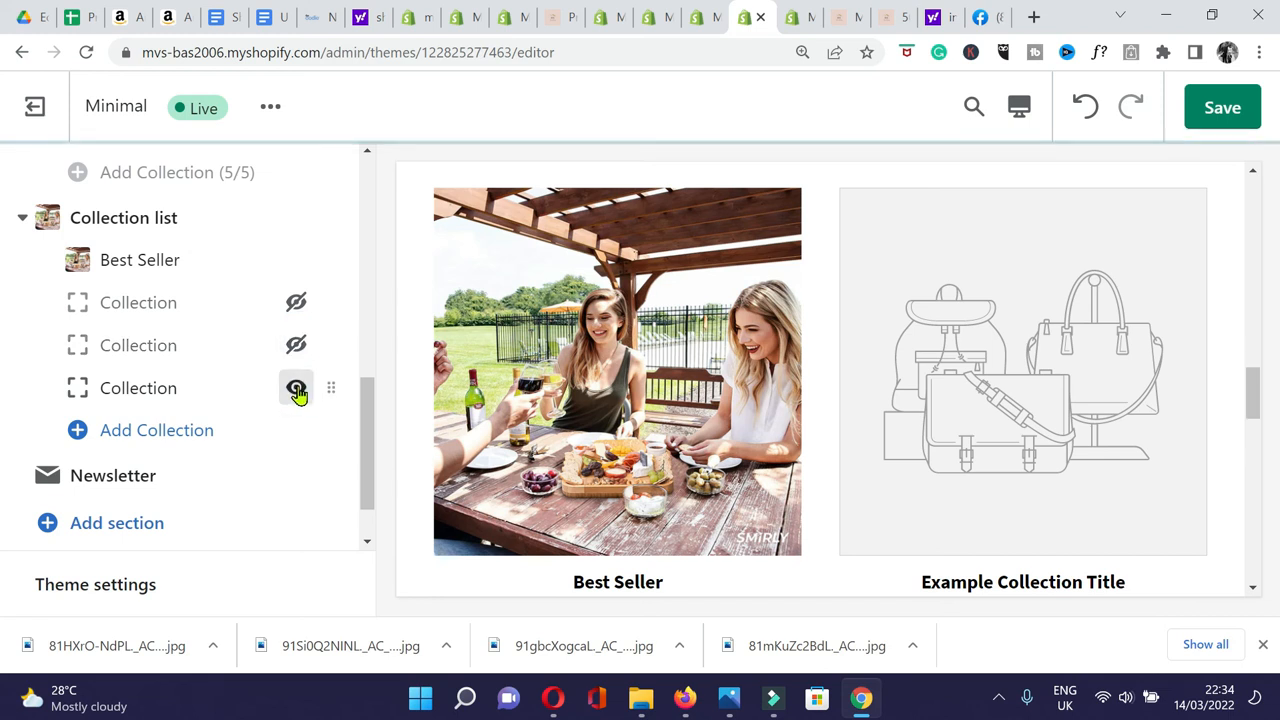
click(296, 390)
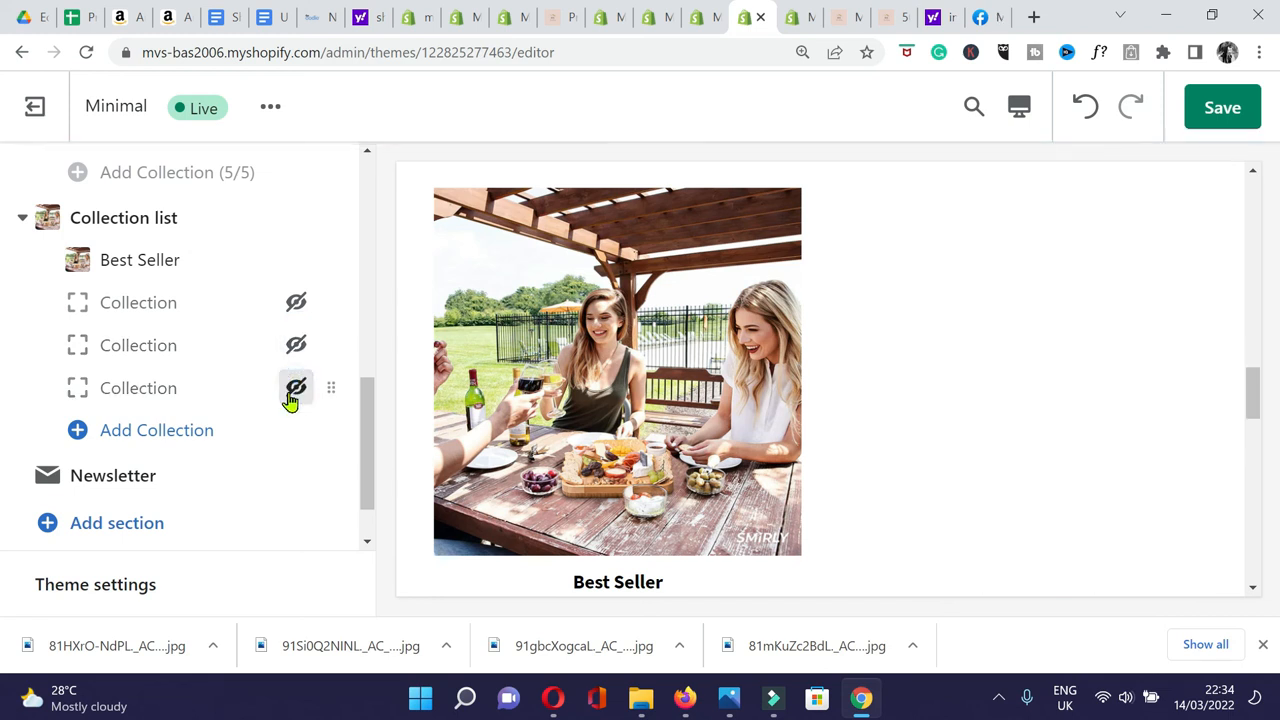
Add a Featured product section to the home page below the Newsletter section.
scroll(133, 522, down, 1)
click(122, 498)
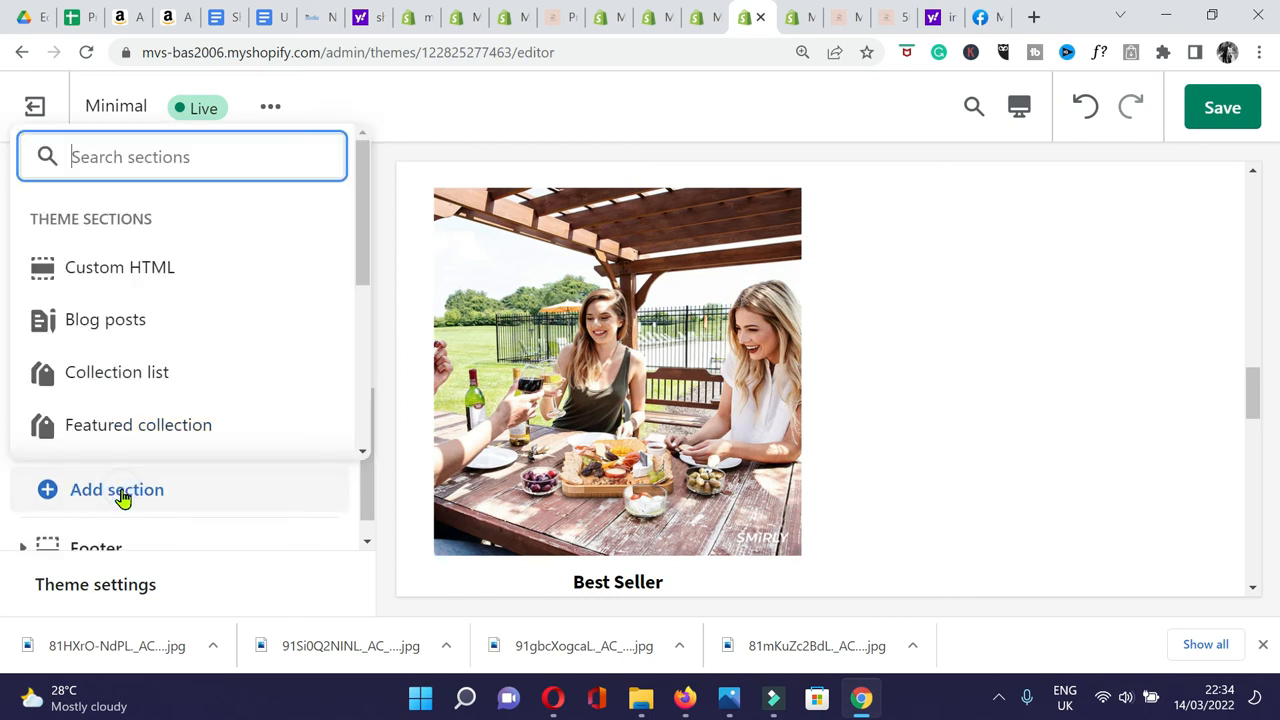
scroll(214, 386, down, 3)
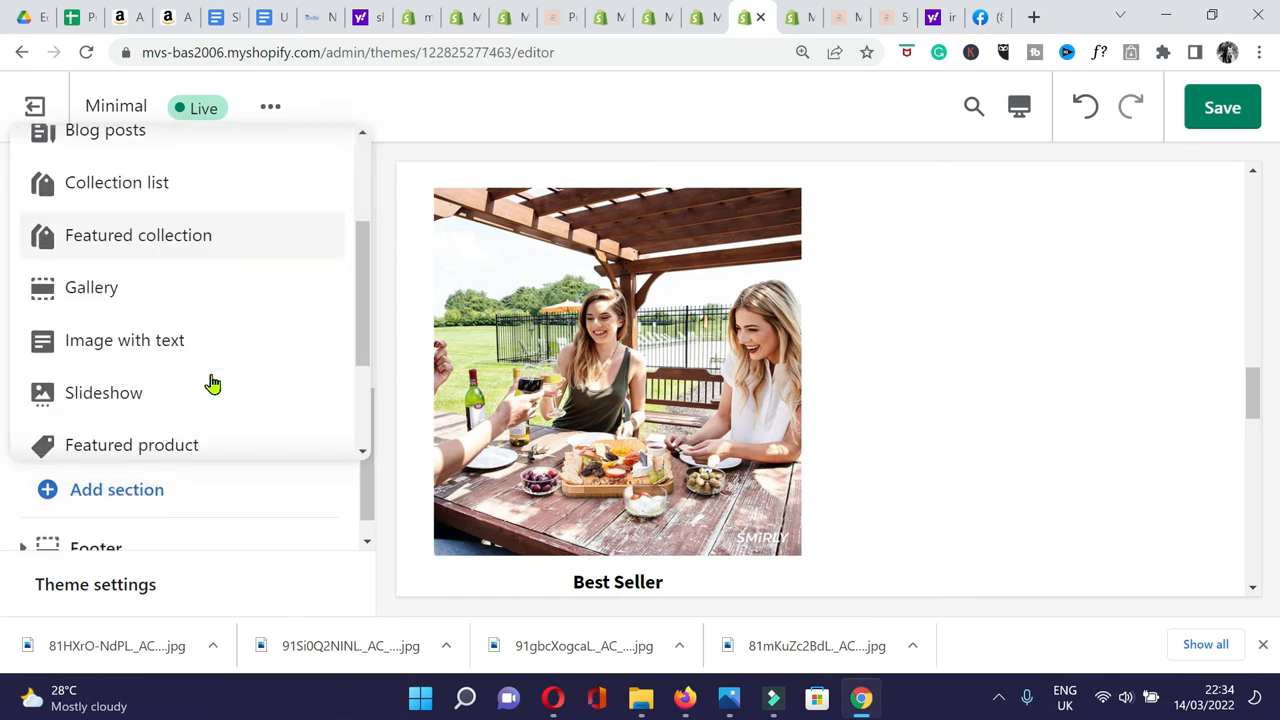
scroll(213, 384, down, 1)
scroll(196, 395, up, 2)
scroll(178, 405, down, 3)
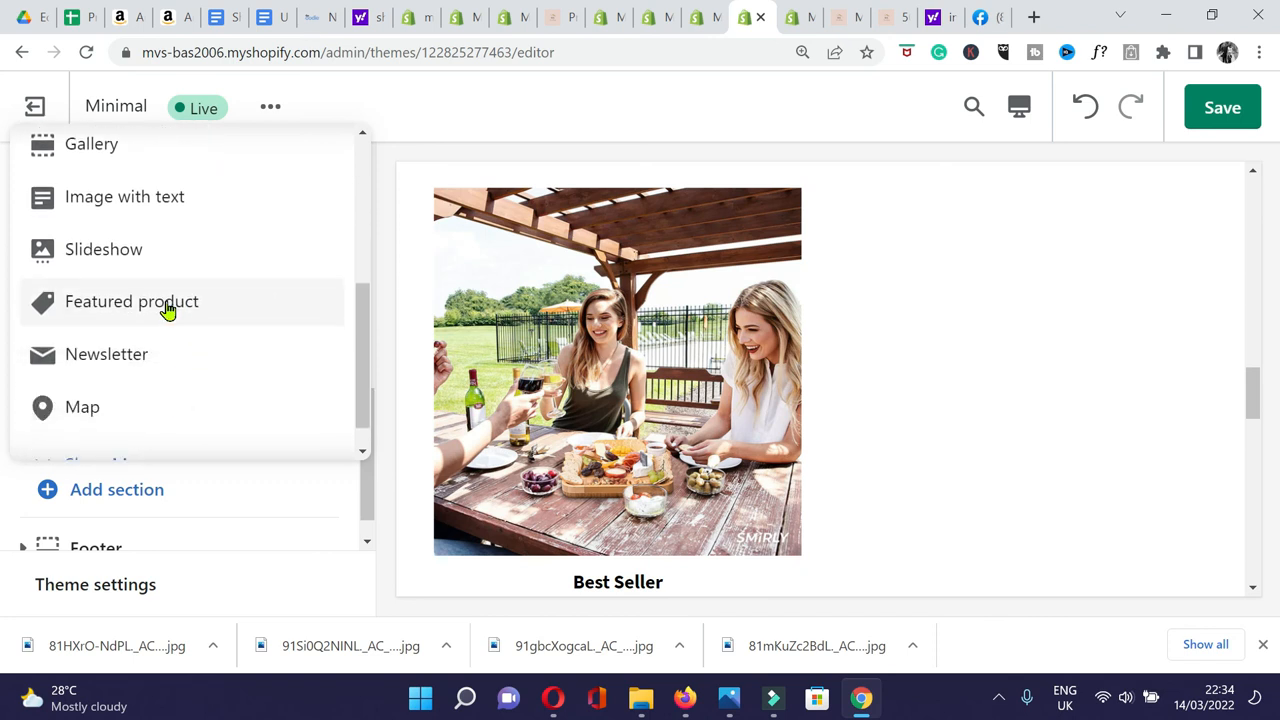
click(166, 305)
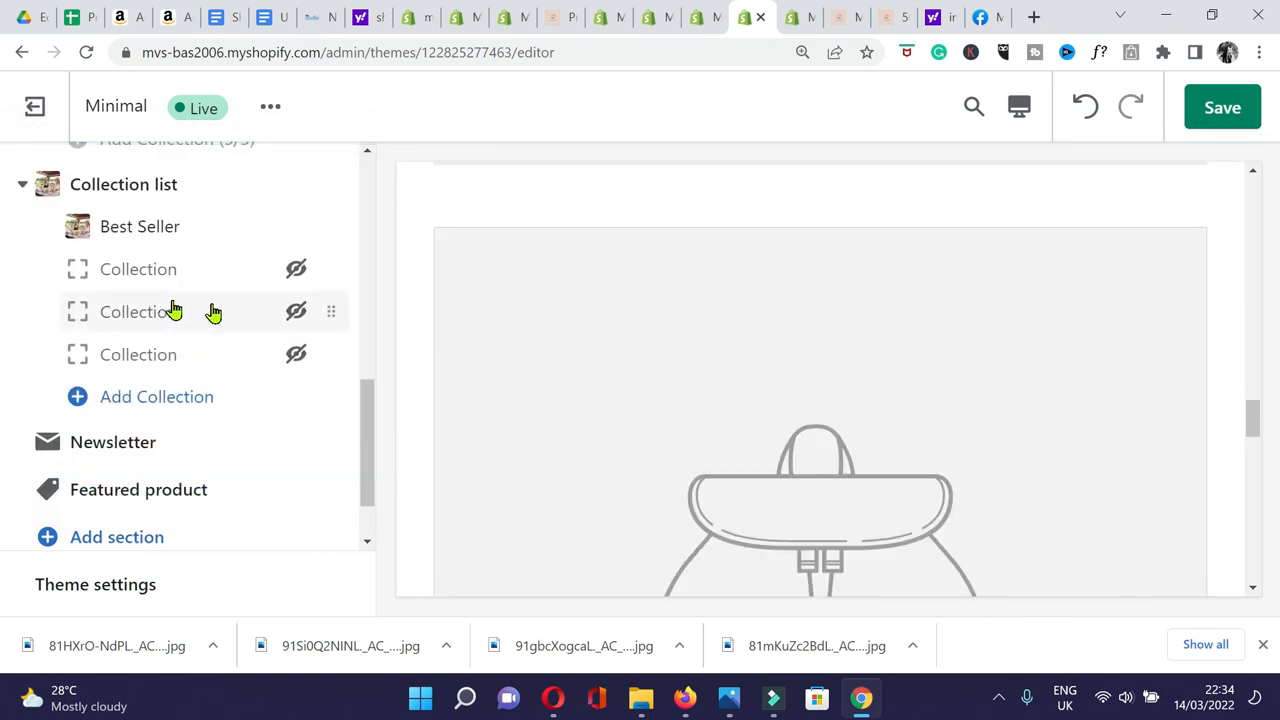
Assign the Bamboo Cheese Board and Knife Set product to the new Featured product section.
scroll(734, 380, down, 4)
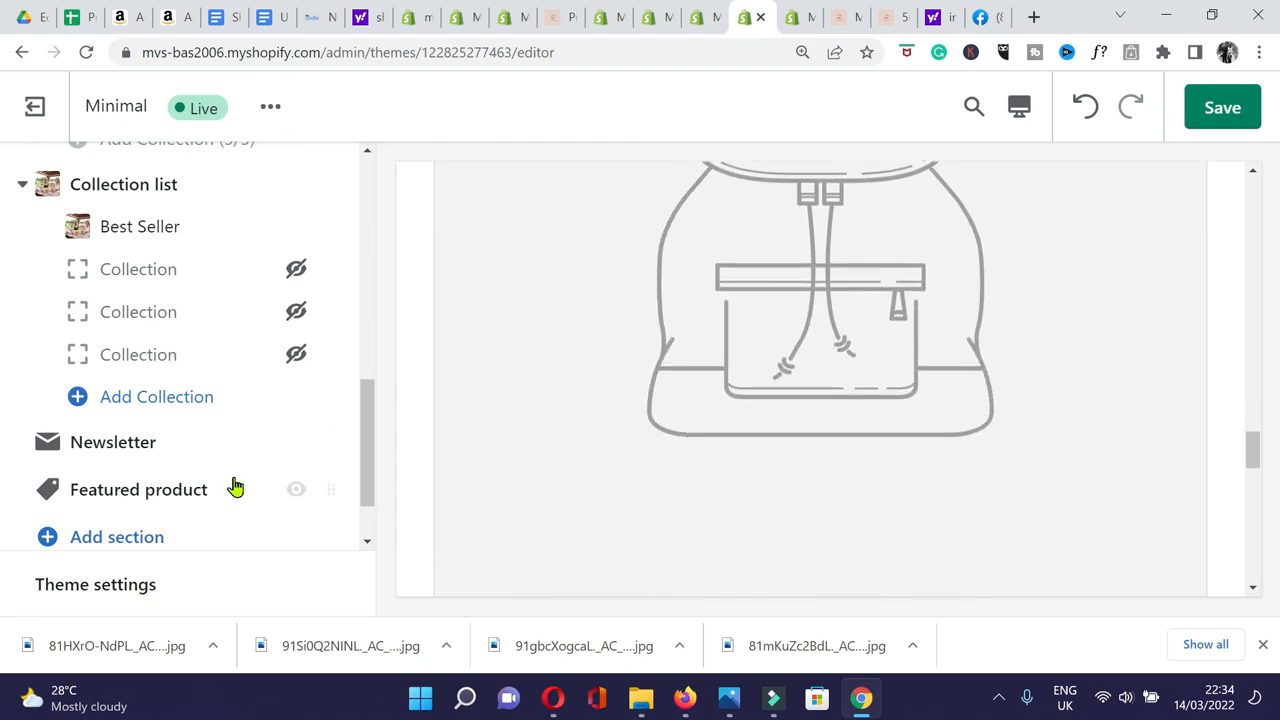
scroll(234, 487, down, 1)
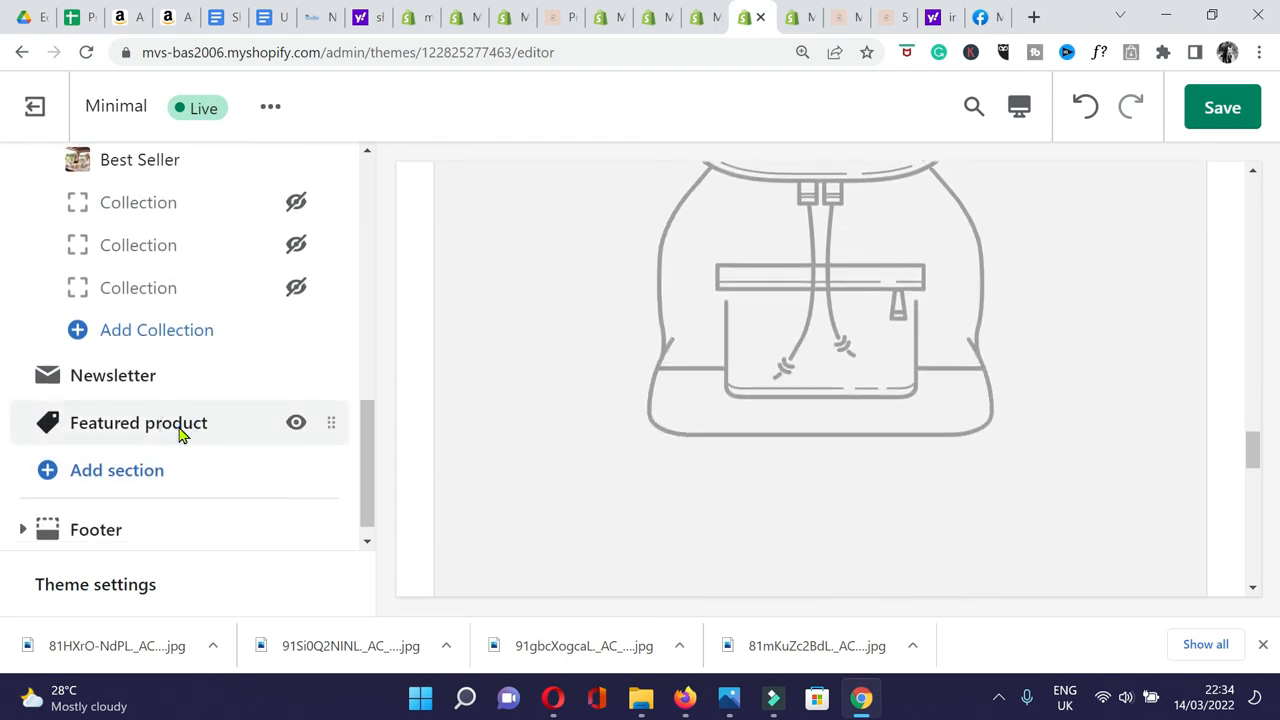
click(180, 432)
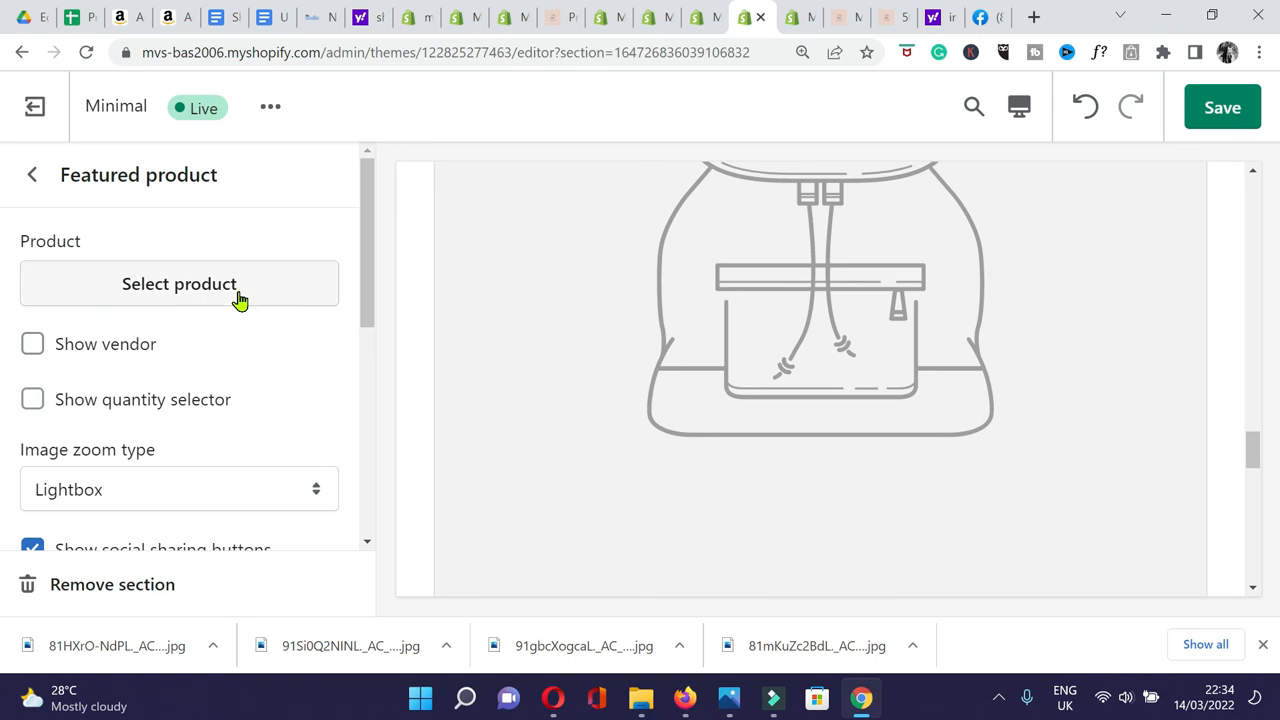
scroll(240, 301, down, 1)
scroll(240, 300, up, 1)
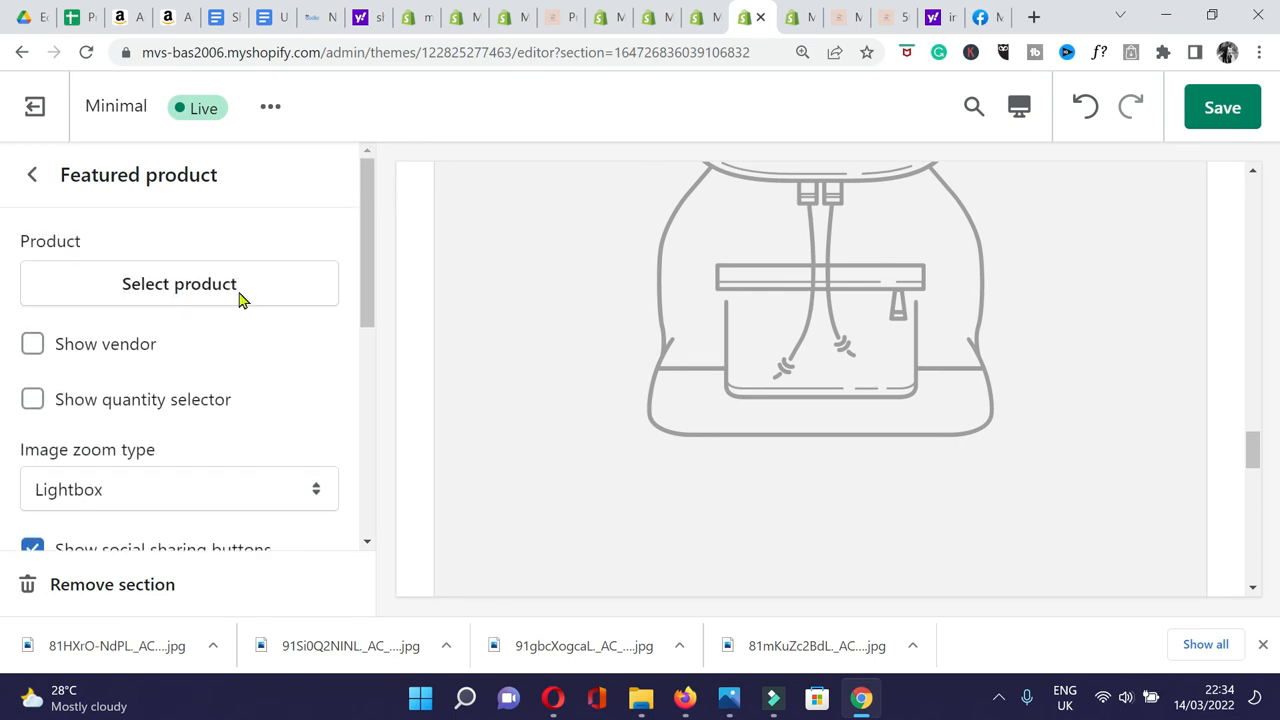
click(239, 295)
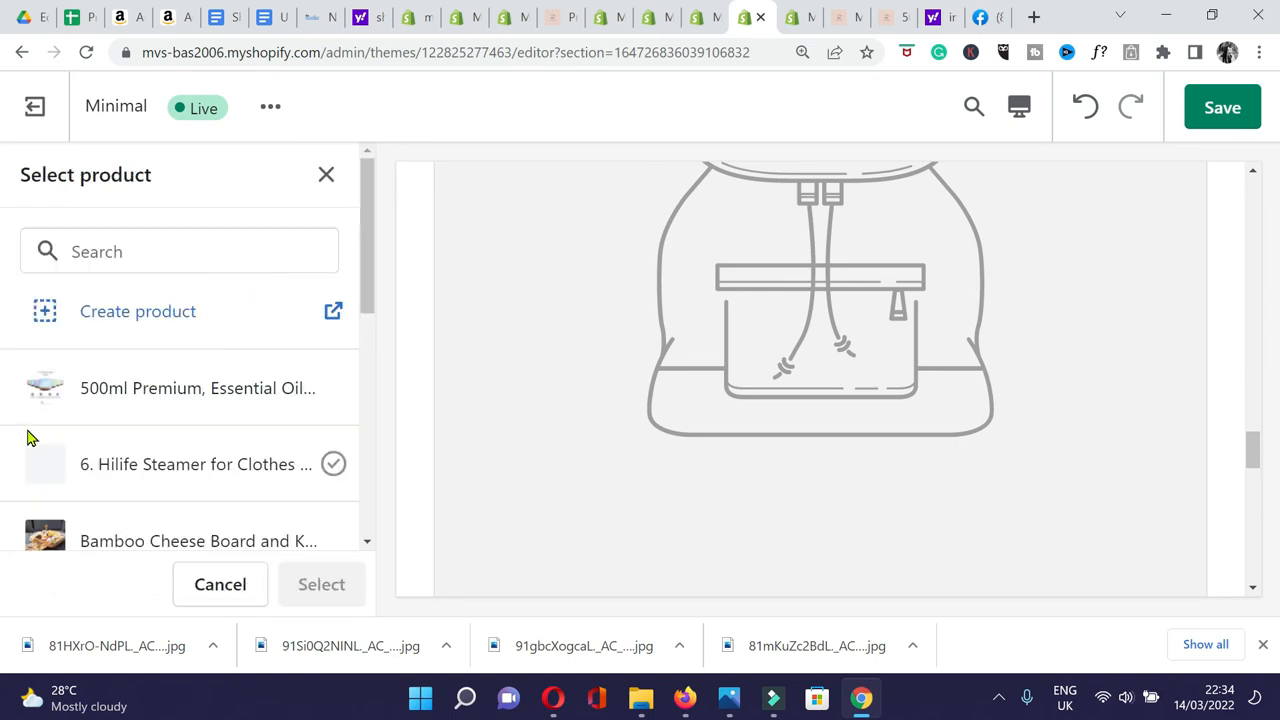
scroll(12, 445, down, 1)
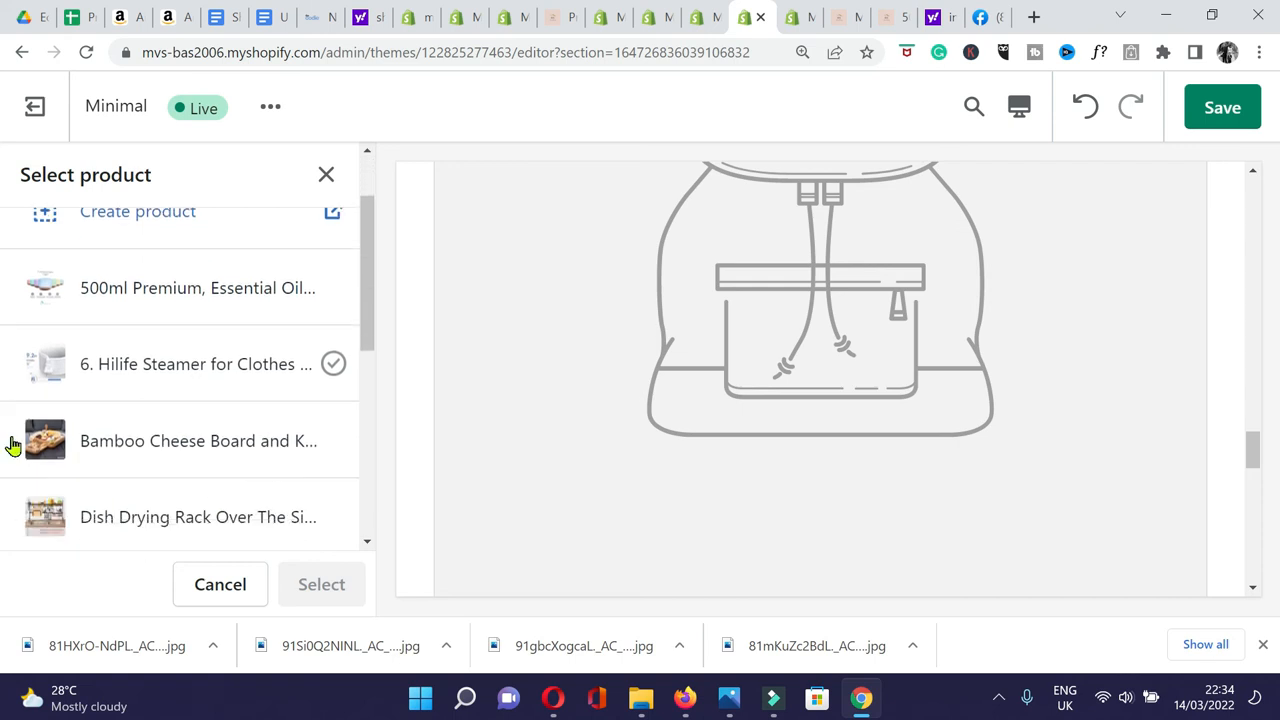
click(193, 447)
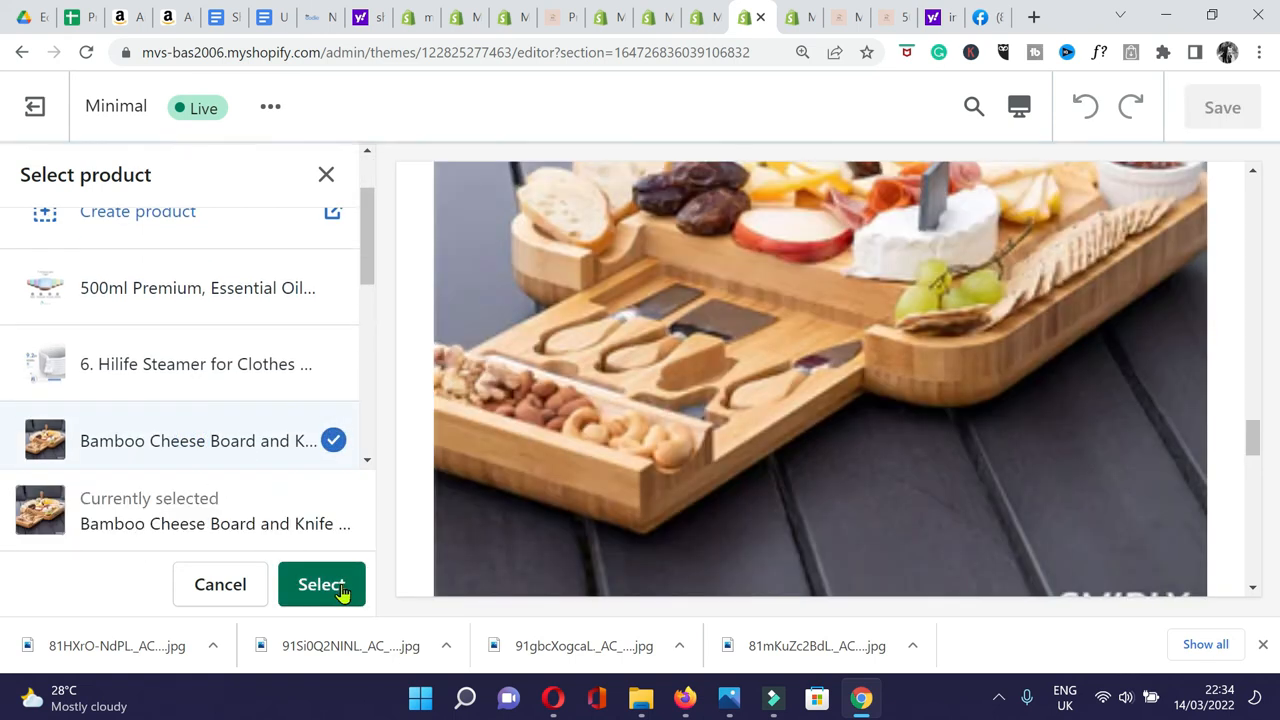
click(340, 590)
Enable the quantity selector for the featured product and save the theme.
scroll(294, 417, down, 2)
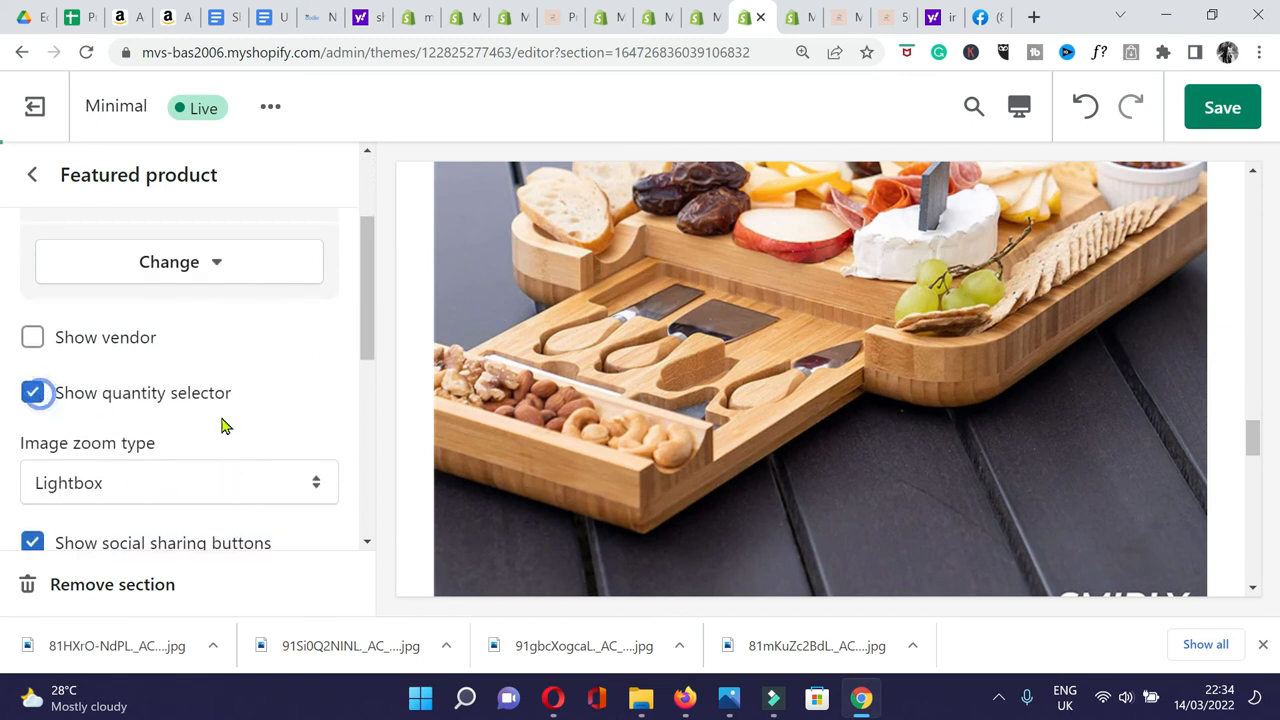
scroll(224, 426, down, 4)
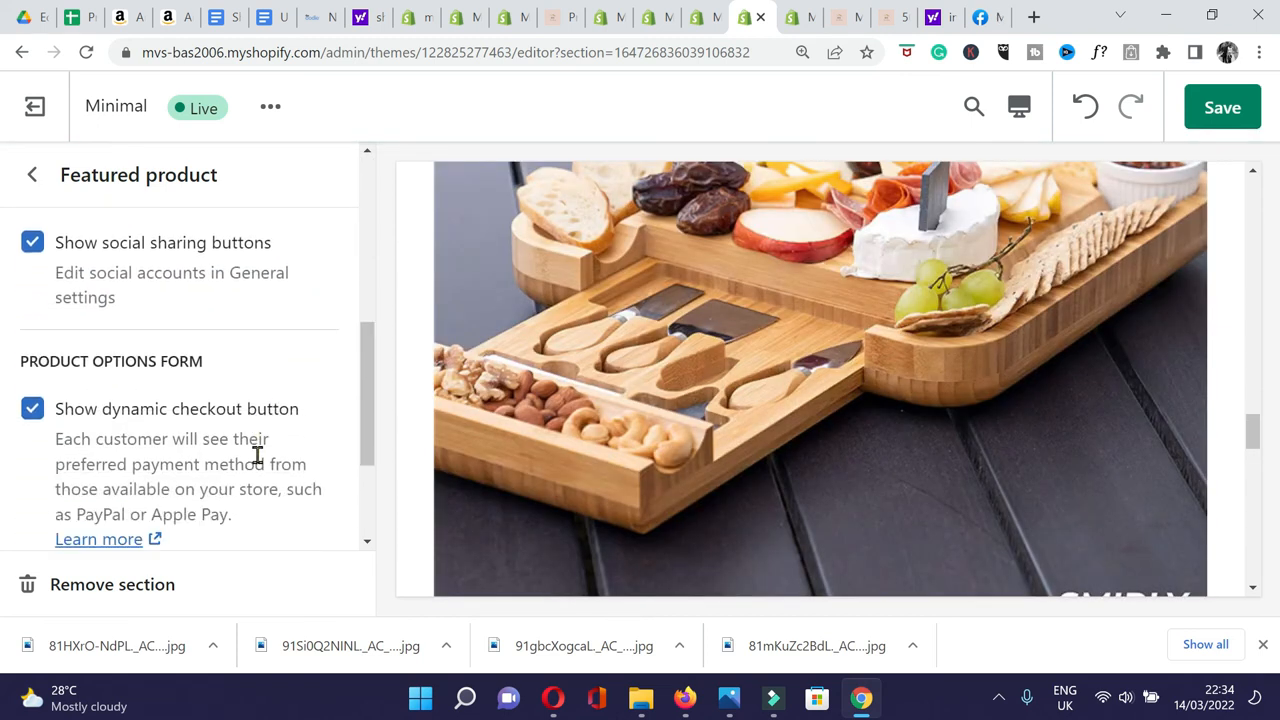
scroll(257, 455, down, 2)
scroll(140, 408, down, 1)
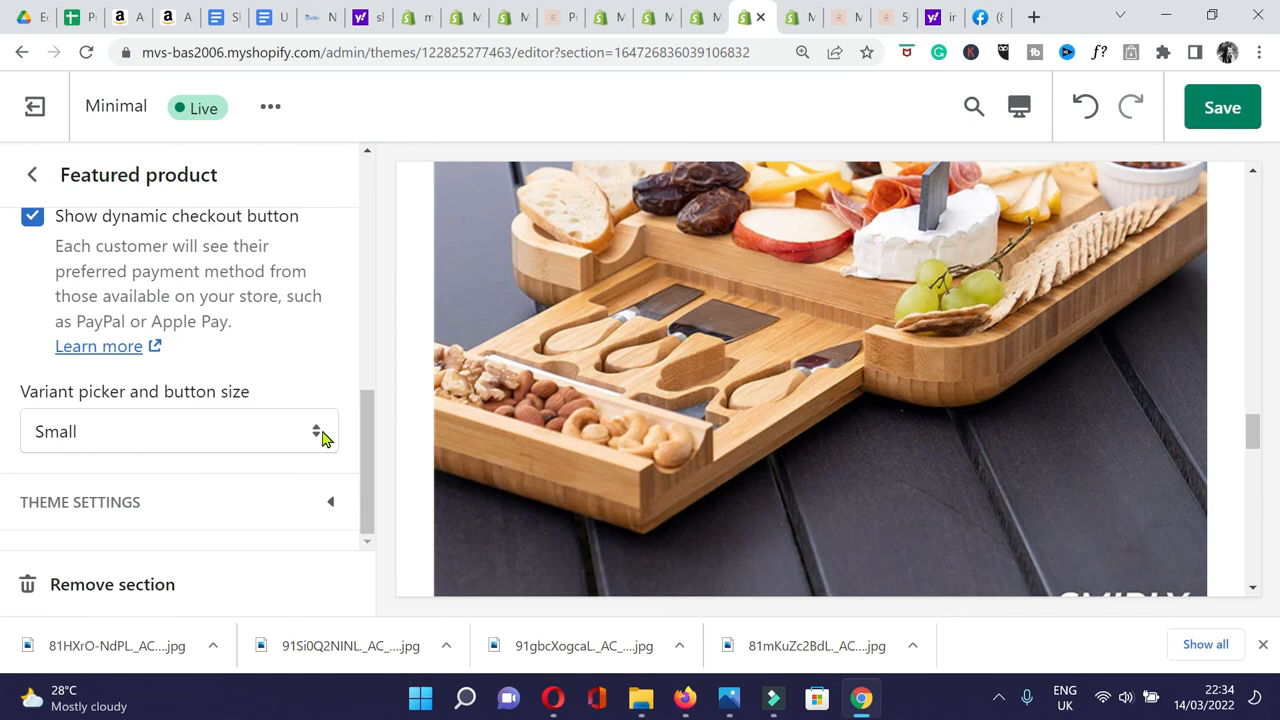
click(1222, 108)
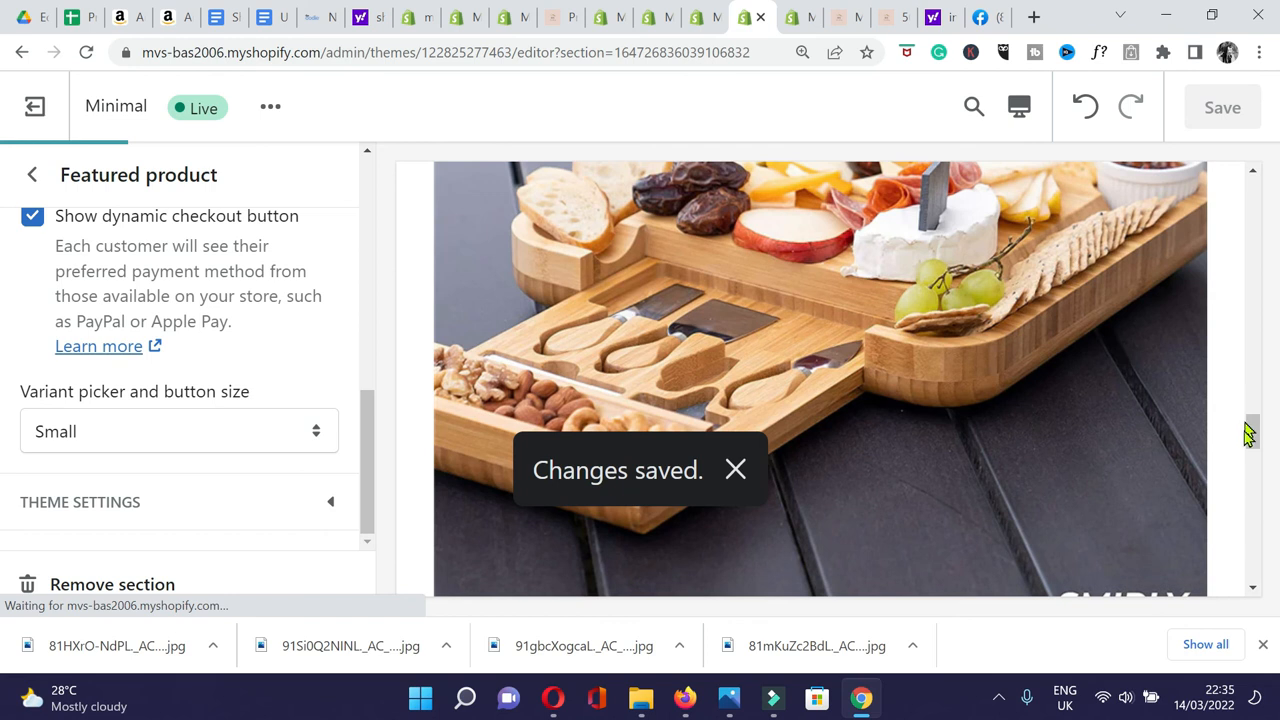
Reload the storefront preview, go to its home page and review the page's sections.
drag(1265, 425, 1272, 180)
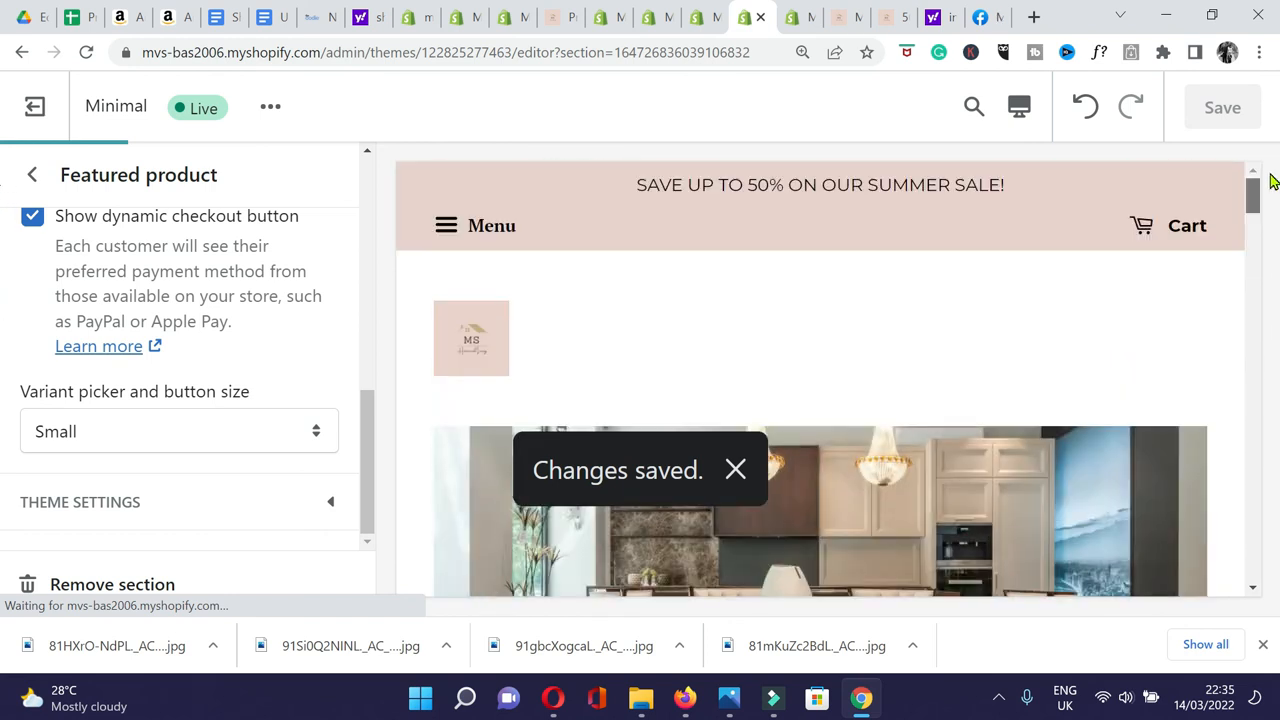
click(891, 22)
click(686, 56)
key(Return)
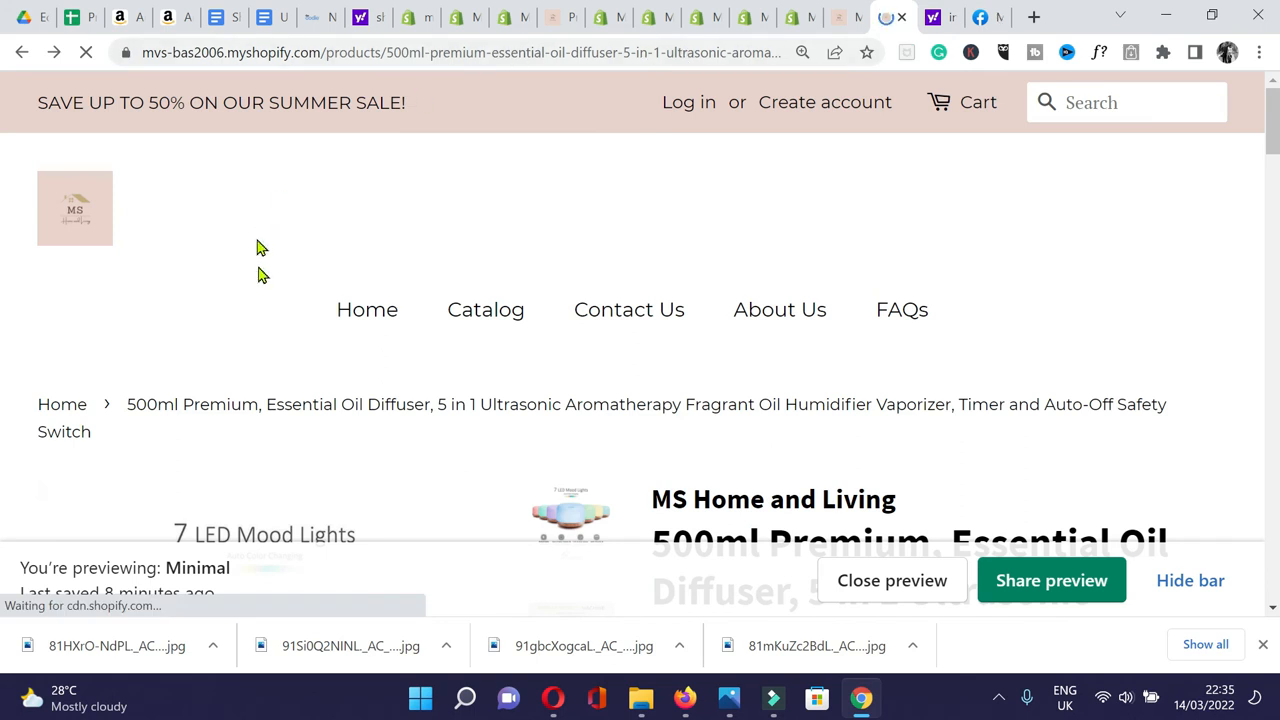
click(360, 318)
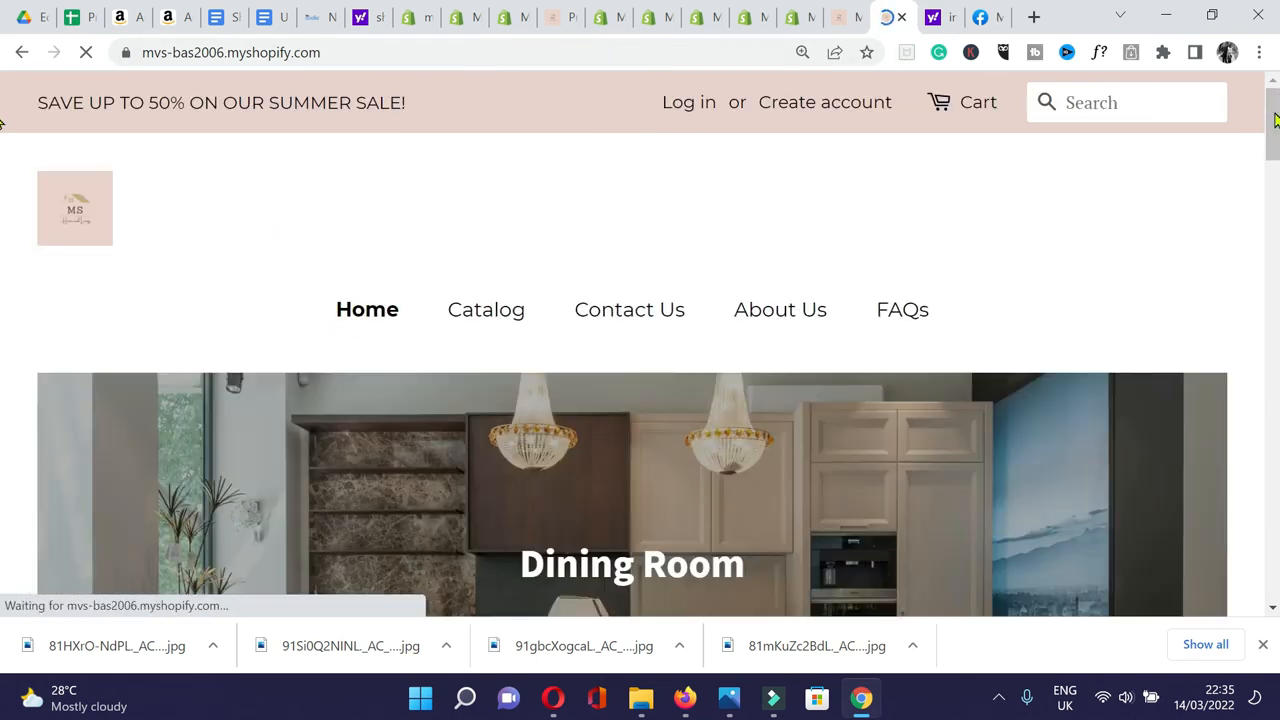
drag(1275, 120, 1238, 168)
scroll(636, 192, up, 3)
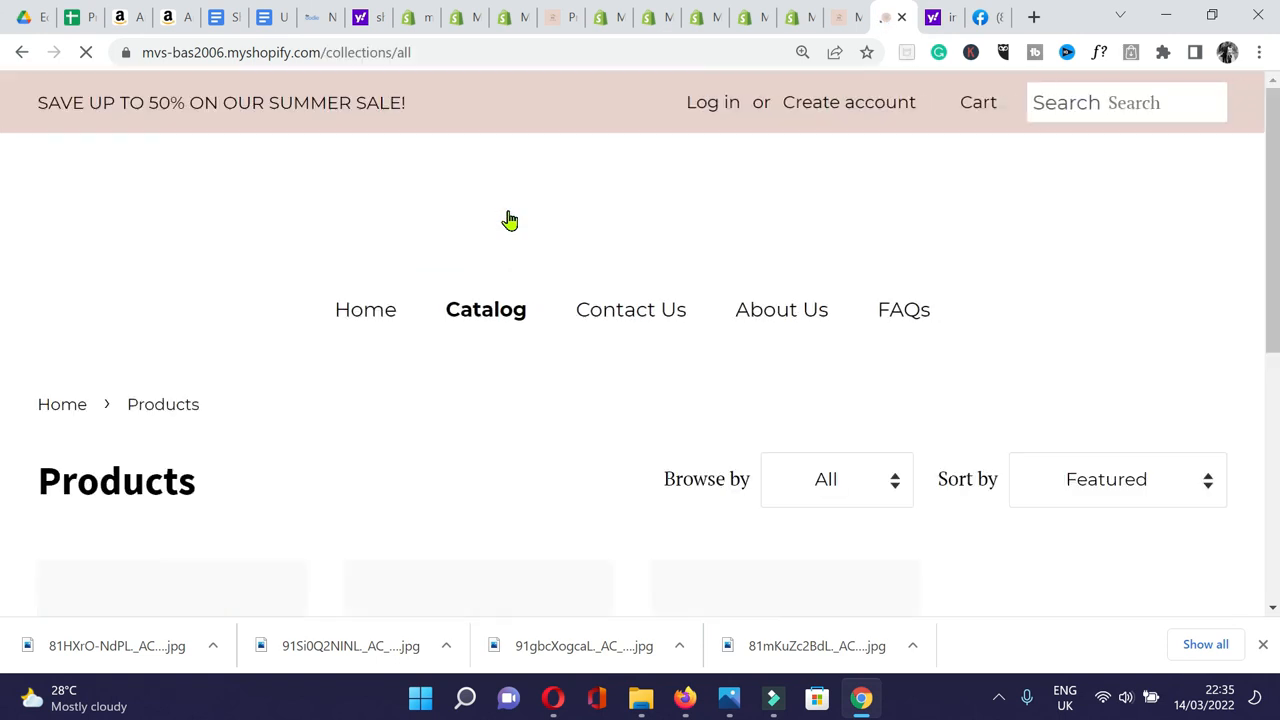
Examine the products, prices and sold-out labels on the storefront's Catalog page.
drag(1272, 115, 1258, 320)
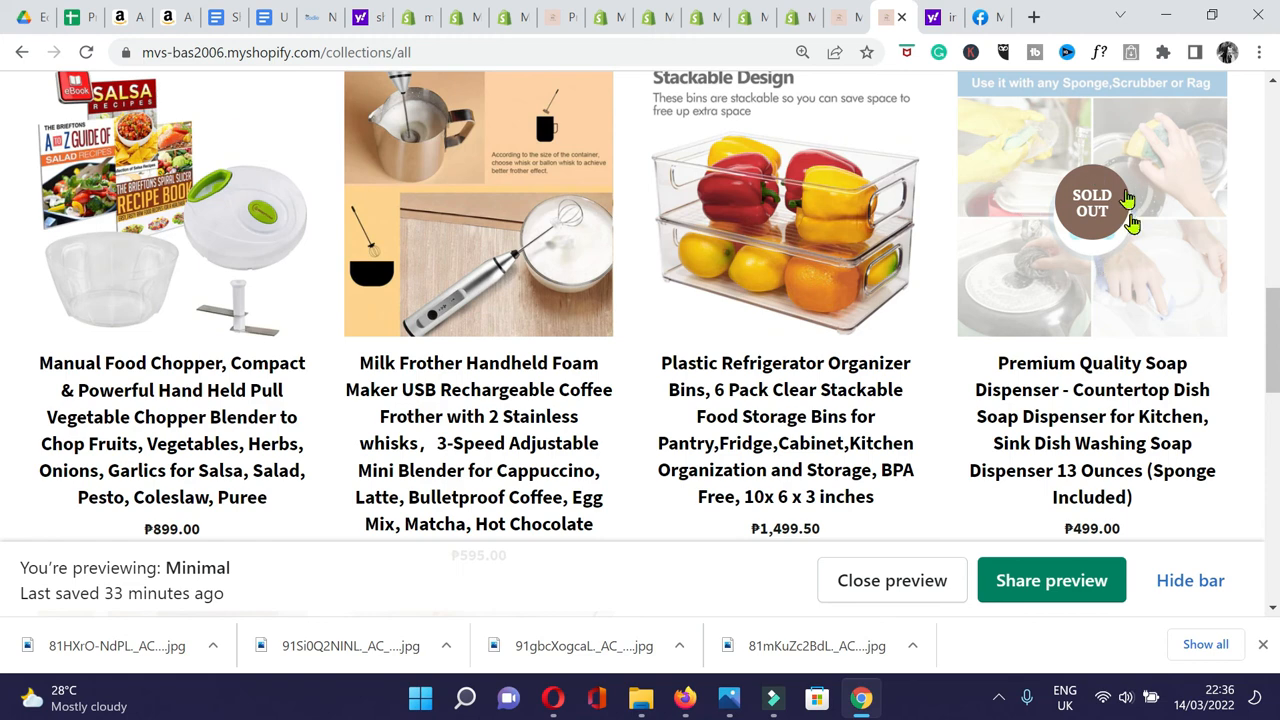
mouse_move(1266, 337)
mouse_down()
mouse_move(1262, 437)
mouse_move(1266, 300)
mouse_move(1266, 320)
mouse_up()
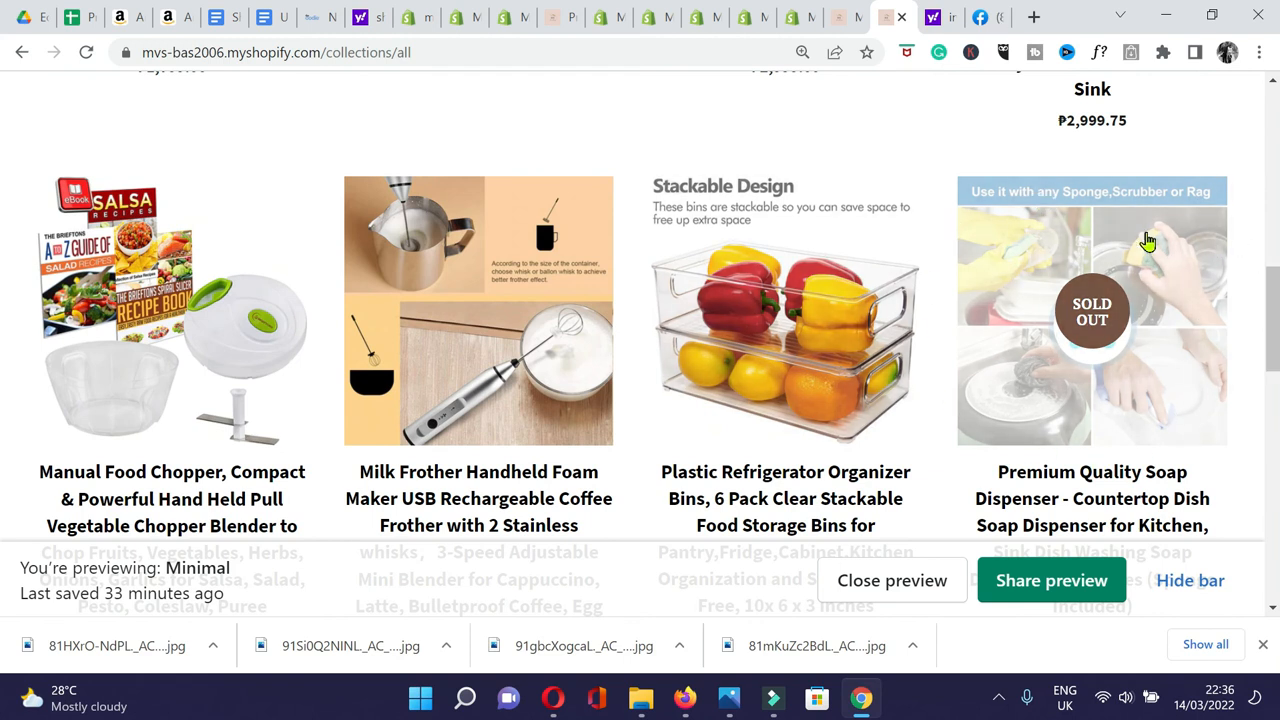
drag(1276, 314, 1279, 97)
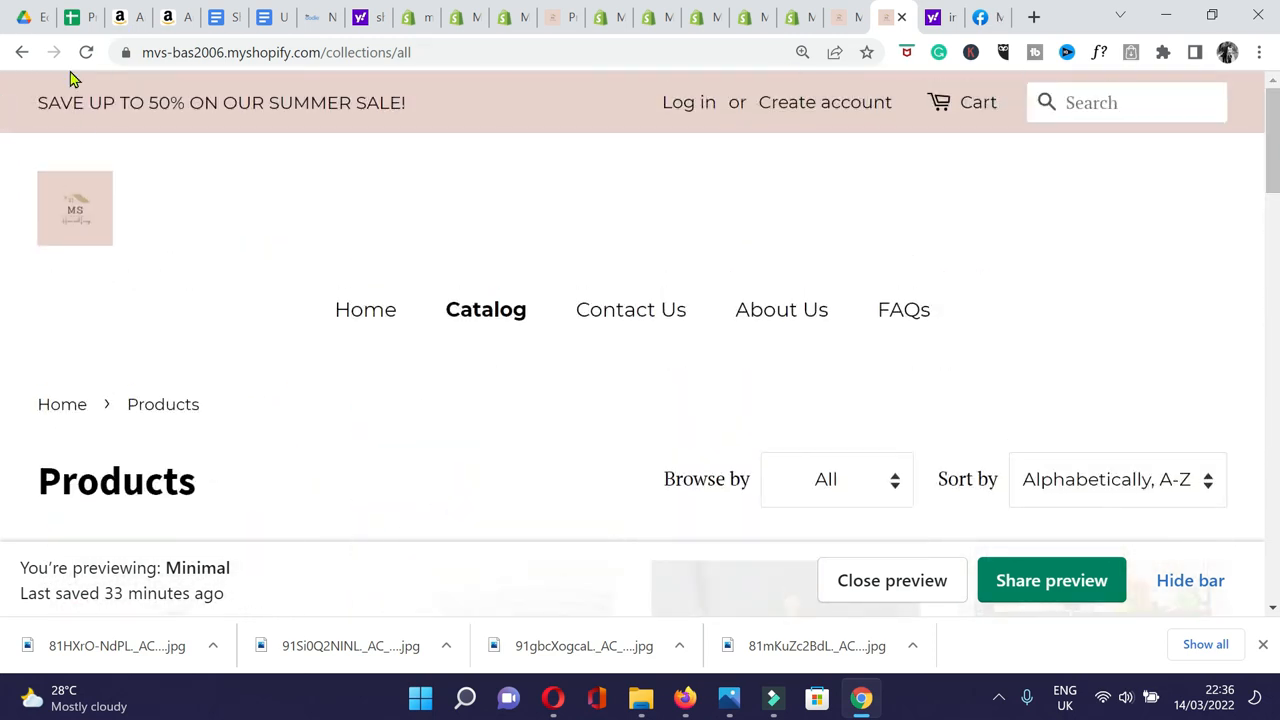
scroll(260, 318, down, 6)
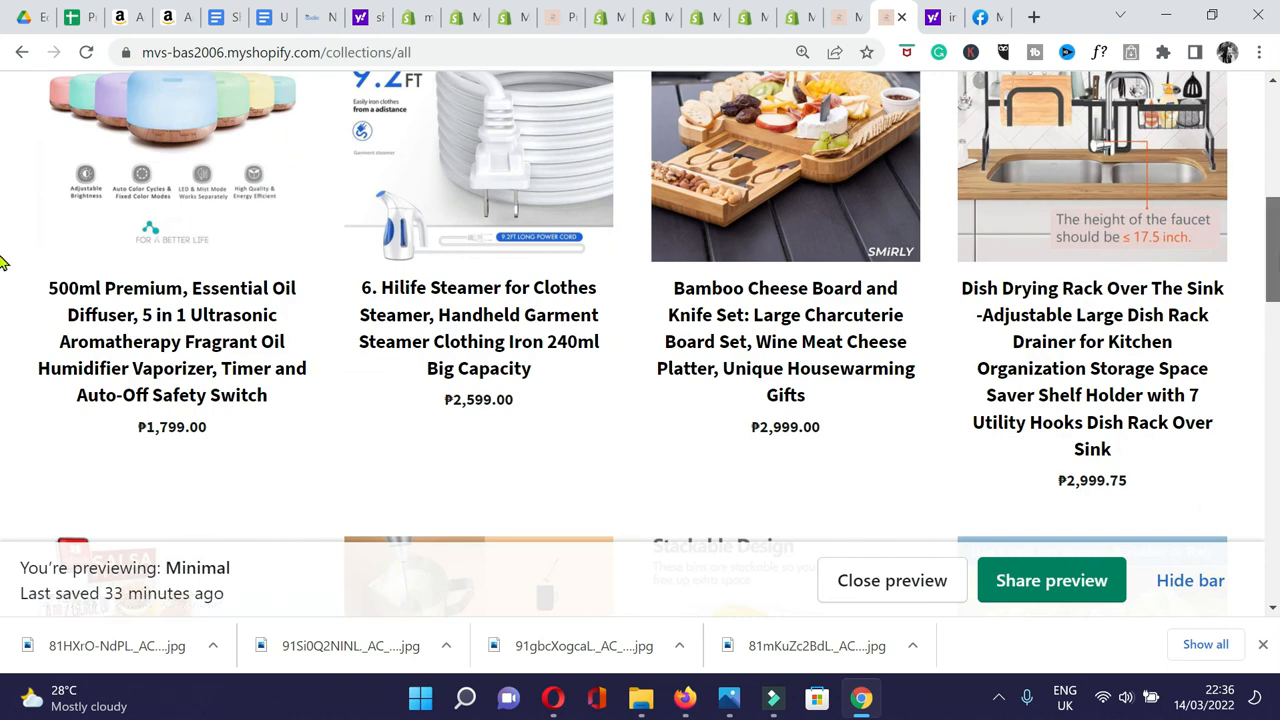
drag(1279, 256, 1268, 120)
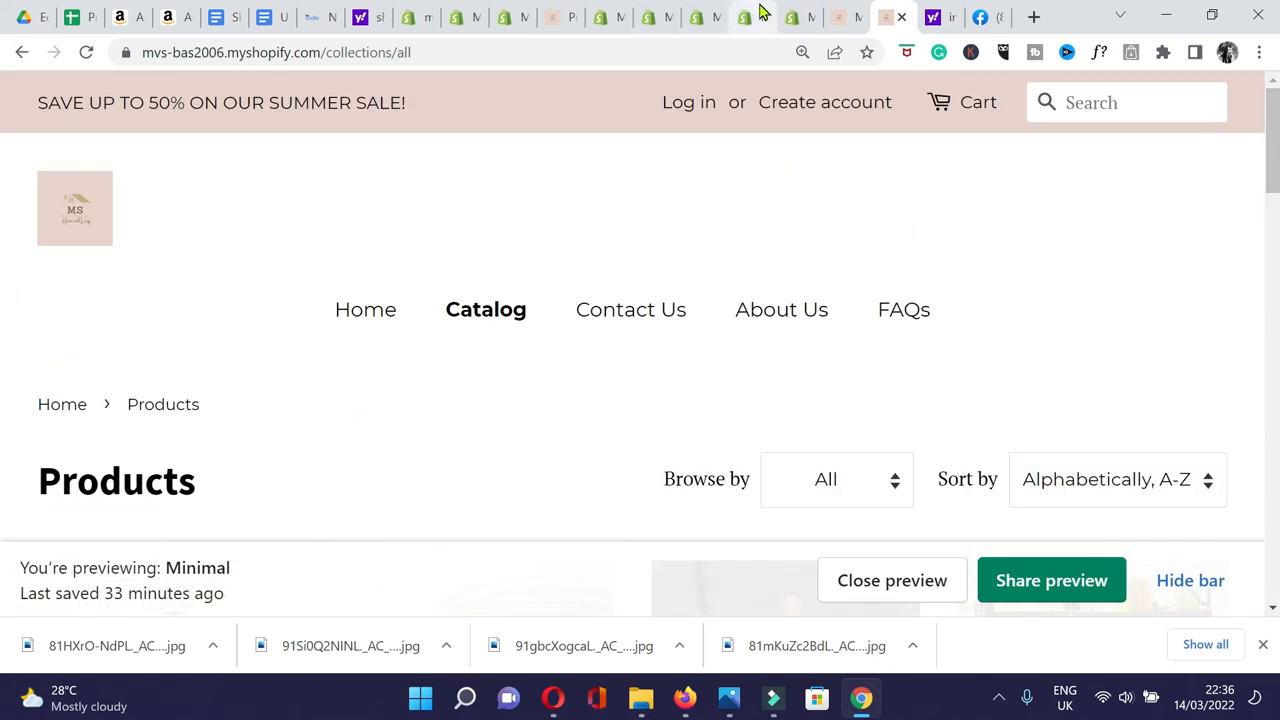
Return to the theme editor, exit to the Themes page, and reopen the current Minimal theme for customization.
click(760, 14)
scroll(77, 266, up, 5)
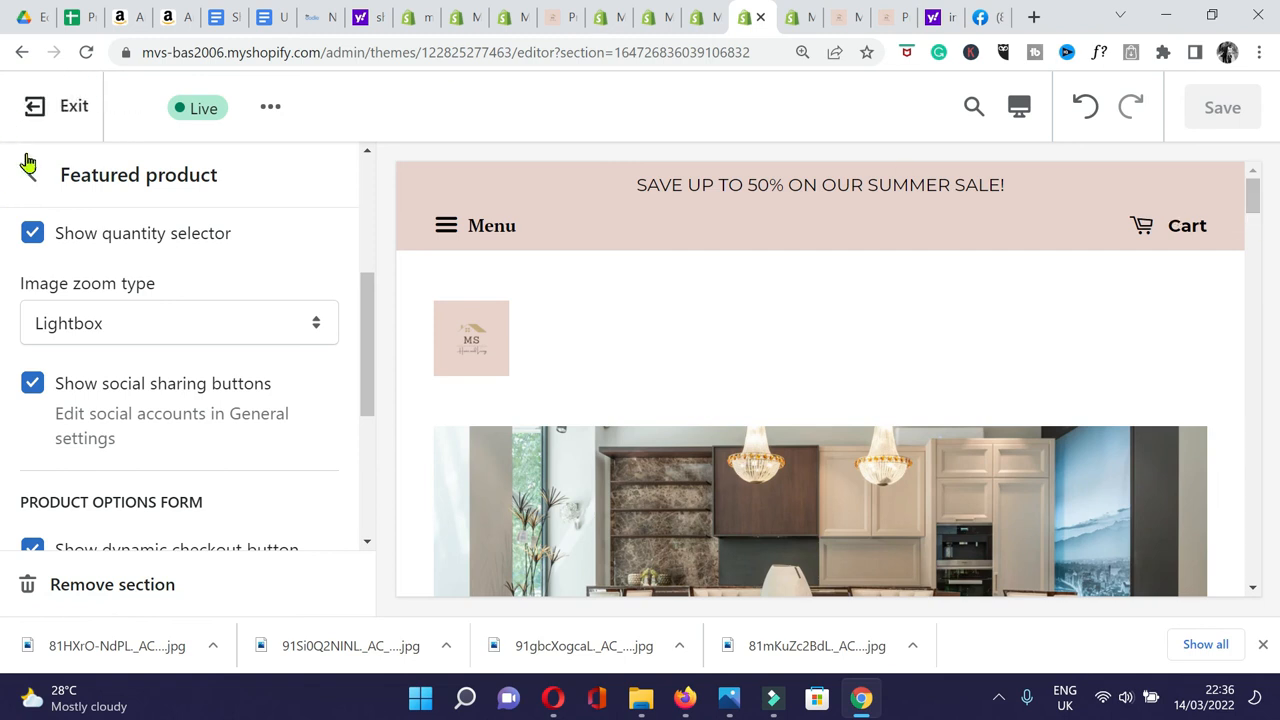
click(40, 105)
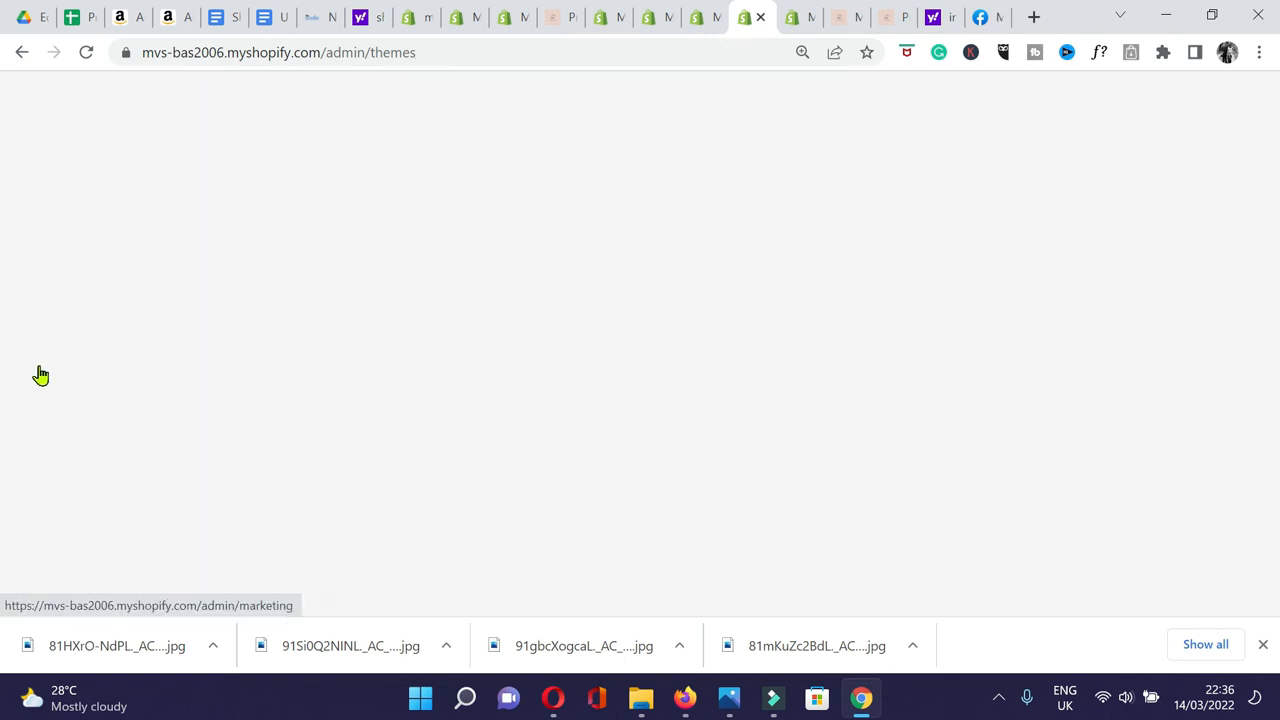
scroll(49, 475, down, 3)
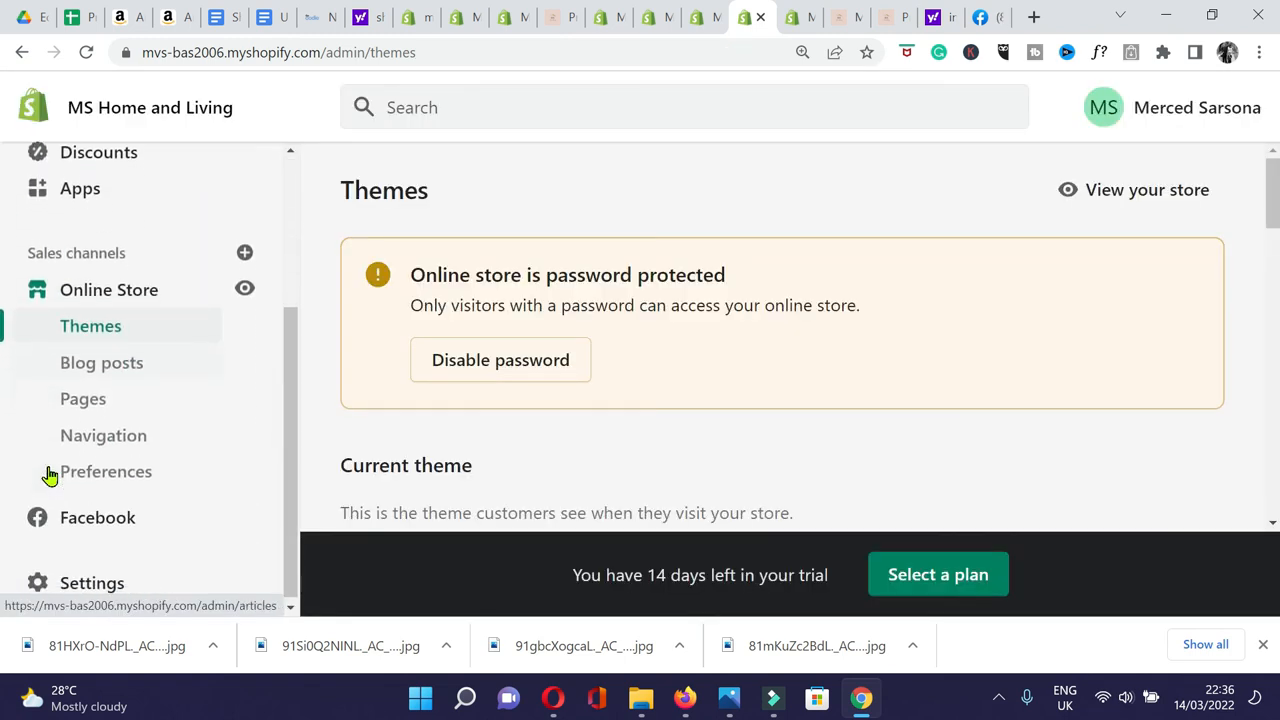
scroll(1086, 429, down, 3)
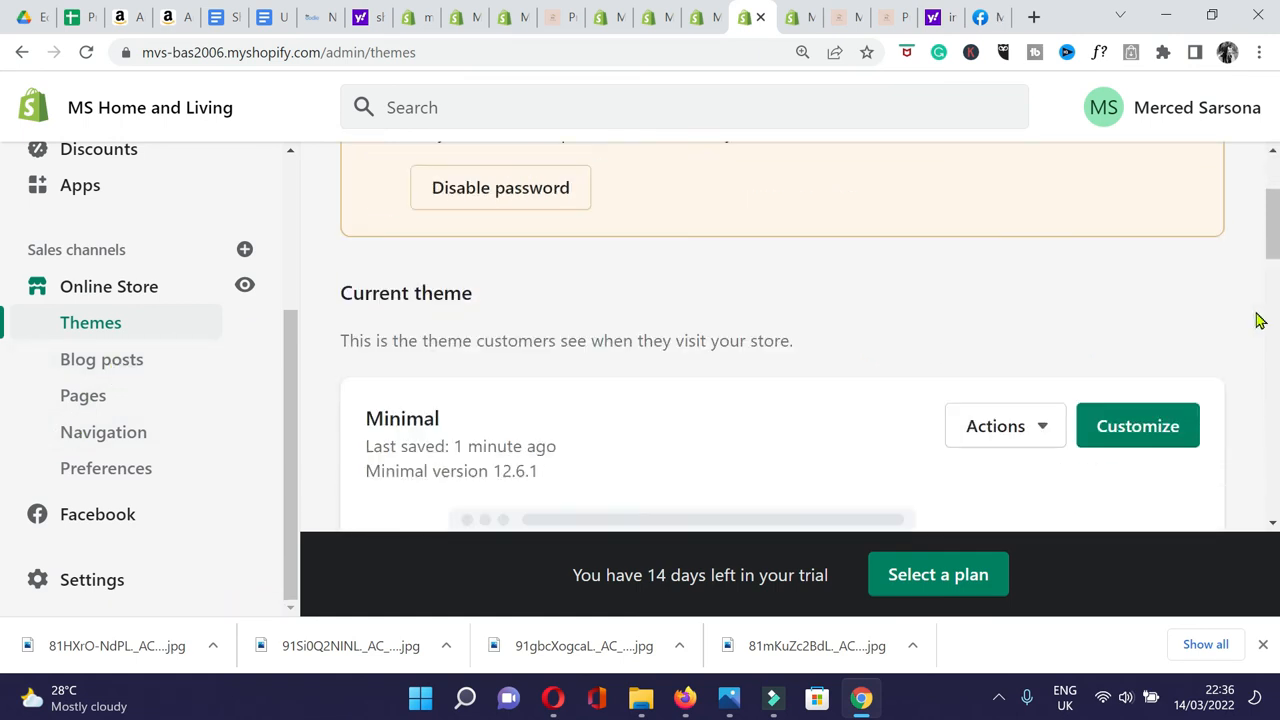
click(1168, 370)
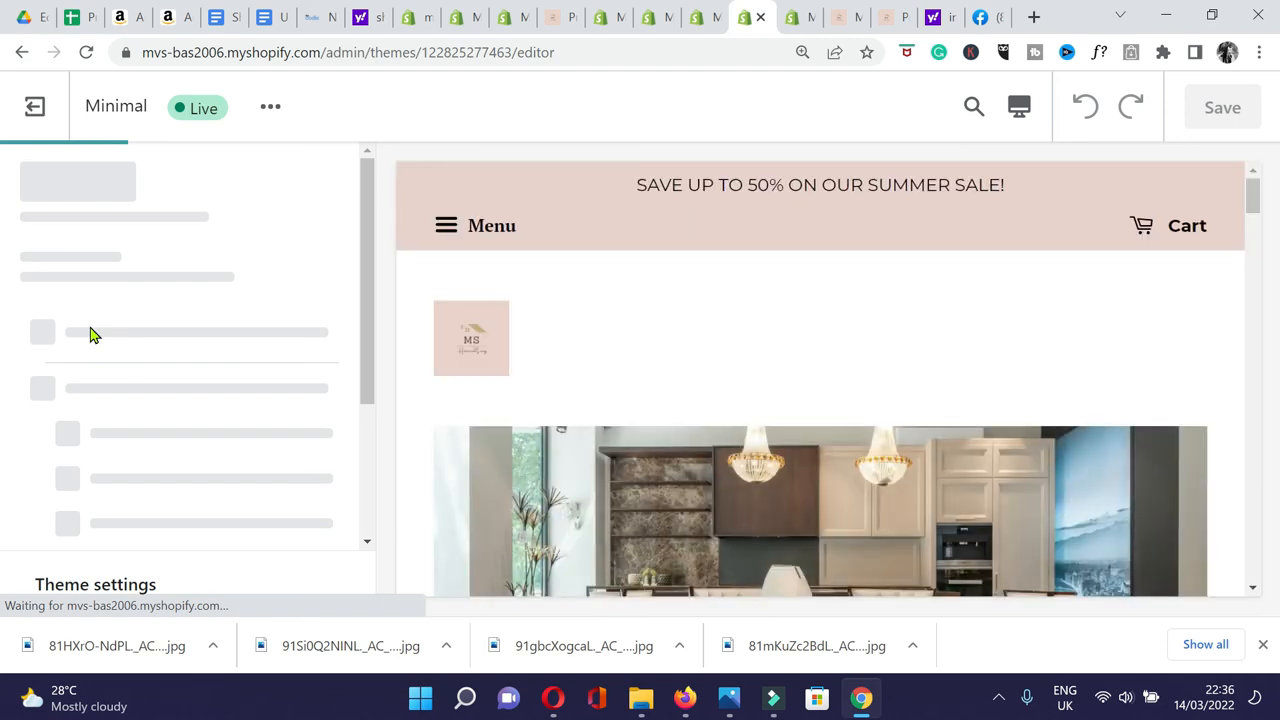
scroll(323, 333, down, 3)
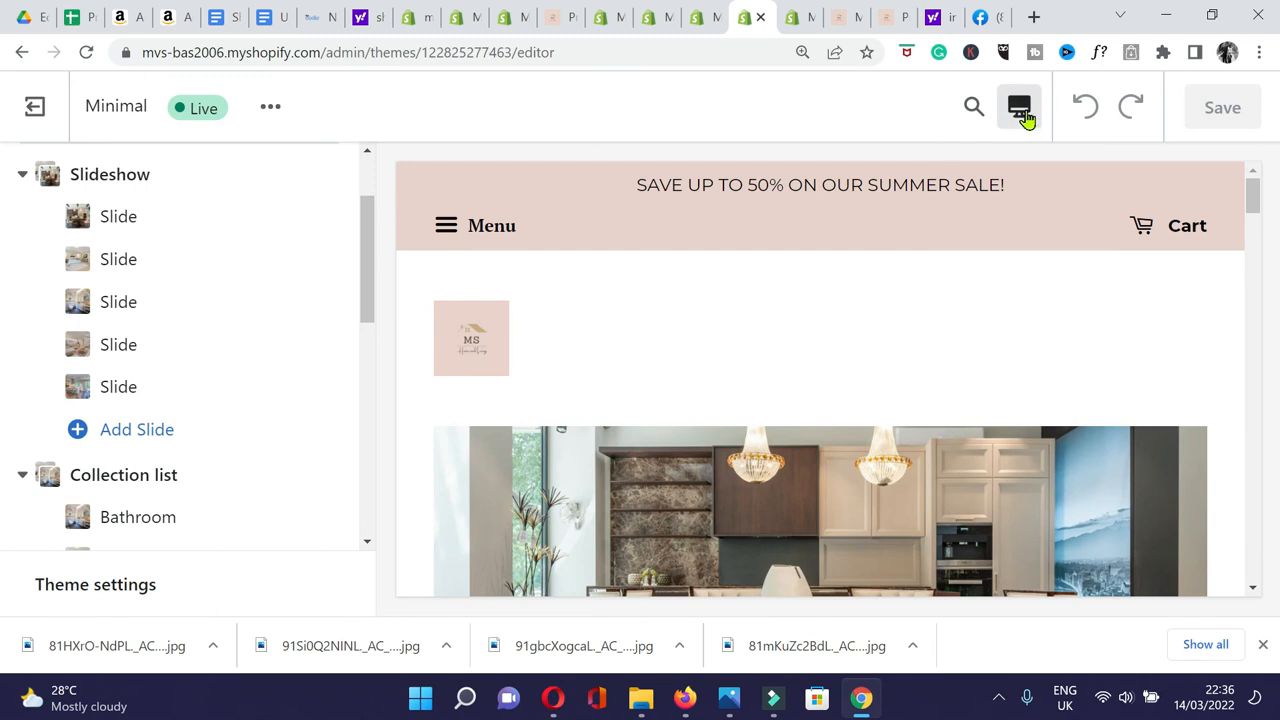
Switch the theme preview to mobile and examine the home page's header and slideshow.
click(1024, 114)
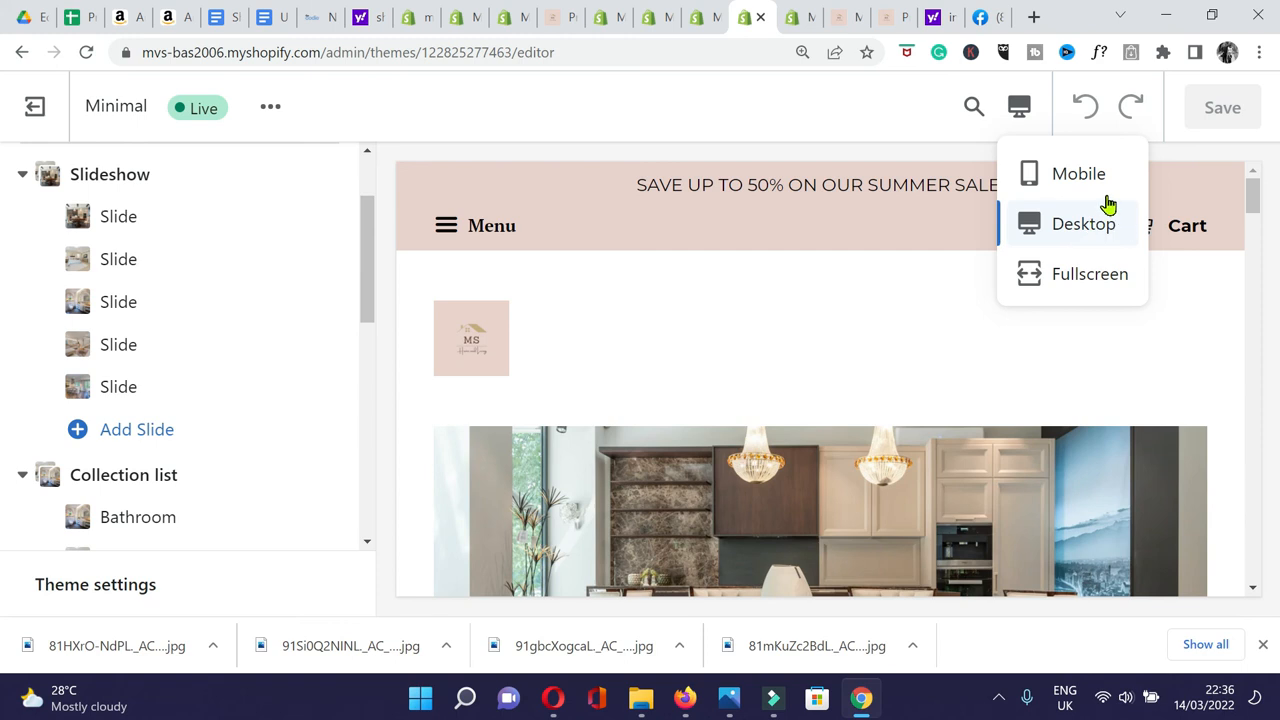
click(1074, 174)
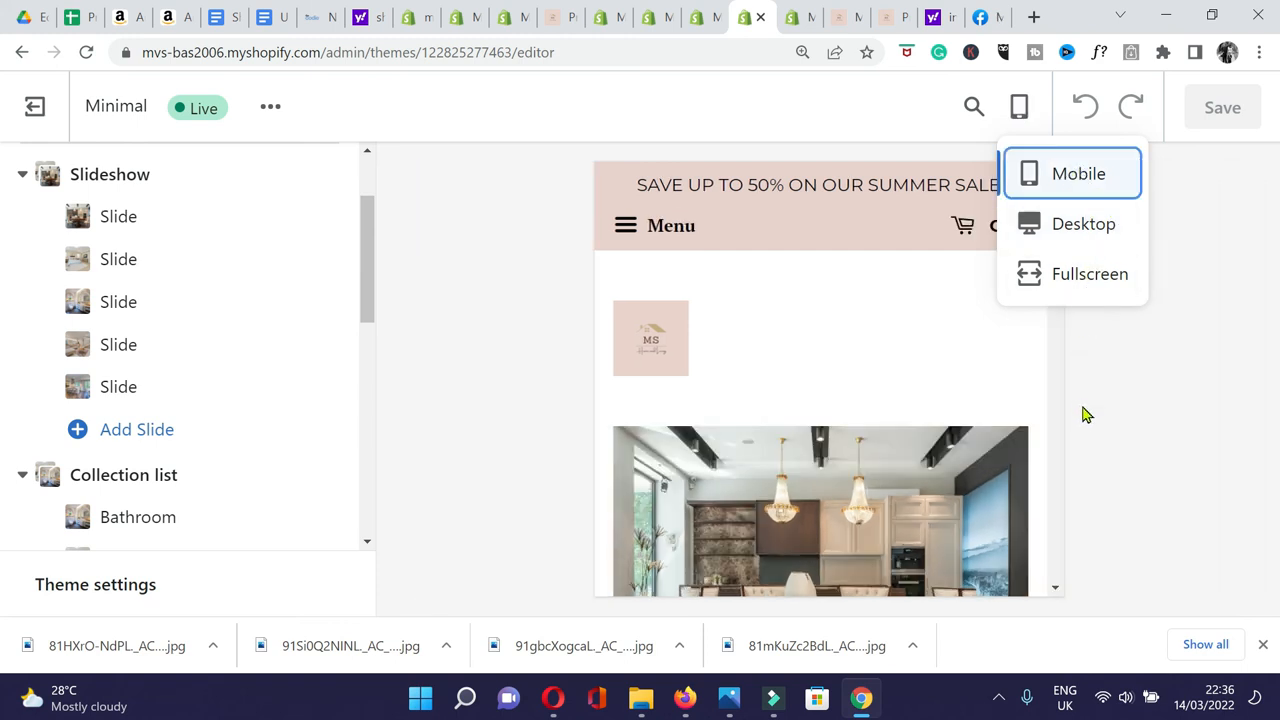
scroll(1038, 376, down, 1)
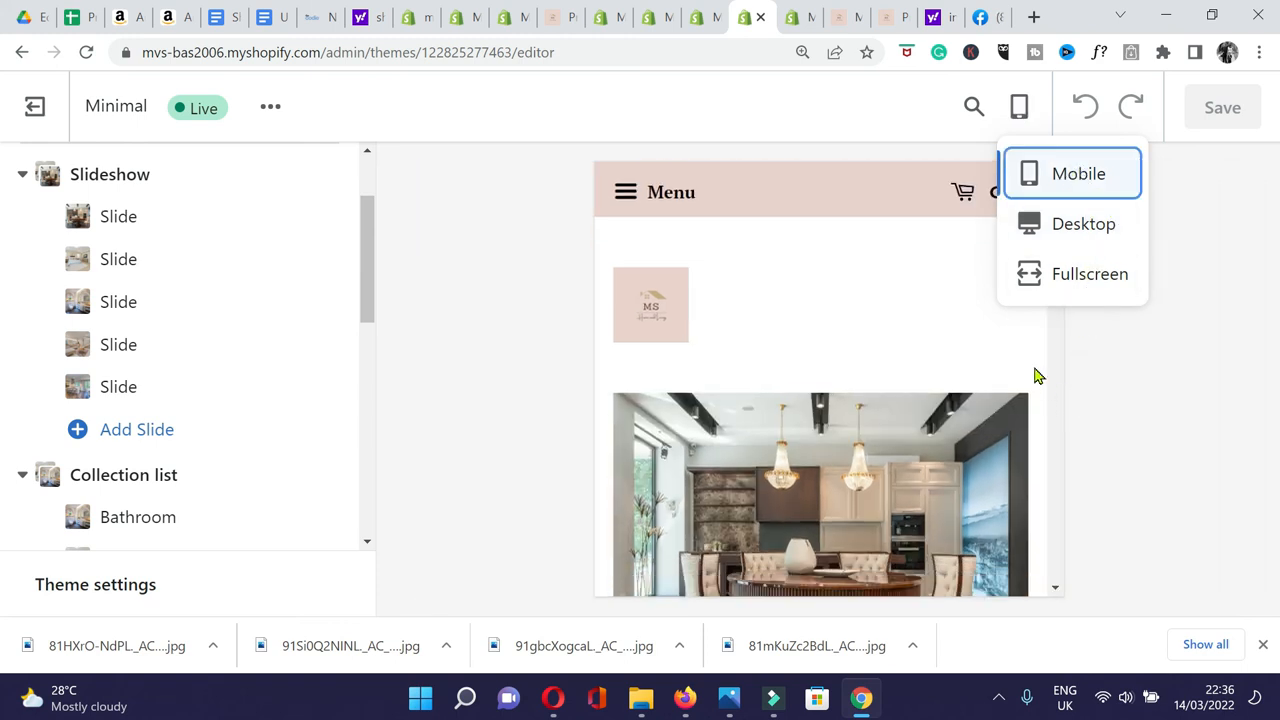
scroll(1052, 341, down, 5)
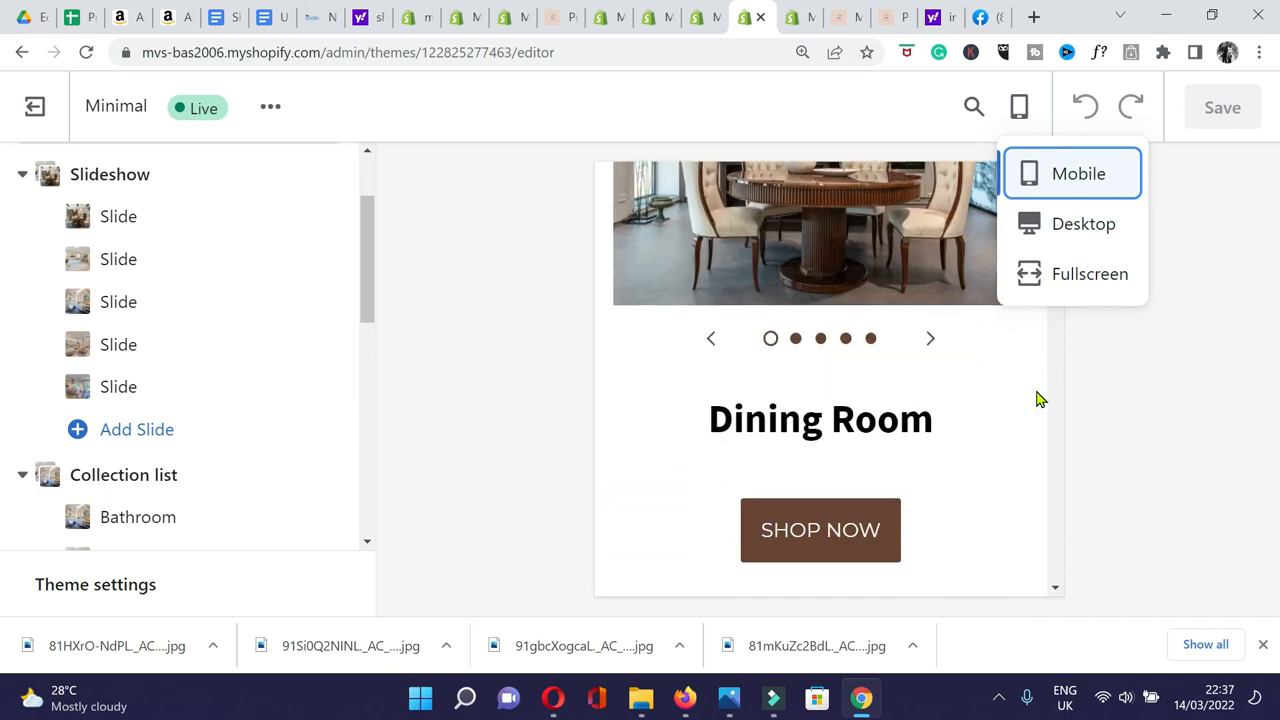
scroll(743, 346, up, 3)
scroll(124, 236, up, 2)
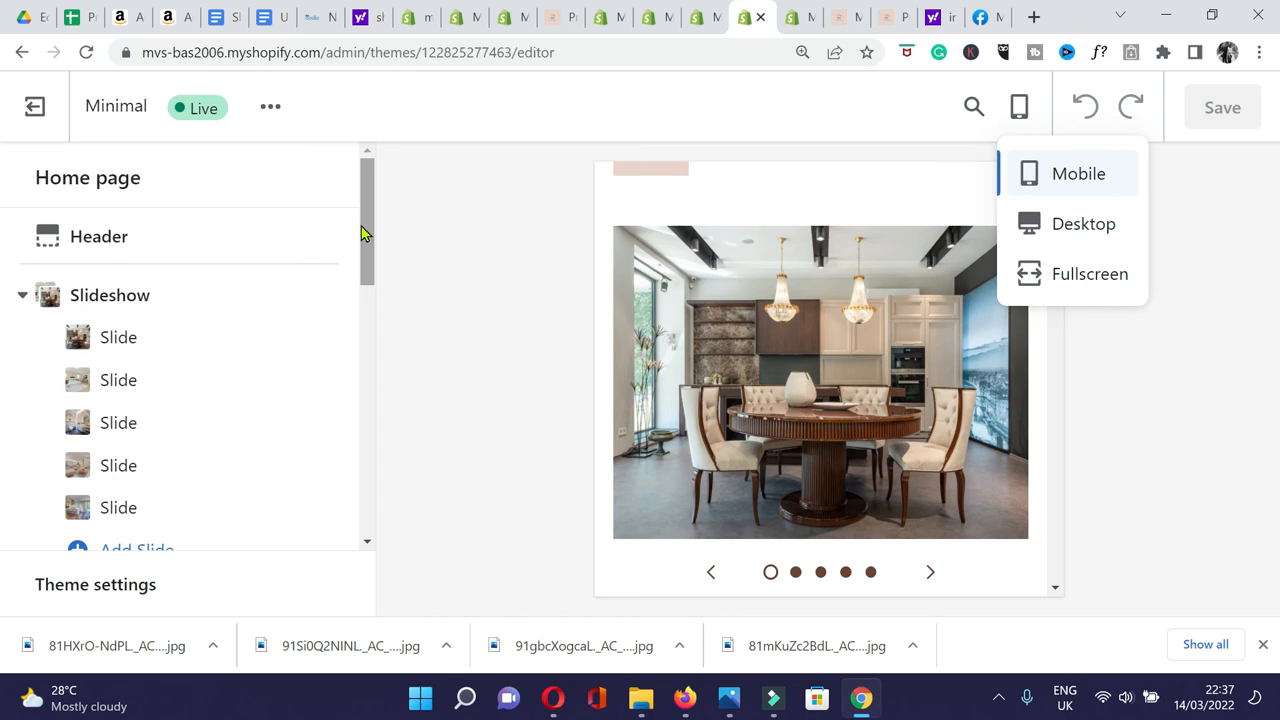
Center the main menu below the logo in the Header section and save the theme.
click(104, 237)
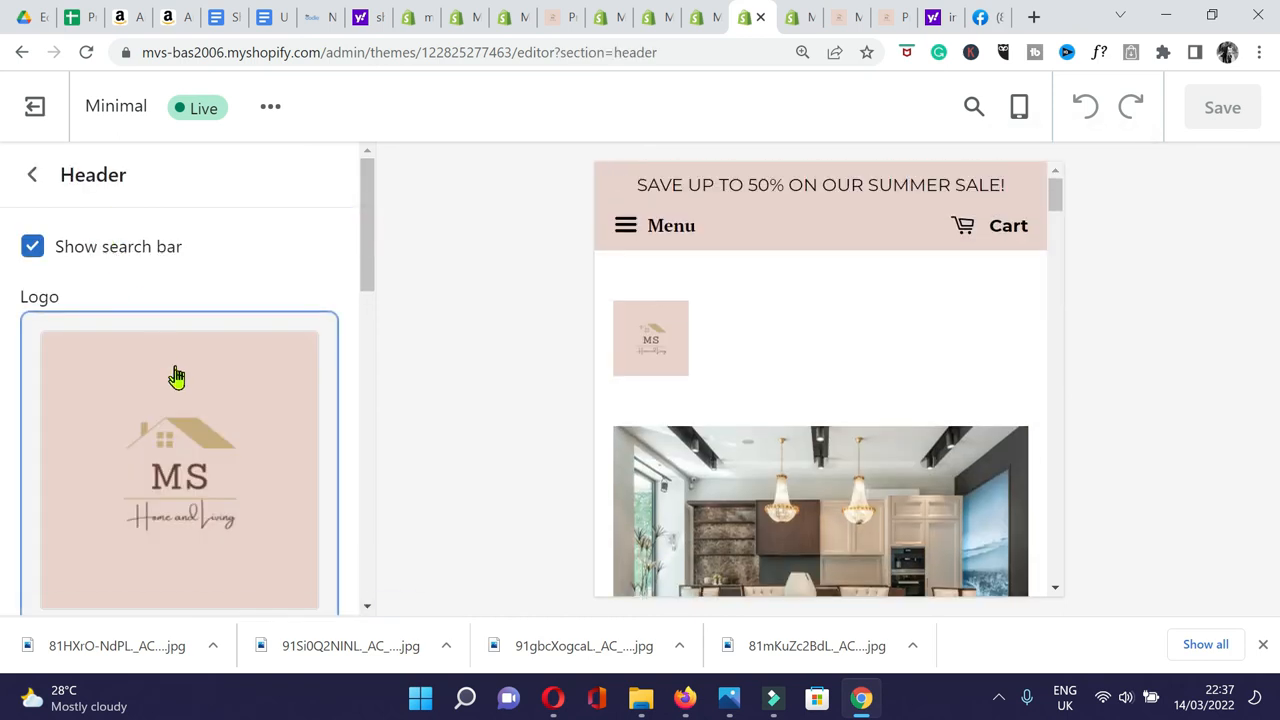
scroll(176, 376, down, 5)
scroll(52, 585, down, 4)
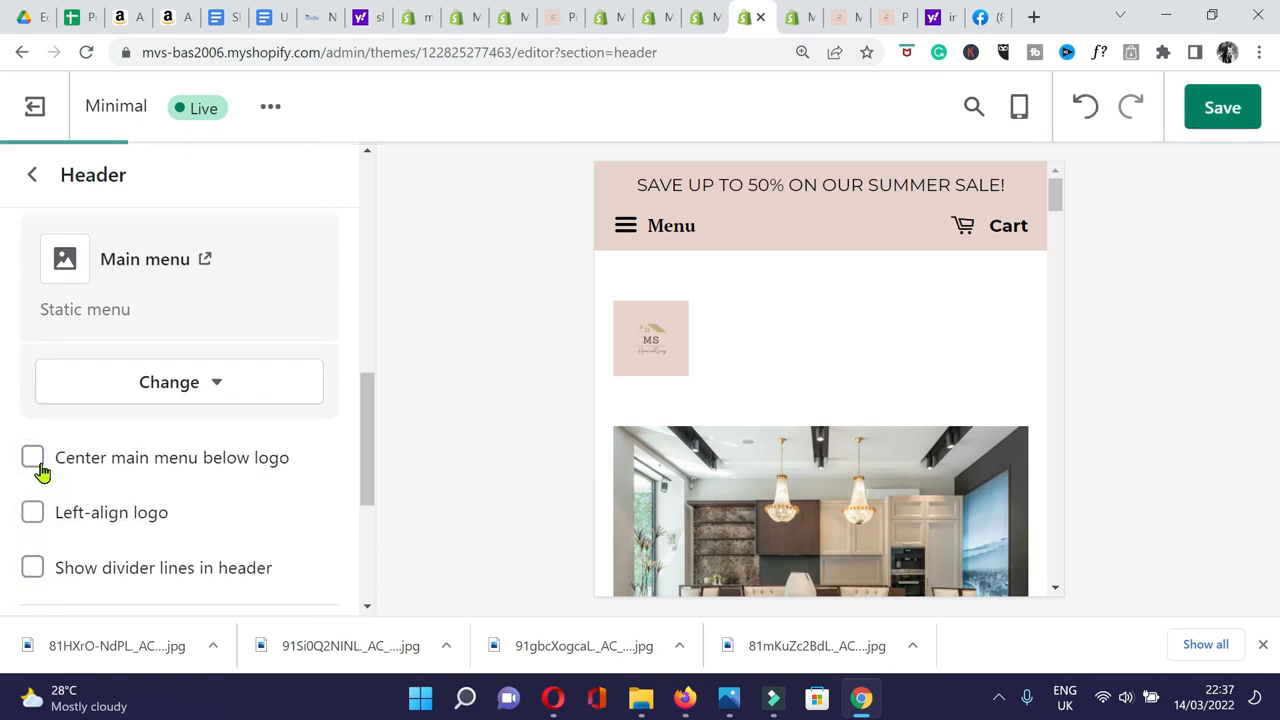
click(1220, 110)
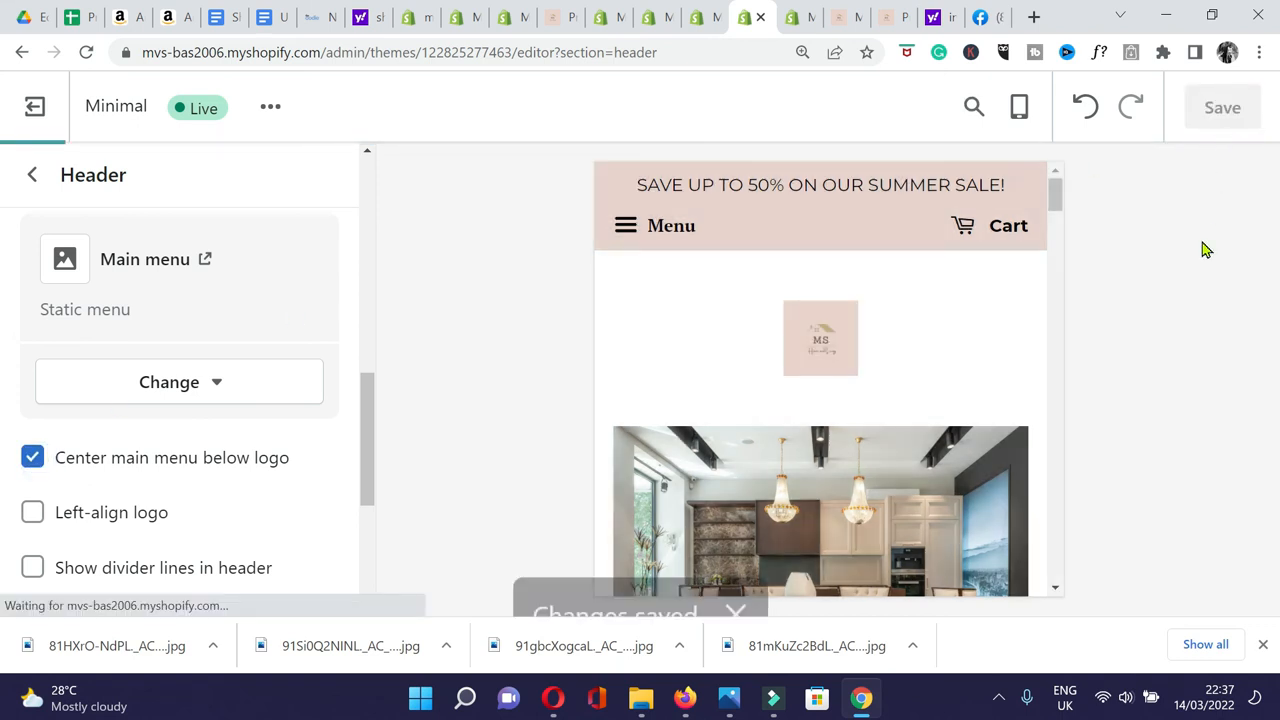
Examine the home page's collections, newsletter and featured product in the mobile preview.
scroll(1000, 317, down, 5)
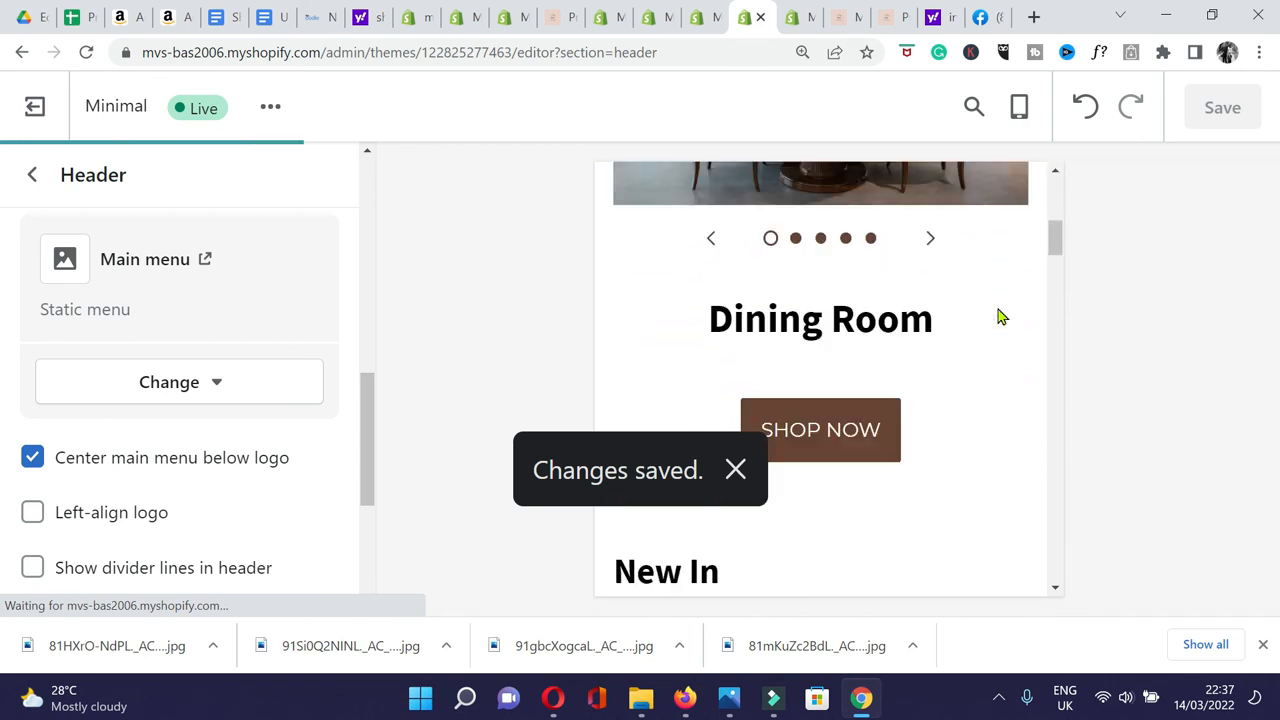
scroll(1000, 317, down, 4)
scroll(998, 316, down, 5)
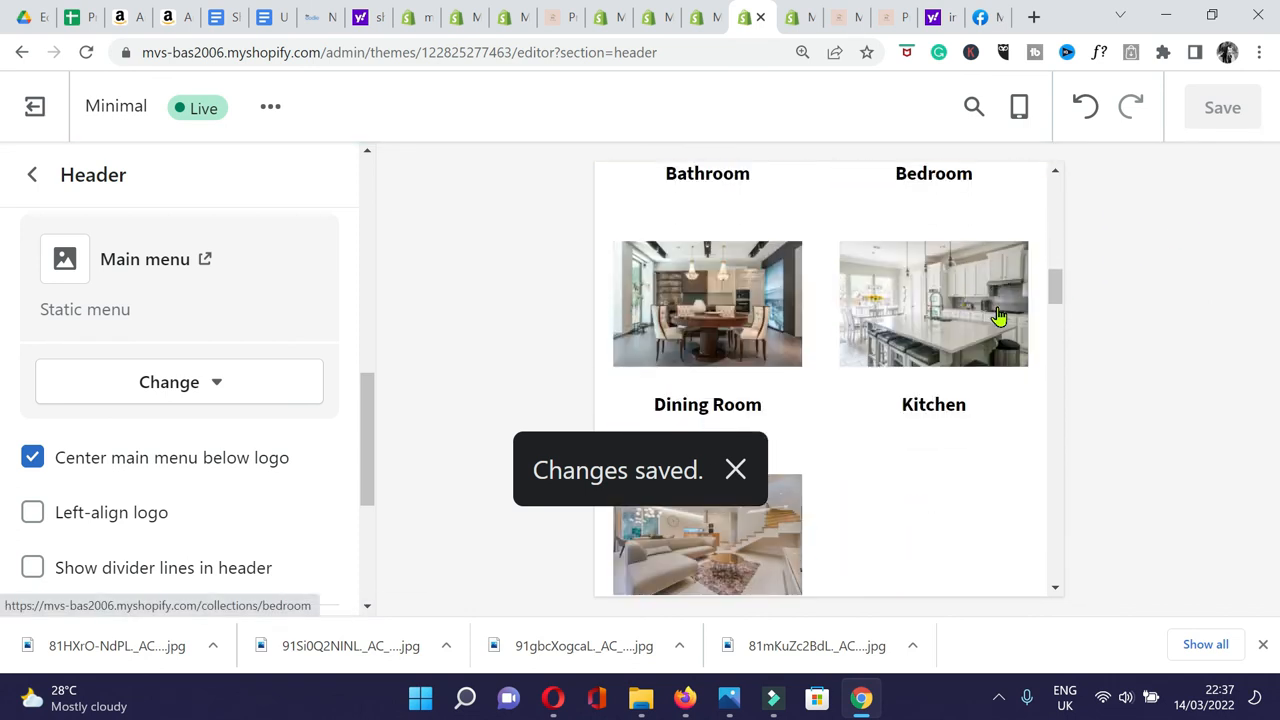
scroll(998, 316, down, 5)
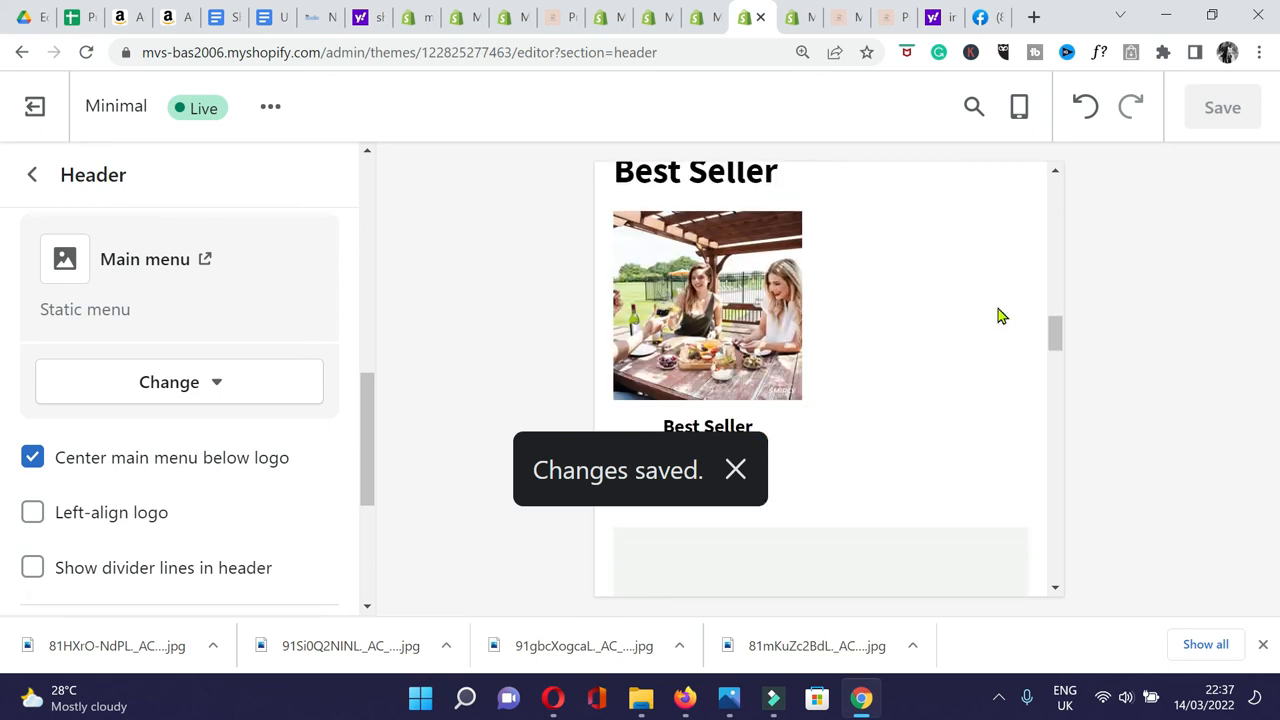
scroll(998, 316, down, 4)
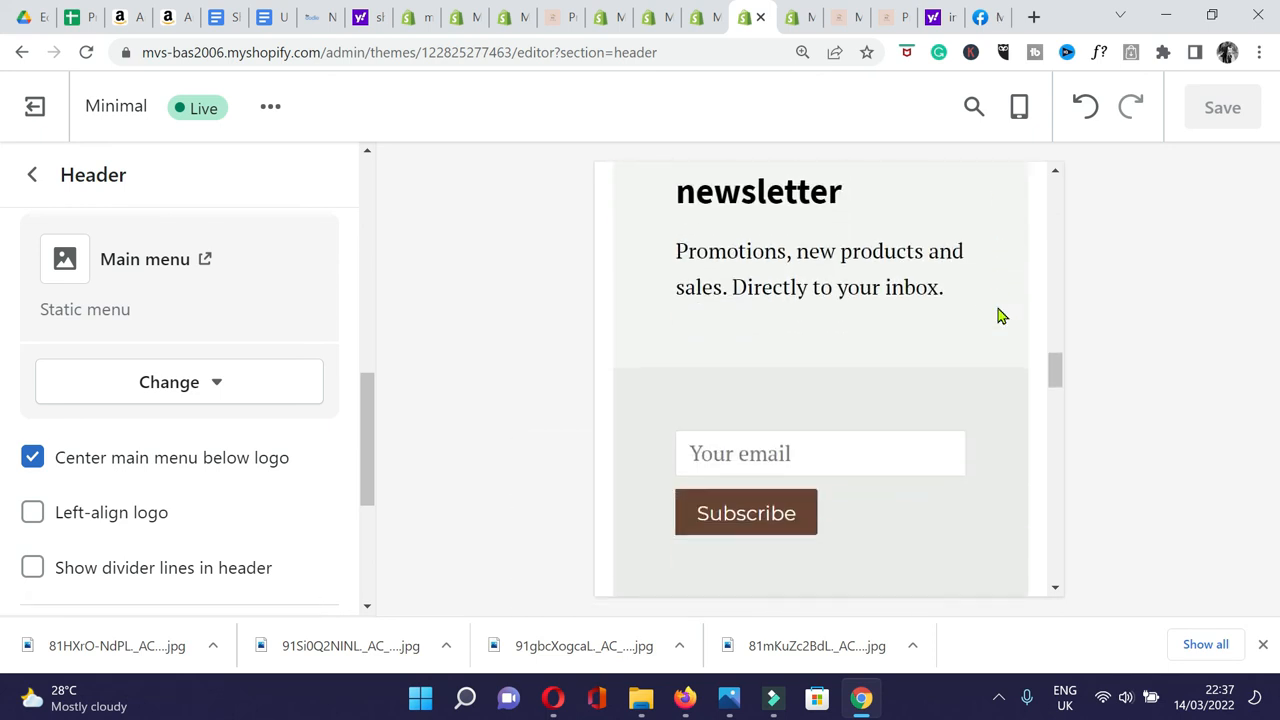
scroll(998, 316, down, 5)
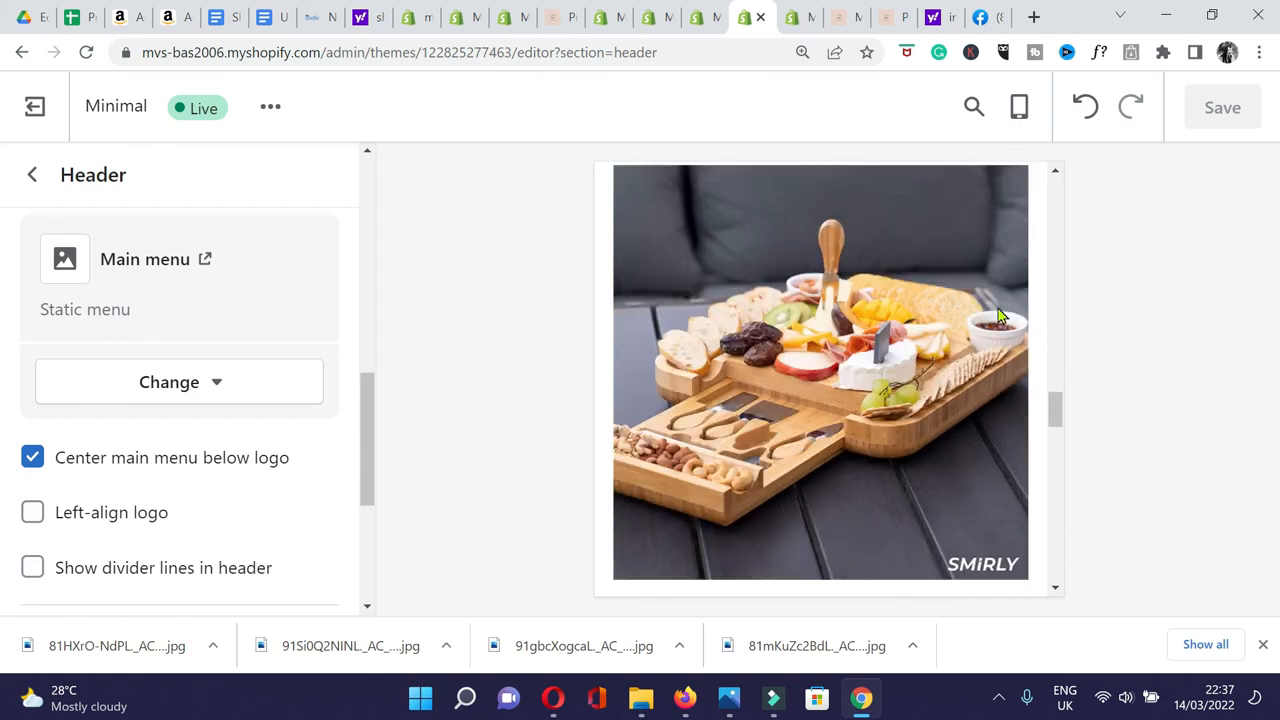
scroll(840, 347, down, 9)
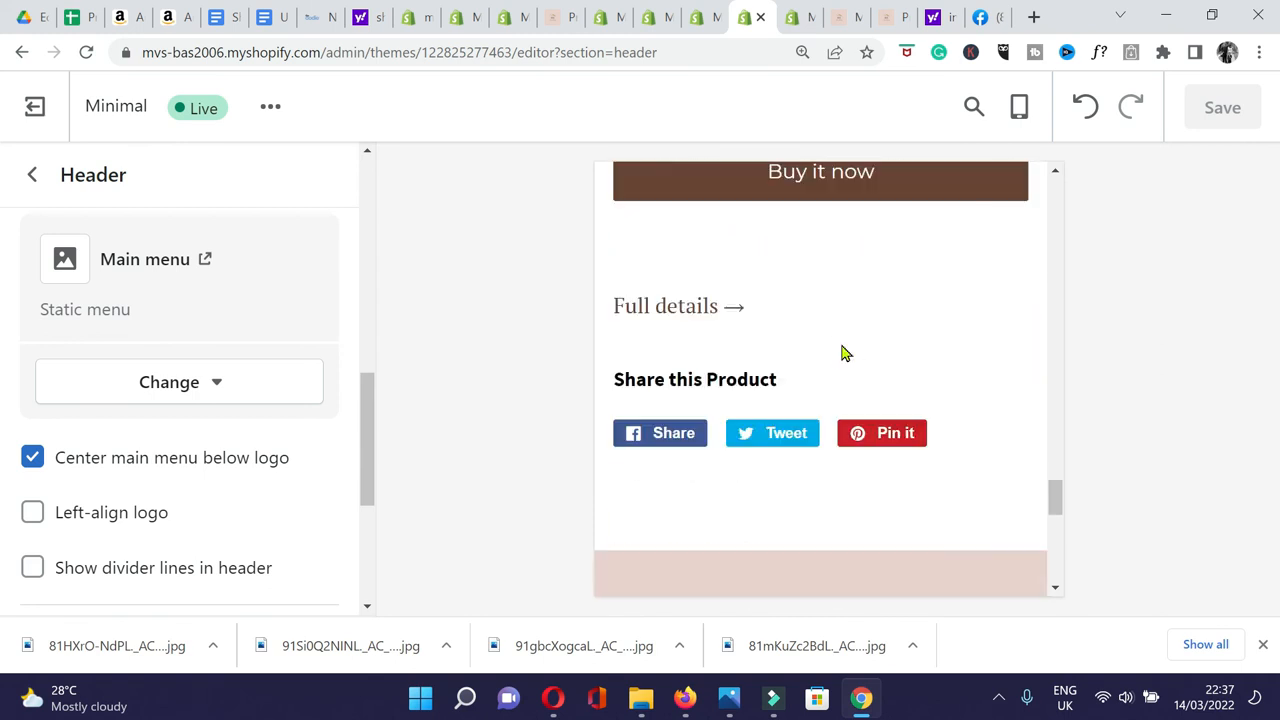
scroll(157, 349, down, 4)
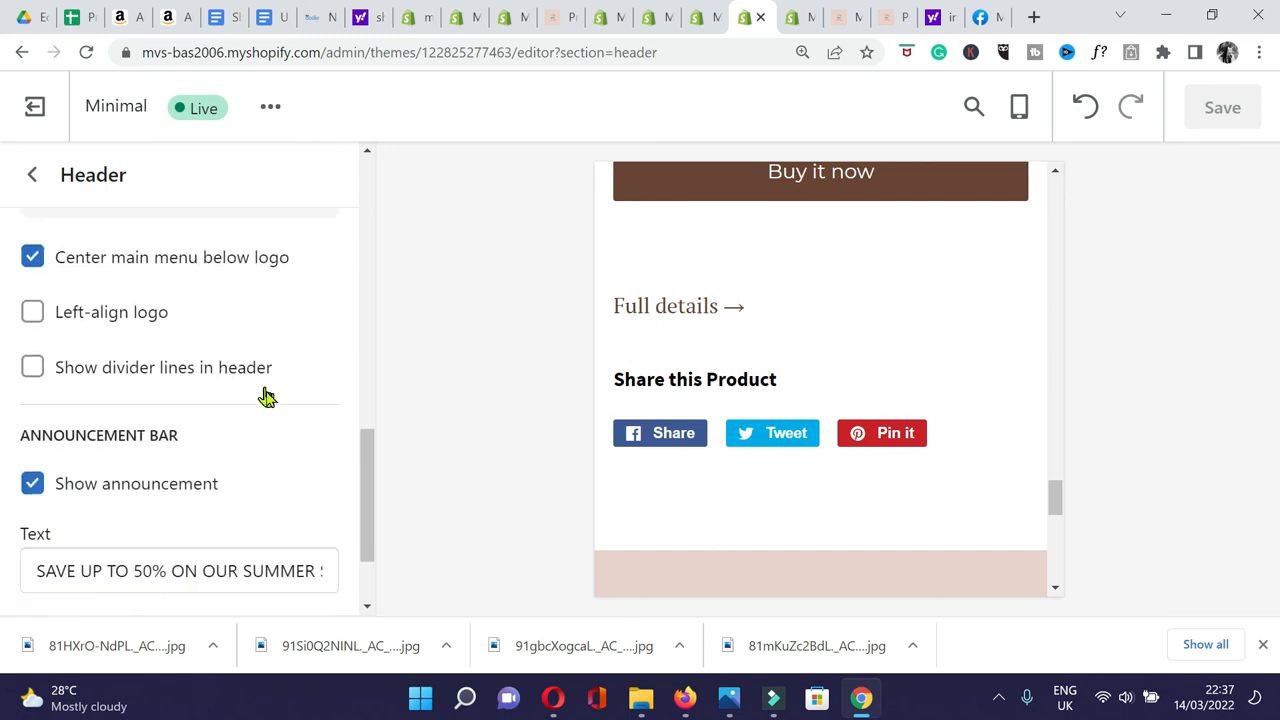
Leave the header settings and switch the theme preview back to desktop.
click(33, 176)
scroll(137, 471, down, 8)
click(1019, 107)
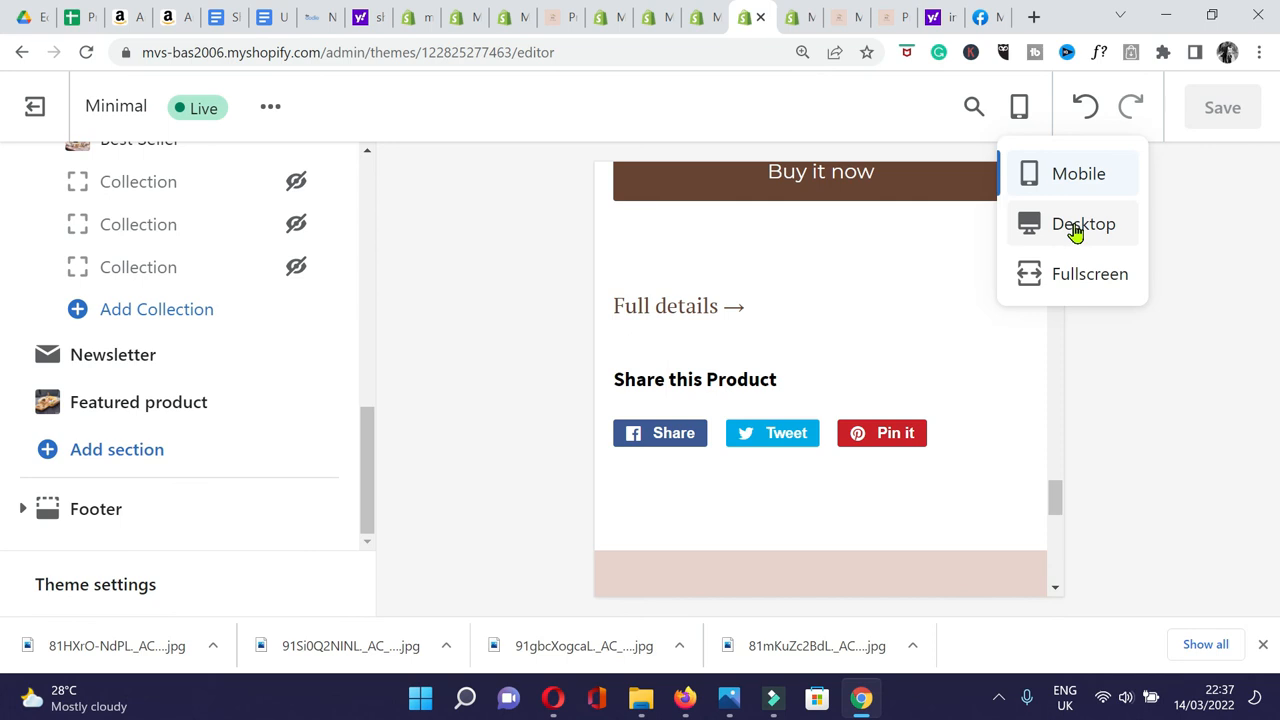
click(1076, 230)
Move the Featured product section directly below the Slideshow and save the theme.
scroll(334, 474, up, 1)
drag(334, 474, 317, 413)
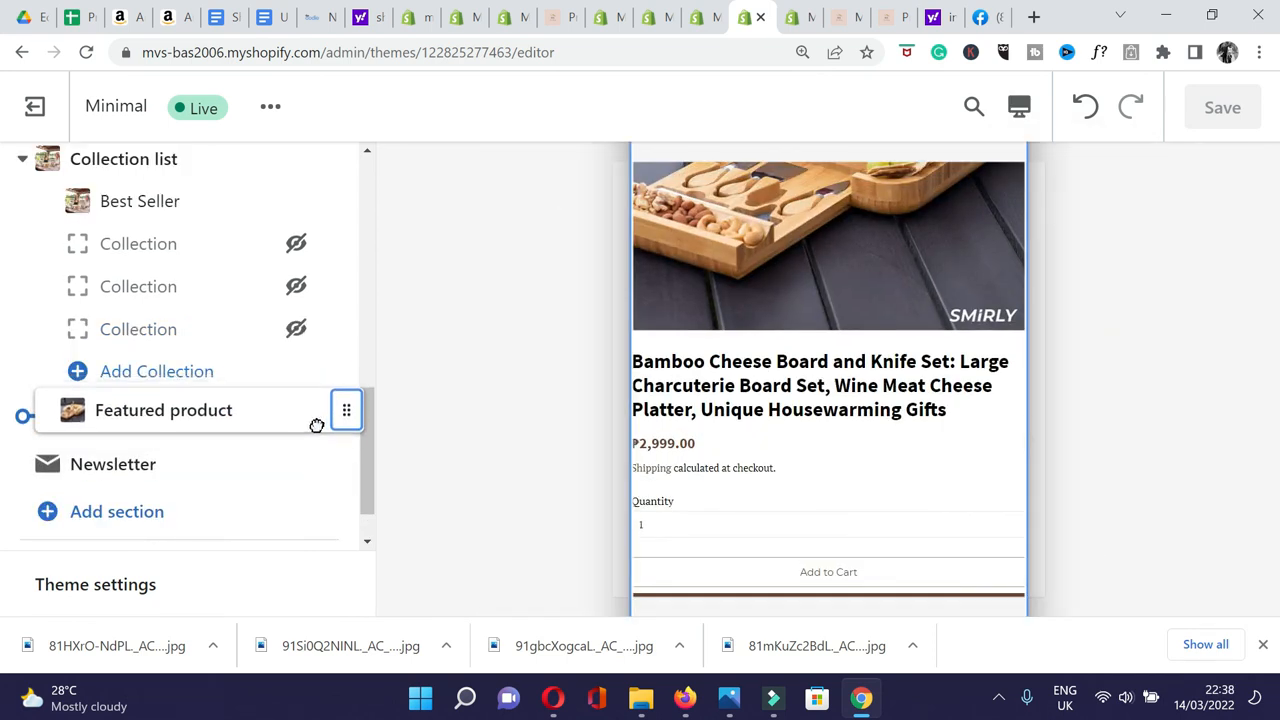
drag(317, 418, 266, 418)
click(266, 418)
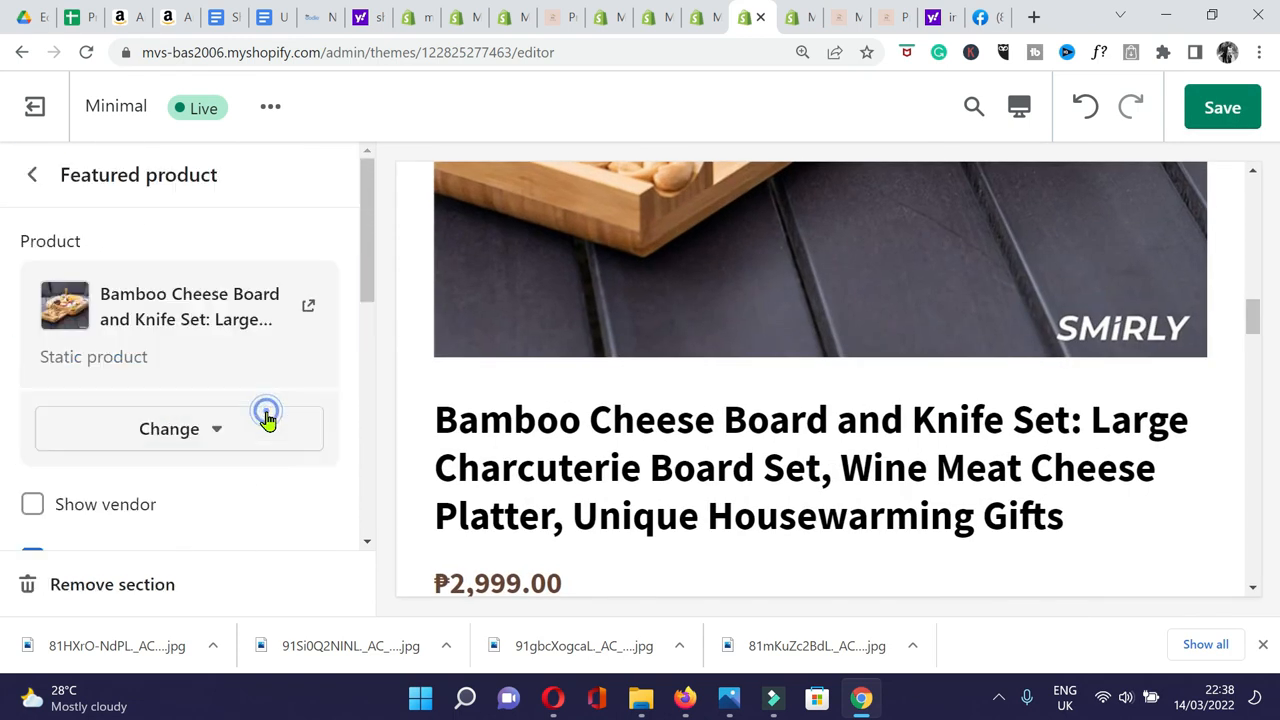
drag(1258, 305, 1258, 200)
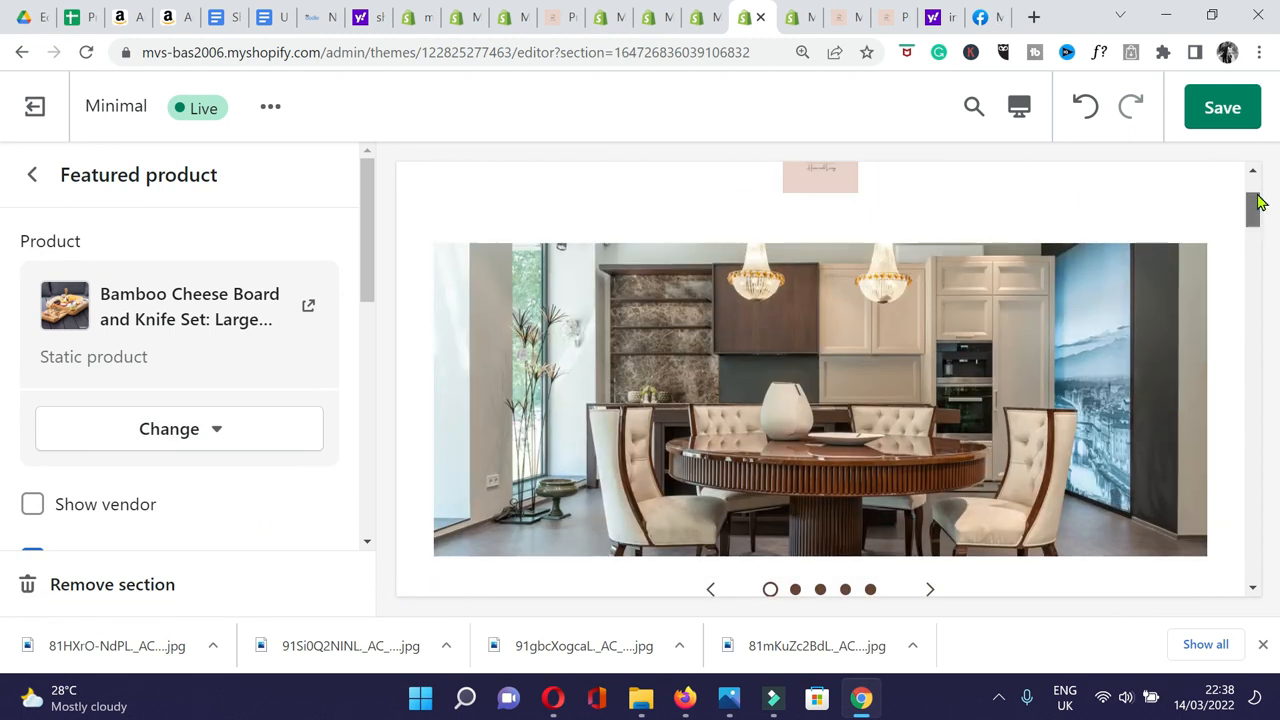
click(1224, 112)
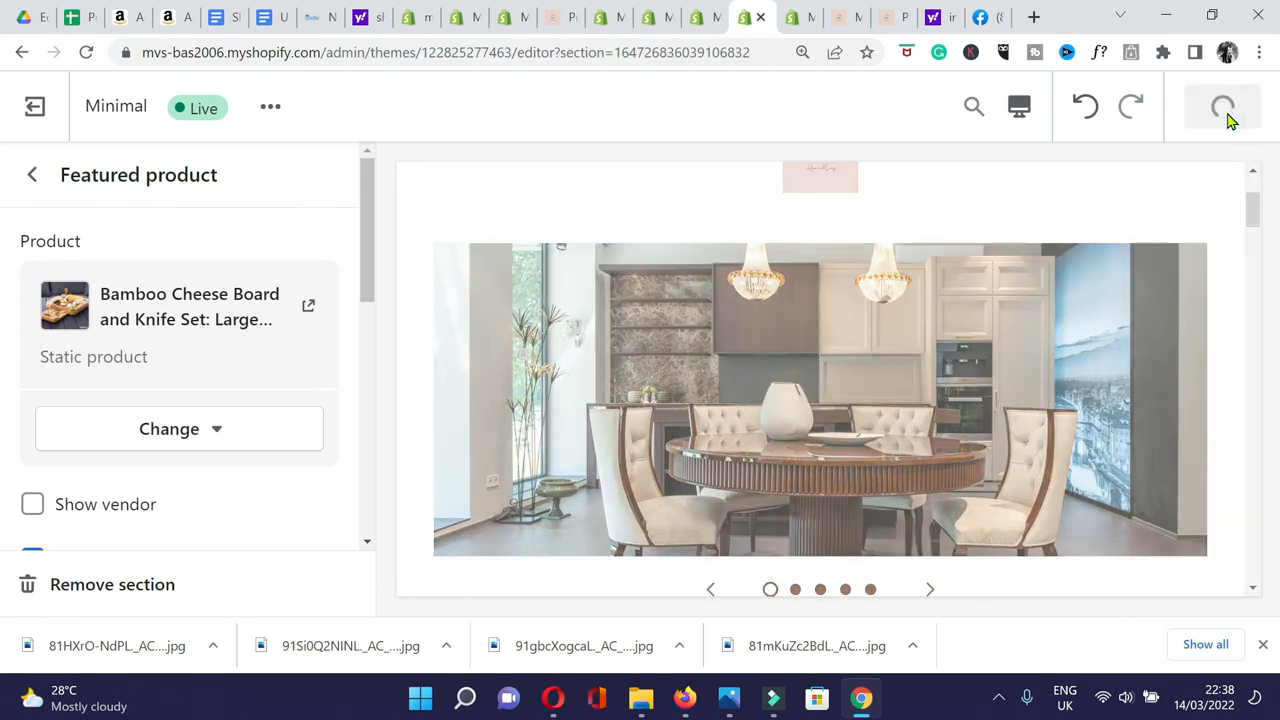
Move the Featured product section between the Best Seller collection list and the Newsletter, make it visible, and save the theme.
drag(1256, 225, 1248, 334)
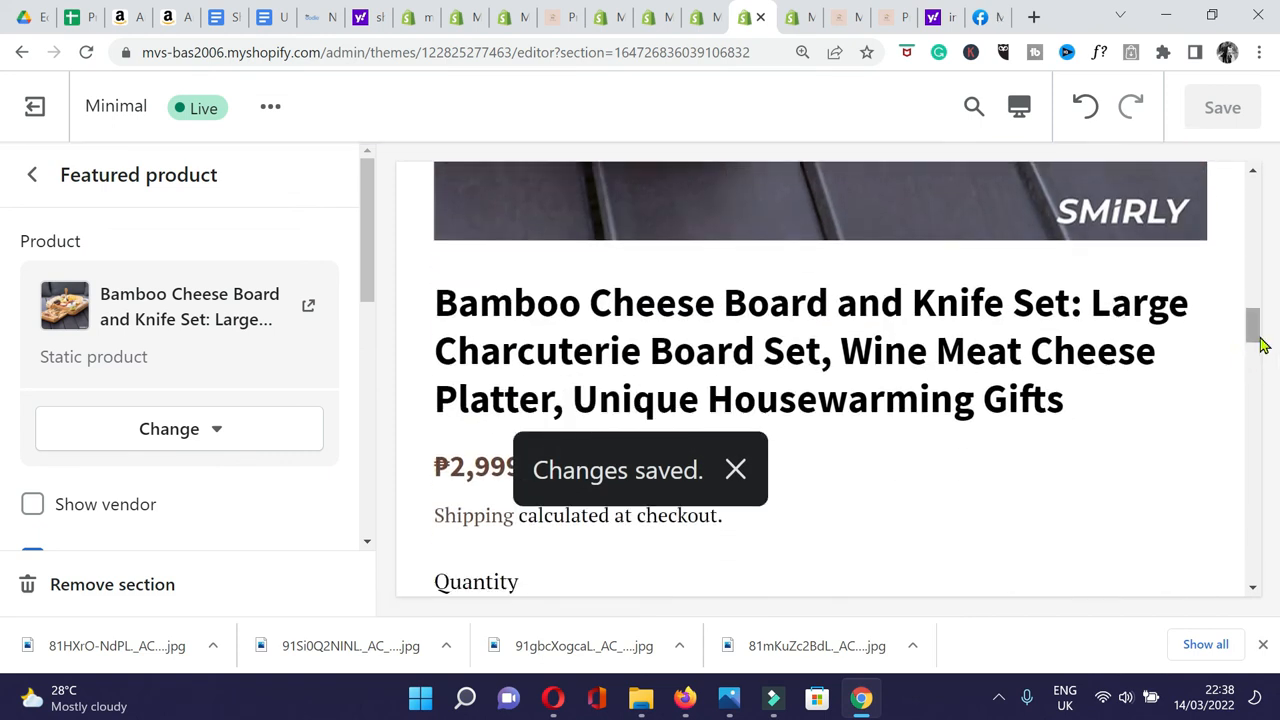
drag(1256, 337, 1254, 361)
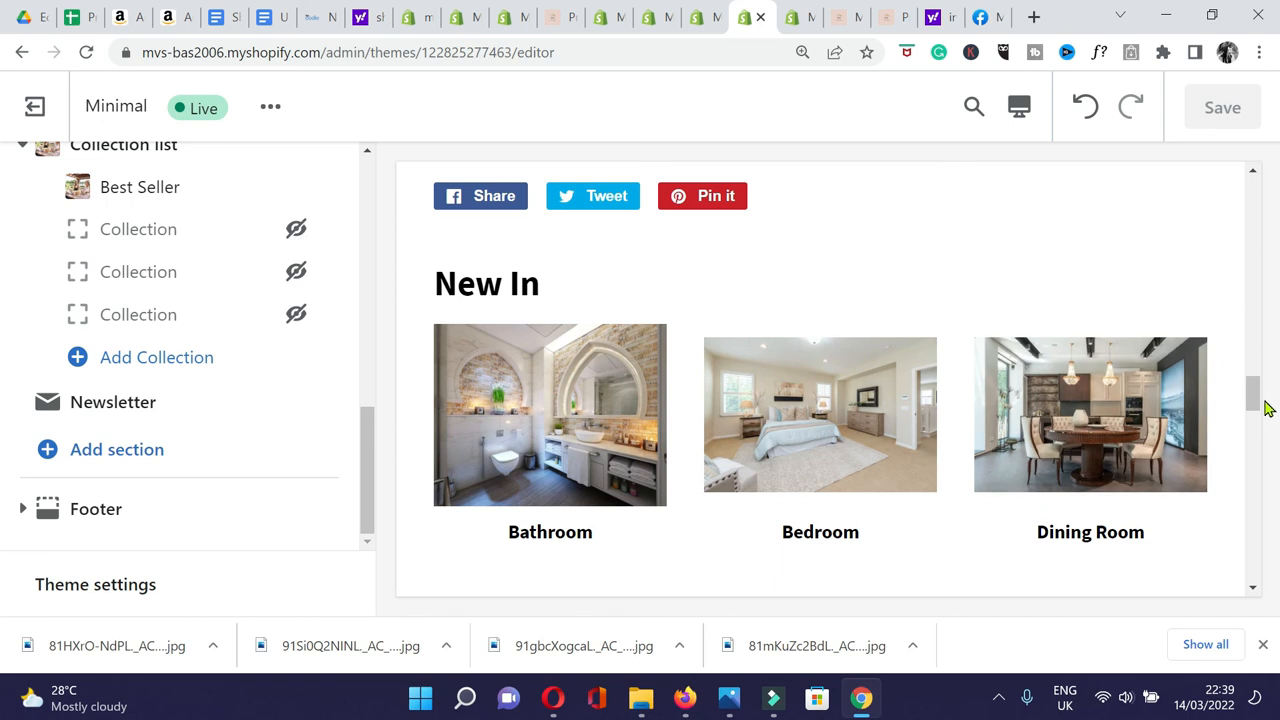
drag(1257, 398, 1262, 364)
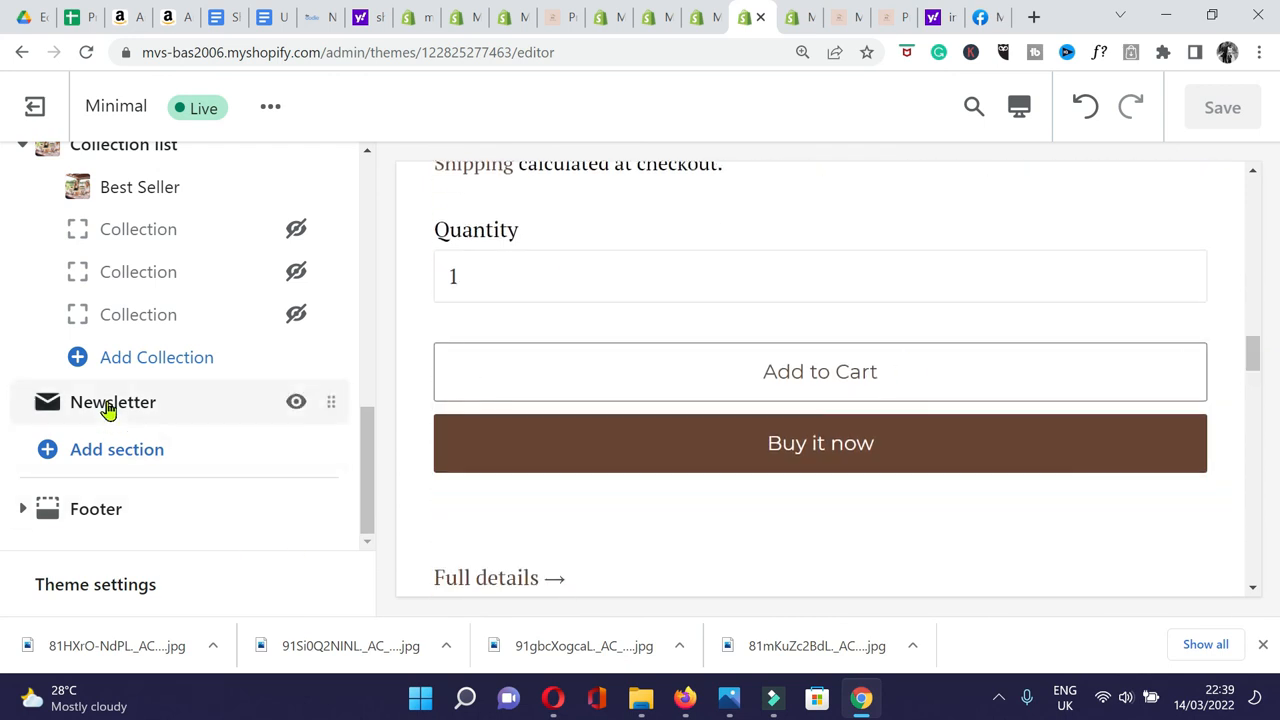
scroll(150, 310, up, 1)
scroll(190, 360, up, 5)
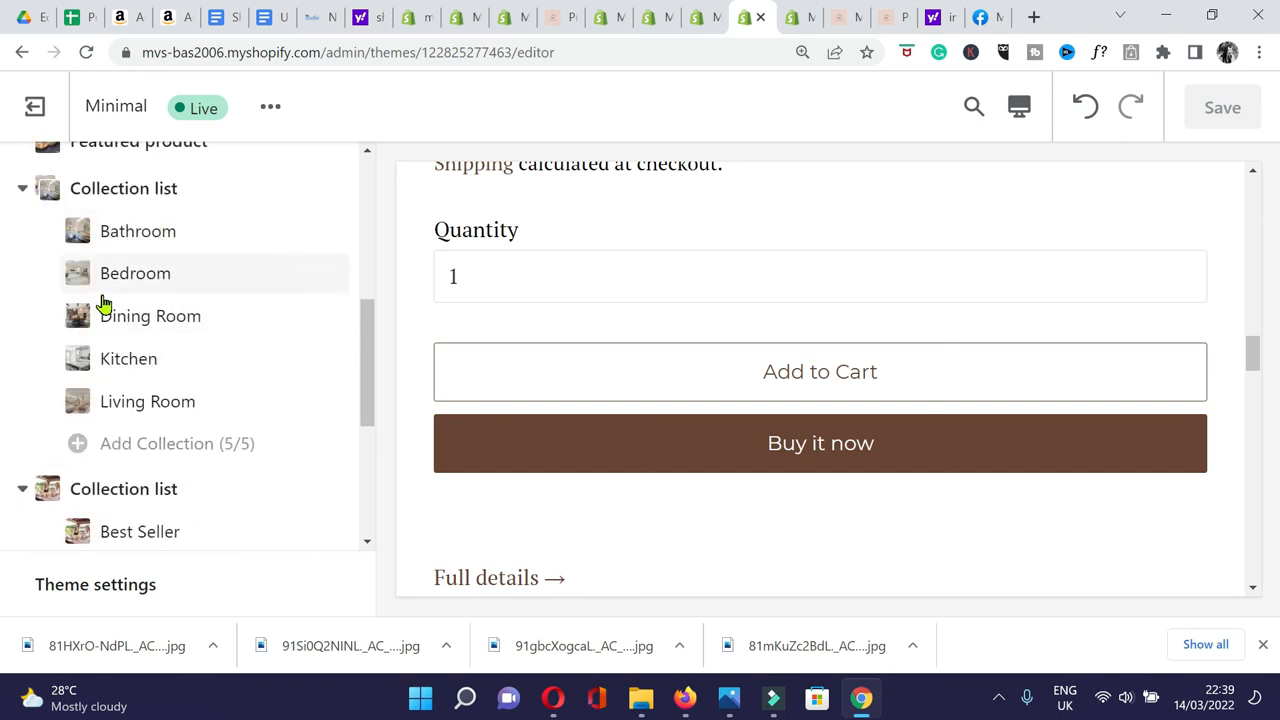
scroll(206, 406, down, 4)
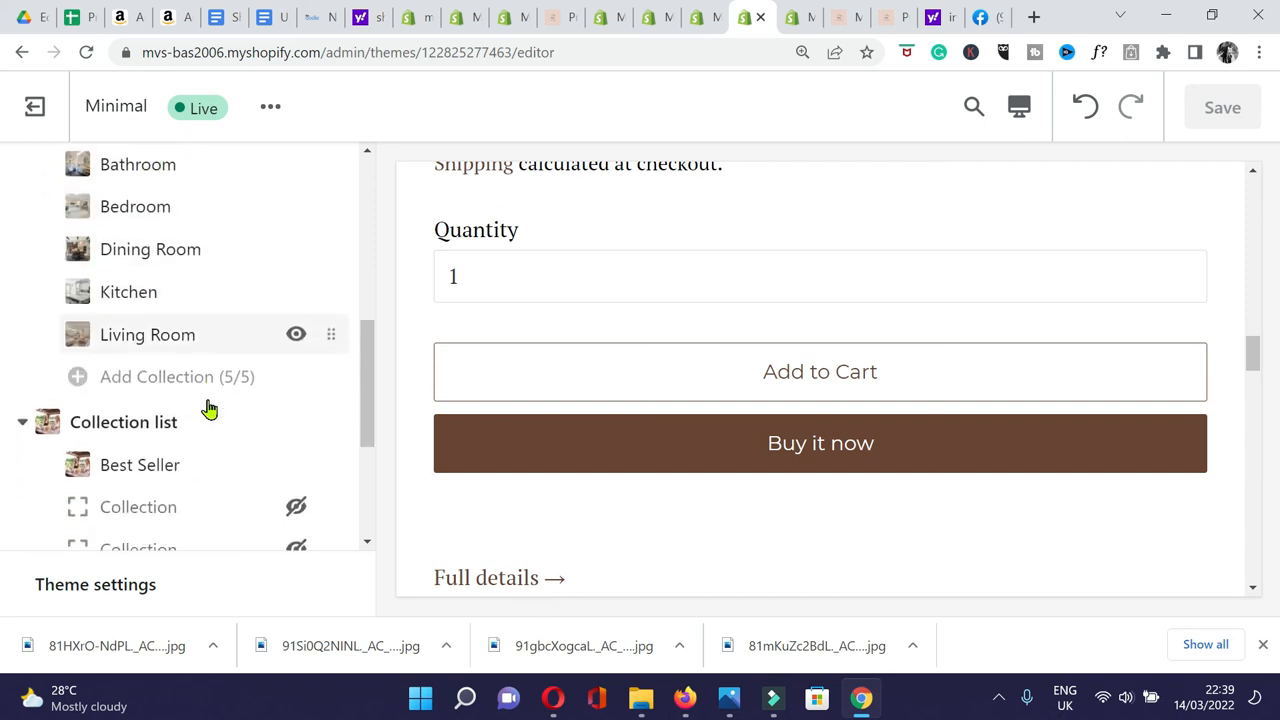
scroll(206, 380, up, 4)
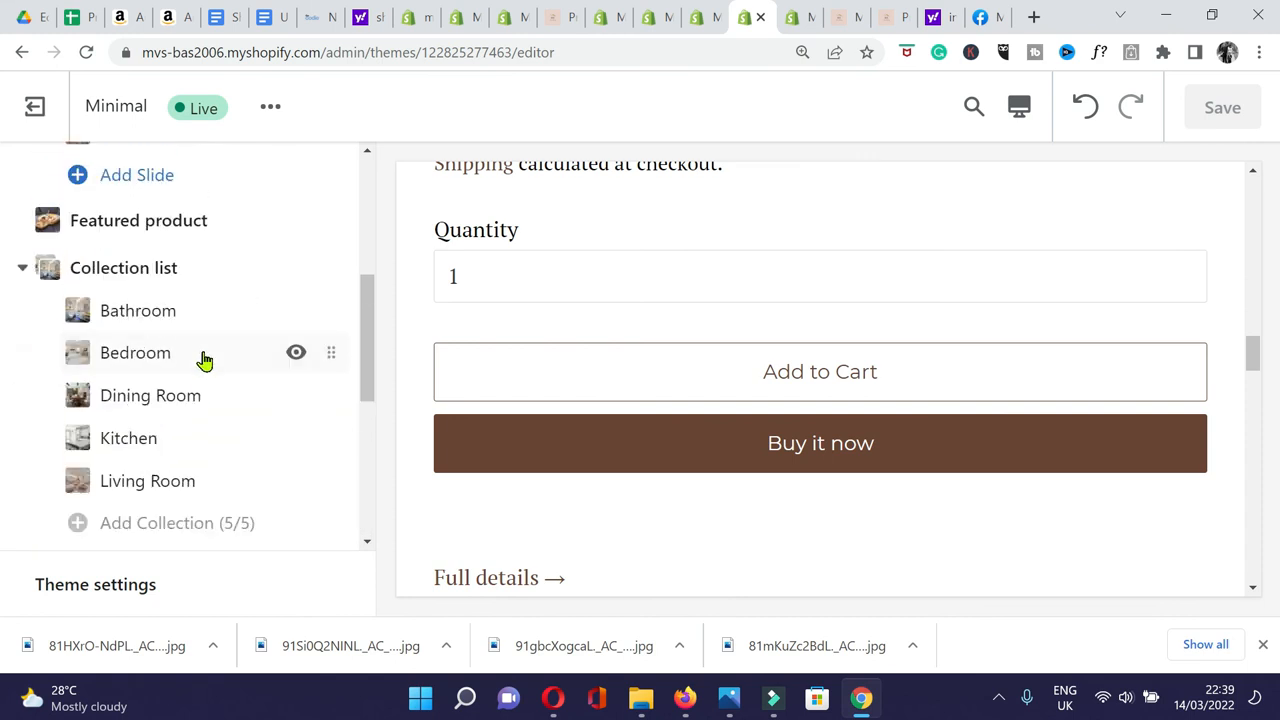
drag(331, 220, 295, 342)
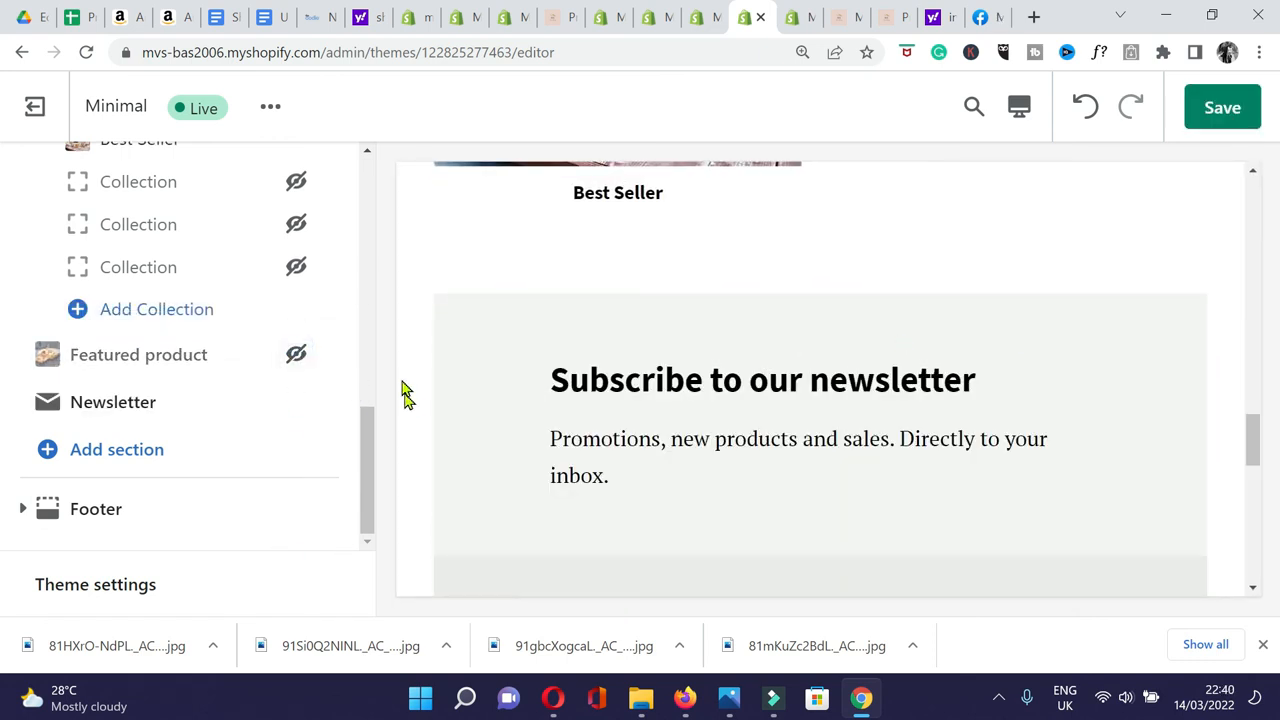
click(295, 356)
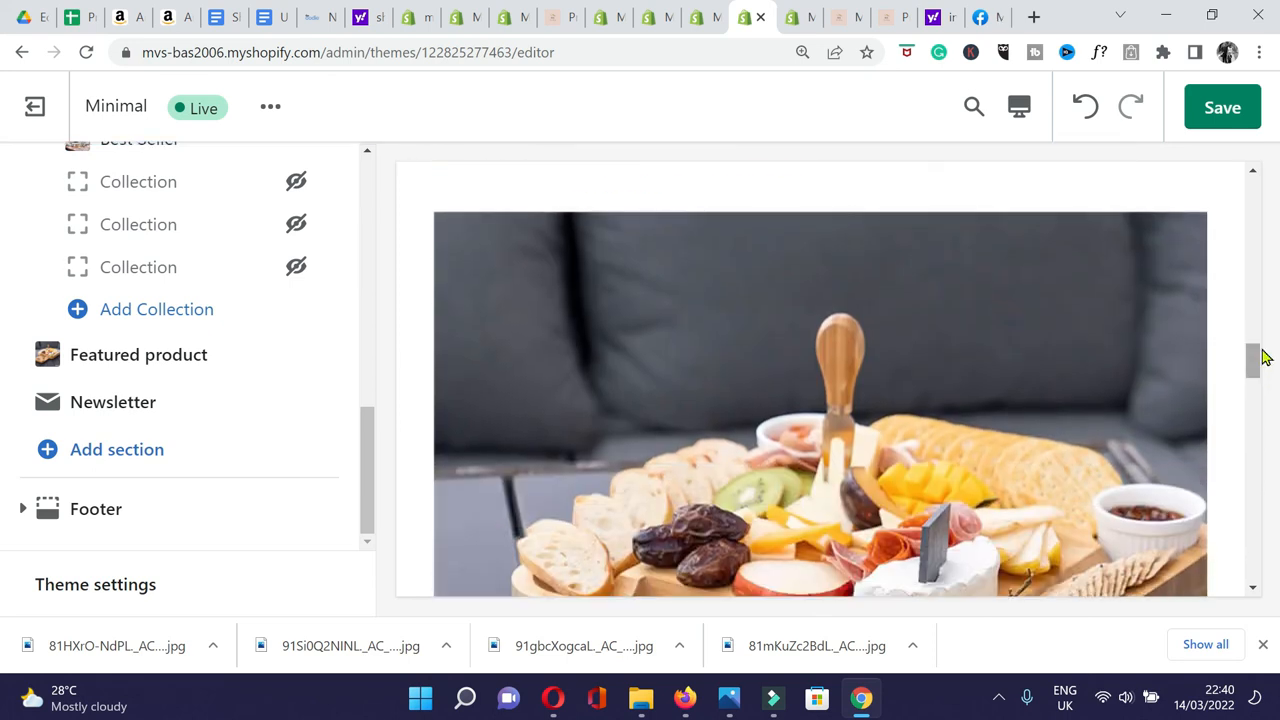
drag(1258, 368, 1254, 494)
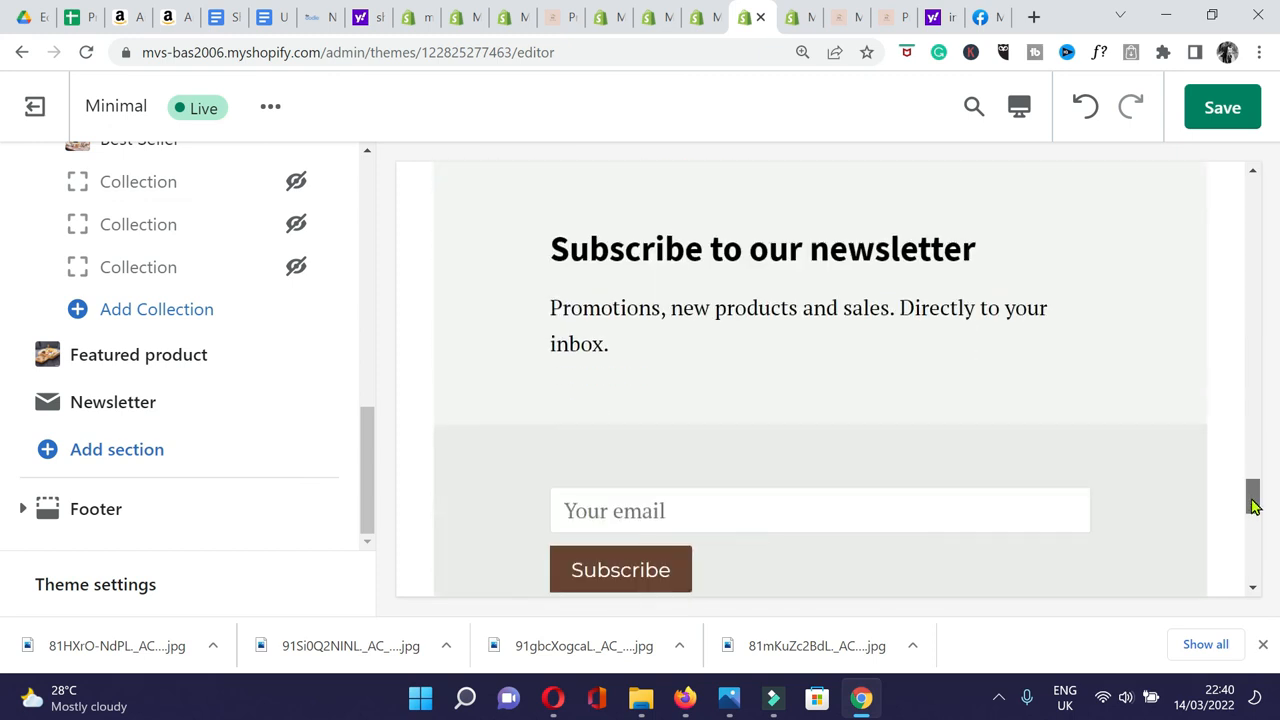
click(1237, 114)
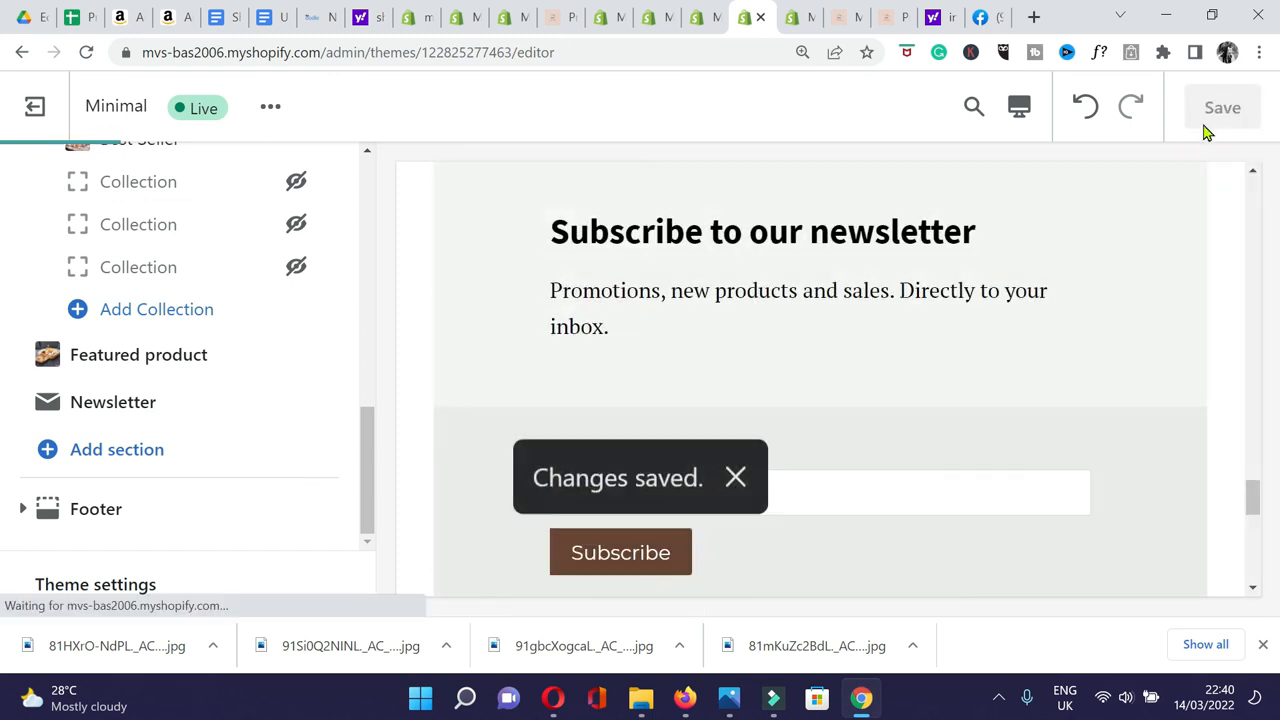
Examine the Footer section's payment icons option, social media links and blocks, leaving the payment icons enabled.
click(81, 522)
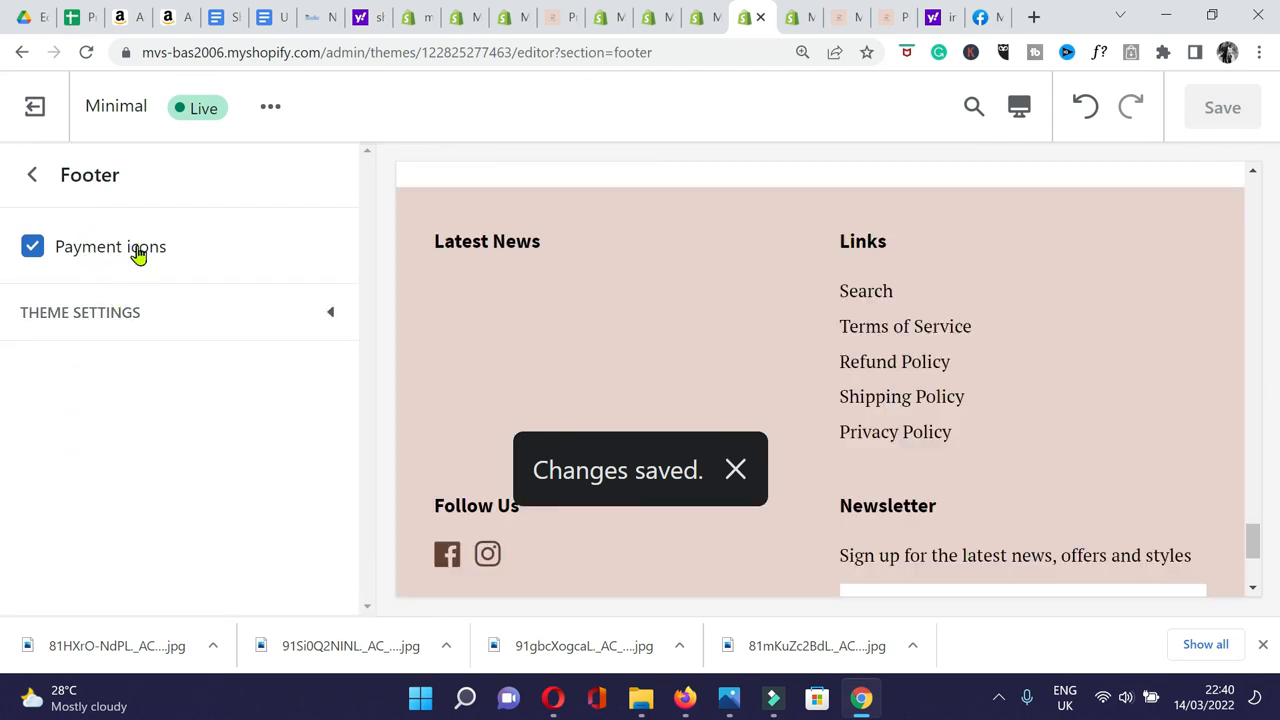
click(138, 250)
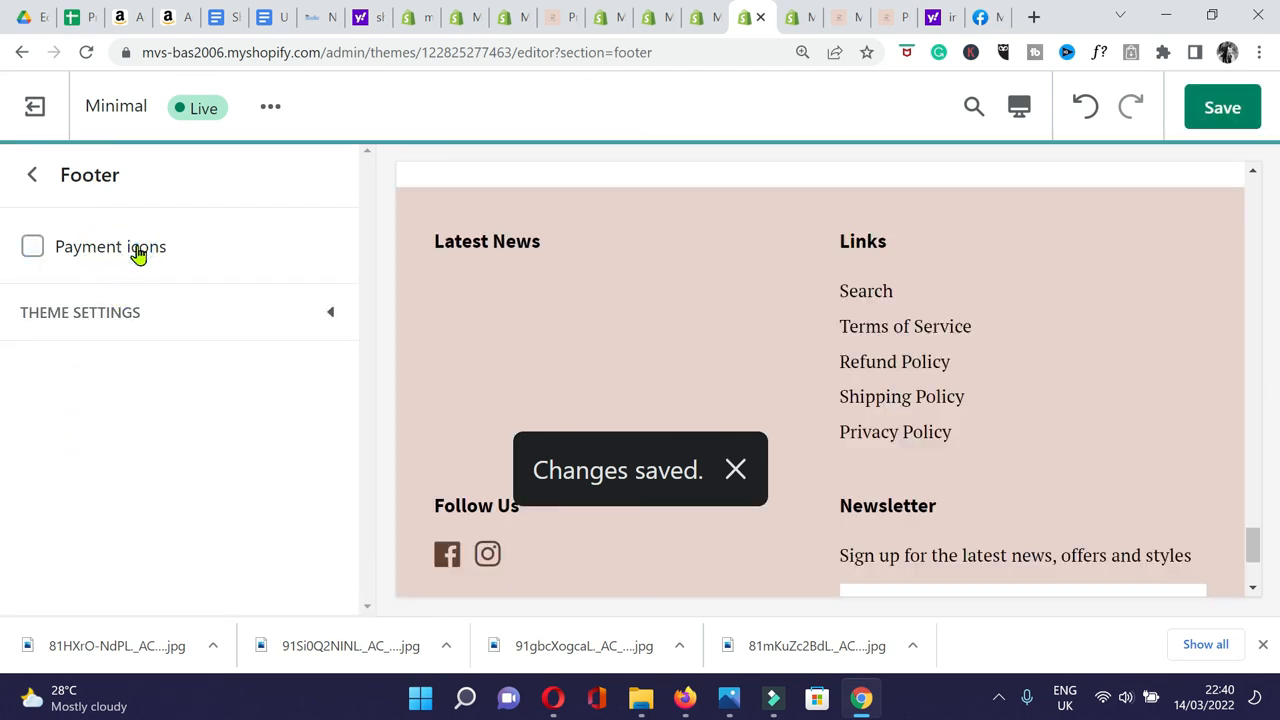
click(38, 249)
click(327, 315)
scroll(320, 350, down, 3)
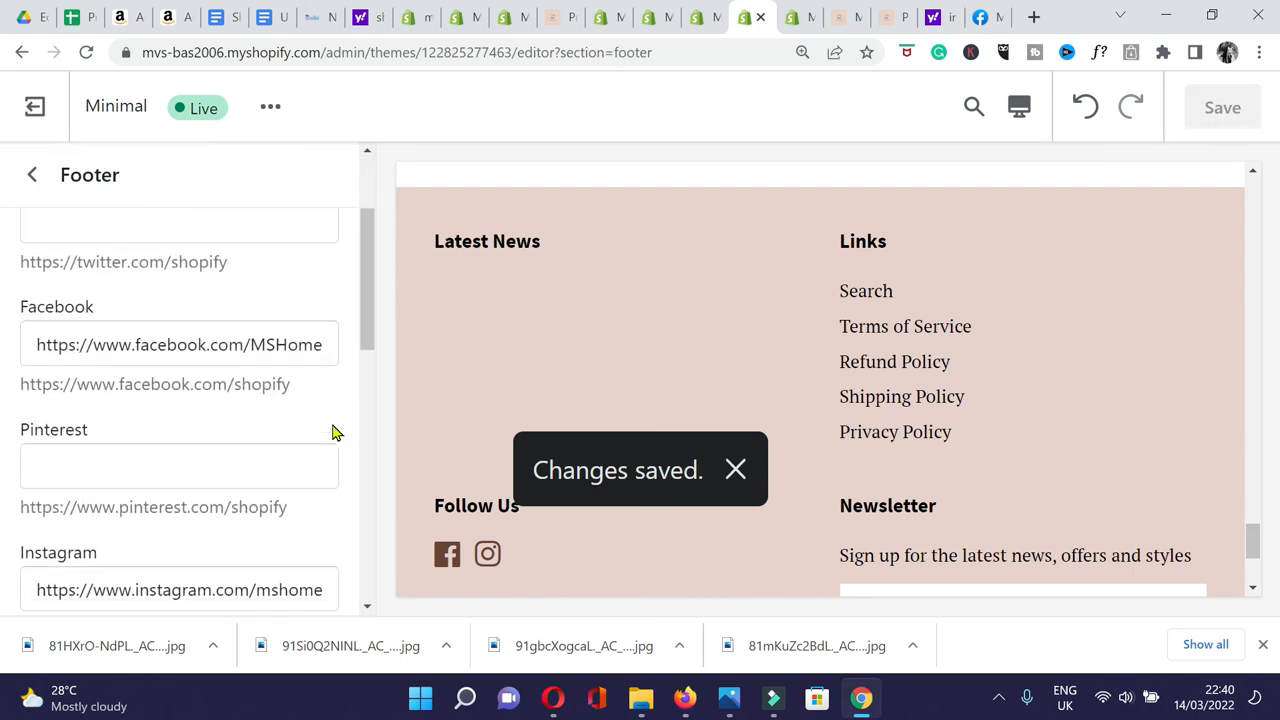
drag(371, 309, 89, 147)
click(36, 174)
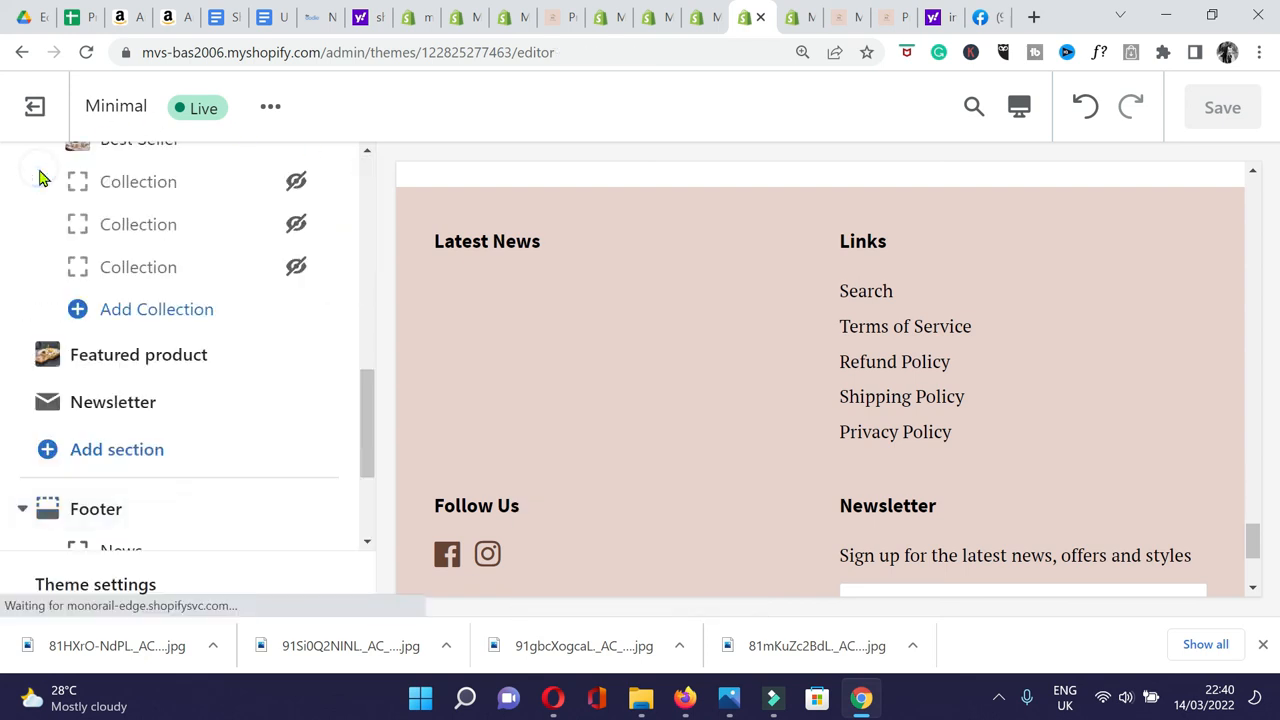
scroll(306, 463, down, 2)
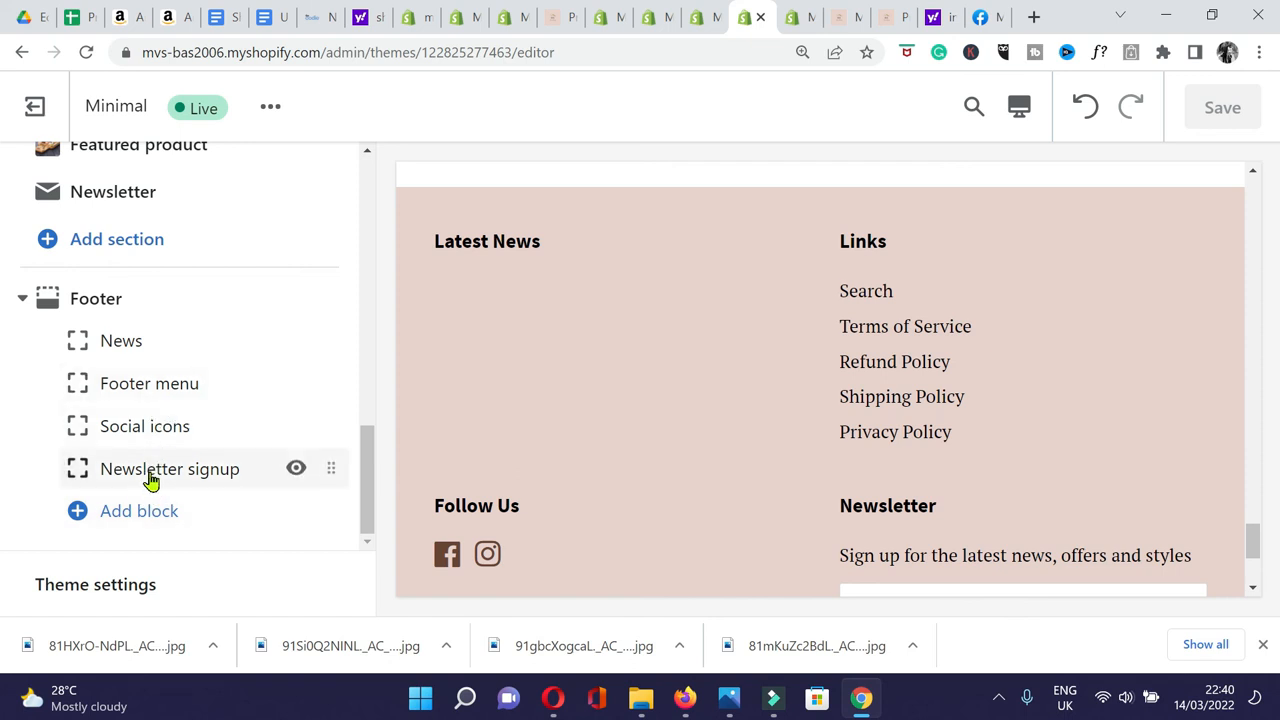
Replace the footer's Newsletter signup subtext with "Subscribe and be updated on the new products, latest trends, inspirations, promotions, and sale events." and save.
click(150, 479)
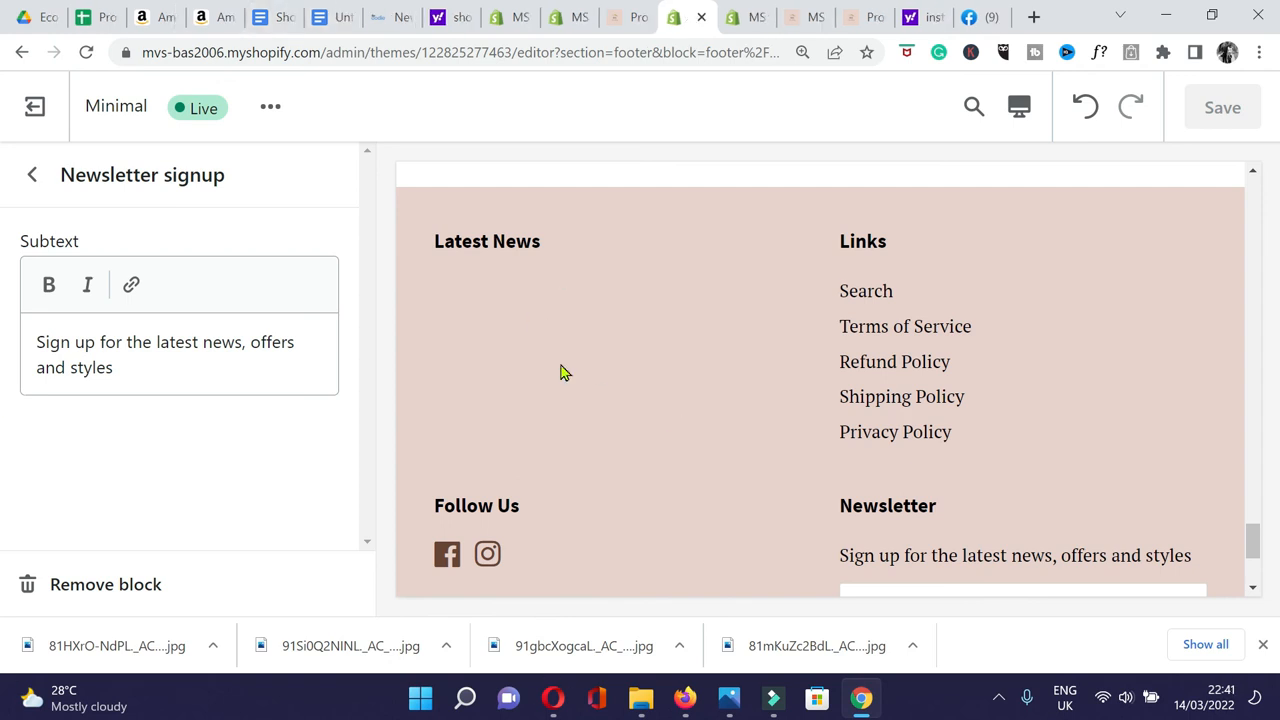
drag(36, 343, 136, 374)
key(BackSpace)
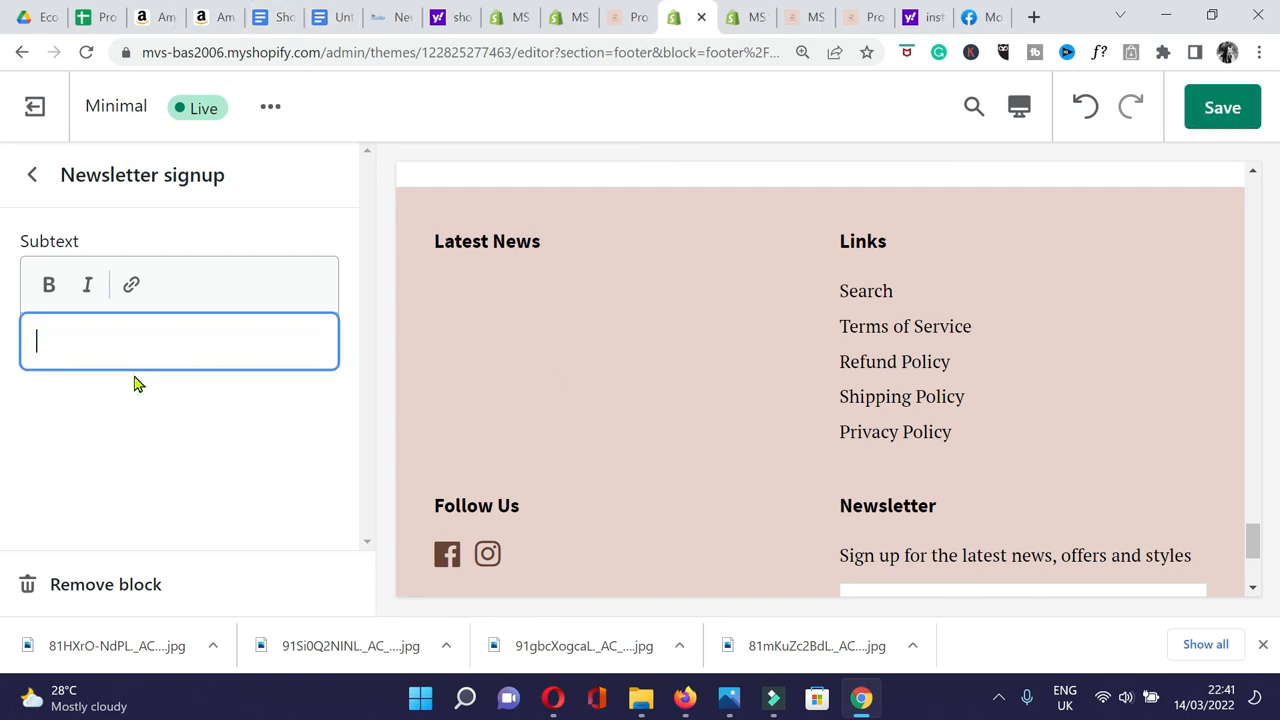
right_click(123, 343)
click(203, 189)
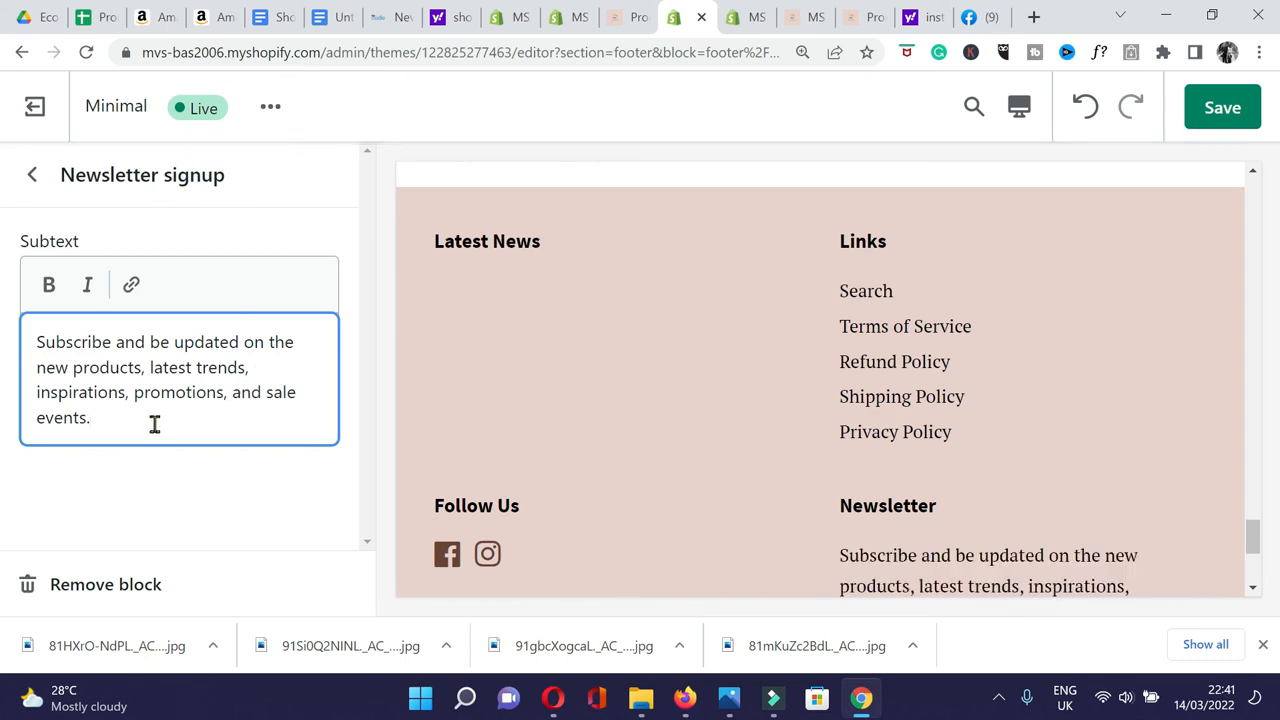
click(1222, 112)
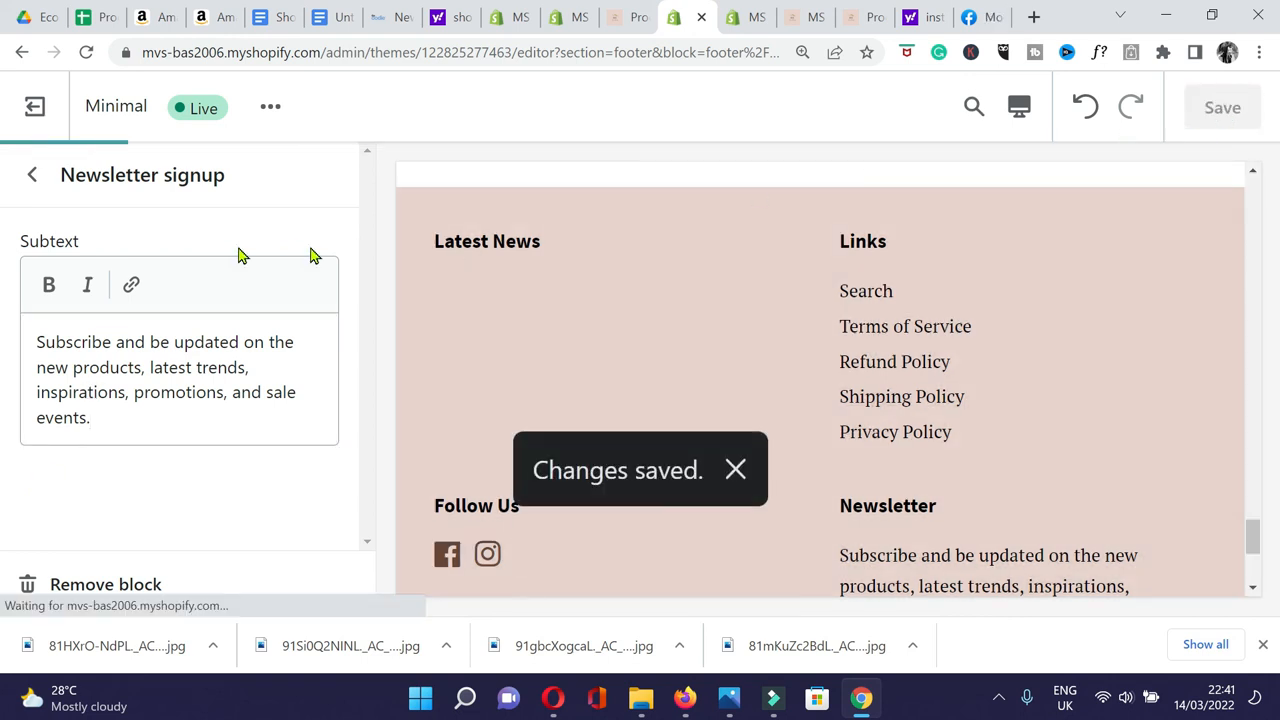
Leave the Newsletter signup settings, hide the footer's News block, and save the theme.
click(34, 177)
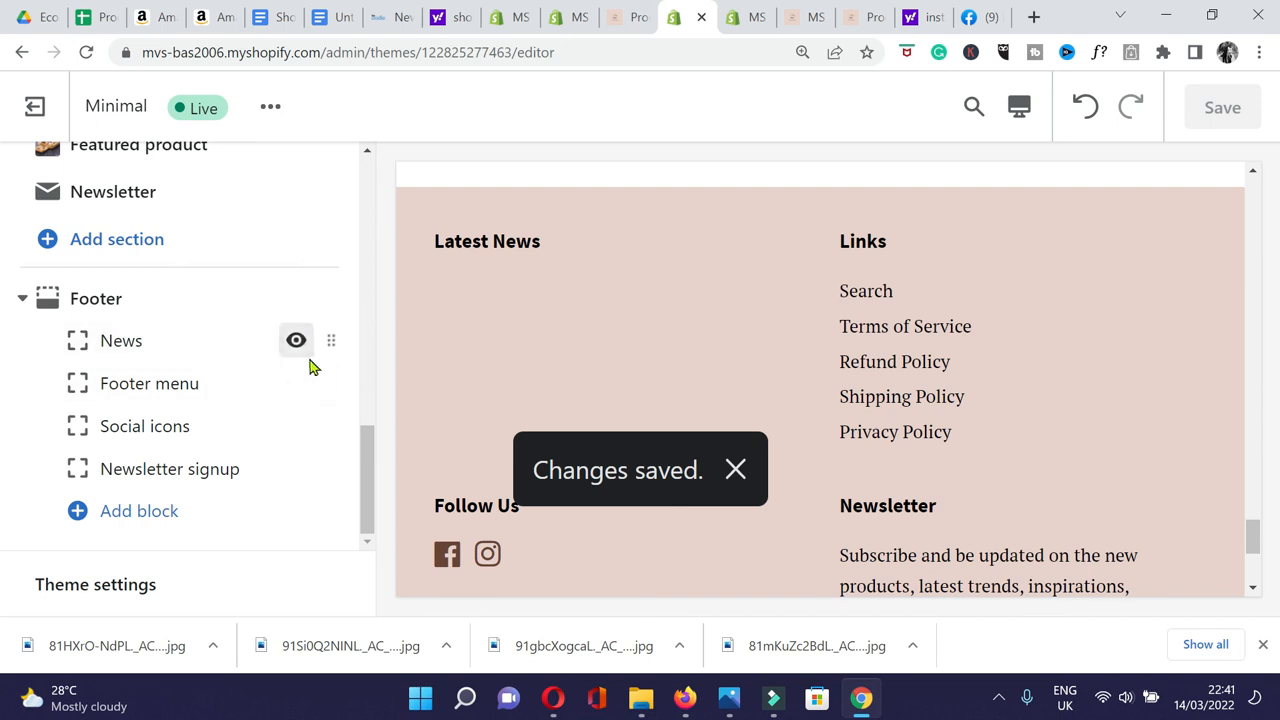
click(296, 342)
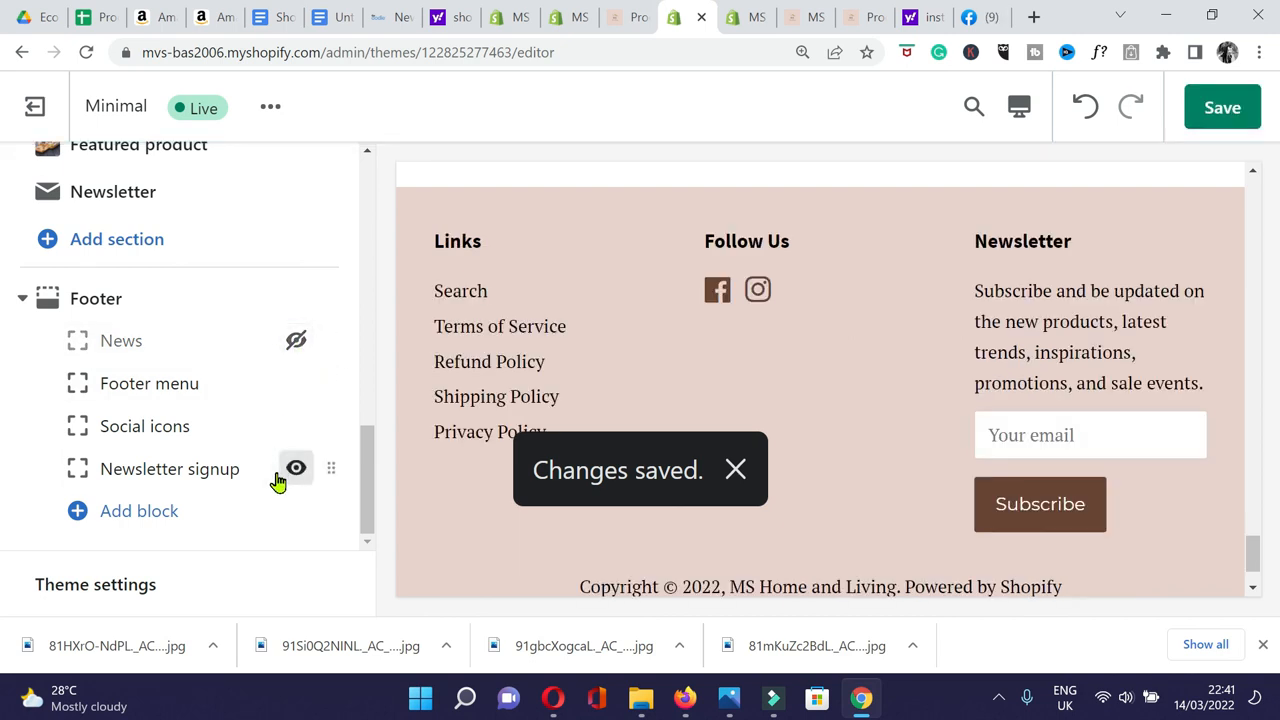
click(1238, 115)
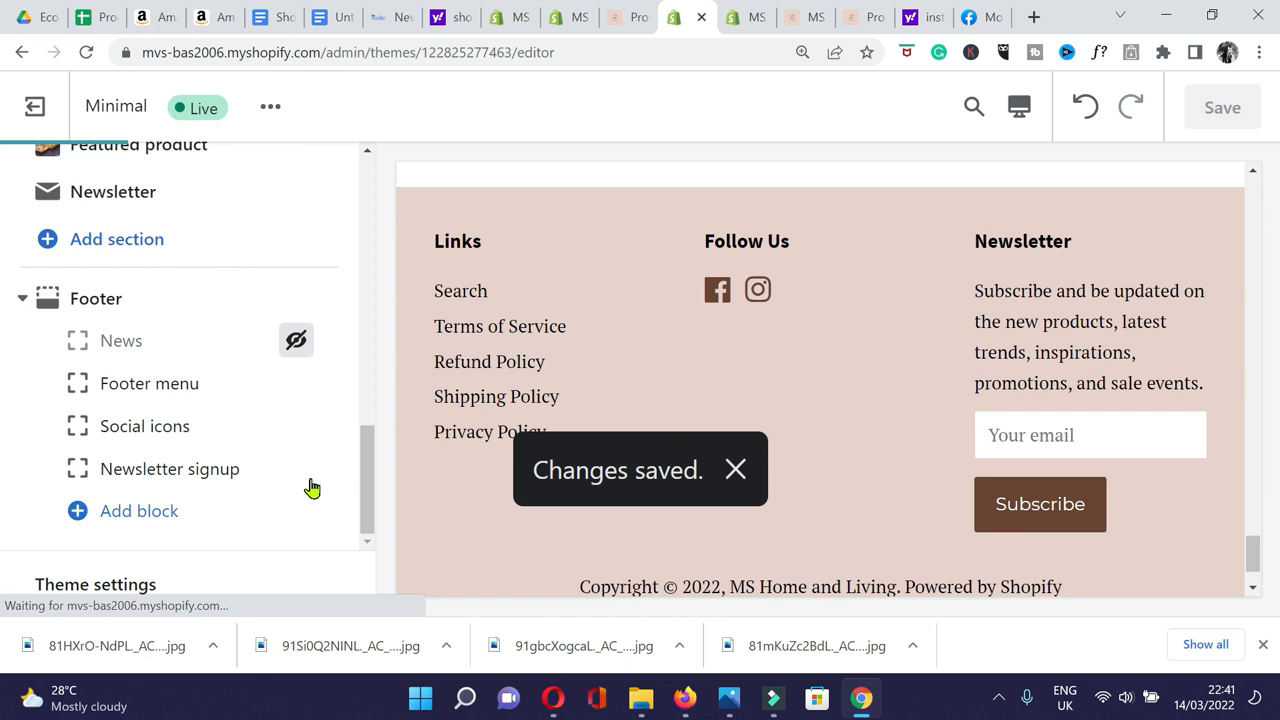
Review the home page in the editor and the reloaded store preview, from the header and logo down to the newsletter and footer.
drag(363, 495, 363, 450)
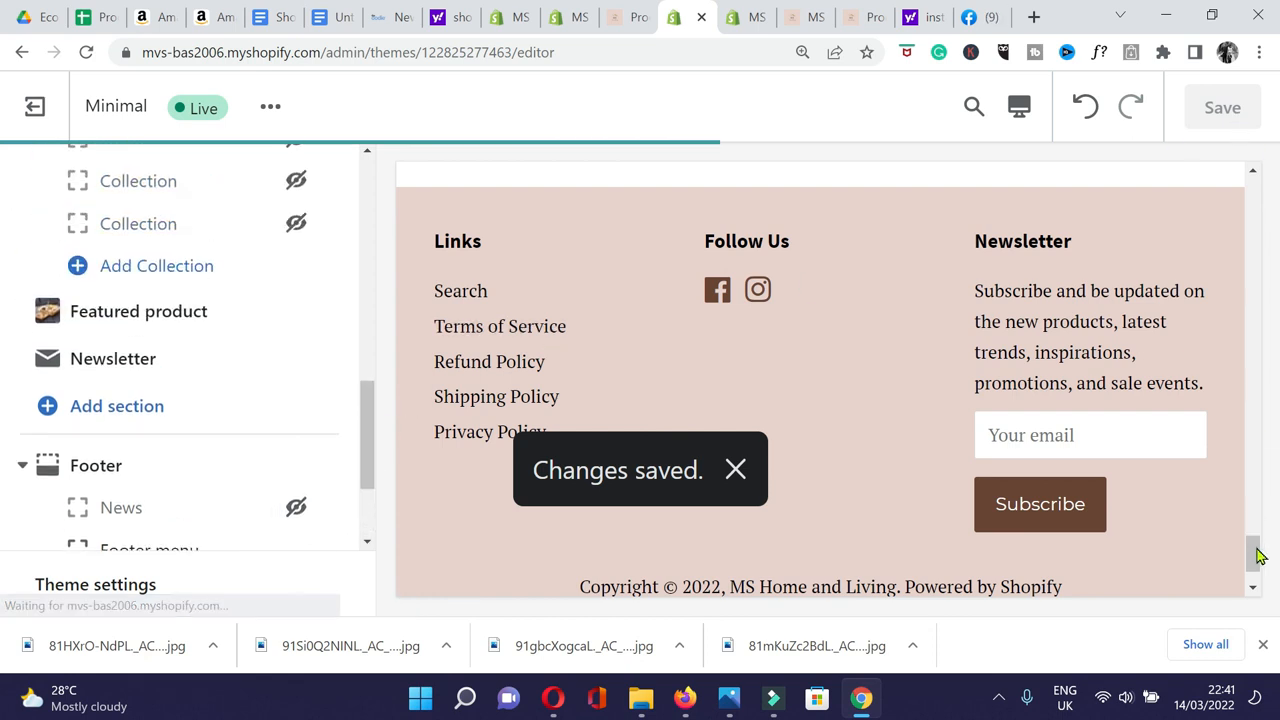
drag(1258, 560, 9, 114)
scroll(209, 277, up, 5)
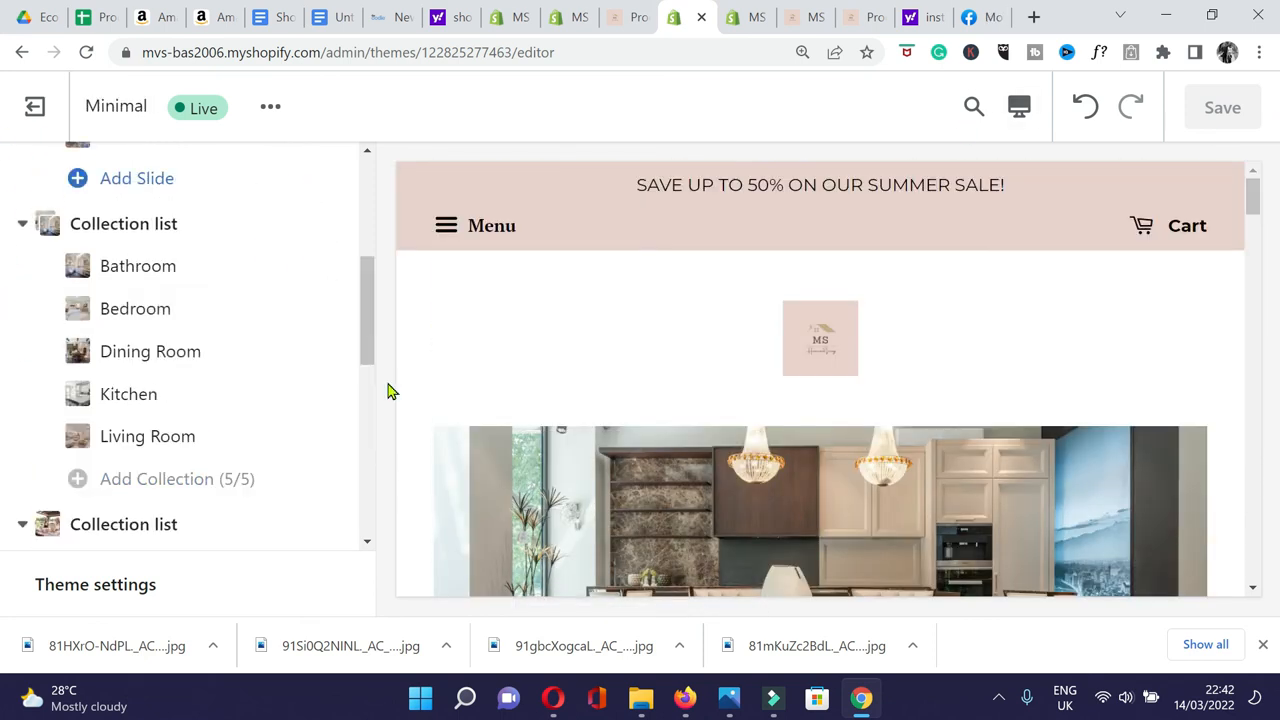
drag(363, 295, 369, 163)
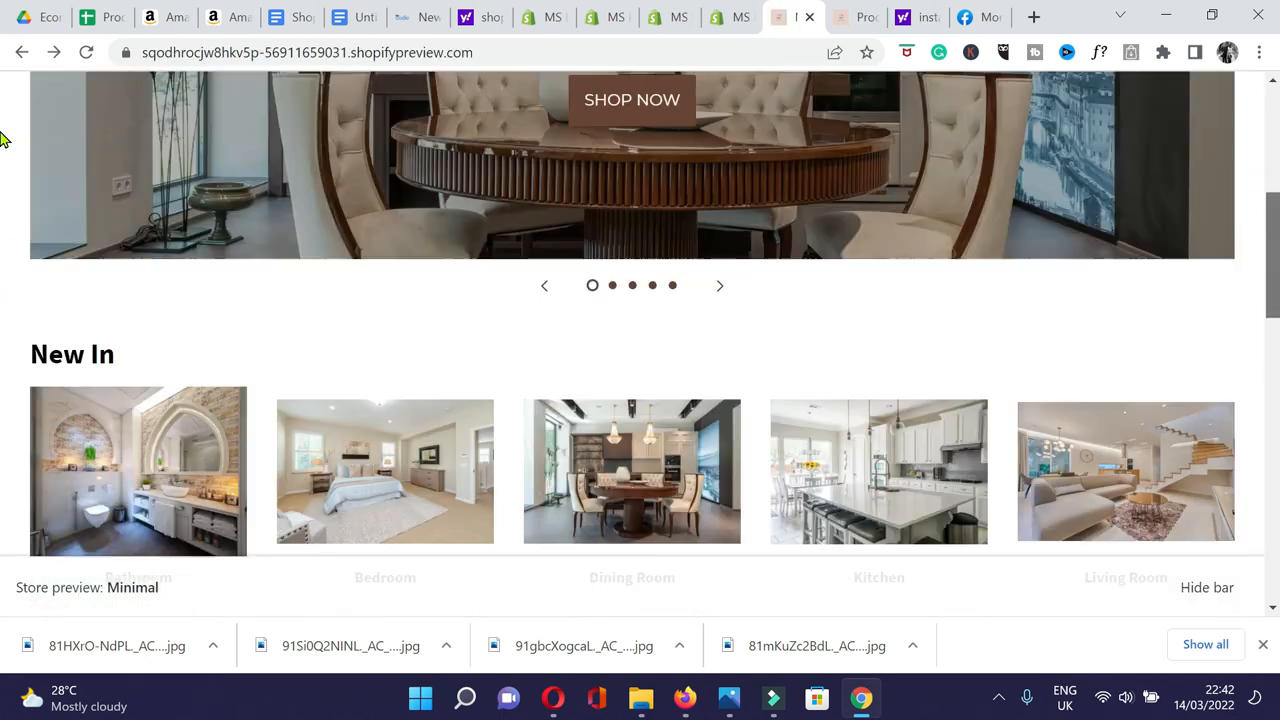
scroll(716, 121, up, 5)
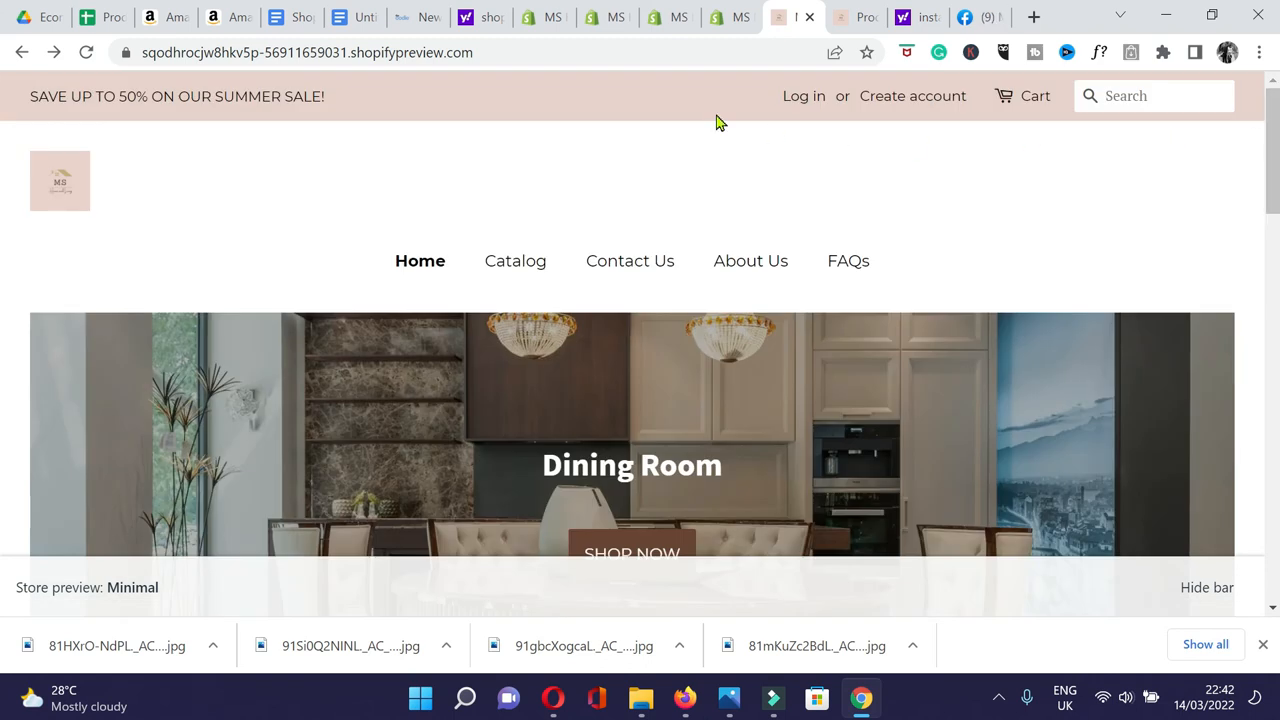
click(60, 182)
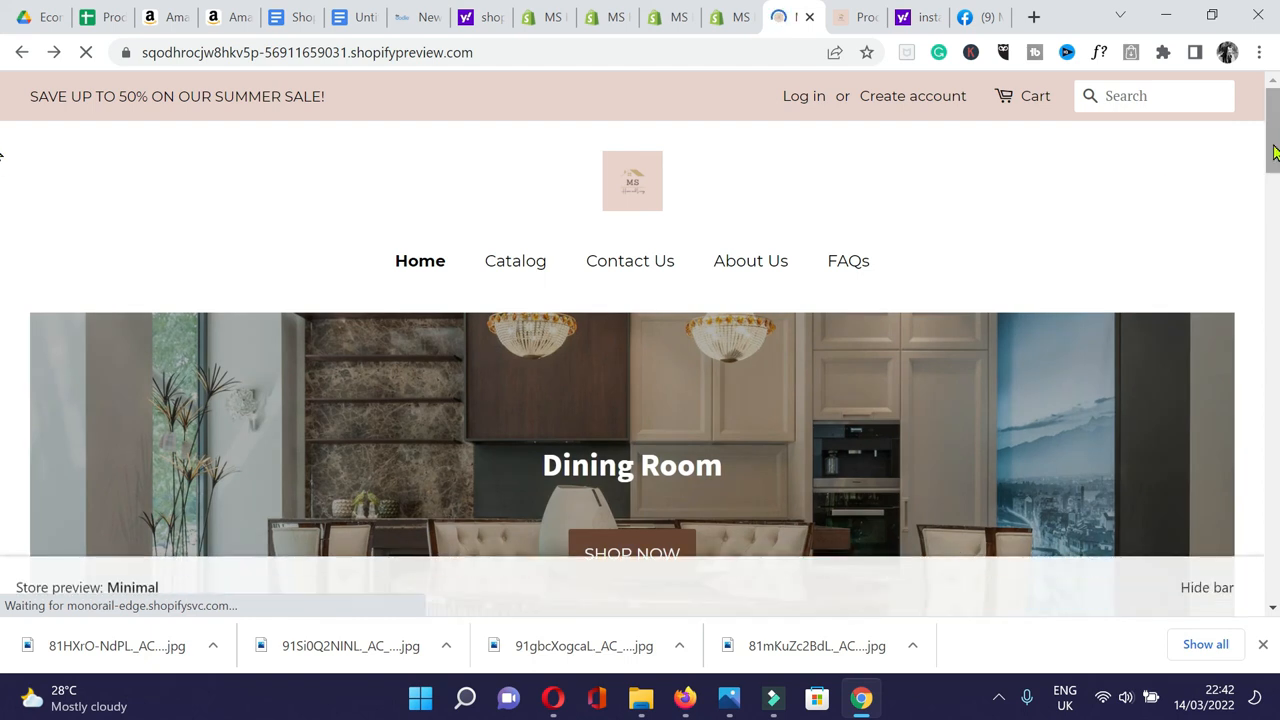
scroll(1275, 170, down, 1)
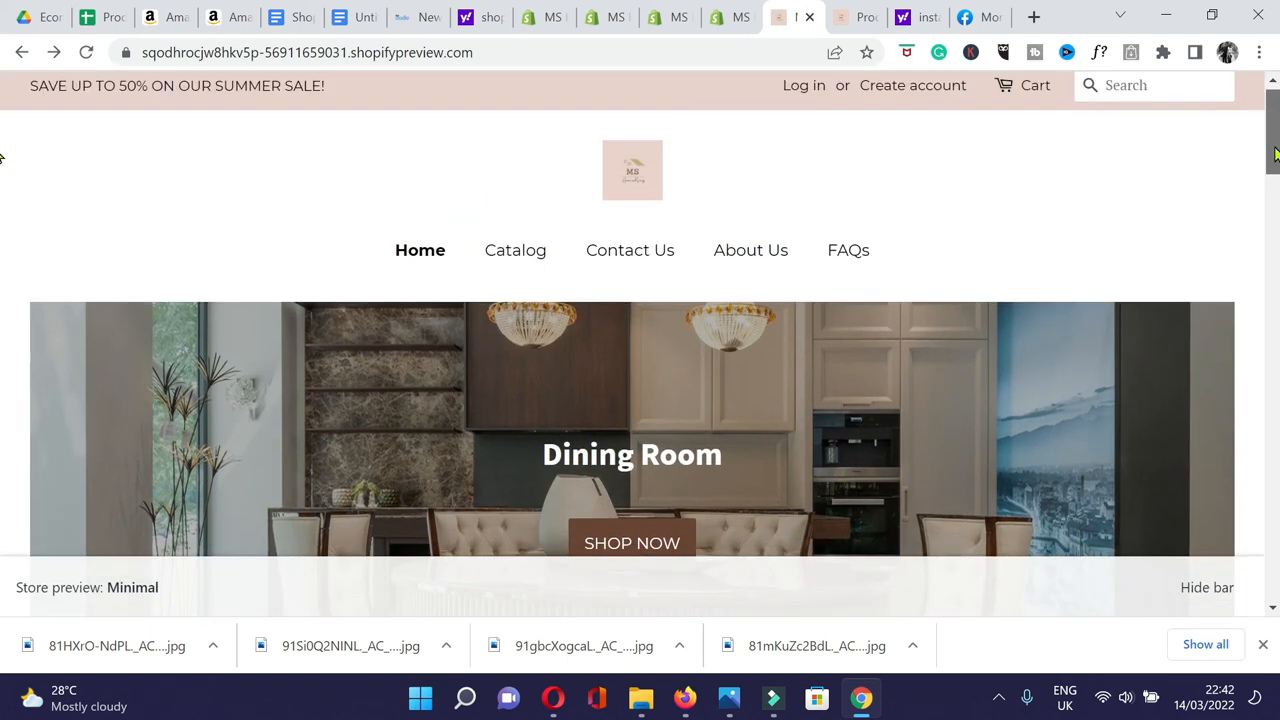
scroll(1275, 260, down, 3)
scroll(1275, 260, down, 12)
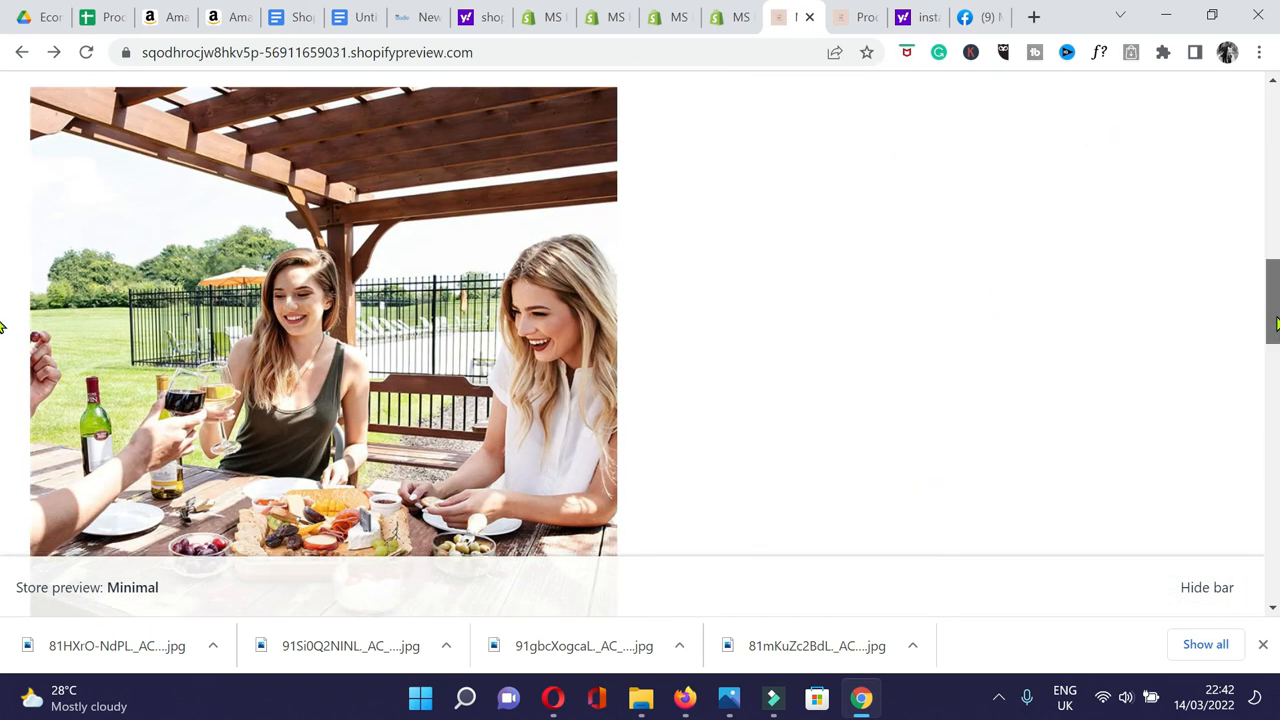
drag(1268, 430, 1262, 548)
scroll(277, 425, up, 2)
scroll(1071, 529, down, 2)
scroll(842, 437, down, 2)
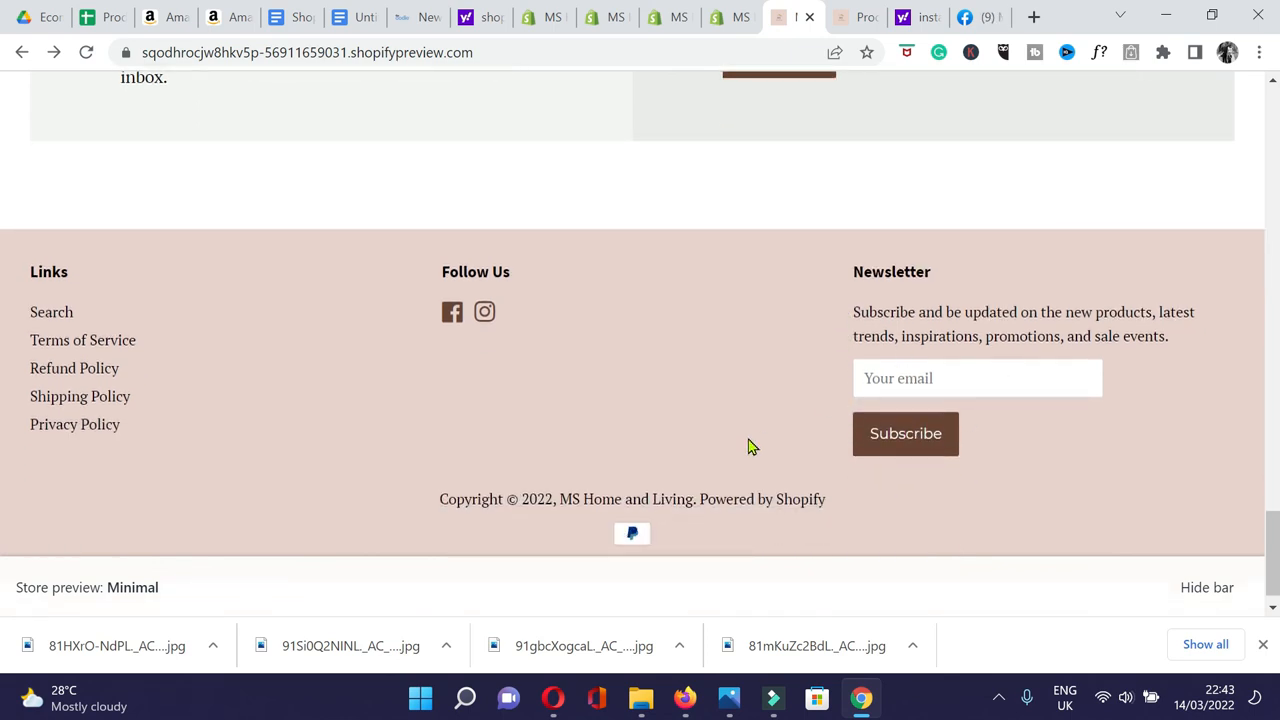
scroll(363, 331, up, 1)
scroll(265, 294, up, 1)
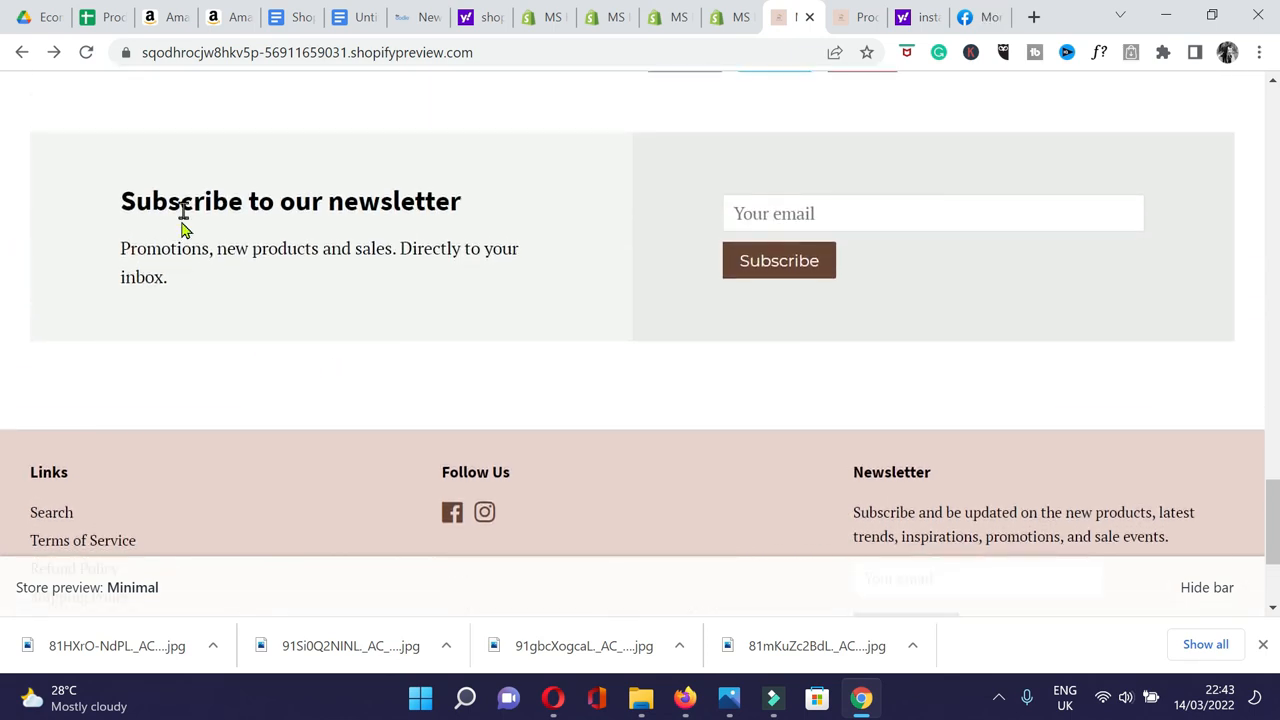
scroll(340, 250, up, 1)
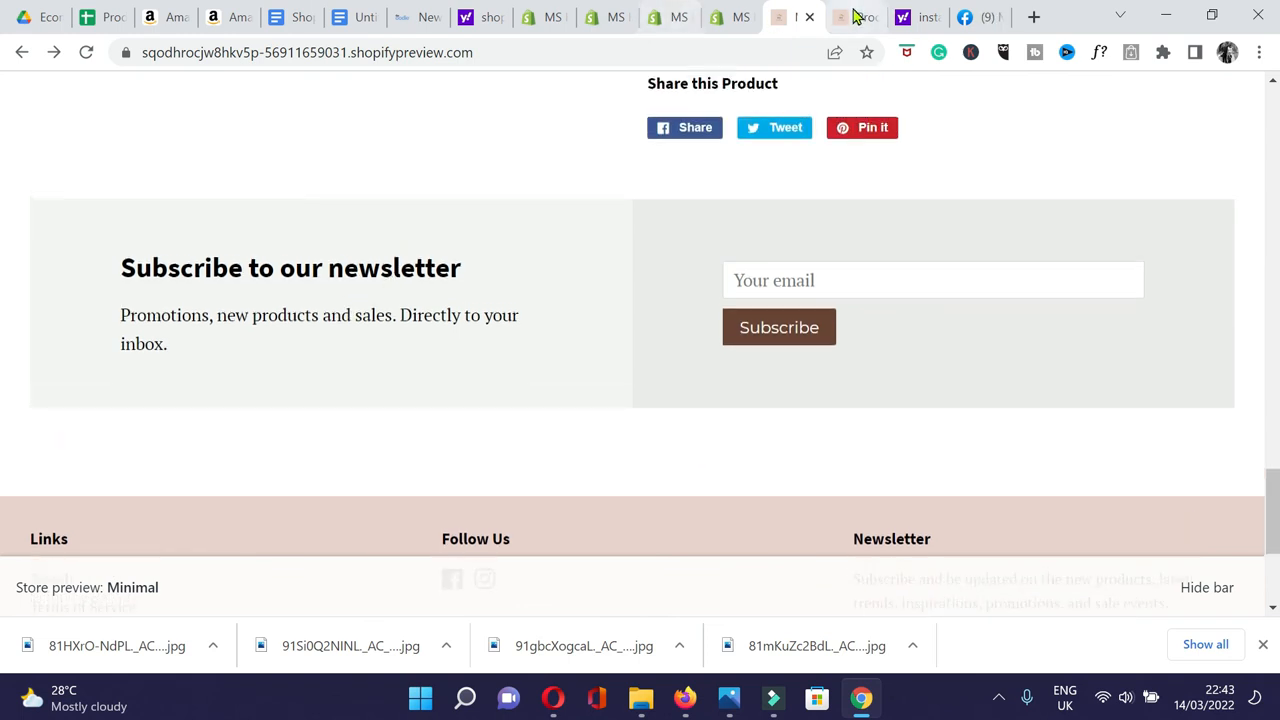
Return to the store admin and open the current Minimal theme for customization from the Online Store's themes.
click(733, 12)
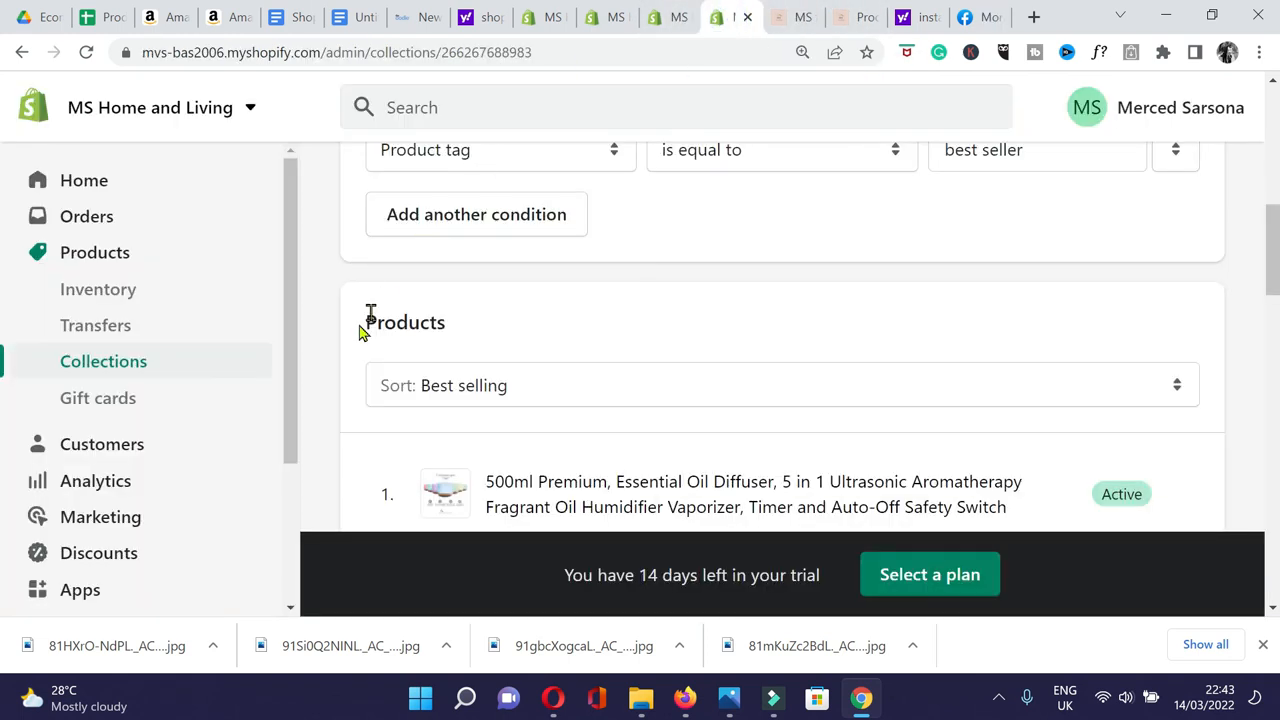
scroll(114, 429, down, 2)
scroll(114, 250, up, 2)
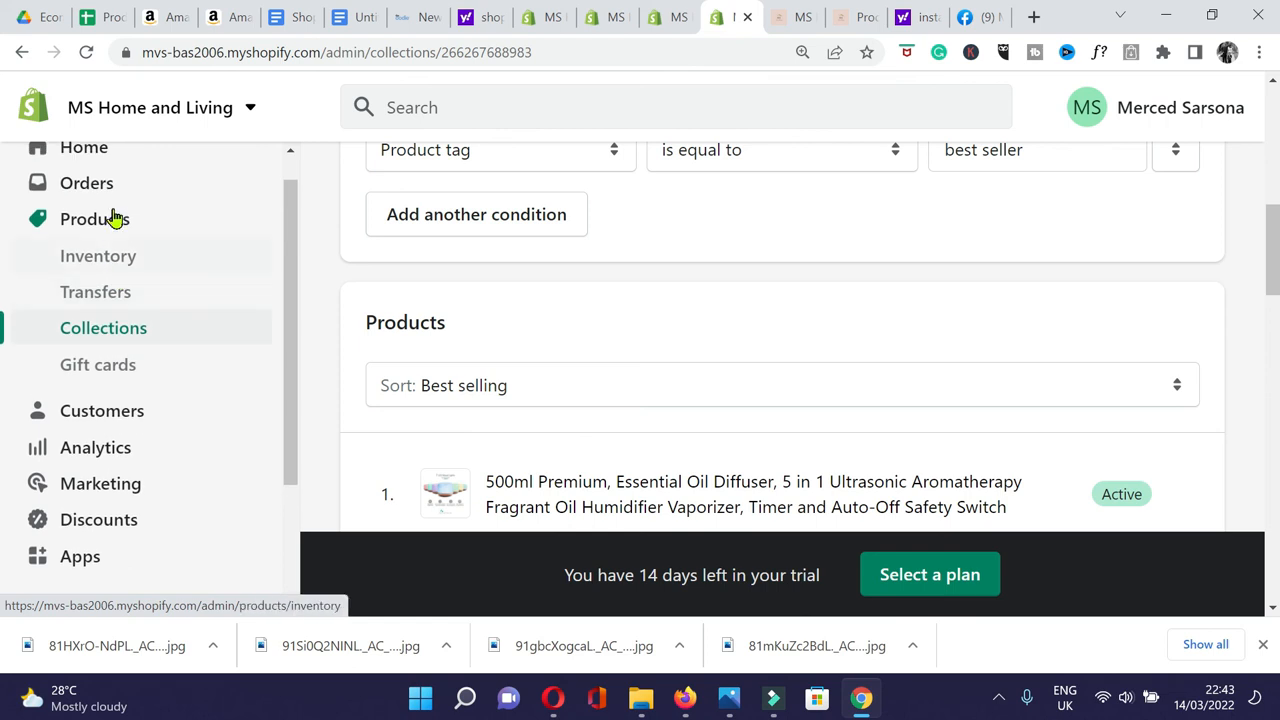
scroll(134, 506, down, 3)
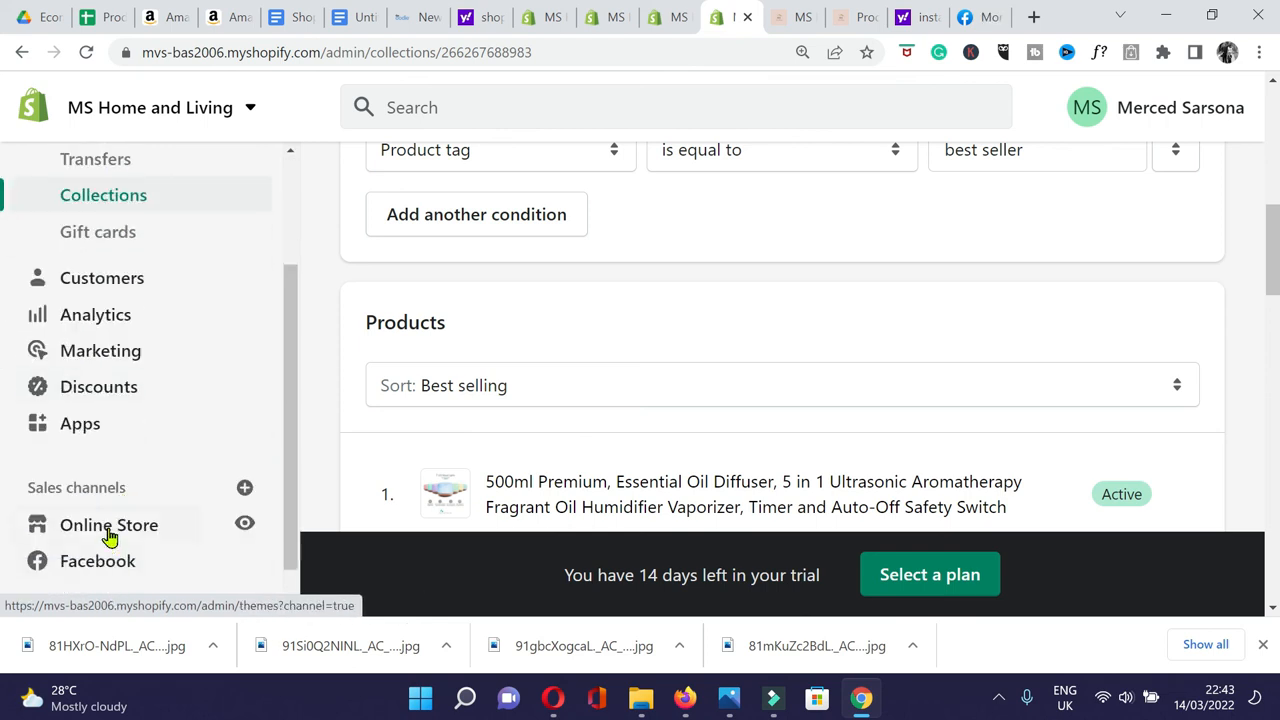
click(108, 530)
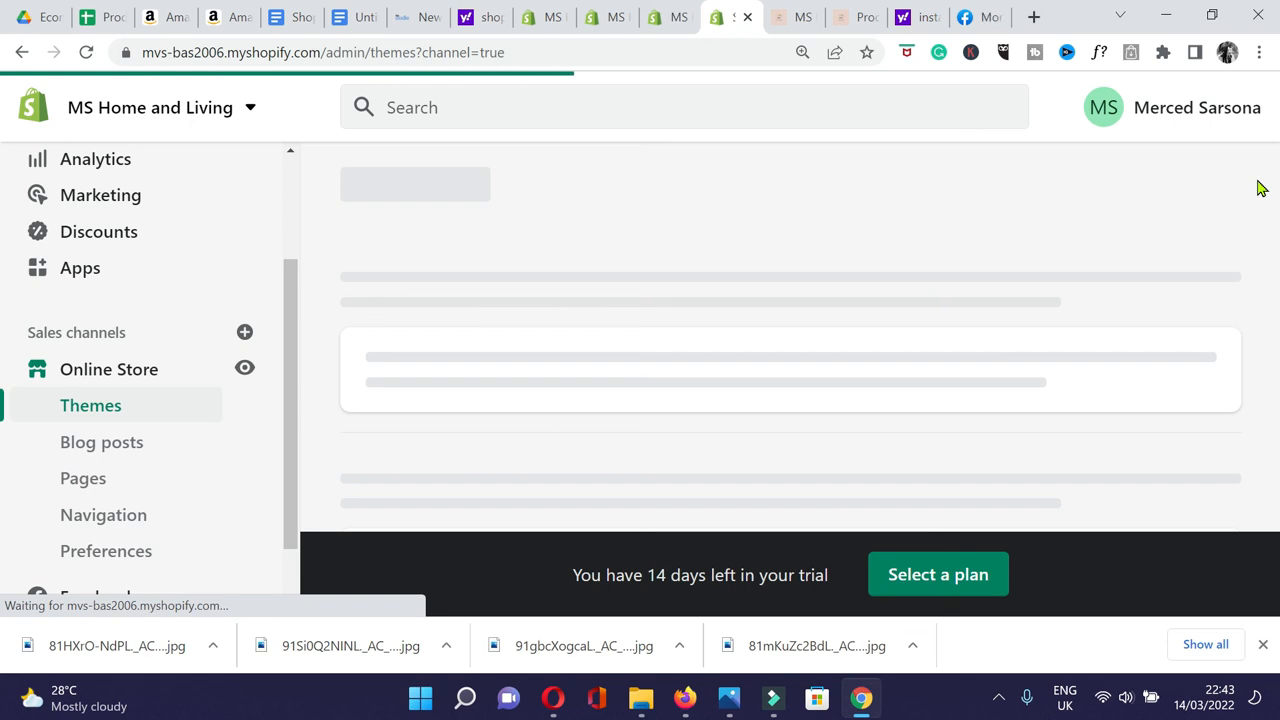
scroll(1051, 337, down, 2)
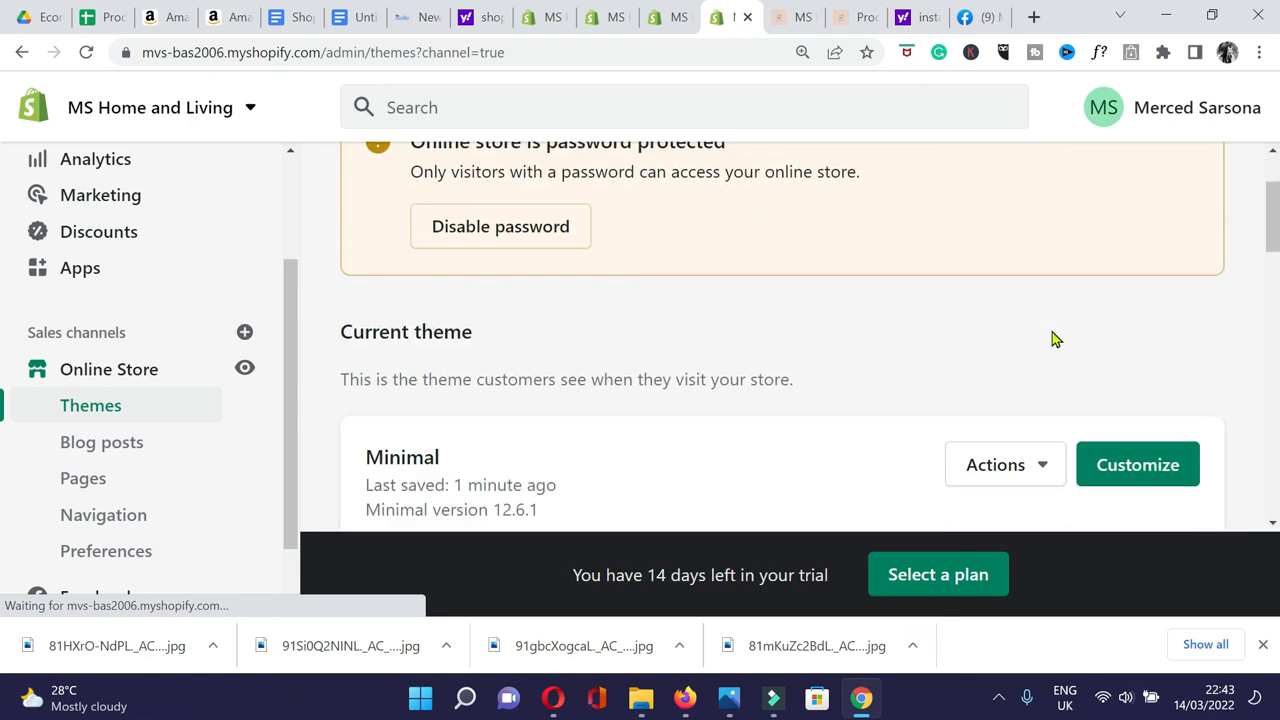
click(1140, 338)
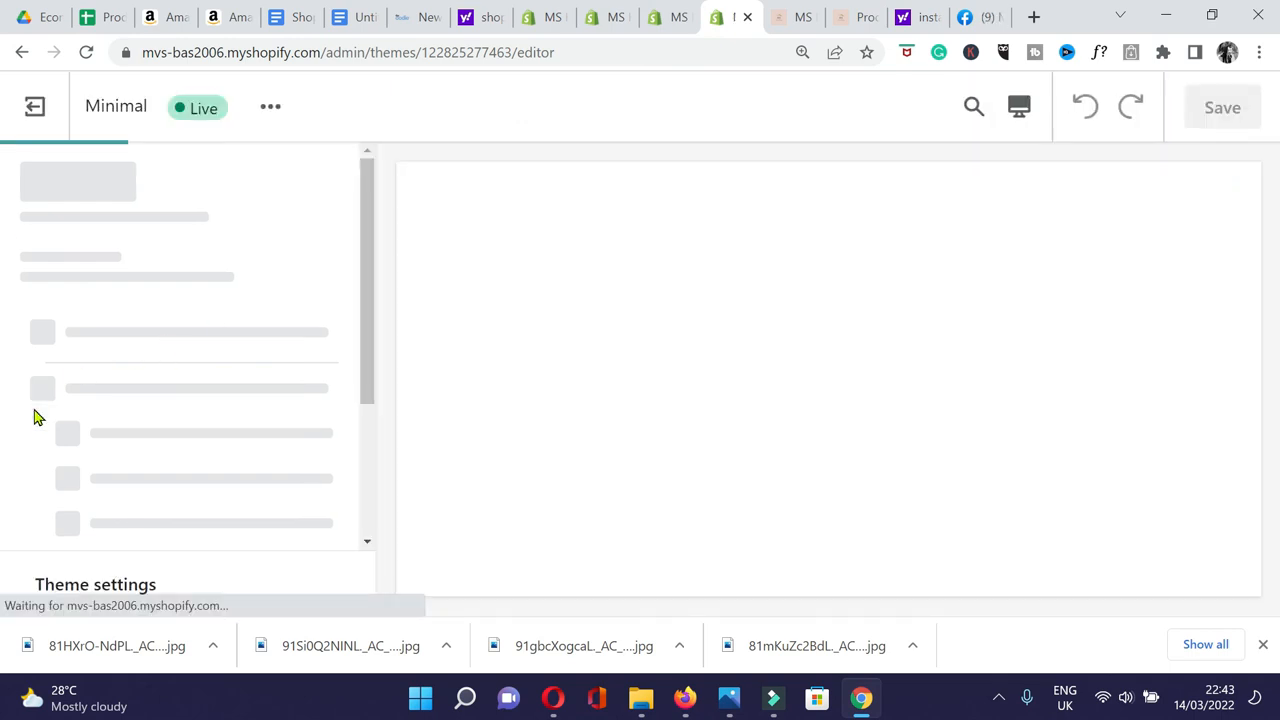
Check the Newsletter section's settings, hide that section from the home page, and save the theme.
scroll(37, 443, down, 3)
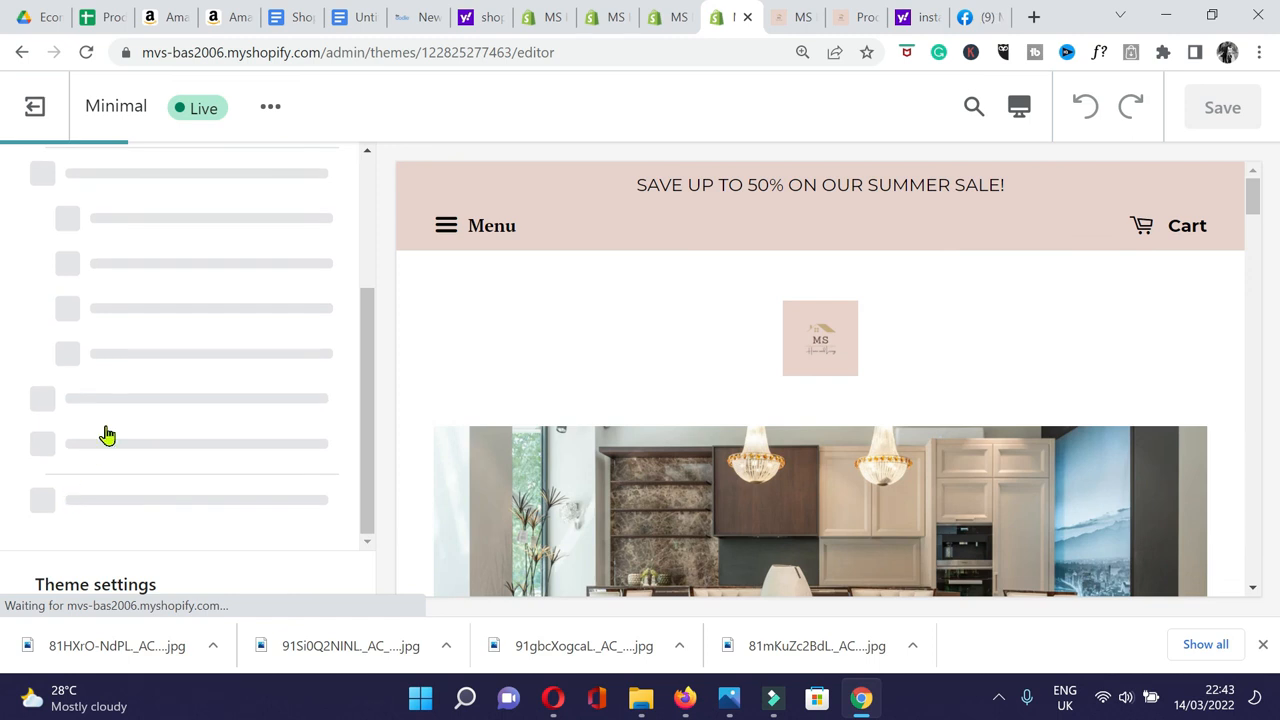
scroll(103, 434, down, 5)
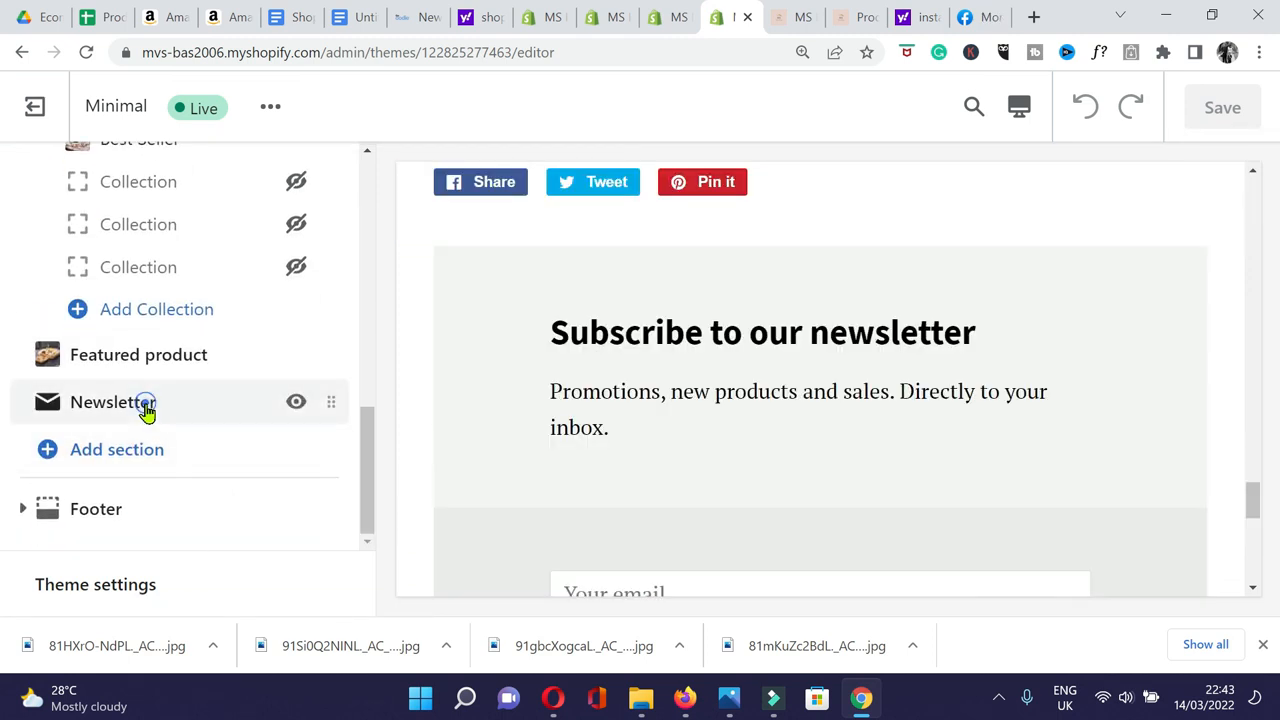
click(143, 410)
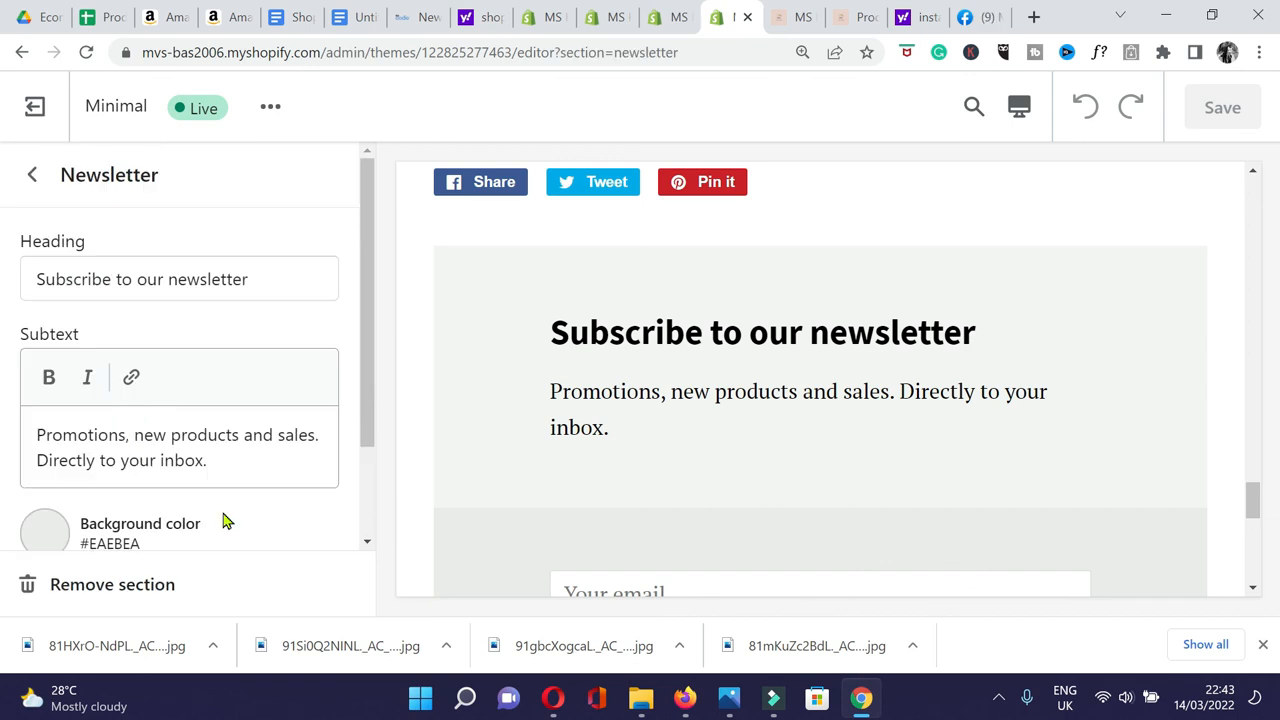
scroll(250, 320, down, 1)
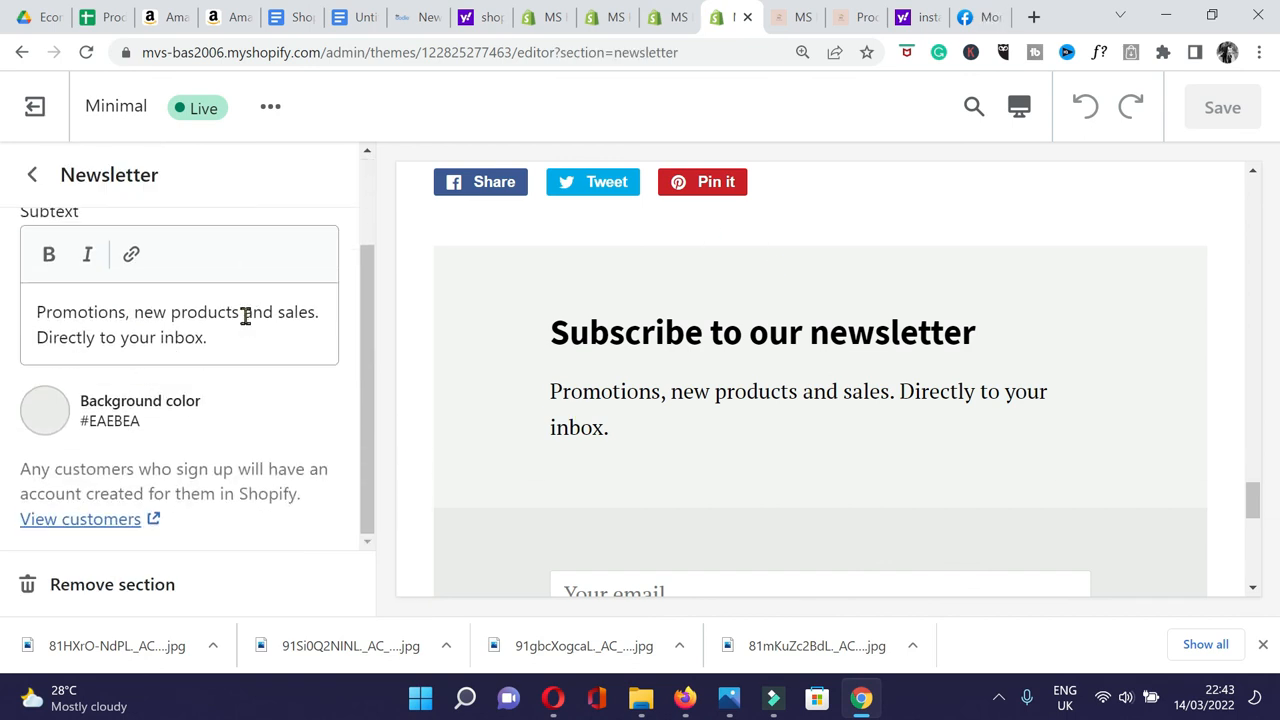
scroll(149, 223, up, 1)
click(29, 176)
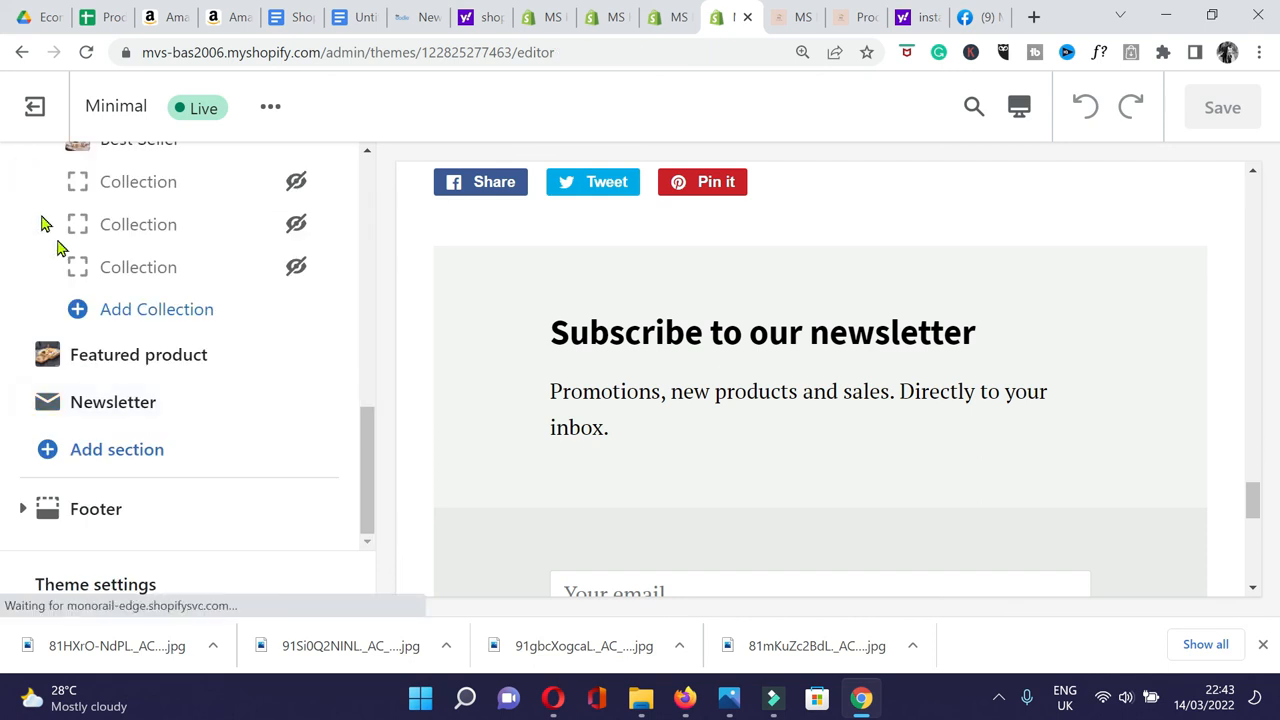
click(296, 404)
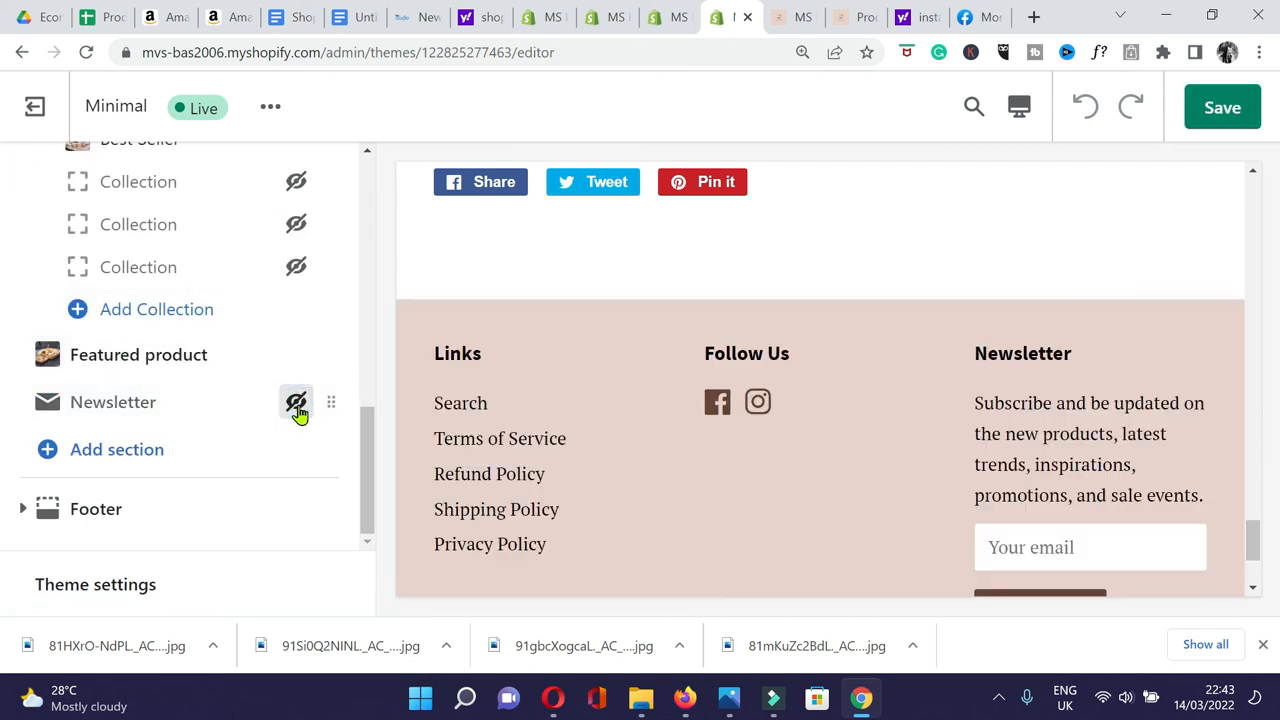
click(1203, 128)
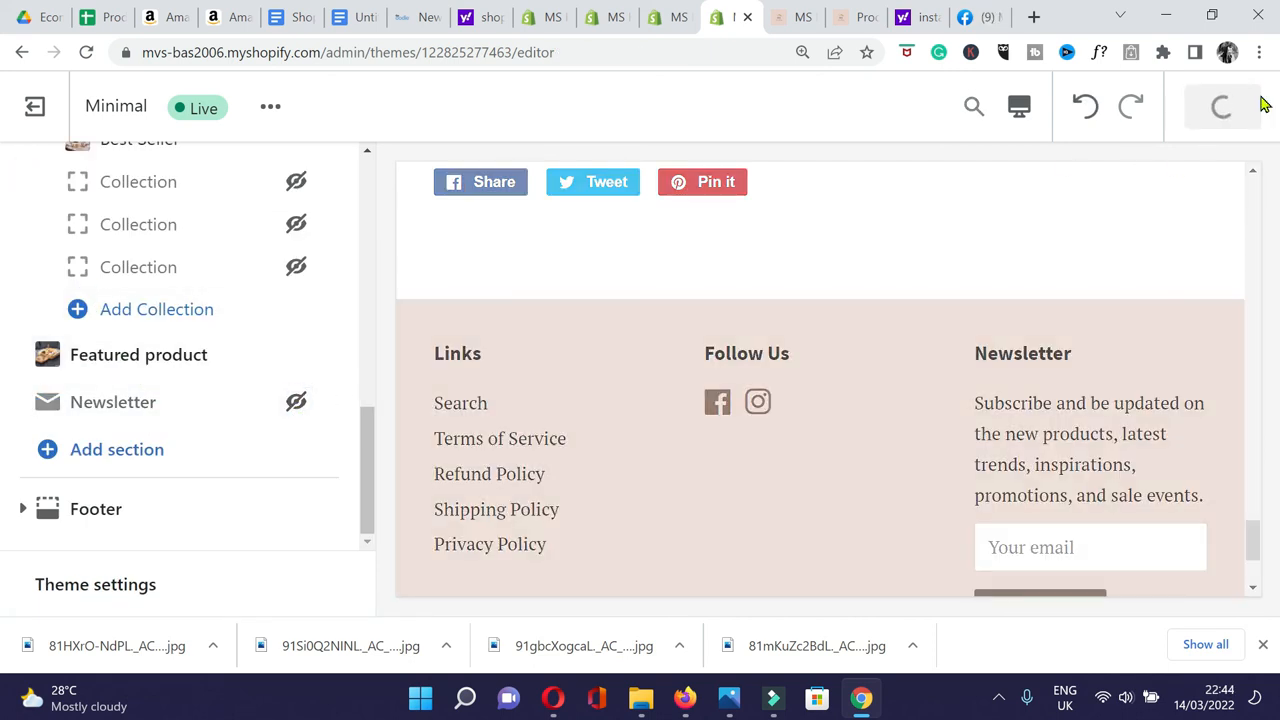
drag(1258, 548, 1262, 188)
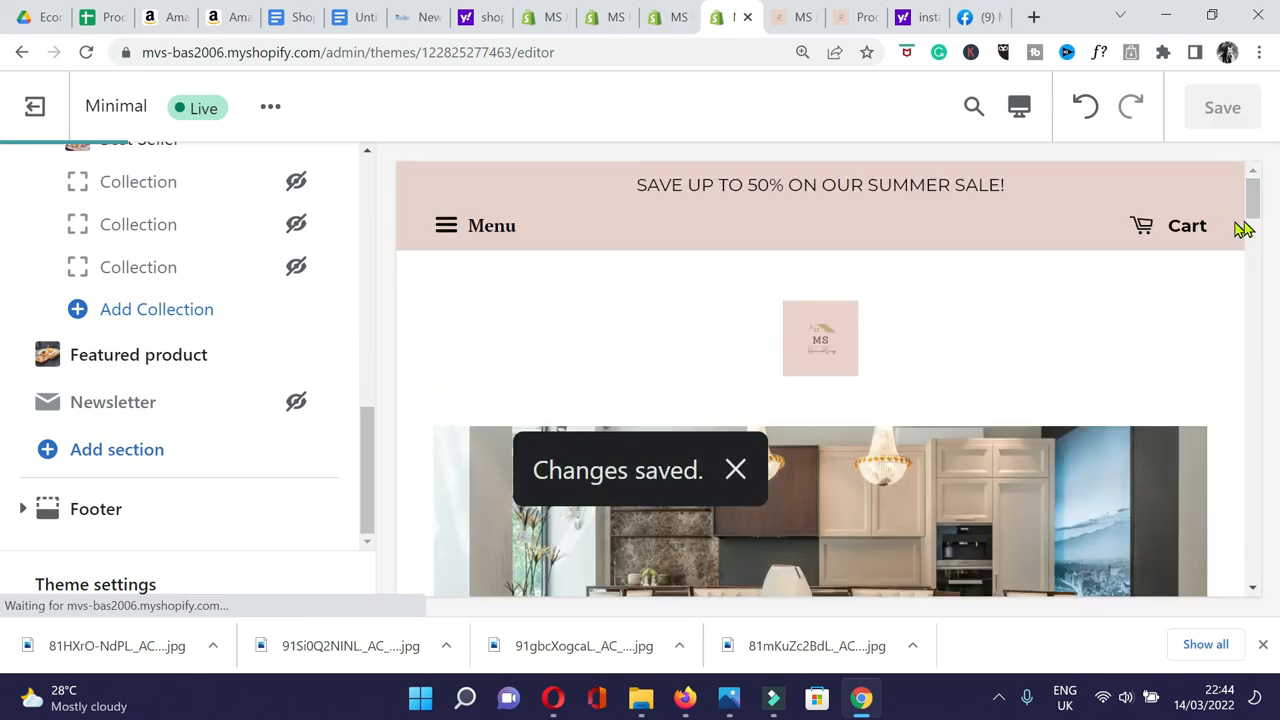
scroll(206, 283, up, 10)
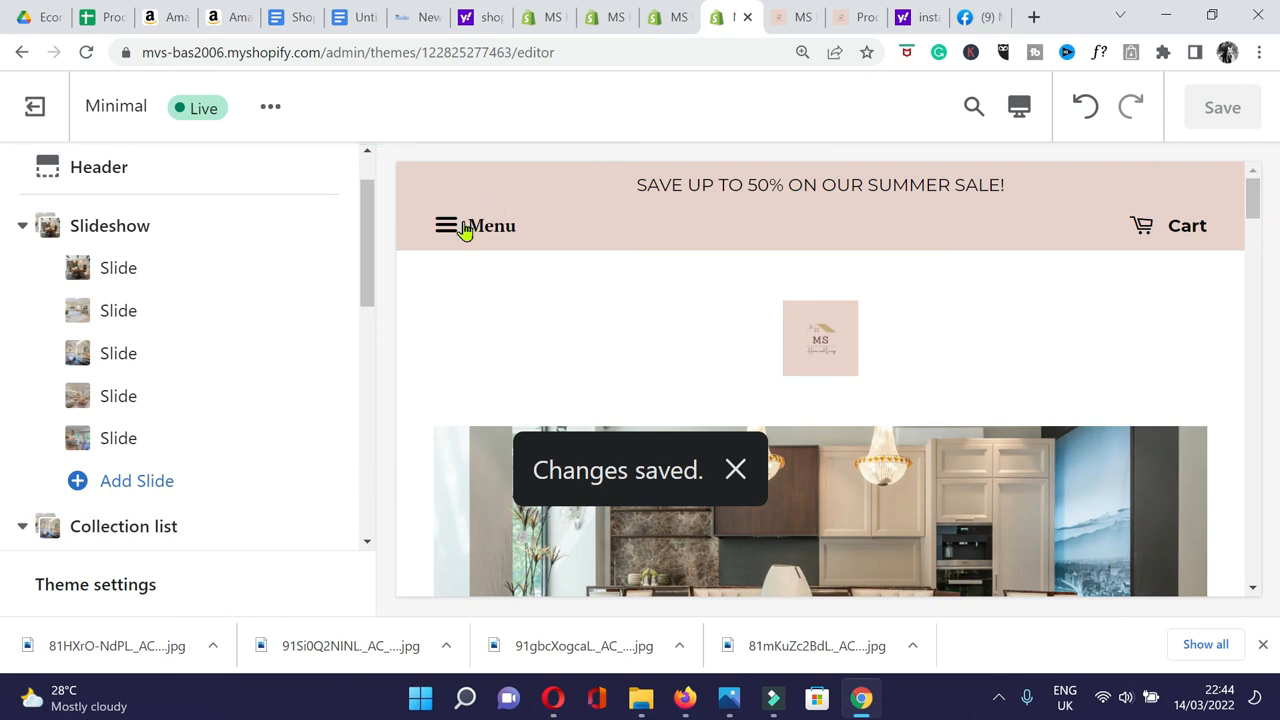
Return to the store admin's product list and open the Dish Drying Rack Over The Sink product.
click(604, 18)
scroll(80, 355, up, 2)
click(95, 254)
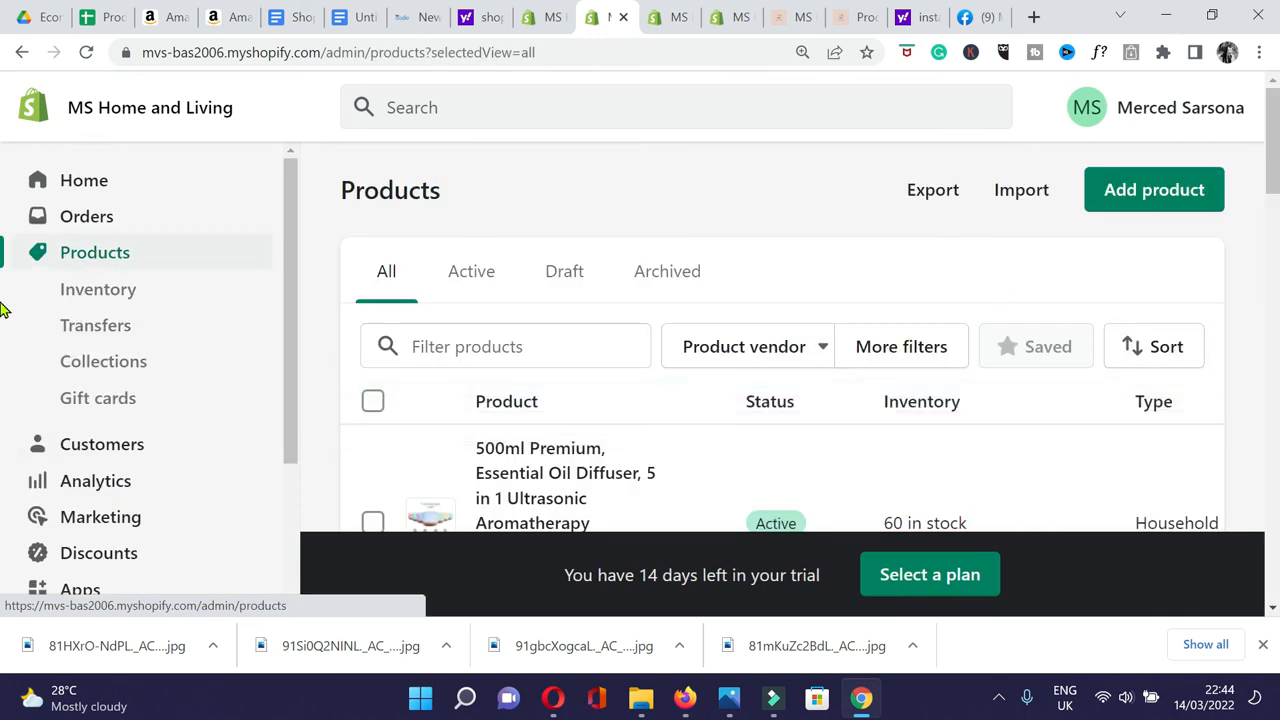
click(1276, 225)
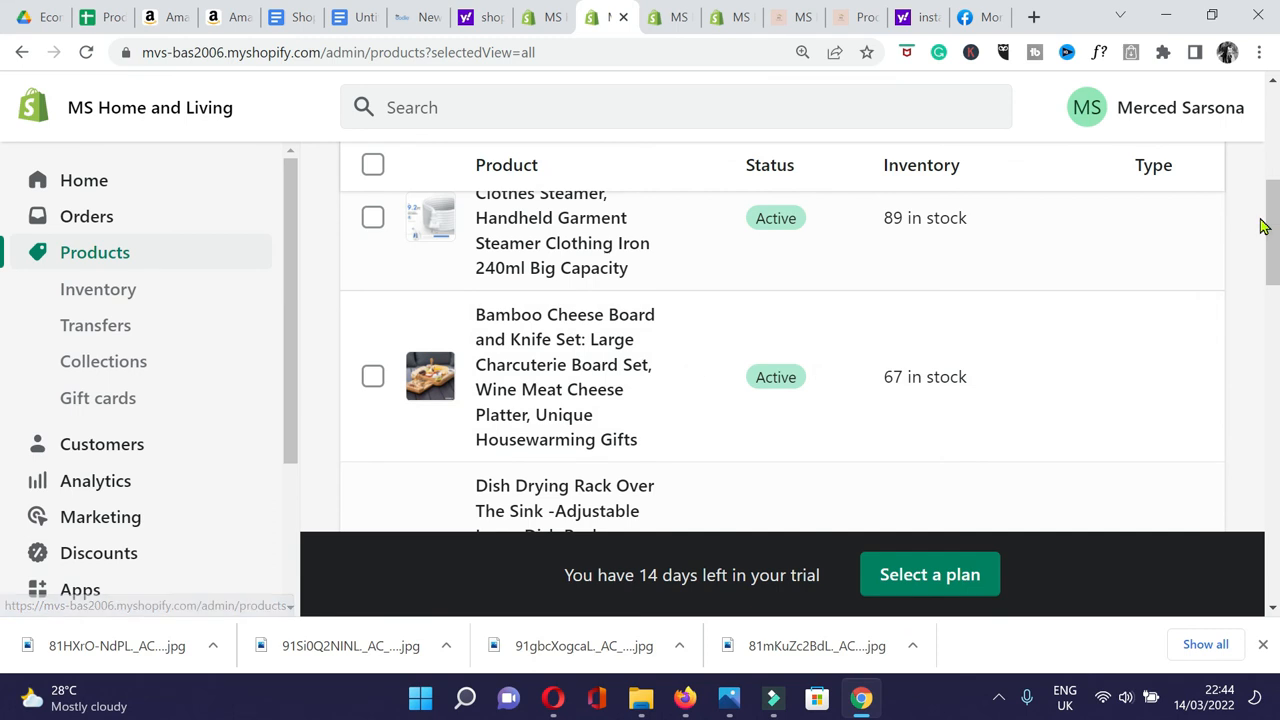
drag(1275, 230, 1272, 243)
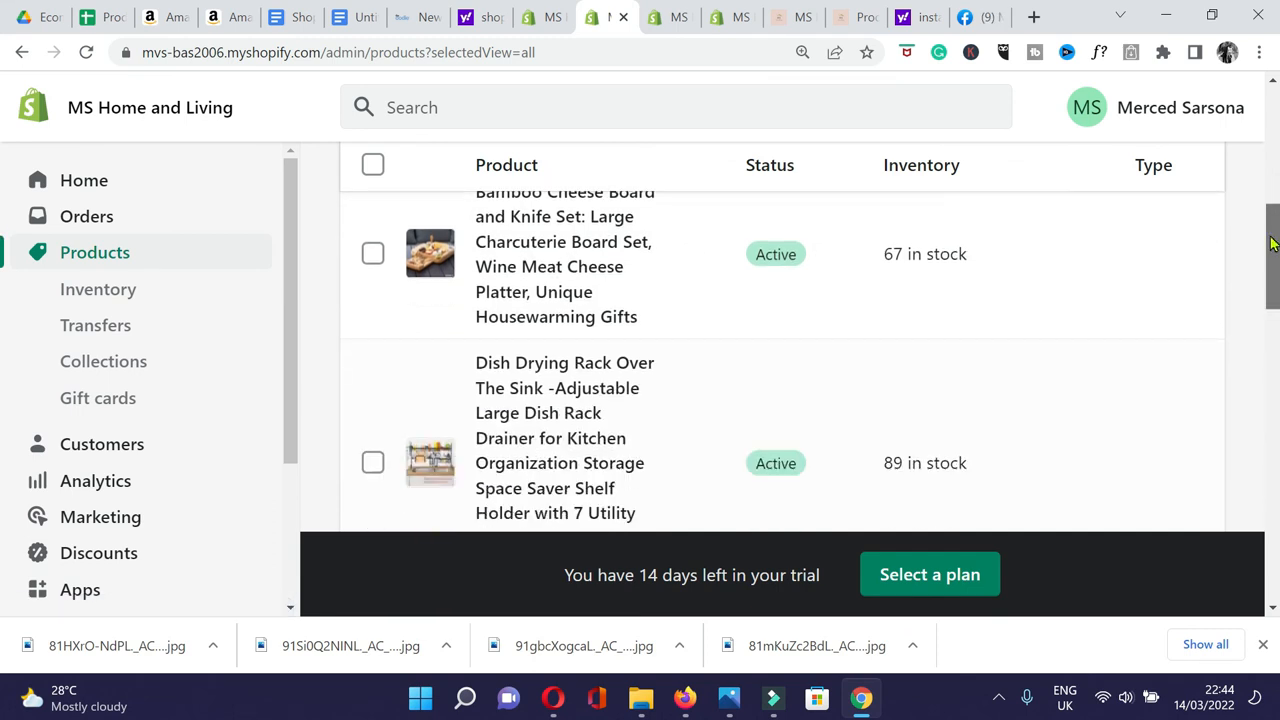
drag(1272, 243, 1273, 252)
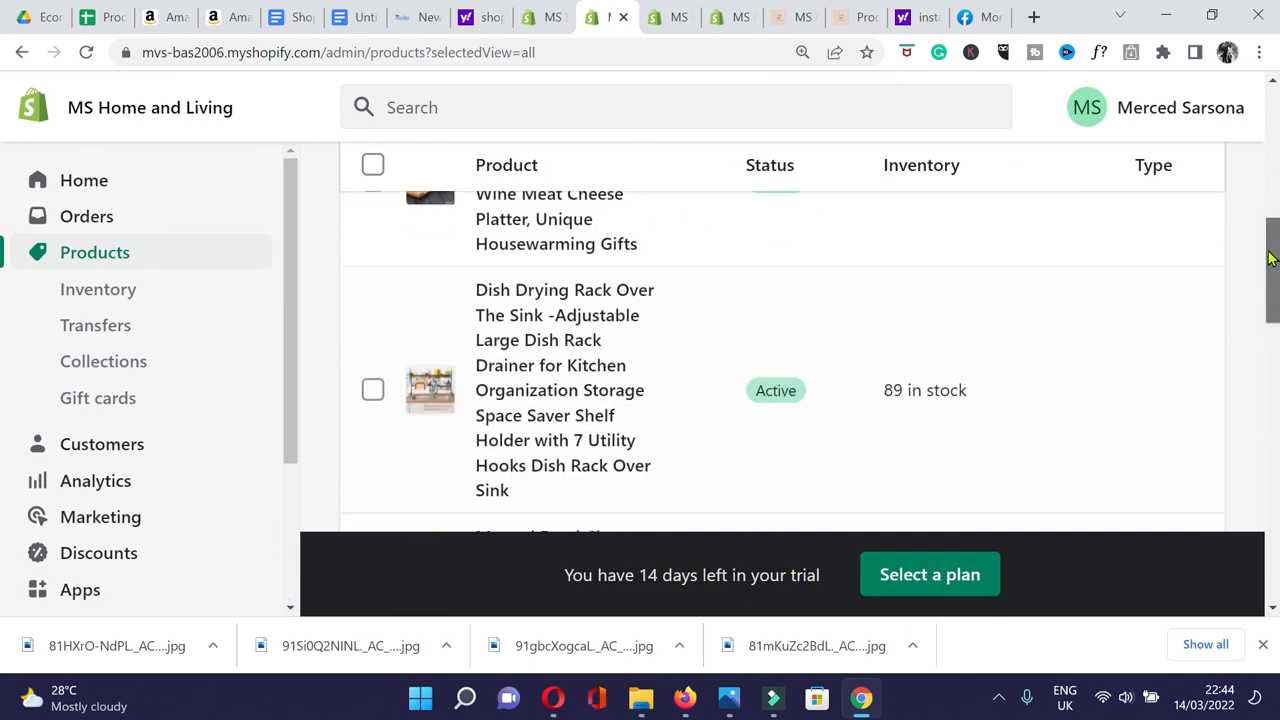
scroll(541, 352, up, 2)
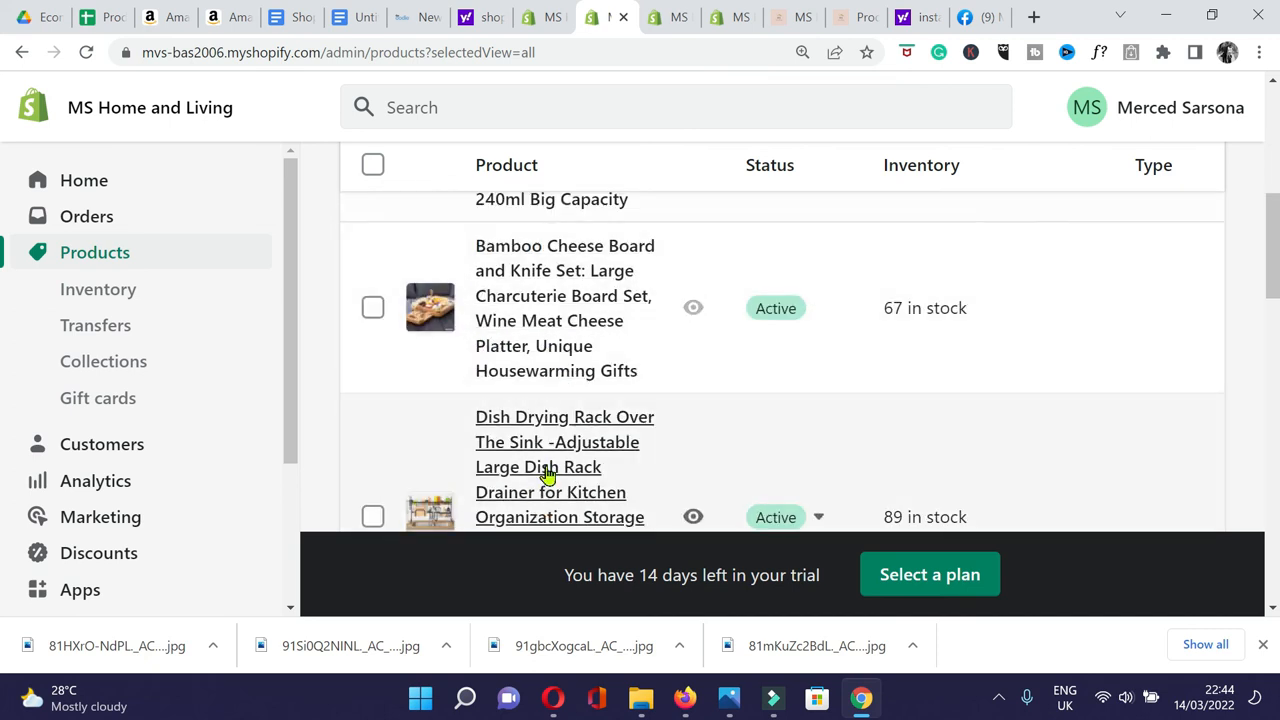
scroll(545, 362, down, 2)
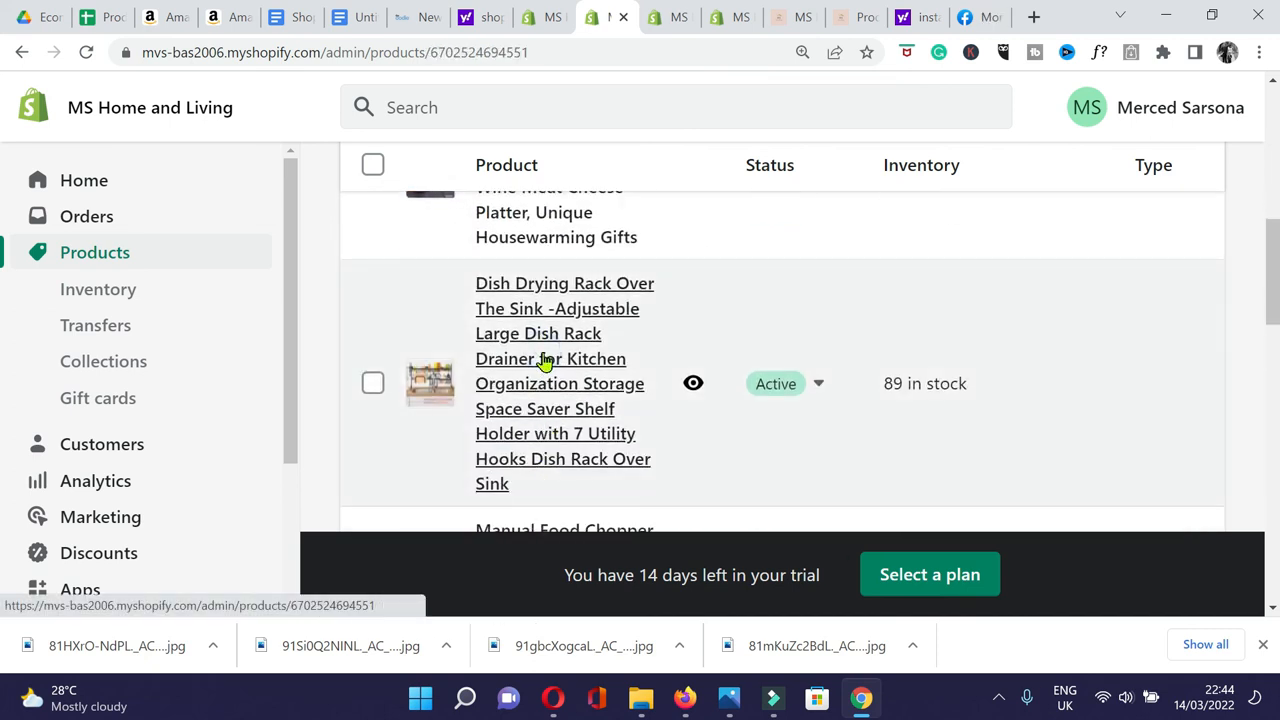
click(545, 362)
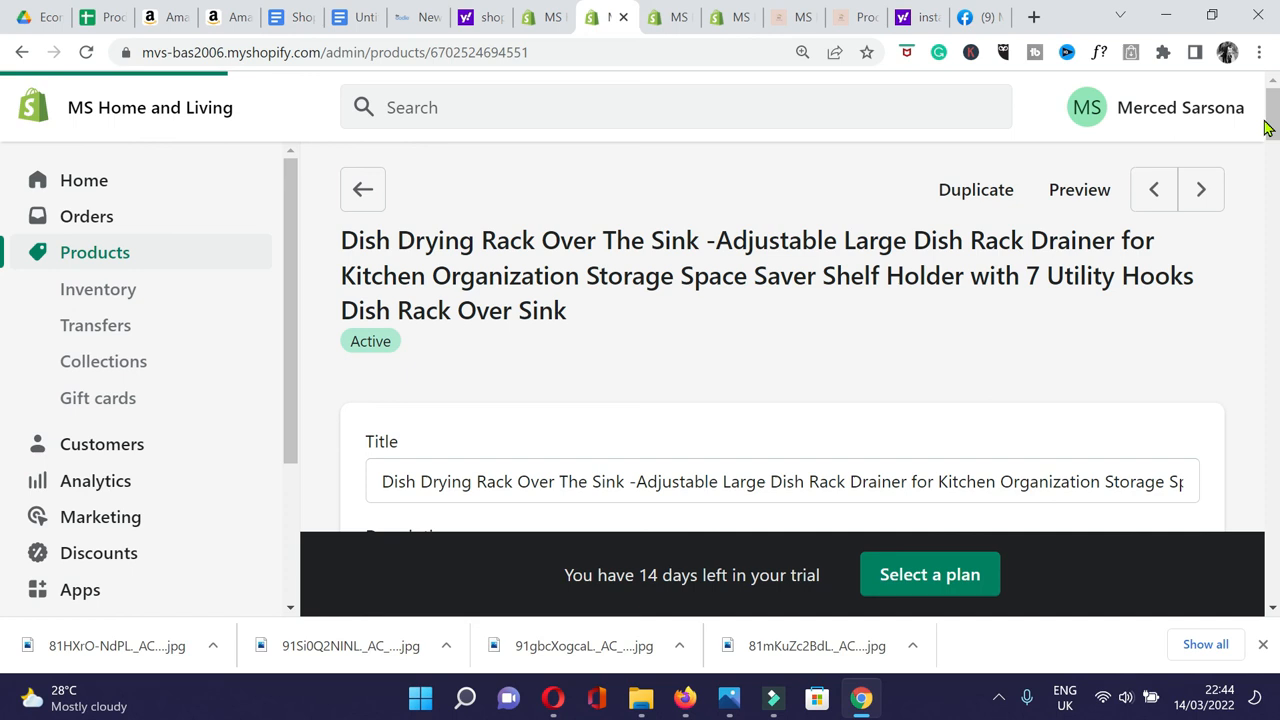
Set the dish rack's compare-at price to 2,999.75 and its price to 2,599.75, and save the product.
drag(1275, 120, 1263, 278)
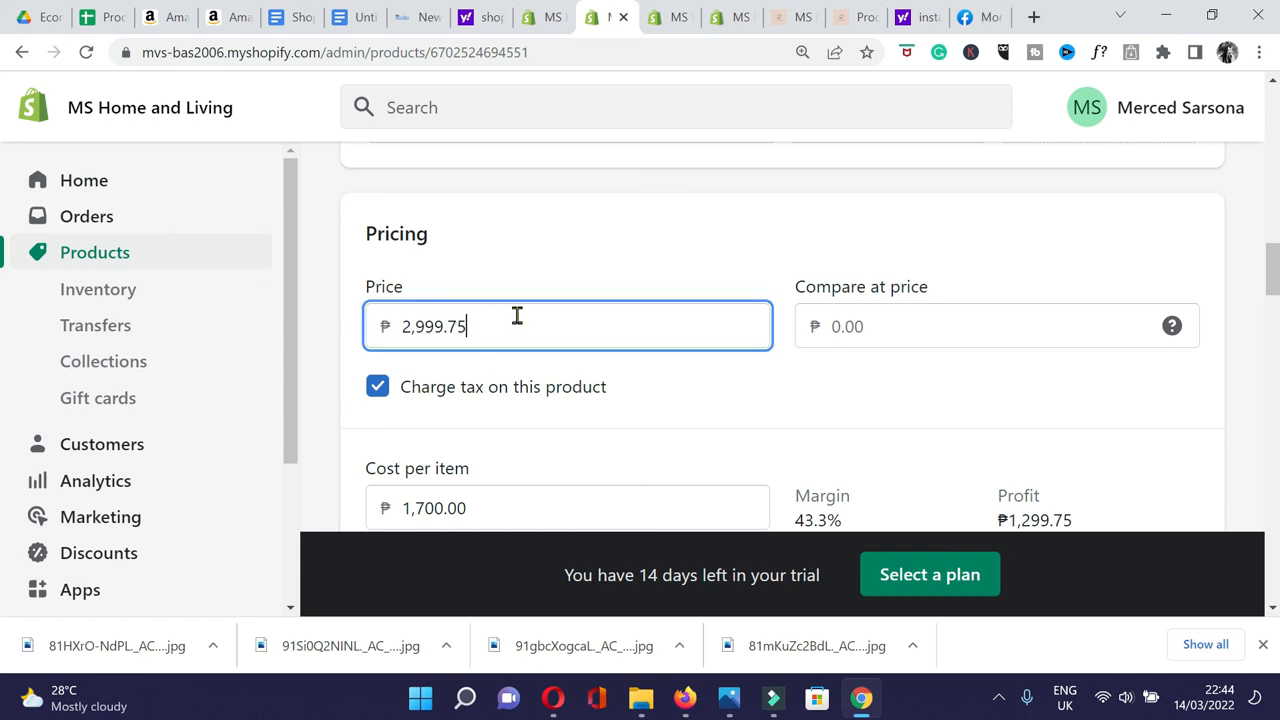
click(852, 322)
text(2999.75)
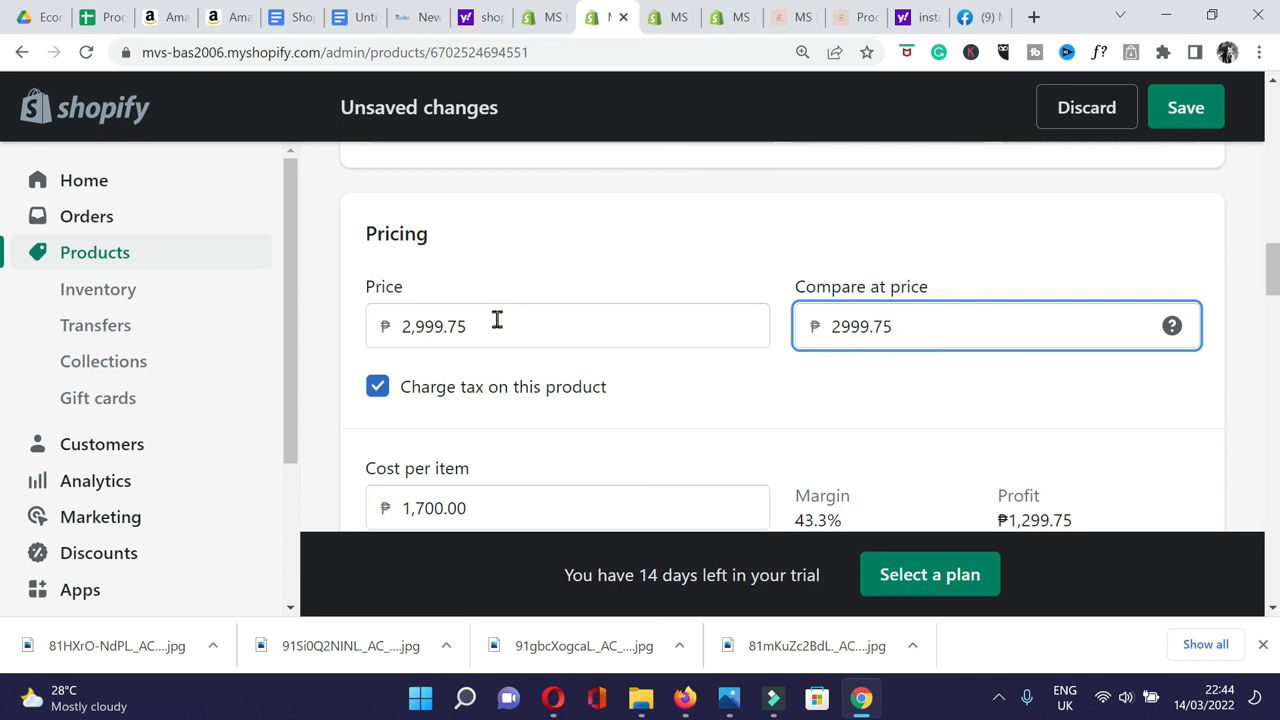
drag(497, 319, 388, 326)
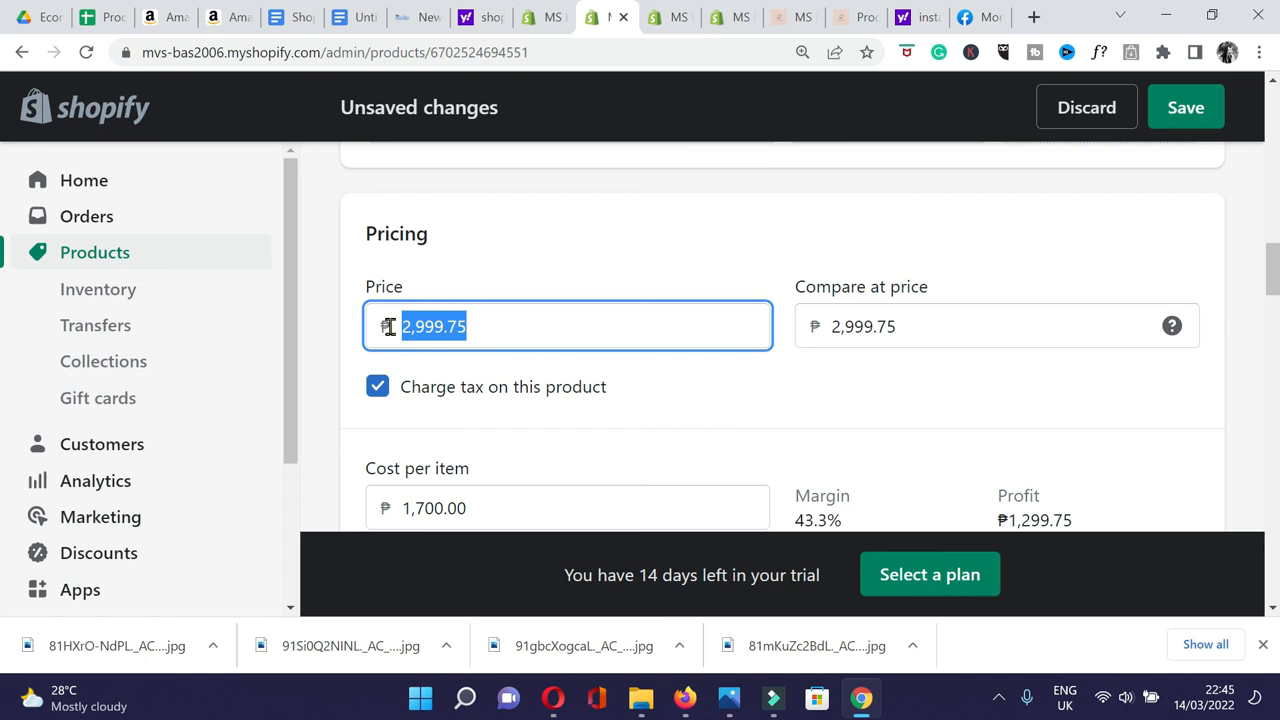
text(15999)
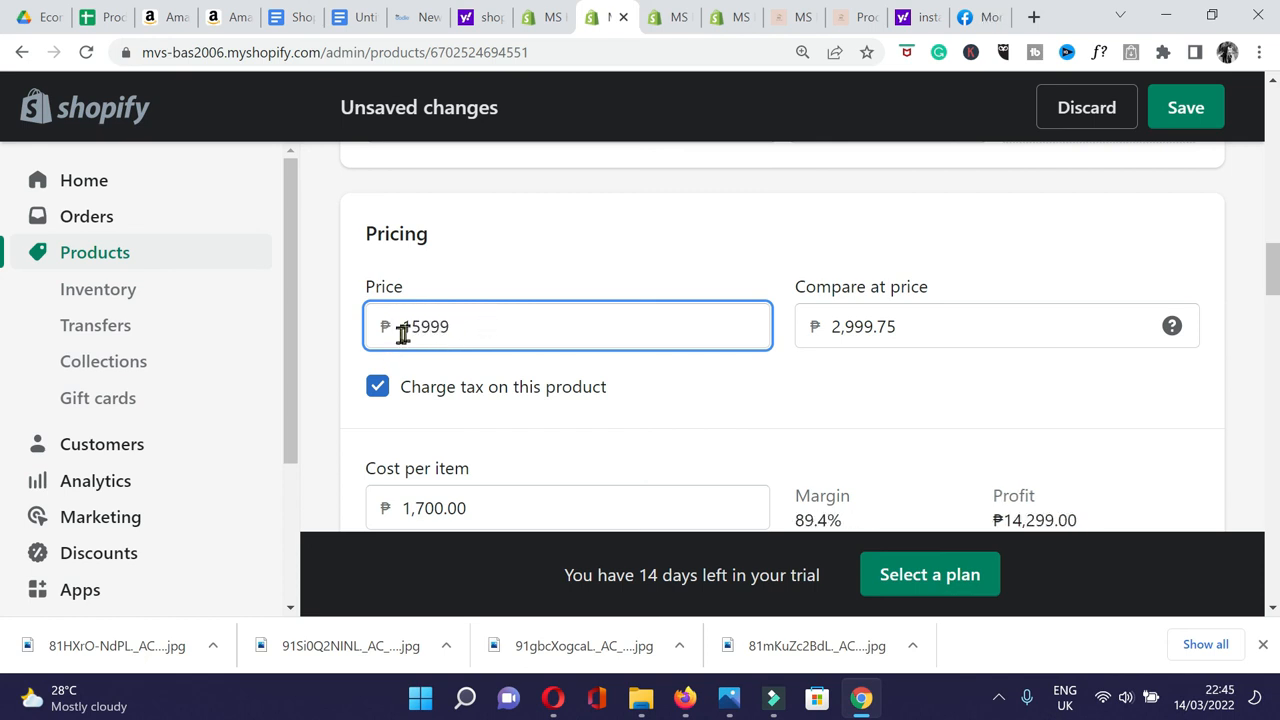
drag(404, 334, 491, 332)
text(2599)
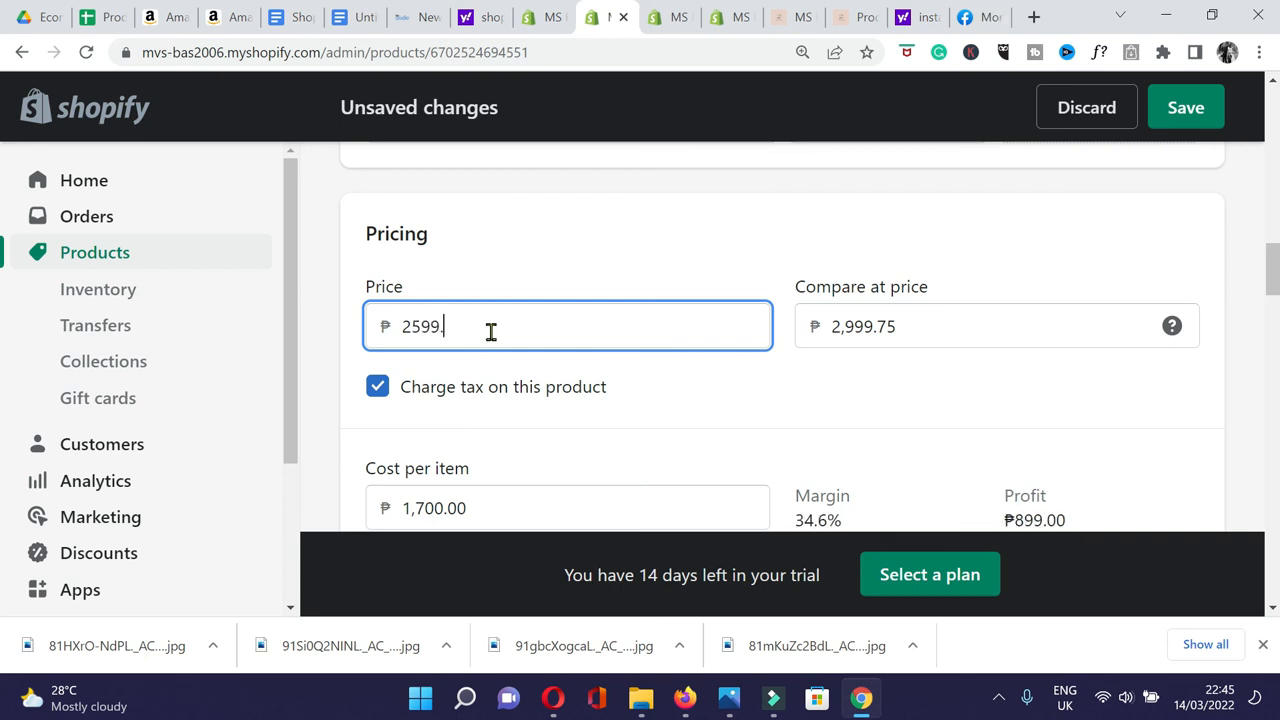
scroll(520, 330, down, 1)
click(1178, 112)
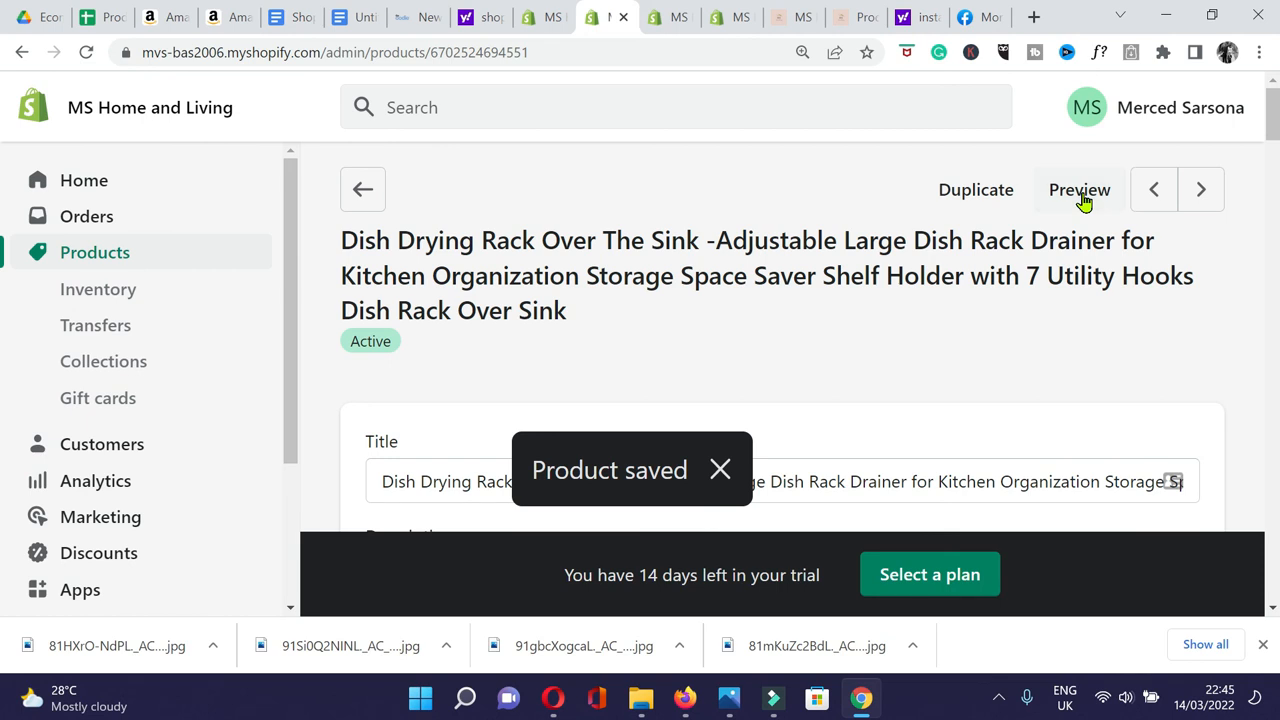
Preview the dish rack's product page, checking its sale and compare-at prices, description, and related products.
click(1082, 195)
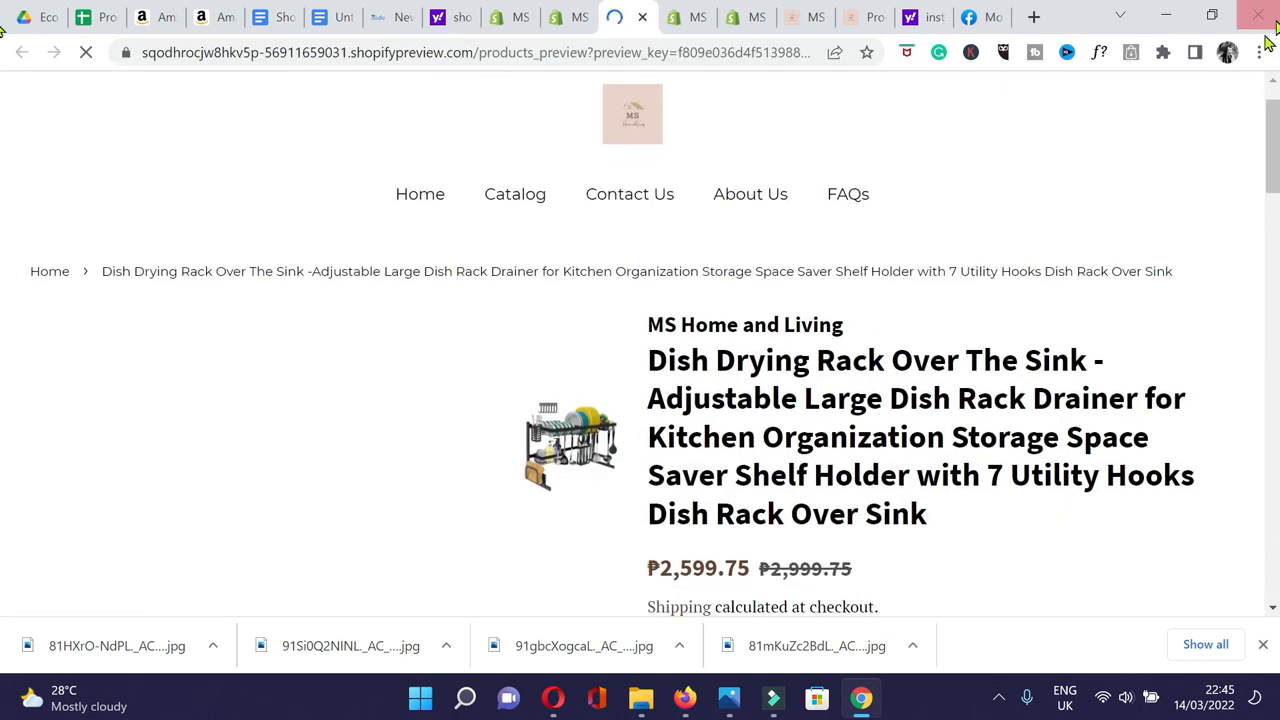
drag(1272, 160, 1270, 196)
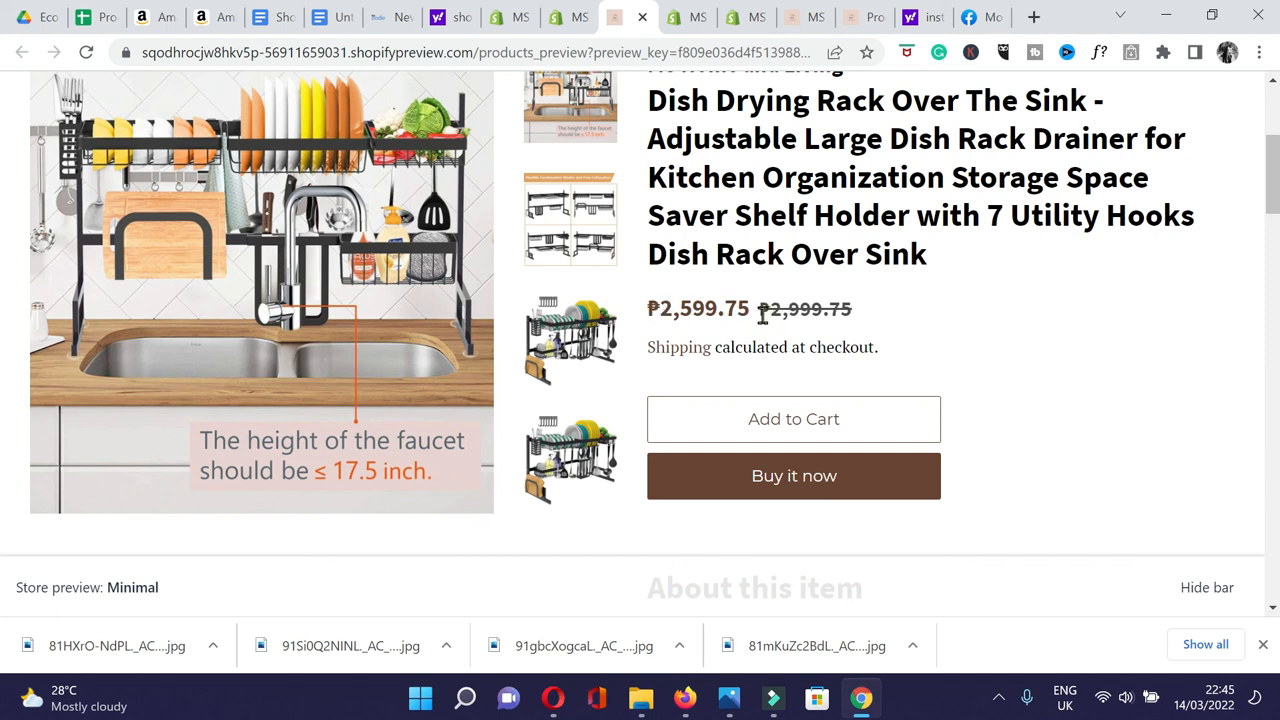
drag(757, 313, 872, 320)
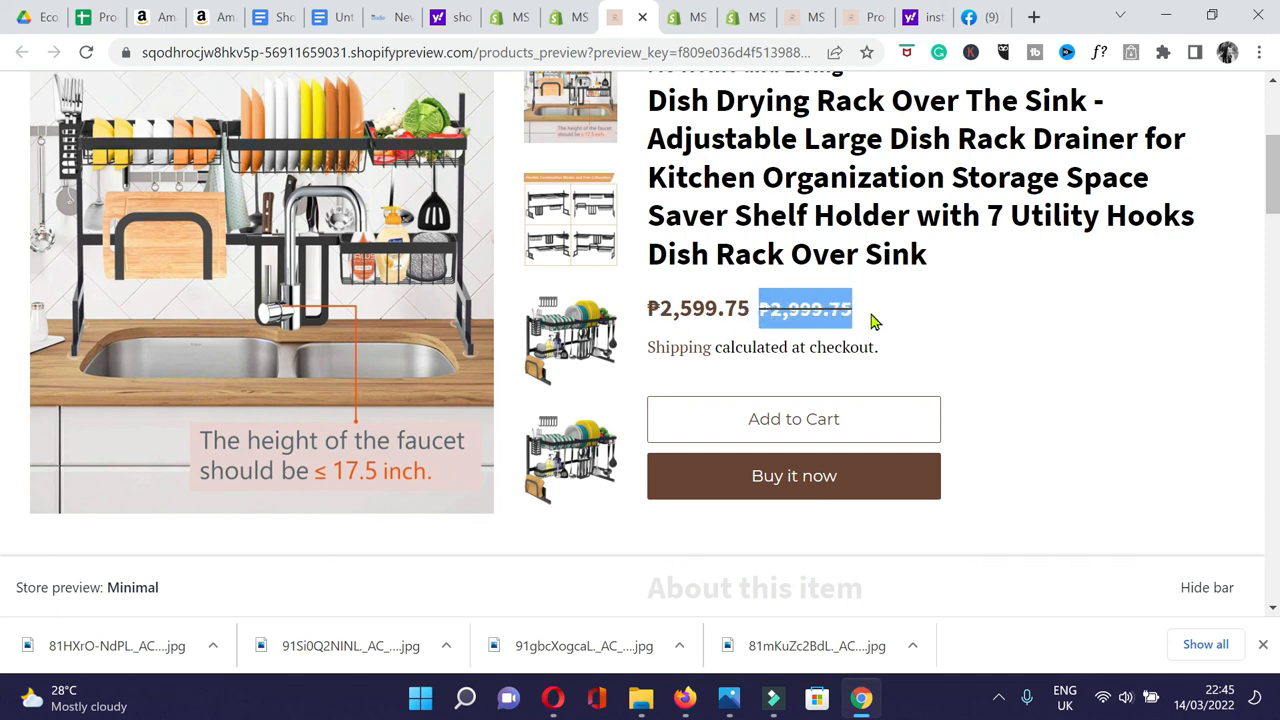
click(678, 312)
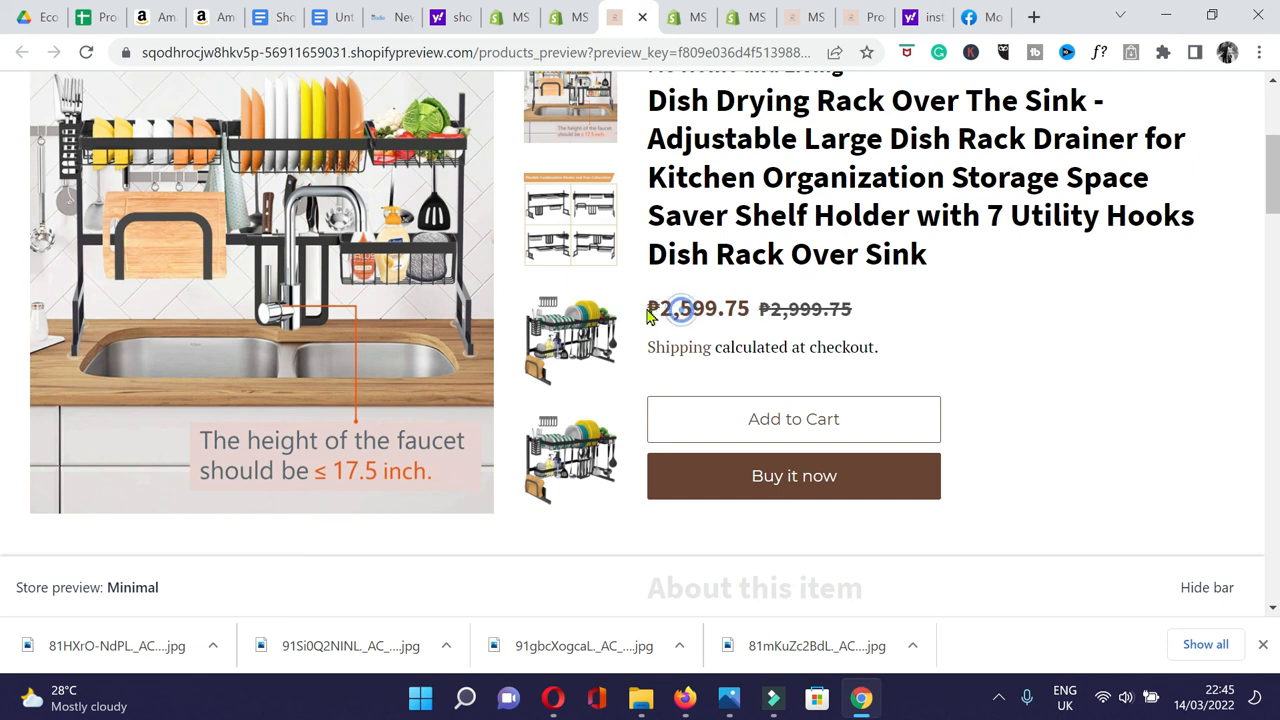
drag(648, 309, 737, 310)
click(990, 324)
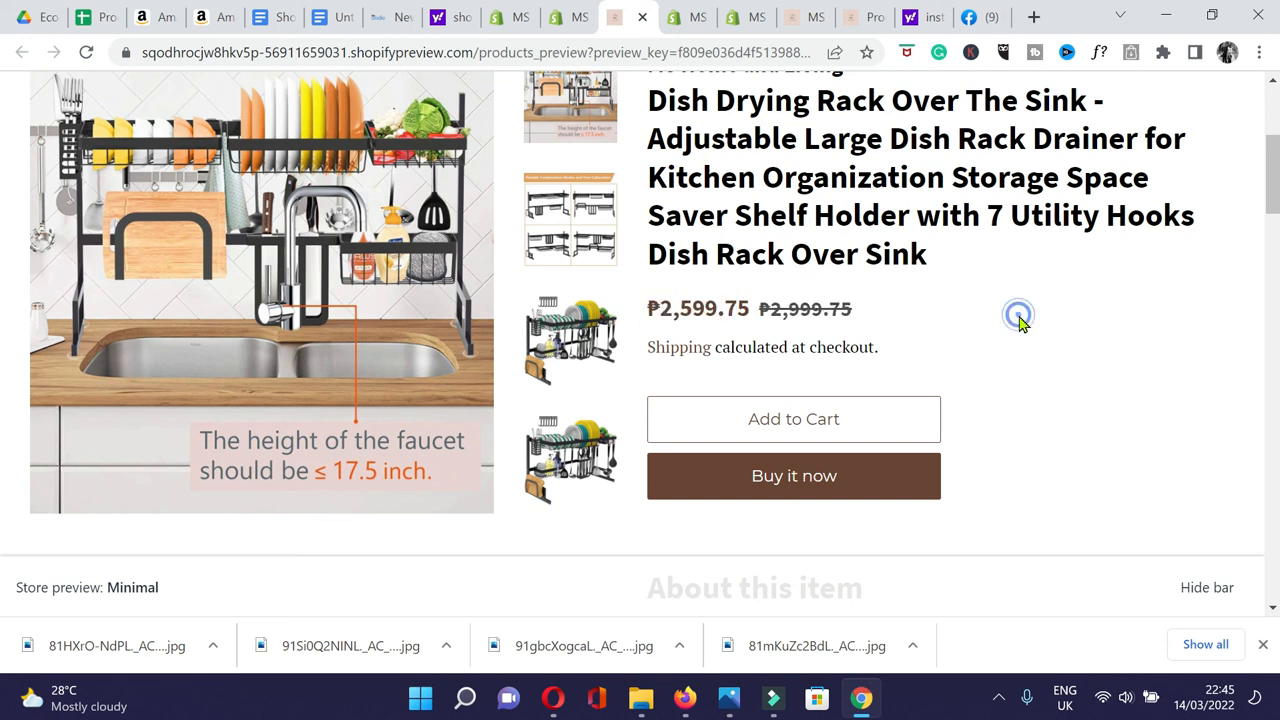
scroll(1017, 318, down, 3)
drag(1274, 230, 1276, 483)
scroll(3, 487, down, 3)
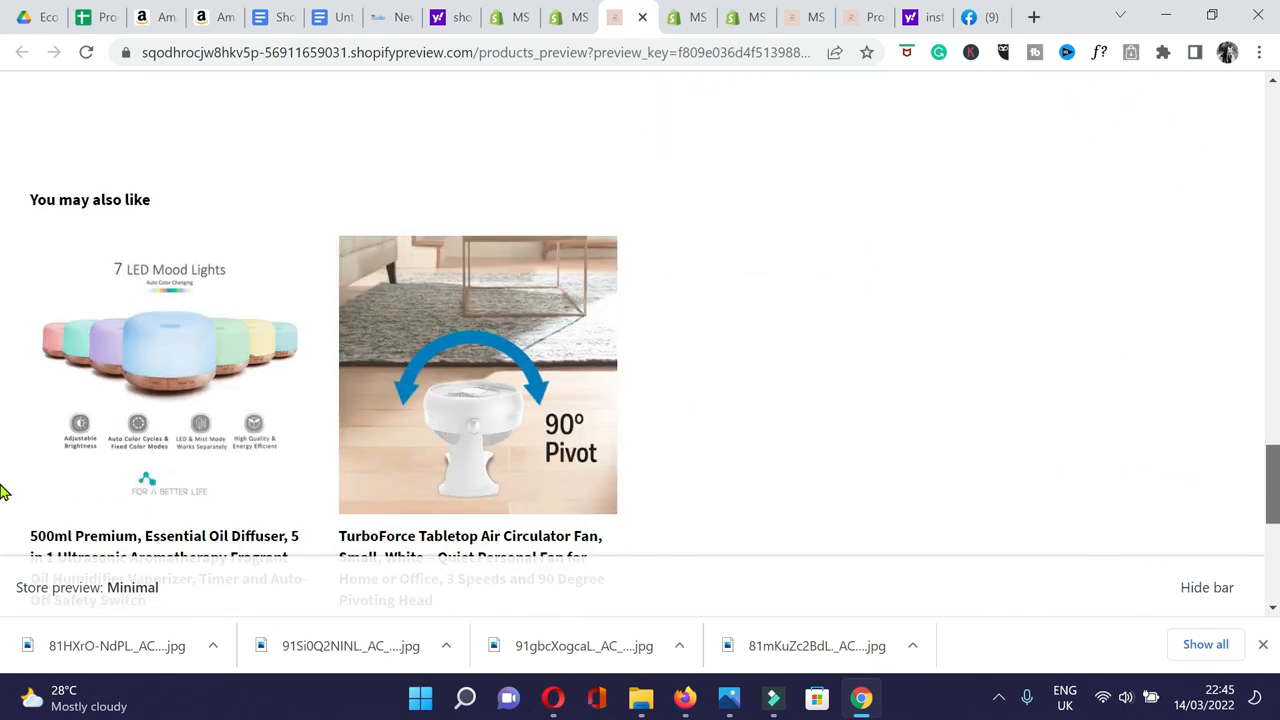
drag(3, 490, 3, 114)
scroll(175, 226, down, 1)
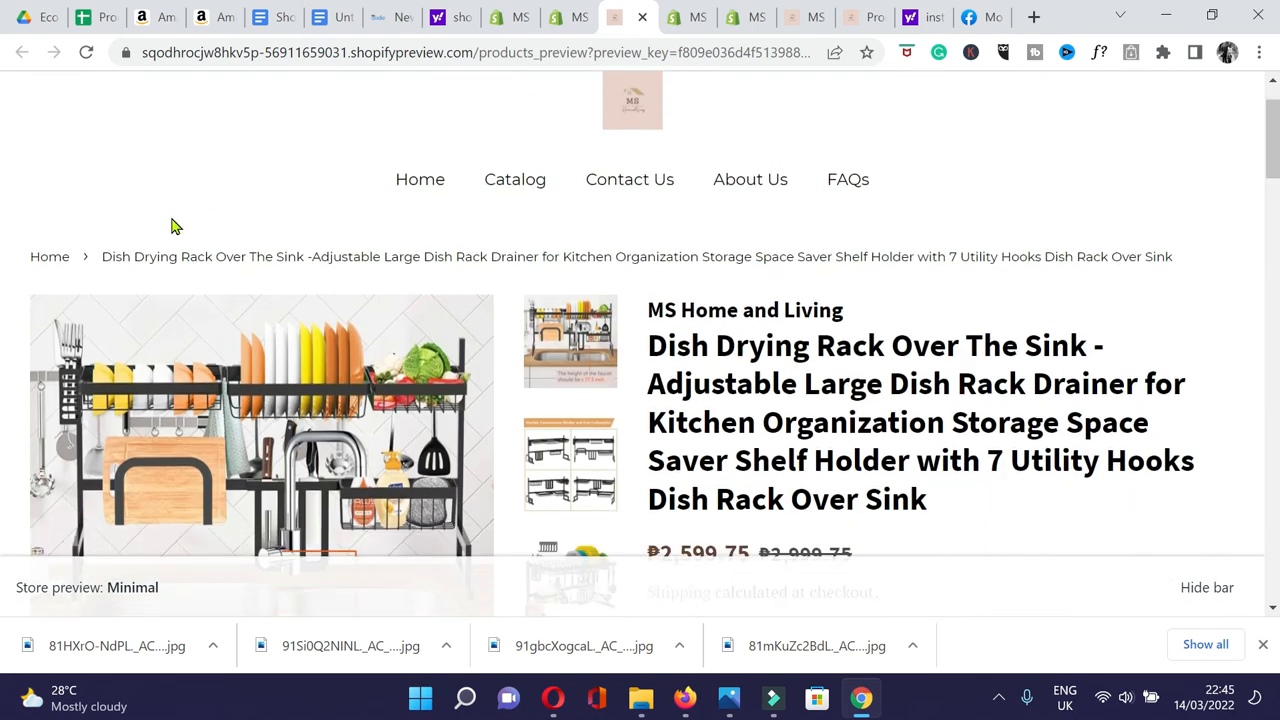
Open the store preview's home page, look over its slideshow and collections, and dismiss the browser's downloads bar.
click(428, 178)
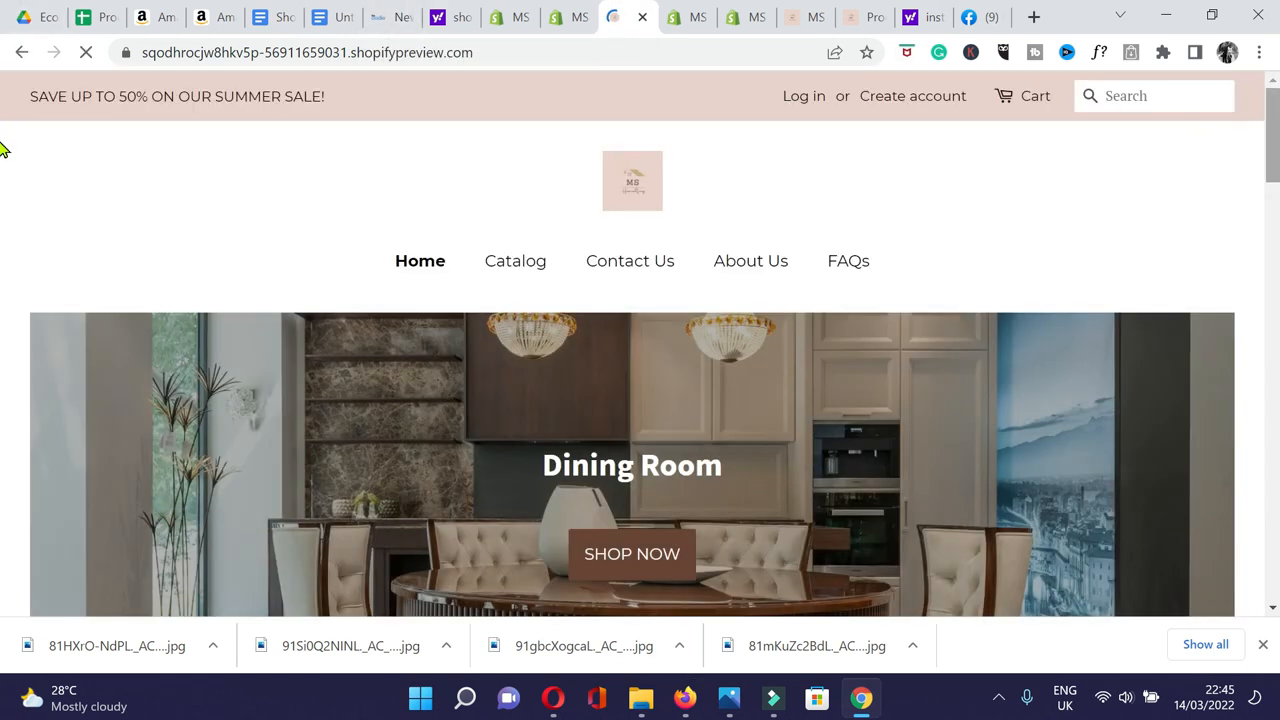
drag(1278, 132, 1262, 212)
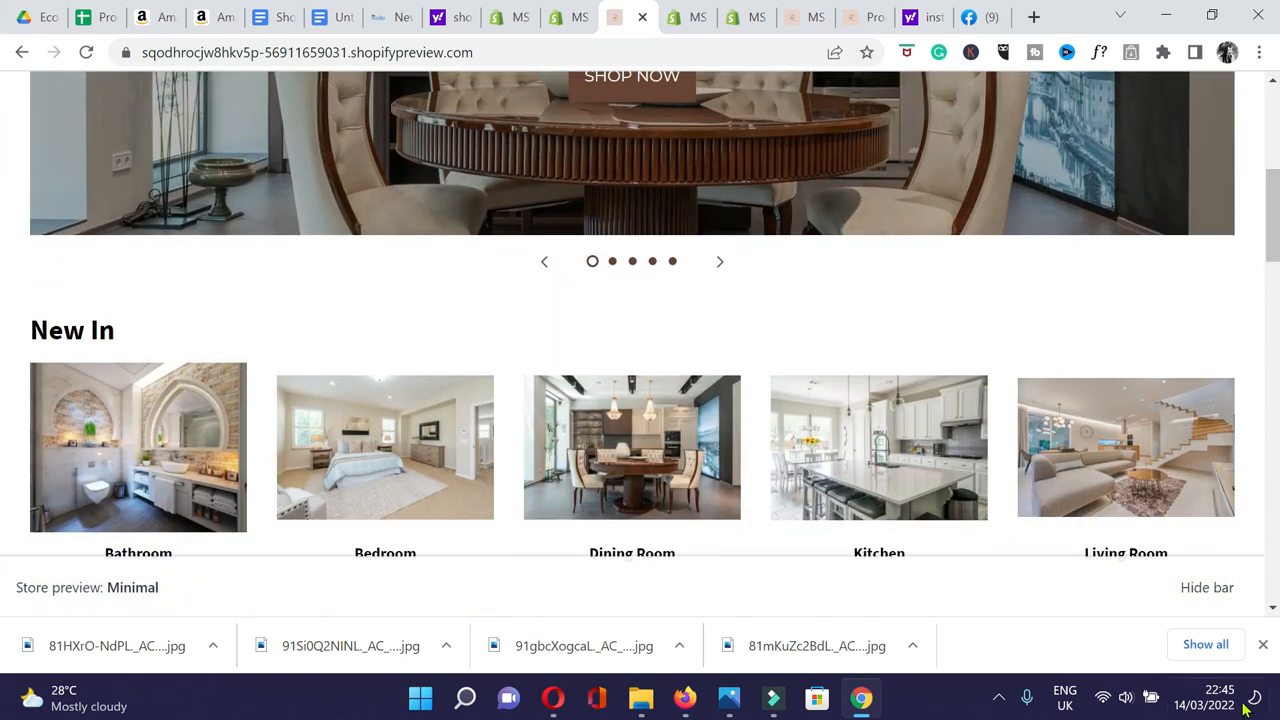
click(1263, 647)
drag(1275, 240, 3, 138)
click(1000, 699)
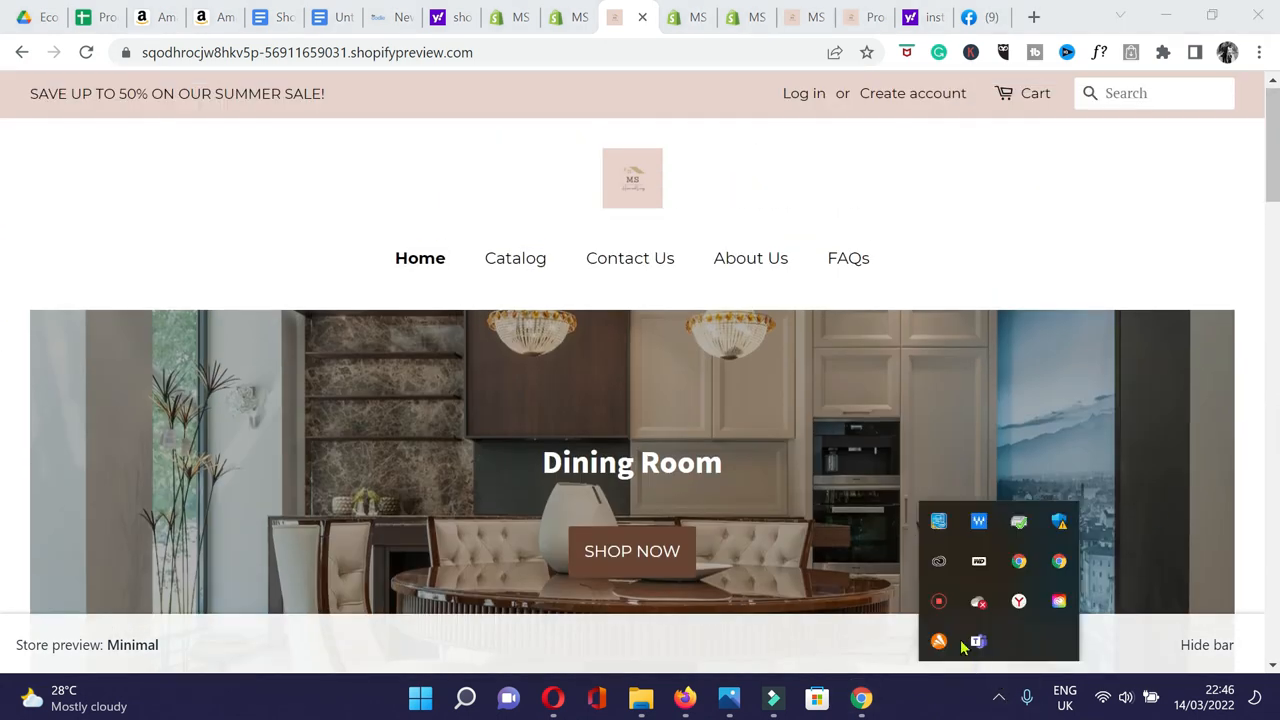
click(1075, 225)
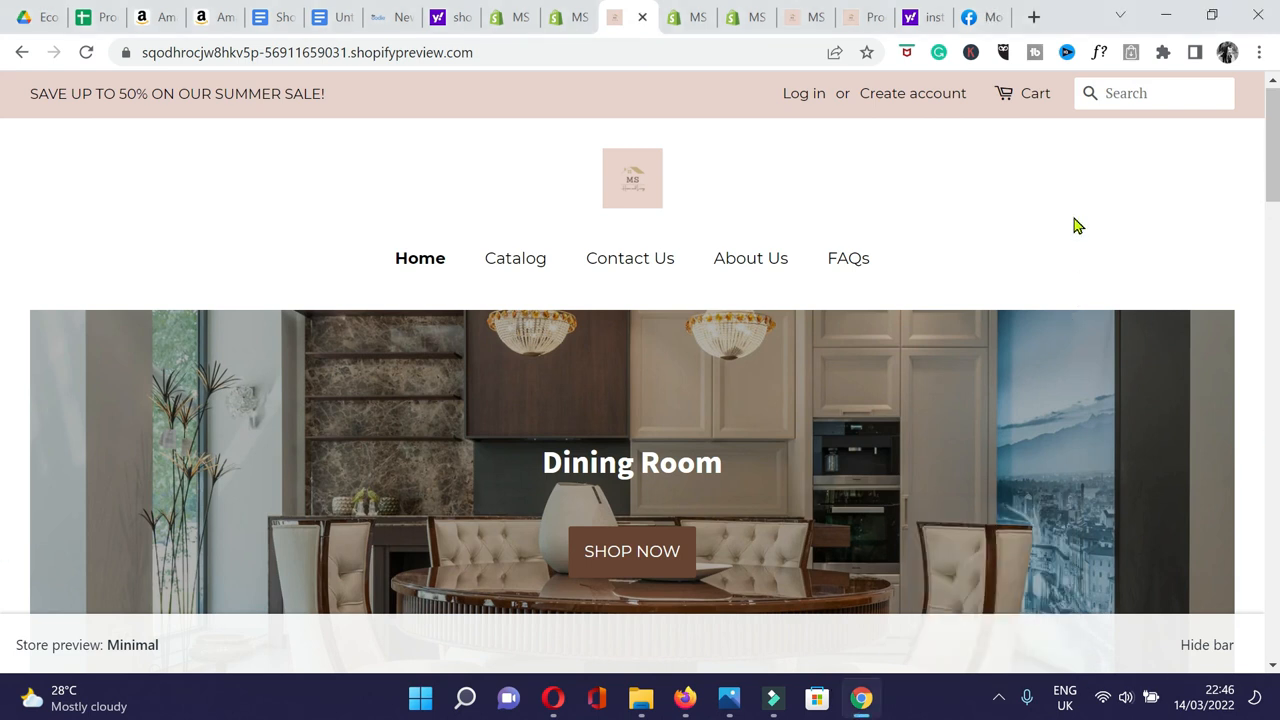
drag(1279, 149, 1279, 133)
click(1279, 133)
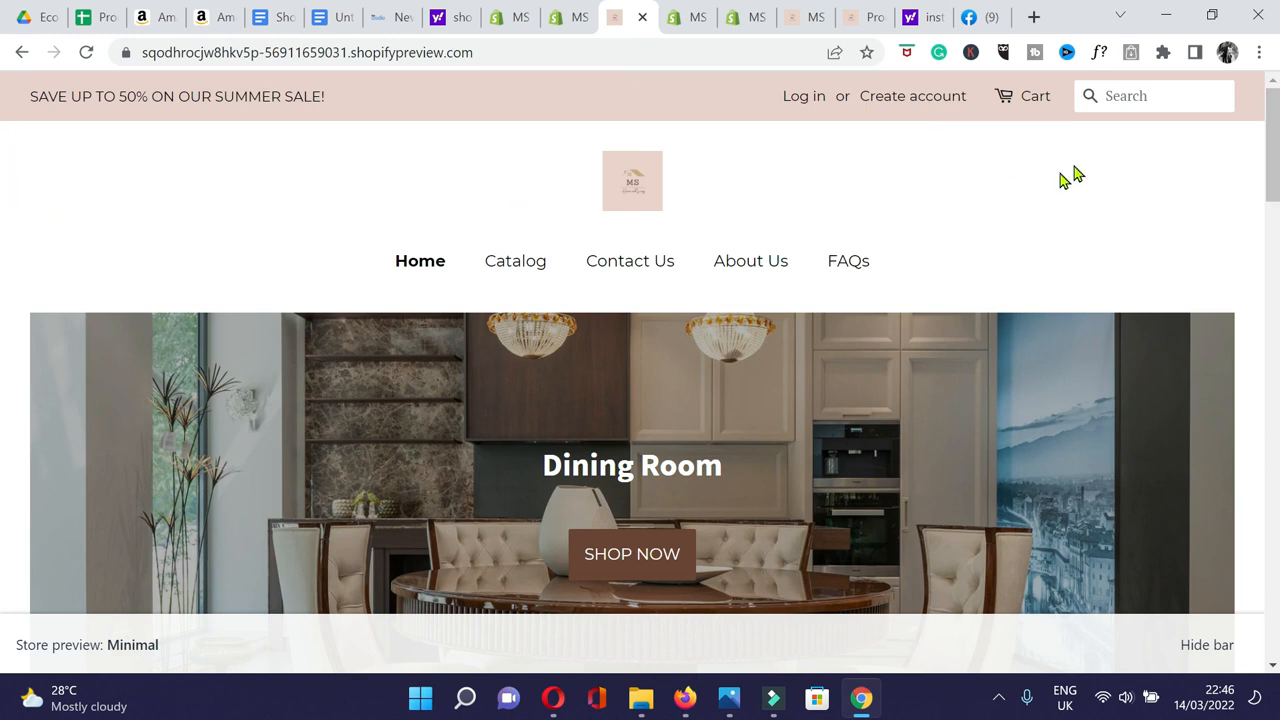
Review the previewed home page from the header to the footer and reload it from the store navigation.
scroll(1075, 172, down, 2)
drag(1275, 178, 1256, 597)
drag(1260, 545, 1200, 134)
click(401, 259)
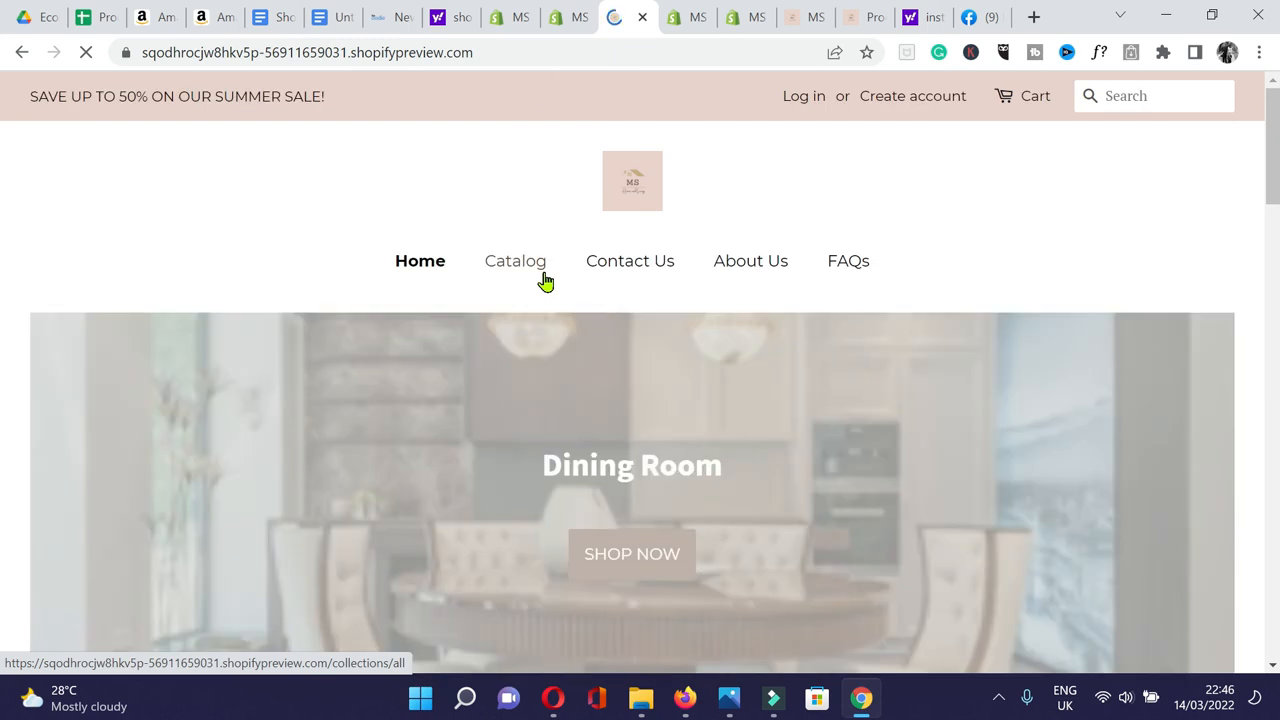
Open the store's Catalog page and examine the product listings with their prices and sale or sold-out badges.
scroll(500, 234, down, 1)
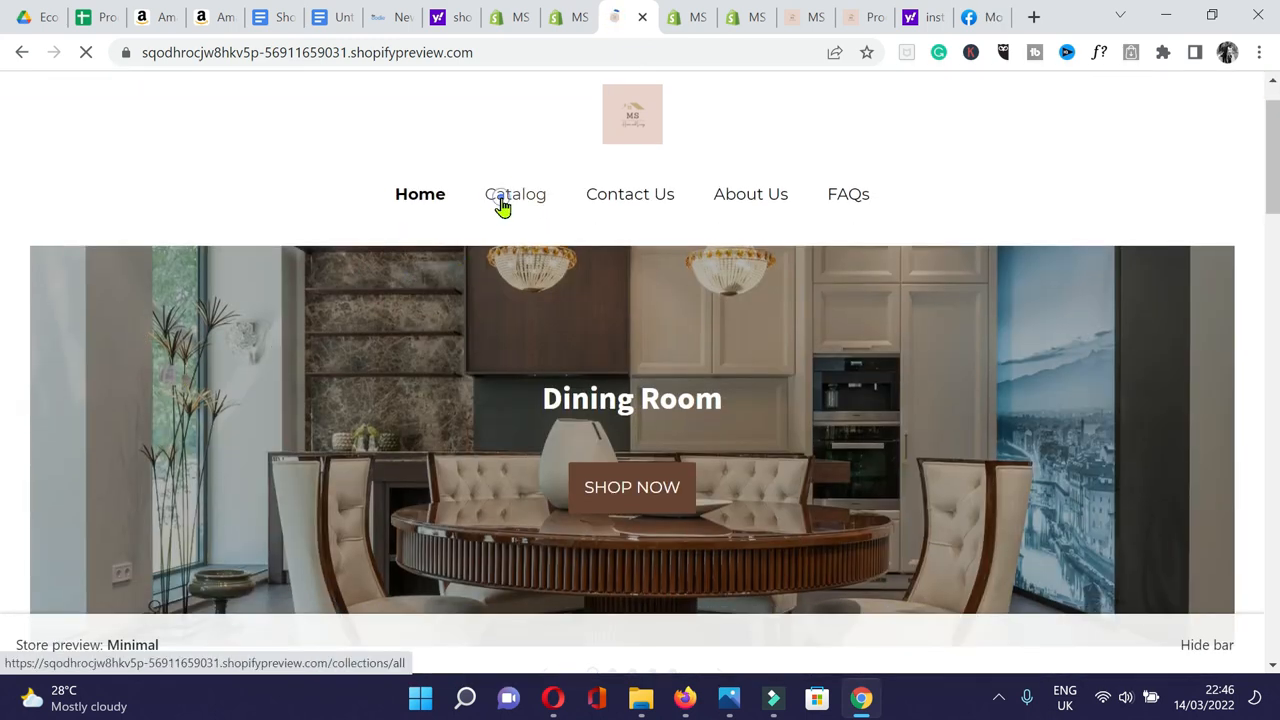
click(503, 207)
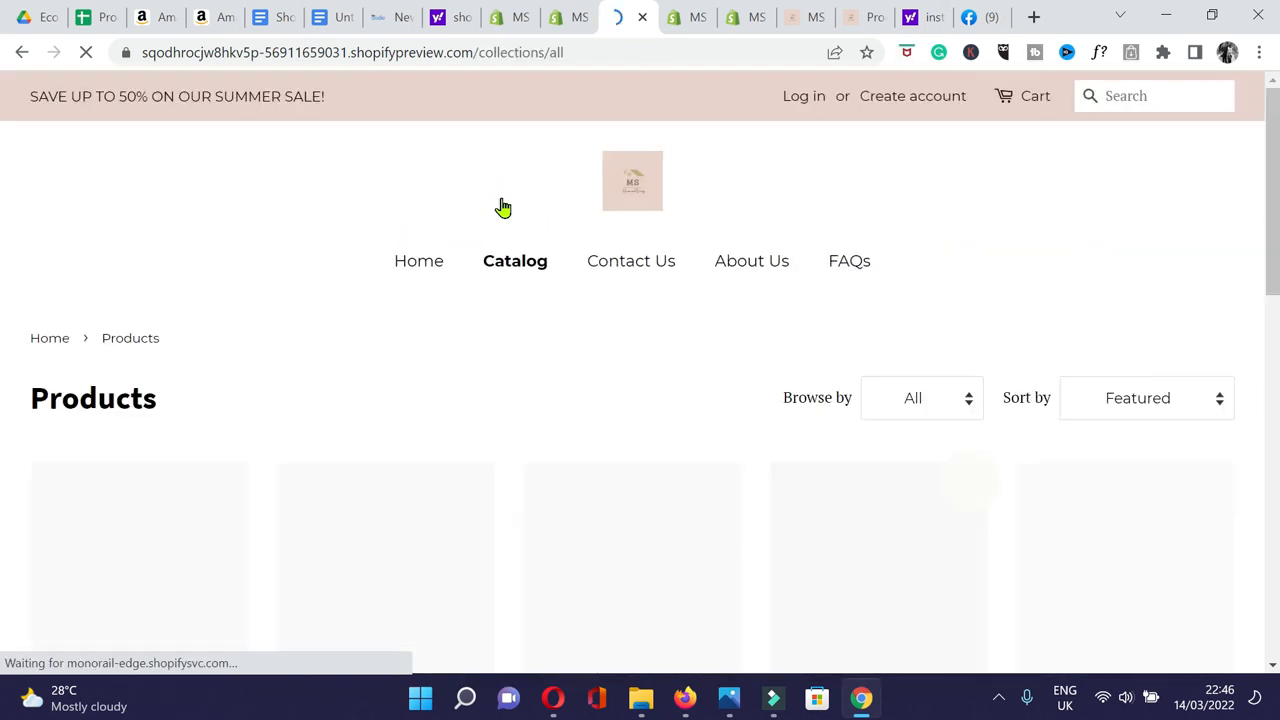
scroll(40, 390, down, 1)
scroll(38, 388, down, 3)
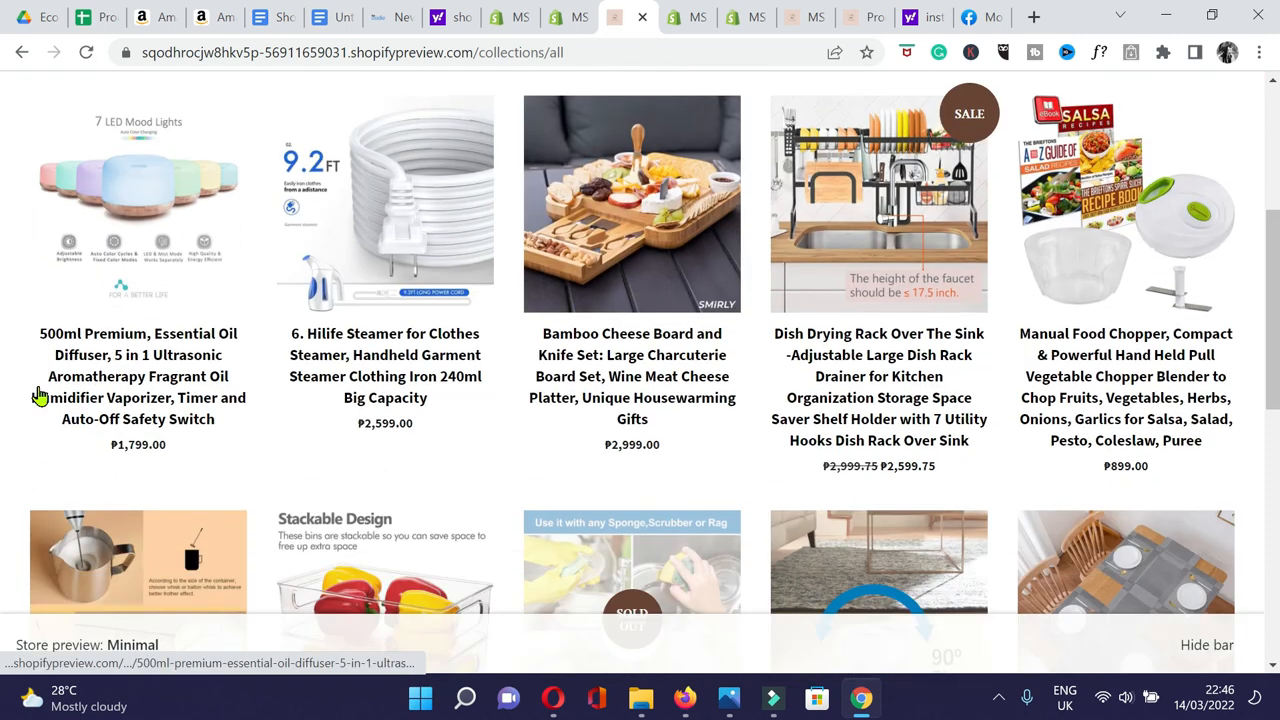
scroll(38, 388, up, 3)
scroll(38, 388, down, 2)
Open the 500ml Premium Essential Oil Diffuser product from the catalog and review its page.
click(135, 346)
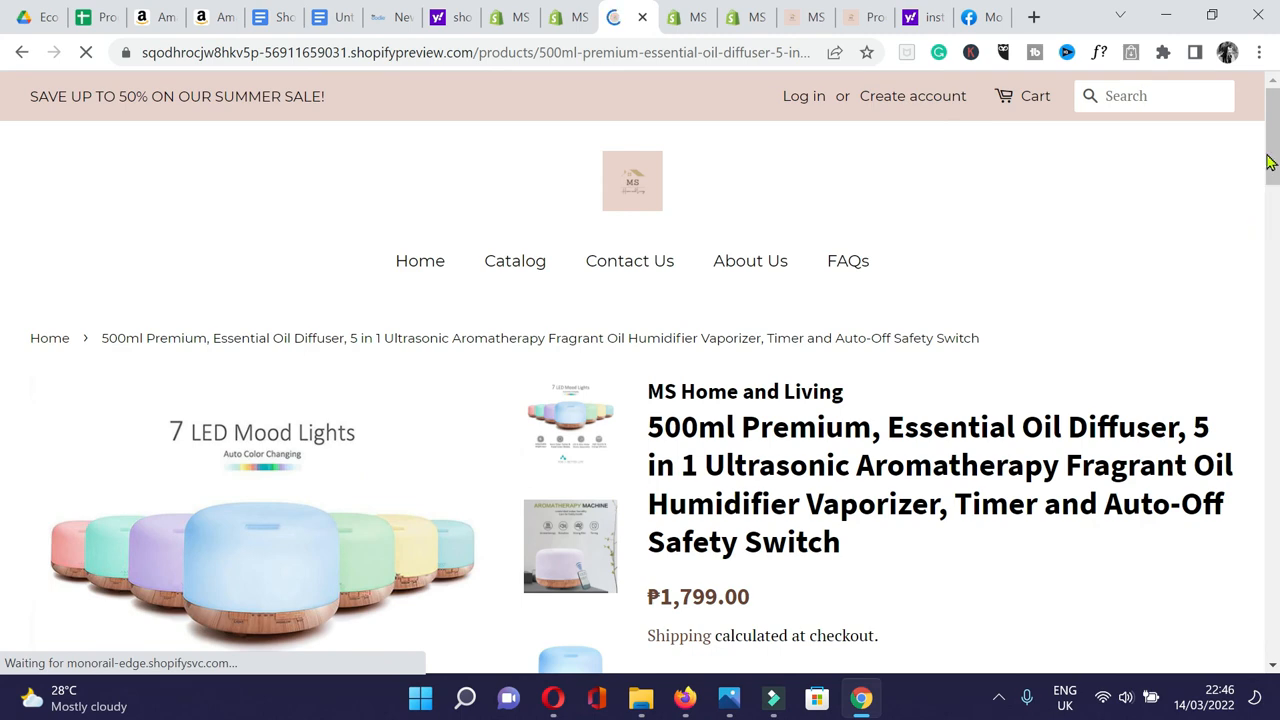
scroll(1268, 162, down, 10)
drag(1262, 345, 1259, 229)
drag(1272, 300, 1272, 107)
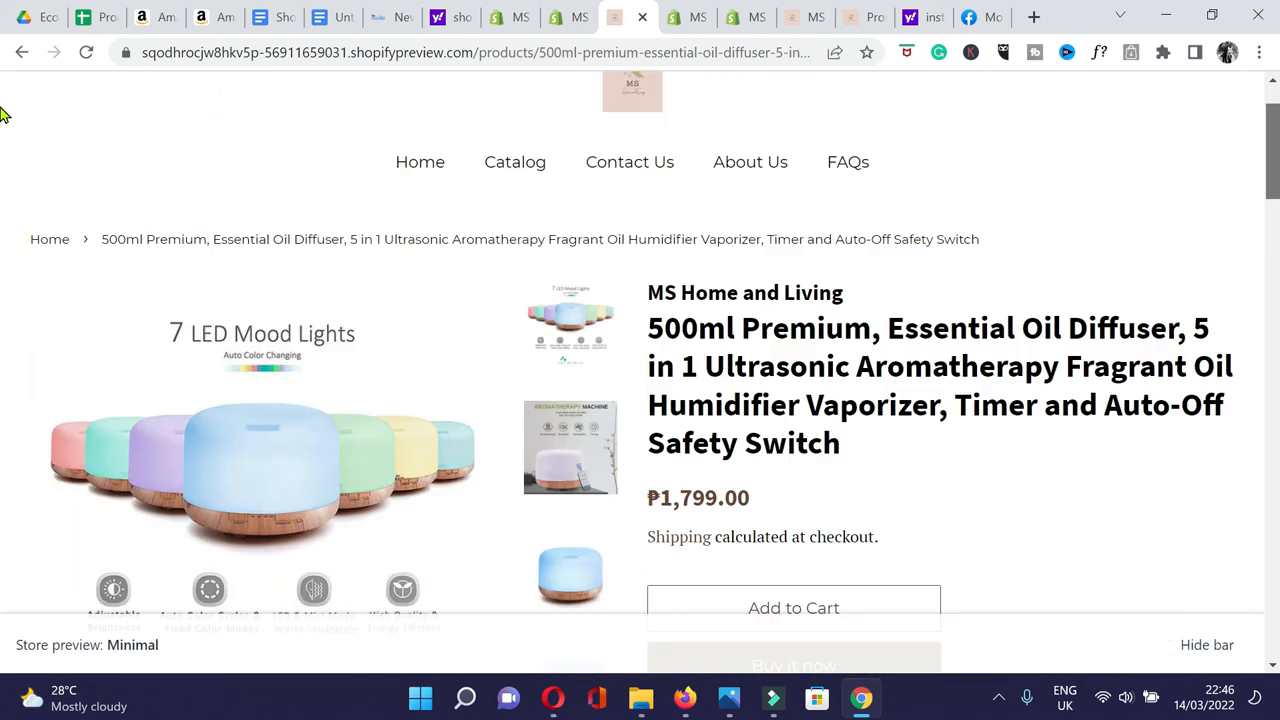
scroll(136, 205, up, 1)
Open the store's Contact Us page and examine the contact form down to the footer.
click(620, 268)
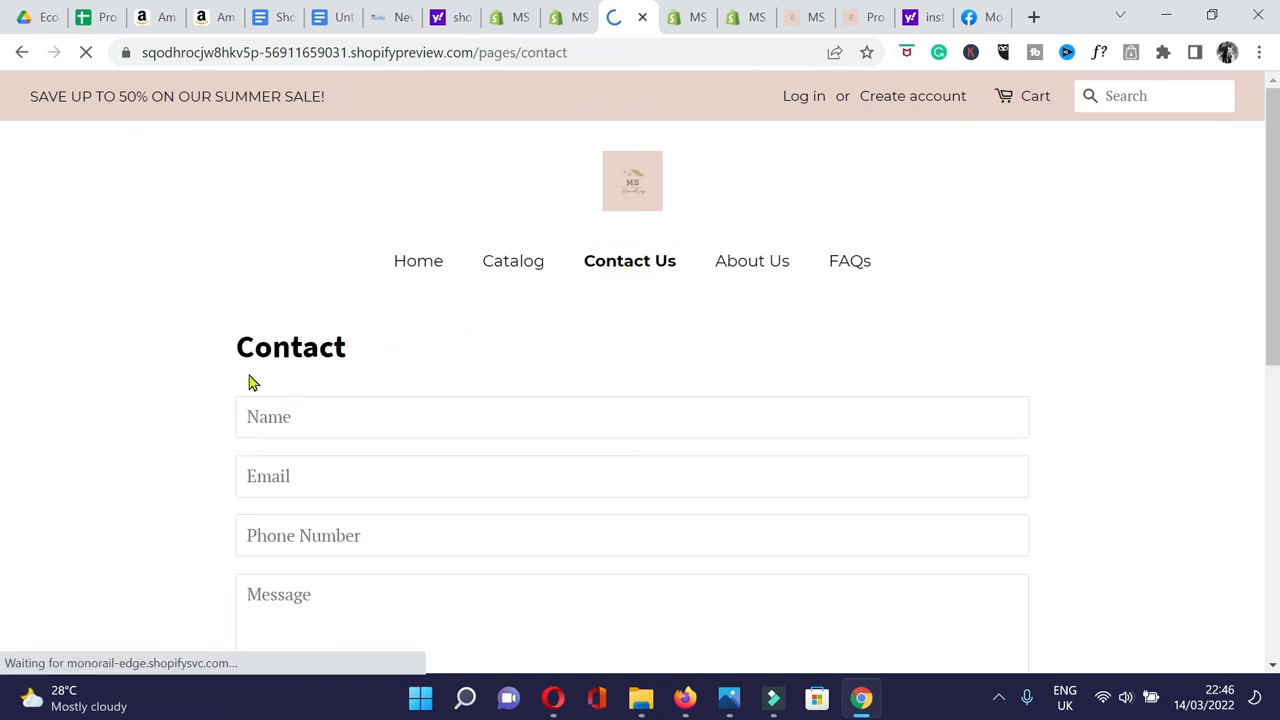
scroll(166, 423, down, 2)
scroll(168, 350, down, 2)
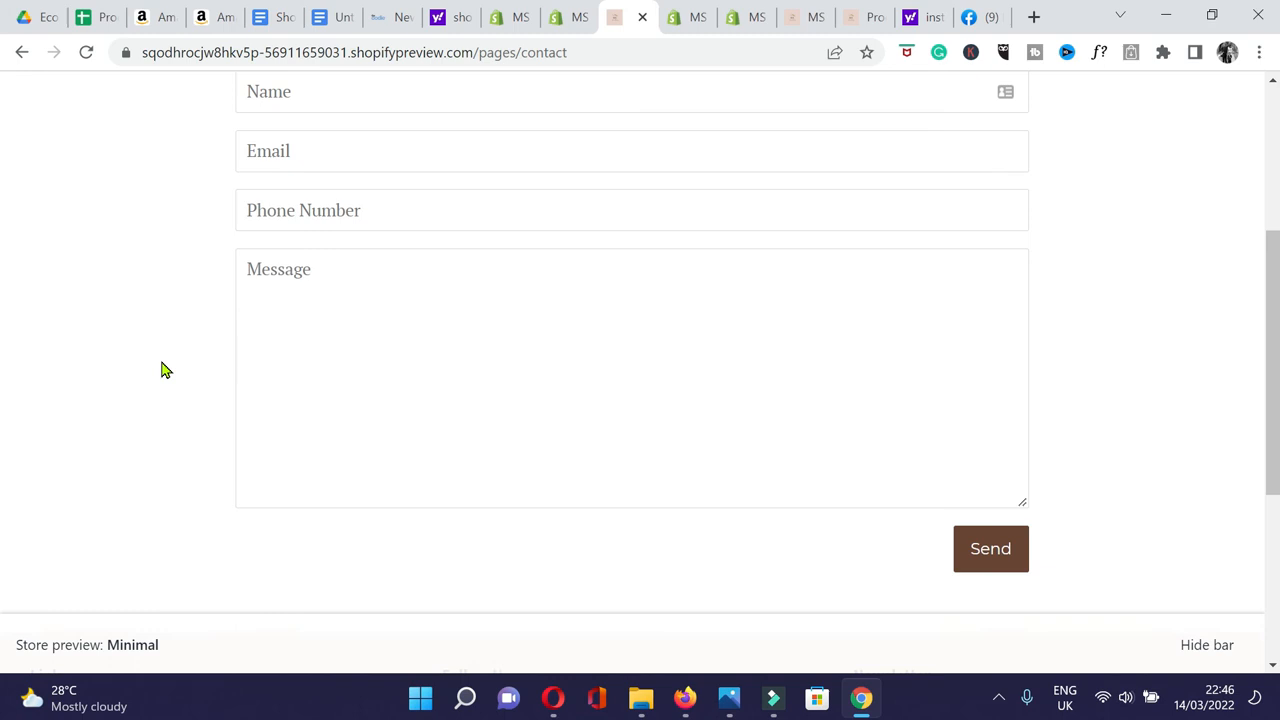
scroll(165, 368, down, 2)
scroll(686, 223, up, 5)
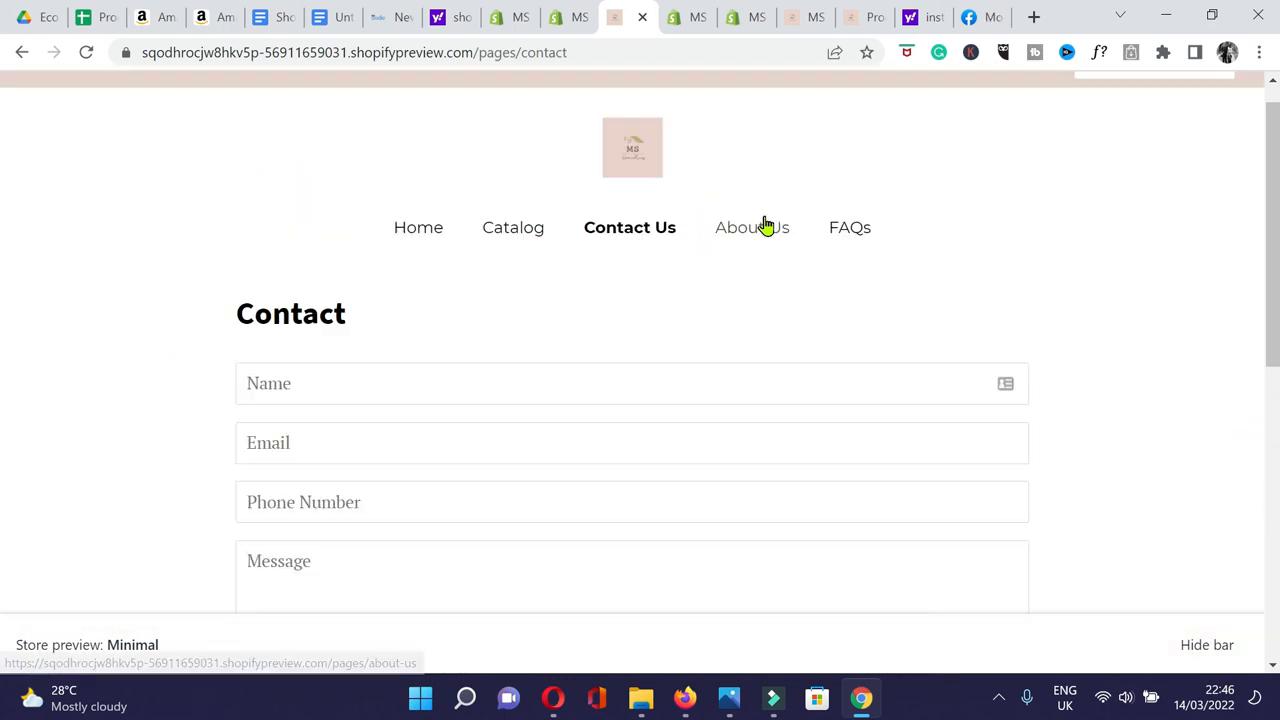
Open the store's About Us page and review its text down to the footer.
click(759, 229)
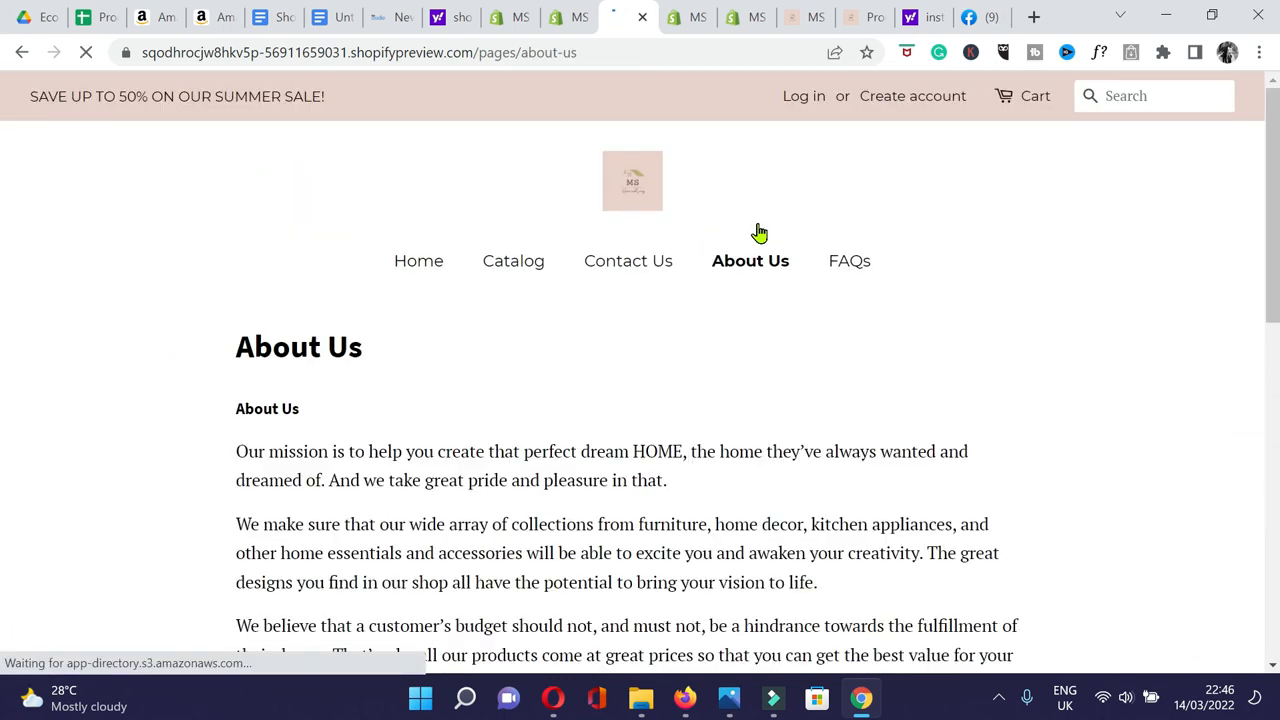
scroll(1272, 195, down, 5)
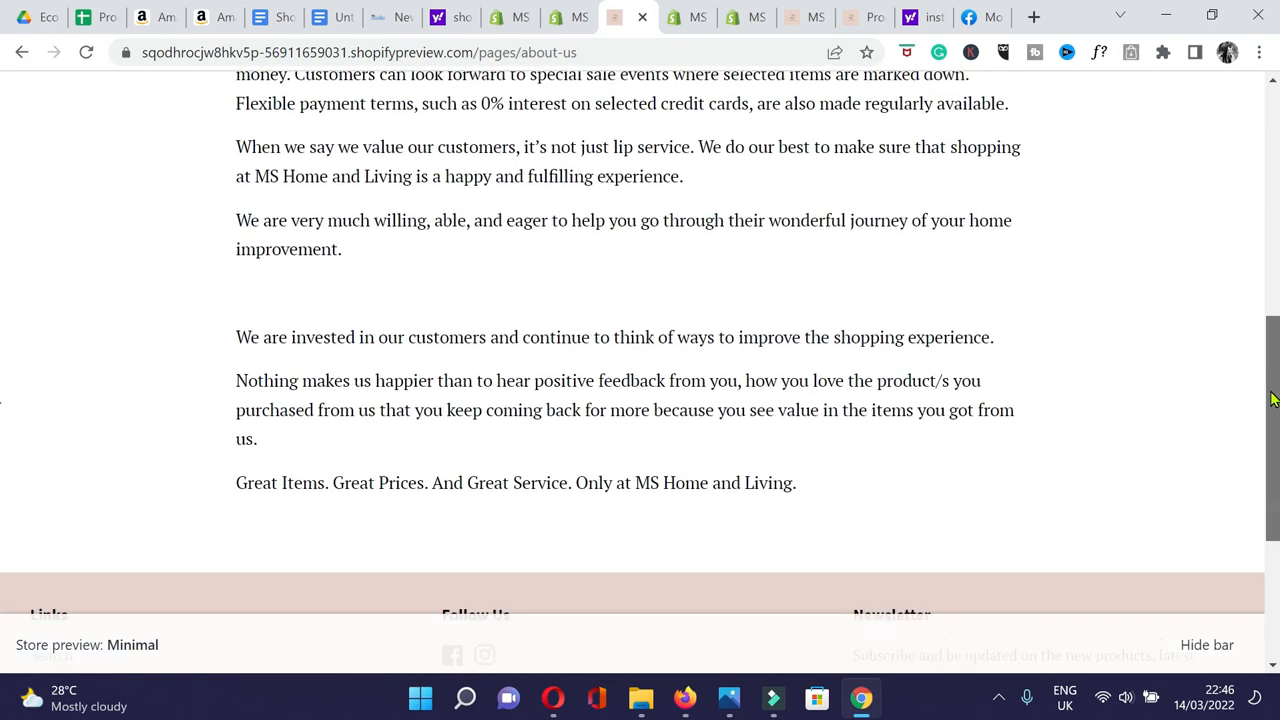
scroll(1272, 183, up, 5)
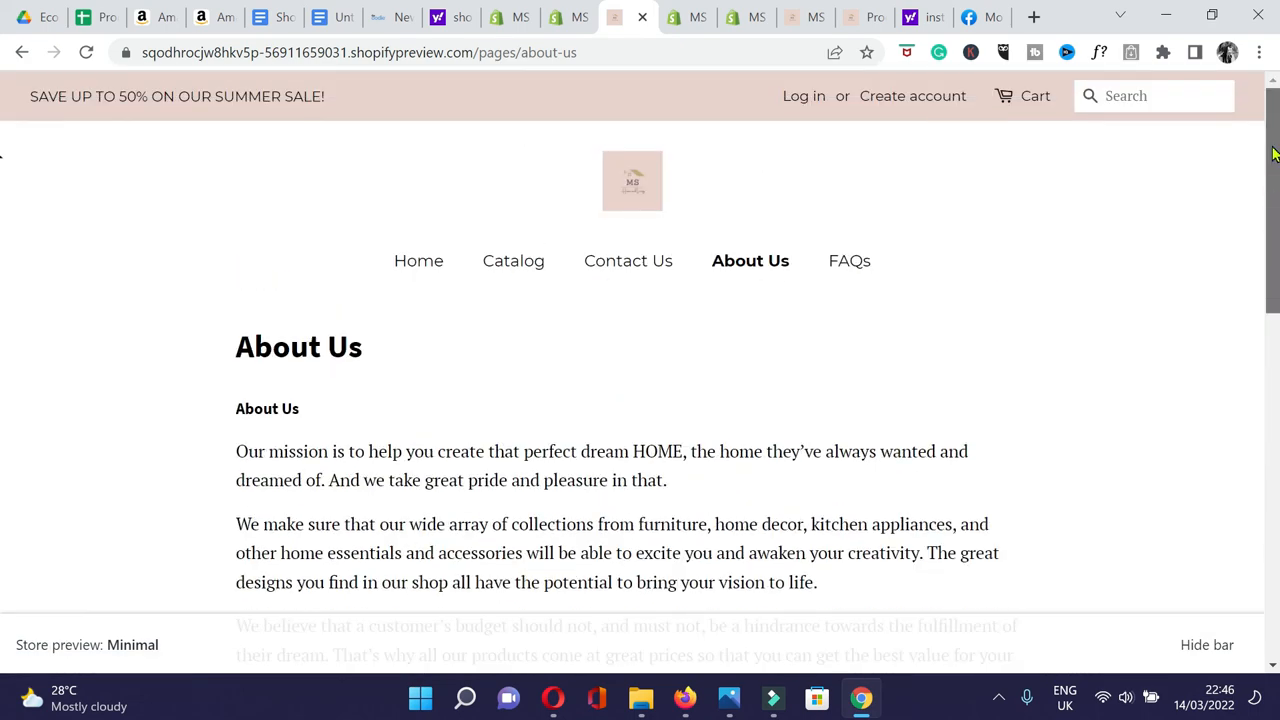
Open the store's FAQs page and review the delivery, cancellation and payment questions.
click(855, 263)
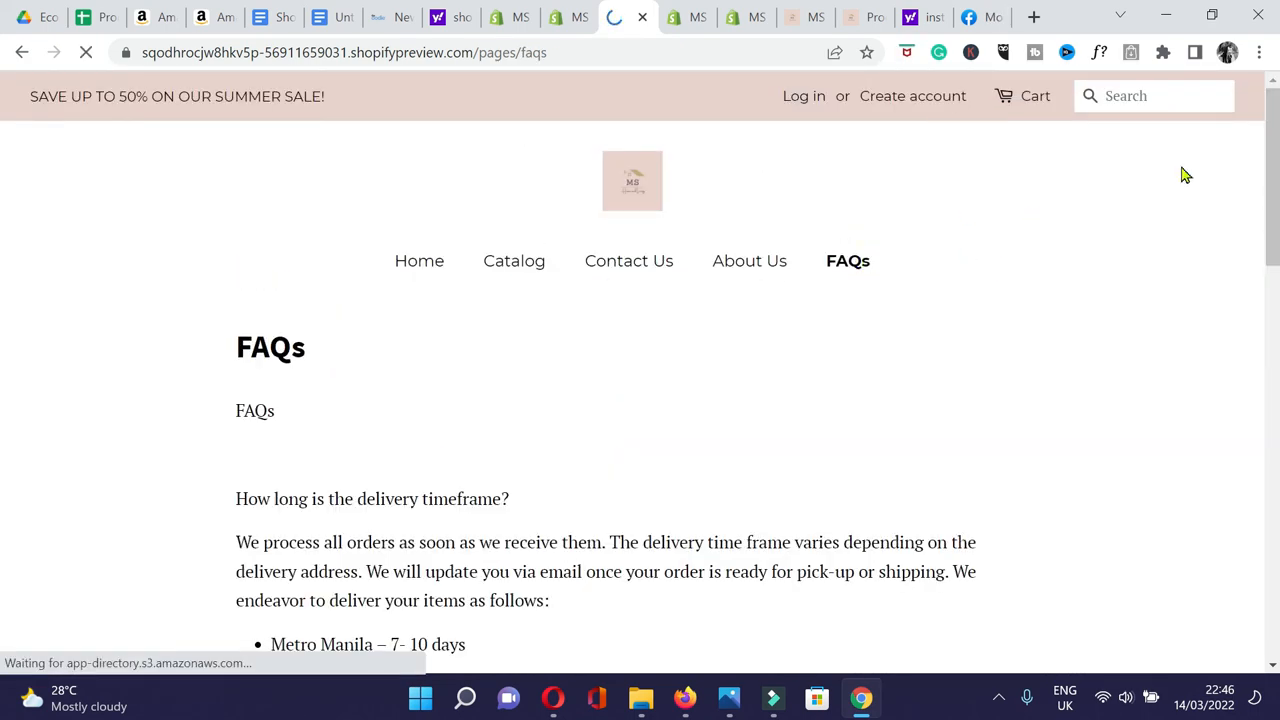
drag(1272, 178, 1270, 349)
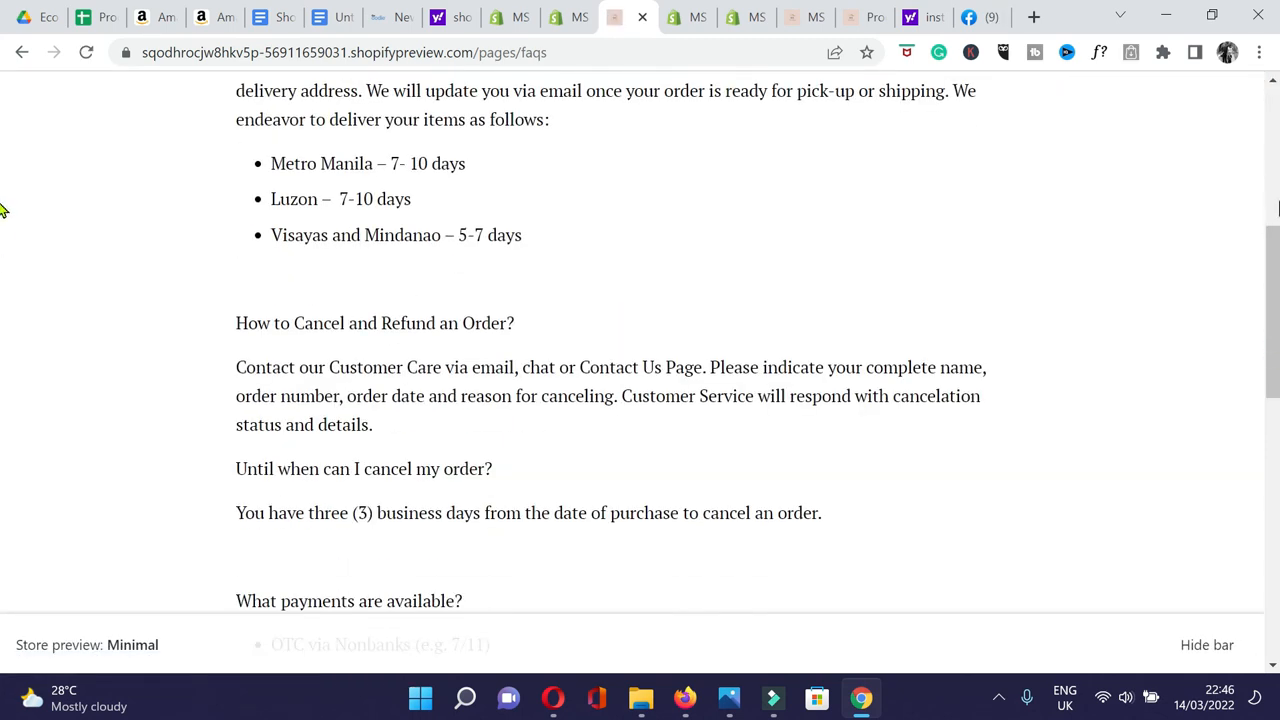
scroll(3, 255, up, 5)
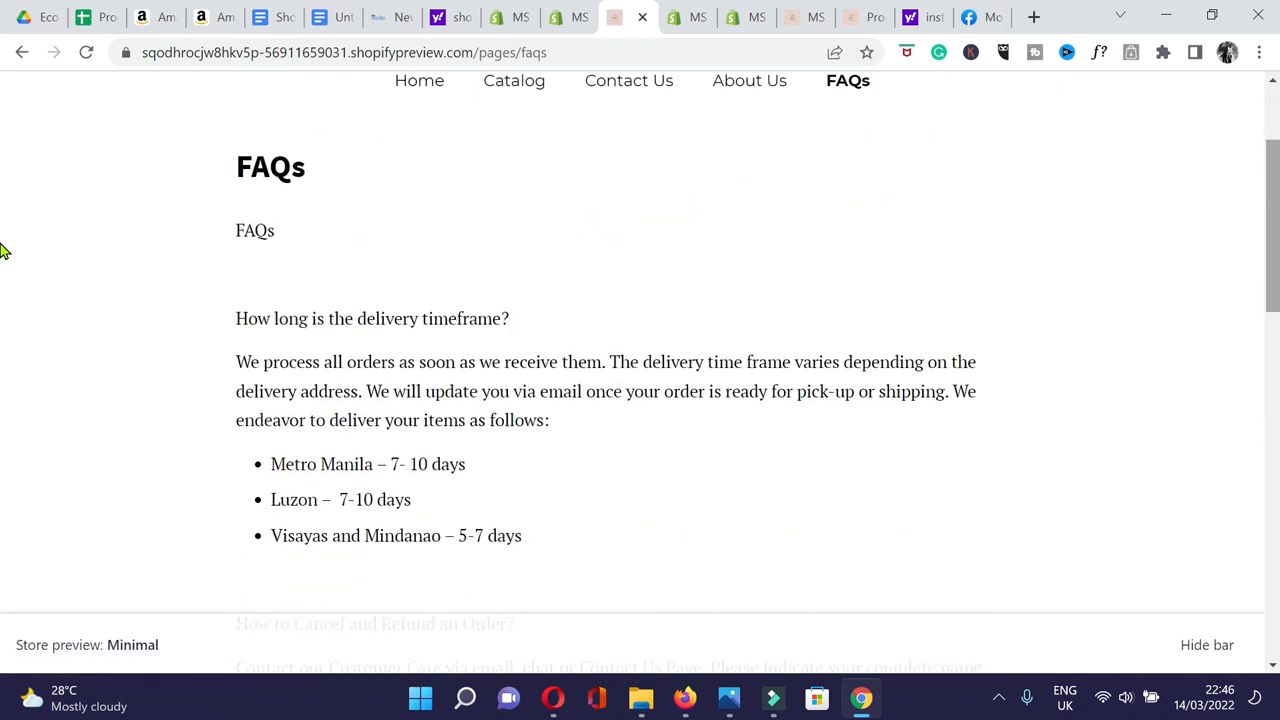
Return to the store's home page, follow the Dining Room slide's SHOP NOW link and examine the page it leads to.
click(420, 272)
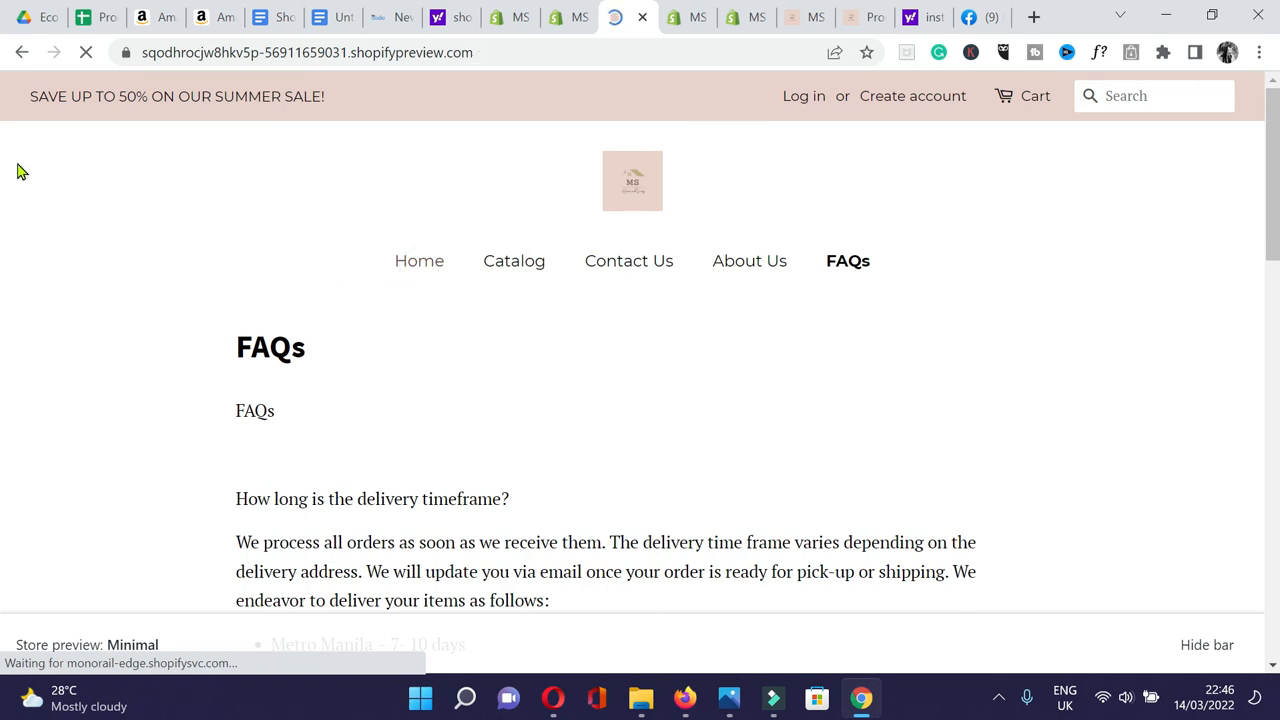
scroll(3, 197, down, 3)
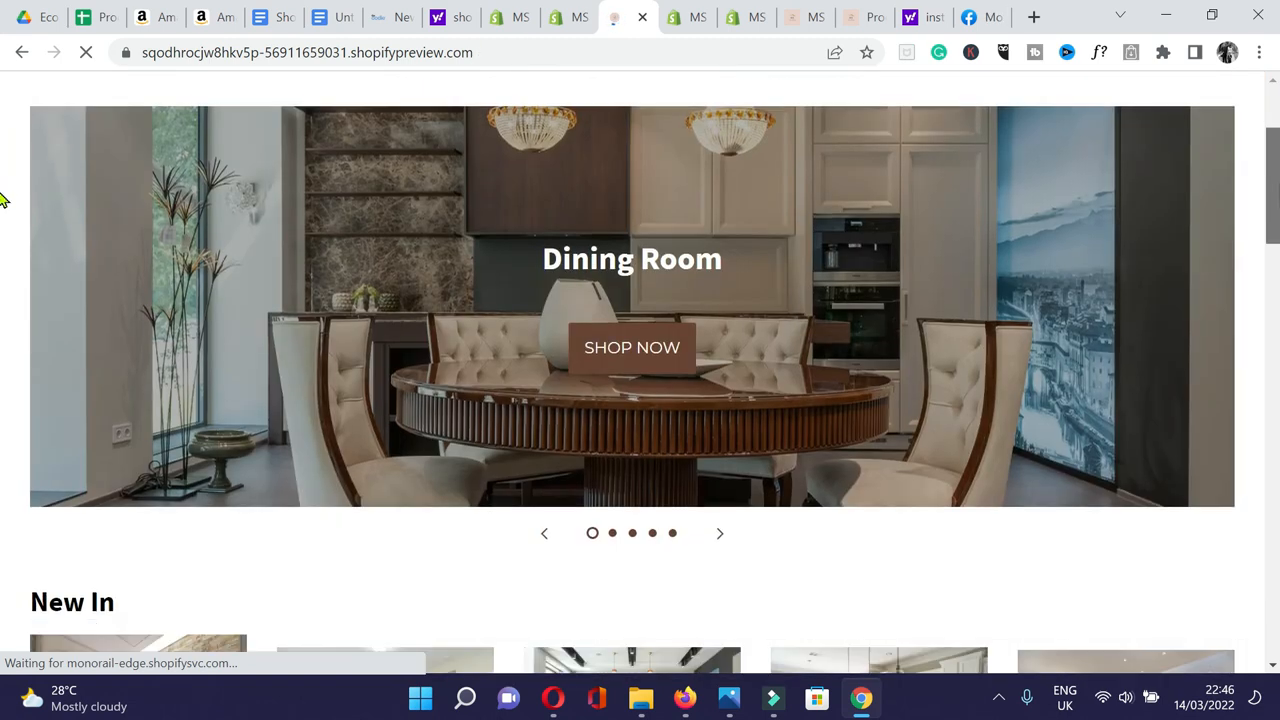
click(624, 306)
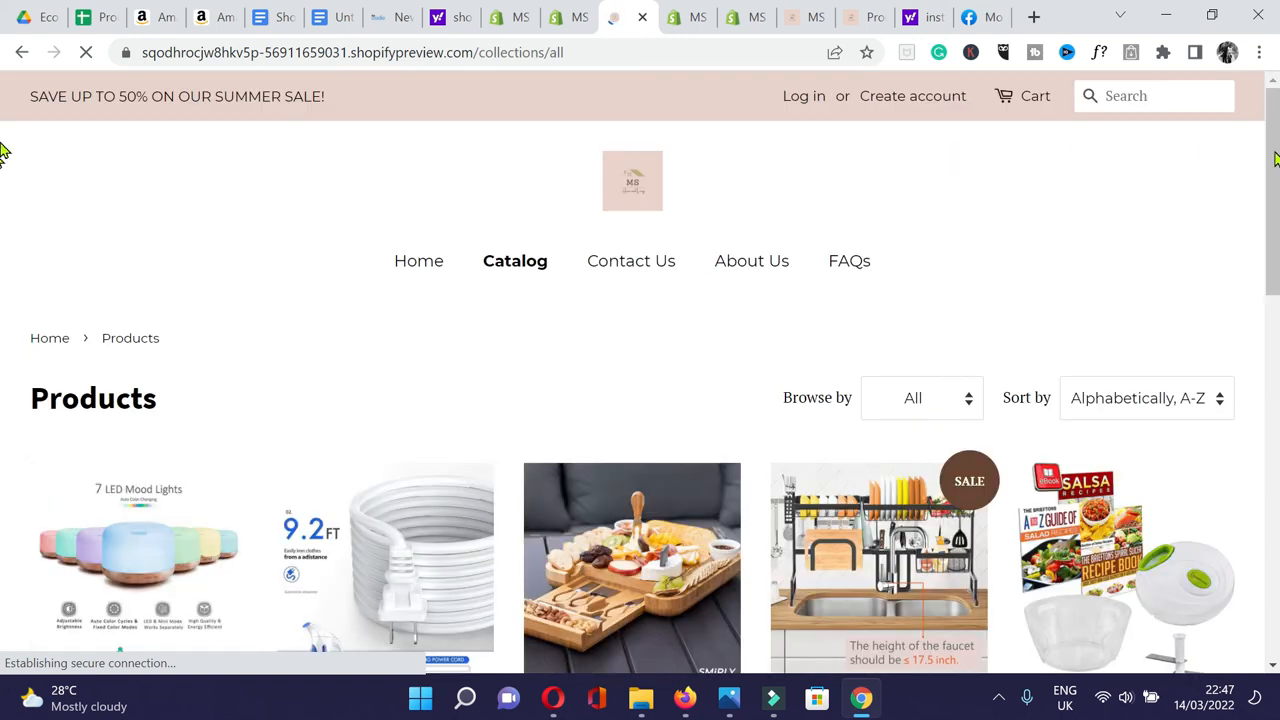
drag(1277, 203, 1278, 295)
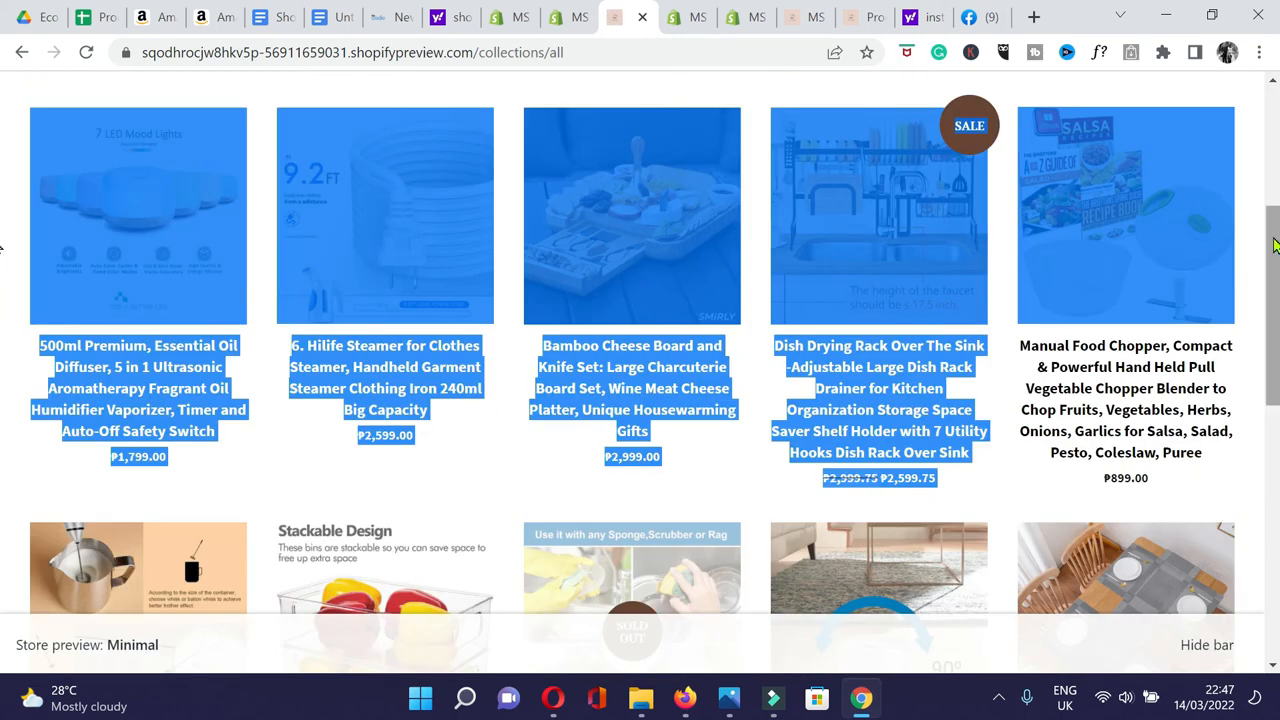
click(1255, 133)
scroll(5, 250, up, 4)
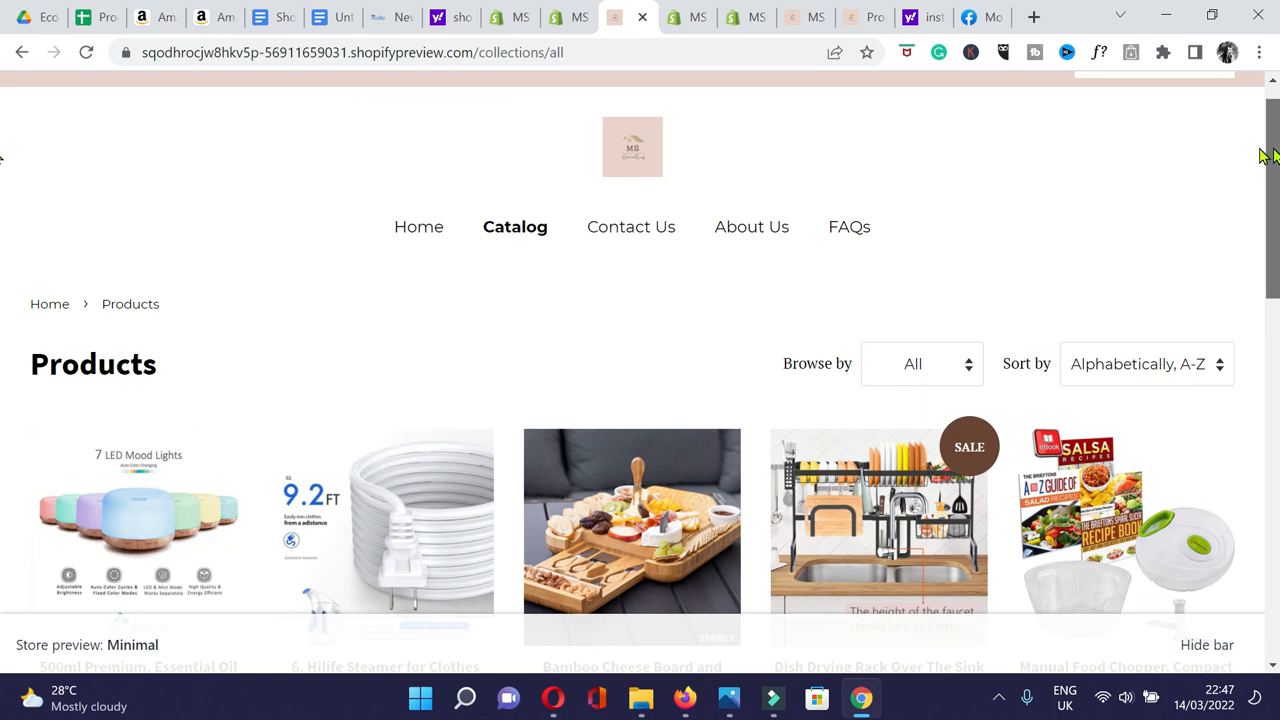
Go back to the home page and examine the Dining Room slide and the New In collections.
click(17, 60)
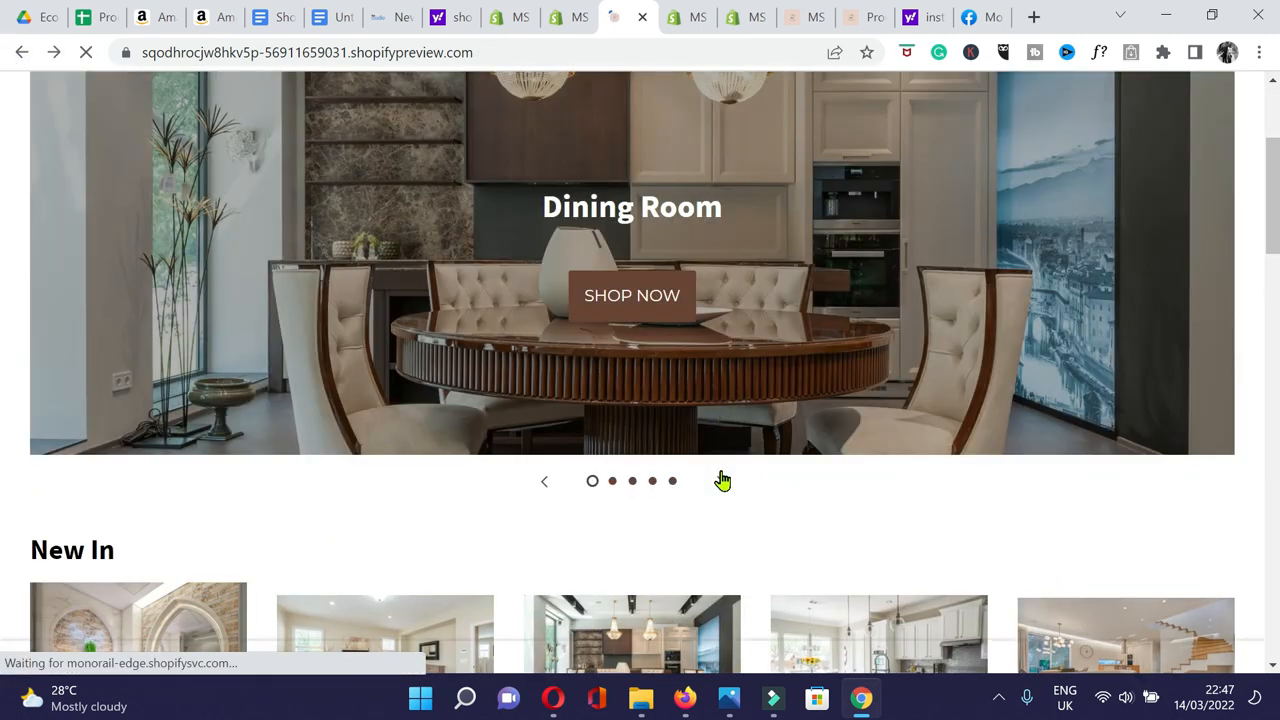
scroll(720, 480, down, 1)
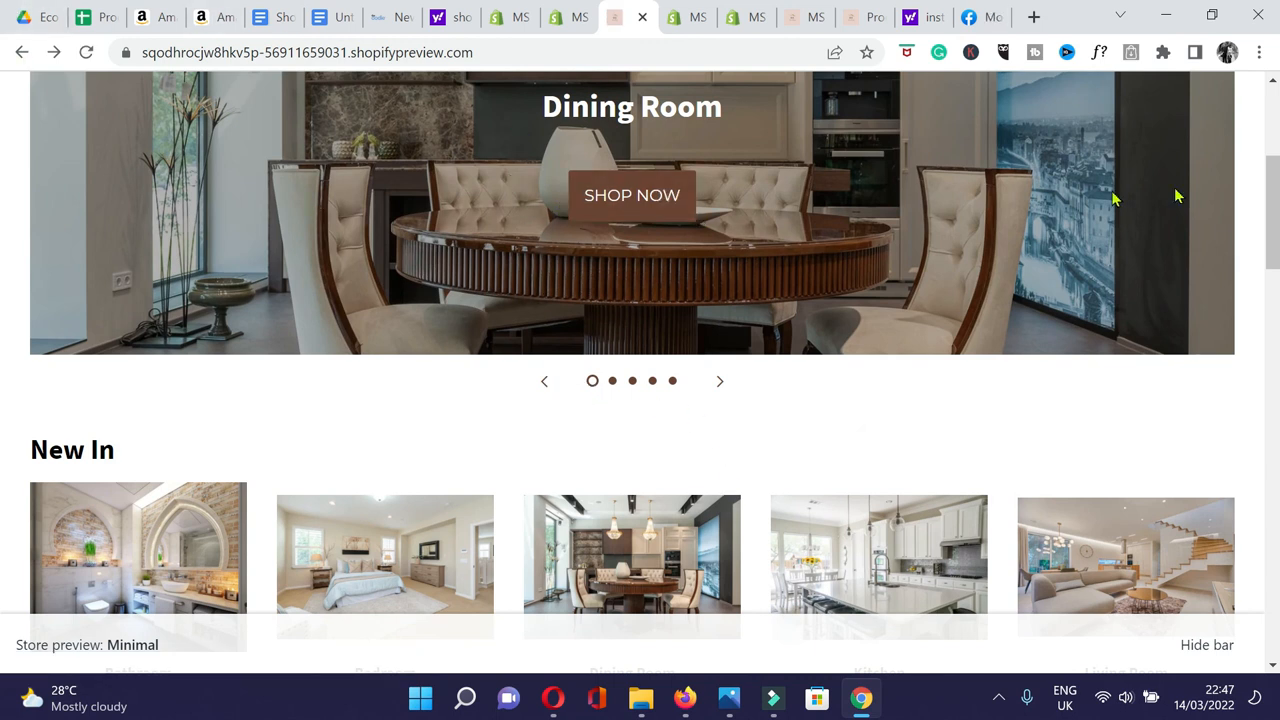
scroll(1274, 190, up, 1)
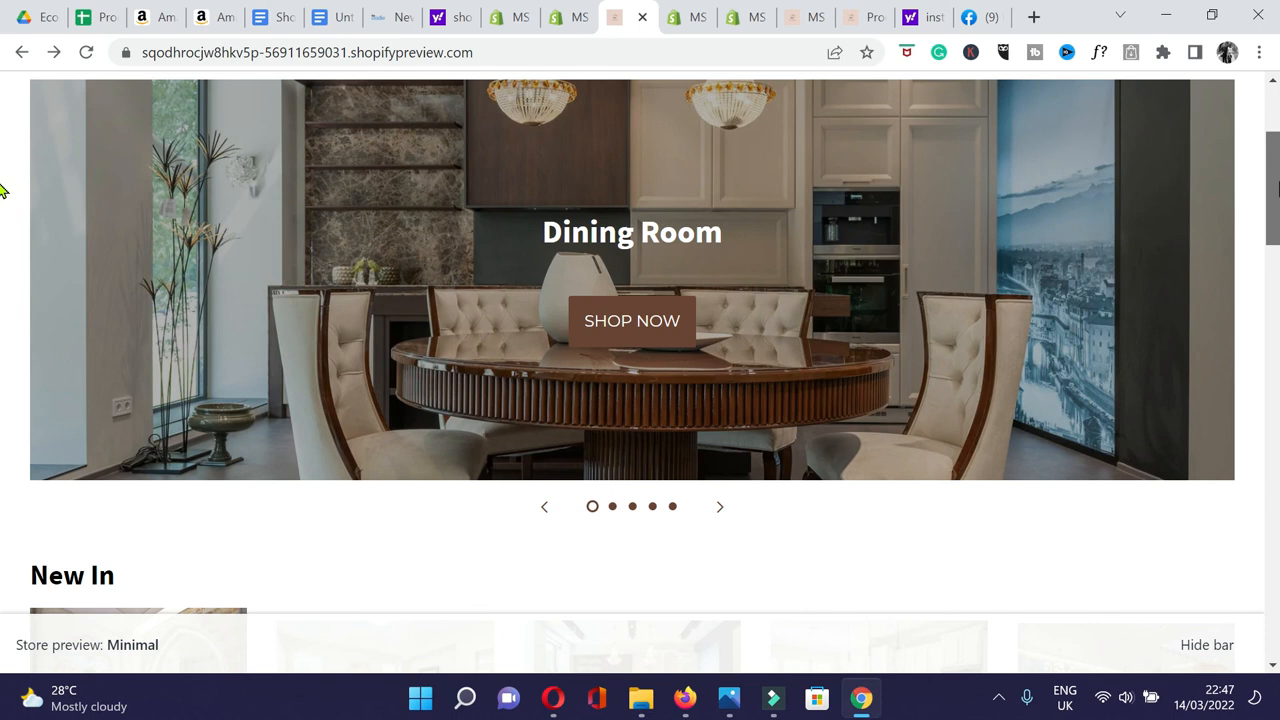
scroll(1, 186, up, 1)
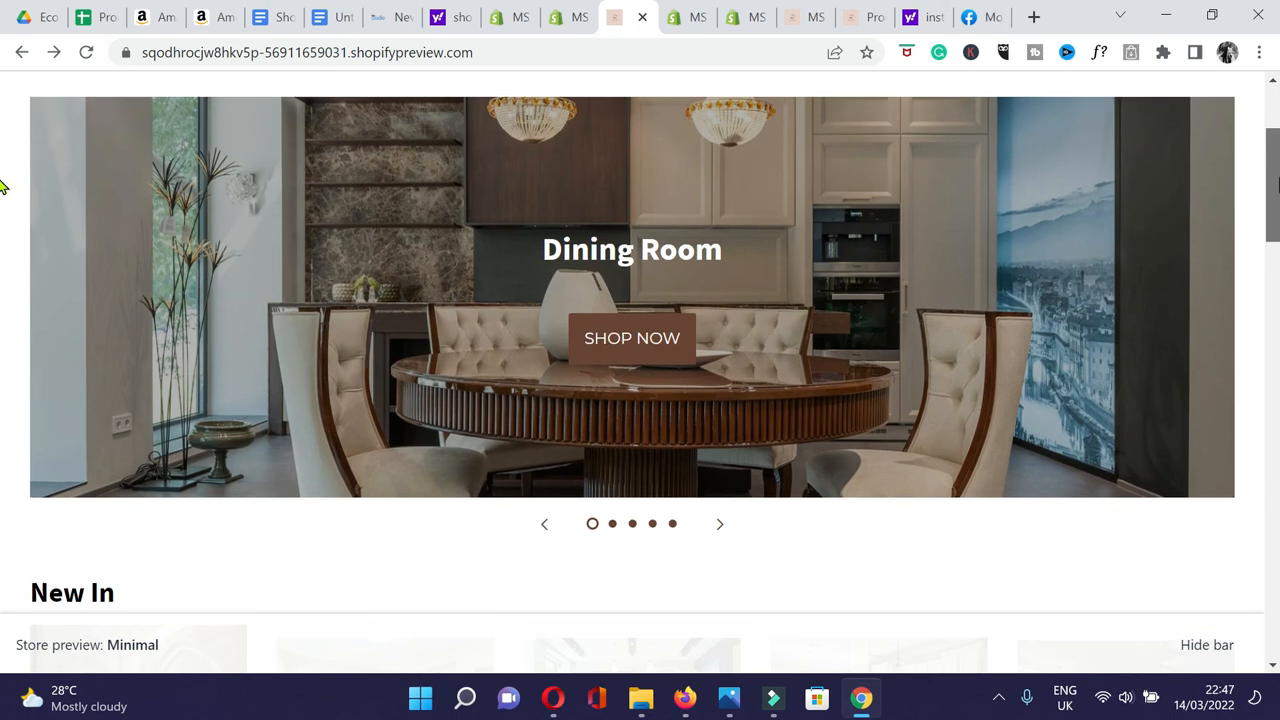
scroll(1, 165, up, 2)
scroll(1, 157, down, 4)
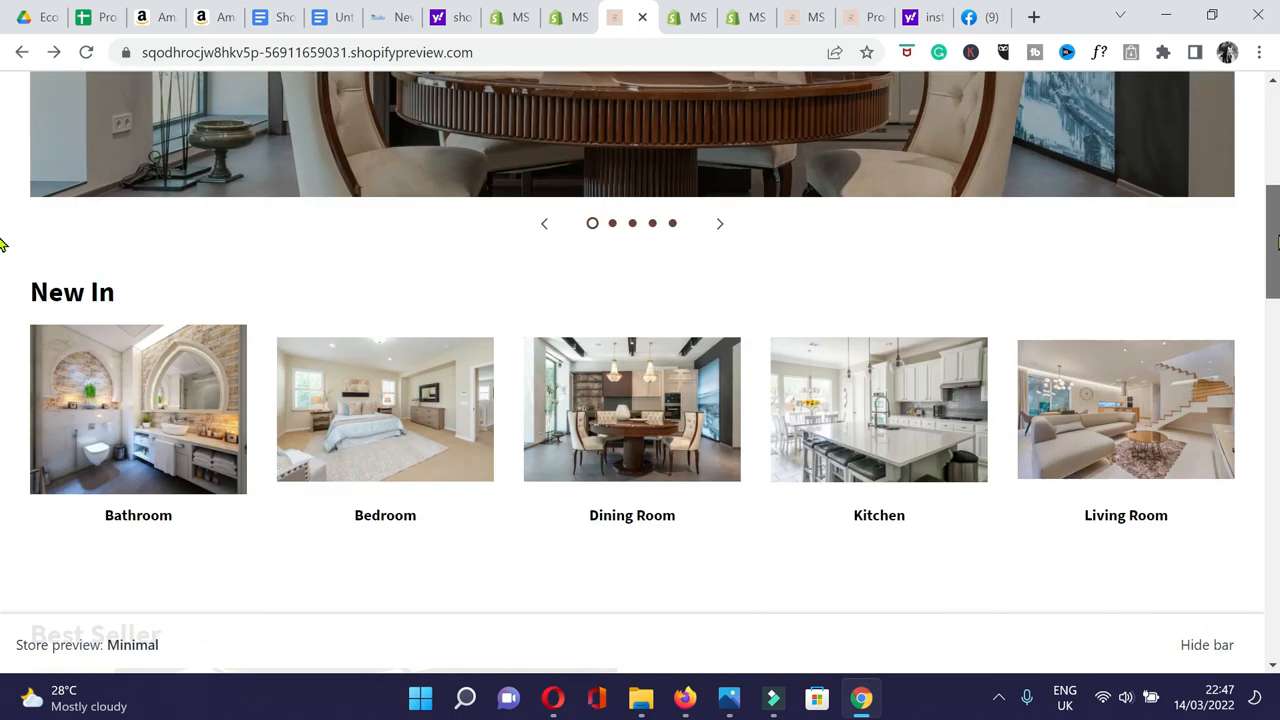
scroll(1, 250, down, 1)
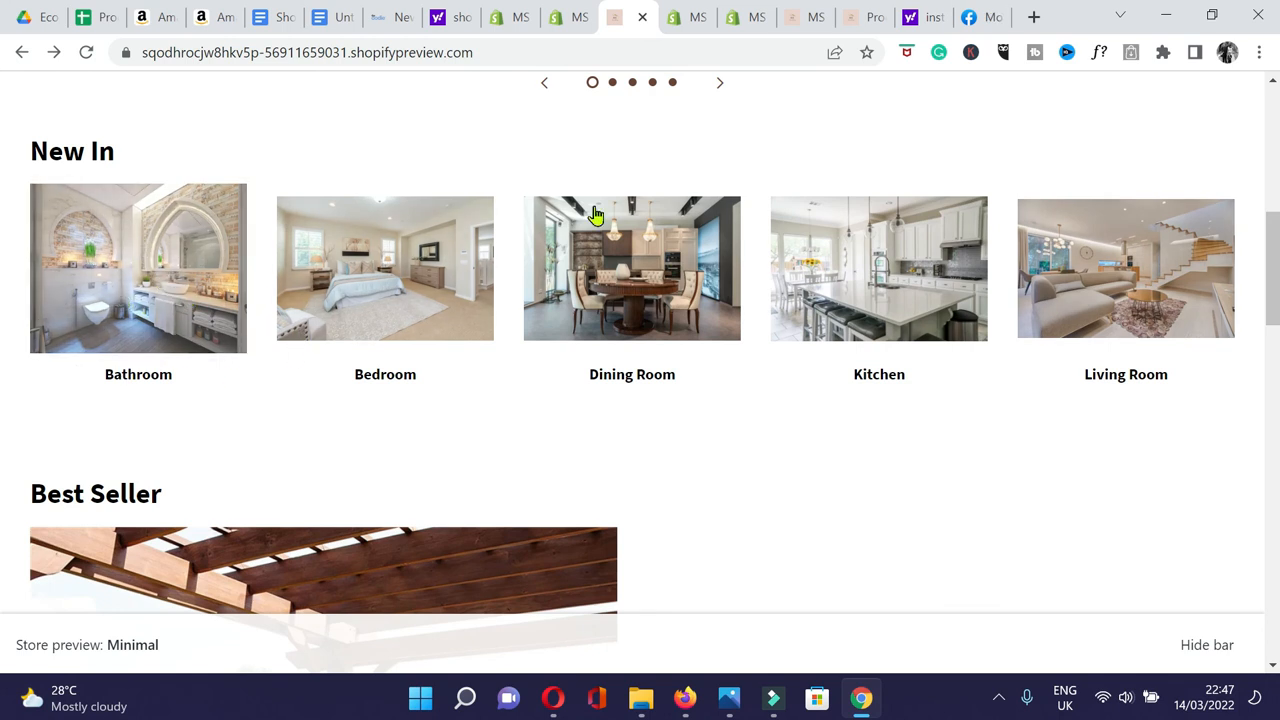
scroll(674, 157, up, 2)
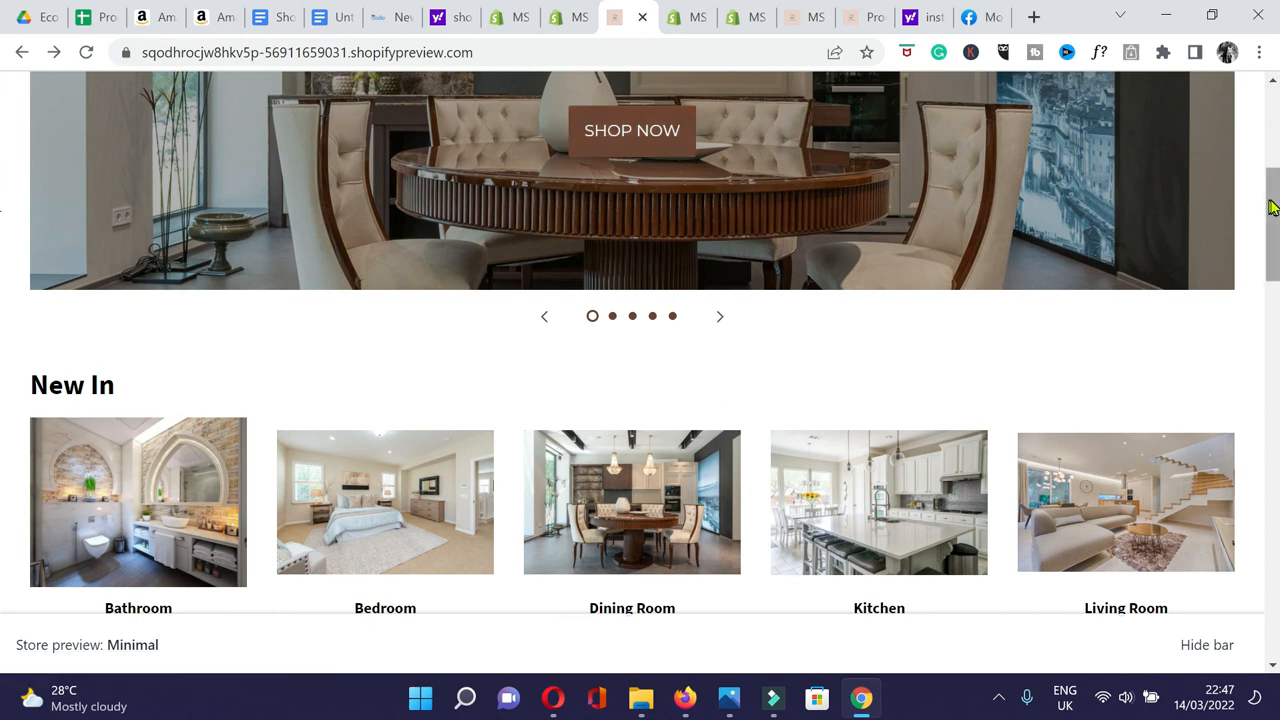
scroll(6, 103, up, 4)
Switch to the Shopify admin and open the online store's Minimal theme for customization.
click(578, 14)
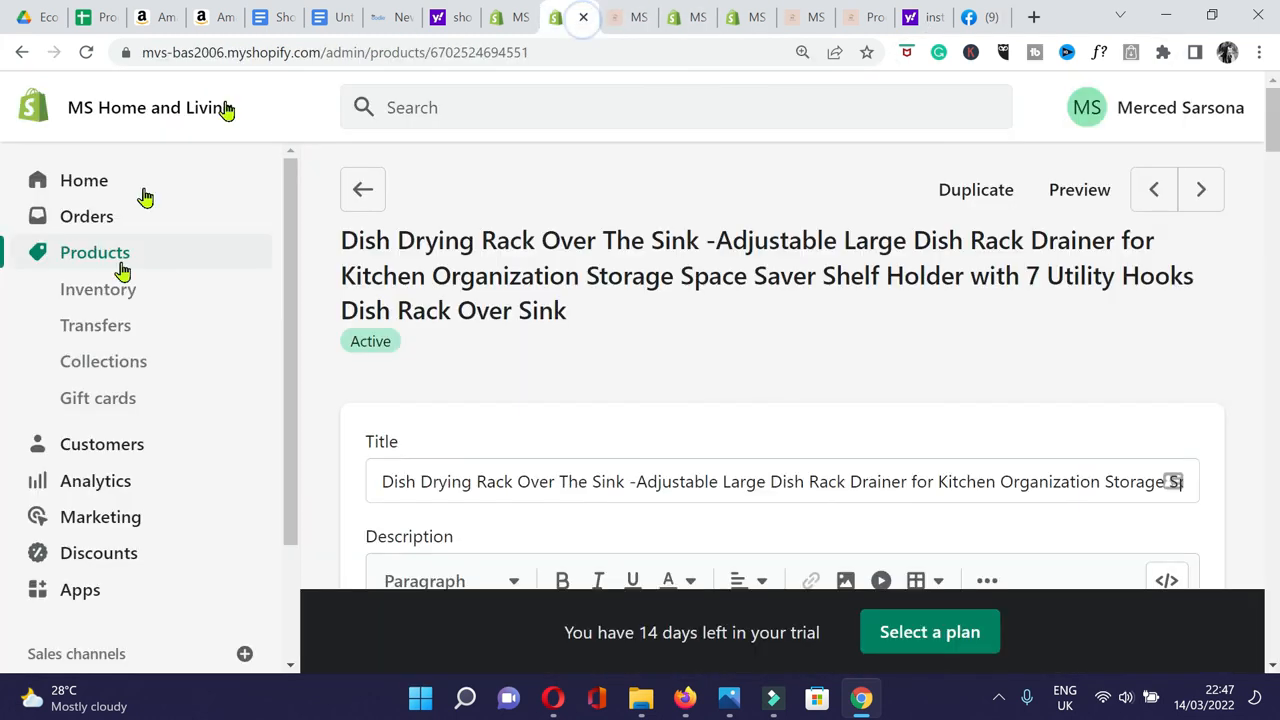
scroll(189, 317, down, 2)
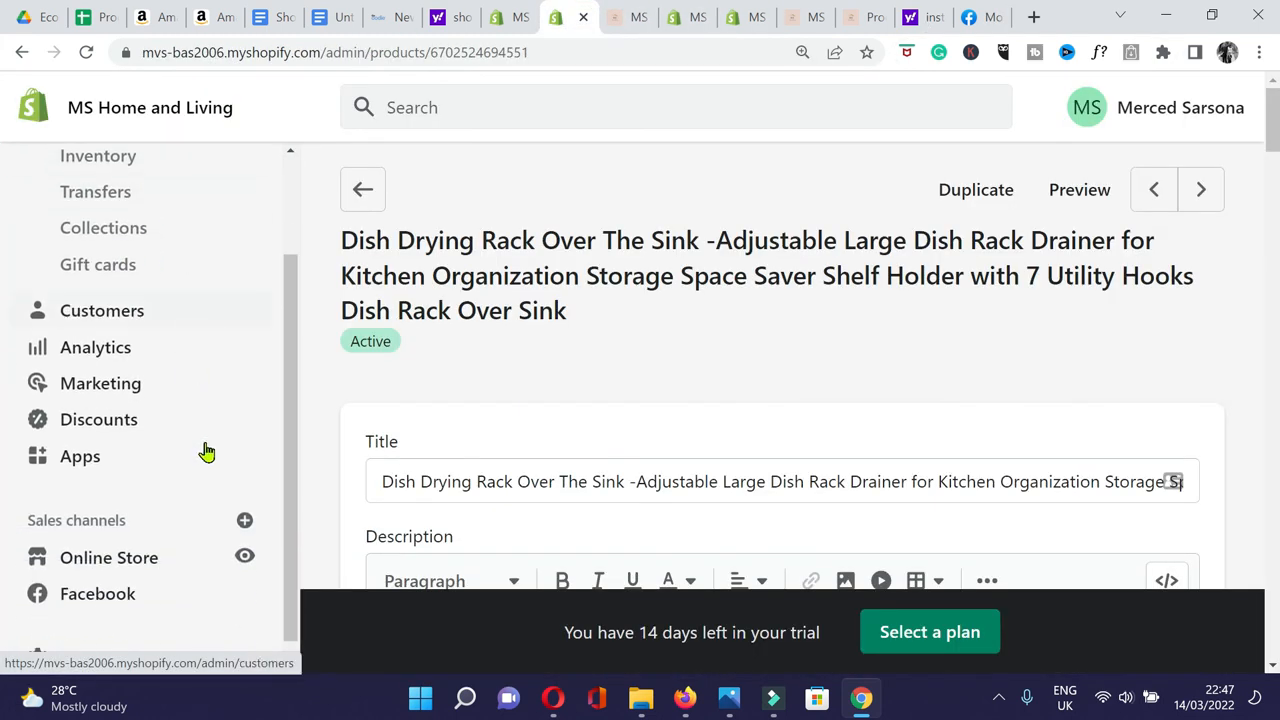
click(138, 562)
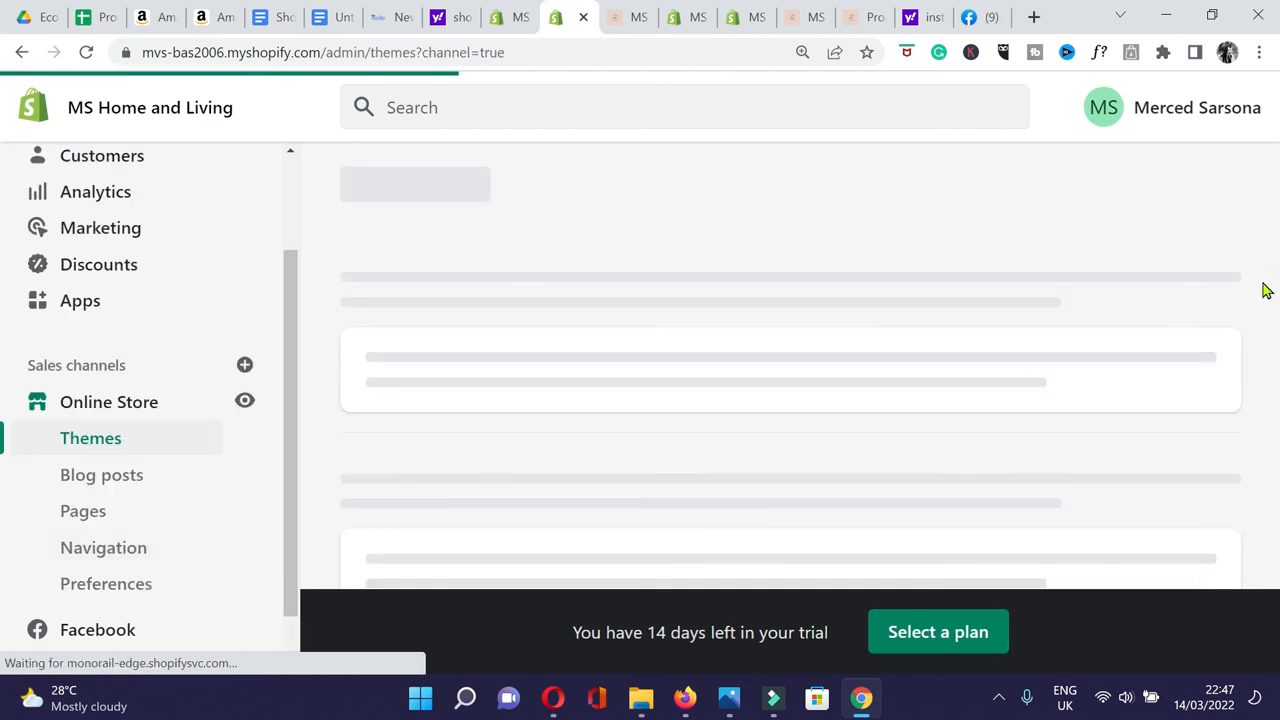
scroll(1262, 285, down, 3)
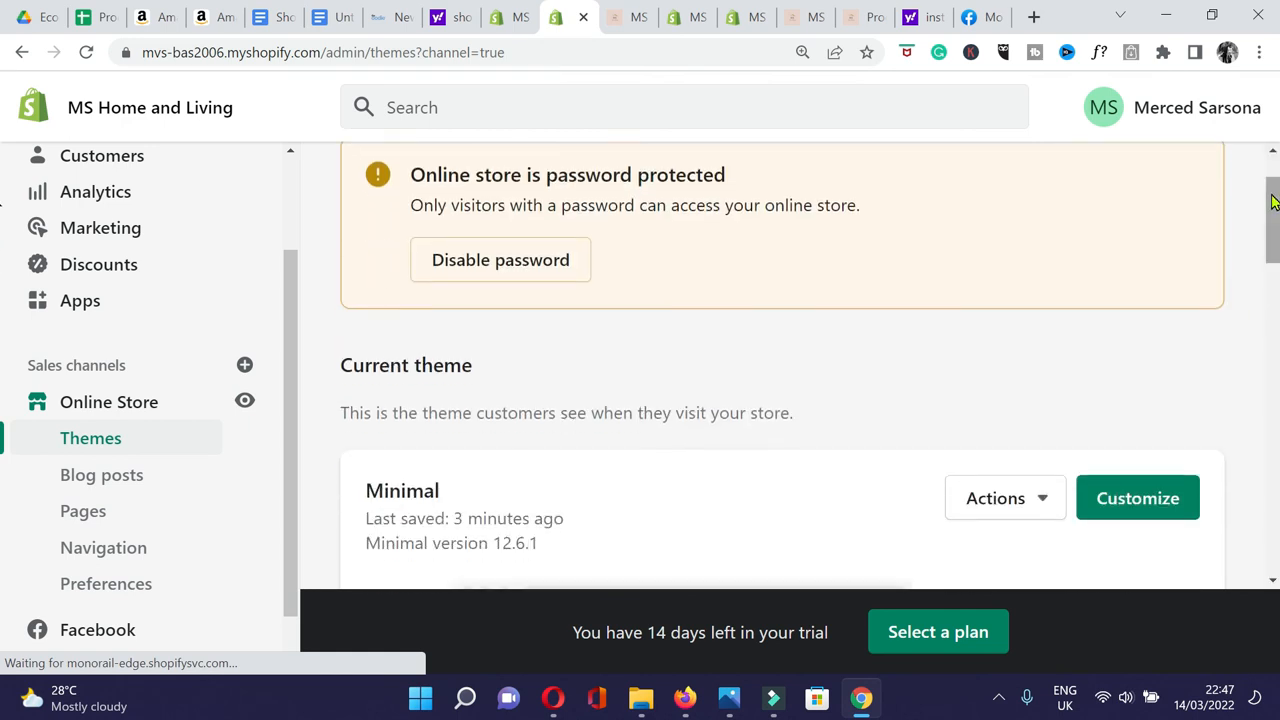
click(1137, 371)
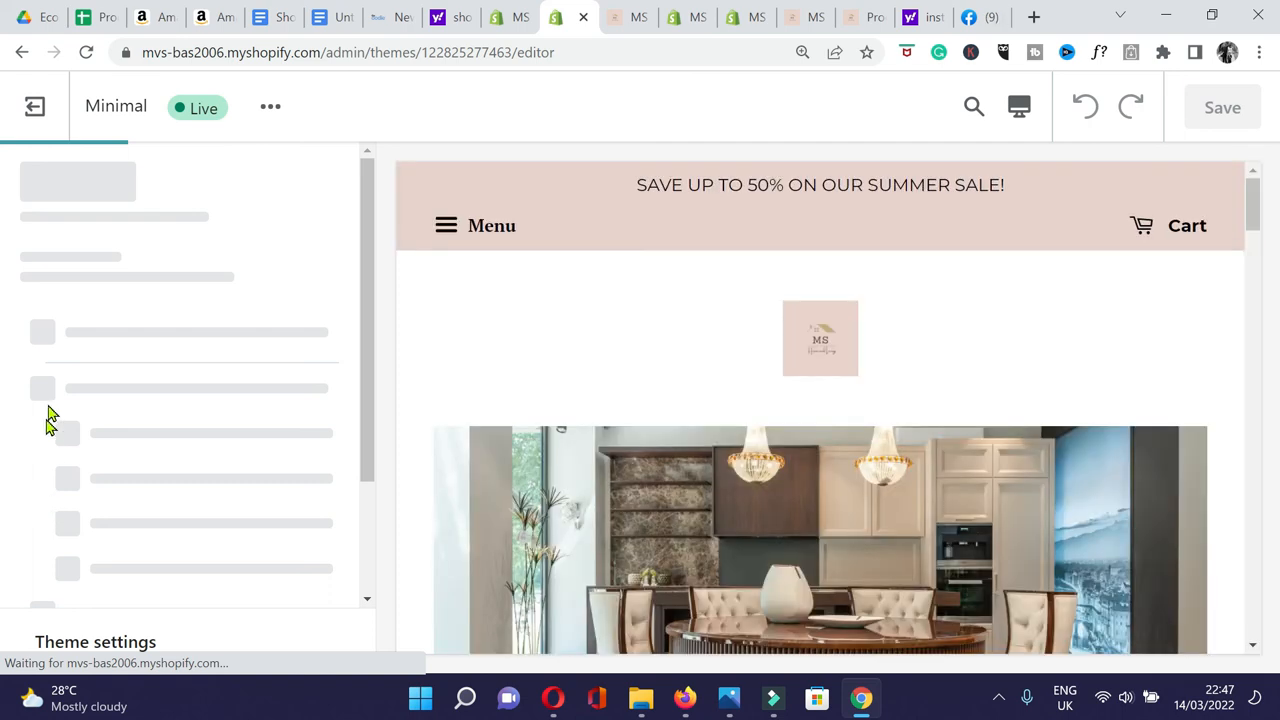
Link the Dining Room slide's SHOP NOW button to the Dining Room collection and save the theme.
scroll(80, 300, down, 1)
click(104, 240)
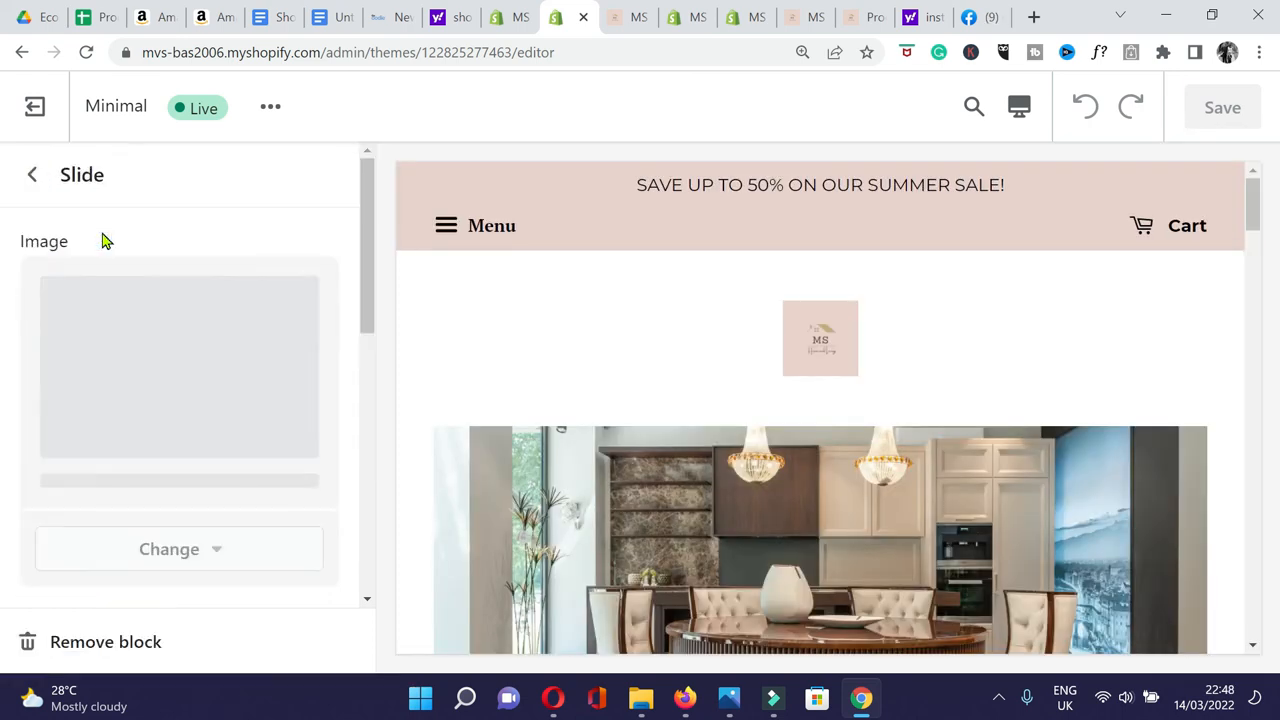
scroll(237, 511, down, 2)
scroll(166, 500, down, 6)
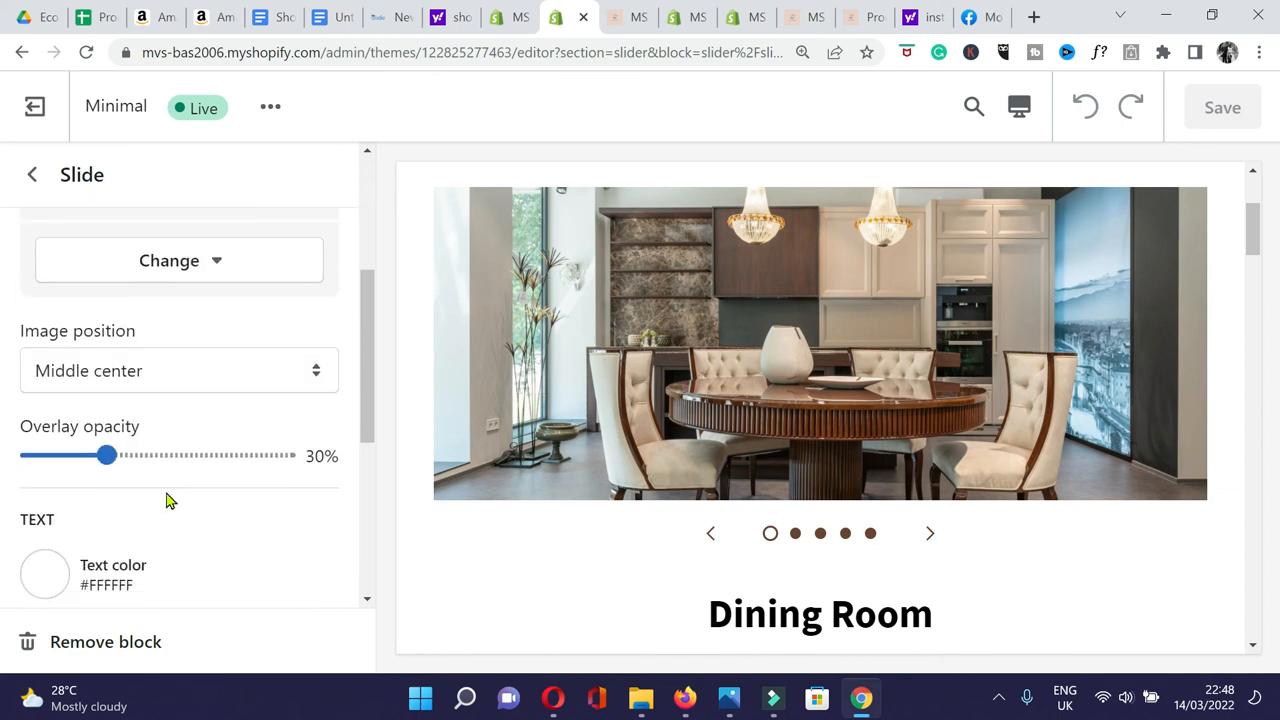
scroll(137, 504, down, 1)
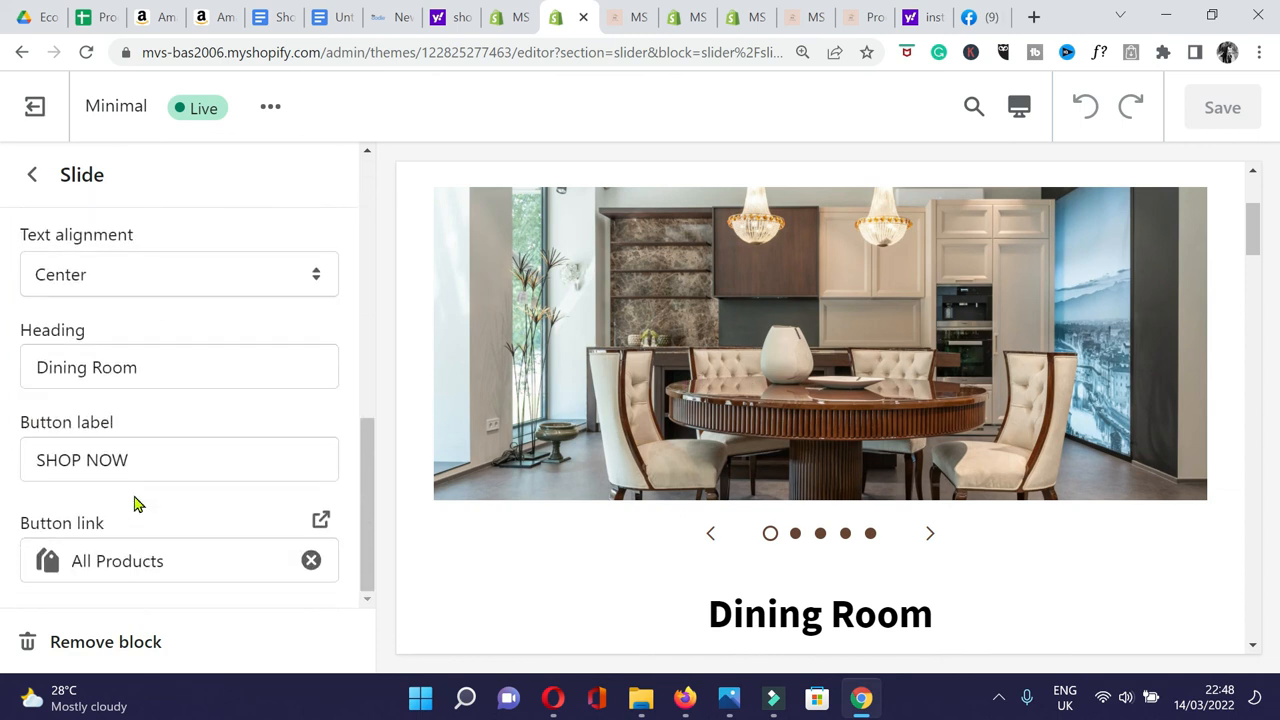
click(185, 560)
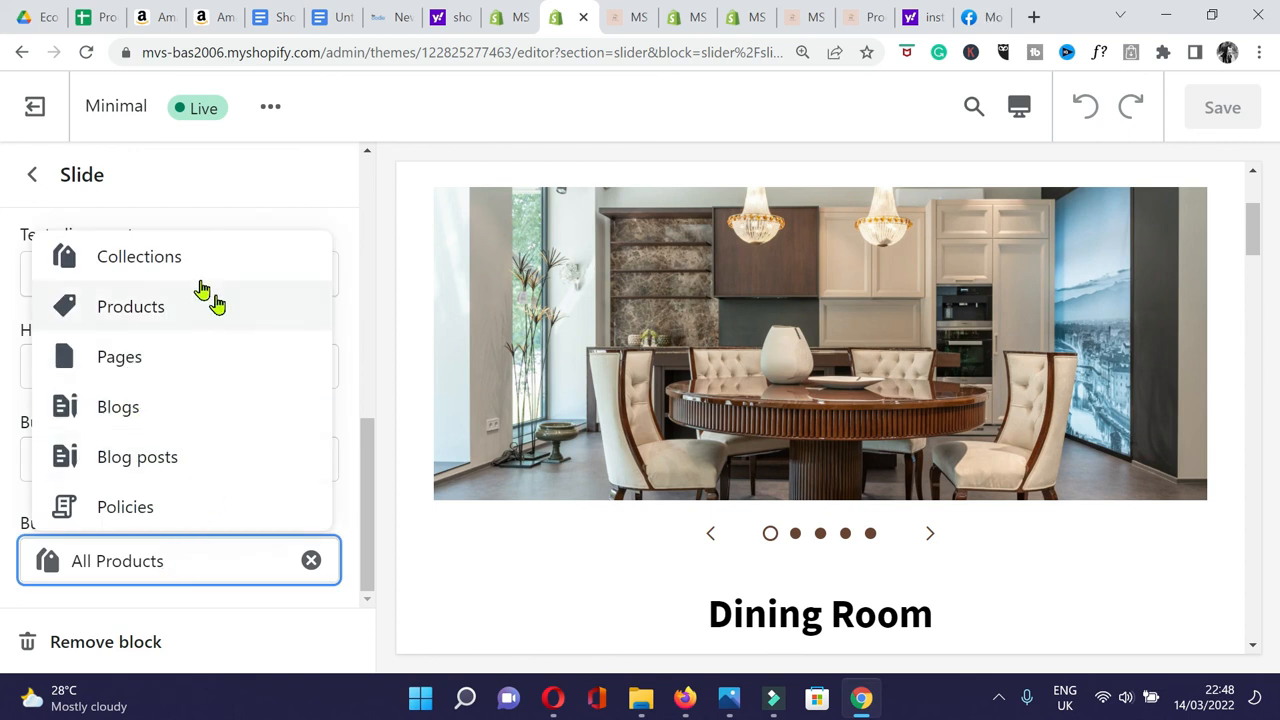
click(182, 258)
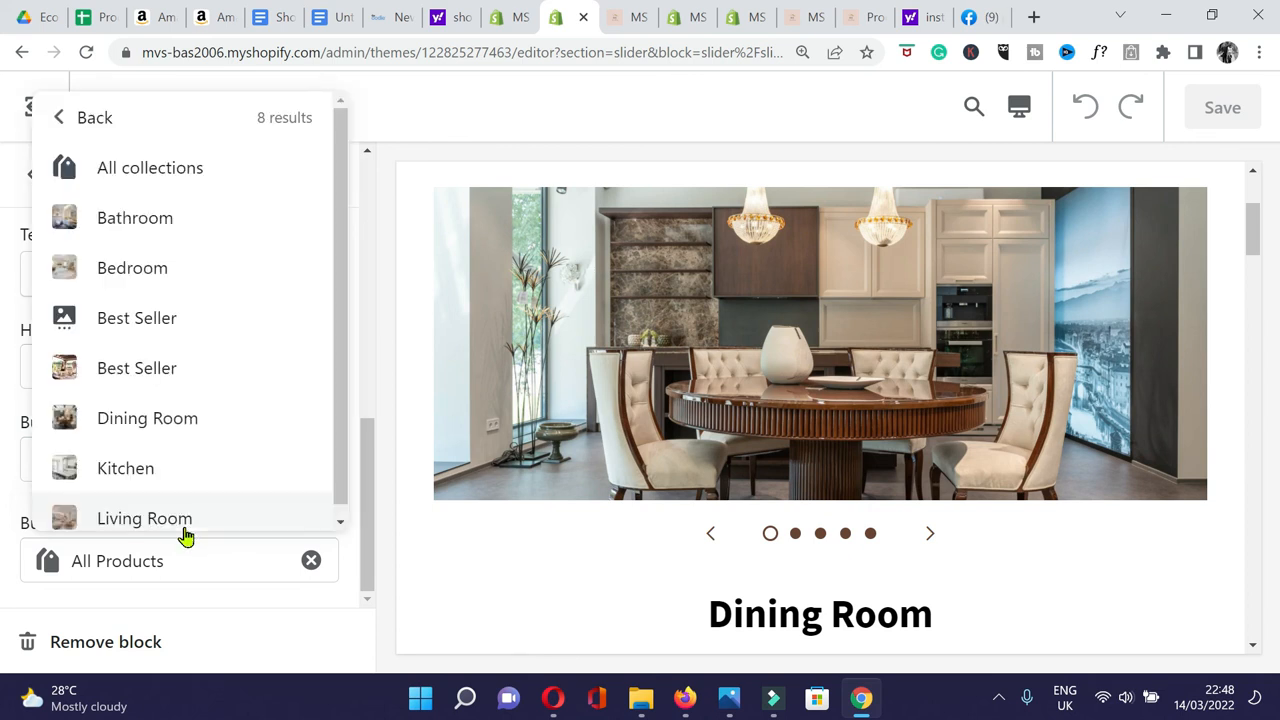
click(144, 423)
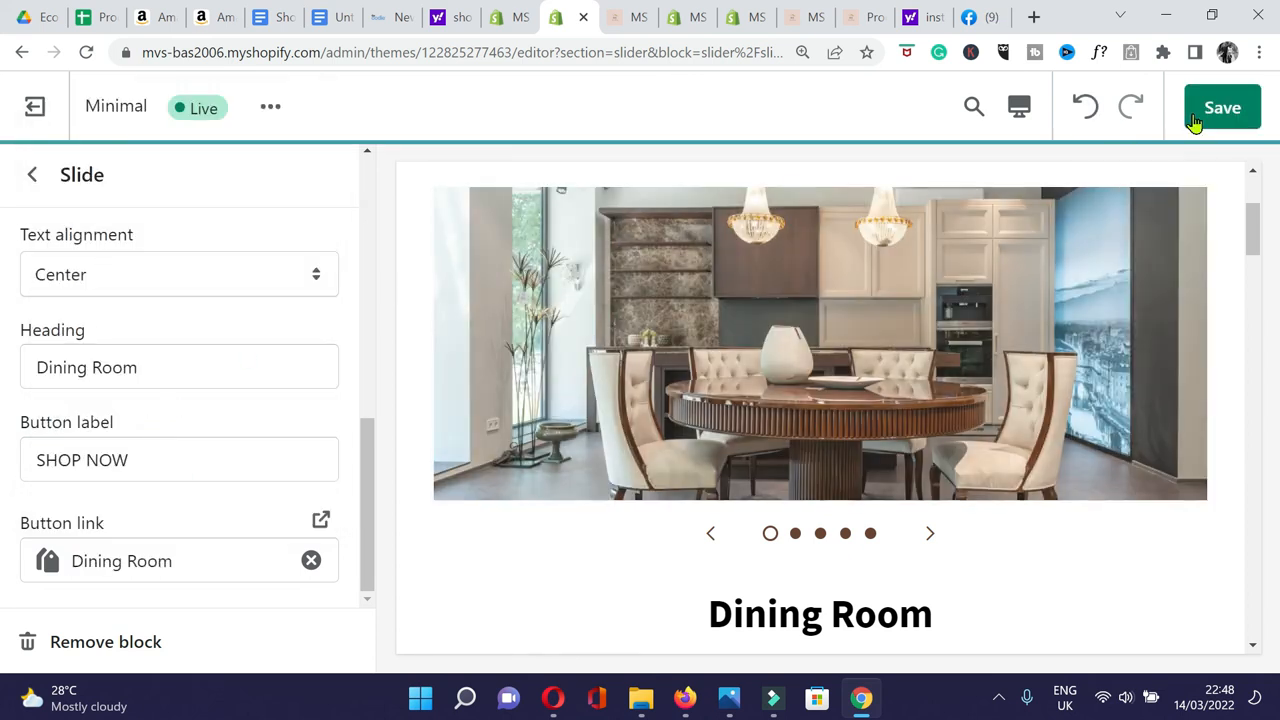
click(1228, 106)
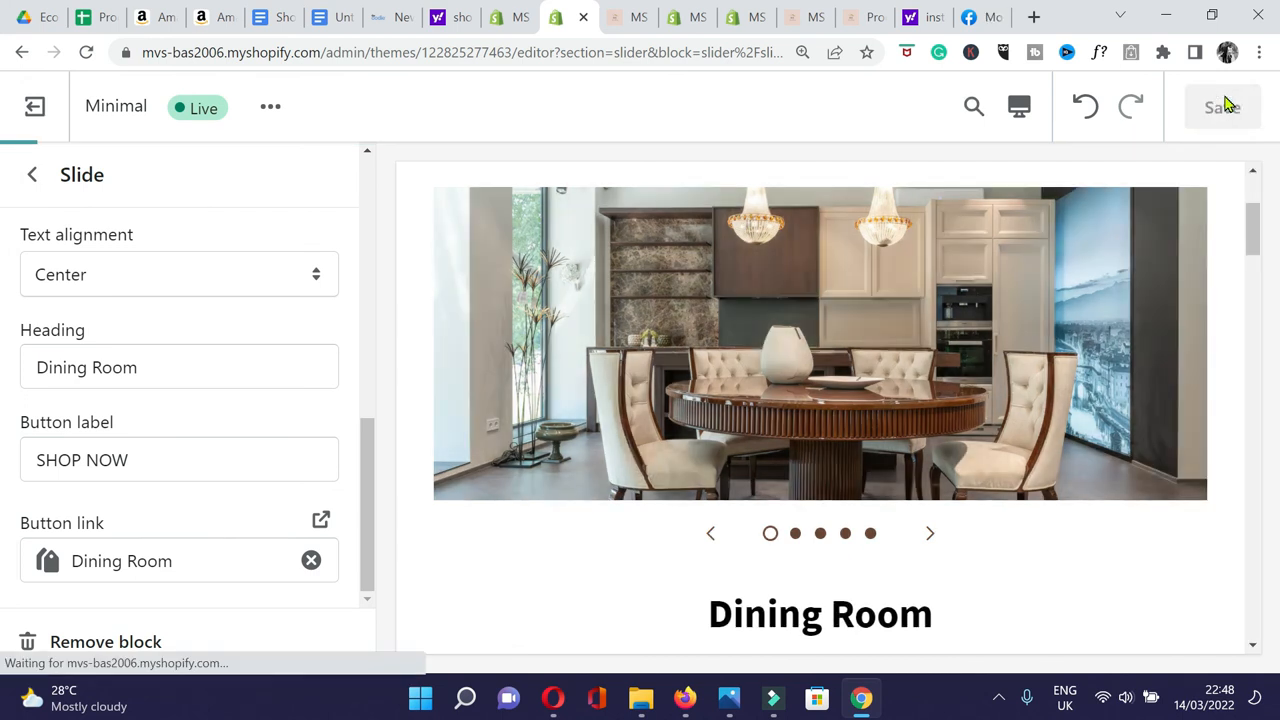
Reload the store preview's home page, follow the Dining Room slide's SHOP NOW link and review the products listed there.
click(808, 14)
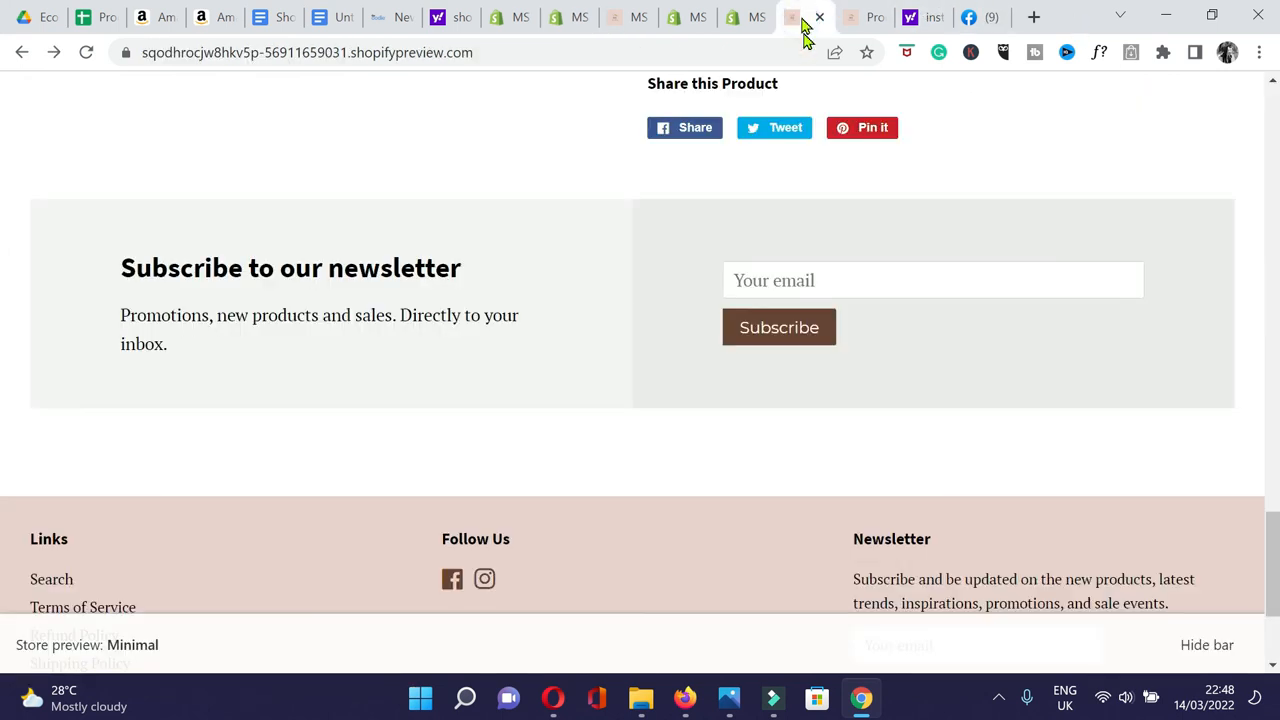
scroll(2, 530, up, 15)
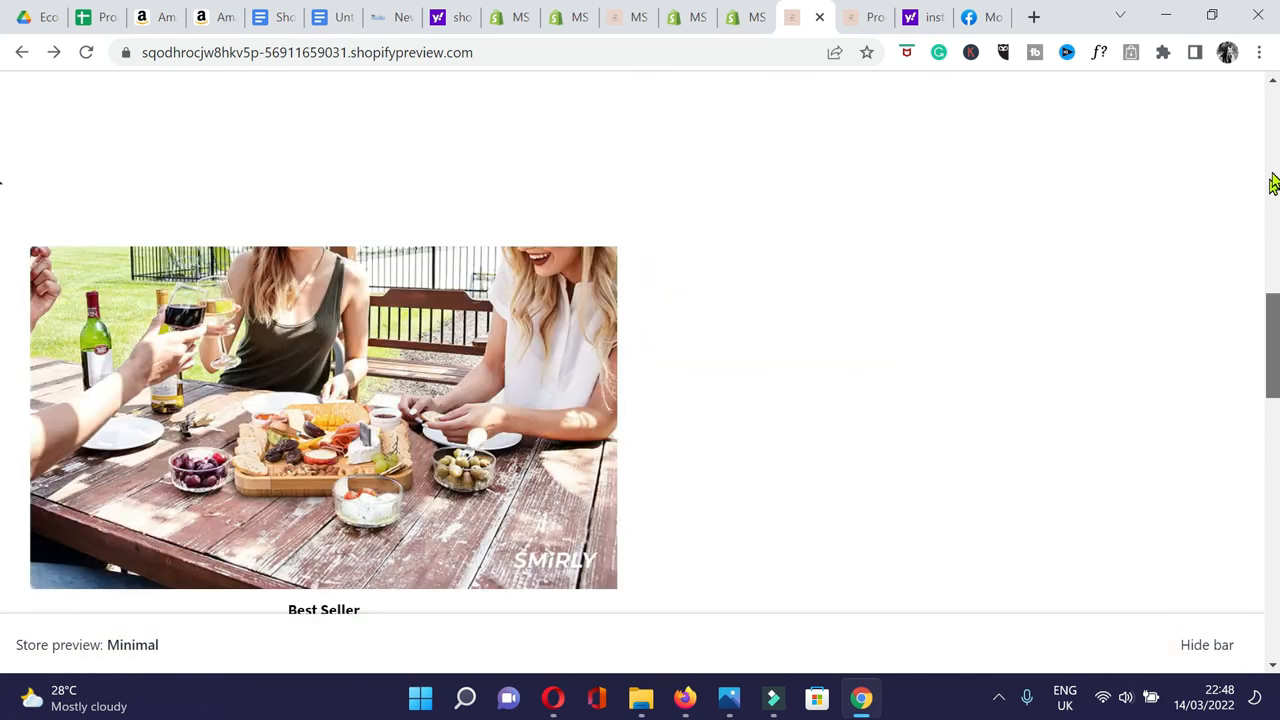
click(638, 53)
key(Return)
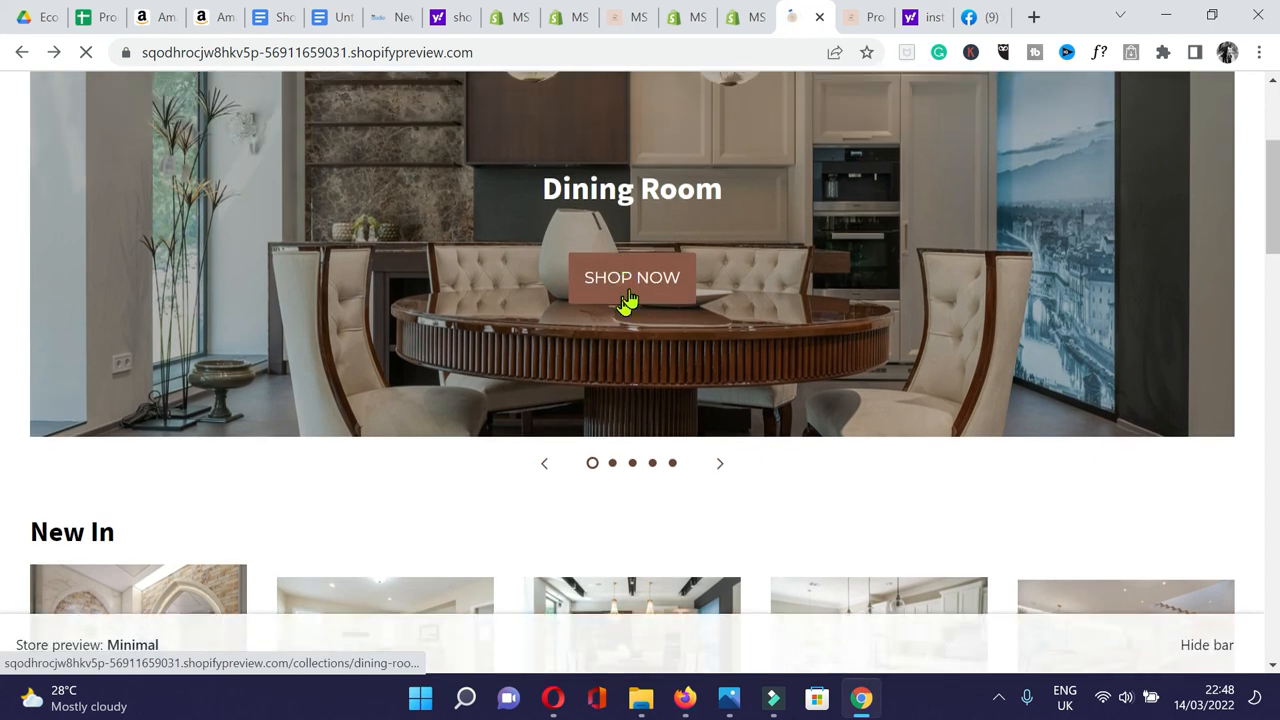
click(631, 288)
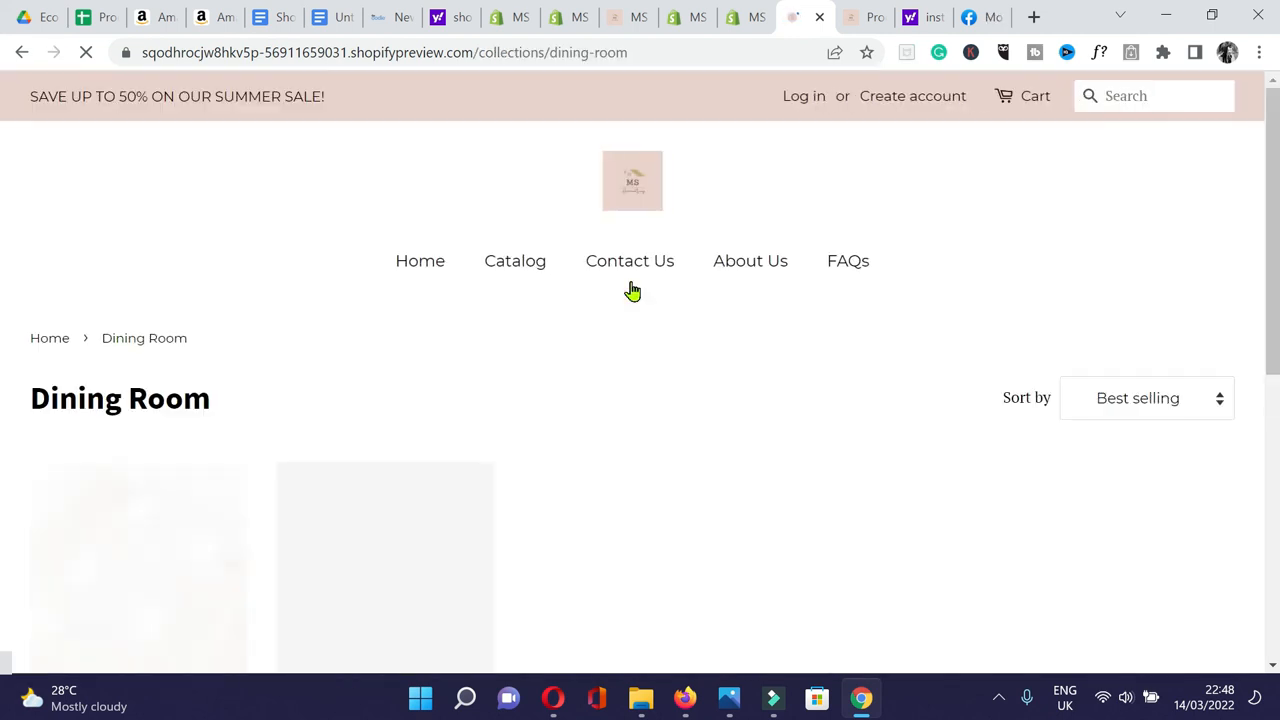
scroll(240, 410, down, 2)
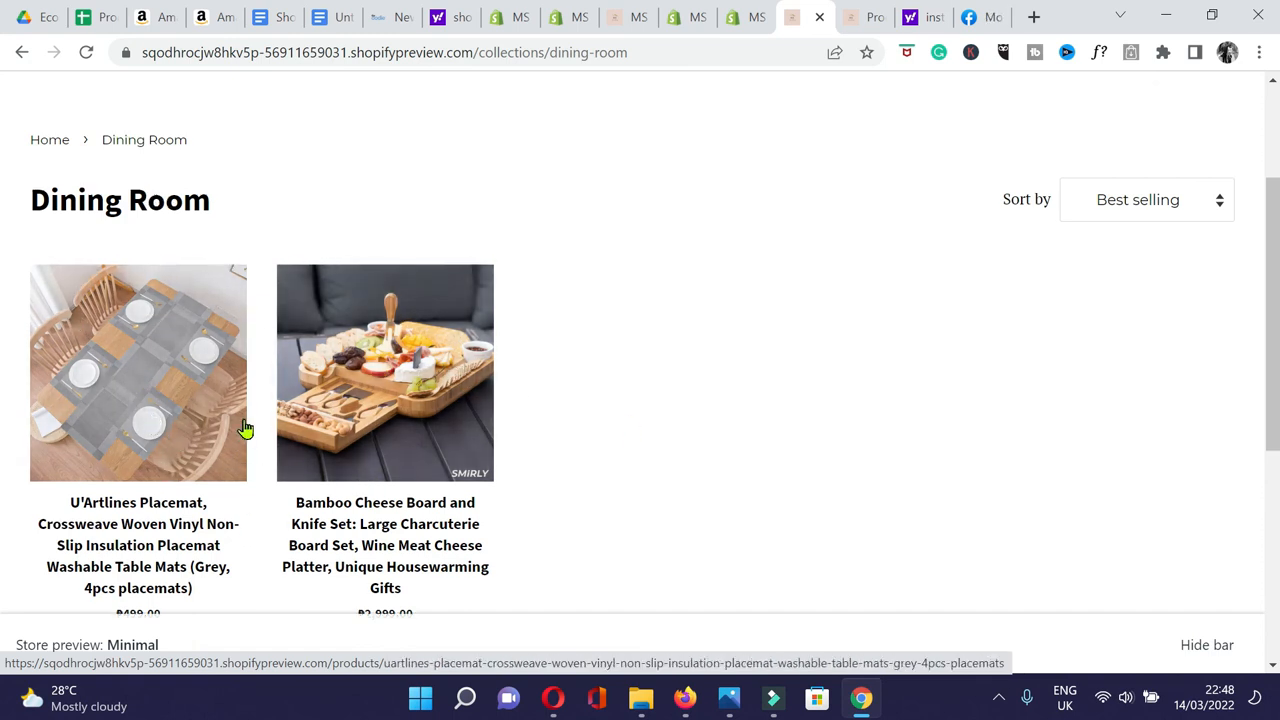
Return to the store's home page and browse through the Dining Room, Bedroom, Bathroom, Living Room and Kitchen slides.
scroll(240, 435, up, 2)
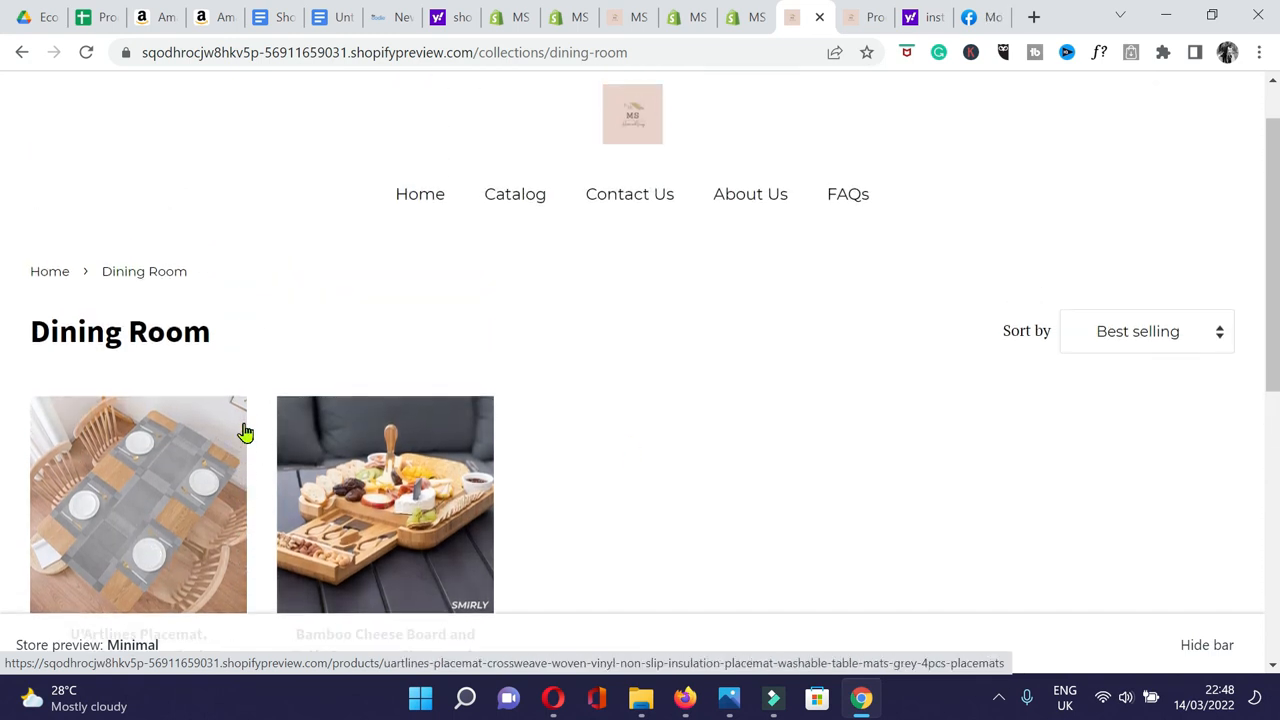
click(10, 58)
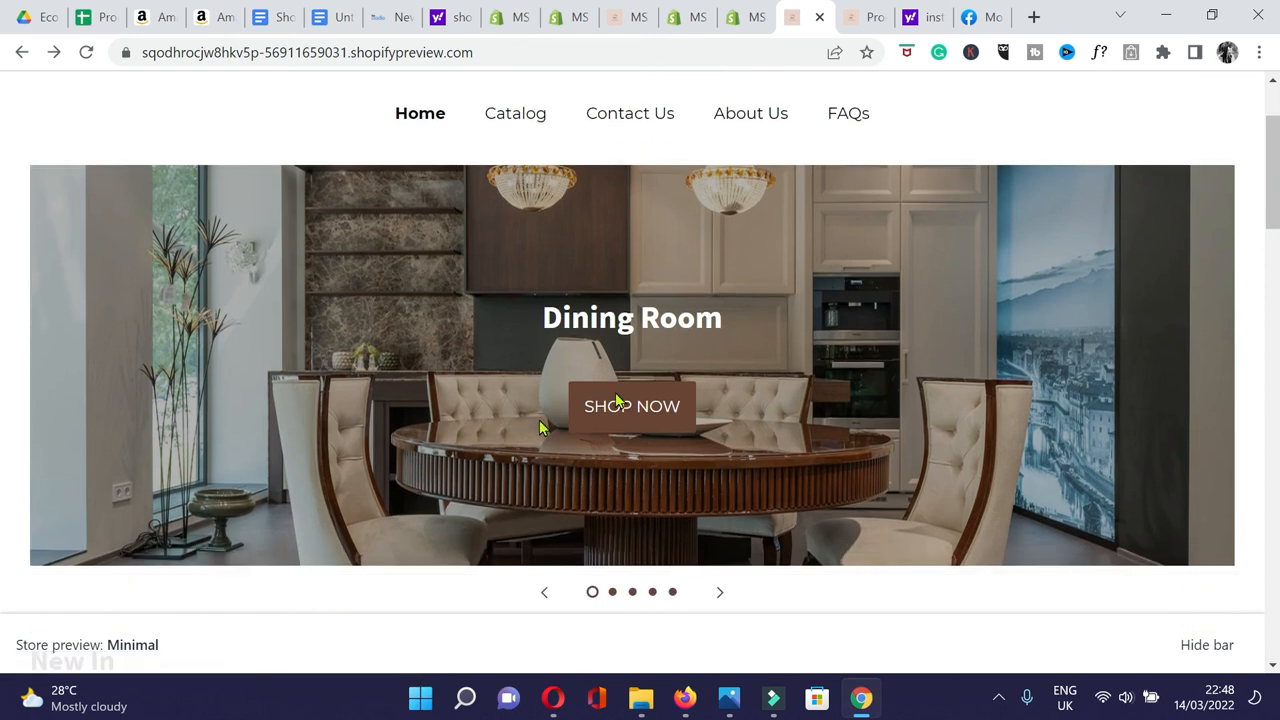
scroll(616, 394, down, 1)
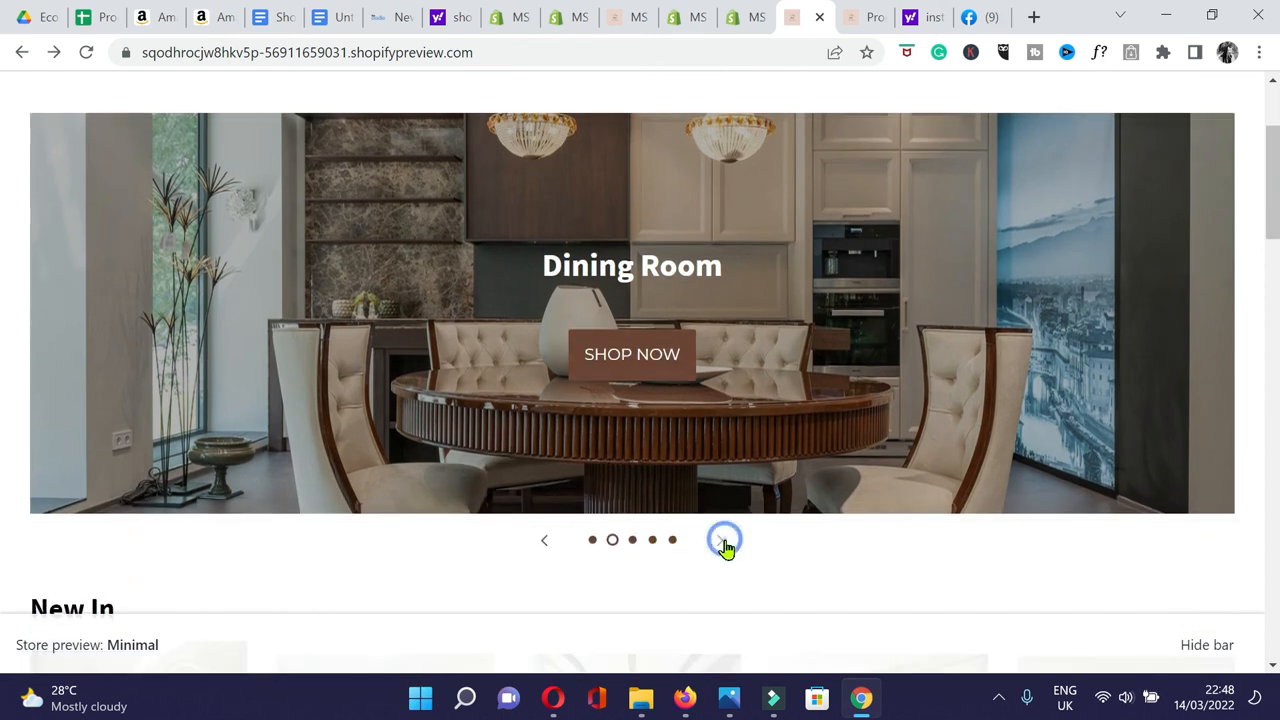
click(722, 541)
scroll(692, 358, down, 2)
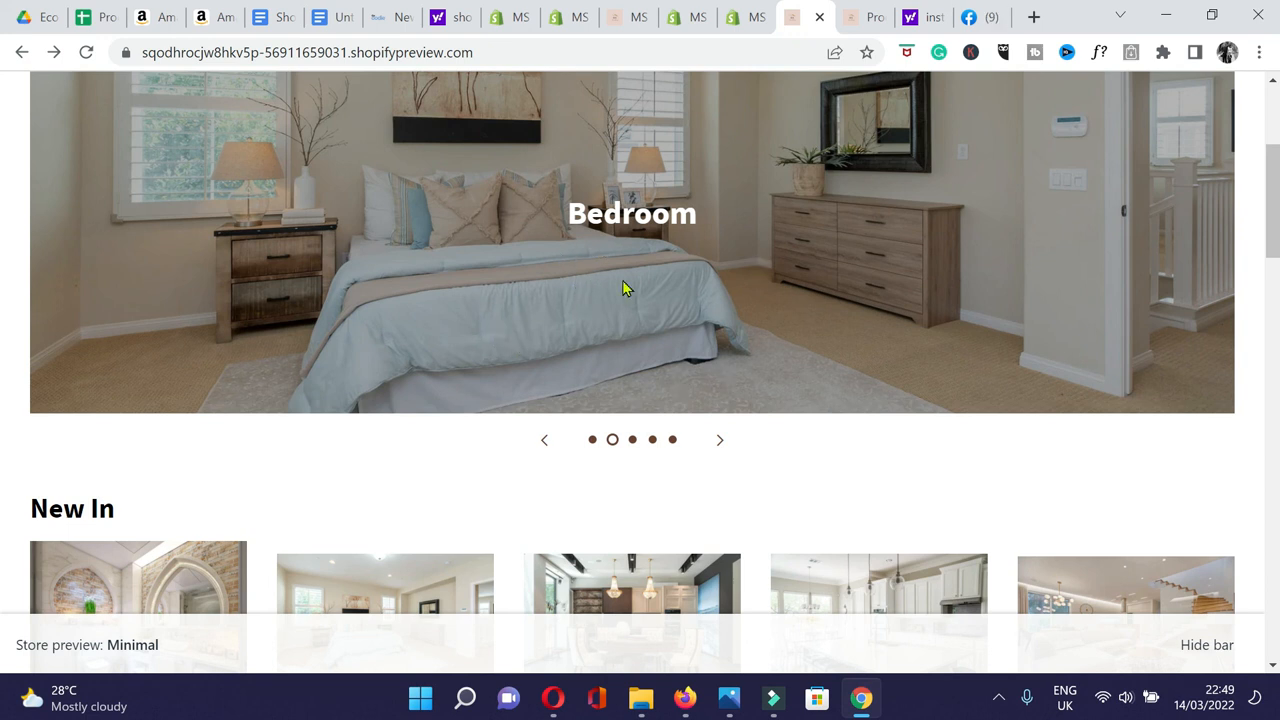
click(723, 439)
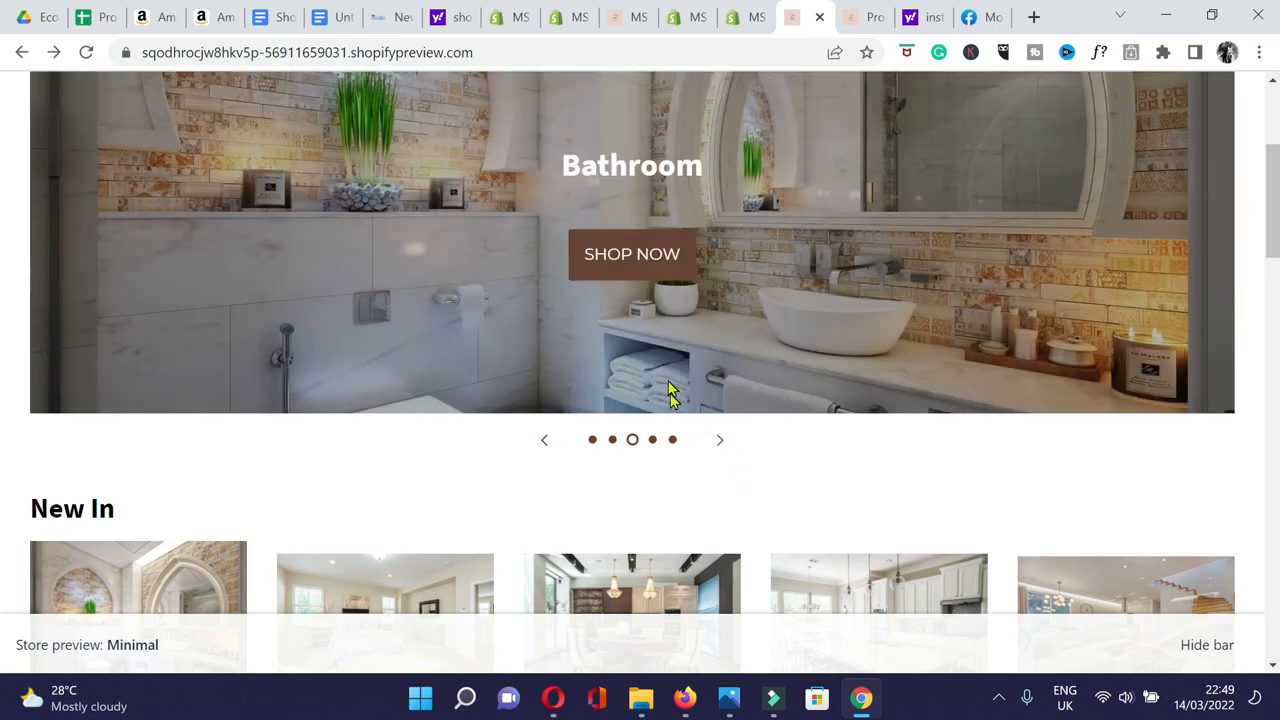
click(716, 443)
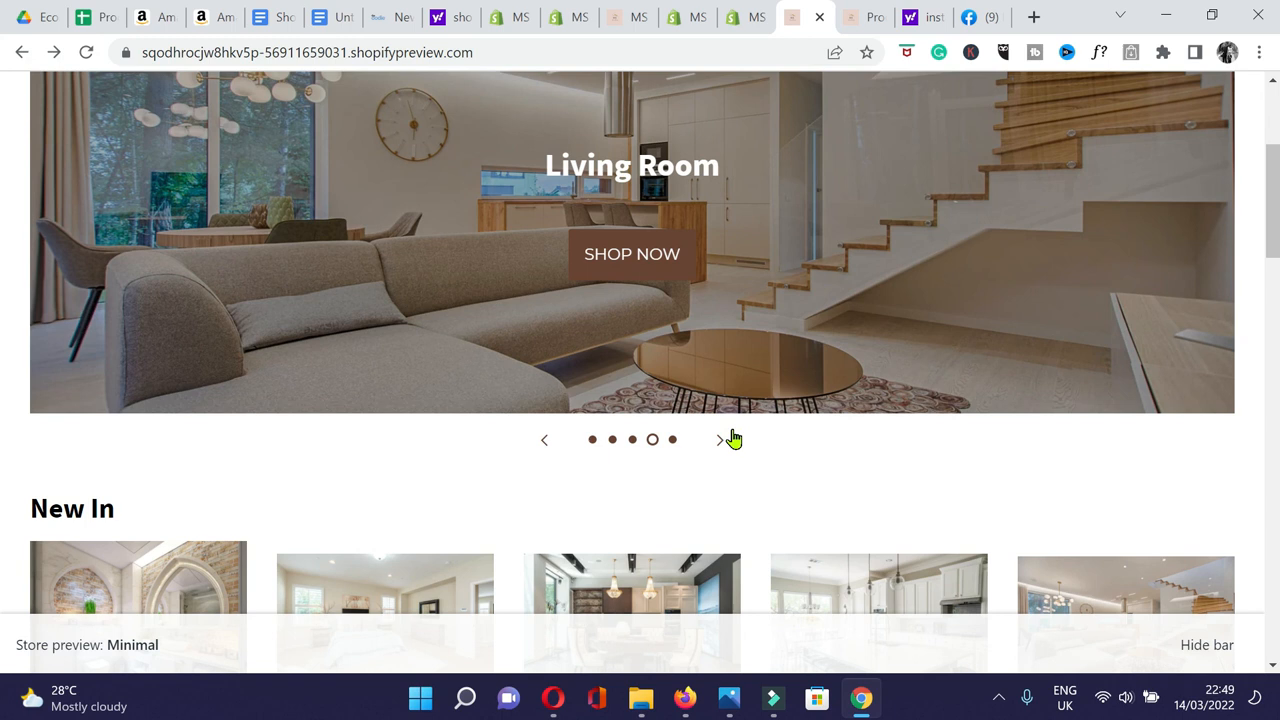
click(721, 443)
click(721, 443)
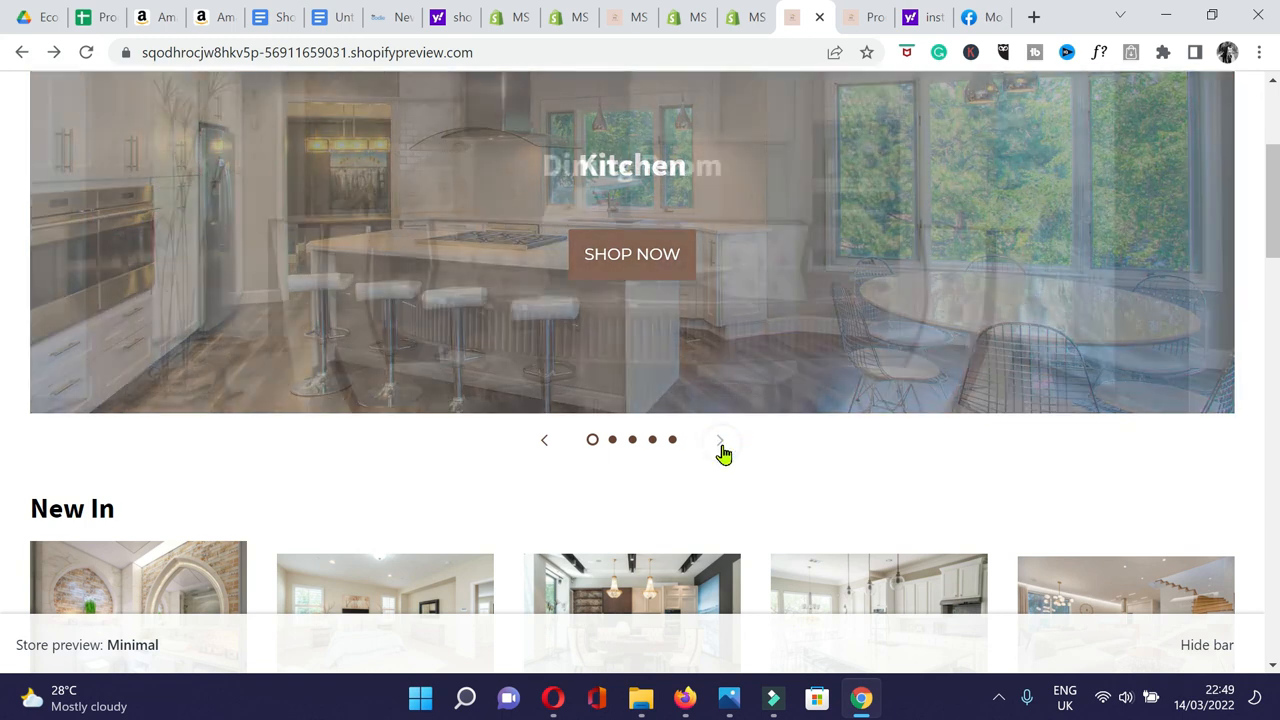
Examine the home page's New In and Best Seller sections, and review the Best Seller collection's products before returning.
scroll(880, 351, down, 3)
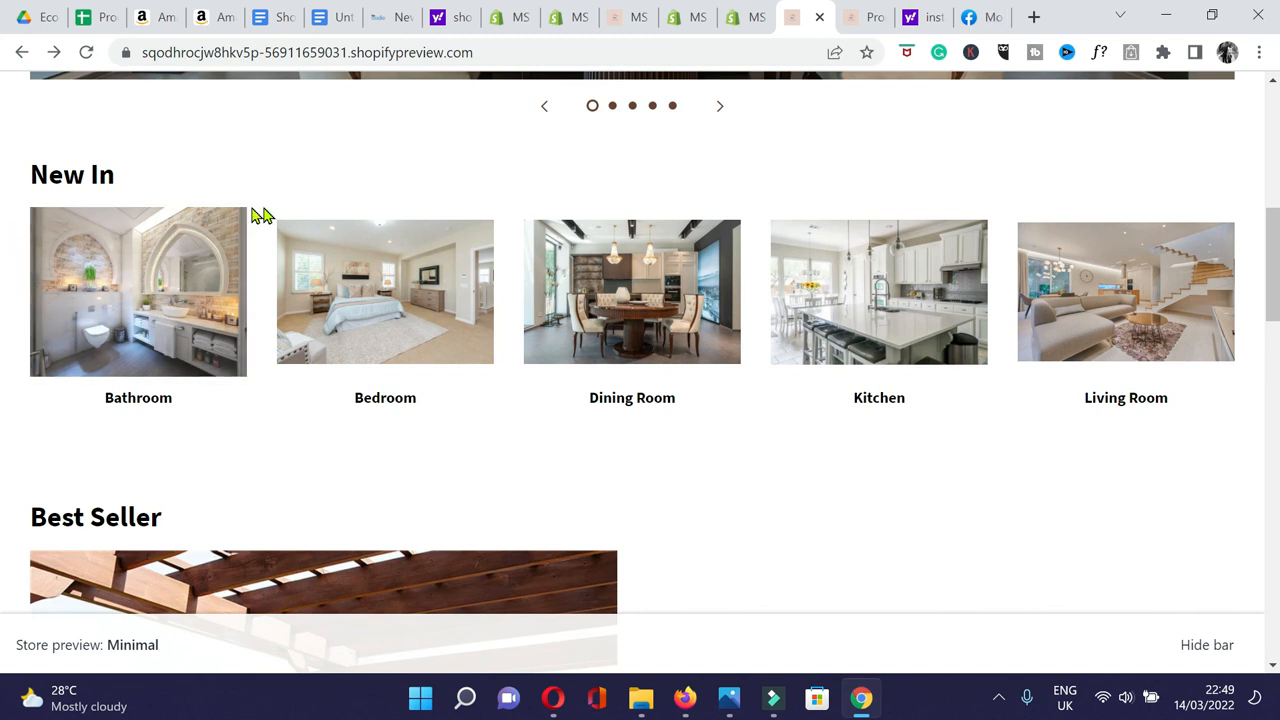
scroll(30, 462, down, 2)
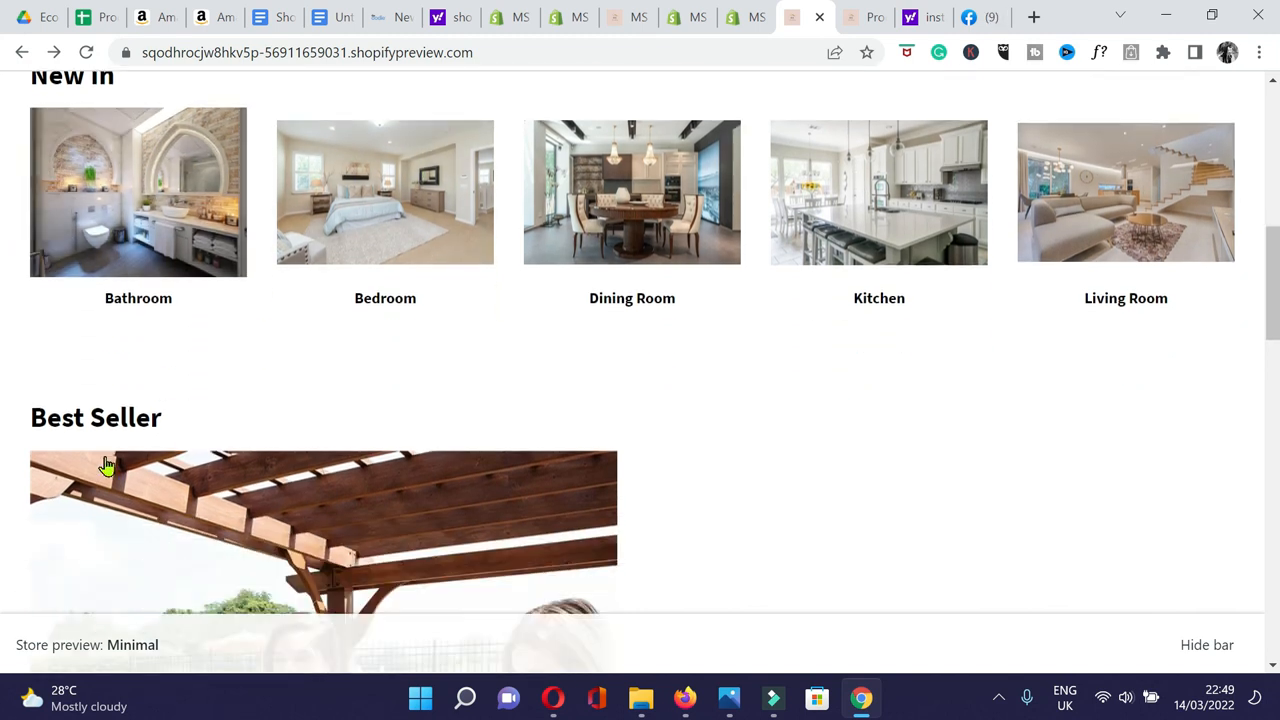
scroll(30, 462, down, 5)
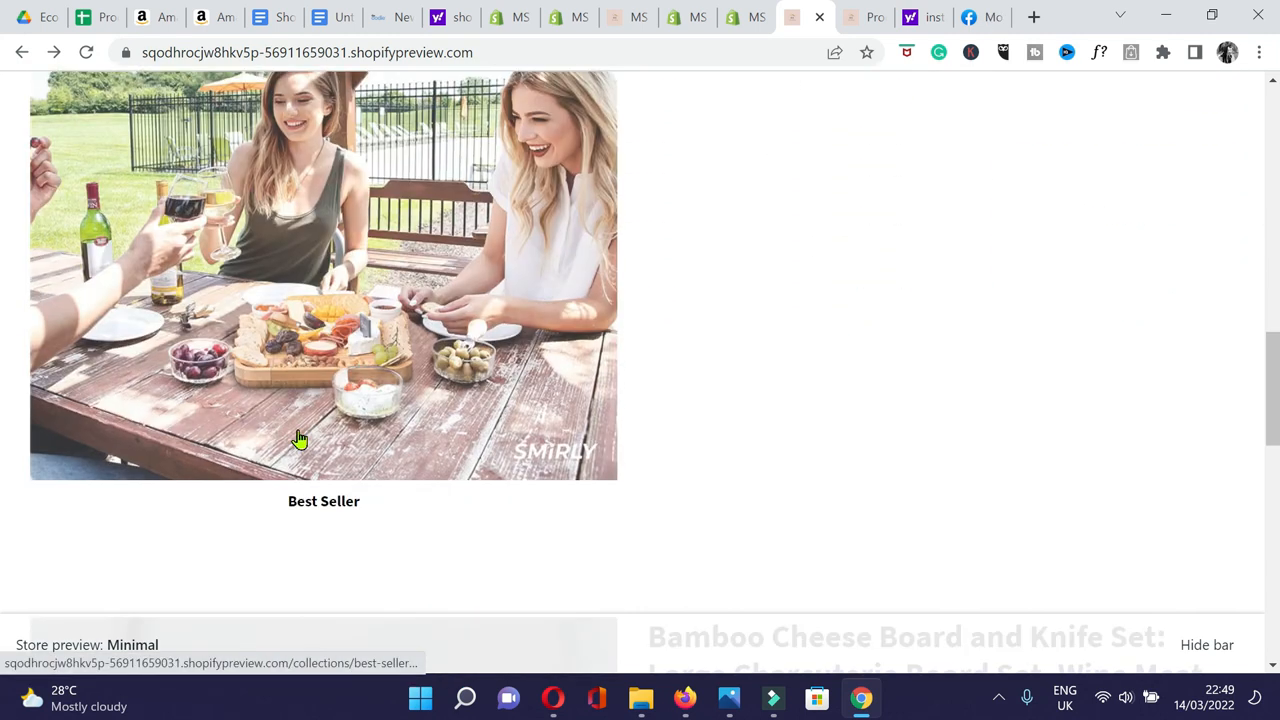
click(307, 287)
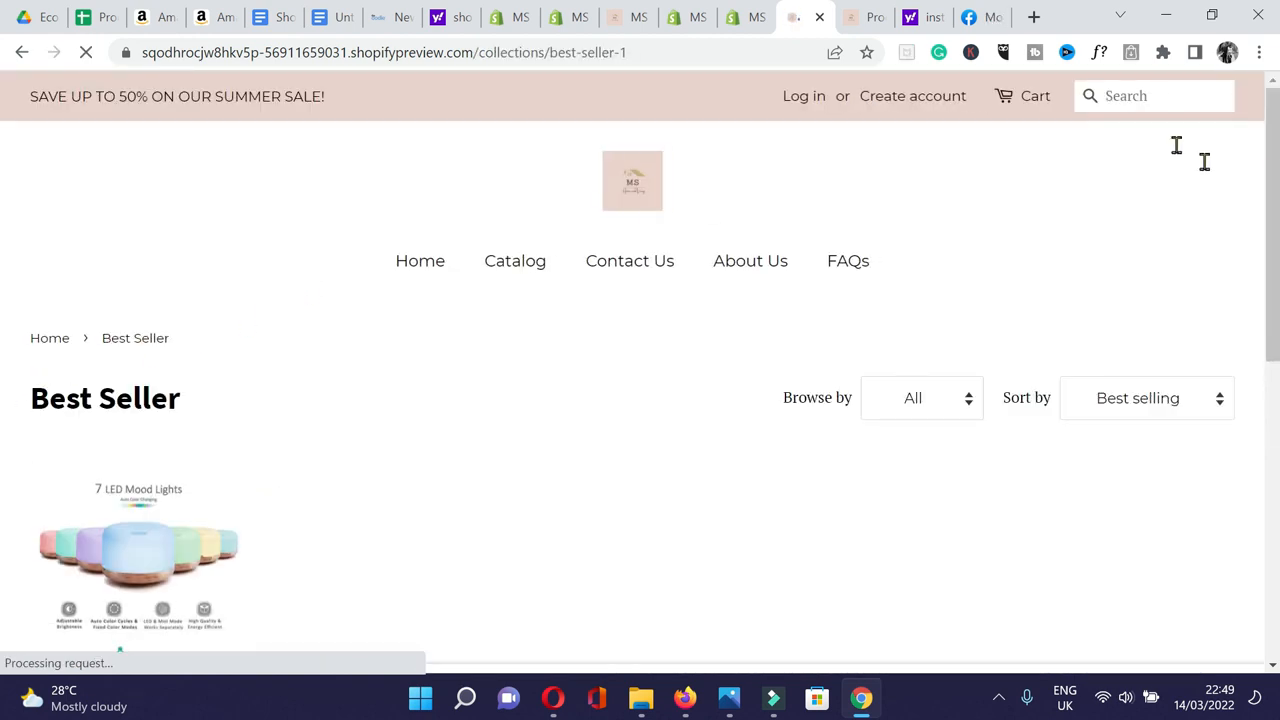
scroll(2, 200, down, 3)
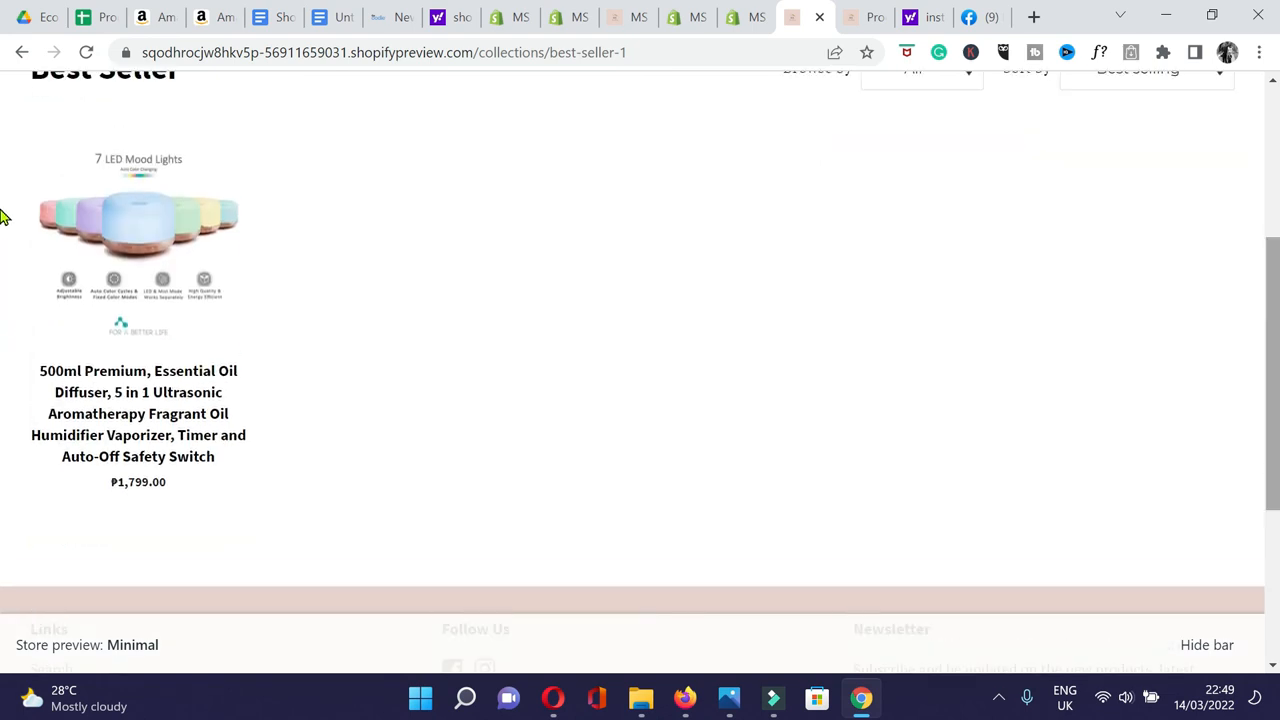
scroll(2, 218, up, 3)
click(21, 54)
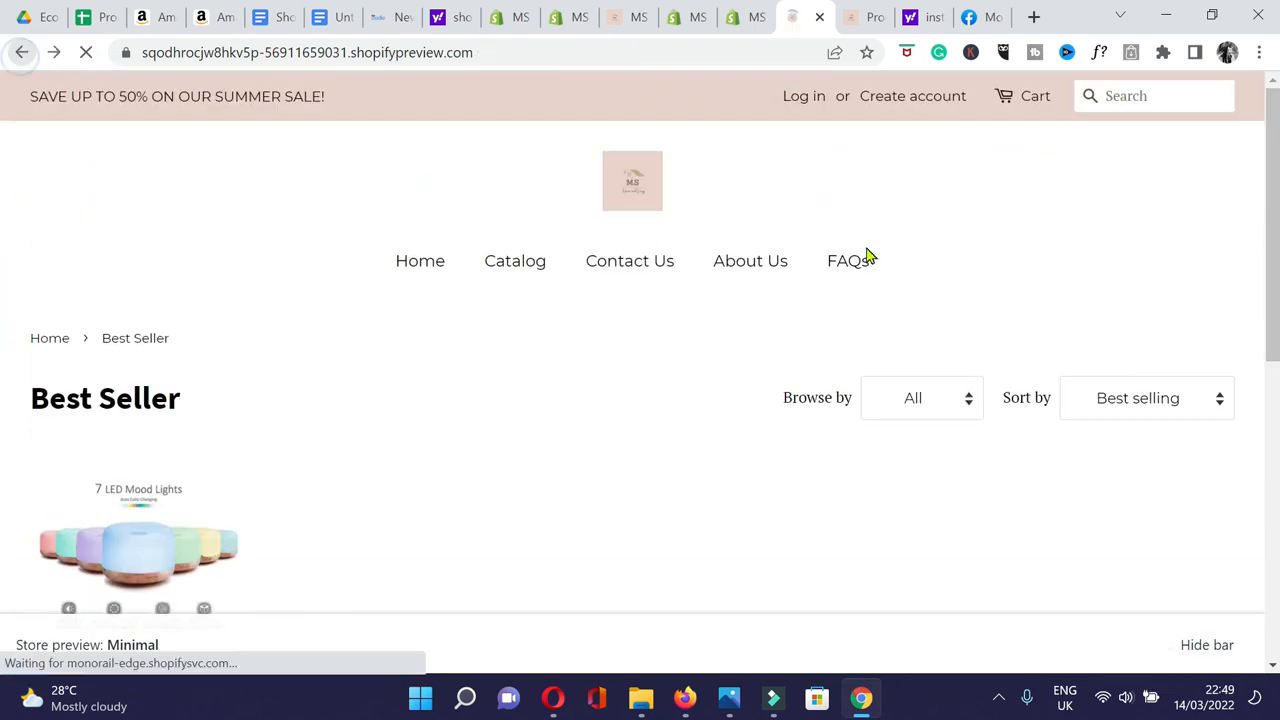
Examine the home page's featured product and the footer's links, social media and newsletter sections.
scroll(1200, 329, down, 10)
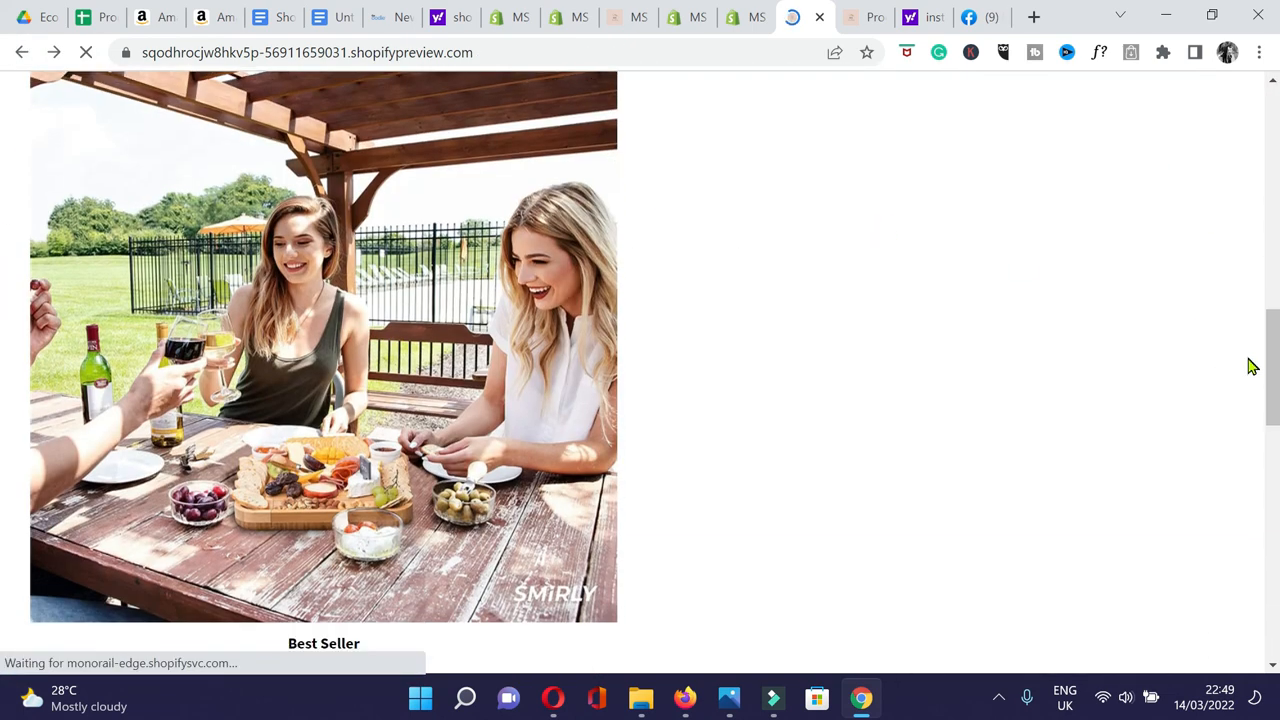
scroll(1257, 383, down, 5)
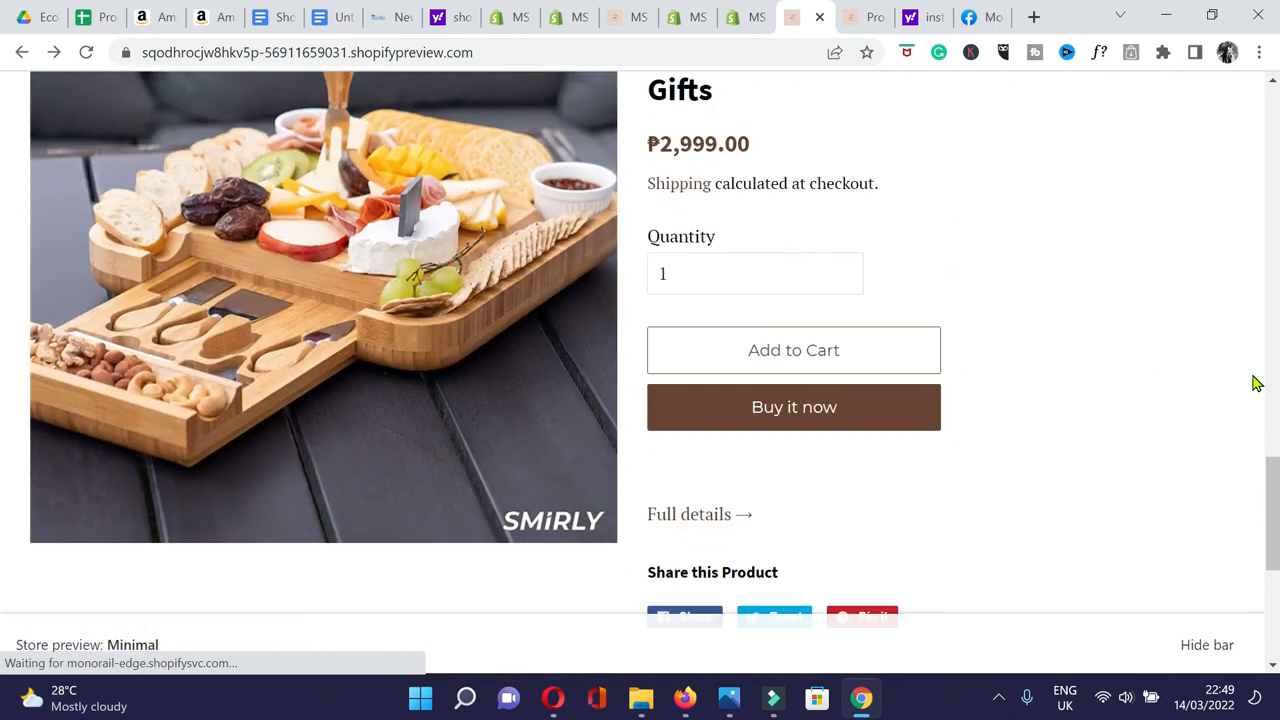
scroll(1257, 383, down, 3)
scroll(1257, 383, down, 2)
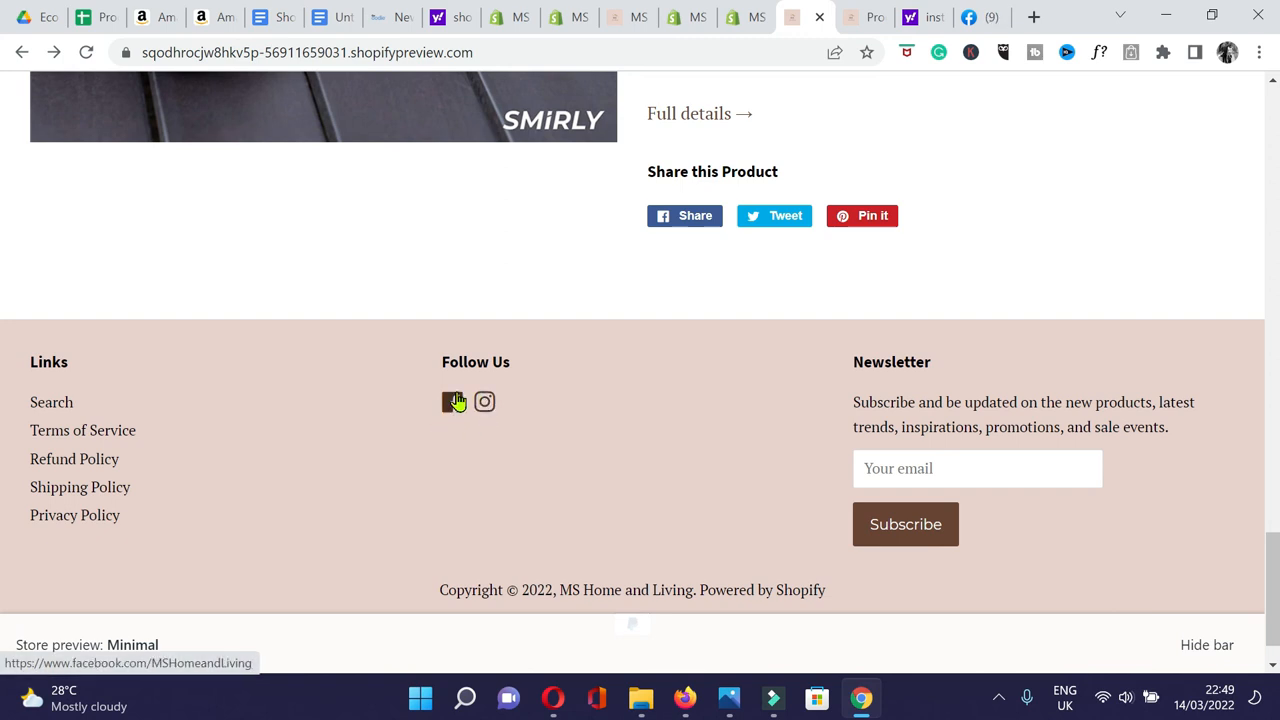
scroll(530, 450, down, 1)
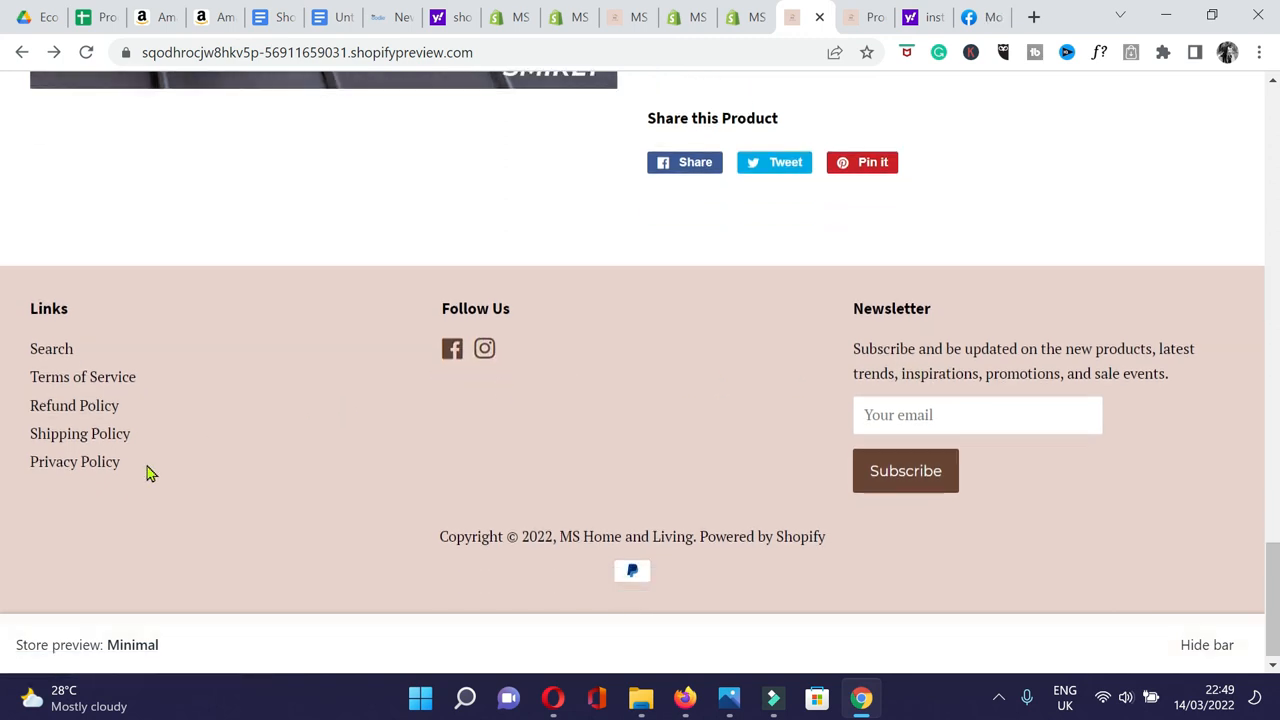
Search the store for "aromatherapy" through the footer's Search page, review the results and return to the search page.
click(66, 346)
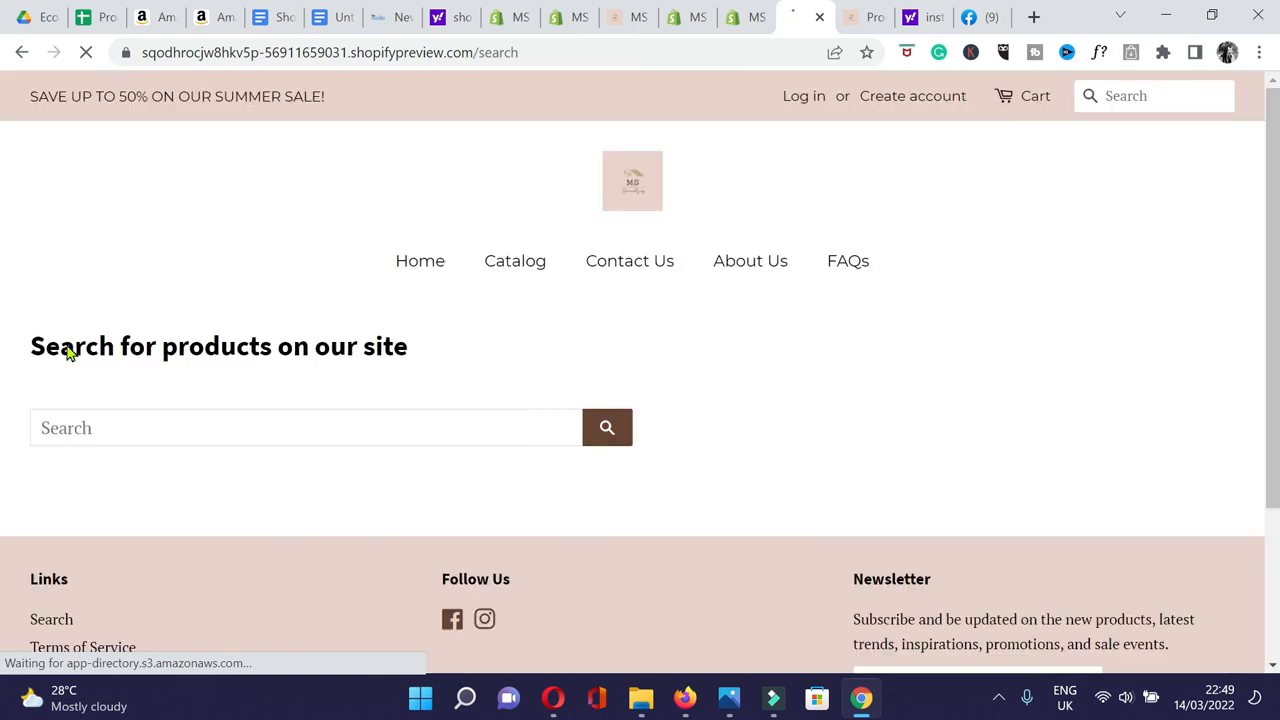
click(219, 428)
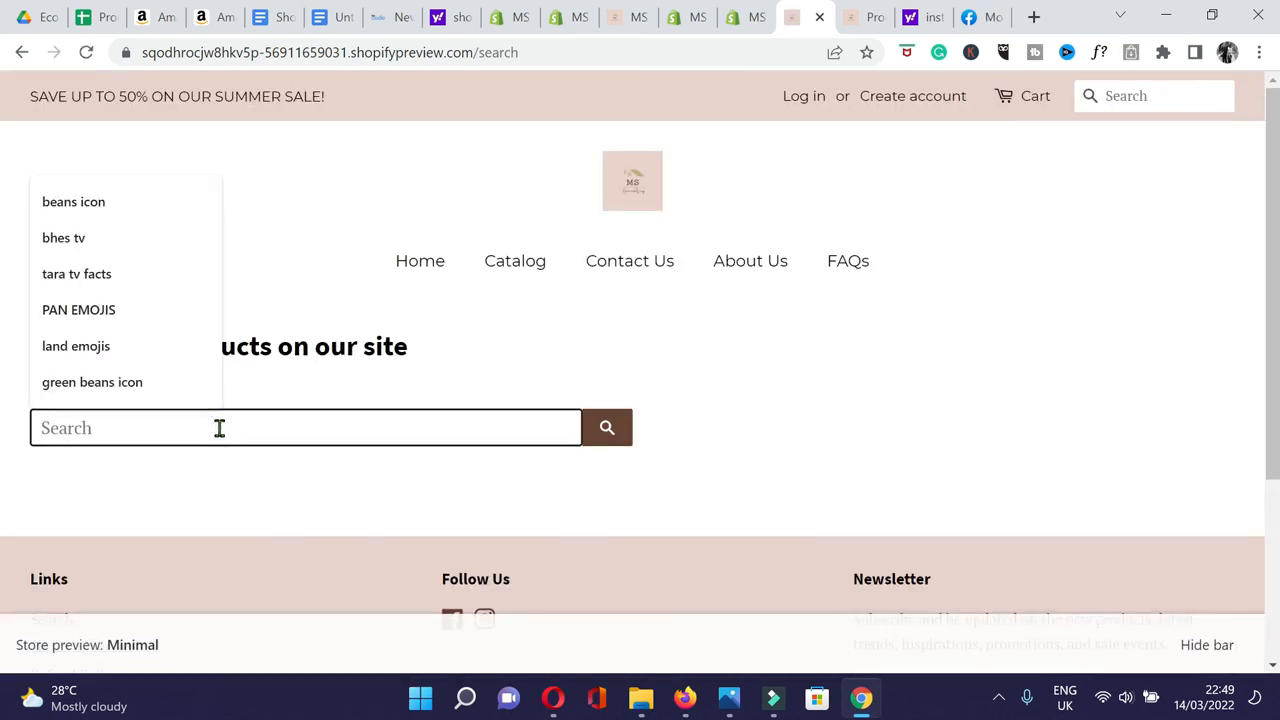
text(aromatherapy)
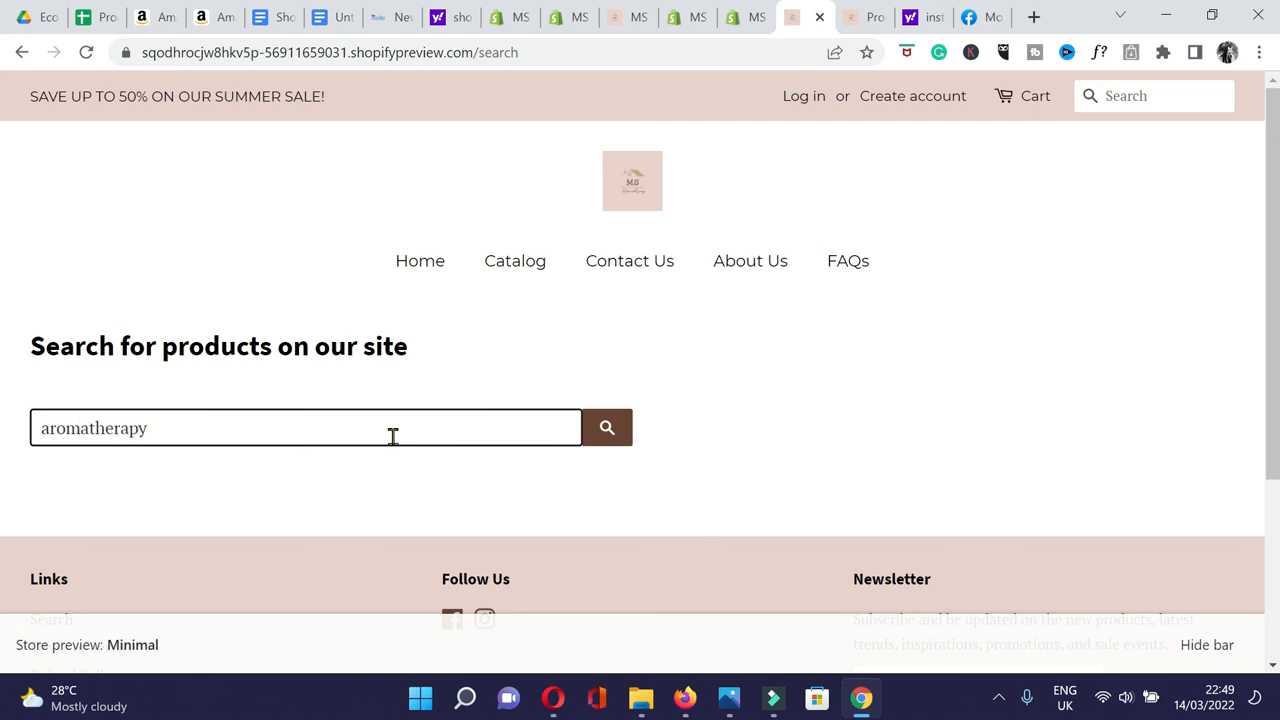
key(Return)
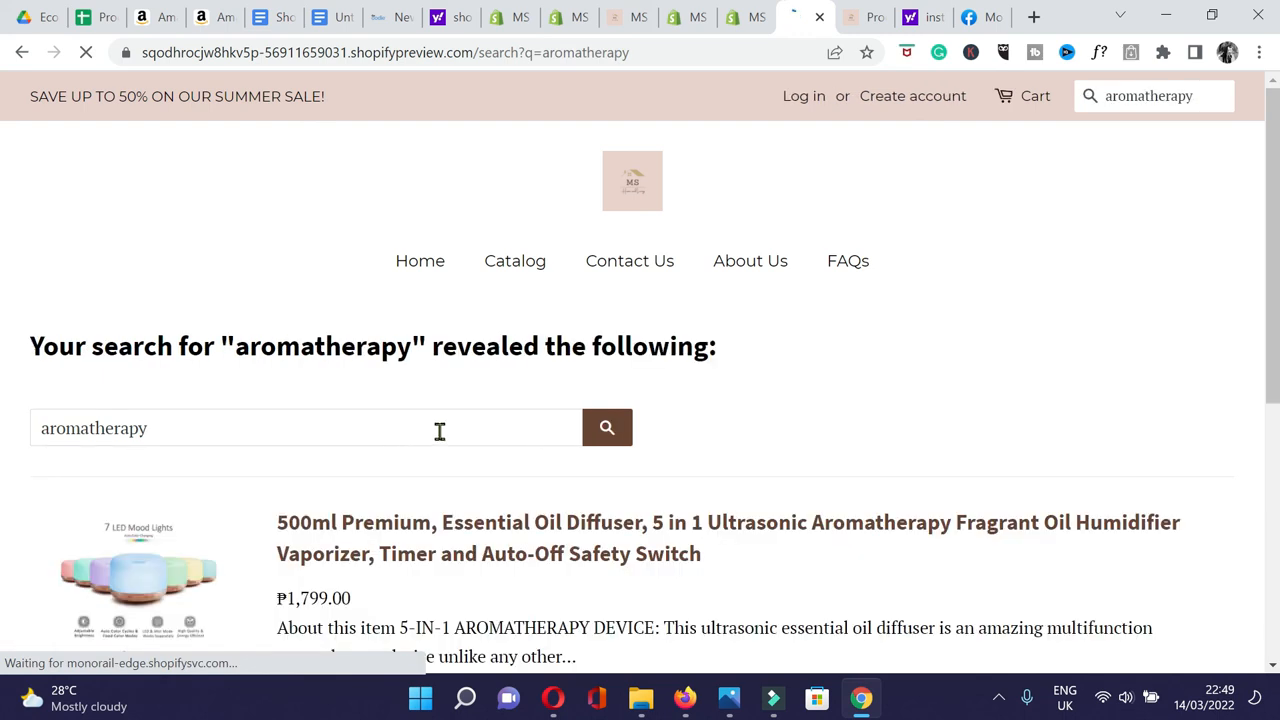
scroll(437, 431, down, 2)
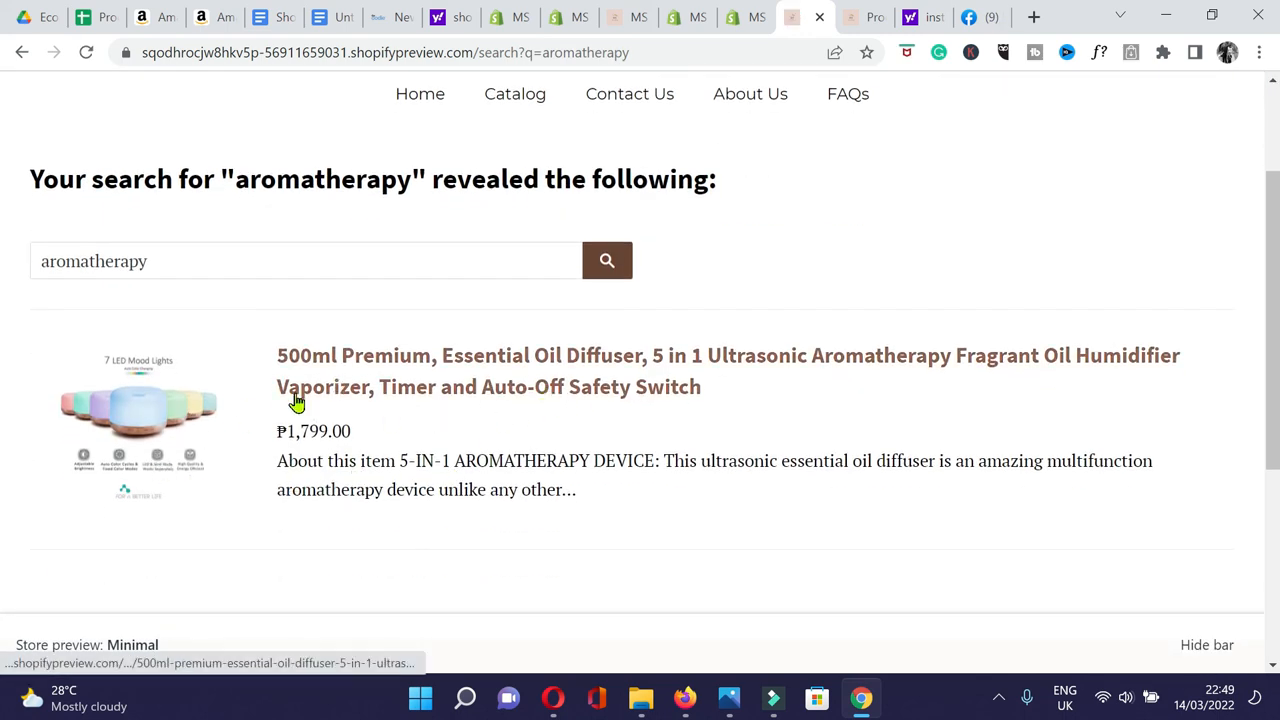
scroll(378, 430, down, 2)
scroll(370, 420, up, 1)
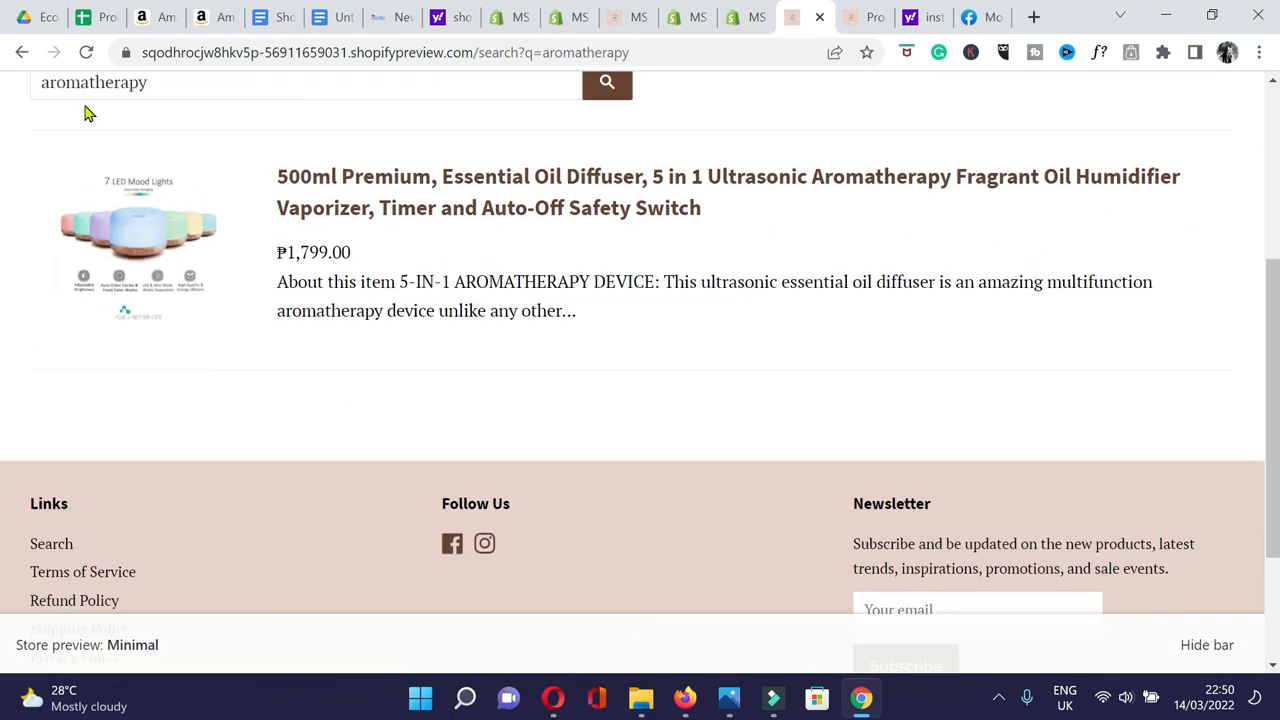
click(22, 55)
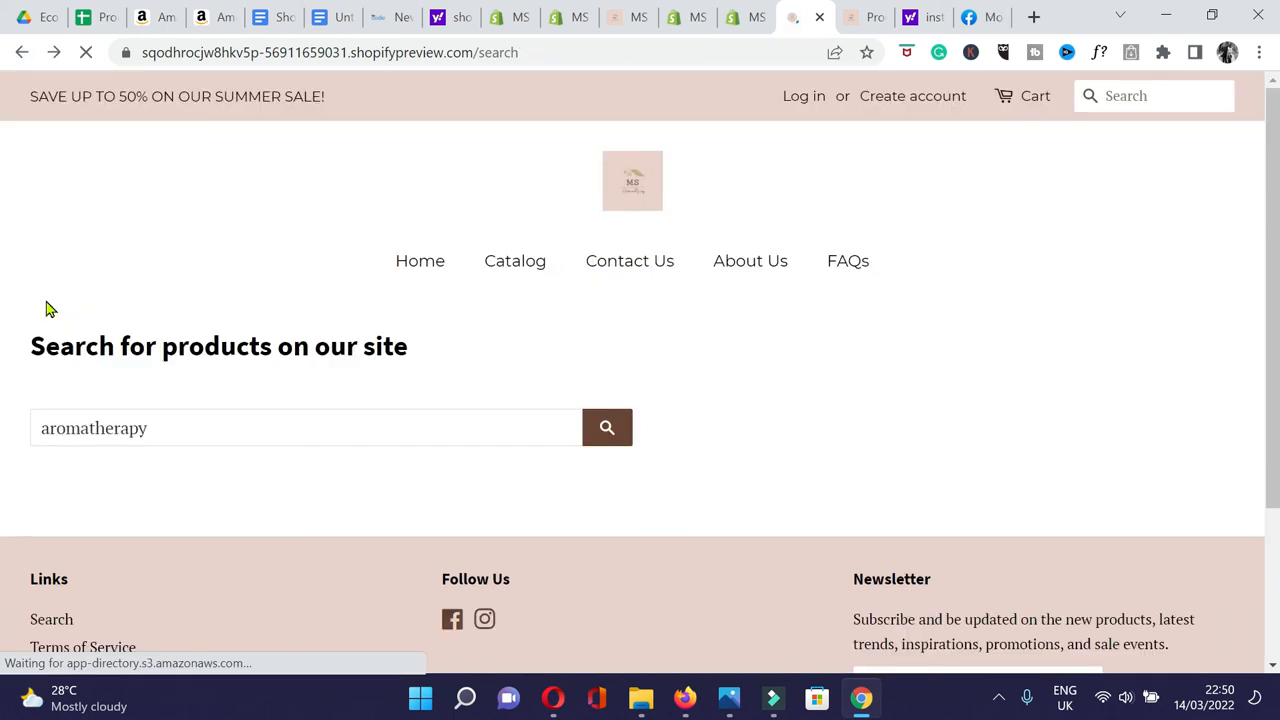
Open the Terms of Service page from the footer, skim its sections and go back to the search page.
scroll(77, 420, down, 1)
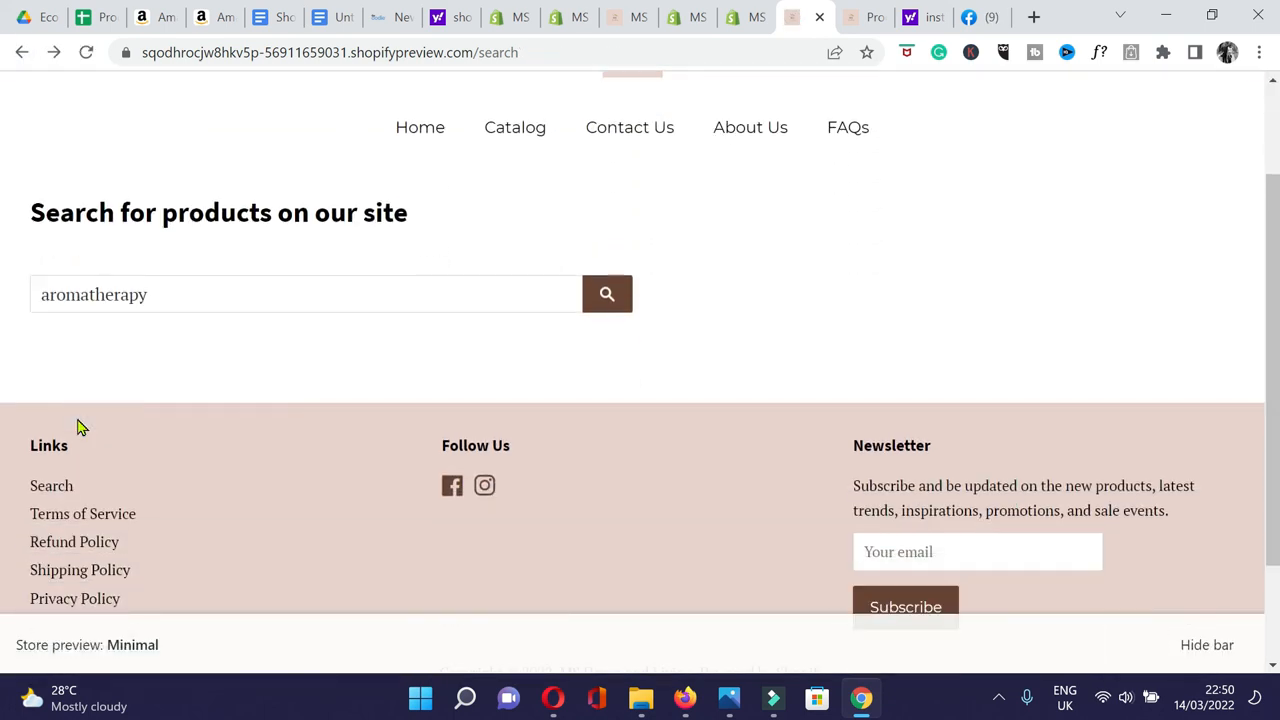
scroll(80, 412, down, 1)
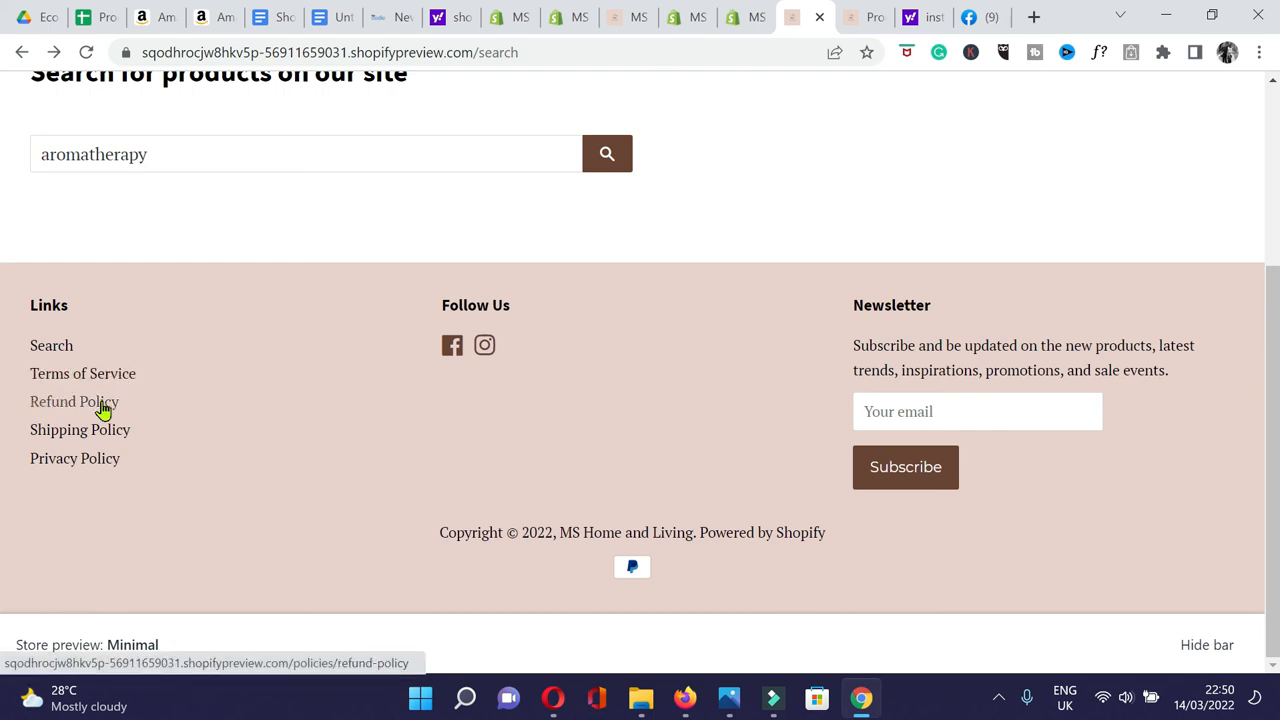
click(90, 385)
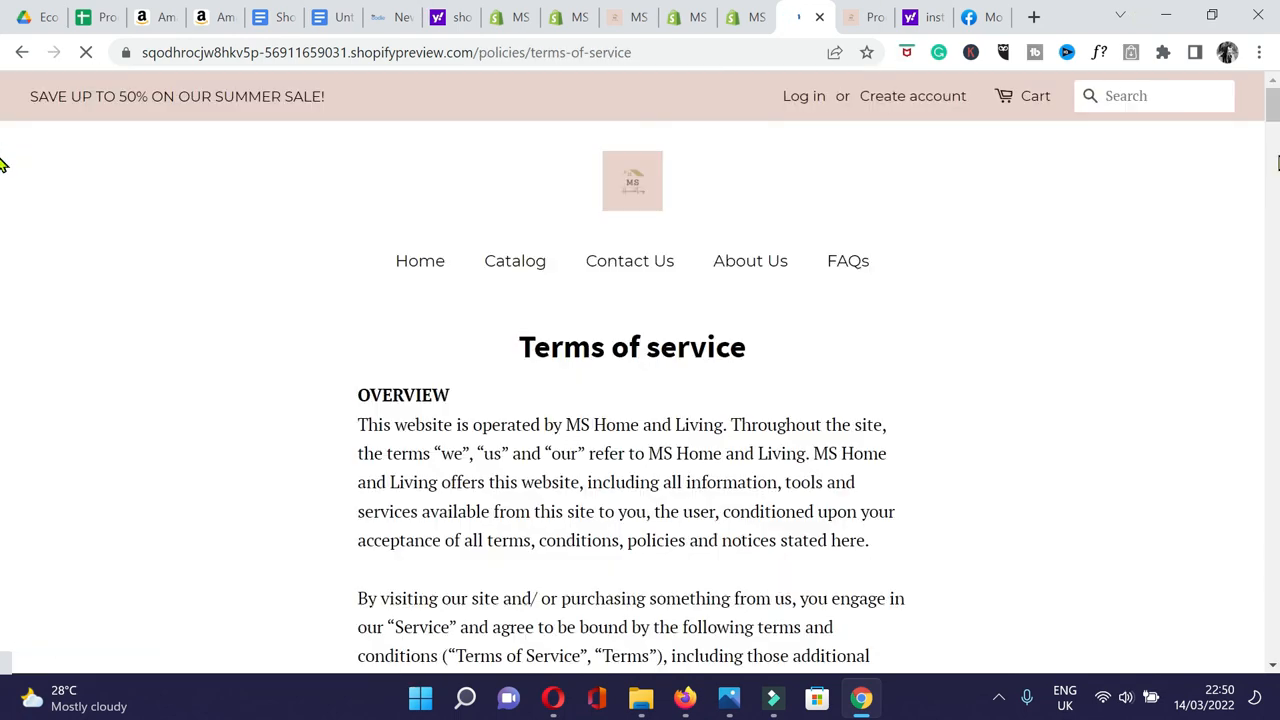
drag(1272, 126, 1258, 178)
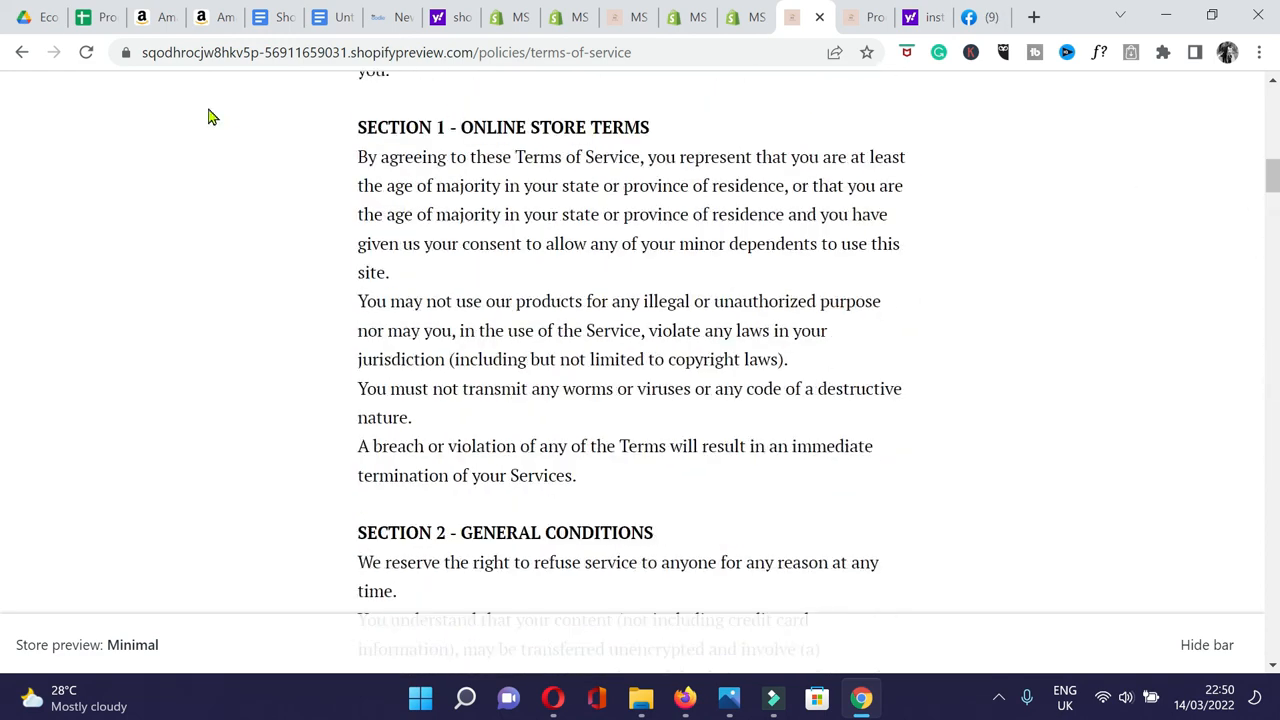
click(22, 54)
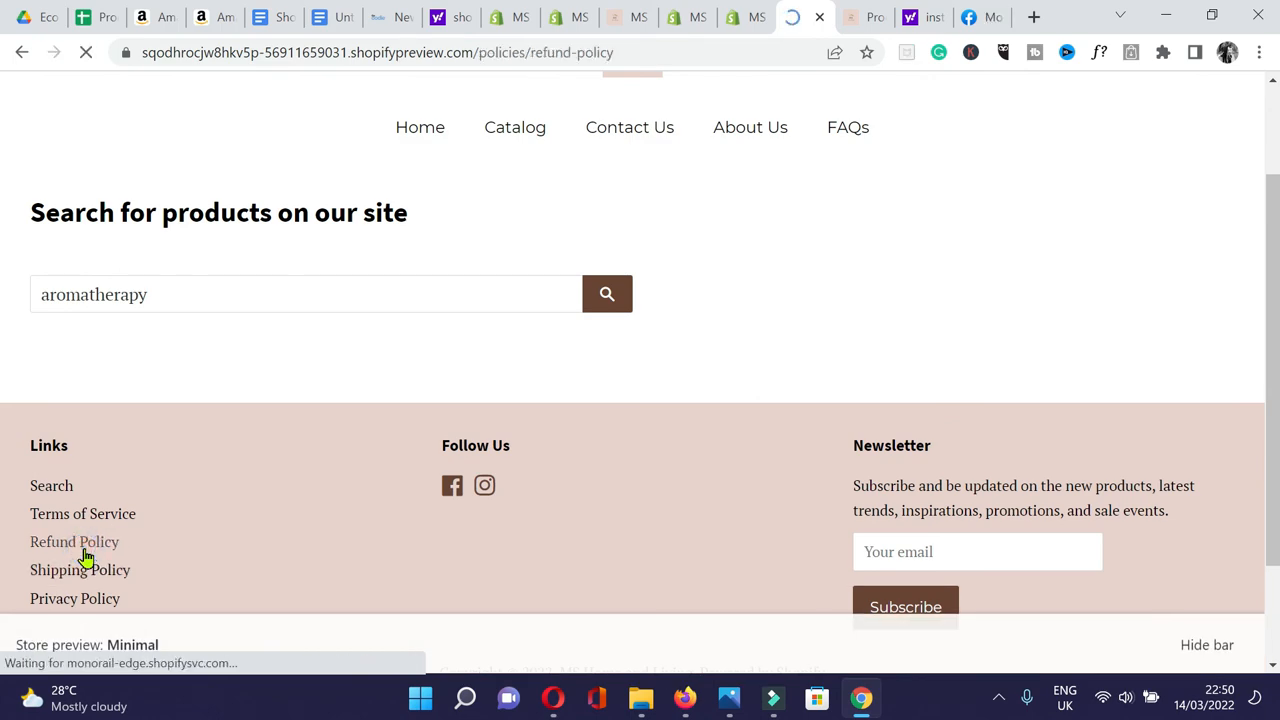
Look through the Refund Policy page and go back to the search page.
scroll(3, 543, down, 15)
scroll(3, 543, up, 15)
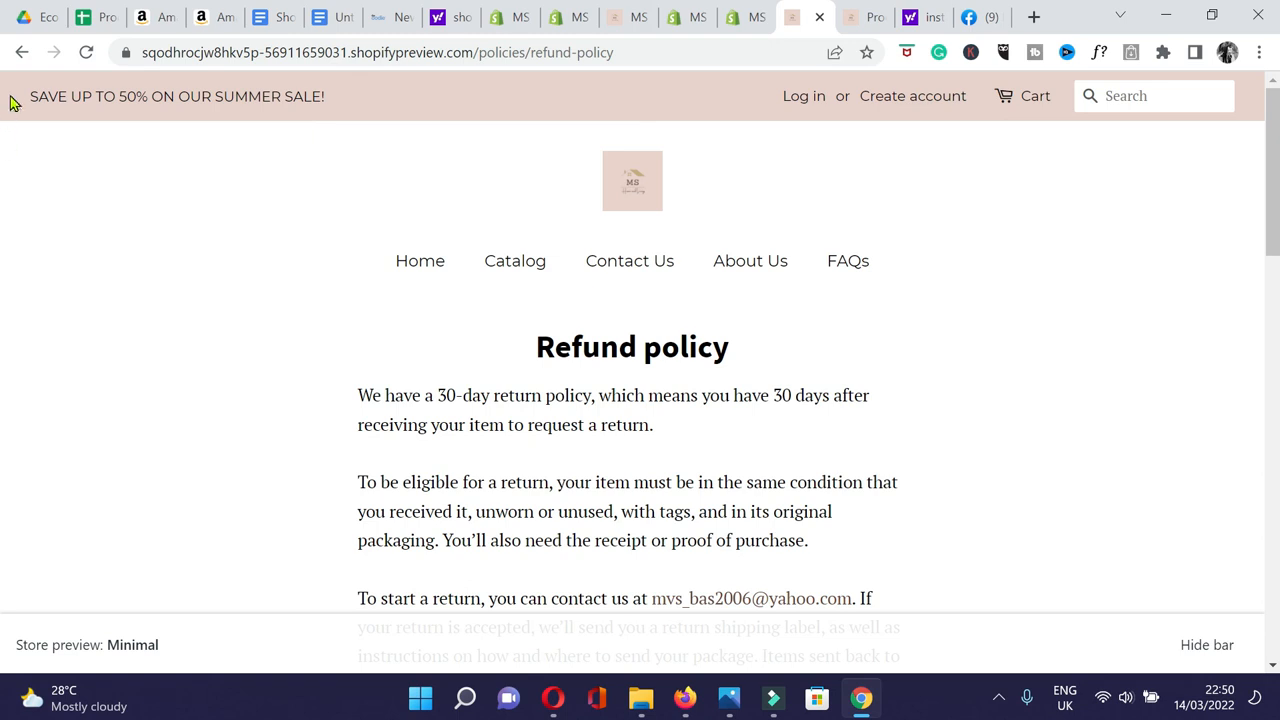
click(18, 54)
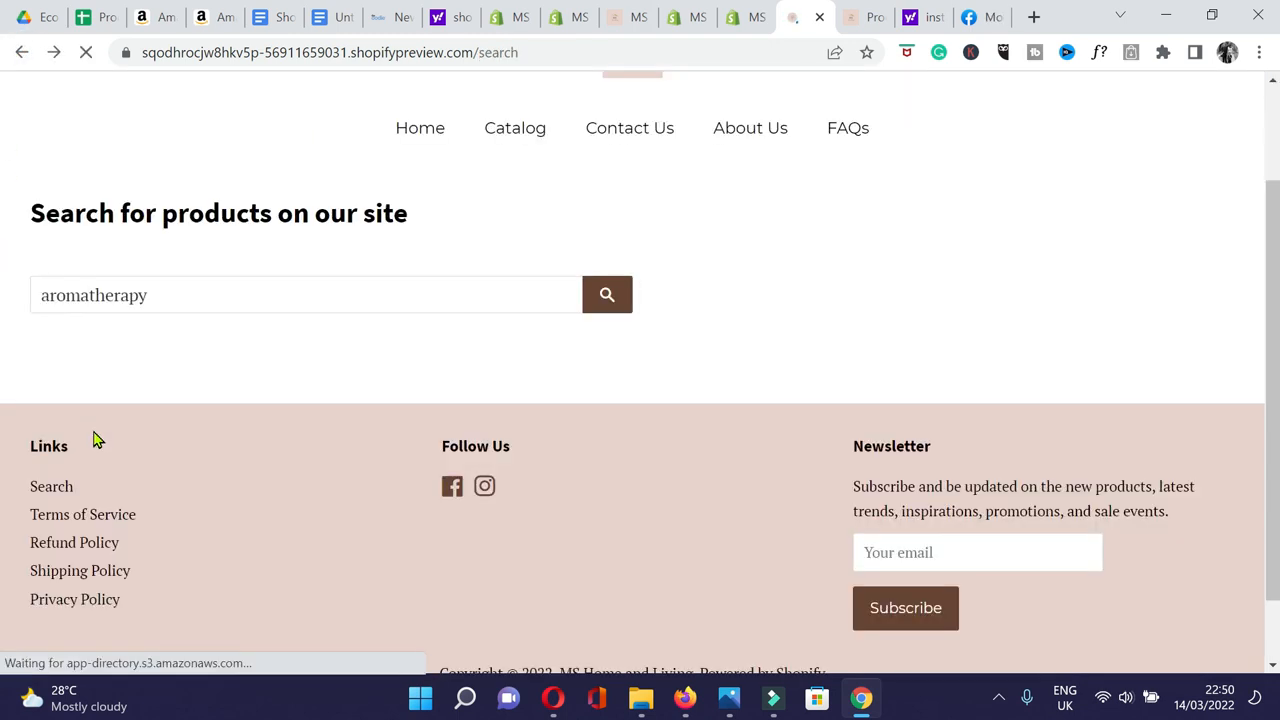
Open the Shipping Policy page from the footer, review its delivery time frames and return to the search page.
scroll(100, 519, down, 1)
click(91, 491)
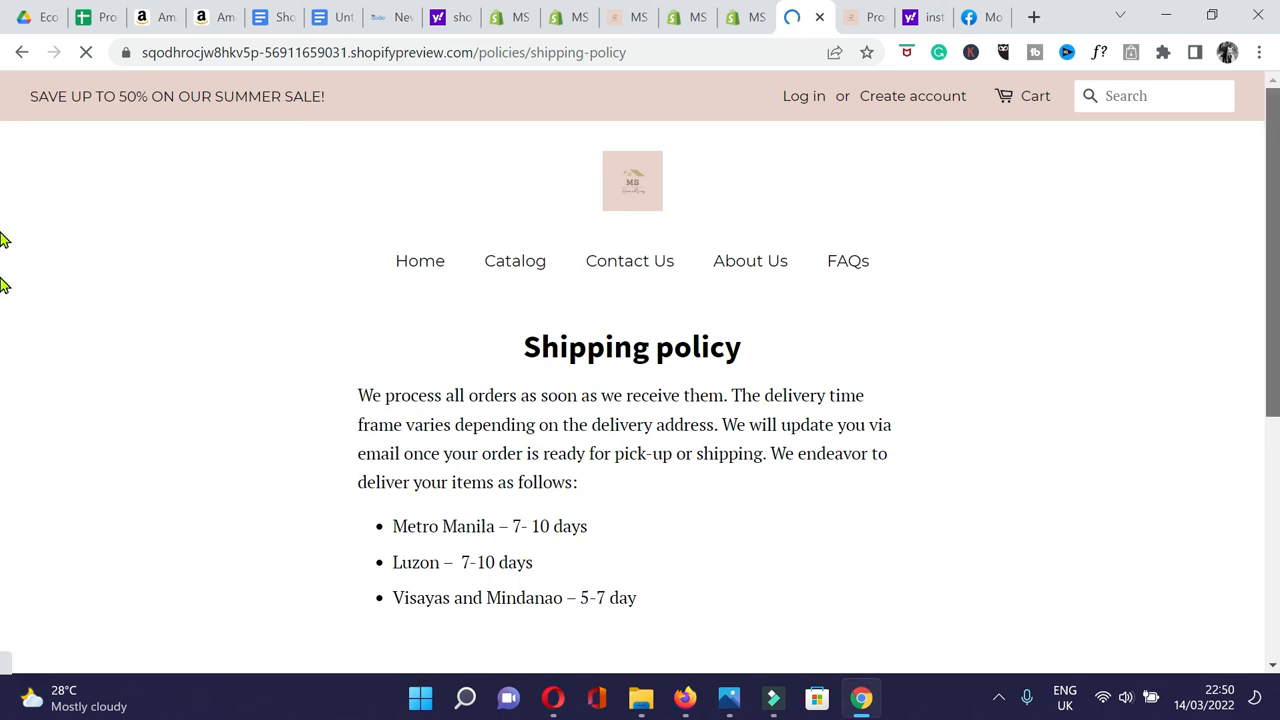
scroll(3, 455, down, 5)
drag(1278, 452, 1269, 174)
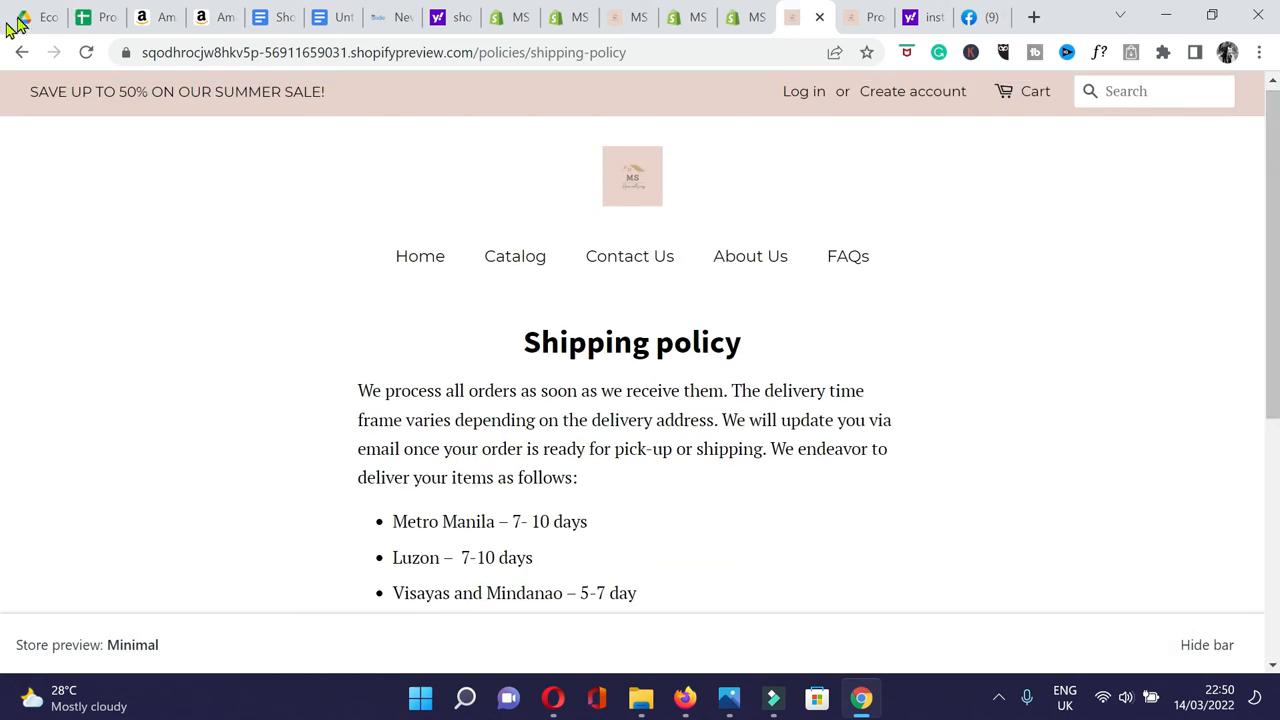
click(18, 52)
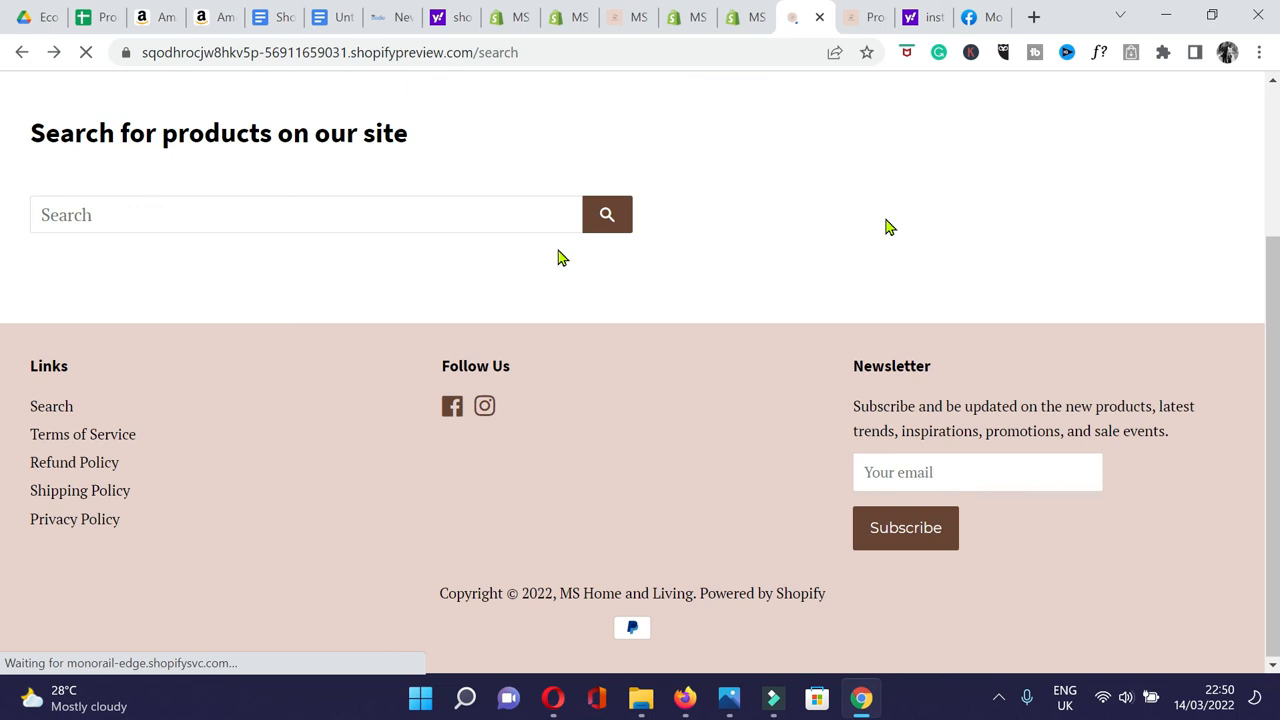
Reopen the Shipping Policy page and follow its footer link to the Privacy Policy.
click(78, 492)
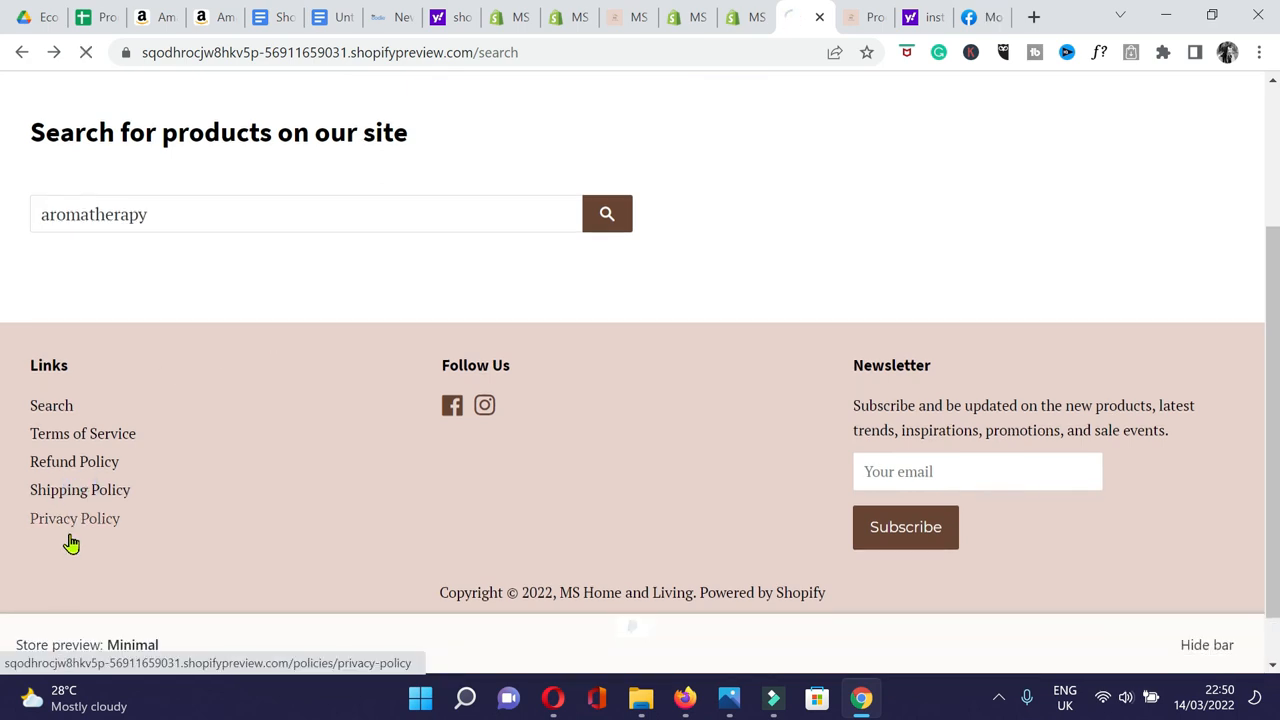
scroll(5, 250, down, 4)
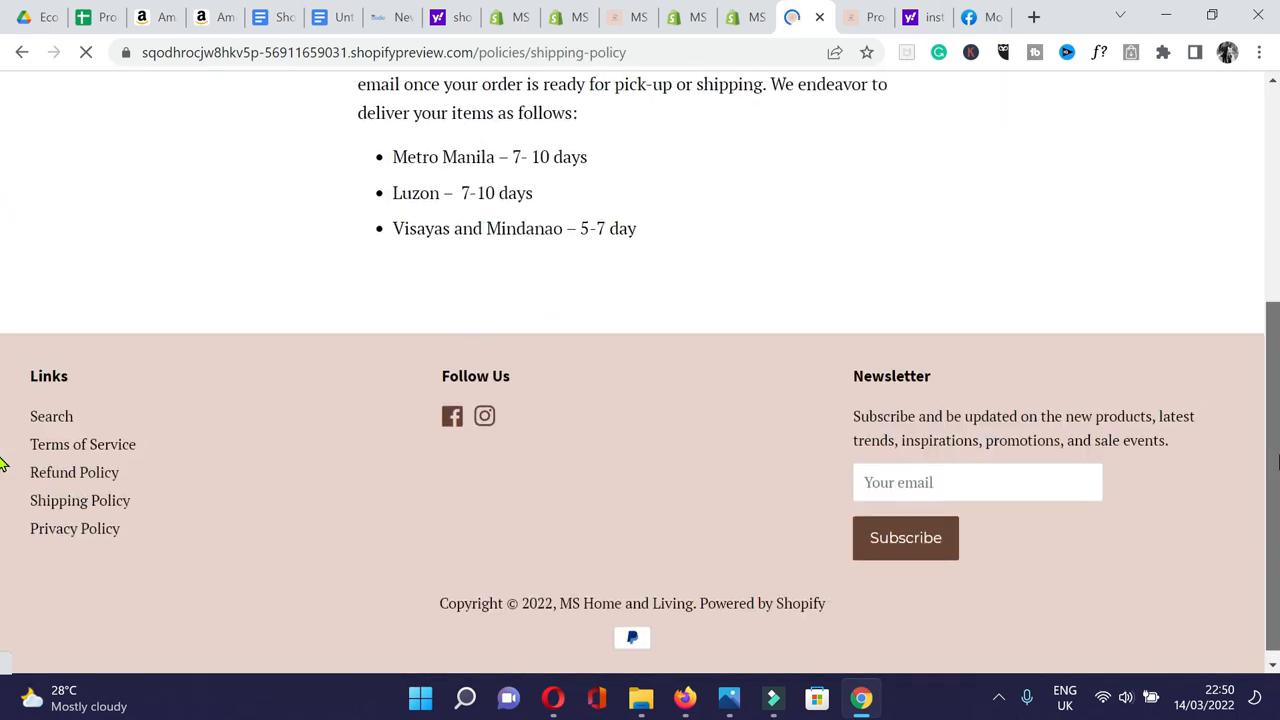
click(87, 517)
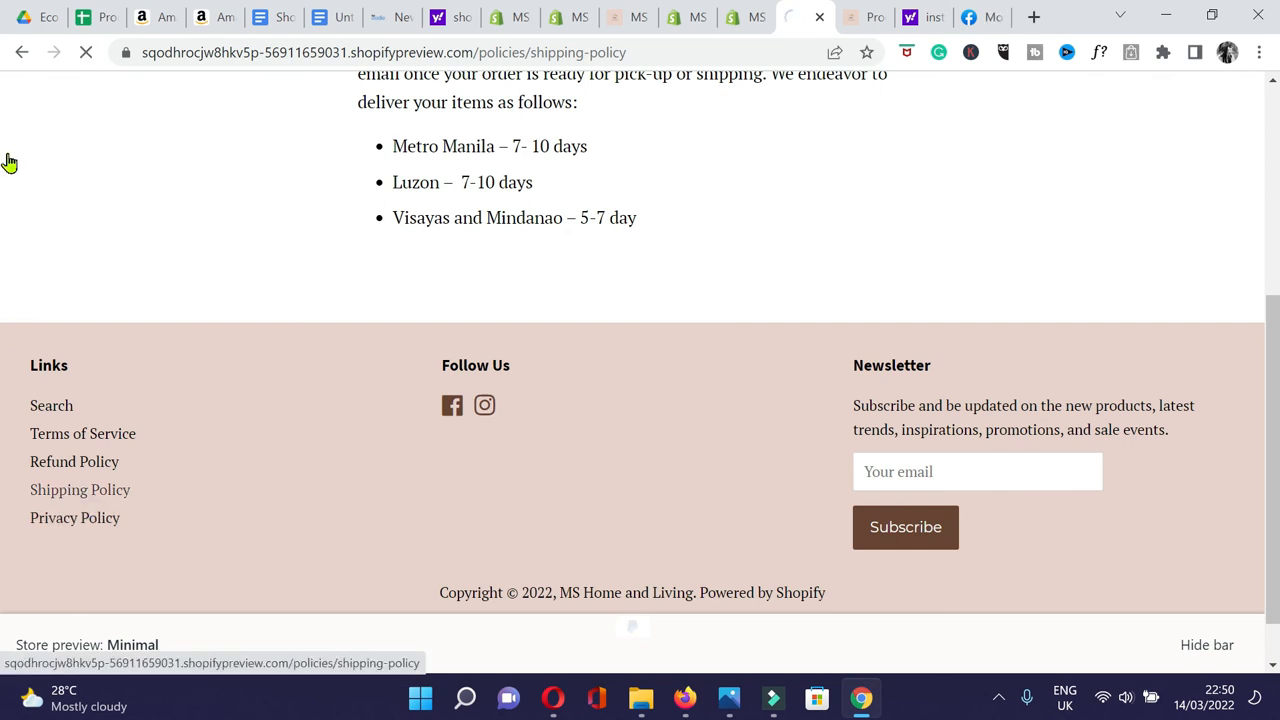